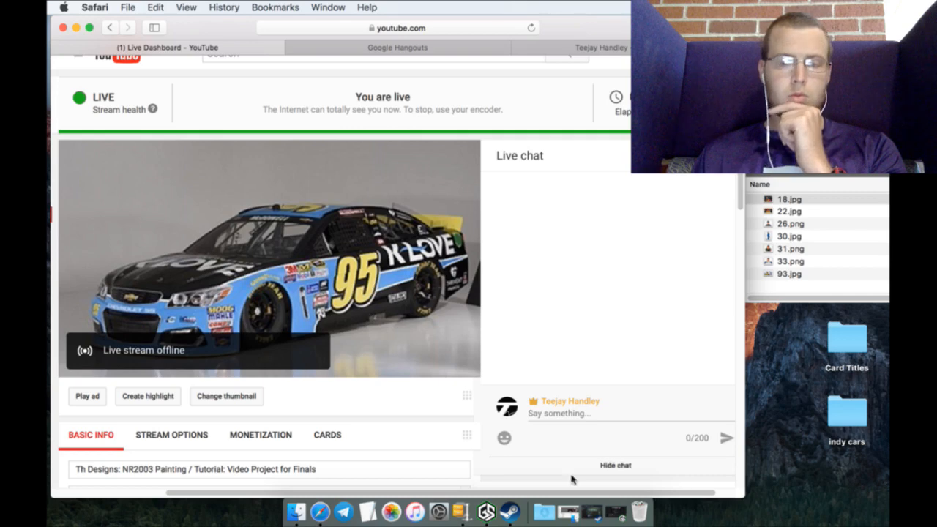
Step: Pop the live chat out into its own window, move it clear of the video preview and narrow it
{"action": "left_click_drag", "start_coordinate": [551, 496], "coordinate": [554, 496]}
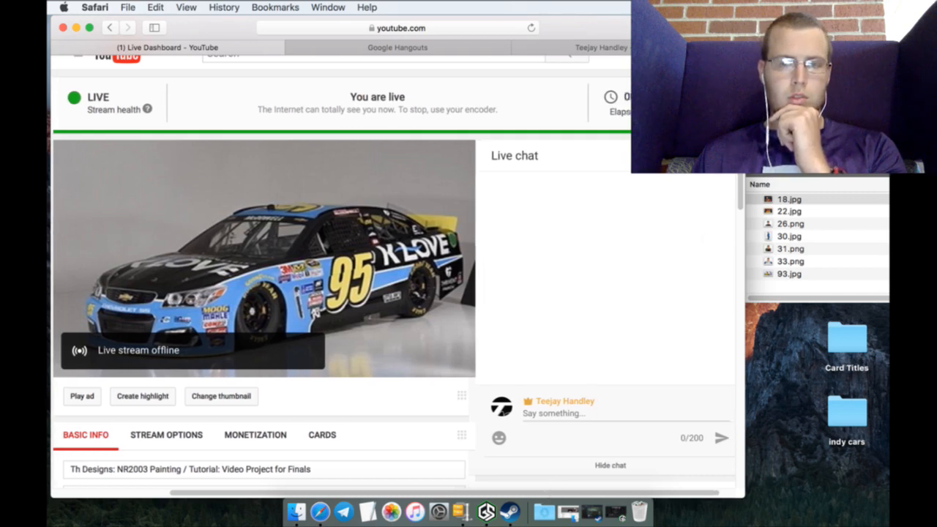
{"action": "left_click", "coordinate": [718, 156]}
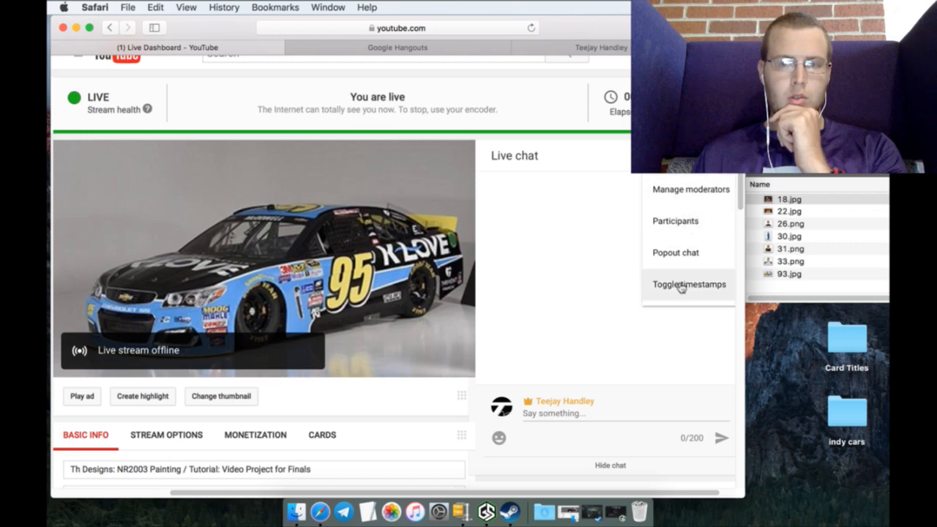
{"action": "left_click", "coordinate": [677, 253]}
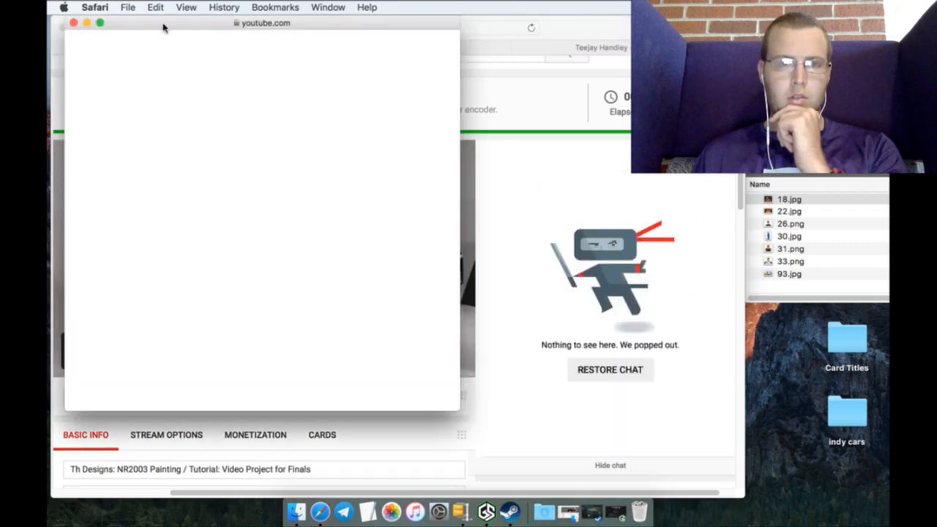
{"action": "left_click_drag", "start_coordinate": [164, 27], "coordinate": [586, 10]}
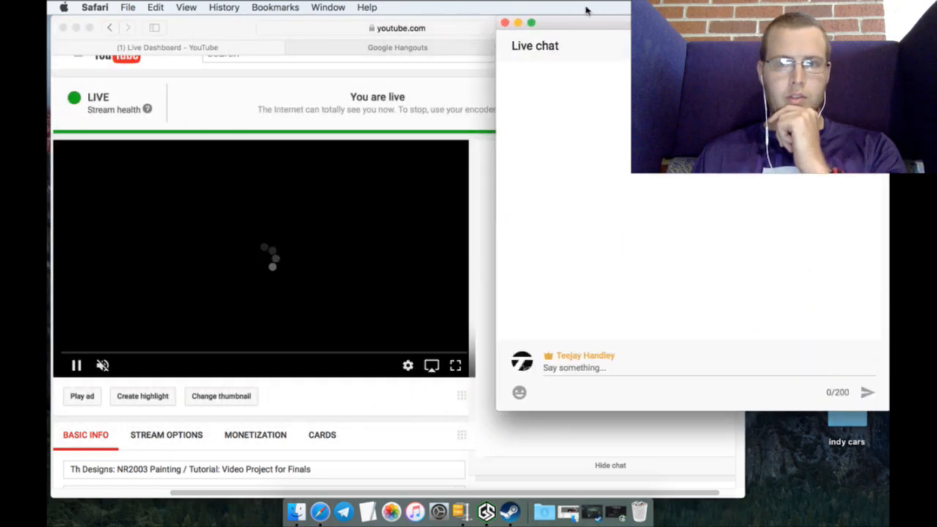
{"action": "left_click_drag", "start_coordinate": [496, 63], "coordinate": [562, 63]}
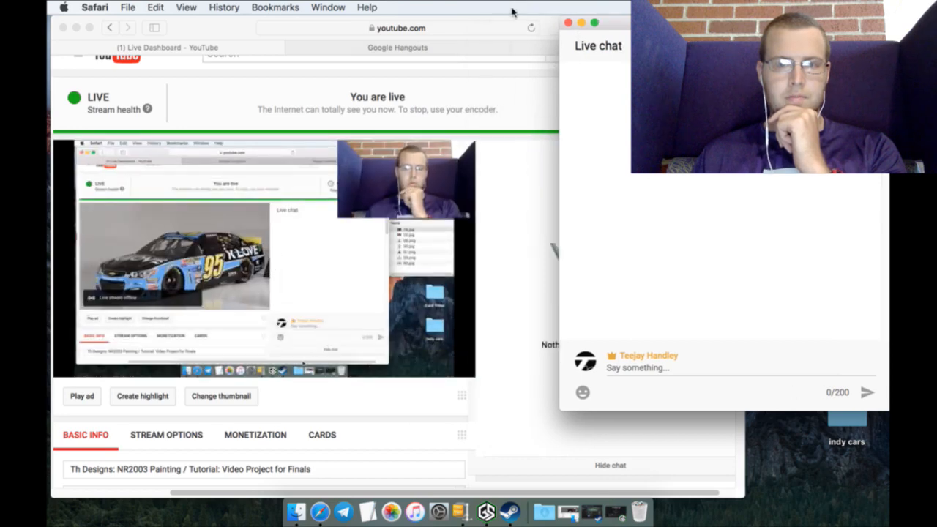
Step: Detach the Live Dashboard tab into a separate window and minimise both the dashboard and Google Hangouts windows
{"action": "left_click", "coordinate": [246, 49]}
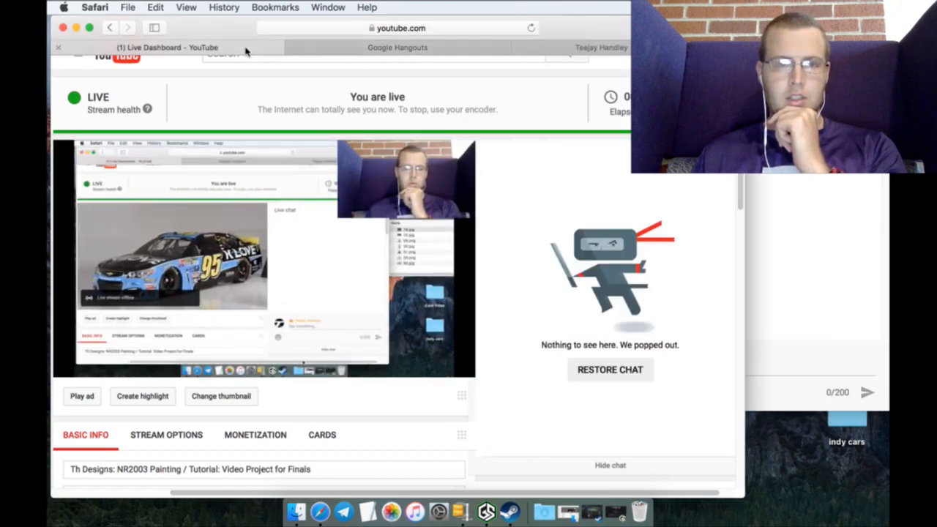
{"action": "left_click_drag", "start_coordinate": [215, 48], "coordinate": [201, 73]}
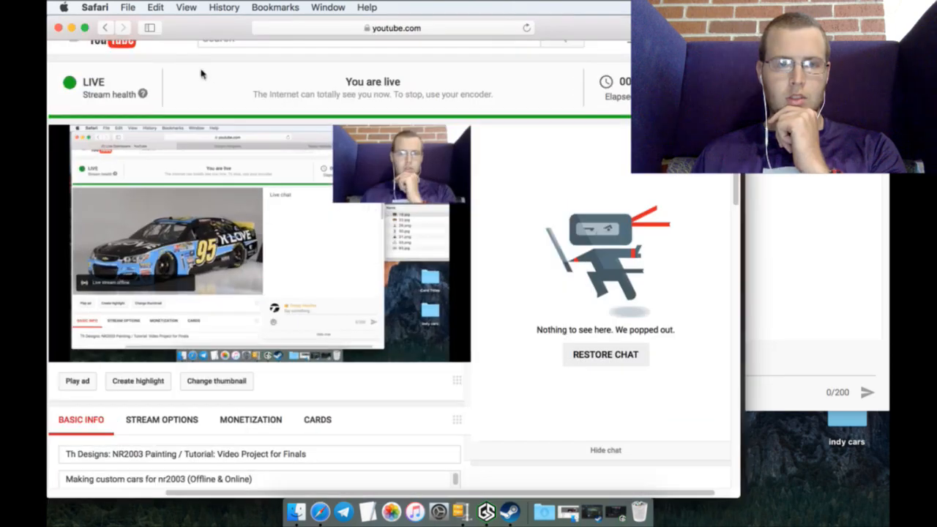
{"action": "left_click", "coordinate": [77, 28]}
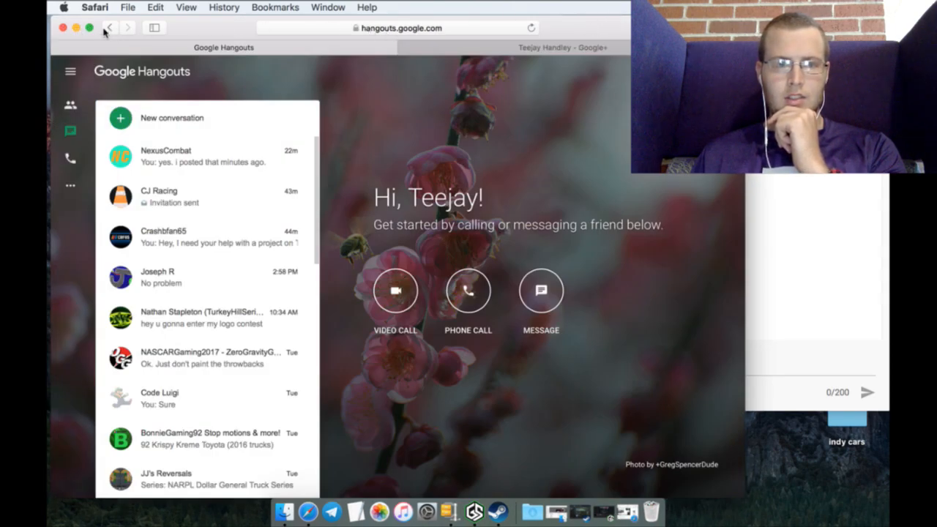
{"action": "left_click", "coordinate": [76, 28]}
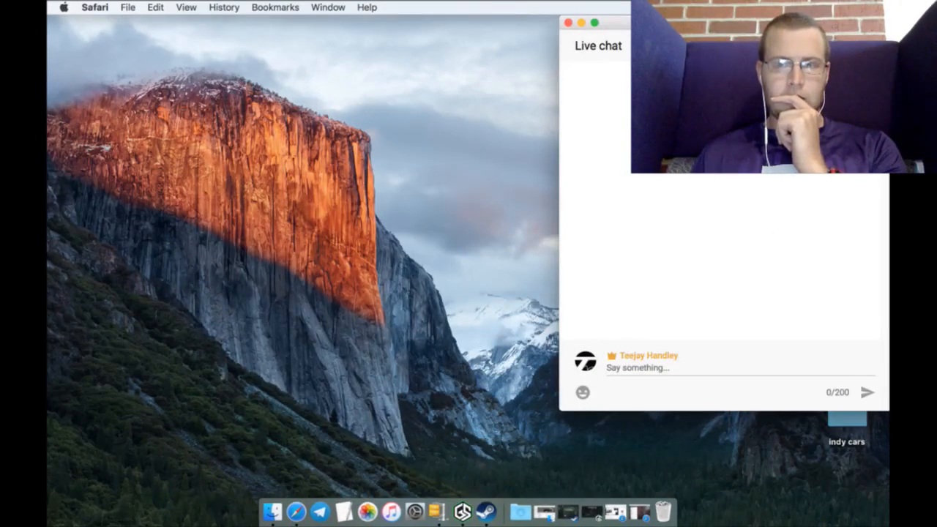
Step: Search for Photoshop with Spotlight and launch Adobe Photoshop CC 2017
{"action": "key", "text": "super+space"}
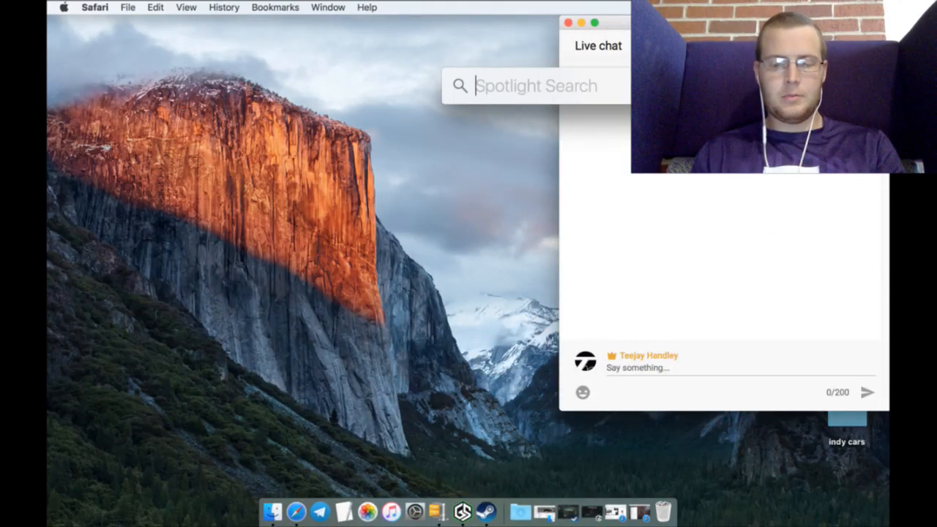
{"action": "left_click", "coordinate": [461, 315]}
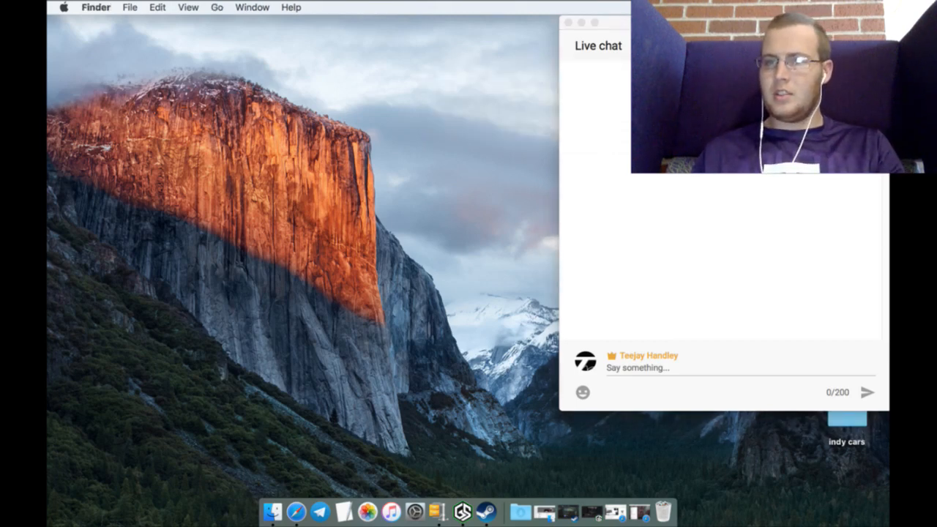
{"action": "key", "text": "super+space"}
{"action": "type", "text": "photo"}
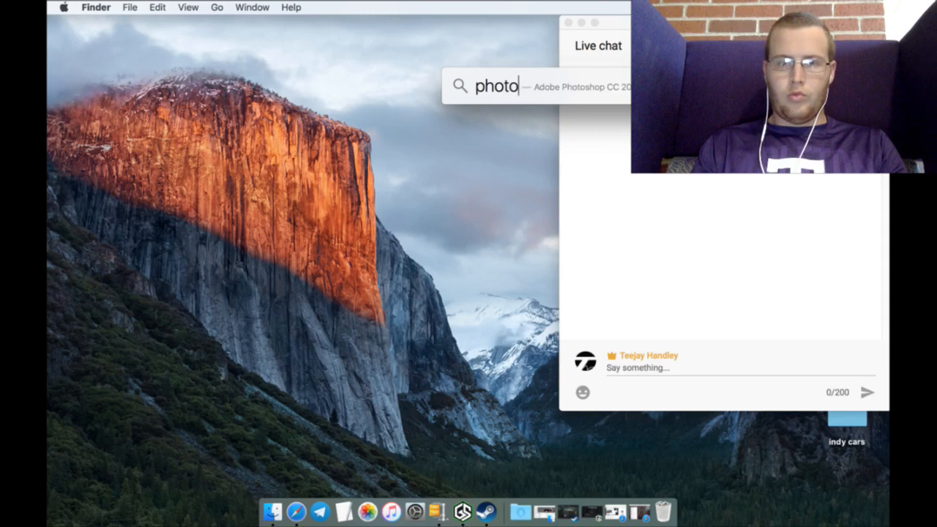
{"action": "type", "text": "sh"}
{"action": "key", "text": "Return"}
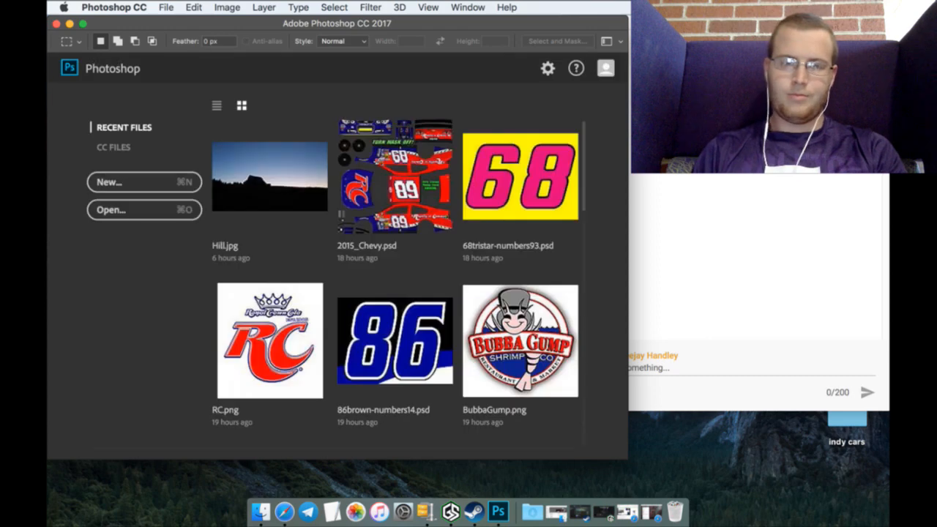
Step: Open the driver photo 30.jpg from the drivers folder on the Desktop
{"action": "left_click", "coordinate": [116, 212]}
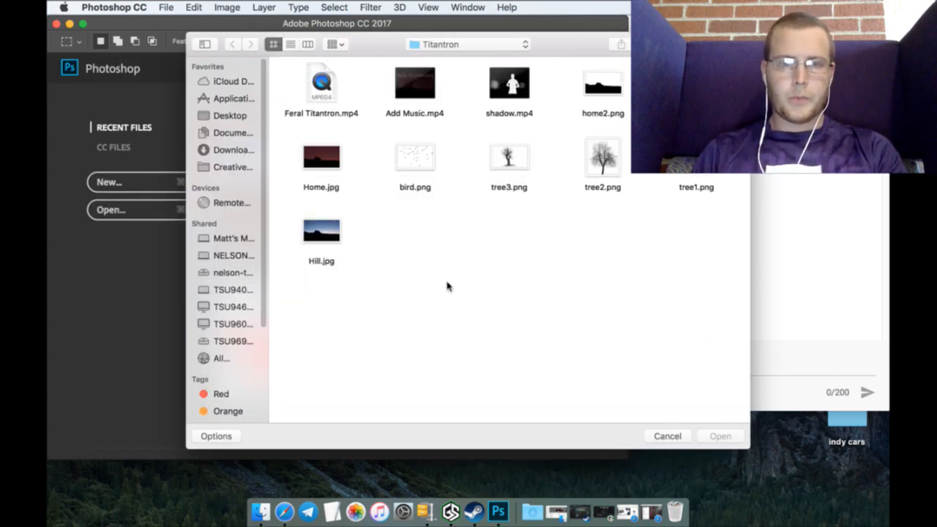
{"action": "left_click", "coordinate": [216, 117]}
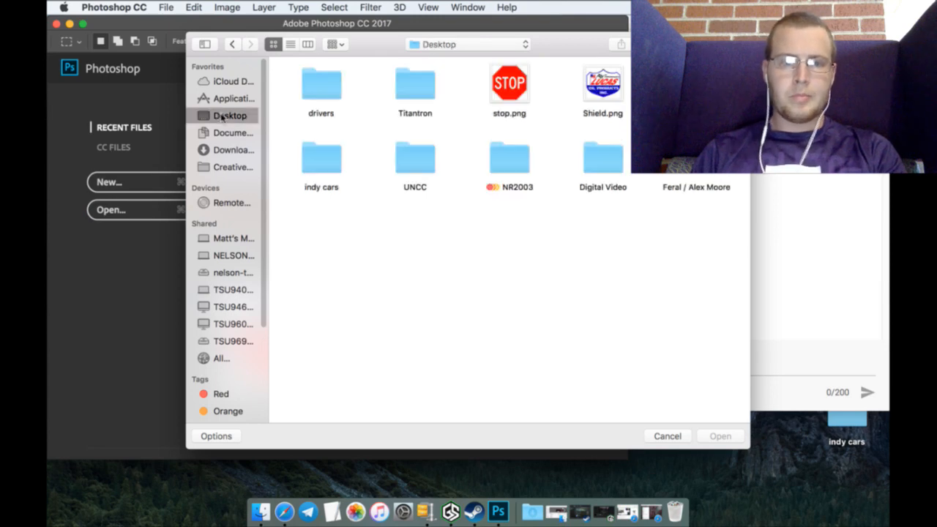
{"action": "double_click", "coordinate": [322, 88]}
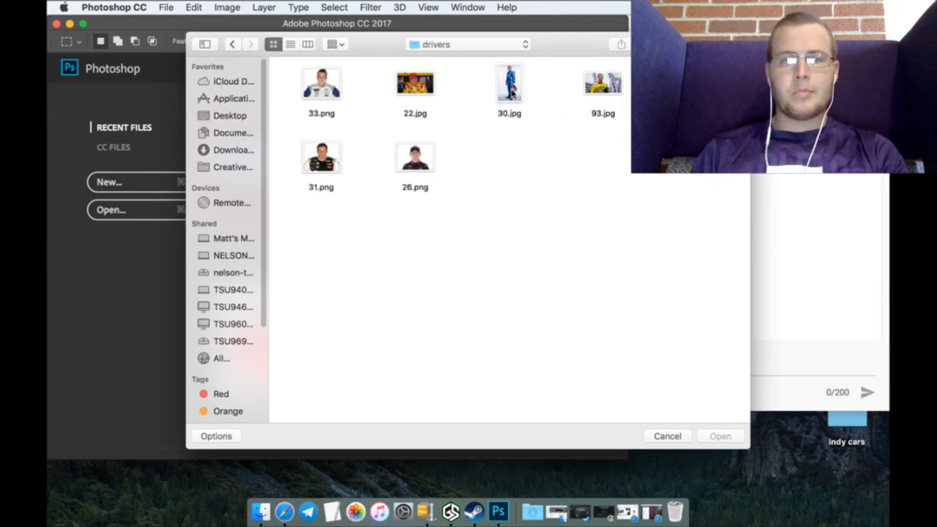
{"action": "left_click", "coordinate": [513, 91]}
{"action": "left_click", "coordinate": [713, 437]}
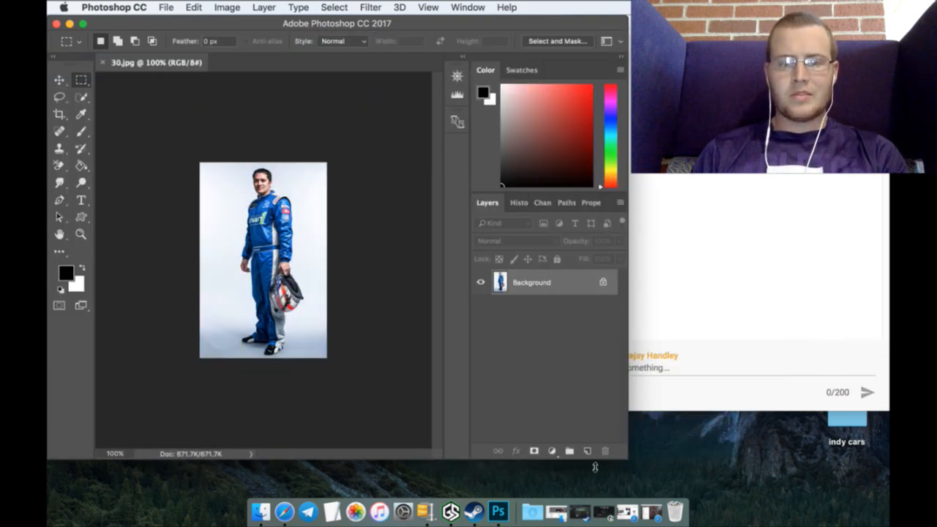
Step: Add a blank layer above the Background and set the Pen tool's shape stroke colour to black
{"action": "left_click", "coordinate": [587, 451]}
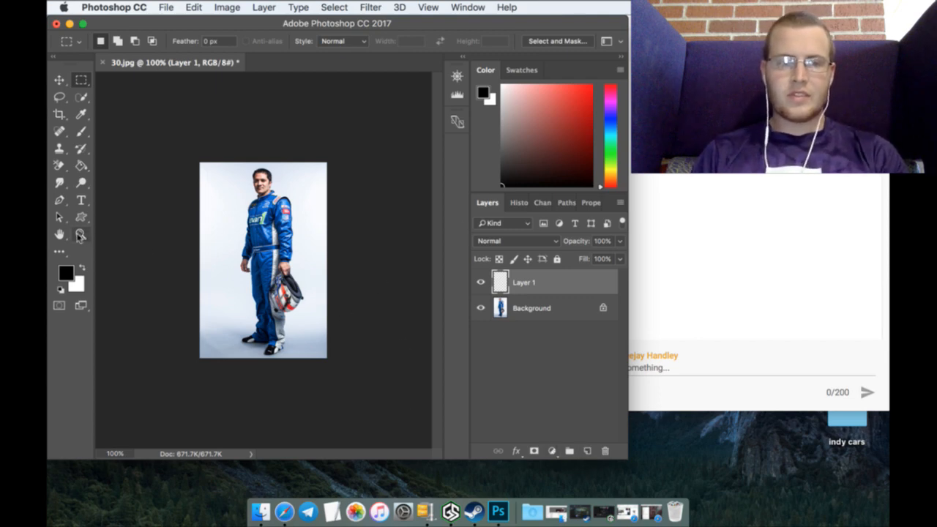
{"action": "left_click", "coordinate": [81, 235]}
{"action": "left_click", "coordinate": [403, 41]}
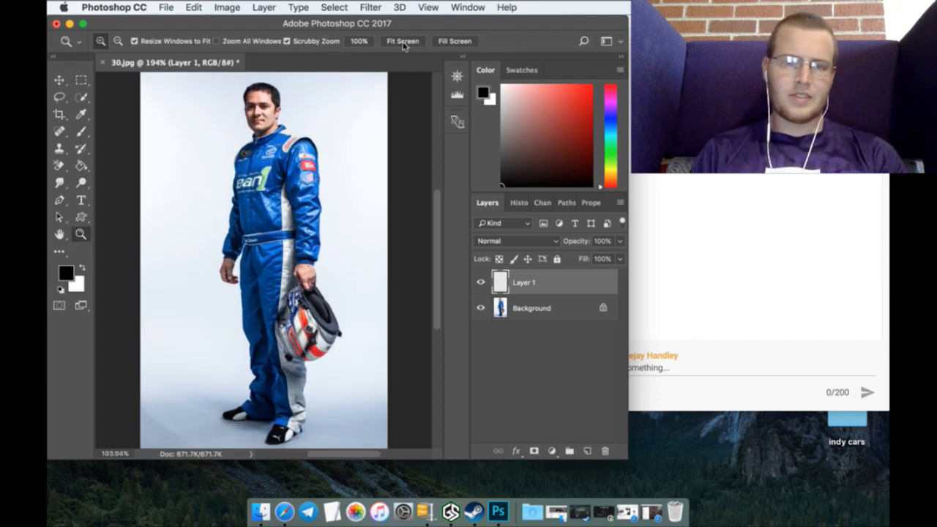
{"action": "left_click_drag", "start_coordinate": [287, 123], "coordinate": [351, 151]}
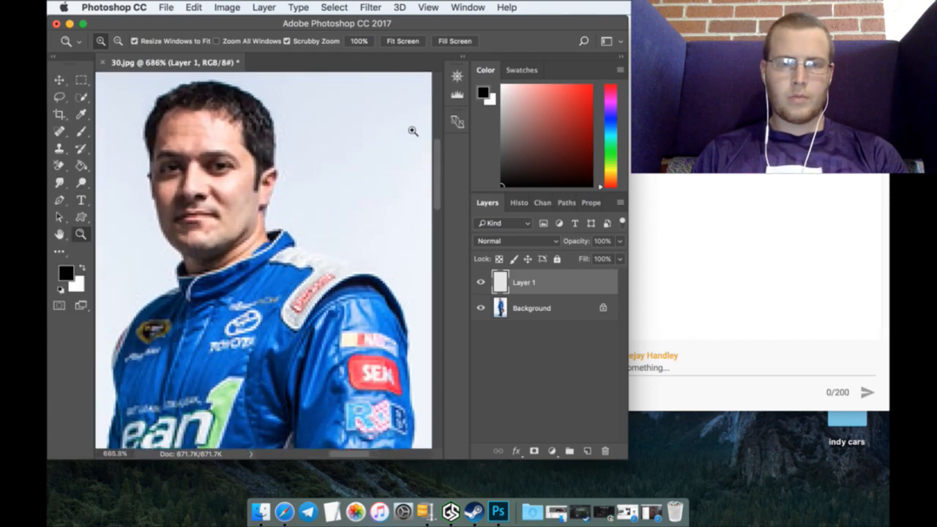
{"action": "left_click", "coordinate": [59, 200]}
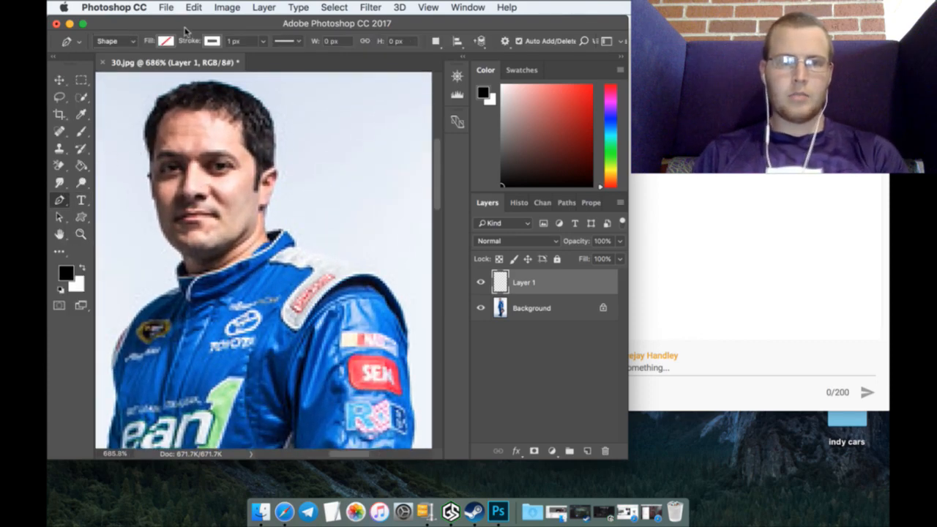
{"action": "left_click", "coordinate": [211, 41]}
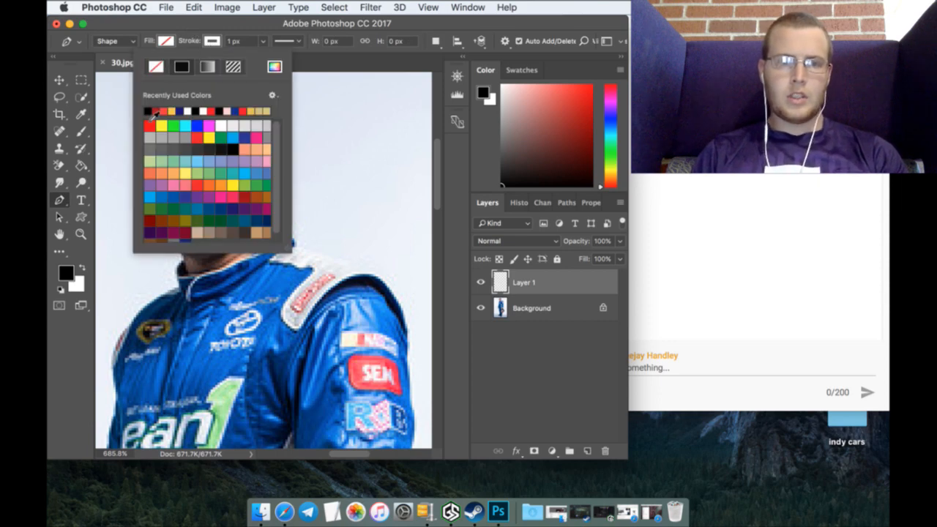
{"action": "left_click", "coordinate": [149, 111]}
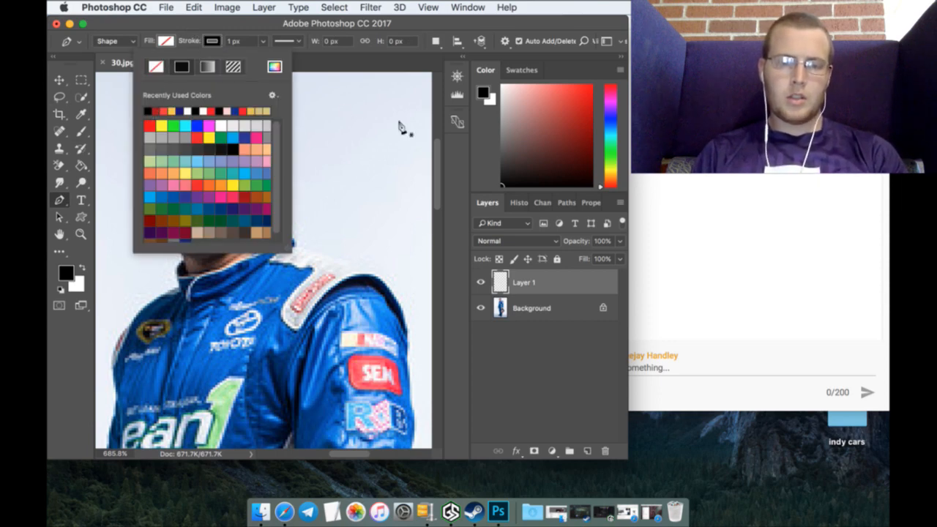
{"action": "left_click", "coordinate": [228, 30]}
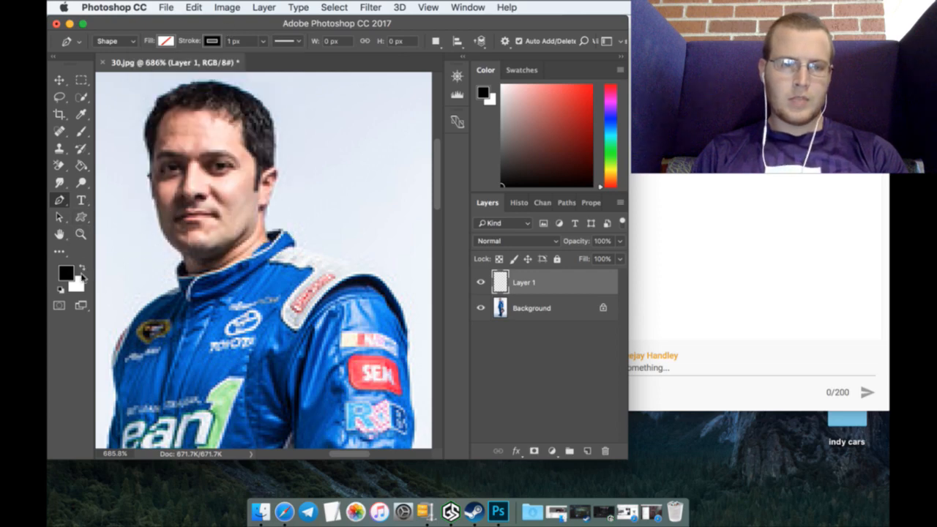
Step: Trace the driver's collar and the top of his left shoulder with the Pen tool, about 50 px wide and 21 px high
{"action": "left_click_drag", "start_coordinate": [339, 454], "coordinate": [335, 456]}
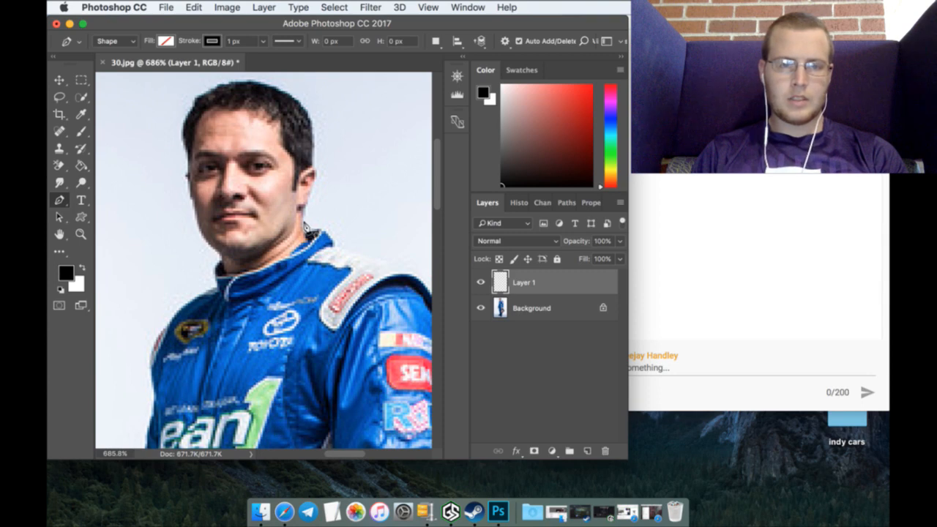
{"action": "left_click", "coordinate": [306, 230]}
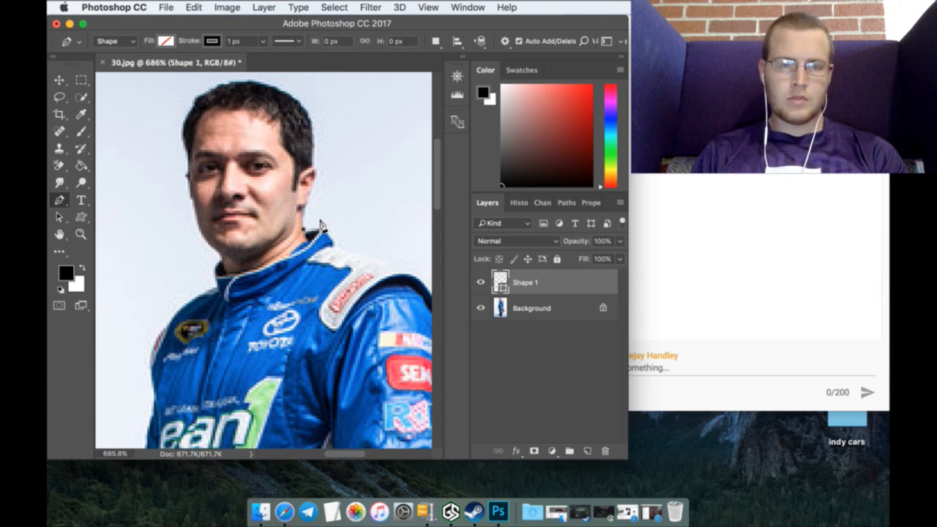
{"action": "left_click", "coordinate": [321, 224]}
{"action": "left_click", "coordinate": [331, 235]}
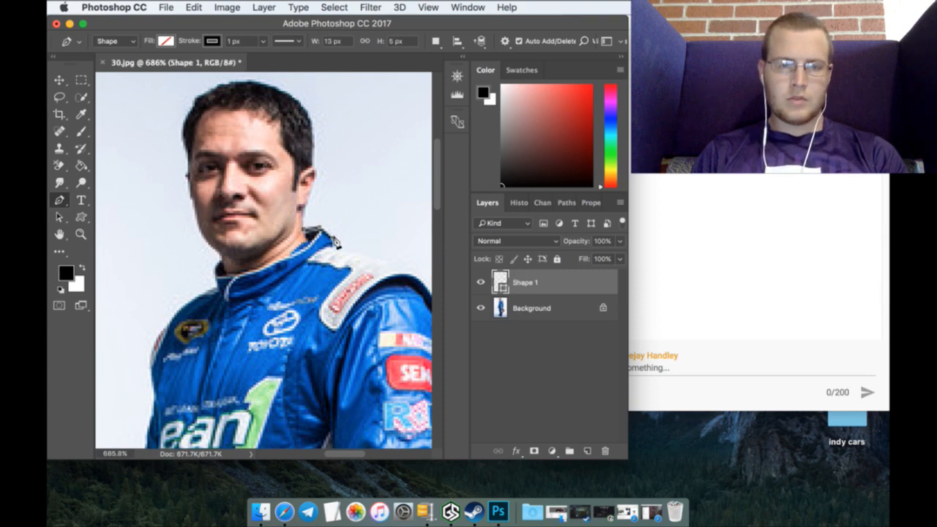
{"action": "left_click", "coordinate": [335, 242]}
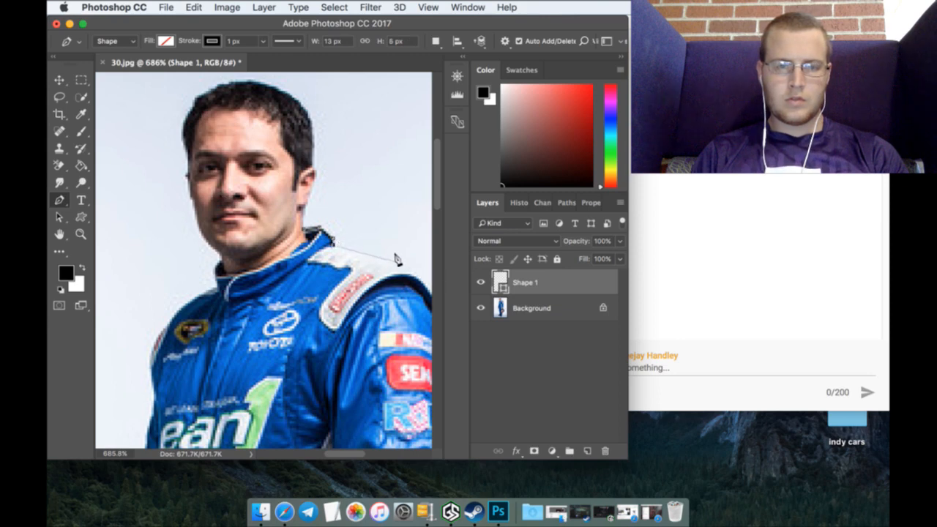
{"action": "left_click_drag", "start_coordinate": [394, 258], "coordinate": [415, 268]}
{"action": "left_click", "coordinate": [418, 274]}
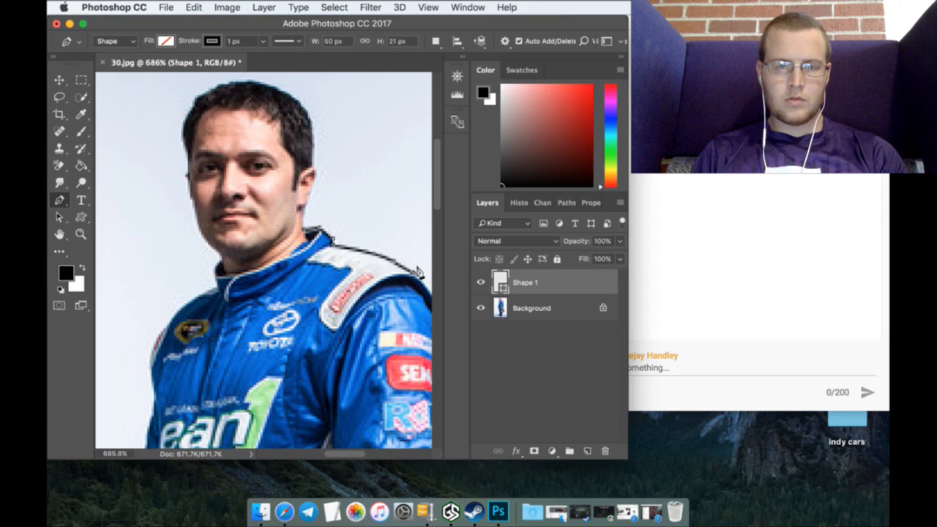
Step: Continue the pen outline down the outer edge of the driver's left upper sleeve, to about 63 by 53 px overall
{"action": "left_click_drag", "start_coordinate": [360, 454], "coordinate": [365, 458]}
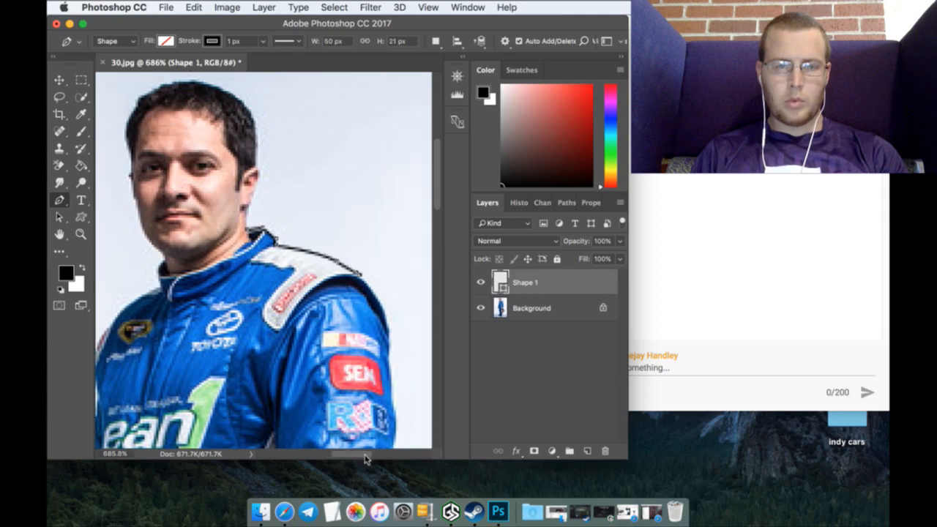
{"action": "scroll", "coordinate": [394, 344], "scroll_direction": "down", "scroll_amount": 3}
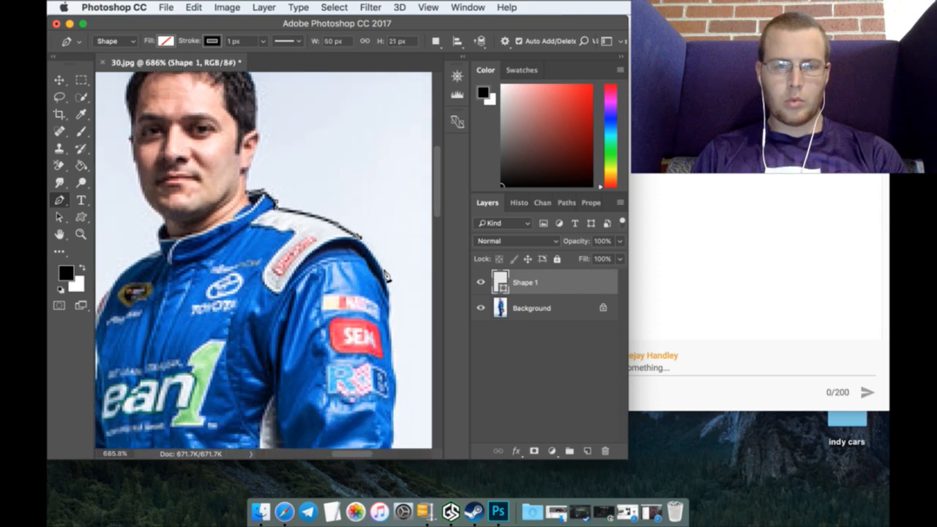
{"action": "left_click_drag", "start_coordinate": [386, 275], "coordinate": [391, 298]}
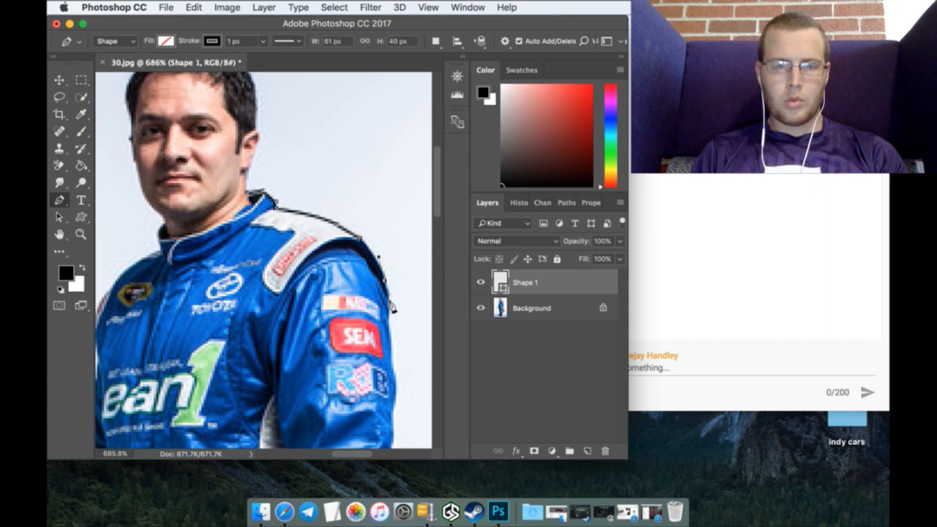
{"action": "left_click", "coordinate": [391, 309]}
{"action": "scroll", "coordinate": [390, 310], "scroll_direction": "down", "scroll_amount": 3}
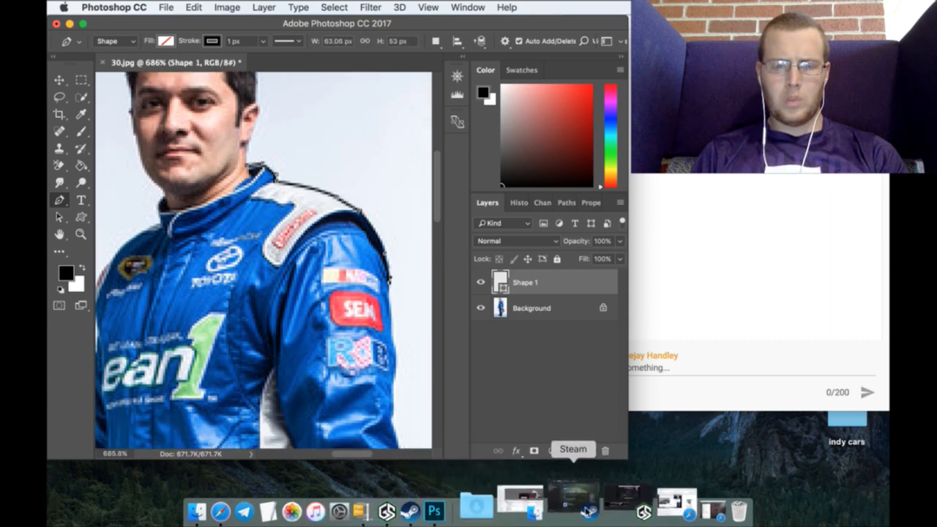
Step: Switch to the minimised YouTube Live Dashboard window and check the stream preview and elapsed time
{"action": "left_click", "coordinate": [628, 501]}
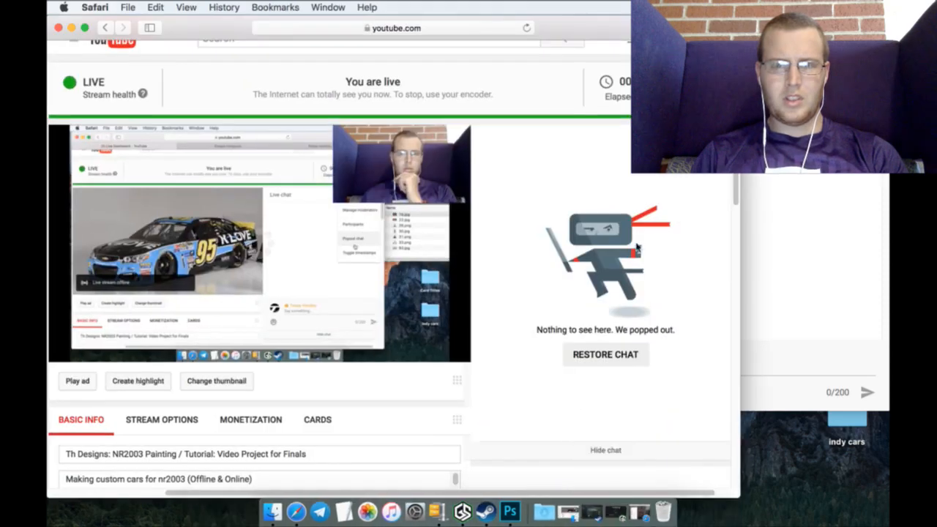
{"action": "scroll", "coordinate": [439, 494], "scroll_direction": "right", "scroll_amount": 2}
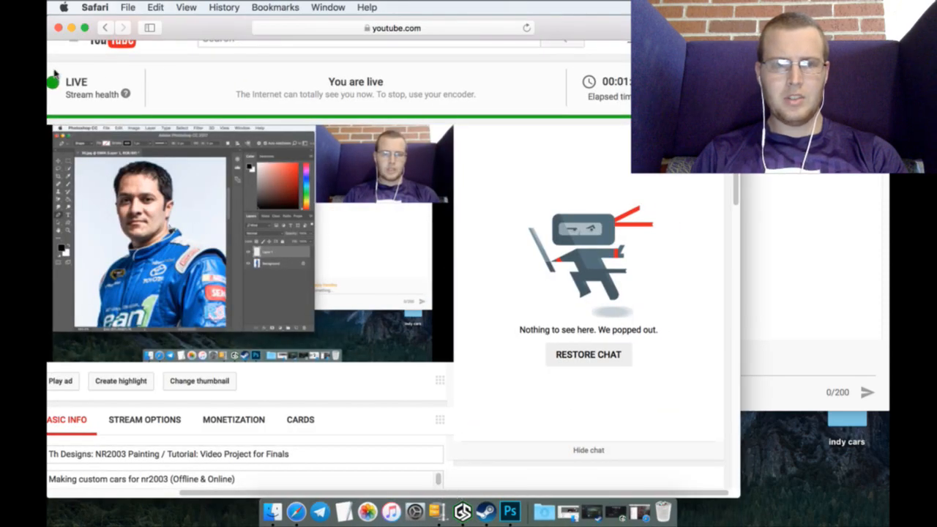
Step: Minimise the stream dashboard, return to Photoshop, and extend the pen outline down the driver's left sleeve to the elbow, about 69 by 143 px overall
{"action": "left_click", "coordinate": [71, 28]}
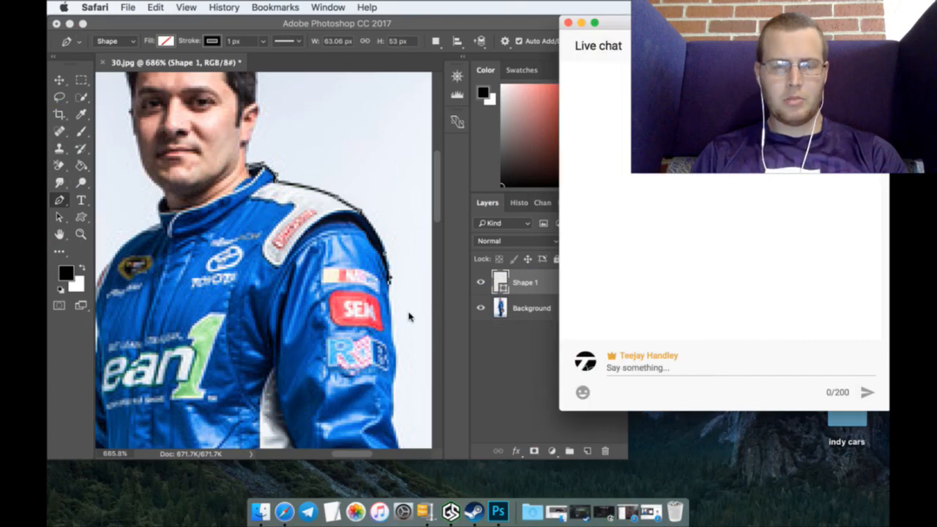
{"action": "left_click", "coordinate": [462, 273]}
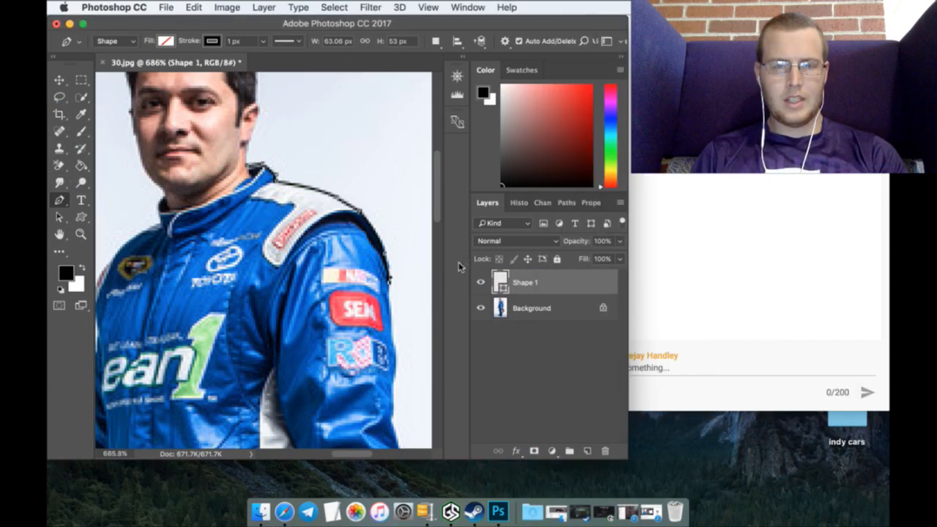
{"action": "left_click", "coordinate": [394, 337]}
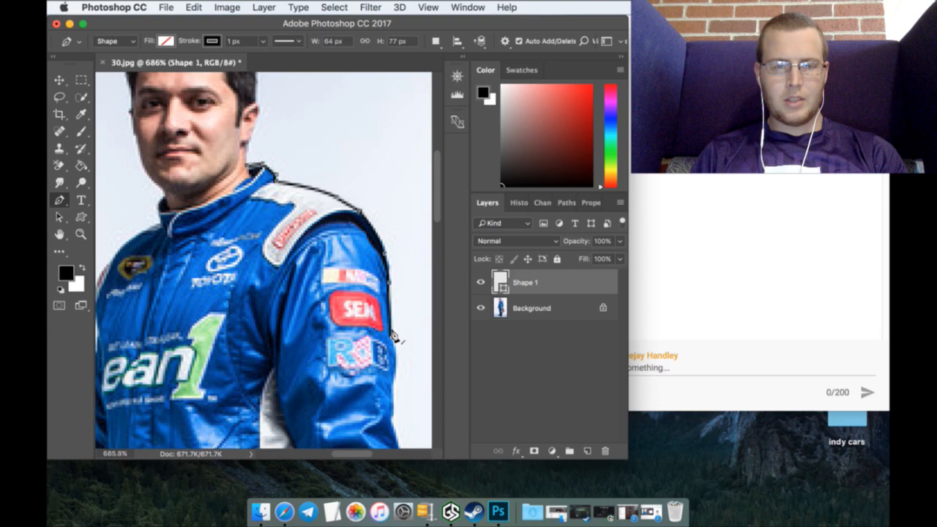
{"action": "left_click", "coordinate": [394, 374]}
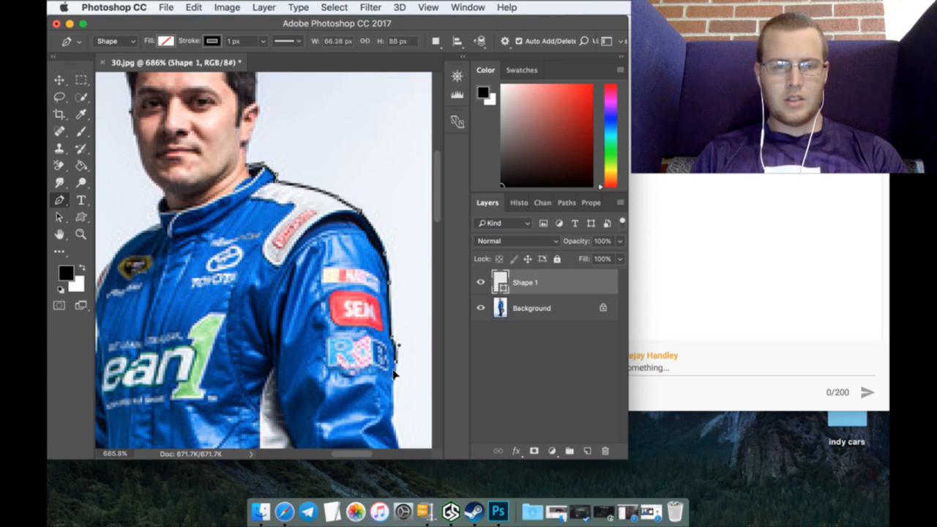
{"action": "scroll", "coordinate": [399, 377], "scroll_direction": "down", "scroll_amount": 4}
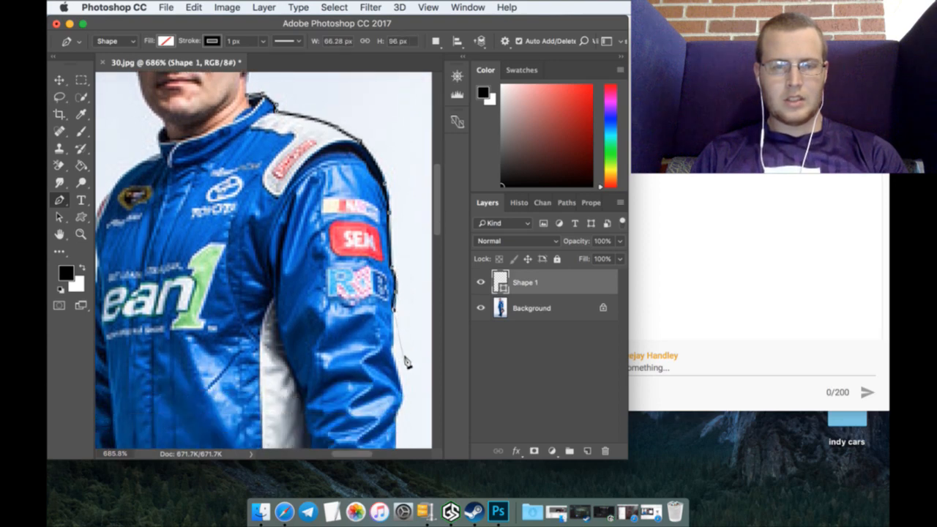
{"action": "left_click", "coordinate": [393, 350]}
{"action": "scroll", "coordinate": [413, 351], "scroll_direction": "down", "scroll_amount": 6}
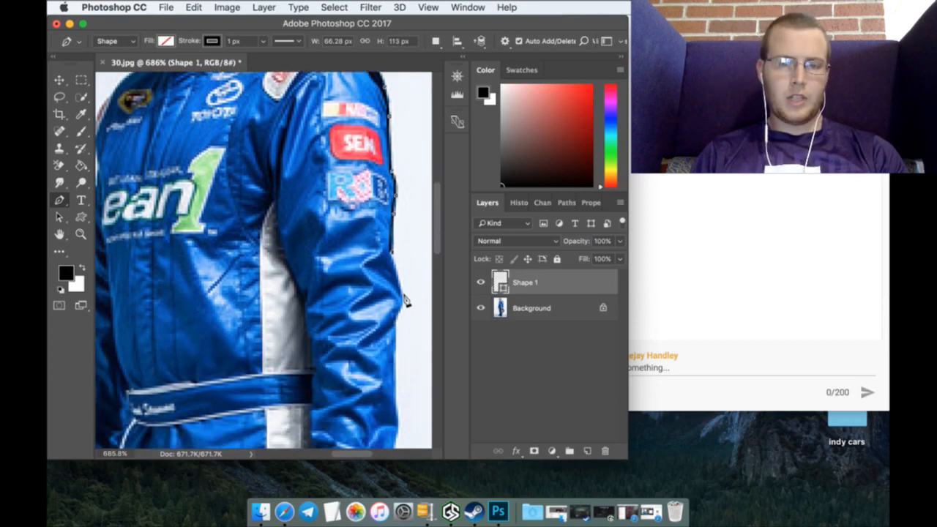
{"action": "left_click", "coordinate": [404, 303]}
Step: Continue the pen outline down the outer edge of the driver's left forearm to the end of the cuff, about 222 px high overall
{"action": "scroll", "coordinate": [399, 318], "scroll_direction": "down", "scroll_amount": 5}
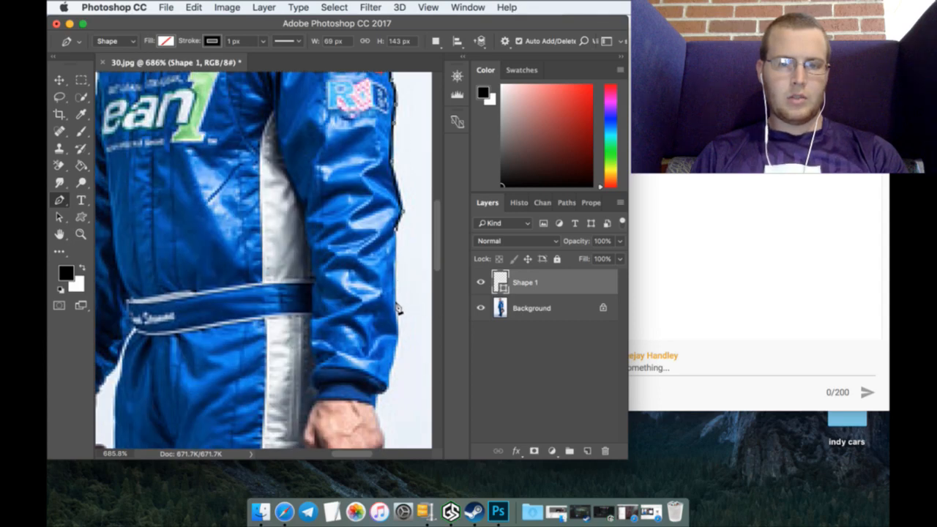
{"action": "left_click", "coordinate": [398, 313]}
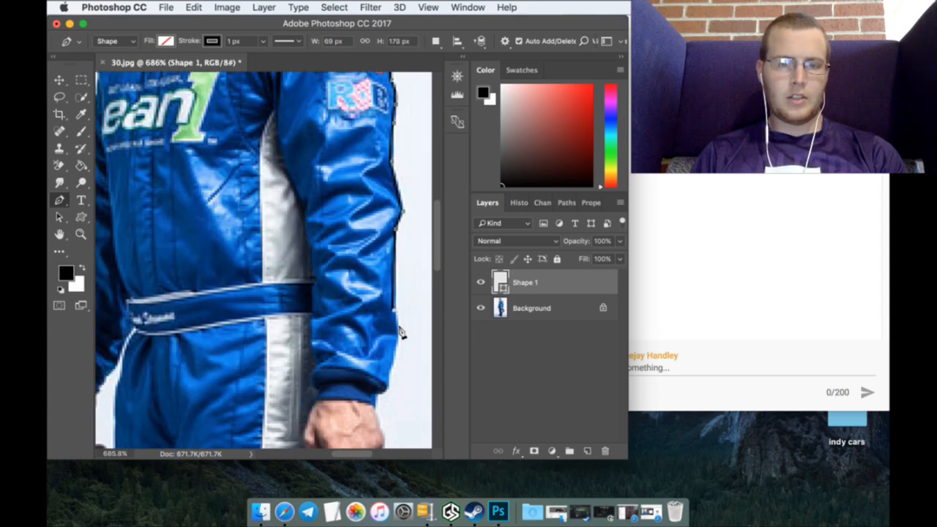
{"action": "left_click", "coordinate": [399, 333]}
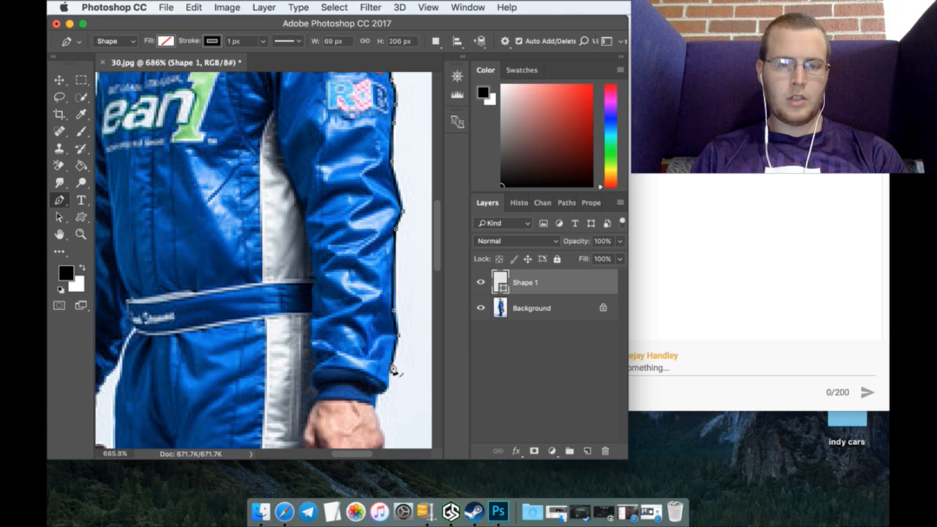
{"action": "left_click", "coordinate": [391, 386]}
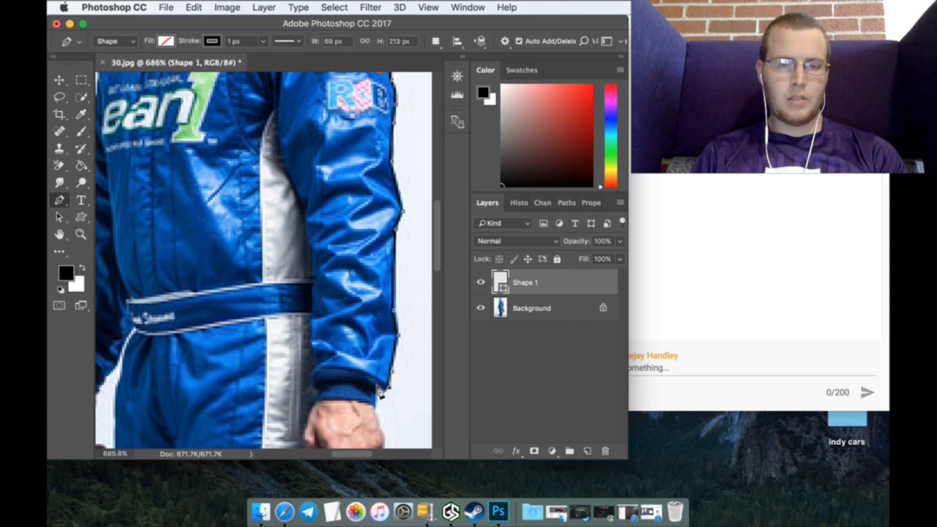
{"action": "left_click", "coordinate": [378, 406]}
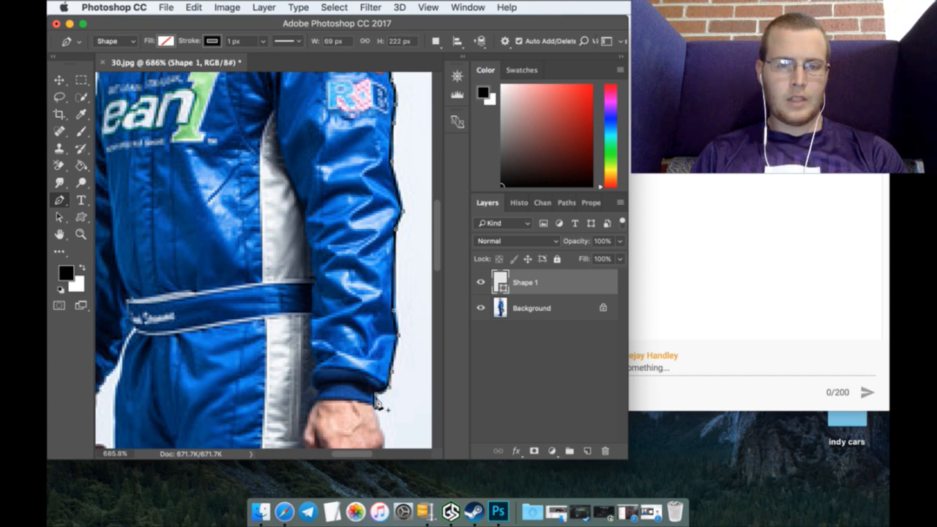
Step: Trace the outer edge of the driver's left hand and around the fingertips above the helmet, about 260 px high overall
{"action": "scroll", "coordinate": [381, 395], "scroll_direction": "down", "scroll_amount": 5}
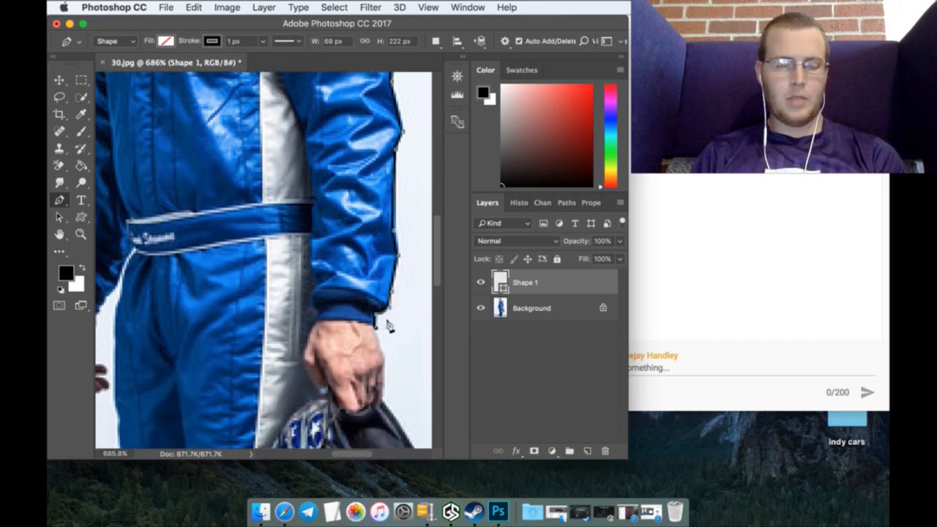
{"action": "left_click", "coordinate": [383, 360]}
{"action": "scroll", "coordinate": [387, 364], "scroll_direction": "down", "scroll_amount": 2}
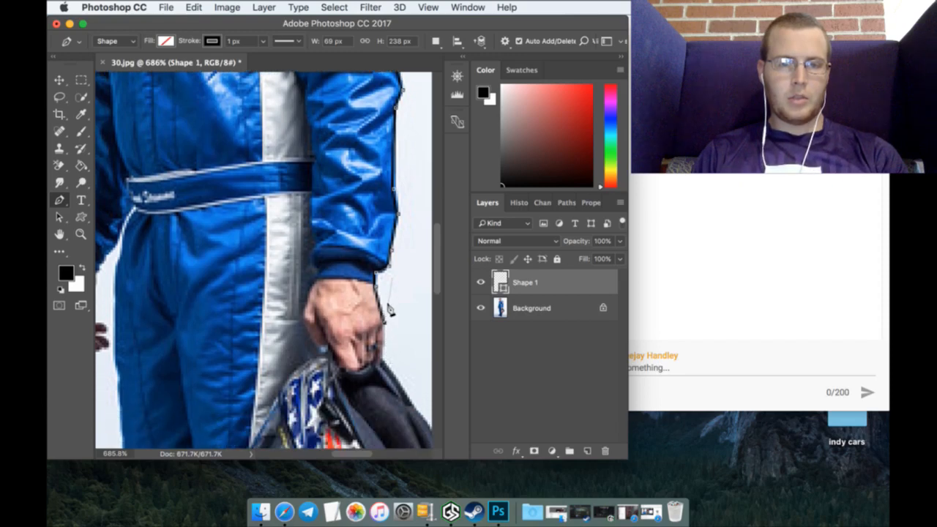
{"action": "left_click", "coordinate": [383, 351]}
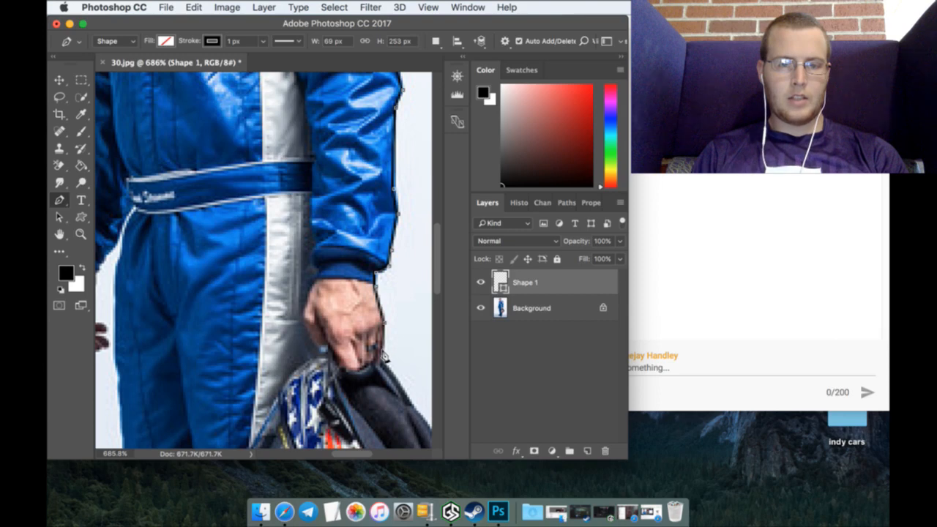
{"action": "left_click", "coordinate": [378, 359]}
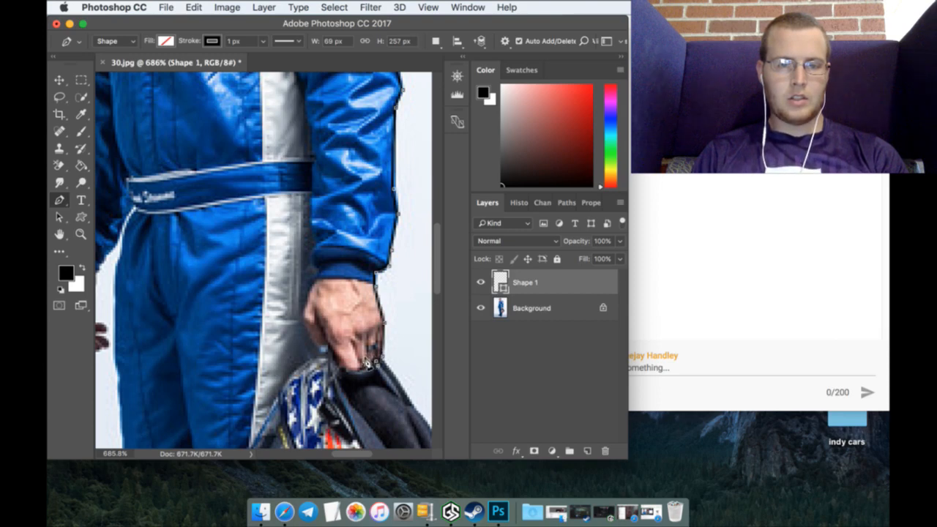
{"action": "left_click", "coordinate": [364, 366]}
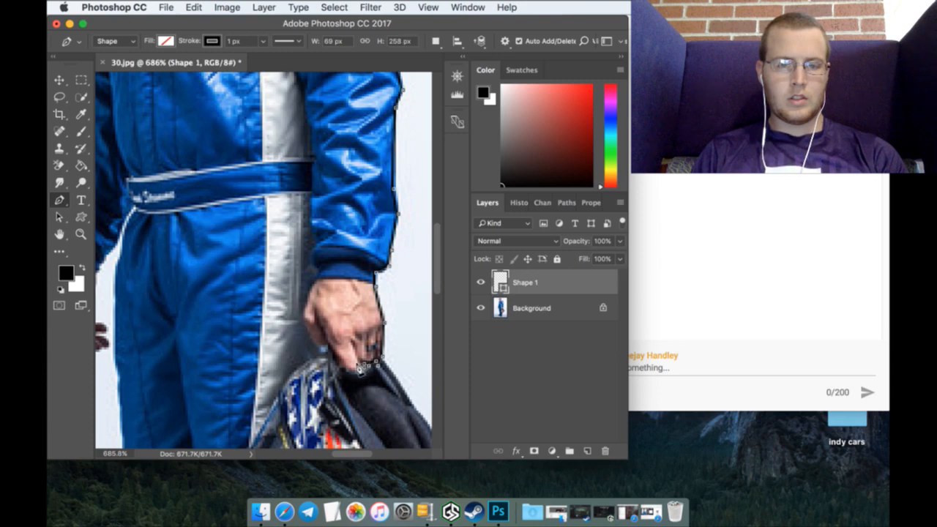
{"action": "left_click", "coordinate": [356, 371]}
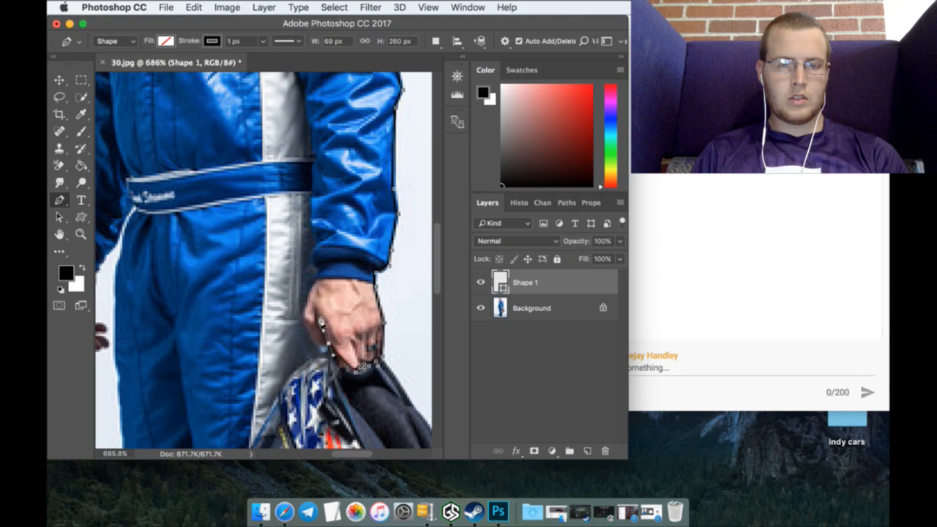
Step: Trace up the inner edge of the driver's left hand, cuff and forearm to the belt's lower edge
{"action": "left_click", "coordinate": [317, 315]}
{"action": "left_click_drag", "start_coordinate": [319, 320], "coordinate": [327, 340]}
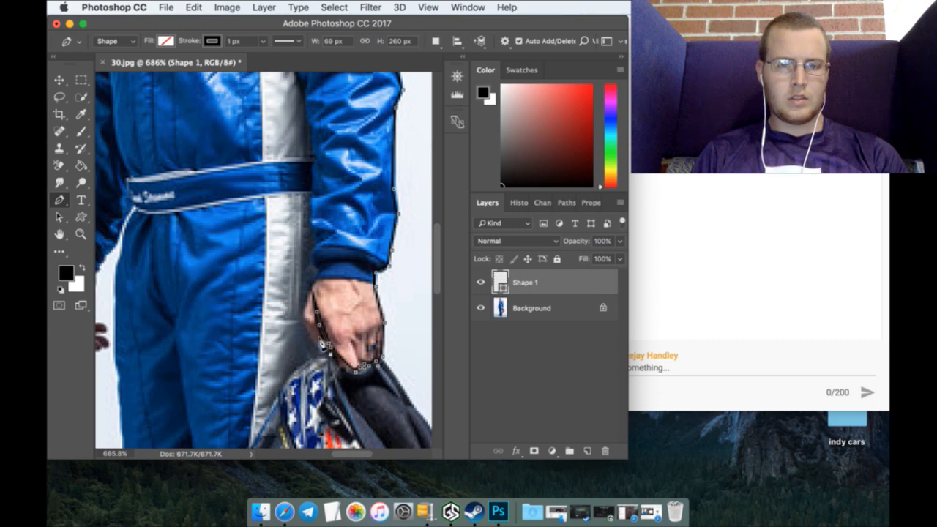
{"action": "left_click", "coordinate": [304, 323]}
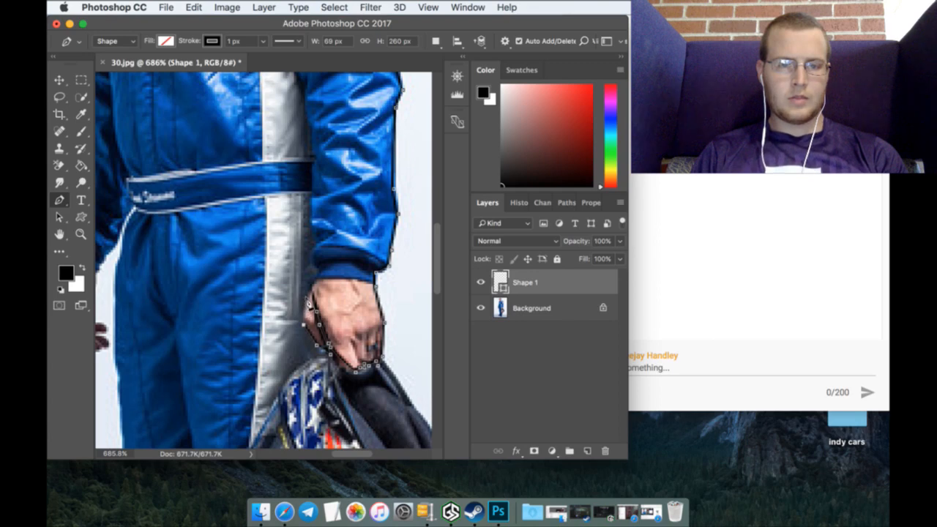
{"action": "left_click", "coordinate": [313, 283]}
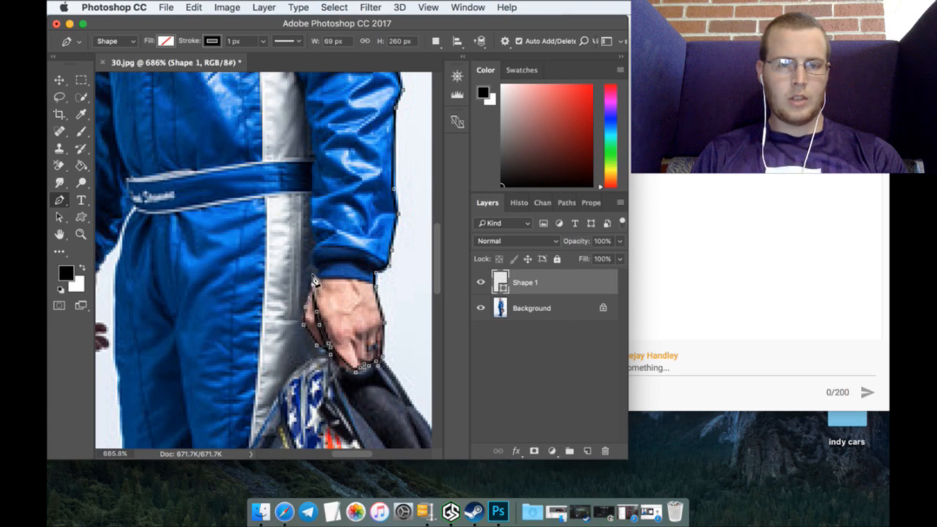
{"action": "left_click", "coordinate": [321, 268]}
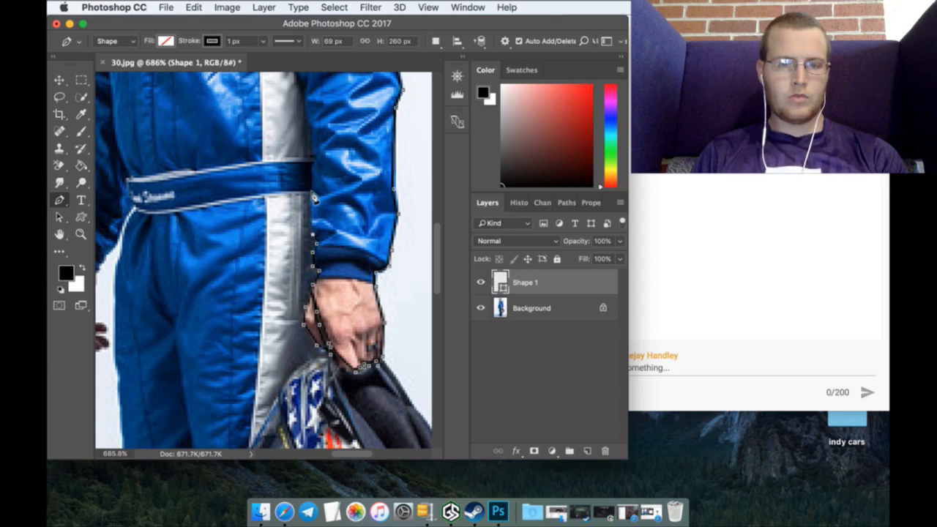
{"action": "left_click", "coordinate": [313, 190]}
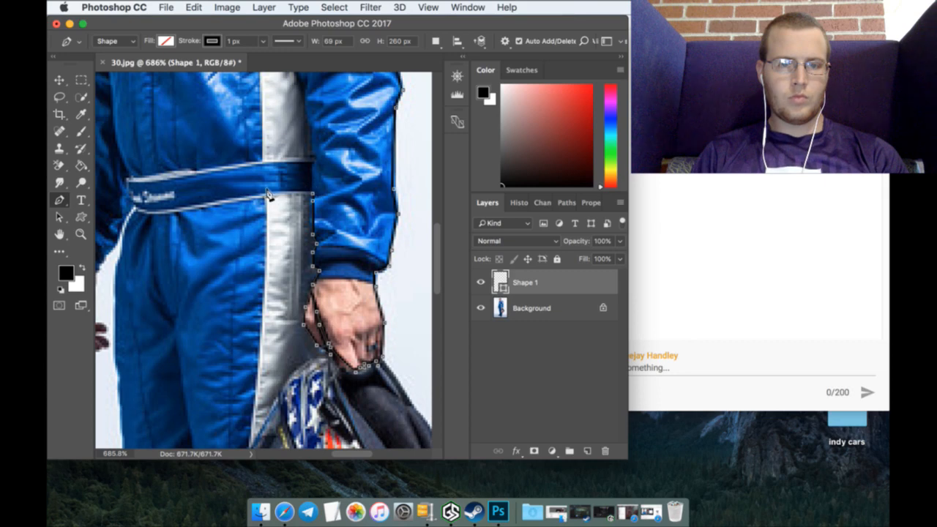
Step: Continue the pen outline along the belt's lower edge to the corner near its lettering, about 114 px wide overall
{"action": "left_click", "coordinate": [244, 198]}
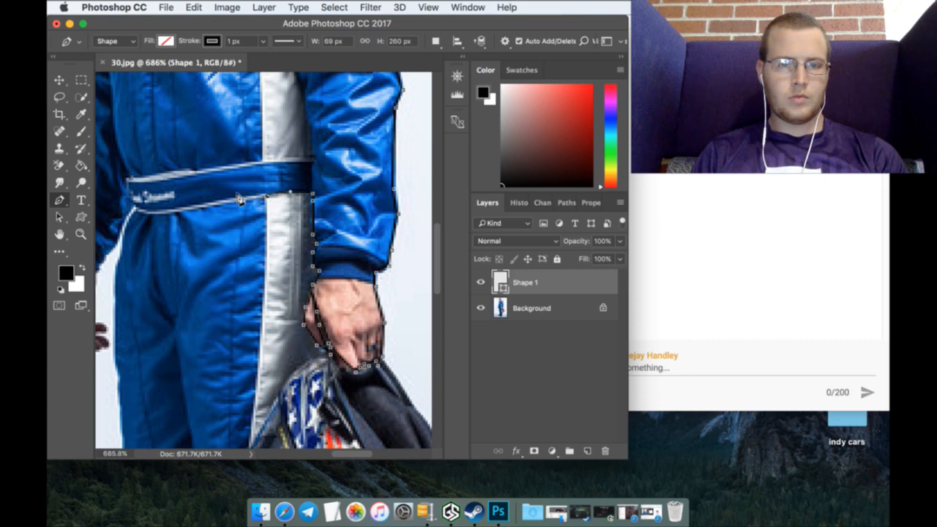
{"action": "left_click", "coordinate": [168, 211]}
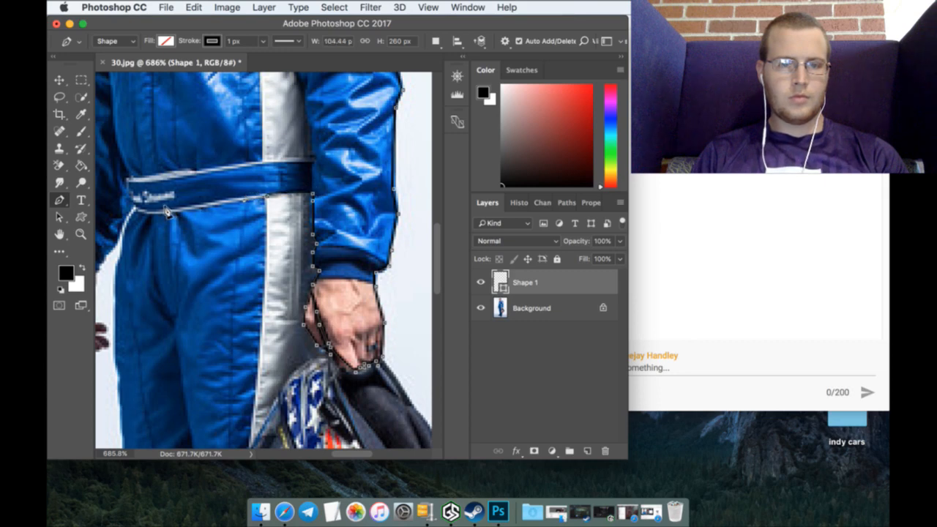
{"action": "left_click", "coordinate": [146, 211]}
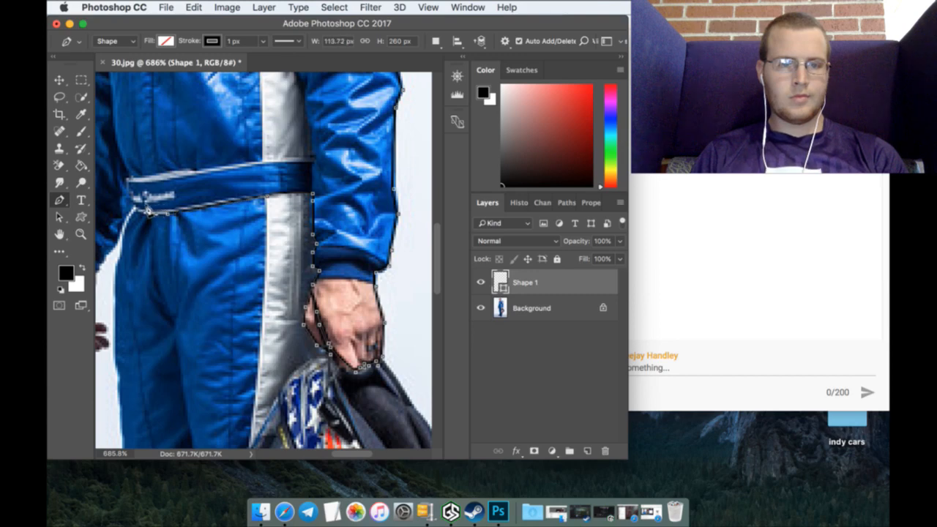
Step: Extend the outline from the belt along the driver's right cuff and down the inner edge of the right hand, about 139 px wide overall
{"action": "left_click_drag", "start_coordinate": [361, 454], "coordinate": [351, 454]}
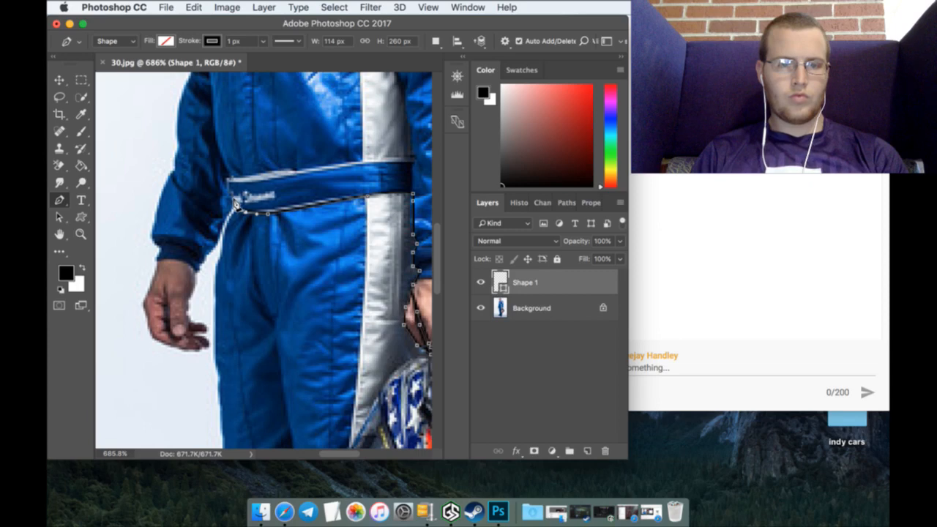
{"action": "left_click_drag", "start_coordinate": [224, 229], "coordinate": [209, 255]}
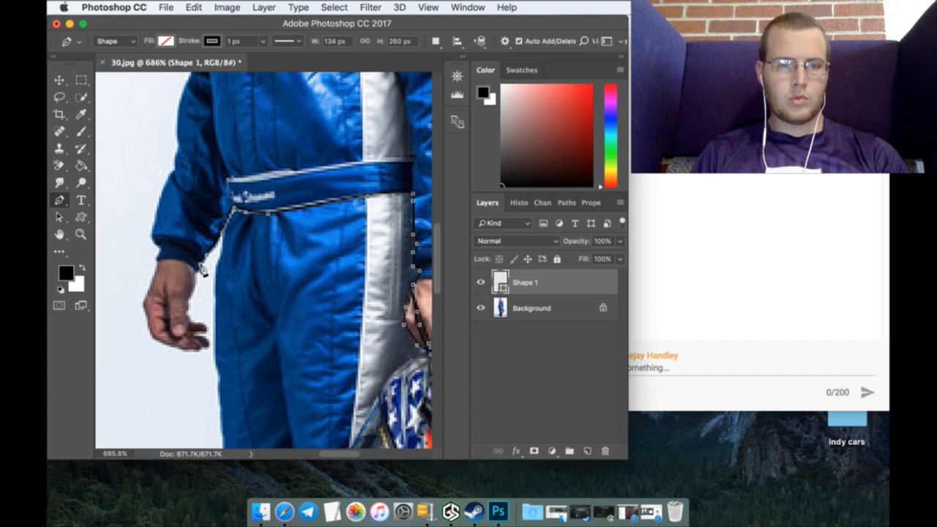
{"action": "left_click", "coordinate": [199, 269]}
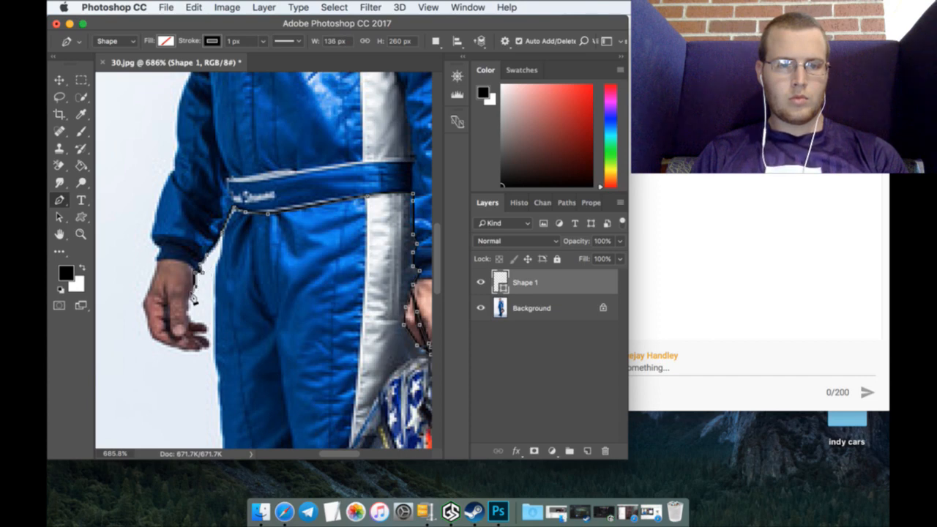
{"action": "left_click", "coordinate": [193, 302]}
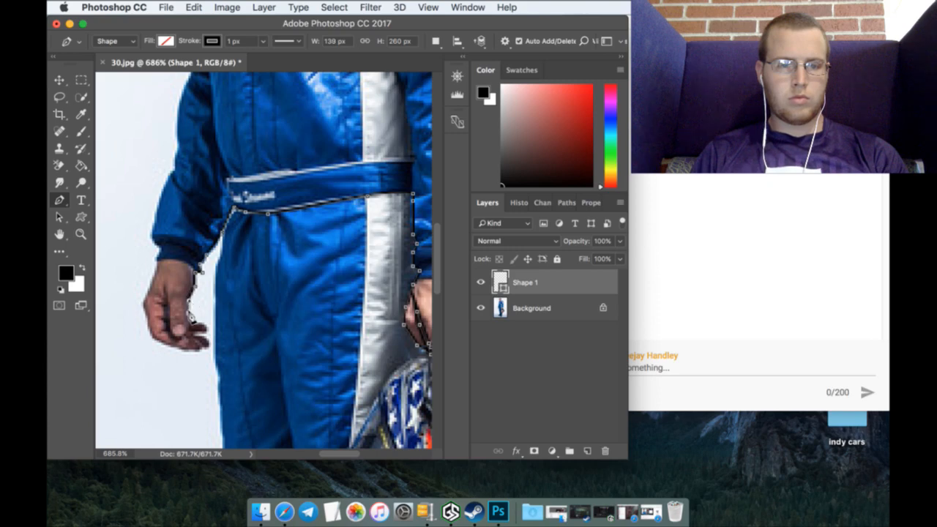
{"action": "left_click", "coordinate": [189, 314]}
{"action": "left_click", "coordinate": [195, 320]}
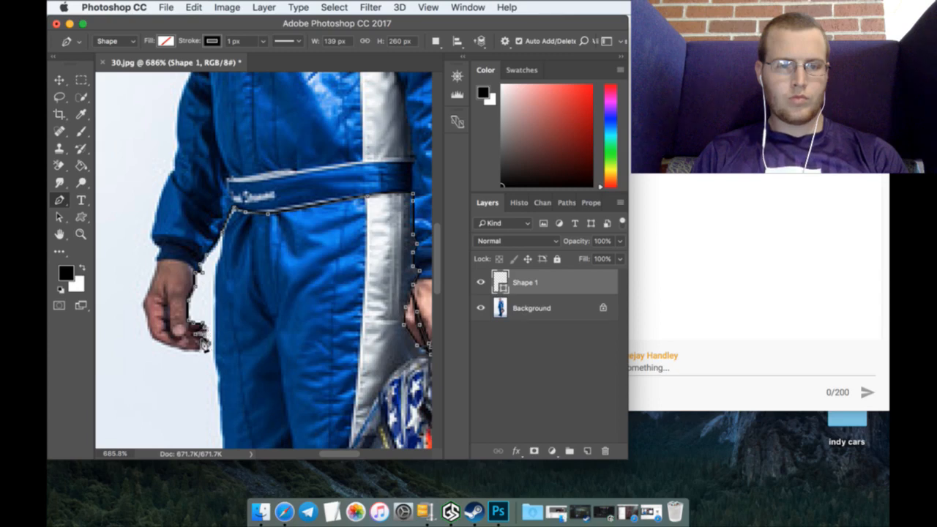
Step: Trace around the driver's right fingertips, the outer hand and the forearm up to the elbow, about 160 px wide overall
{"action": "left_click", "coordinate": [184, 347]}
{"action": "left_click", "coordinate": [168, 341]}
{"action": "left_click", "coordinate": [150, 334]}
{"action": "left_click", "coordinate": [152, 332]}
{"action": "left_click", "coordinate": [142, 302]}
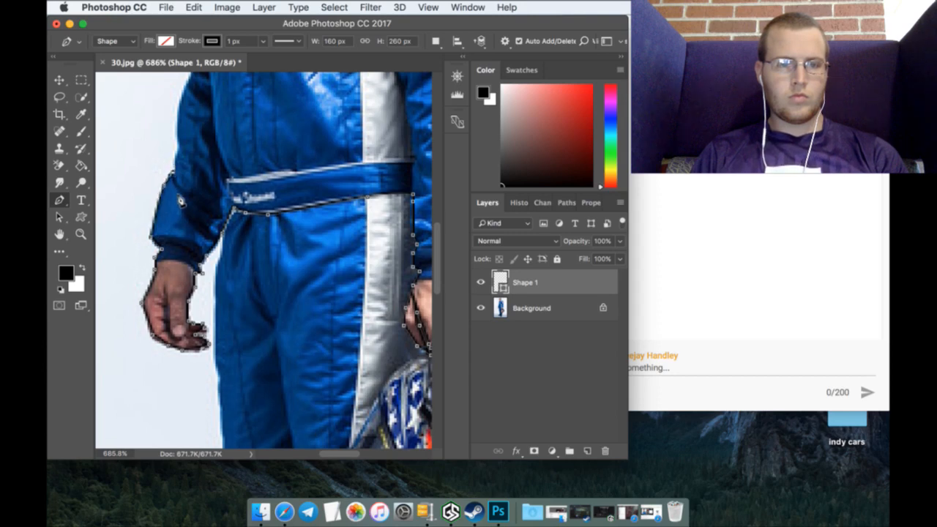
Step: Extend the pen outline from the driver's right elbow up the outer sleeve to the upper arm beside the chest lettering
{"action": "scroll", "coordinate": [180, 221], "scroll_direction": "up", "scroll_amount": 4}
{"action": "scroll", "coordinate": [180, 221], "scroll_direction": "up", "scroll_amount": 3}
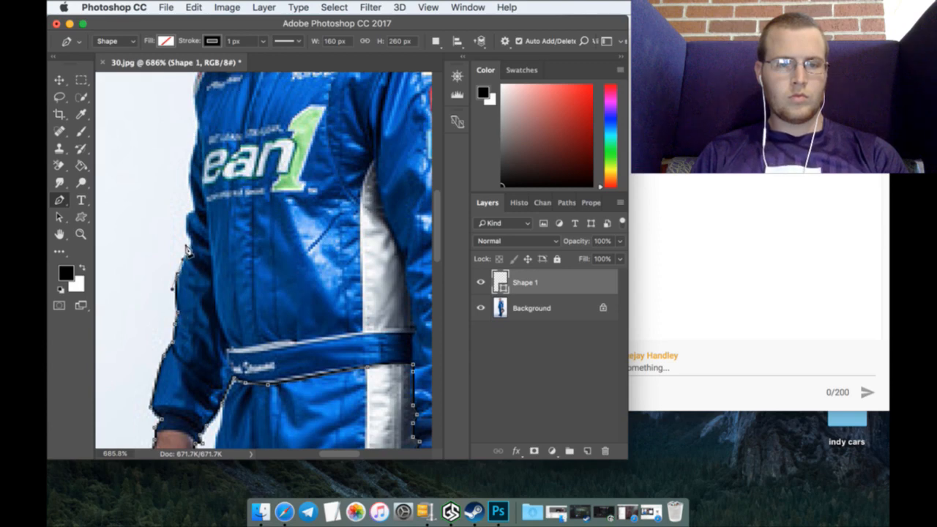
{"action": "left_click", "coordinate": [186, 246]}
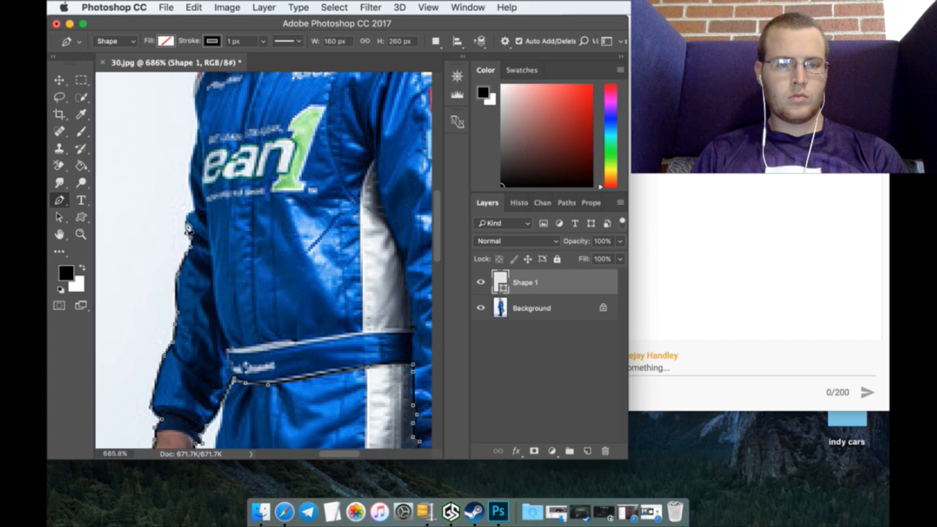
{"action": "left_click", "coordinate": [185, 216]}
{"action": "scroll", "coordinate": [196, 208], "scroll_direction": "up", "scroll_amount": 5}
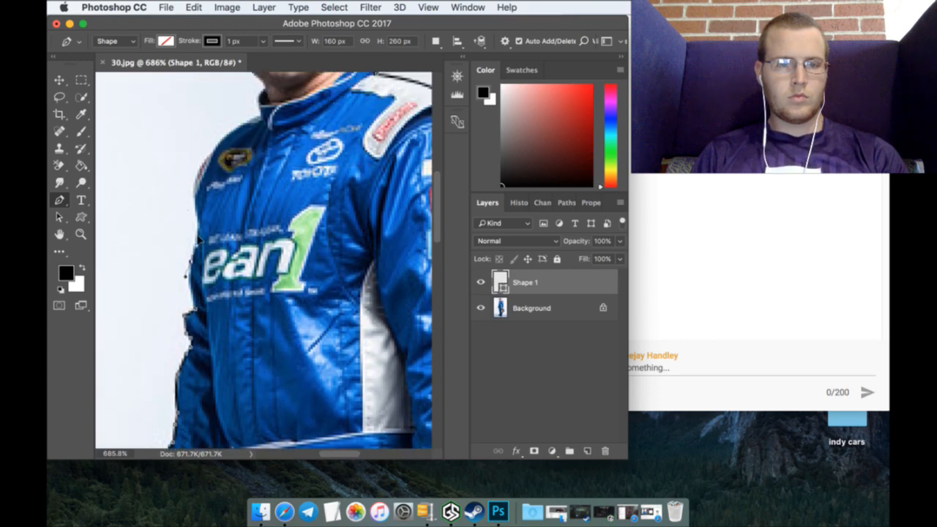
{"action": "left_click", "coordinate": [187, 285]}
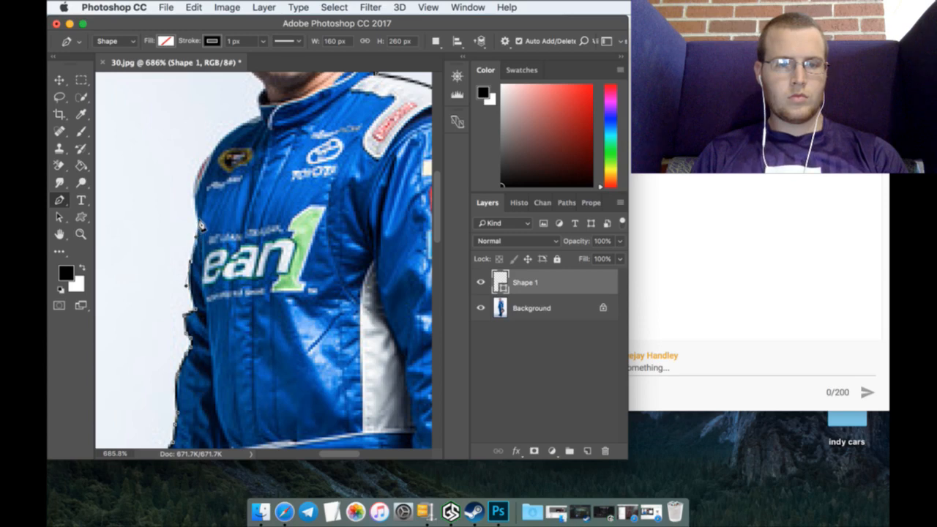
{"action": "left_click", "coordinate": [198, 234]}
Step: Trace over the driver's right shoulder and up to the front tip of the collar
{"action": "scroll", "coordinate": [198, 238], "scroll_direction": "up", "scroll_amount": 3}
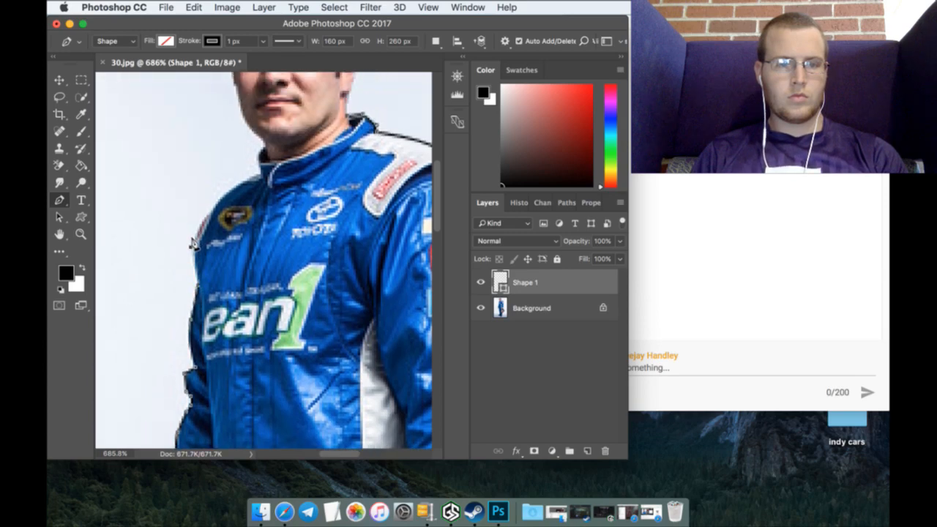
{"action": "left_click", "coordinate": [210, 207]}
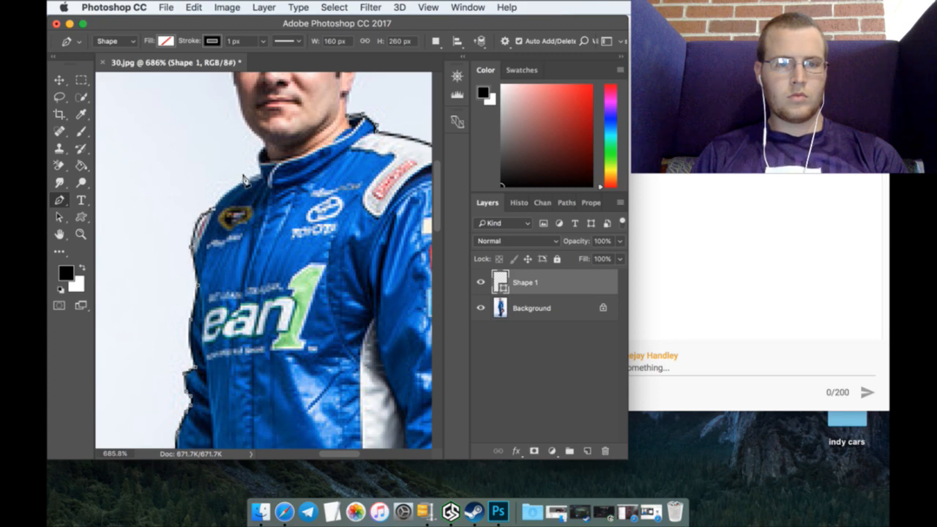
{"action": "left_click_drag", "start_coordinate": [233, 186], "coordinate": [251, 173]}
{"action": "left_click", "coordinate": [261, 155]}
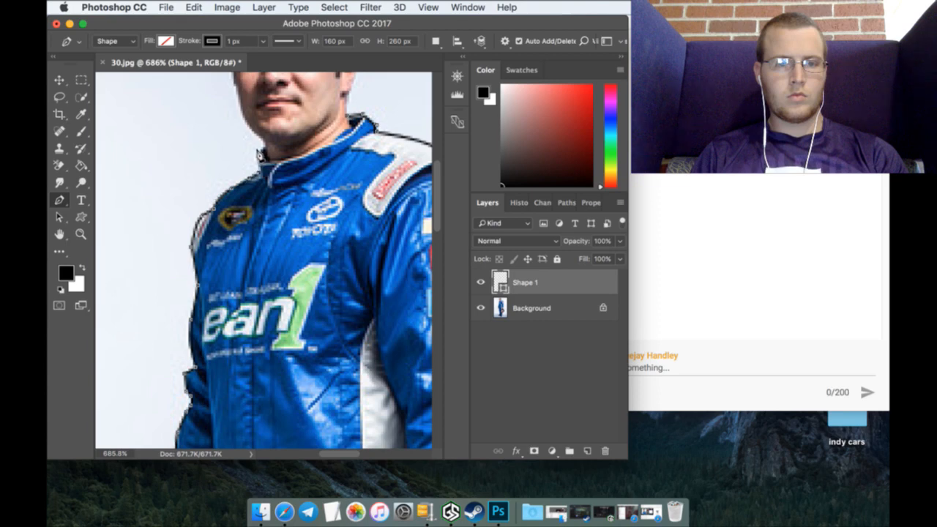
Step: Follow the collar's upper edge along the neck and close the upper-body outline at the back of the collar
{"action": "scroll", "coordinate": [259, 155], "scroll_direction": "up", "scroll_amount": 3}
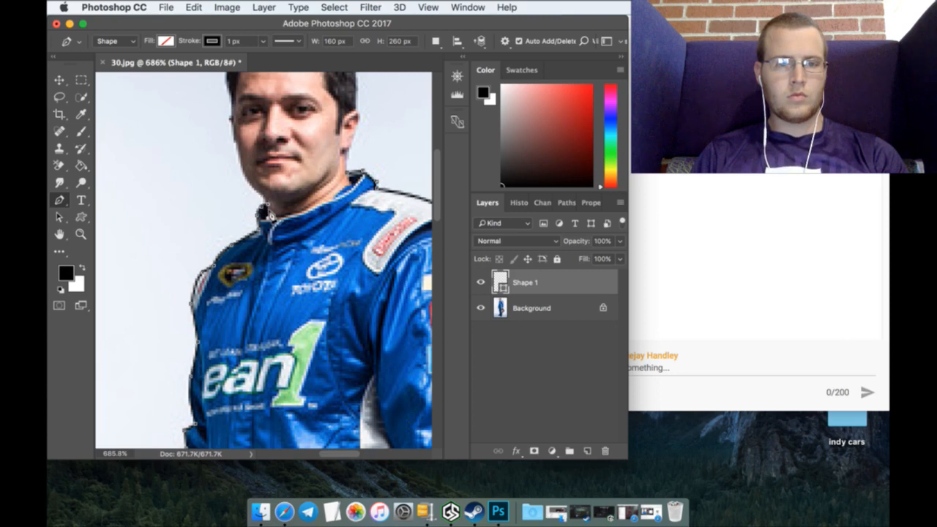
{"action": "left_click", "coordinate": [307, 207]}
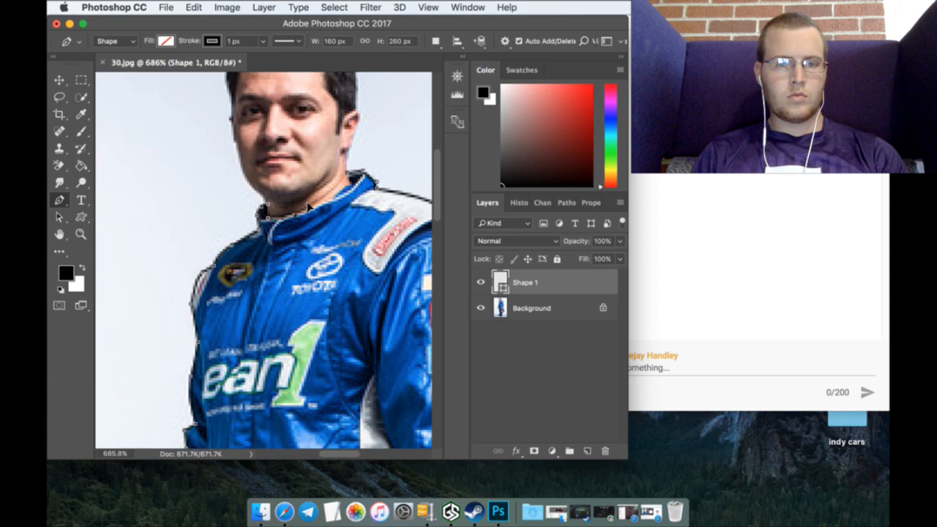
{"action": "left_click", "coordinate": [322, 202]}
{"action": "left_click_drag", "start_coordinate": [328, 194], "coordinate": [333, 192]}
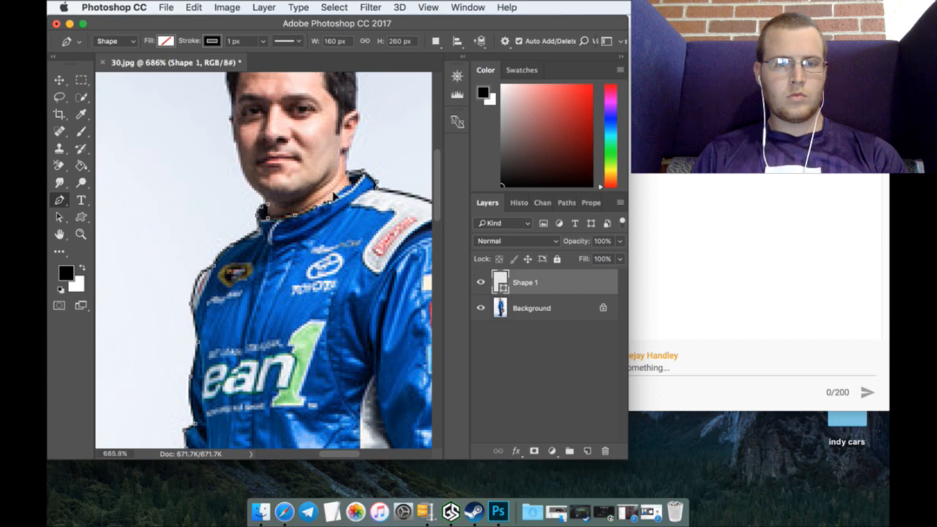
{"action": "left_click", "coordinate": [347, 180]}
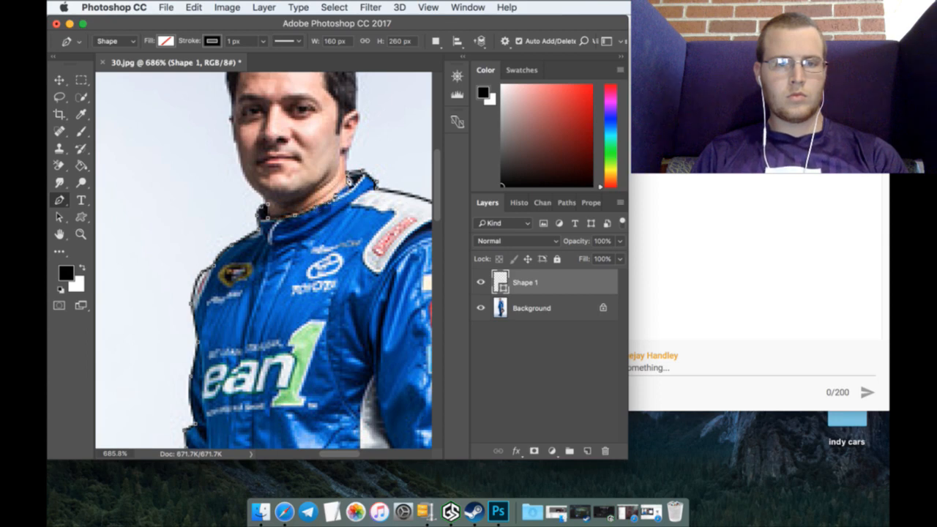
{"action": "left_click", "coordinate": [353, 175]}
{"action": "left_click_drag", "start_coordinate": [354, 176], "coordinate": [348, 167]}
Step: Add a new empty layer above Shape 1 and zoom in on the driver's head to about 1120%
{"action": "scroll", "coordinate": [322, 227], "scroll_direction": "down", "scroll_amount": 3}
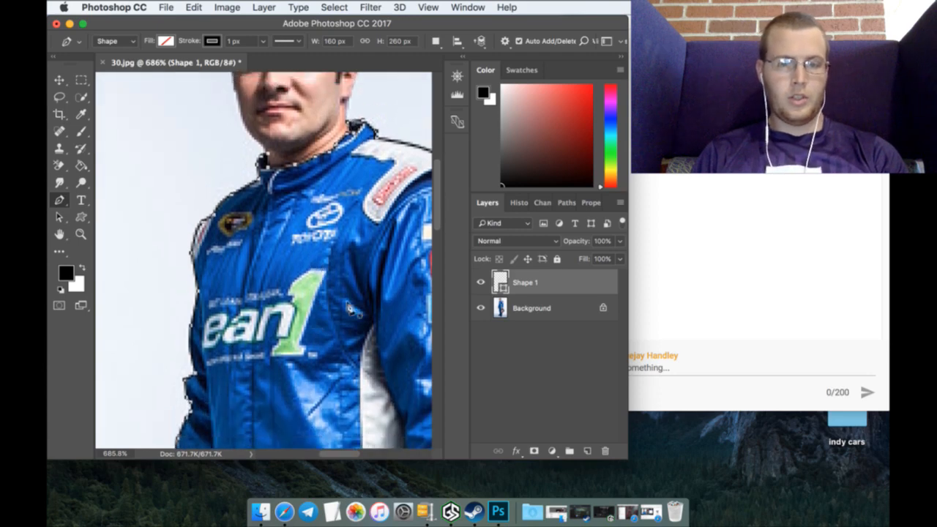
{"action": "left_click", "coordinate": [588, 450]}
{"action": "scroll", "coordinate": [347, 365], "scroll_direction": "down", "scroll_amount": 2}
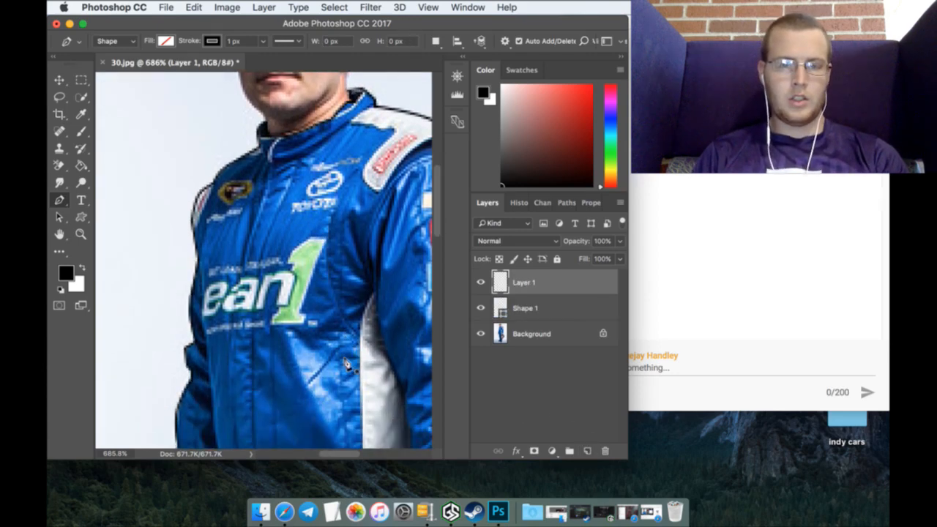
{"action": "scroll", "coordinate": [348, 364], "scroll_direction": "up", "scroll_amount": 8}
{"action": "left_click", "coordinate": [80, 235]}
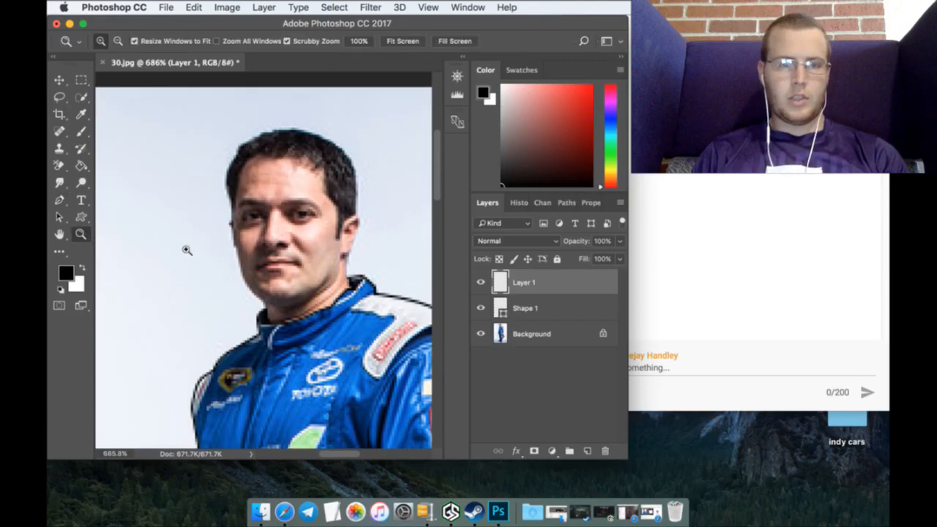
{"action": "left_click_drag", "start_coordinate": [325, 288], "coordinate": [340, 303]}
{"action": "scroll", "coordinate": [341, 304], "scroll_direction": "up", "scroll_amount": 3}
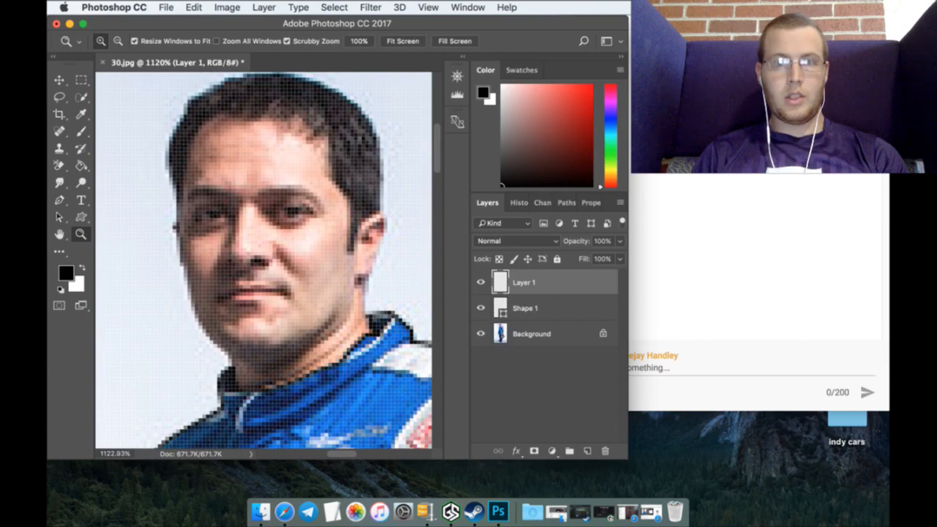
Step: Switch to Safari to check the YouTube live stream page, minimize it again and return to Photoshop
{"action": "left_click", "coordinate": [630, 357]}
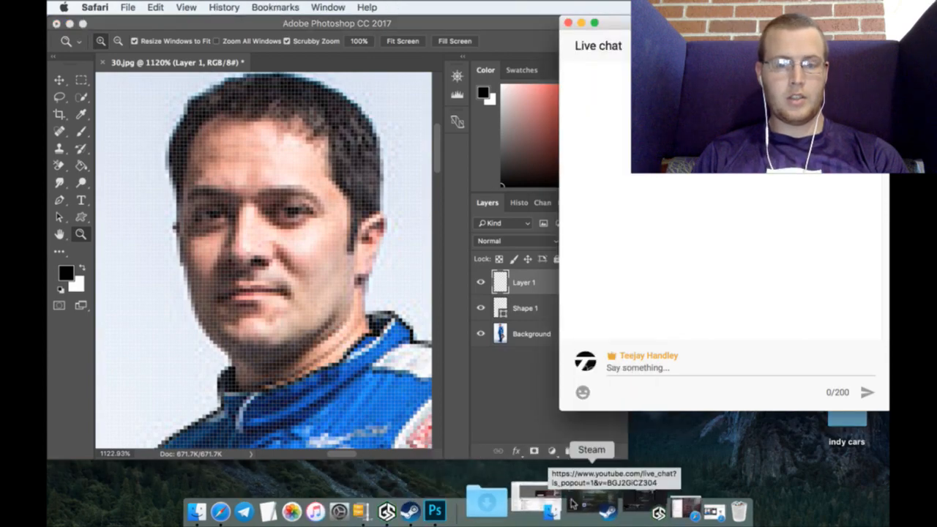
{"action": "left_click", "coordinate": [651, 503]}
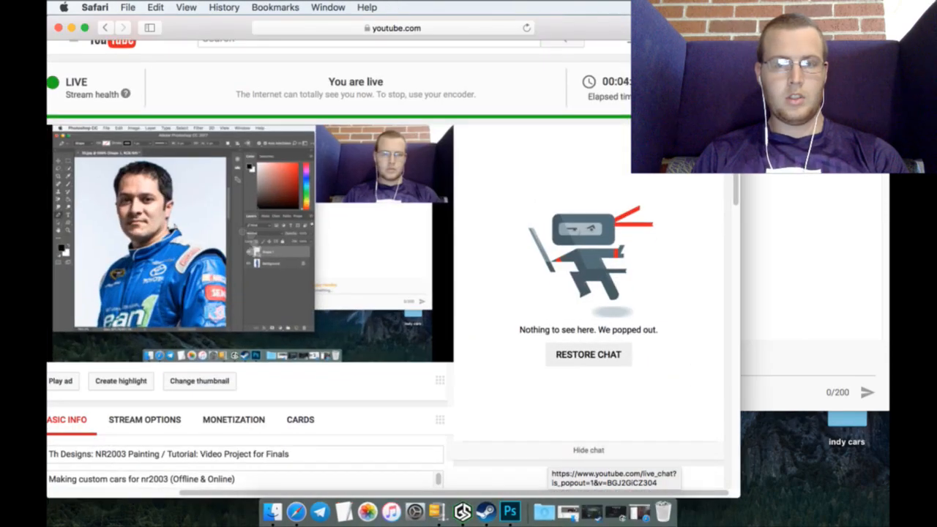
{"action": "left_click", "coordinate": [72, 28]}
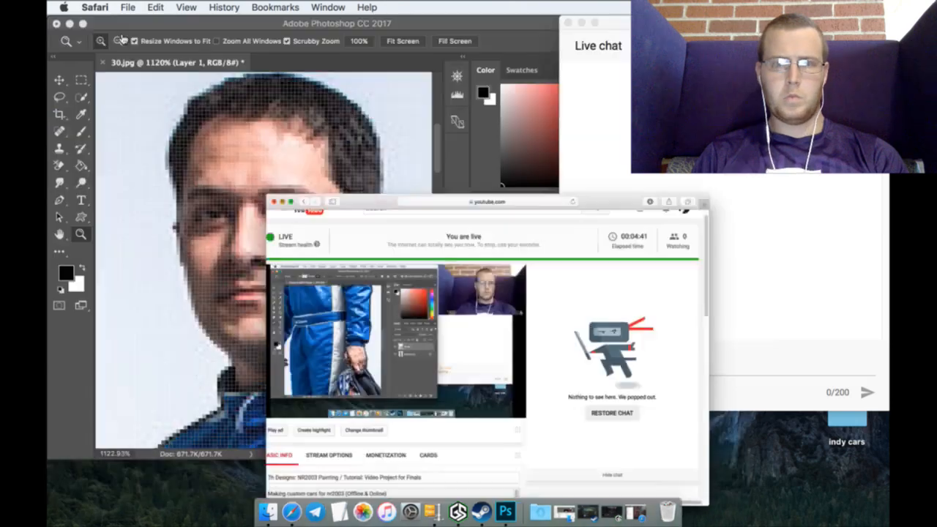
{"action": "left_click", "coordinate": [533, 283]}
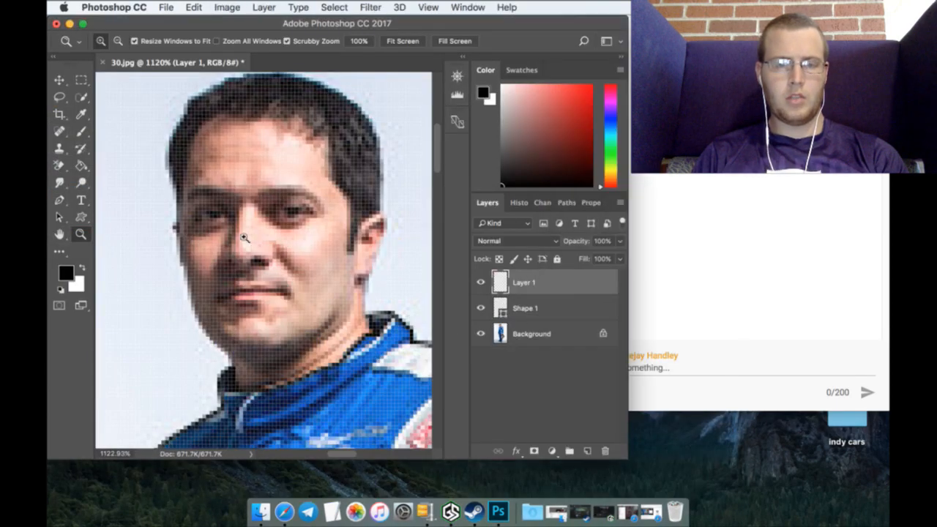
Step: Start a new Pen tool shape at the neck and trace up around the driver's left ear, about 6 by 27 px
{"action": "left_click", "coordinate": [59, 201]}
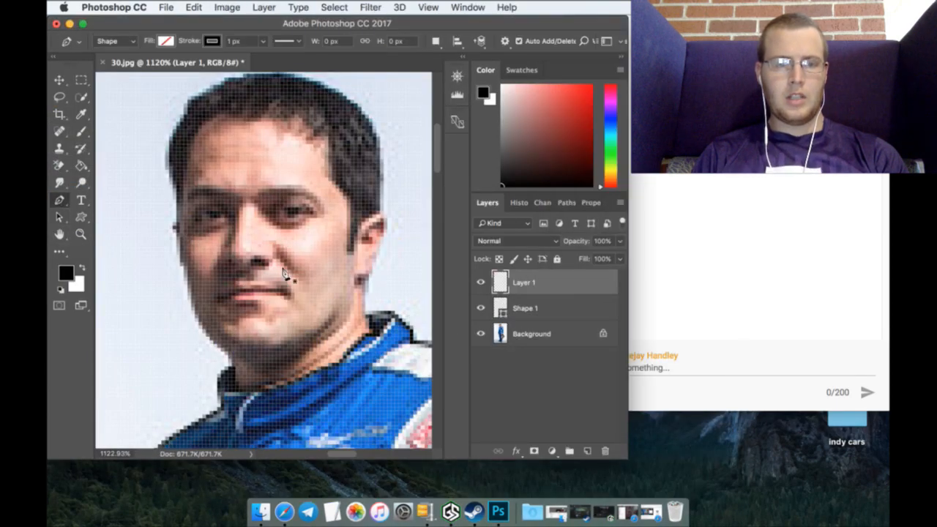
{"action": "left_click", "coordinate": [366, 307]}
{"action": "left_click", "coordinate": [367, 251]}
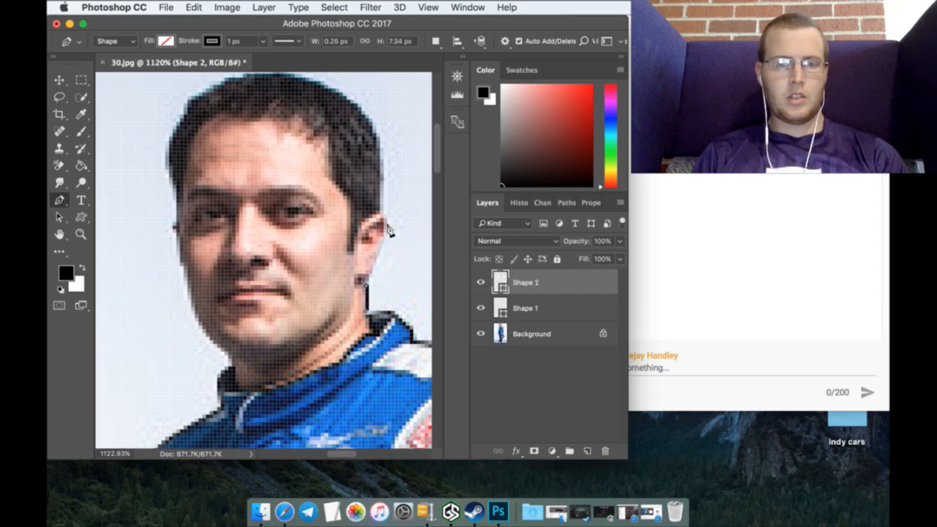
{"action": "left_click_drag", "start_coordinate": [387, 226], "coordinate": [380, 206]}
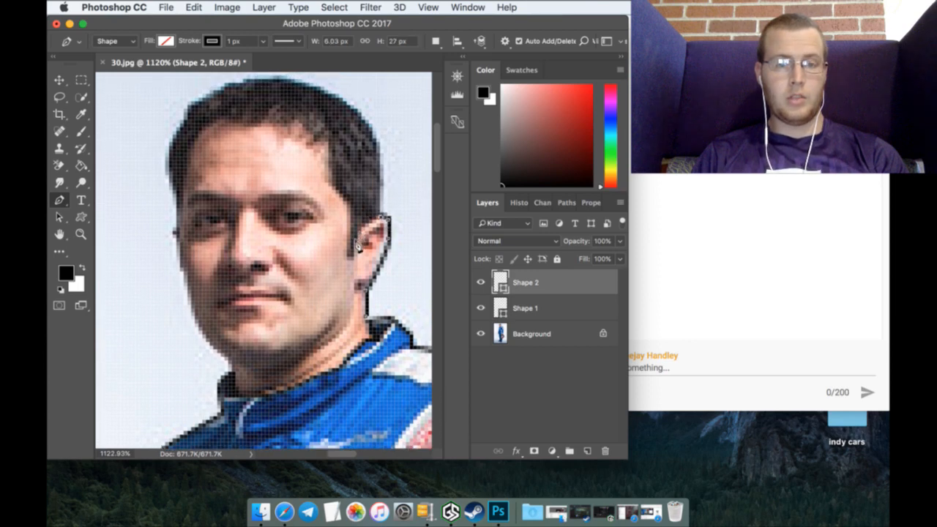
Step: Continue the outline down the ear's front edge, around the sideburn tip and up to the temple, about 11 by 30 px overall
{"action": "left_click", "coordinate": [354, 252]}
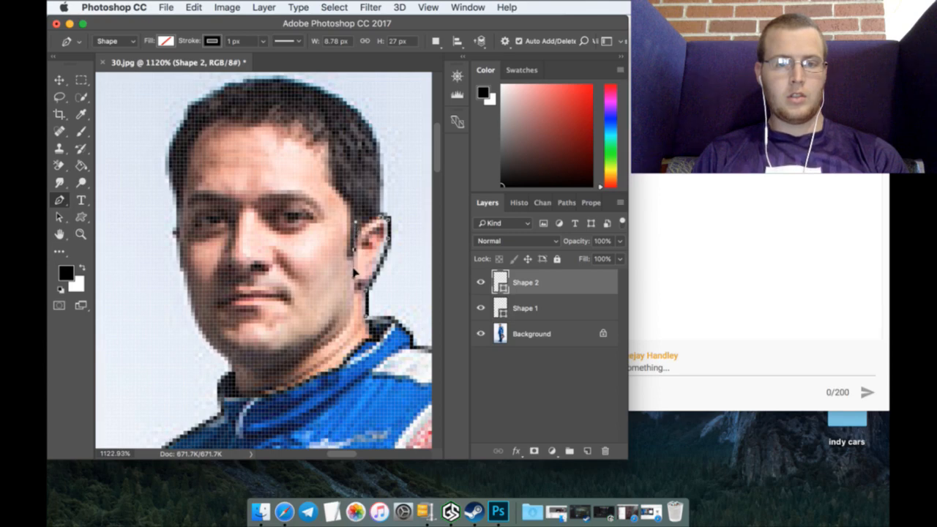
{"action": "left_click", "coordinate": [355, 259]}
{"action": "left_click", "coordinate": [355, 258]}
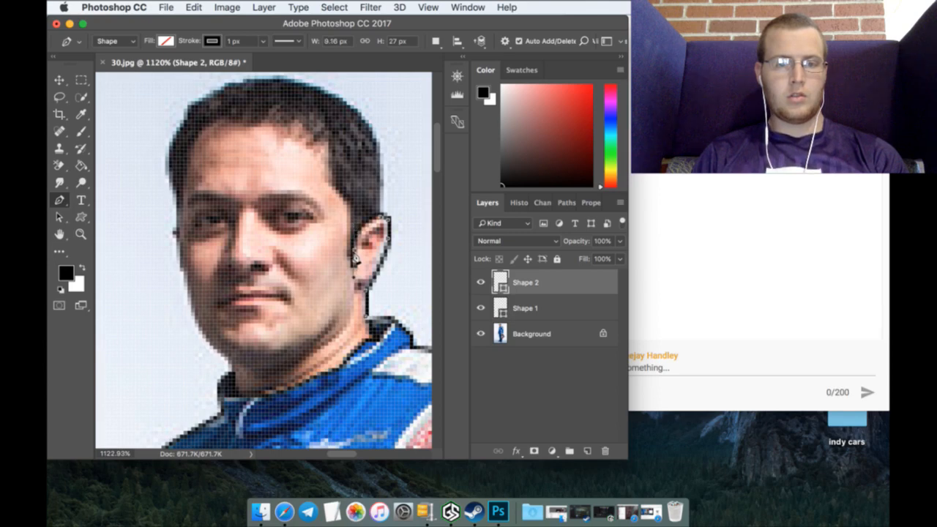
{"action": "left_click", "coordinate": [352, 257]}
{"action": "left_click", "coordinate": [349, 255]}
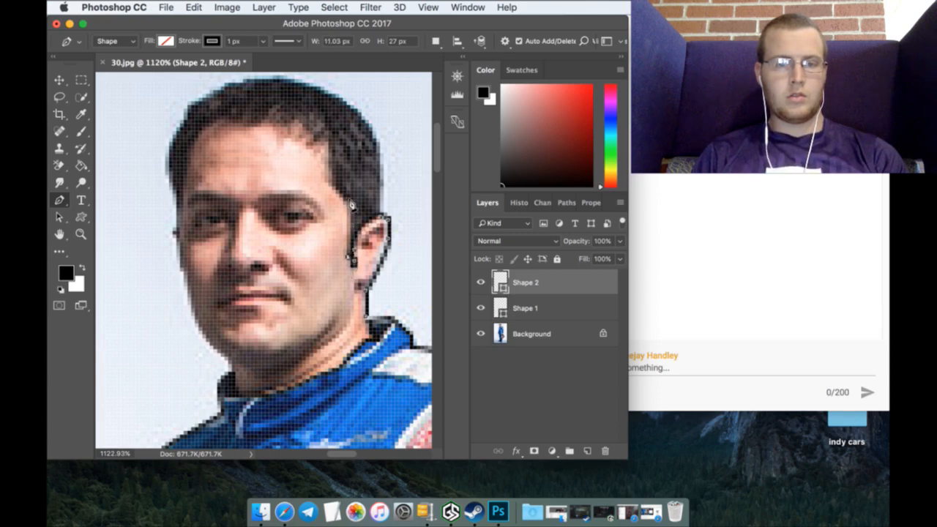
{"action": "left_click", "coordinate": [351, 203]}
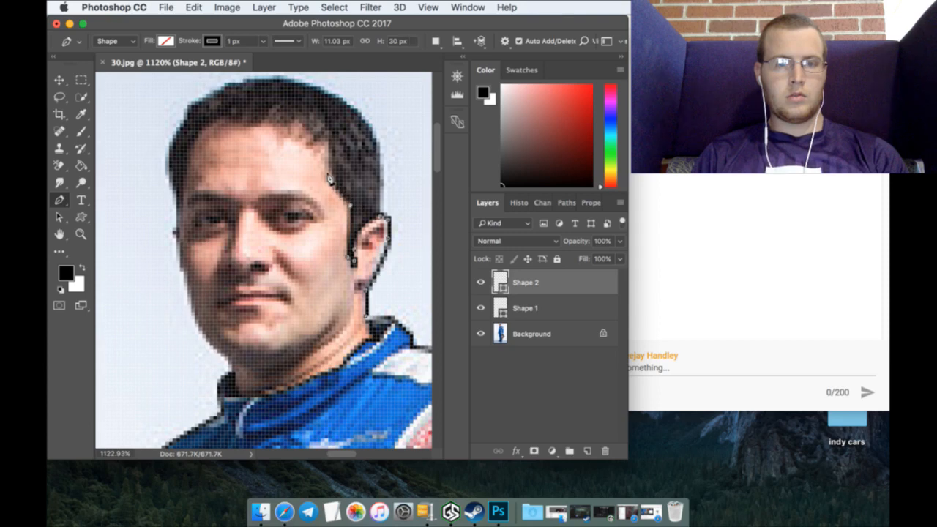
Step: Trace the hairline across the forehead and down to the driver's right temple, about 54 by 51 px overall
{"action": "left_click", "coordinate": [329, 150]}
{"action": "left_click", "coordinate": [303, 137]}
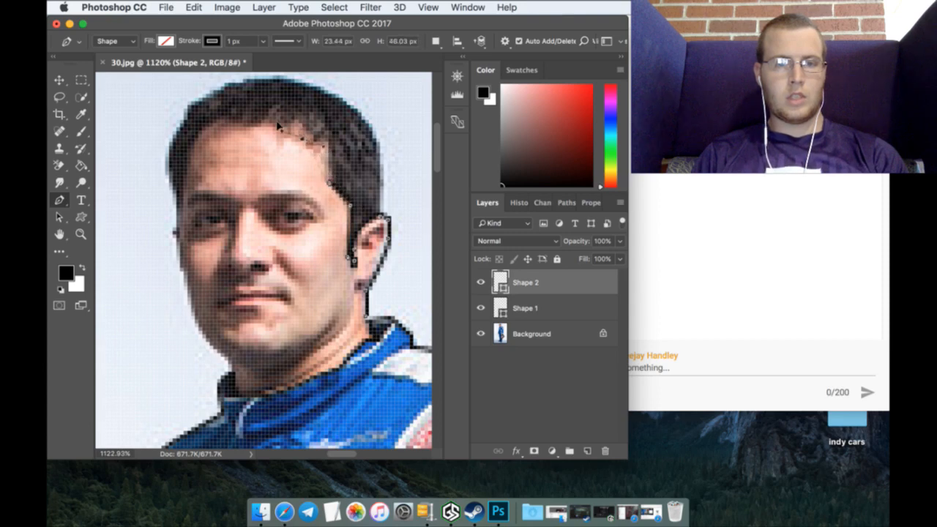
{"action": "left_click", "coordinate": [270, 128]}
{"action": "left_click", "coordinate": [229, 122]}
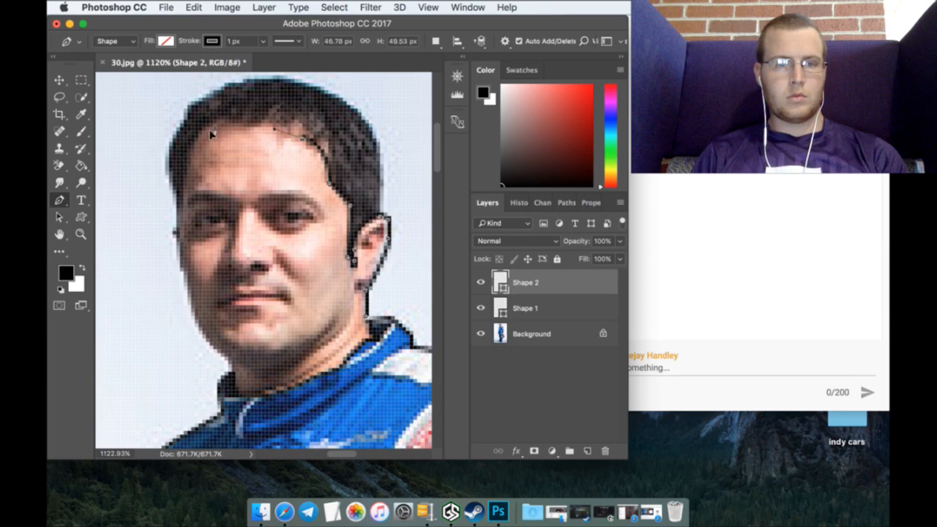
{"action": "left_click", "coordinate": [213, 134]}
{"action": "left_click", "coordinate": [197, 146]}
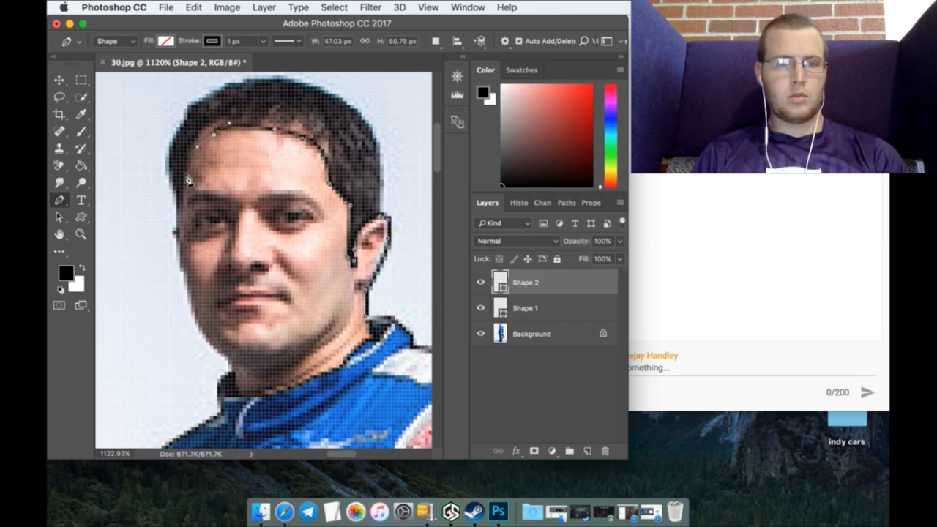
{"action": "left_click", "coordinate": [188, 178]}
{"action": "left_click", "coordinate": [183, 196]}
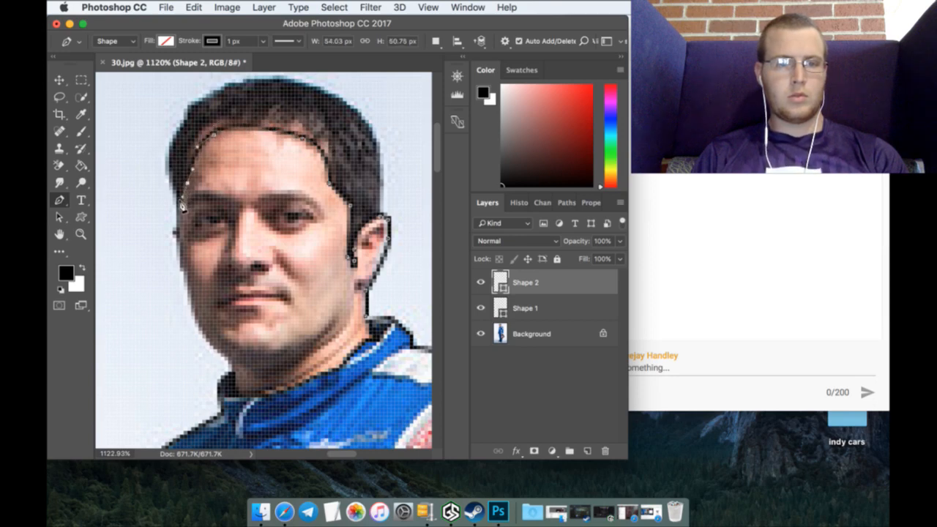
Step: Trace the right cheek, jaw and chin back to the left ear to finish the face outline, about 57 by 67 px overall
{"action": "left_click", "coordinate": [176, 230]}
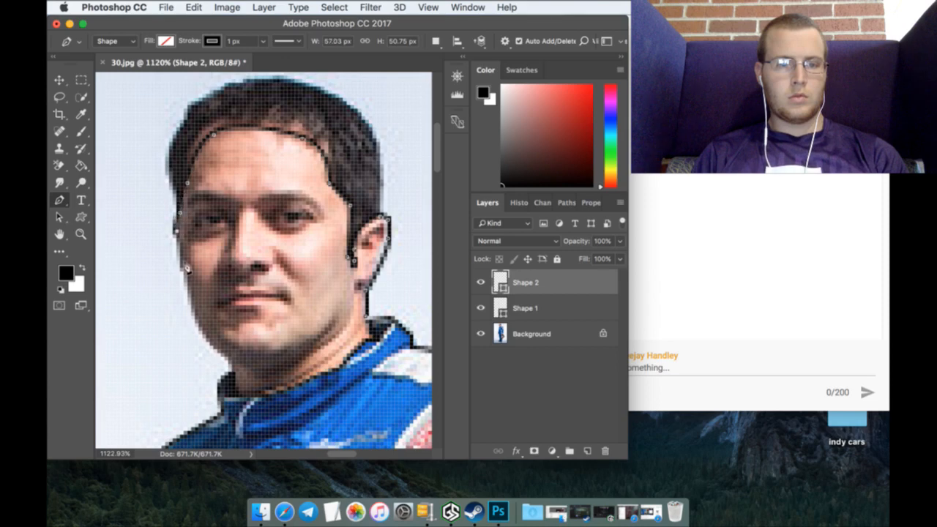
{"action": "left_click_drag", "start_coordinate": [192, 314], "coordinate": [235, 369]}
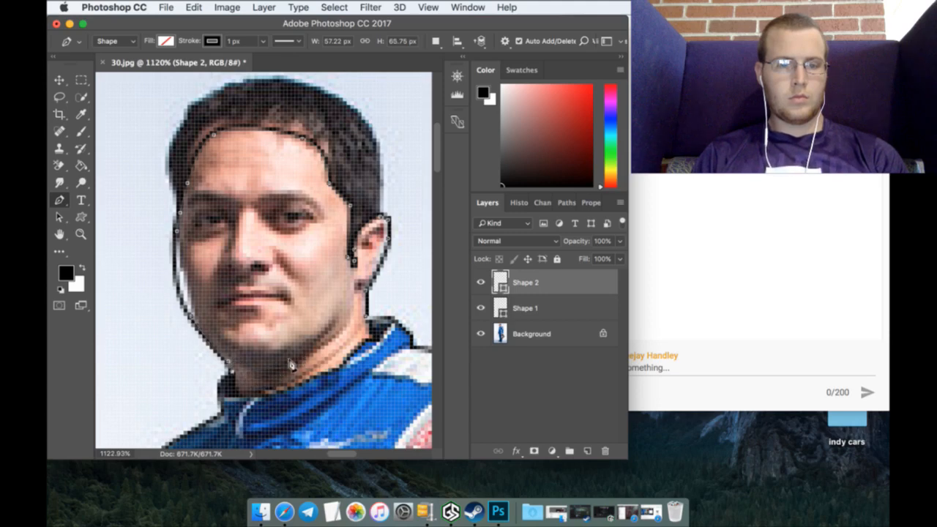
{"action": "left_click_drag", "start_coordinate": [288, 366], "coordinate": [304, 349]}
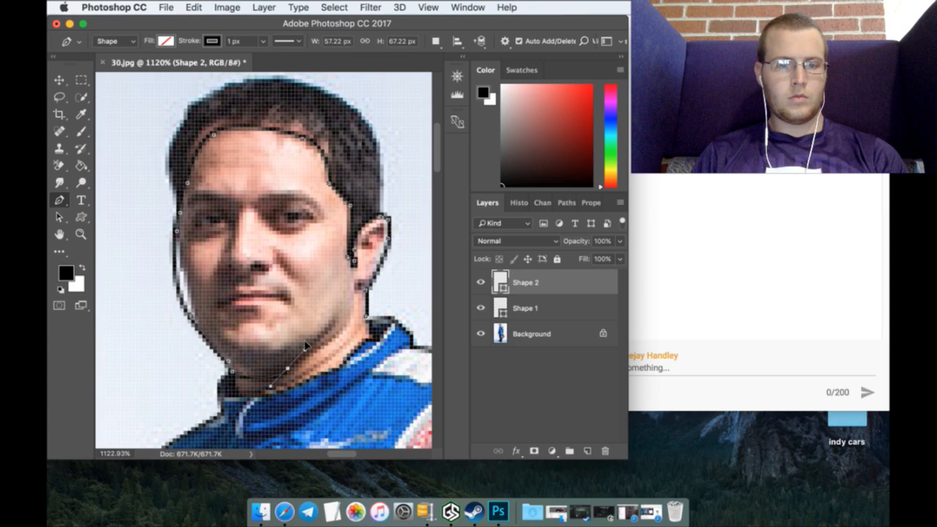
{"action": "left_click", "coordinate": [346, 326]}
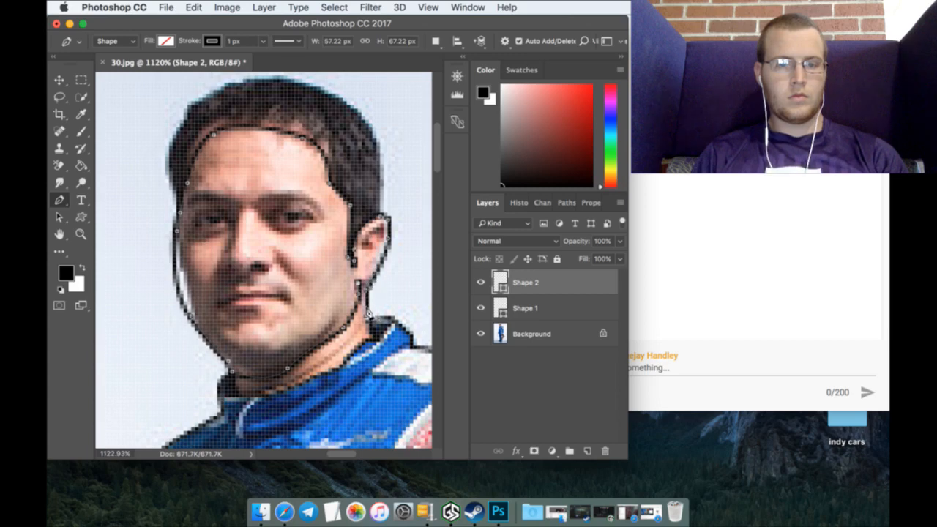
{"action": "key", "text": "Escape"}
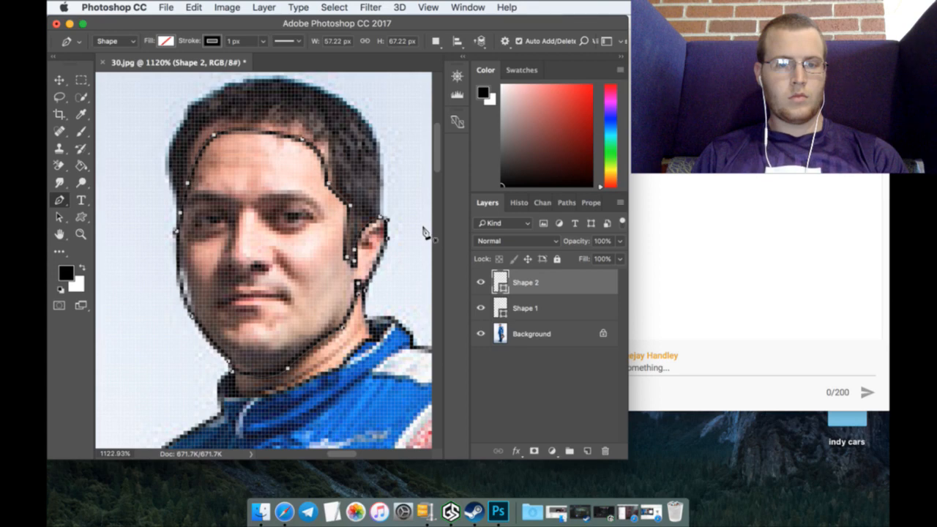
Step: On a new layer, trace the hair's outer edge with the Pen tool from the left ear over the crown to the driver's right temple
{"action": "left_click", "coordinate": [587, 450]}
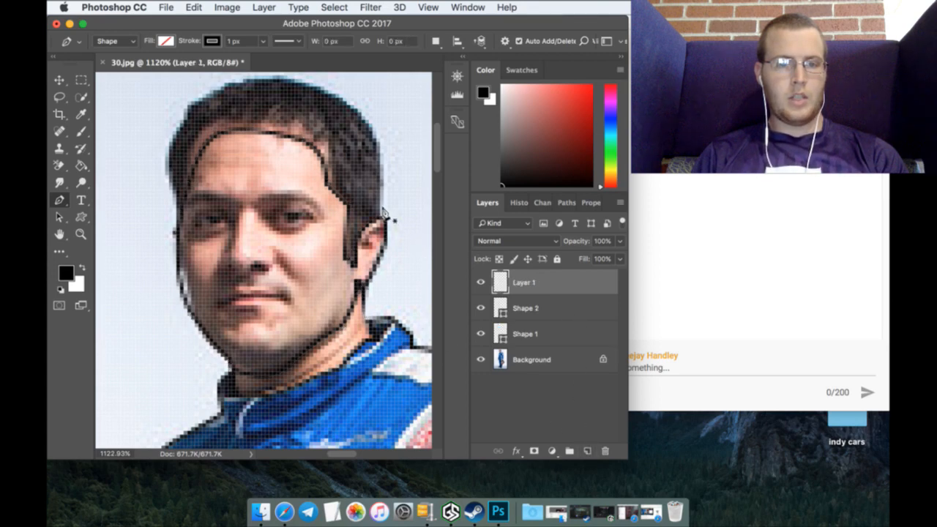
{"action": "left_click_drag", "start_coordinate": [383, 213], "coordinate": [366, 111]}
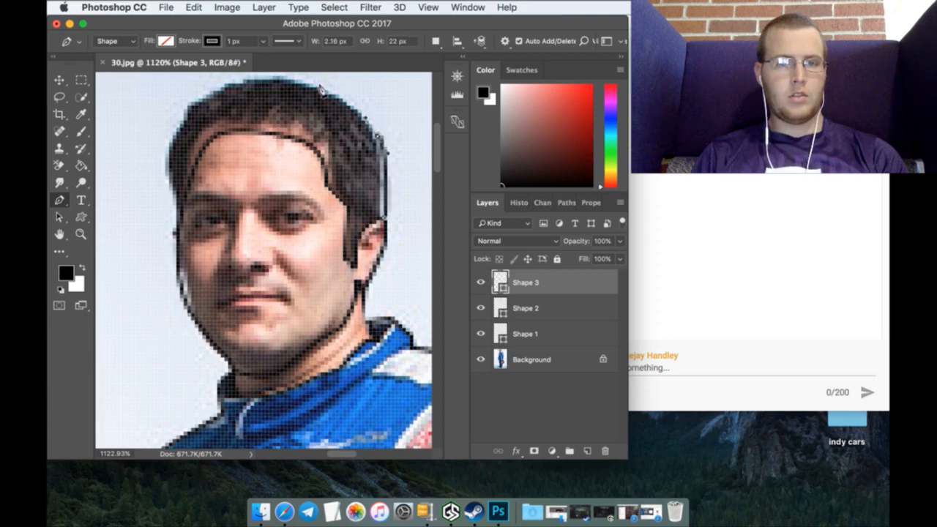
{"action": "scroll", "coordinate": [320, 90], "scroll_direction": "up", "scroll_amount": 1}
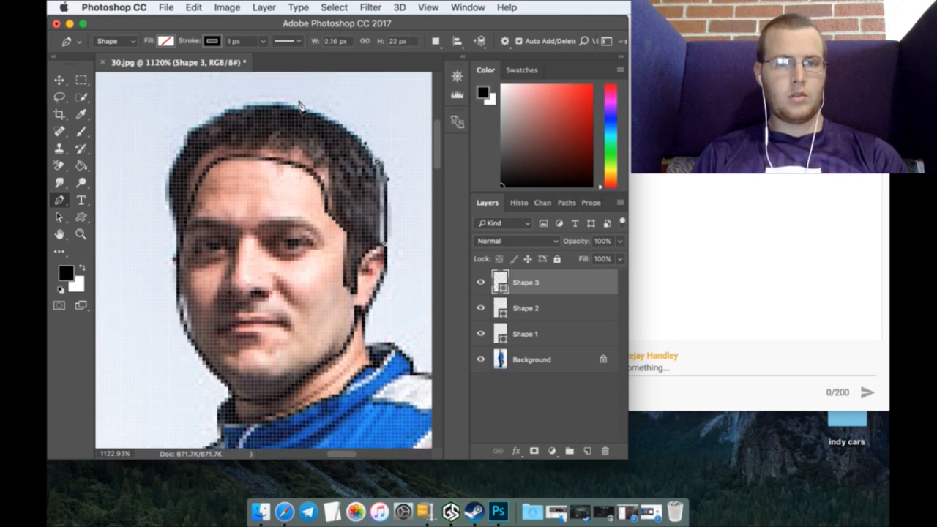
{"action": "left_click_drag", "start_coordinate": [300, 107], "coordinate": [260, 97]}
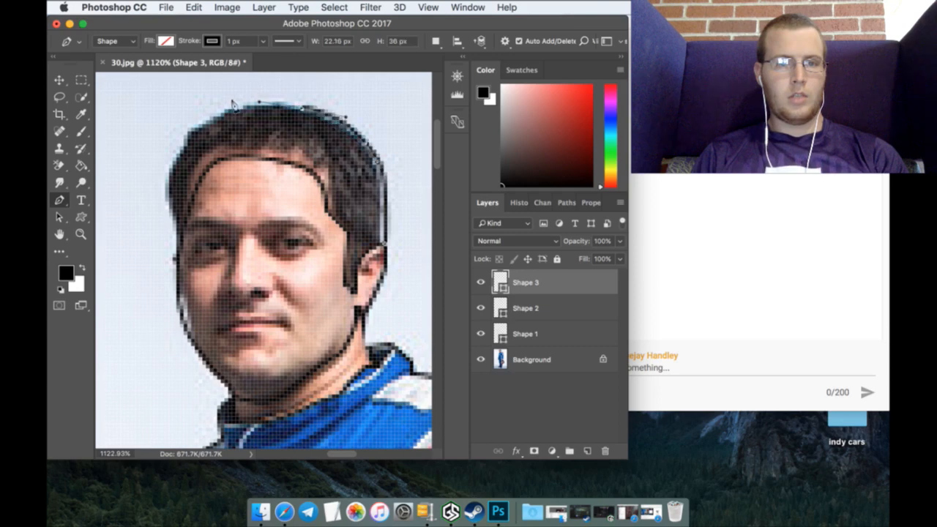
{"action": "left_click", "coordinate": [196, 123]}
{"action": "left_click_drag", "start_coordinate": [193, 122], "coordinate": [184, 131]}
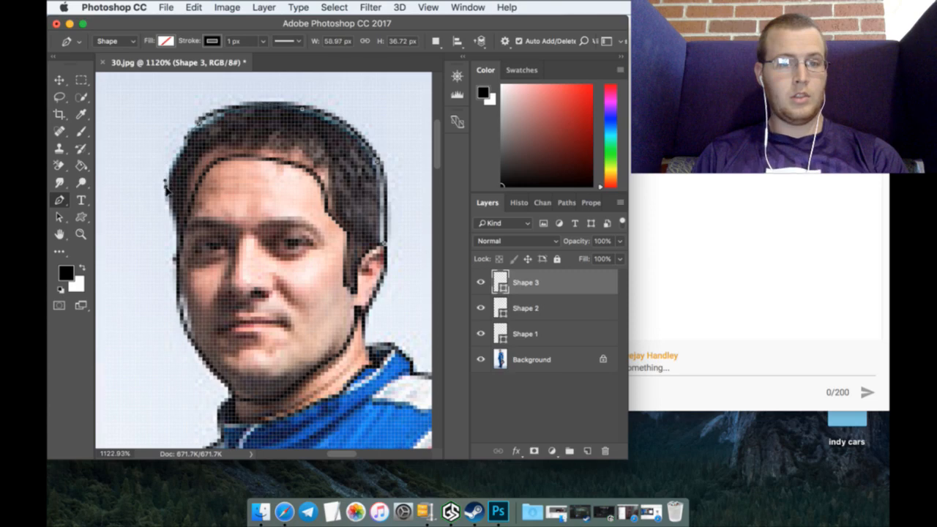
{"action": "left_click_drag", "start_coordinate": [163, 173], "coordinate": [180, 256]}
{"action": "left_click", "coordinate": [176, 264]}
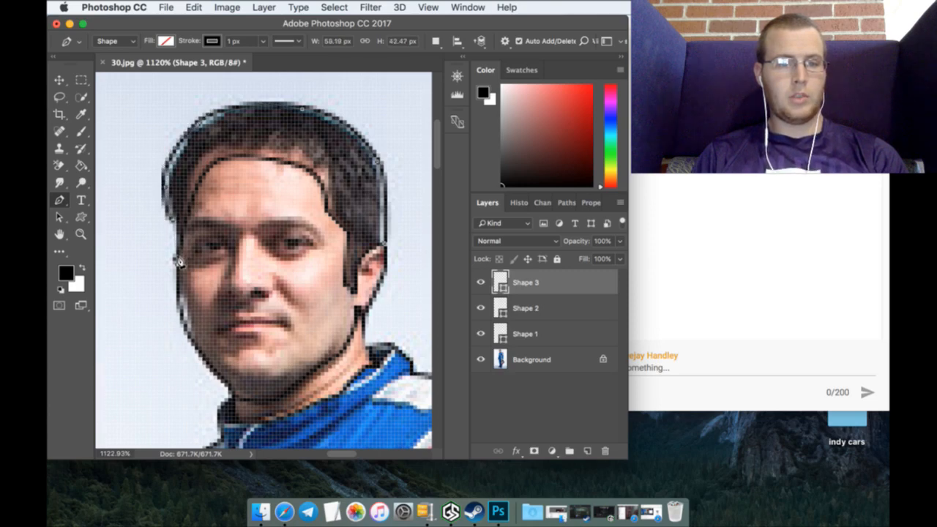
Step: On a new layer, start tracing the left sleeve's inner edge from the belt up along the white side stripe, about 8 by 56 px
{"action": "left_click", "coordinate": [585, 450]}
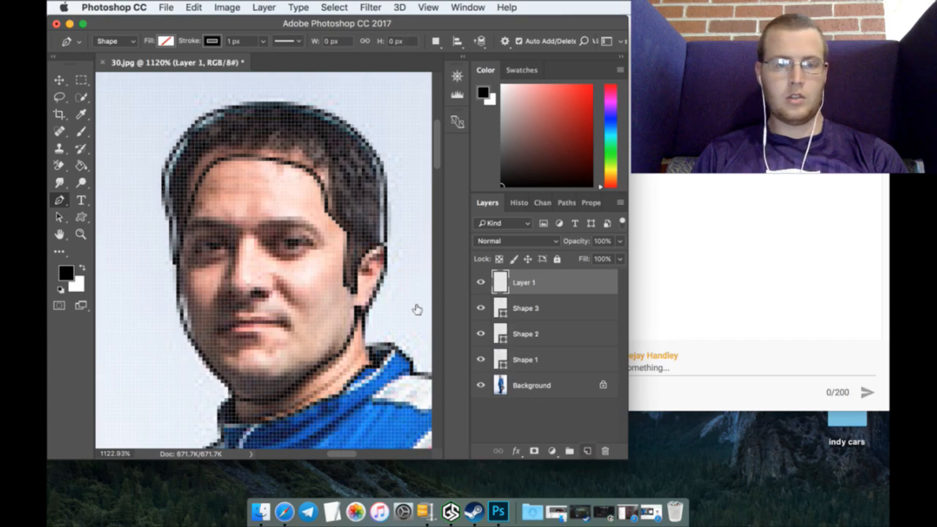
{"action": "scroll", "coordinate": [317, 247], "scroll_direction": "down", "scroll_amount": 5}
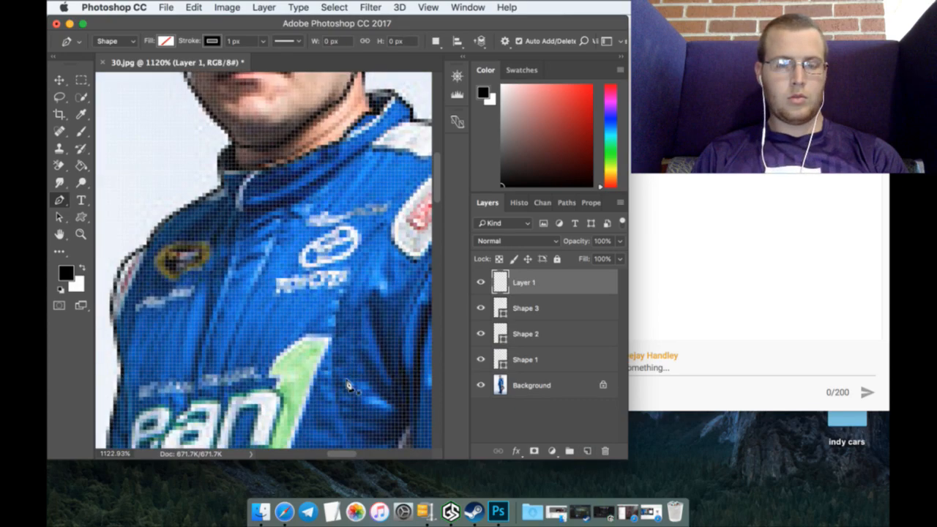
{"action": "left_click_drag", "start_coordinate": [343, 454], "coordinate": [361, 457]}
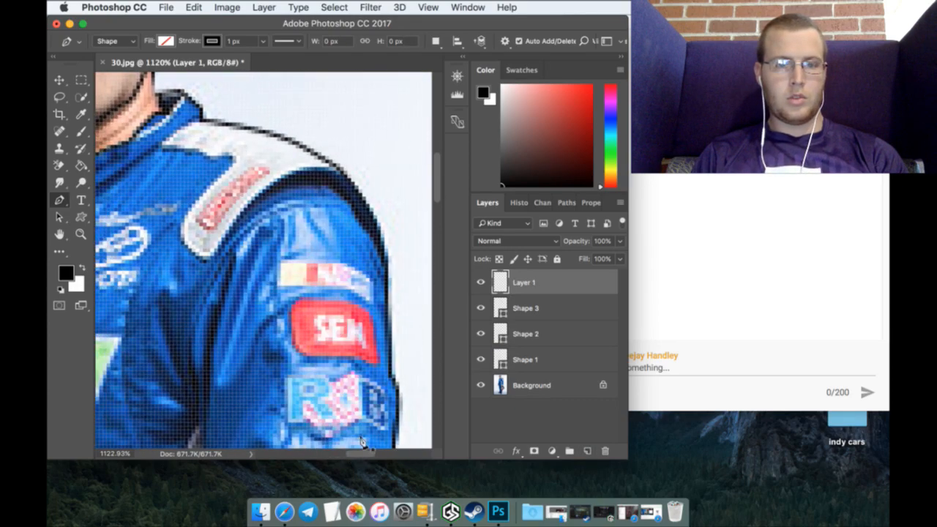
{"action": "scroll", "coordinate": [367, 357], "scroll_direction": "down", "scroll_amount": 6}
{"action": "scroll", "coordinate": [367, 357], "scroll_direction": "down", "scroll_amount": 6}
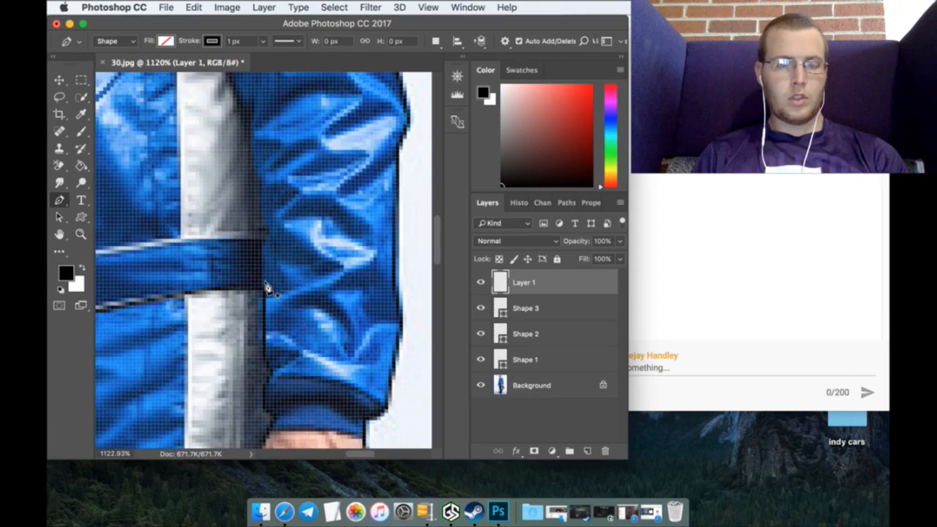
{"action": "left_click", "coordinate": [266, 289]}
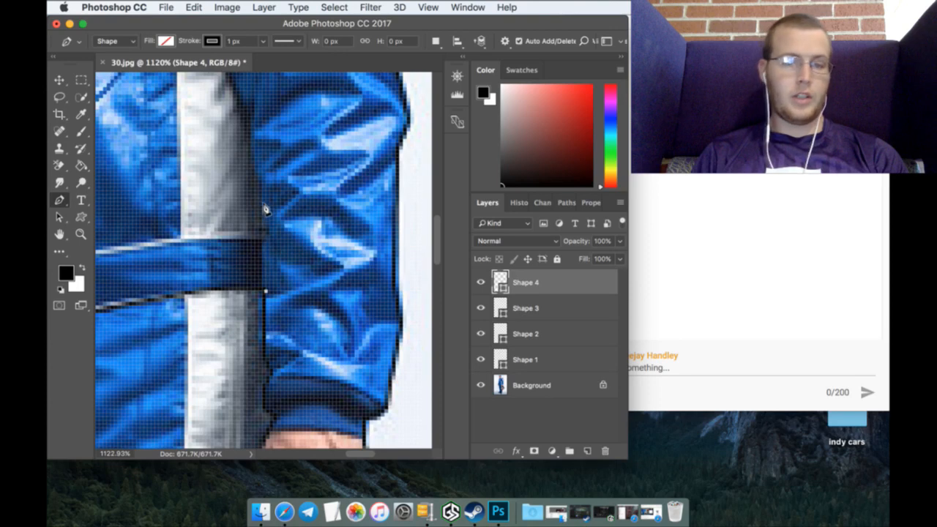
{"action": "scroll", "coordinate": [262, 242], "scroll_direction": "up", "scroll_amount": 5}
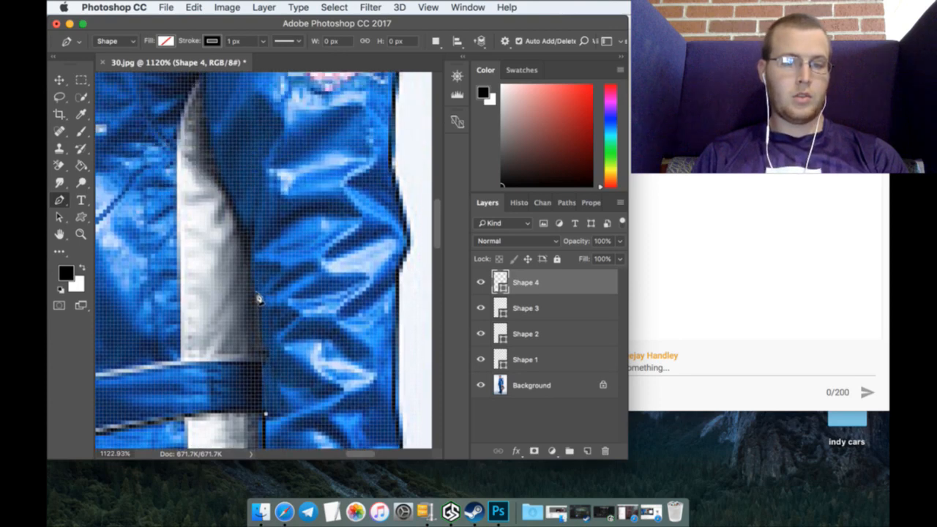
{"action": "left_click_drag", "start_coordinate": [262, 372], "coordinate": [264, 347]}
{"action": "mouse_move", "coordinate": [258, 299]}
{"action": "left_mouse_down"}
{"action": "mouse_move", "coordinate": [254, 277]}
{"action": "mouse_move", "coordinate": [255, 286]}
{"action": "left_mouse_up"}
{"action": "left_click", "coordinate": [252, 246]}
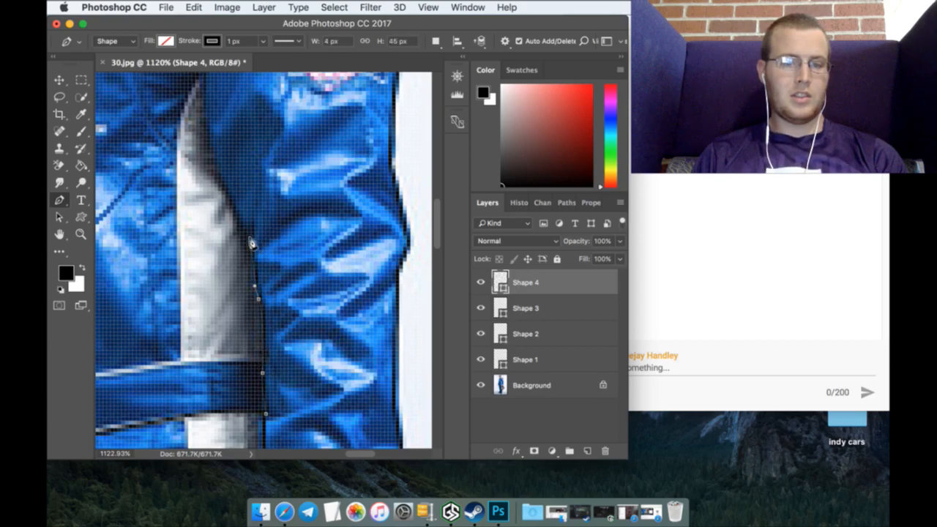
{"action": "left_click", "coordinate": [236, 207]}
Step: Continue the sleeve line up past the armpit and over the shoulder to the outer arm edge, about 53 by 151 px overall
{"action": "scroll", "coordinate": [236, 250], "scroll_direction": "up", "scroll_amount": 3}
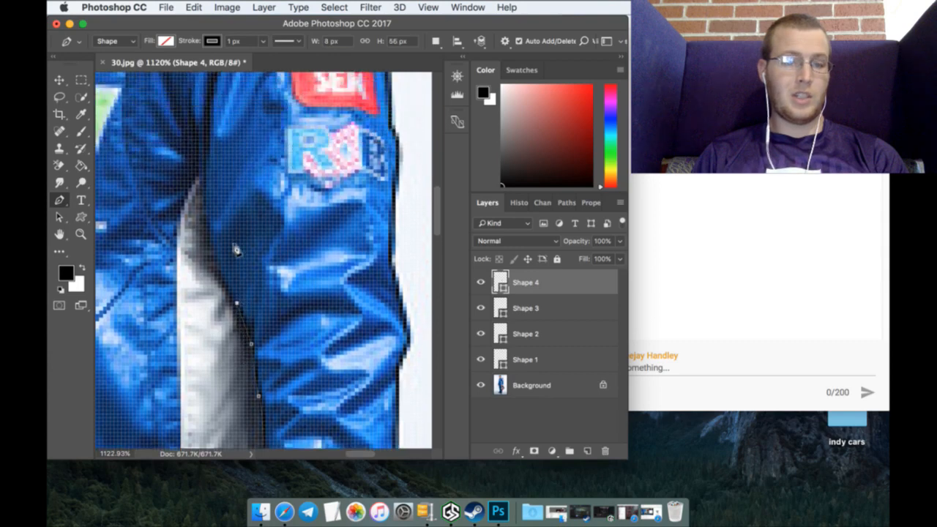
{"action": "scroll", "coordinate": [237, 250], "scroll_direction": "up", "scroll_amount": 3}
{"action": "left_click_drag", "start_coordinate": [203, 293], "coordinate": [203, 218]}
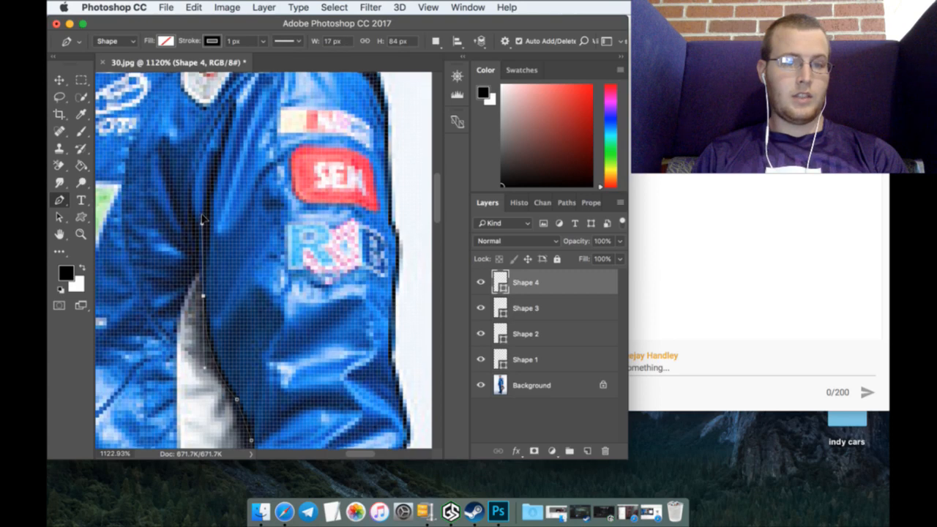
{"action": "scroll", "coordinate": [202, 218], "scroll_direction": "up", "scroll_amount": 4}
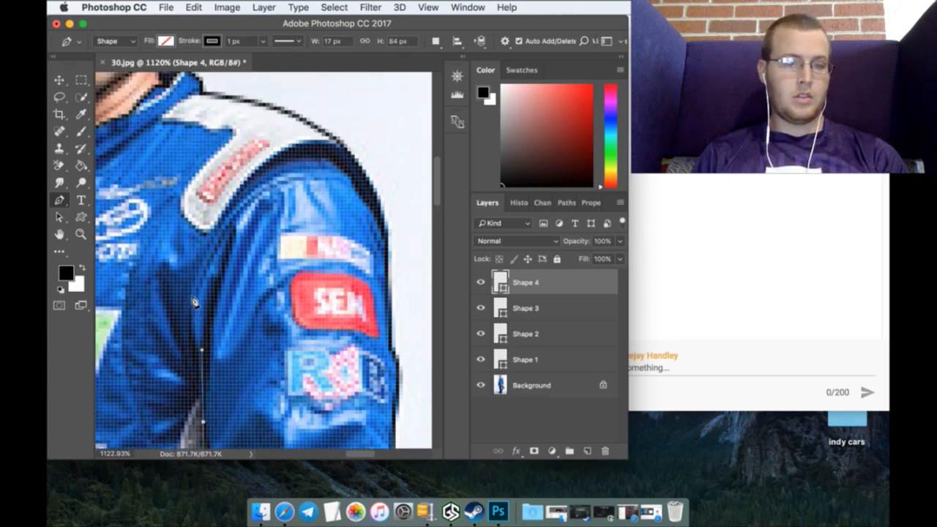
{"action": "mouse_move", "coordinate": [195, 302]}
{"action": "left_mouse_down"}
{"action": "mouse_move", "coordinate": [213, 253]}
{"action": "mouse_move", "coordinate": [282, 177]}
{"action": "left_mouse_up"}
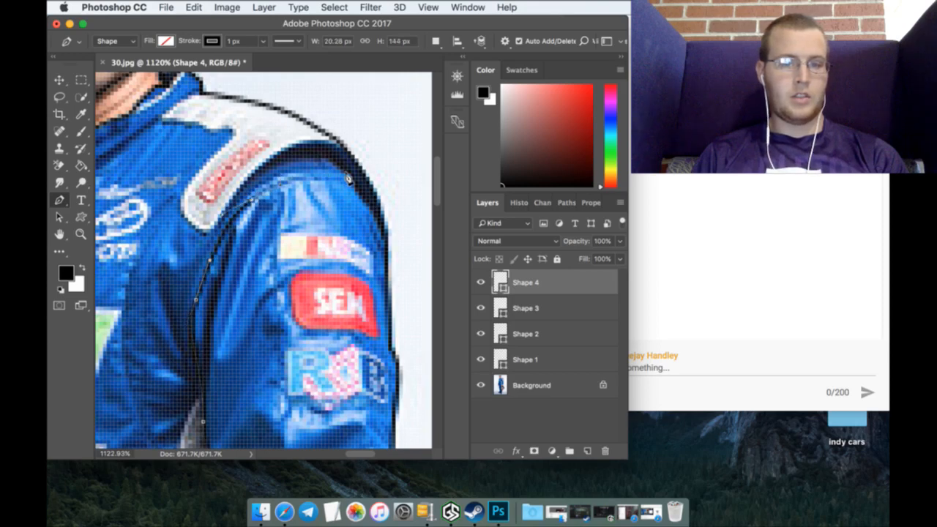
{"action": "left_click_drag", "start_coordinate": [348, 178], "coordinate": [368, 196]}
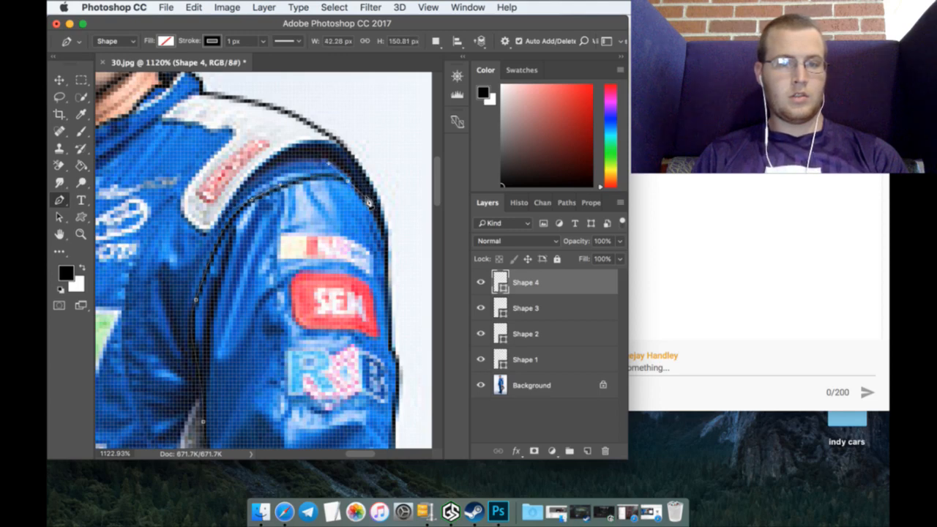
{"action": "left_click", "coordinate": [390, 259]}
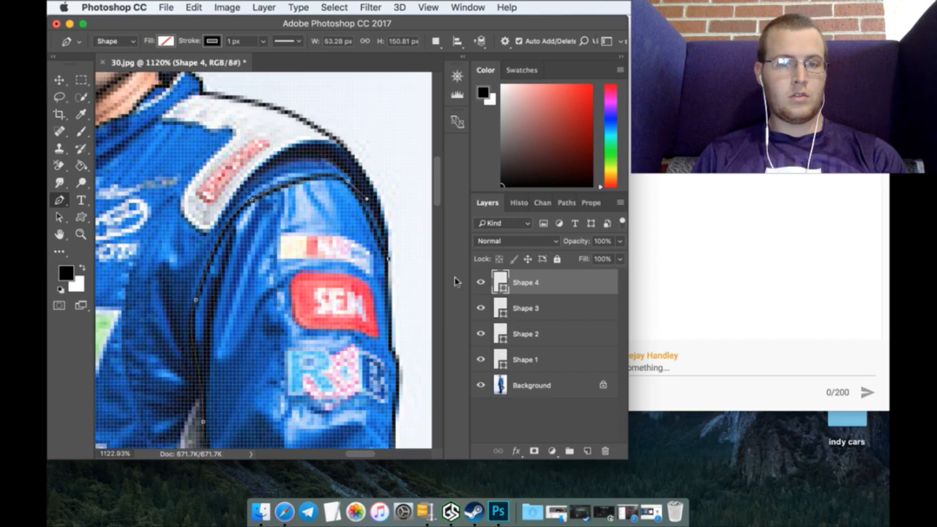
Step: On a new layer, trace the white shoulder panel's jagged inner edge from the collar to its corner, about 19 by 13 px
{"action": "left_click", "coordinate": [587, 451]}
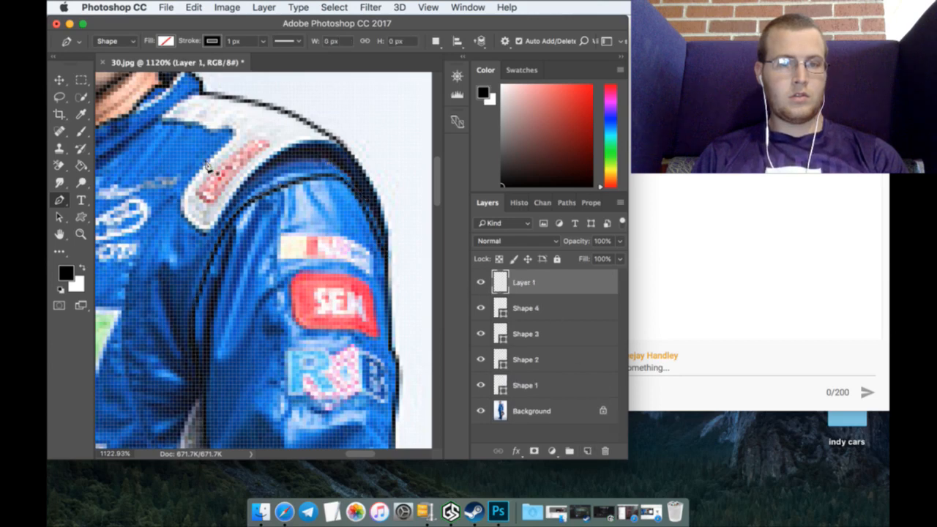
{"action": "left_click", "coordinate": [201, 90]}
{"action": "left_click", "coordinate": [170, 107]}
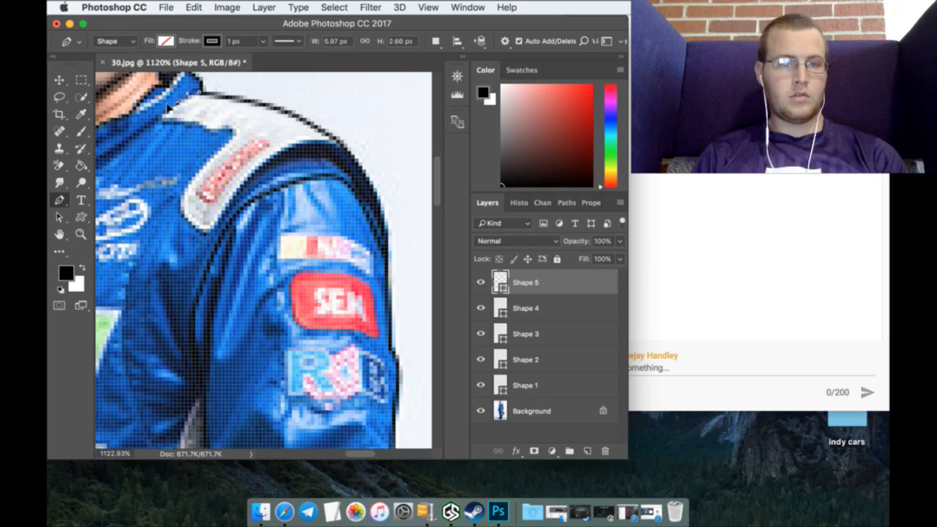
{"action": "left_click", "coordinate": [161, 121]}
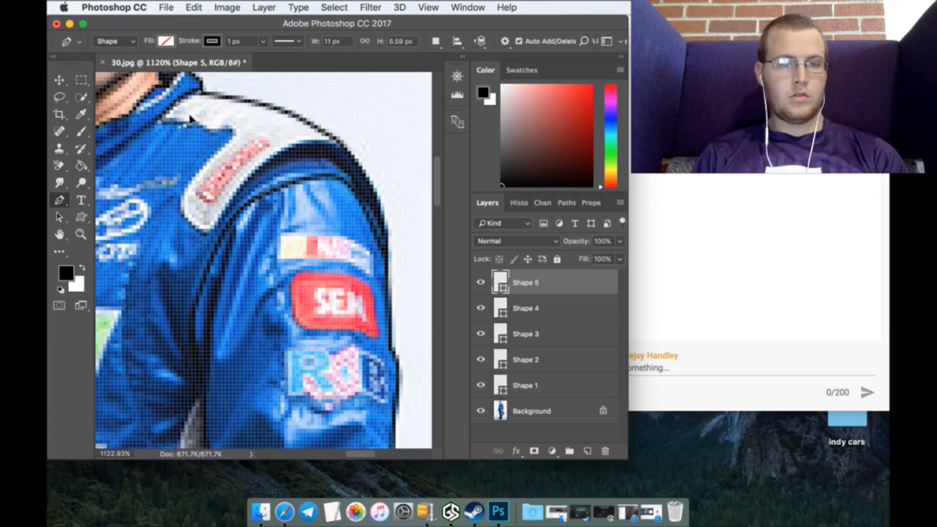
{"action": "left_click_drag", "start_coordinate": [188, 125], "coordinate": [200, 119]}
{"action": "left_click", "coordinate": [210, 131]}
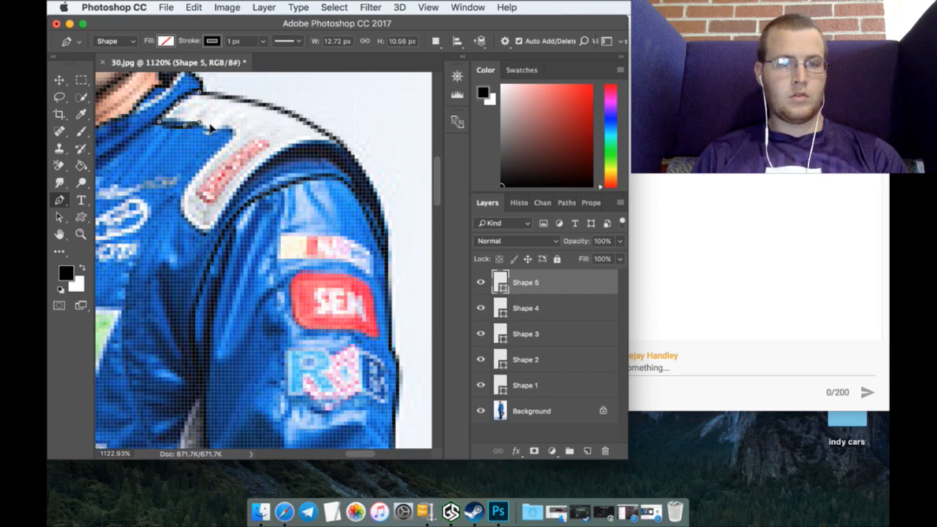
{"action": "left_click", "coordinate": [221, 127]}
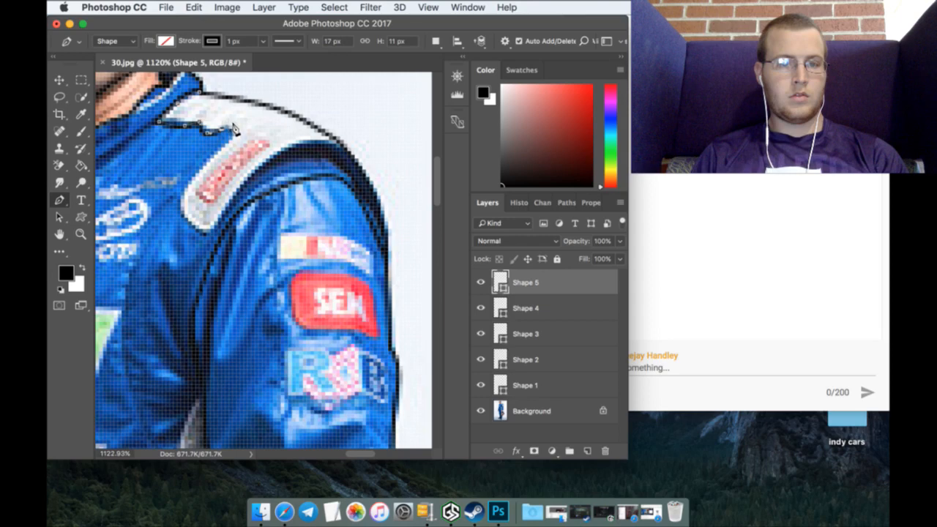
{"action": "left_click", "coordinate": [227, 134]}
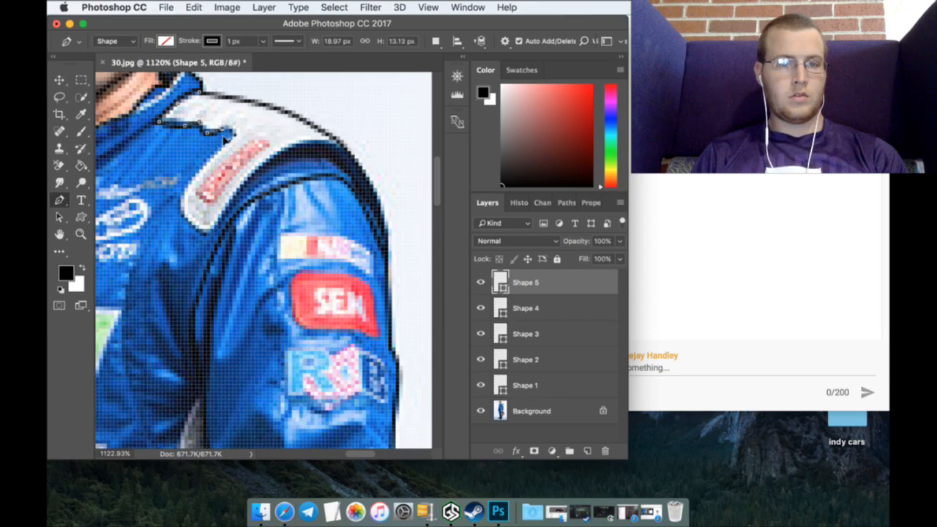
Step: Continue the outline down around the panel's rounded chest tip and back up to the shoulder's outer edge, about 53 by 37 px overall
{"action": "left_click", "coordinate": [184, 189]}
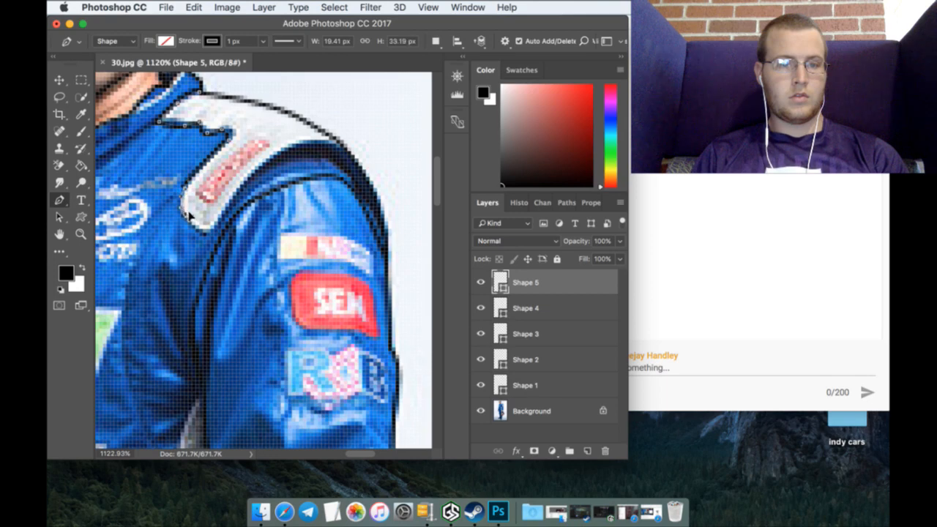
{"action": "left_click", "coordinate": [205, 230]}
{"action": "left_click_drag", "start_coordinate": [213, 216], "coordinate": [231, 193]}
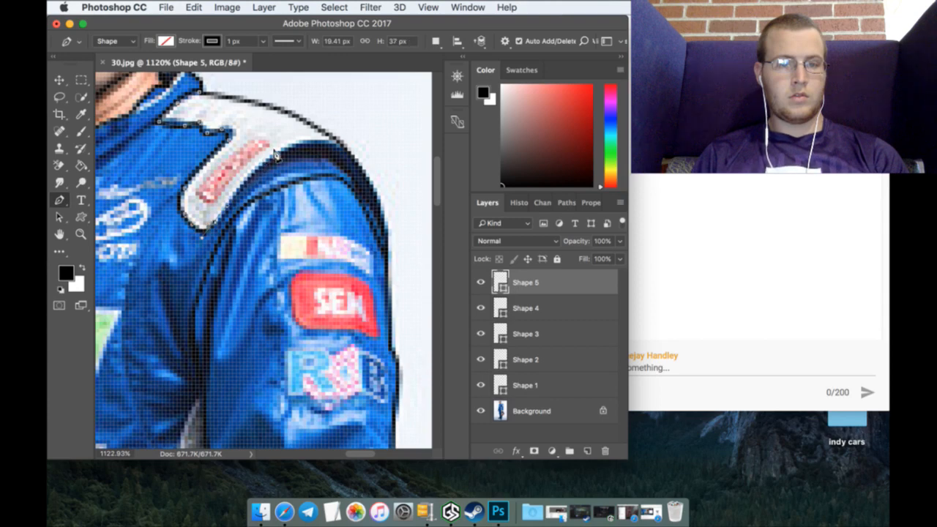
{"action": "left_click_drag", "start_coordinate": [274, 155], "coordinate": [297, 145]}
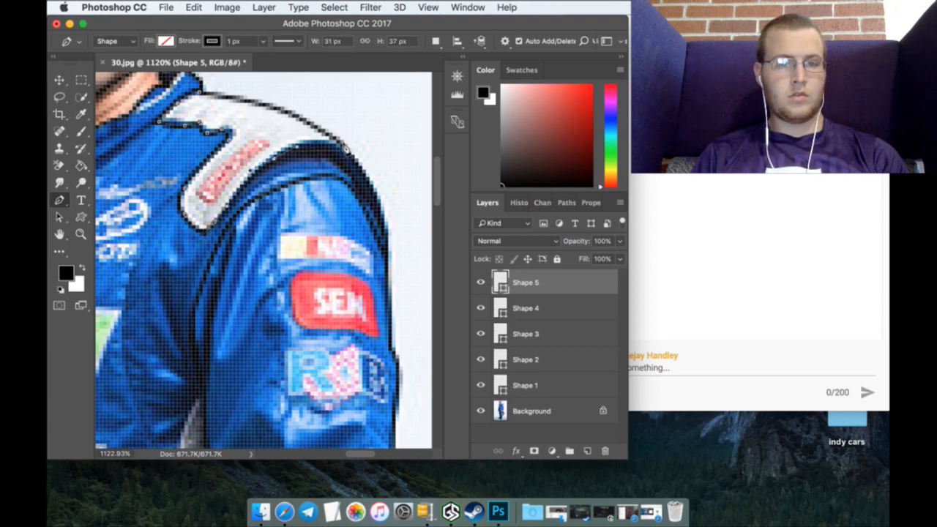
{"action": "left_click_drag", "start_coordinate": [353, 154], "coordinate": [378, 188]}
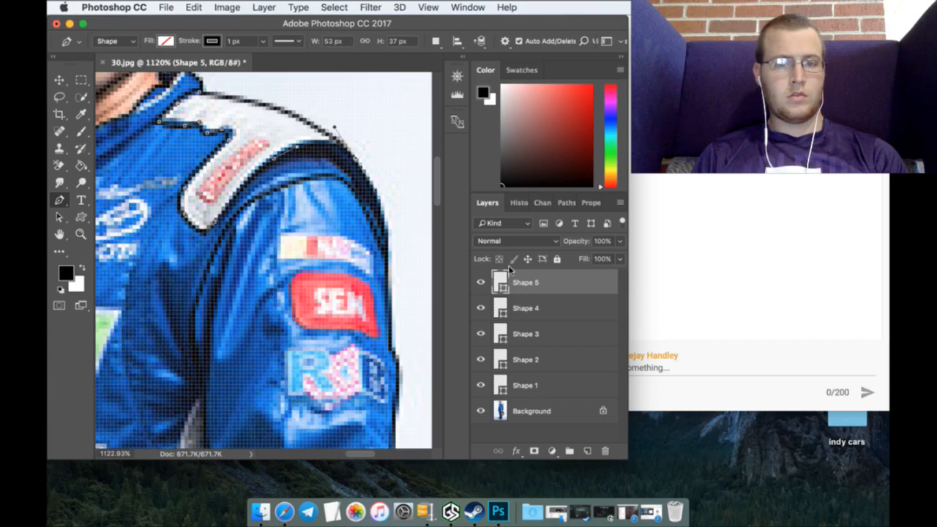
Step: On a new layer, trace the belt's upper edge from the inner sleeve line across the white side stripe, about 37 by 3.5 px
{"action": "left_click", "coordinate": [587, 451]}
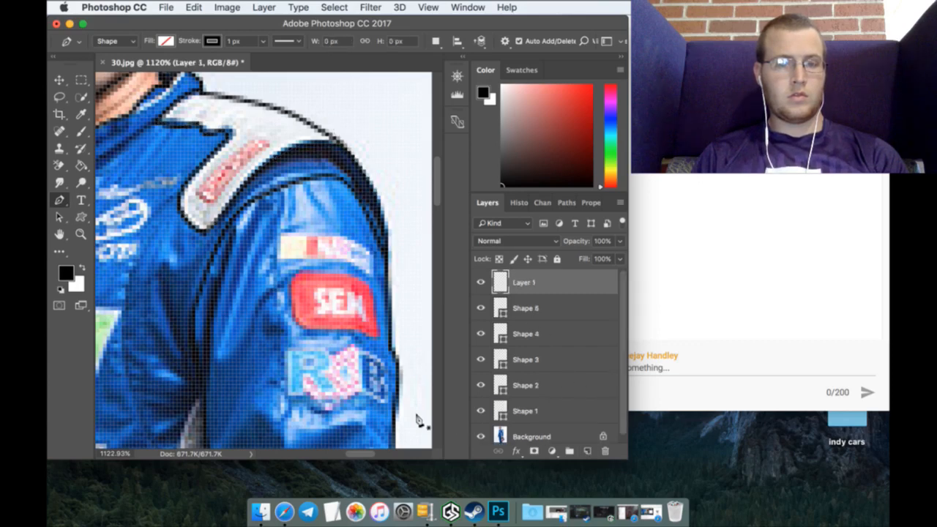
{"action": "scroll", "coordinate": [407, 421], "scroll_direction": "down", "scroll_amount": 3}
{"action": "scroll", "coordinate": [408, 421], "scroll_direction": "down", "scroll_amount": 5}
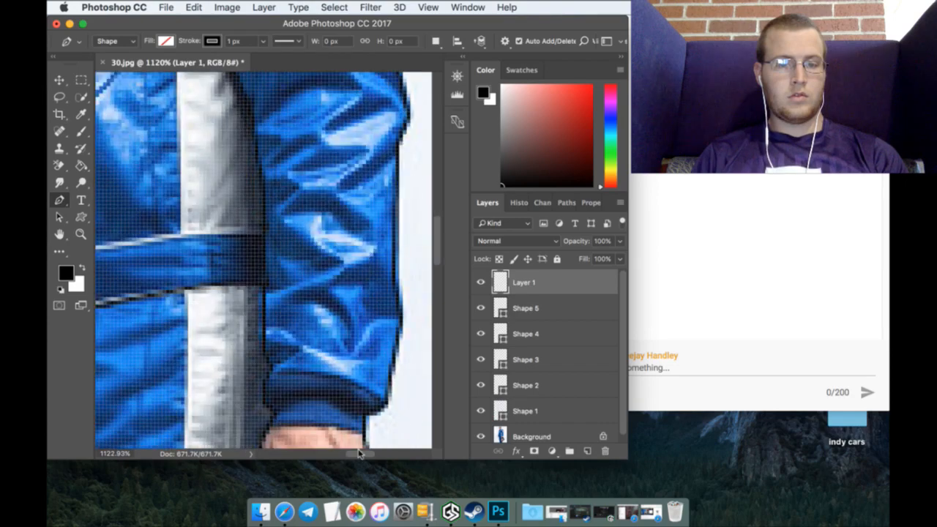
{"action": "scroll", "coordinate": [353, 453], "scroll_direction": "left", "scroll_amount": 5}
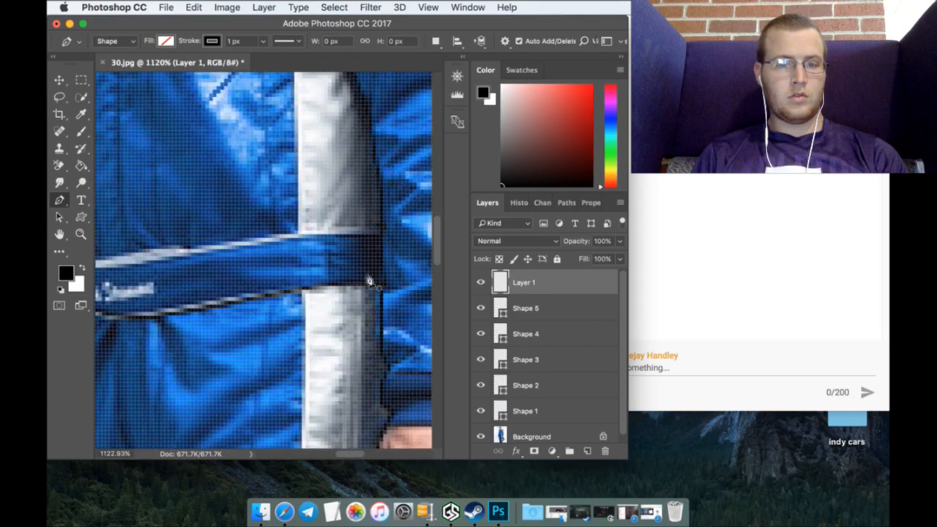
{"action": "left_click", "coordinate": [383, 234]}
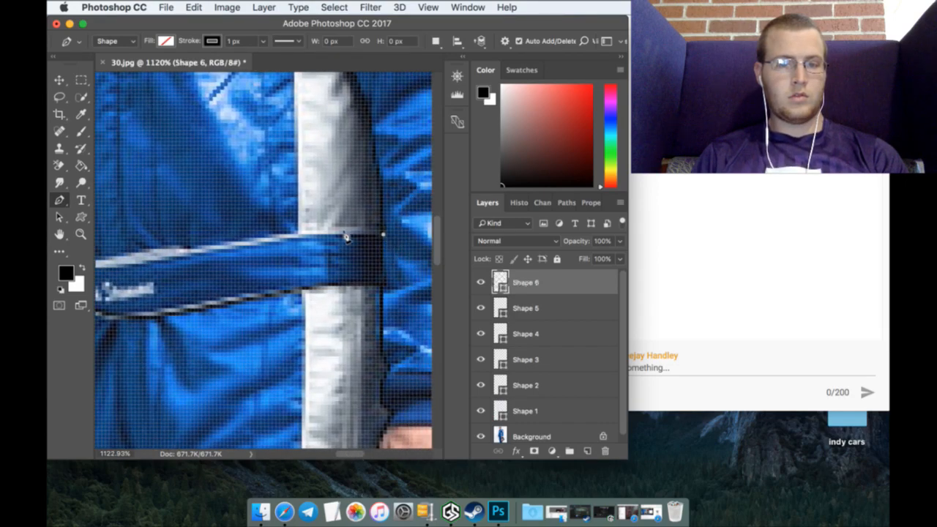
{"action": "left_click", "coordinate": [146, 264]}
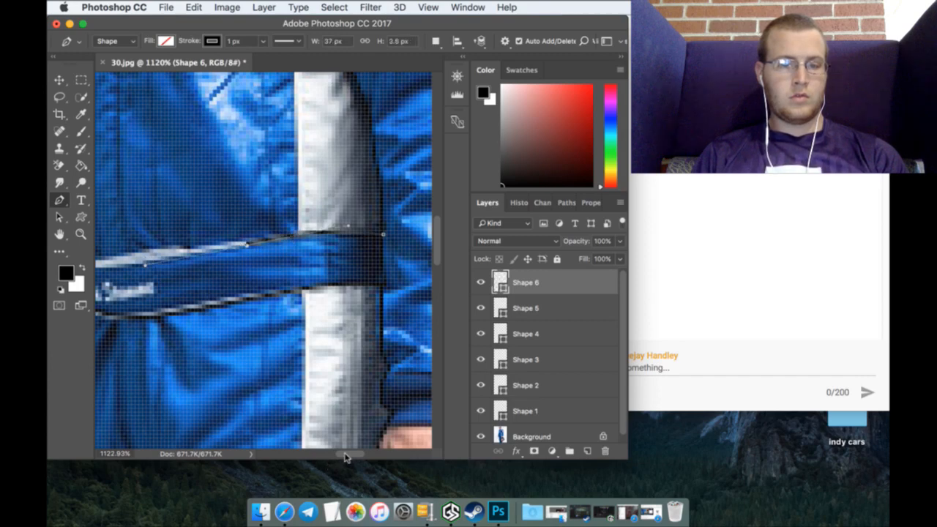
Step: Continue the belt outline along its upper edge, around the far end and onto the lower edge, about 83 by 23.5 px overall
{"action": "left_click_drag", "start_coordinate": [346, 457], "coordinate": [333, 457]}
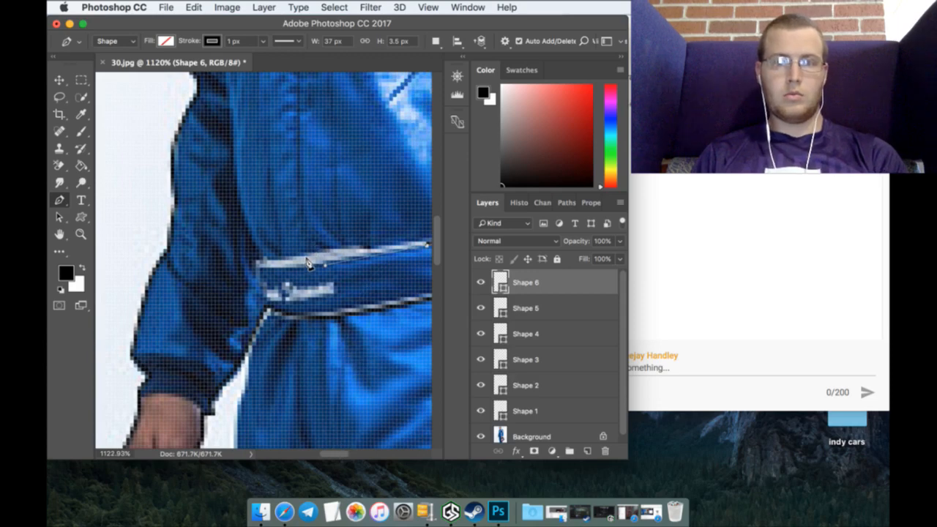
{"action": "left_click_drag", "start_coordinate": [263, 262], "coordinate": [251, 263]}
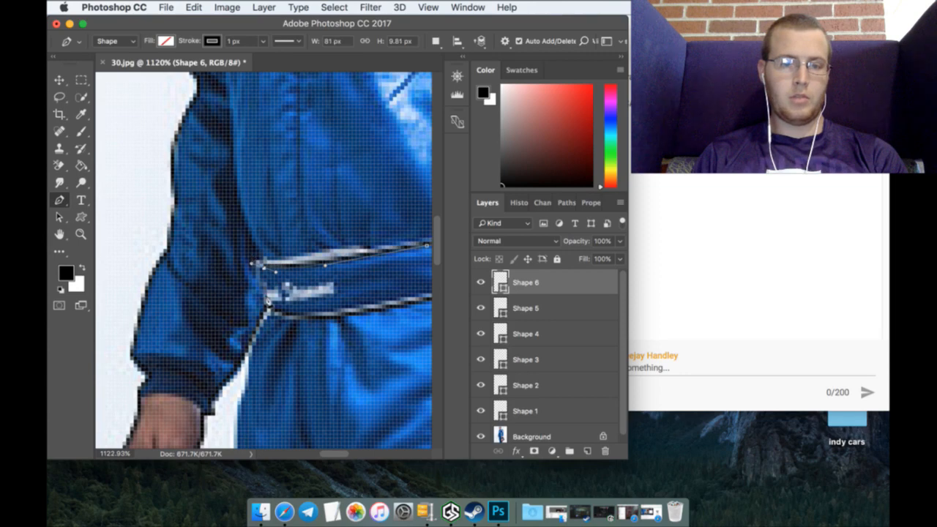
{"action": "left_click", "coordinate": [266, 312]}
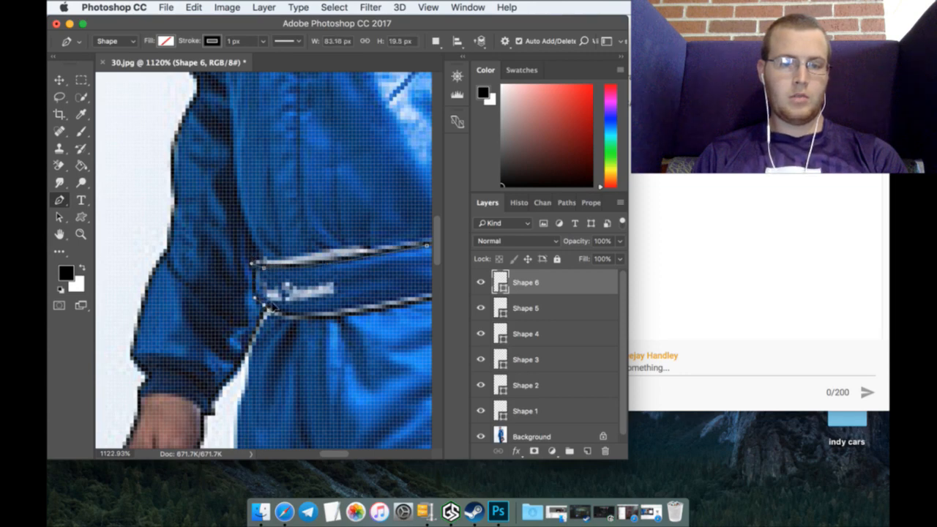
{"action": "left_click", "coordinate": [305, 318]}
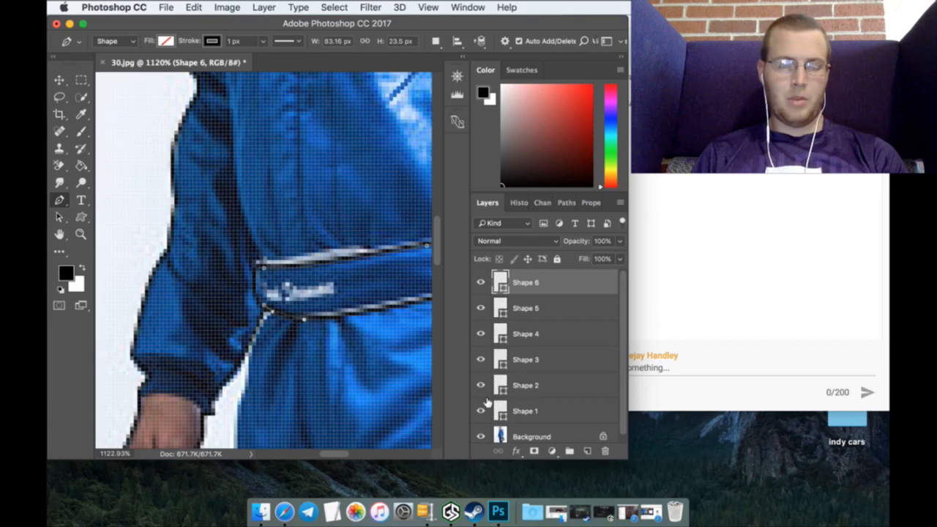
Step: On a new layer, trace the torso's side edge from beside the "ean1" logo down to the belt's end, about 14 by 102 px
{"action": "left_click", "coordinate": [587, 451]}
{"action": "scroll", "coordinate": [299, 249], "scroll_direction": "up", "scroll_amount": 5}
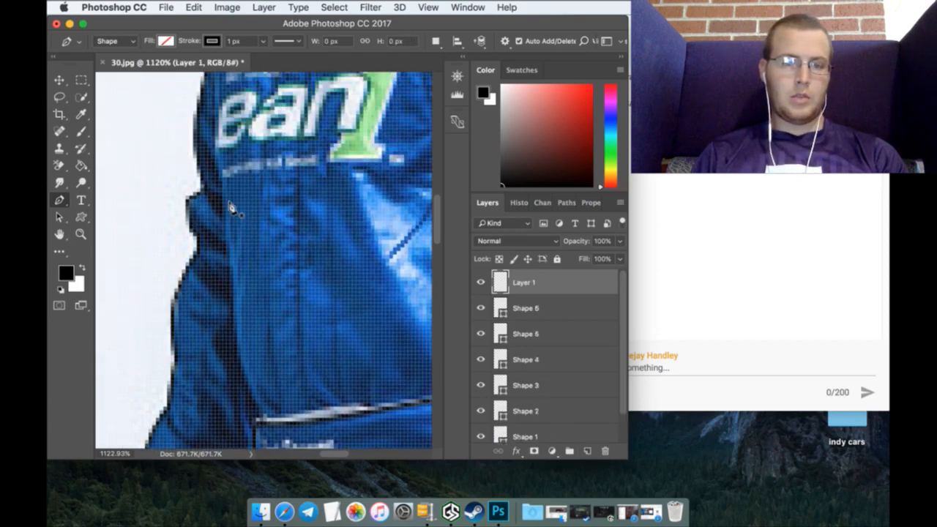
{"action": "scroll", "coordinate": [236, 198], "scroll_direction": "up", "scroll_amount": 3}
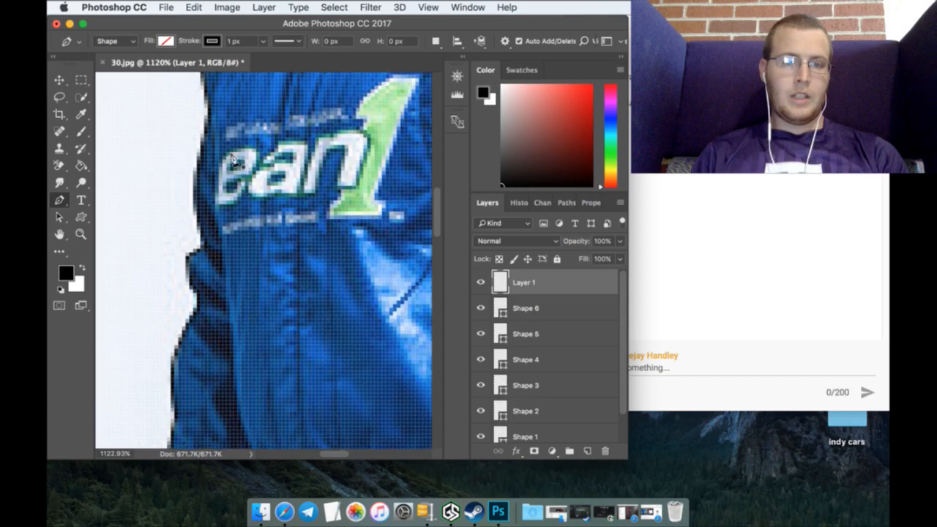
{"action": "scroll", "coordinate": [233, 179], "scroll_direction": "up", "scroll_amount": 1}
{"action": "left_click", "coordinate": [212, 115]}
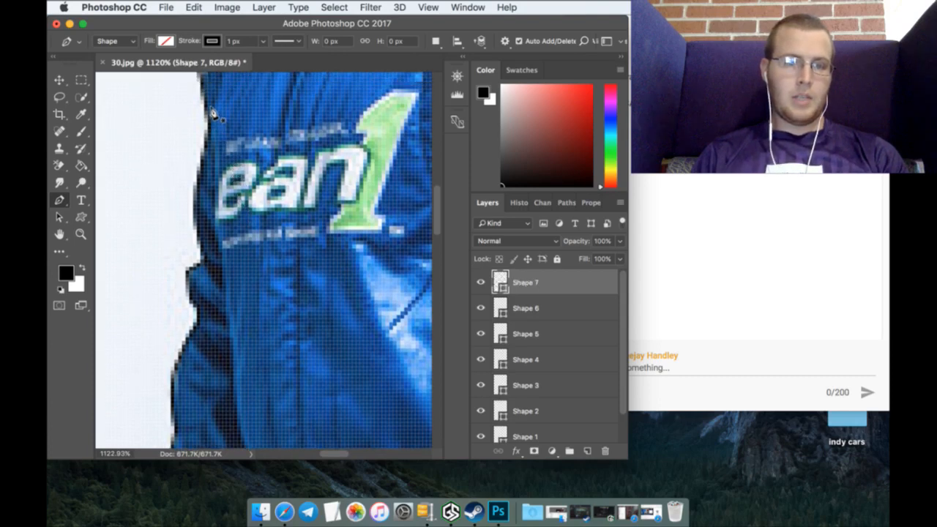
{"action": "left_click", "coordinate": [223, 258]}
{"action": "left_click_drag", "start_coordinate": [226, 275], "coordinate": [235, 327]}
{"action": "scroll", "coordinate": [236, 326], "scroll_direction": "down", "scroll_amount": 10}
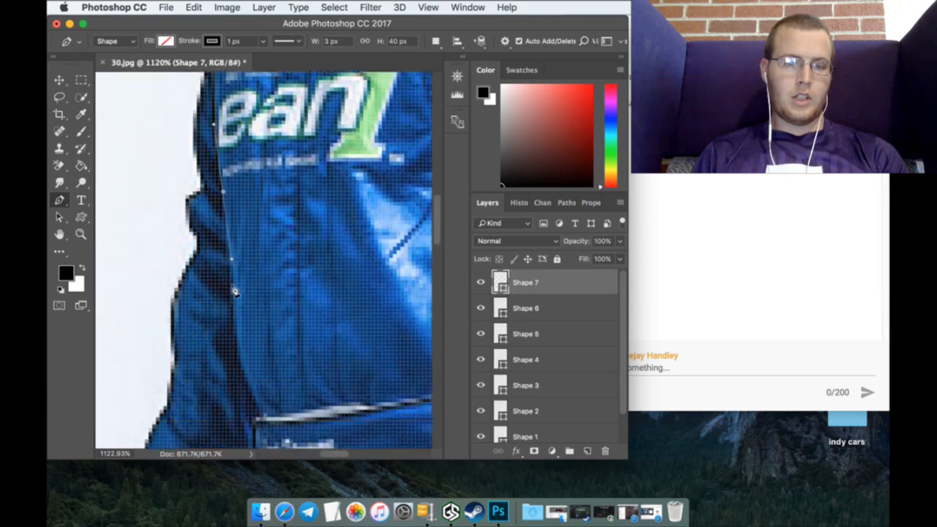
{"action": "left_click", "coordinate": [235, 250]}
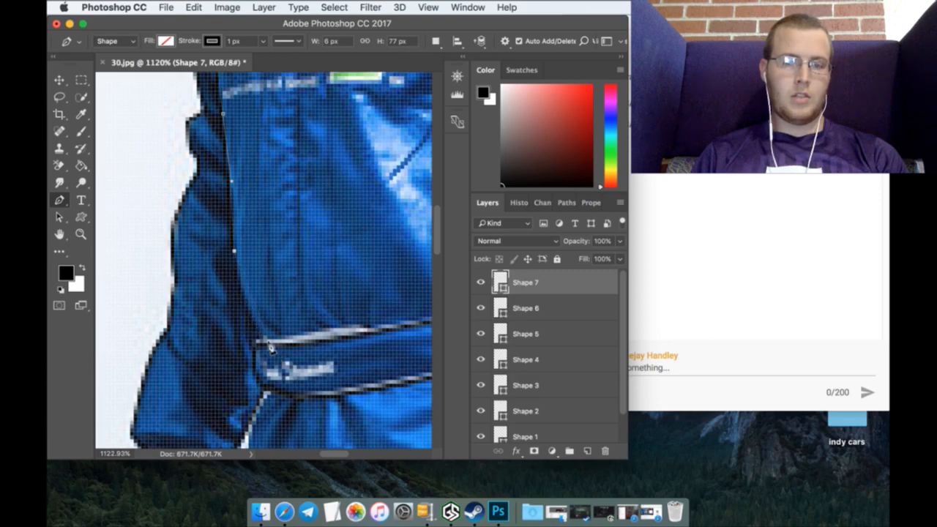
{"action": "left_click_drag", "start_coordinate": [249, 337], "coordinate": [278, 345]}
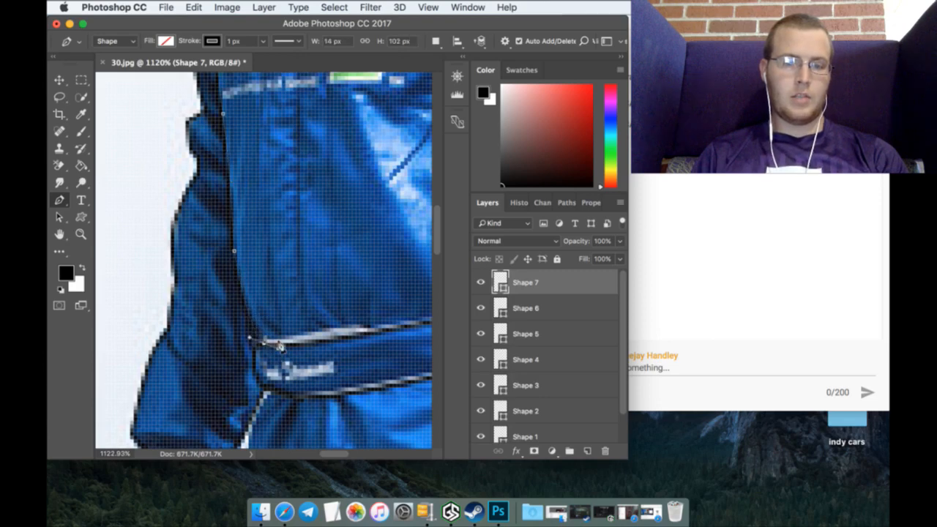
Step: On a new layer, trace the curved front edge of the collar flap below the neck, about 7 by 9 px
{"action": "scroll", "coordinate": [373, 380], "scroll_direction": "down", "scroll_amount": 5}
{"action": "scroll", "coordinate": [351, 344], "scroll_direction": "down", "scroll_amount": 6}
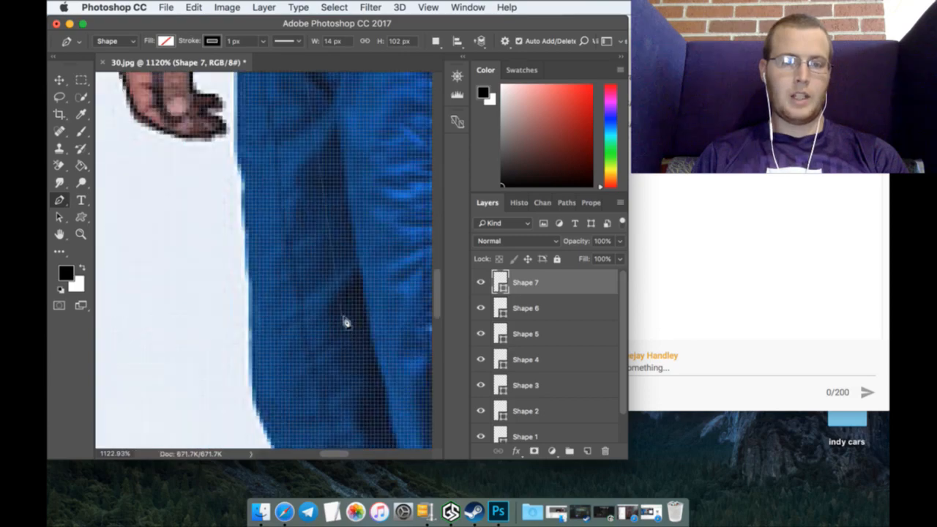
{"action": "scroll", "coordinate": [328, 314], "scroll_direction": "up", "scroll_amount": 7}
{"action": "left_click", "coordinate": [80, 234]}
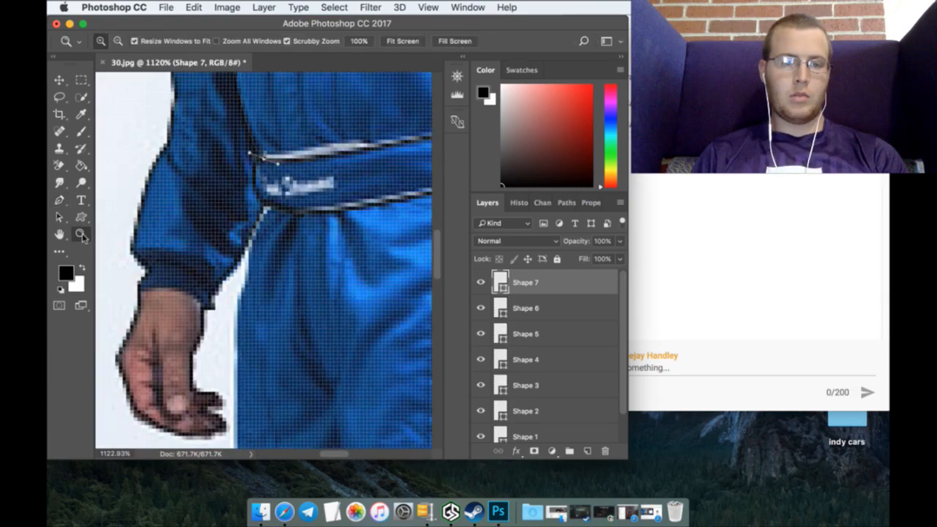
{"action": "left_click", "coordinate": [401, 42]}
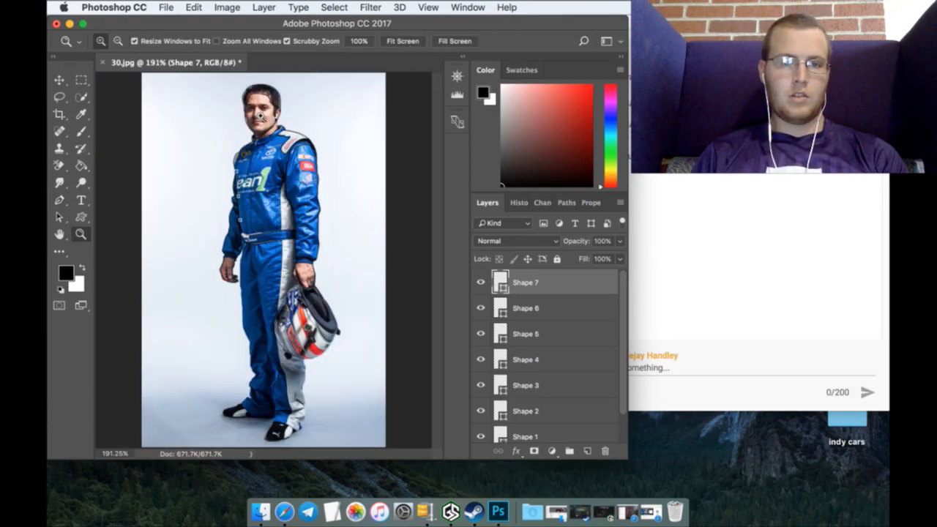
{"action": "left_click_drag", "start_coordinate": [259, 115], "coordinate": [341, 85]}
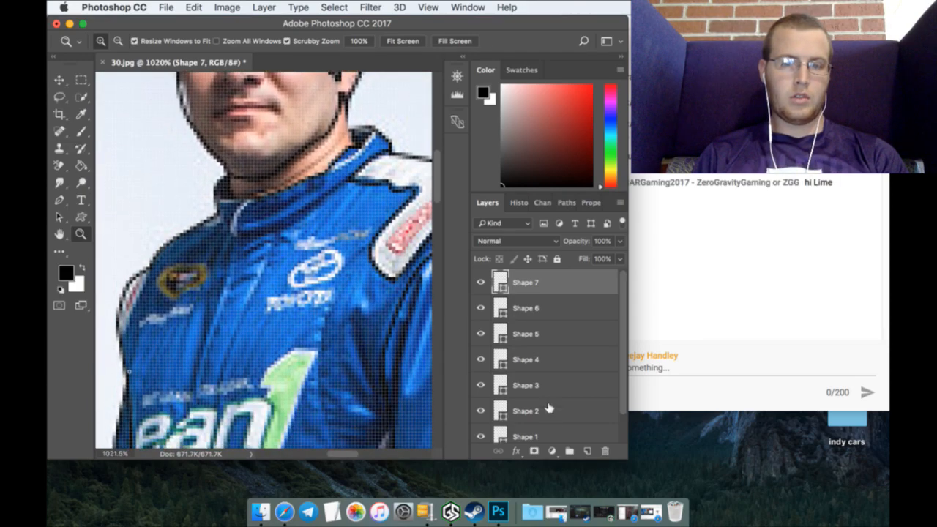
{"action": "left_click", "coordinate": [587, 451]}
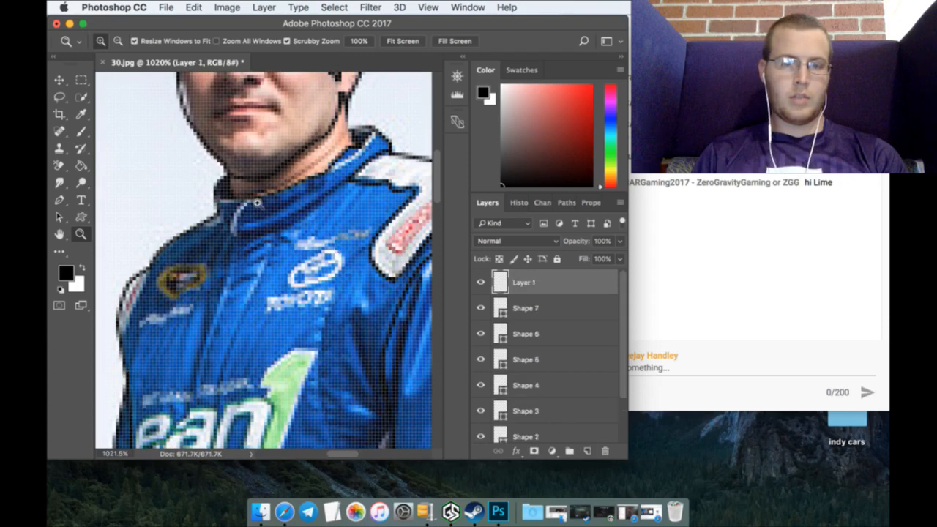
{"action": "left_click", "coordinate": [60, 200]}
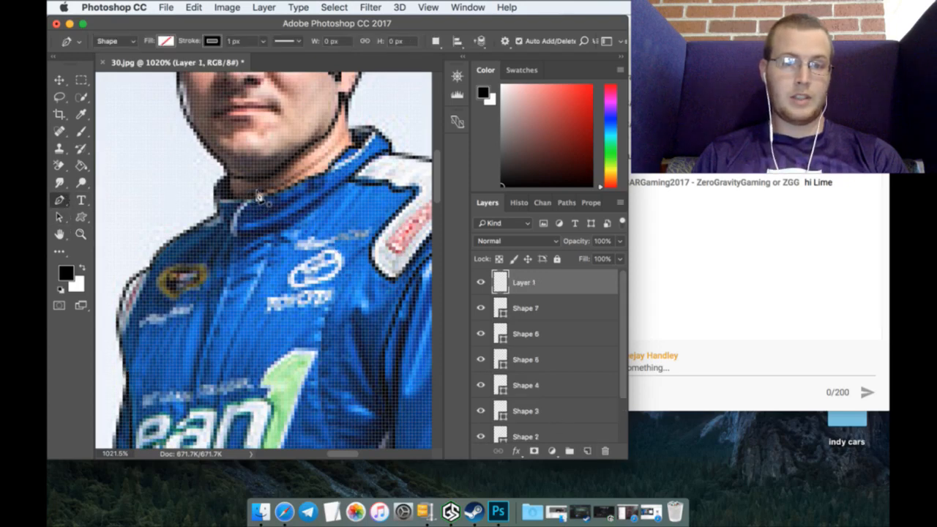
{"action": "left_click", "coordinate": [257, 199]}
{"action": "left_click_drag", "start_coordinate": [234, 229], "coordinate": [238, 255]}
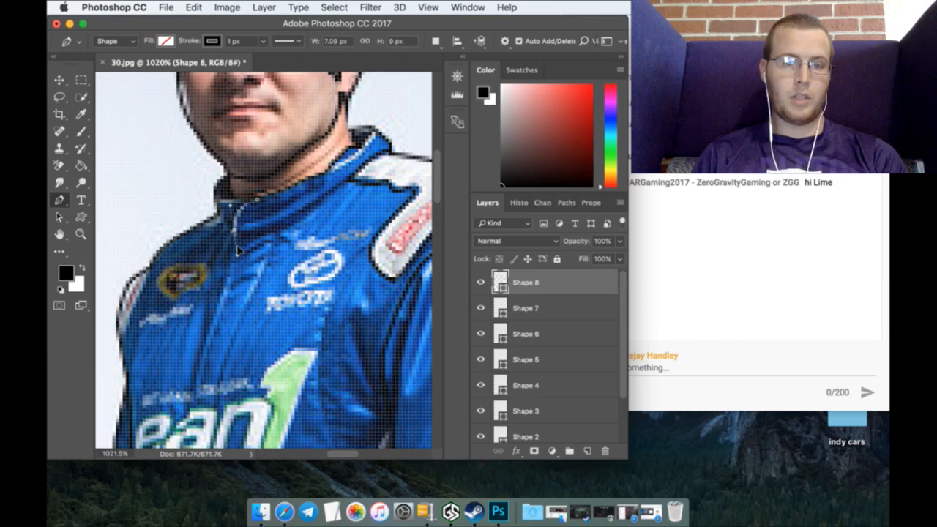
Step: Continue the collar line down the suit's front seam and through the "ean1" logo to the belt, about 25 by 153 px overall
{"action": "left_click", "coordinate": [216, 316]}
{"action": "scroll", "coordinate": [213, 311], "scroll_direction": "down", "scroll_amount": 5}
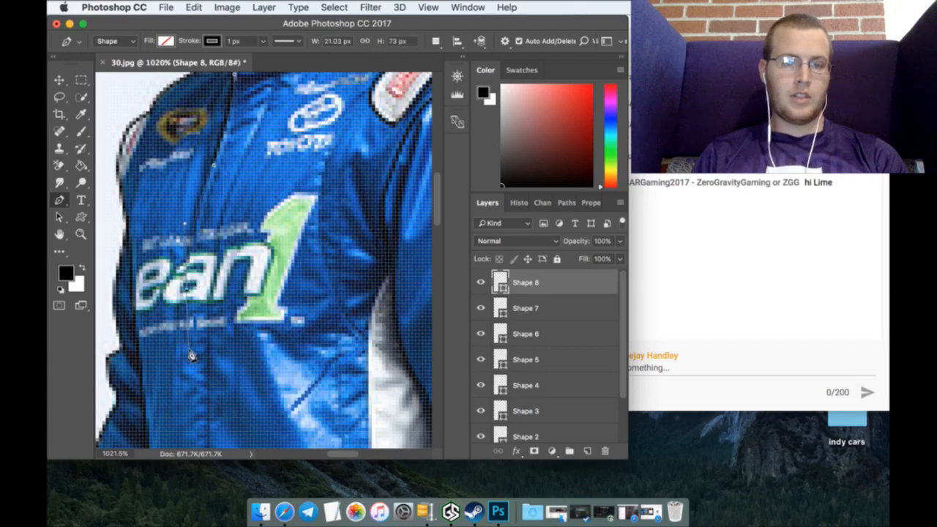
{"action": "left_click_drag", "start_coordinate": [190, 351], "coordinate": [189, 330]}
{"action": "scroll", "coordinate": [189, 329], "scroll_direction": "down", "scroll_amount": 5}
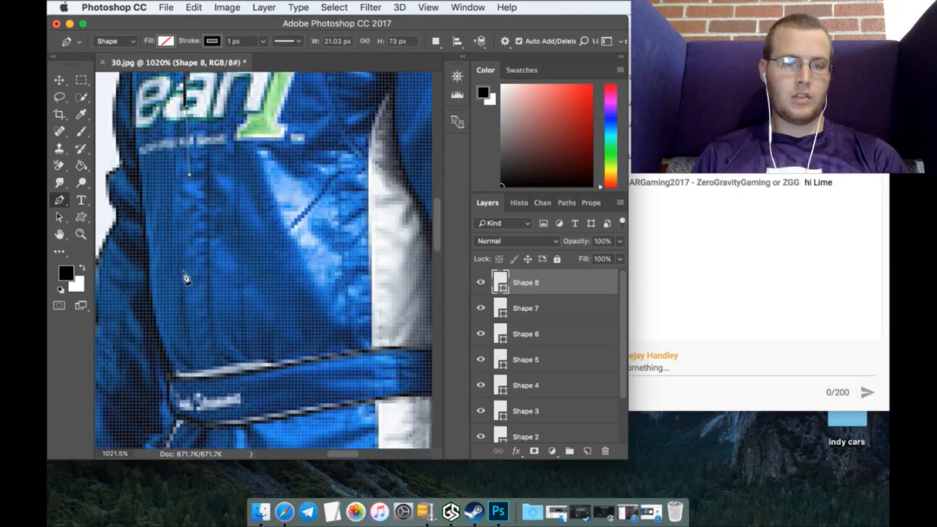
{"action": "left_click_drag", "start_coordinate": [181, 276], "coordinate": [199, 373]}
{"action": "left_click", "coordinate": [201, 374]}
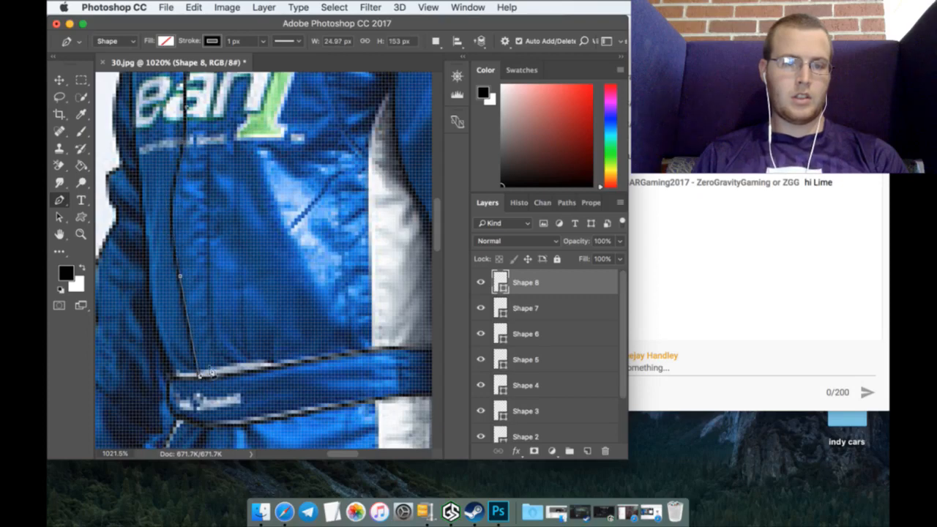
Step: On a new layer, trace the nose from the inner brow down its shadowed side and around both nostrils, about 14 by 18 px
{"action": "left_click", "coordinate": [587, 450]}
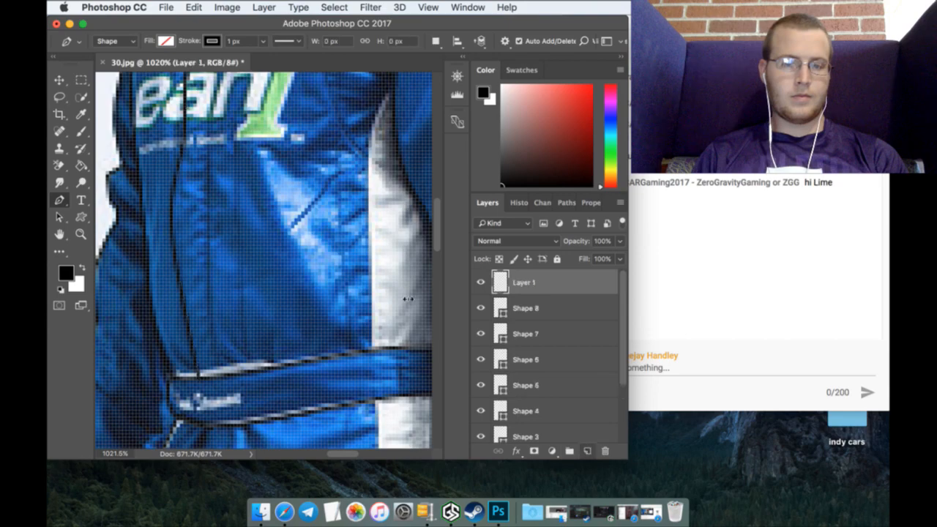
{"action": "scroll", "coordinate": [388, 282], "scroll_direction": "up", "scroll_amount": 10}
{"action": "scroll", "coordinate": [382, 282], "scroll_direction": "up", "scroll_amount": 5}
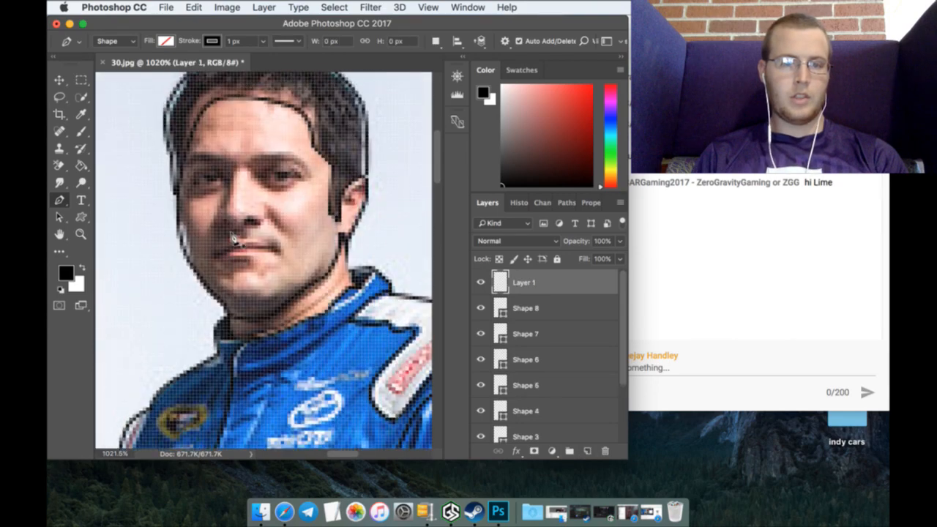
{"action": "left_click", "coordinate": [80, 234]}
{"action": "left_click_drag", "start_coordinate": [219, 195], "coordinate": [191, 175]}
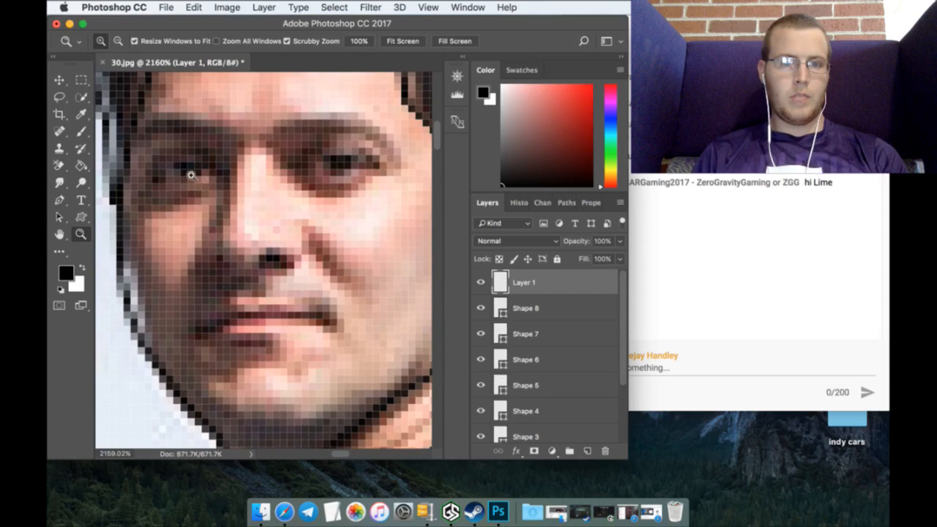
{"action": "left_click", "coordinate": [59, 200]}
{"action": "left_click", "coordinate": [237, 149]}
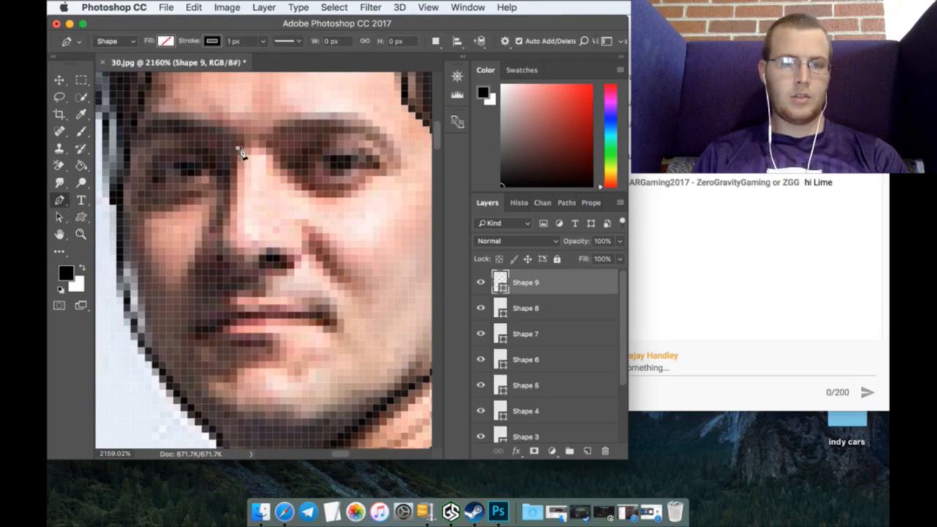
{"action": "left_click", "coordinate": [229, 206]}
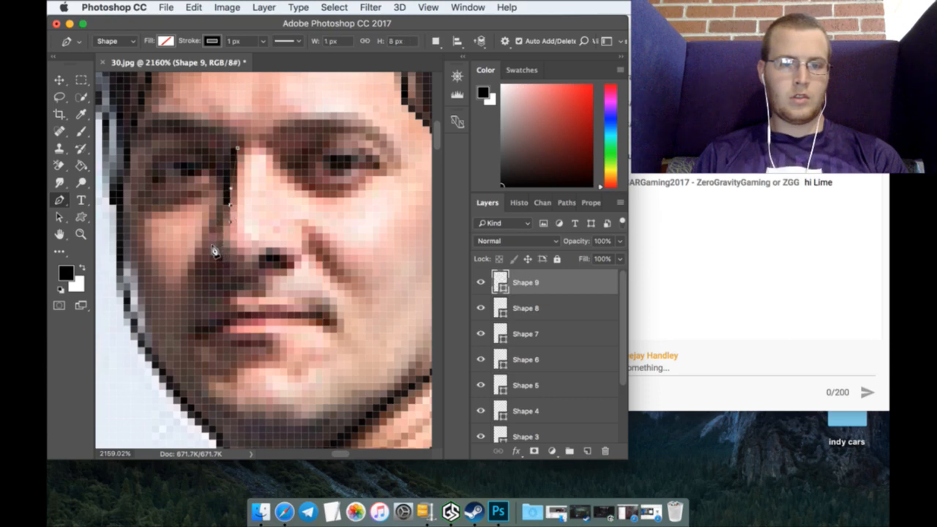
{"action": "left_click_drag", "start_coordinate": [210, 258], "coordinate": [223, 287]}
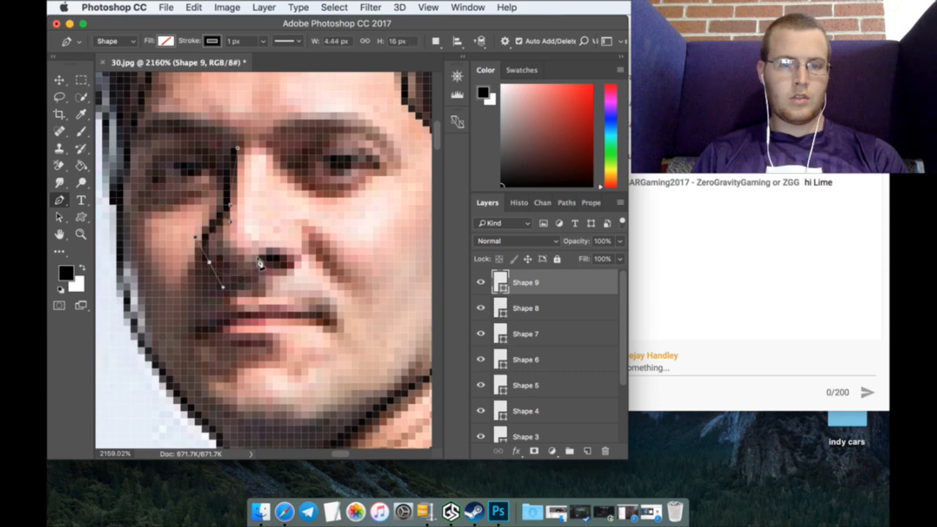
{"action": "left_click_drag", "start_coordinate": [259, 262], "coordinate": [309, 234]}
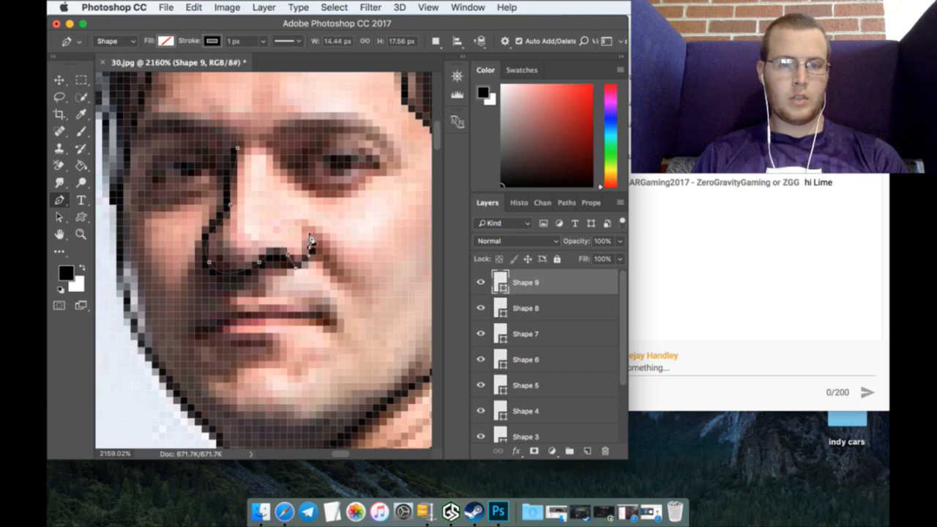
Step: On two new layers, trace the lower and upper lids of the eye on the shadowed side, each about 8 px wide
{"action": "left_click", "coordinate": [587, 450]}
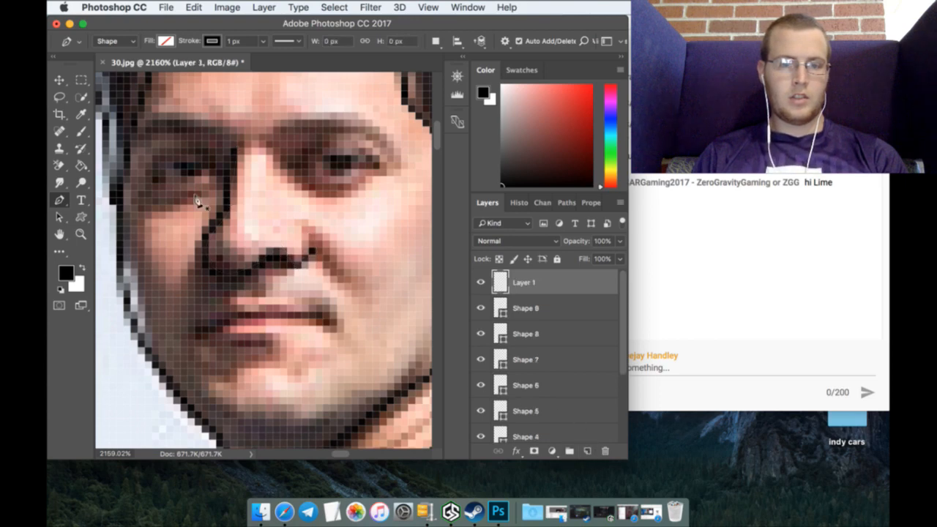
{"action": "scroll", "coordinate": [164, 169], "scroll_direction": "up", "scroll_amount": 3}
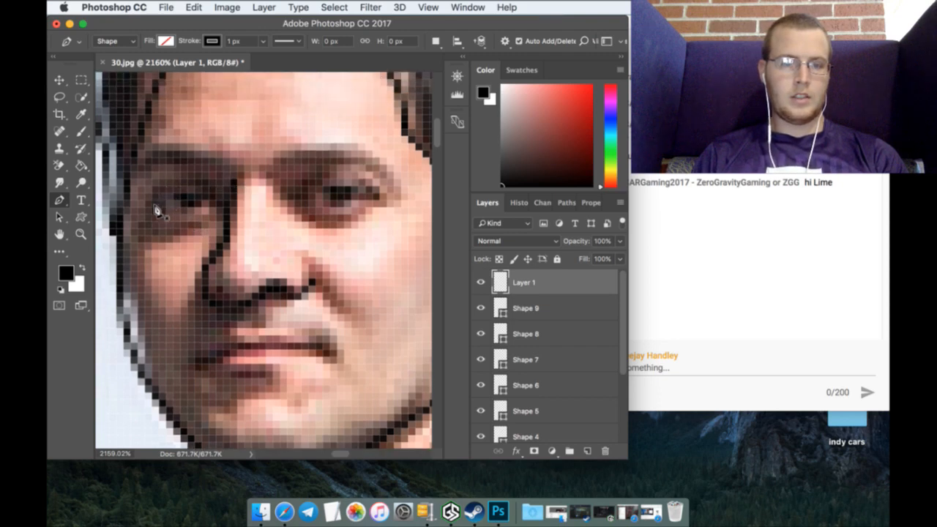
{"action": "left_click", "coordinate": [146, 208]}
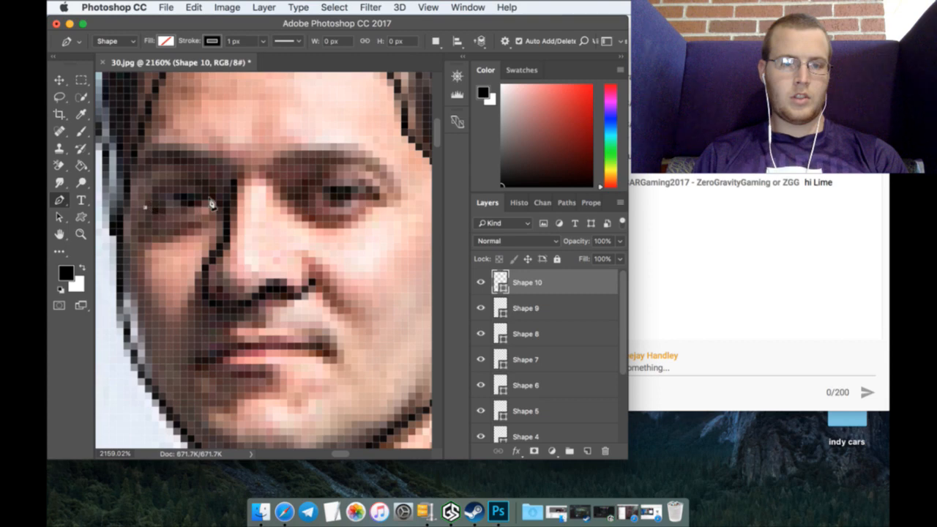
{"action": "left_click_drag", "start_coordinate": [203, 209], "coordinate": [236, 186]}
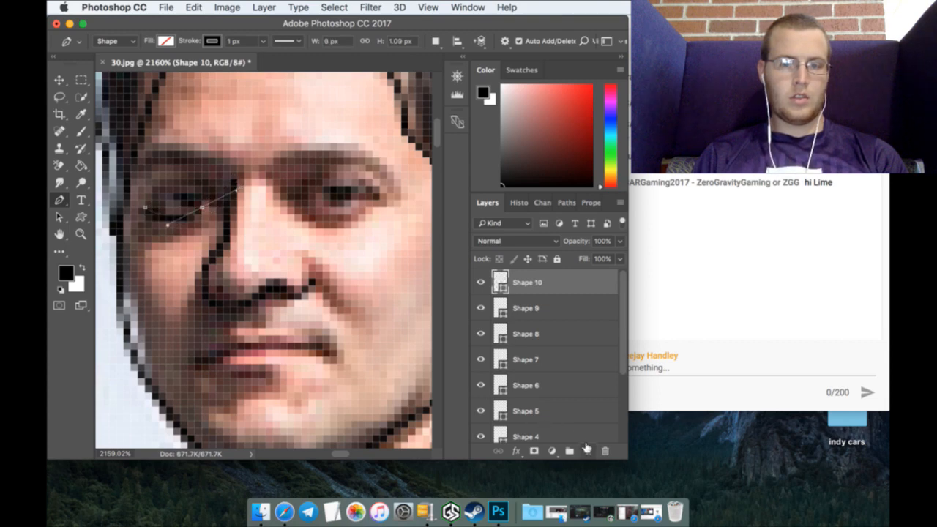
{"action": "left_click", "coordinate": [587, 451]}
{"action": "left_click", "coordinate": [146, 208]}
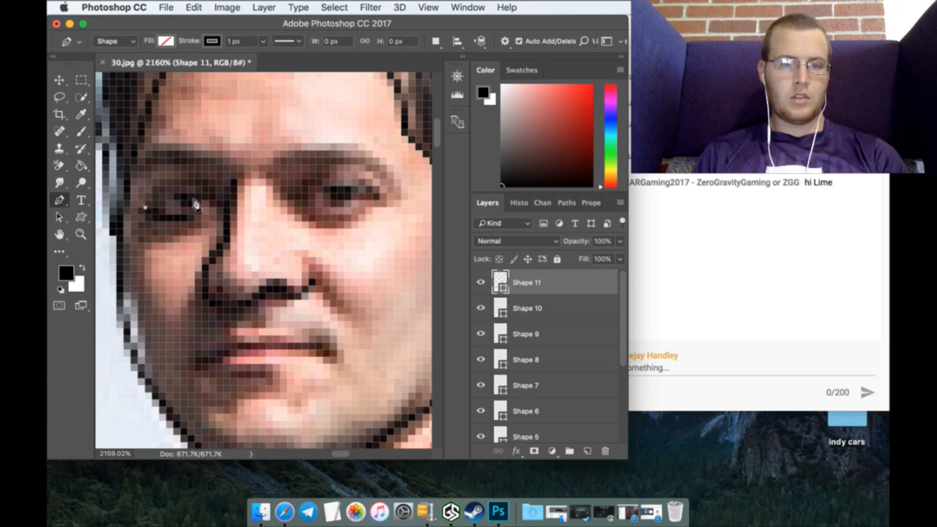
{"action": "left_click_drag", "start_coordinate": [202, 207], "coordinate": [212, 234]}
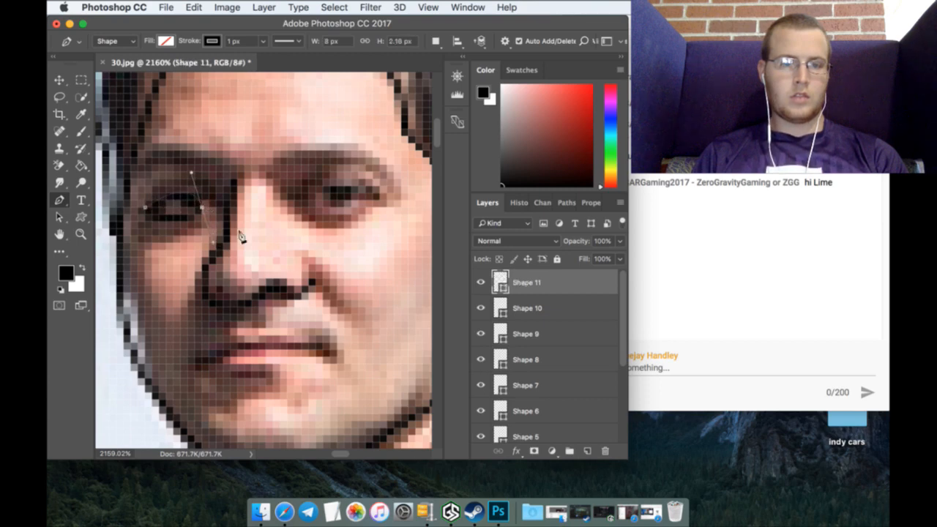
Step: On two new layers, trace the lower and upper lids of the eye on the brighter side, about 8 px wide
{"action": "left_click", "coordinate": [587, 450]}
{"action": "left_click", "coordinate": [323, 194]}
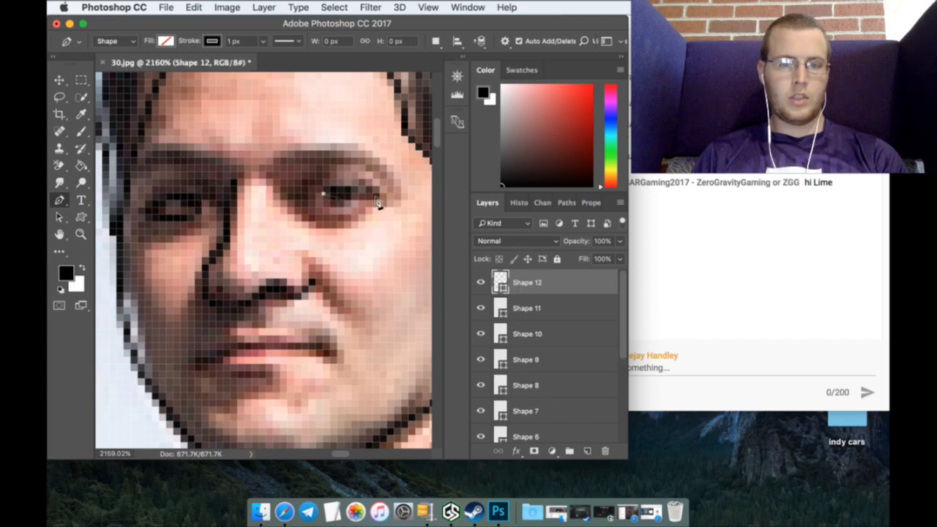
{"action": "left_click_drag", "start_coordinate": [373, 194], "coordinate": [418, 166]}
{"action": "left_click", "coordinate": [587, 451]}
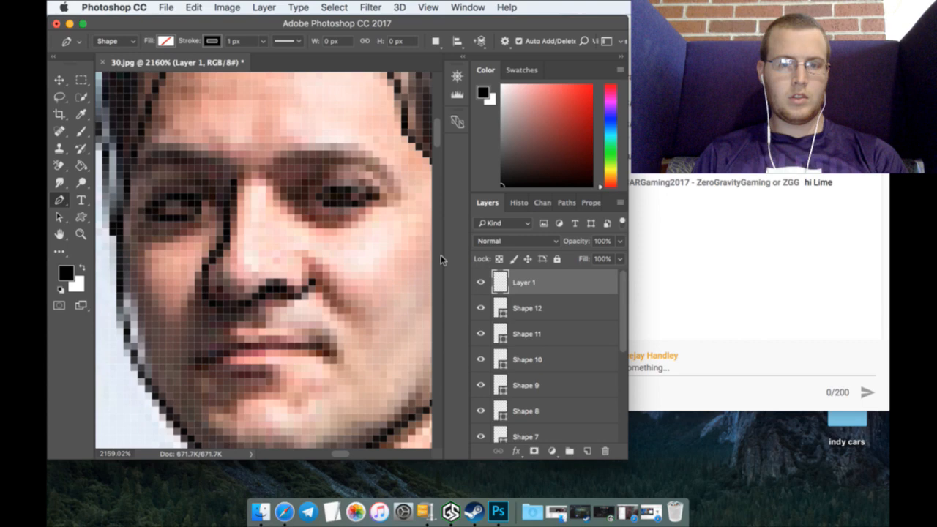
{"action": "left_click", "coordinate": [373, 194]}
{"action": "left_click", "coordinate": [315, 194]}
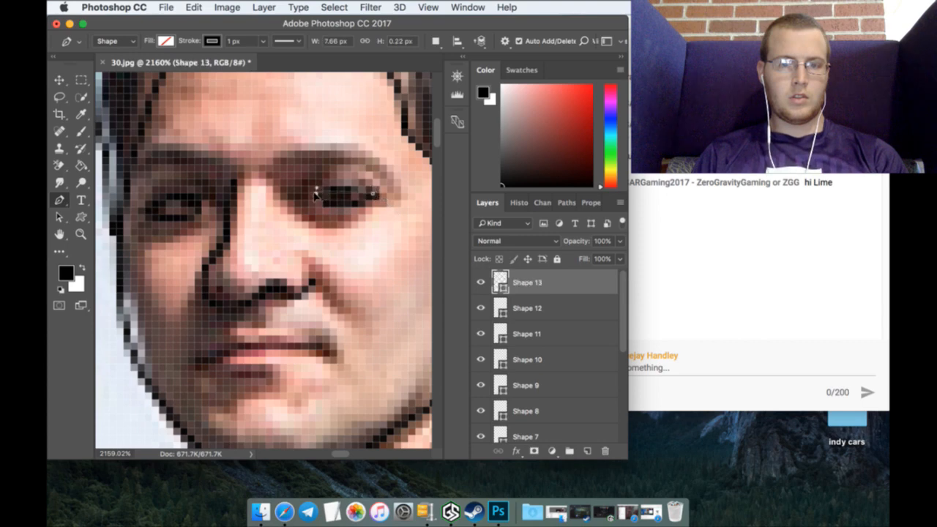
{"action": "left_click_drag", "start_coordinate": [316, 193], "coordinate": [294, 218]}
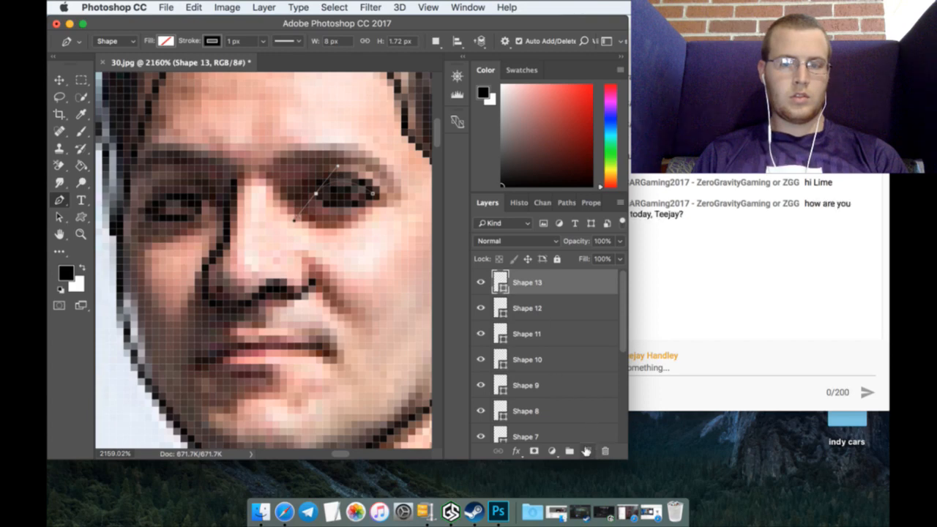
Step: Add a new layer, and read the newest viewer message in the live chat window before returning to Photoshop
{"action": "left_click", "coordinate": [586, 451]}
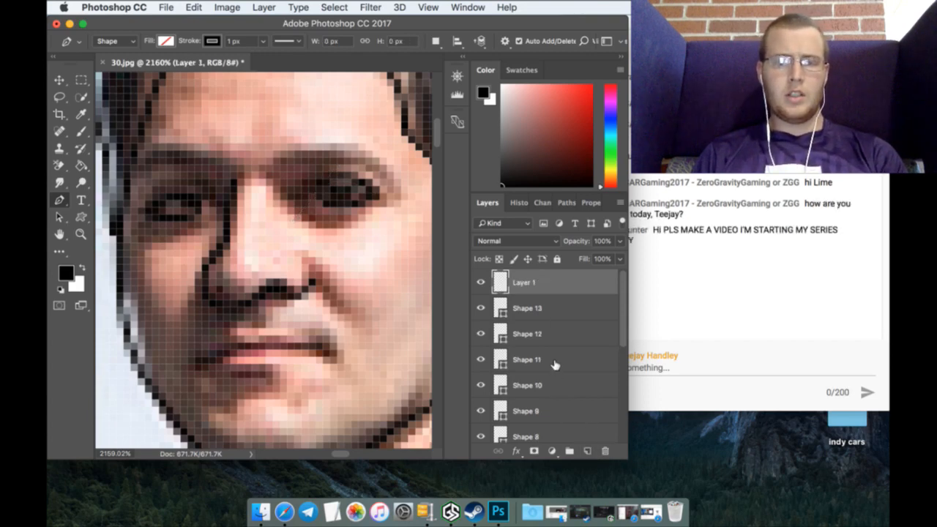
{"action": "left_click", "coordinate": [696, 309]}
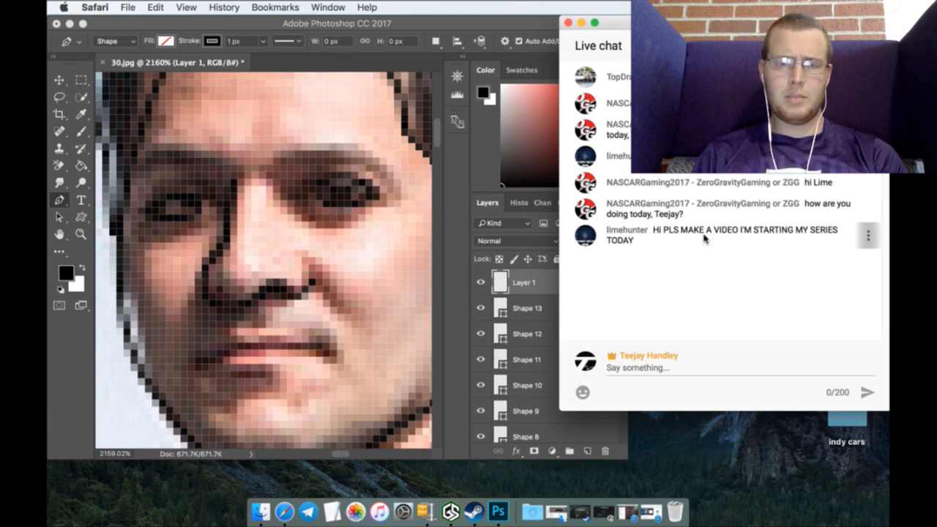
{"action": "left_click", "coordinate": [487, 150]}
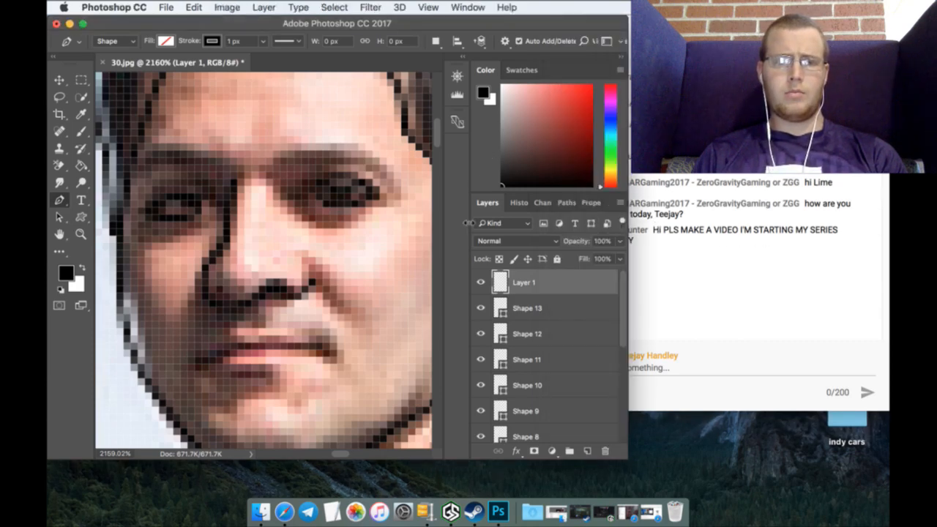
Step: Trace the closed outer outline of the lips around both mouth corners, about 19 by 8 px
{"action": "scroll", "coordinate": [263, 260], "scroll_direction": "up", "scroll_amount": 2}
{"action": "scroll", "coordinate": [292, 146], "scroll_direction": "up", "scroll_amount": 2}
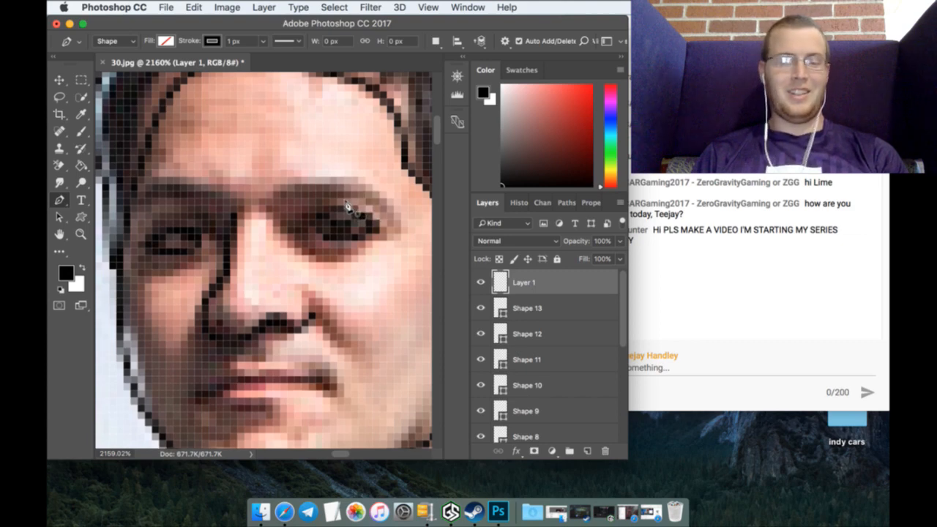
{"action": "scroll", "coordinate": [293, 242], "scroll_direction": "down", "scroll_amount": 3}
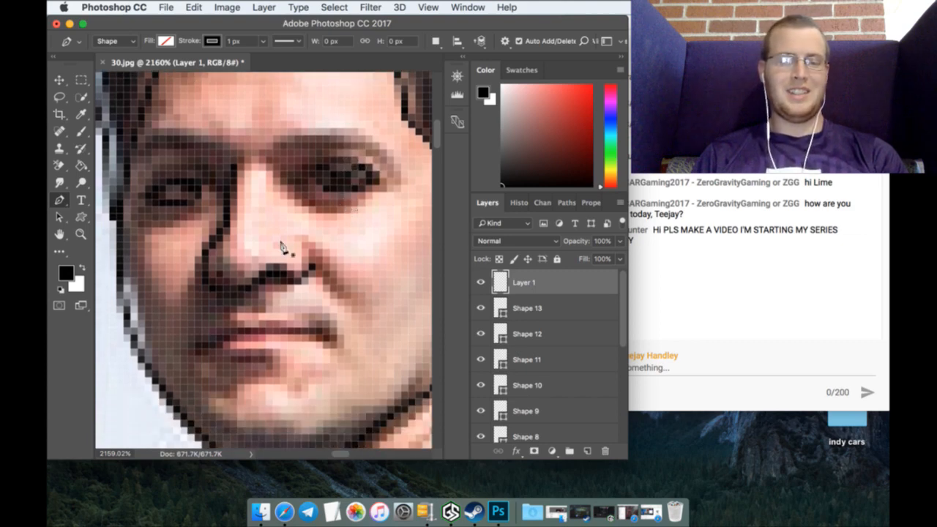
{"action": "scroll", "coordinate": [216, 329], "scroll_direction": "down", "scroll_amount": 2}
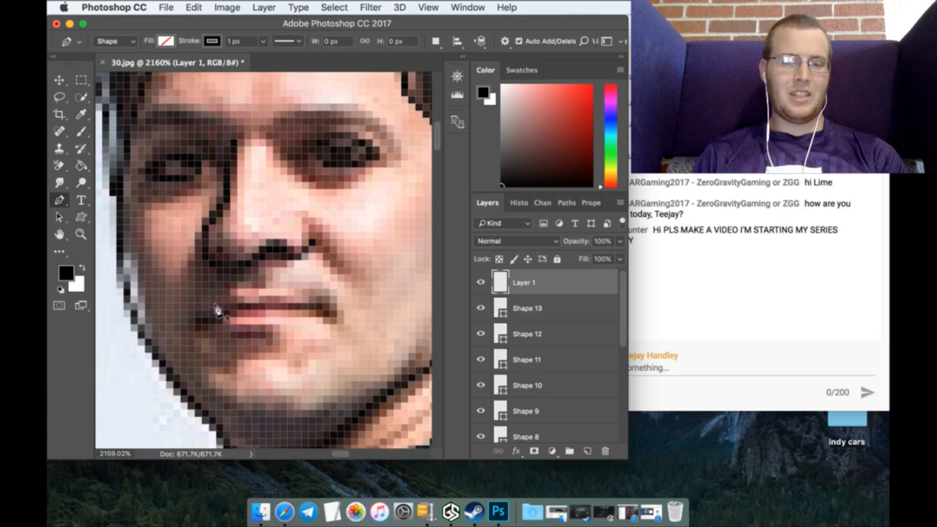
{"action": "left_click", "coordinate": [195, 317]}
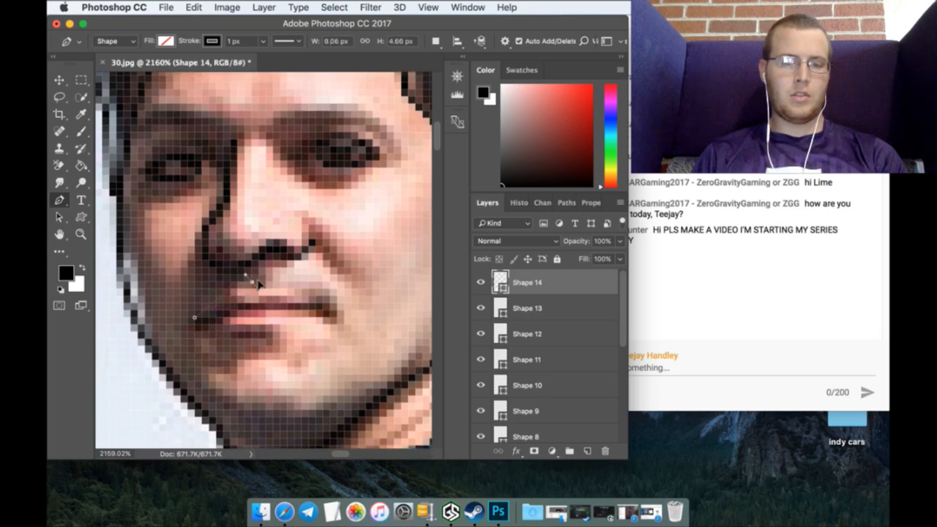
{"action": "left_click", "coordinate": [263, 291]}
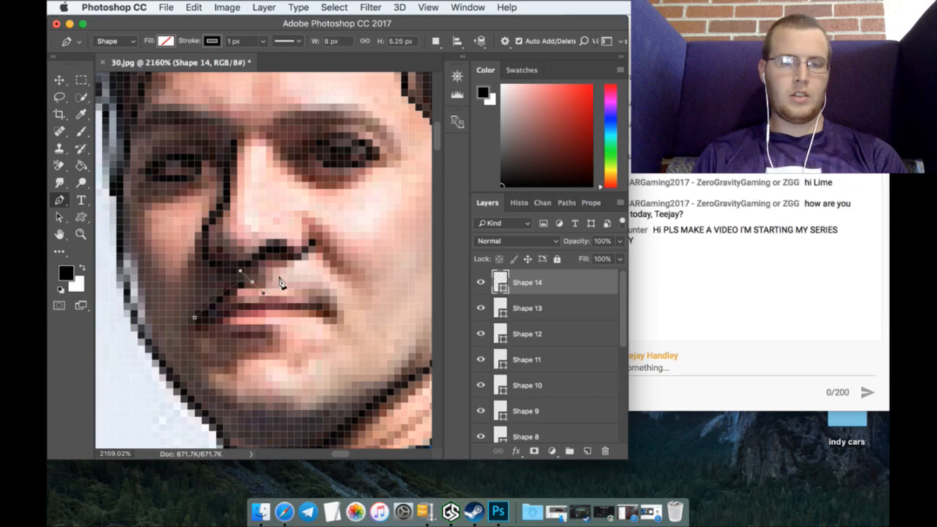
{"action": "left_click", "coordinate": [280, 283]}
{"action": "left_click", "coordinate": [321, 291]}
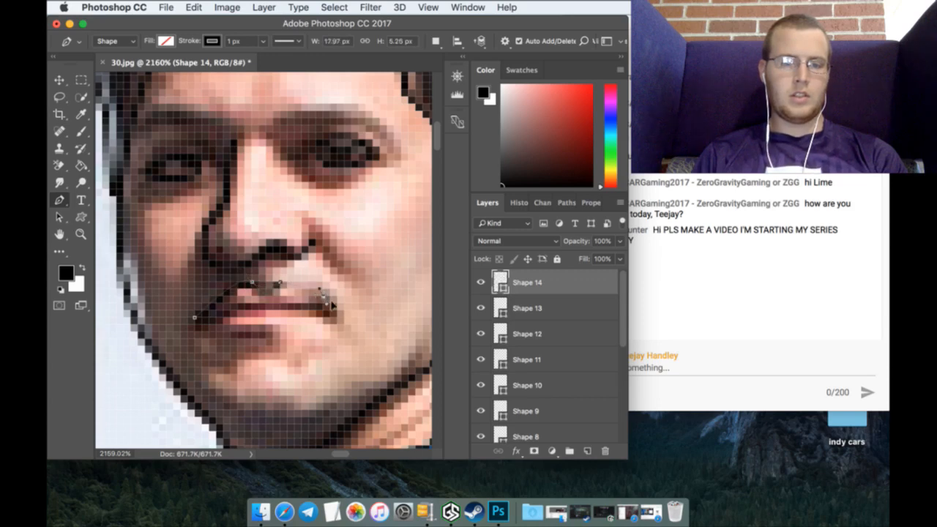
{"action": "left_click", "coordinate": [335, 322]}
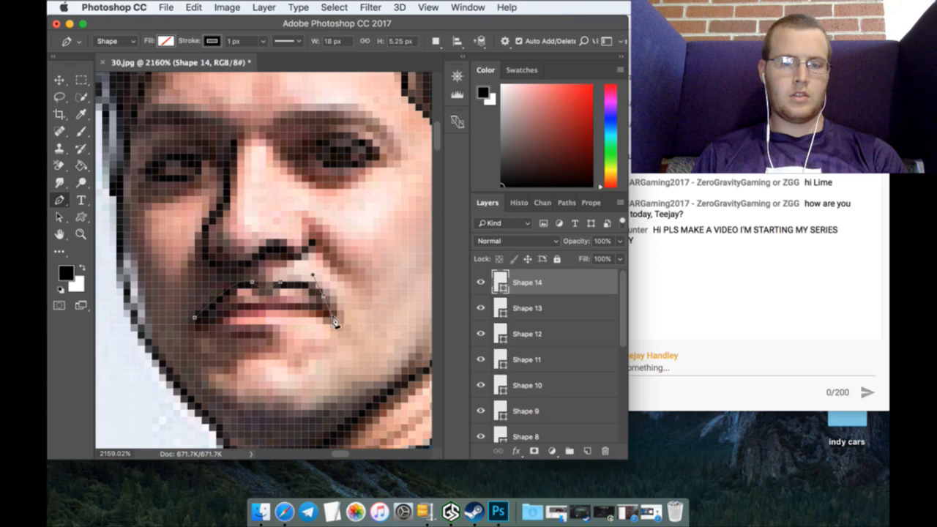
{"action": "left_click", "coordinate": [196, 316]}
{"action": "left_click_drag", "start_coordinate": [195, 316], "coordinate": [158, 281]}
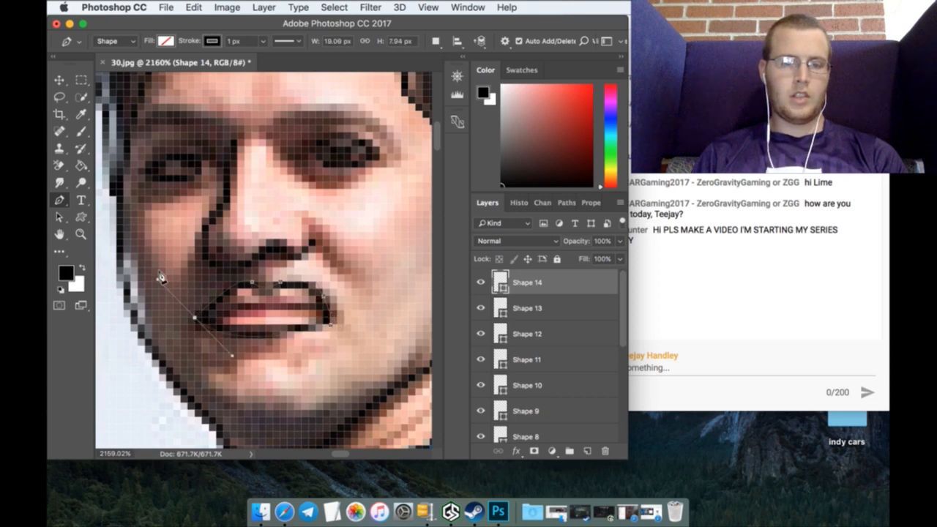
Step: On a new layer, trace the curved line between the lips from corner to corner, about 17 by 2 px
{"action": "left_click", "coordinate": [587, 451]}
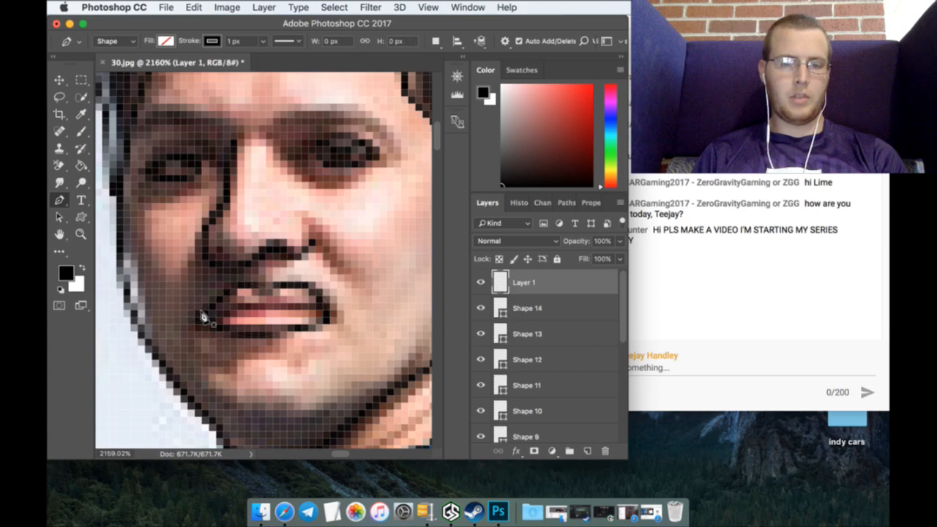
{"action": "left_click", "coordinate": [201, 316]}
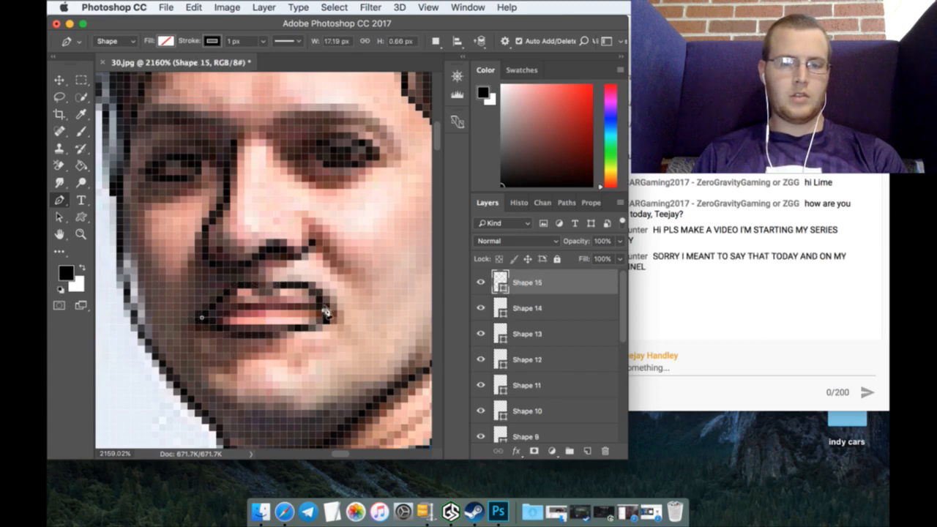
{"action": "left_click_drag", "start_coordinate": [323, 312], "coordinate": [347, 321]}
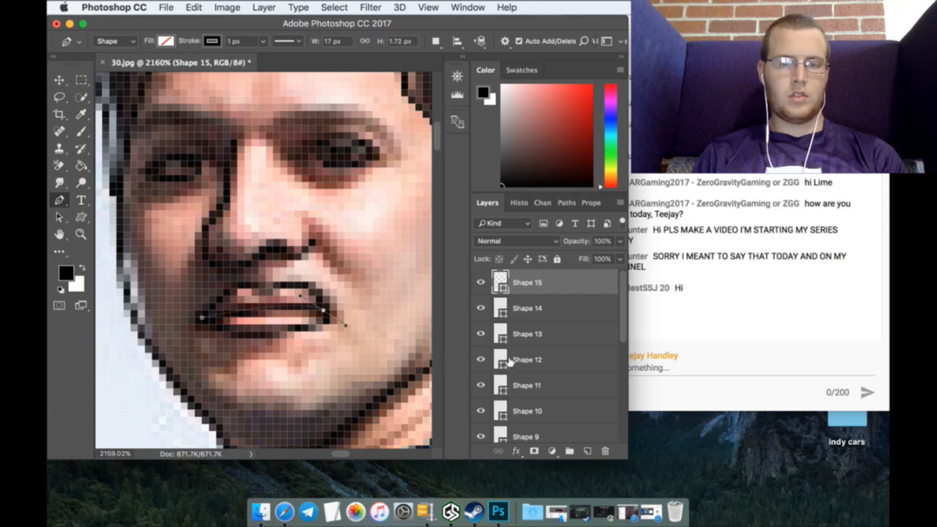
Step: Add an empty layer, and hide the Background photo with the whole canvas fitted in view
{"action": "left_click", "coordinate": [587, 450]}
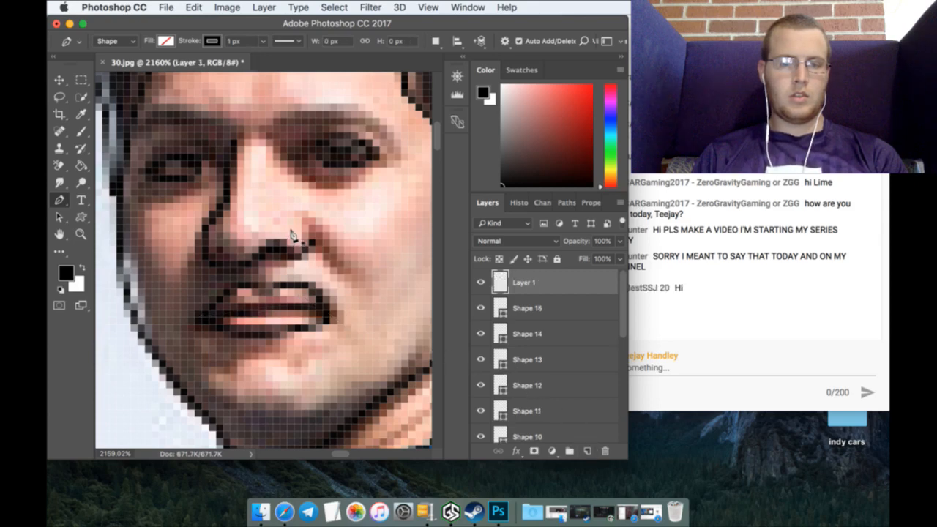
{"action": "scroll", "coordinate": [301, 242], "scroll_direction": "up", "scroll_amount": 5}
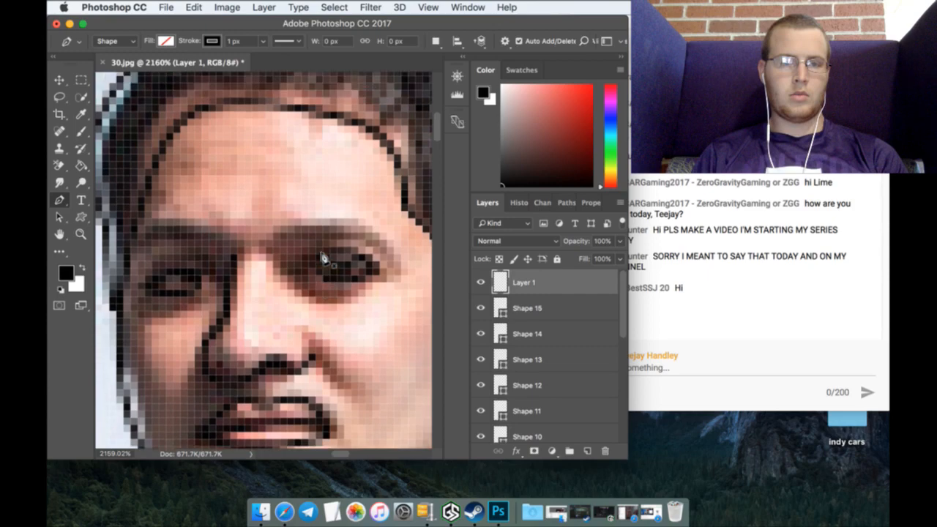
{"action": "scroll", "coordinate": [324, 256], "scroll_direction": "up", "scroll_amount": 2}
{"action": "scroll", "coordinate": [220, 253], "scroll_direction": "down", "scroll_amount": 5}
{"action": "left_click", "coordinate": [81, 234]}
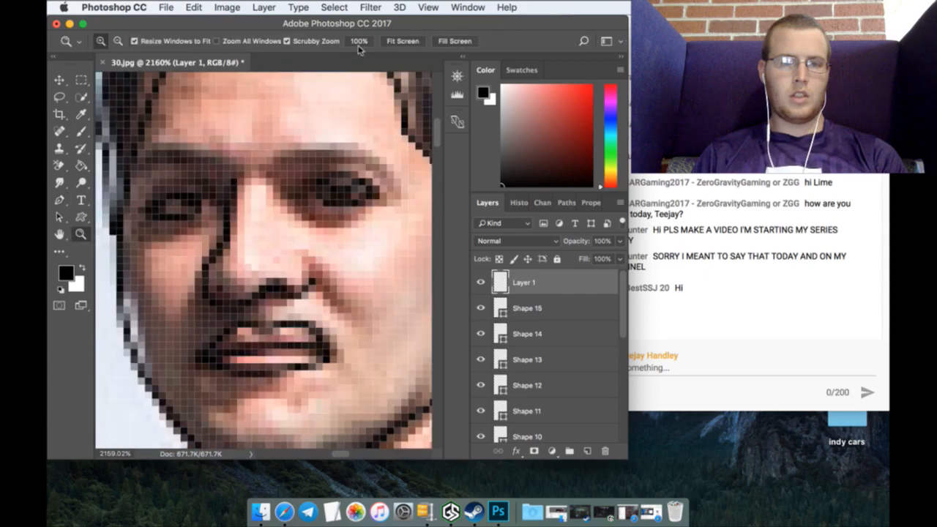
{"action": "left_click", "coordinate": [403, 41]}
{"action": "scroll", "coordinate": [548, 351], "scroll_direction": "down", "scroll_amount": 5}
{"action": "left_click", "coordinate": [480, 429]}
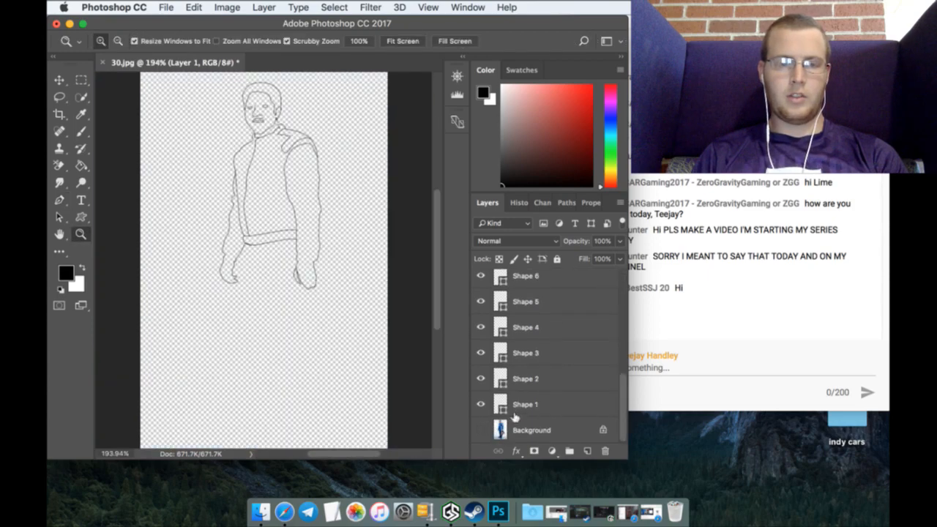
Step: Inspect the line art around the neck and collar up close, and add a new layer above Shape 9
{"action": "left_click_drag", "start_coordinate": [256, 136], "coordinate": [326, 147]}
{"action": "scroll", "coordinate": [332, 207], "scroll_direction": "up", "scroll_amount": 1}
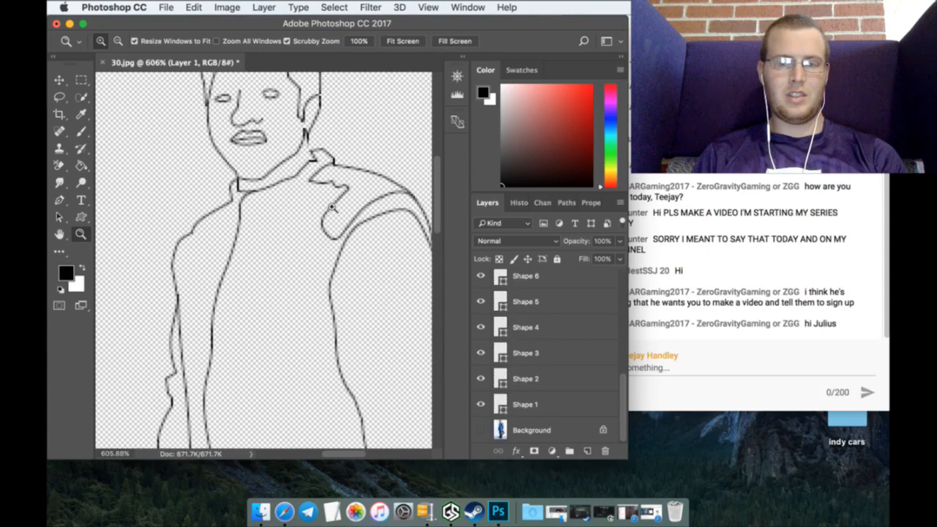
{"action": "scroll", "coordinate": [332, 207], "scroll_direction": "up", "scroll_amount": 1}
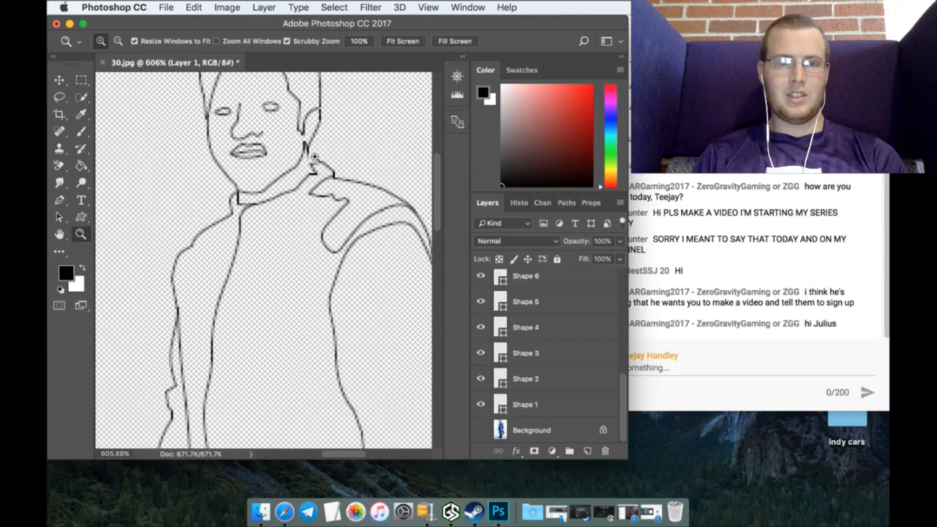
{"action": "left_click_drag", "start_coordinate": [314, 158], "coordinate": [372, 138]}
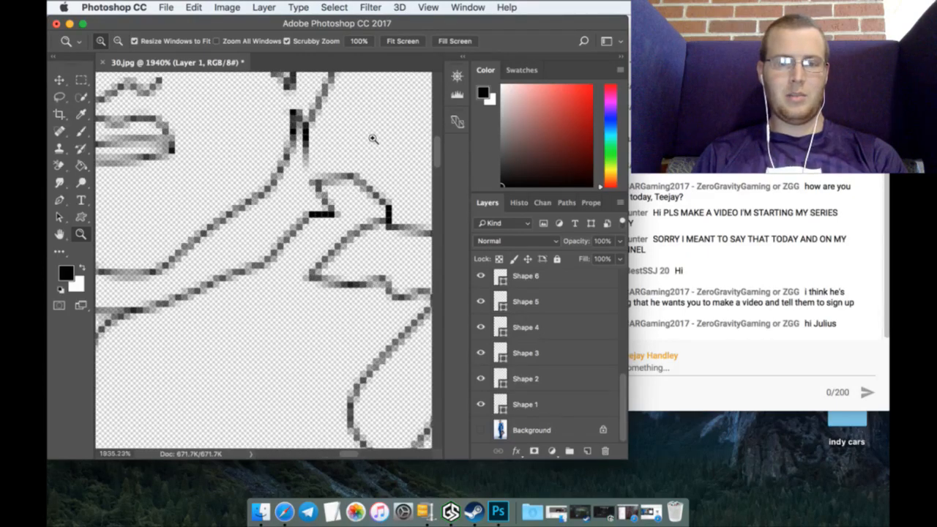
{"action": "scroll", "coordinate": [549, 362], "scroll_direction": "up", "scroll_amount": 3}
{"action": "left_click", "coordinate": [549, 282]}
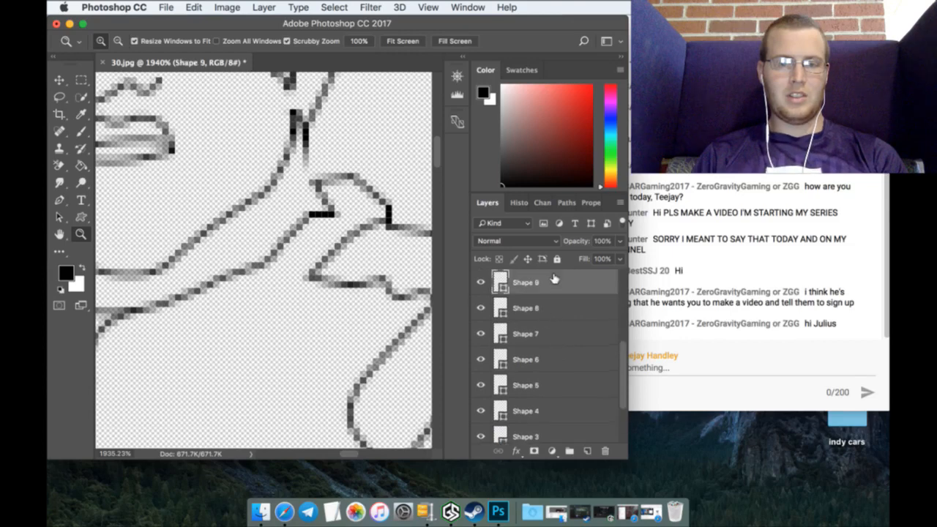
{"action": "left_click", "coordinate": [587, 451]}
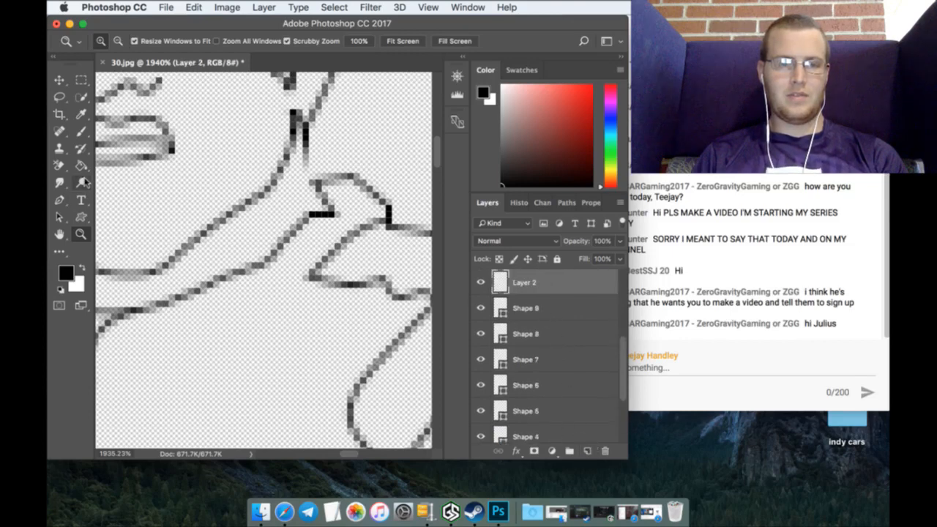
Step: Paint with a black 2 px brush on Layer 2 to extend the neck line behind the jaw down to the collar
{"action": "left_click", "coordinate": [85, 134]}
{"action": "left_click", "coordinate": [111, 44]}
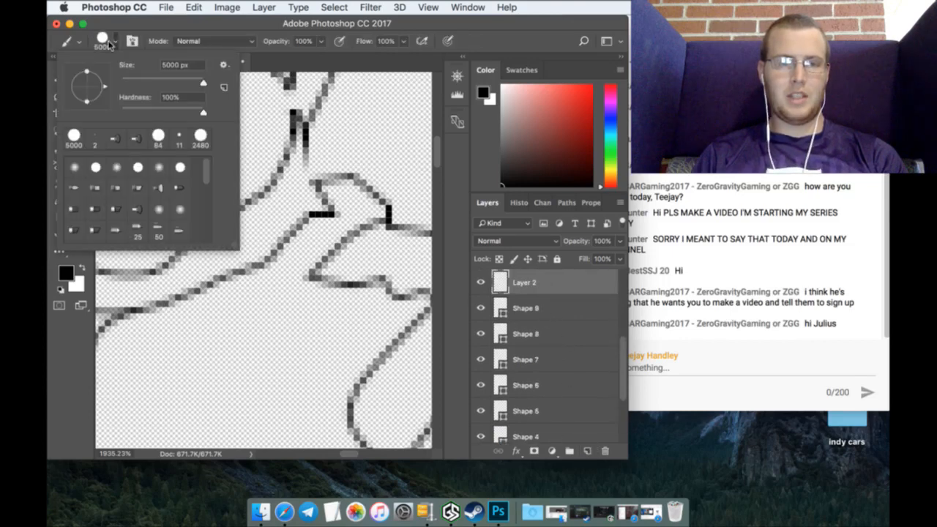
{"action": "left_click", "coordinate": [95, 136]}
{"action": "left_click", "coordinate": [306, 155]}
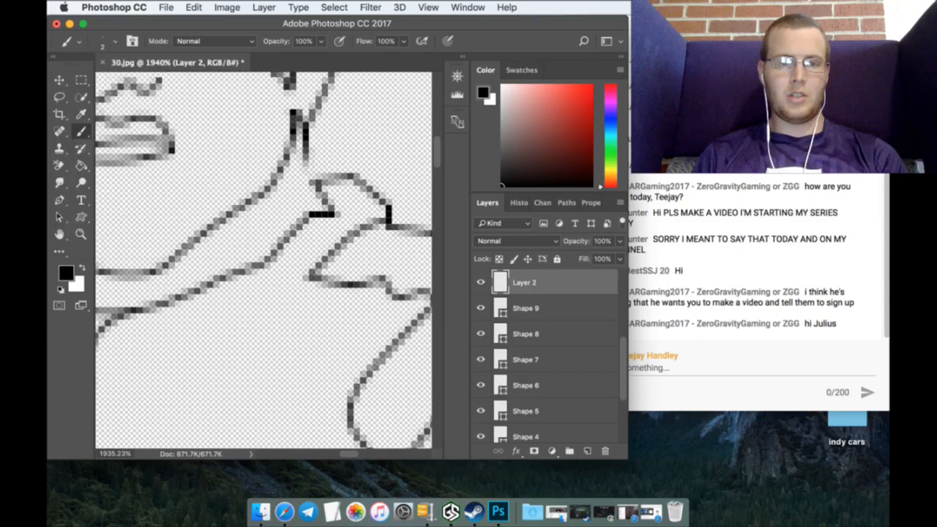
{"action": "mouse_move", "coordinate": [306, 155]}
{"action": "left_mouse_down"}
{"action": "mouse_move", "coordinate": [313, 183]}
{"action": "mouse_move", "coordinate": [306, 167]}
{"action": "left_mouse_up"}
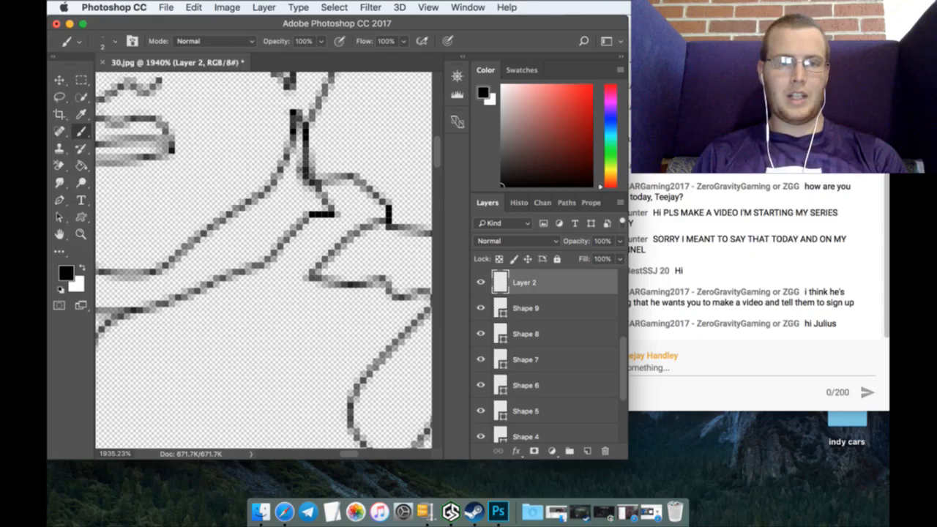
Step: Examine the line art of the head, face, ear and neck, both in full view and up close
{"action": "scroll", "coordinate": [263, 260], "scroll_direction": "up", "scroll_amount": 3}
{"action": "scroll", "coordinate": [264, 260], "scroll_direction": "up", "scroll_amount": 2}
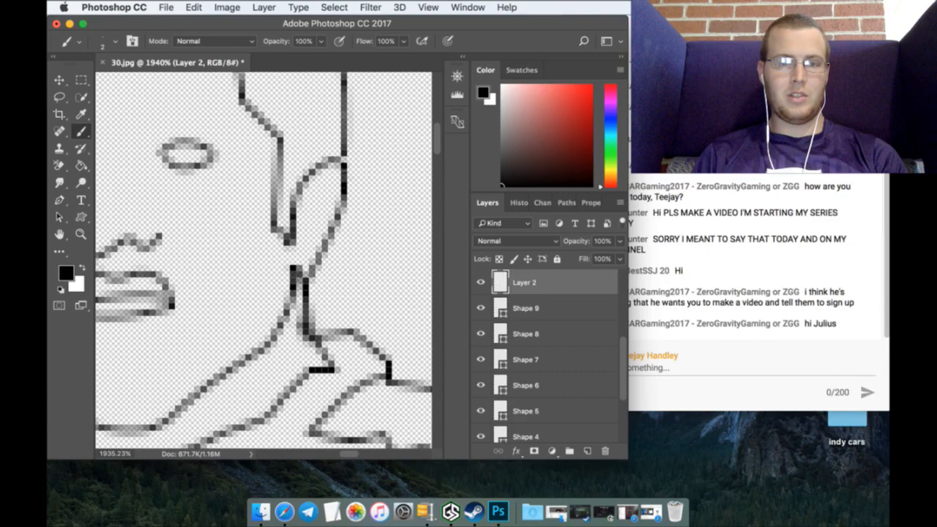
{"action": "scroll", "coordinate": [303, 219], "scroll_direction": "up", "scroll_amount": 3}
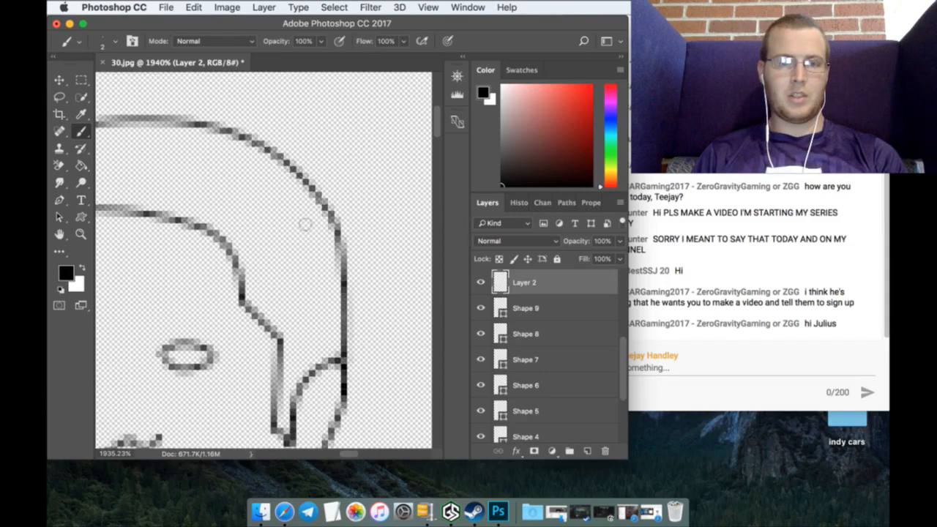
{"action": "left_click", "coordinate": [80, 233]}
{"action": "left_click", "coordinate": [391, 44]}
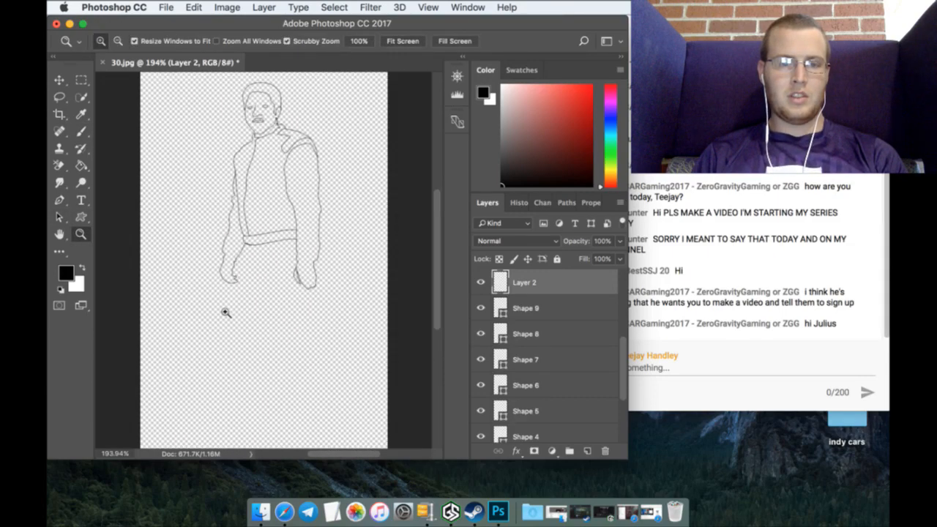
{"action": "left_click_drag", "start_coordinate": [254, 115], "coordinate": [341, 96]}
{"action": "scroll", "coordinate": [346, 238], "scroll_direction": "up", "scroll_amount": 4}
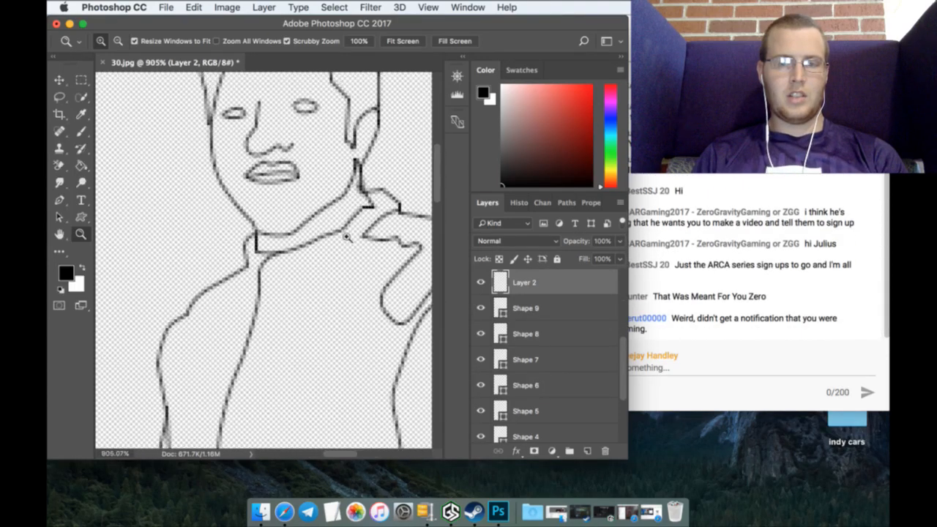
{"action": "left_click_drag", "start_coordinate": [317, 241], "coordinate": [342, 232]}
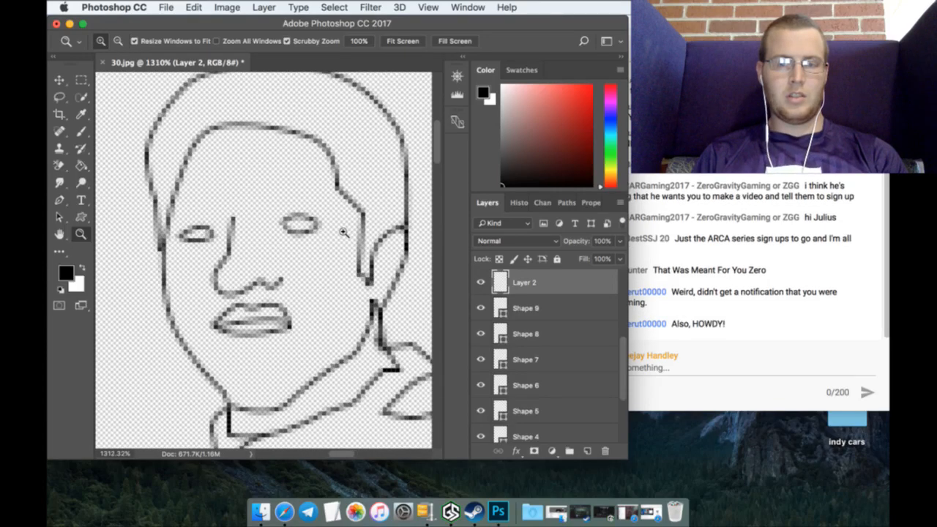
{"action": "scroll", "coordinate": [343, 232], "scroll_direction": "up", "scroll_amount": 2}
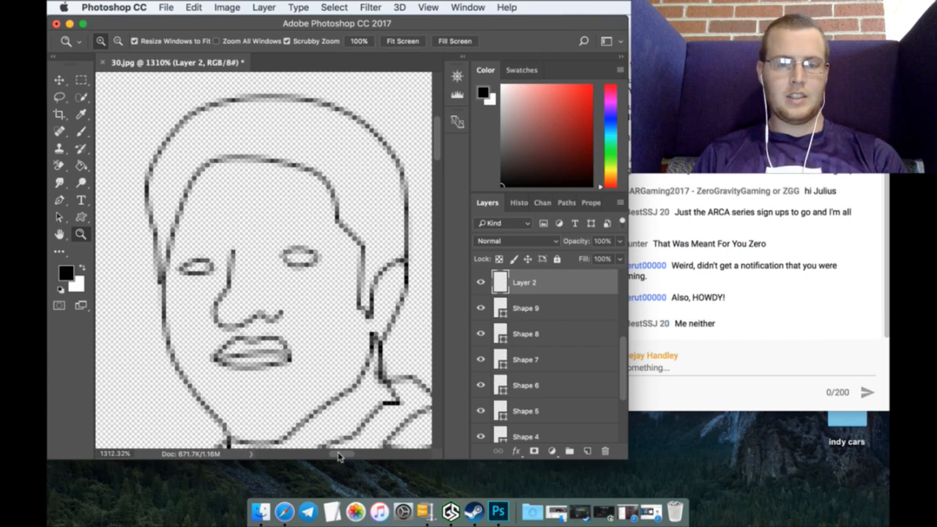
{"action": "left_click_drag", "start_coordinate": [338, 456], "coordinate": [339, 457]}
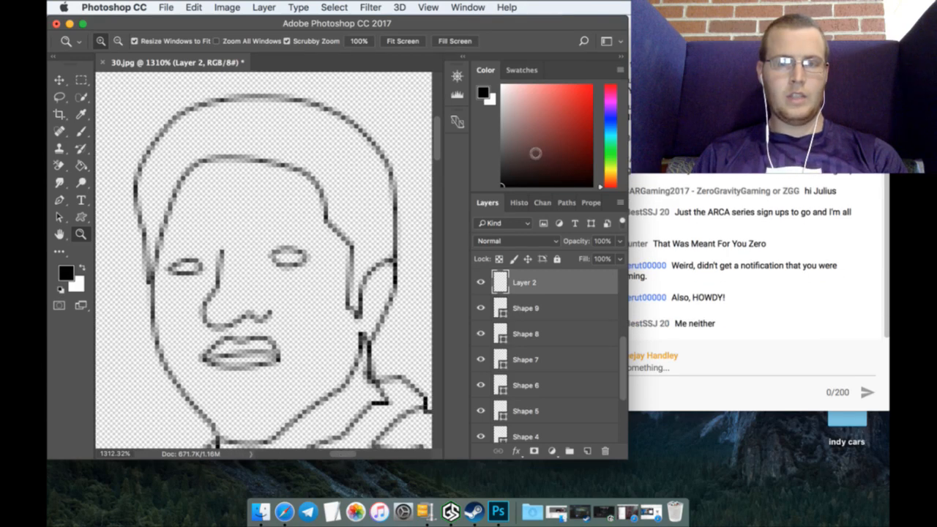
Step: Set the foreground colour to a light beige skin tone with an orange hue
{"action": "mouse_move", "coordinate": [604, 175]}
{"action": "left_mouse_down"}
{"action": "mouse_move", "coordinate": [615, 171]}
{"action": "mouse_move", "coordinate": [615, 87]}
{"action": "mouse_move", "coordinate": [622, 174]}
{"action": "left_mouse_up"}
{"action": "left_click", "coordinate": [506, 91]}
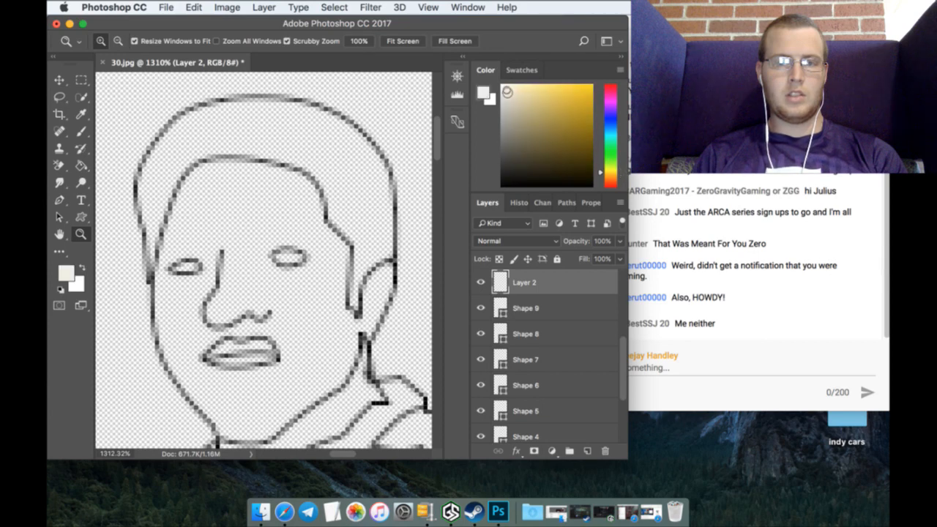
{"action": "left_click_drag", "start_coordinate": [508, 95], "coordinate": [514, 101]}
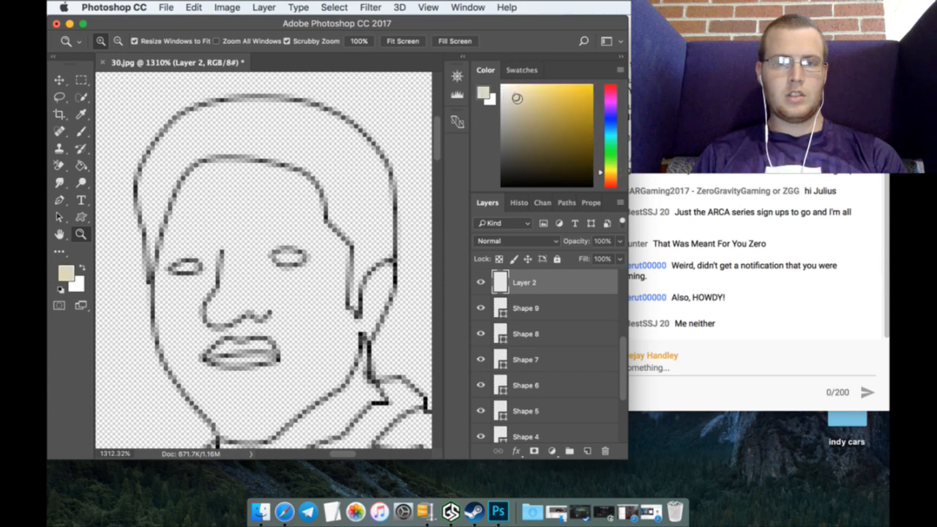
{"action": "left_click_drag", "start_coordinate": [600, 174], "coordinate": [602, 176]}
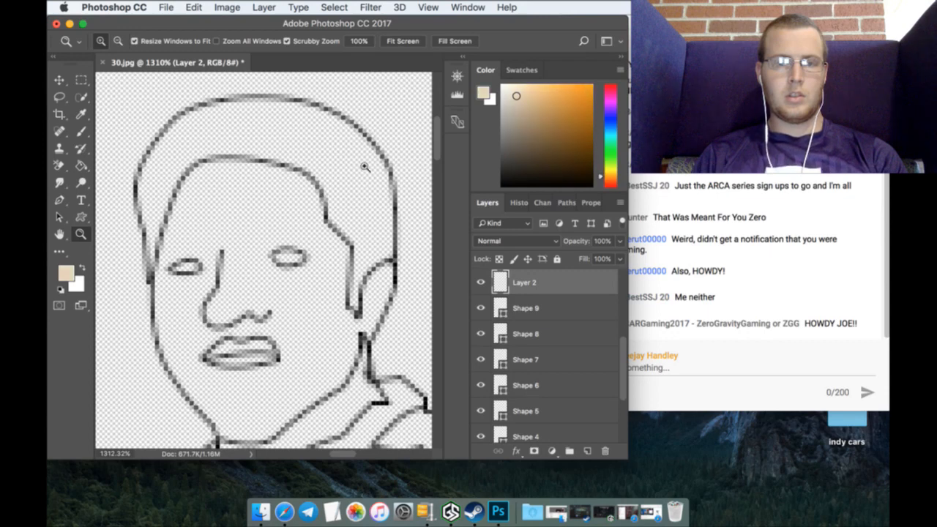
Step: Add a new empty layer directly above the Background layer, beneath all the shape layers
{"action": "scroll", "coordinate": [364, 167], "scroll_direction": "down", "scroll_amount": 3}
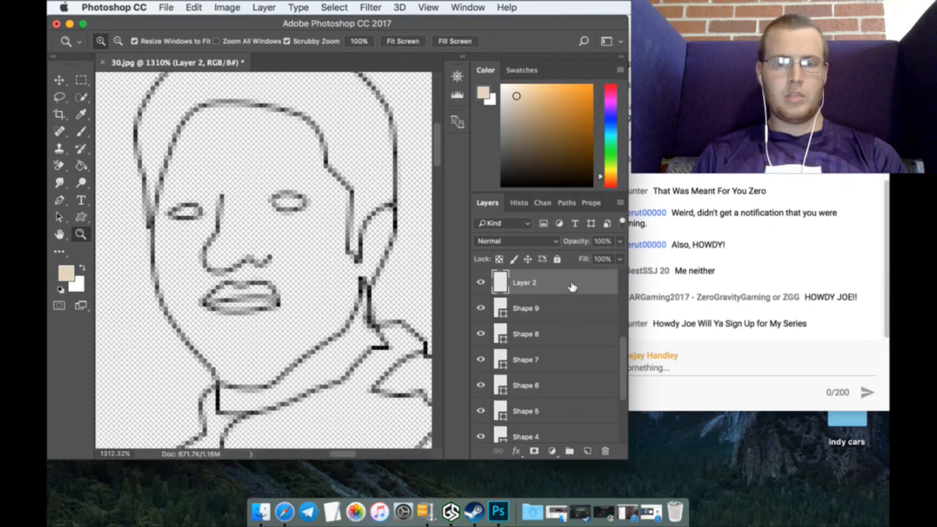
{"action": "scroll", "coordinate": [541, 393], "scroll_direction": "down", "scroll_amount": 3}
{"action": "left_click", "coordinate": [562, 429]}
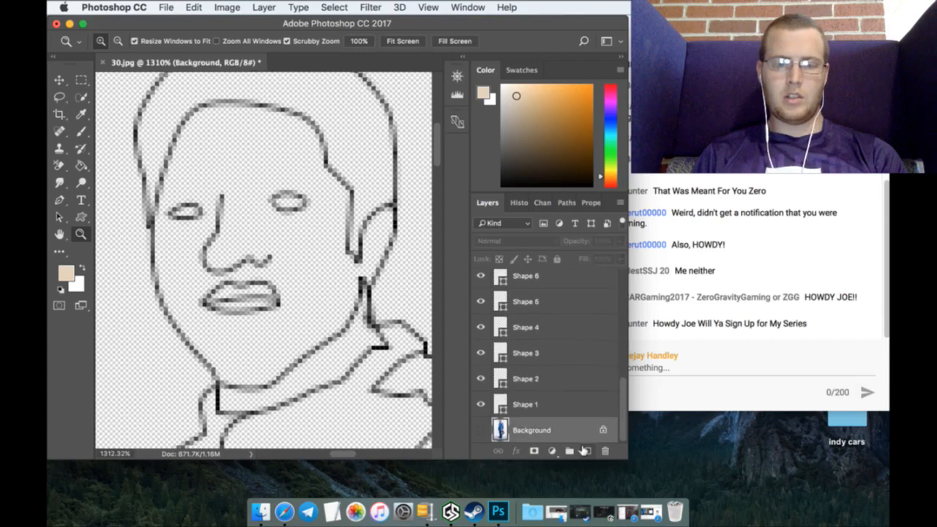
{"action": "left_click", "coordinate": [585, 450]}
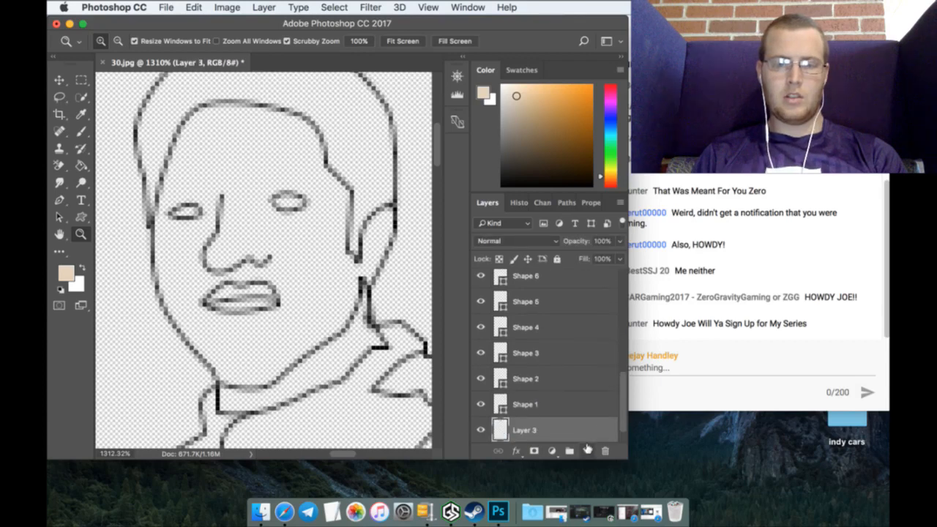
Step: Paint the face, ear and neck with the beige colour on Layer 3, using a brush of 11 px and 100% hardness
{"action": "left_click", "coordinate": [83, 133]}
{"action": "left_click", "coordinate": [108, 41]}
{"action": "left_click", "coordinate": [158, 136]}
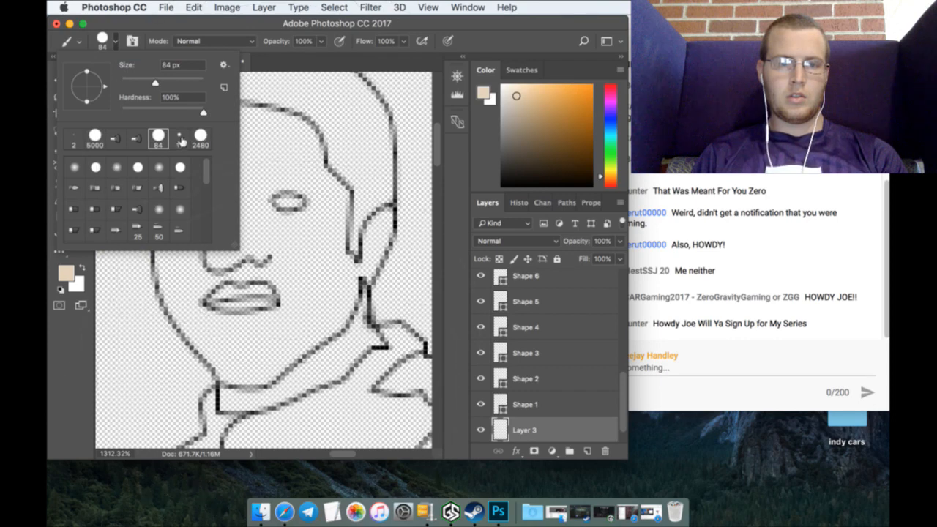
{"action": "left_click", "coordinate": [180, 139]}
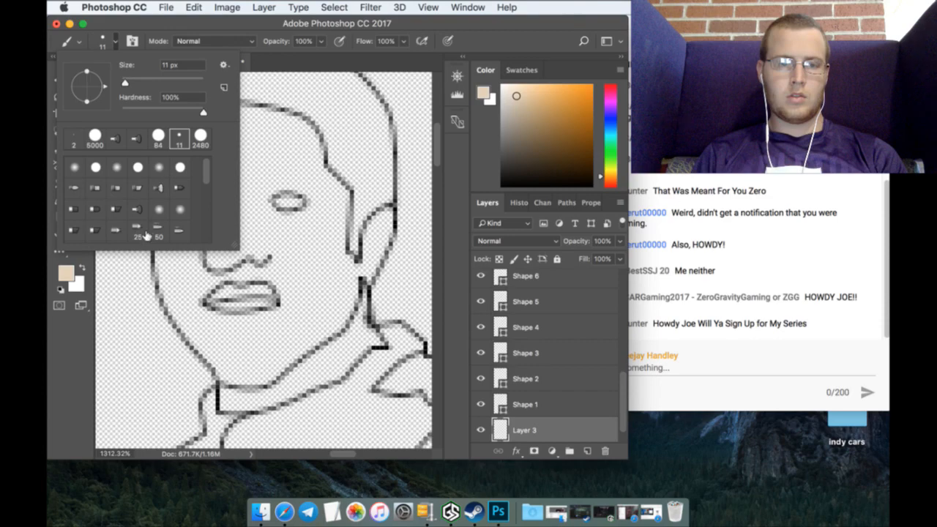
{"action": "left_click", "coordinate": [64, 356]}
{"action": "left_click", "coordinate": [80, 234]}
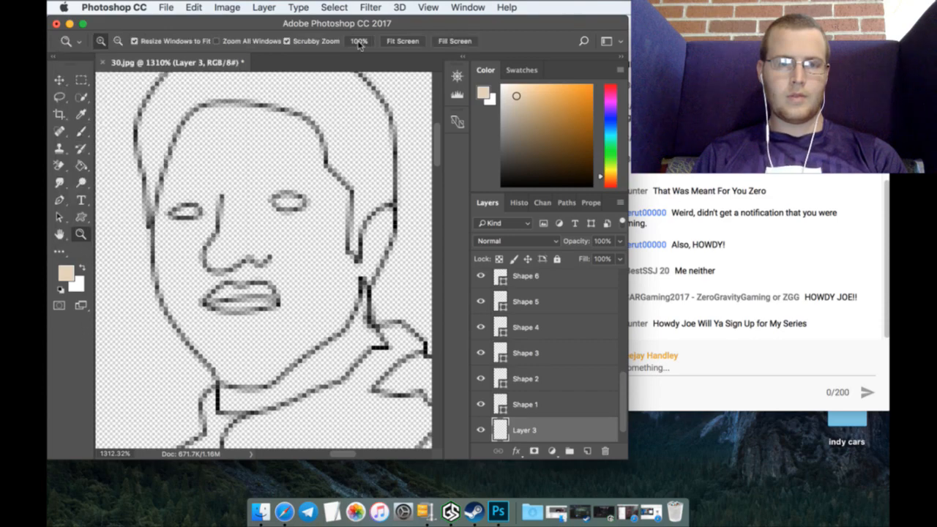
{"action": "left_click", "coordinate": [412, 42]}
{"action": "left_click_drag", "start_coordinate": [259, 120], "coordinate": [296, 117]}
{"action": "scroll", "coordinate": [296, 168], "scroll_direction": "up", "scroll_amount": 3}
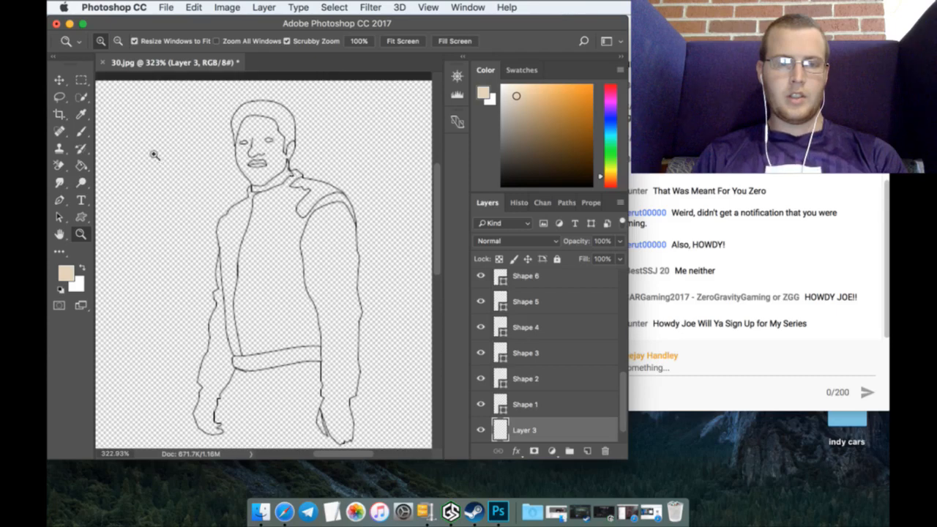
{"action": "left_click", "coordinate": [81, 131]}
{"action": "mouse_move", "coordinate": [247, 119]}
{"action": "left_mouse_down"}
{"action": "mouse_move", "coordinate": [238, 165]}
{"action": "mouse_move", "coordinate": [254, 189]}
{"action": "mouse_move", "coordinate": [289, 174]}
{"action": "mouse_move", "coordinate": [264, 121]}
{"action": "mouse_move", "coordinate": [266, 172]}
{"action": "mouse_move", "coordinate": [277, 167]}
{"action": "mouse_move", "coordinate": [260, 147]}
{"action": "mouse_move", "coordinate": [262, 131]}
{"action": "mouse_move", "coordinate": [253, 146]}
{"action": "mouse_move", "coordinate": [275, 151]}
{"action": "mouse_move", "coordinate": [293, 182]}
{"action": "mouse_move", "coordinate": [302, 168]}
{"action": "mouse_move", "coordinate": [271, 147]}
{"action": "mouse_move", "coordinate": [272, 172]}
{"action": "mouse_move", "coordinate": [246, 131]}
{"action": "left_mouse_up"}
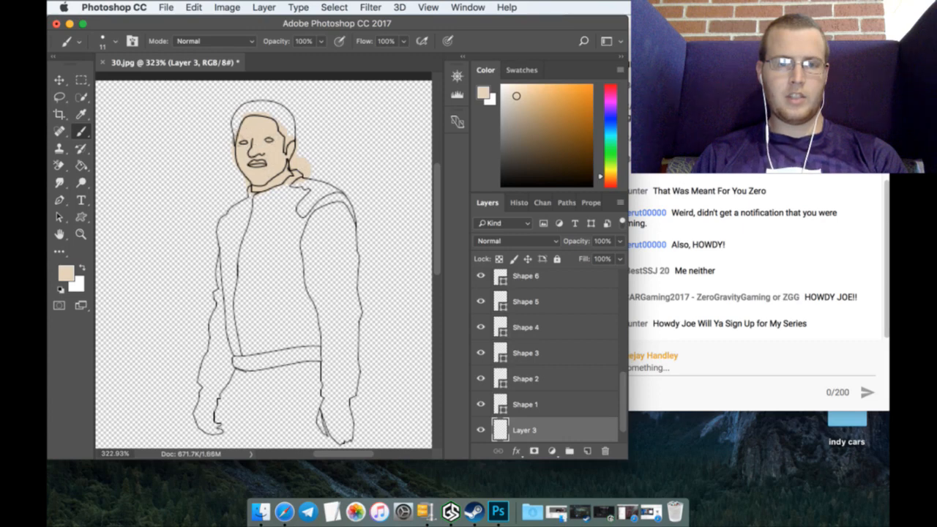
Step: Show the Background photo again and add a new layer directly above Layer 3
{"action": "scroll", "coordinate": [238, 242], "scroll_direction": "down", "scroll_amount": 3}
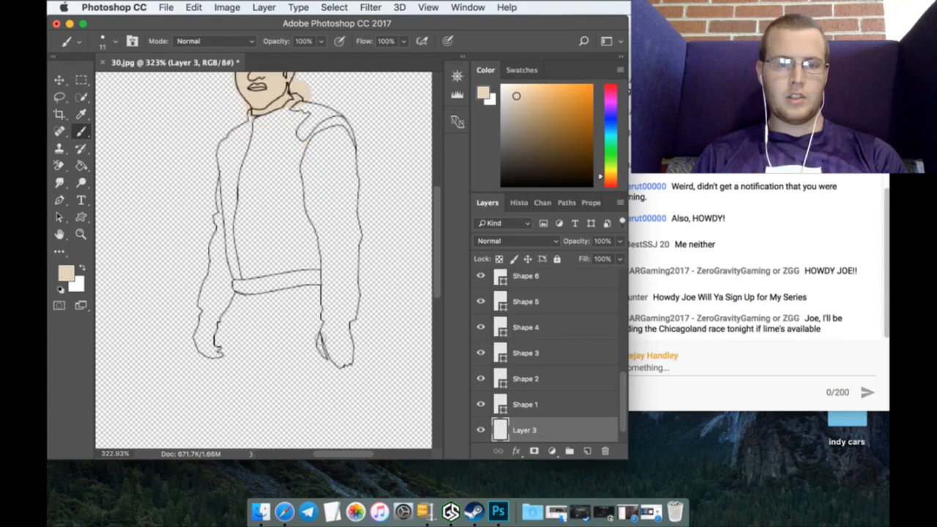
{"action": "scroll", "coordinate": [526, 388], "scroll_direction": "down", "scroll_amount": 1}
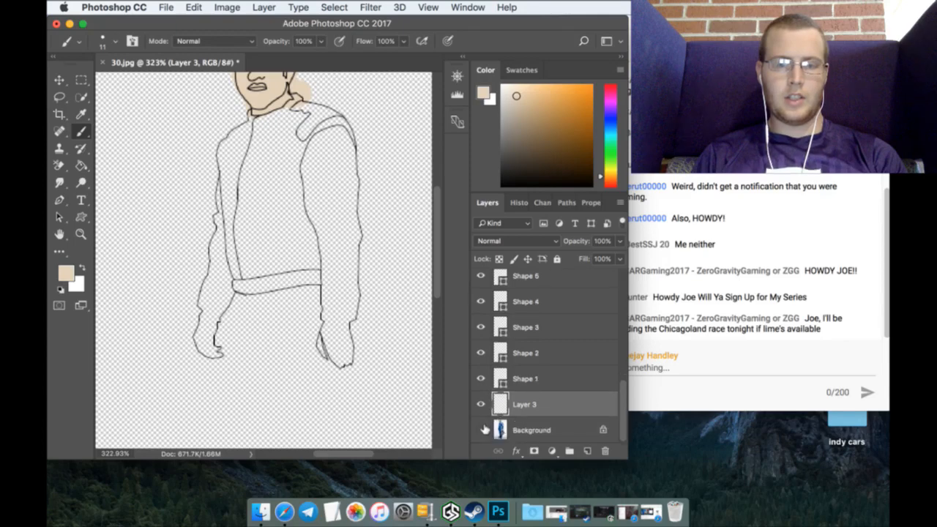
{"action": "left_click", "coordinate": [481, 429]}
{"action": "left_click", "coordinate": [552, 435]}
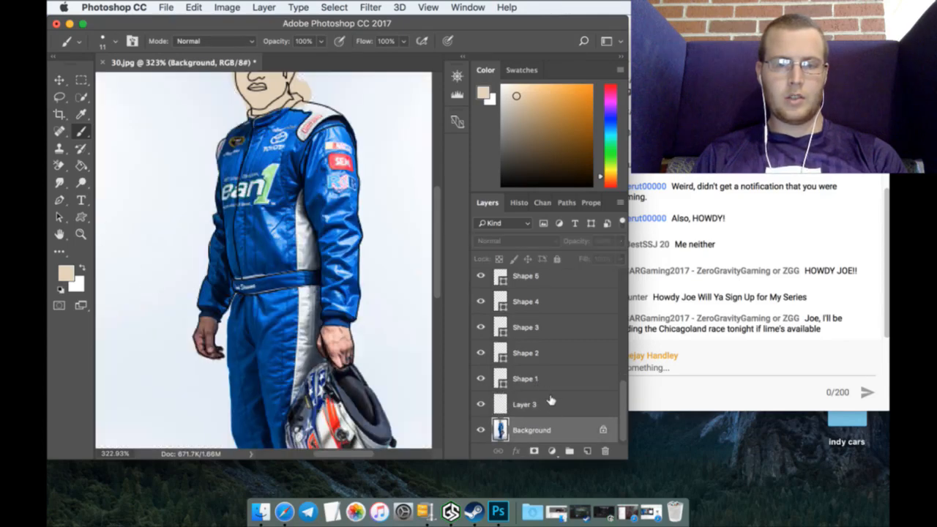
{"action": "left_click", "coordinate": [550, 400]}
{"action": "left_click", "coordinate": [587, 451]}
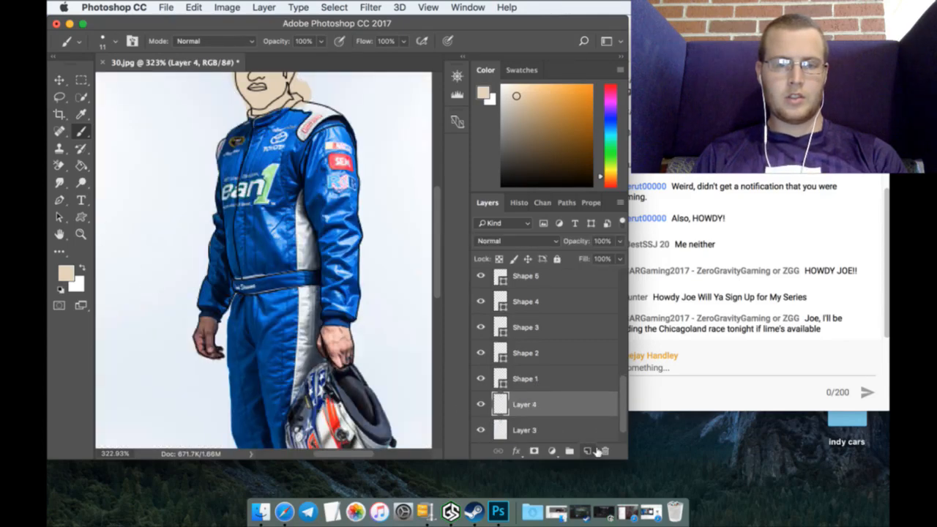
Step: Start a Pen tool line at the thumb-side edge of the wrist on the hand holding the helmet
{"action": "left_click", "coordinate": [80, 234]}
{"action": "left_click_drag", "start_coordinate": [344, 346], "coordinate": [416, 322]}
{"action": "left_click", "coordinate": [58, 199]}
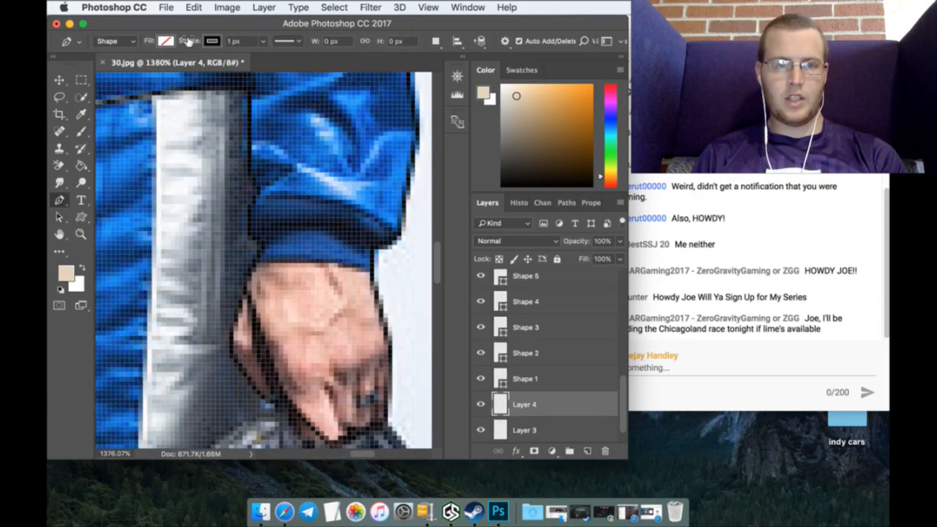
{"action": "left_click", "coordinate": [244, 284]}
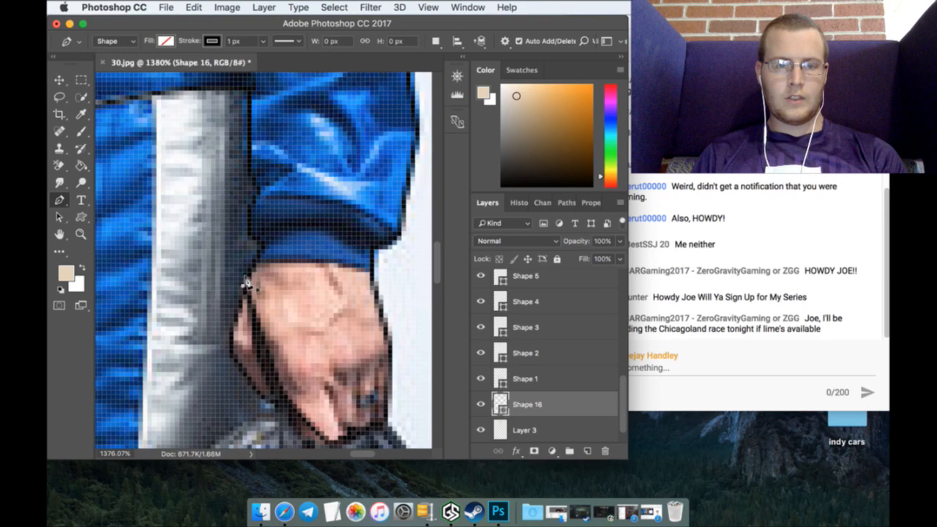
{"action": "left_click", "coordinate": [370, 268]}
{"action": "scroll", "coordinate": [435, 278], "scroll_direction": "right", "scroll_amount": 5}
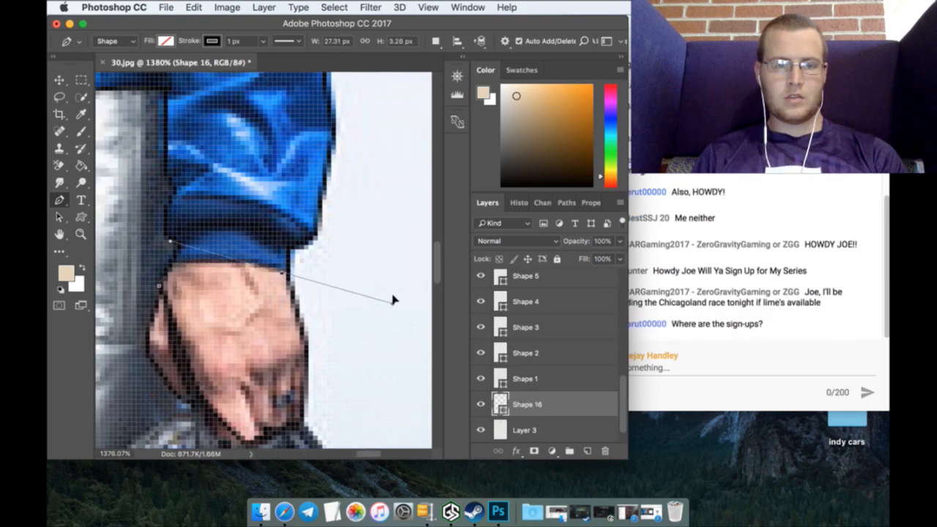
{"action": "left_click_drag", "start_coordinate": [395, 295], "coordinate": [396, 297]}
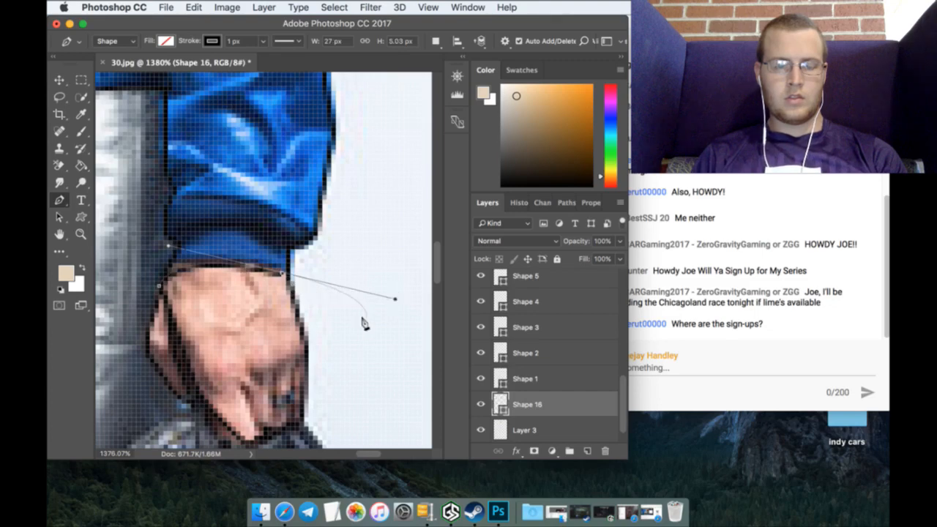
{"action": "key", "text": "Escape"}
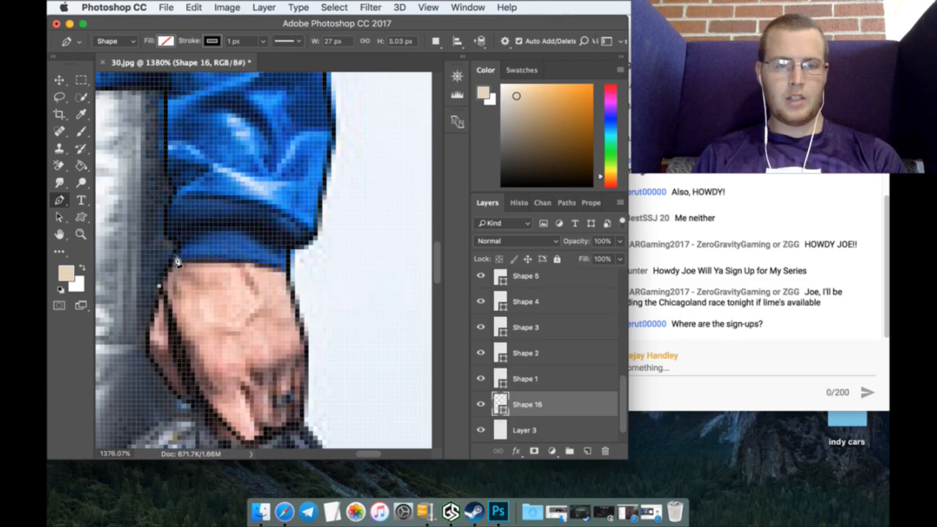
Step: Trace the cuff edge across the wrist to the outer side of the hand, about 29 by 5 px
{"action": "mouse_move", "coordinate": [174, 263]}
{"action": "left_mouse_down"}
{"action": "mouse_move", "coordinate": [177, 254]}
{"action": "mouse_move", "coordinate": [190, 260]}
{"action": "left_mouse_up"}
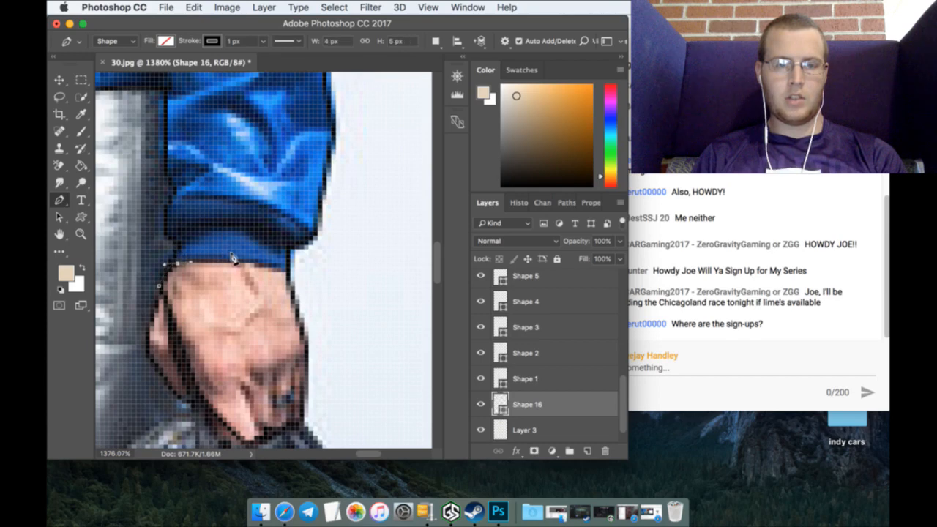
{"action": "left_click_drag", "start_coordinate": [254, 261], "coordinate": [291, 284]}
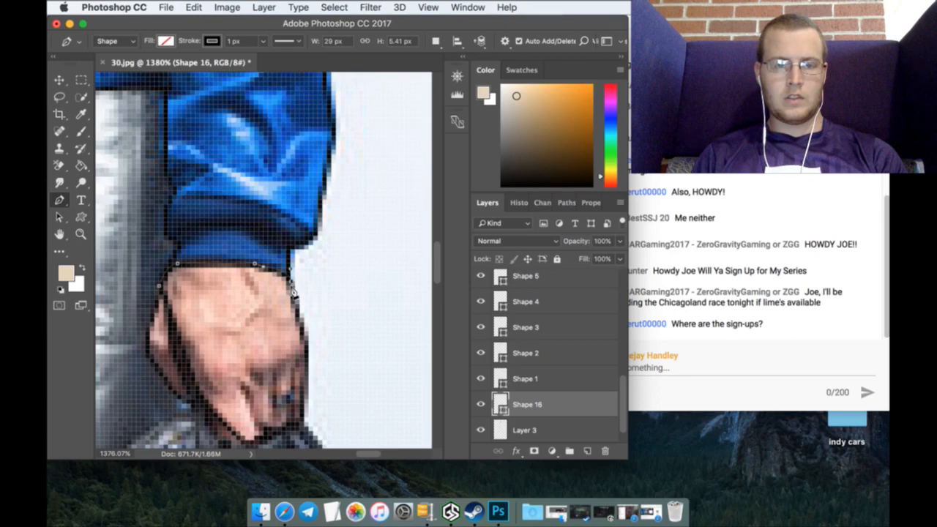
Step: On a new layer, trace the short line between the fingers down to the hand's lower edge, about 6 by 11 px
{"action": "left_click", "coordinate": [588, 450]}
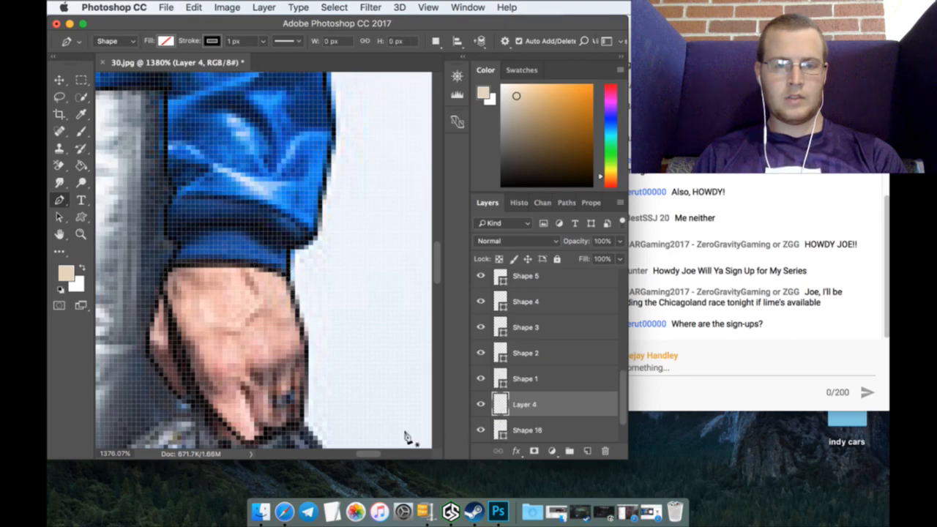
{"action": "mouse_move", "coordinate": [376, 453]}
{"action": "left_mouse_down"}
{"action": "mouse_move", "coordinate": [358, 453]}
{"action": "mouse_move", "coordinate": [373, 453]}
{"action": "left_mouse_up"}
{"action": "scroll", "coordinate": [370, 437], "scroll_direction": "down", "scroll_amount": 3}
{"action": "left_click", "coordinate": [222, 282]}
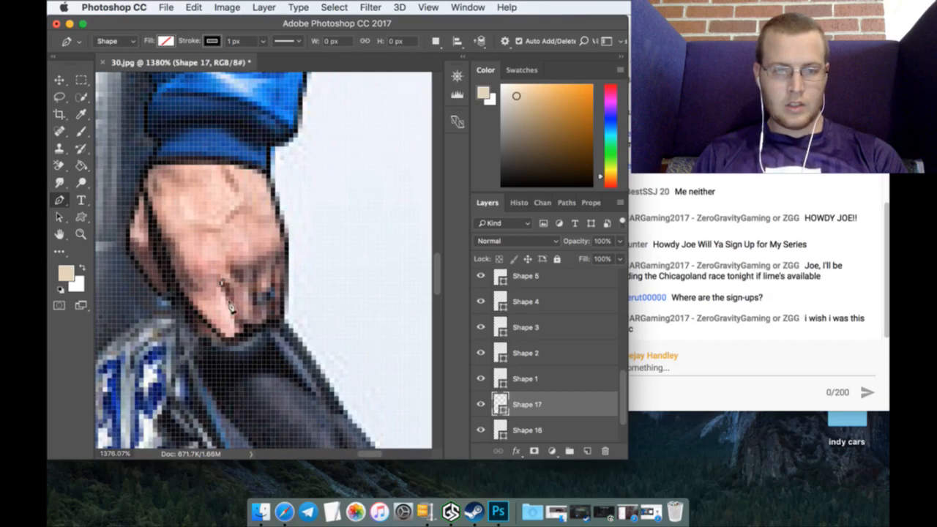
{"action": "left_click_drag", "start_coordinate": [234, 301], "coordinate": [246, 326]}
{"action": "left_click", "coordinate": [245, 326]}
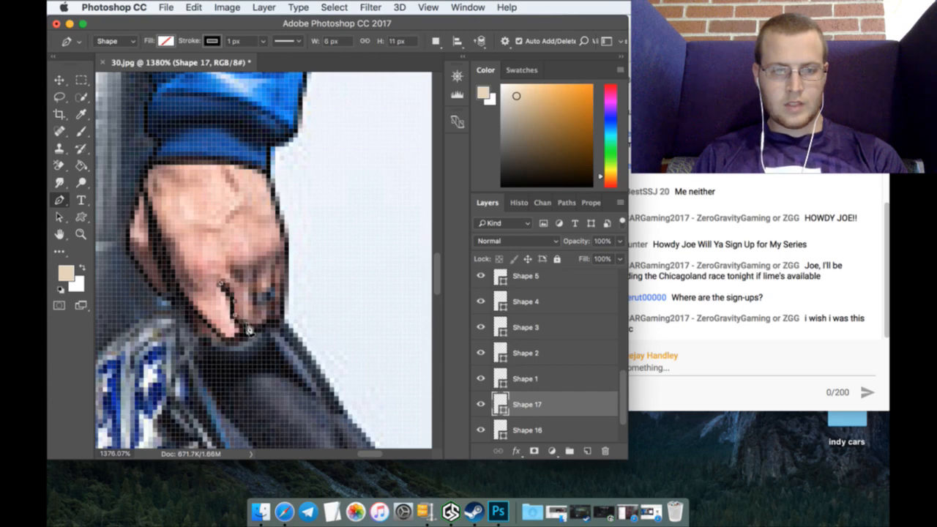
Step: On separate new layers, trace the two remaining finger lines of the helmet-holding hand, about 1 by 11 px and 2 by 13 px
{"action": "left_click", "coordinate": [586, 450]}
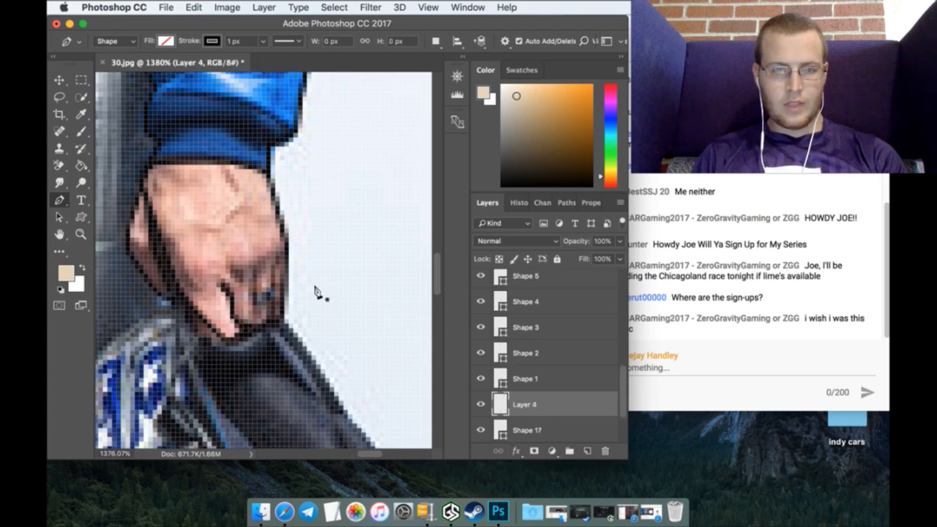
{"action": "left_click", "coordinate": [255, 275]}
{"action": "left_click", "coordinate": [252, 291]}
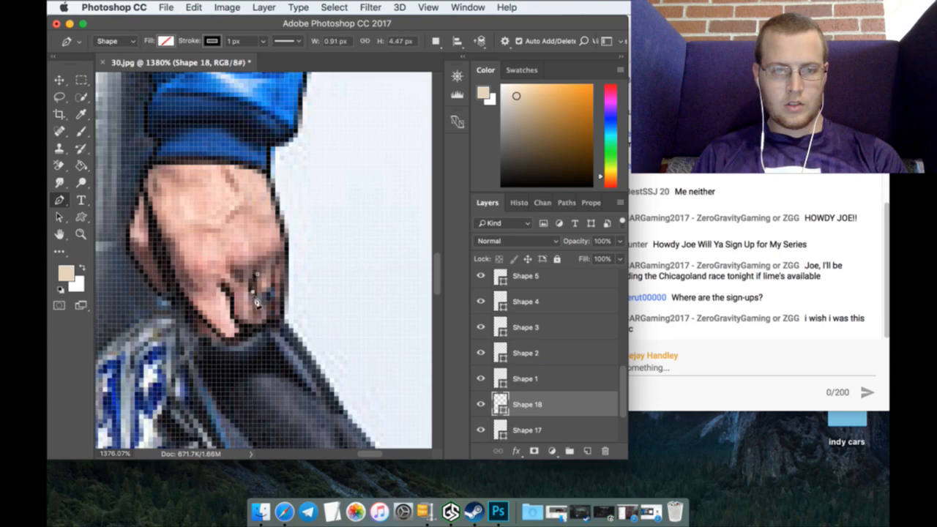
{"action": "left_click", "coordinate": [256, 324]}
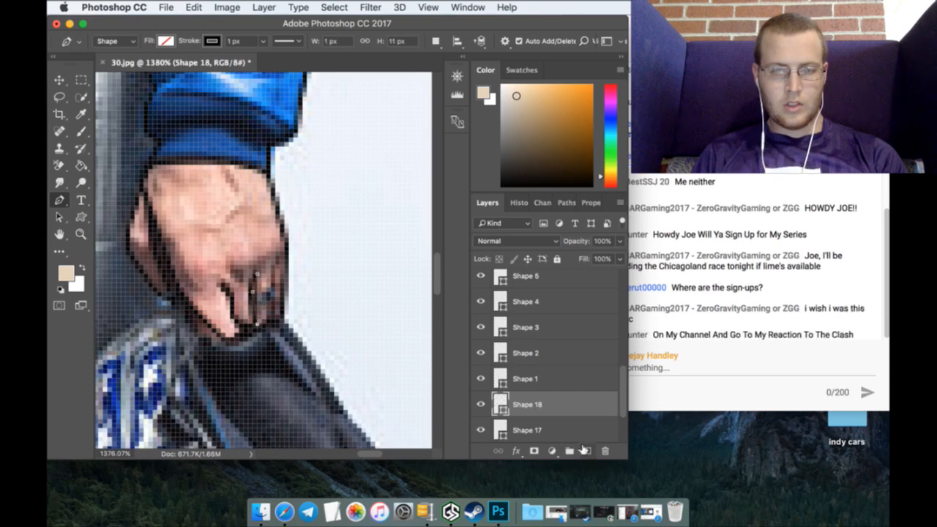
{"action": "left_click", "coordinate": [586, 450]}
{"action": "left_click", "coordinate": [279, 259]}
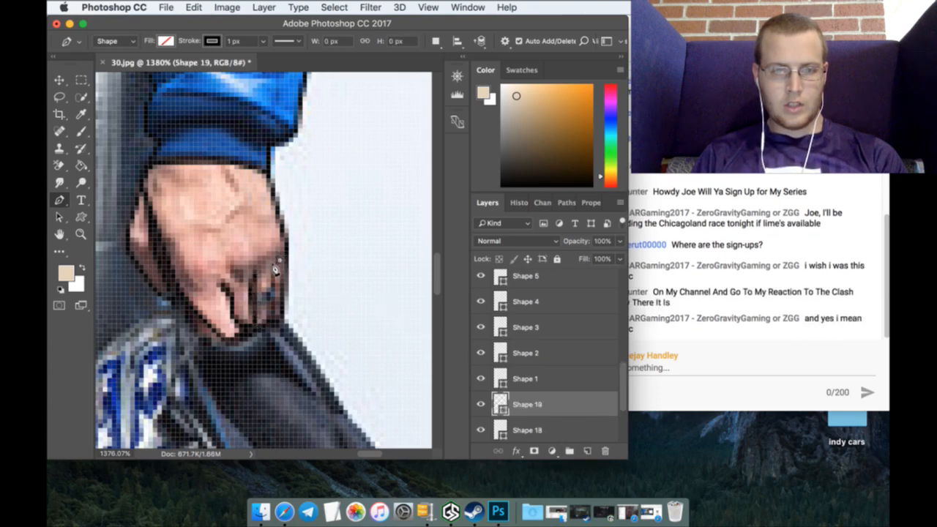
{"action": "left_click", "coordinate": [273, 319]}
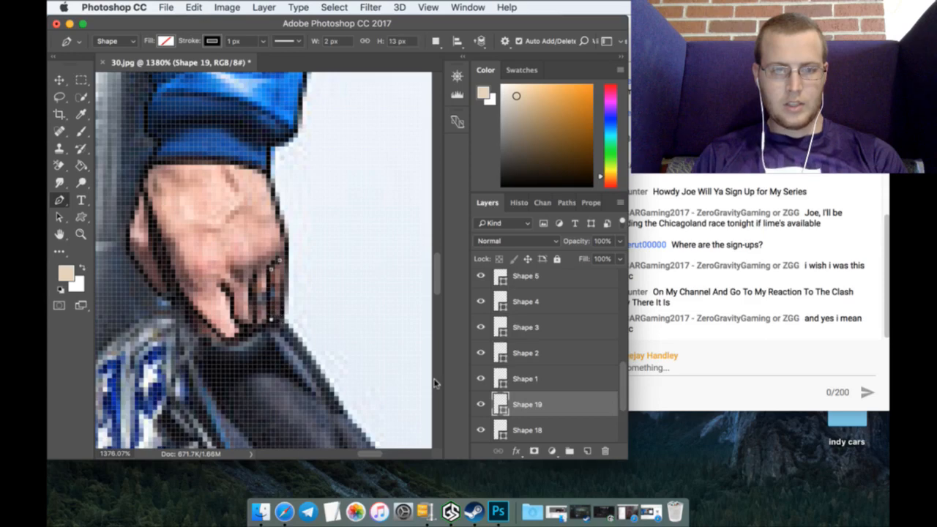
Step: On a new layer, trace the thumb outline of the other hand, around its tip and up the outer side, about 11 by 22 px
{"action": "left_click", "coordinate": [587, 449]}
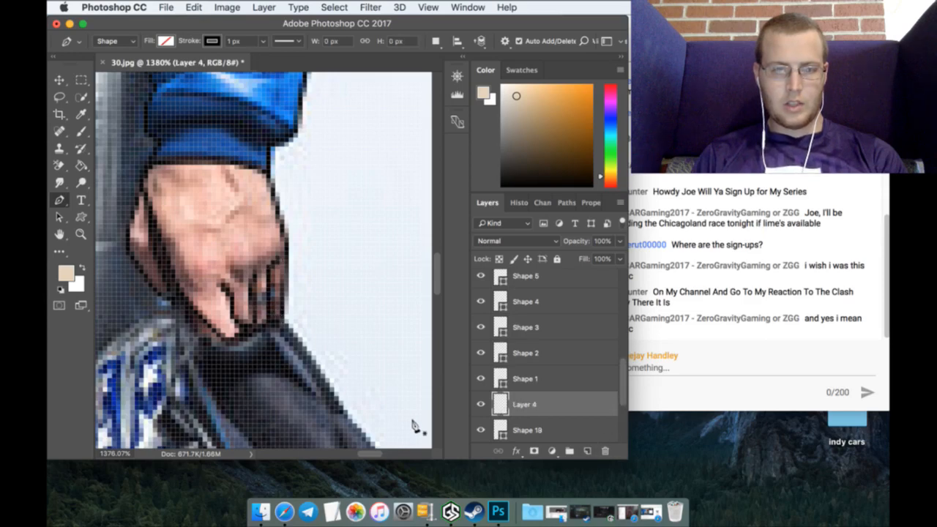
{"action": "left_click_drag", "start_coordinate": [372, 449], "coordinate": [328, 450]}
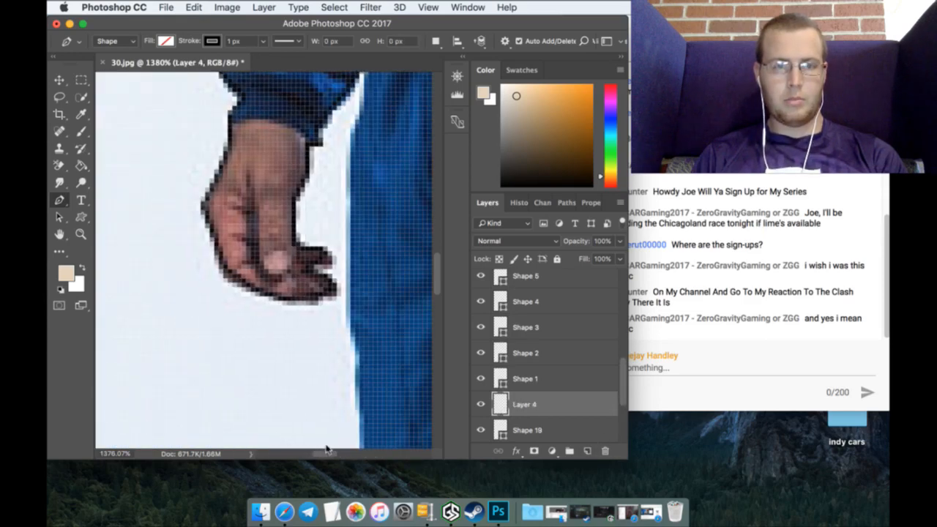
{"action": "scroll", "coordinate": [314, 335], "scroll_direction": "up", "scroll_amount": 2}
{"action": "left_click_drag", "start_coordinate": [251, 220], "coordinate": [262, 314]}
{"action": "left_click", "coordinate": [297, 300]}
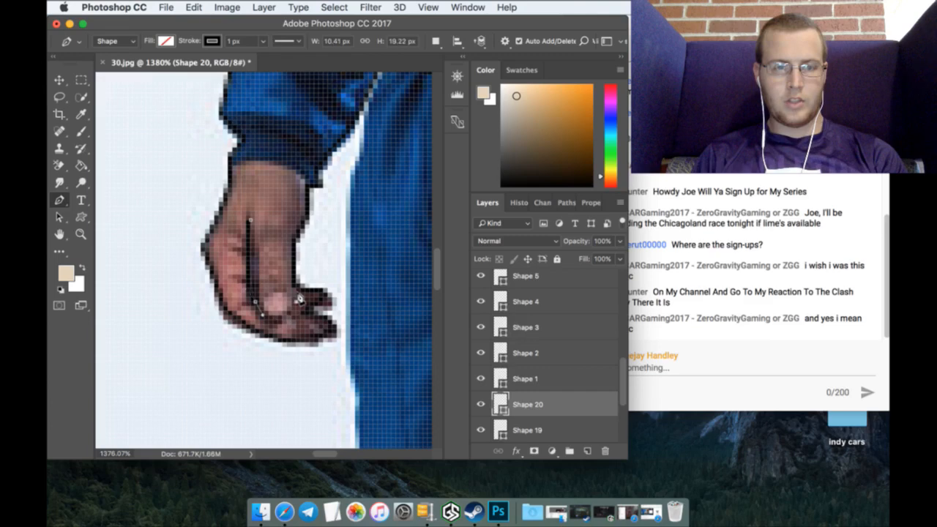
{"action": "left_click", "coordinate": [299, 263]}
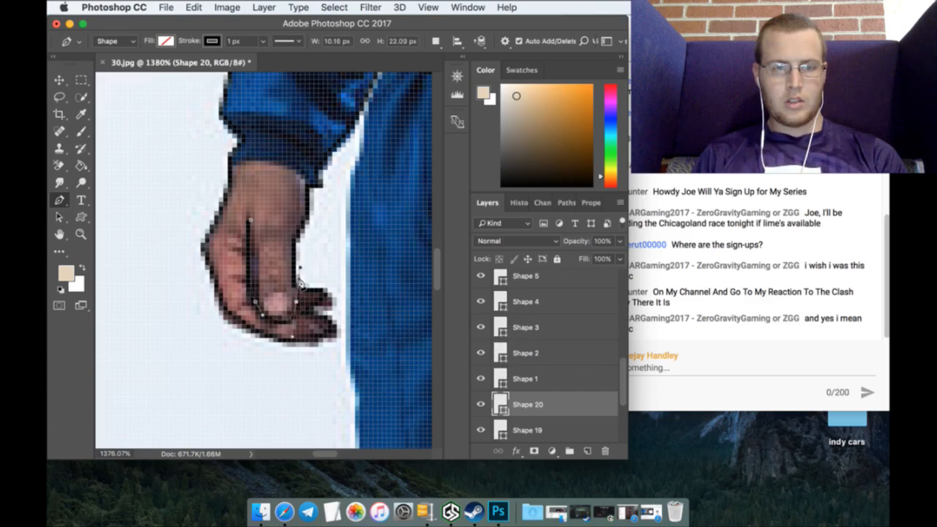
{"action": "left_click", "coordinate": [296, 279]}
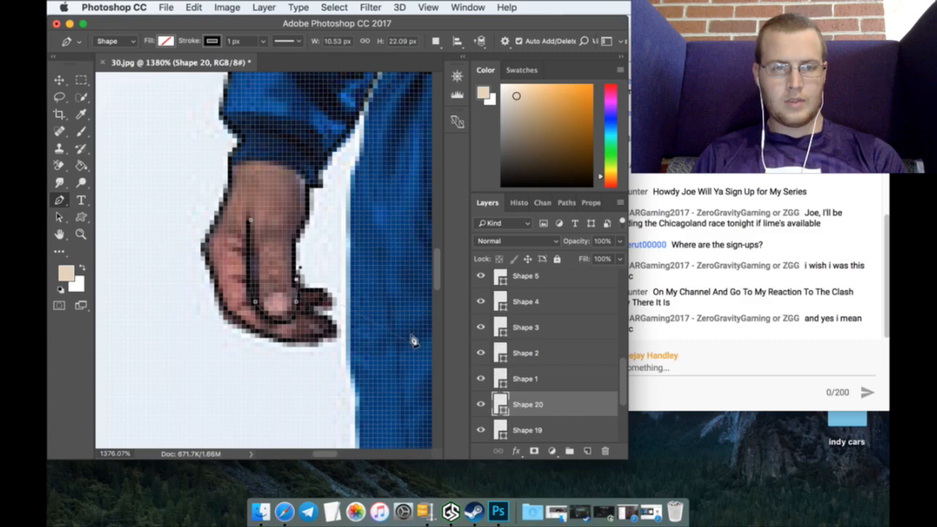
Step: Trace three short finger creases beside the thumb and one small line under its tip, each on its own new layer
{"action": "left_click", "coordinate": [588, 450]}
{"action": "left_click", "coordinate": [230, 248]}
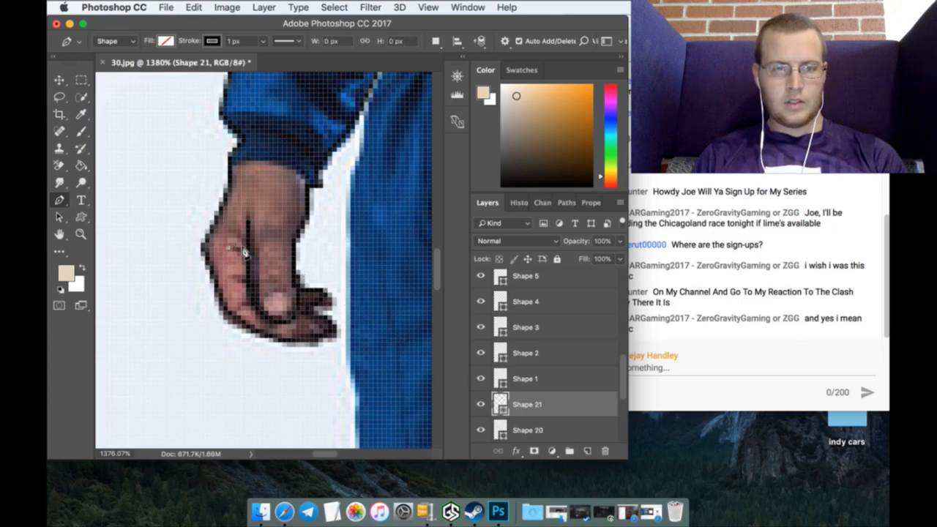
{"action": "left_click", "coordinate": [250, 256]}
{"action": "left_click", "coordinate": [588, 450]}
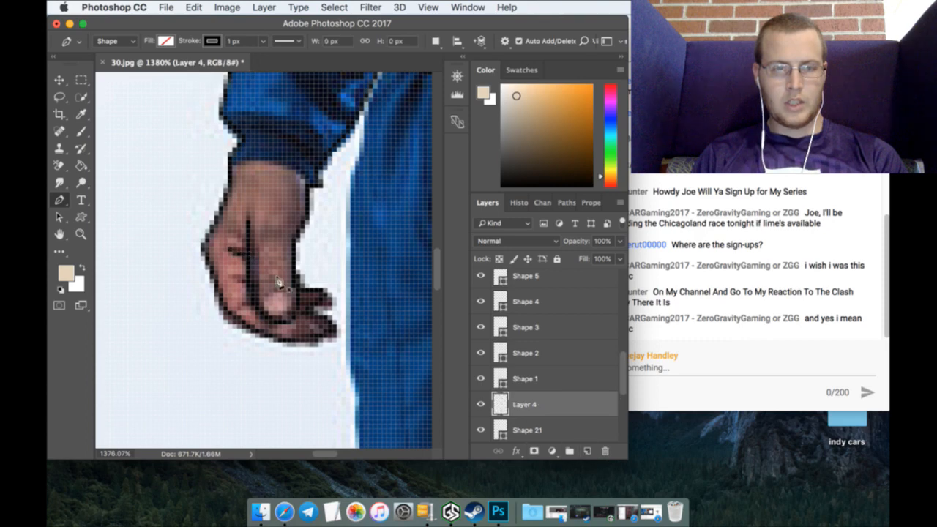
{"action": "left_click", "coordinate": [233, 278]}
{"action": "left_click", "coordinate": [245, 283]}
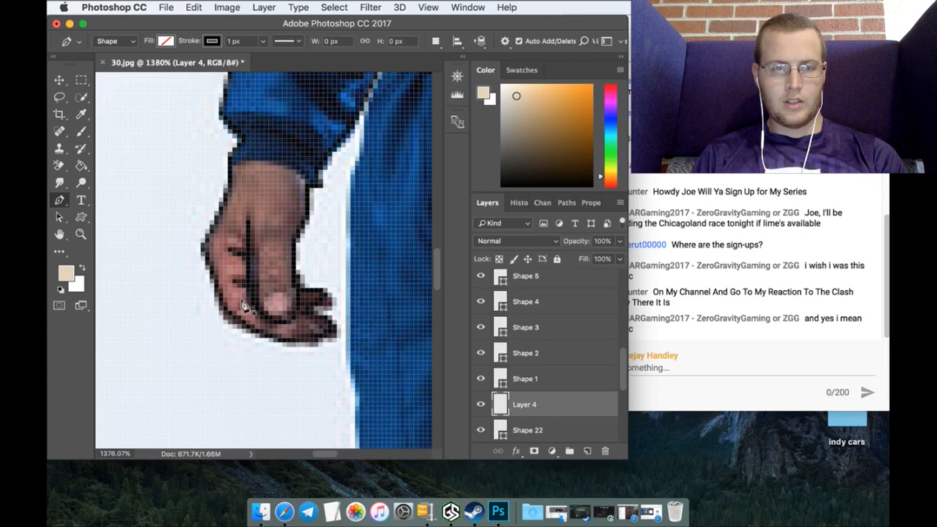
{"action": "left_click", "coordinate": [250, 301]}
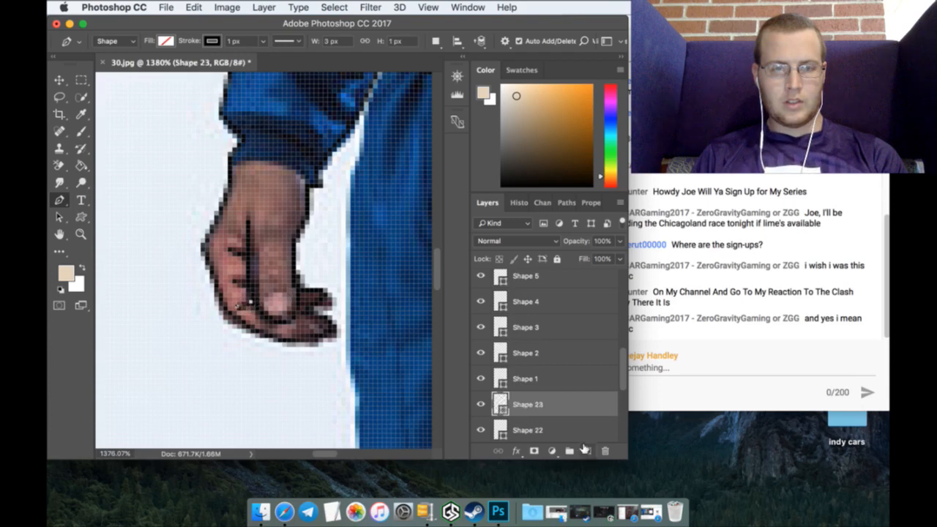
{"action": "left_click", "coordinate": [585, 450]}
{"action": "left_click_drag", "start_coordinate": [270, 325], "coordinate": [278, 317]}
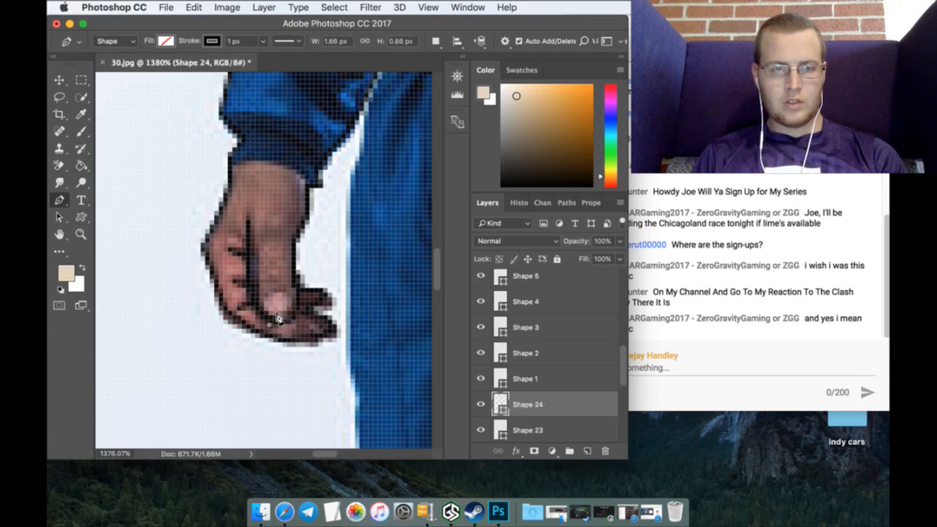
Step: On a new layer, trace the curved cuff edge across this hand's wrist, about 17 px wide, and add another empty layer above it
{"action": "left_click", "coordinate": [587, 449]}
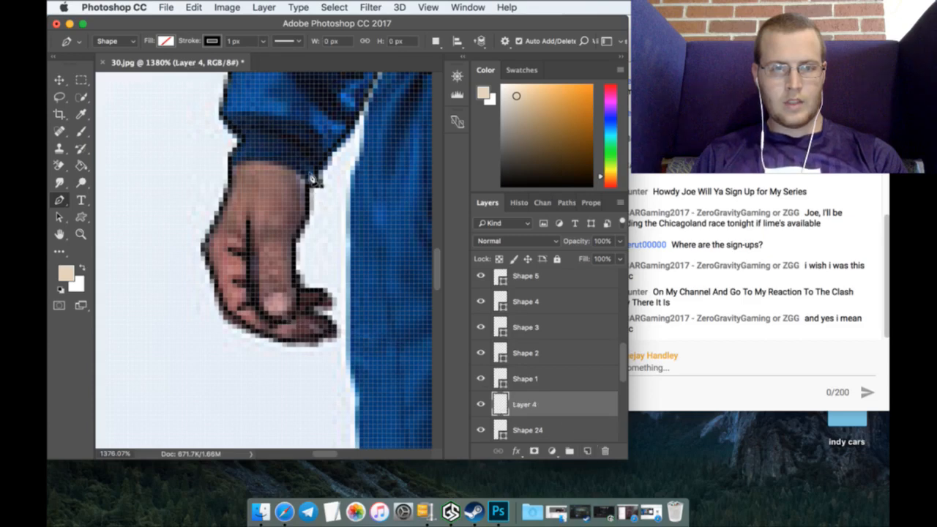
{"action": "left_click", "coordinate": [309, 179]}
{"action": "left_click_drag", "start_coordinate": [235, 165], "coordinate": [200, 185]}
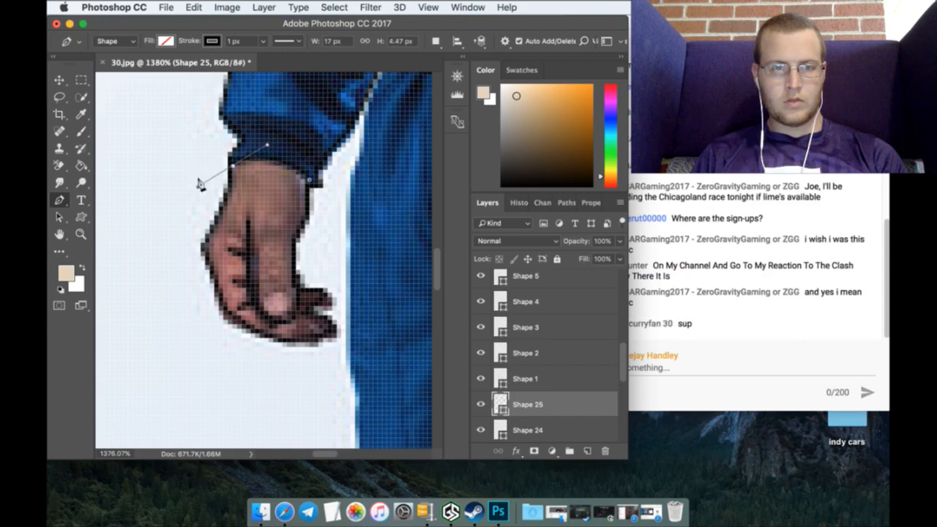
{"action": "left_click", "coordinate": [588, 451]}
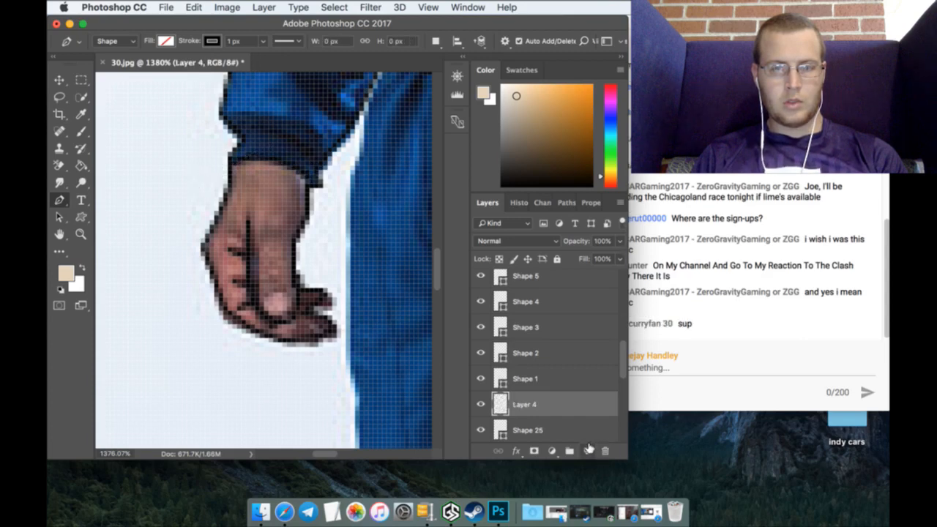
Step: Hide the Background photo so only the line art around the arm and hand shows
{"action": "scroll", "coordinate": [307, 293], "scroll_direction": "up", "scroll_amount": 5}
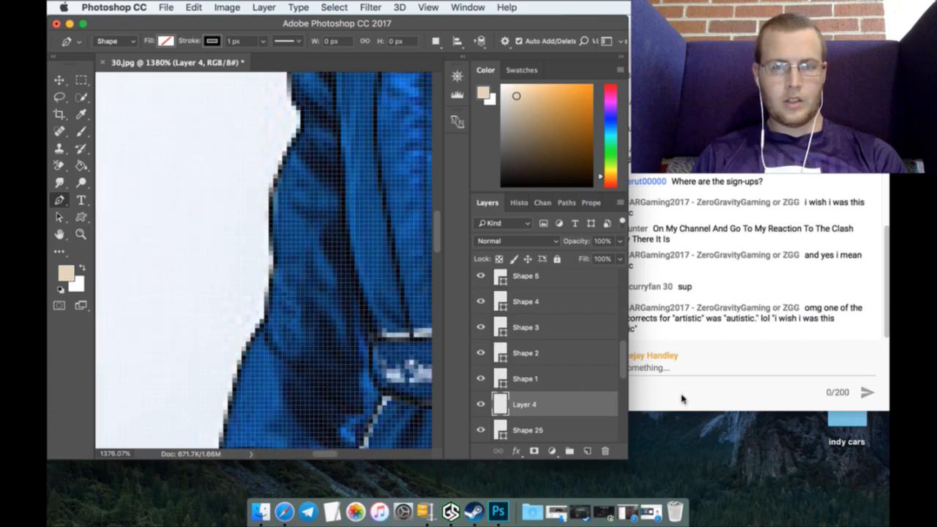
{"action": "scroll", "coordinate": [573, 376], "scroll_direction": "down", "scroll_amount": 1}
{"action": "scroll", "coordinate": [573, 376], "scroll_direction": "down", "scroll_amount": 5}
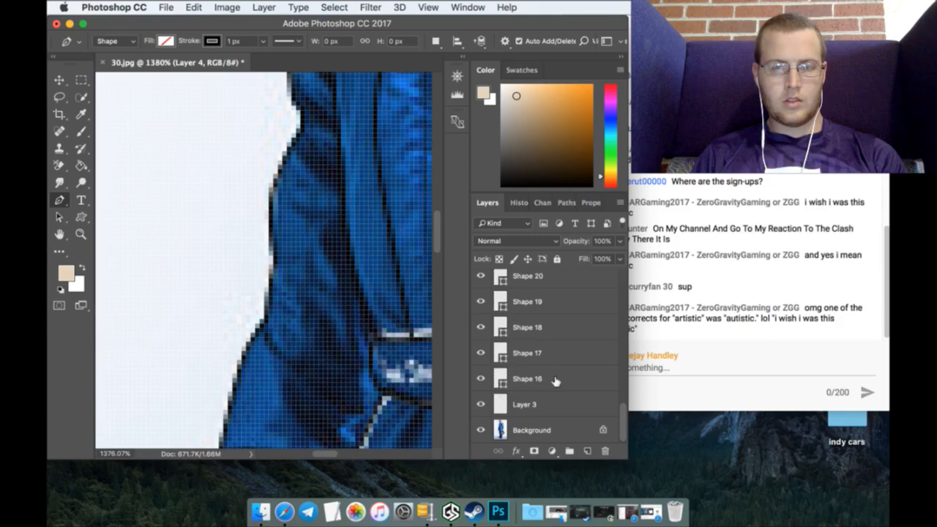
{"action": "left_click", "coordinate": [481, 429]}
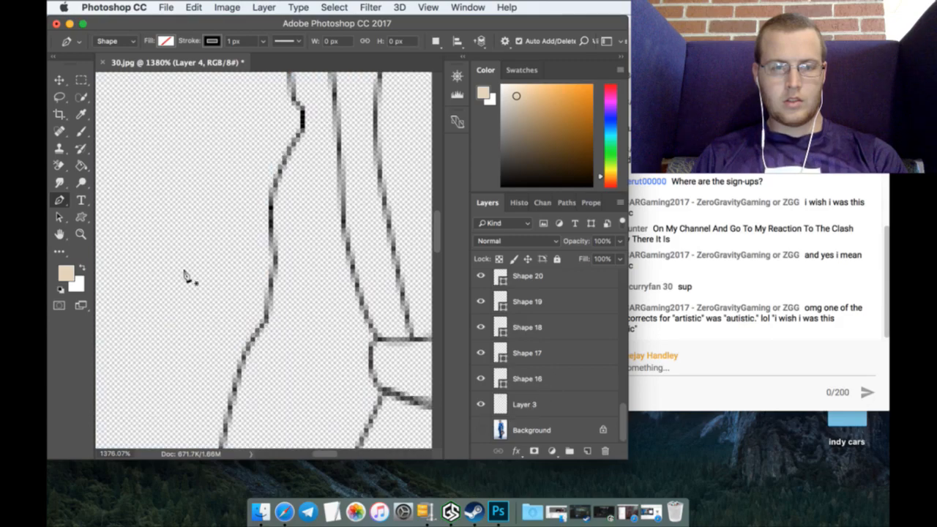
{"action": "scroll", "coordinate": [307, 324], "scroll_direction": "down", "scroll_amount": 5}
{"action": "scroll", "coordinate": [321, 323], "scroll_direction": "down", "scroll_amount": 3}
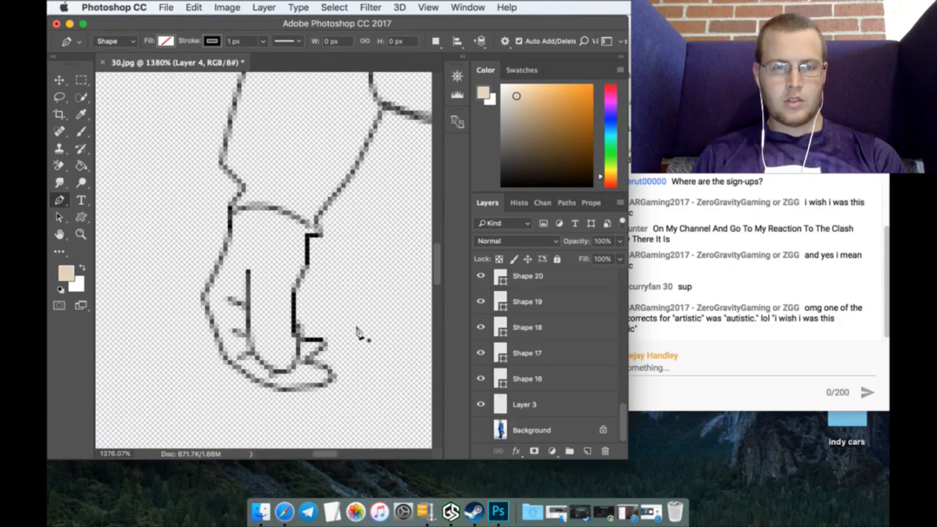
Step: Brush the beige skin colour beneath the outlines of both hands on Layer 3
{"action": "left_click", "coordinate": [537, 403]}
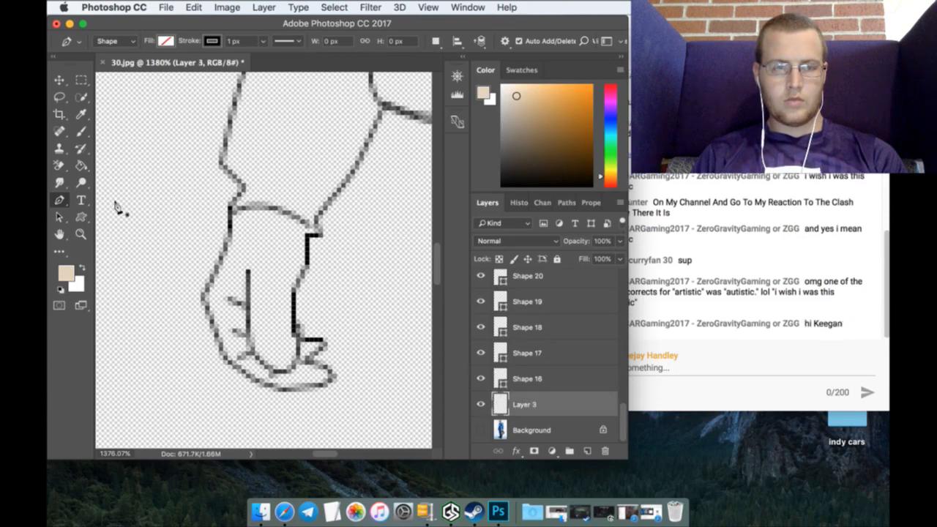
{"action": "left_click", "coordinate": [80, 131]}
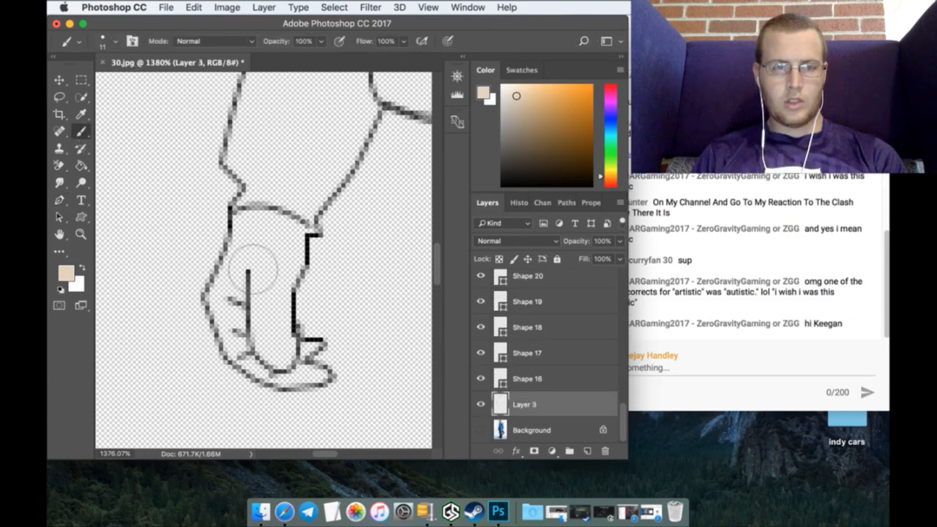
{"action": "left_click_drag", "start_coordinate": [245, 233], "coordinate": [206, 311]}
{"action": "mouse_move", "coordinate": [216, 350]}
{"action": "left_mouse_down"}
{"action": "mouse_move", "coordinate": [314, 412]}
{"action": "mouse_move", "coordinate": [303, 335]}
{"action": "mouse_move", "coordinate": [249, 314]}
{"action": "mouse_move", "coordinate": [315, 291]}
{"action": "mouse_move", "coordinate": [252, 213]}
{"action": "mouse_move", "coordinate": [315, 307]}
{"action": "left_mouse_up"}
{"action": "left_click_drag", "start_coordinate": [325, 454], "coordinate": [370, 458]}
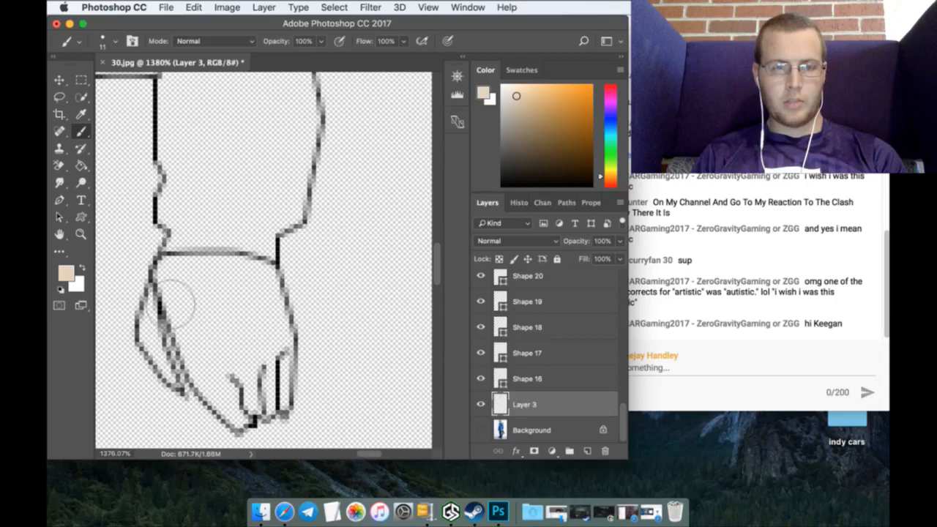
{"action": "mouse_move", "coordinate": [172, 275]}
{"action": "left_mouse_down"}
{"action": "mouse_move", "coordinate": [142, 366]}
{"action": "mouse_move", "coordinate": [201, 428]}
{"action": "mouse_move", "coordinate": [293, 407]}
{"action": "mouse_move", "coordinate": [272, 314]}
{"action": "mouse_move", "coordinate": [203, 288]}
{"action": "mouse_move", "coordinate": [219, 324]}
{"action": "mouse_move", "coordinate": [223, 380]}
{"action": "mouse_move", "coordinate": [209, 341]}
{"action": "mouse_move", "coordinate": [250, 336]}
{"action": "left_mouse_up"}
Step: Choose a dark brown foreground colour and add a new layer directly above Layer 3
{"action": "scroll", "coordinate": [220, 329], "scroll_direction": "up", "scroll_amount": 3}
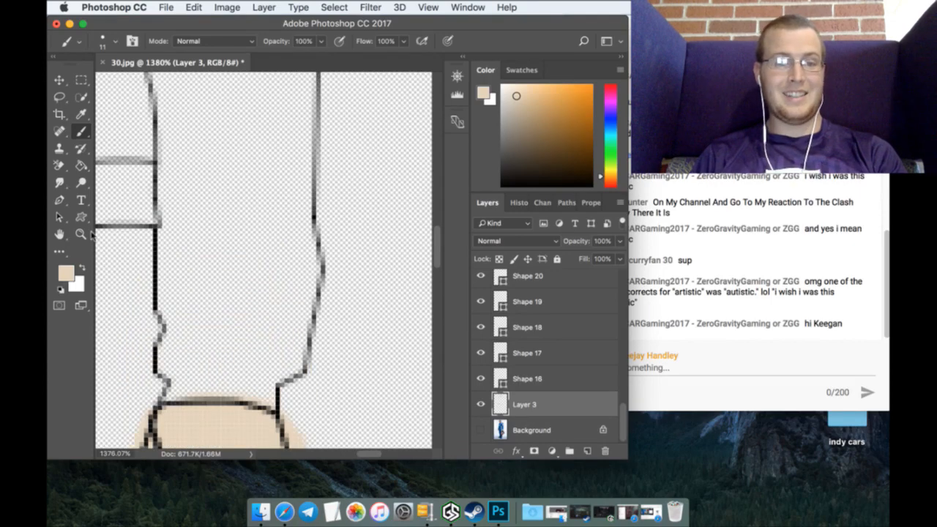
{"action": "key", "text": "z"}
{"action": "left_click", "coordinate": [404, 41]}
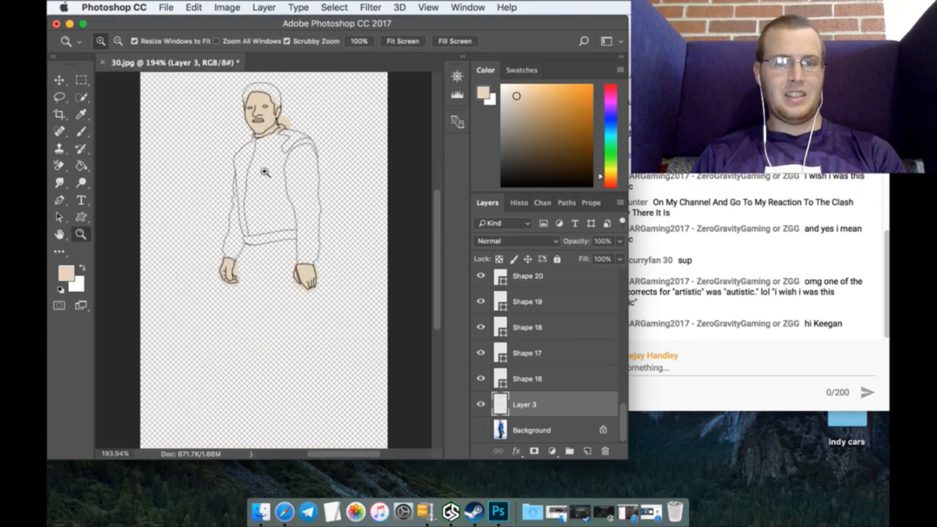
{"action": "left_click_drag", "start_coordinate": [267, 170], "coordinate": [315, 150]}
{"action": "scroll", "coordinate": [304, 244], "scroll_direction": "up", "scroll_amount": 3}
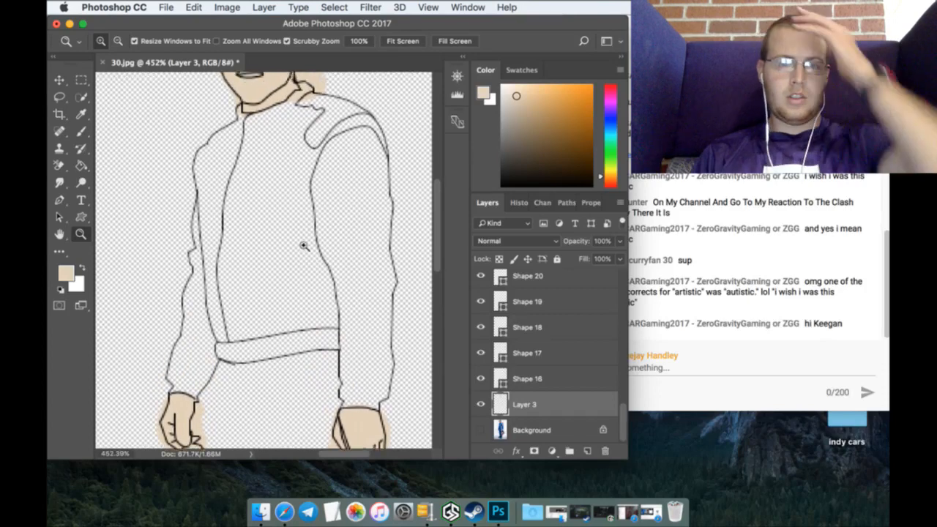
{"action": "left_click_drag", "start_coordinate": [523, 136], "coordinate": [534, 151]}
{"action": "scroll", "coordinate": [526, 301], "scroll_direction": "up", "scroll_amount": 3}
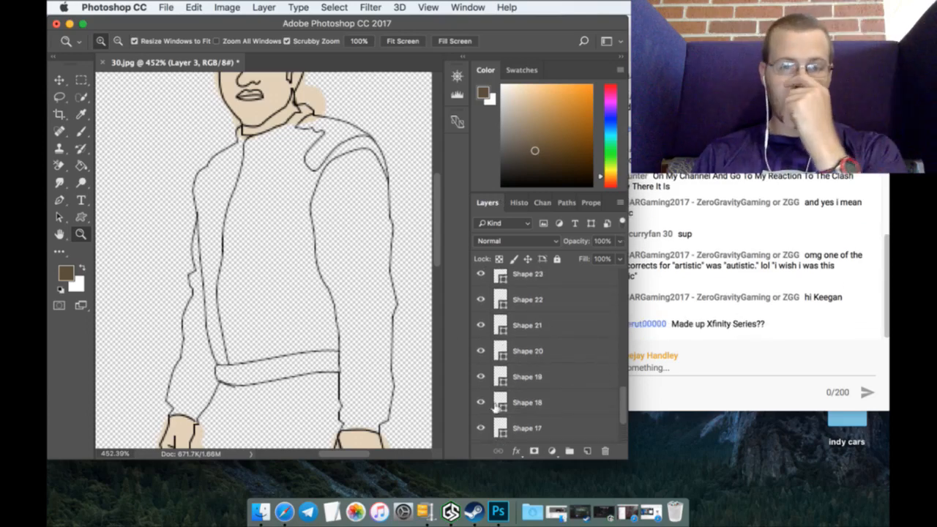
{"action": "scroll", "coordinate": [524, 408], "scroll_direction": "down", "scroll_amount": 3}
{"action": "left_click", "coordinate": [587, 451]}
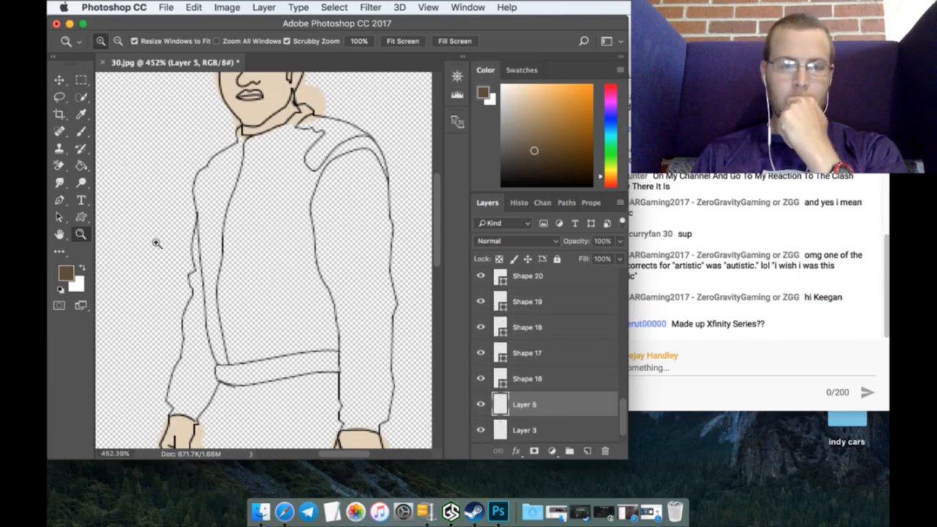
Step: Merge all outline layers from Shape 16 up to Layer 1 into a single layer
{"action": "scroll", "coordinate": [253, 120], "scroll_direction": "up", "scroll_amount": 5}
{"action": "left_click_drag", "start_coordinate": [243, 228], "coordinate": [308, 221]}
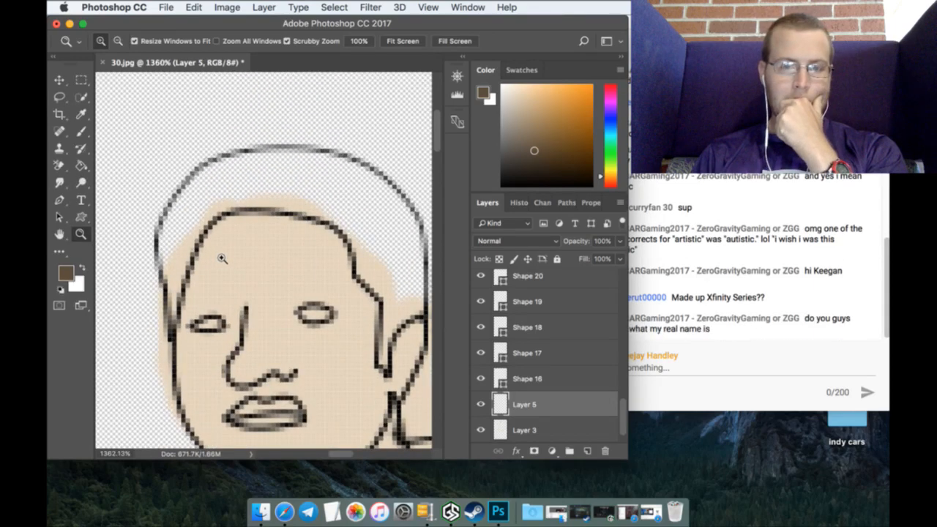
{"action": "left_click", "coordinate": [533, 376]}
{"action": "scroll", "coordinate": [549, 344], "scroll_direction": "down", "scroll_amount": 5}
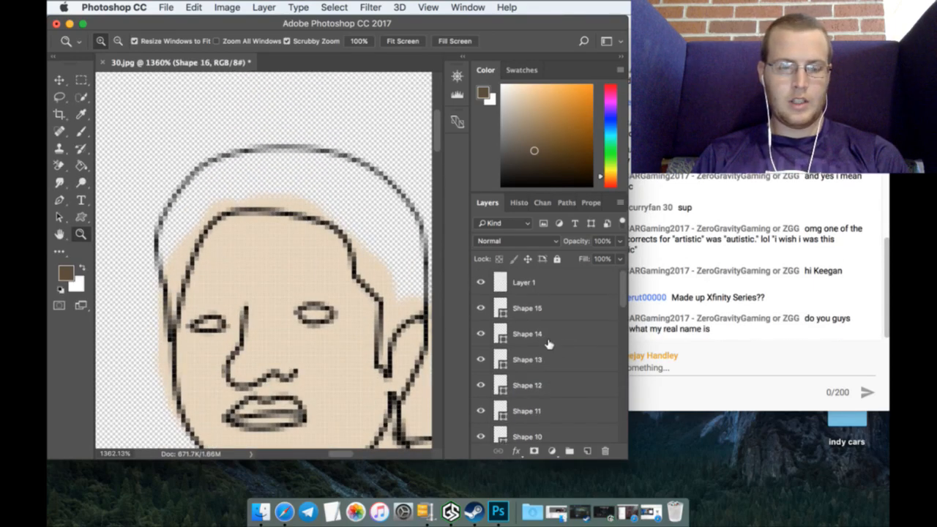
{"action": "left_click", "coordinate": [553, 277], "text": "shift"}
{"action": "right_click", "coordinate": [553, 277]}
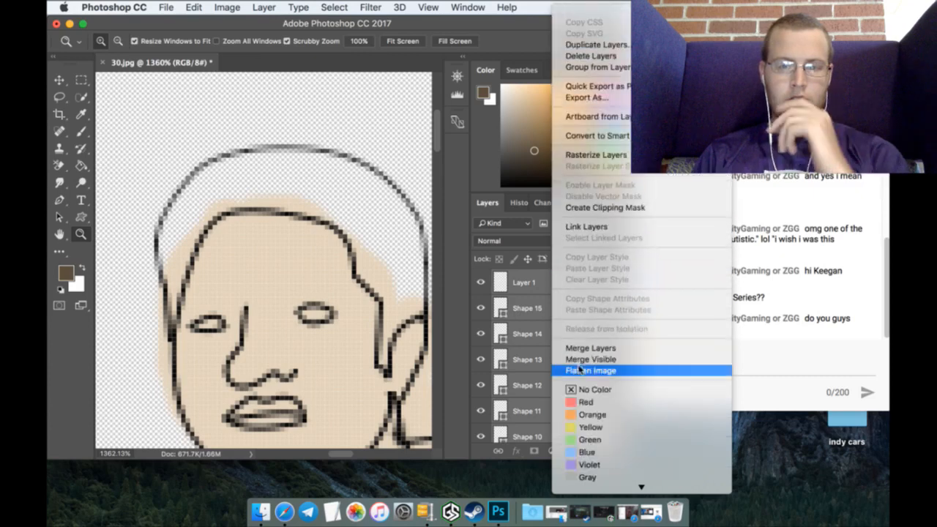
{"action": "left_click", "coordinate": [590, 314]}
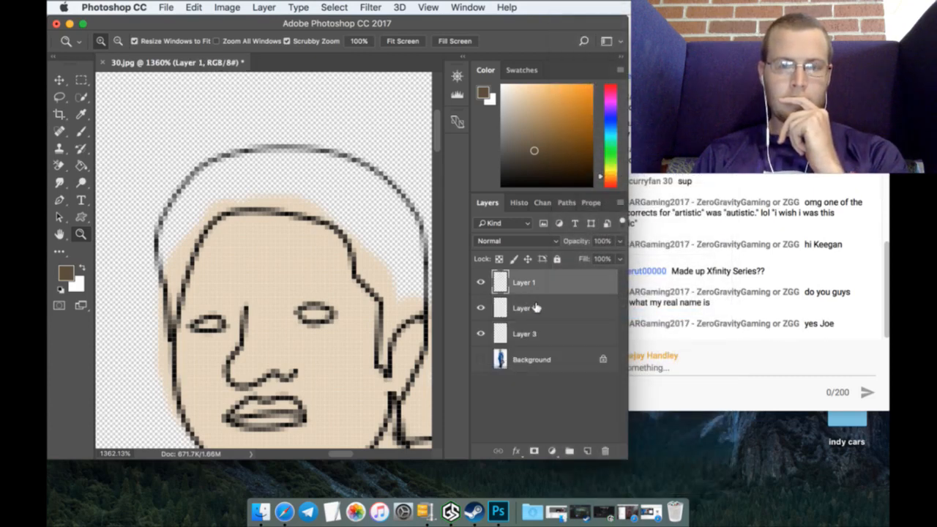
Step: Fill the hair area of the head with the dark brown foreground colour on Layer 1 using the Paint Bucket
{"action": "left_click", "coordinate": [82, 167]}
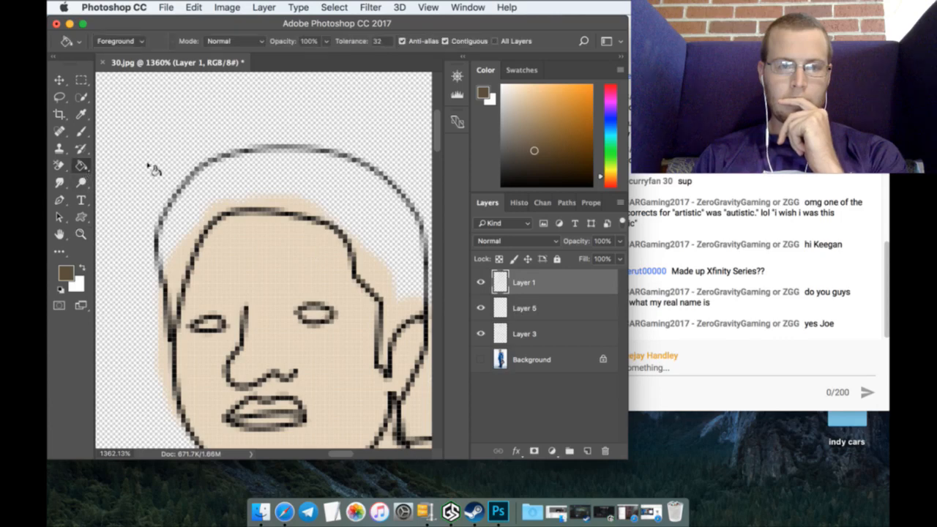
{"action": "left_click", "coordinate": [259, 179]}
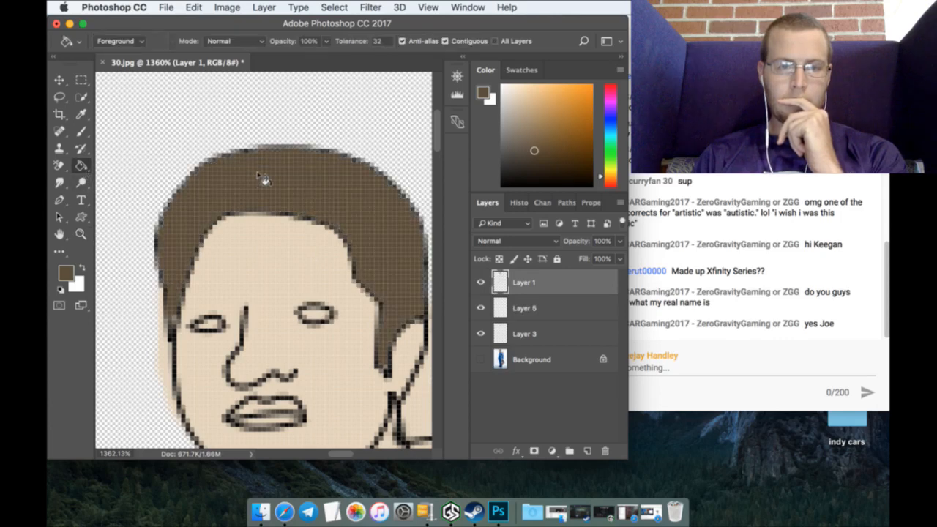
Step: Duplicate Layer 1 and merge the copy with the original to make the outlines denser
{"action": "right_click", "coordinate": [540, 285]}
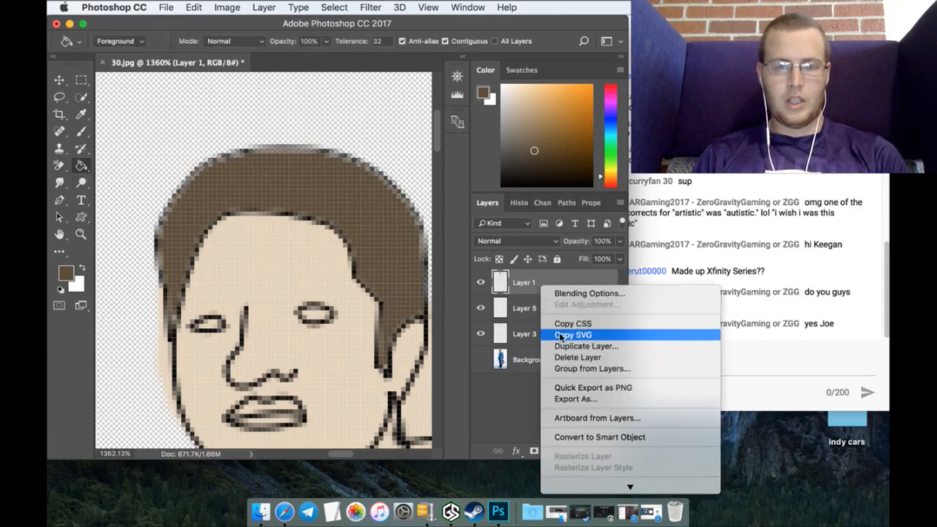
{"action": "left_click", "coordinate": [567, 345]}
{"action": "left_click", "coordinate": [593, 196]}
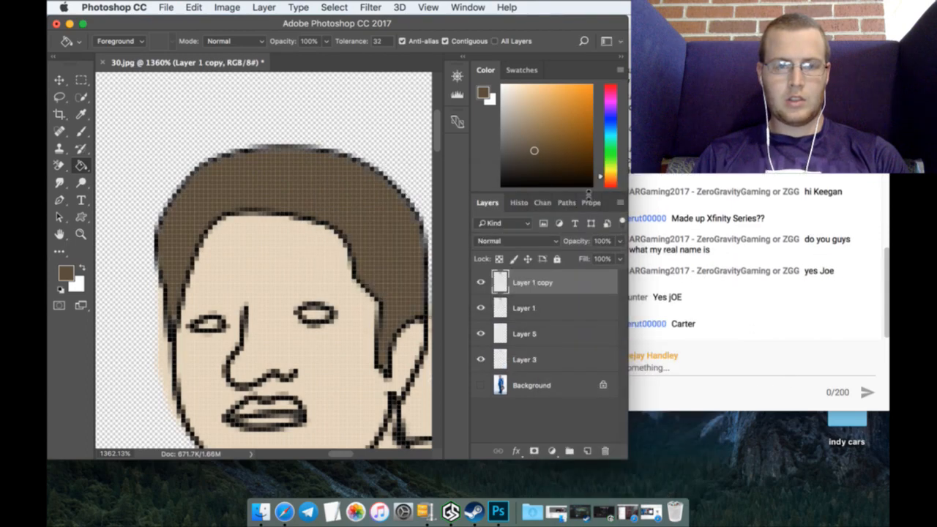
{"action": "left_click", "coordinate": [557, 308], "text": "shift"}
{"action": "right_click", "coordinate": [556, 308]}
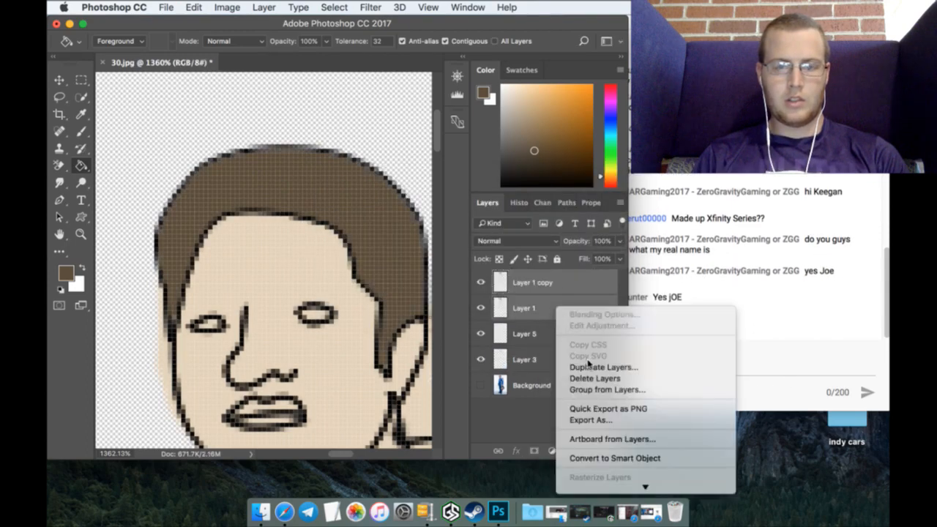
{"action": "scroll", "coordinate": [589, 362], "scroll_direction": "down", "scroll_amount": 5}
{"action": "left_click", "coordinate": [590, 313]}
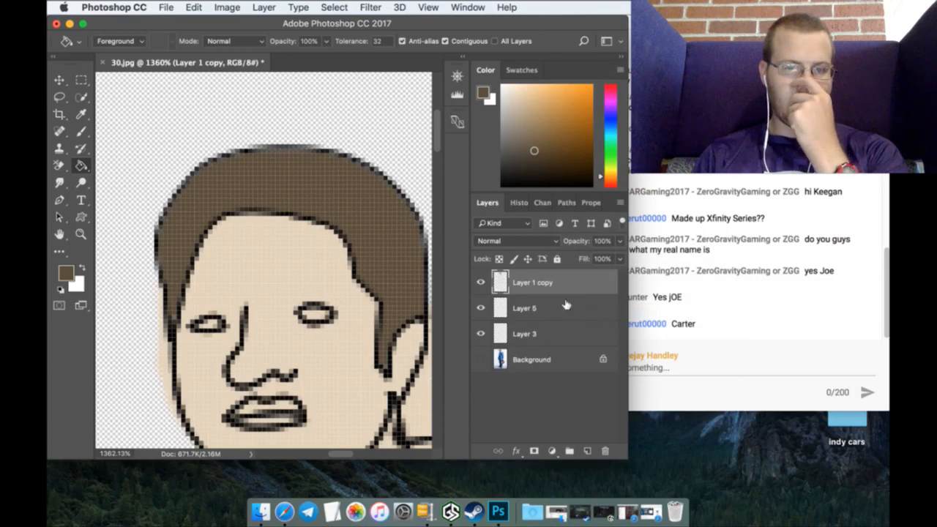
Step: Add a new layer directly above Layer 5 and brush dark brown beneath the hair outline on it
{"action": "left_click", "coordinate": [565, 309]}
{"action": "left_click", "coordinate": [587, 451]}
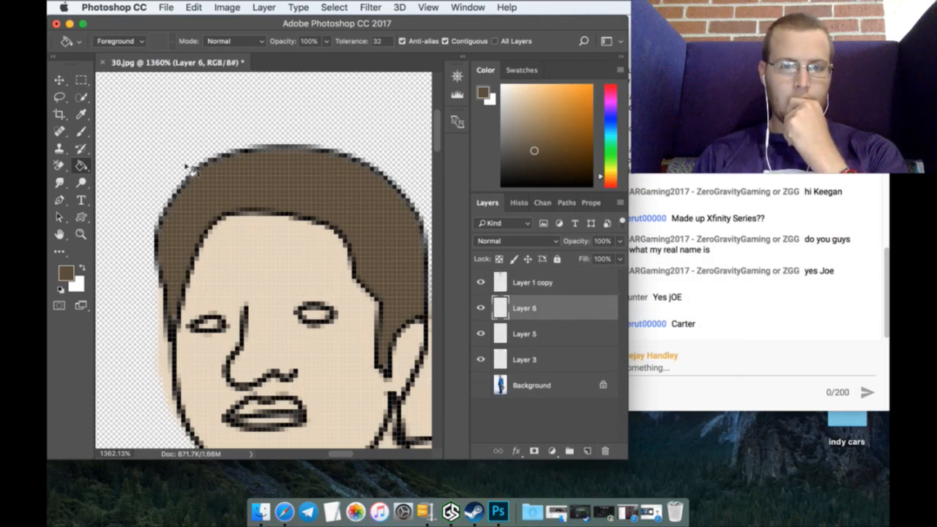
{"action": "key", "text": "b"}
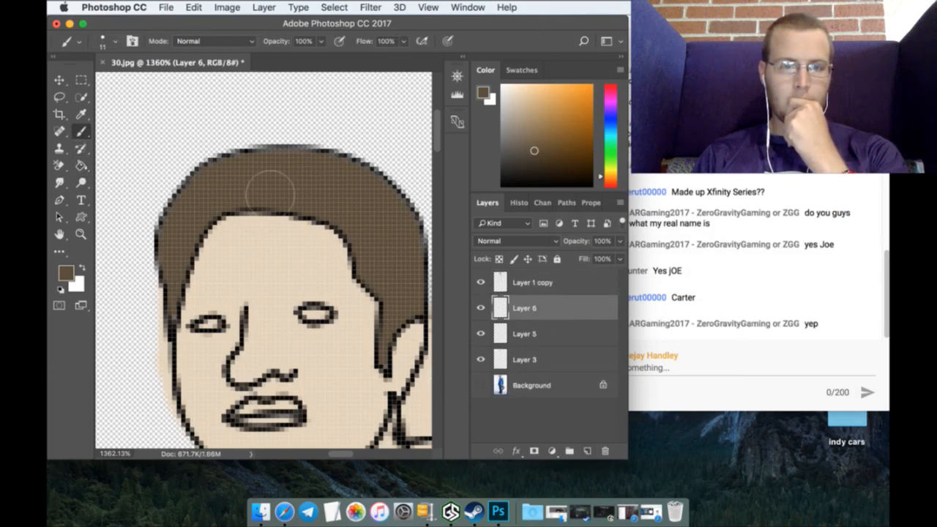
{"action": "mouse_move", "coordinate": [189, 235]}
{"action": "left_mouse_down"}
{"action": "mouse_move", "coordinate": [175, 258]}
{"action": "mouse_move", "coordinate": [189, 289]}
{"action": "mouse_move", "coordinate": [183, 321]}
{"action": "mouse_move", "coordinate": [194, 330]}
{"action": "mouse_move", "coordinate": [212, 245]}
{"action": "mouse_move", "coordinate": [282, 227]}
{"action": "mouse_move", "coordinate": [343, 264]}
{"action": "mouse_move", "coordinate": [379, 324]}
{"action": "mouse_move", "coordinate": [374, 377]}
{"action": "mouse_move", "coordinate": [382, 387]}
{"action": "mouse_move", "coordinate": [398, 343]}
{"action": "mouse_move", "coordinate": [390, 264]}
{"action": "left_mouse_up"}
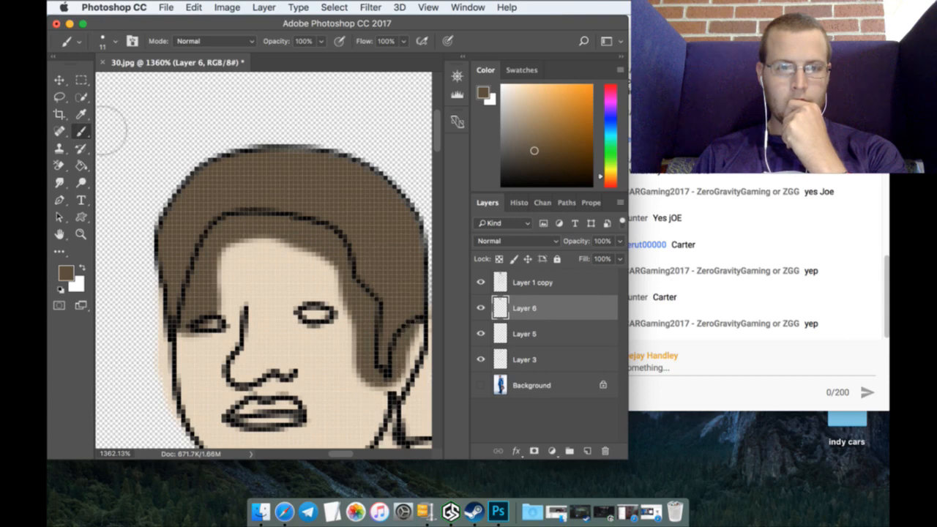
Step: Remove the brown paint that spills over the forehead, cheek and ear on Layer 6 with the Background Eraser
{"action": "left_click", "coordinate": [59, 199]}
{"action": "left_click", "coordinate": [59, 167]}
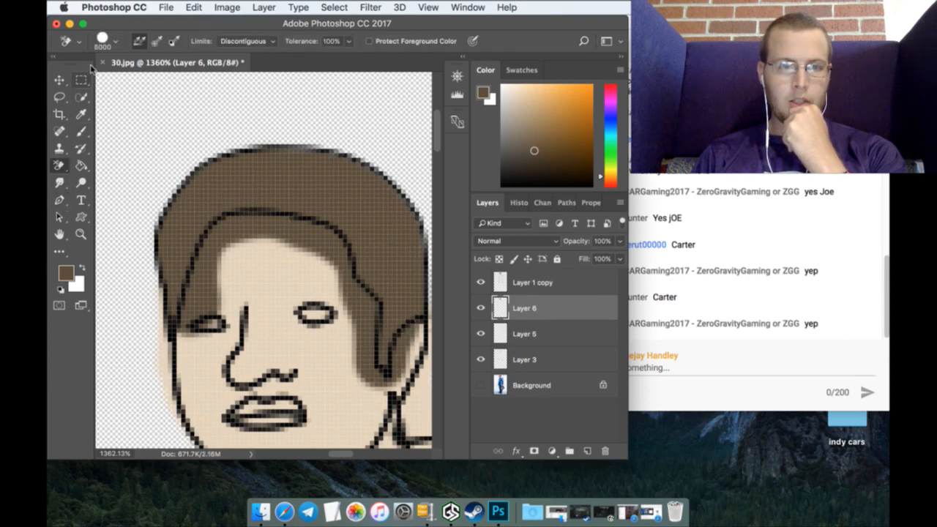
{"action": "left_click", "coordinate": [104, 40]}
{"action": "left_click_drag", "start_coordinate": [76, 79], "coordinate": [73, 78]}
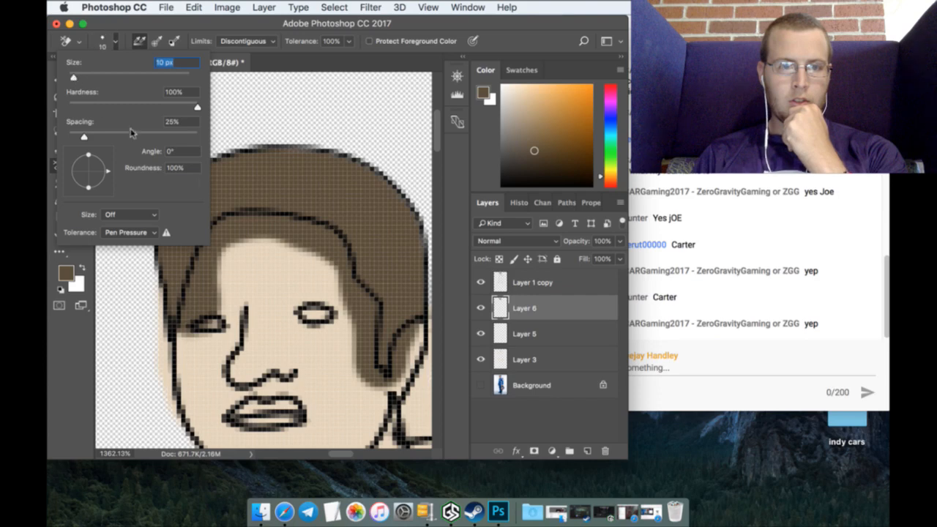
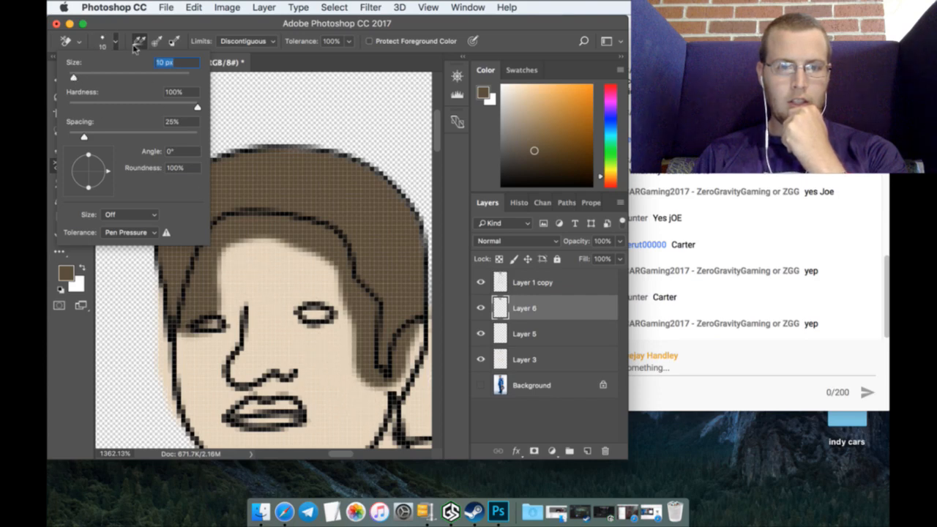
{"action": "left_click", "coordinate": [327, 269]}
{"action": "mouse_move", "coordinate": [250, 240]}
{"action": "left_mouse_down"}
{"action": "mouse_move", "coordinate": [211, 265]}
{"action": "mouse_move", "coordinate": [189, 353]}
{"action": "left_mouse_up"}
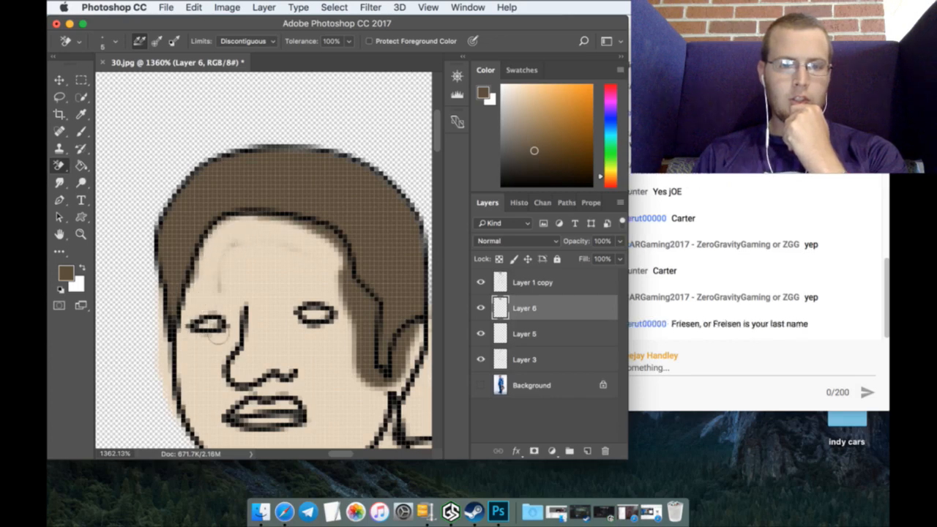
{"action": "mouse_move", "coordinate": [275, 242]}
{"action": "left_mouse_down"}
{"action": "mouse_move", "coordinate": [307, 249]}
{"action": "mouse_move", "coordinate": [333, 280]}
{"action": "mouse_move", "coordinate": [325, 254]}
{"action": "mouse_move", "coordinate": [294, 244]}
{"action": "mouse_move", "coordinate": [243, 249]}
{"action": "mouse_move", "coordinate": [315, 260]}
{"action": "left_mouse_up"}
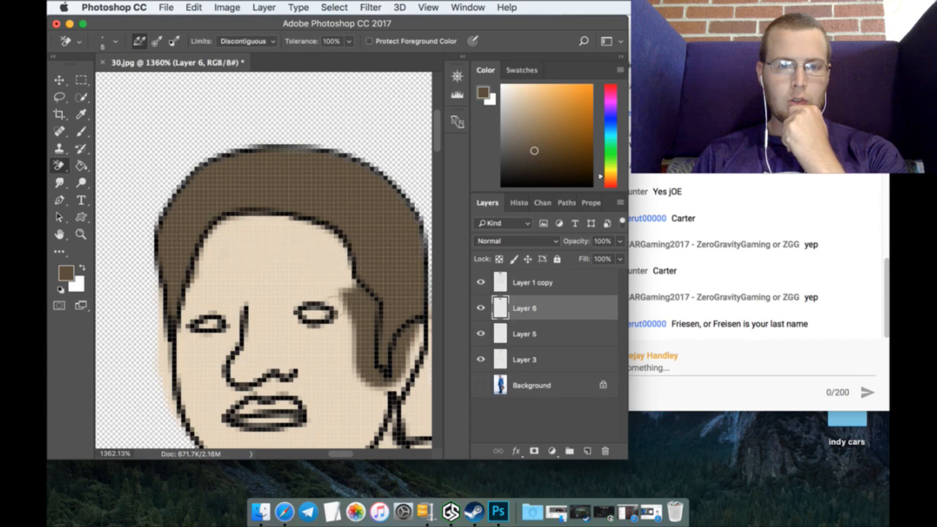
{"action": "mouse_move", "coordinate": [335, 294]}
{"action": "left_mouse_down"}
{"action": "mouse_move", "coordinate": [363, 324]}
{"action": "mouse_move", "coordinate": [366, 398]}
{"action": "mouse_move", "coordinate": [363, 335]}
{"action": "left_mouse_up"}
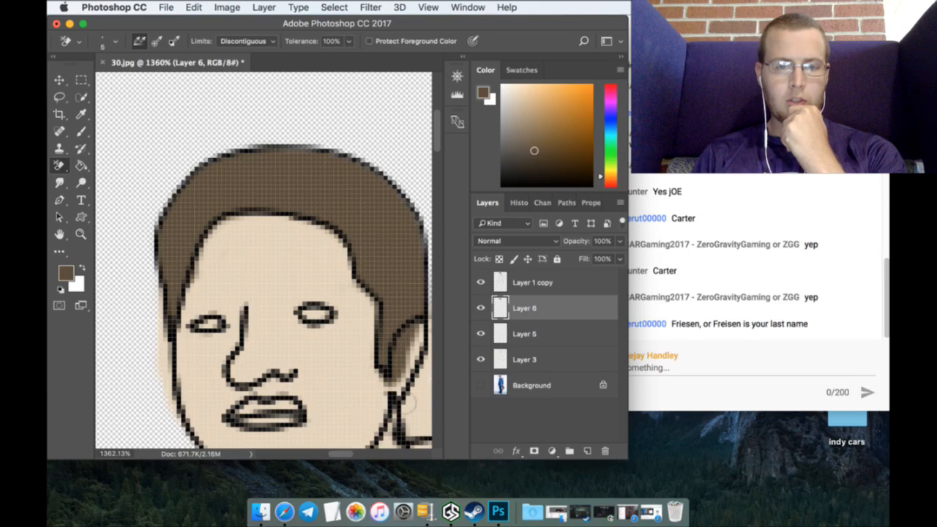
{"action": "mouse_move", "coordinate": [406, 403]}
{"action": "left_mouse_down"}
{"action": "mouse_move", "coordinate": [410, 344]}
{"action": "mouse_move", "coordinate": [372, 402]}
{"action": "mouse_move", "coordinate": [381, 404]}
{"action": "left_mouse_up"}
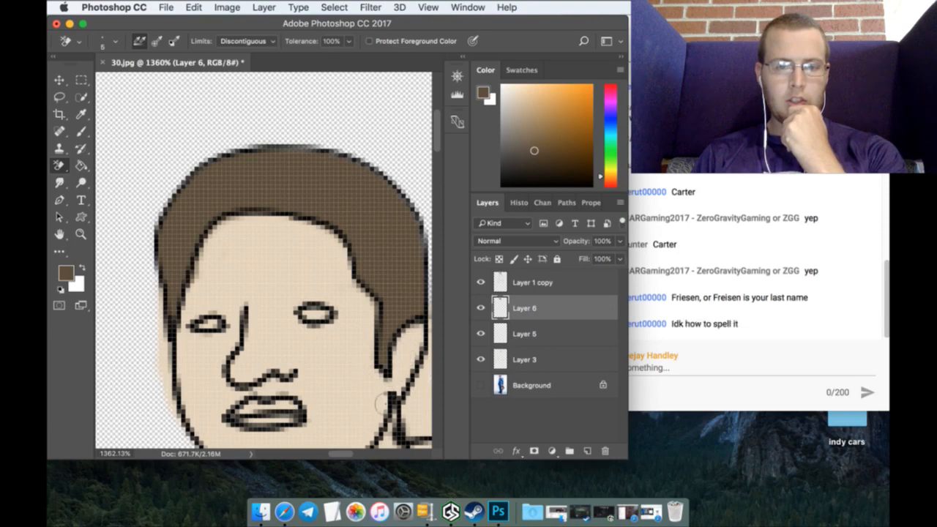
Step: Bring the whole jacket into view and choose a medium green foreground colour
{"action": "scroll", "coordinate": [262, 344], "scroll_direction": "down", "scroll_amount": 2}
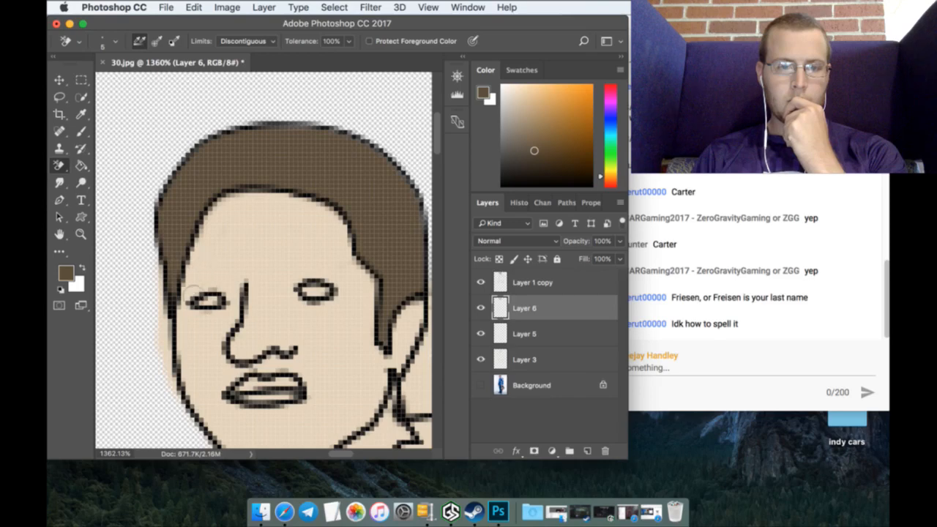
{"action": "scroll", "coordinate": [154, 419], "scroll_direction": "down", "scroll_amount": 10}
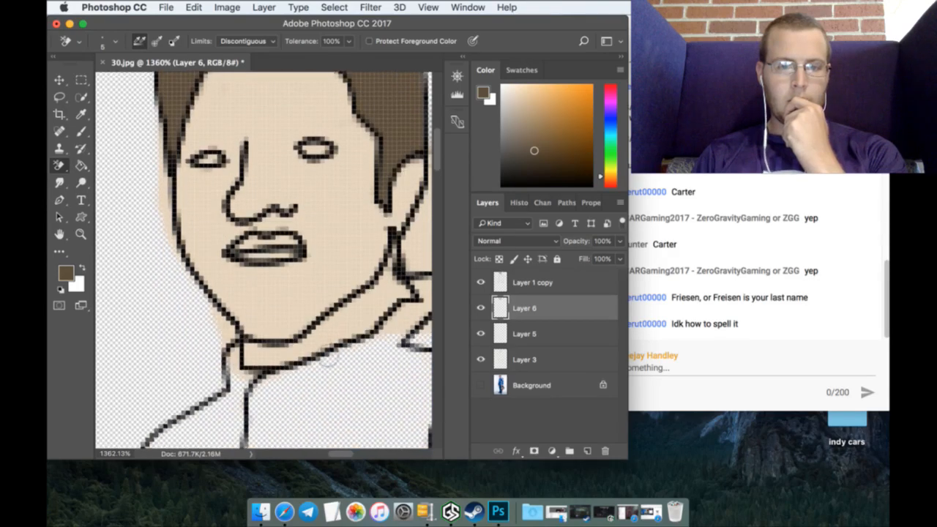
{"action": "scroll", "coordinate": [313, 355], "scroll_direction": "down", "scroll_amount": 5}
{"action": "key", "text": "z"}
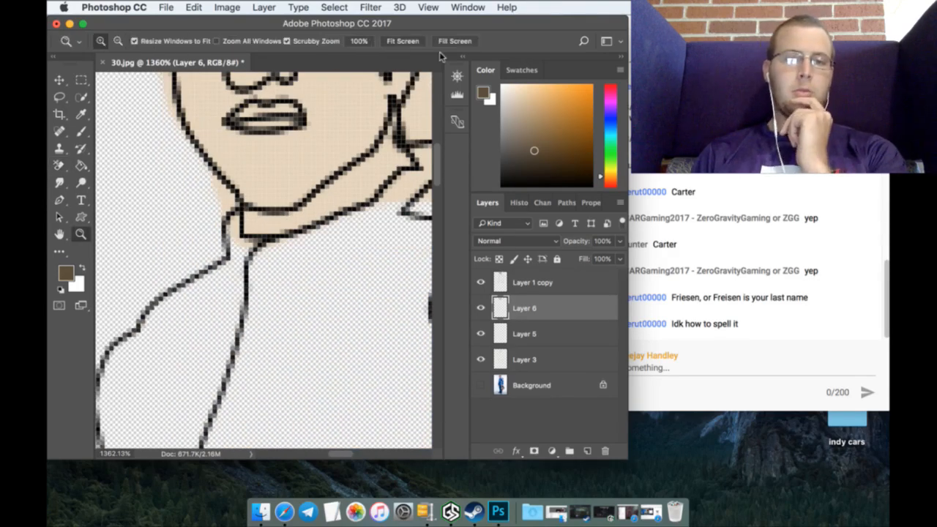
{"action": "left_click", "coordinate": [402, 41]}
{"action": "left_click_drag", "start_coordinate": [277, 179], "coordinate": [330, 161]}
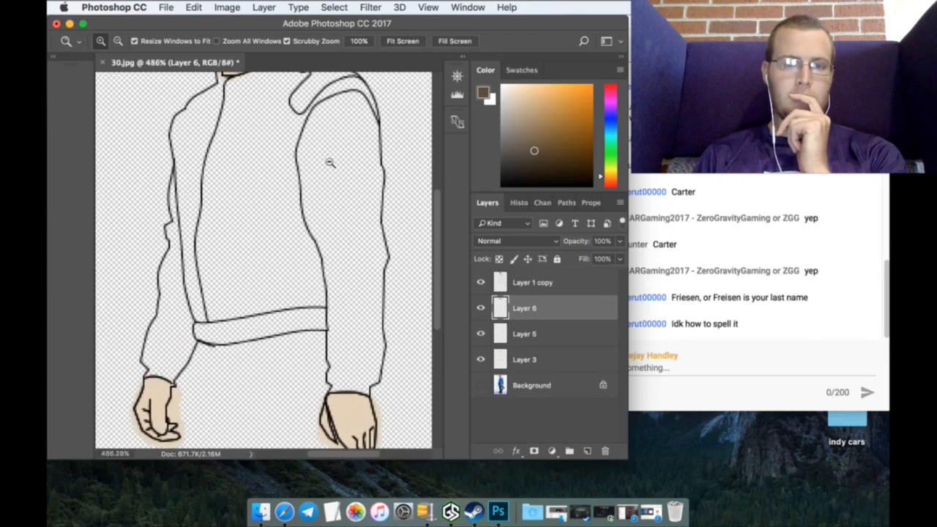
{"action": "scroll", "coordinate": [320, 276], "scroll_direction": "up", "scroll_amount": 2}
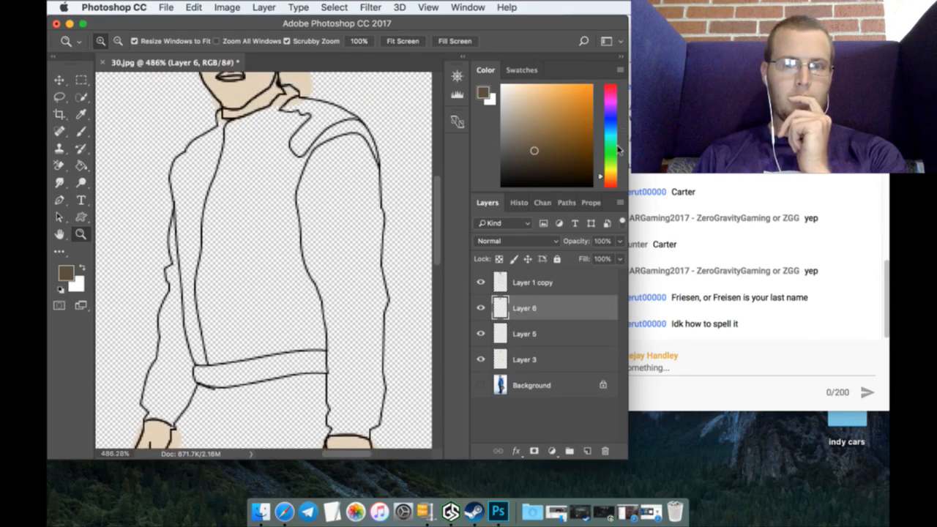
{"action": "mouse_move", "coordinate": [617, 152]}
{"action": "left_mouse_down"}
{"action": "mouse_move", "coordinate": [578, 133]}
{"action": "mouse_move", "coordinate": [580, 121]}
{"action": "left_mouse_up"}
{"action": "left_click", "coordinate": [613, 153]}
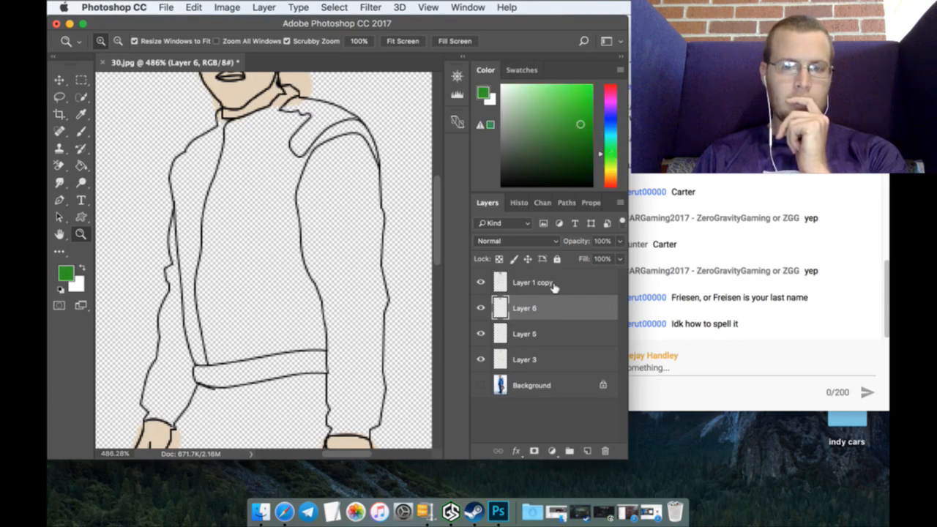
Step: Fill the jacket's front panels, both sleeves and the narrow shoulder strip with green on Layer 1 copy using the Paint Bucket
{"action": "left_click", "coordinate": [554, 280]}
{"action": "left_click", "coordinate": [81, 166]}
{"action": "left_click", "coordinate": [249, 203]}
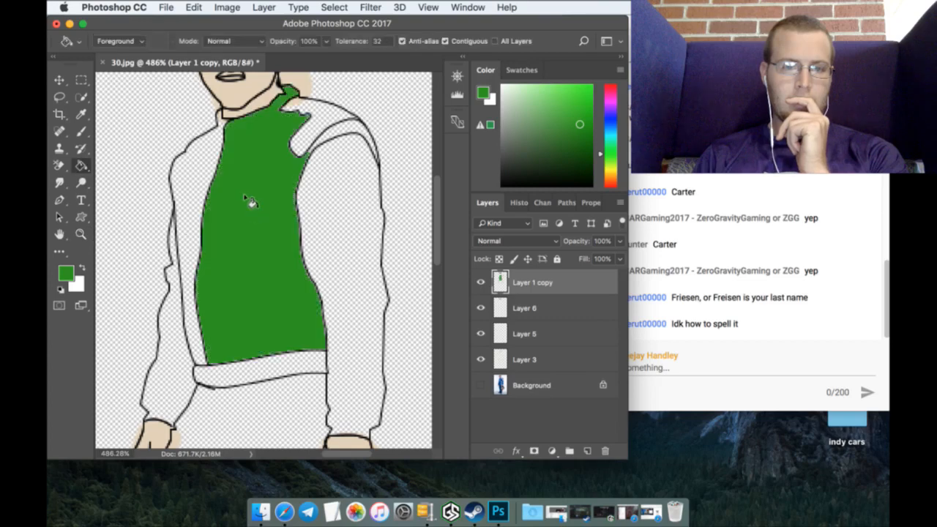
{"action": "left_click", "coordinate": [207, 187]}
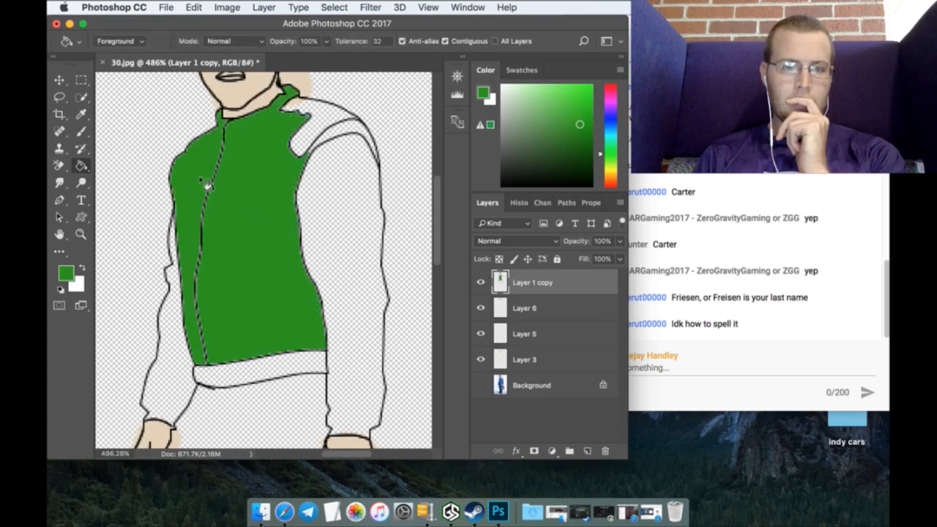
{"action": "left_click", "coordinate": [175, 310]}
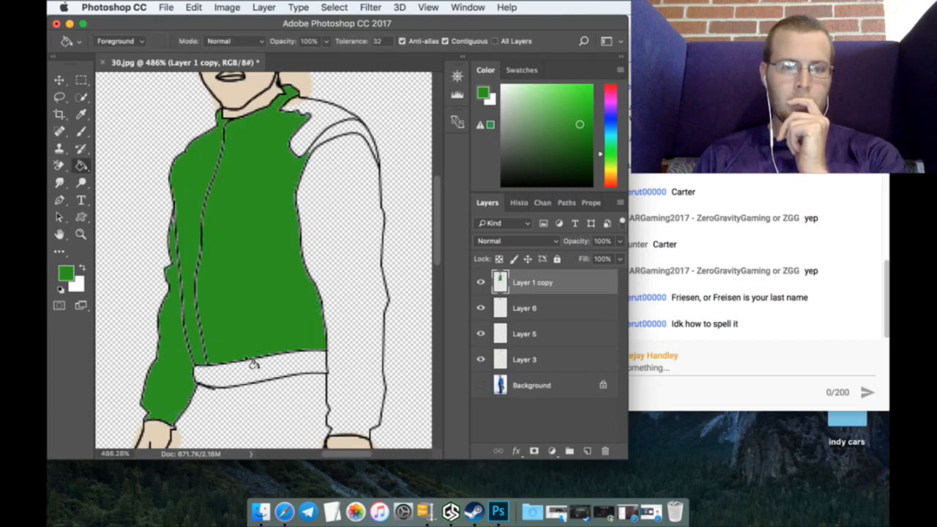
{"action": "left_click", "coordinate": [333, 268]}
{"action": "left_click", "coordinate": [342, 146]}
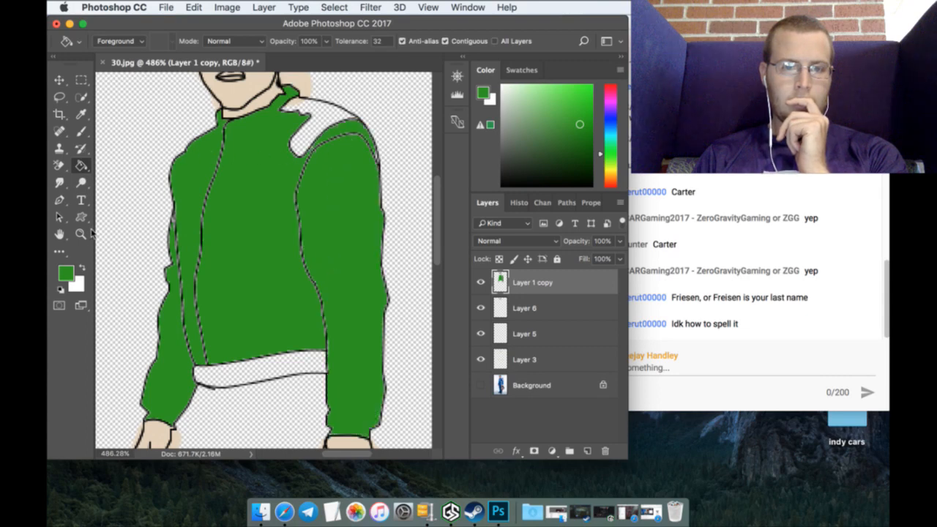
Step: Try to fill the tiny gap between the shoulder stripe and sleeve outlines with green, and undo it
{"action": "left_click", "coordinate": [82, 234]}
{"action": "left_click_drag", "start_coordinate": [368, 140], "coordinate": [435, 124]}
{"action": "key", "text": "g"}
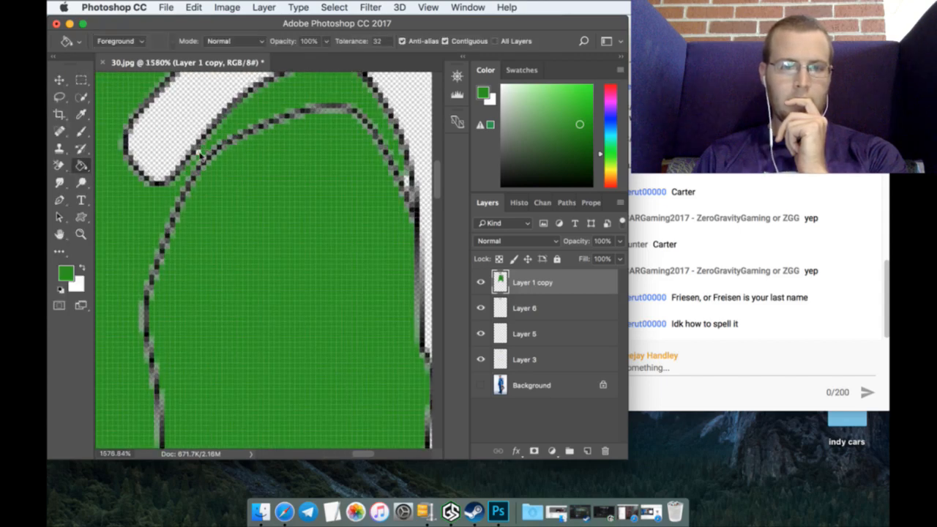
{"action": "left_click", "coordinate": [198, 152]}
{"action": "key", "text": "ctrl+z"}
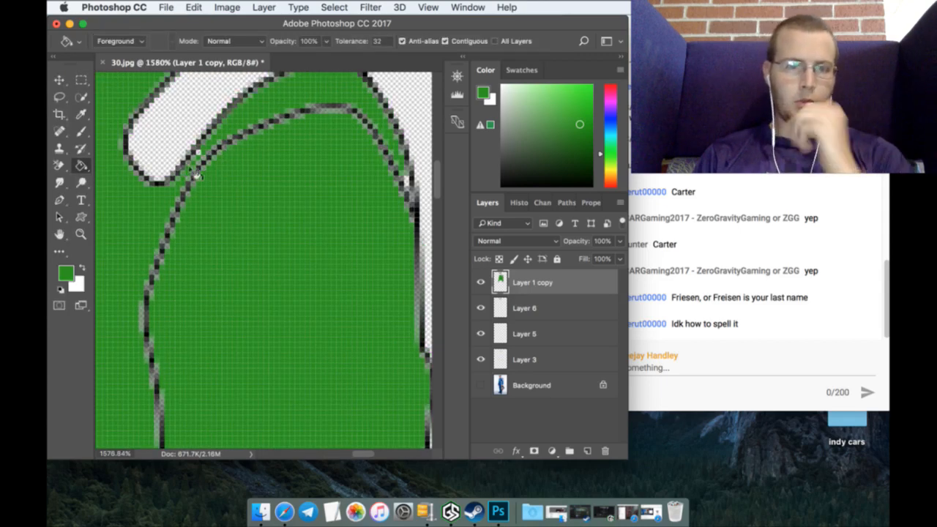
Step: Add a new layer directly above Layer 6 for the green underpainting
{"action": "scroll", "coordinate": [217, 259], "scroll_direction": "down", "scroll_amount": 3}
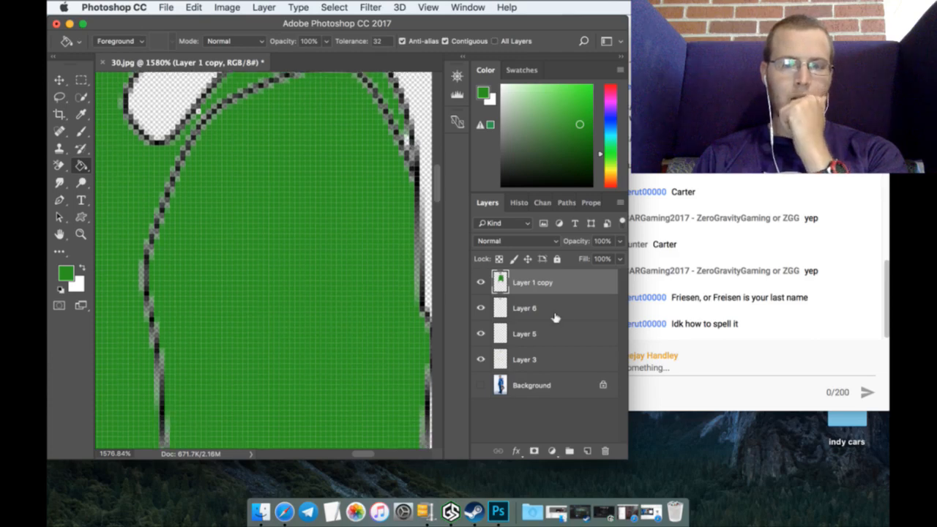
{"action": "left_click", "coordinate": [567, 308]}
{"action": "left_click", "coordinate": [587, 450]}
Step: Brush green on Layer 7 beneath the outlines around the top of the sleeve and along the jacket's front seam
{"action": "scroll", "coordinate": [150, 245], "scroll_direction": "up", "scroll_amount": 3}
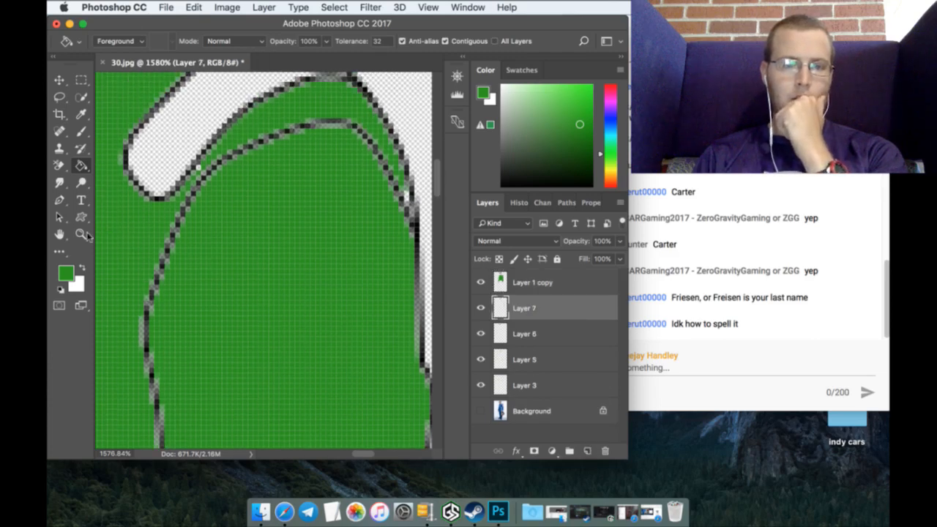
{"action": "left_click", "coordinate": [80, 235]}
{"action": "left_click_drag", "start_coordinate": [230, 281], "coordinate": [202, 276]}
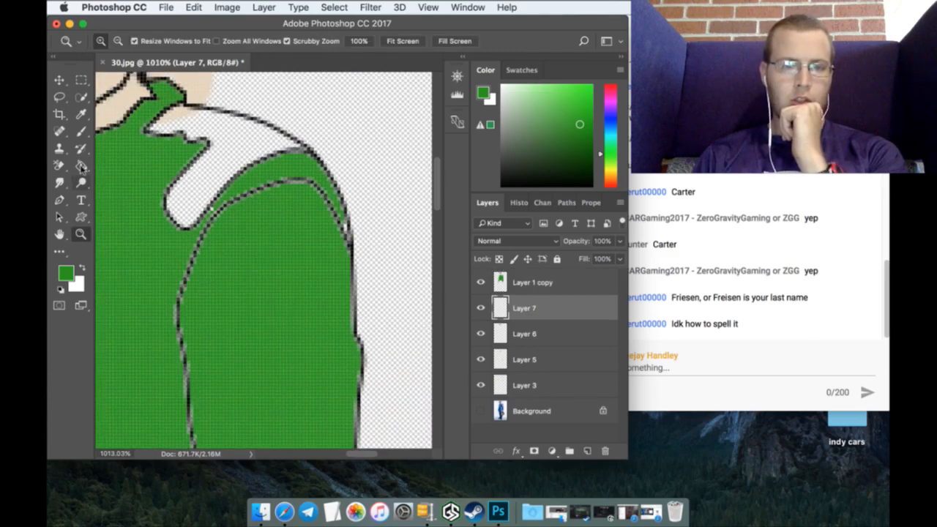
{"action": "left_click", "coordinate": [82, 134]}
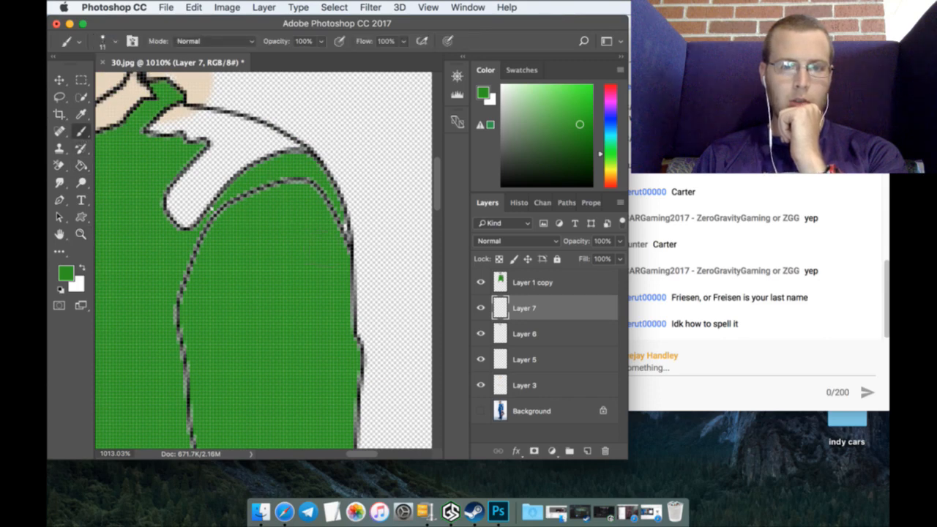
{"action": "mouse_move", "coordinate": [316, 180]}
{"action": "left_mouse_down"}
{"action": "mouse_move", "coordinate": [236, 195]}
{"action": "mouse_move", "coordinate": [204, 220]}
{"action": "mouse_move", "coordinate": [191, 265]}
{"action": "left_mouse_up"}
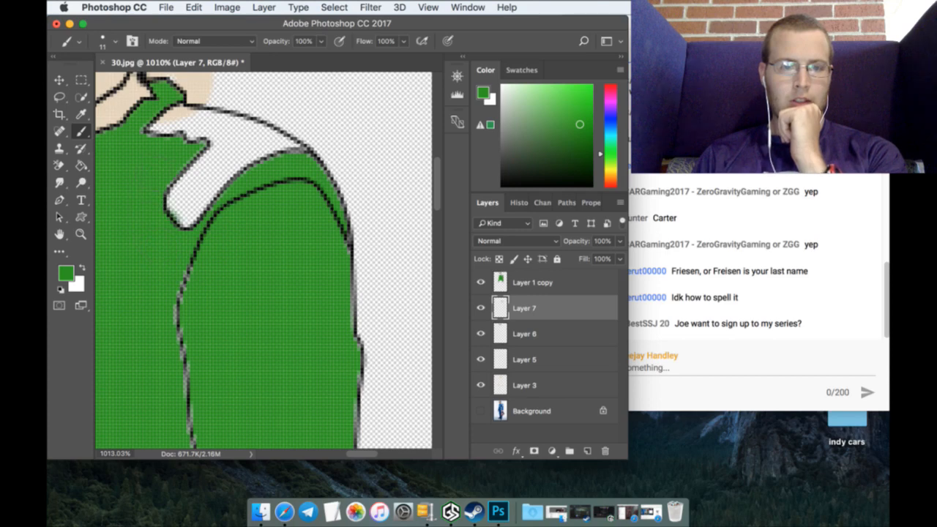
{"action": "left_click_drag", "start_coordinate": [369, 453], "coordinate": [346, 454]}
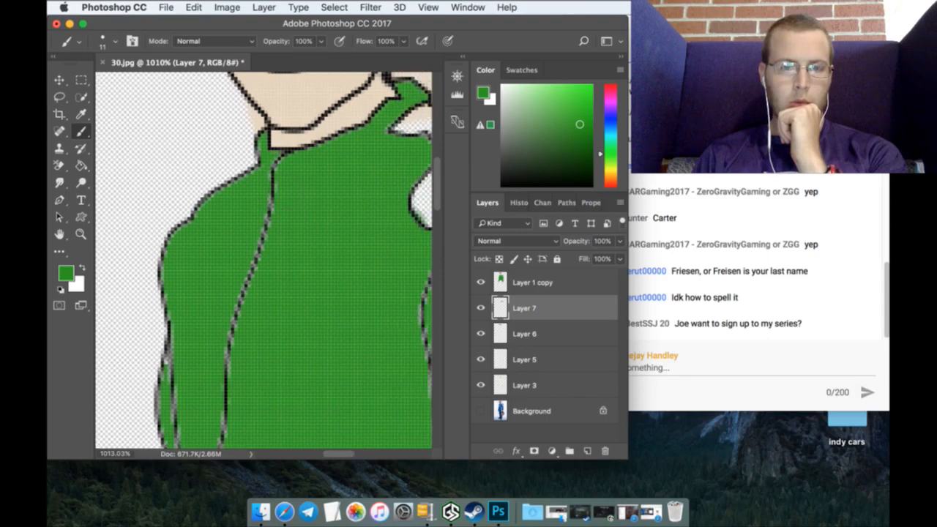
{"action": "mouse_move", "coordinate": [271, 216]}
{"action": "left_mouse_down"}
{"action": "mouse_move", "coordinate": [227, 363]}
{"action": "mouse_move", "coordinate": [223, 443]}
{"action": "left_mouse_up"}
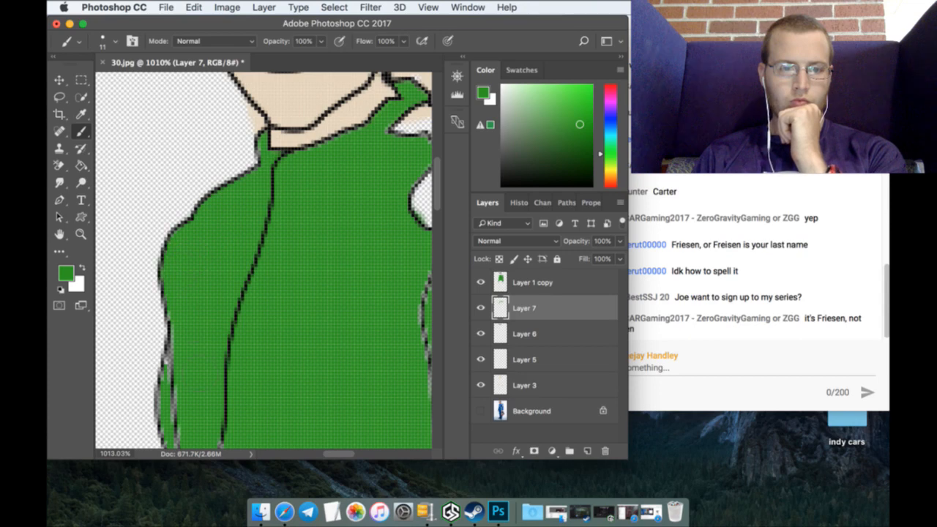
Step: Brush green on Layer 7 beneath the two seam outlines between the left-hand sleeve and the jacket's front panel, down to the waistband
{"action": "scroll", "coordinate": [263, 259], "scroll_direction": "down", "scroll_amount": 5}
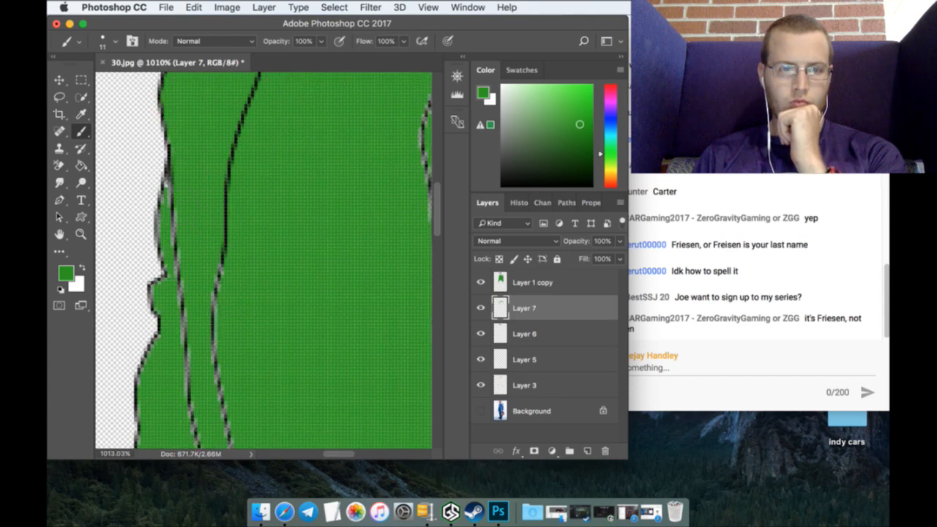
{"action": "left_click_drag", "start_coordinate": [165, 171], "coordinate": [175, 236]}
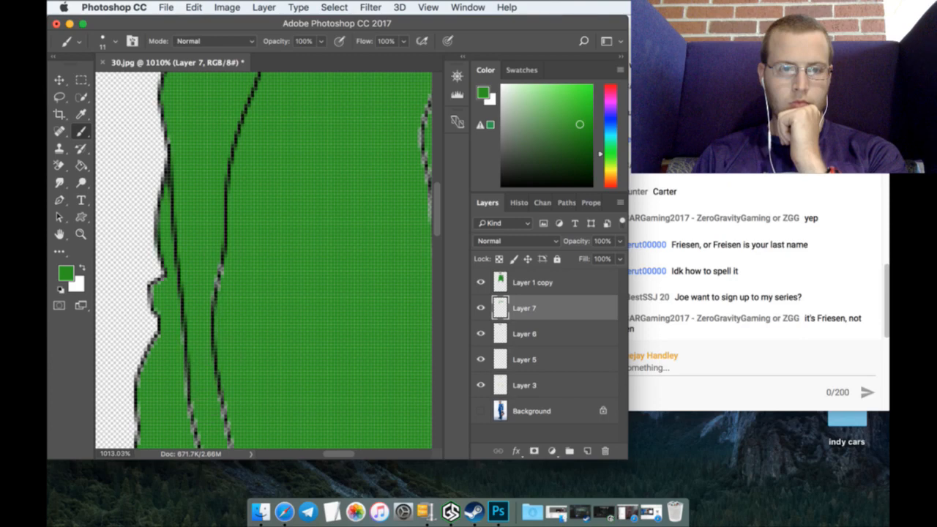
{"action": "scroll", "coordinate": [264, 260], "scroll_direction": "down", "scroll_amount": 3}
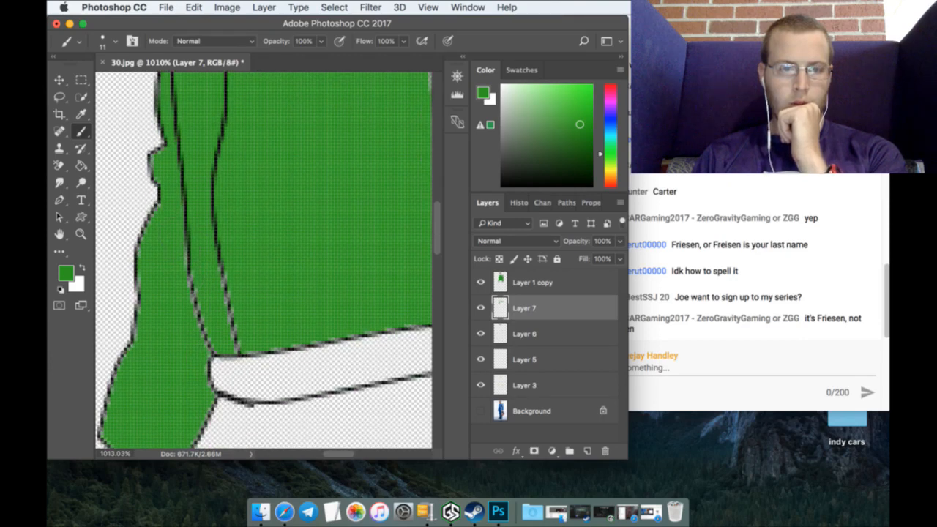
{"action": "left_click_drag", "start_coordinate": [197, 311], "coordinate": [188, 265]}
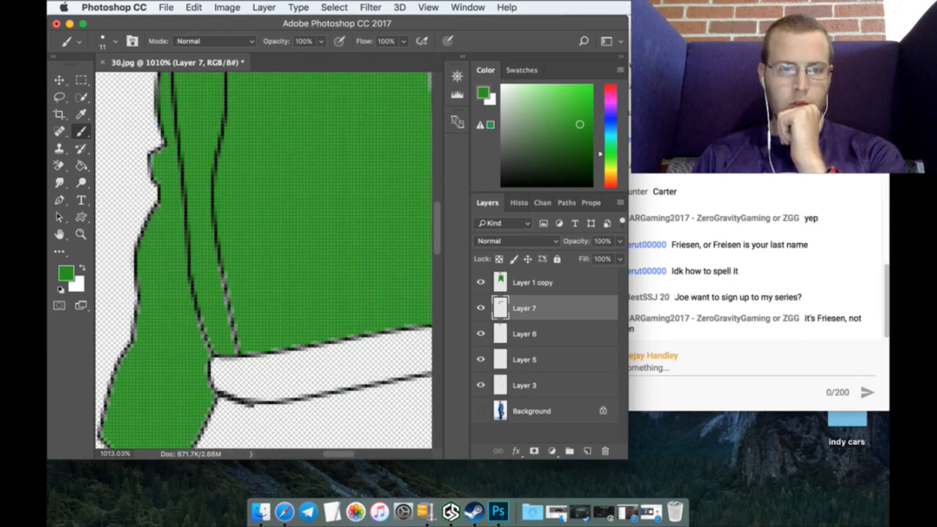
{"action": "left_click_drag", "start_coordinate": [236, 353], "coordinate": [220, 262]}
Step: Brush green beneath the left-hand sleeve's lower outlines and along the upper edge of the waistband on Layer 7
{"action": "scroll", "coordinate": [264, 260], "scroll_direction": "down", "scroll_amount": 3}
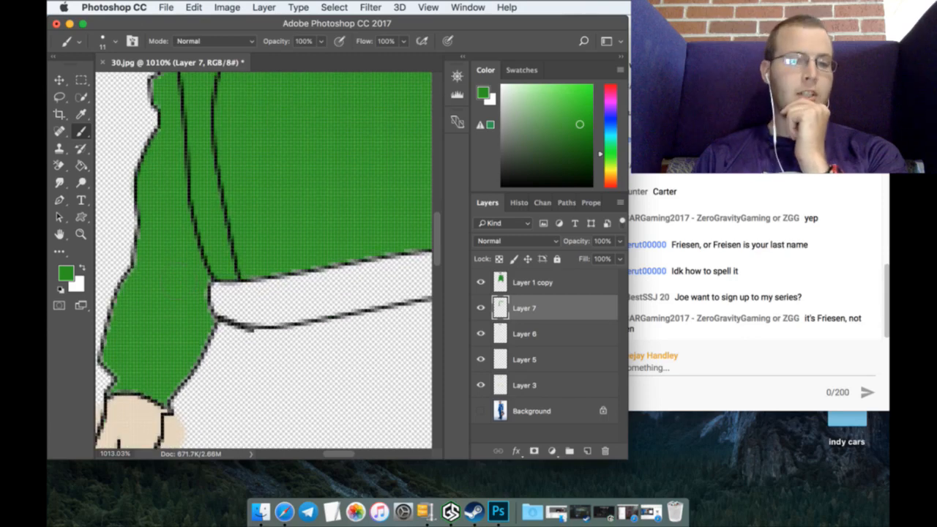
{"action": "left_click_drag", "start_coordinate": [136, 231], "coordinate": [134, 261]}
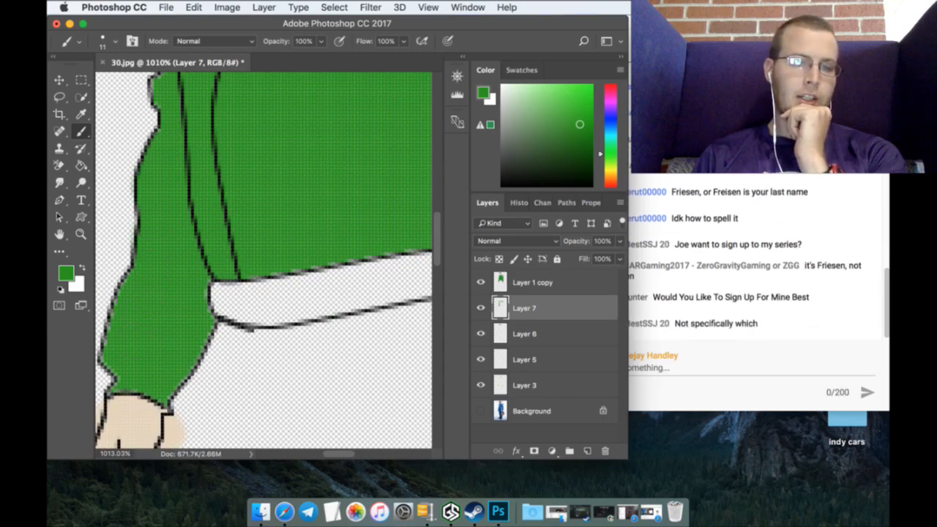
{"action": "mouse_move", "coordinate": [176, 400]}
{"action": "left_mouse_down"}
{"action": "mouse_move", "coordinate": [205, 347]}
{"action": "mouse_move", "coordinate": [213, 302]}
{"action": "mouse_move", "coordinate": [294, 273]}
{"action": "mouse_move", "coordinate": [429, 253]}
{"action": "left_mouse_up"}
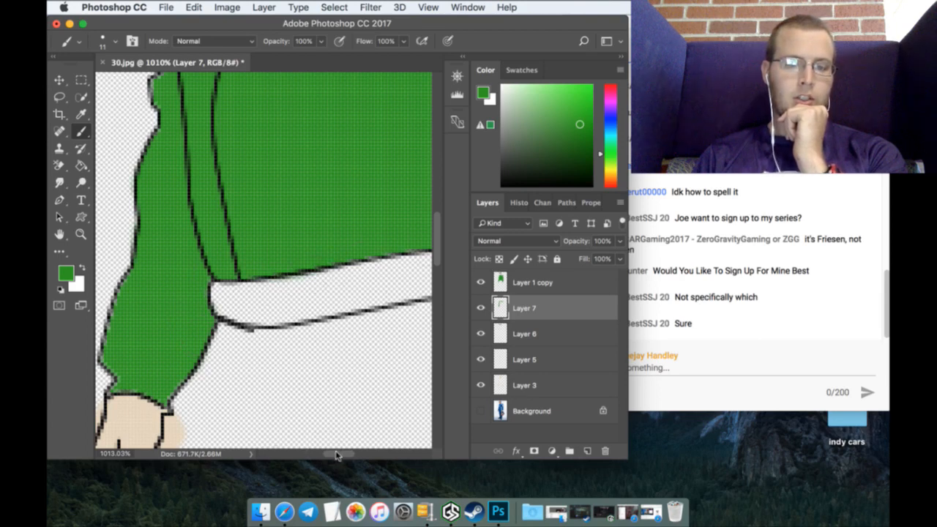
Step: Brush green on Layer 7 beneath the rest of the waistband's upper edge and up the right-hand sleeve's inner seam to the armhole
{"action": "left_click_drag", "start_coordinate": [336, 455], "coordinate": [360, 454]}
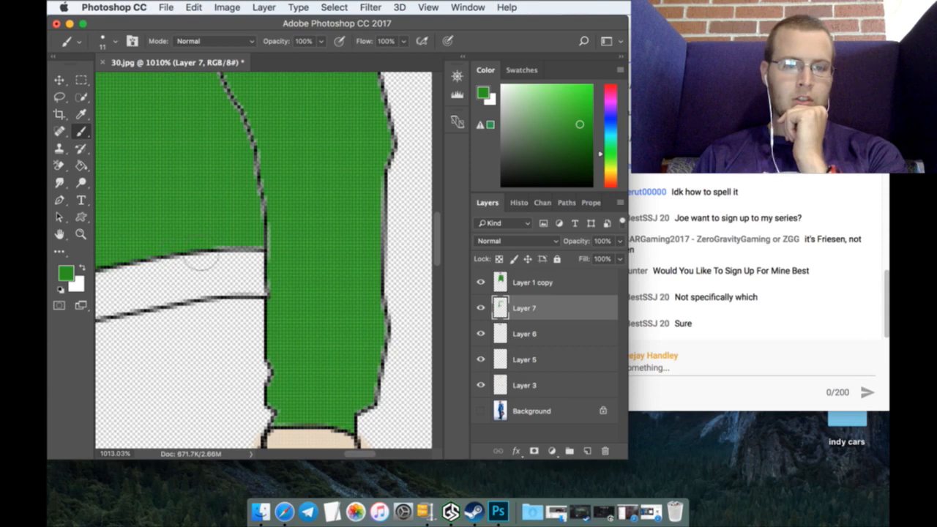
{"action": "mouse_move", "coordinate": [212, 254]}
{"action": "left_mouse_down"}
{"action": "mouse_move", "coordinate": [260, 230]}
{"action": "mouse_move", "coordinate": [249, 151]}
{"action": "mouse_move", "coordinate": [223, 83]}
{"action": "left_mouse_up"}
{"action": "scroll", "coordinate": [222, 83], "scroll_direction": "up", "scroll_amount": 5}
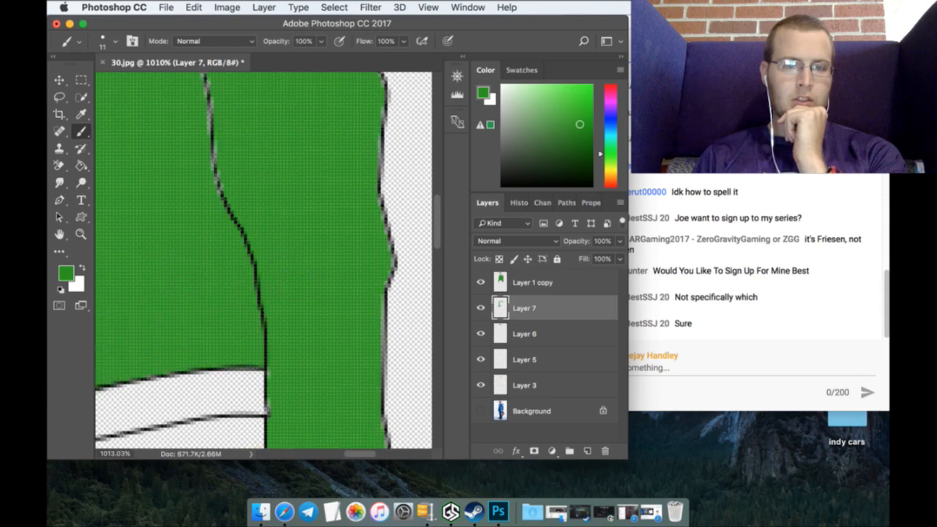
{"action": "left_click_drag", "start_coordinate": [228, 175], "coordinate": [213, 117]}
{"action": "scroll", "coordinate": [213, 117], "scroll_direction": "up", "scroll_amount": 5}
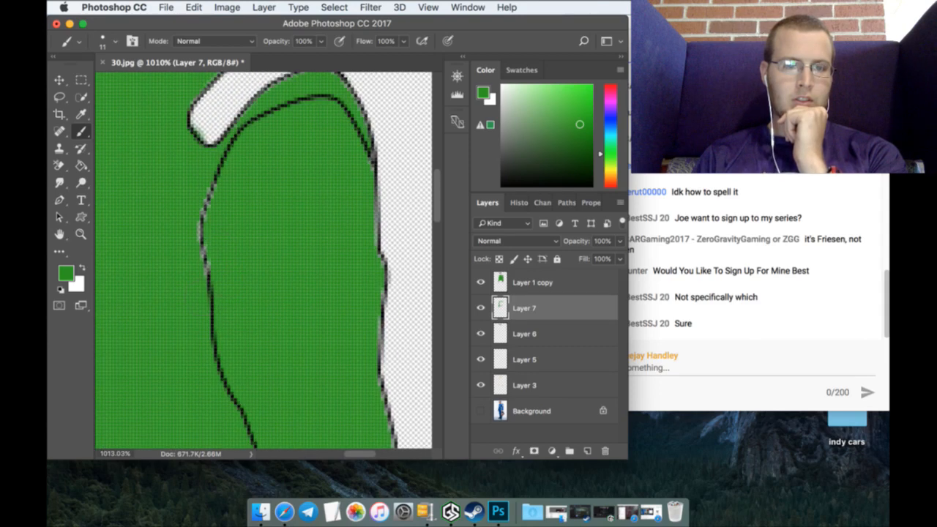
{"action": "left_click_drag", "start_coordinate": [204, 276], "coordinate": [208, 183]}
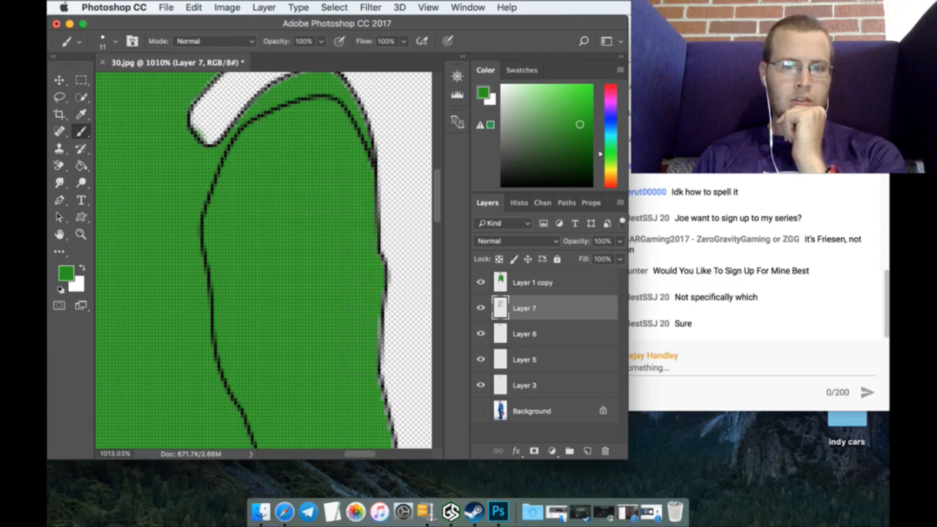
Step: Brush green beneath the outer outline of the right-hand sleeve down to the cuff on Layer 7
{"action": "scroll", "coordinate": [338, 393], "scroll_direction": "down", "scroll_amount": 3}
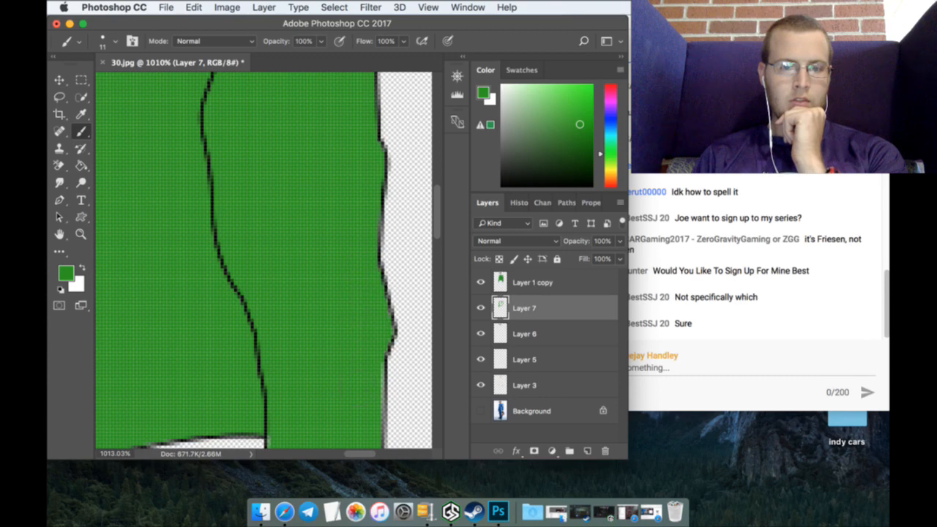
{"action": "scroll", "coordinate": [246, 260], "scroll_direction": "down", "scroll_amount": 5}
{"action": "left_click_drag", "start_coordinate": [366, 214], "coordinate": [372, 389]}
{"action": "scroll", "coordinate": [383, 384], "scroll_direction": "down", "scroll_amount": 3}
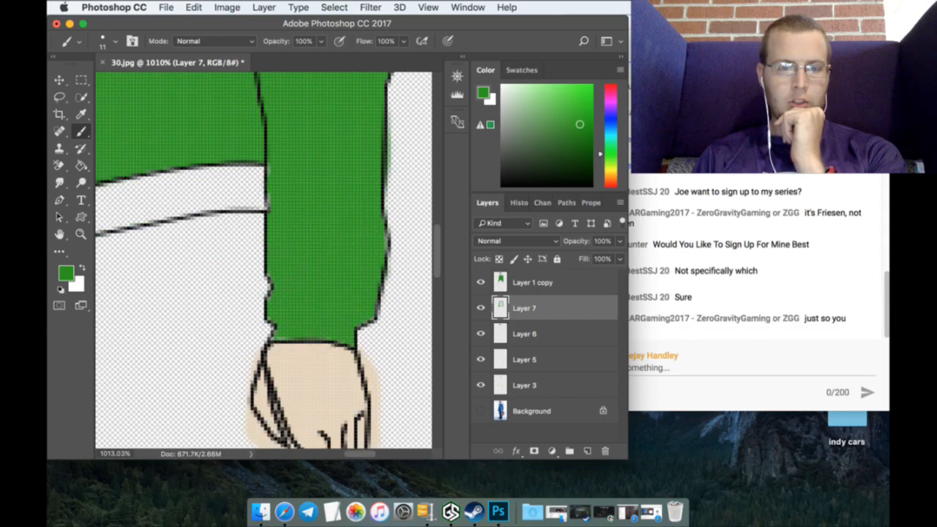
Step: Fill the jacket's waistband with white on Layer 1 copy using the Paint Bucket
{"action": "scroll", "coordinate": [398, 433], "scroll_direction": "up", "scroll_amount": 2}
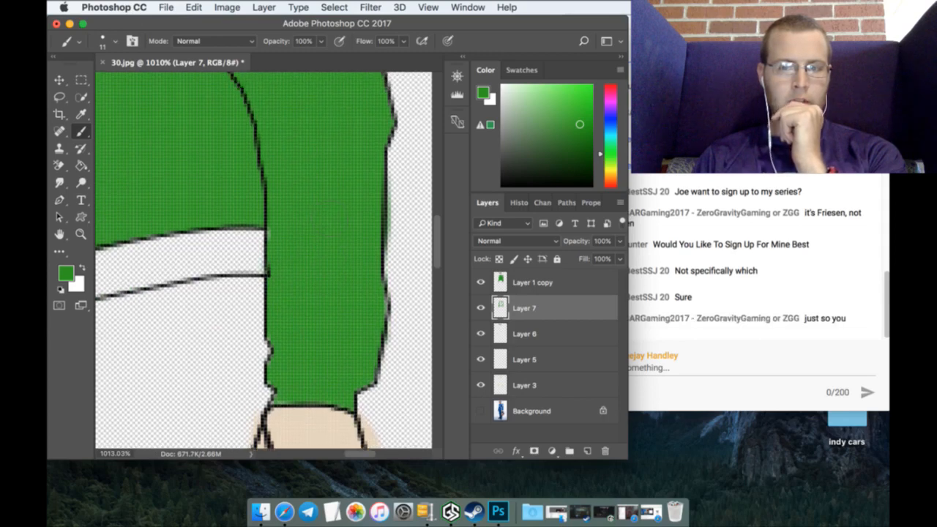
{"action": "scroll", "coordinate": [358, 457], "scroll_direction": "left", "scroll_amount": 3}
{"action": "scroll", "coordinate": [359, 456], "scroll_direction": "left", "scroll_amount": 5}
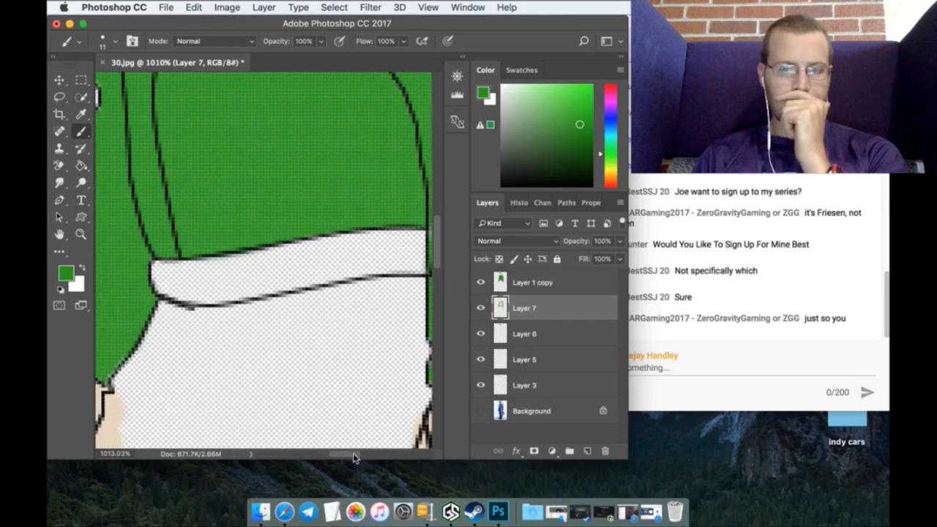
{"action": "scroll", "coordinate": [351, 459], "scroll_direction": "right", "scroll_amount": 1}
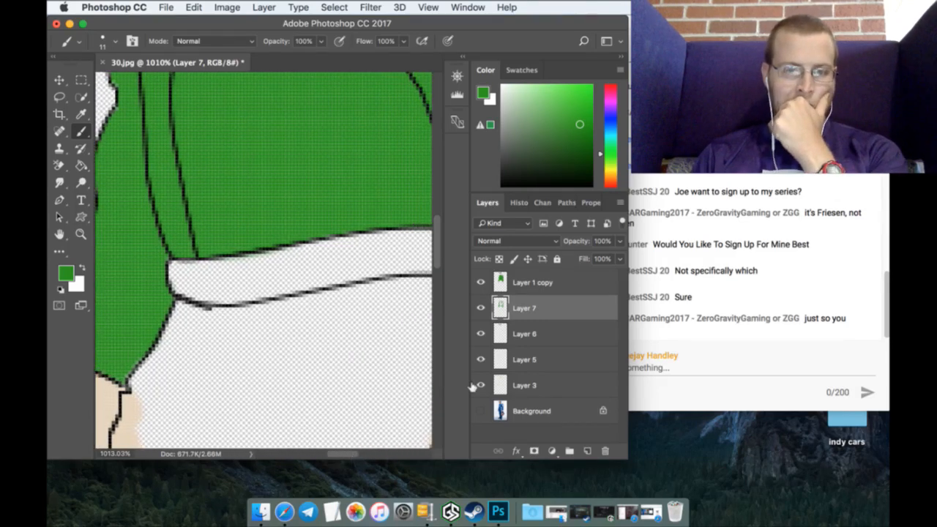
{"action": "left_click", "coordinate": [585, 282]}
{"action": "left_click_drag", "start_coordinate": [506, 116], "coordinate": [466, 61]}
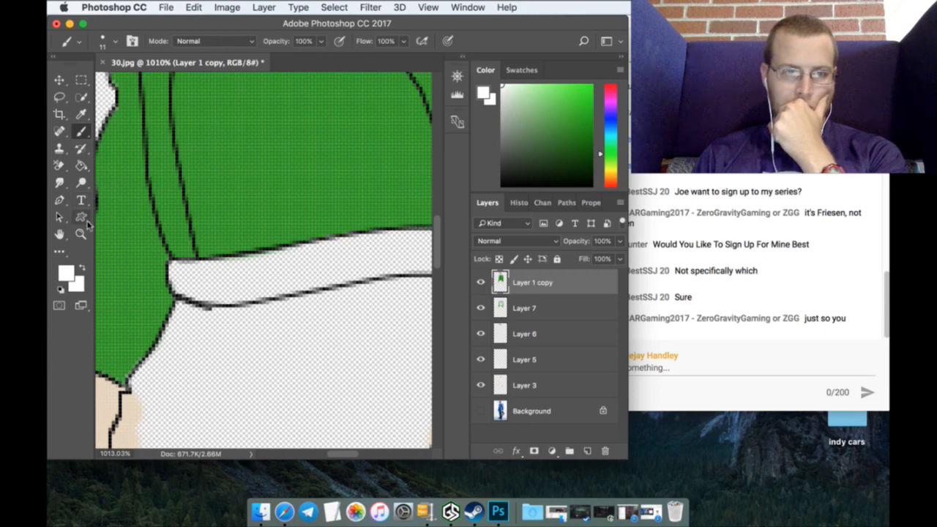
{"action": "left_click", "coordinate": [81, 166]}
{"action": "left_click", "coordinate": [268, 277]}
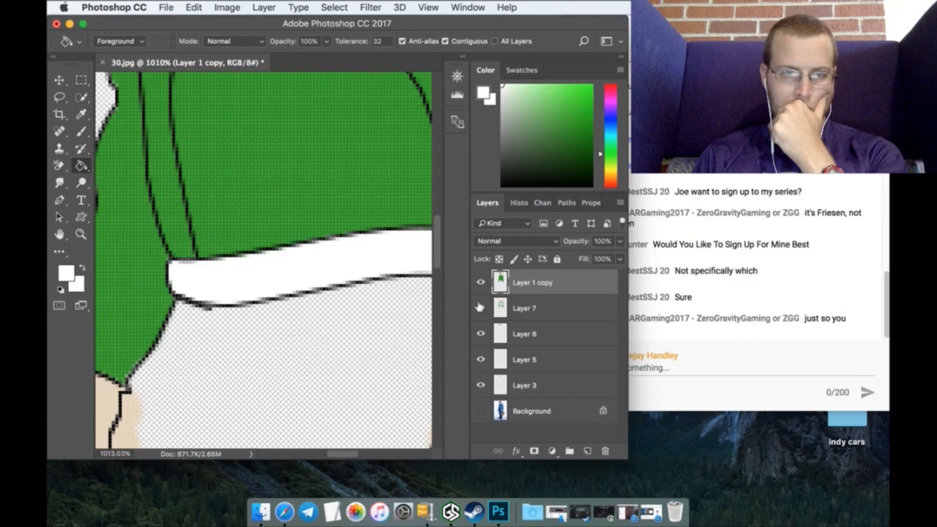
Step: Add a new layer for the white brushwork beneath the waistband outlines and place it directly below Layer 7
{"action": "left_click", "coordinate": [561, 309]}
{"action": "left_click", "coordinate": [587, 451]}
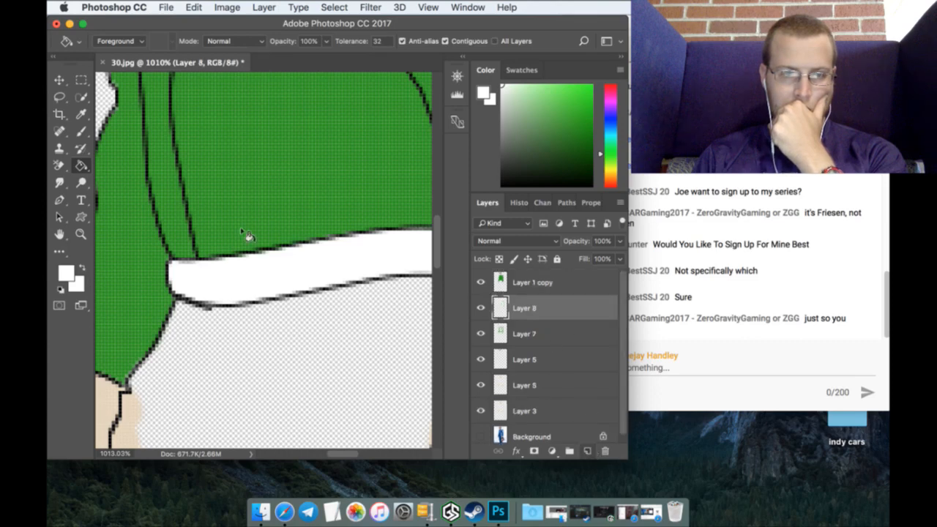
{"action": "key", "text": "b"}
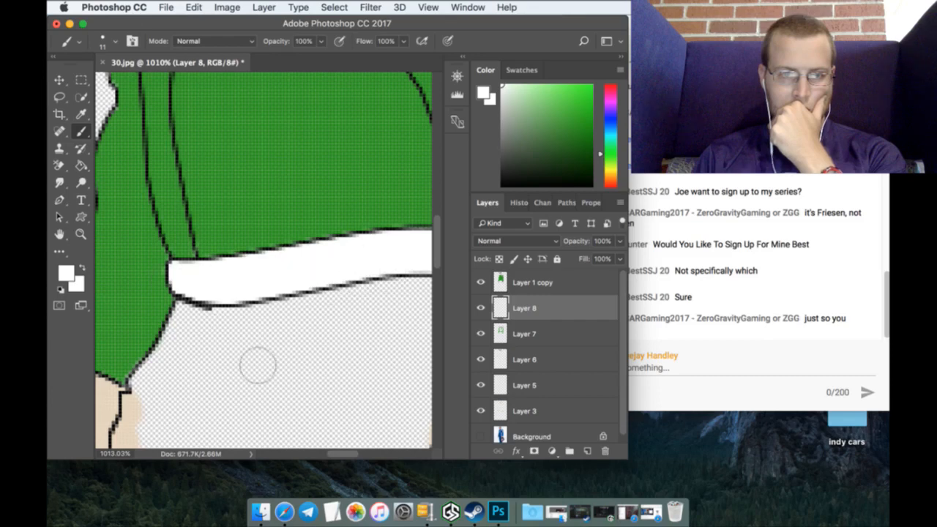
{"action": "left_click_drag", "start_coordinate": [340, 454], "coordinate": [350, 455]}
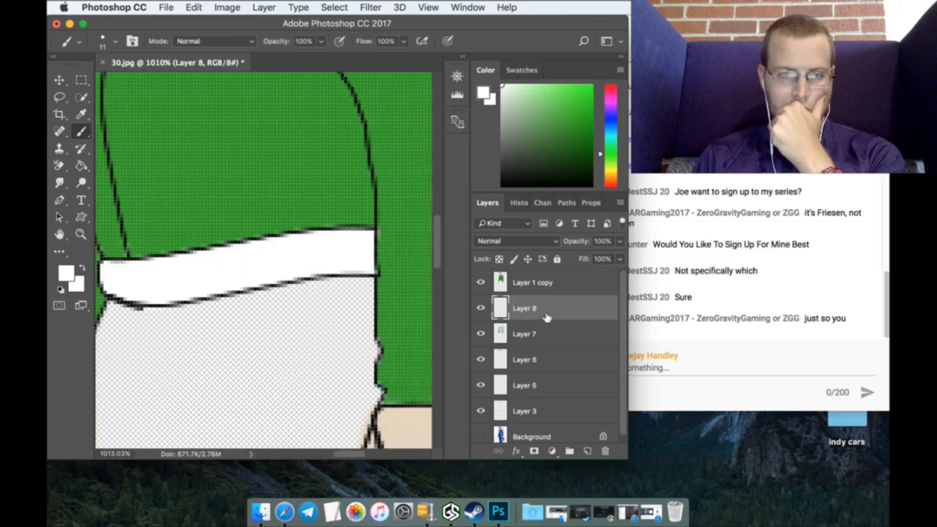
{"action": "left_click_drag", "start_coordinate": [554, 312], "coordinate": [543, 329]}
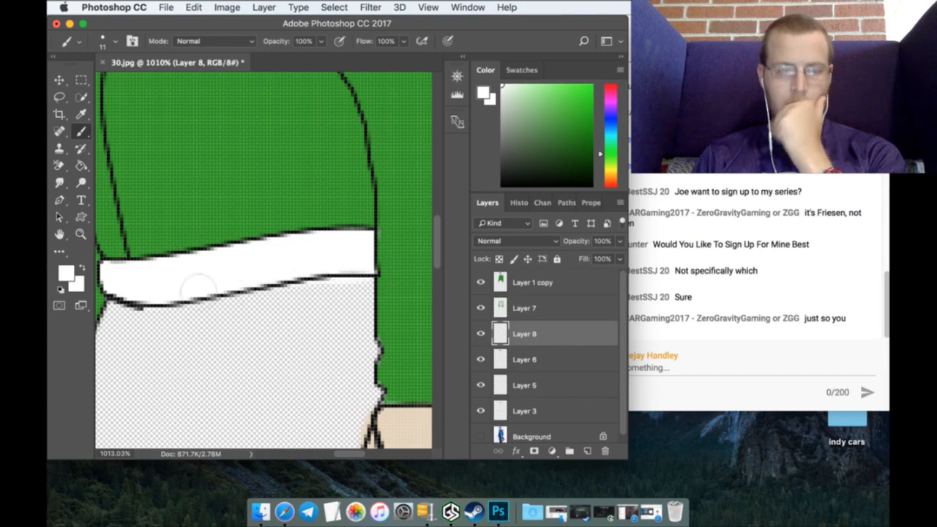
Step: Brush white on Layer 8 to colour the jacket's shoulder stripe beneath the outlines
{"action": "scroll", "coordinate": [147, 278], "scroll_direction": "up", "scroll_amount": 5}
{"action": "key", "text": "z"}
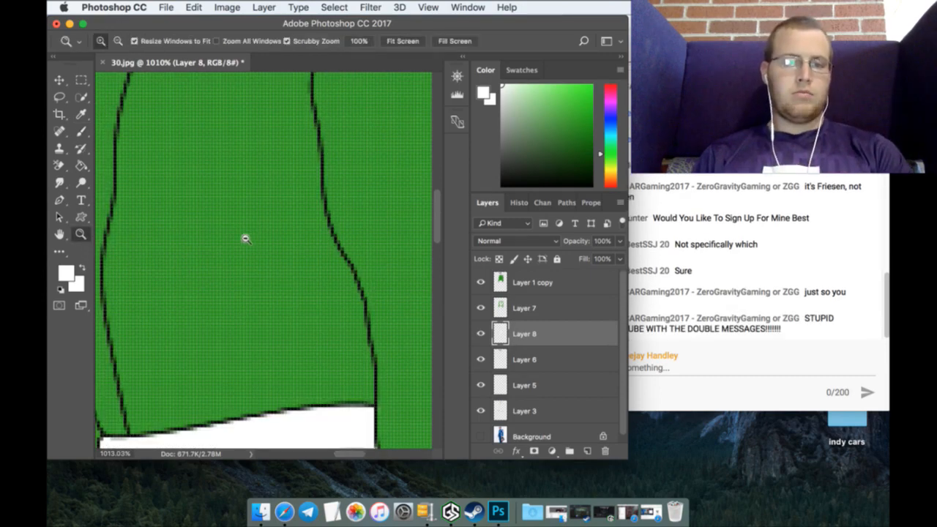
{"action": "left_click_drag", "start_coordinate": [245, 237], "coordinate": [211, 236]}
{"action": "scroll", "coordinate": [211, 236], "scroll_direction": "up", "scroll_amount": 3}
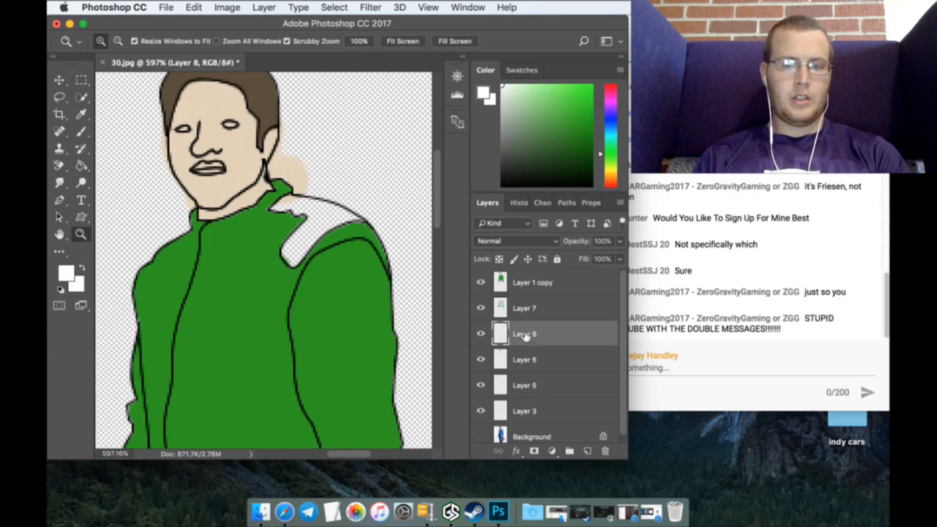
{"action": "left_click", "coordinate": [80, 131]}
{"action": "mouse_move", "coordinate": [284, 204]}
{"action": "left_mouse_down"}
{"action": "mouse_move", "coordinate": [303, 218]}
{"action": "mouse_move", "coordinate": [325, 218]}
{"action": "mouse_move", "coordinate": [310, 246]}
{"action": "left_mouse_up"}
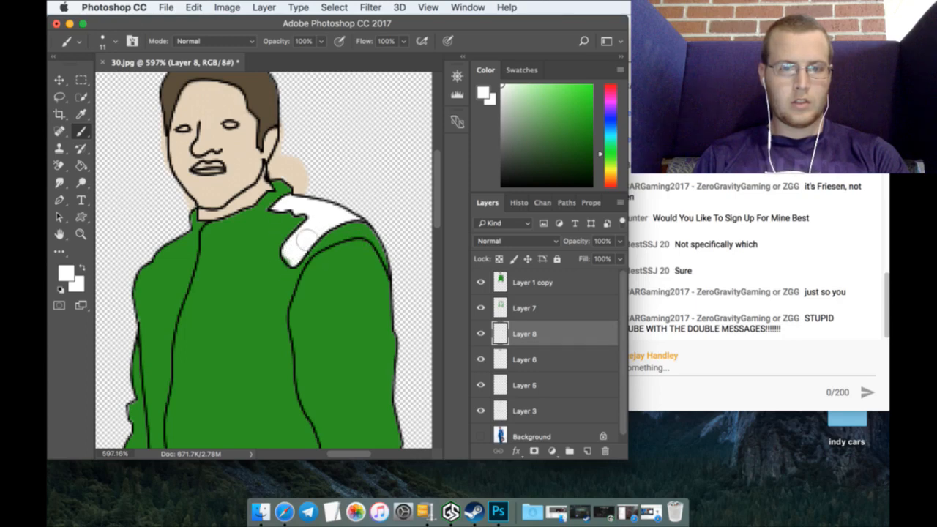
Step: Select Layer 3, then hide and reshow it to check which colouring it holds
{"action": "left_click", "coordinate": [537, 408]}
{"action": "left_click", "coordinate": [481, 411]}
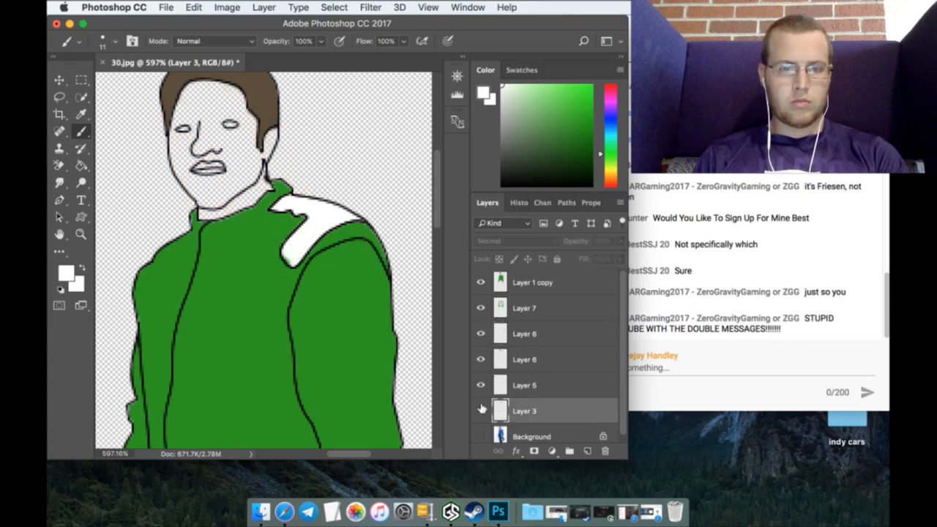
{"action": "left_click", "coordinate": [480, 410]}
Step: Erase the skin colour spilling outside the ear, neck and collar outlines on Layer 3 with the Background Eraser
{"action": "left_click_drag", "start_coordinate": [268, 179], "coordinate": [293, 175]}
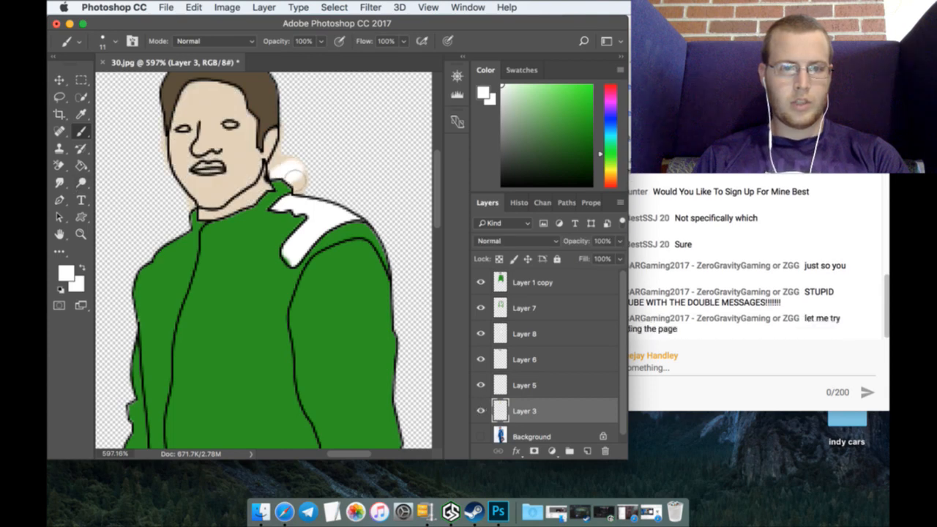
{"action": "key", "text": "ctrl+z"}
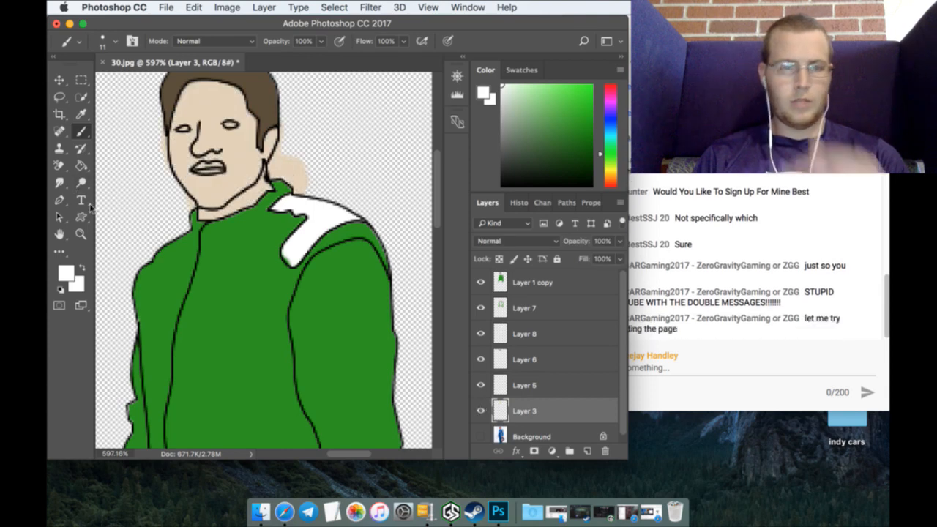
{"action": "left_click", "coordinate": [81, 233]}
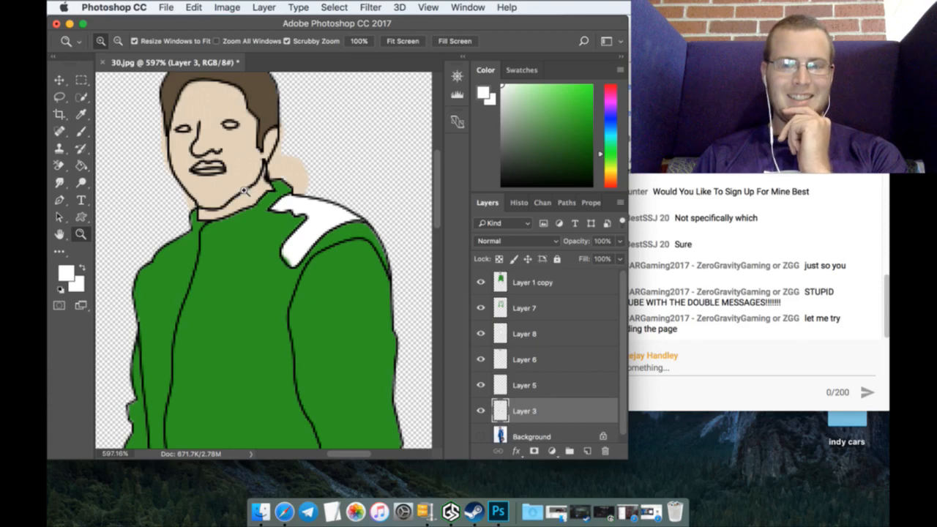
{"action": "left_click_drag", "start_coordinate": [275, 179], "coordinate": [324, 230]}
{"action": "left_click", "coordinate": [59, 165]}
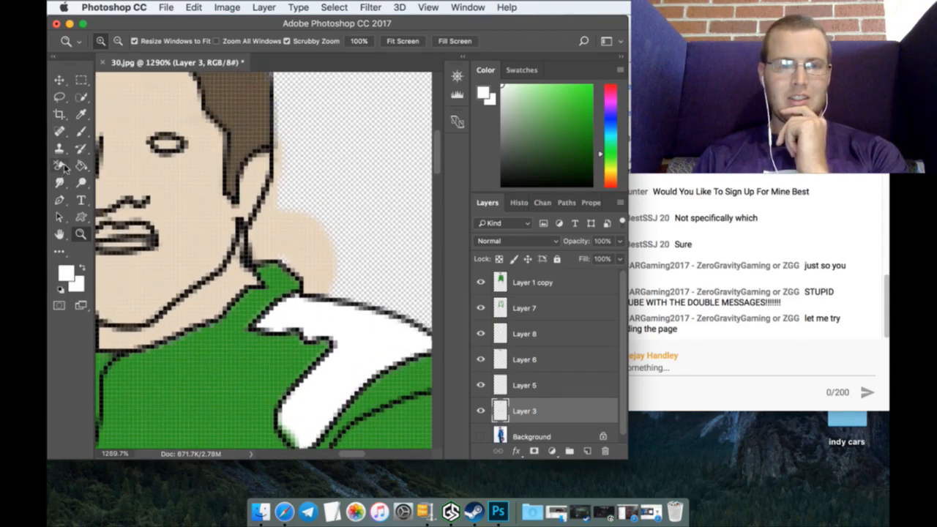
{"action": "mouse_move", "coordinate": [286, 164]}
{"action": "left_mouse_down"}
{"action": "mouse_move", "coordinate": [260, 252]}
{"action": "mouse_move", "coordinate": [300, 272]}
{"action": "mouse_move", "coordinate": [325, 302]}
{"action": "mouse_move", "coordinate": [306, 300]}
{"action": "mouse_move", "coordinate": [325, 266]}
{"action": "mouse_move", "coordinate": [284, 229]}
{"action": "mouse_move", "coordinate": [320, 274]}
{"action": "left_mouse_up"}
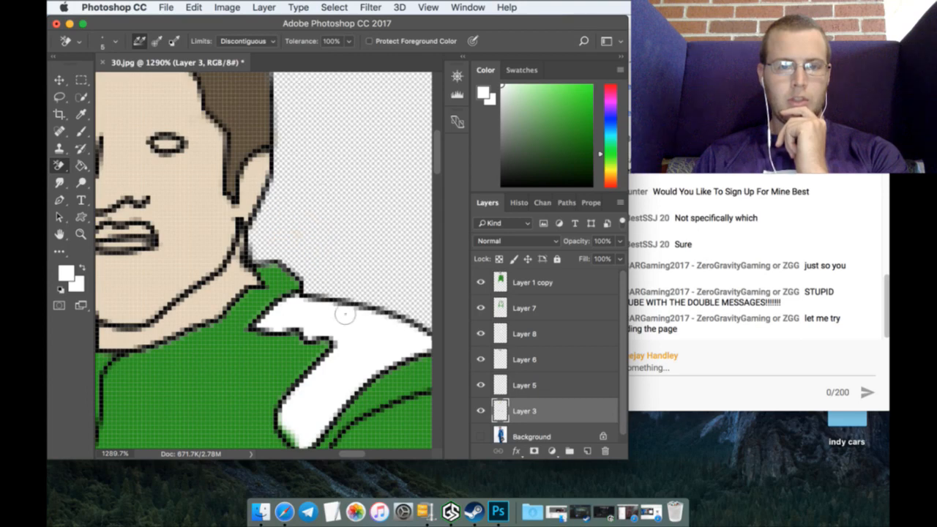
Step: Add a new layer directly above Layer 3 and set the foreground colour to a strong blue
{"action": "left_click", "coordinate": [80, 234]}
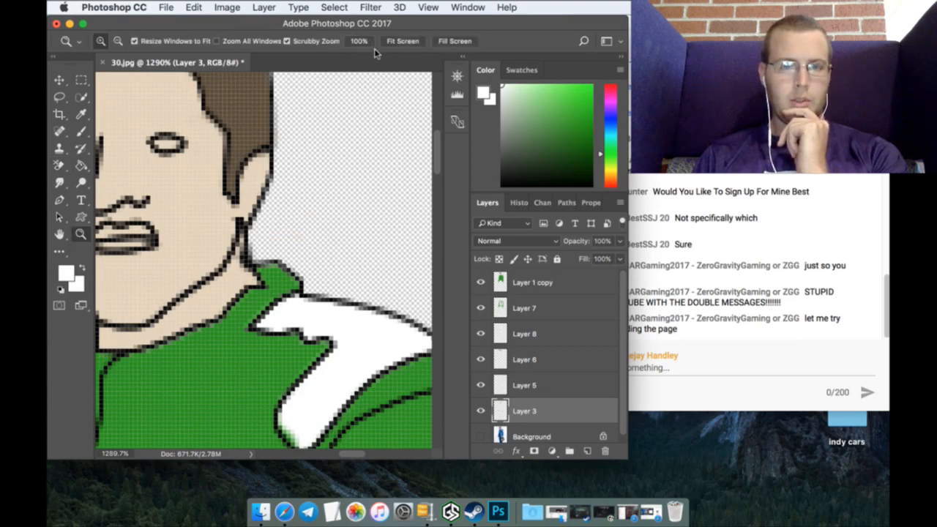
{"action": "left_click", "coordinate": [587, 451]}
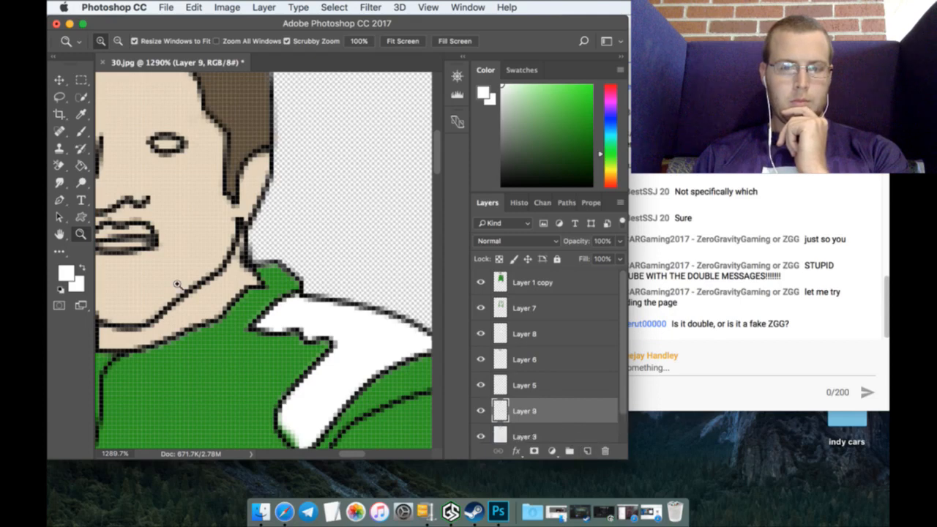
{"action": "left_click", "coordinate": [609, 117]}
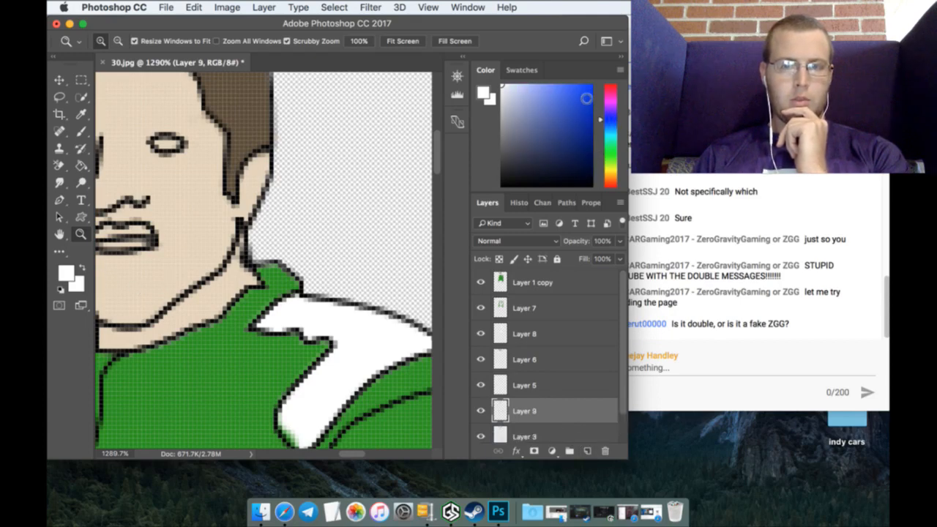
{"action": "left_click", "coordinate": [585, 103]}
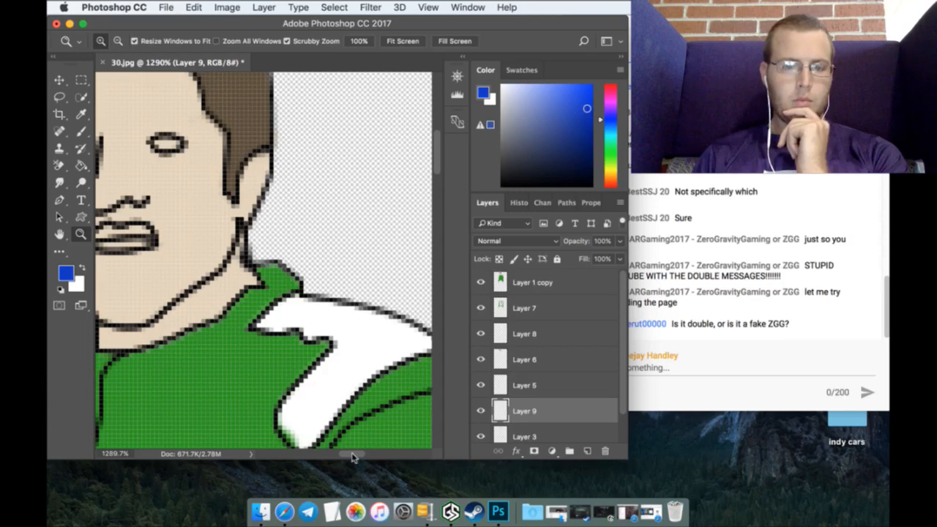
Step: Paint the inside of both eyes blue on Layer 9 with a 2 px hard brush
{"action": "left_click_drag", "start_coordinate": [355, 456], "coordinate": [348, 457]}
{"action": "left_click_drag", "start_coordinate": [229, 118], "coordinate": [237, 128]}
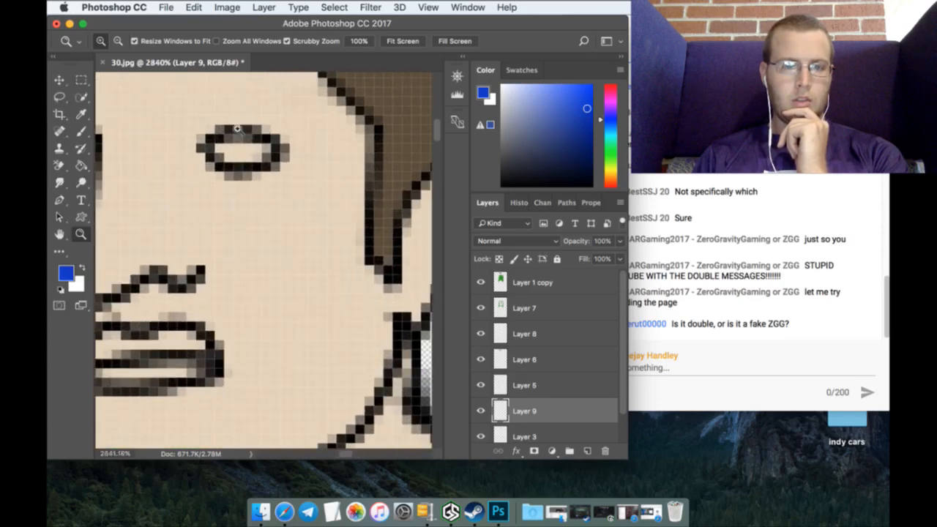
{"action": "left_click", "coordinate": [81, 131]}
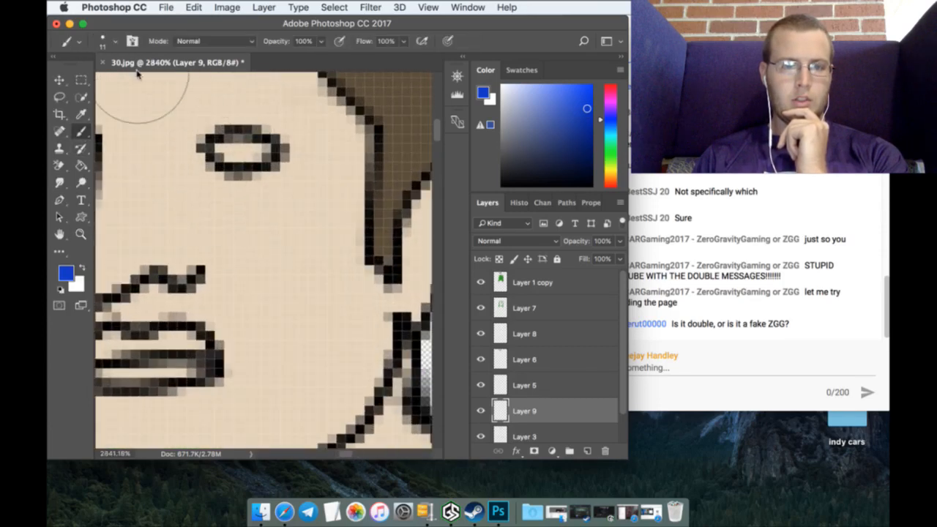
{"action": "left_click", "coordinate": [106, 43]}
{"action": "left_click", "coordinate": [95, 139]}
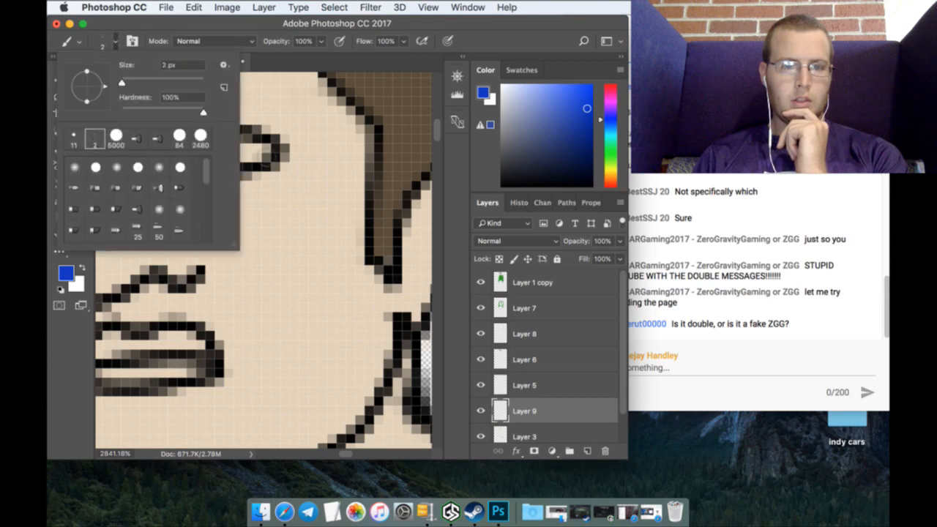
{"action": "mouse_move", "coordinate": [262, 154]}
{"action": "left_mouse_down"}
{"action": "mouse_move", "coordinate": [223, 150]}
{"action": "mouse_move", "coordinate": [233, 161]}
{"action": "mouse_move", "coordinate": [259, 155]}
{"action": "left_mouse_up"}
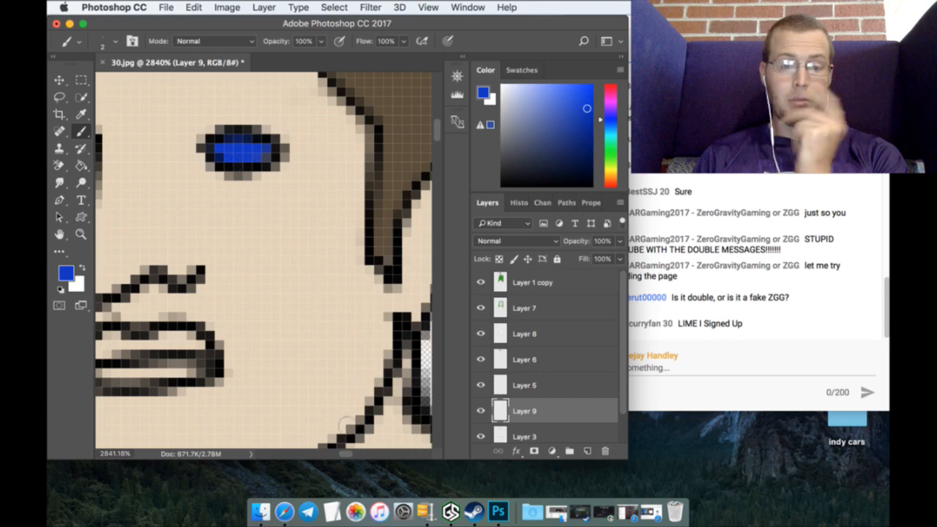
{"action": "left_click_drag", "start_coordinate": [352, 454], "coordinate": [339, 454]}
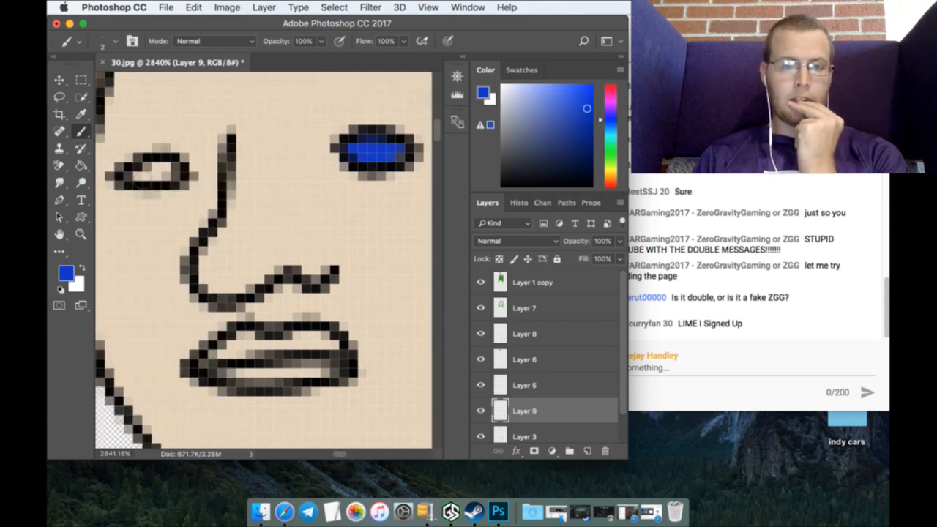
{"action": "mouse_move", "coordinate": [147, 174]}
{"action": "left_mouse_down"}
{"action": "mouse_move", "coordinate": [165, 173]}
{"action": "mouse_move", "coordinate": [145, 182]}
{"action": "left_mouse_up"}
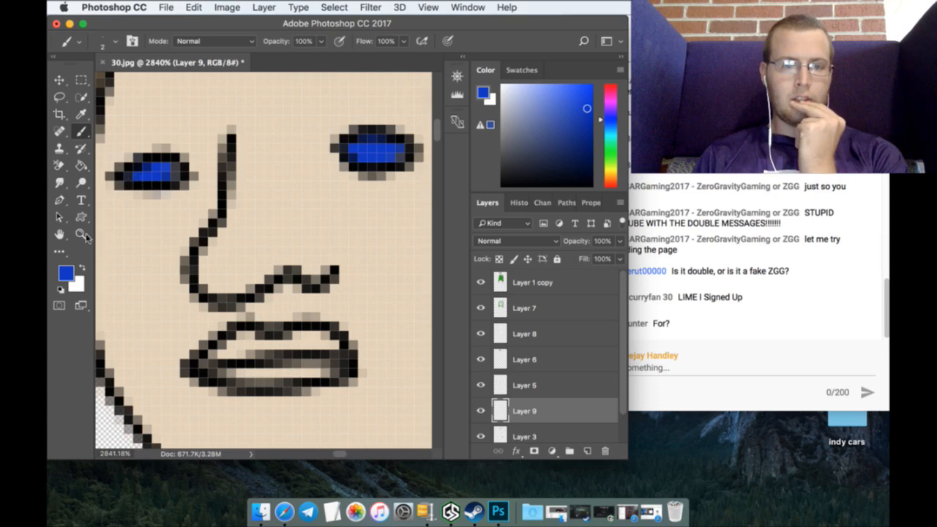
Step: Erase the skin colour spilling outside the left cheek and jaw outline on Layer 3 with the Background Eraser
{"action": "left_click", "coordinate": [82, 234]}
{"action": "left_click_drag", "start_coordinate": [266, 234], "coordinate": [192, 236]}
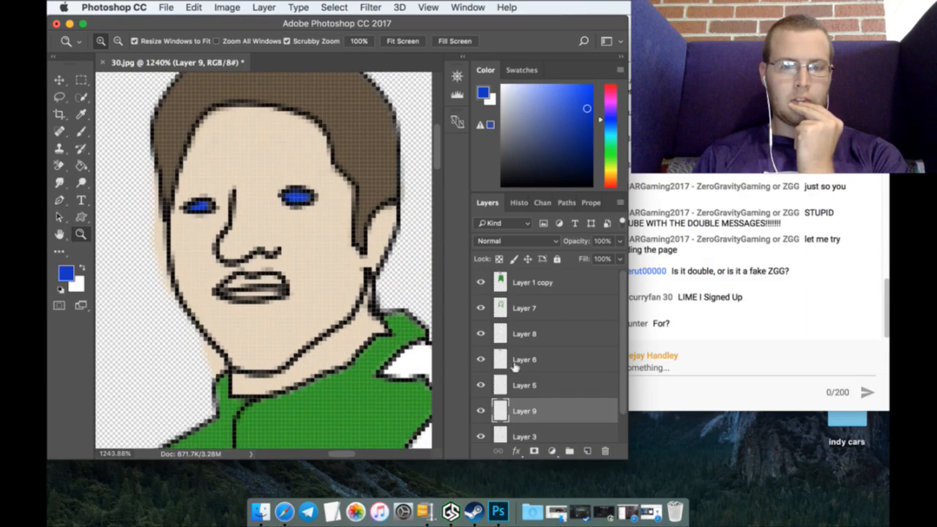
{"action": "scroll", "coordinate": [521, 374], "scroll_direction": "down", "scroll_amount": 2}
{"action": "left_click", "coordinate": [534, 403]}
{"action": "left_click", "coordinate": [60, 166]}
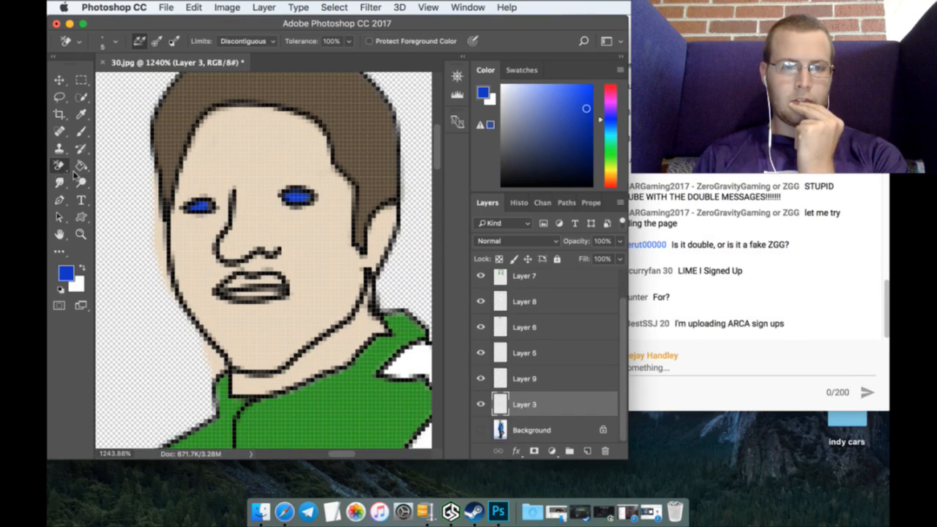
{"action": "mouse_move", "coordinate": [148, 196]}
{"action": "left_mouse_down"}
{"action": "mouse_move", "coordinate": [159, 270]}
{"action": "mouse_move", "coordinate": [145, 203]}
{"action": "mouse_move", "coordinate": [156, 283]}
{"action": "mouse_move", "coordinate": [207, 377]}
{"action": "left_mouse_up"}
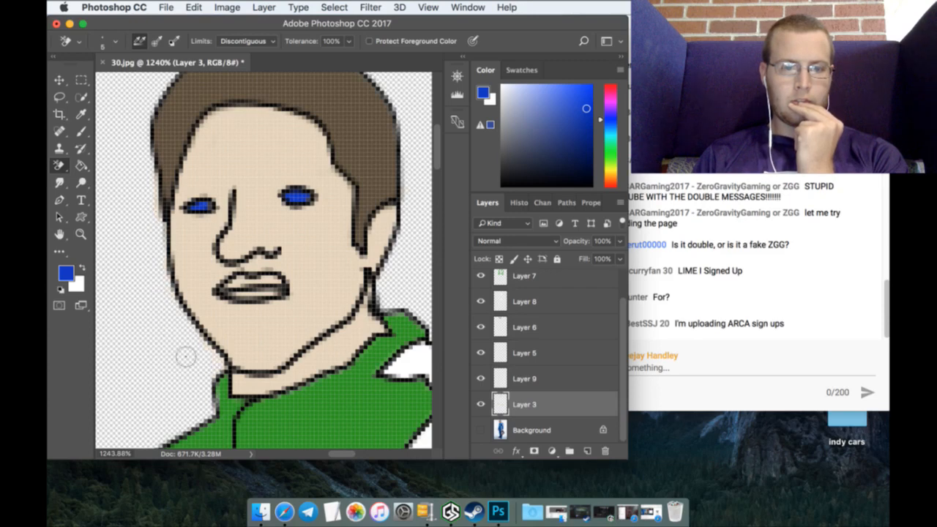
Step: Draw a rounded rectangle glasses lens about 13 by 7 px around the left eye, with no fill and a 1 px blue stroke
{"action": "left_click", "coordinate": [81, 217]}
{"action": "left_click", "coordinate": [147, 228]}
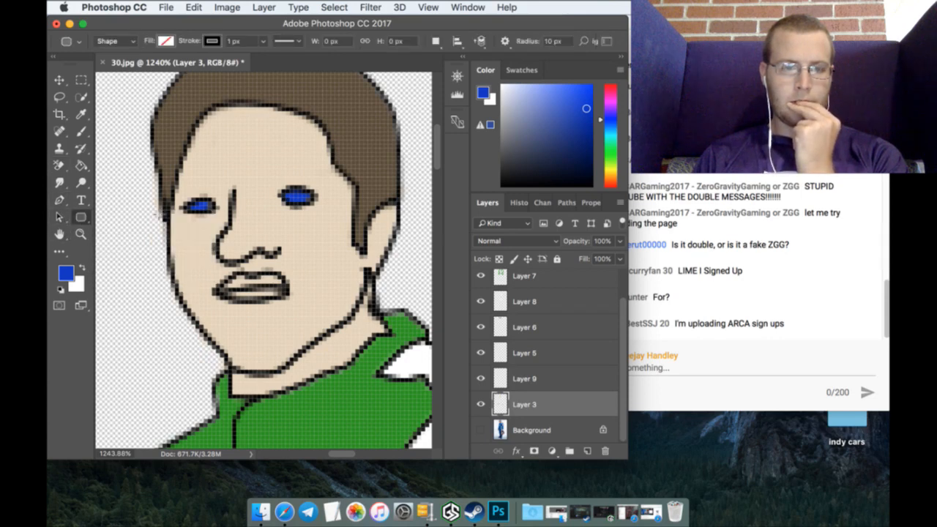
{"action": "left_click", "coordinate": [211, 42]}
{"action": "left_click", "coordinate": [149, 112]}
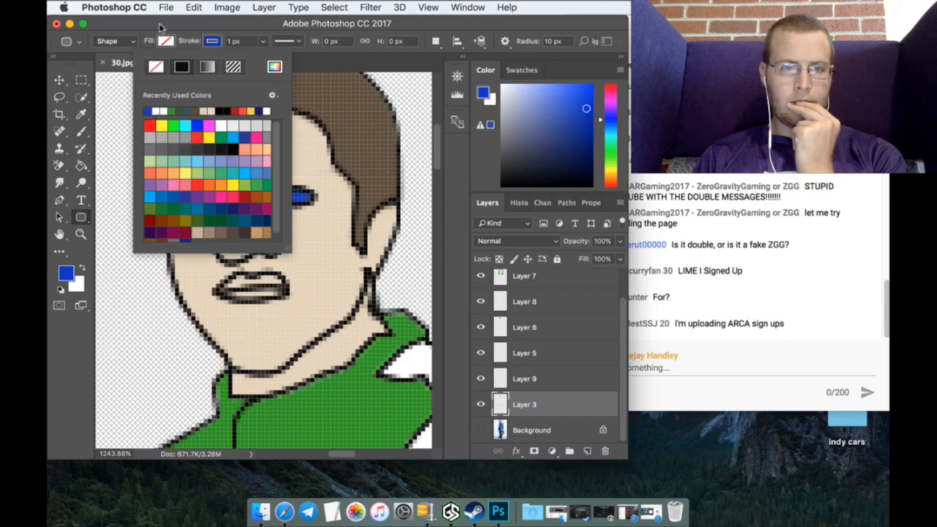
{"action": "left_click", "coordinate": [159, 28]}
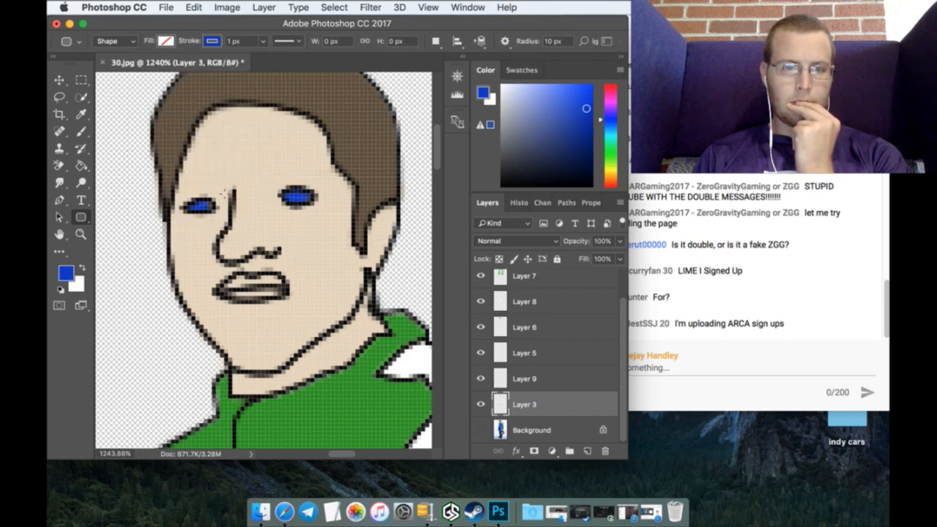
{"action": "left_click_drag", "start_coordinate": [219, 191], "coordinate": [170, 223]}
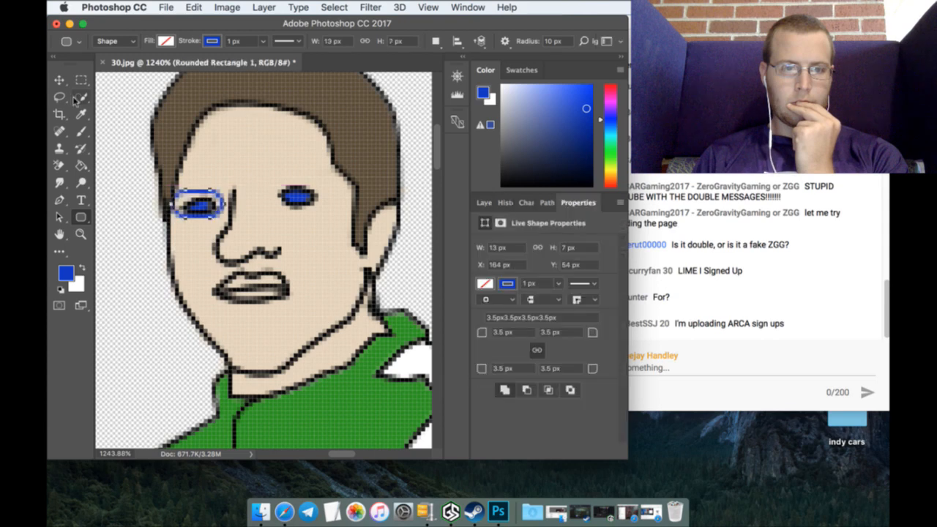
Step: Rotate the left lens about -5 degrees, nudge it down 1 px over the eye and apply the transformation
{"action": "left_click", "coordinate": [60, 82]}
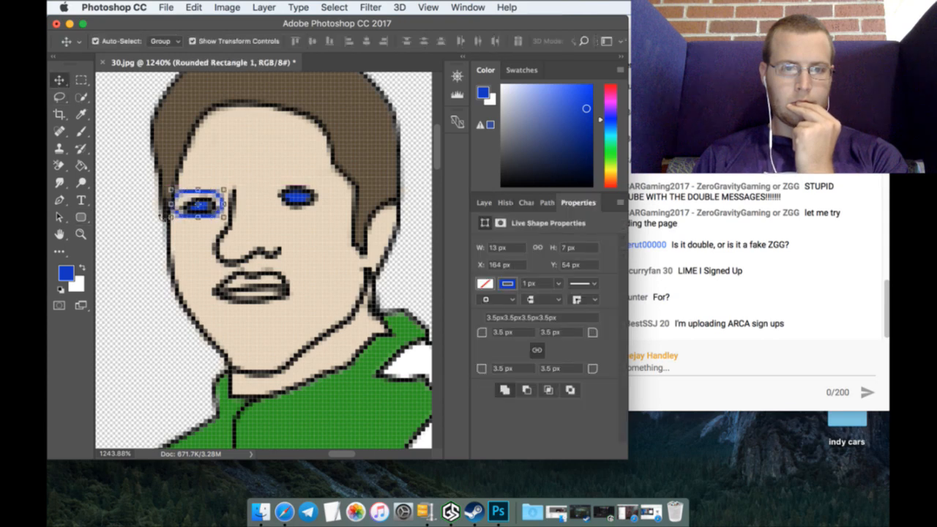
{"action": "left_click_drag", "start_coordinate": [166, 217], "coordinate": [165, 219]}
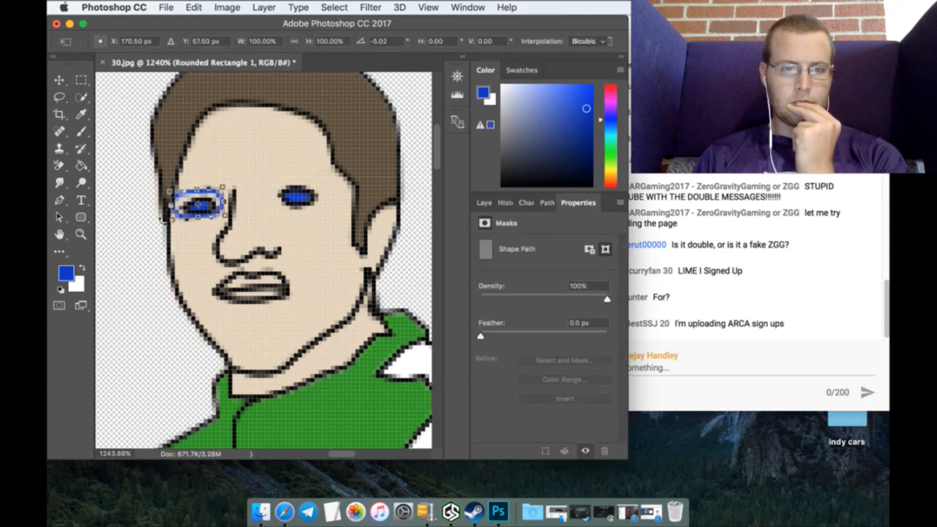
{"action": "key", "text": "Down"}
{"action": "key", "text": "Down"}
{"action": "key", "text": "Up"}
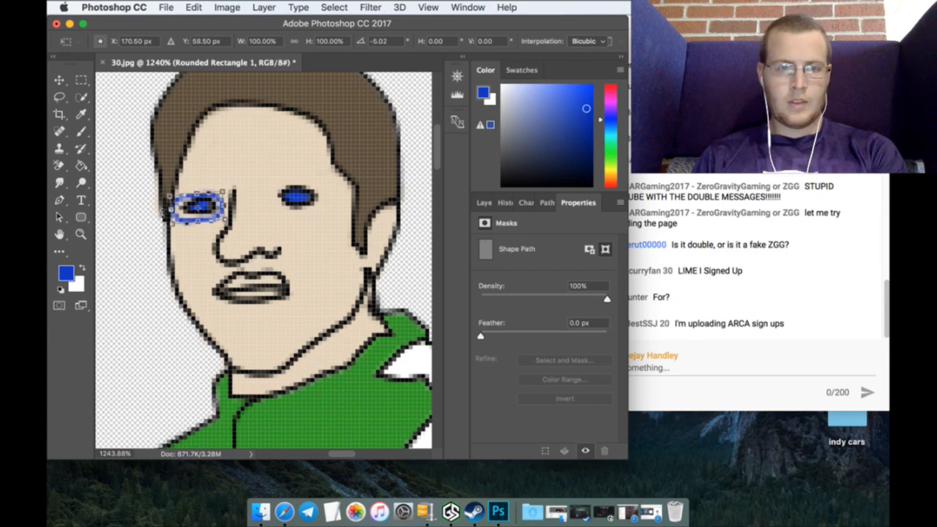
{"action": "key", "text": "Right"}
{"action": "key", "text": "Left"}
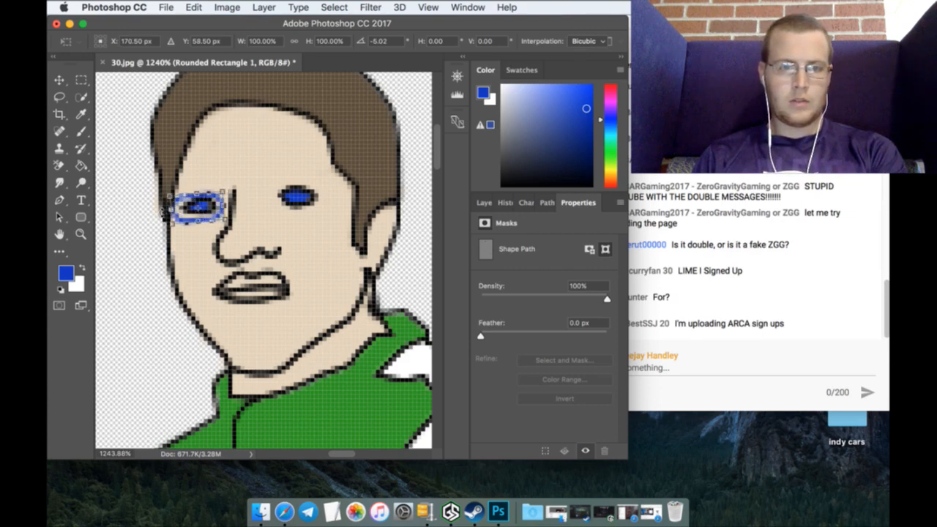
{"action": "key", "text": "u"}
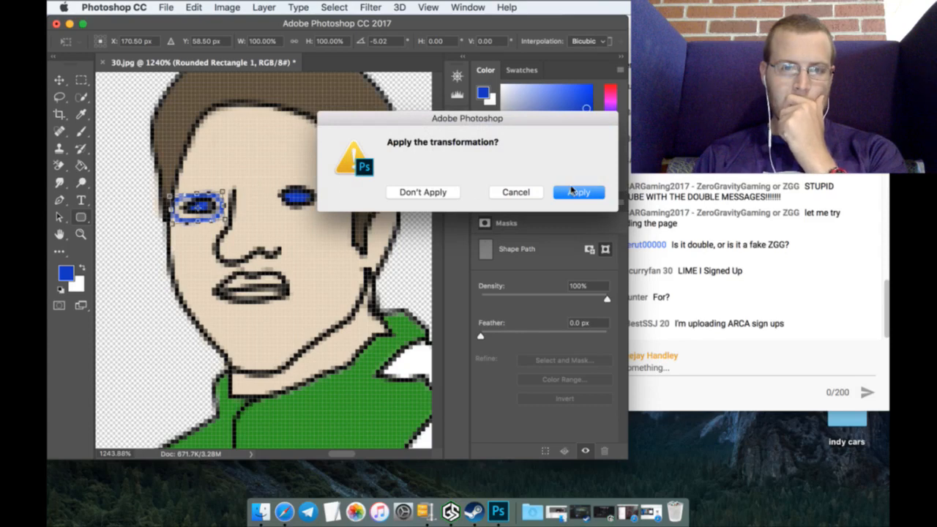
{"action": "key", "text": "Return"}
Step: Draw a second blue rounded lens around the right eye, rotated about -6.45 degrees and scaled to about 85%
{"action": "left_click_drag", "start_coordinate": [249, 190], "coordinate": [322, 197]}
{"action": "key", "text": "v"}
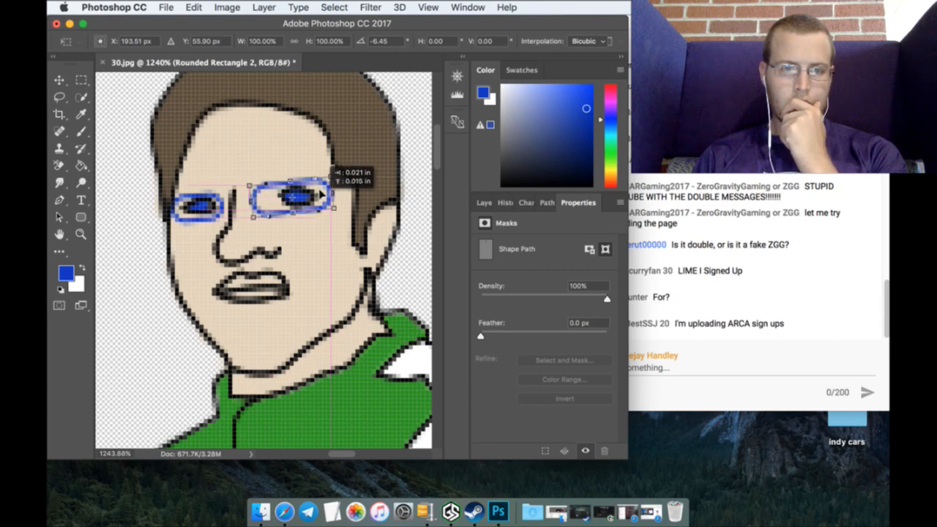
{"action": "mouse_move", "coordinate": [319, 193]}
{"action": "left_mouse_down"}
{"action": "mouse_move", "coordinate": [334, 180]}
{"action": "mouse_move", "coordinate": [316, 189]}
{"action": "left_mouse_up"}
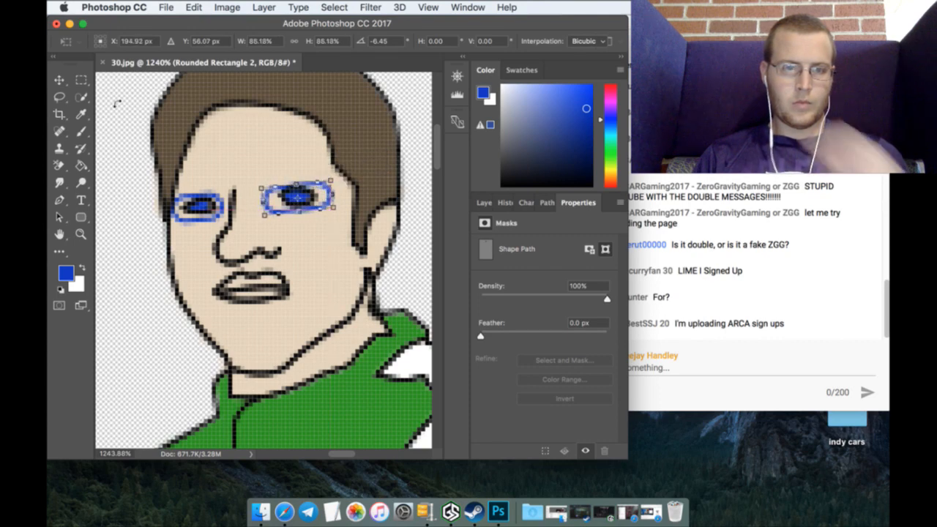
{"action": "left_click", "coordinate": [81, 80]}
{"action": "left_click", "coordinate": [581, 195]}
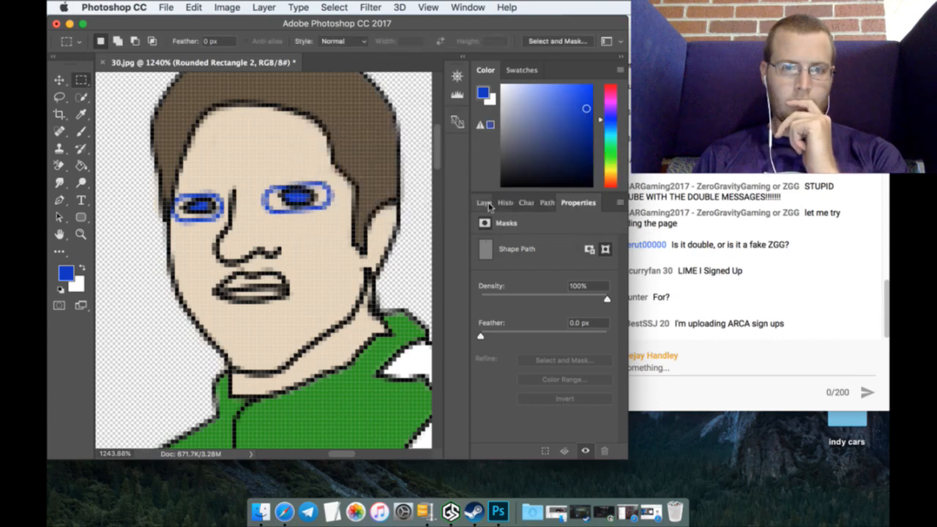
Step: Draw the glasses' bridge between the lenses and the temple arm from the right lens to the ear as blue Pen tool lines
{"action": "left_click", "coordinate": [487, 205]}
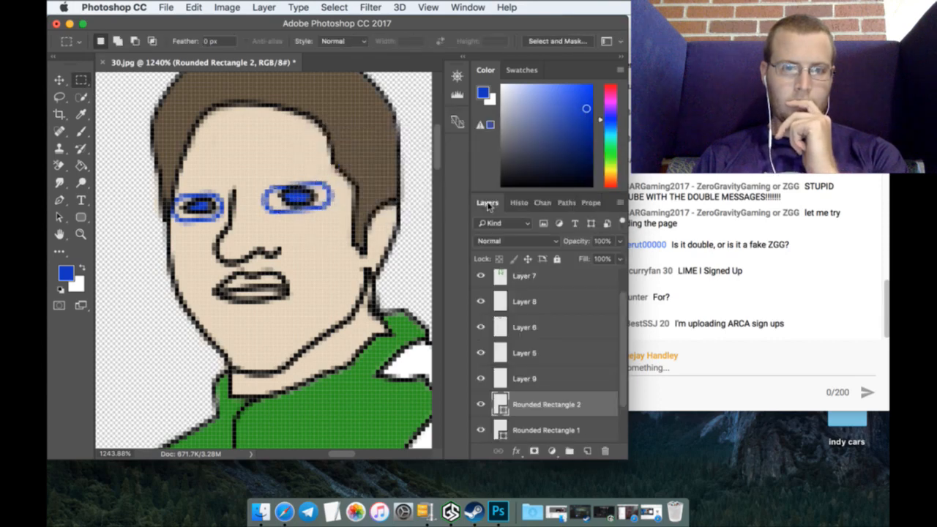
{"action": "left_click", "coordinate": [59, 200]}
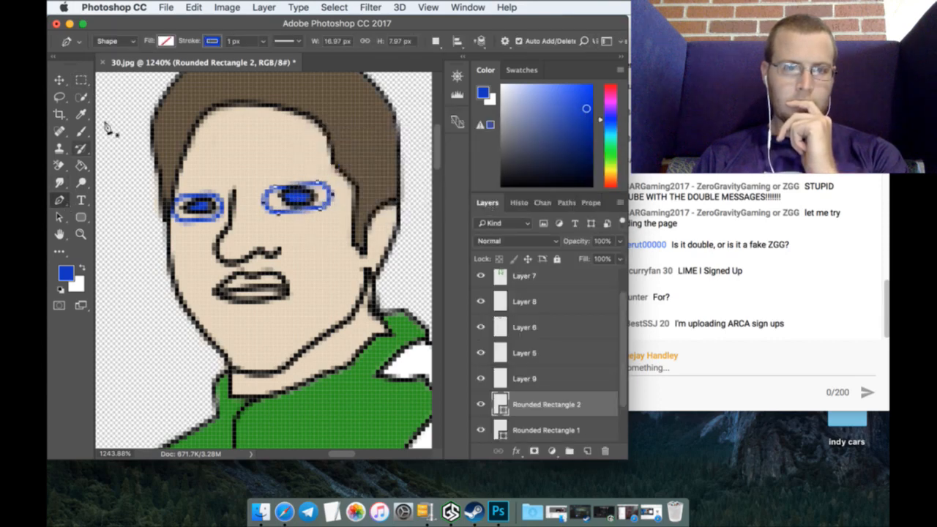
{"action": "left_click", "coordinate": [232, 205]}
{"action": "left_click_drag", "start_coordinate": [262, 199], "coordinate": [294, 205]}
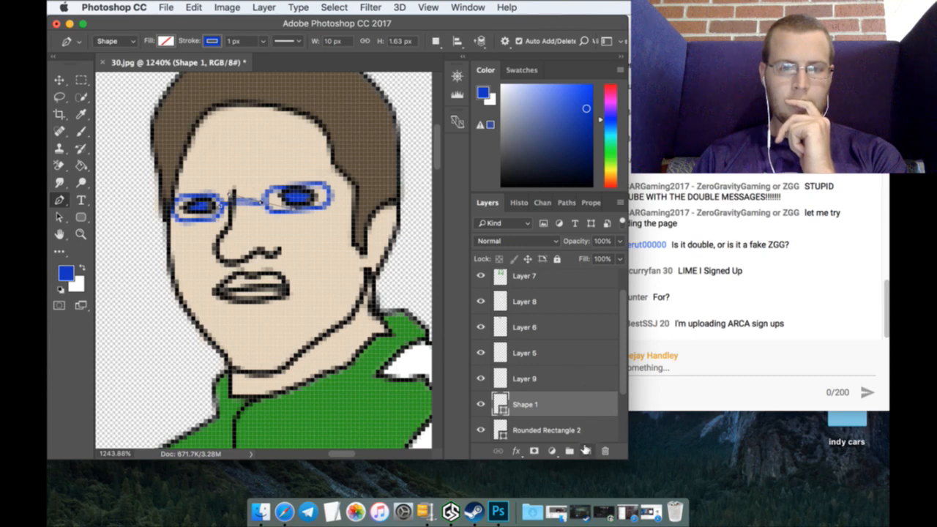
{"action": "left_click", "coordinate": [587, 451]}
{"action": "left_click", "coordinate": [333, 201]}
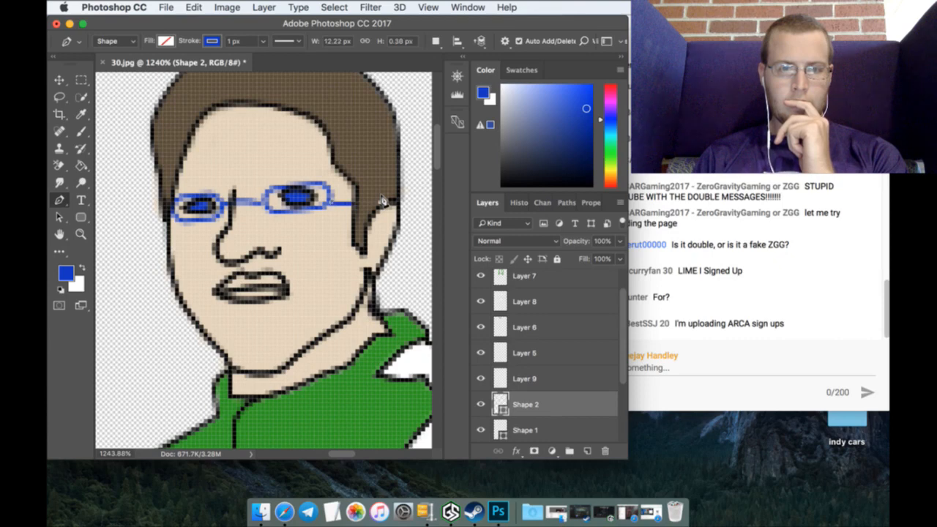
Step: Move the four glasses layers, Rounded Rectangle 1 through Shape 2, to the top of the layer stack above Layer 1 copy
{"action": "scroll", "coordinate": [571, 401], "scroll_direction": "down", "scroll_amount": 4}
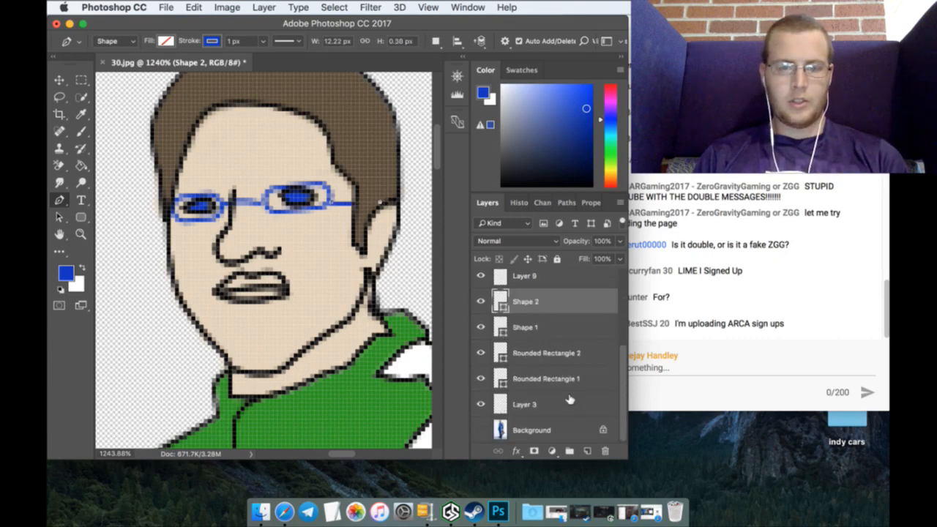
{"action": "left_click", "coordinate": [565, 378]}
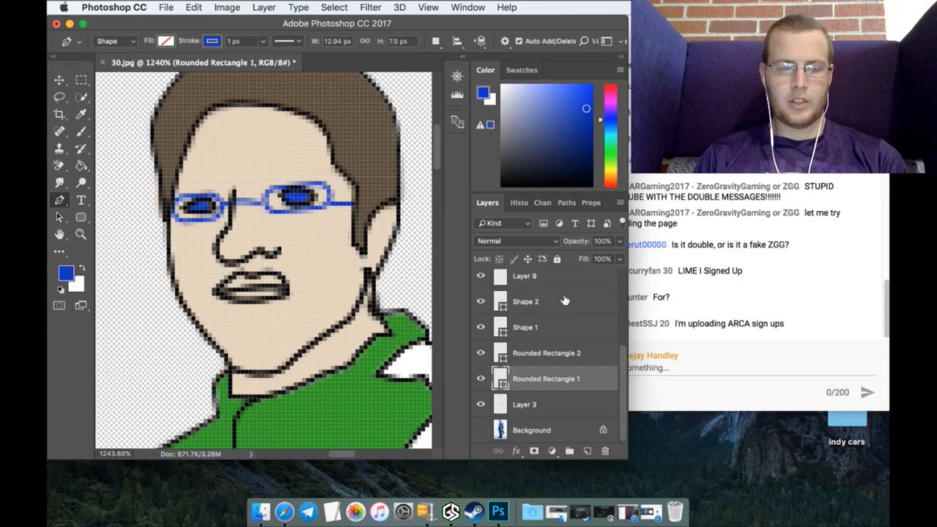
{"action": "left_click", "coordinate": [565, 300], "text": "shift"}
{"action": "scroll", "coordinate": [563, 293], "scroll_direction": "up", "scroll_amount": 4}
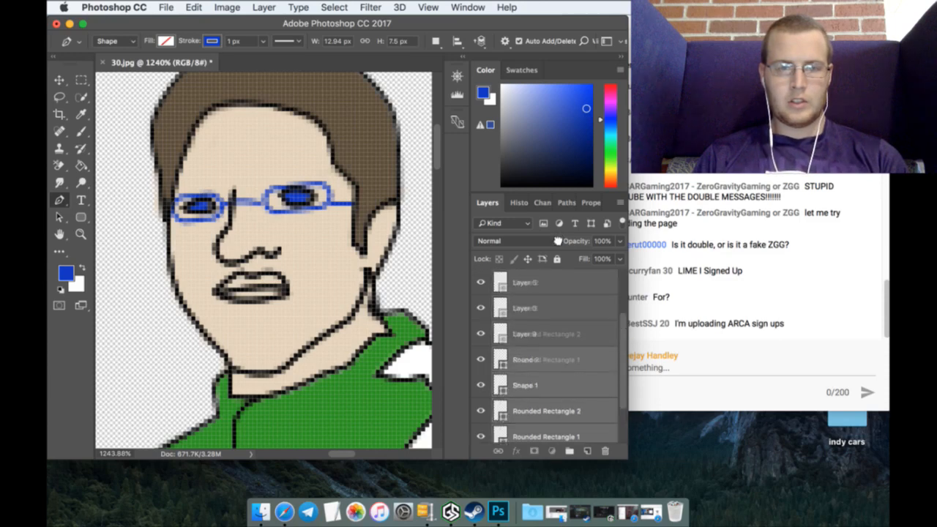
{"action": "scroll", "coordinate": [559, 293], "scroll_direction": "up", "scroll_amount": 2}
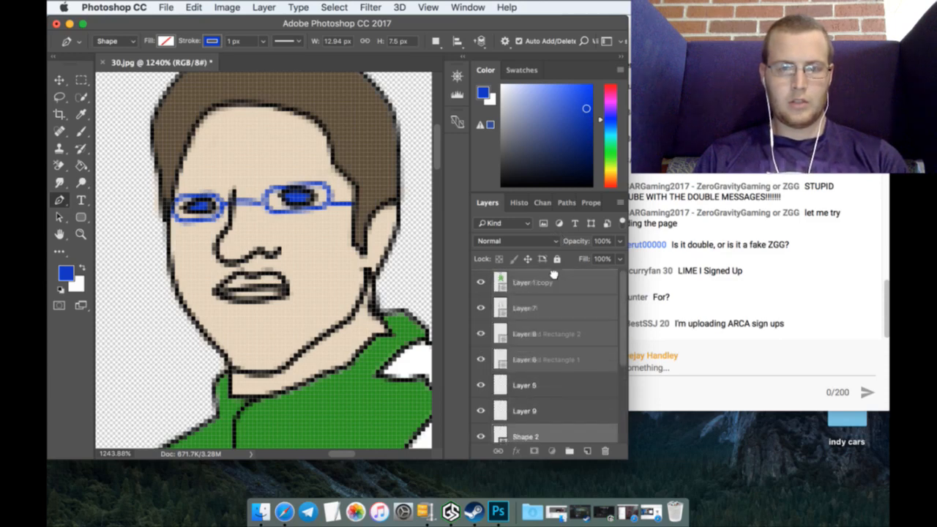
{"action": "scroll", "coordinate": [554, 284], "scroll_direction": "up", "scroll_amount": 3}
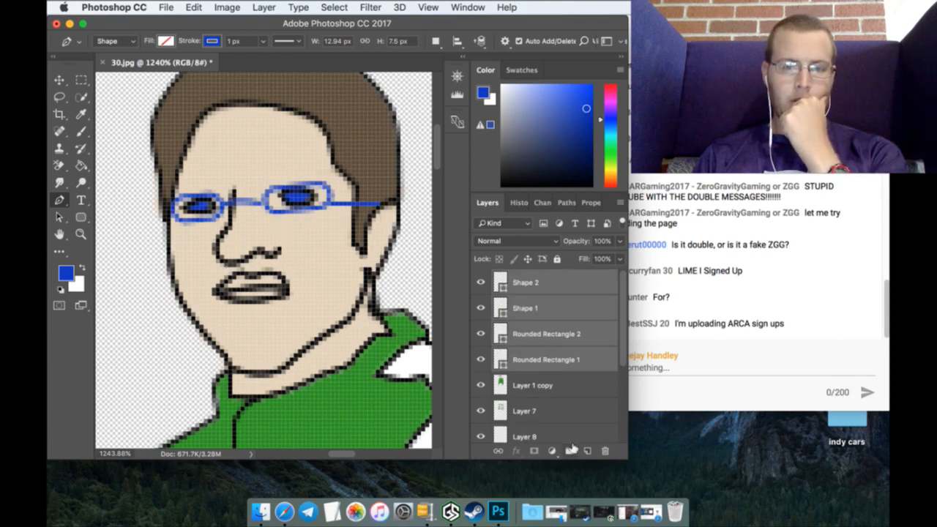
Step: Rasterize the four glasses layers and merge them into a single layer
{"action": "left_click", "coordinate": [590, 354]}
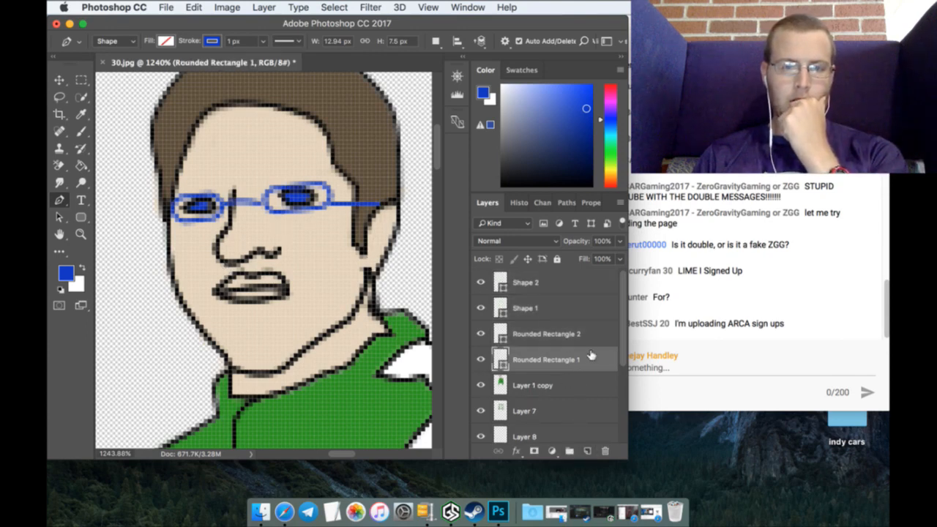
{"action": "left_click", "coordinate": [562, 281], "text": "shift"}
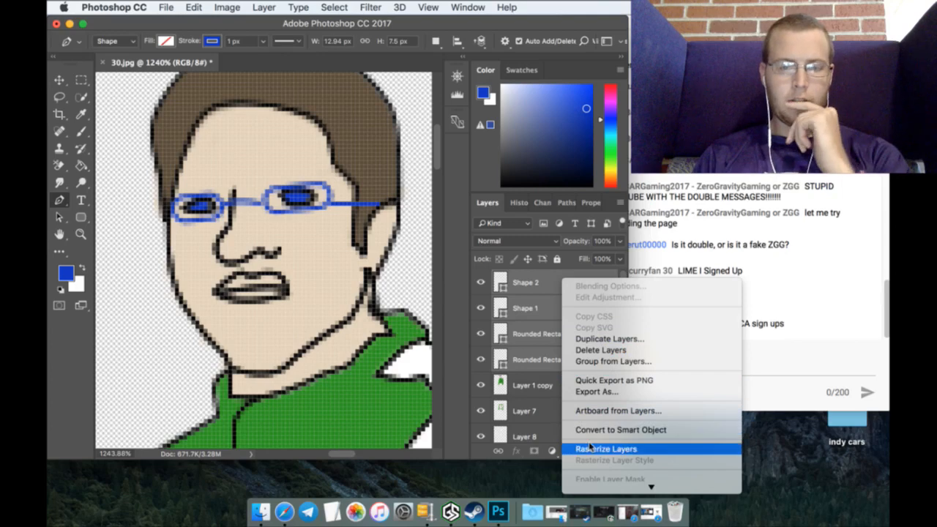
{"action": "left_click", "coordinate": [592, 449]}
{"action": "right_click", "coordinate": [553, 279]}
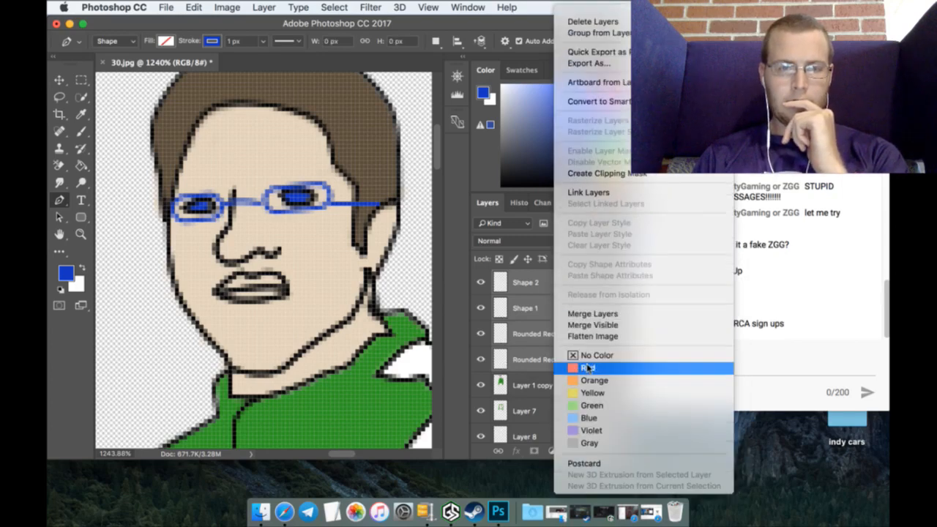
{"action": "left_click", "coordinate": [594, 315]}
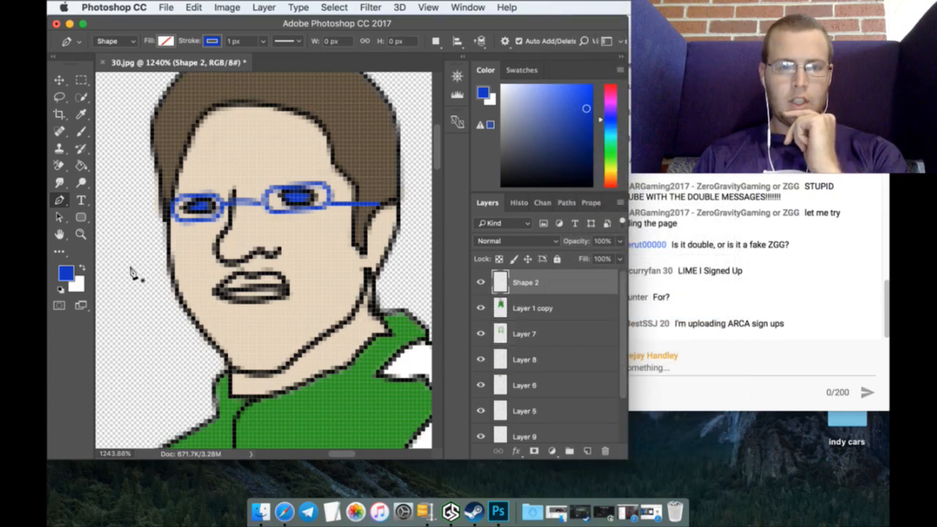
{"action": "left_click", "coordinate": [81, 234]}
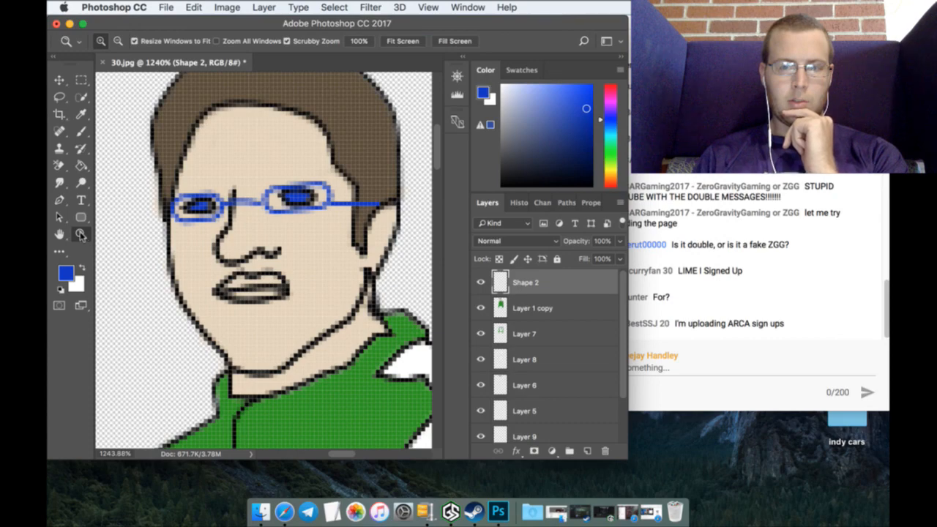
Step: Start saving the finished line-art driver as a separate file in the drivers folder under the name A_30
{"action": "left_click", "coordinate": [399, 43]}
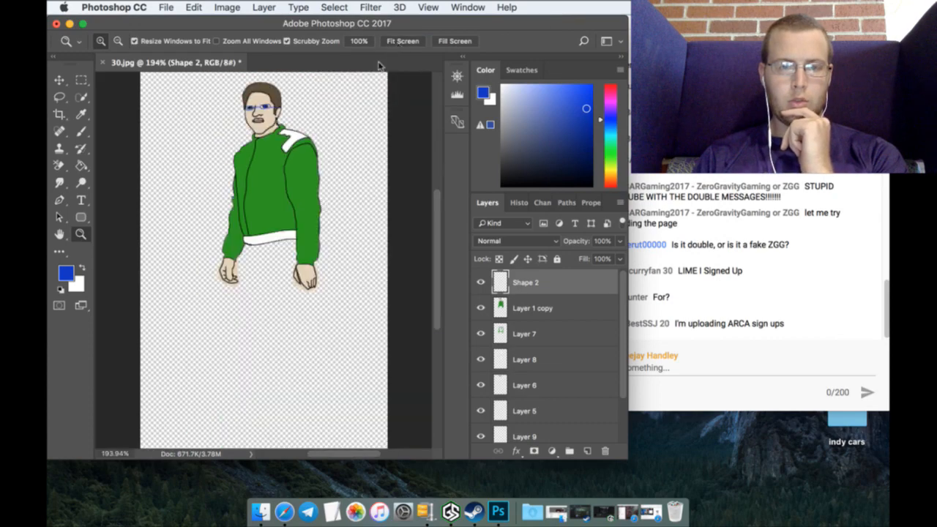
{"action": "left_click_drag", "start_coordinate": [287, 137], "coordinate": [325, 123]}
{"action": "scroll", "coordinate": [301, 189], "scroll_direction": "up", "scroll_amount": 3}
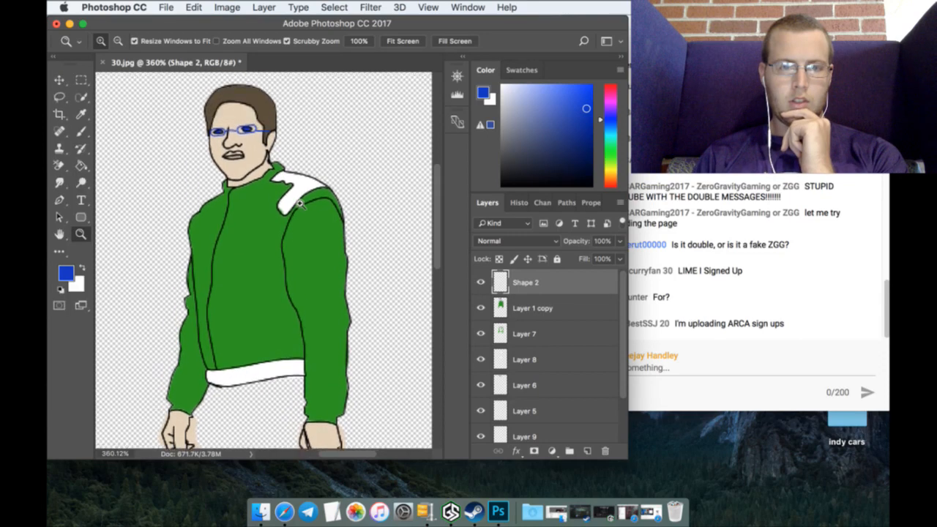
{"action": "scroll", "coordinate": [300, 204], "scroll_direction": "up", "scroll_amount": 2}
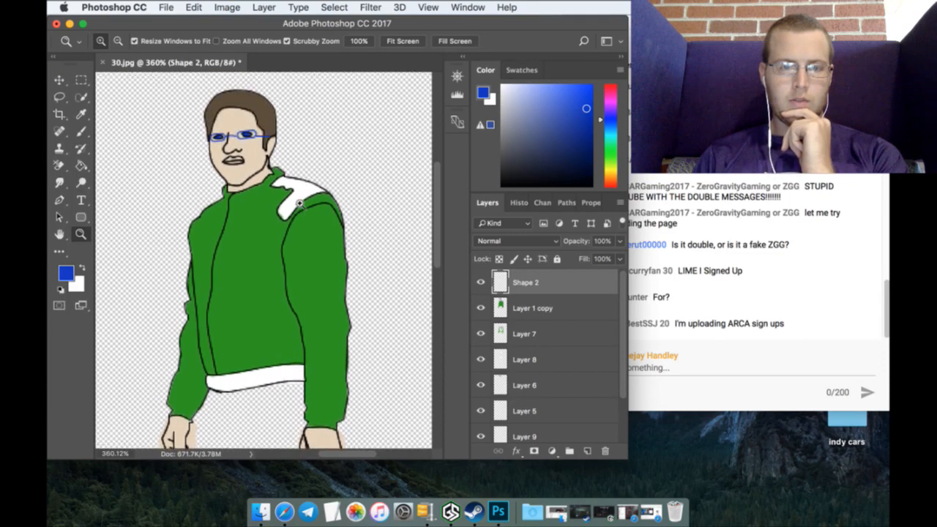
{"action": "left_click", "coordinate": [166, 8]}
{"action": "left_click", "coordinate": [189, 144]}
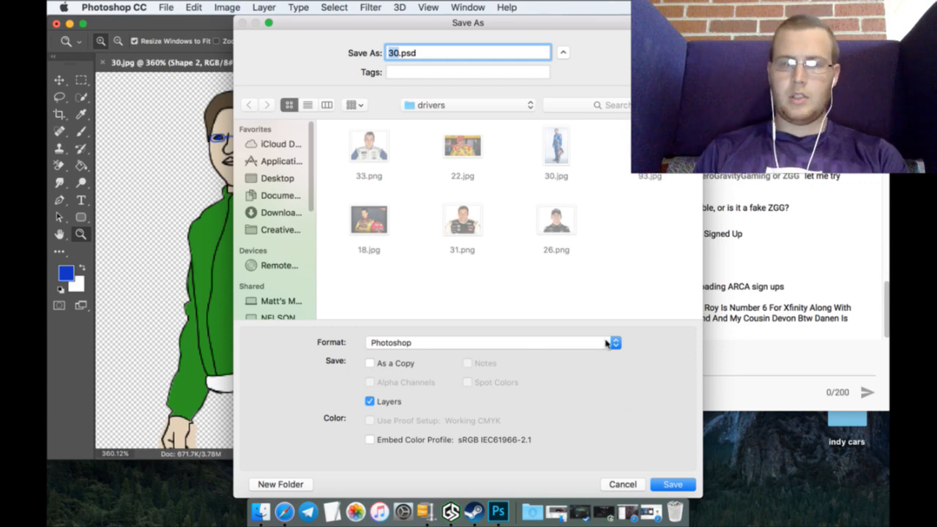
{"action": "key", "text": "Right"}
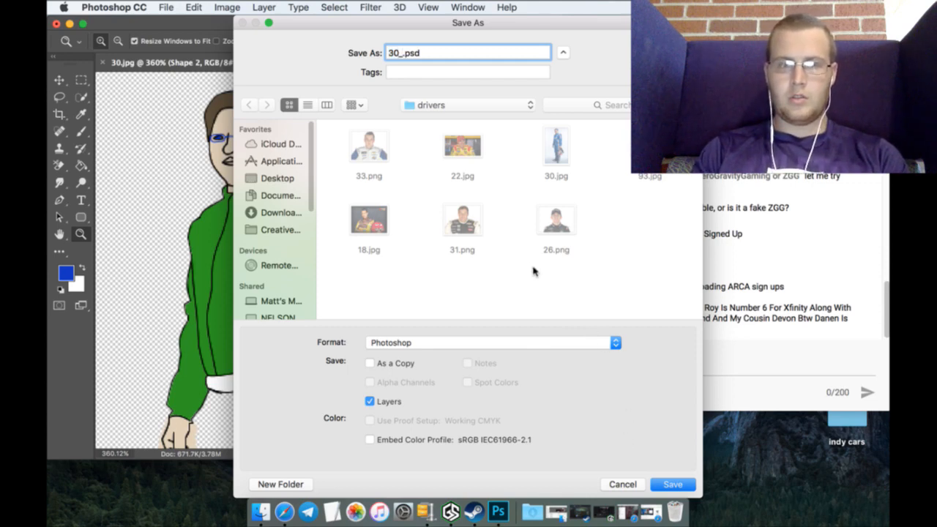
{"action": "type", "text": "A_"}
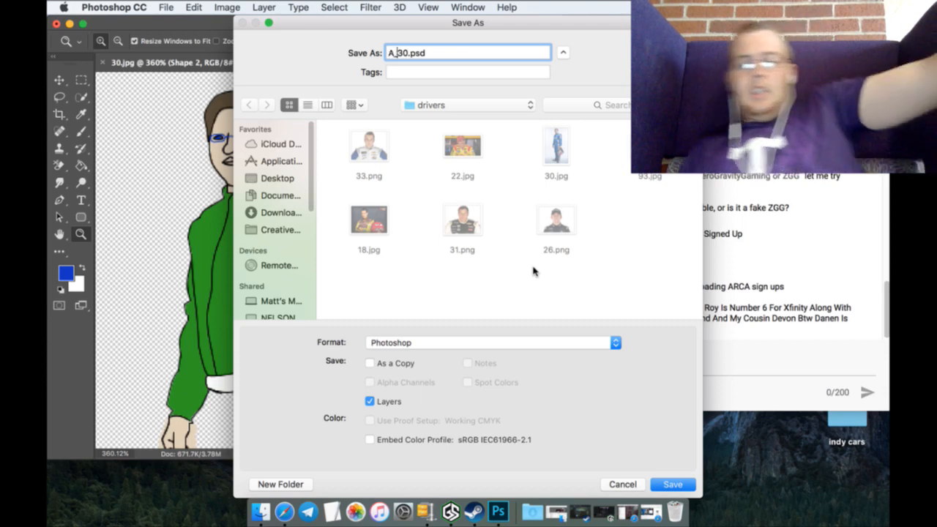
Step: Save the drawing in PNG format with Smallest / Slow compression and no interlacing
{"action": "left_click", "coordinate": [589, 343]}
{"action": "type", "text": "png"}
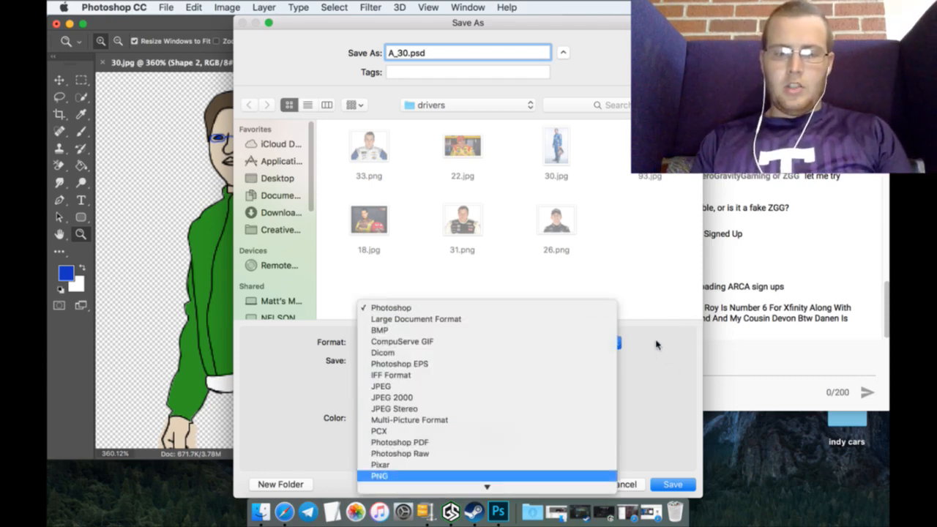
{"action": "key", "text": "Return"}
{"action": "key", "text": "Return"}
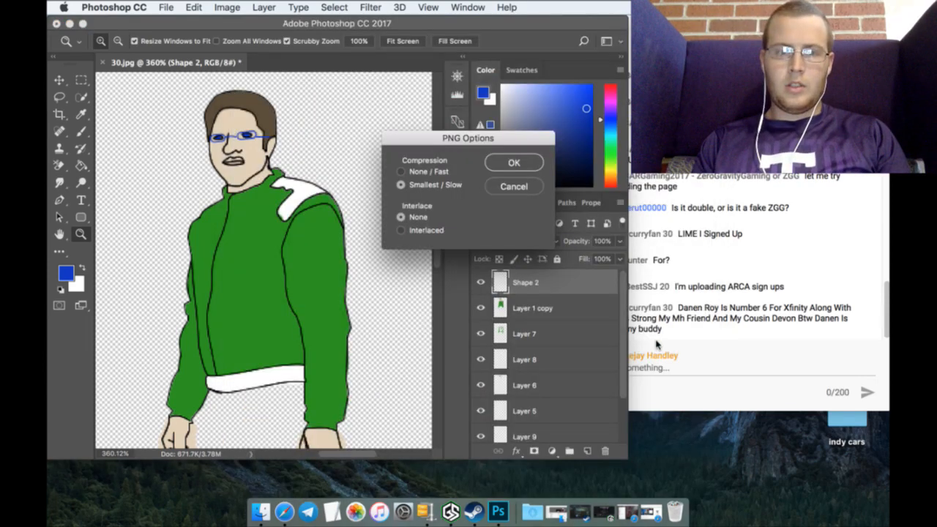
{"action": "key", "text": "Return"}
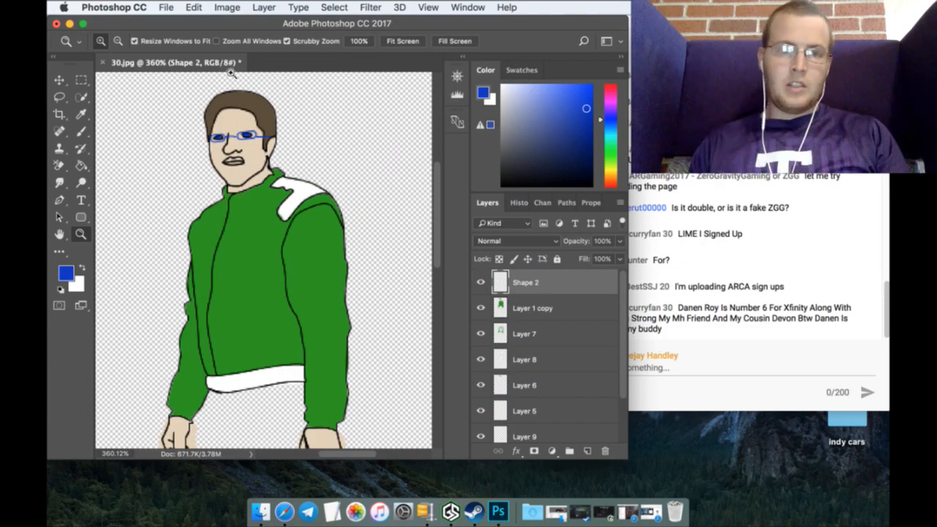
Step: Close 30.jpg without saving its changes and bring up the drivers folder for opening another file
{"action": "left_click", "coordinate": [104, 62]}
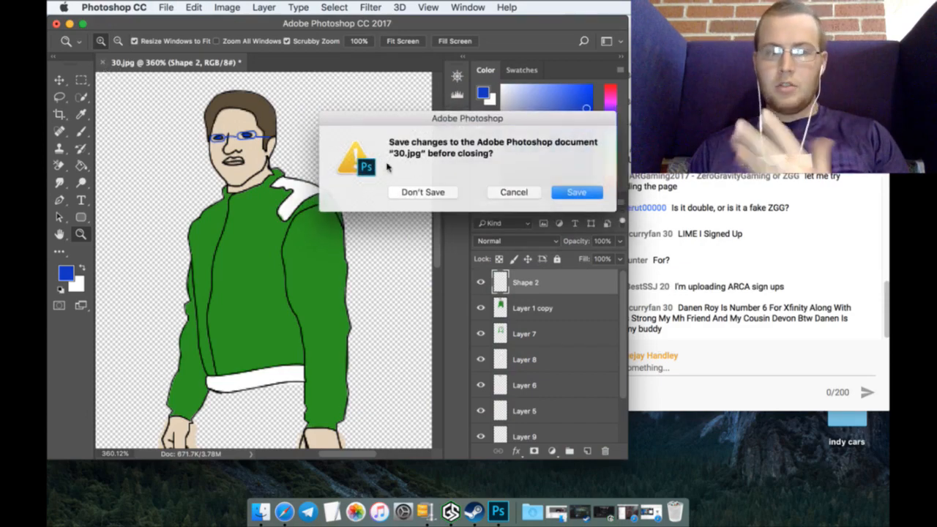
{"action": "left_click", "coordinate": [423, 192]}
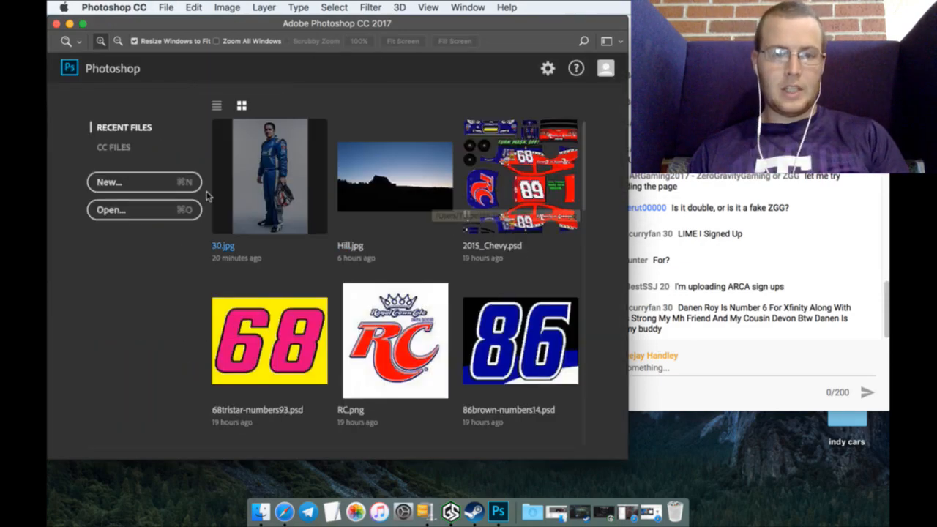
{"action": "left_click", "coordinate": [115, 210]}
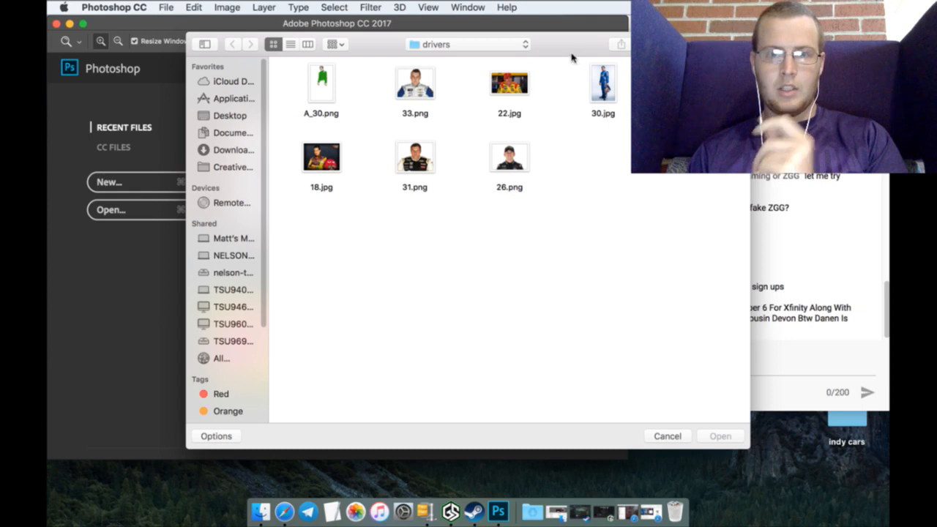
Step: Switch to the live chat window in Safari and look back through the earlier viewer messages
{"action": "left_click", "coordinate": [770, 210]}
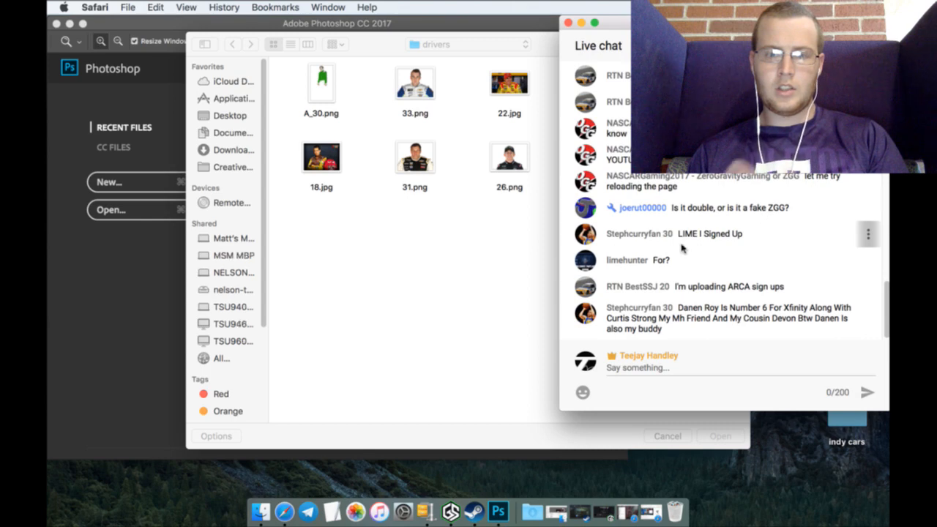
{"action": "scroll", "coordinate": [681, 249], "scroll_direction": "up", "scroll_amount": 5}
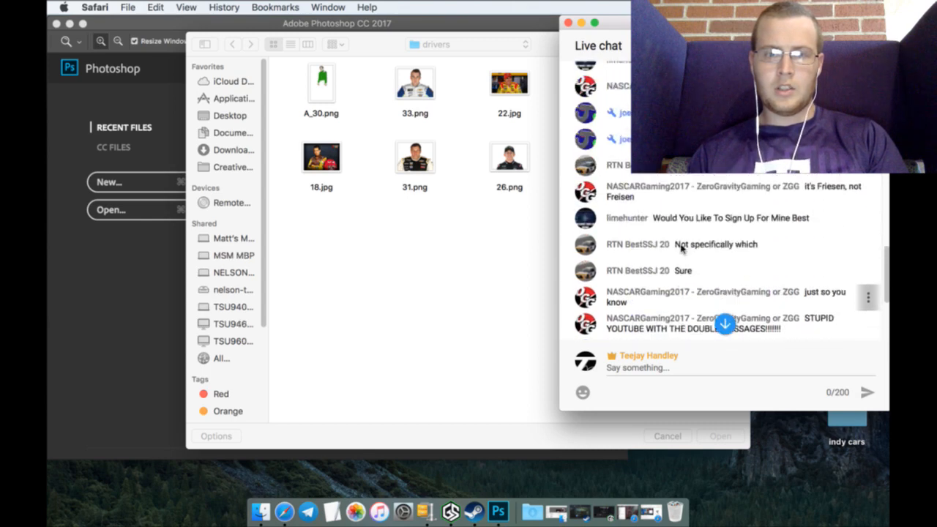
{"action": "scroll", "coordinate": [680, 249], "scroll_direction": "up", "scroll_amount": 8}
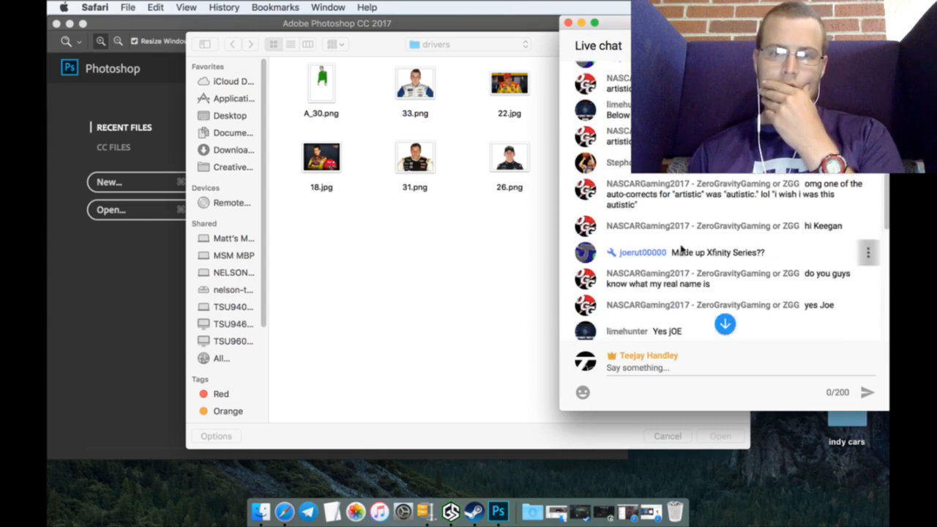
{"action": "scroll", "coordinate": [680, 249], "scroll_direction": "up", "scroll_amount": 3}
{"action": "scroll", "coordinate": [681, 250], "scroll_direction": "up", "scroll_amount": 10}
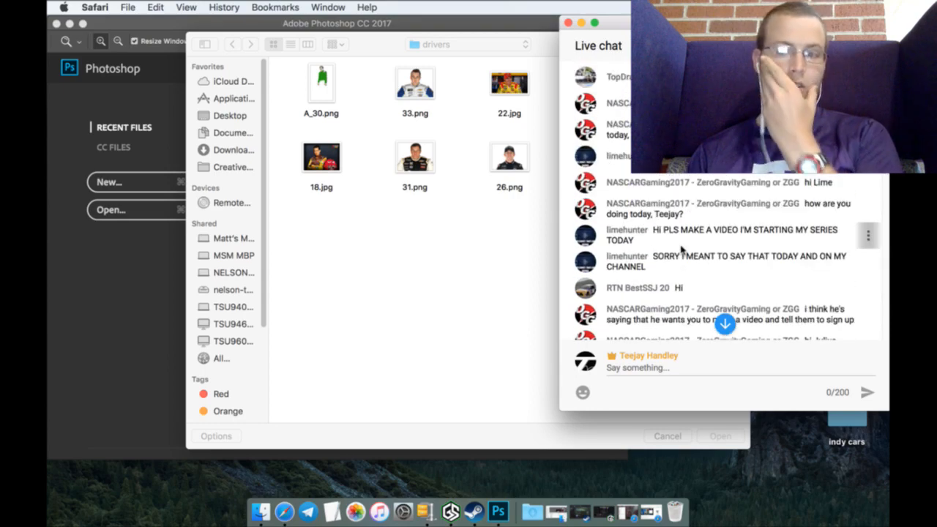
{"action": "scroll", "coordinate": [680, 250], "scroll_direction": "down", "scroll_amount": 15}
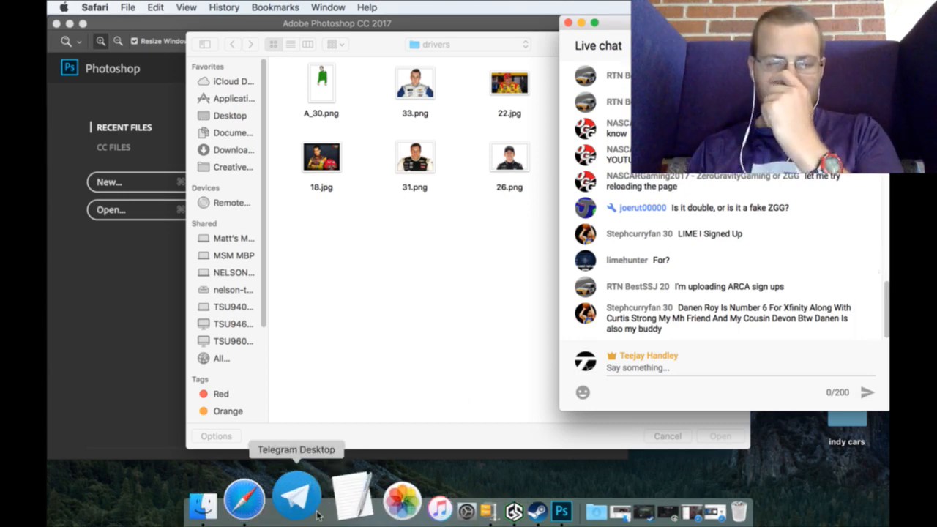
Step: Bring up the Google Hangouts window in Safari
{"action": "left_click", "coordinate": [634, 503]}
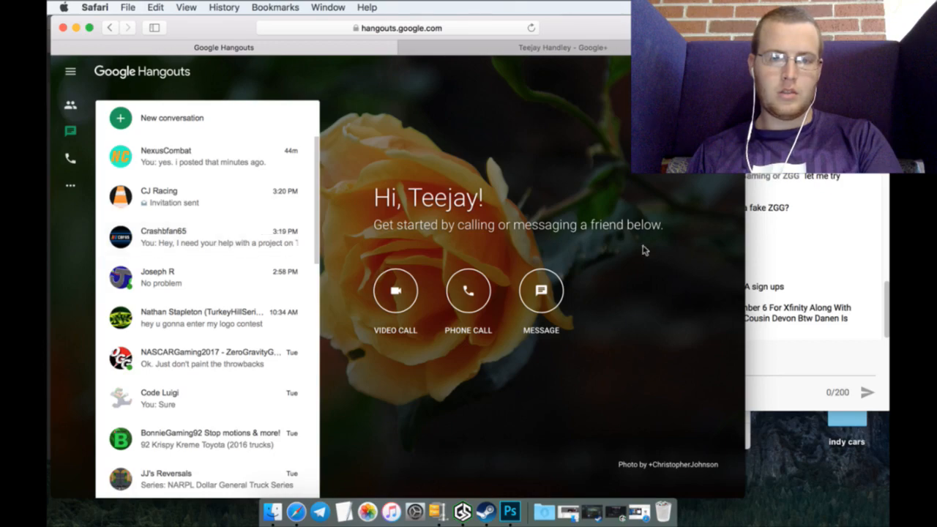
Step: Switch to Photoshop, open 26.png from the drivers folder, and fit the image to the screen
{"action": "left_click", "coordinate": [765, 243]}
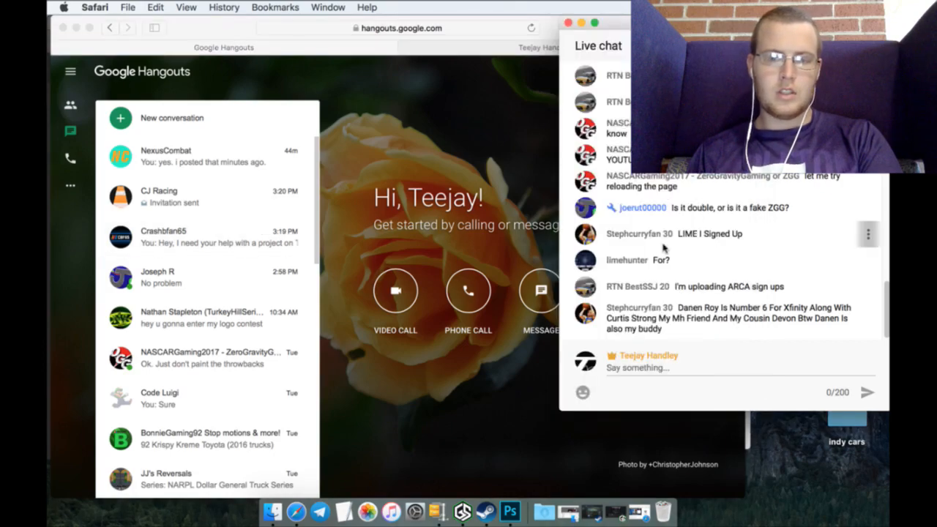
{"action": "left_click", "coordinate": [76, 28]}
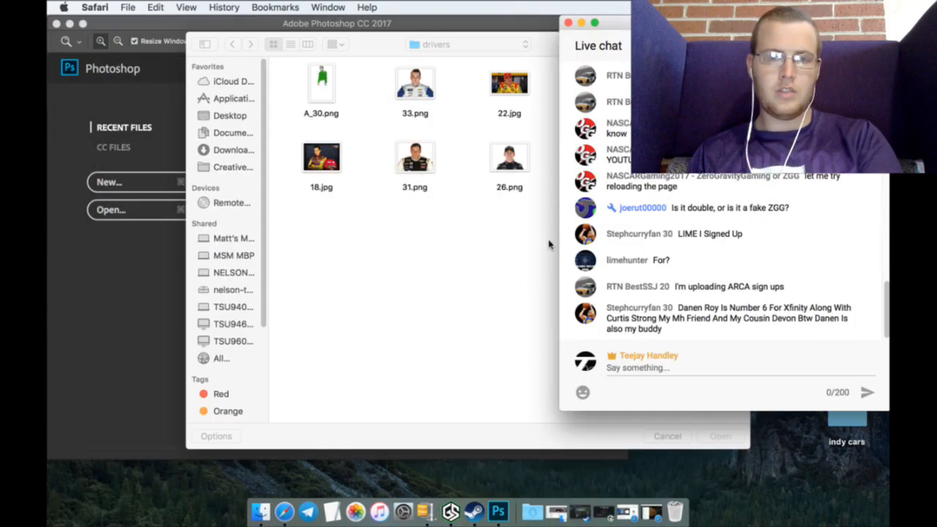
{"action": "left_click", "coordinate": [465, 202]}
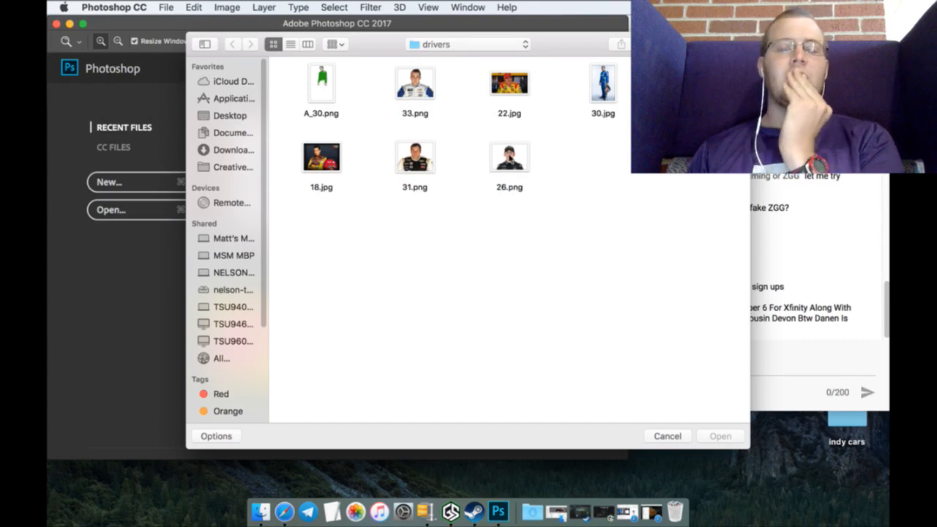
{"action": "double_click", "coordinate": [510, 158]}
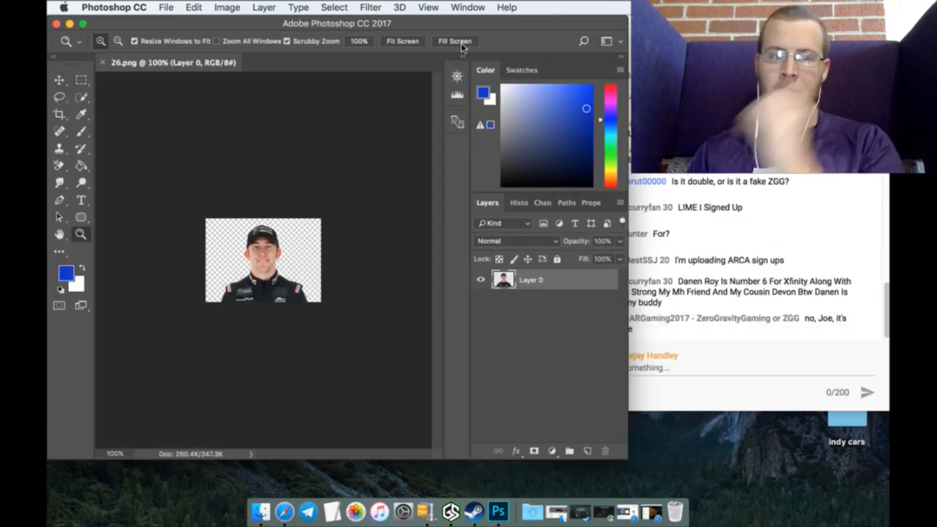
{"action": "left_click", "coordinate": [403, 42]}
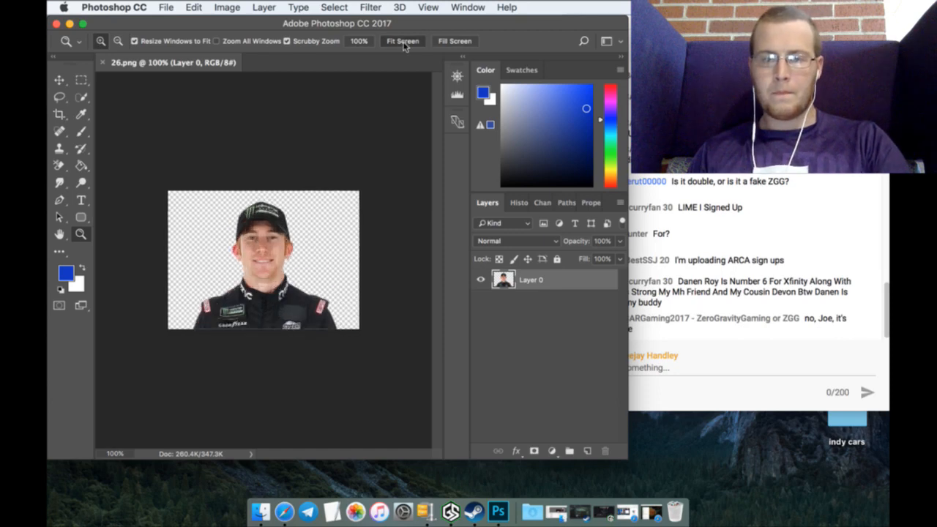
{"action": "left_click", "coordinate": [644, 30]}
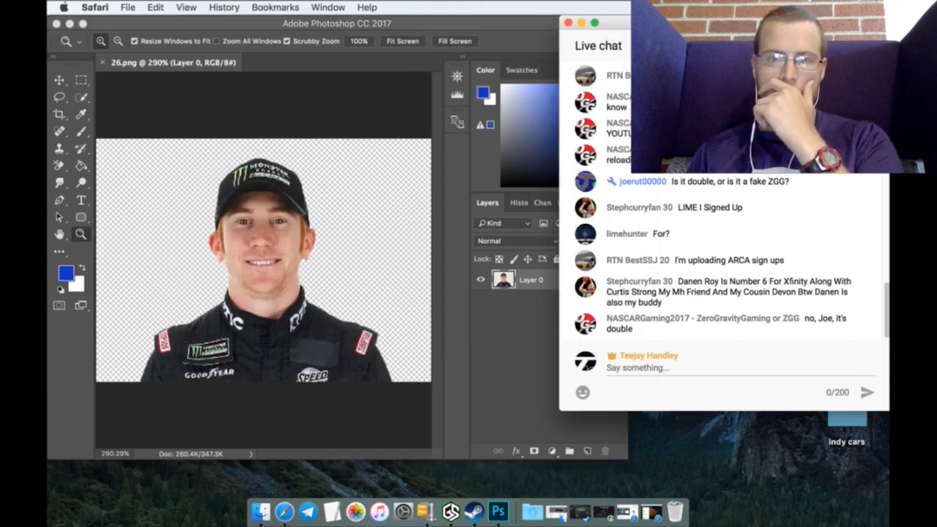
{"action": "left_click", "coordinate": [516, 26]}
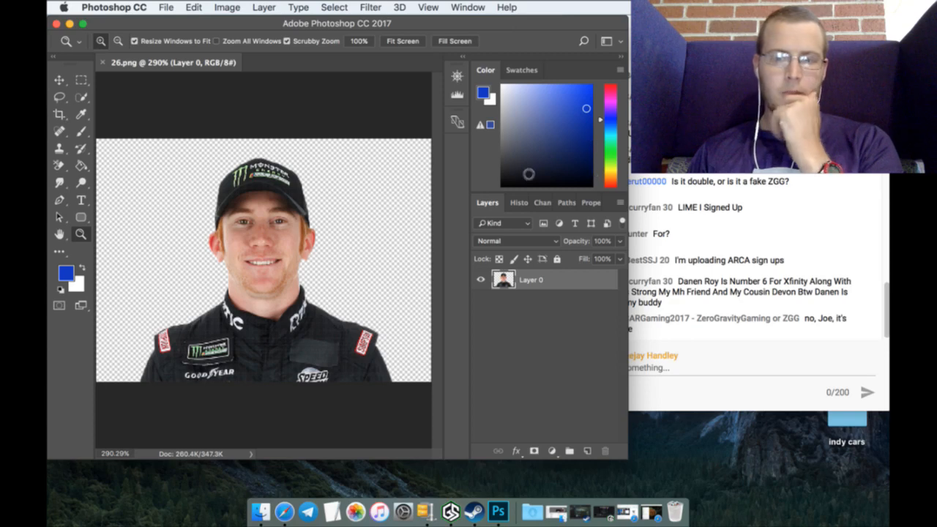
Step: Add a new layer above the driver photo and set the Pen tool's shape stroke to black
{"action": "left_click", "coordinate": [587, 450]}
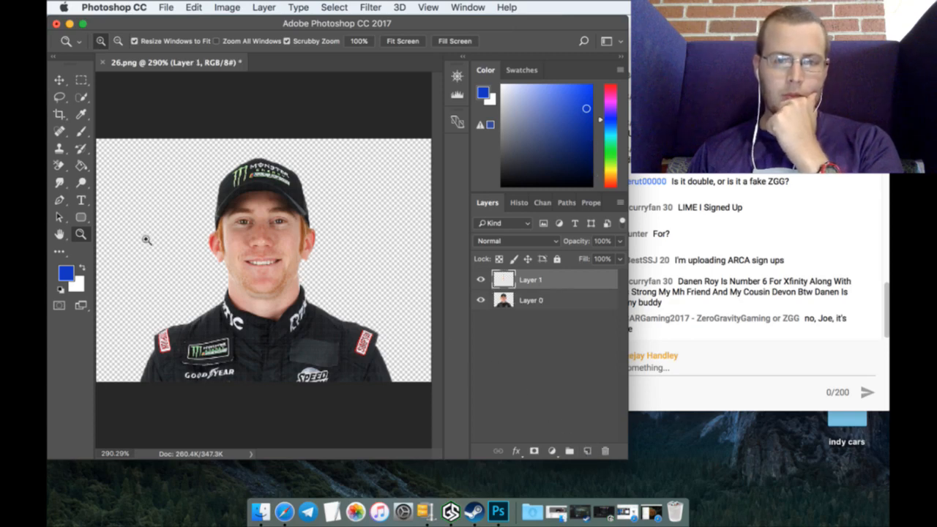
{"action": "left_click", "coordinate": [60, 201]}
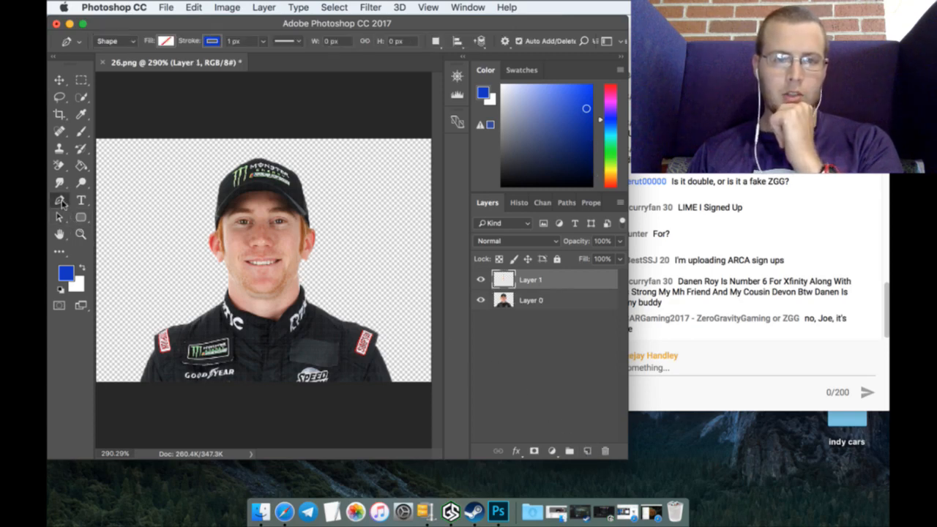
{"action": "left_click", "coordinate": [211, 41]}
{"action": "left_click", "coordinate": [160, 112]}
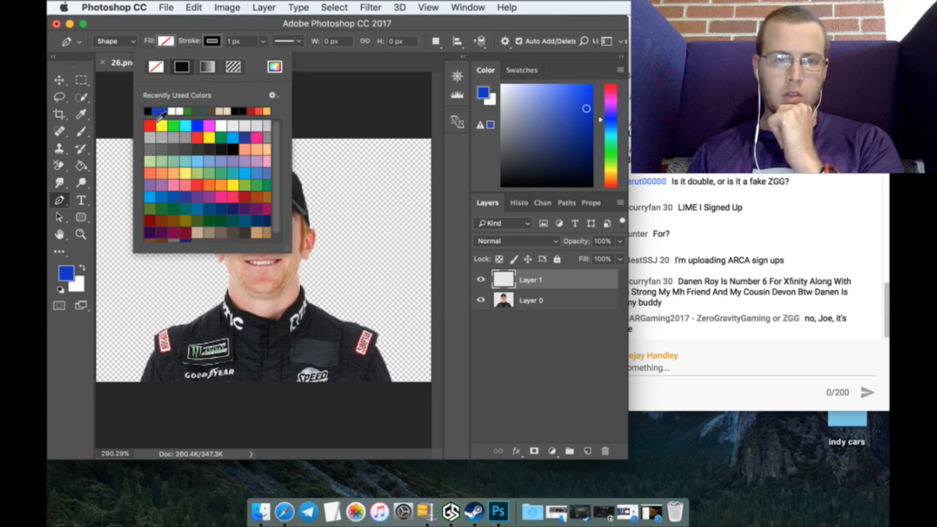
{"action": "left_click", "coordinate": [183, 26]}
Step: Start a pen outline on the image's right-hand sleeve, tracing its outer edge from the photo's bottom up to the shoulder tip
{"action": "left_click", "coordinate": [82, 233]}
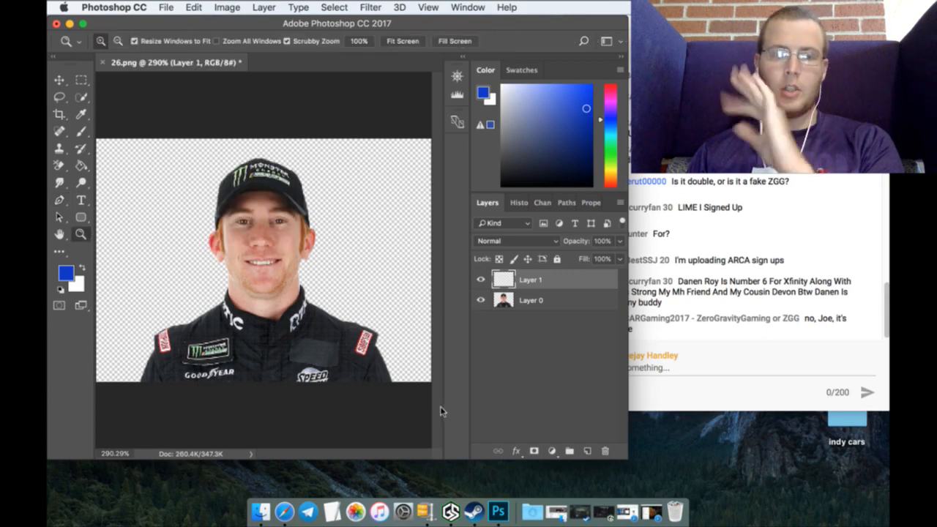
{"action": "left_click_drag", "start_coordinate": [392, 372], "coordinate": [423, 352]}
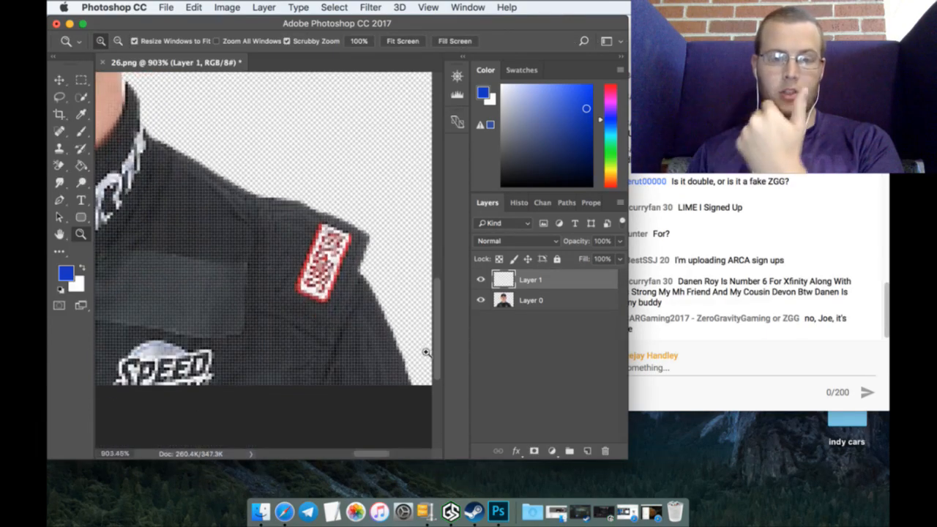
{"action": "left_click", "coordinate": [59, 199]}
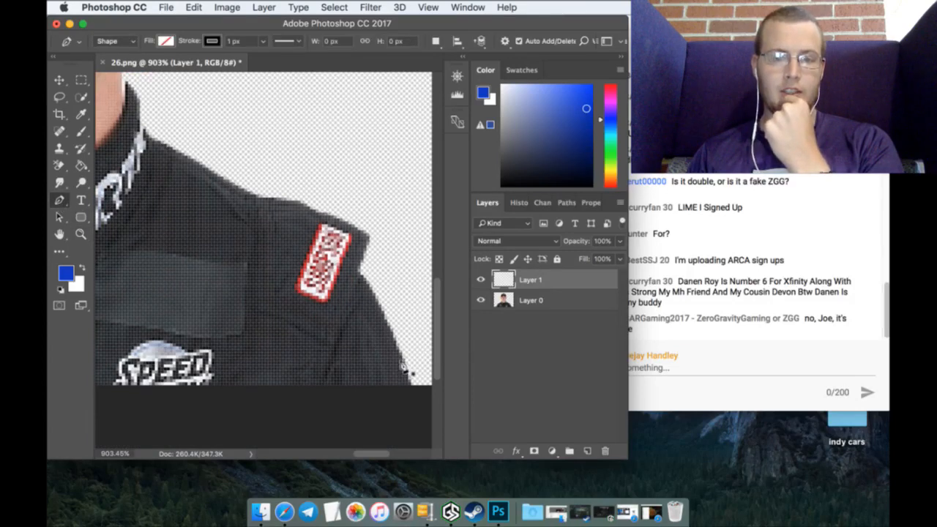
{"action": "left_click", "coordinate": [414, 388]}
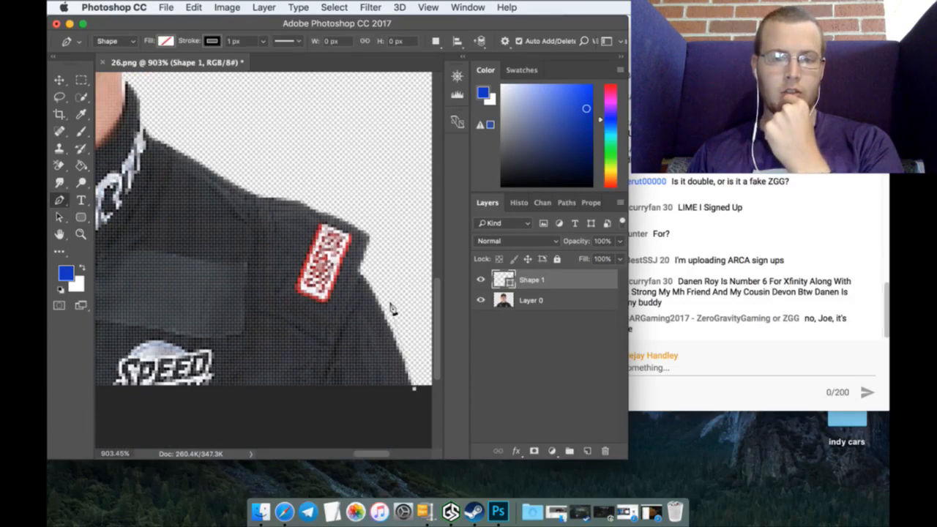
{"action": "left_click", "coordinate": [365, 274]}
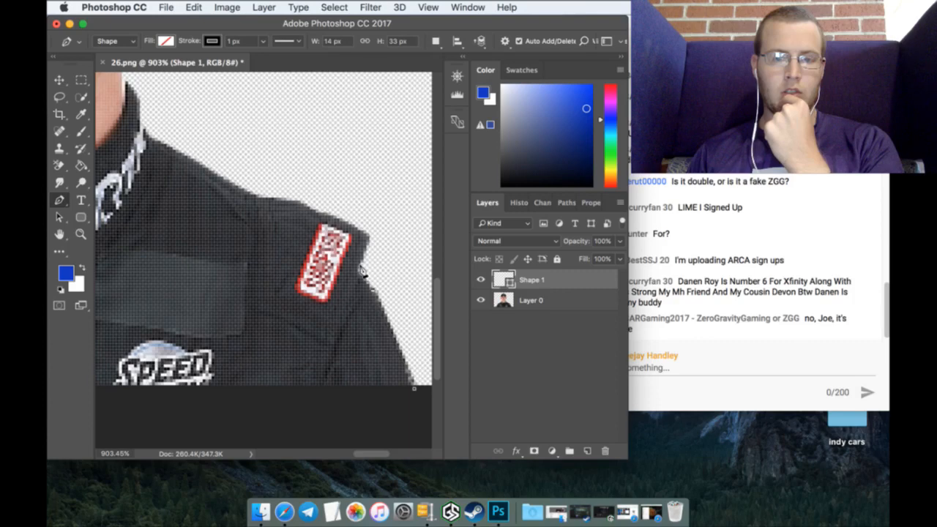
{"action": "left_click_drag", "start_coordinate": [360, 265], "coordinate": [359, 269]}
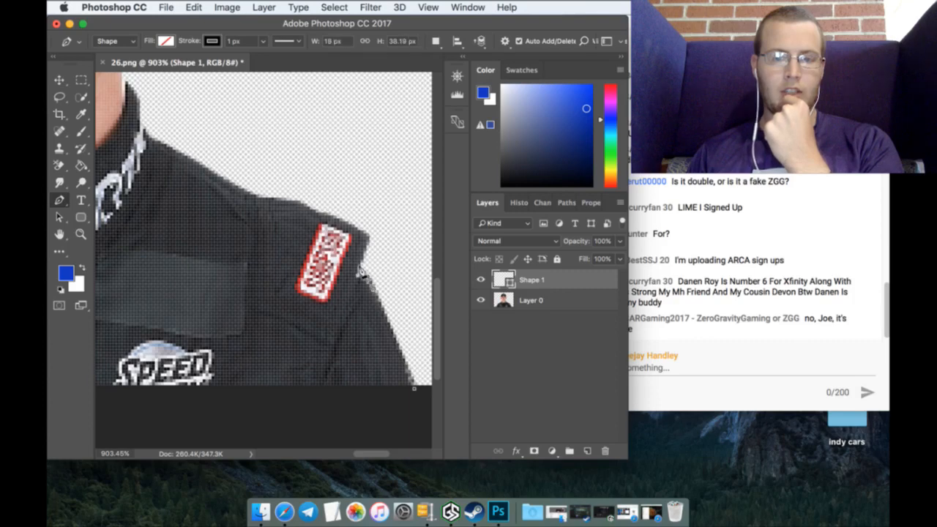
{"action": "left_click", "coordinate": [371, 233]}
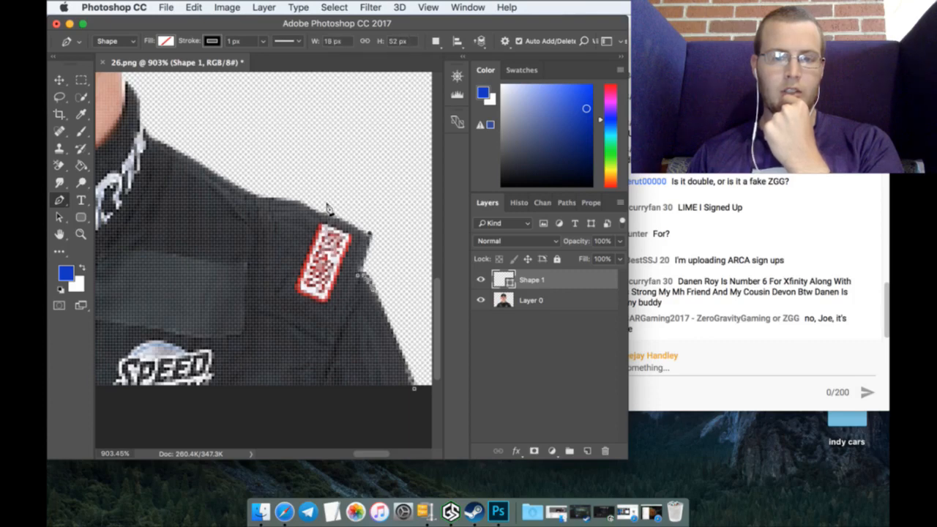
Step: Continue the pen outline along the top of the right-hand shoulder and up the outer edge of the collar
{"action": "left_click", "coordinate": [300, 200]}
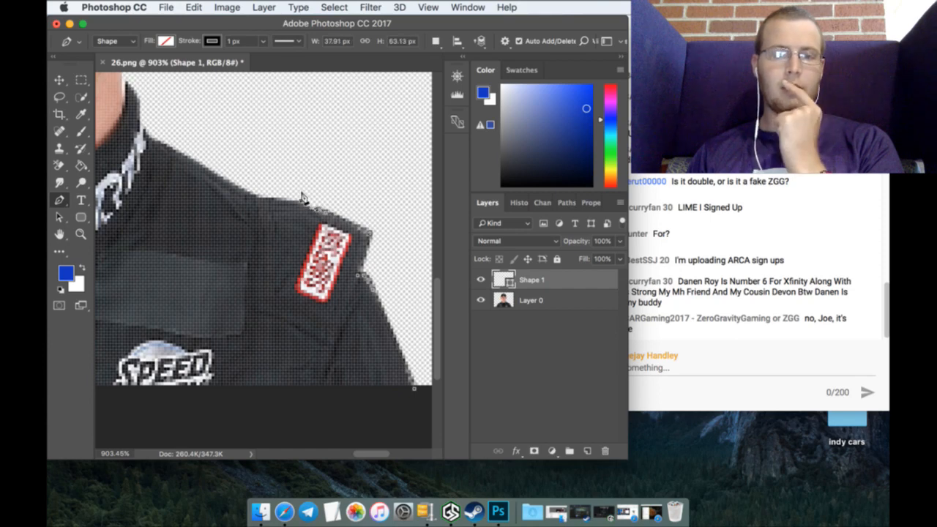
{"action": "left_click", "coordinate": [260, 198]}
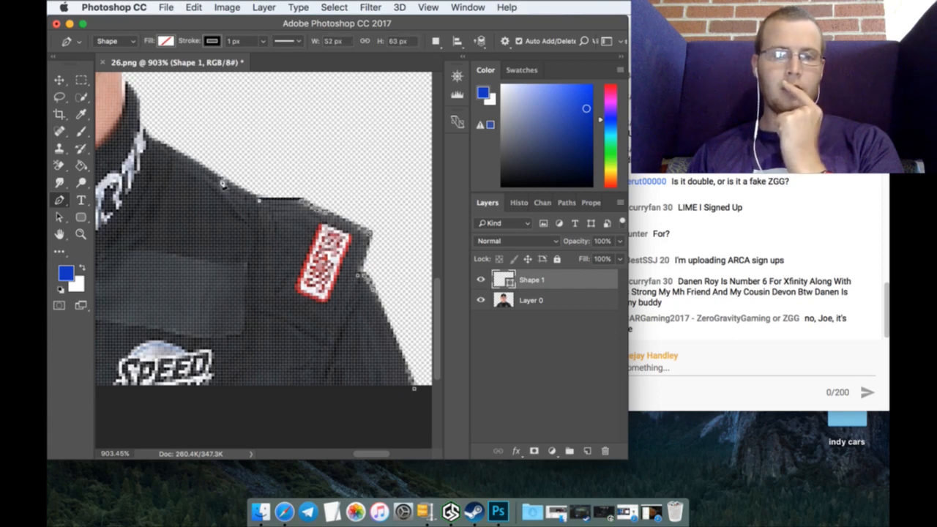
{"action": "left_click", "coordinate": [153, 134]}
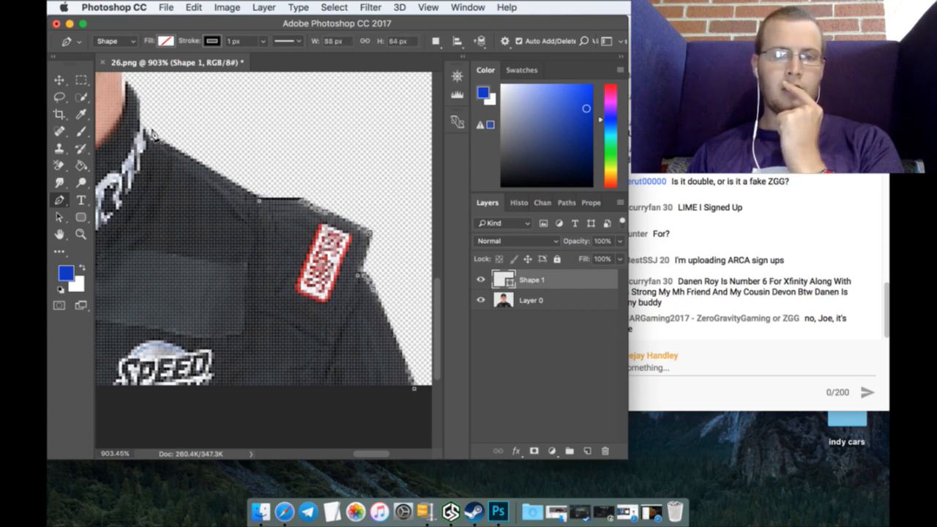
{"action": "left_click", "coordinate": [130, 78]}
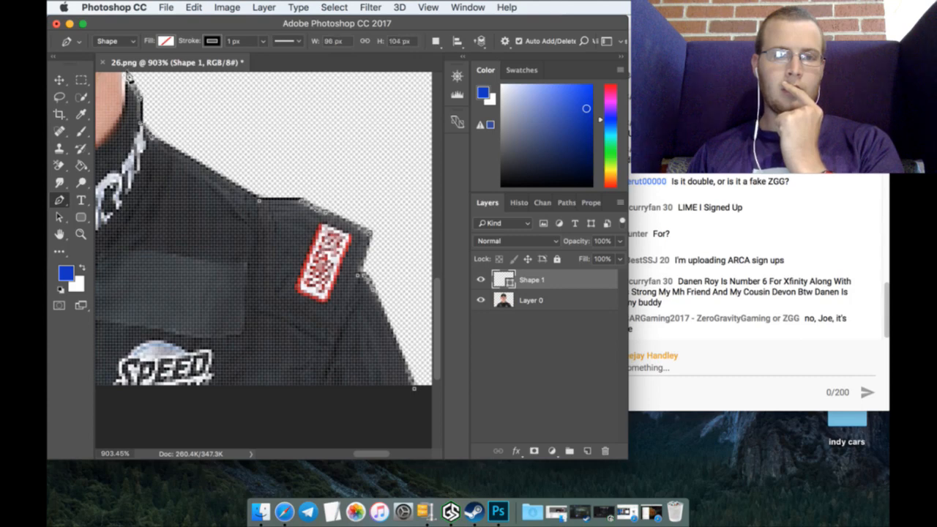
Step: Trace the right-hand collar's inner edge along the neck down to the point where the collar meets in front
{"action": "left_click_drag", "start_coordinate": [367, 454], "coordinate": [346, 459]}
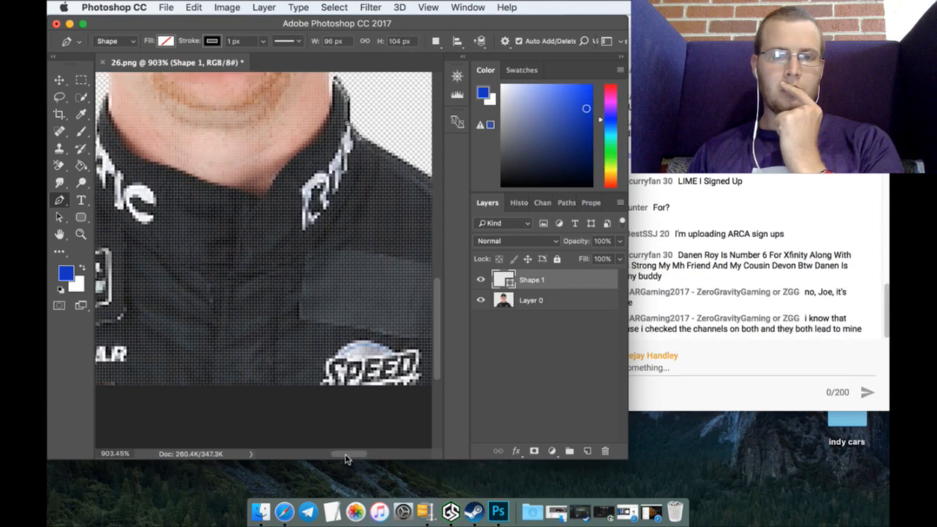
{"action": "left_click_drag", "start_coordinate": [333, 109], "coordinate": [327, 114]}
{"action": "left_click", "coordinate": [321, 124]}
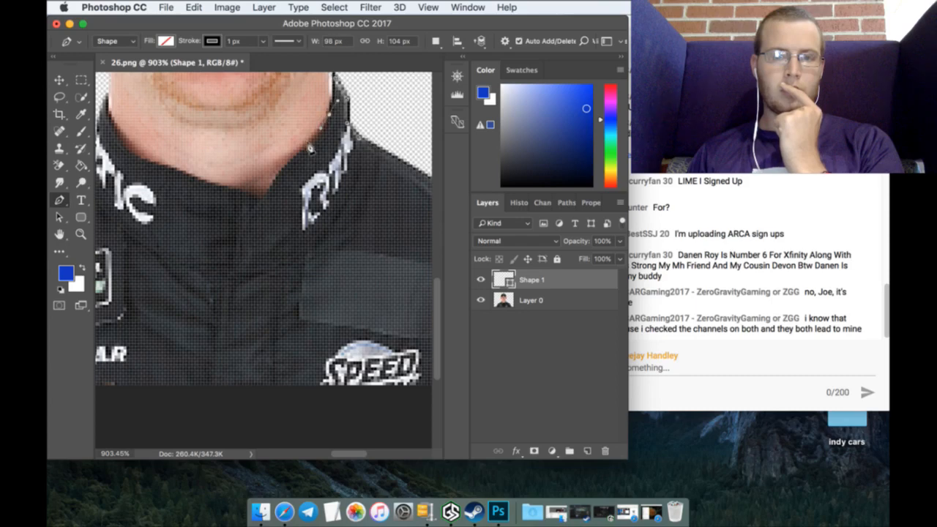
{"action": "left_click_drag", "start_coordinate": [300, 152], "coordinate": [291, 160]}
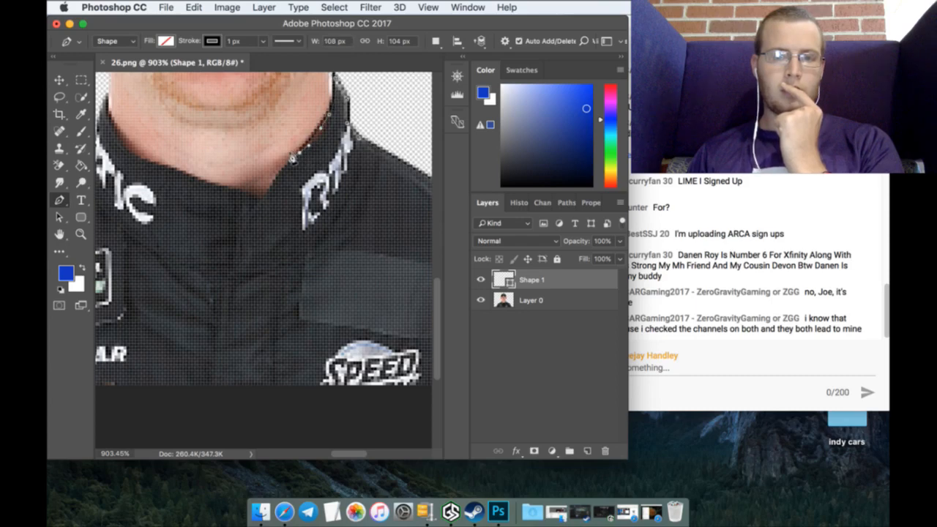
{"action": "left_click_drag", "start_coordinate": [268, 191], "coordinate": [265, 193]}
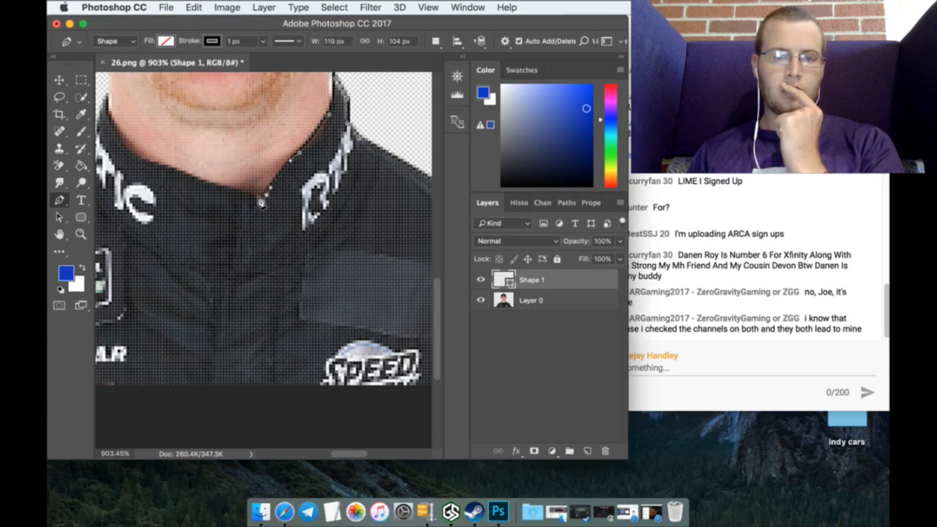
Step: Run the outline down the suit's front zipper line to below the photo and close it at the sleeve's starting point
{"action": "scroll", "coordinate": [233, 245], "scroll_direction": "down", "scroll_amount": 2}
{"action": "left_click_drag", "start_coordinate": [227, 251], "coordinate": [213, 339]}
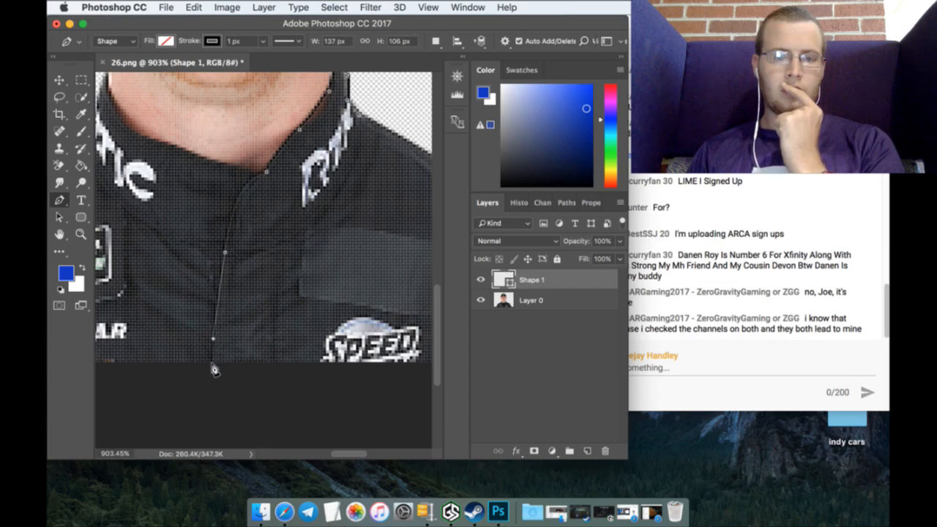
{"action": "left_click_drag", "start_coordinate": [345, 454], "coordinate": [378, 453]}
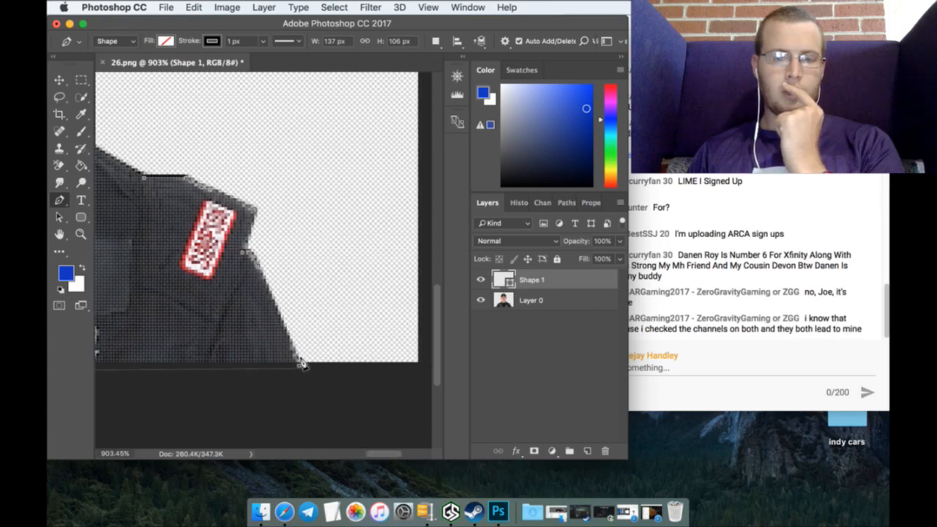
{"action": "left_click", "coordinate": [299, 363]}
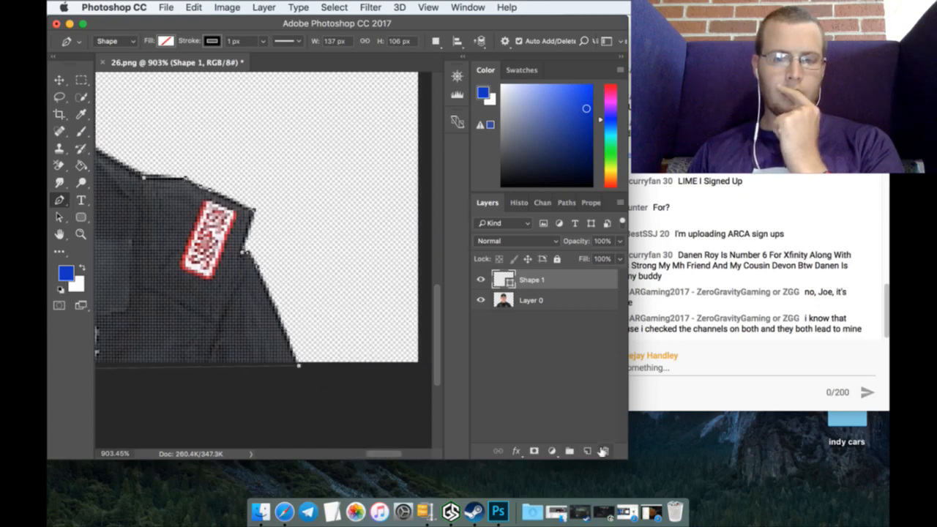
Step: Add another new layer and trace the image's left-hand sleeve from the photo's bottom edge up to the shoulder tip
{"action": "left_click", "coordinate": [587, 449]}
{"action": "left_click_drag", "start_coordinate": [375, 454], "coordinate": [307, 453]}
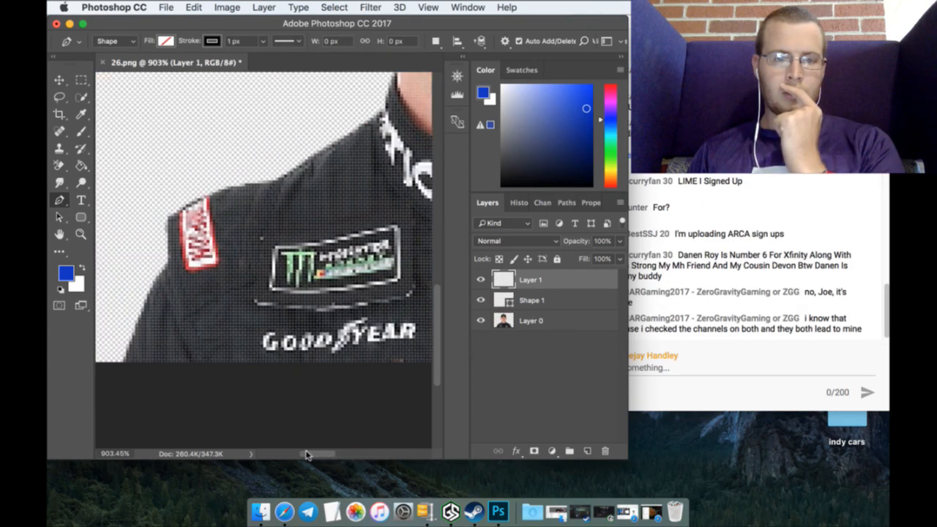
{"action": "left_click", "coordinate": [123, 358]}
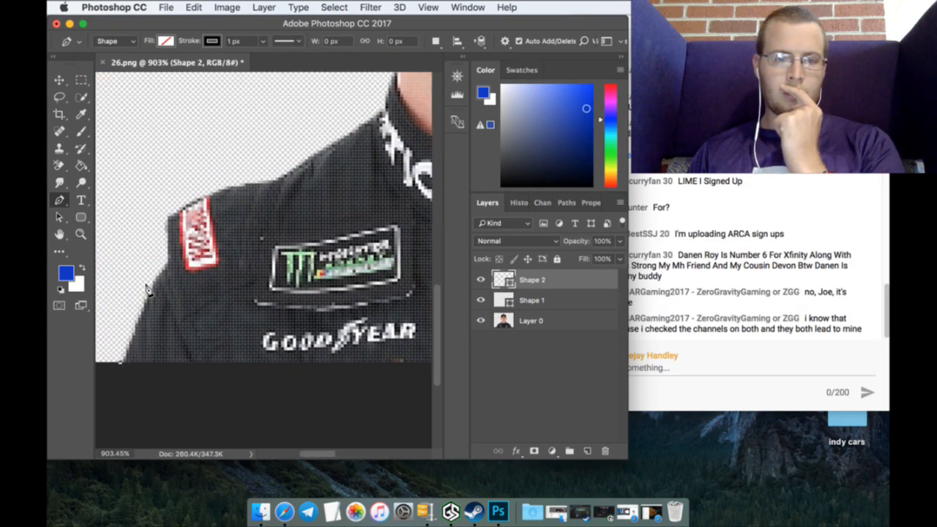
{"action": "left_click", "coordinate": [150, 289]}
{"action": "left_click_drag", "start_coordinate": [150, 284], "coordinate": [166, 260]}
{"action": "left_click", "coordinate": [168, 263]}
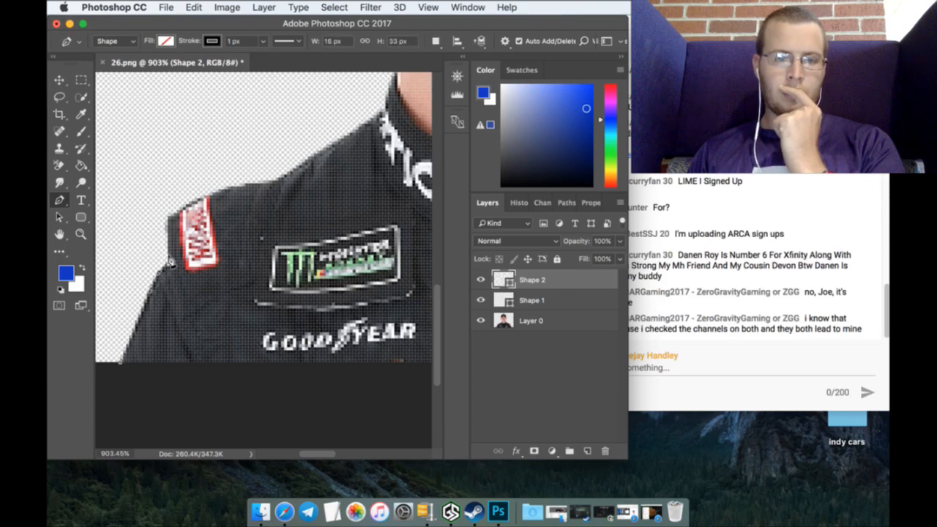
{"action": "left_click", "coordinate": [169, 212]}
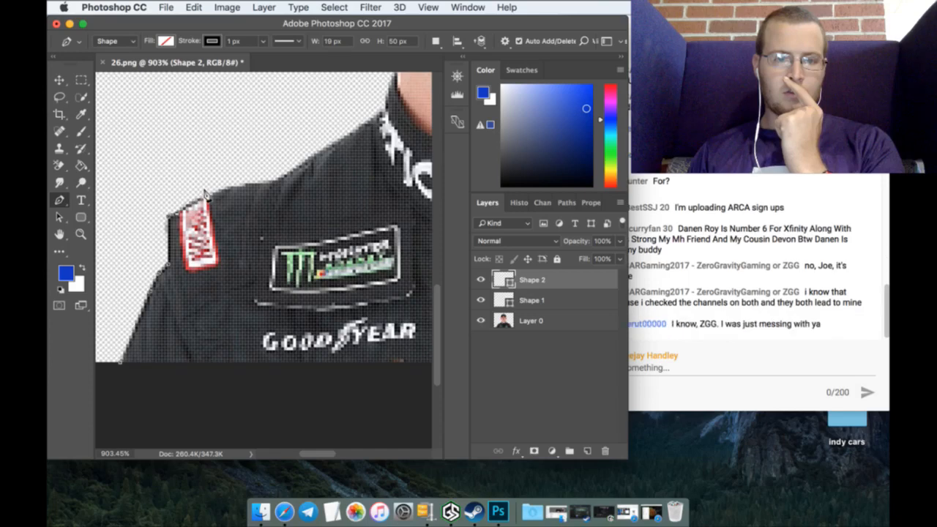
Step: Continue the second outline across the left-hand shoulder and over the top of the collar to its inner edge
{"action": "left_click_drag", "start_coordinate": [231, 186], "coordinate": [320, 140]}
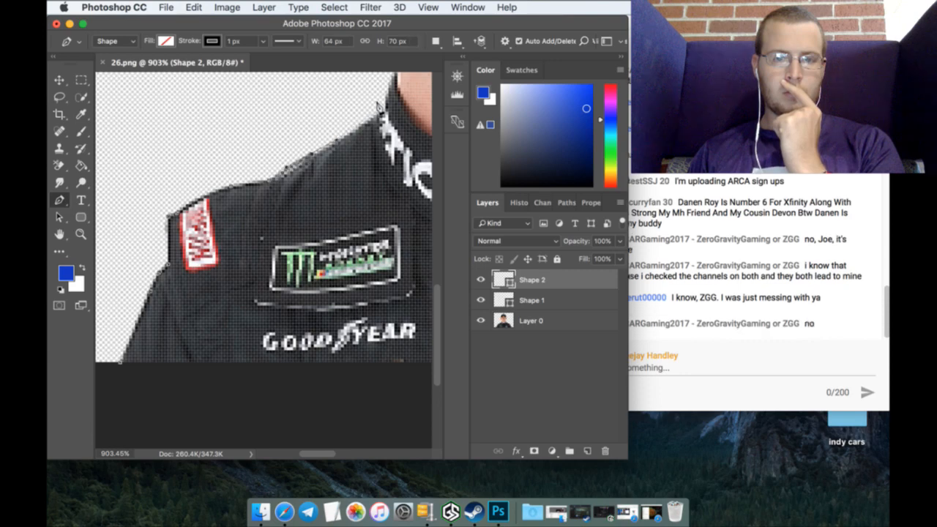
{"action": "left_click_drag", "start_coordinate": [384, 105], "coordinate": [398, 105]}
{"action": "scroll", "coordinate": [389, 110], "scroll_direction": "up", "scroll_amount": 3}
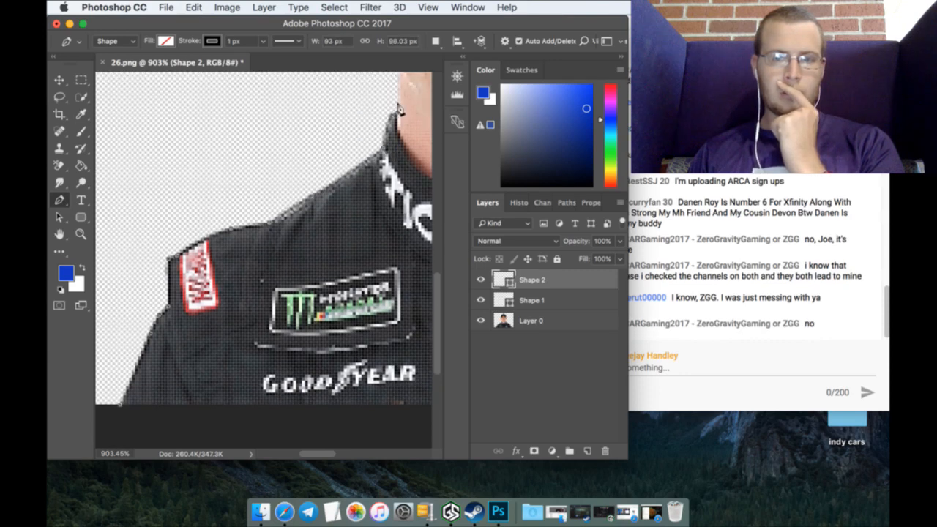
{"action": "left_click", "coordinate": [399, 129]}
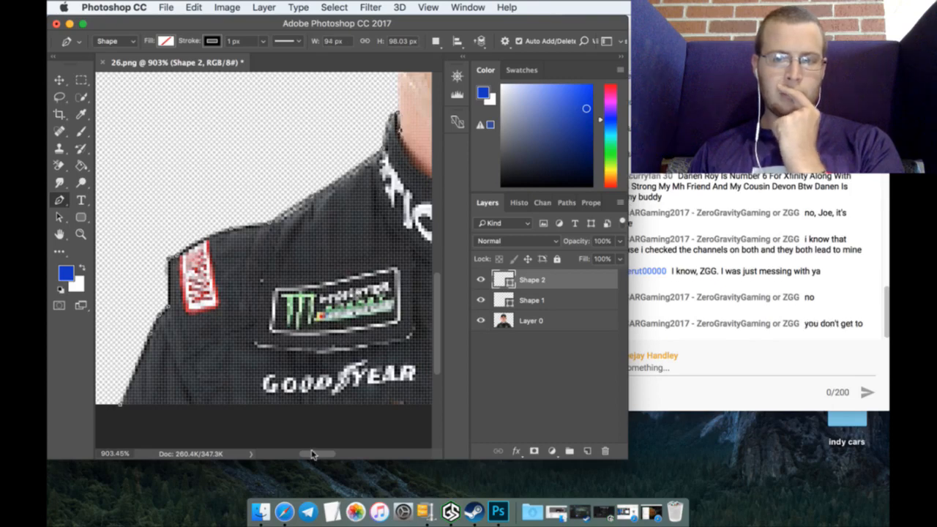
Step: Continue the second suit outline along the left-hand collar's inner edge down to the point where the collar meets in front
{"action": "left_click_drag", "start_coordinate": [312, 455], "coordinate": [335, 460]}
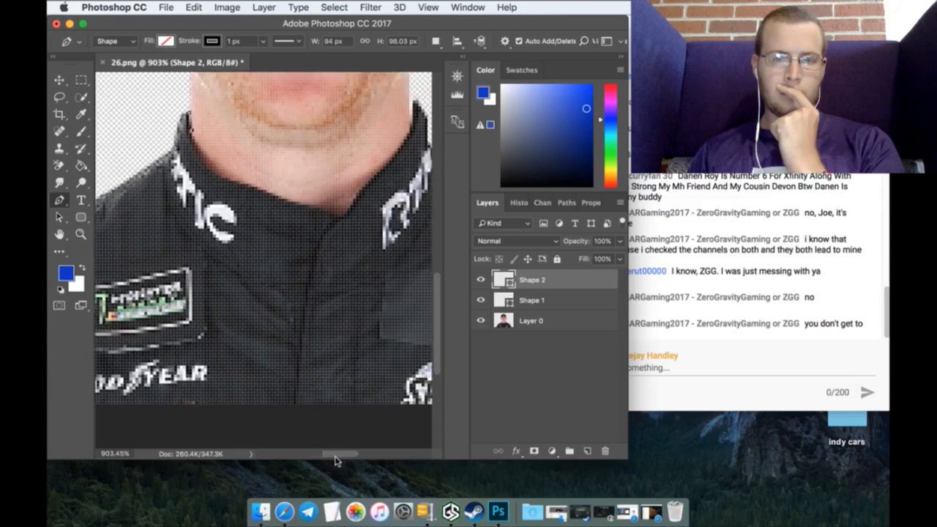
{"action": "left_click", "coordinate": [237, 174]}
{"action": "left_click", "coordinate": [251, 180]}
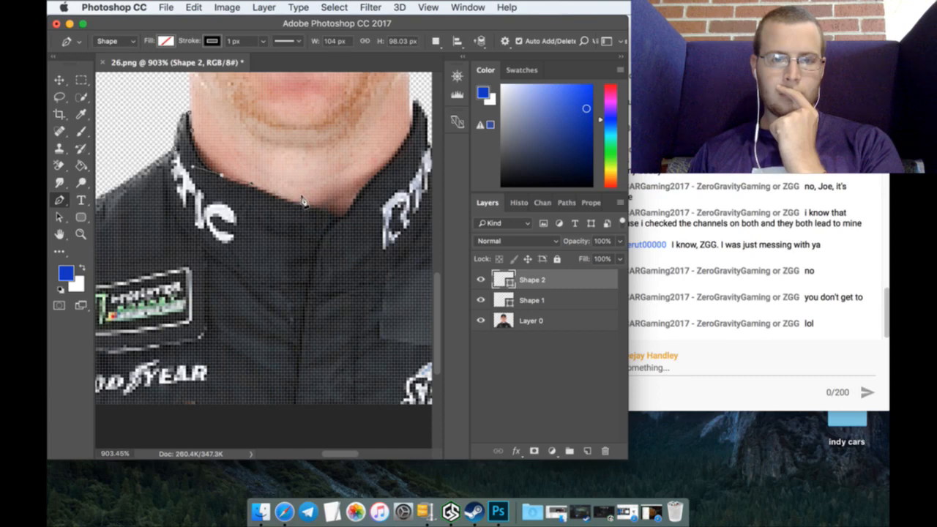
{"action": "left_click", "coordinate": [302, 202]}
{"action": "left_click", "coordinate": [328, 206]}
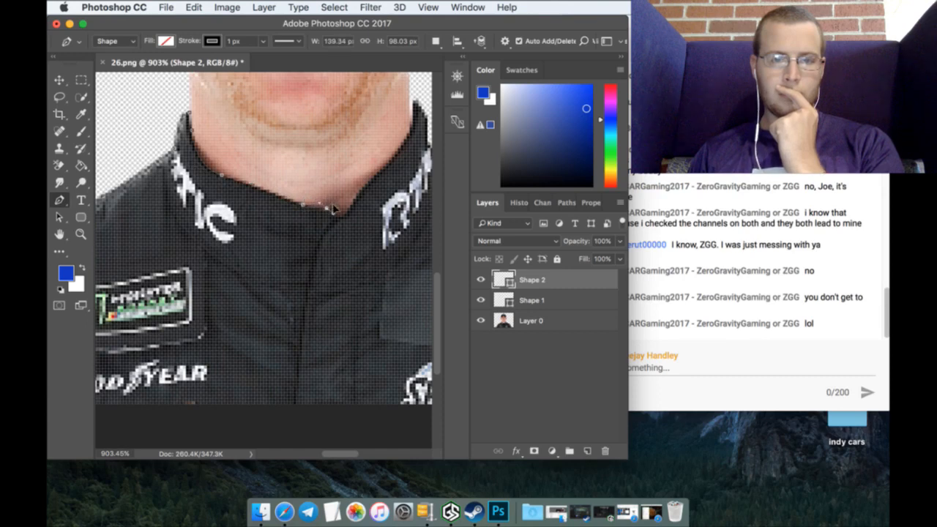
{"action": "left_click", "coordinate": [338, 213]}
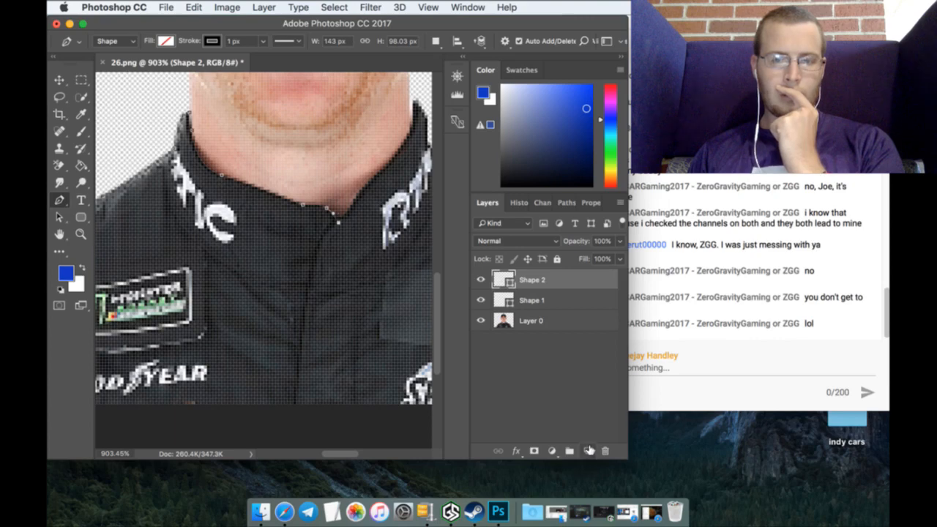
Step: Add a new layer and trace the collar's base seam from the left-hand side down to the zipper and up to the right-hand shoulder
{"action": "left_click", "coordinate": [589, 449]}
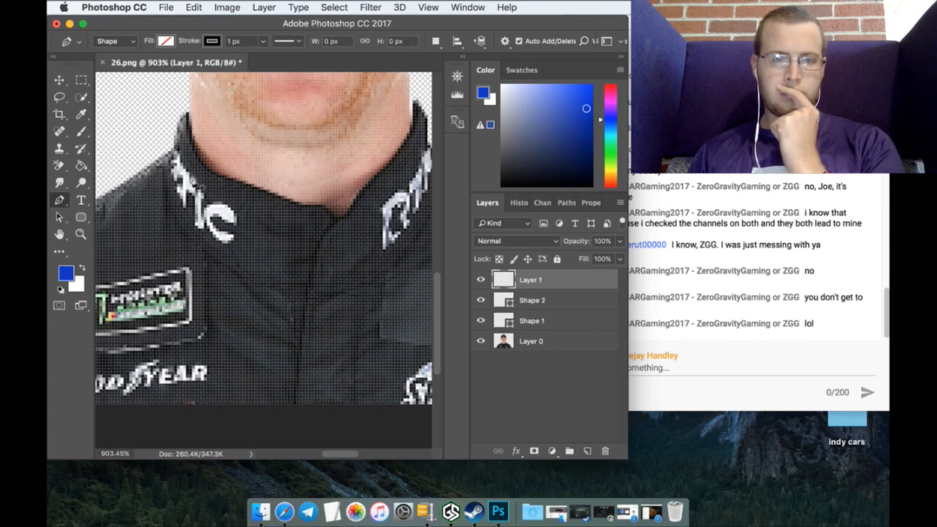
{"action": "left_click", "coordinate": [154, 212]}
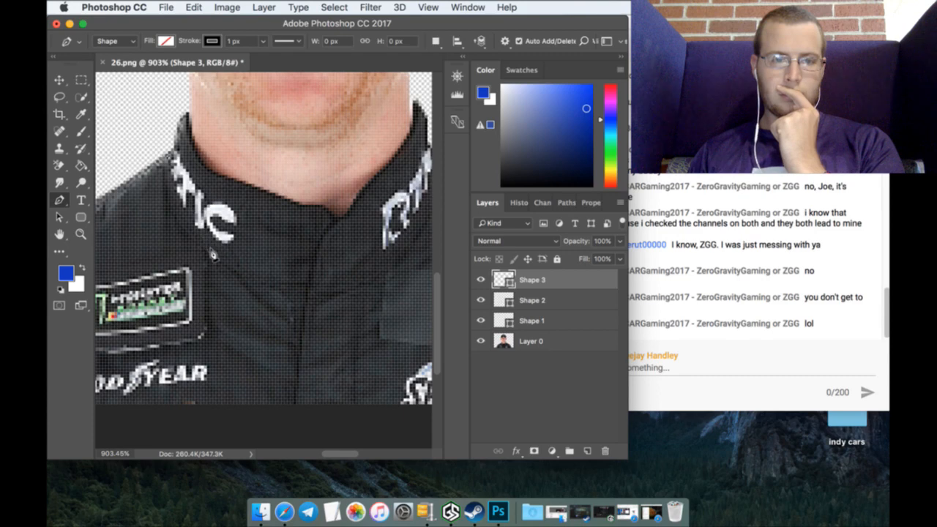
{"action": "left_click", "coordinate": [209, 258]}
{"action": "left_click_drag", "start_coordinate": [266, 300], "coordinate": [281, 312]}
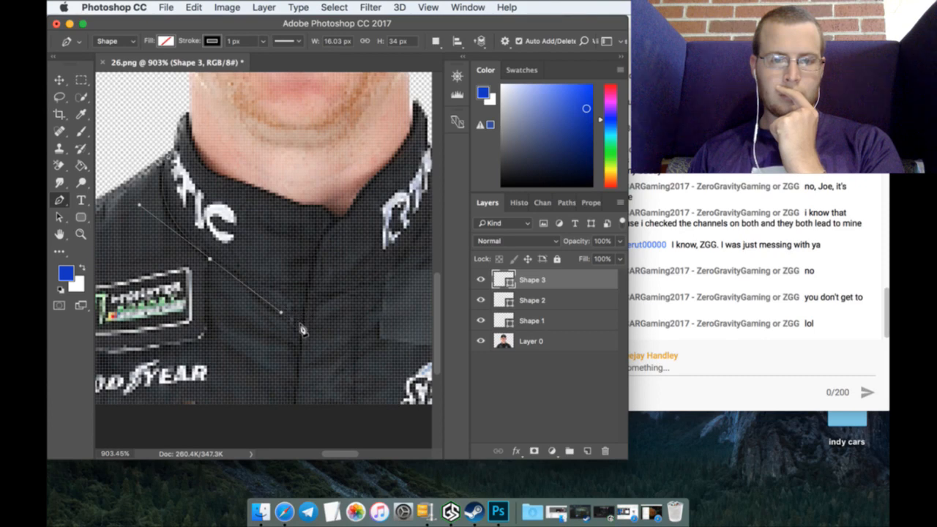
{"action": "left_click", "coordinate": [303, 339]}
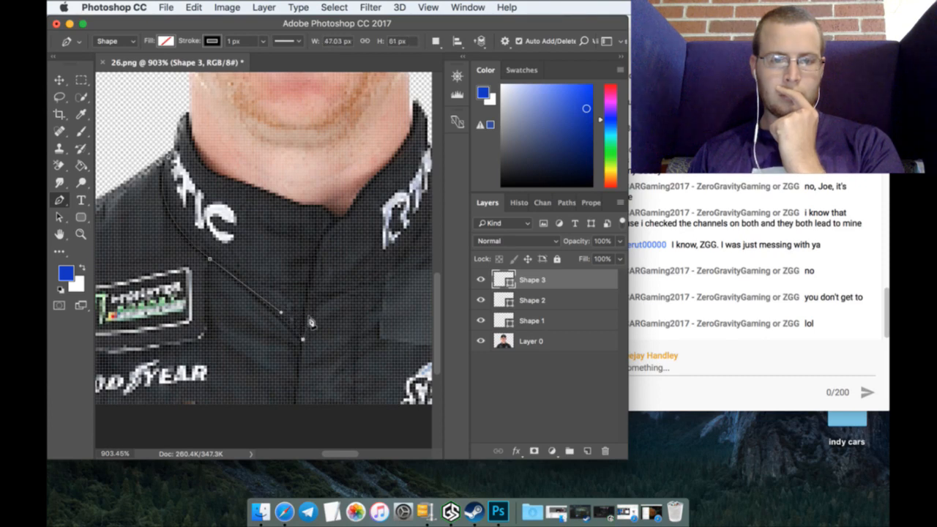
{"action": "left_click_drag", "start_coordinate": [312, 299], "coordinate": [358, 290]}
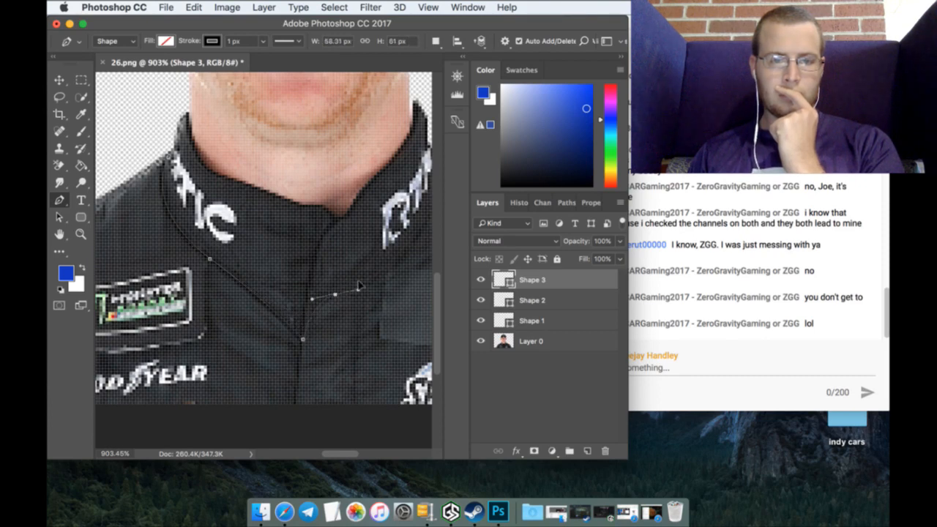
{"action": "left_click_drag", "start_coordinate": [340, 454], "coordinate": [350, 455]}
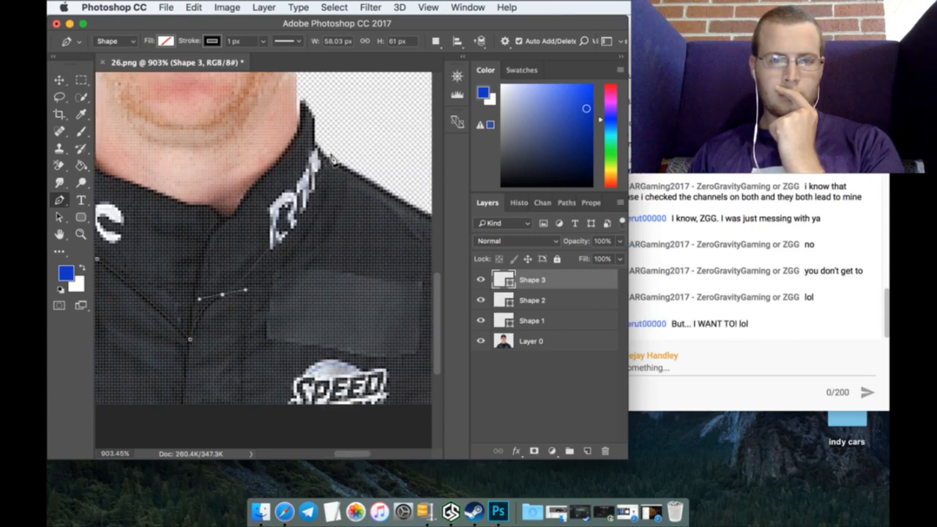
{"action": "left_click_drag", "start_coordinate": [330, 161], "coordinate": [342, 87]}
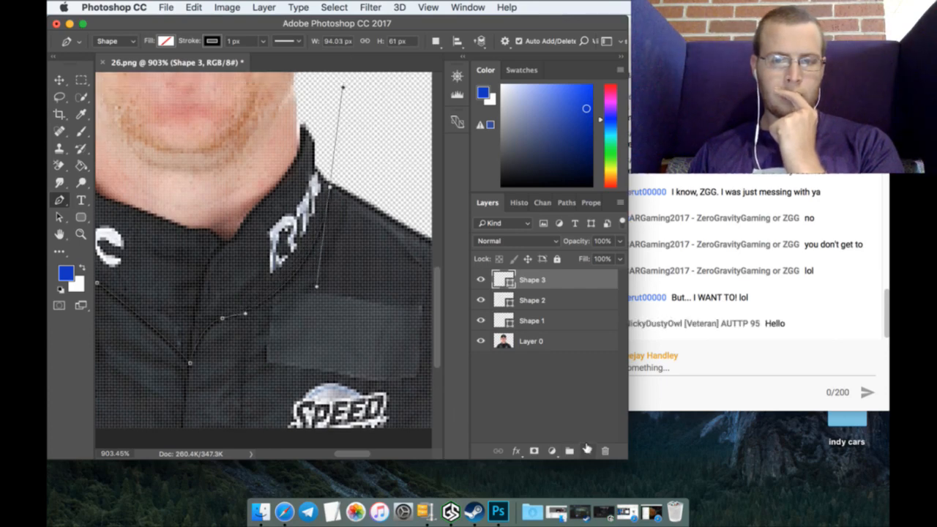
Step: Add a new layer and trace the blank chest patch above the SPEED logo as a closed shape about 53 by 29 px
{"action": "left_click", "coordinate": [586, 449]}
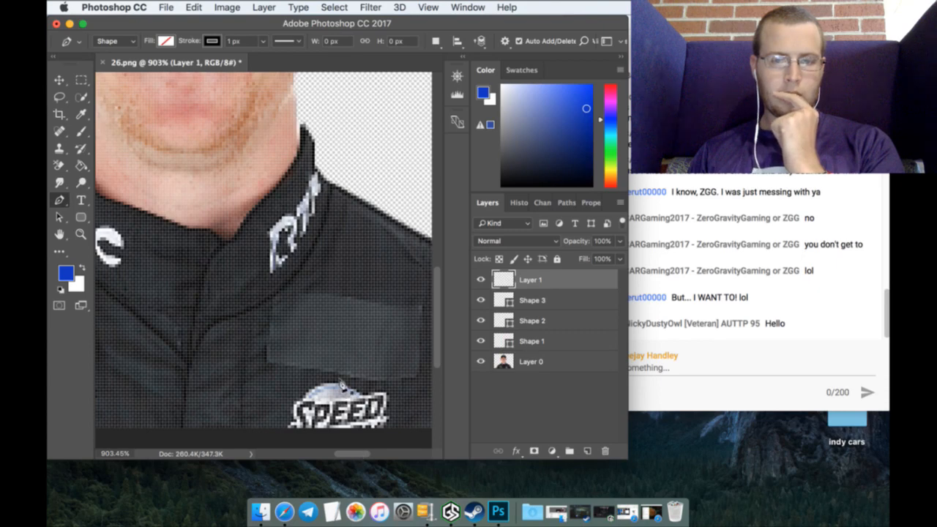
{"action": "scroll", "coordinate": [340, 384], "scroll_direction": "down", "scroll_amount": 5}
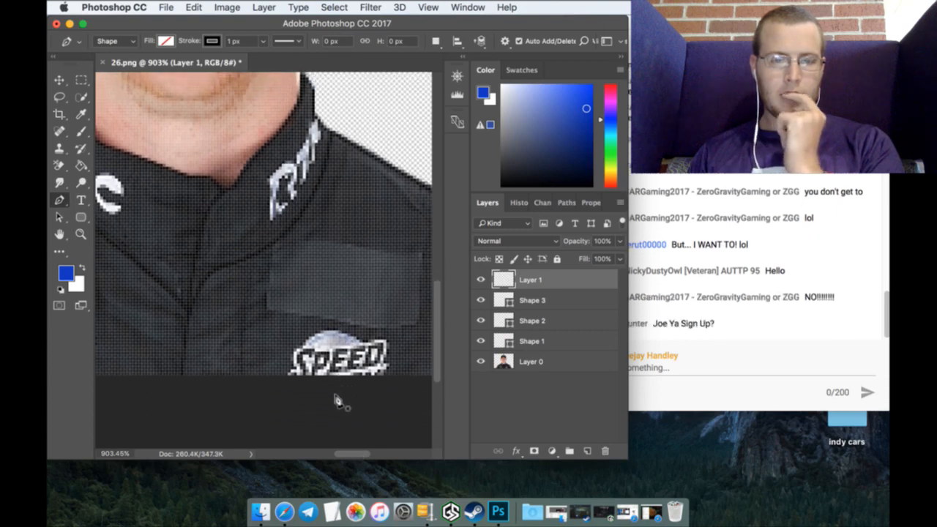
{"action": "left_click", "coordinate": [273, 244]}
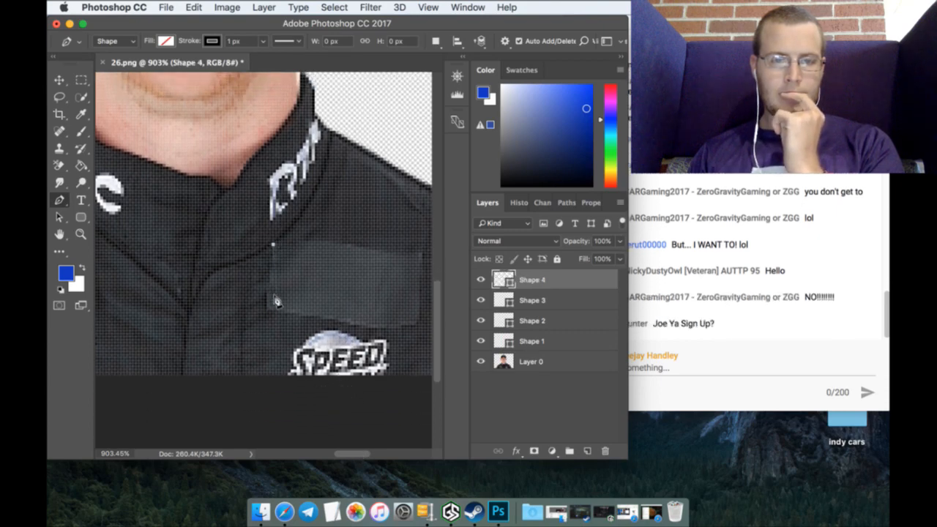
{"action": "left_click", "coordinate": [267, 310]}
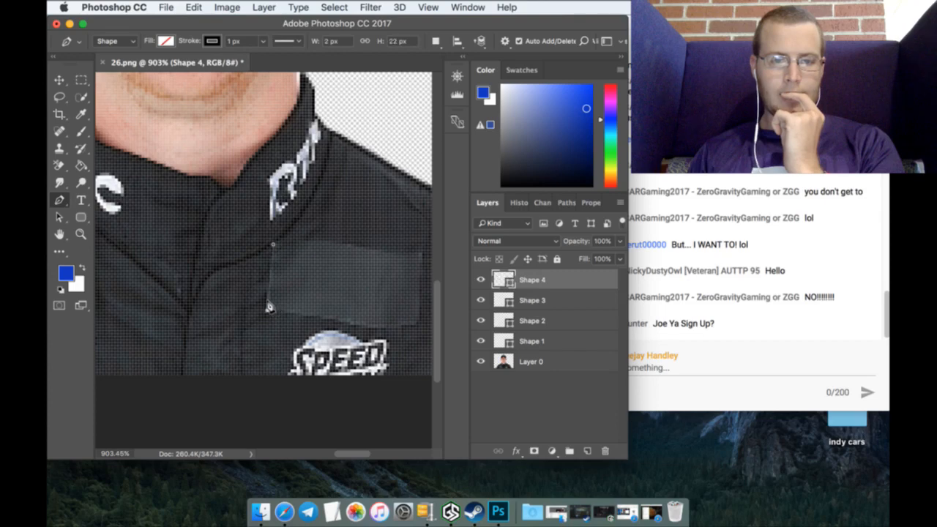
{"action": "left_click", "coordinate": [405, 328]}
{"action": "left_click_drag", "start_coordinate": [422, 316], "coordinate": [420, 295]}
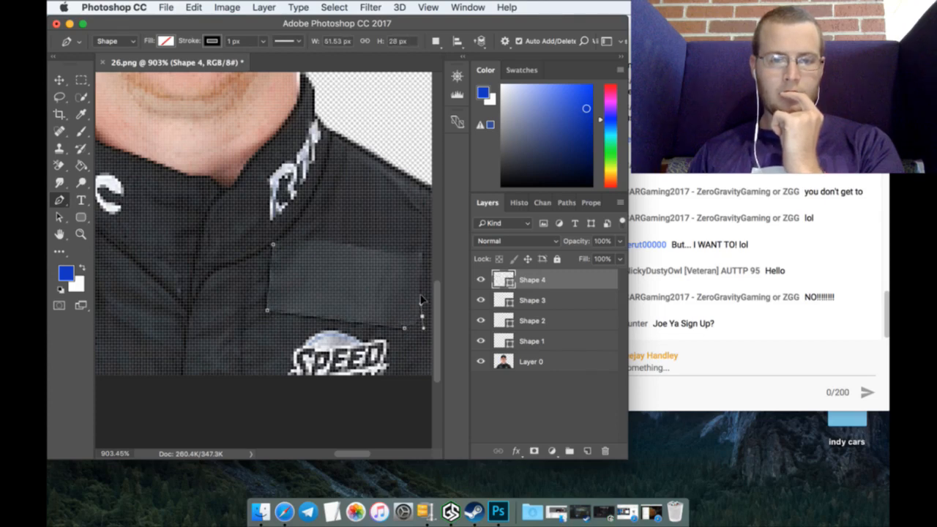
{"action": "left_click", "coordinate": [425, 251]}
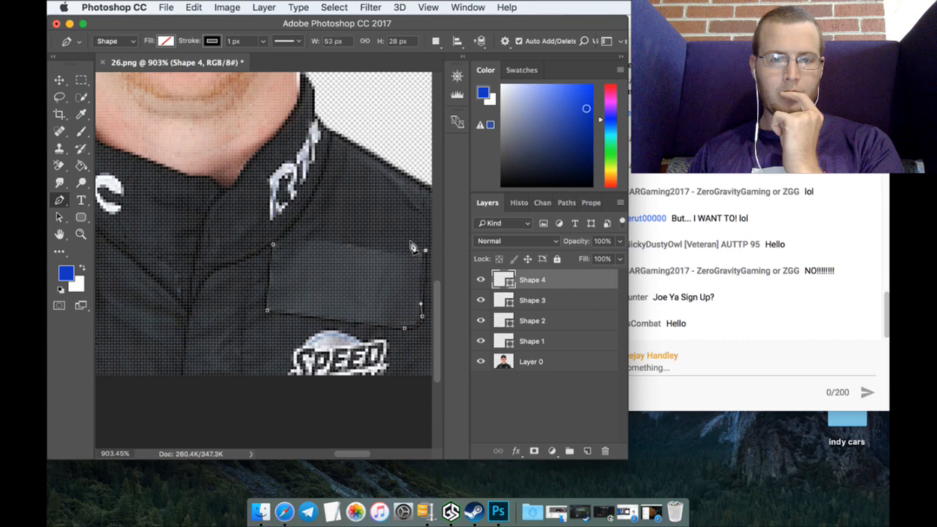
{"action": "left_click_drag", "start_coordinate": [370, 247], "coordinate": [331, 241]}
{"action": "left_click_drag", "start_coordinate": [273, 245], "coordinate": [259, 248]}
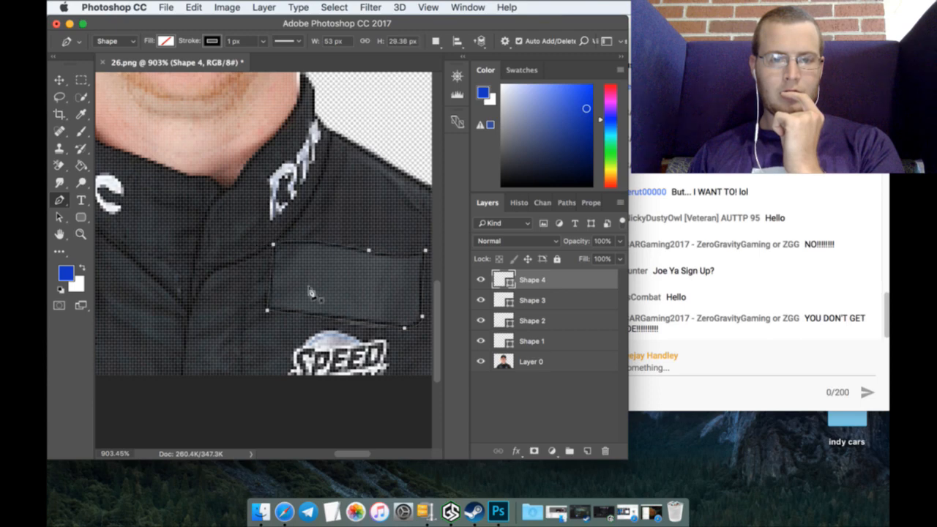
Step: Add a new layer and trace the left-hand chest seam from the sleeve edge, around the Monster patch's upper corner, up to the collar
{"action": "left_click", "coordinate": [587, 450]}
{"action": "left_click_drag", "start_coordinate": [368, 456], "coordinate": [326, 452]}
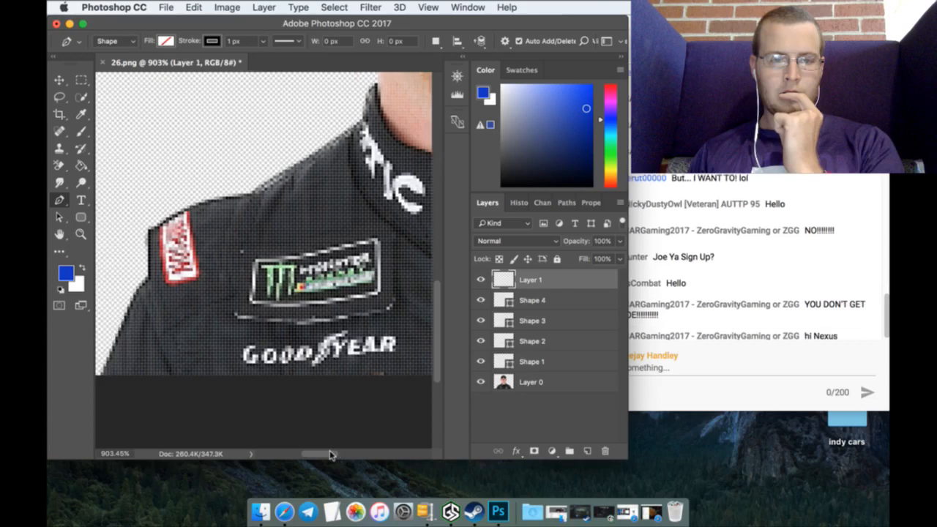
{"action": "left_click", "coordinate": [150, 278]}
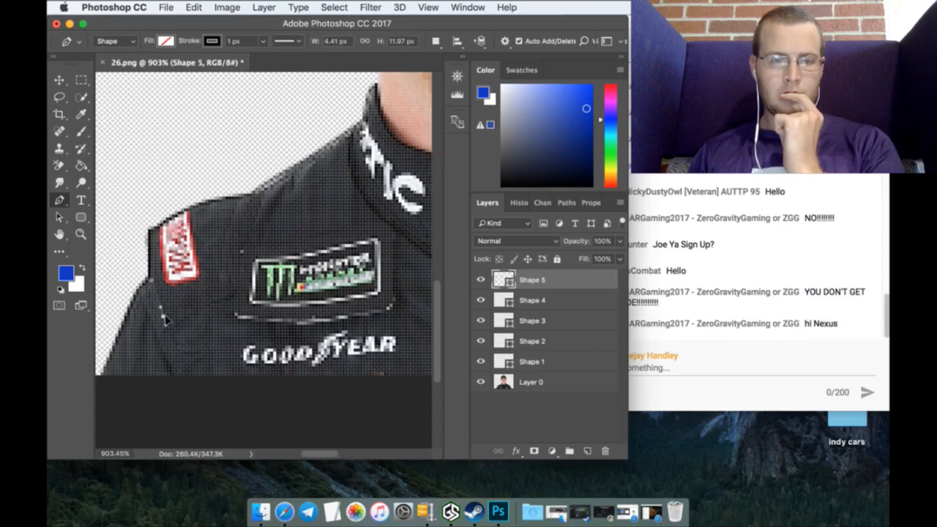
{"action": "left_click", "coordinate": [162, 316]}
{"action": "left_click", "coordinate": [165, 329]}
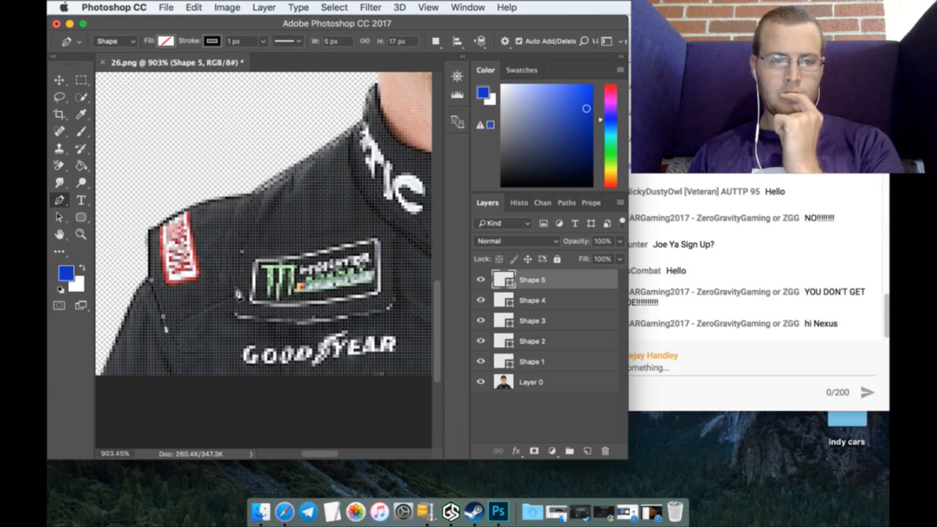
{"action": "left_click", "coordinate": [235, 295]}
{"action": "left_click", "coordinate": [241, 244]}
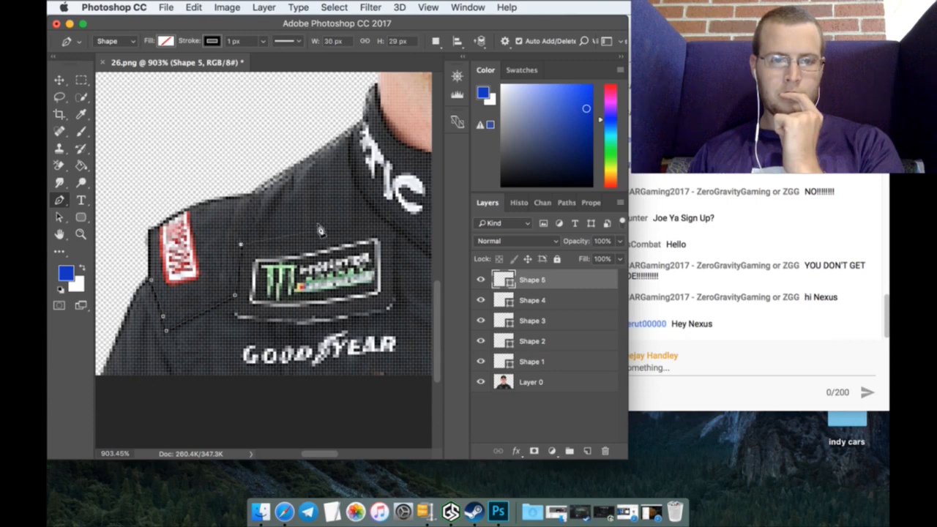
{"action": "left_click_drag", "start_coordinate": [351, 226], "coordinate": [354, 217]}
{"action": "left_click", "coordinate": [356, 177]}
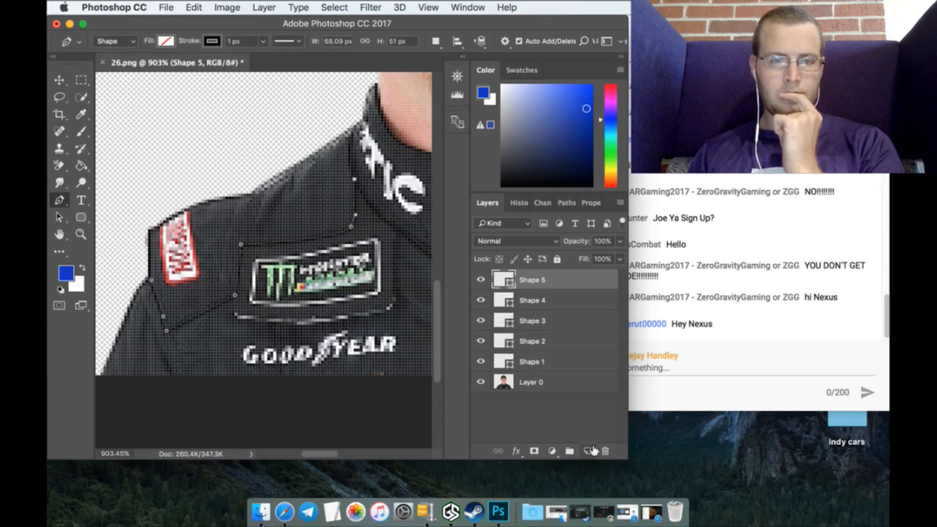
Step: Add a new layer and trace the right-hand side of the neck from the collar up to the bottom of the ear
{"action": "left_click", "coordinate": [589, 451]}
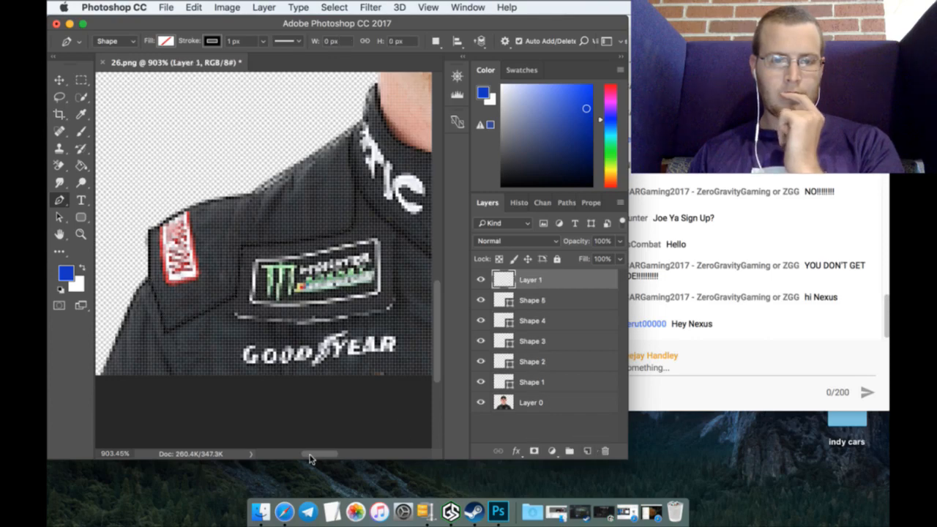
{"action": "left_click_drag", "start_coordinate": [308, 453], "coordinate": [334, 452]}
{"action": "scroll", "coordinate": [327, 324], "scroll_direction": "up", "scroll_amount": 10}
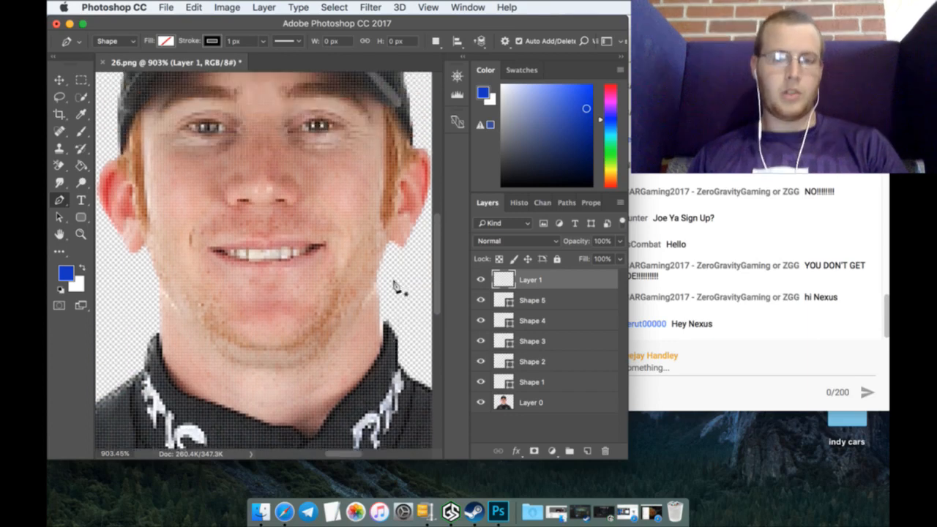
{"action": "left_click", "coordinate": [380, 344]}
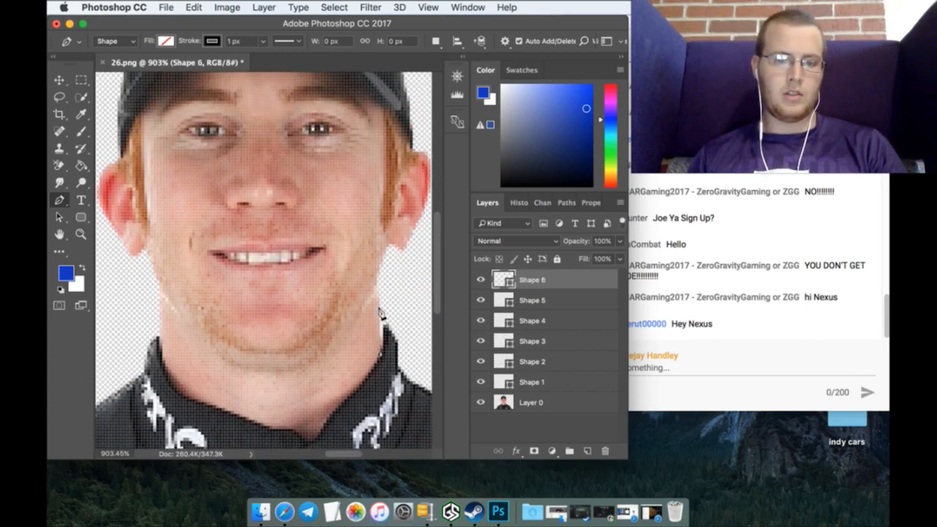
{"action": "left_click", "coordinate": [379, 280]}
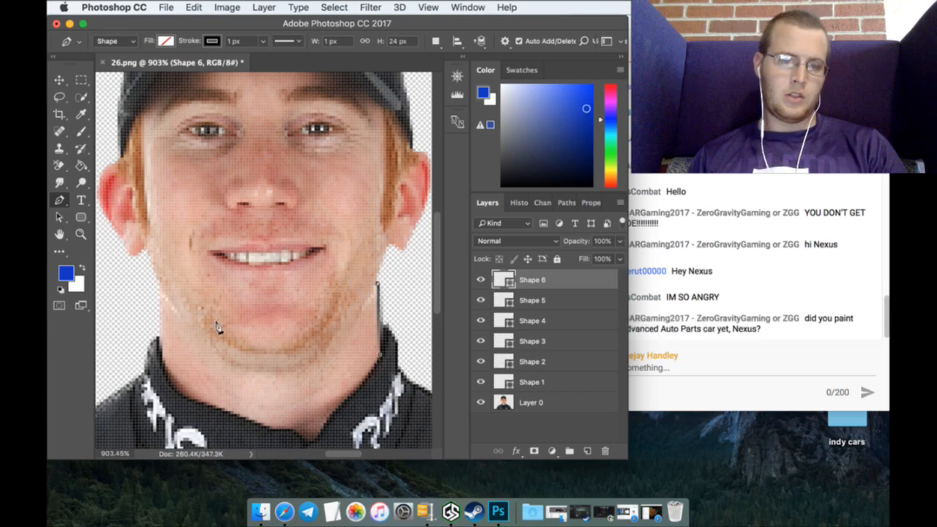
{"action": "left_click", "coordinate": [383, 233]}
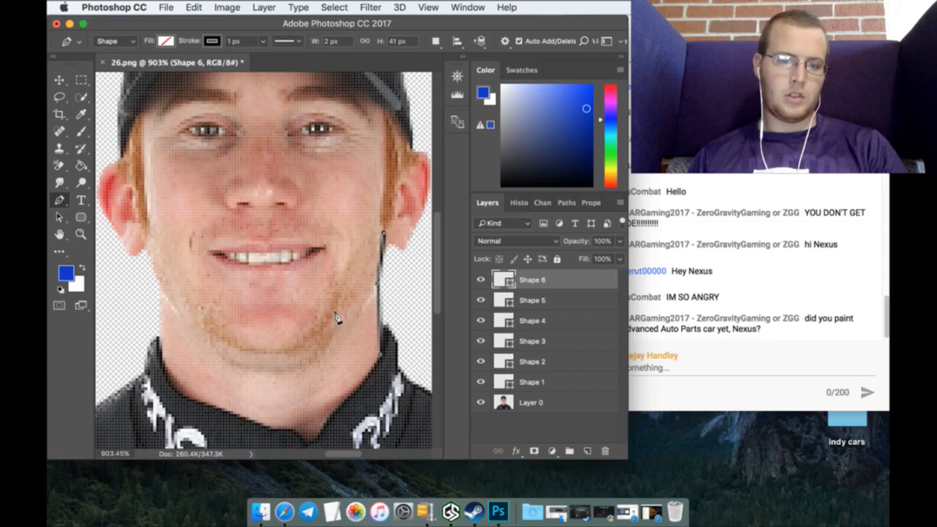
Step: Trace the jawline in a curve from the right-hand ear under the chin up to the left-hand earlobe
{"action": "mouse_move", "coordinate": [327, 317]}
{"action": "left_mouse_down"}
{"action": "mouse_move", "coordinate": [292, 352]}
{"action": "mouse_move", "coordinate": [243, 349]}
{"action": "mouse_move", "coordinate": [209, 333]}
{"action": "left_mouse_up"}
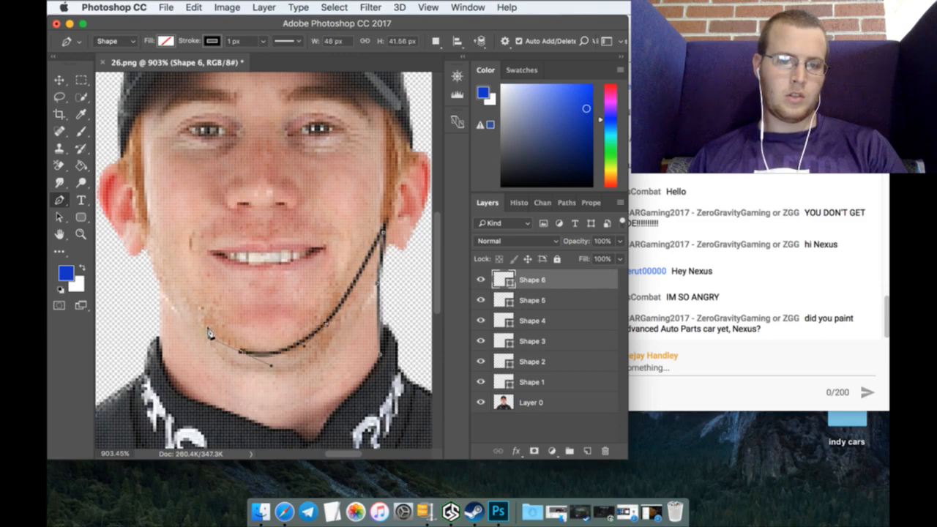
{"action": "left_click", "coordinate": [148, 252]}
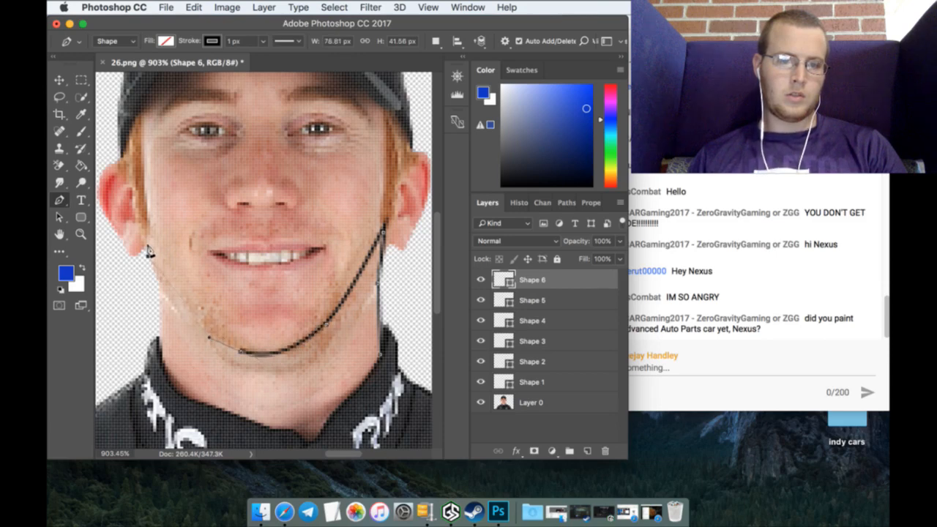
{"action": "left_click_drag", "start_coordinate": [145, 236], "coordinate": [146, 238]}
{"action": "left_click", "coordinate": [146, 244]}
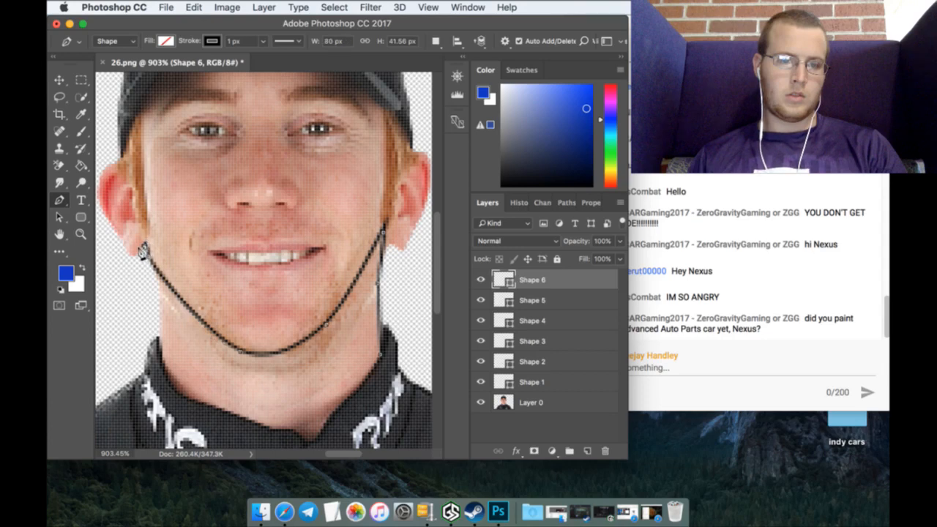
Step: Continue the face outline around the left-hand earlobe and the ear's outer edge up to the cap
{"action": "left_click", "coordinate": [129, 250]}
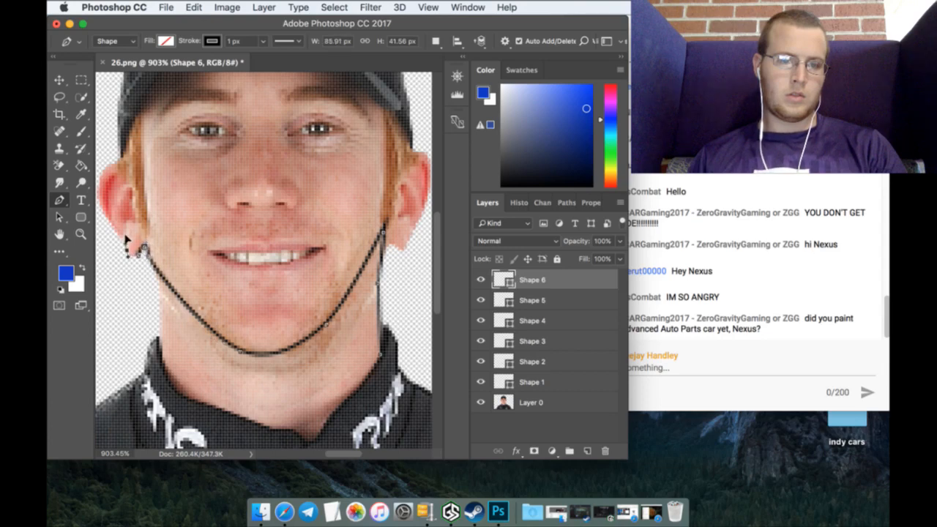
{"action": "left_click", "coordinate": [120, 238]}
{"action": "scroll", "coordinate": [121, 242], "scroll_direction": "up", "scroll_amount": 3}
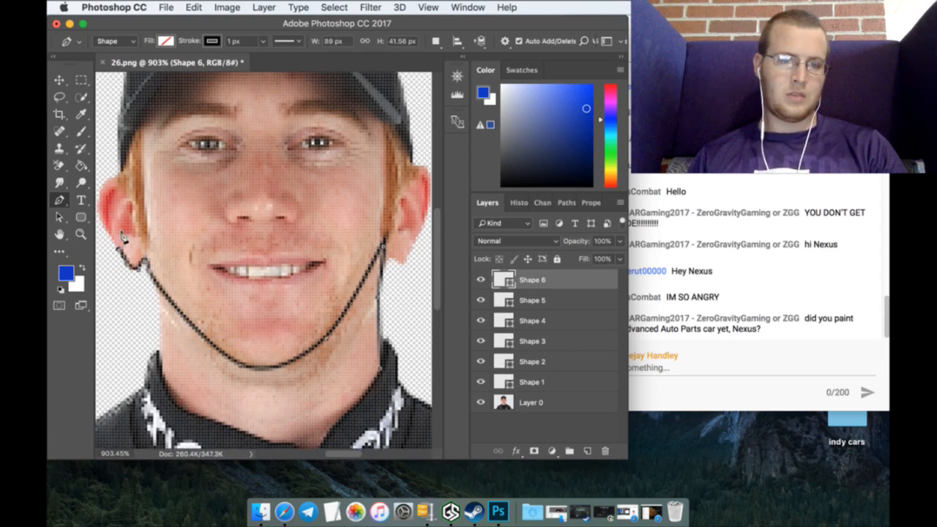
{"action": "left_click_drag", "start_coordinate": [333, 456], "coordinate": [329, 457]}
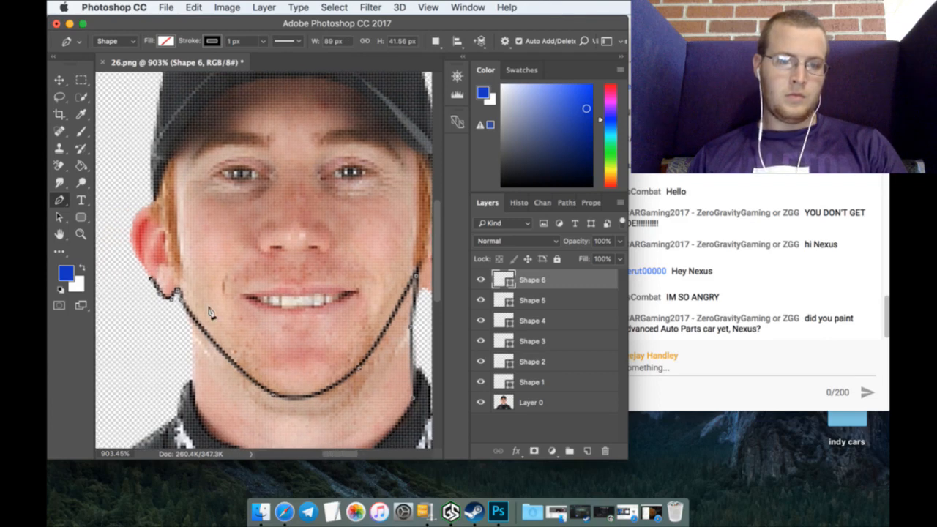
{"action": "left_click_drag", "start_coordinate": [135, 241], "coordinate": [150, 203]}
{"action": "left_click", "coordinate": [154, 203]}
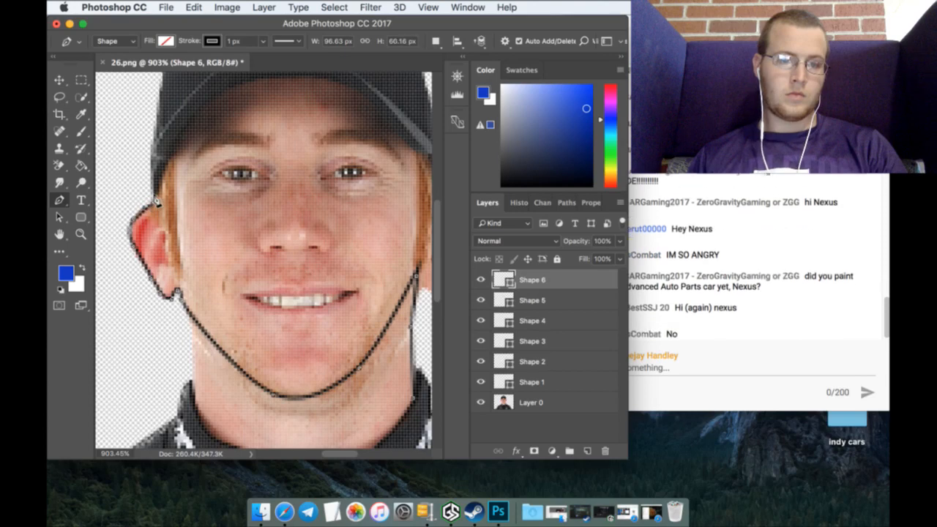
Step: Continue the face outline along the cap brim's lower edge, from above the left-hand ear across the forehead to the brim's right-hand end
{"action": "scroll", "coordinate": [160, 202], "scroll_direction": "up", "scroll_amount": 5}
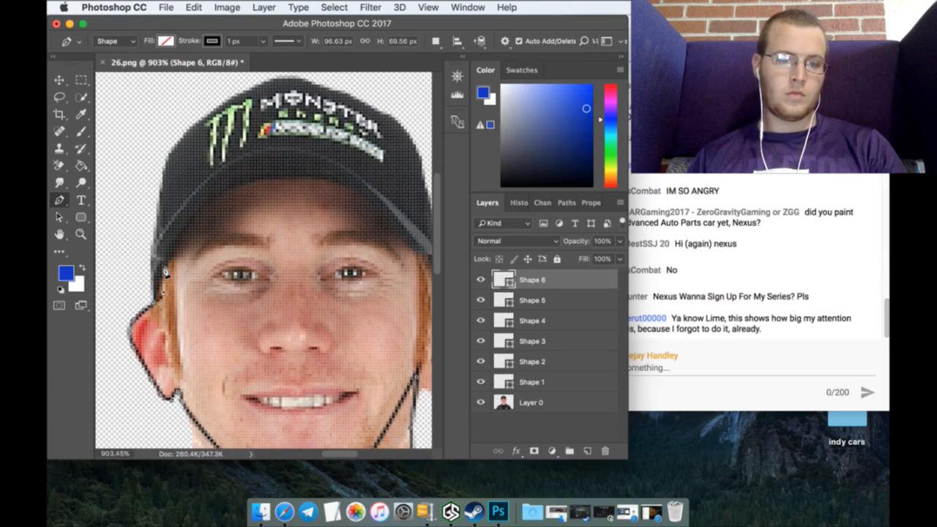
{"action": "left_click", "coordinate": [162, 274]}
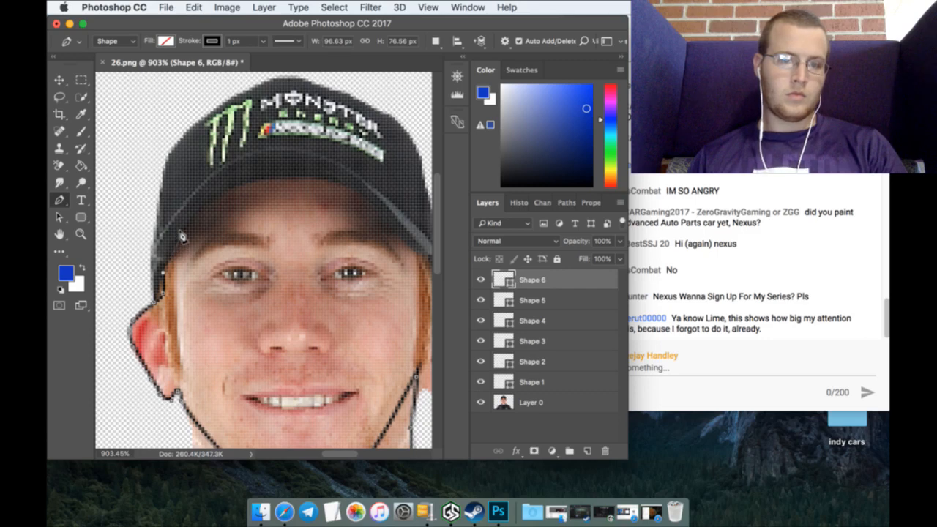
{"action": "left_click", "coordinate": [181, 233]}
{"action": "left_click", "coordinate": [194, 218]}
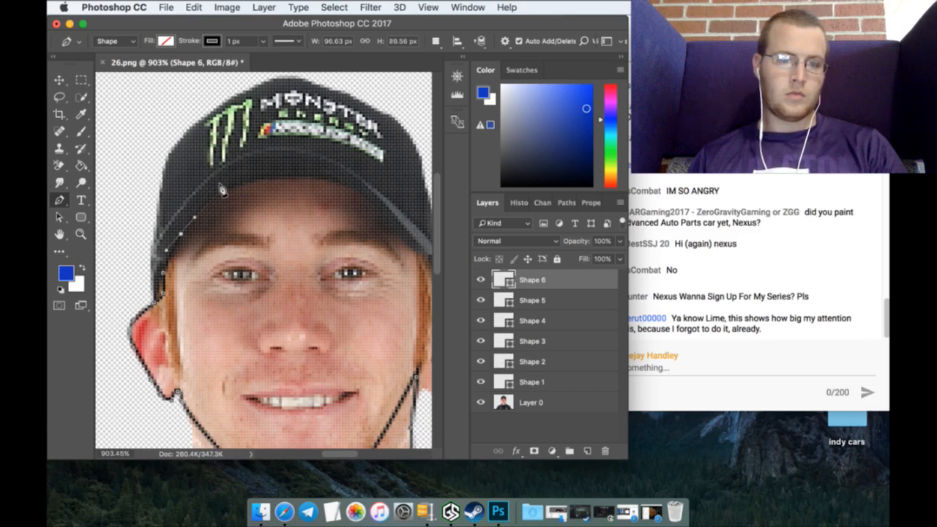
{"action": "left_click", "coordinate": [219, 192]}
{"action": "left_click_drag", "start_coordinate": [238, 181], "coordinate": [242, 178]}
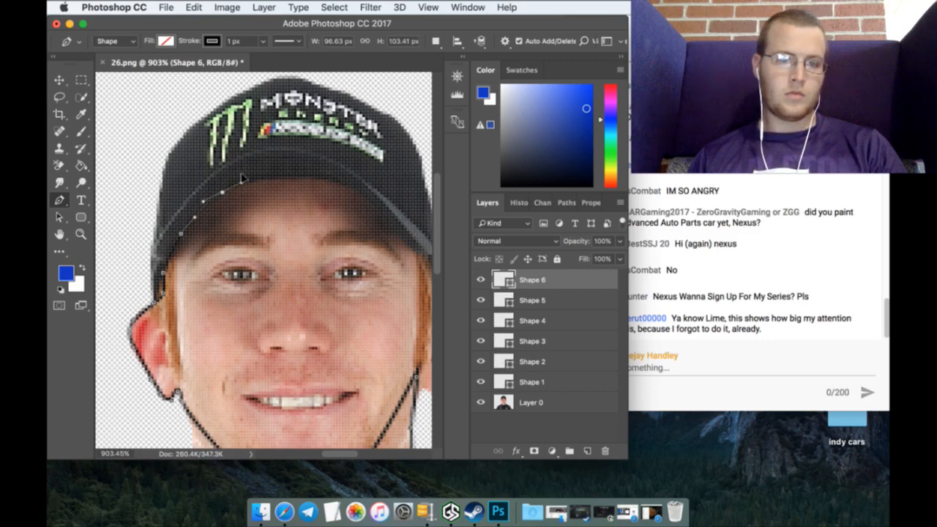
{"action": "left_click_drag", "start_coordinate": [300, 176], "coordinate": [391, 227]}
{"action": "left_click", "coordinate": [407, 242]}
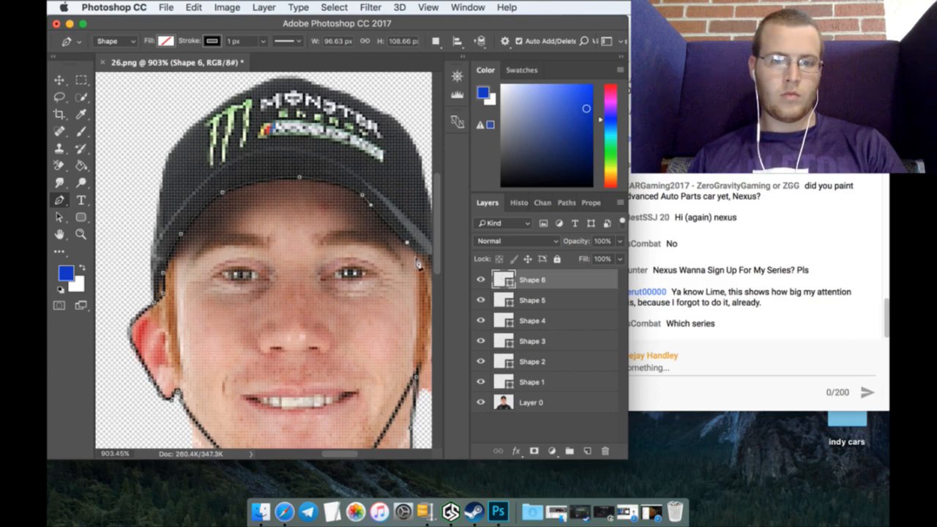
{"action": "left_click_drag", "start_coordinate": [348, 454], "coordinate": [356, 457]}
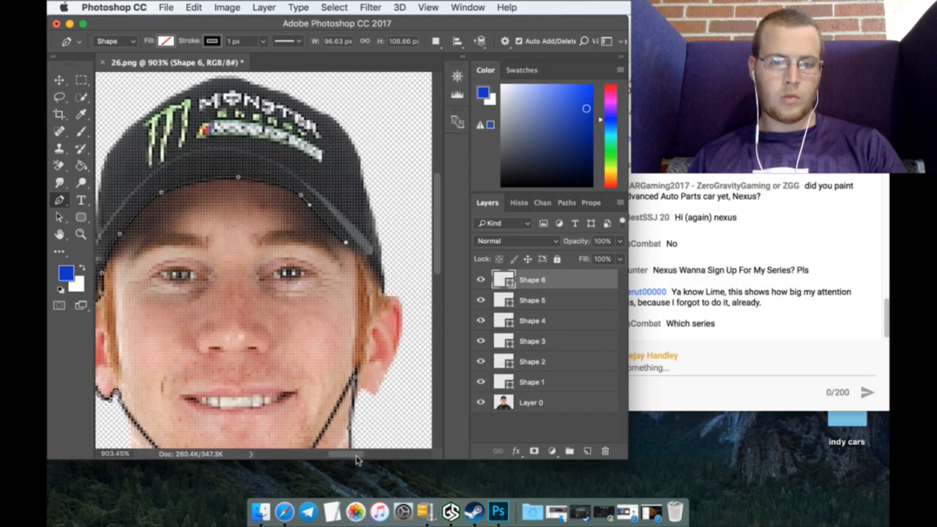
{"action": "left_click", "coordinate": [368, 259]}
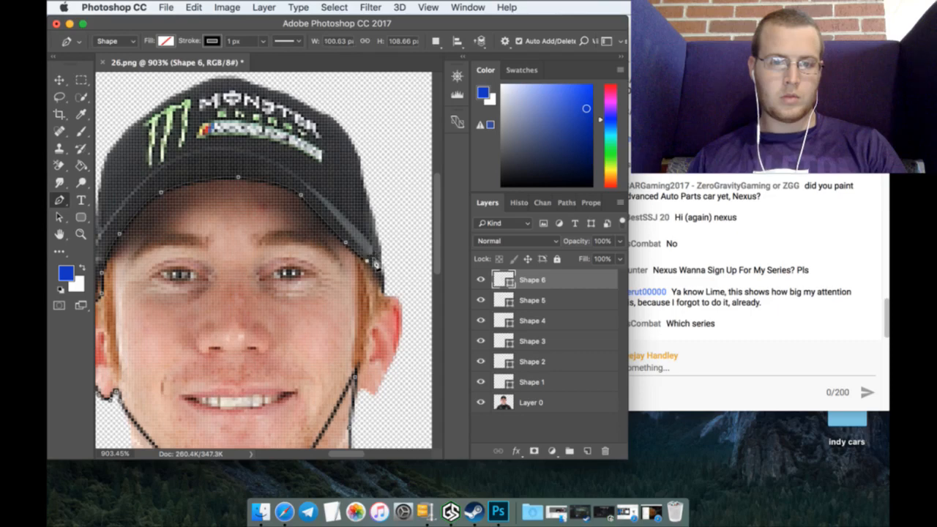
Step: Extend the face outline from the brim around the right-hand ear's outer edge and under its earlobe
{"action": "left_click", "coordinate": [387, 292]}
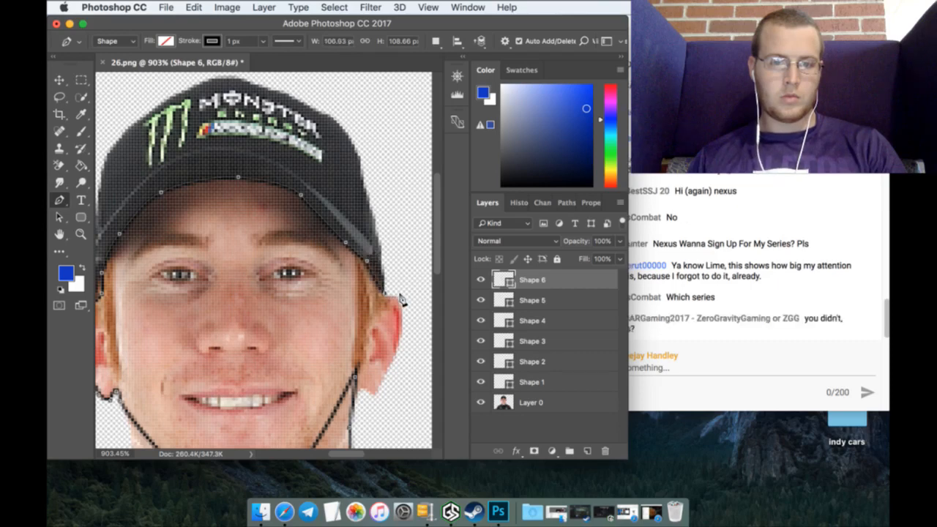
{"action": "left_click", "coordinate": [401, 295]}
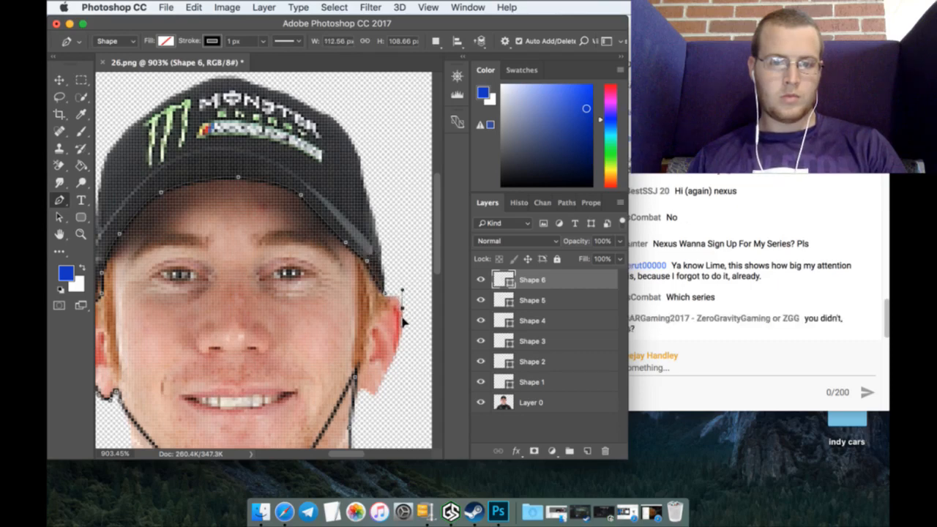
{"action": "left_click", "coordinate": [402, 322]}
{"action": "left_click", "coordinate": [395, 355]}
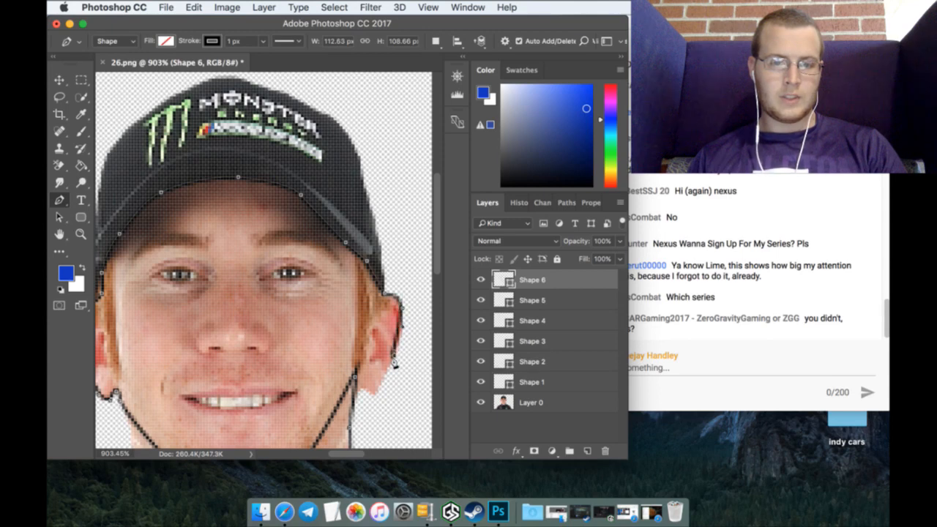
{"action": "left_click", "coordinate": [375, 390]}
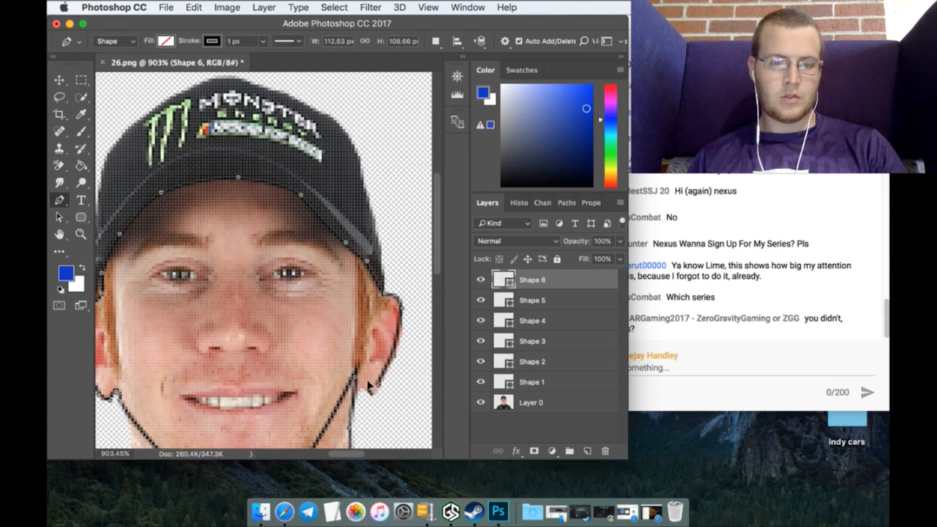
{"action": "left_click", "coordinate": [363, 381]}
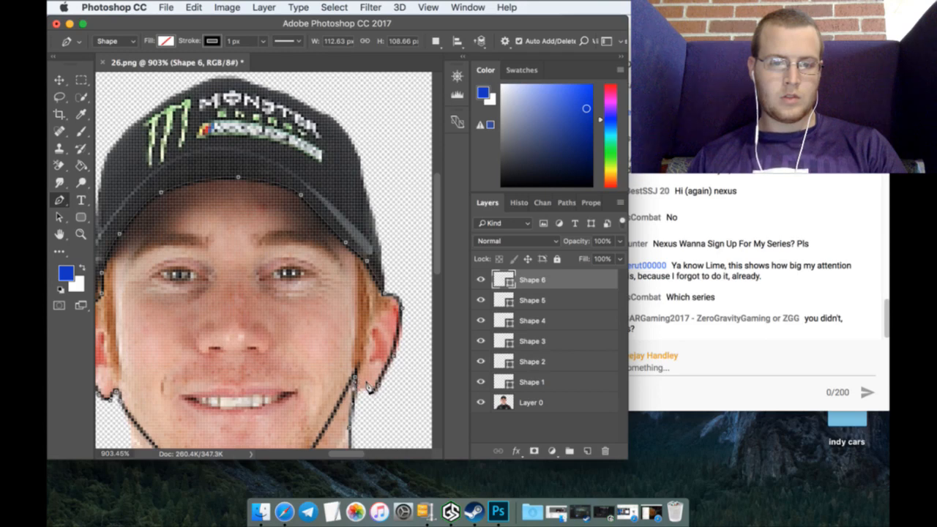
Step: Add a new layer and draw a short line about 6 px long joining the right-hand earlobe to the jawline
{"action": "scroll", "coordinate": [366, 386], "scroll_direction": "down", "scroll_amount": 5}
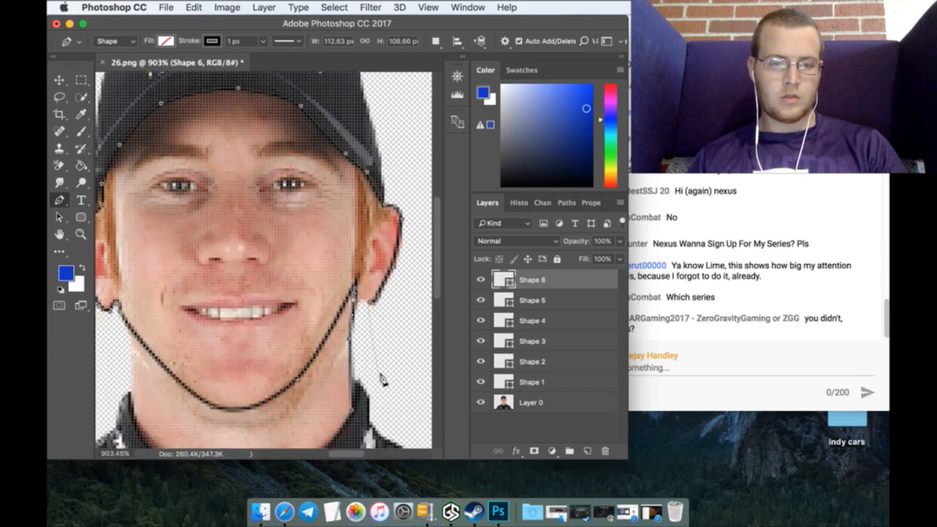
{"action": "left_click", "coordinate": [586, 449]}
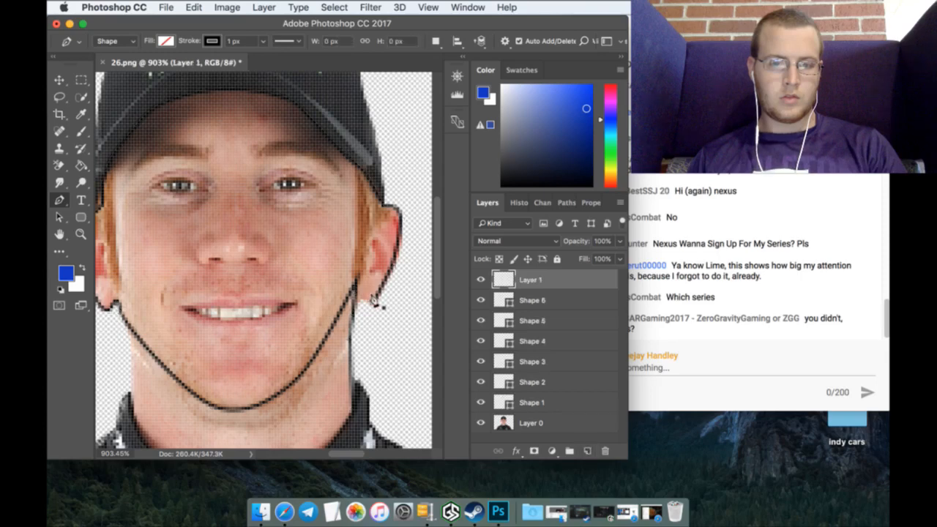
{"action": "left_click", "coordinate": [362, 297]}
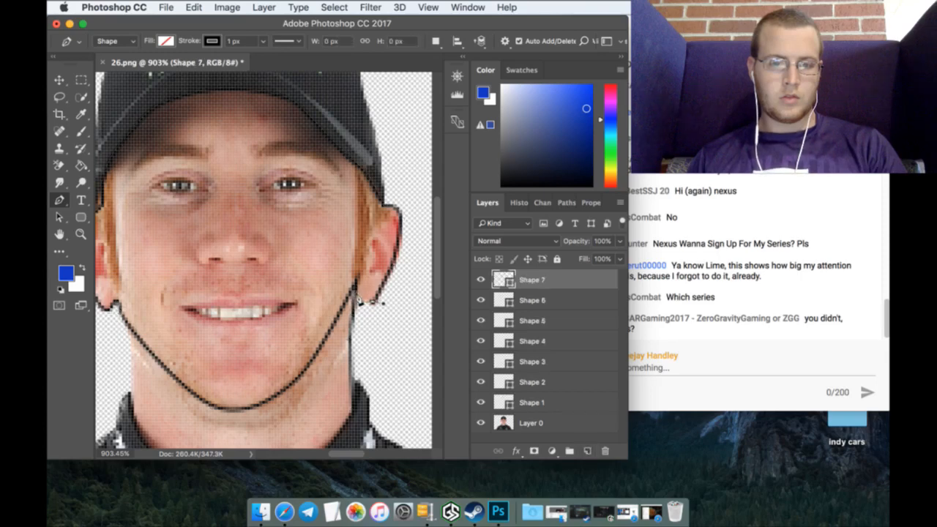
{"action": "left_click", "coordinate": [358, 299]}
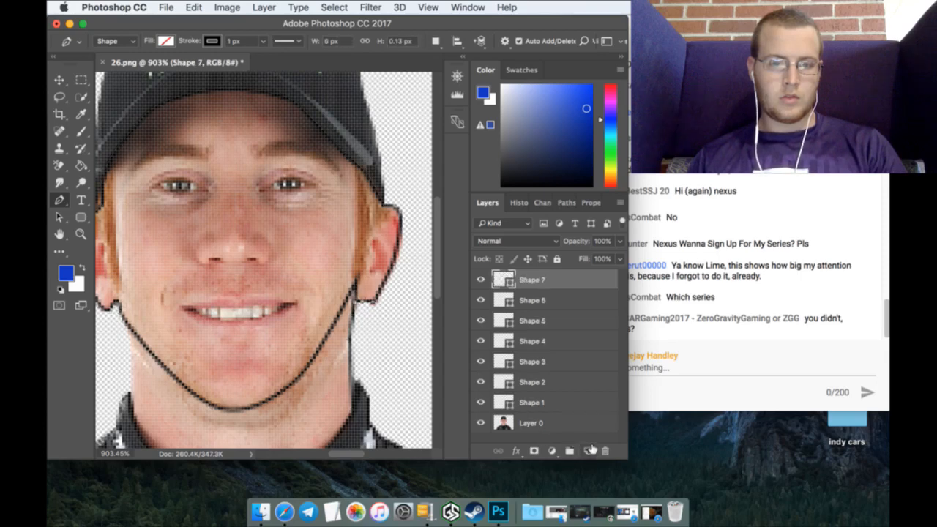
Step: Add a new layer and trace the left-hand side of the neck from the jawline to the collar, about 30 px long
{"action": "left_click", "coordinate": [591, 449]}
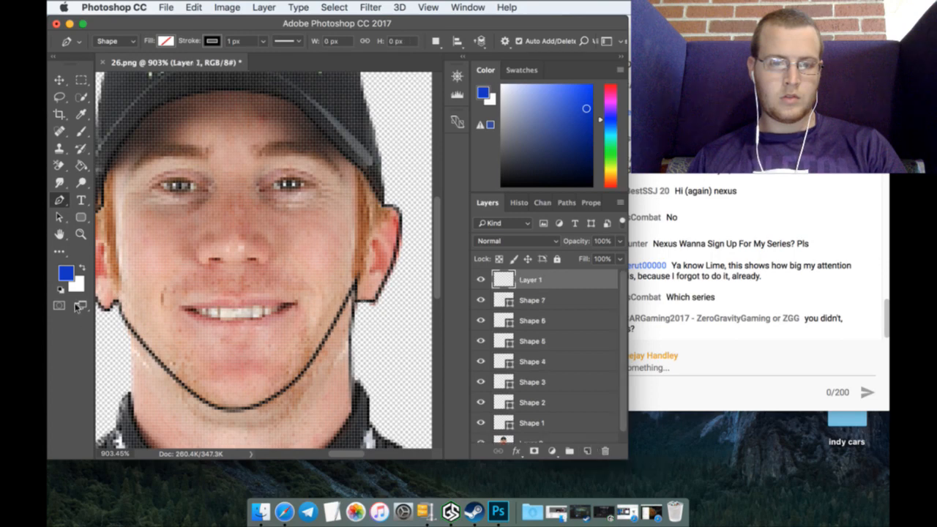
{"action": "scroll", "coordinate": [145, 289], "scroll_direction": "down", "scroll_amount": 3}
{"action": "left_click", "coordinate": [133, 272]}
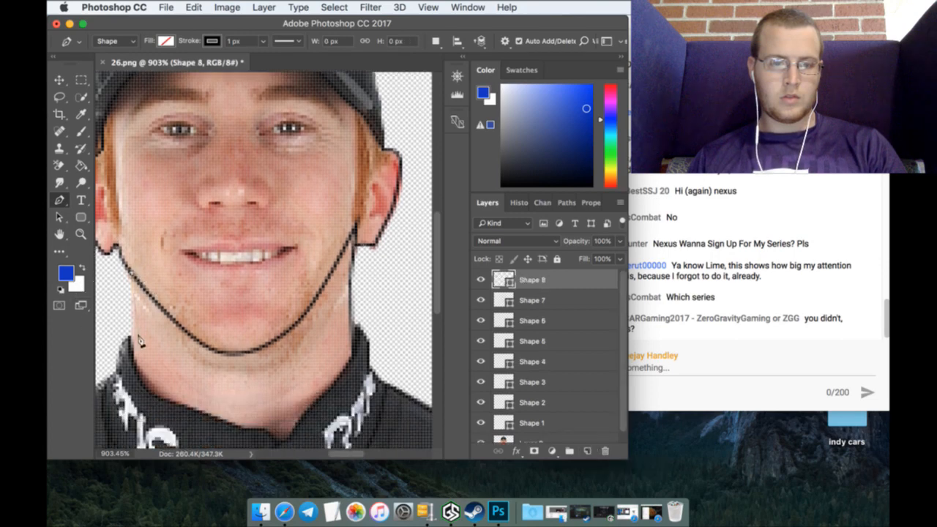
{"action": "left_click", "coordinate": [134, 357]}
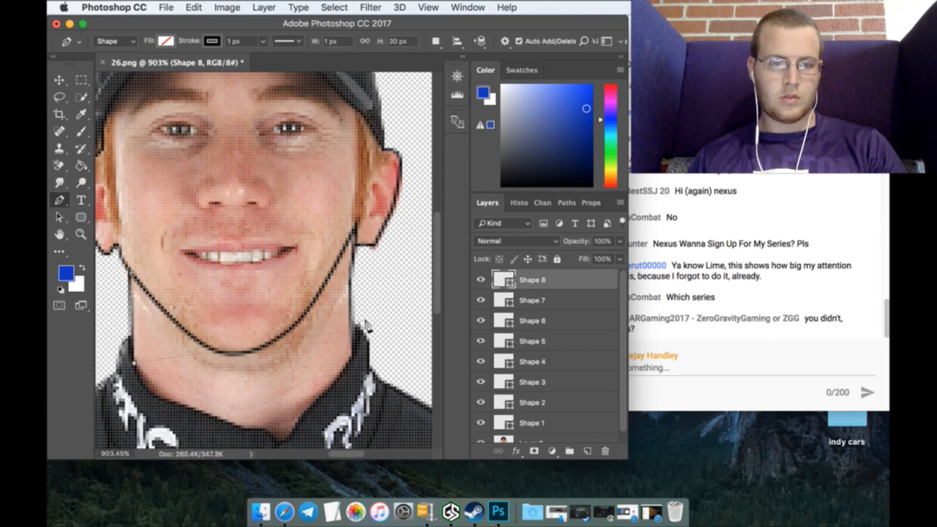
Step: Add a new layer and trace the cap brim's right-hand corner and its upper edge up toward the front of the cap
{"action": "left_click", "coordinate": [587, 451]}
{"action": "scroll", "coordinate": [359, 258], "scroll_direction": "up", "scroll_amount": 2}
{"action": "scroll", "coordinate": [352, 256], "scroll_direction": "up", "scroll_amount": 1}
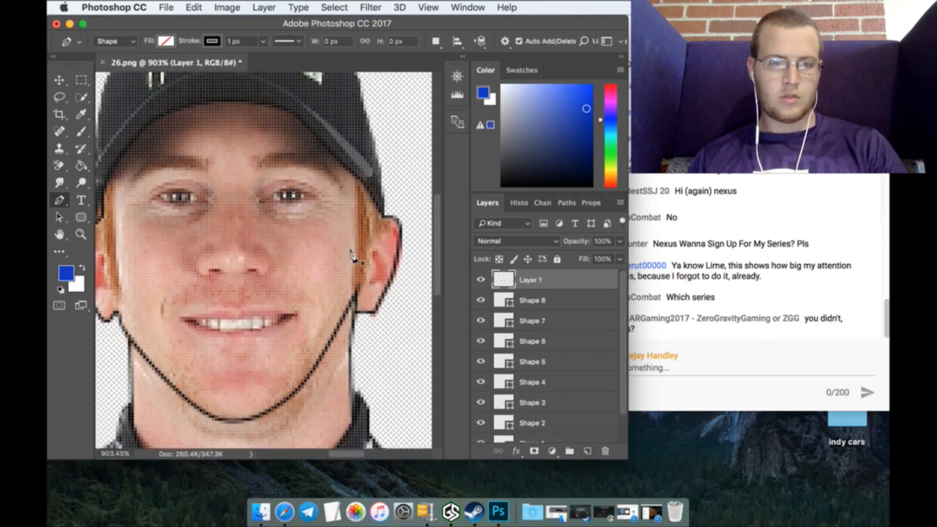
{"action": "scroll", "coordinate": [355, 256], "scroll_direction": "up", "scroll_amount": 3}
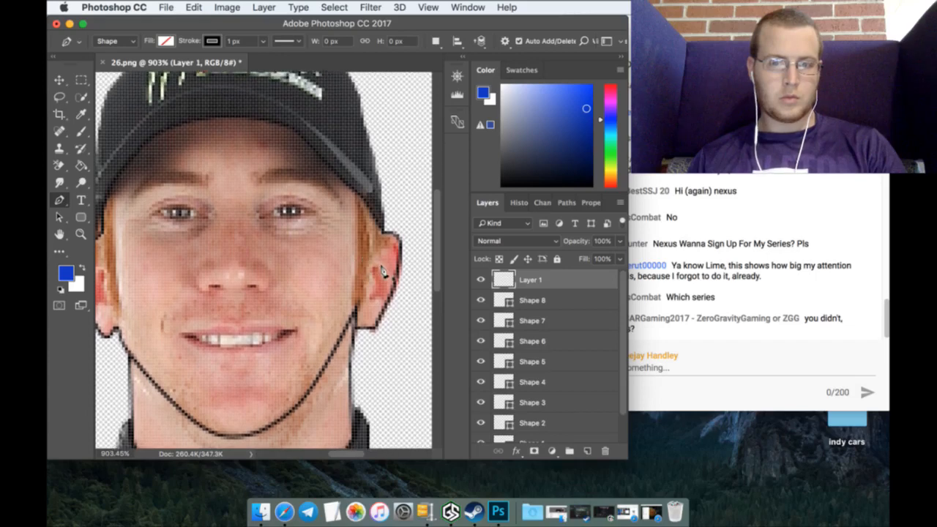
{"action": "scroll", "coordinate": [390, 279], "scroll_direction": "up", "scroll_amount": 1}
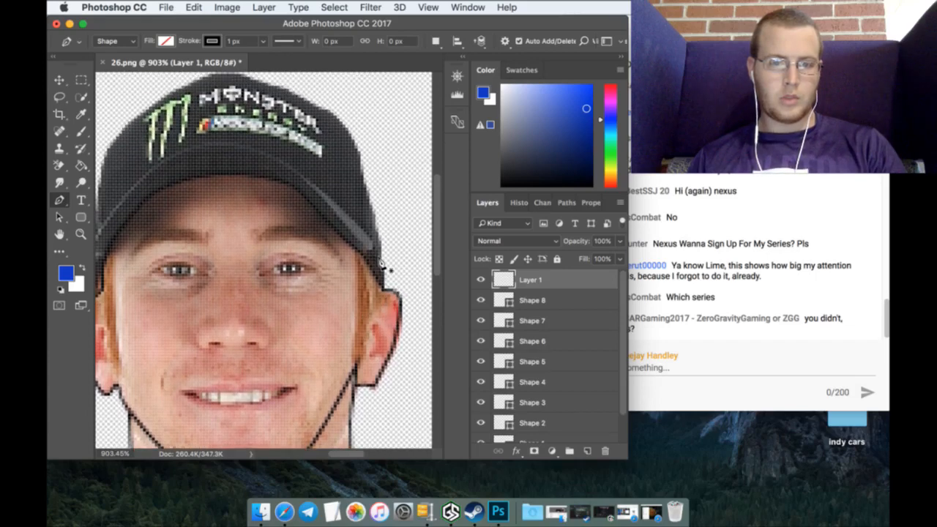
{"action": "left_click", "coordinate": [369, 250]}
{"action": "left_click", "coordinate": [368, 231]}
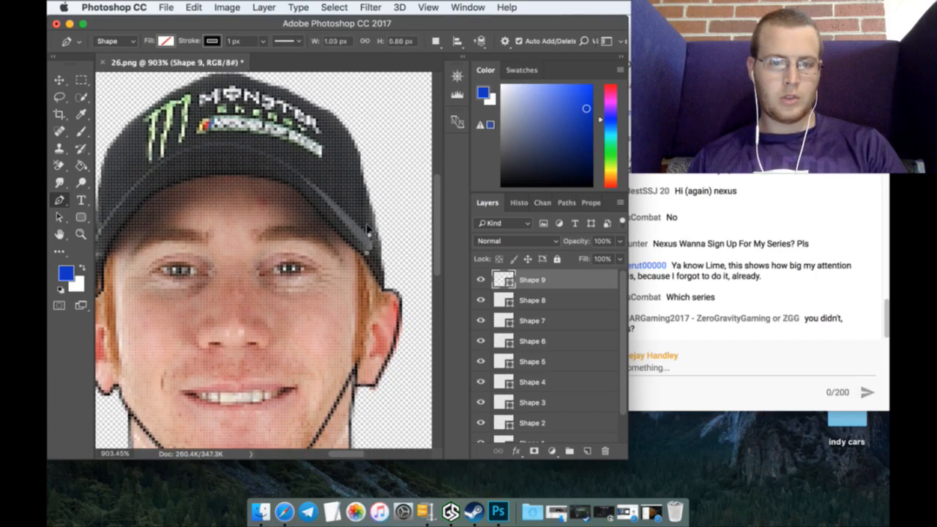
{"action": "left_click", "coordinate": [354, 219]}
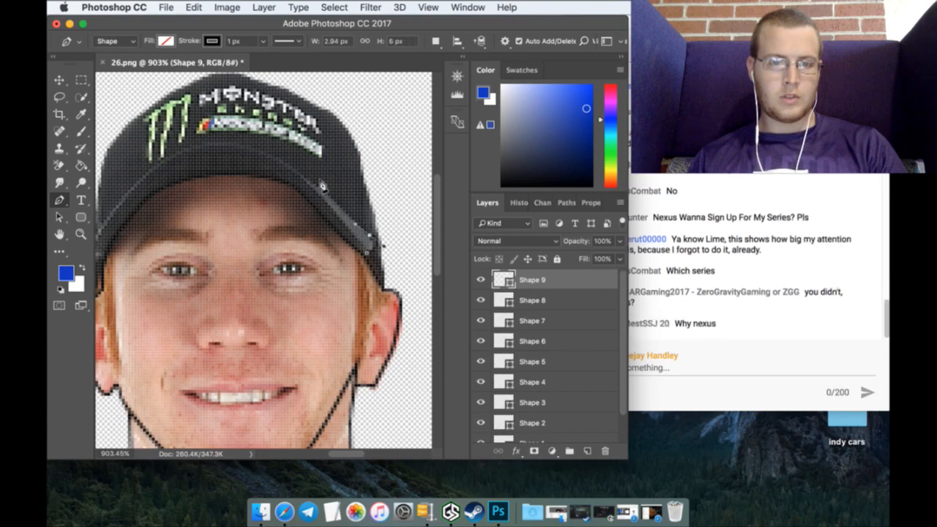
{"action": "left_click", "coordinate": [301, 171]}
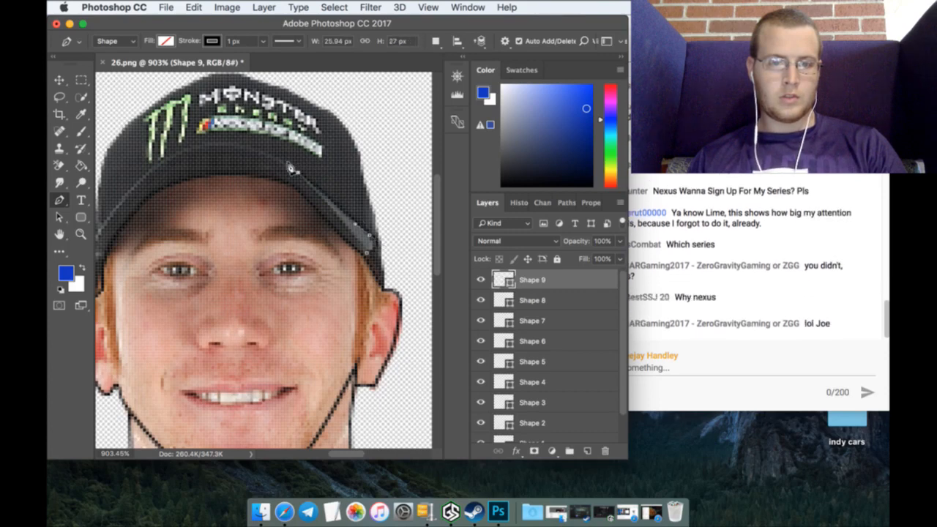
Step: Continue the brim's upper edge in a curve below the cap logos and down to the brim's left-hand corner
{"action": "left_click", "coordinate": [187, 150]}
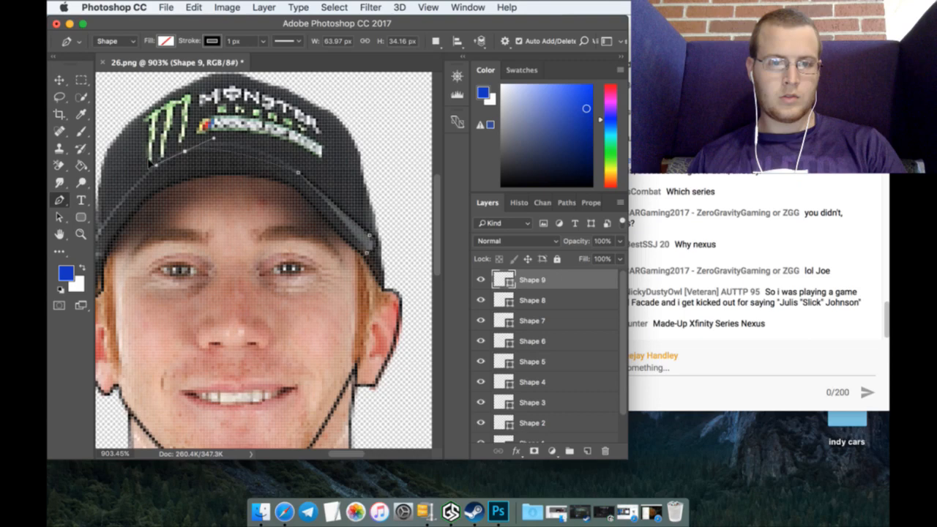
{"action": "left_click", "coordinate": [129, 186]}
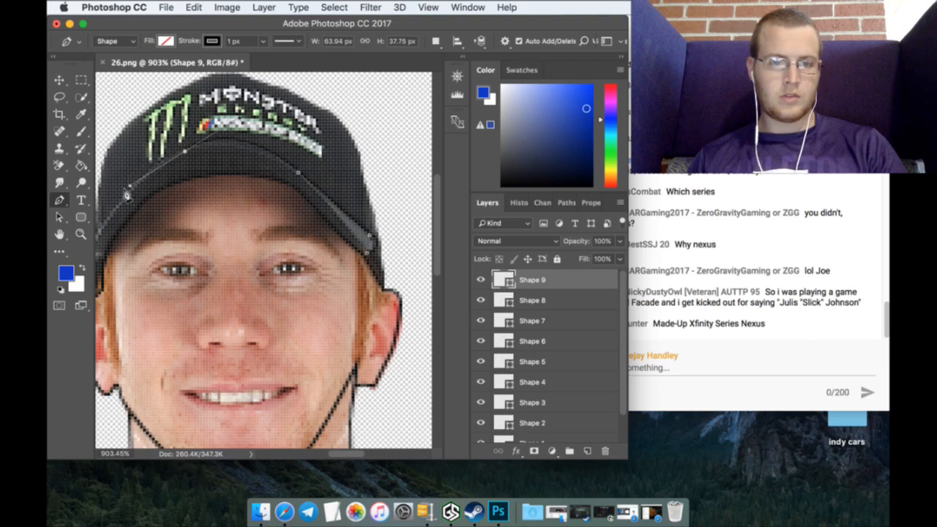
{"action": "left_click", "coordinate": [114, 209]}
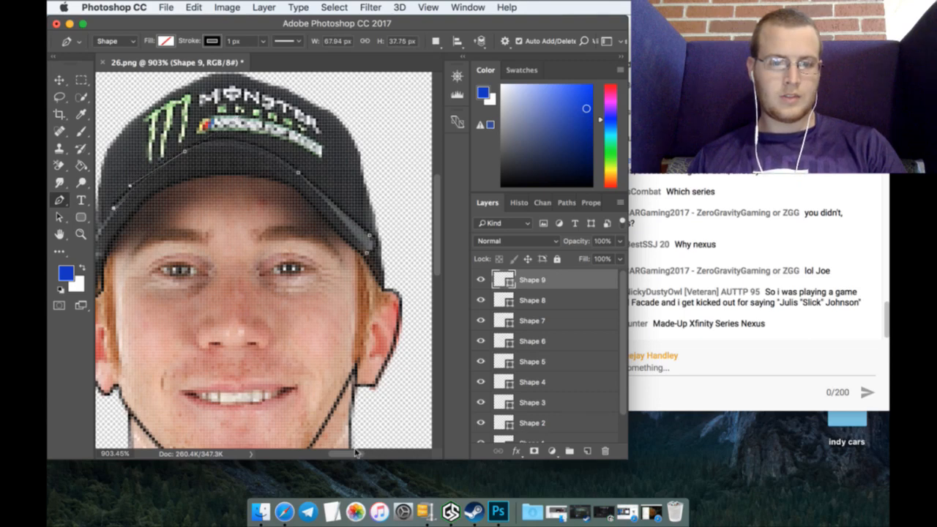
{"action": "scroll", "coordinate": [355, 453], "scroll_direction": "left", "scroll_amount": 3}
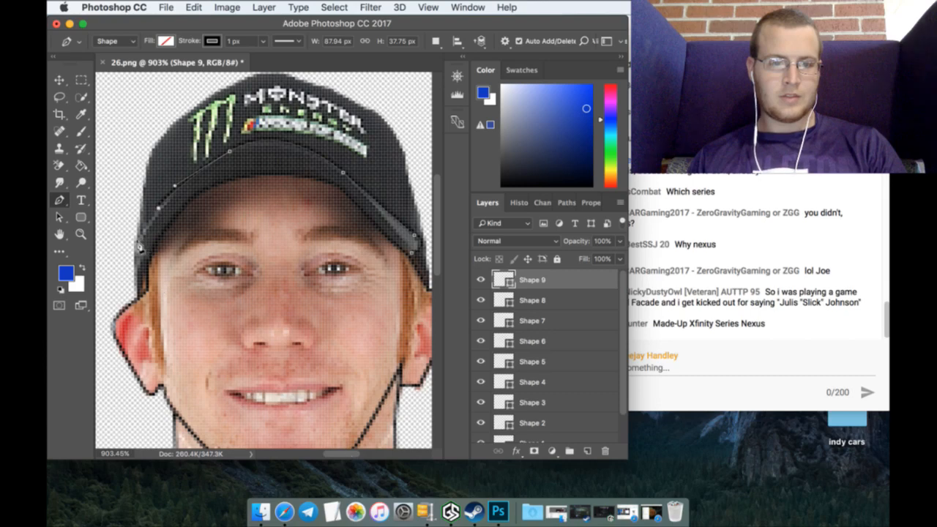
{"action": "left_click", "coordinate": [136, 244]}
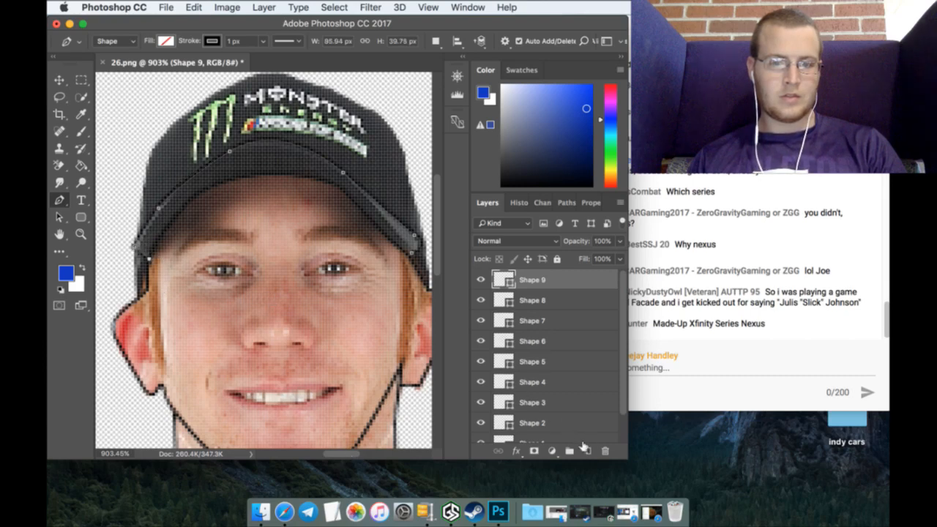
Step: Add a new layer and trace the cap's outer edge from the left-hand ear over the crown to the right-hand ear, about 98 px wide
{"action": "left_click", "coordinate": [586, 450]}
{"action": "left_click", "coordinate": [137, 287]}
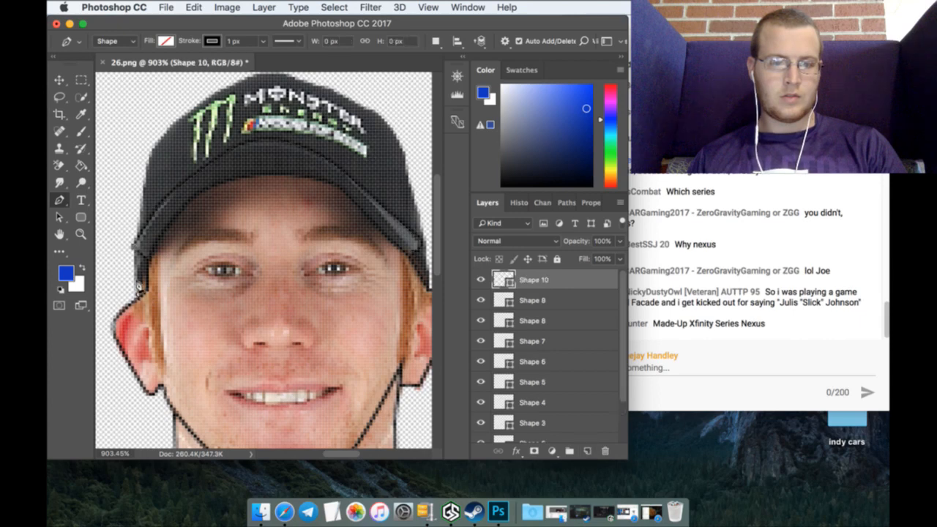
{"action": "left_click", "coordinate": [140, 206]}
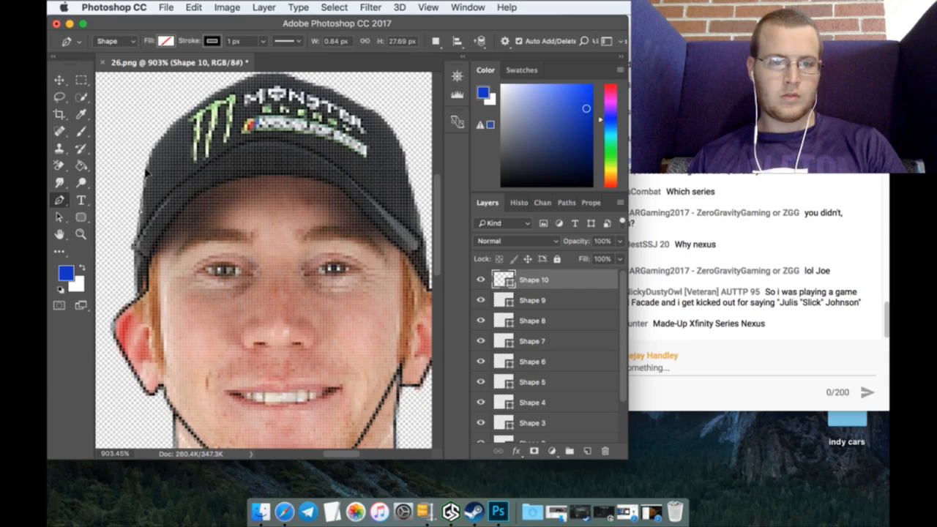
{"action": "left_click", "coordinate": [145, 172]}
{"action": "left_click", "coordinate": [153, 146]}
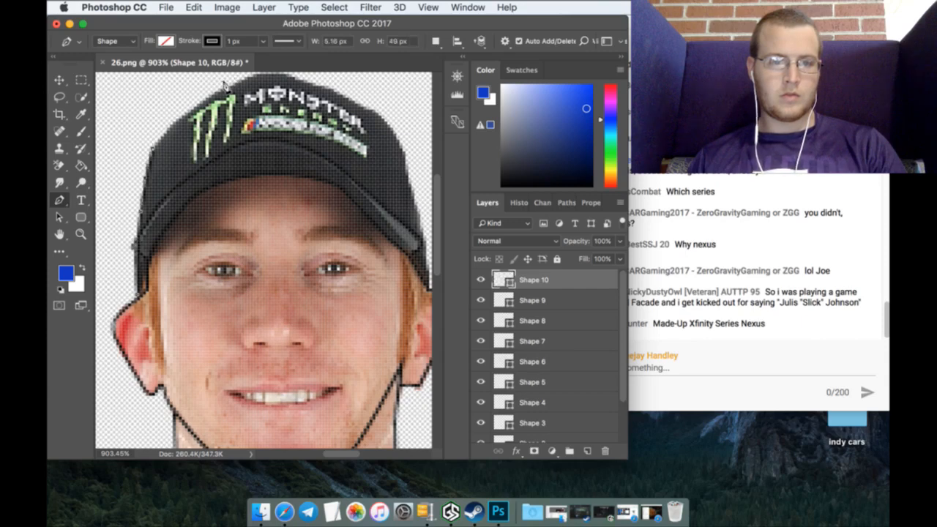
{"action": "left_click_drag", "start_coordinate": [225, 86], "coordinate": [387, 116]}
{"action": "left_click_drag", "start_coordinate": [404, 150], "coordinate": [410, 176]}
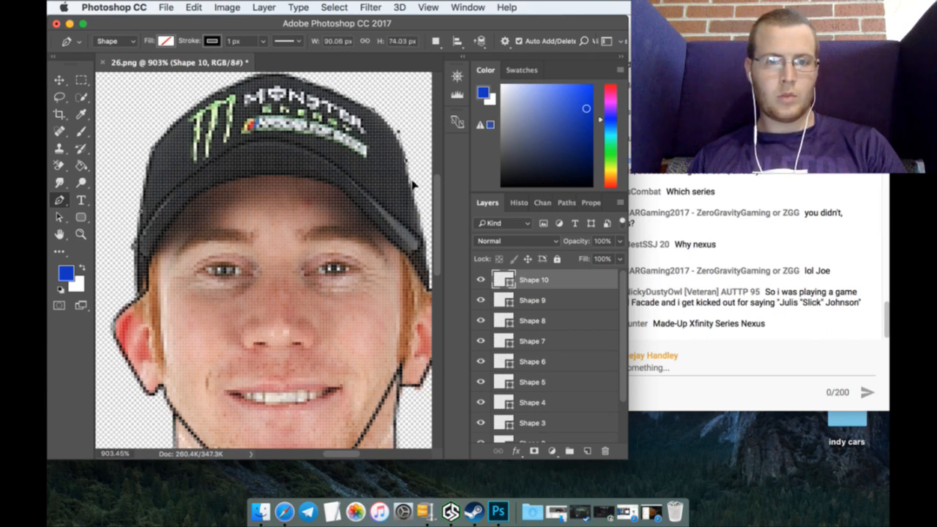
{"action": "left_click_drag", "start_coordinate": [347, 454], "coordinate": [354, 456]}
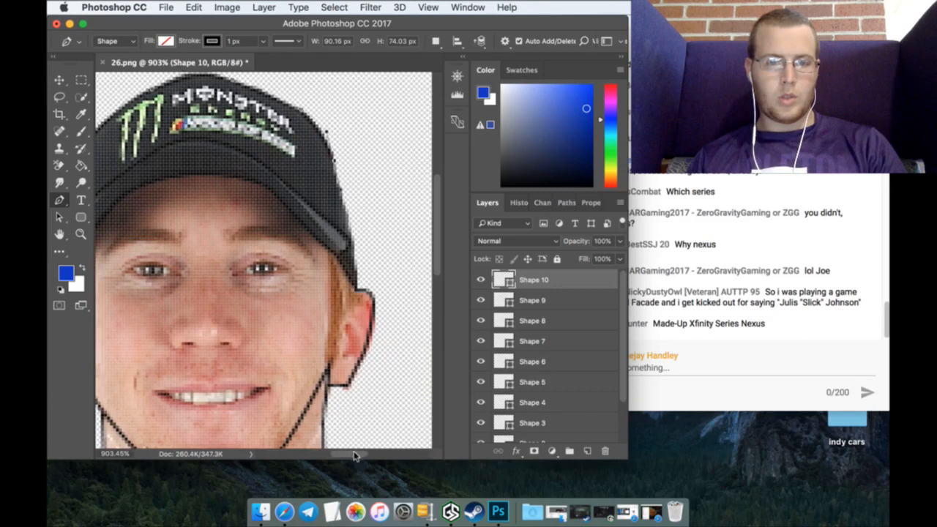
{"action": "left_click_drag", "start_coordinate": [354, 255], "coordinate": [358, 280]}
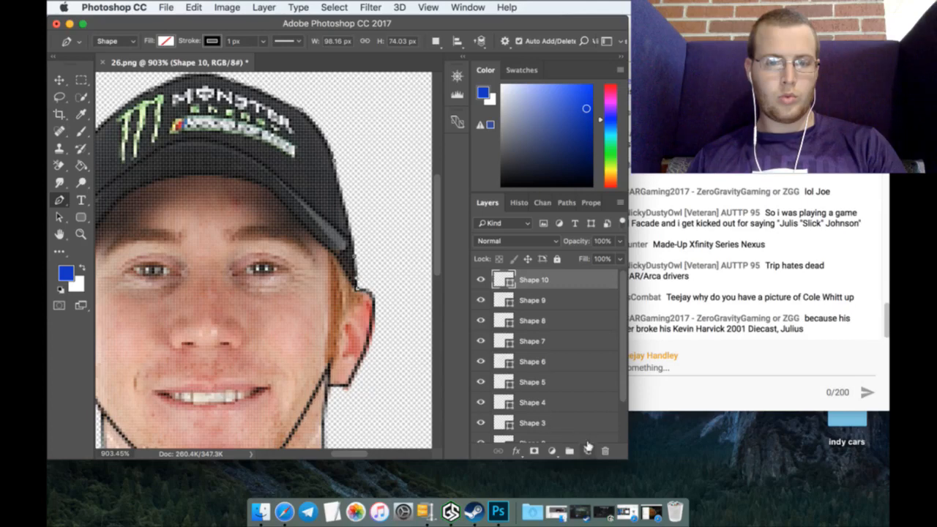
Step: Add a new layer and outline the left-hand eye along its lower and upper lids, about 17 px wide and 4 px high
{"action": "left_click", "coordinate": [588, 449]}
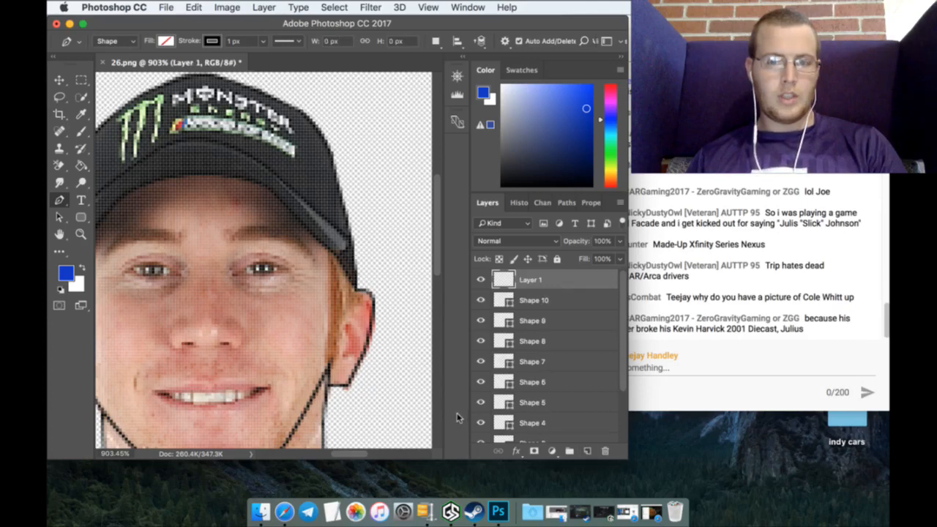
{"action": "scroll", "coordinate": [366, 351], "scroll_direction": "down", "scroll_amount": 1}
{"action": "scroll", "coordinate": [357, 347], "scroll_direction": "down", "scroll_amount": 2}
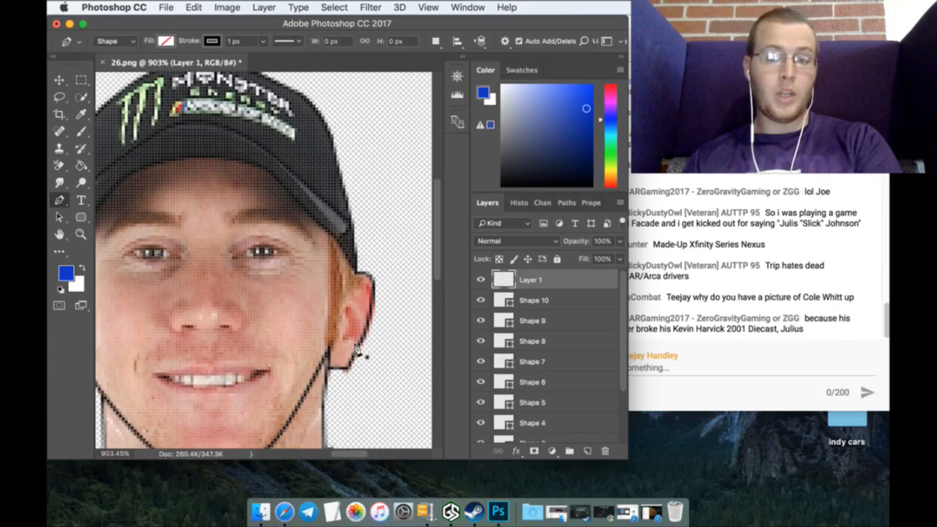
{"action": "scroll", "coordinate": [364, 378], "scroll_direction": "down", "scroll_amount": 1}
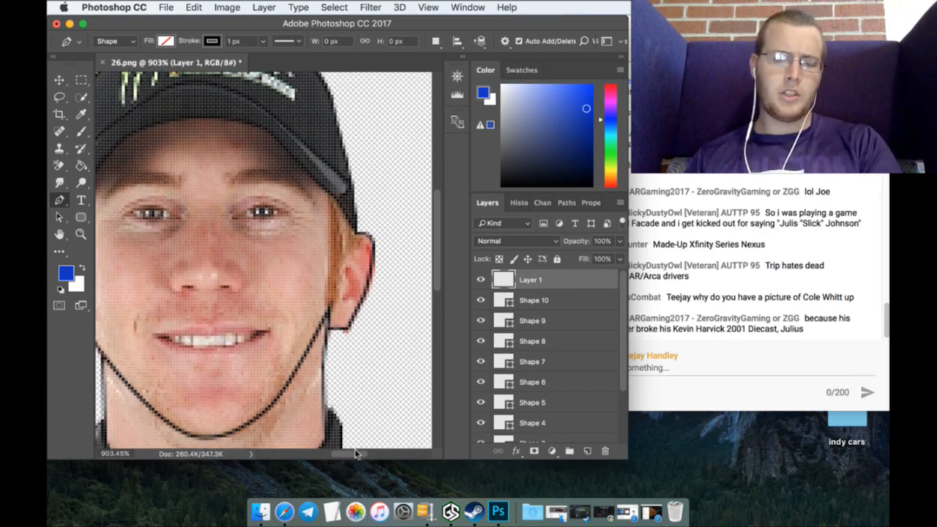
{"action": "scroll", "coordinate": [357, 454], "scroll_direction": "left", "scroll_amount": 3}
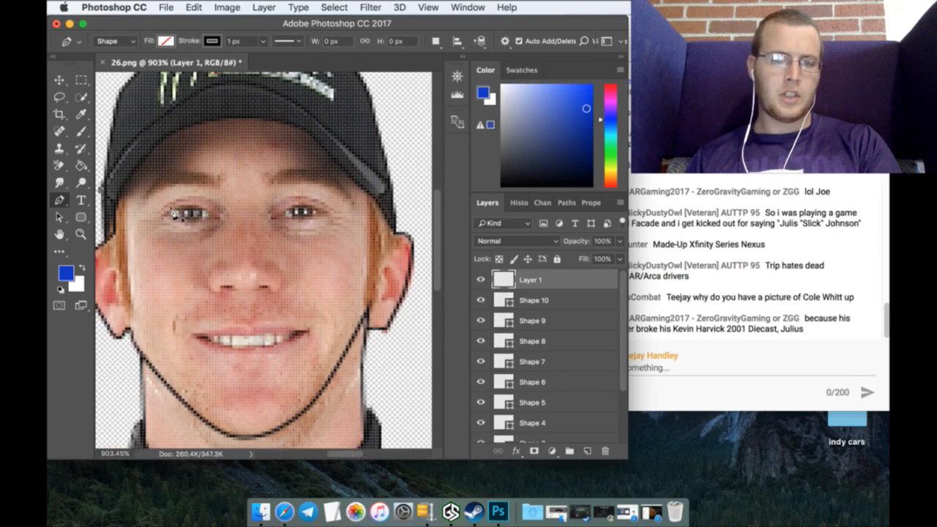
{"action": "left_click", "coordinate": [169, 212]}
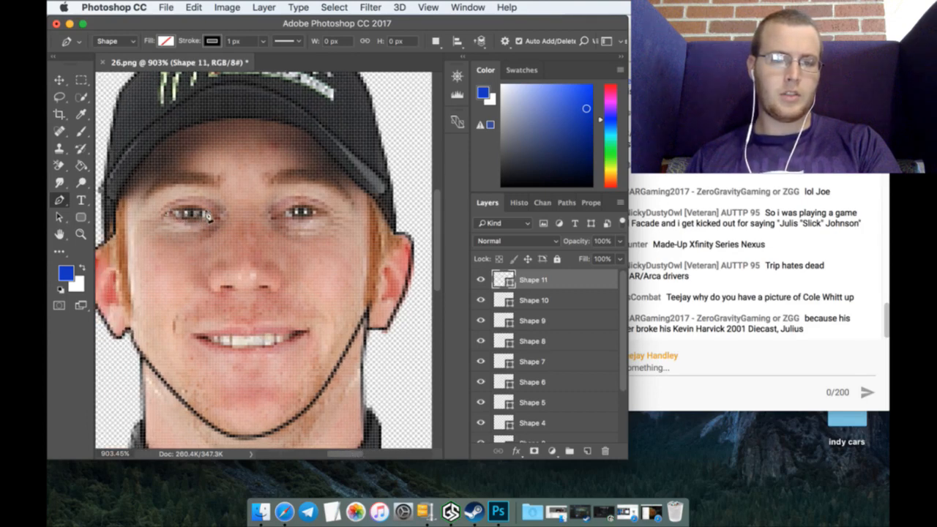
{"action": "left_click", "coordinate": [214, 212]}
{"action": "left_click_drag", "start_coordinate": [218, 210], "coordinate": [218, 212]}
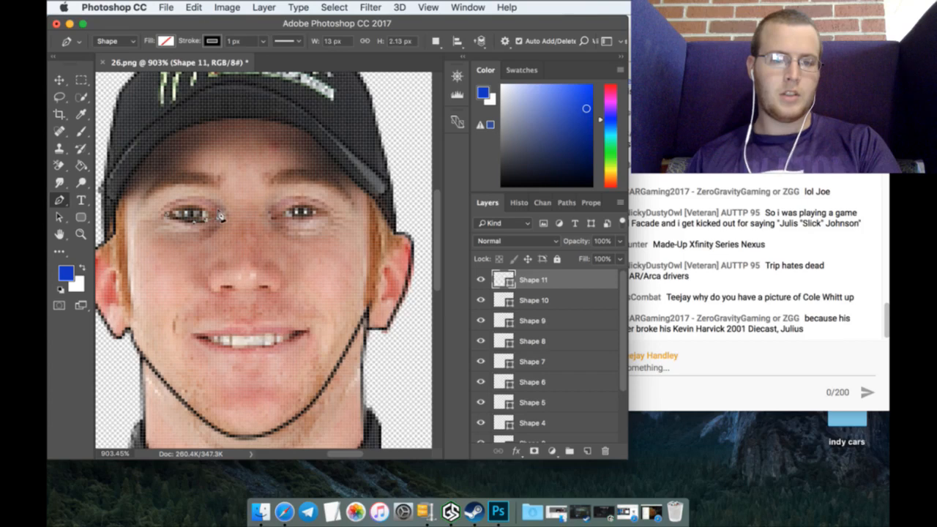
{"action": "left_click", "coordinate": [217, 212]}
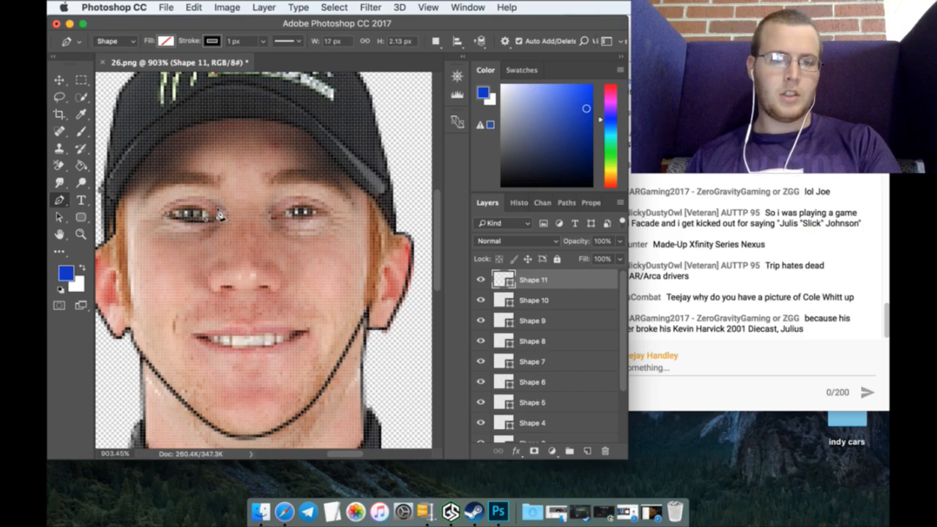
{"action": "left_click", "coordinate": [170, 213]}
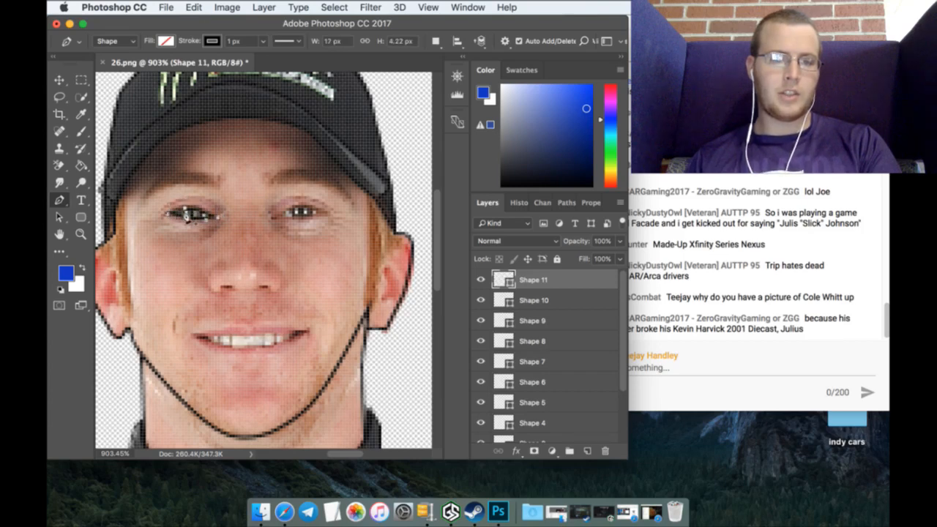
Step: Add a new layer and outline the right-hand eye along both lids, about 17 px wide and 4 px high
{"action": "left_click", "coordinate": [587, 451]}
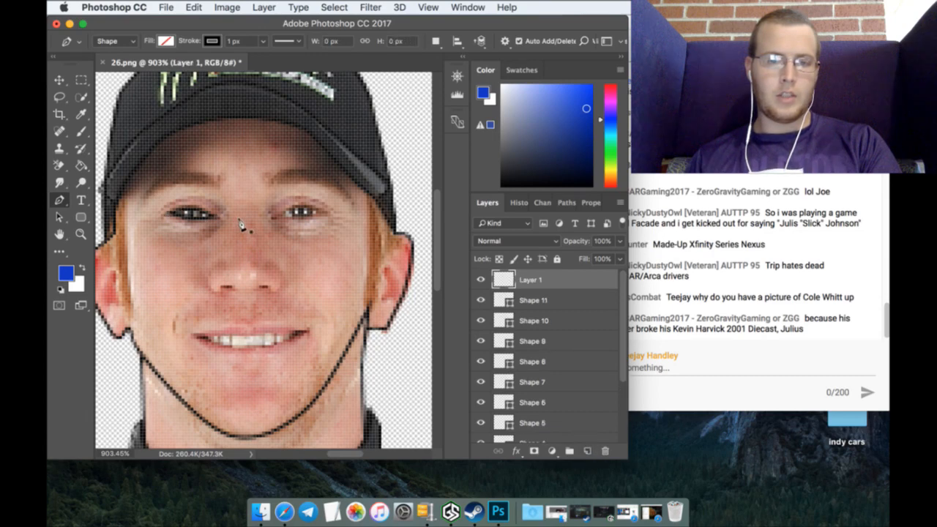
{"action": "left_click", "coordinate": [279, 215]}
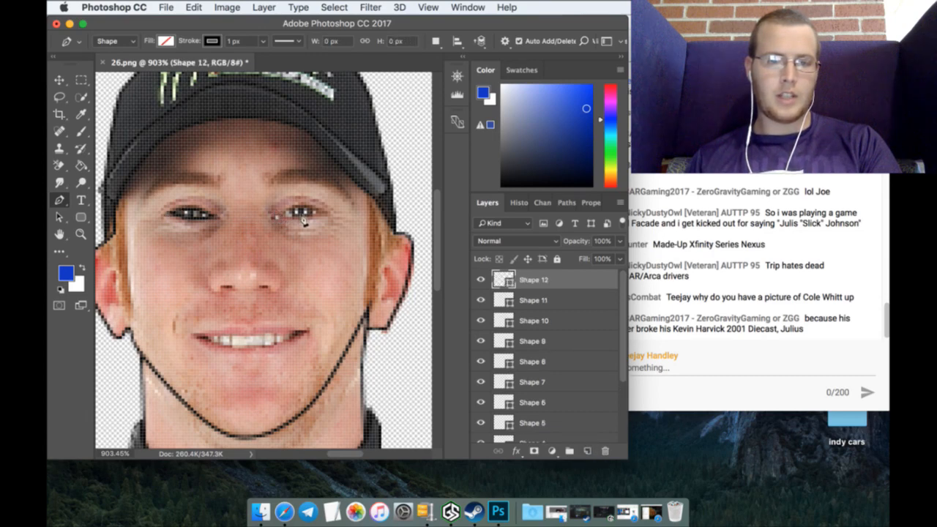
{"action": "left_click", "coordinate": [321, 212]}
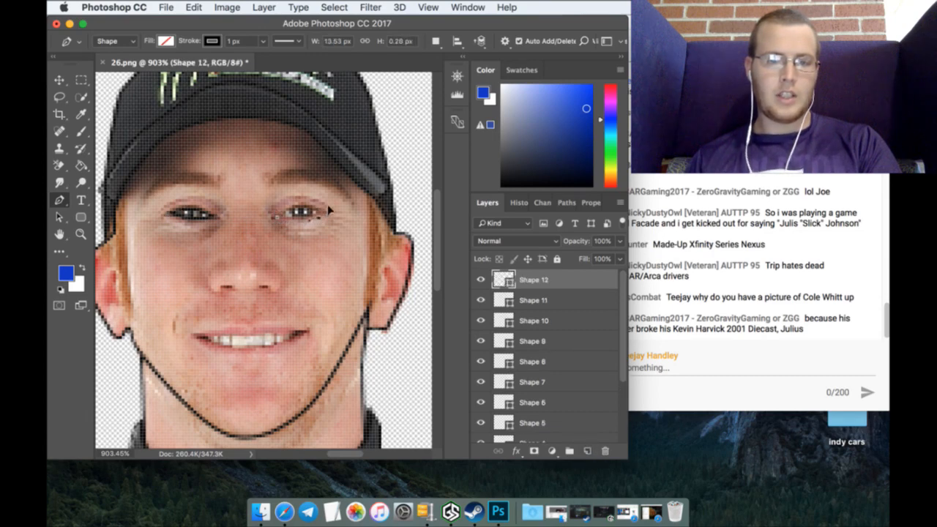
{"action": "left_click", "coordinate": [330, 211]}
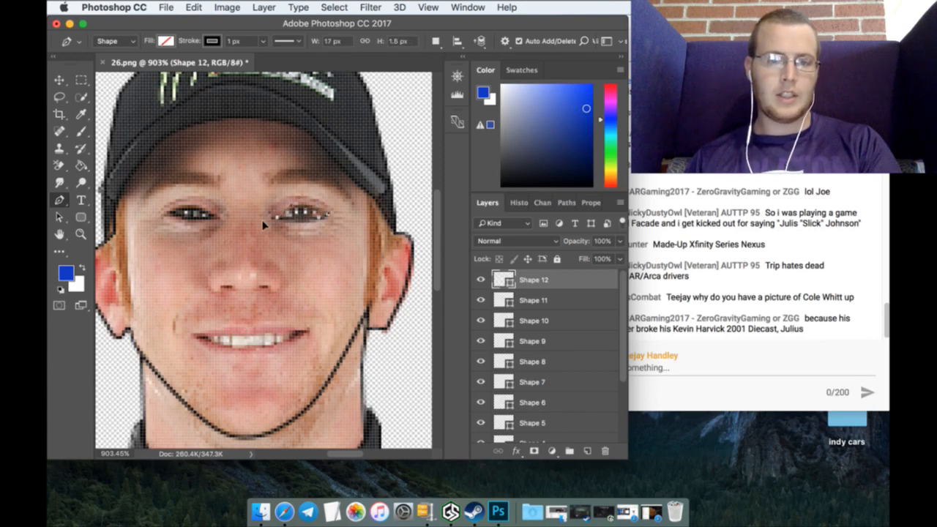
{"action": "left_click_drag", "start_coordinate": [258, 231], "coordinate": [258, 231]}
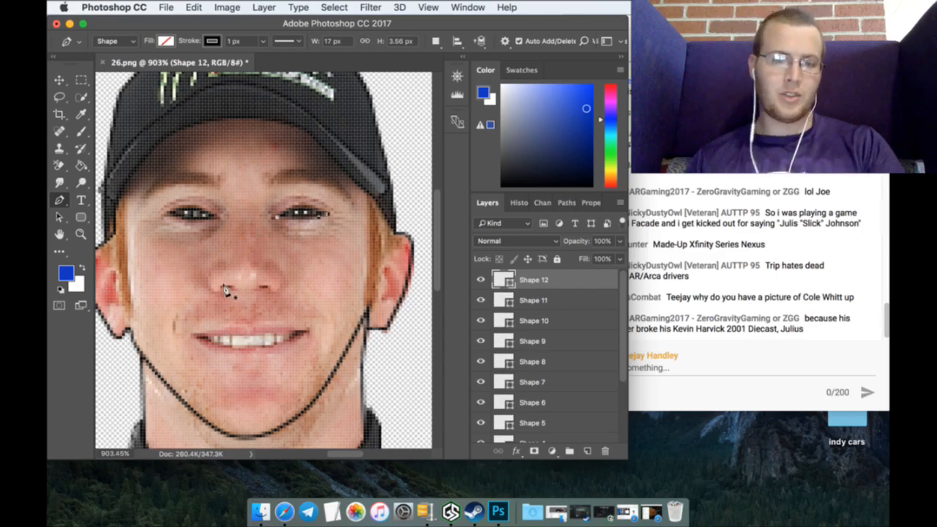
Step: Trace both outer wings of the nose as curves on separate new layers, about 8 px high for the left-hand one and 9 px for the right-hand one
{"action": "left_click", "coordinate": [588, 449]}
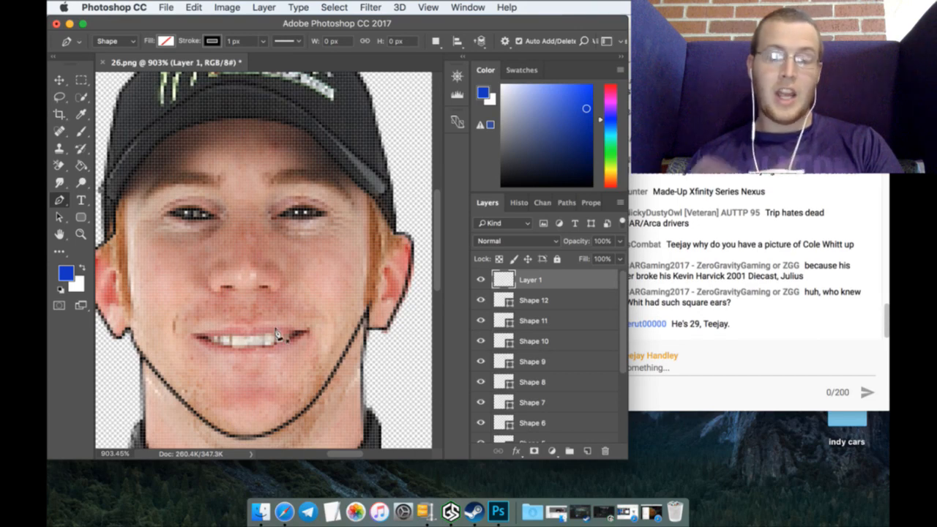
{"action": "left_click", "coordinate": [222, 292]}
{"action": "left_click_drag", "start_coordinate": [229, 256], "coordinate": [235, 247]}
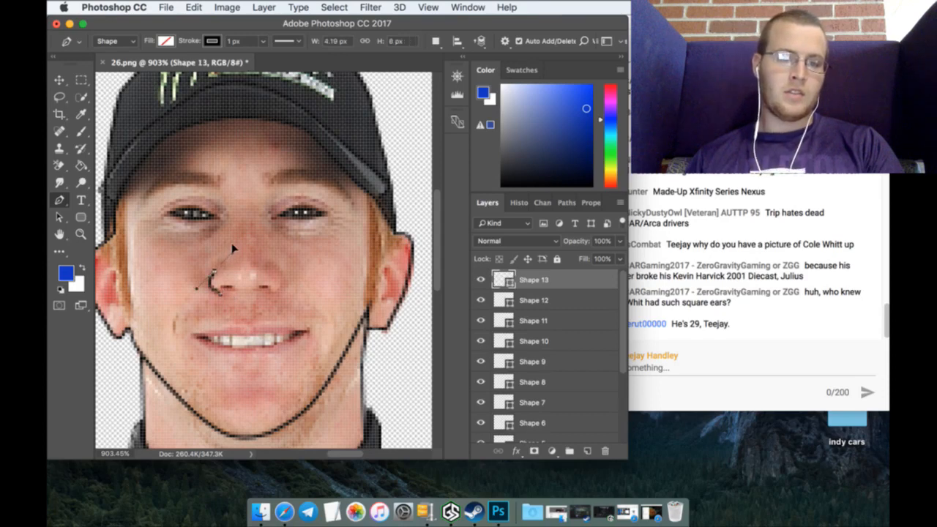
{"action": "left_click", "coordinate": [587, 451]}
{"action": "left_click", "coordinate": [268, 291]}
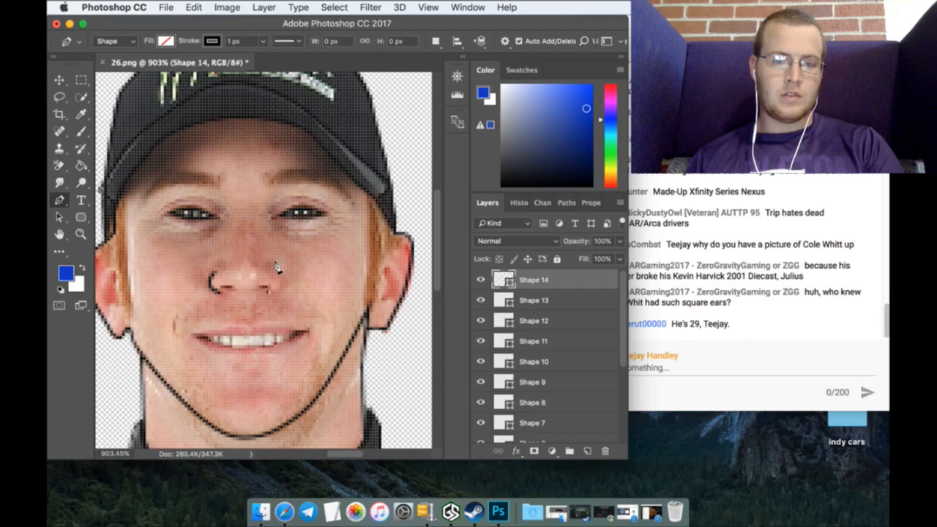
{"action": "left_click_drag", "start_coordinate": [277, 262], "coordinate": [263, 238]}
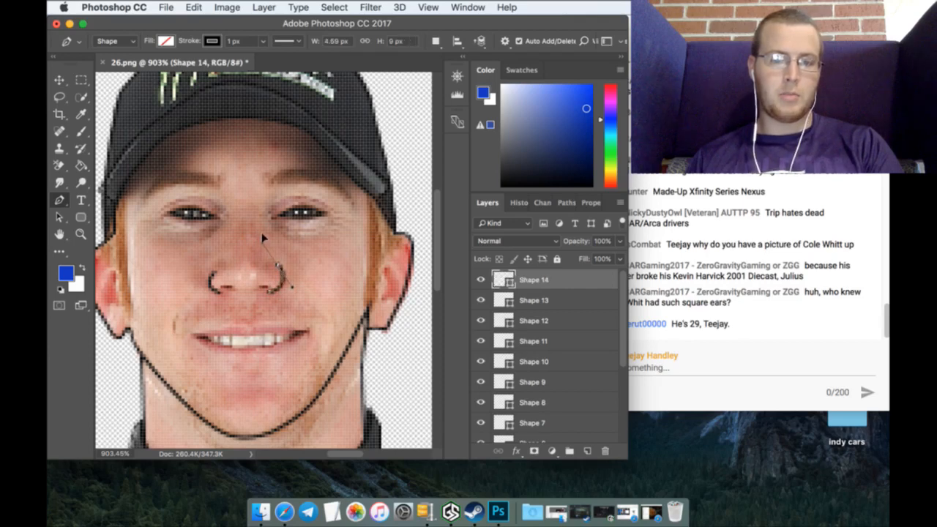
Step: Draw a short line under each nostril on its own new layer, the left-hand one about 4 px wide
{"action": "left_click", "coordinate": [587, 450]}
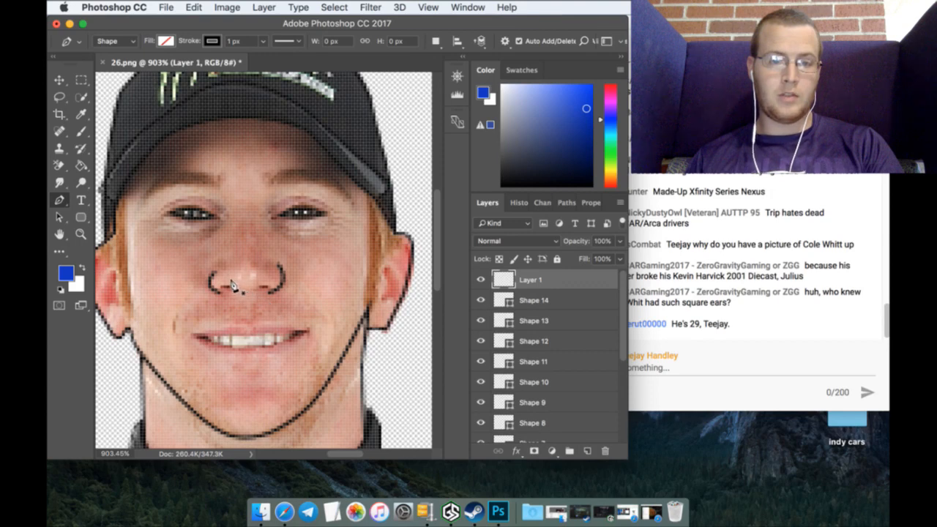
{"action": "left_click", "coordinate": [224, 284]}
{"action": "left_click", "coordinate": [237, 286]}
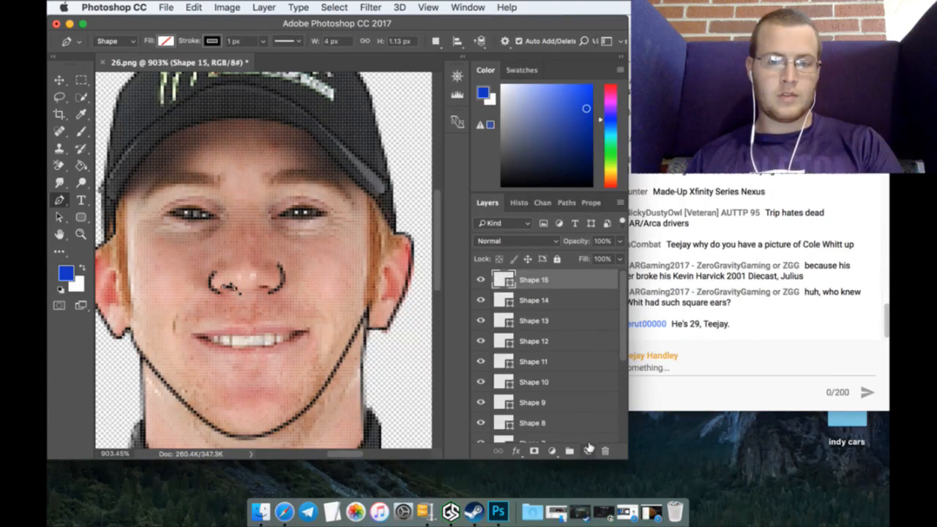
{"action": "left_click", "coordinate": [587, 451]}
{"action": "left_click", "coordinate": [269, 286]}
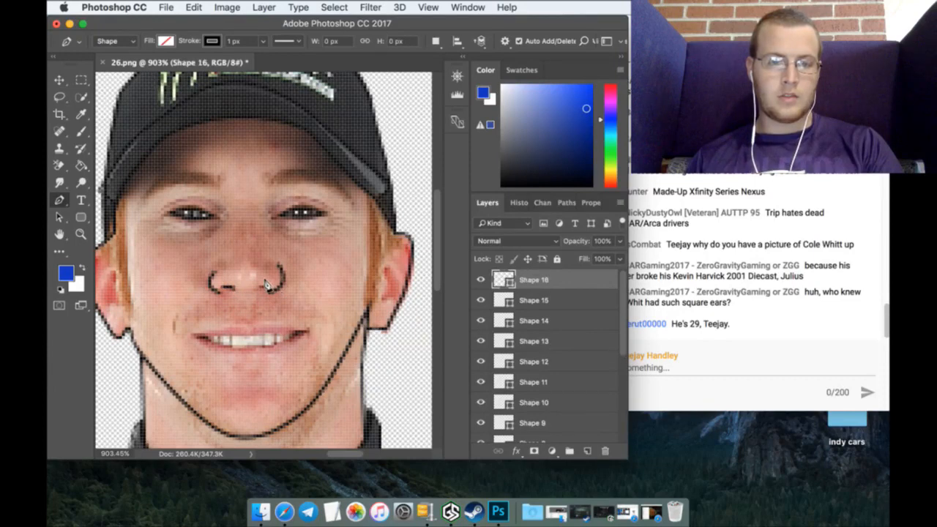
{"action": "left_click", "coordinate": [260, 286]}
{"action": "left_click", "coordinate": [255, 291]}
Step: Trace the upper lip's top edge as two curves on separate new layers, each about 18 px wide, running from a mouth corner to the middle
{"action": "left_click", "coordinate": [588, 450]}
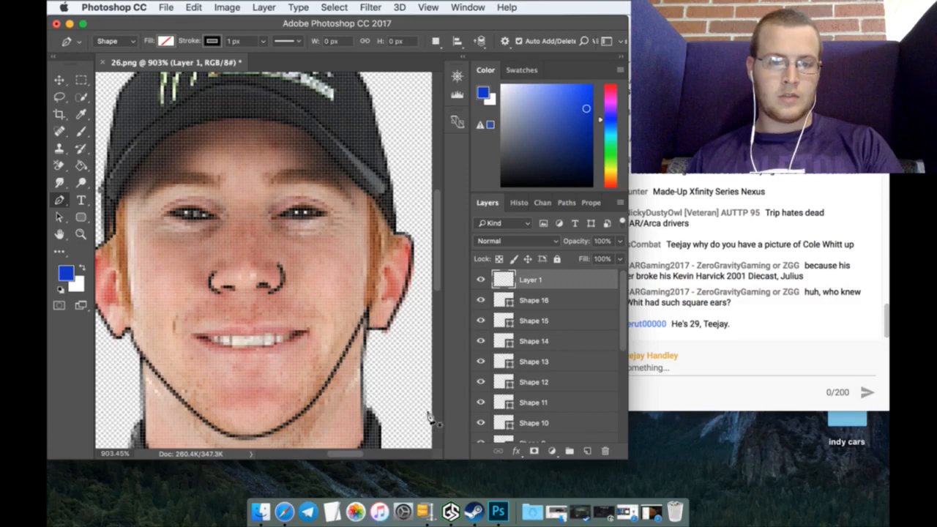
{"action": "left_click", "coordinate": [191, 333]}
{"action": "left_click", "coordinate": [246, 331]}
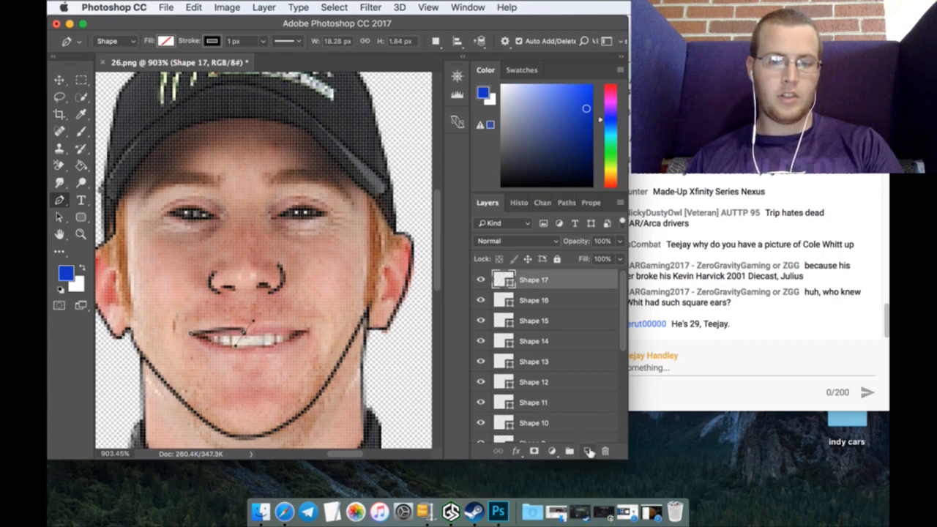
{"action": "left_click", "coordinate": [587, 450]}
{"action": "left_click", "coordinate": [296, 325]}
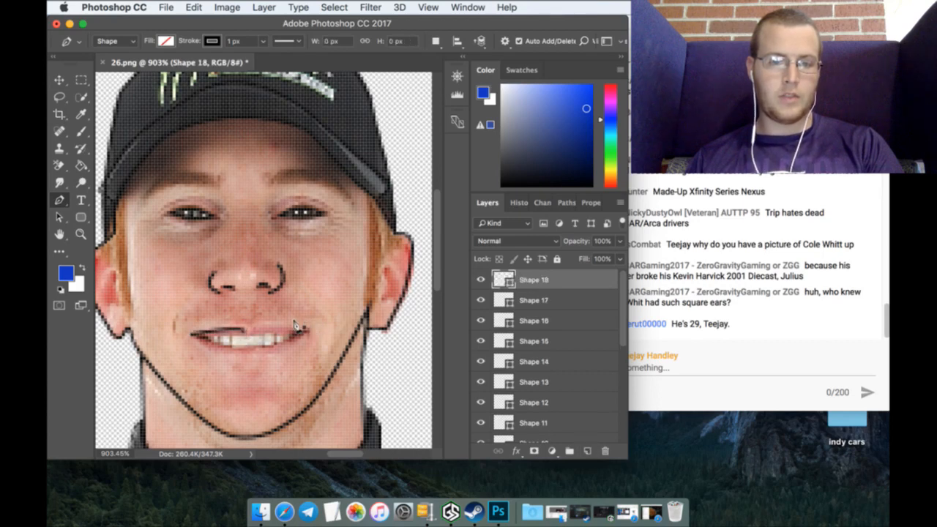
{"action": "left_click", "coordinate": [251, 331]}
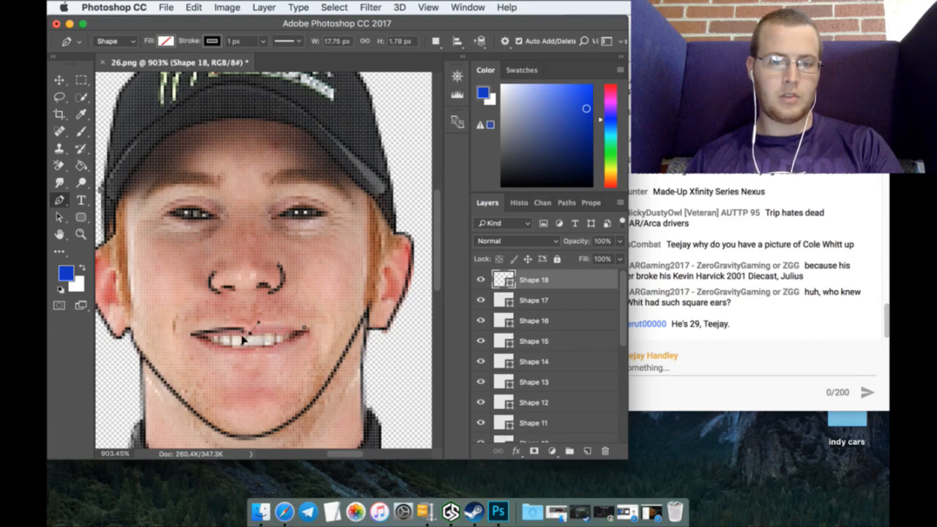
Step: Add a new layer and trace the lower lip's bottom edge as one curve between the mouth corners, about 37 px wide and 9 px high
{"action": "left_click", "coordinate": [587, 451]}
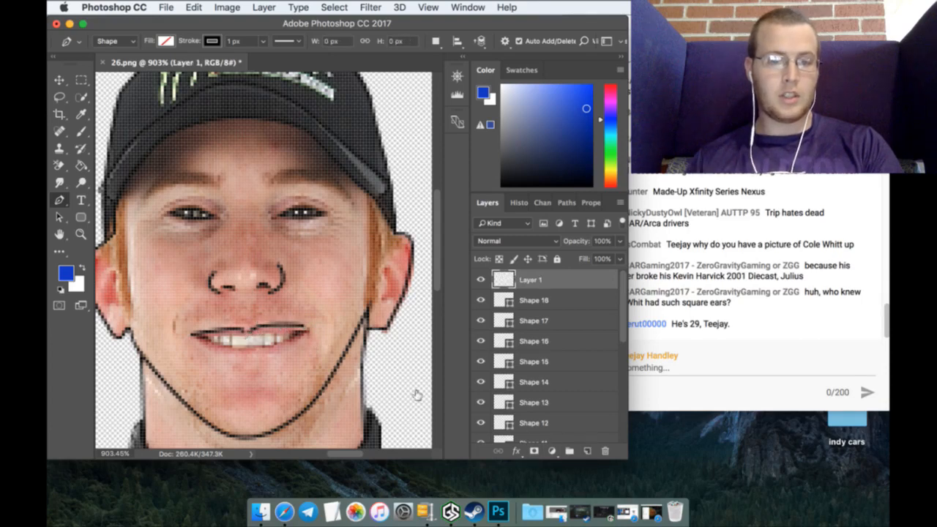
{"action": "left_click", "coordinate": [194, 331]}
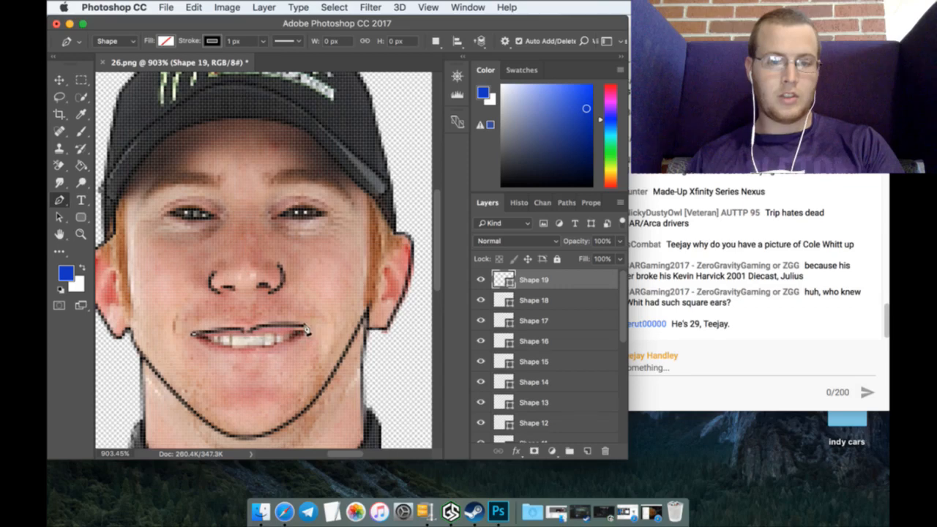
{"action": "left_click_drag", "start_coordinate": [305, 326], "coordinate": [358, 271]}
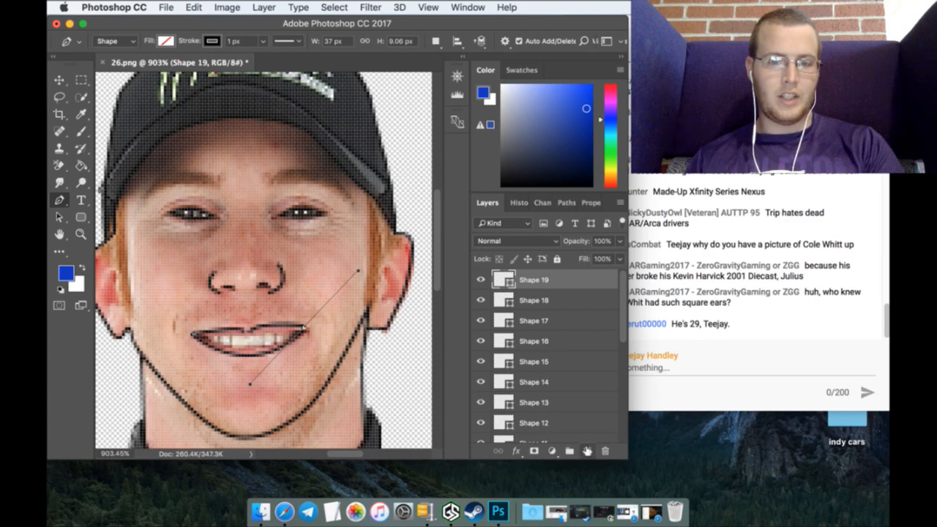
Step: Trace the upper lip's lower edge and the lower lip's top edge on separate new layers, each about 35 px wide, 2 and 4 px high
{"action": "left_click", "coordinate": [587, 451]}
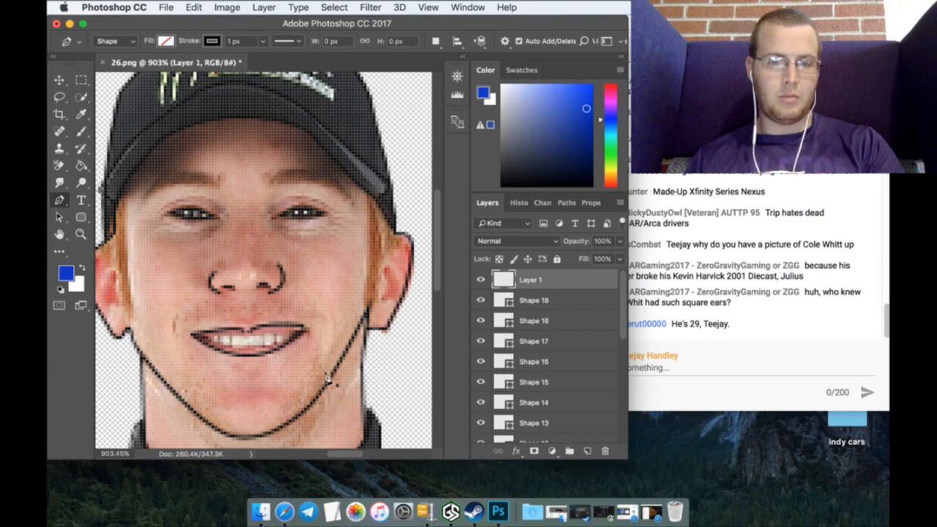
{"action": "left_click", "coordinate": [195, 335]}
{"action": "left_click", "coordinate": [304, 330]}
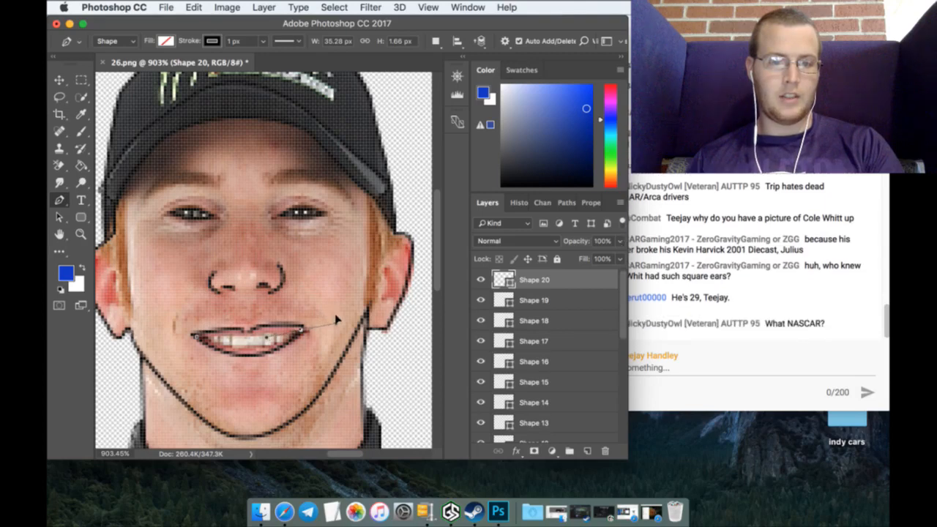
{"action": "left_click", "coordinate": [334, 318]}
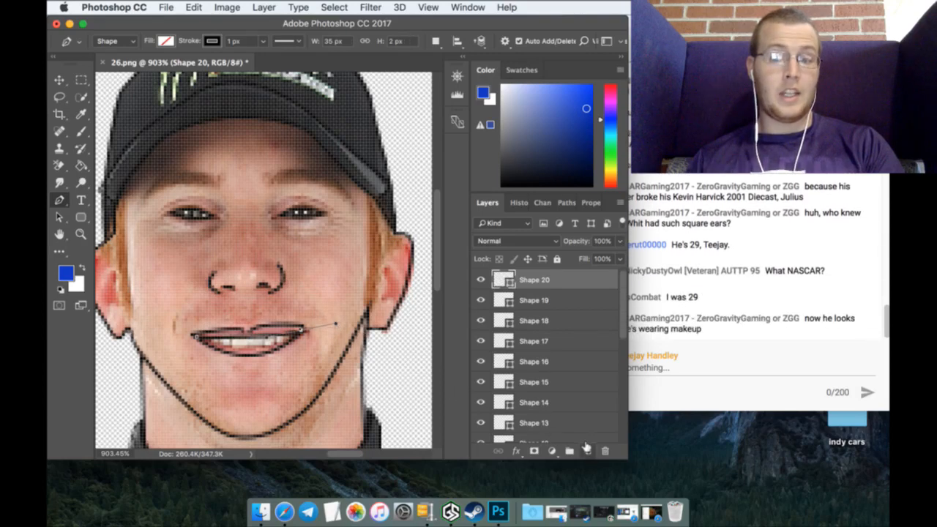
{"action": "left_click", "coordinate": [587, 451]}
{"action": "left_click", "coordinate": [198, 335]}
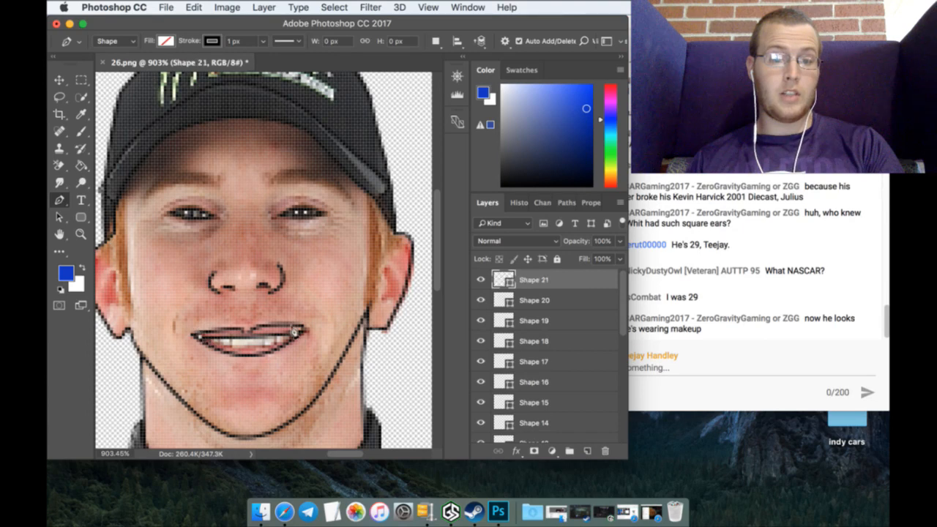
{"action": "left_click", "coordinate": [310, 327]}
{"action": "left_click_drag", "start_coordinate": [313, 322], "coordinate": [371, 300]}
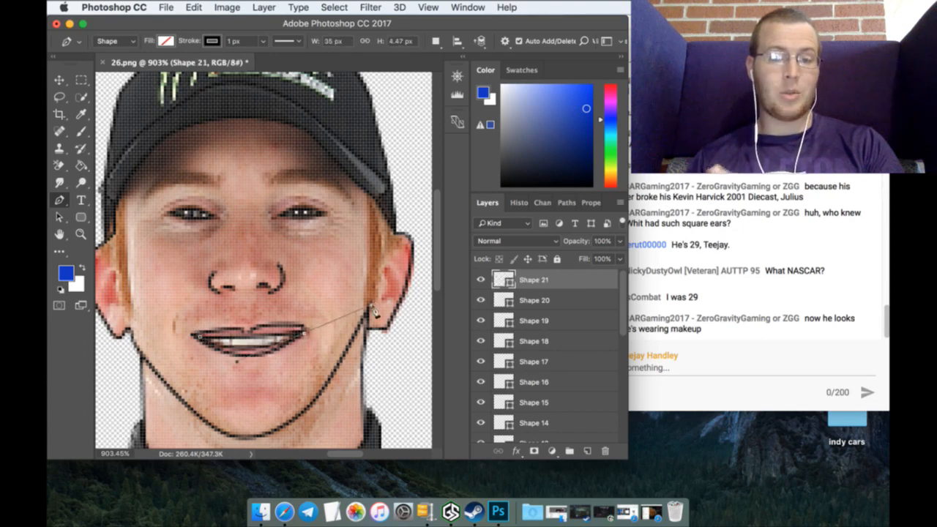
Step: Trace the right-hand side of the face below the cap and the hair's edge along the ear on separate new layers, about 45 and 23 px high
{"action": "left_click", "coordinate": [587, 451]}
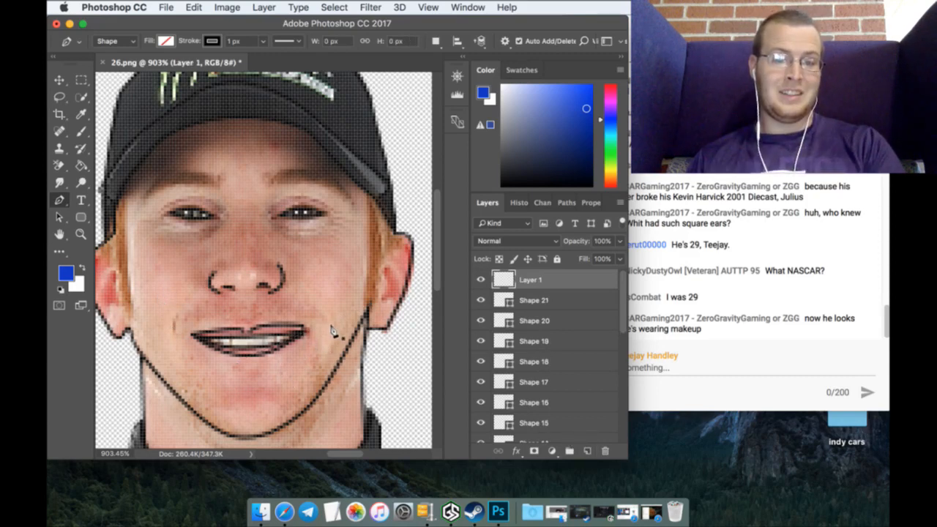
{"action": "left_click", "coordinate": [369, 196]}
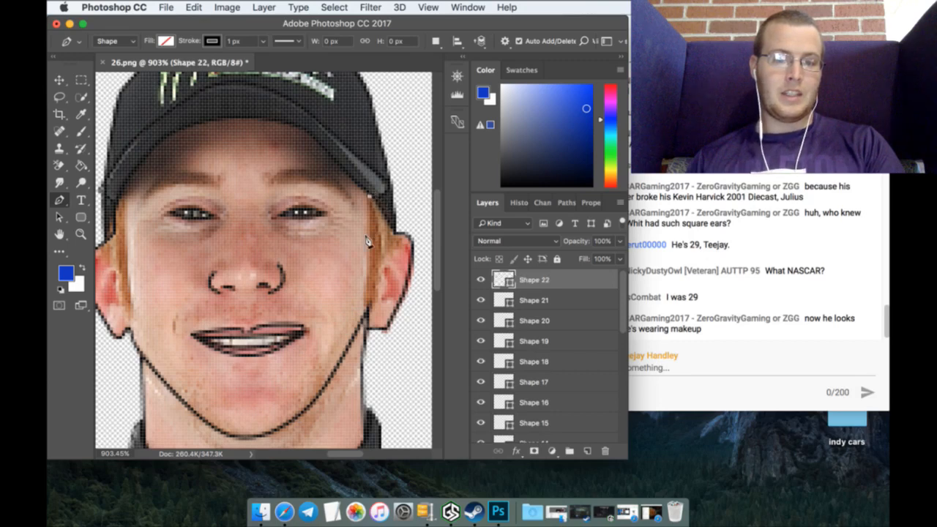
{"action": "left_click", "coordinate": [359, 329]}
{"action": "left_click_drag", "start_coordinate": [347, 348], "coordinate": [340, 364]}
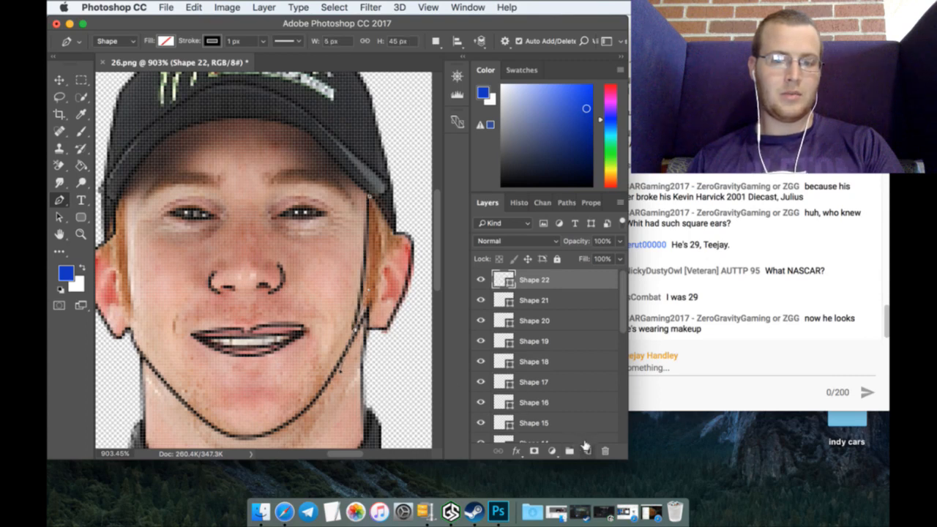
{"action": "left_click", "coordinate": [587, 450]}
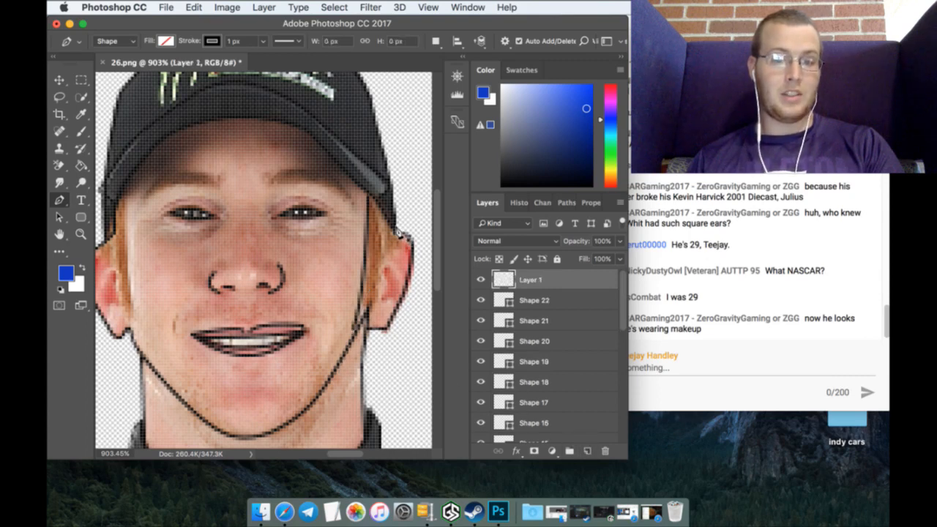
{"action": "left_click", "coordinate": [397, 233]}
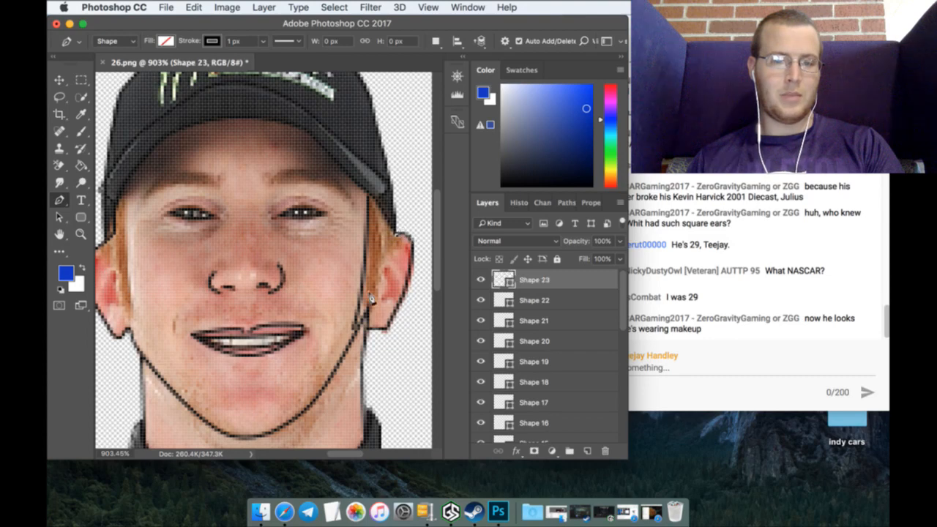
{"action": "left_click", "coordinate": [371, 302]}
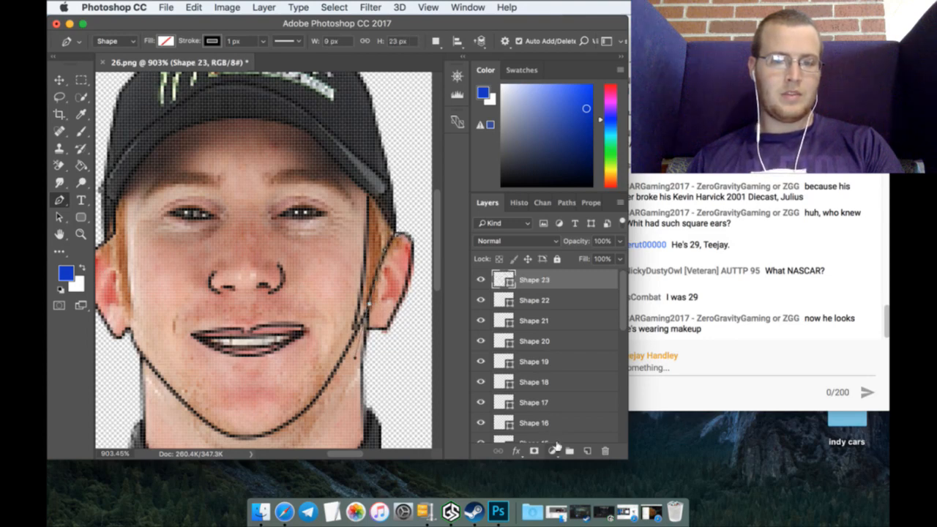
Step: Trace the left-hand side of the face and the hair's edge beside the ear on separate new layers, about 56 and 37 px high
{"action": "left_click", "coordinate": [587, 451]}
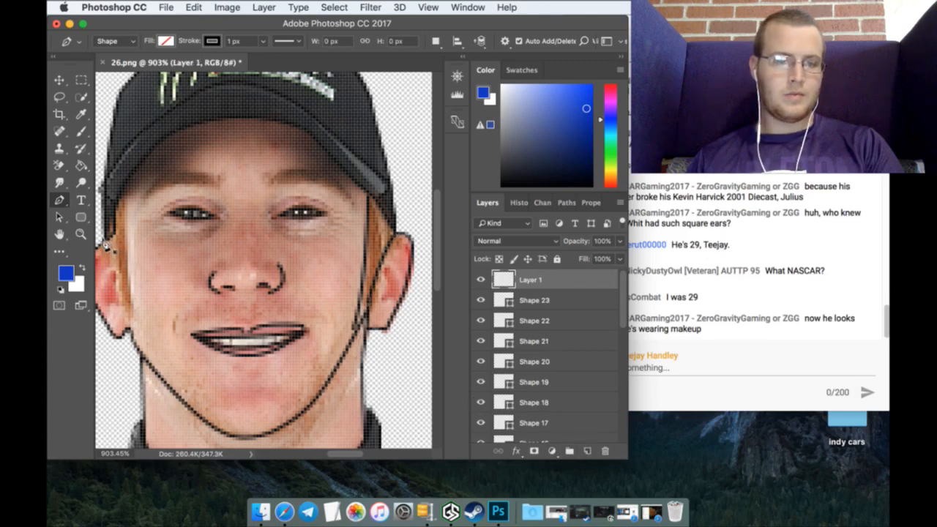
{"action": "left_click", "coordinate": [128, 179]}
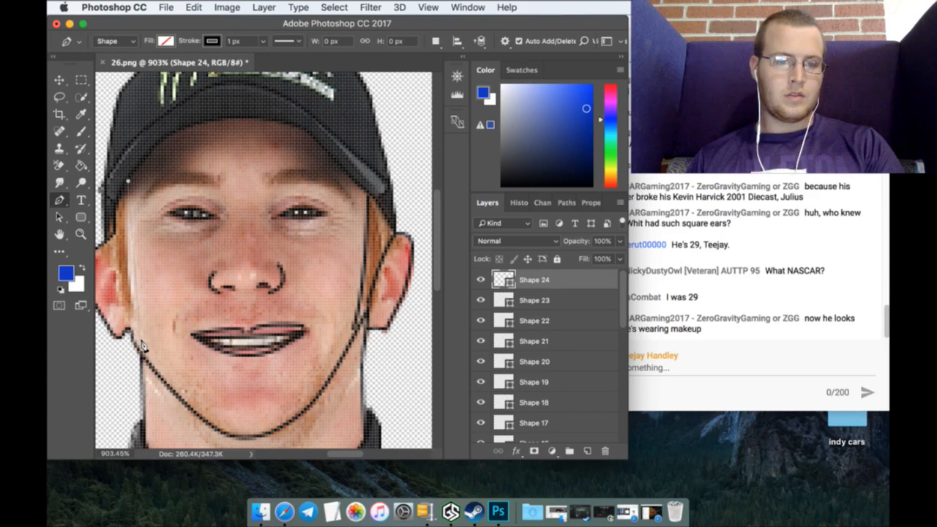
{"action": "left_click_drag", "start_coordinate": [142, 344], "coordinate": [160, 376]}
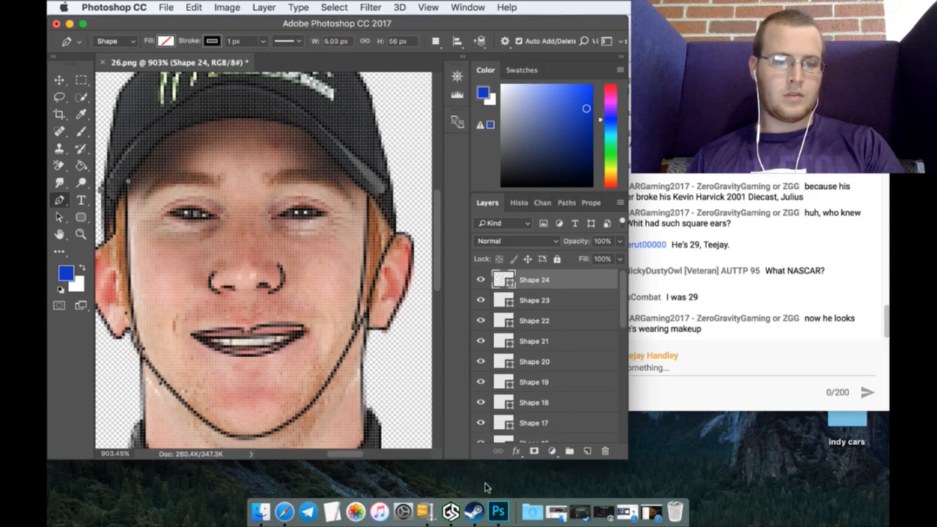
{"action": "left_click", "coordinate": [587, 451]}
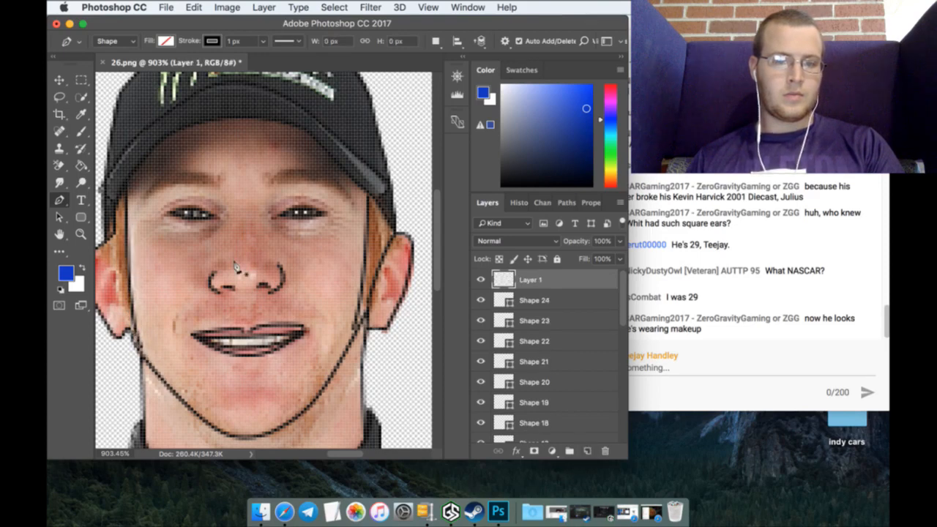
{"action": "left_click", "coordinate": [109, 240]}
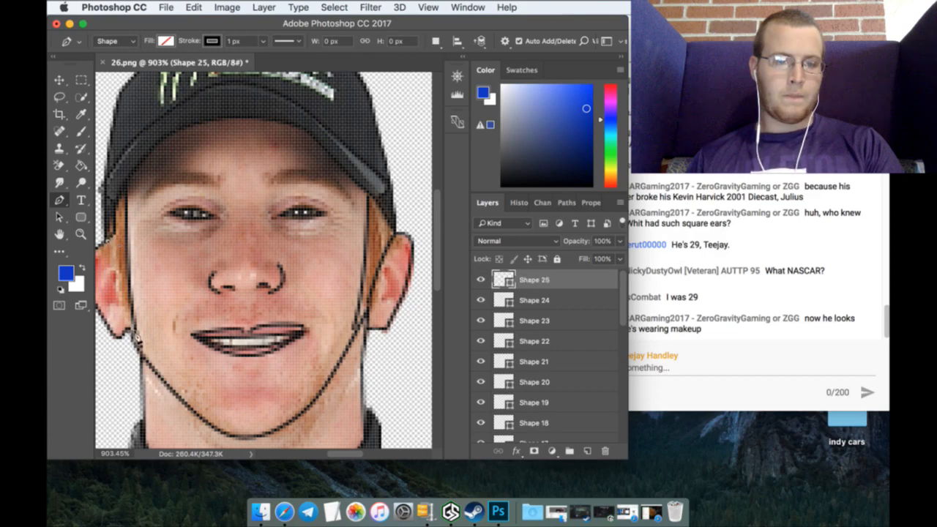
{"action": "left_click_drag", "start_coordinate": [141, 349], "coordinate": [153, 363]}
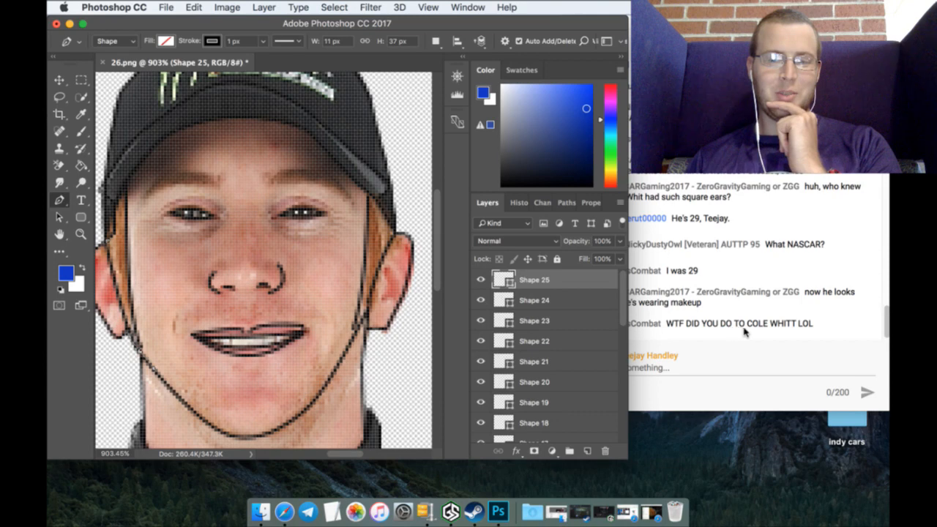
Step: Fit the whole image in view and hide the photo on Layer 0 so only the traced outlines show
{"action": "scroll", "coordinate": [410, 359], "scroll_direction": "down", "scroll_amount": 3}
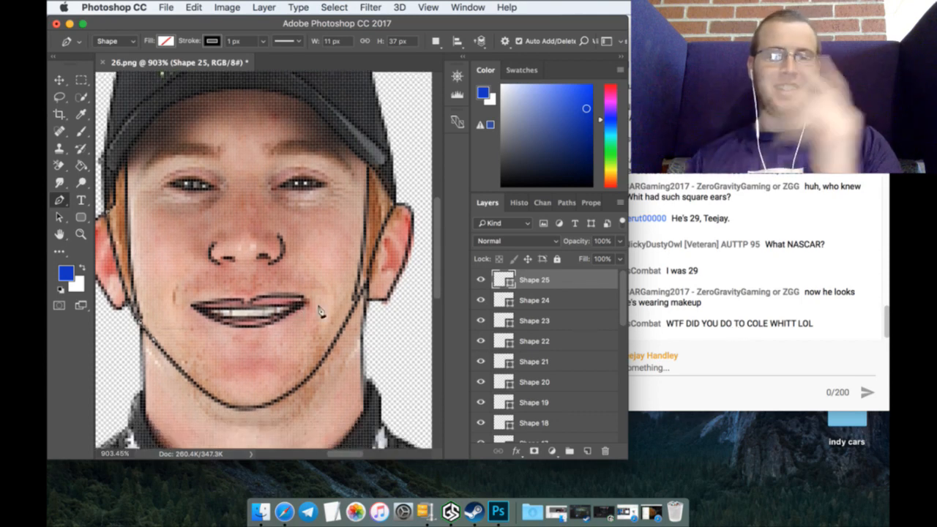
{"action": "scroll", "coordinate": [521, 407], "scroll_direction": "down", "scroll_amount": 1}
{"action": "scroll", "coordinate": [414, 363], "scroll_direction": "down", "scroll_amount": 10}
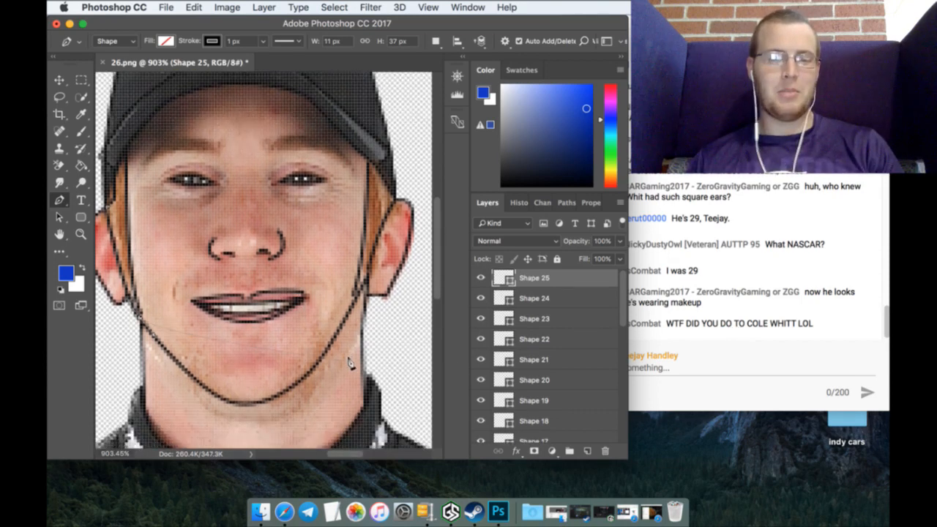
{"action": "scroll", "coordinate": [364, 362], "scroll_direction": "down", "scroll_amount": 2}
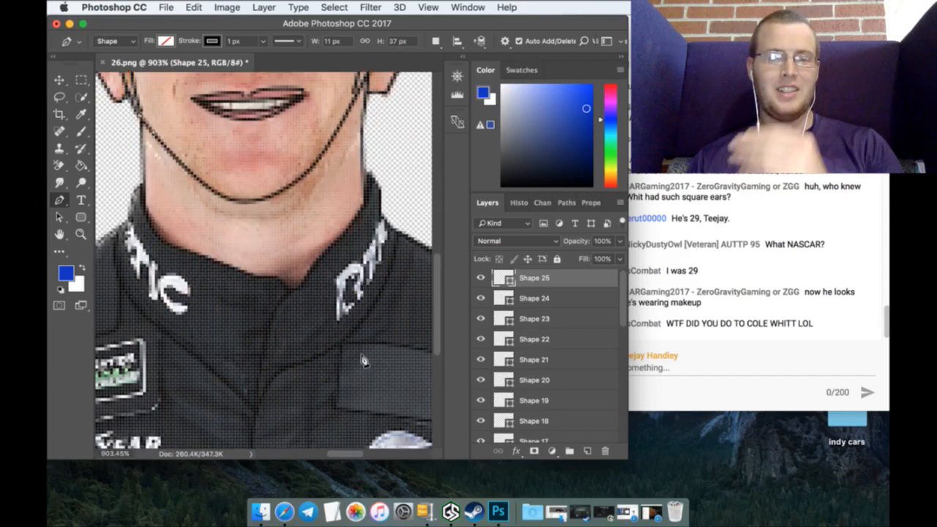
{"action": "left_click", "coordinate": [81, 233]}
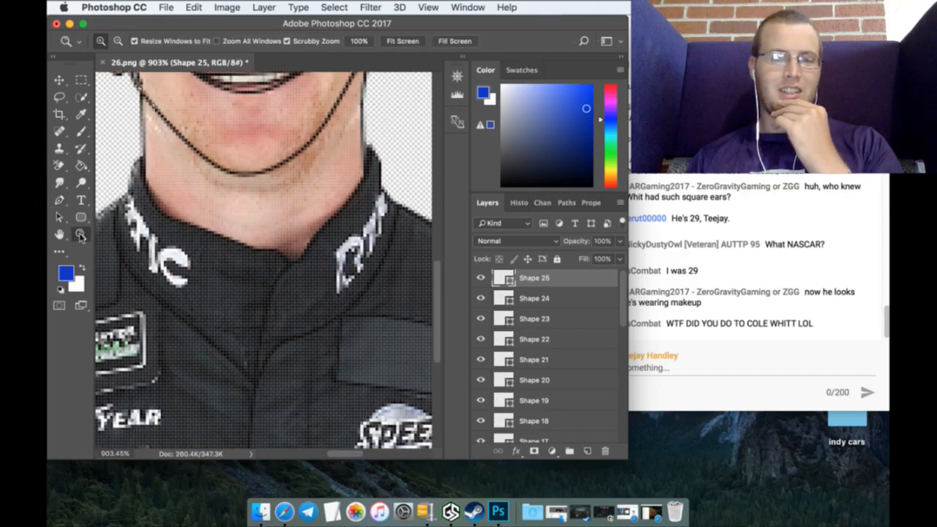
{"action": "left_click", "coordinate": [387, 42]}
{"action": "scroll", "coordinate": [520, 388], "scroll_direction": "down", "scroll_amount": 8}
{"action": "scroll", "coordinate": [520, 387], "scroll_direction": "down", "scroll_amount": 3}
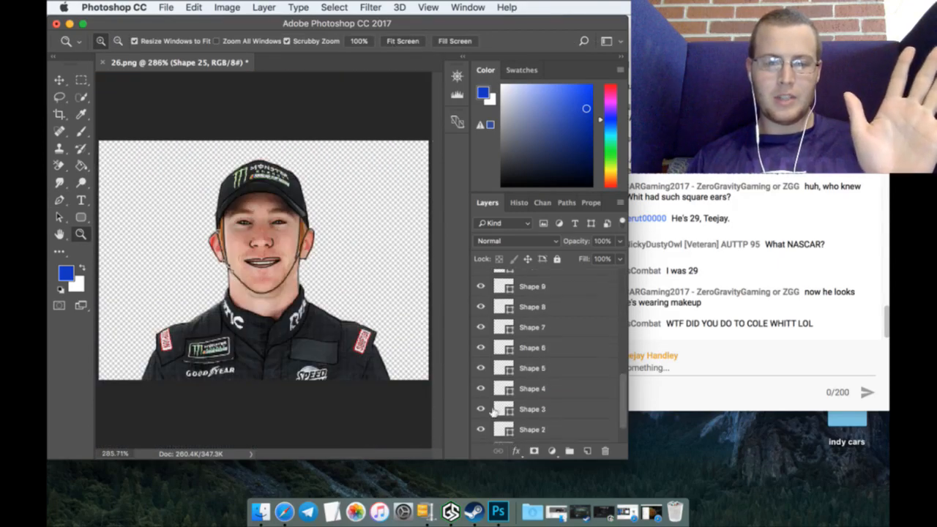
{"action": "left_click", "coordinate": [480, 433]}
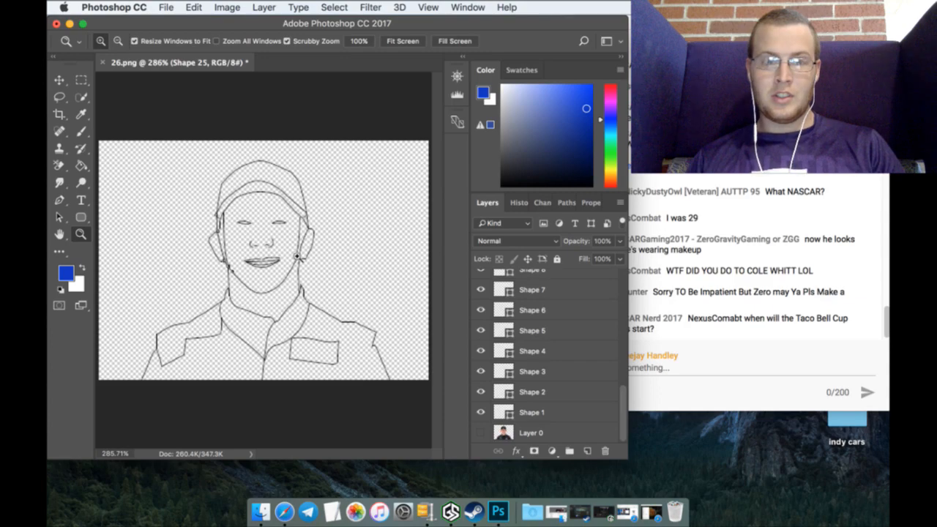
Step: Rasterize all the shape layers from Shape 1 to Shape 25 and merge them into a single outline layer
{"action": "left_click_drag", "start_coordinate": [264, 191], "coordinate": [322, 178]}
{"action": "scroll", "coordinate": [296, 328], "scroll_direction": "down", "scroll_amount": 3}
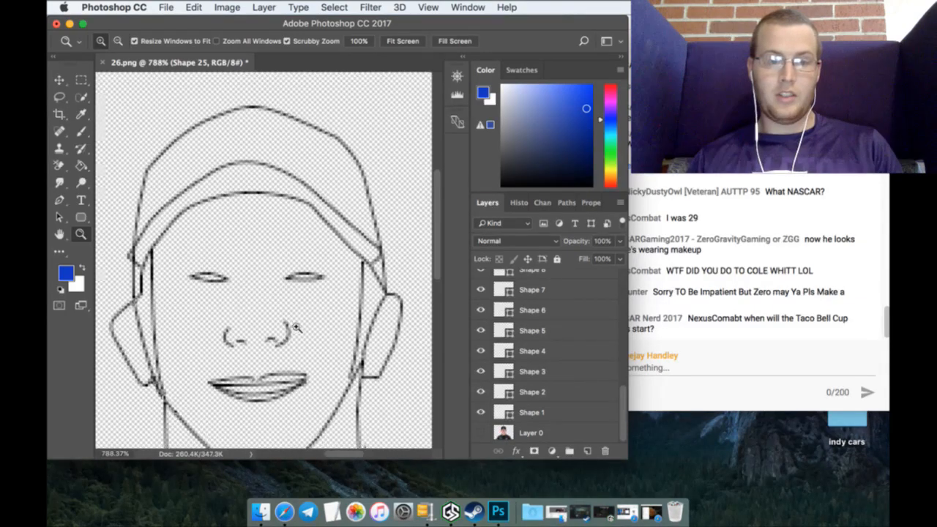
{"action": "scroll", "coordinate": [295, 328], "scroll_direction": "down", "scroll_amount": 3}
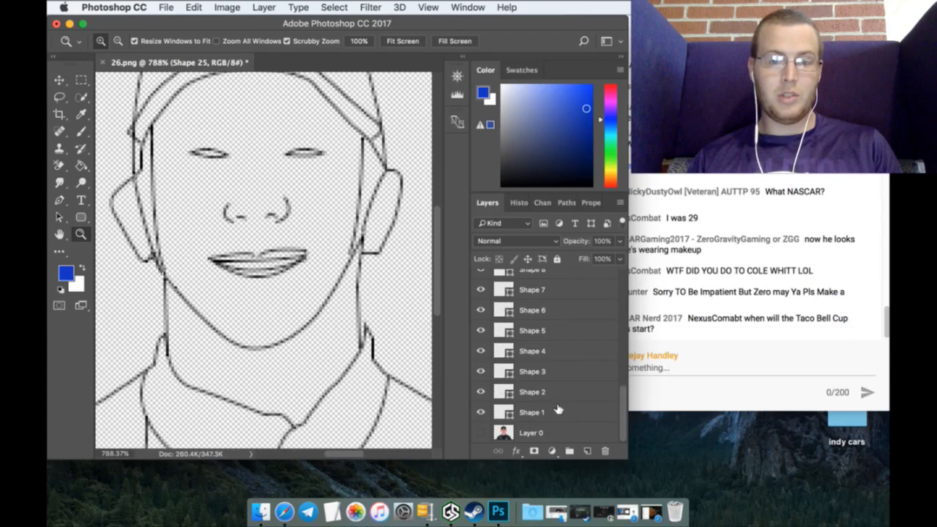
{"action": "left_click", "coordinate": [541, 412]}
{"action": "scroll", "coordinate": [557, 399], "scroll_direction": "up", "scroll_amount": 10}
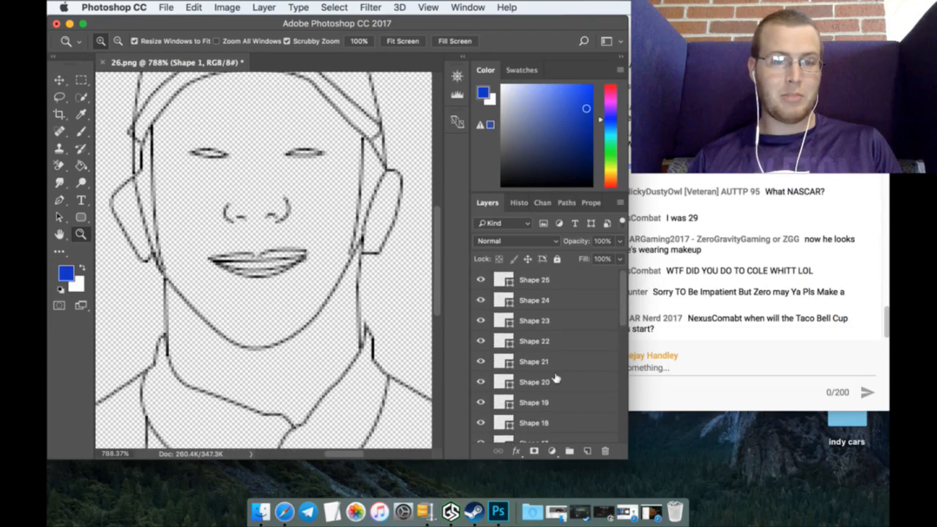
{"action": "left_click", "coordinate": [551, 284], "text": "shift"}
{"action": "right_click", "coordinate": [559, 282]}
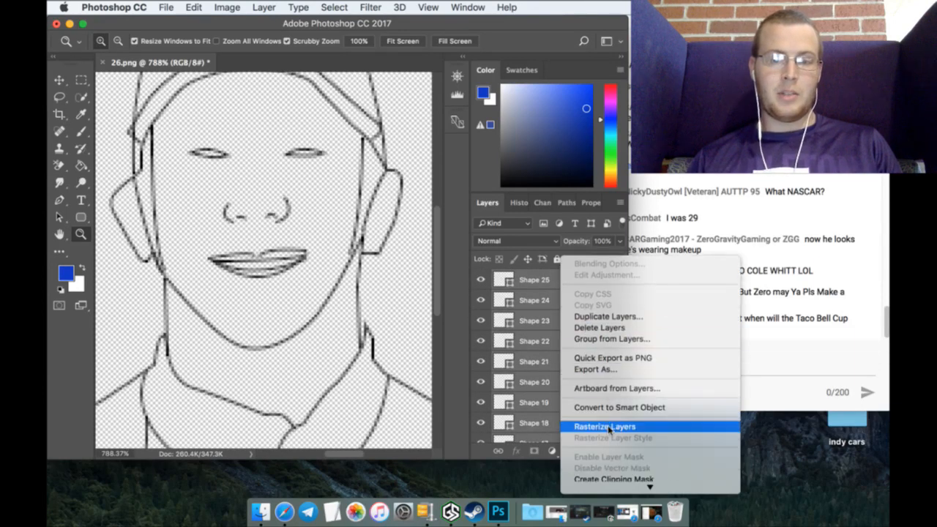
{"action": "left_click", "coordinate": [605, 426]}
{"action": "right_click", "coordinate": [565, 274]}
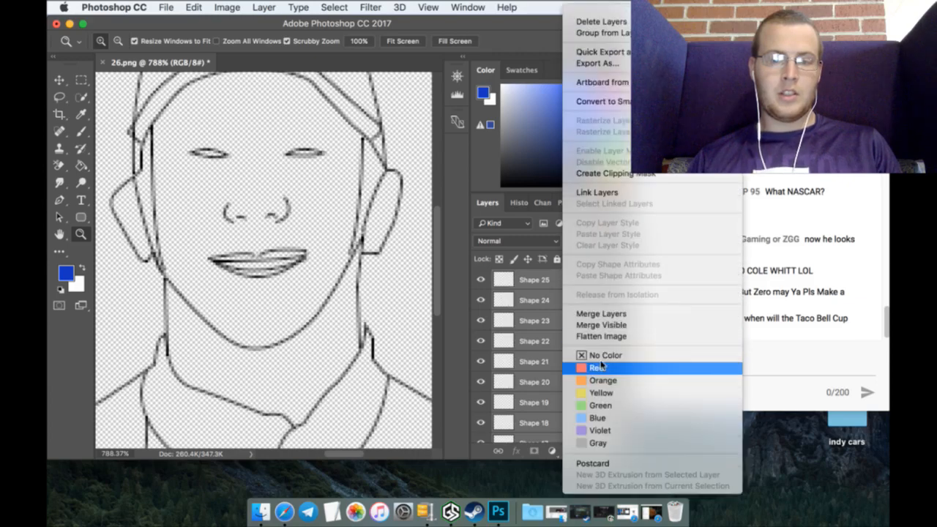
{"action": "left_click", "coordinate": [597, 315]}
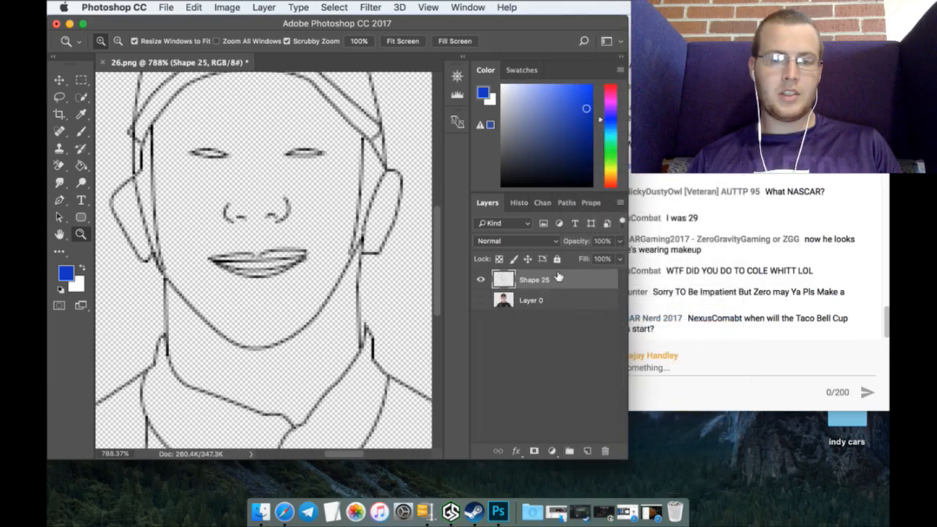
Step: Duplicate the merged outline layer as Shape 25 copy and merge the copy with the original to darken the lines
{"action": "right_click", "coordinate": [559, 277]}
{"action": "left_click", "coordinate": [585, 335]}
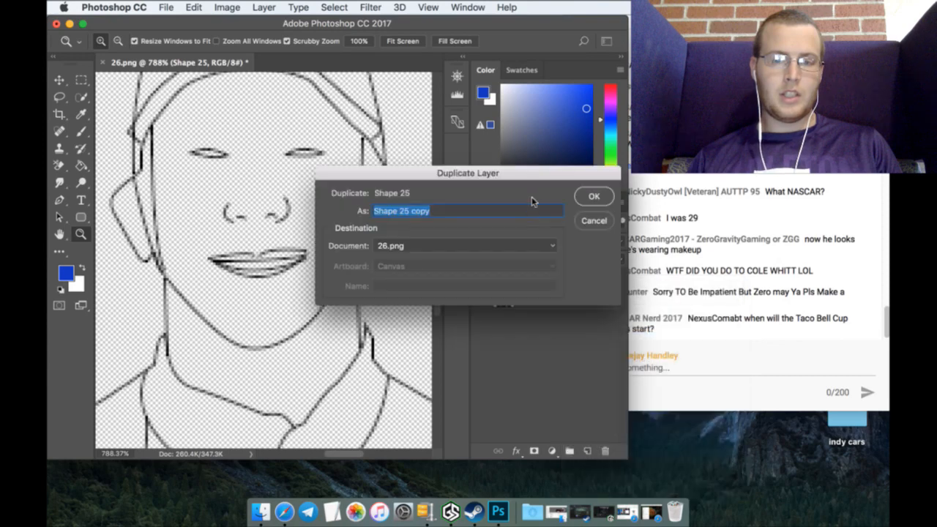
{"action": "left_click", "coordinate": [580, 198]}
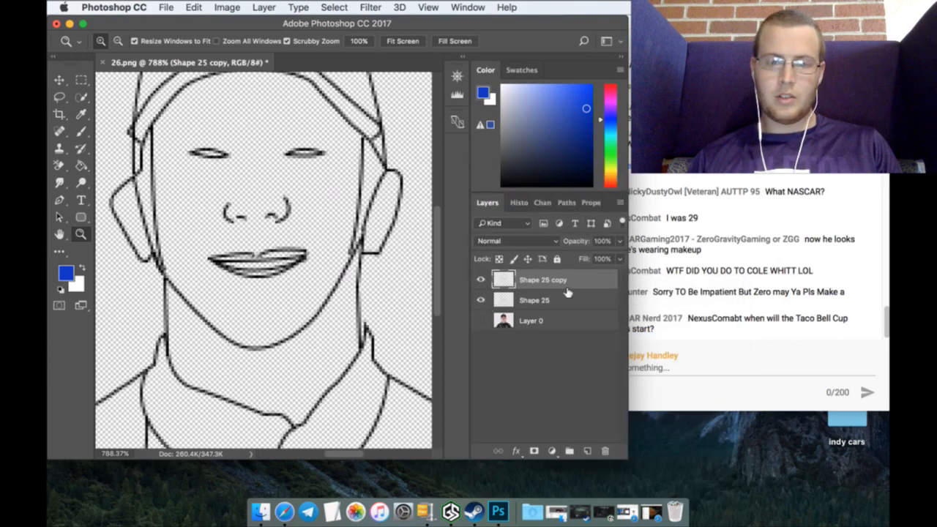
{"action": "left_click", "coordinate": [567, 297], "text": "shift"}
{"action": "right_click", "coordinate": [561, 274]}
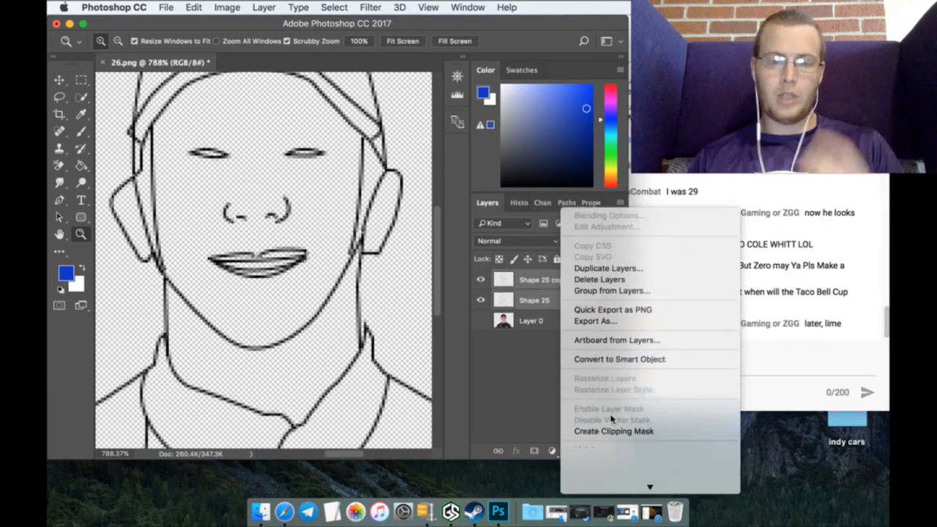
{"action": "scroll", "coordinate": [611, 418], "scroll_direction": "down", "scroll_amount": 3}
{"action": "left_click", "coordinate": [615, 472]}
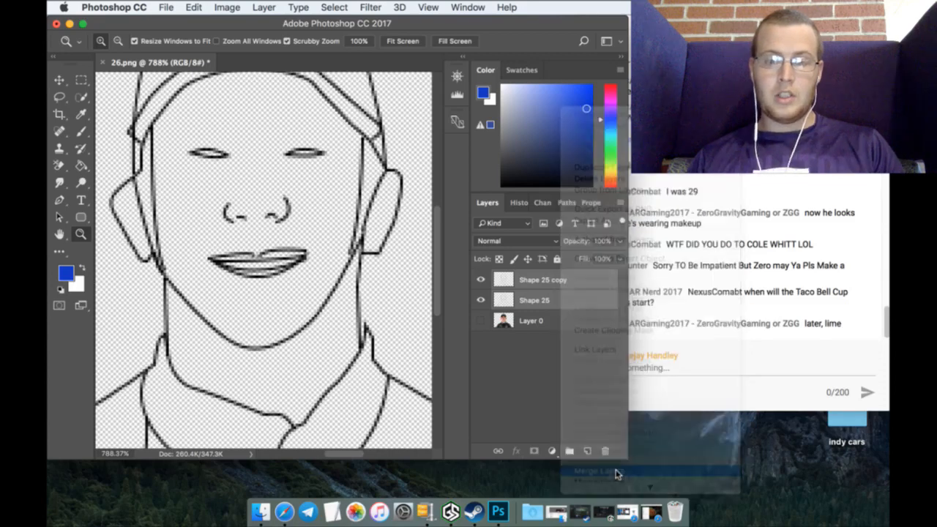
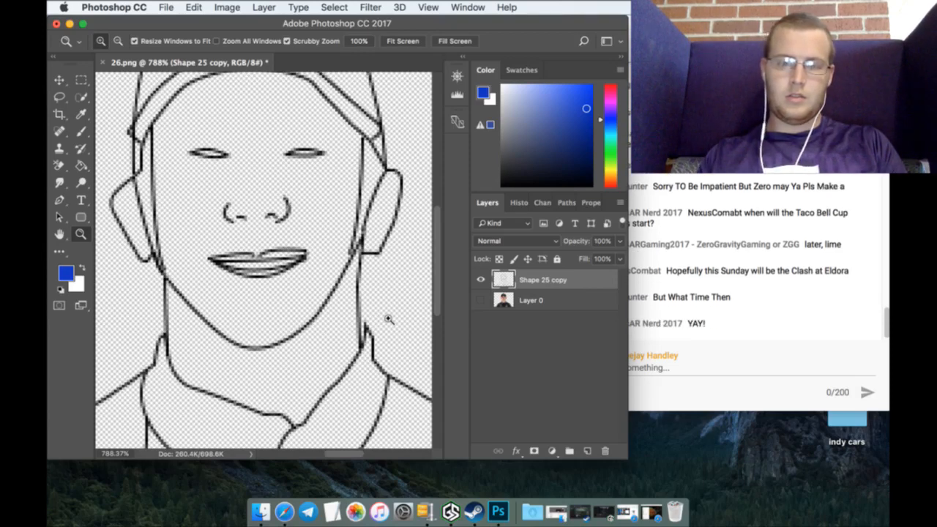
Step: Add a new layer directly above Layer 0 and paint the whole face light beige with the 11 px hard brush
{"action": "left_click", "coordinate": [561, 292]}
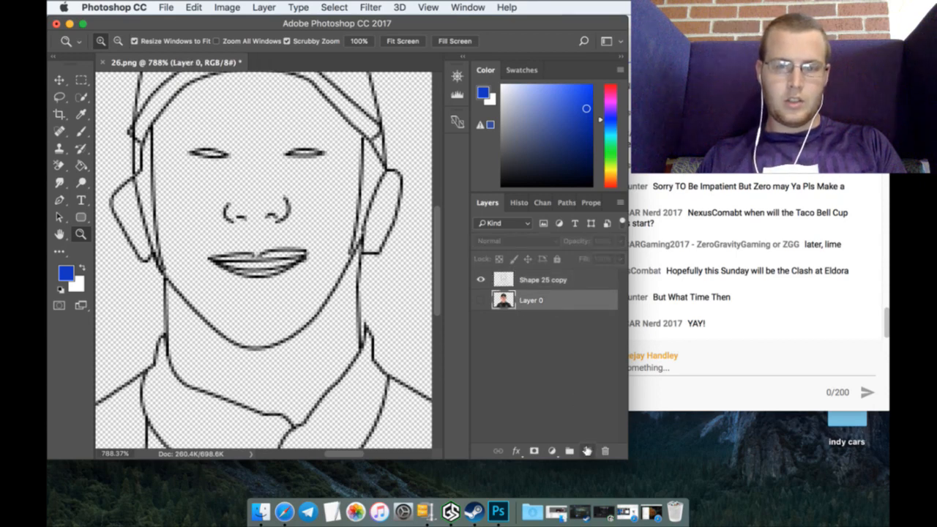
{"action": "left_click", "coordinate": [587, 451]}
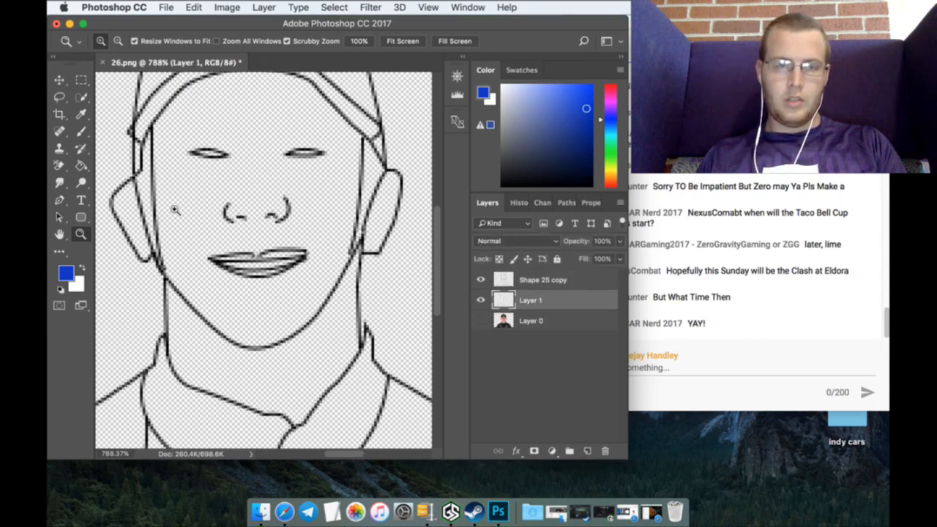
{"action": "left_click", "coordinate": [81, 131]}
{"action": "left_click", "coordinate": [104, 44]}
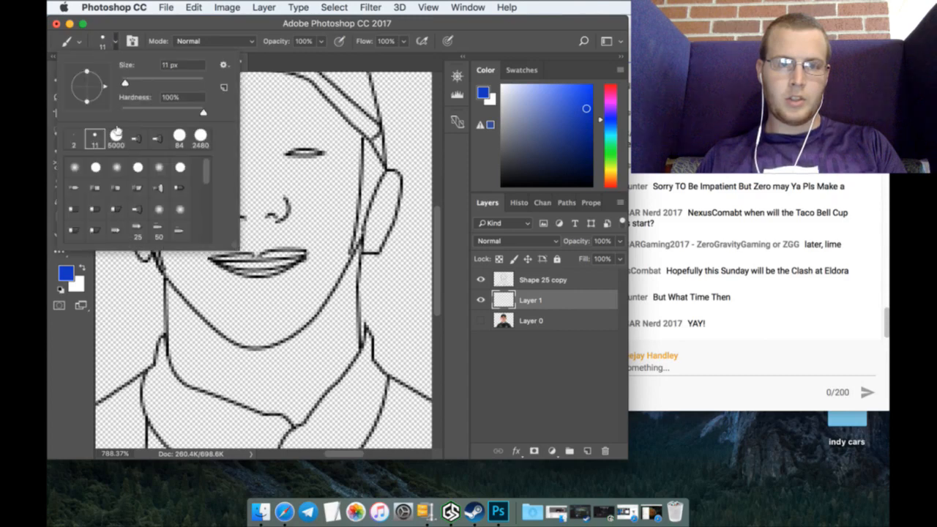
{"action": "left_click", "coordinate": [522, 70]}
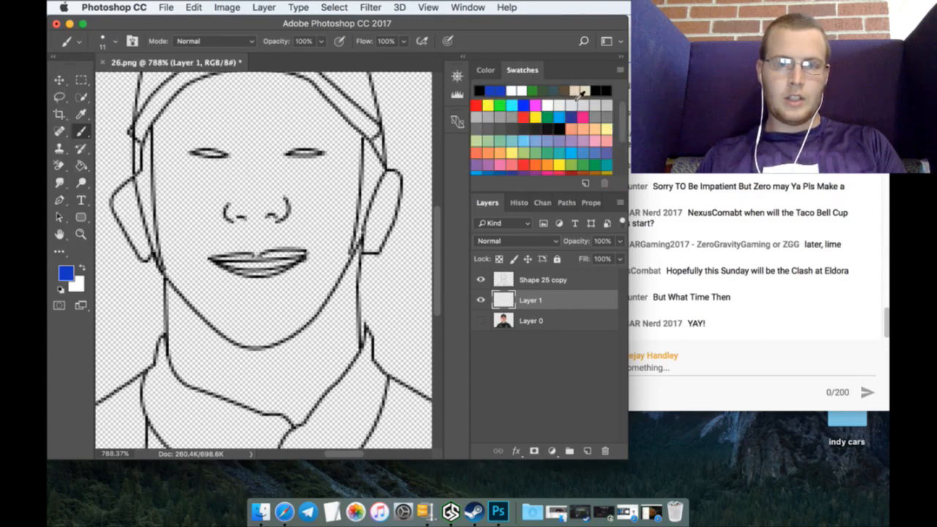
{"action": "left_click", "coordinate": [579, 91]}
{"action": "scroll", "coordinate": [186, 150], "scroll_direction": "up", "scroll_amount": 2}
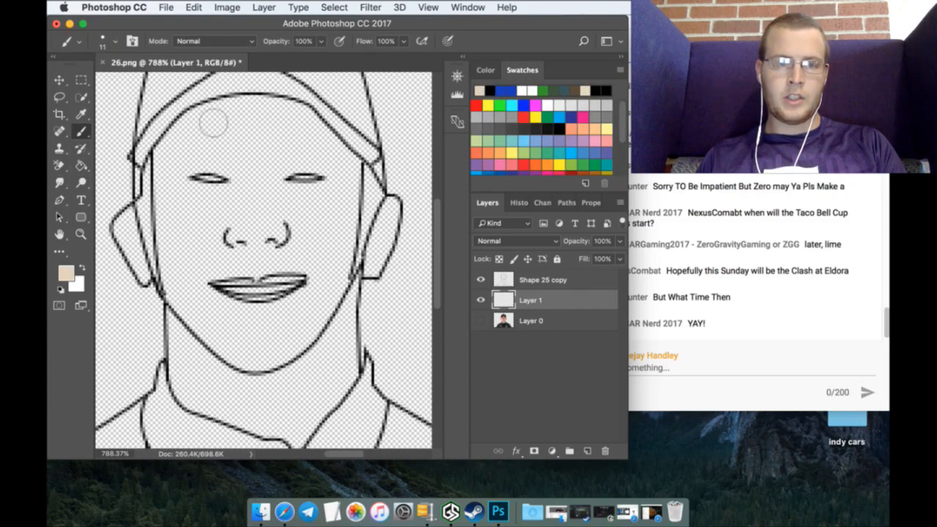
{"action": "mouse_move", "coordinate": [219, 110]}
{"action": "left_mouse_down"}
{"action": "mouse_move", "coordinate": [171, 159]}
{"action": "mouse_move", "coordinate": [171, 249]}
{"action": "mouse_move", "coordinate": [166, 227]}
{"action": "mouse_move", "coordinate": [173, 293]}
{"action": "mouse_move", "coordinate": [189, 322]}
{"action": "mouse_move", "coordinate": [233, 360]}
{"action": "mouse_move", "coordinate": [217, 354]}
{"action": "mouse_move", "coordinate": [258, 375]}
{"action": "mouse_move", "coordinate": [304, 333]}
{"action": "mouse_move", "coordinate": [293, 359]}
{"action": "mouse_move", "coordinate": [336, 287]}
{"action": "mouse_move", "coordinate": [347, 183]}
{"action": "mouse_move", "coordinate": [300, 146]}
{"action": "mouse_move", "coordinate": [334, 163]}
{"action": "mouse_move", "coordinate": [299, 131]}
{"action": "mouse_move", "coordinate": [241, 123]}
{"action": "mouse_move", "coordinate": [259, 123]}
{"action": "mouse_move", "coordinate": [213, 130]}
{"action": "mouse_move", "coordinate": [216, 147]}
{"action": "mouse_move", "coordinate": [180, 217]}
{"action": "mouse_move", "coordinate": [192, 289]}
{"action": "mouse_move", "coordinate": [251, 351]}
{"action": "mouse_move", "coordinate": [293, 312]}
{"action": "mouse_move", "coordinate": [320, 218]}
{"action": "mouse_move", "coordinate": [307, 167]}
{"action": "mouse_move", "coordinate": [203, 142]}
{"action": "mouse_move", "coordinate": [234, 172]}
{"action": "mouse_move", "coordinate": [225, 150]}
{"action": "mouse_move", "coordinate": [204, 269]}
{"action": "mouse_move", "coordinate": [261, 329]}
{"action": "mouse_move", "coordinate": [236, 318]}
{"action": "mouse_move", "coordinate": [263, 271]}
{"action": "mouse_move", "coordinate": [251, 253]}
{"action": "mouse_move", "coordinate": [295, 249]}
{"action": "mouse_move", "coordinate": [314, 211]}
{"action": "mouse_move", "coordinate": [261, 192]}
{"action": "mouse_move", "coordinate": [278, 201]}
{"action": "mouse_move", "coordinate": [251, 178]}
{"action": "mouse_move", "coordinate": [223, 213]}
{"action": "mouse_move", "coordinate": [243, 191]}
{"action": "mouse_move", "coordinate": [314, 224]}
{"action": "left_mouse_up"}
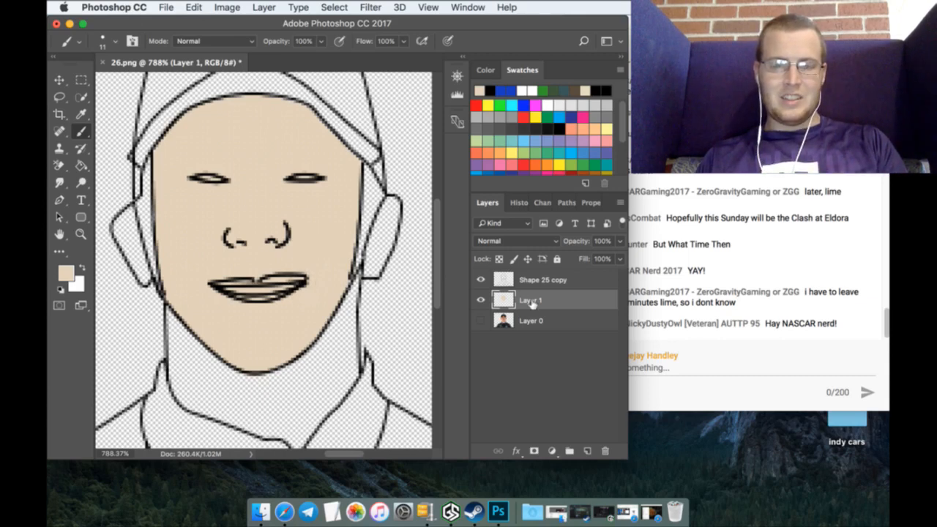
Step: Add another layer above the face colour and paint the inside of both eyes dark brown with the 2 px brush
{"action": "left_click", "coordinate": [586, 450]}
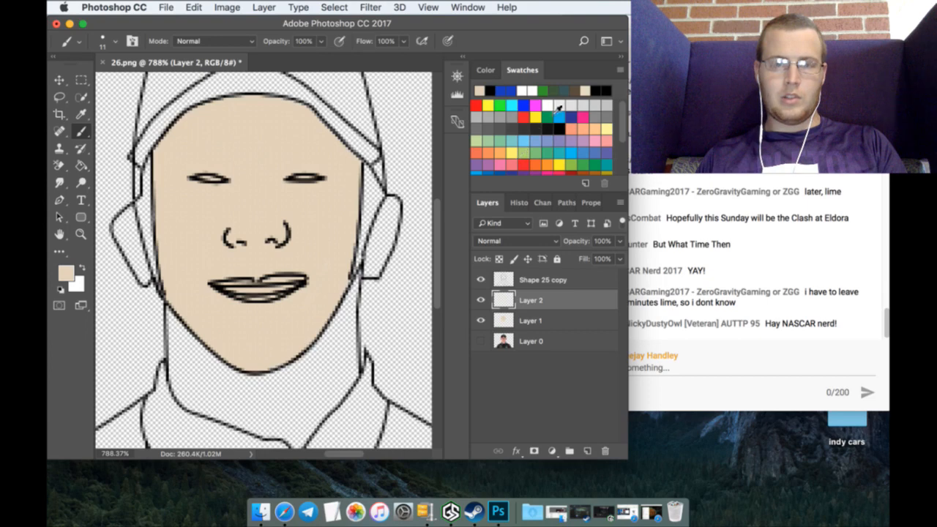
{"action": "left_click", "coordinate": [583, 91]}
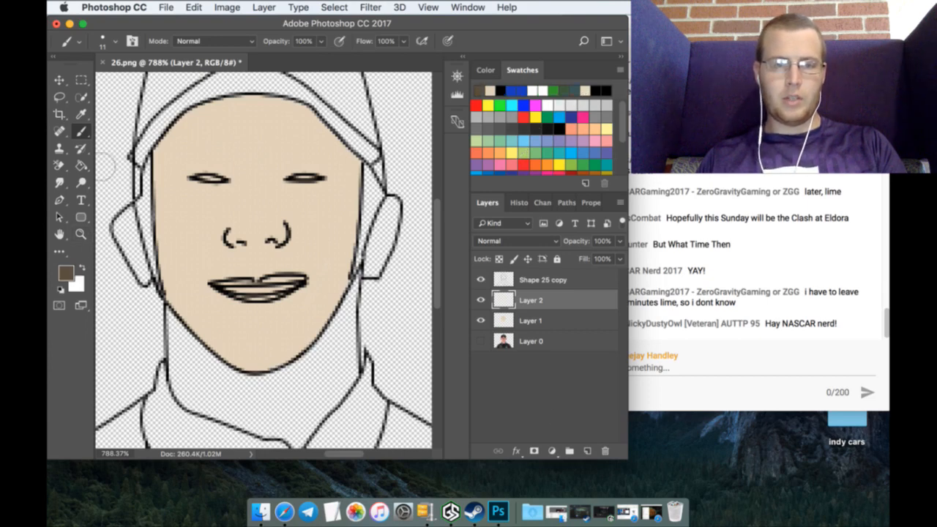
{"action": "left_click", "coordinate": [106, 44]}
{"action": "left_click", "coordinate": [81, 233]}
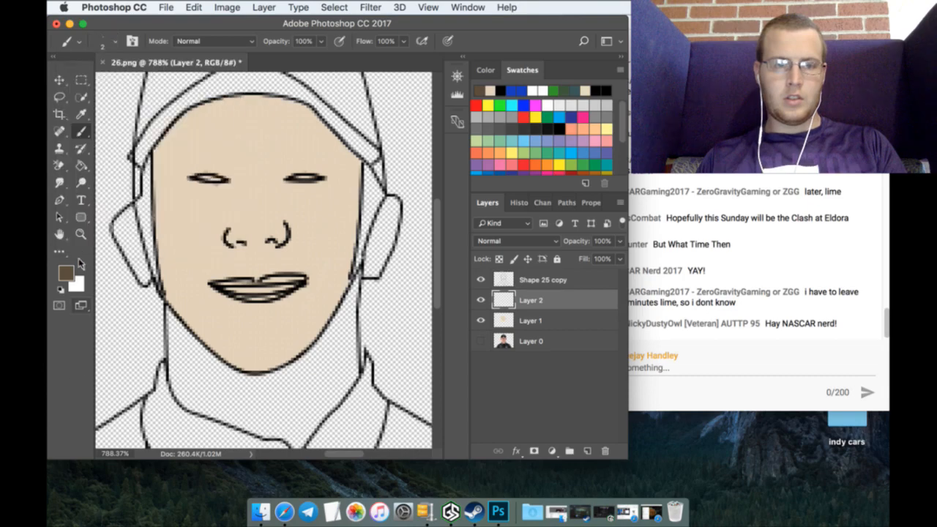
{"action": "left_click_drag", "start_coordinate": [207, 177], "coordinate": [201, 185]}
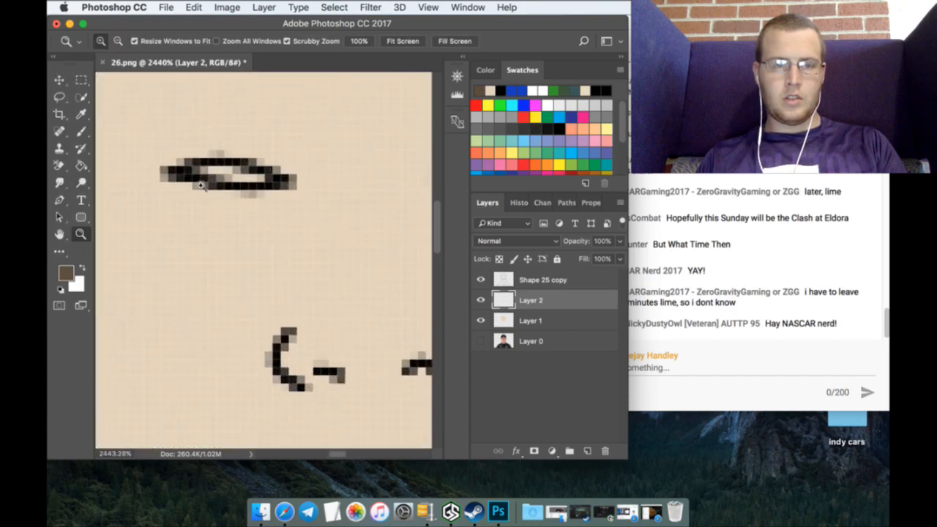
{"action": "left_click", "coordinate": [81, 134]}
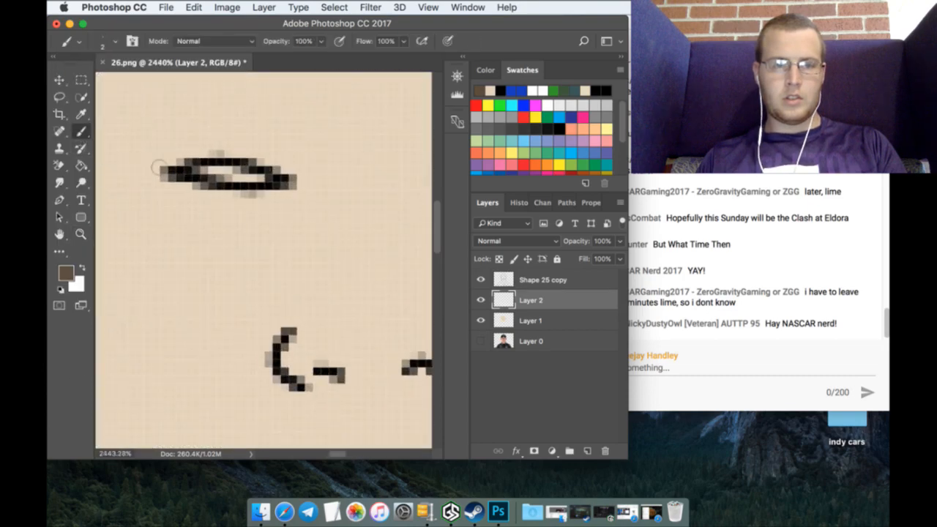
{"action": "mouse_move", "coordinate": [194, 175]}
{"action": "left_mouse_down"}
{"action": "mouse_move", "coordinate": [256, 176]}
{"action": "mouse_move", "coordinate": [218, 180]}
{"action": "left_mouse_up"}
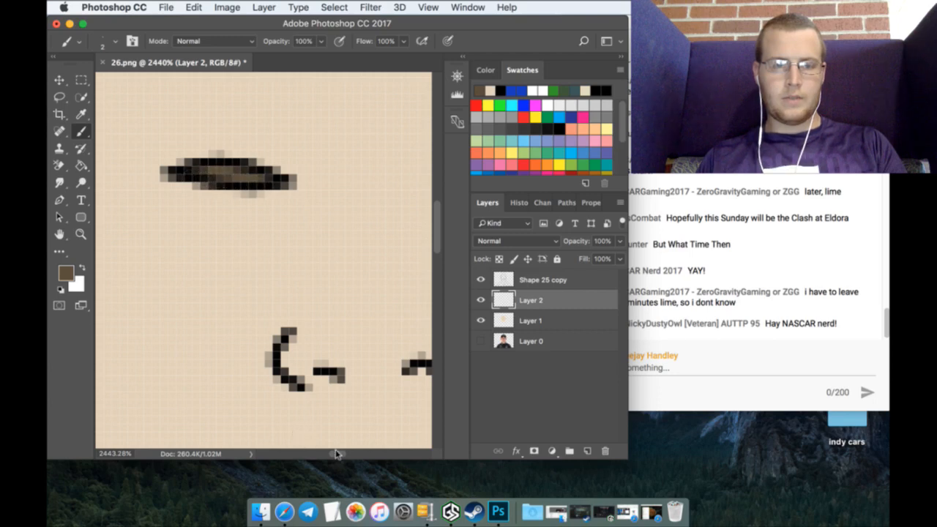
{"action": "left_click_drag", "start_coordinate": [343, 457], "coordinate": [357, 457]}
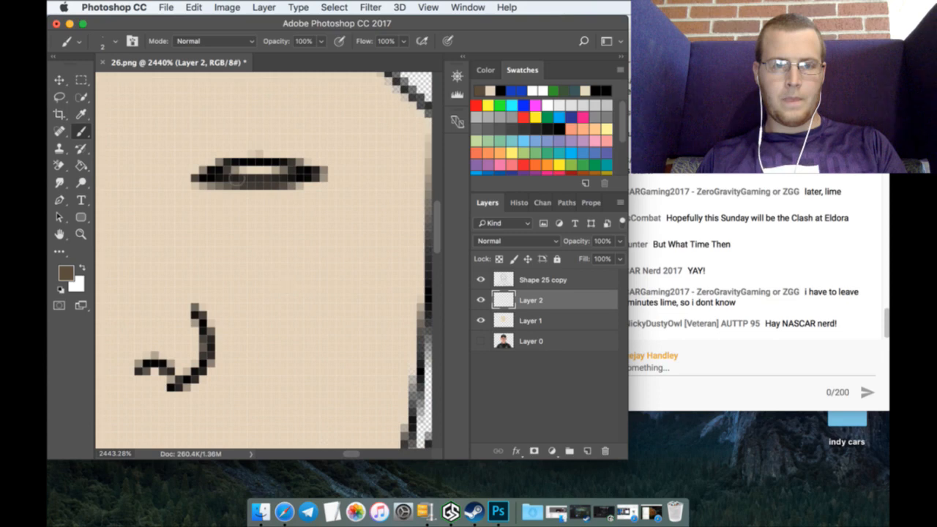
{"action": "mouse_move", "coordinate": [243, 171]}
{"action": "left_mouse_down"}
{"action": "mouse_move", "coordinate": [284, 175]}
{"action": "mouse_move", "coordinate": [240, 171]}
{"action": "left_mouse_up"}
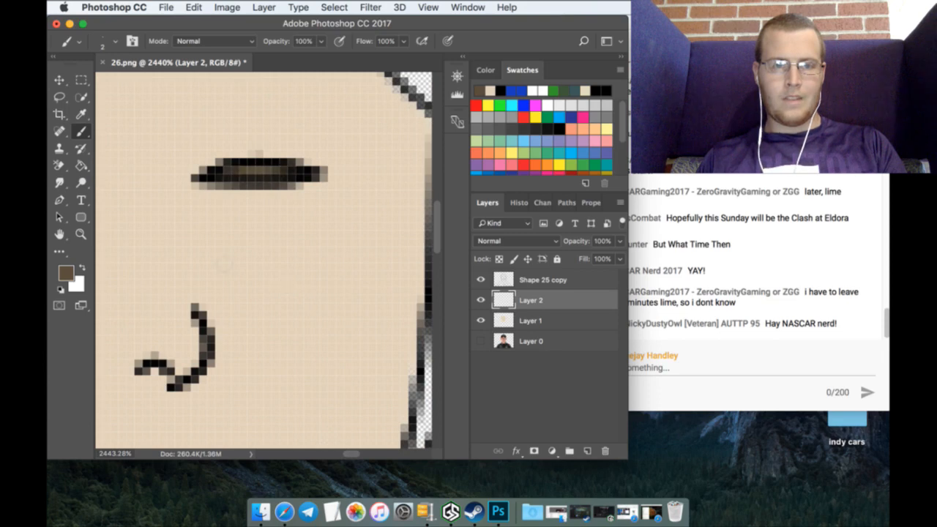
Step: Add a new layer above the eye colour and paint the teeth between the lips white with the 2 px brush
{"action": "scroll", "coordinate": [264, 260], "scroll_direction": "down", "scroll_amount": 5}
{"action": "left_click_drag", "start_coordinate": [351, 456], "coordinate": [343, 457]}
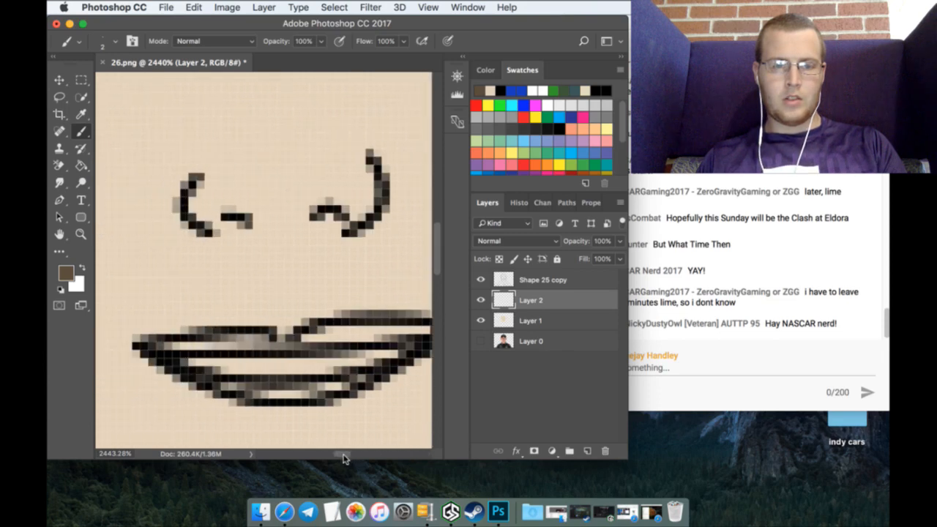
{"action": "scroll", "coordinate": [343, 456], "scroll_direction": "down", "scroll_amount": 2}
{"action": "left_click", "coordinate": [587, 450]}
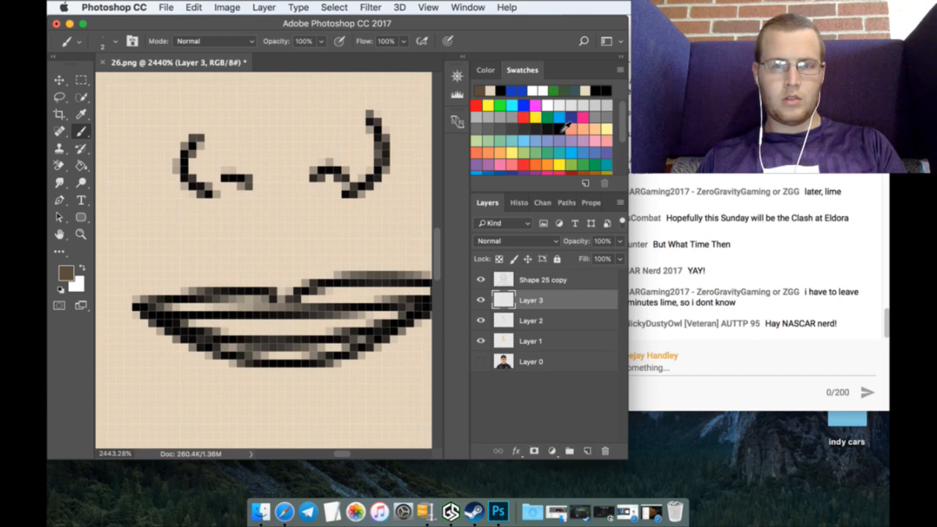
{"action": "left_click", "coordinate": [543, 91]}
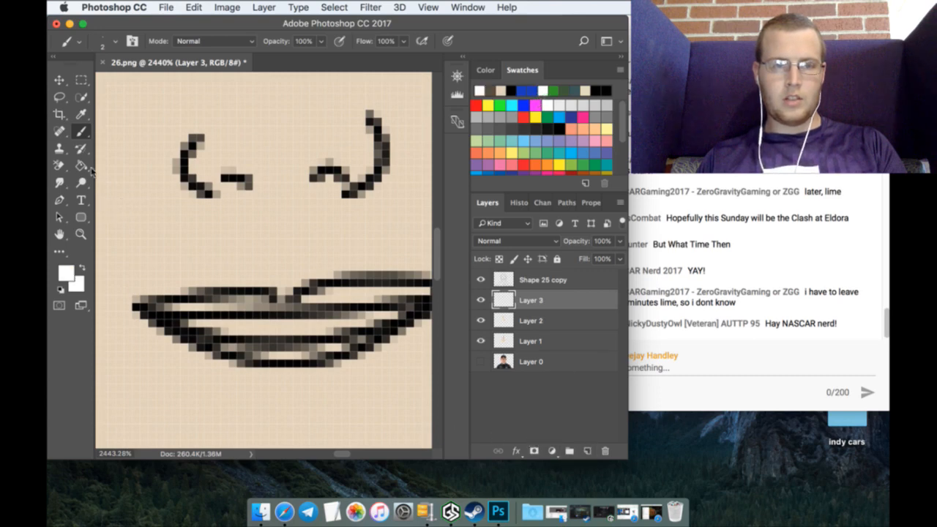
{"action": "mouse_move", "coordinate": [197, 335]}
{"action": "left_mouse_down"}
{"action": "mouse_move", "coordinate": [289, 333]}
{"action": "mouse_move", "coordinate": [234, 340]}
{"action": "mouse_move", "coordinate": [388, 317]}
{"action": "mouse_move", "coordinate": [261, 340]}
{"action": "left_mouse_up"}
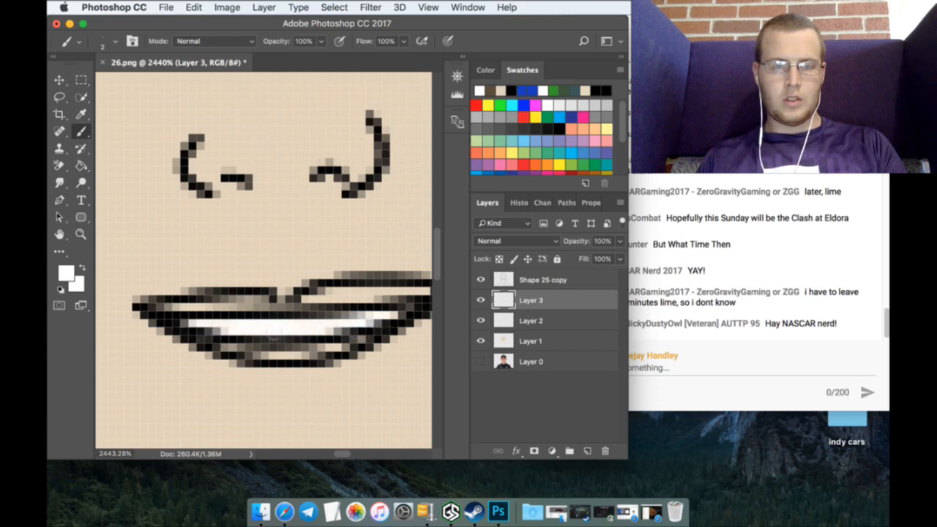
Step: Paint both ears light beige on Layer 1, switching from the 2 px to the 11 px brush for the second ear
{"action": "left_click", "coordinate": [80, 234]}
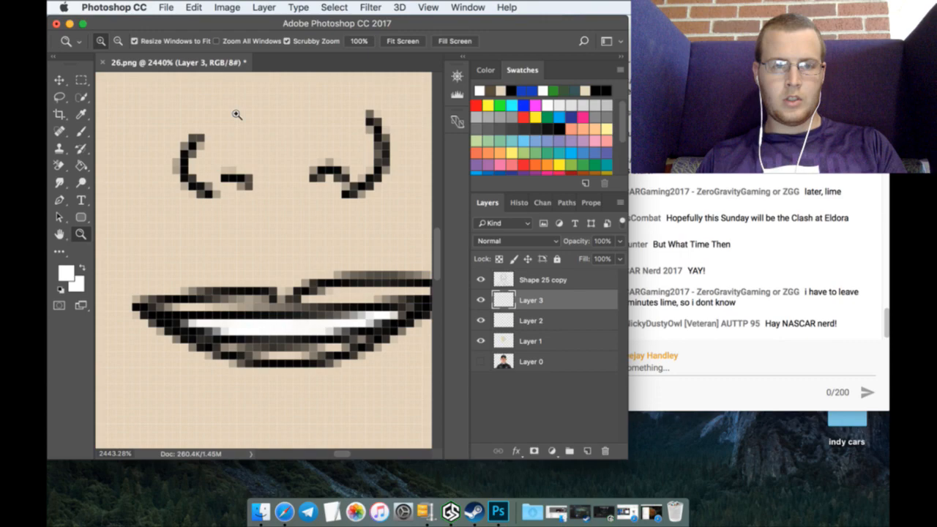
{"action": "left_click", "coordinate": [403, 41]}
{"action": "left_click_drag", "start_coordinate": [320, 290], "coordinate": [317, 279]}
{"action": "left_click", "coordinate": [510, 340]}
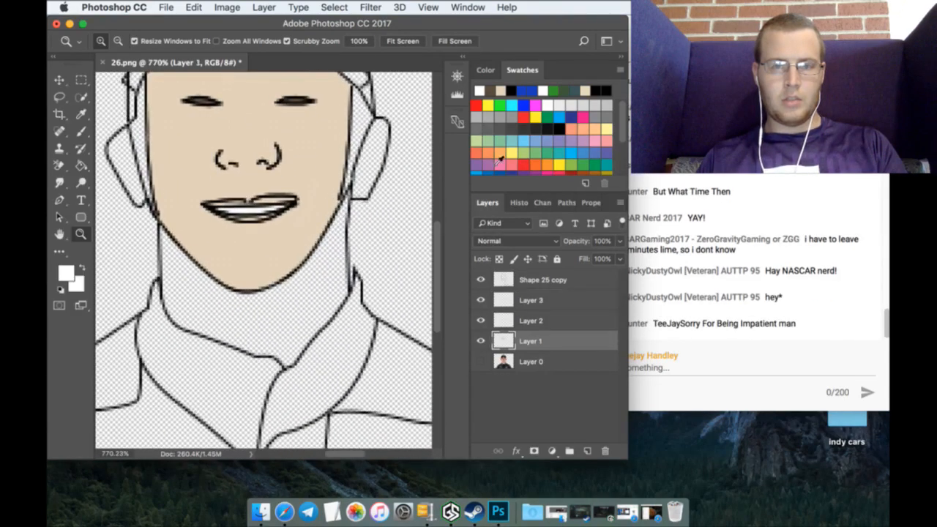
{"action": "left_click", "coordinate": [501, 92]}
{"action": "left_click", "coordinate": [81, 132]}
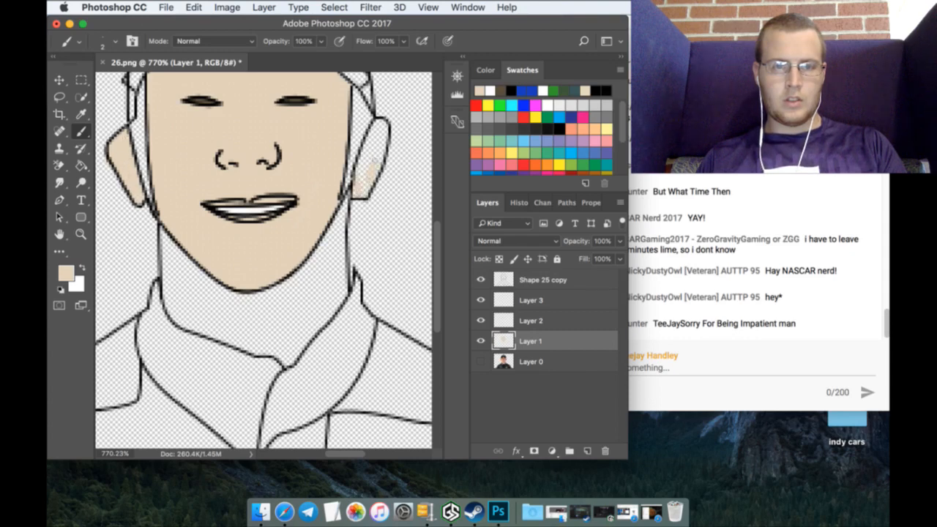
{"action": "left_click", "coordinate": [102, 42]}
{"action": "left_click", "coordinate": [94, 138]}
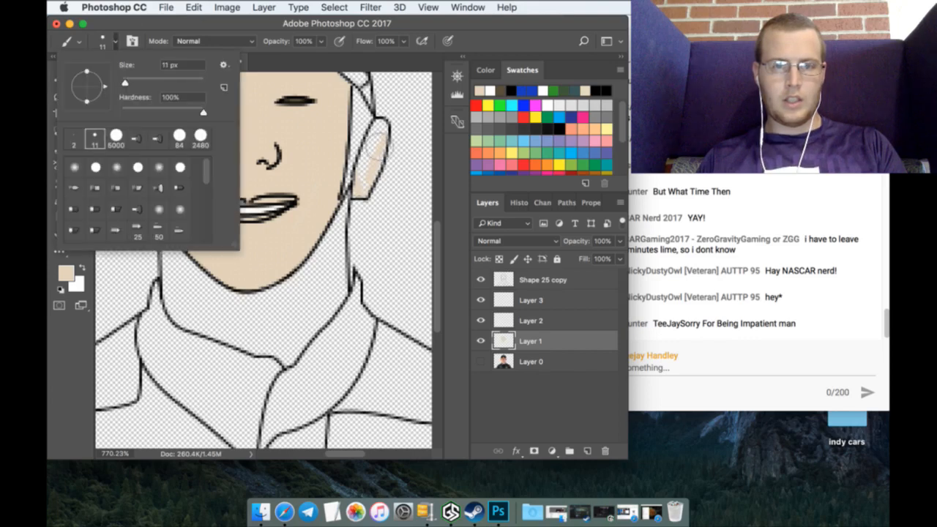
{"action": "left_click_drag", "start_coordinate": [377, 150], "coordinate": [363, 201]}
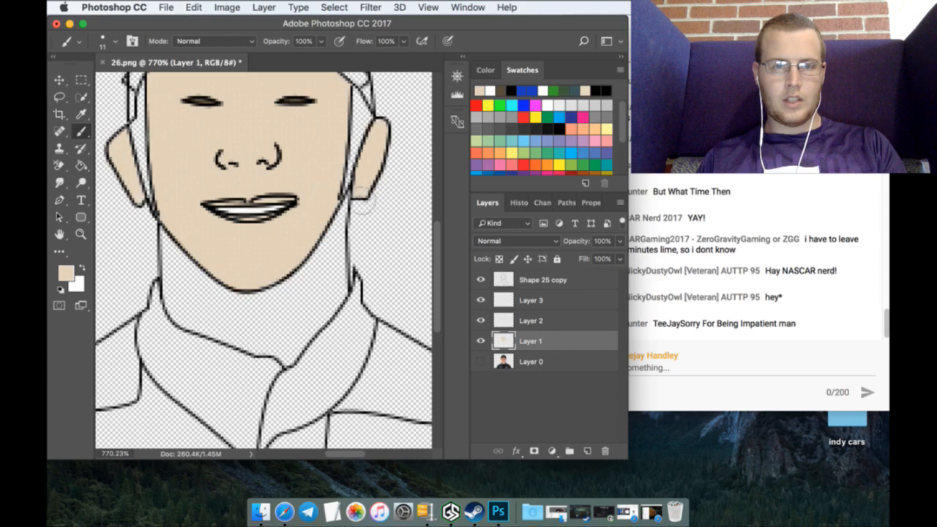
Step: Paint the neck between the jawline and the collar light beige on Layer 1 with the 11 px brush
{"action": "scroll", "coordinate": [280, 250], "scroll_direction": "down", "scroll_amount": 2}
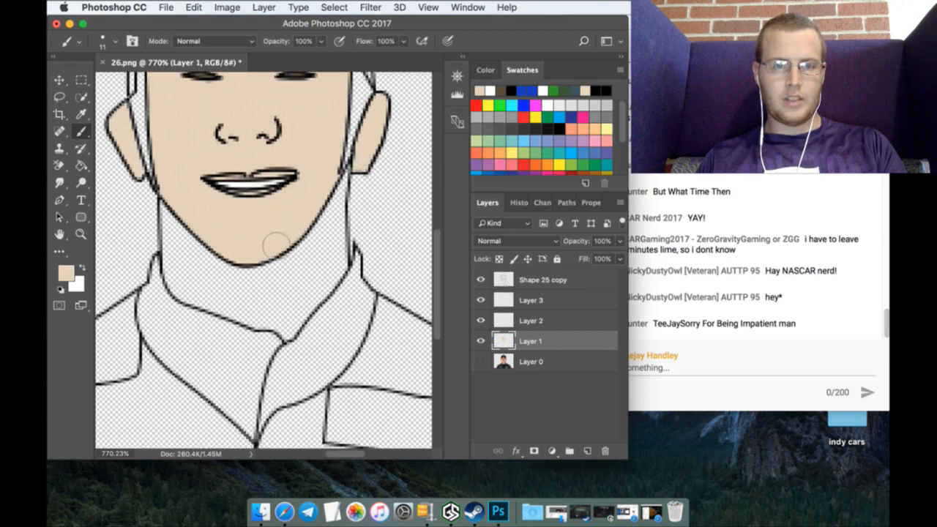
{"action": "mouse_move", "coordinate": [173, 218]}
{"action": "left_mouse_down"}
{"action": "mouse_move", "coordinate": [194, 287]}
{"action": "mouse_move", "coordinate": [176, 277]}
{"action": "mouse_move", "coordinate": [185, 301]}
{"action": "mouse_move", "coordinate": [246, 312]}
{"action": "mouse_move", "coordinate": [231, 306]}
{"action": "mouse_move", "coordinate": [220, 318]}
{"action": "mouse_move", "coordinate": [271, 322]}
{"action": "mouse_move", "coordinate": [255, 327]}
{"action": "mouse_move", "coordinate": [300, 314]}
{"action": "mouse_move", "coordinate": [235, 321]}
{"action": "mouse_move", "coordinate": [273, 320]}
{"action": "mouse_move", "coordinate": [287, 330]}
{"action": "mouse_move", "coordinate": [294, 318]}
{"action": "mouse_move", "coordinate": [289, 342]}
{"action": "mouse_move", "coordinate": [330, 270]}
{"action": "mouse_move", "coordinate": [332, 281]}
{"action": "mouse_move", "coordinate": [335, 235]}
{"action": "mouse_move", "coordinate": [269, 276]}
{"action": "mouse_move", "coordinate": [221, 274]}
{"action": "mouse_move", "coordinate": [193, 254]}
{"action": "mouse_move", "coordinate": [190, 264]}
{"action": "mouse_move", "coordinate": [225, 291]}
{"action": "mouse_move", "coordinate": [288, 297]}
{"action": "mouse_move", "coordinate": [310, 254]}
{"action": "mouse_move", "coordinate": [272, 292]}
{"action": "mouse_move", "coordinate": [322, 233]}
{"action": "left_mouse_up"}
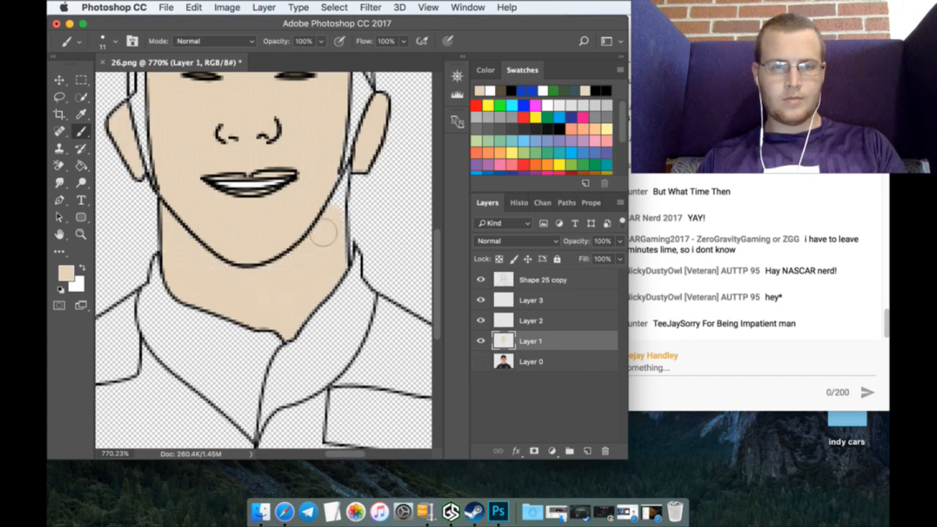
{"action": "mouse_move", "coordinate": [333, 189]}
{"action": "left_mouse_down"}
{"action": "mouse_move", "coordinate": [325, 254]}
{"action": "mouse_move", "coordinate": [326, 216]}
{"action": "left_mouse_up"}
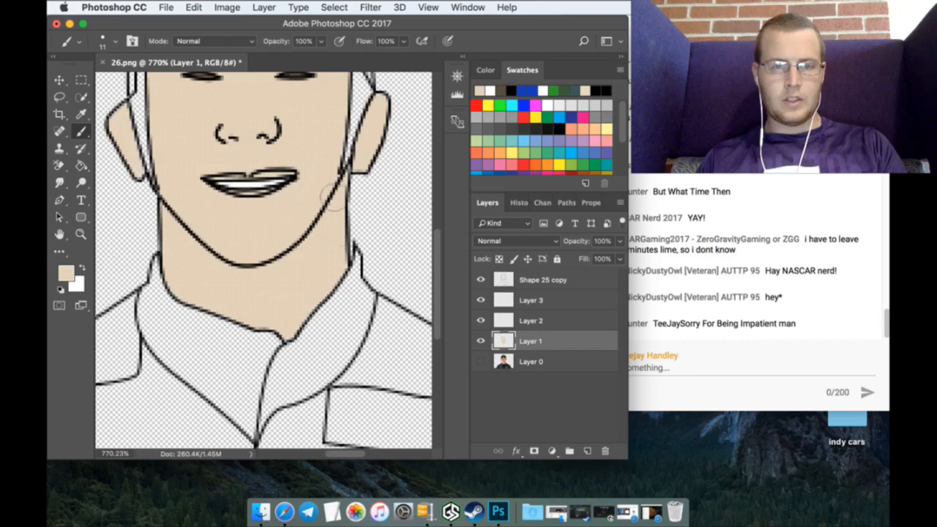
{"action": "scroll", "coordinate": [278, 270], "scroll_direction": "up", "scroll_amount": 5}
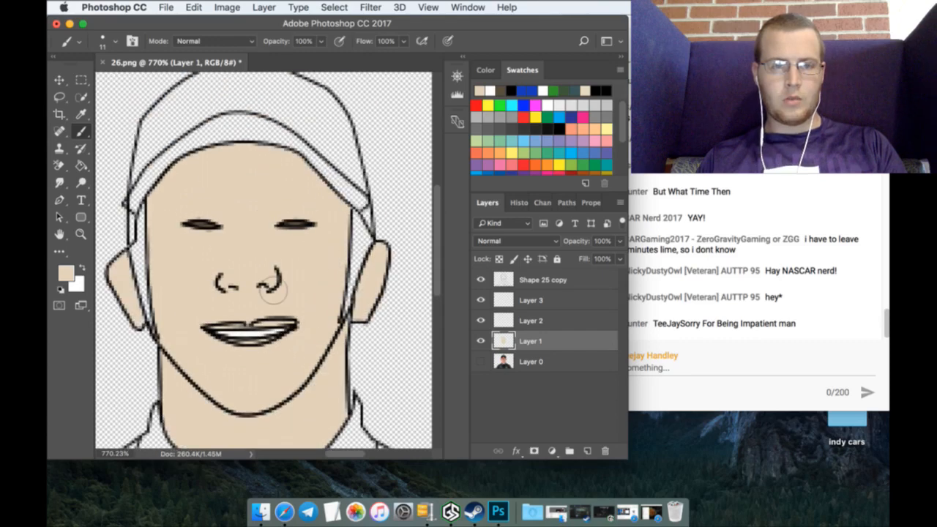
{"action": "scroll", "coordinate": [272, 289], "scroll_direction": "down", "scroll_amount": 2}
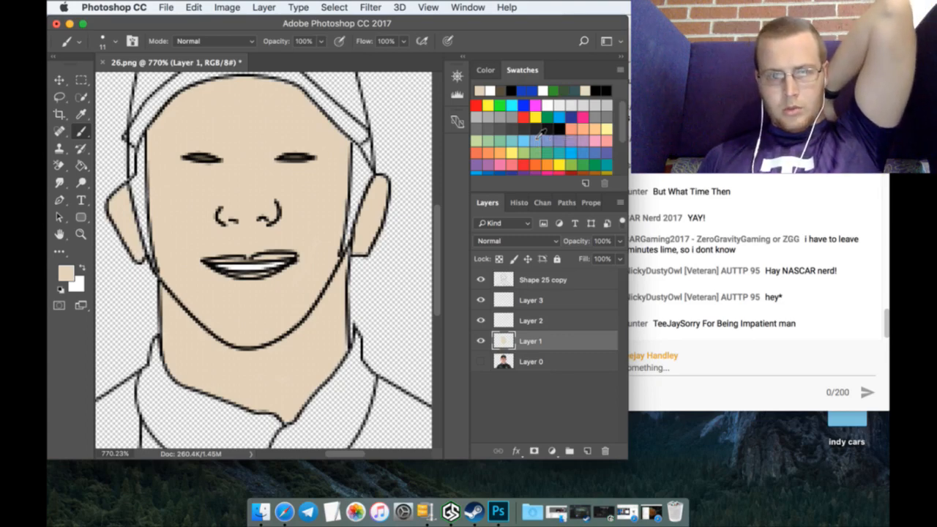
{"action": "scroll", "coordinate": [376, 226], "scroll_direction": "down", "scroll_amount": 3}
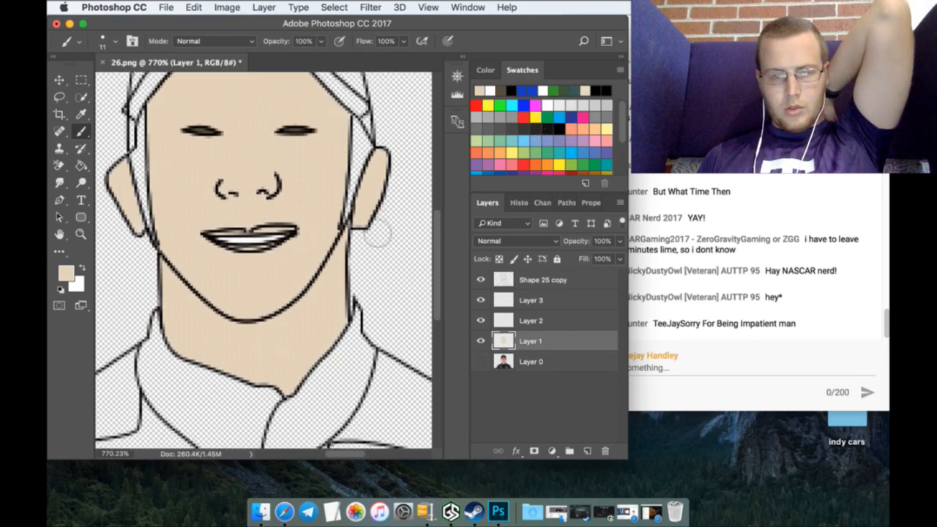
{"action": "scroll", "coordinate": [358, 258], "scroll_direction": "down", "scroll_amount": 10}
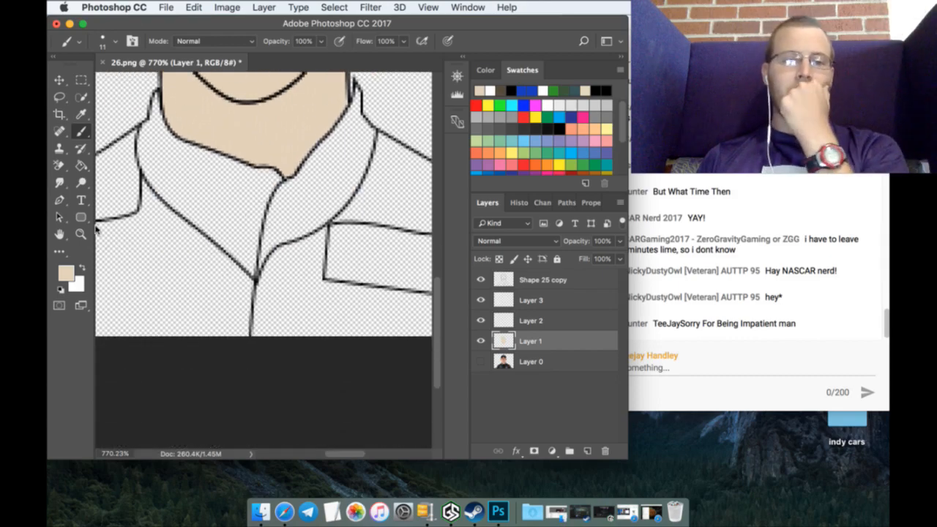
Step: Set the foreground colour to cyan and add a new layer placed between Layer 1 and Layer 0 for the shirt colour
{"action": "left_click", "coordinate": [81, 234]}
{"action": "scroll", "coordinate": [321, 163], "scroll_direction": "up", "scroll_amount": 3}
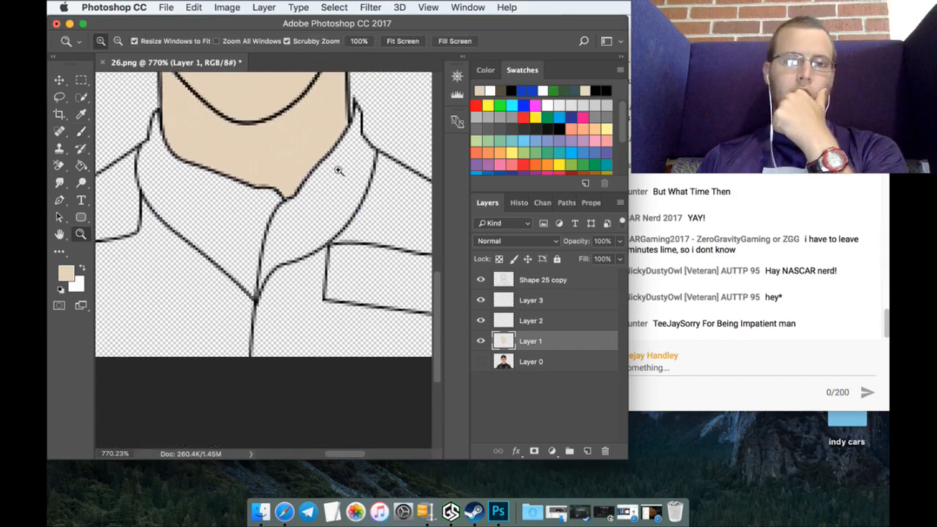
{"action": "left_click_drag", "start_coordinate": [358, 181], "coordinate": [341, 182]}
{"action": "scroll", "coordinate": [341, 183], "scroll_direction": "up", "scroll_amount": 2}
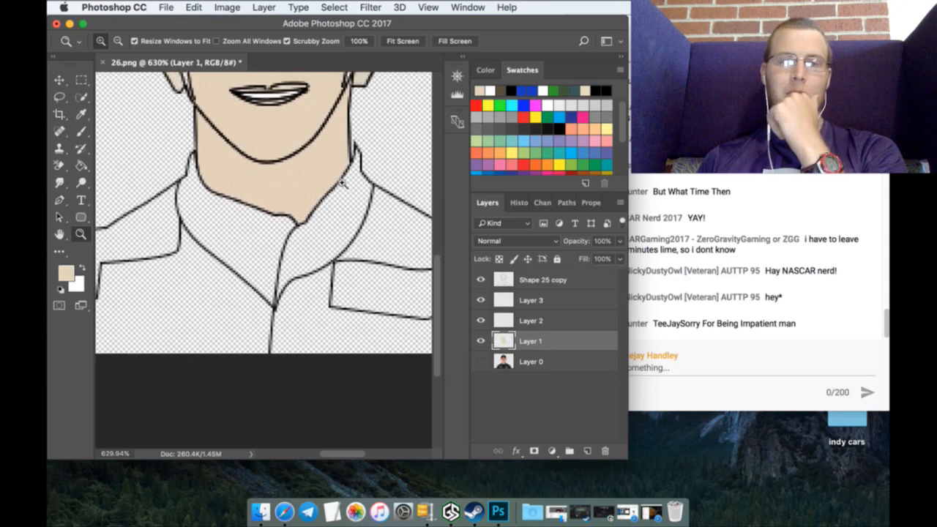
{"action": "left_click", "coordinate": [516, 107]}
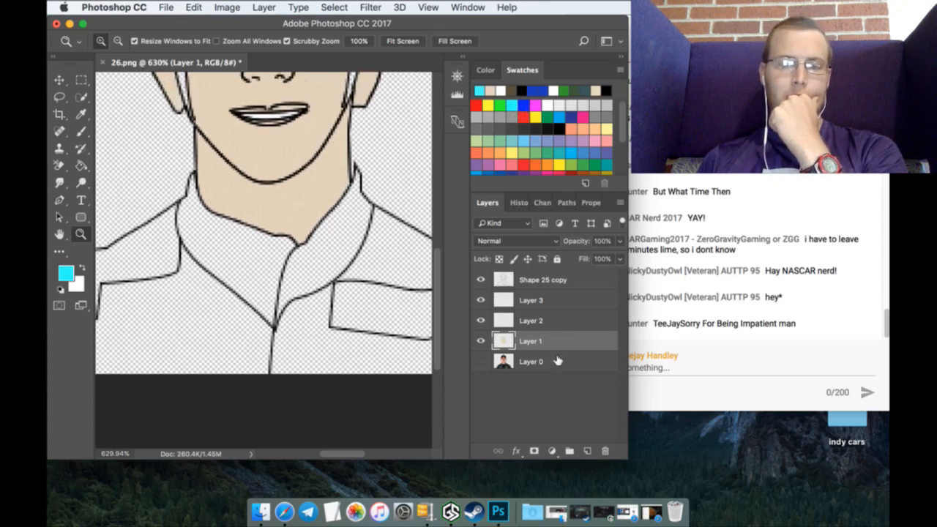
{"action": "left_click", "coordinate": [564, 299]}
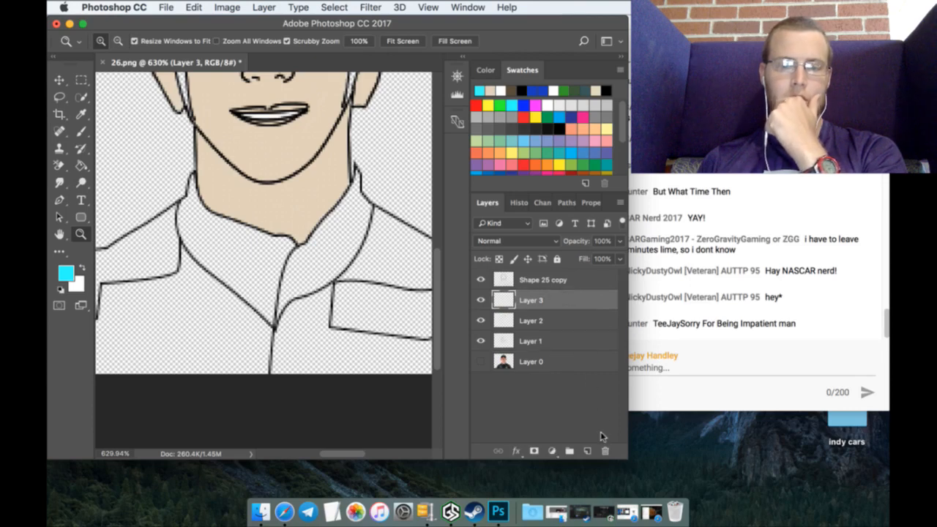
{"action": "left_click", "coordinate": [586, 452]}
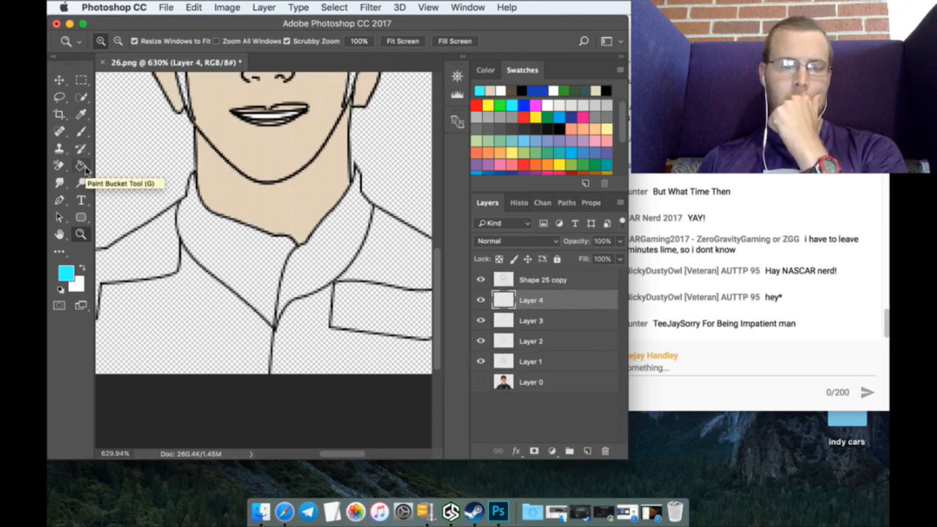
{"action": "left_click", "coordinate": [81, 131]}
{"action": "left_click", "coordinate": [104, 41]}
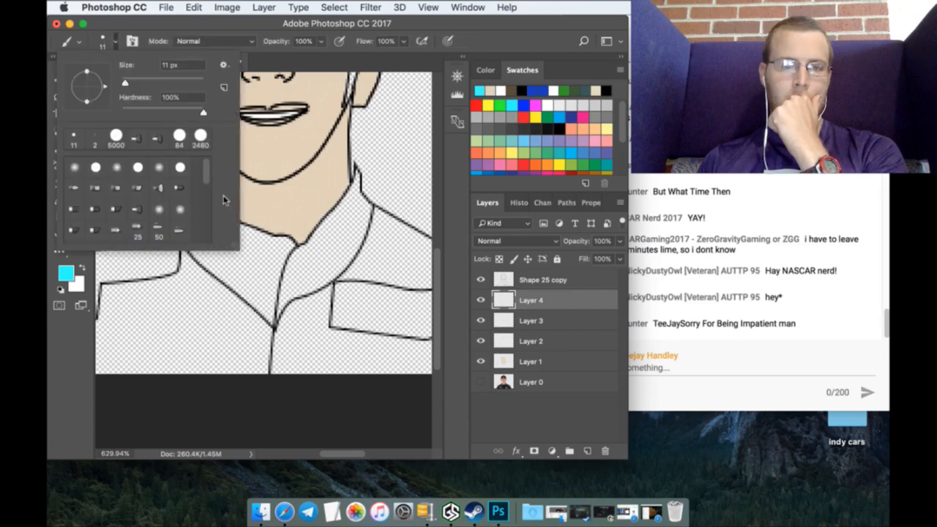
{"action": "left_click", "coordinate": [163, 27]}
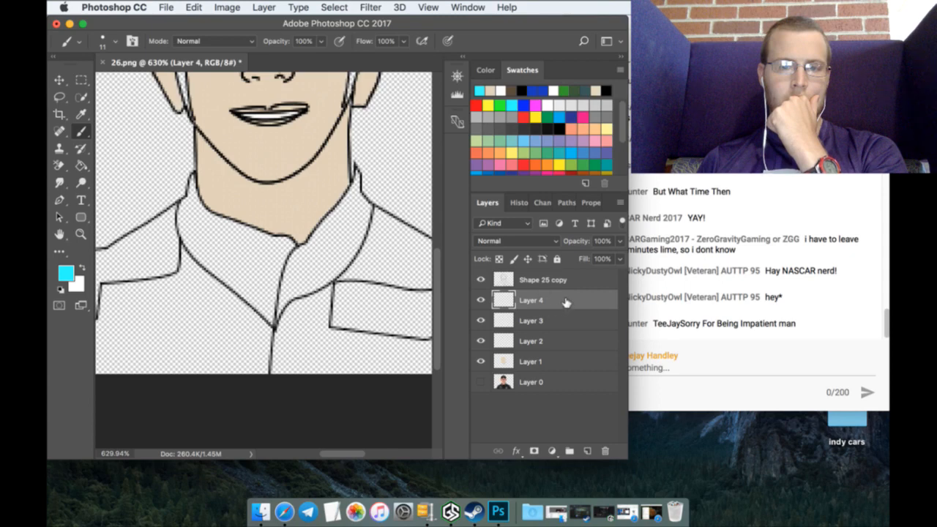
{"action": "left_click_drag", "start_coordinate": [565, 301], "coordinate": [565, 365]}
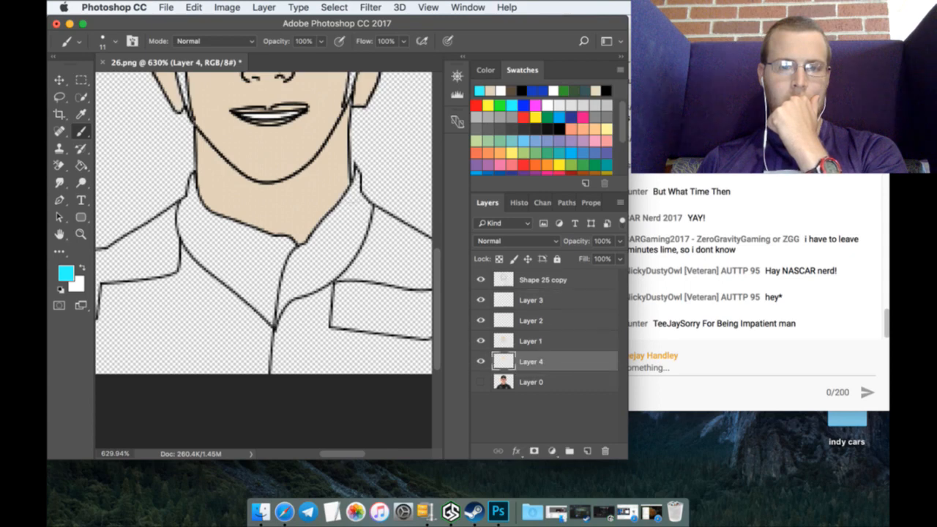
Step: Paint cyan inside the outline of the image's right shoulder and sleeve on Layer 4 with the 11 px brush
{"action": "mouse_move", "coordinate": [355, 179]}
{"action": "left_mouse_down"}
{"action": "mouse_move", "coordinate": [345, 220]}
{"action": "mouse_move", "coordinate": [369, 241]}
{"action": "mouse_move", "coordinate": [355, 201]}
{"action": "mouse_move", "coordinate": [395, 256]}
{"action": "left_mouse_up"}
{"action": "left_click_drag", "start_coordinate": [341, 459], "coordinate": [351, 460]}
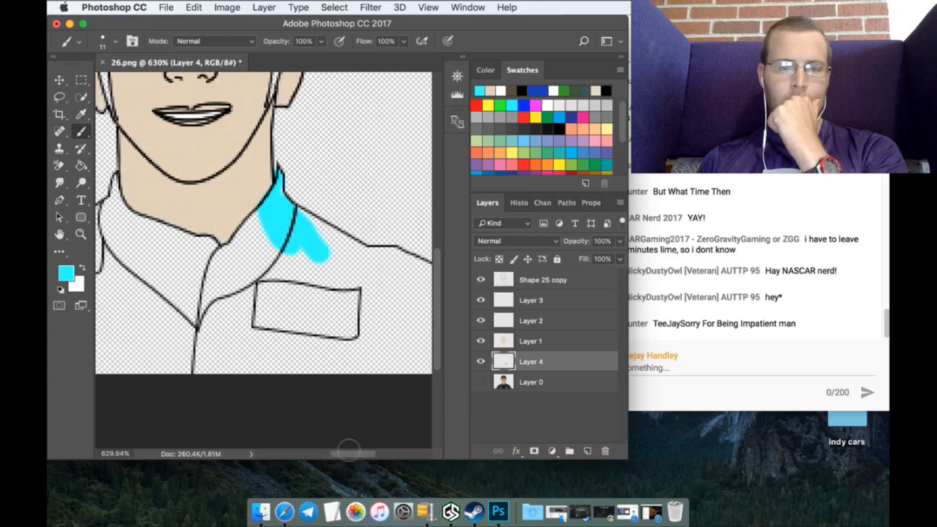
{"action": "mouse_move", "coordinate": [300, 235]}
{"action": "left_mouse_down"}
{"action": "mouse_move", "coordinate": [404, 277]}
{"action": "mouse_move", "coordinate": [344, 265]}
{"action": "mouse_move", "coordinate": [379, 277]}
{"action": "left_mouse_up"}
{"action": "left_click", "coordinate": [568, 210]}
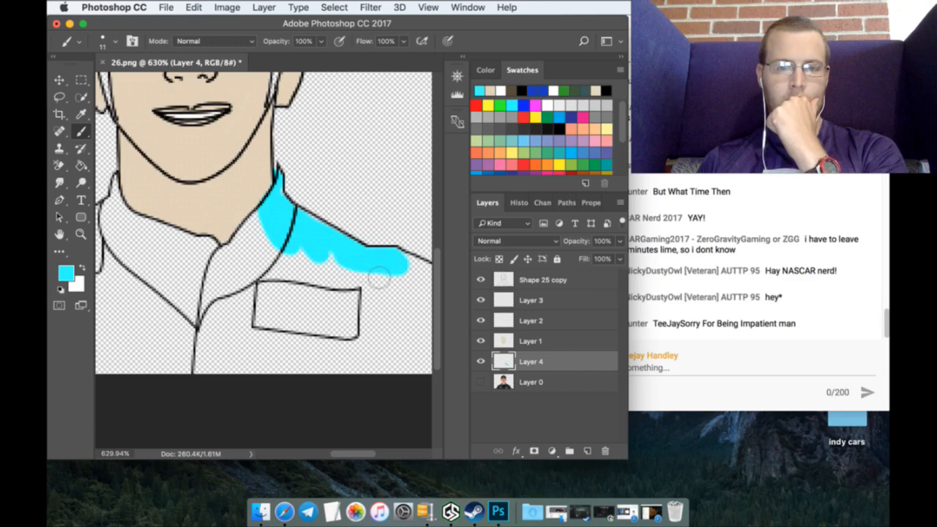
{"action": "left_click_drag", "start_coordinate": [354, 455], "coordinate": [373, 458]}
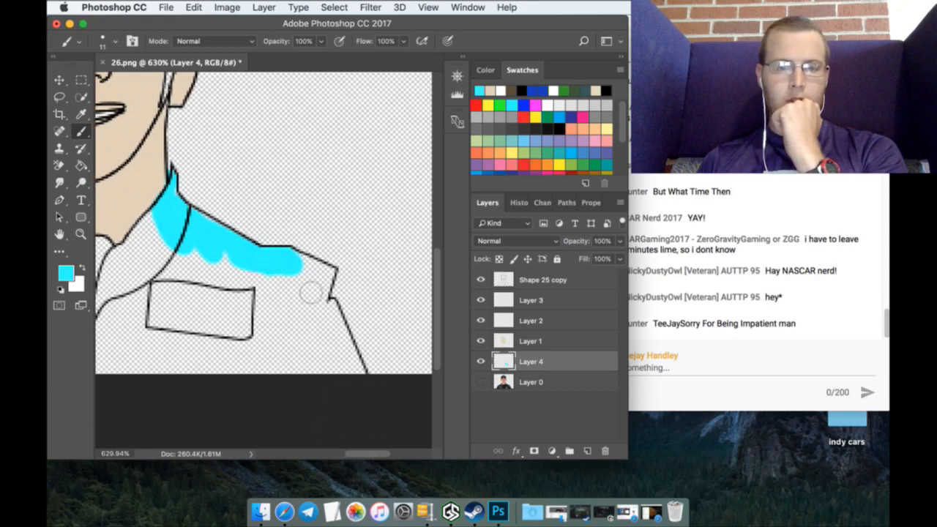
{"action": "mouse_move", "coordinate": [322, 289]}
{"action": "left_mouse_down"}
{"action": "mouse_move", "coordinate": [279, 276]}
{"action": "mouse_move", "coordinate": [317, 293]}
{"action": "mouse_move", "coordinate": [337, 361]}
{"action": "left_mouse_up"}
{"action": "mouse_move", "coordinate": [331, 323]}
{"action": "left_mouse_down"}
{"action": "mouse_move", "coordinate": [329, 313]}
{"action": "mouse_move", "coordinate": [361, 415]}
{"action": "mouse_move", "coordinate": [339, 341]}
{"action": "left_mouse_up"}
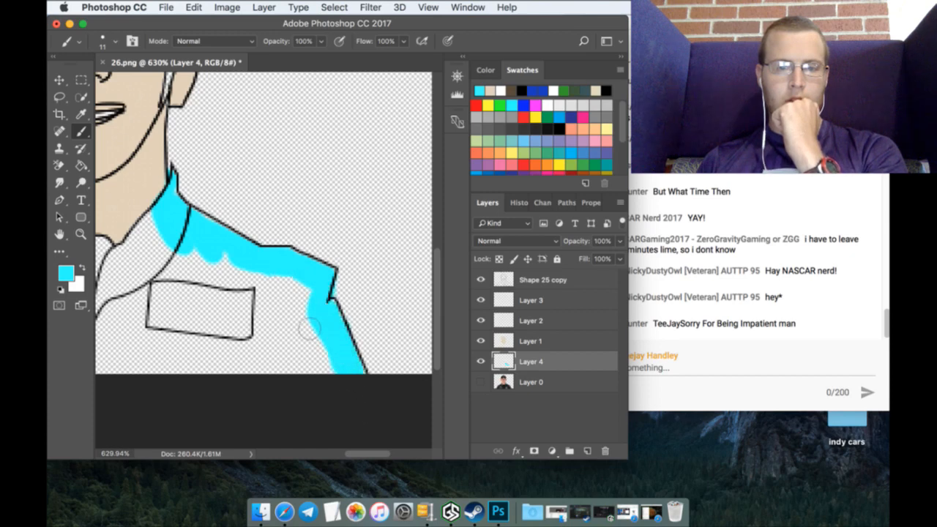
Step: Paint the right collar flap, a strip along the shirt's bottom edge and the upper left collar cyan on Layer 4
{"action": "mouse_move", "coordinate": [157, 234]}
{"action": "left_mouse_down"}
{"action": "mouse_move", "coordinate": [113, 275]}
{"action": "mouse_move", "coordinate": [107, 327]}
{"action": "mouse_move", "coordinate": [163, 254]}
{"action": "mouse_move", "coordinate": [126, 272]}
{"action": "left_mouse_up"}
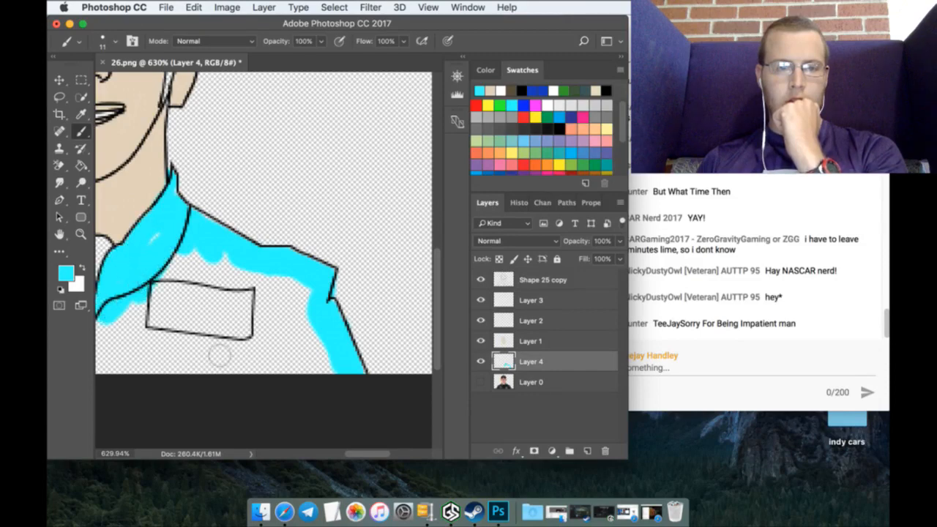
{"action": "left_click_drag", "start_coordinate": [331, 369], "coordinate": [155, 365]}
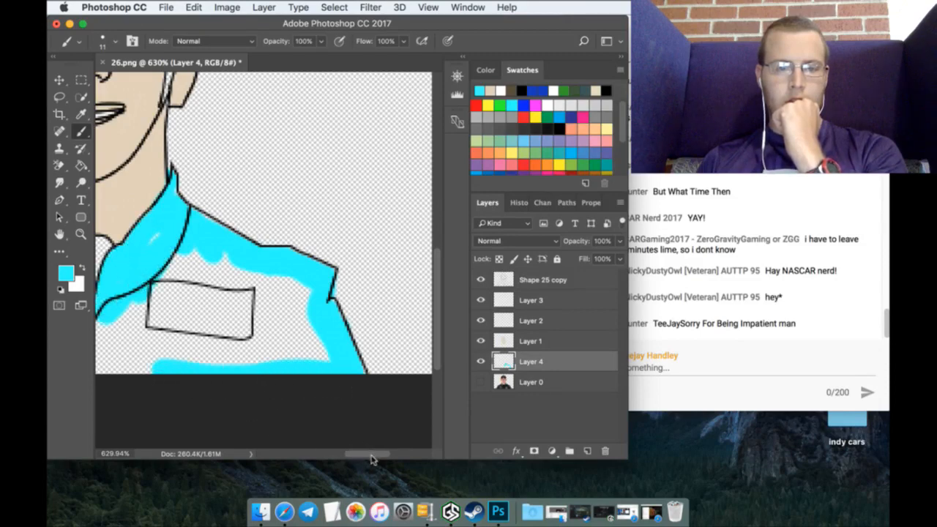
{"action": "left_click_drag", "start_coordinate": [372, 456], "coordinate": [350, 455]}
{"action": "left_click_drag", "start_coordinate": [317, 380], "coordinate": [138, 384]}
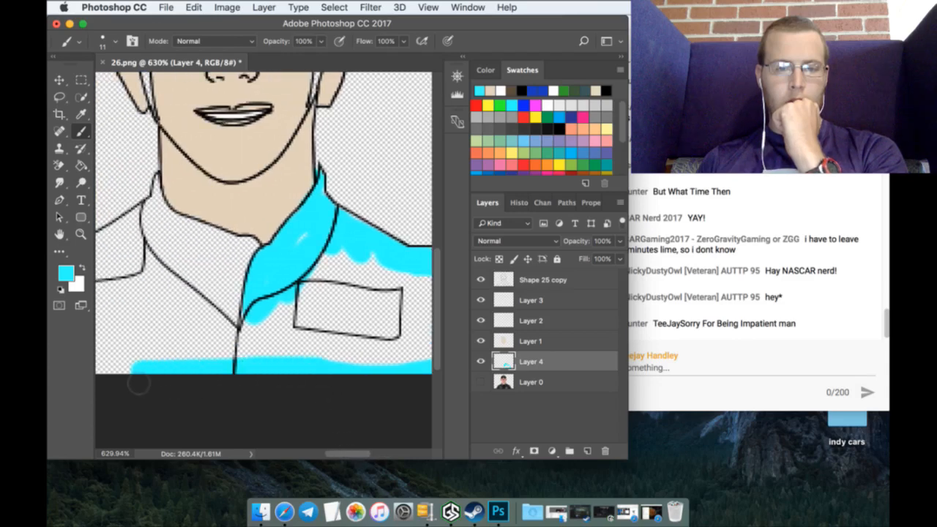
{"action": "mouse_move", "coordinate": [259, 270]}
{"action": "left_mouse_down"}
{"action": "mouse_move", "coordinate": [225, 265]}
{"action": "mouse_move", "coordinate": [243, 253]}
{"action": "mouse_move", "coordinate": [156, 239]}
{"action": "left_mouse_up"}
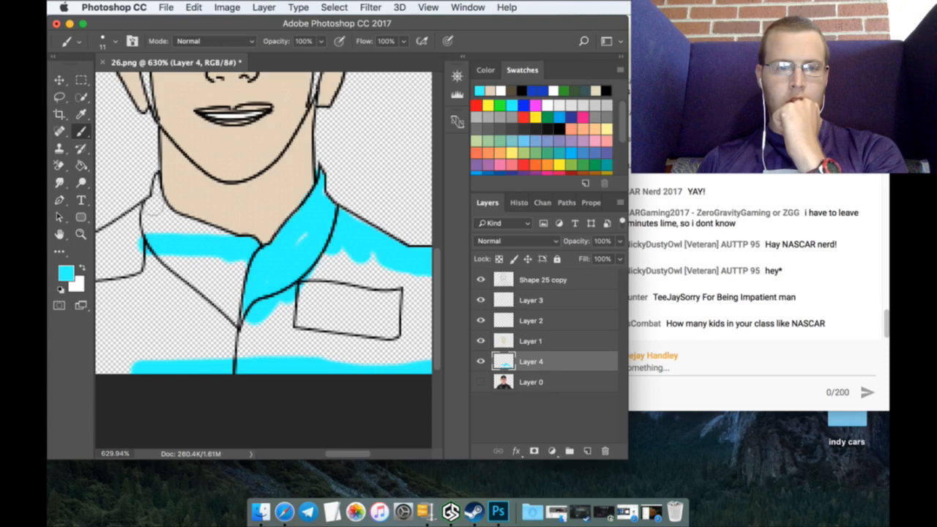
{"action": "mouse_move", "coordinate": [153, 218]}
{"action": "left_mouse_down"}
{"action": "mouse_move", "coordinate": [200, 278]}
{"action": "mouse_move", "coordinate": [168, 231]}
{"action": "mouse_move", "coordinate": [227, 254]}
{"action": "left_mouse_up"}
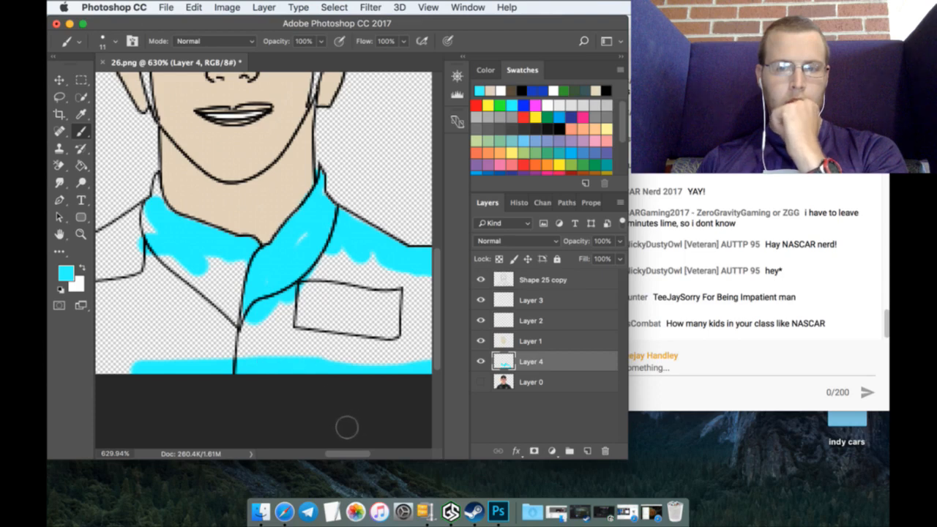
Step: Fill the shirt's left shoulder, sleeve and front and the remaining right chest area, including the patch, with cyan on Layer 4
{"action": "left_click_drag", "start_coordinate": [338, 456], "coordinate": [321, 461]}
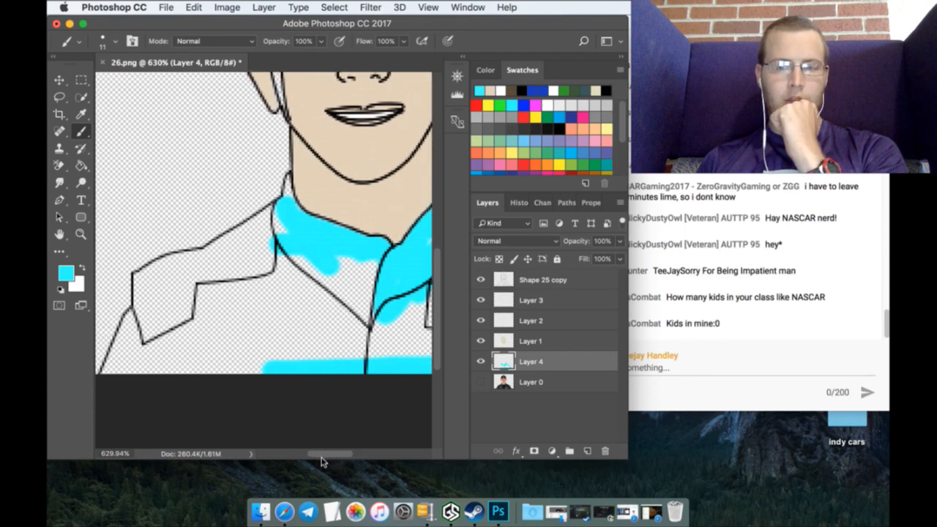
{"action": "mouse_move", "coordinate": [274, 228]}
{"action": "left_mouse_down"}
{"action": "mouse_move", "coordinate": [146, 291]}
{"action": "mouse_move", "coordinate": [161, 333]}
{"action": "mouse_move", "coordinate": [148, 289]}
{"action": "mouse_move", "coordinate": [146, 346]}
{"action": "mouse_move", "coordinate": [100, 429]}
{"action": "mouse_move", "coordinate": [131, 342]}
{"action": "mouse_move", "coordinate": [112, 402]}
{"action": "mouse_move", "coordinate": [117, 381]}
{"action": "mouse_move", "coordinate": [107, 395]}
{"action": "mouse_move", "coordinate": [122, 382]}
{"action": "mouse_move", "coordinate": [296, 379]}
{"action": "left_mouse_up"}
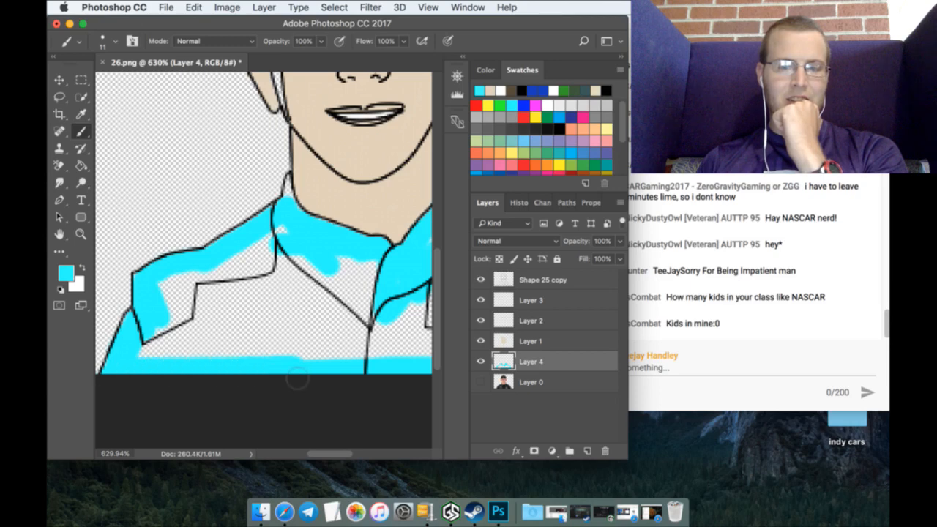
{"action": "mouse_move", "coordinate": [145, 358]}
{"action": "left_mouse_down"}
{"action": "mouse_move", "coordinate": [358, 363]}
{"action": "mouse_move", "coordinate": [374, 278]}
{"action": "mouse_move", "coordinate": [312, 262]}
{"action": "mouse_move", "coordinate": [292, 246]}
{"action": "mouse_move", "coordinate": [186, 284]}
{"action": "mouse_move", "coordinate": [164, 310]}
{"action": "mouse_move", "coordinate": [162, 352]}
{"action": "mouse_move", "coordinate": [354, 341]}
{"action": "mouse_move", "coordinate": [356, 298]}
{"action": "mouse_move", "coordinate": [329, 315]}
{"action": "mouse_move", "coordinate": [333, 272]}
{"action": "mouse_move", "coordinate": [312, 342]}
{"action": "mouse_move", "coordinate": [305, 331]}
{"action": "mouse_move", "coordinate": [177, 335]}
{"action": "mouse_move", "coordinate": [208, 318]}
{"action": "mouse_move", "coordinate": [302, 312]}
{"action": "mouse_move", "coordinate": [189, 320]}
{"action": "mouse_move", "coordinate": [181, 308]}
{"action": "mouse_move", "coordinate": [315, 294]}
{"action": "mouse_move", "coordinate": [247, 290]}
{"action": "mouse_move", "coordinate": [289, 273]}
{"action": "left_mouse_up"}
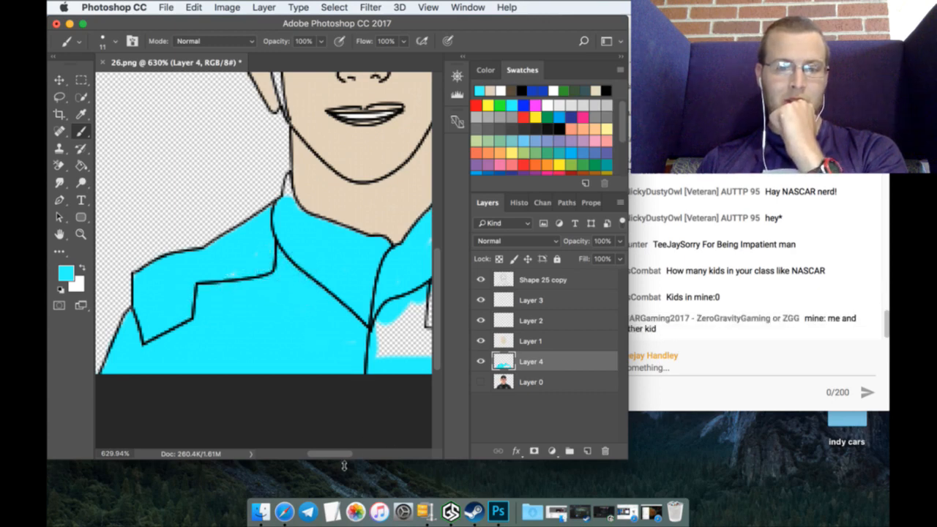
{"action": "scroll", "coordinate": [344, 465], "scroll_direction": "right", "scroll_amount": 10}
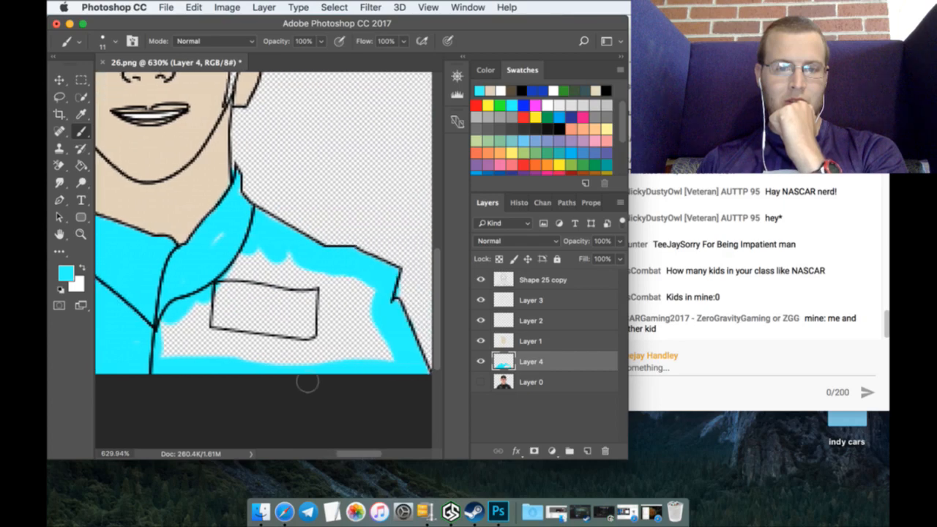
{"action": "mouse_move", "coordinate": [201, 301]}
{"action": "left_mouse_down"}
{"action": "mouse_move", "coordinate": [173, 331]}
{"action": "mouse_move", "coordinate": [165, 363]}
{"action": "mouse_move", "coordinate": [287, 372]}
{"action": "mouse_move", "coordinate": [389, 365]}
{"action": "mouse_move", "coordinate": [368, 327]}
{"action": "mouse_move", "coordinate": [368, 297]}
{"action": "mouse_move", "coordinate": [250, 268]}
{"action": "mouse_move", "coordinate": [180, 348]}
{"action": "mouse_move", "coordinate": [360, 342]}
{"action": "mouse_move", "coordinate": [354, 315]}
{"action": "mouse_move", "coordinate": [258, 290]}
{"action": "mouse_move", "coordinate": [226, 301]}
{"action": "mouse_move", "coordinate": [213, 339]}
{"action": "mouse_move", "coordinate": [355, 334]}
{"action": "mouse_move", "coordinate": [332, 319]}
{"action": "mouse_move", "coordinate": [250, 315]}
{"action": "mouse_move", "coordinate": [209, 325]}
{"action": "mouse_move", "coordinate": [278, 300]}
{"action": "mouse_move", "coordinate": [298, 325]}
{"action": "mouse_move", "coordinate": [282, 330]}
{"action": "mouse_move", "coordinate": [310, 347]}
{"action": "mouse_move", "coordinate": [344, 345]}
{"action": "left_mouse_up"}
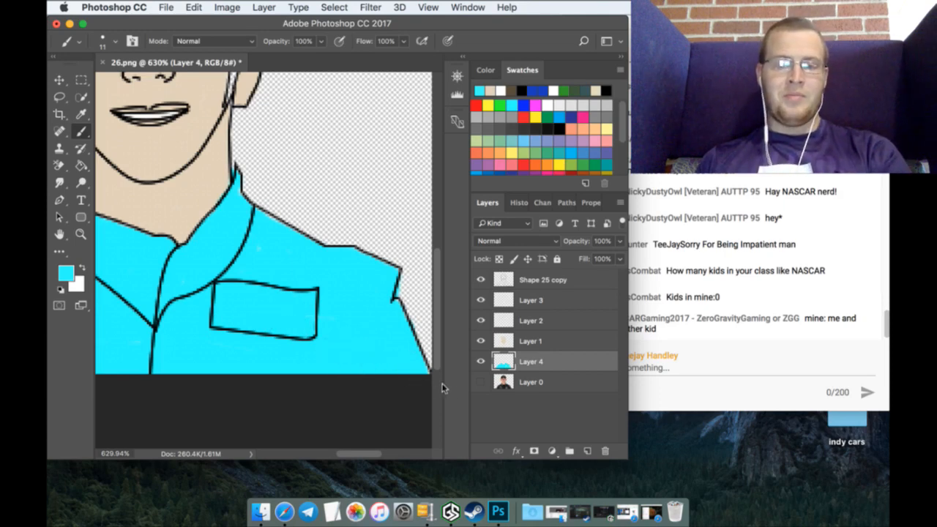
Step: Fill the narrow tip of the left collar beside the neck with cyan using the 2 px brush
{"action": "left_click_drag", "start_coordinate": [345, 453], "coordinate": [315, 459]}
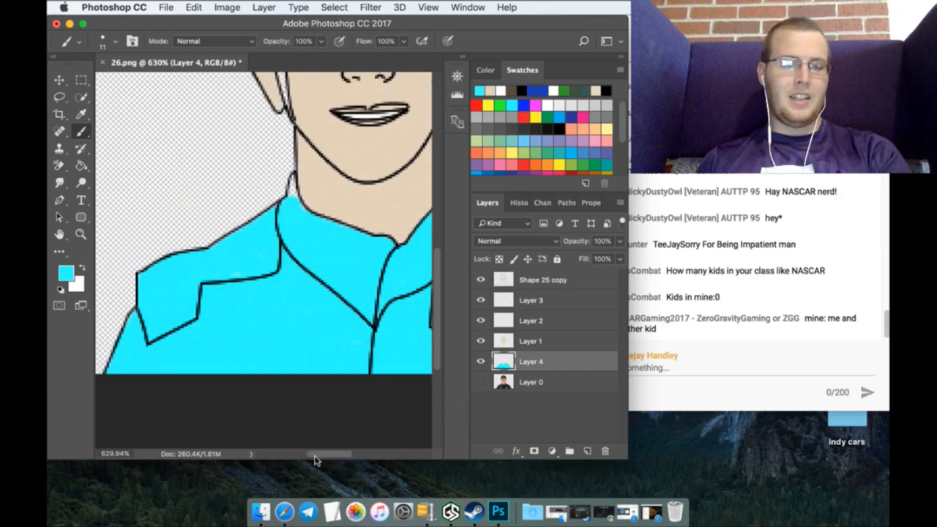
{"action": "left_click", "coordinate": [108, 44]}
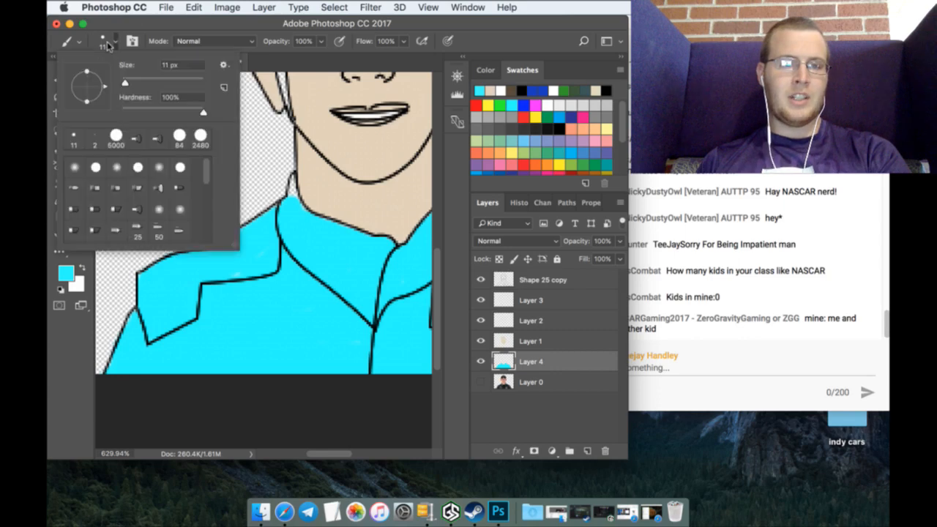
{"action": "left_click", "coordinate": [95, 134]}
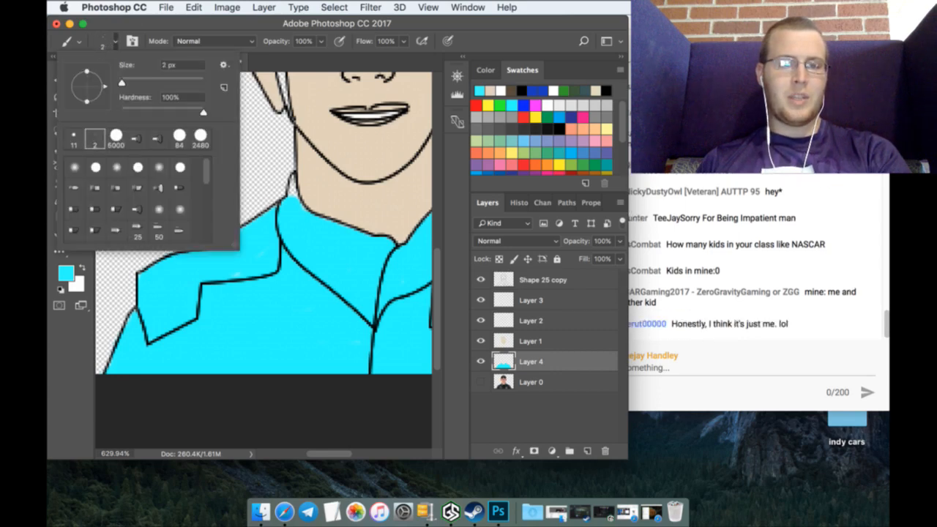
{"action": "left_click", "coordinate": [289, 206]}
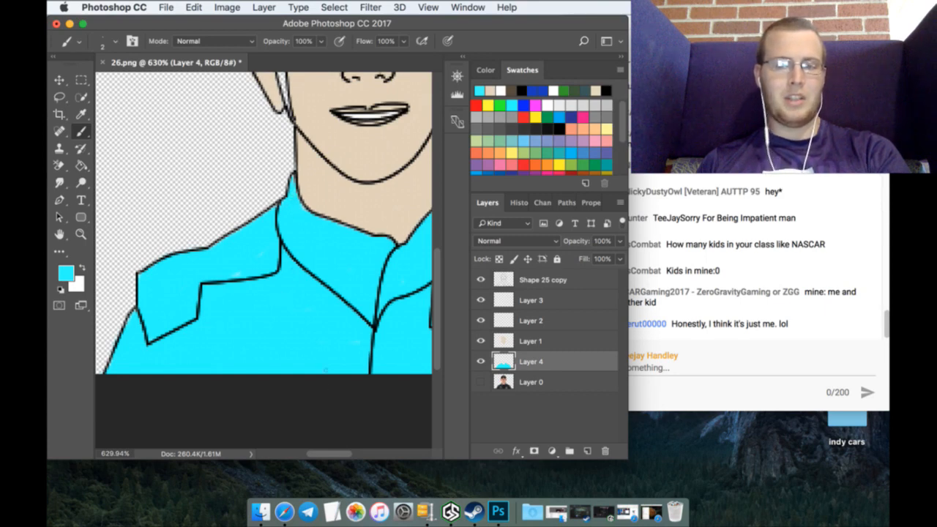
Step: Fill the rectangular chest patch with red on Layer 4 using the 11 px brush
{"action": "left_click_drag", "start_coordinate": [327, 457], "coordinate": [356, 457]}
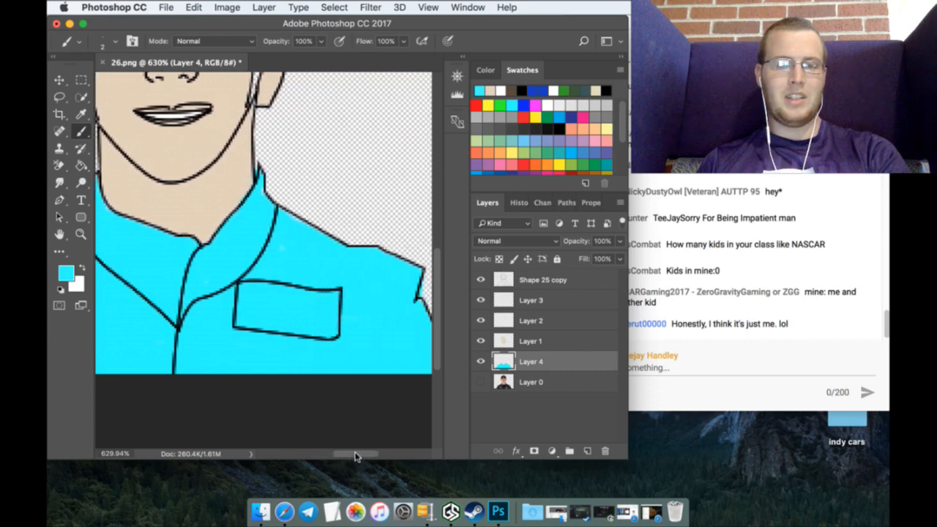
{"action": "left_click", "coordinate": [477, 106]}
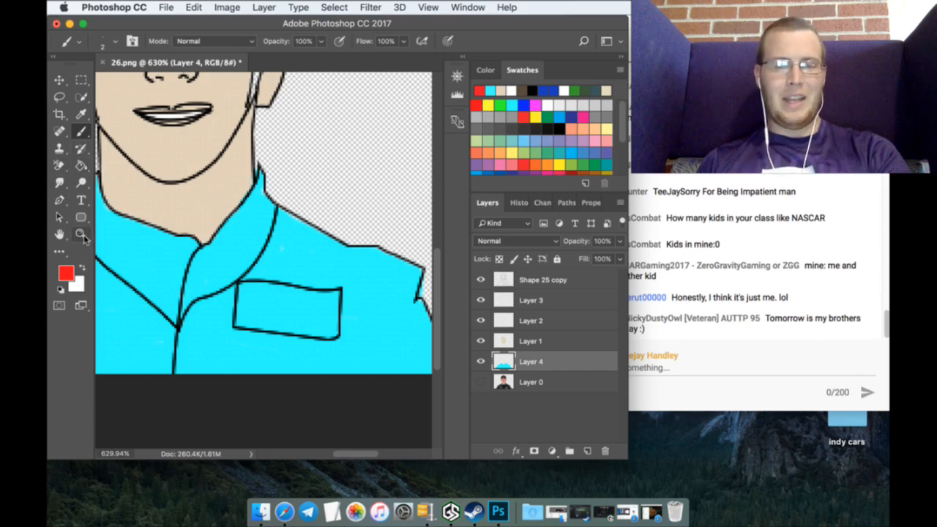
{"action": "left_click", "coordinate": [81, 235]}
{"action": "left_click_drag", "start_coordinate": [271, 306], "coordinate": [314, 305]}
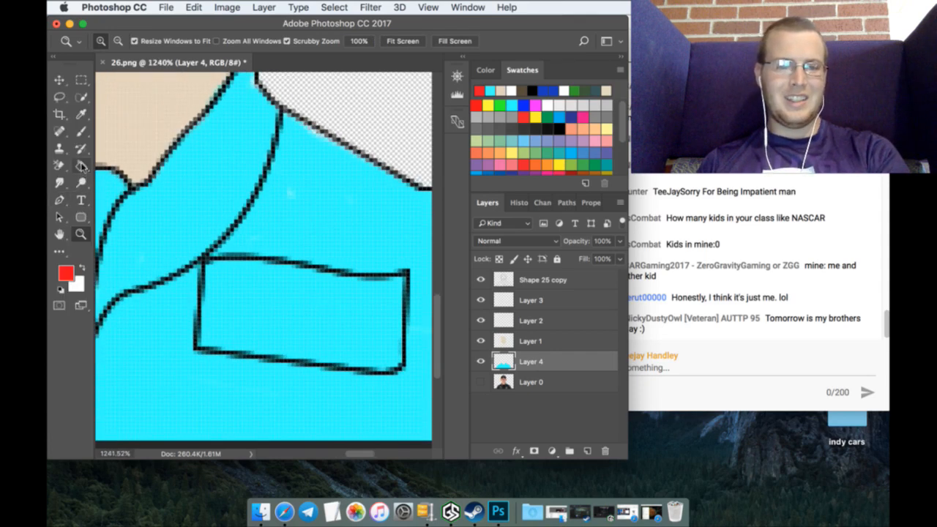
{"action": "left_click", "coordinate": [82, 129]}
{"action": "left_click", "coordinate": [107, 47]}
{"action": "left_click", "coordinate": [95, 136]}
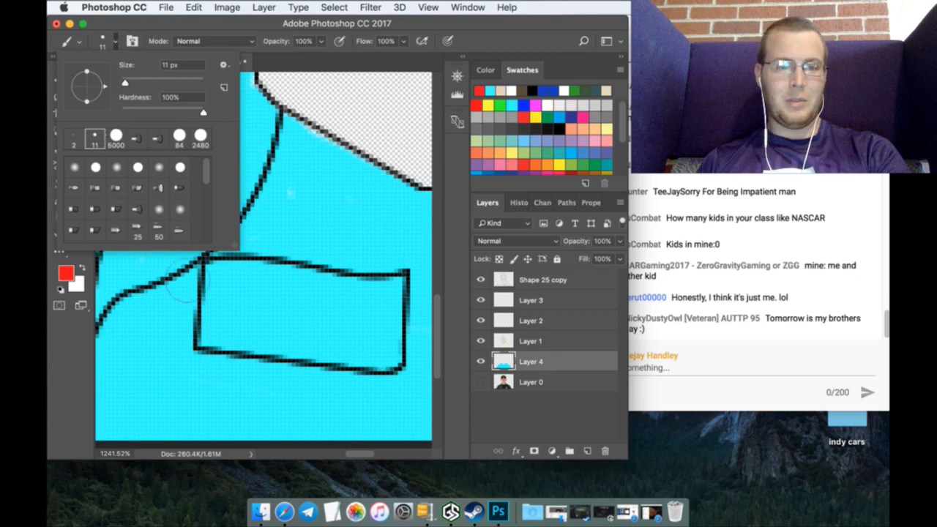
{"action": "left_click", "coordinate": [224, 281]}
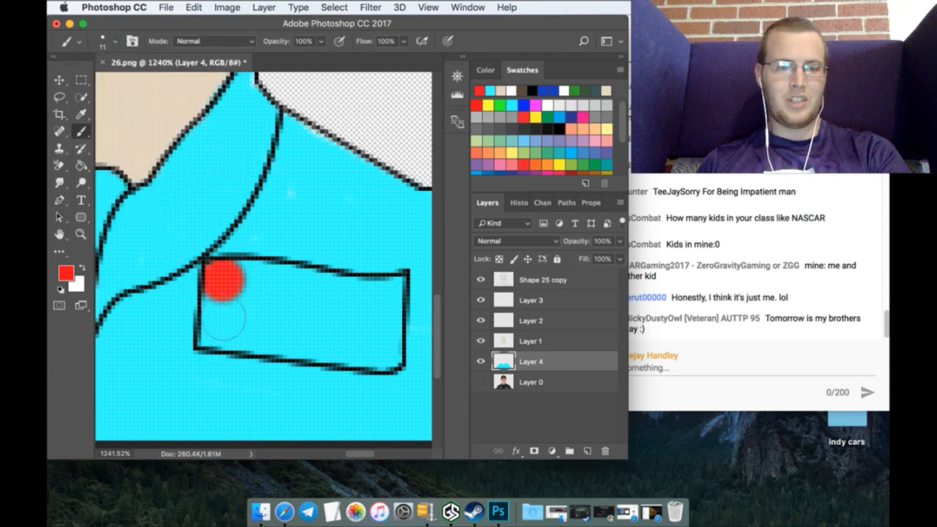
{"action": "left_click_drag", "start_coordinate": [223, 287], "coordinate": [223, 312]}
{"action": "mouse_move", "coordinate": [219, 363]}
{"action": "left_mouse_down"}
{"action": "mouse_move", "coordinate": [241, 343]}
{"action": "mouse_move", "coordinate": [310, 350]}
{"action": "mouse_move", "coordinate": [373, 377]}
{"action": "mouse_move", "coordinate": [373, 360]}
{"action": "mouse_move", "coordinate": [380, 377]}
{"action": "mouse_move", "coordinate": [383, 302]}
{"action": "mouse_move", "coordinate": [380, 313]}
{"action": "mouse_move", "coordinate": [369, 298]}
{"action": "mouse_move", "coordinate": [303, 295]}
{"action": "mouse_move", "coordinate": [277, 276]}
{"action": "mouse_move", "coordinate": [271, 310]}
{"action": "left_mouse_up"}
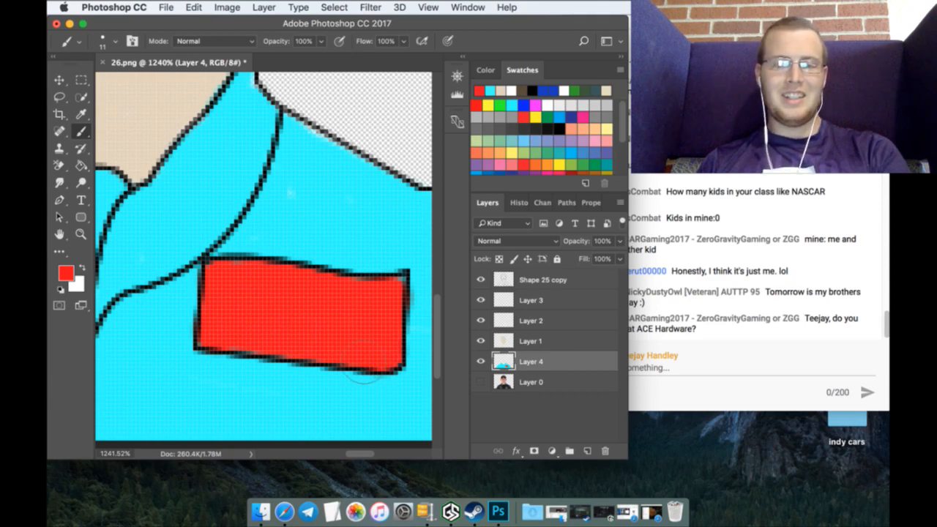
Step: Add a new layer and place it between Layer 1 and Layer 4
{"action": "left_click", "coordinate": [740, 334]}
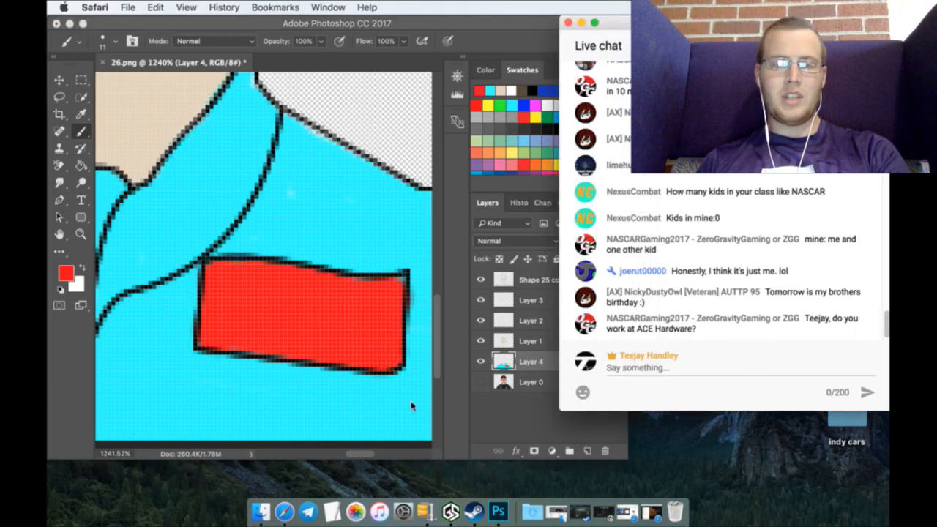
{"action": "left_click", "coordinate": [481, 420]}
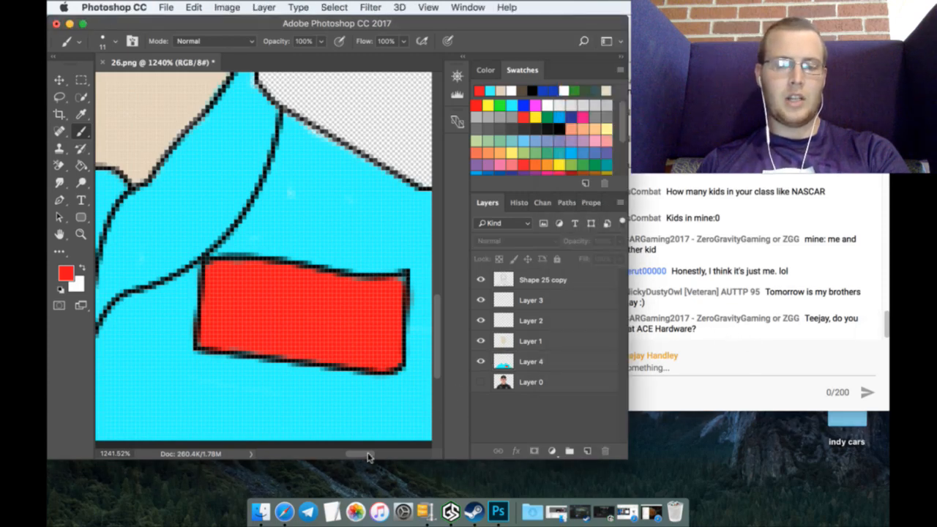
{"action": "left_click_drag", "start_coordinate": [366, 454], "coordinate": [326, 461]}
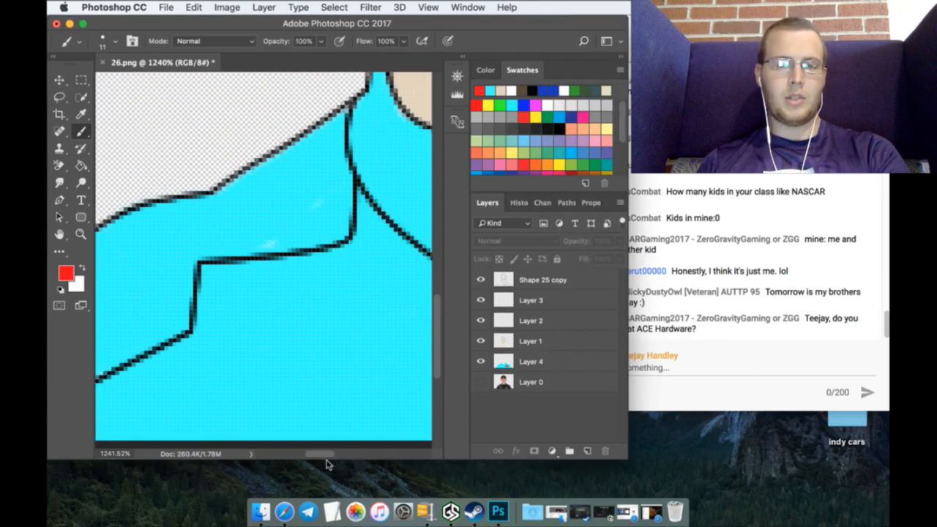
{"action": "scroll", "coordinate": [314, 249], "scroll_direction": "up", "scroll_amount": 3}
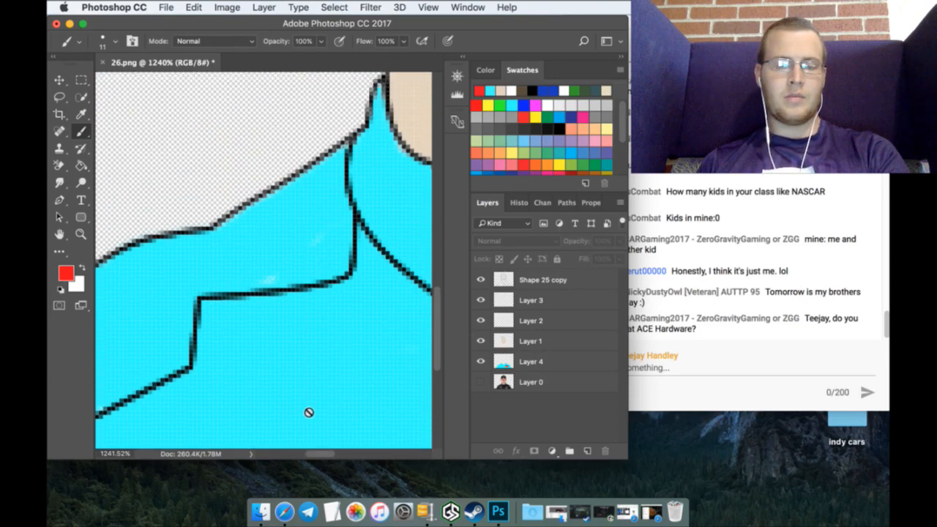
{"action": "left_click_drag", "start_coordinate": [327, 464], "coordinate": [350, 462]}
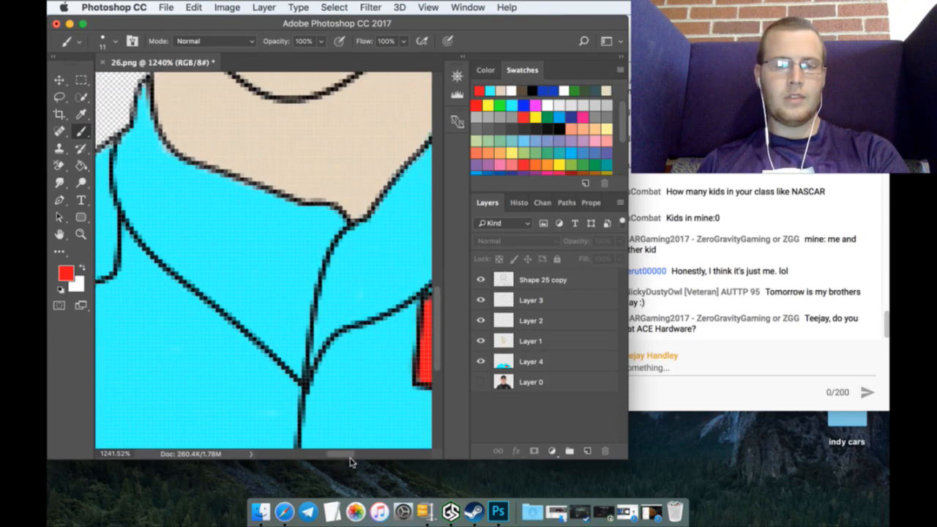
{"action": "left_click", "coordinate": [588, 449]}
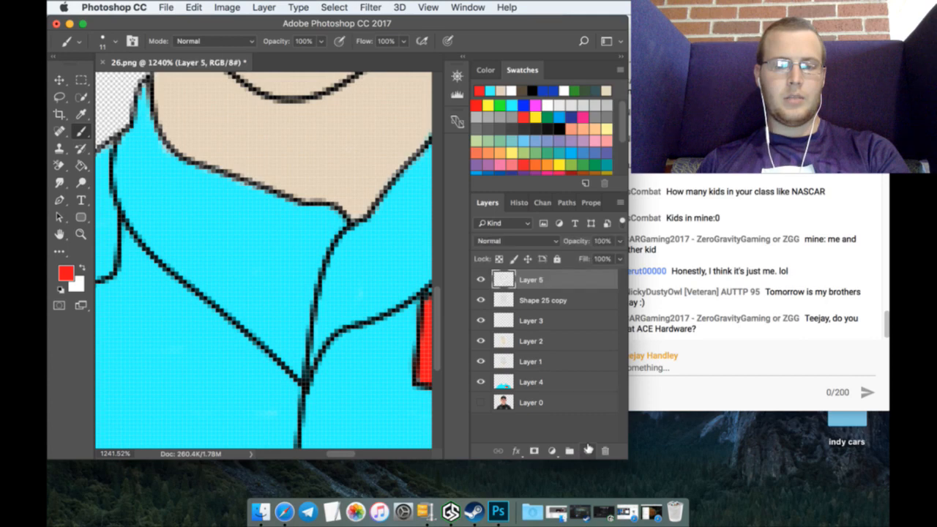
{"action": "left_click_drag", "start_coordinate": [559, 279], "coordinate": [555, 370]}
Step: Paint the broad part of the image's left collar flap white on Layer 5 with the 11 px brush
{"action": "left_click", "coordinate": [511, 92]}
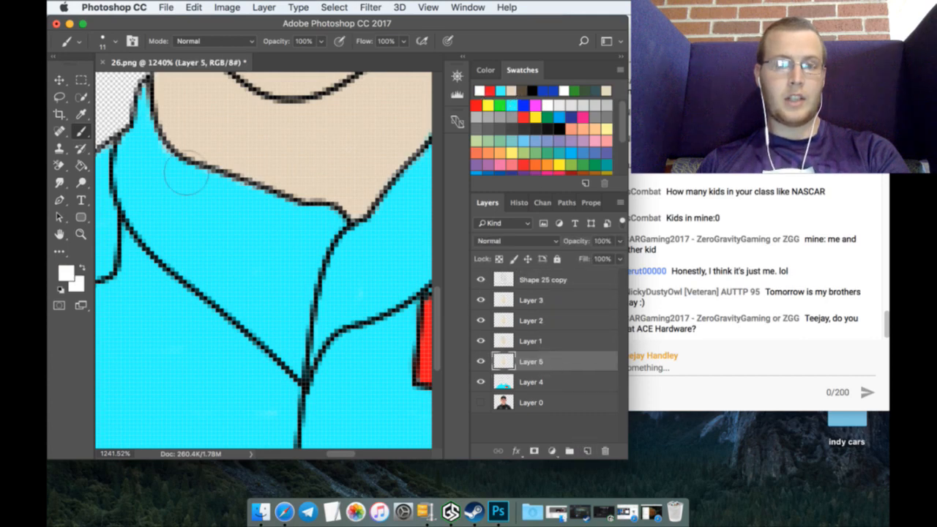
{"action": "scroll", "coordinate": [132, 183], "scroll_direction": "up", "scroll_amount": 2}
{"action": "left_click_drag", "start_coordinate": [135, 150], "coordinate": [136, 176]}
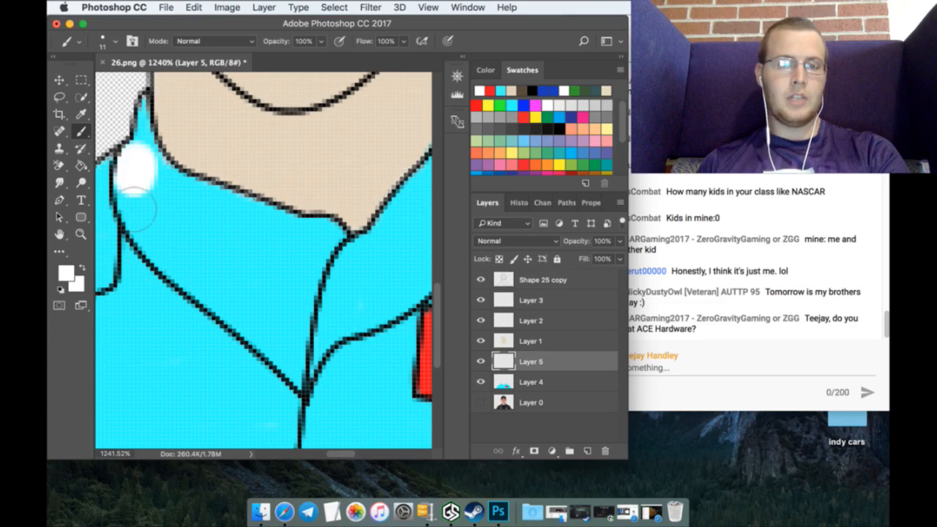
{"action": "mouse_move", "coordinate": [135, 209]}
{"action": "left_mouse_down"}
{"action": "mouse_move", "coordinate": [132, 235]}
{"action": "mouse_move", "coordinate": [205, 290]}
{"action": "mouse_move", "coordinate": [267, 359]}
{"action": "left_mouse_up"}
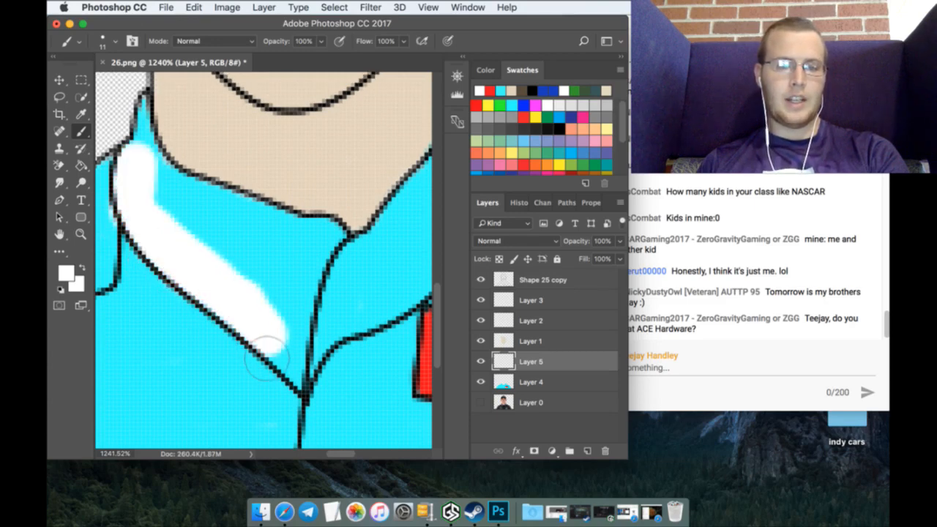
{"action": "mouse_move", "coordinate": [300, 387]}
{"action": "left_mouse_down"}
{"action": "mouse_move", "coordinate": [255, 340]}
{"action": "mouse_move", "coordinate": [292, 355]}
{"action": "mouse_move", "coordinate": [333, 275]}
{"action": "mouse_move", "coordinate": [317, 260]}
{"action": "mouse_move", "coordinate": [291, 265]}
{"action": "mouse_move", "coordinate": [329, 267]}
{"action": "mouse_move", "coordinate": [234, 256]}
{"action": "mouse_move", "coordinate": [289, 260]}
{"action": "mouse_move", "coordinate": [170, 224]}
{"action": "mouse_move", "coordinate": [263, 244]}
{"action": "mouse_move", "coordinate": [170, 214]}
{"action": "mouse_move", "coordinate": [140, 178]}
{"action": "mouse_move", "coordinate": [198, 247]}
{"action": "mouse_move", "coordinate": [164, 208]}
{"action": "mouse_move", "coordinate": [188, 232]}
{"action": "mouse_move", "coordinate": [253, 249]}
{"action": "mouse_move", "coordinate": [204, 225]}
{"action": "mouse_move", "coordinate": [268, 313]}
{"action": "mouse_move", "coordinate": [277, 292]}
{"action": "left_mouse_up"}
Step: Fill the narrow tip of the left collar flap beside the neck with white using the 2 px brush
{"action": "scroll", "coordinate": [256, 300], "scroll_direction": "up", "scroll_amount": 3}
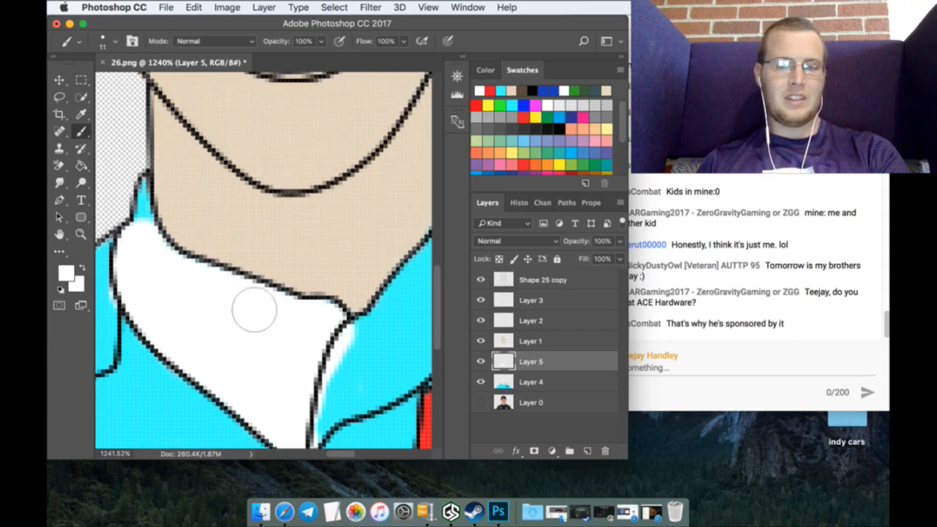
{"action": "left_click", "coordinate": [103, 44]}
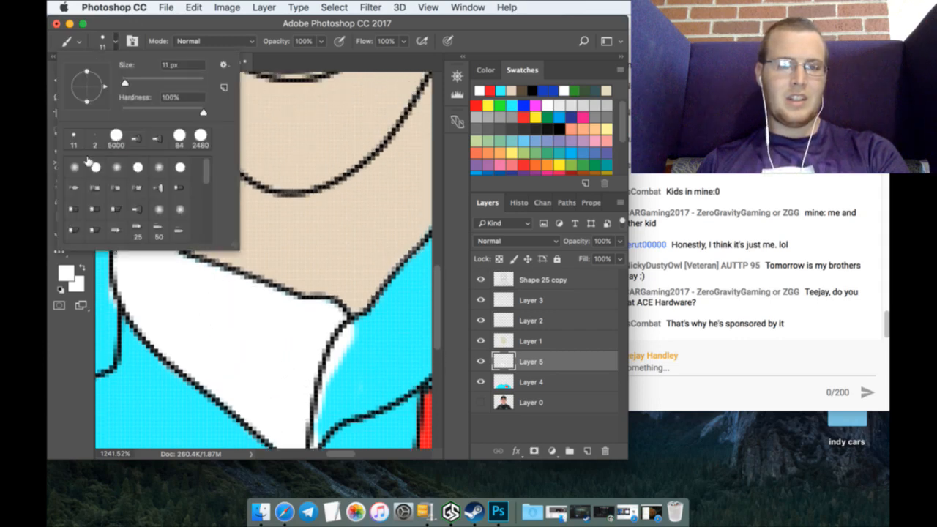
{"action": "left_click", "coordinate": [77, 337]}
{"action": "left_click", "coordinate": [103, 43]}
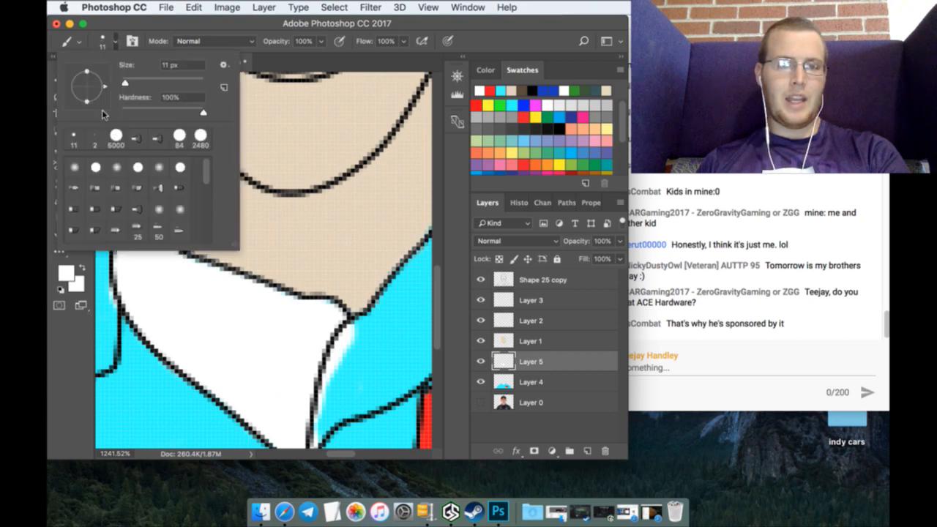
{"action": "left_click", "coordinate": [92, 137]}
{"action": "left_click", "coordinate": [80, 328]}
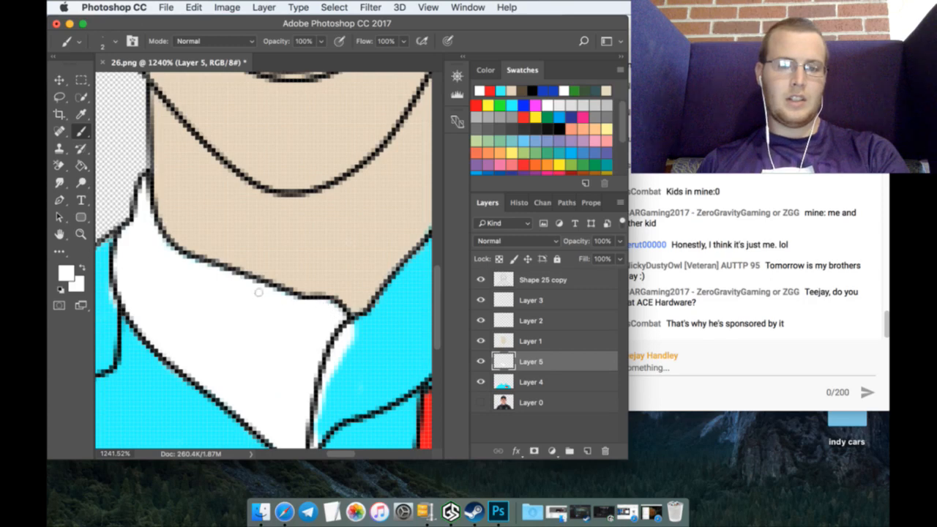
Step: Fill the image's right collar flap with white on Layer 5 using the 11 px brush
{"action": "scroll", "coordinate": [322, 457], "scroll_direction": "right", "scroll_amount": 5}
{"action": "scroll", "coordinate": [322, 457], "scroll_direction": "down", "scroll_amount": 2}
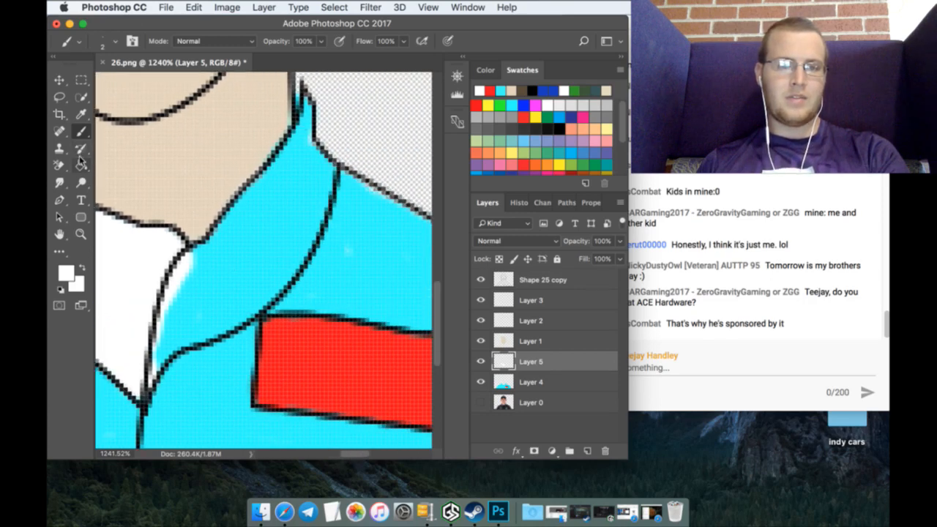
{"action": "left_click", "coordinate": [101, 44]}
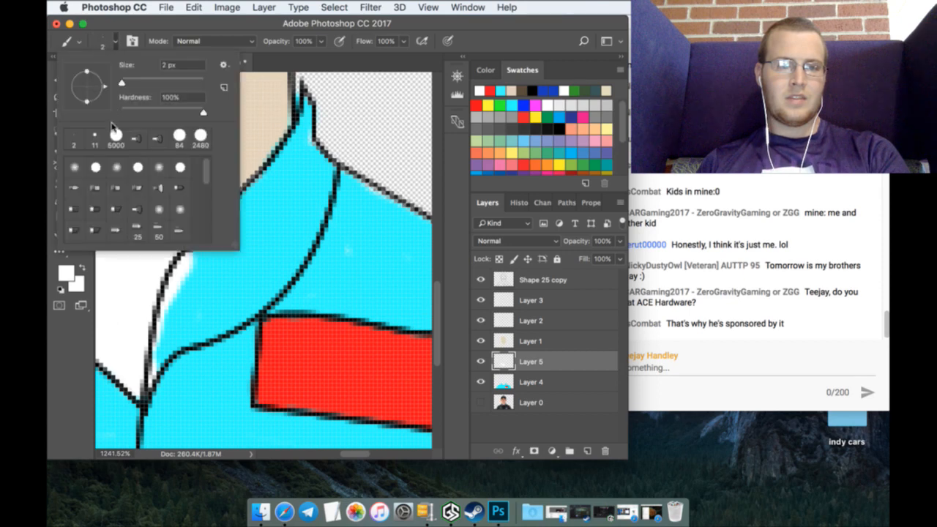
{"action": "left_click", "coordinate": [95, 137]}
{"action": "mouse_move", "coordinate": [293, 165]}
{"action": "left_mouse_down"}
{"action": "mouse_move", "coordinate": [280, 120]}
{"action": "mouse_move", "coordinate": [293, 163]}
{"action": "mouse_move", "coordinate": [295, 148]}
{"action": "mouse_move", "coordinate": [291, 172]}
{"action": "left_mouse_up"}
{"action": "mouse_move", "coordinate": [292, 205]}
{"action": "left_mouse_down"}
{"action": "mouse_move", "coordinate": [292, 194]}
{"action": "mouse_move", "coordinate": [313, 223]}
{"action": "mouse_move", "coordinate": [308, 193]}
{"action": "mouse_move", "coordinate": [301, 216]}
{"action": "mouse_move", "coordinate": [293, 209]}
{"action": "mouse_move", "coordinate": [297, 234]}
{"action": "mouse_move", "coordinate": [314, 199]}
{"action": "mouse_move", "coordinate": [286, 194]}
{"action": "mouse_move", "coordinate": [125, 388]}
{"action": "mouse_move", "coordinate": [240, 309]}
{"action": "mouse_move", "coordinate": [219, 320]}
{"action": "mouse_move", "coordinate": [285, 248]}
{"action": "mouse_move", "coordinate": [256, 296]}
{"action": "mouse_move", "coordinate": [126, 345]}
{"action": "mouse_move", "coordinate": [188, 314]}
{"action": "mouse_move", "coordinate": [183, 324]}
{"action": "left_mouse_up"}
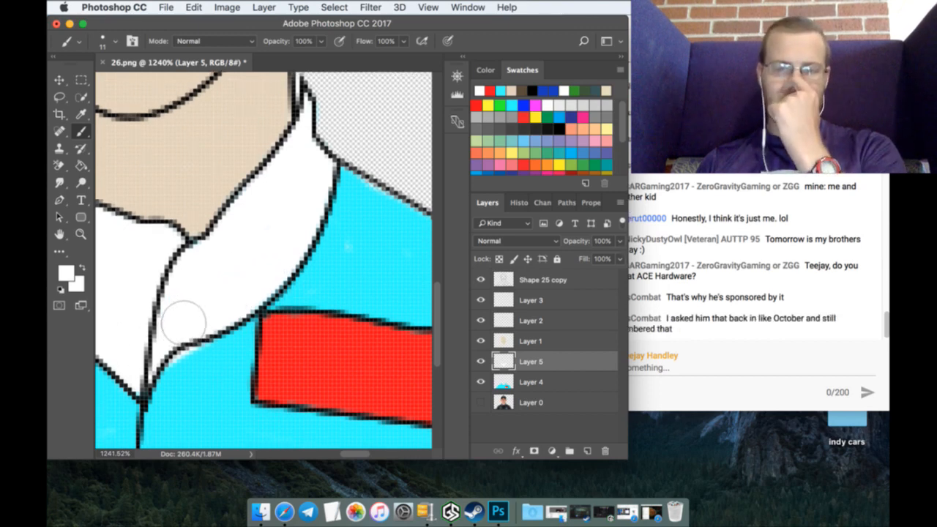
Step: Paint most of the cap's brim above the forehead dark blue on Layer 5 with the 11 px brush
{"action": "left_click", "coordinate": [81, 233]}
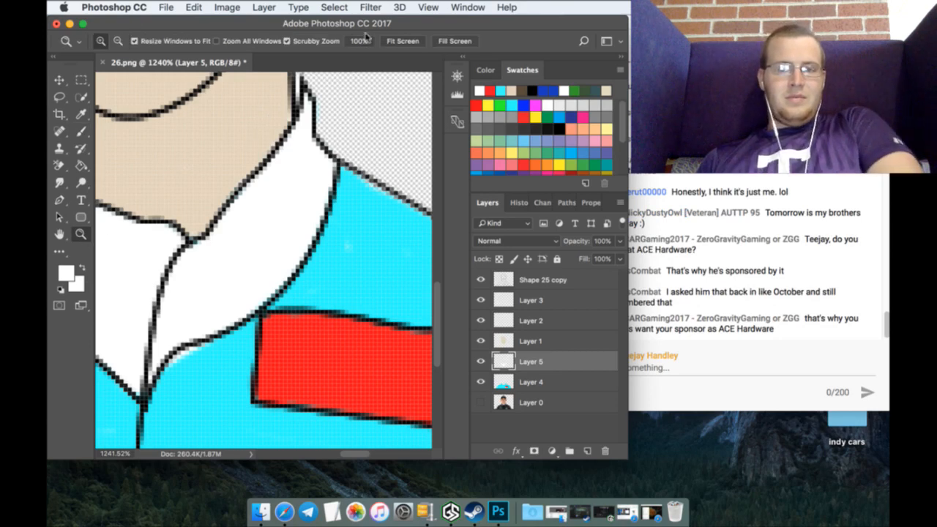
{"action": "left_click", "coordinate": [403, 42]}
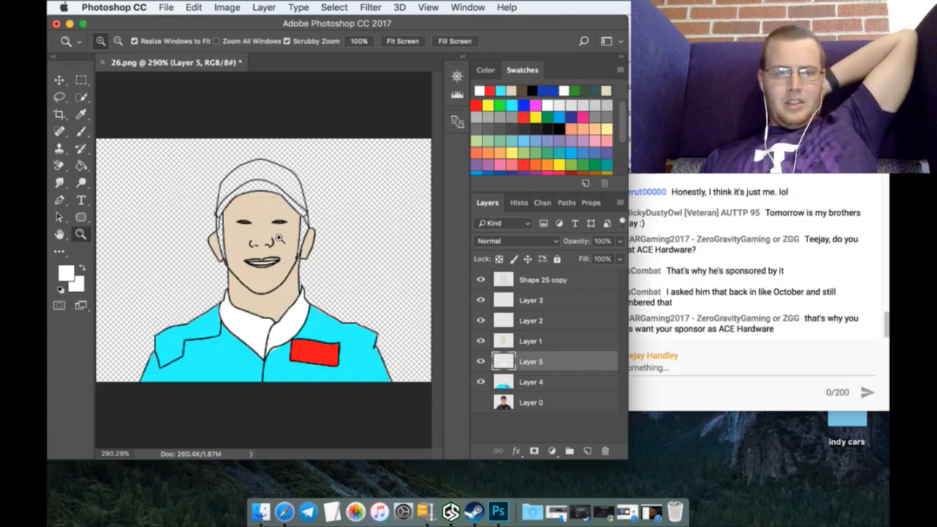
{"action": "left_click_drag", "start_coordinate": [263, 214], "coordinate": [330, 179]}
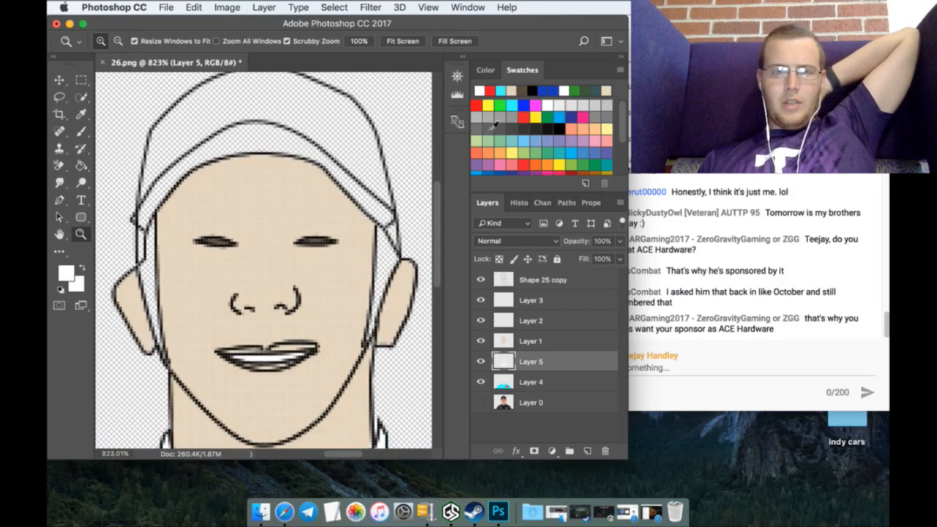
{"action": "left_click", "coordinate": [545, 93]}
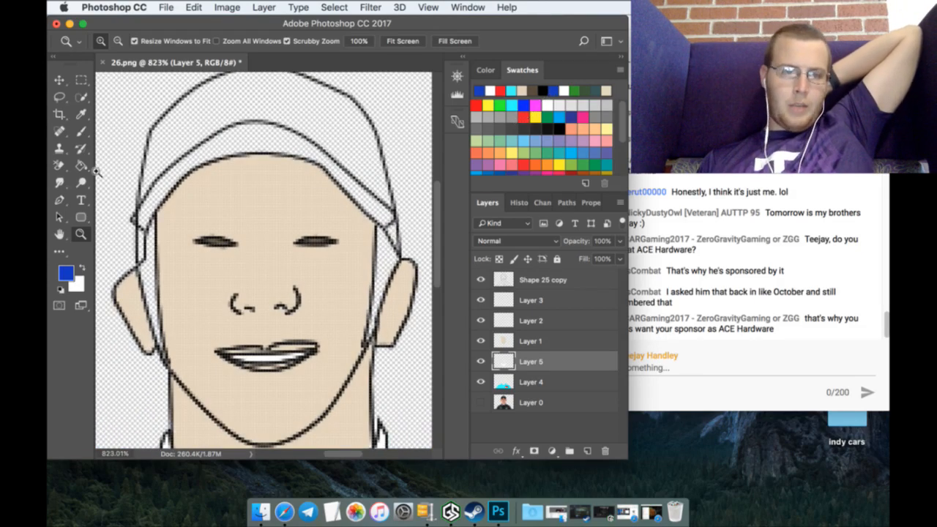
{"action": "left_click", "coordinate": [81, 132]}
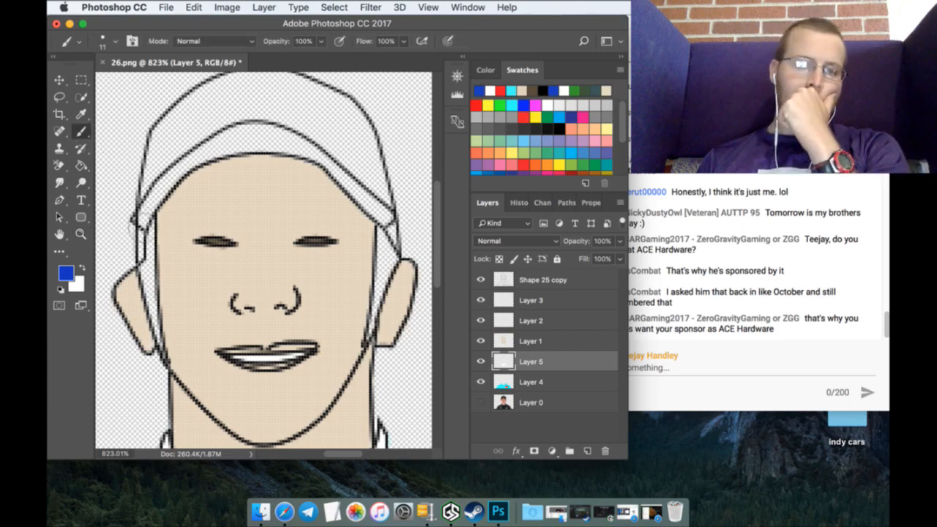
{"action": "mouse_move", "coordinate": [155, 207]}
{"action": "left_mouse_down"}
{"action": "mouse_move", "coordinate": [150, 192]}
{"action": "mouse_move", "coordinate": [199, 152]}
{"action": "left_mouse_up"}
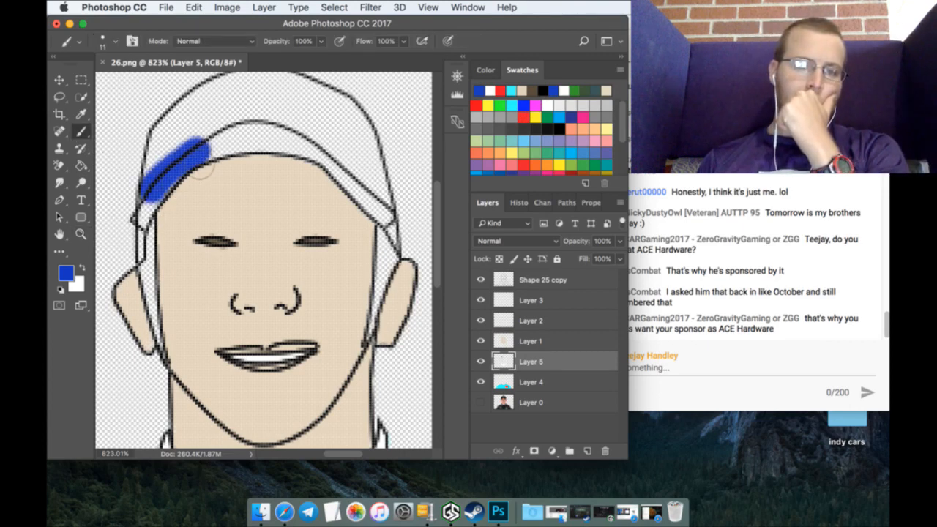
{"action": "mouse_move", "coordinate": [149, 194]}
{"action": "left_mouse_down"}
{"action": "mouse_move", "coordinate": [247, 156]}
{"action": "mouse_move", "coordinate": [238, 144]}
{"action": "mouse_move", "coordinate": [219, 162]}
{"action": "mouse_move", "coordinate": [245, 150]}
{"action": "mouse_move", "coordinate": [278, 157]}
{"action": "mouse_move", "coordinate": [322, 138]}
{"action": "mouse_move", "coordinate": [260, 143]}
{"action": "mouse_move", "coordinate": [308, 150]}
{"action": "mouse_move", "coordinate": [298, 160]}
{"action": "mouse_move", "coordinate": [355, 167]}
{"action": "left_mouse_up"}
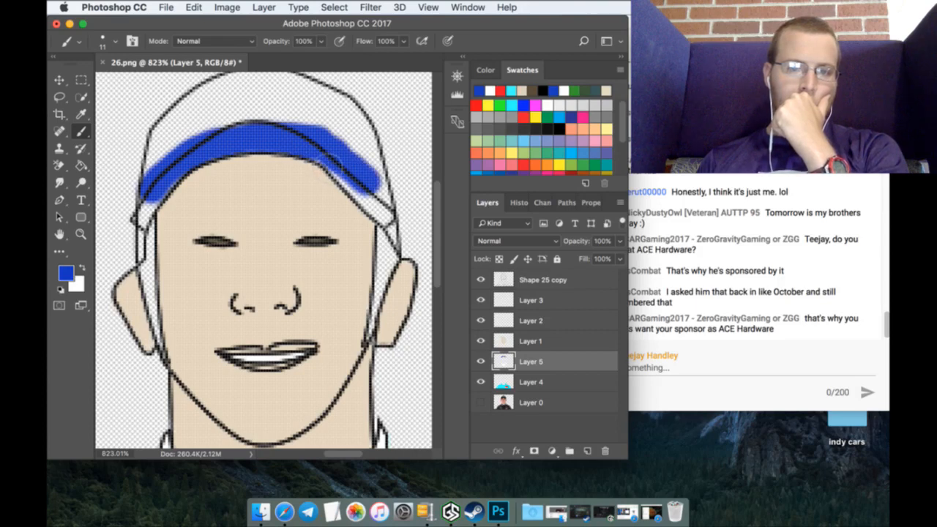
Step: Paint the right end of the brim and the whole crown of the cap dark blue on Layer 5
{"action": "left_click", "coordinate": [713, 287]}
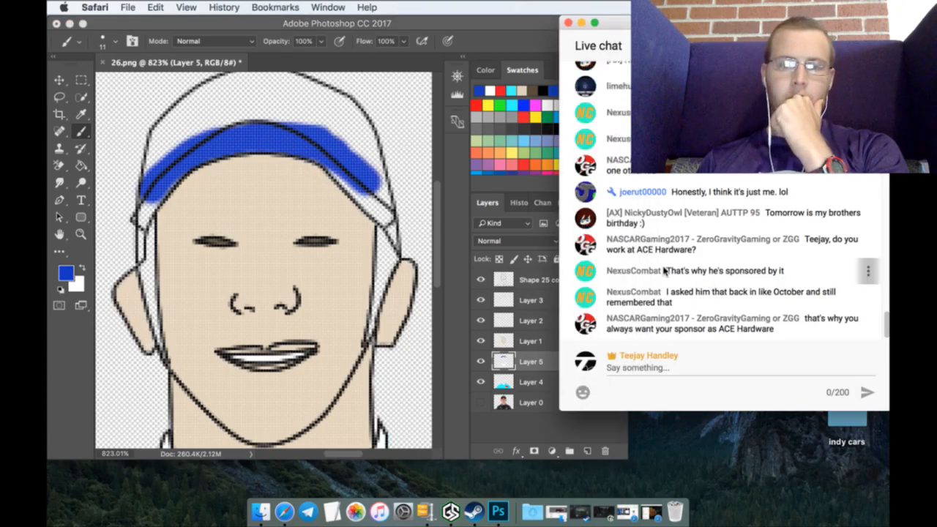
{"action": "left_click", "coordinate": [442, 192]}
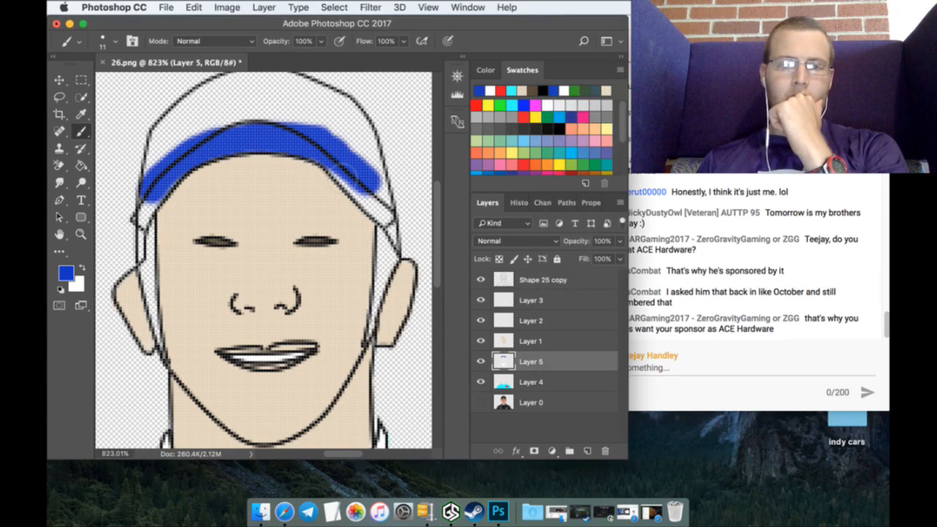
{"action": "mouse_move", "coordinate": [338, 172]}
{"action": "left_mouse_down"}
{"action": "mouse_move", "coordinate": [396, 211]}
{"action": "mouse_move", "coordinate": [377, 211]}
{"action": "mouse_move", "coordinate": [348, 185]}
{"action": "mouse_move", "coordinate": [376, 203]}
{"action": "mouse_move", "coordinate": [337, 121]}
{"action": "mouse_move", "coordinate": [338, 138]}
{"action": "mouse_move", "coordinate": [370, 177]}
{"action": "mouse_move", "coordinate": [351, 126]}
{"action": "mouse_move", "coordinate": [338, 118]}
{"action": "mouse_move", "coordinate": [322, 146]}
{"action": "mouse_move", "coordinate": [359, 176]}
{"action": "mouse_move", "coordinate": [372, 207]}
{"action": "left_mouse_up"}
{"action": "scroll", "coordinate": [286, 139], "scroll_direction": "up", "scroll_amount": 3}
{"action": "mouse_move", "coordinate": [245, 136]}
{"action": "left_mouse_down"}
{"action": "mouse_move", "coordinate": [251, 126]}
{"action": "mouse_move", "coordinate": [186, 157]}
{"action": "mouse_move", "coordinate": [208, 148]}
{"action": "mouse_move", "coordinate": [192, 143]}
{"action": "mouse_move", "coordinate": [165, 209]}
{"action": "mouse_move", "coordinate": [181, 178]}
{"action": "left_mouse_up"}
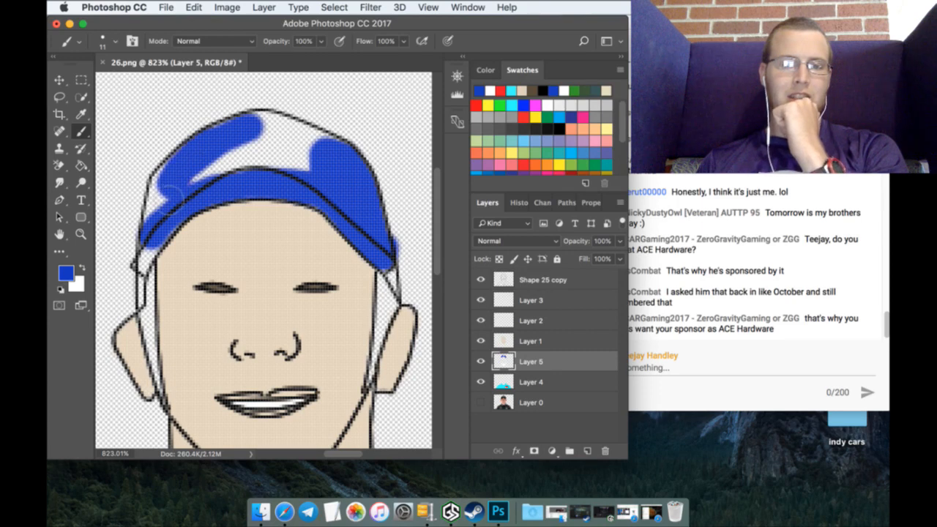
{"action": "left_click", "coordinate": [164, 183]}
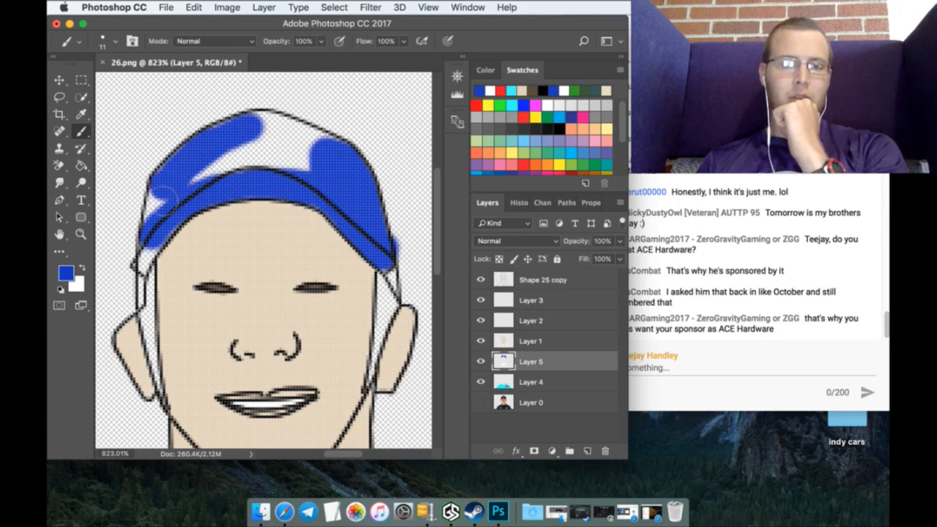
{"action": "mouse_move", "coordinate": [161, 208]}
{"action": "left_mouse_down"}
{"action": "mouse_move", "coordinate": [203, 191]}
{"action": "mouse_move", "coordinate": [331, 186]}
{"action": "mouse_move", "coordinate": [298, 176]}
{"action": "mouse_move", "coordinate": [221, 176]}
{"action": "mouse_move", "coordinate": [265, 162]}
{"action": "mouse_move", "coordinate": [336, 171]}
{"action": "mouse_move", "coordinate": [267, 155]}
{"action": "mouse_move", "coordinate": [321, 163]}
{"action": "mouse_move", "coordinate": [259, 141]}
{"action": "mouse_move", "coordinate": [220, 155]}
{"action": "mouse_move", "coordinate": [256, 143]}
{"action": "mouse_move", "coordinate": [275, 149]}
{"action": "mouse_move", "coordinate": [263, 142]}
{"action": "mouse_move", "coordinate": [316, 161]}
{"action": "mouse_move", "coordinate": [277, 145]}
{"action": "left_mouse_up"}
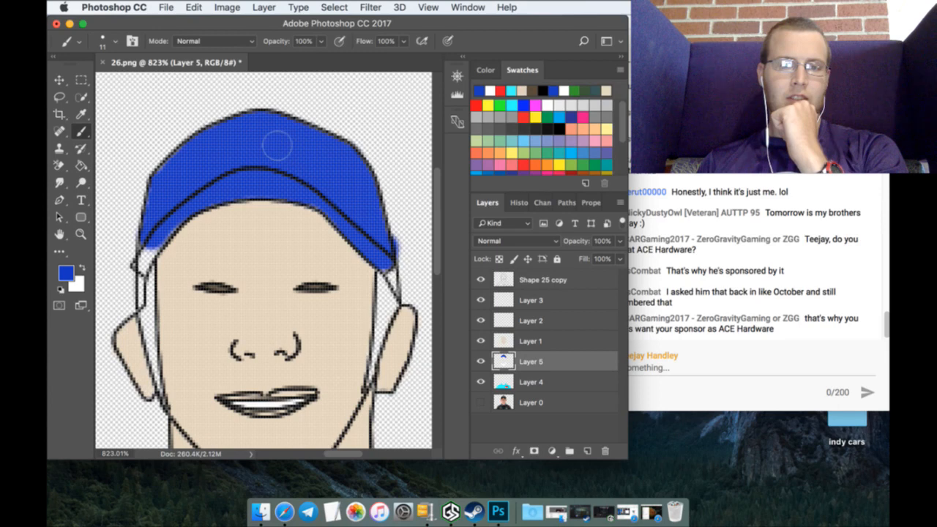
Step: Fill the remaining lower tips at both sides of the cap with dark blue on Layer 5 using the 2 px brush
{"action": "left_click", "coordinate": [105, 42]}
{"action": "left_click", "coordinate": [94, 139]}
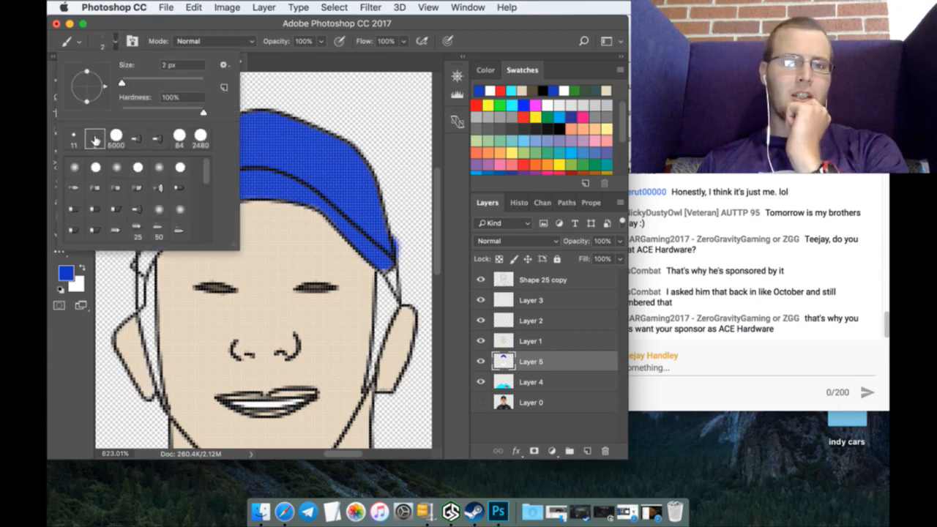
{"action": "left_click", "coordinate": [139, 266]}
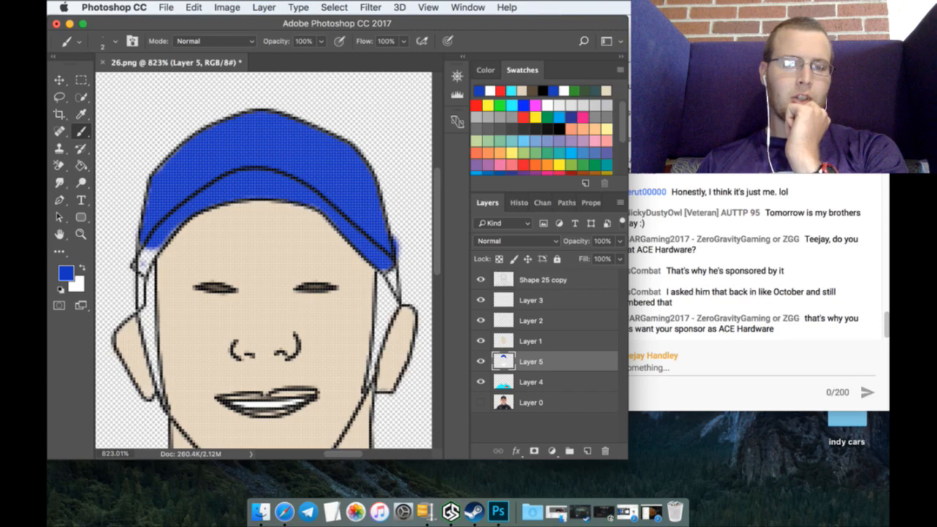
{"action": "left_click_drag", "start_coordinate": [138, 257], "coordinate": [143, 264]}
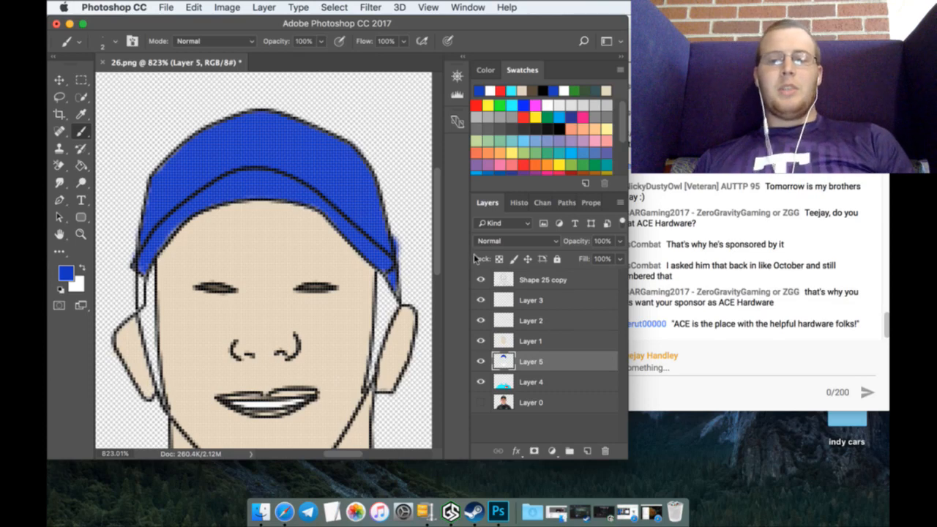
Step: Mix a soft golden-yellow foreground colour for the hair and add a new layer placed directly below Layer 5
{"action": "left_click", "coordinate": [539, 92]}
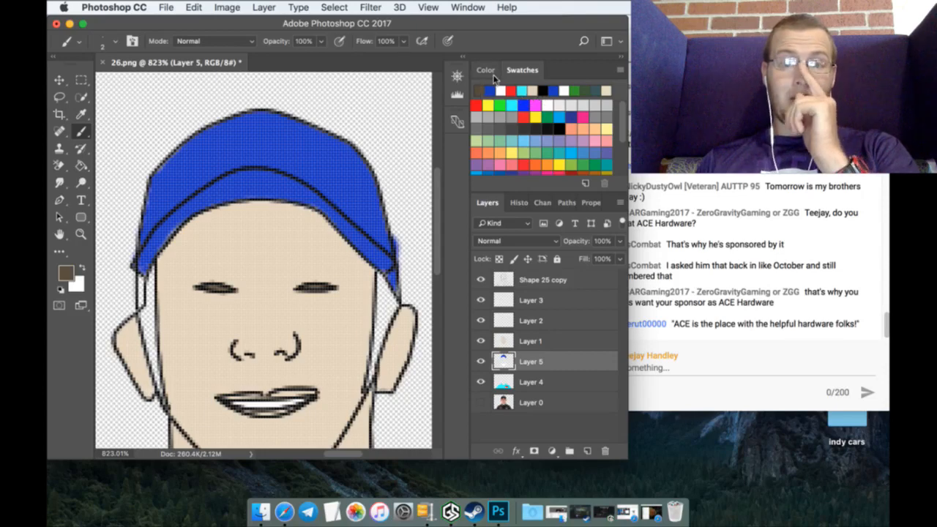
{"action": "left_click", "coordinate": [485, 70]}
{"action": "left_click", "coordinate": [533, 136]}
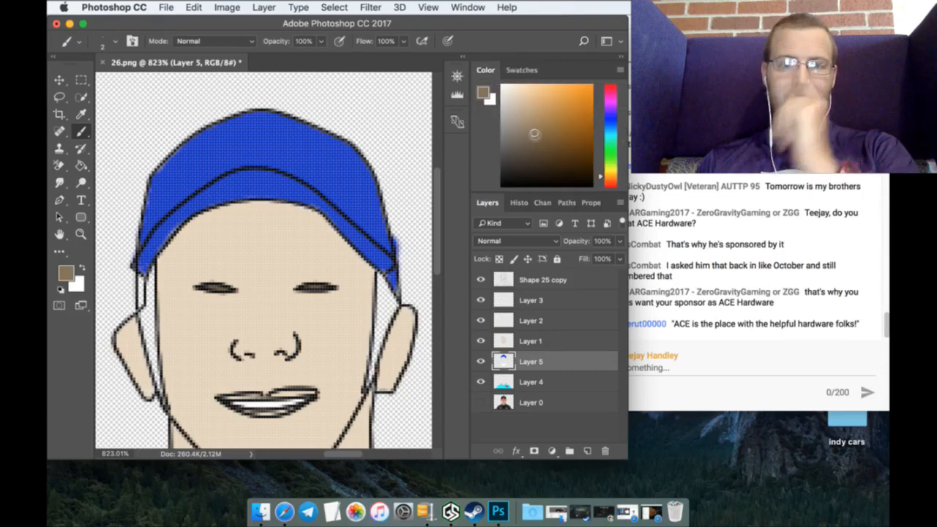
{"action": "left_click", "coordinate": [561, 125]}
{"action": "left_click", "coordinate": [607, 175]}
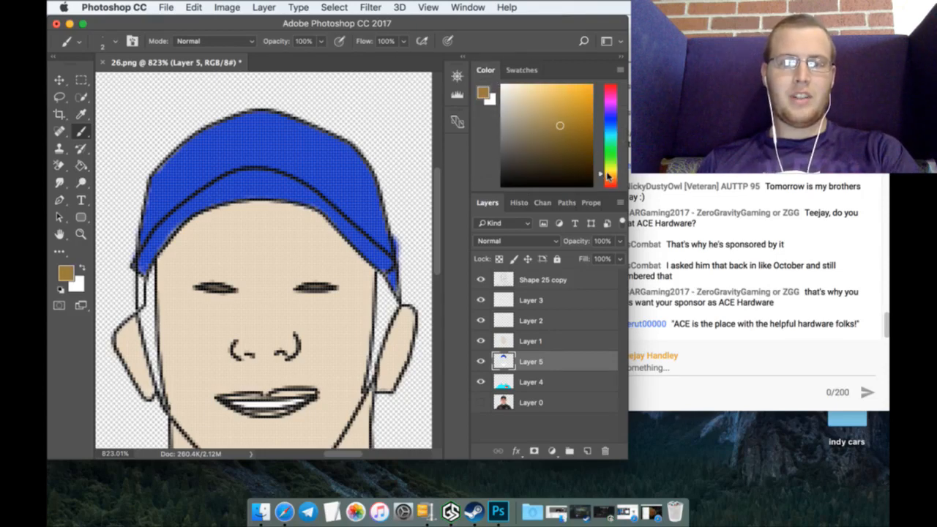
{"action": "left_click_drag", "start_coordinate": [608, 175], "coordinate": [609, 173]}
{"action": "mouse_move", "coordinate": [573, 110]}
{"action": "left_mouse_down"}
{"action": "mouse_move", "coordinate": [576, 80]}
{"action": "mouse_move", "coordinate": [554, 97]}
{"action": "left_mouse_up"}
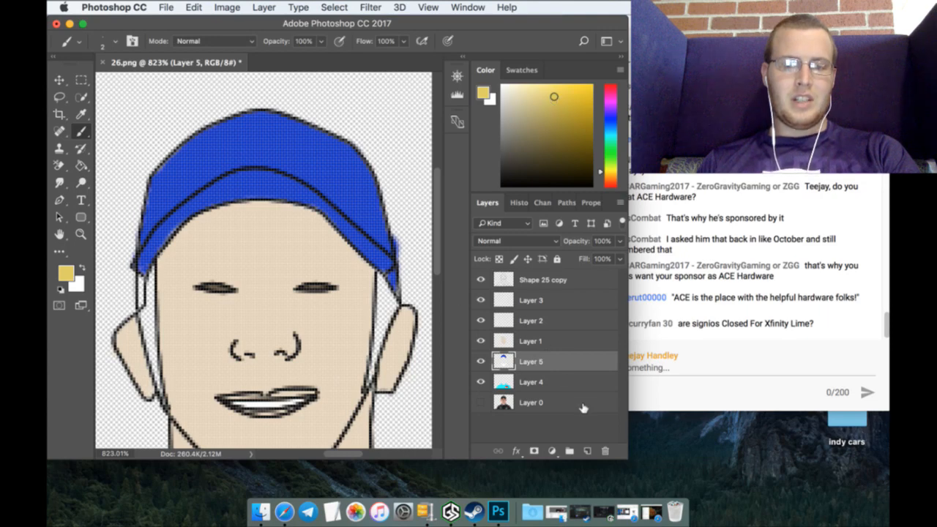
{"action": "left_click", "coordinate": [587, 450]}
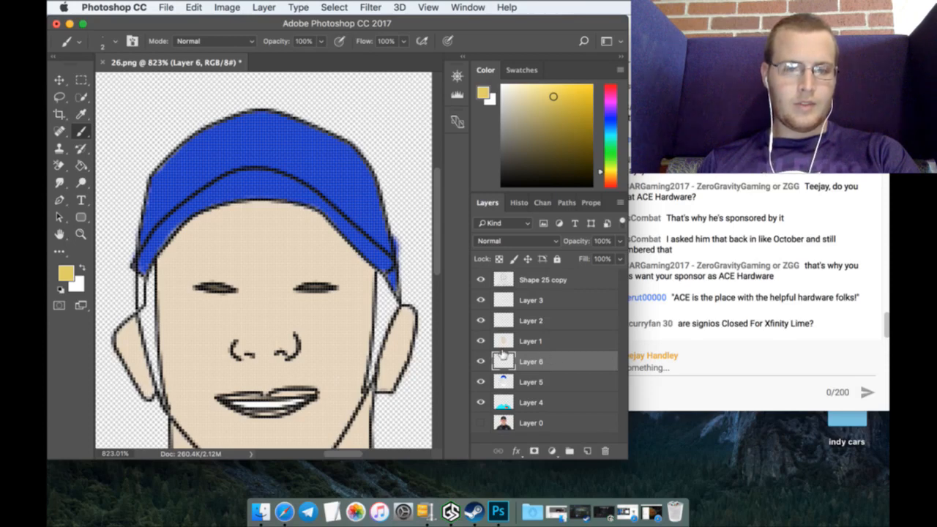
{"action": "left_click_drag", "start_coordinate": [561, 381], "coordinate": [559, 362]}
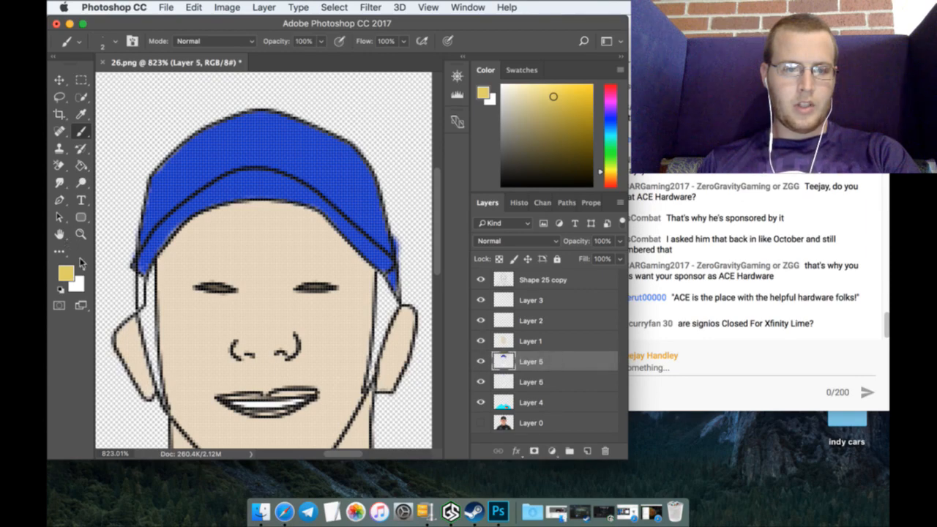
{"action": "left_click", "coordinate": [80, 234]}
{"action": "left_click", "coordinate": [141, 320]}
{"action": "left_click", "coordinate": [141, 324]}
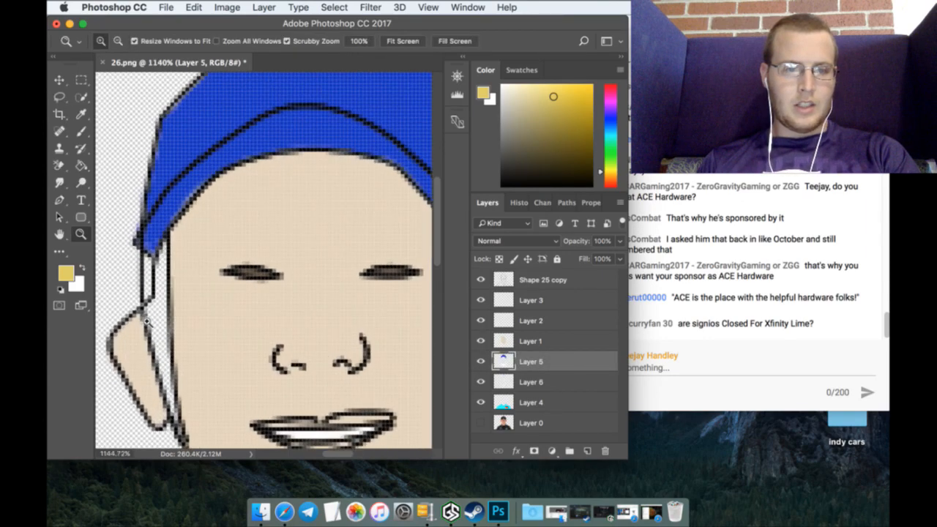
{"action": "scroll", "coordinate": [141, 324], "scroll_direction": "down", "scroll_amount": 2}
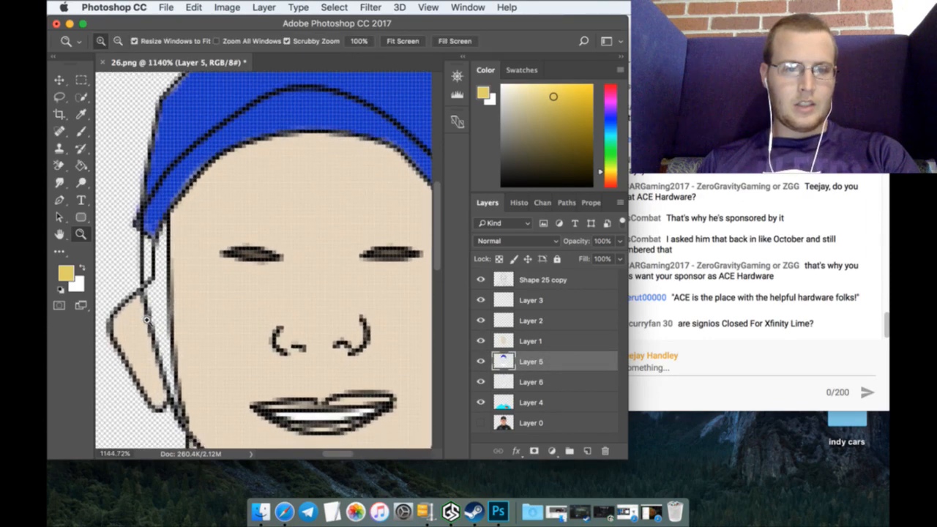
{"action": "left_click", "coordinate": [84, 136]}
{"action": "left_click_drag", "start_coordinate": [158, 229], "coordinate": [157, 290]}
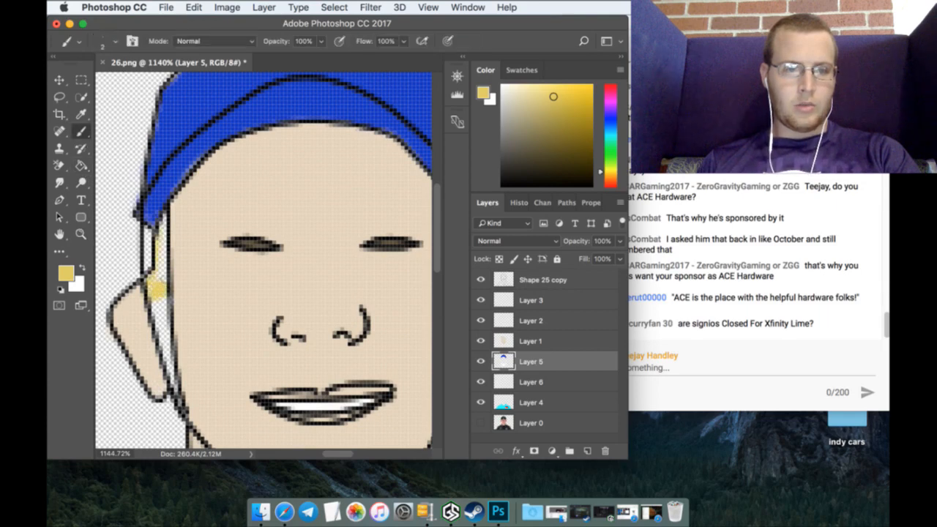
{"action": "left_click_drag", "start_coordinate": [160, 247], "coordinate": [161, 208]}
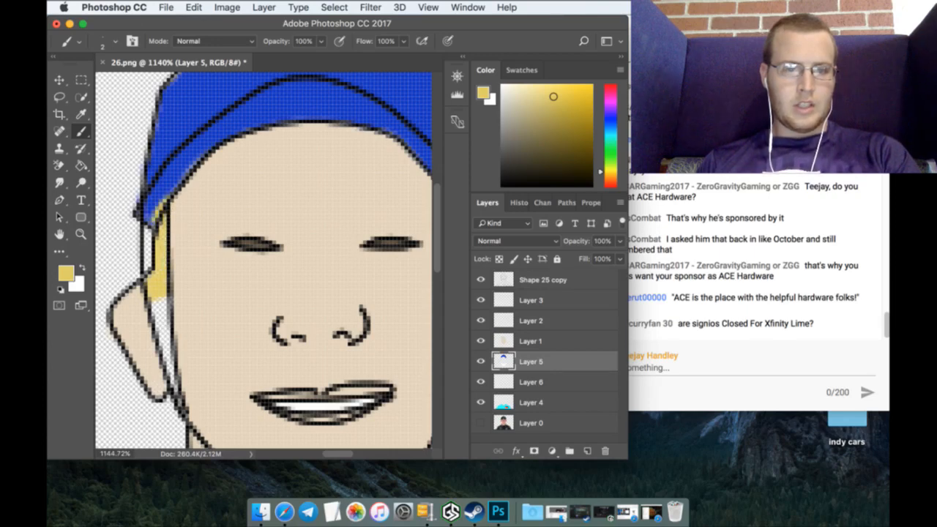
{"action": "key", "text": "super+z"}
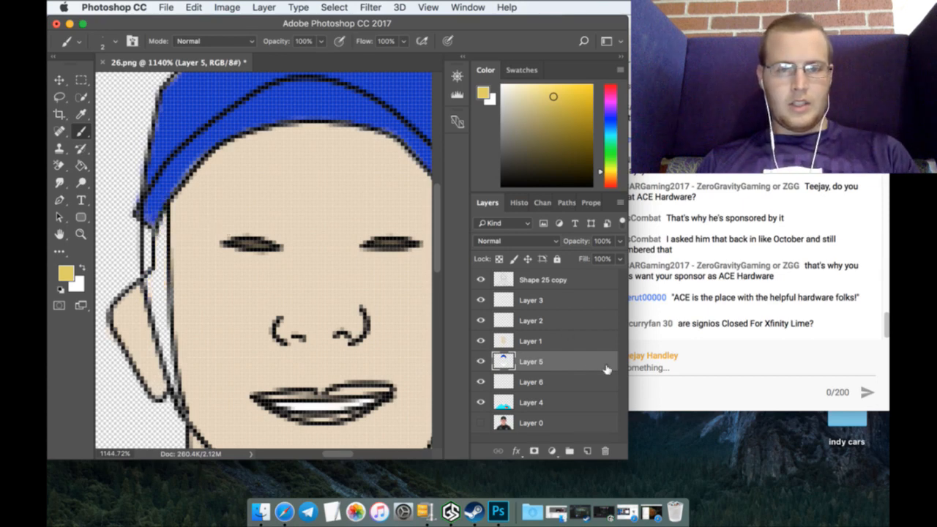
Step: Add a new layer above Layer 6 and paint the hair beside the image's left ear golden yellow with the 2 px brush
{"action": "left_click", "coordinate": [560, 381]}
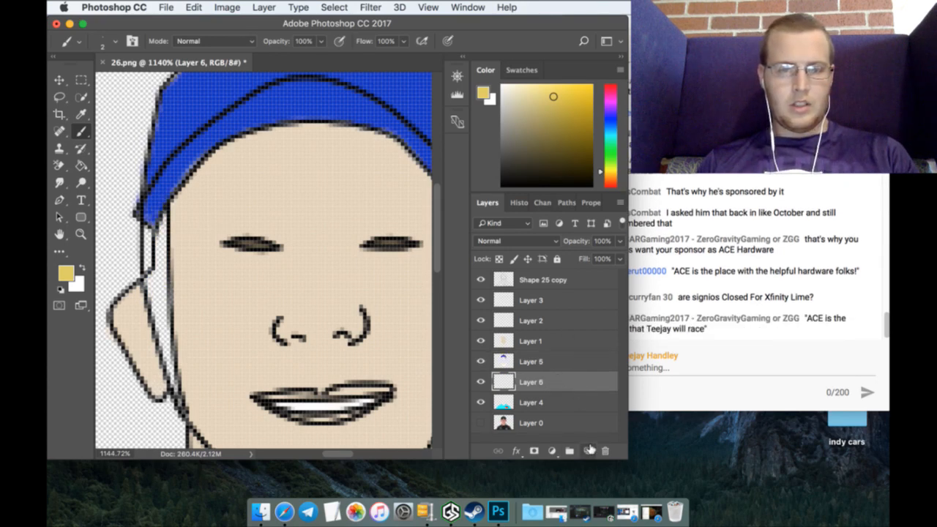
{"action": "left_click", "coordinate": [589, 450]}
{"action": "mouse_move", "coordinate": [159, 230]}
{"action": "left_mouse_down"}
{"action": "mouse_move", "coordinate": [156, 284]}
{"action": "mouse_move", "coordinate": [177, 299]}
{"action": "mouse_move", "coordinate": [165, 303]}
{"action": "mouse_move", "coordinate": [159, 291]}
{"action": "mouse_move", "coordinate": [180, 364]}
{"action": "left_mouse_up"}
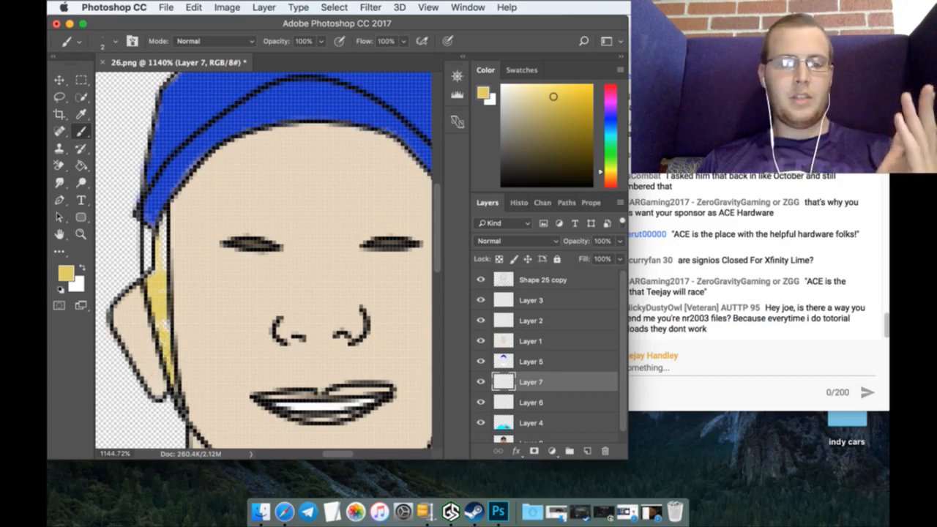
{"action": "mouse_move", "coordinate": [165, 268]}
{"action": "left_mouse_down"}
{"action": "mouse_move", "coordinate": [170, 226]}
{"action": "mouse_move", "coordinate": [150, 239]}
{"action": "left_mouse_up"}
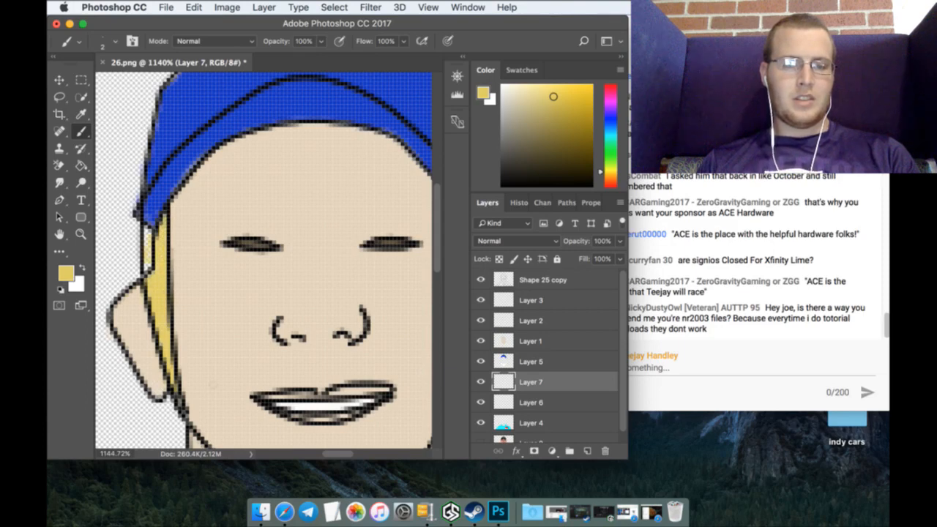
Step: Fill the hair between the face and the image's right ear with golden yellow on Layer 7 using the 11 px brush
{"action": "left_click_drag", "start_coordinate": [338, 454], "coordinate": [357, 453]}
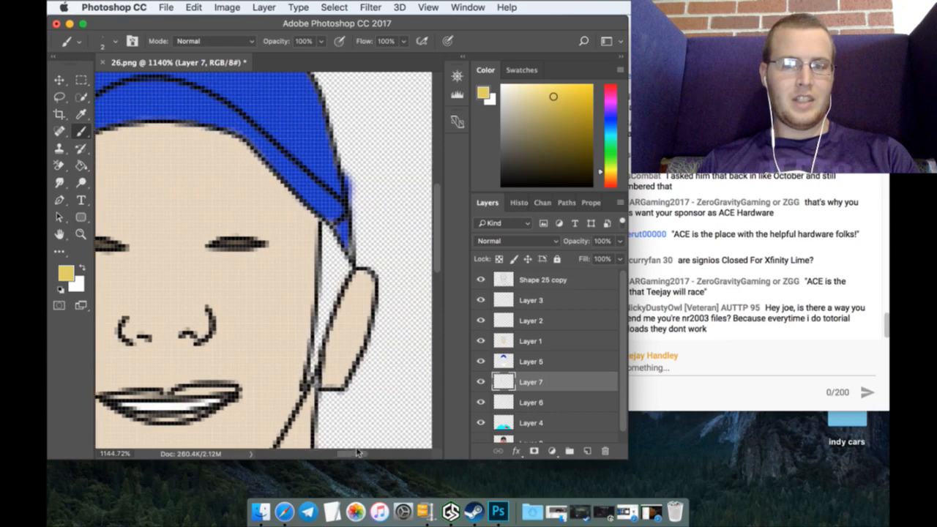
{"action": "left_click", "coordinate": [341, 256]}
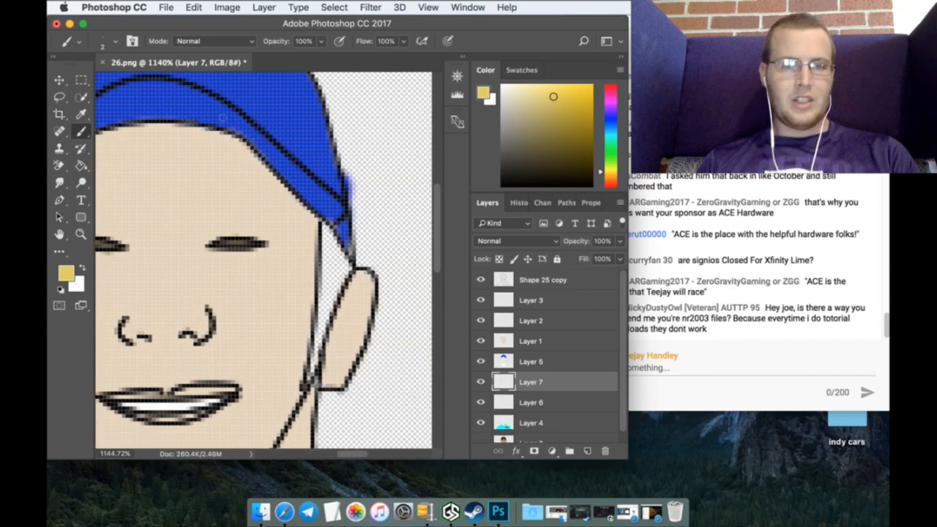
{"action": "right_click", "coordinate": [98, 132]}
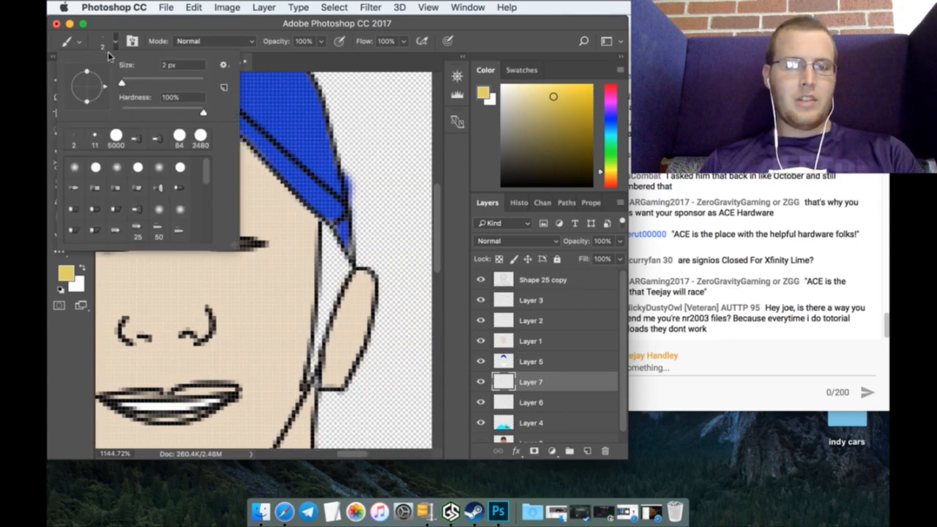
{"action": "left_click", "coordinate": [96, 136]}
{"action": "left_click", "coordinate": [446, 35]}
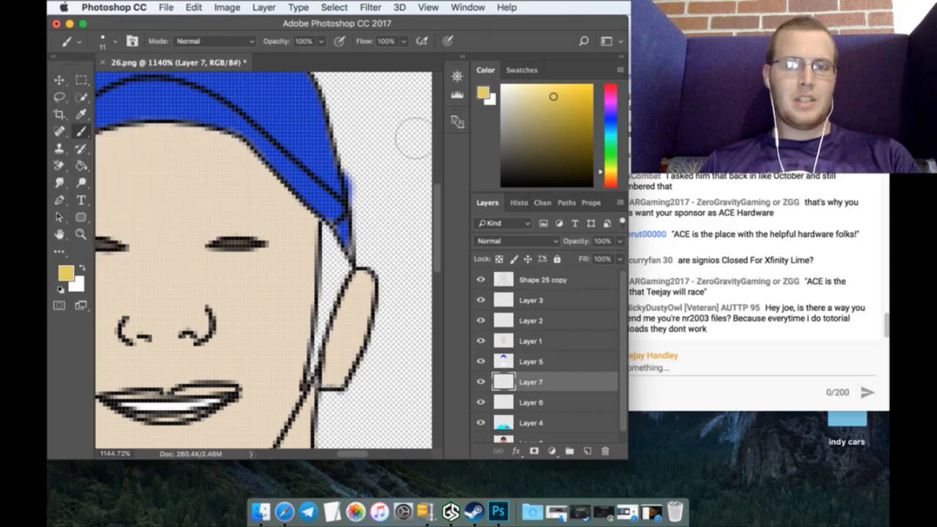
{"action": "mouse_move", "coordinate": [325, 219]}
{"action": "left_mouse_down"}
{"action": "mouse_move", "coordinate": [333, 286]}
{"action": "mouse_move", "coordinate": [299, 326]}
{"action": "mouse_move", "coordinate": [287, 360]}
{"action": "mouse_move", "coordinate": [299, 373]}
{"action": "mouse_move", "coordinate": [294, 391]}
{"action": "mouse_move", "coordinate": [319, 292]}
{"action": "mouse_move", "coordinate": [301, 343]}
{"action": "left_mouse_up"}
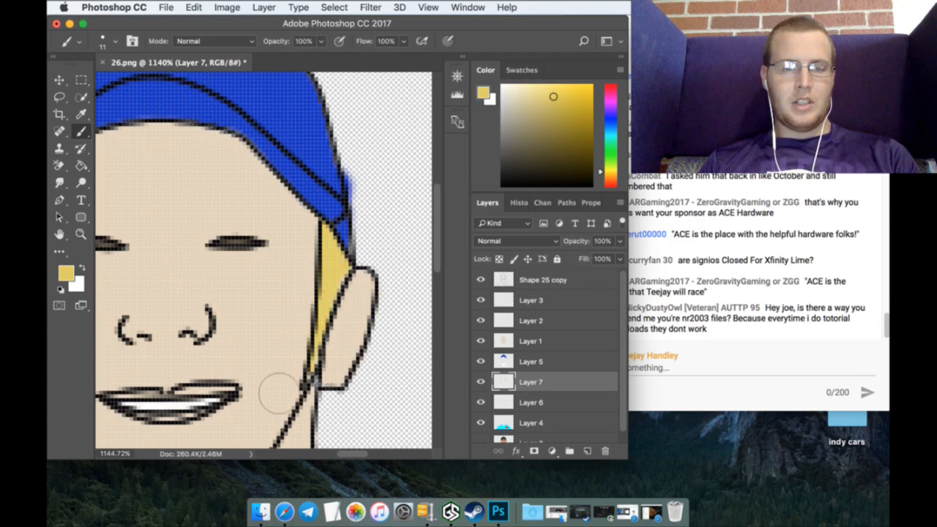
Step: Check the whole drawing and save it as the layered Photoshop file 26.psd with Maximize Compatibility enabled
{"action": "scroll", "coordinate": [280, 393], "scroll_direction": "down", "scroll_amount": 3}
{"action": "left_click_drag", "start_coordinate": [347, 454], "coordinate": [335, 453]}
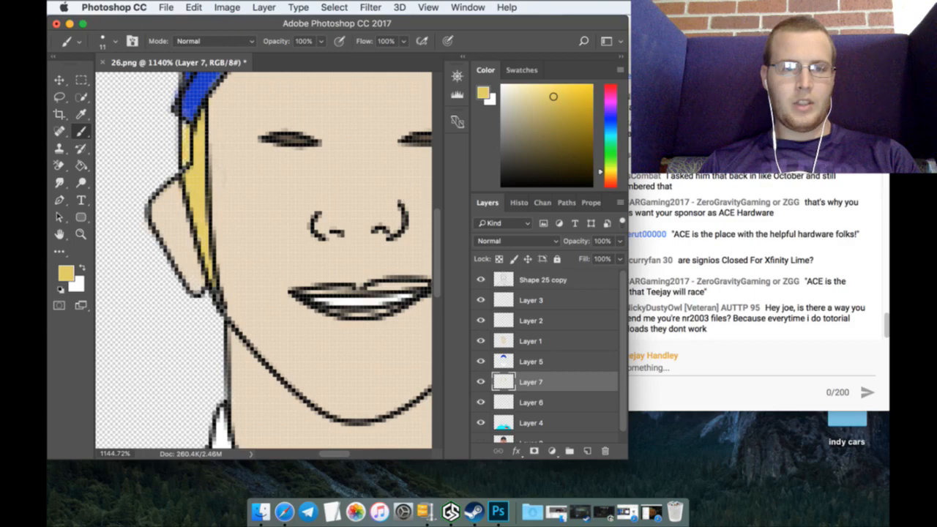
{"action": "scroll", "coordinate": [259, 259], "scroll_direction": "up", "scroll_amount": 5}
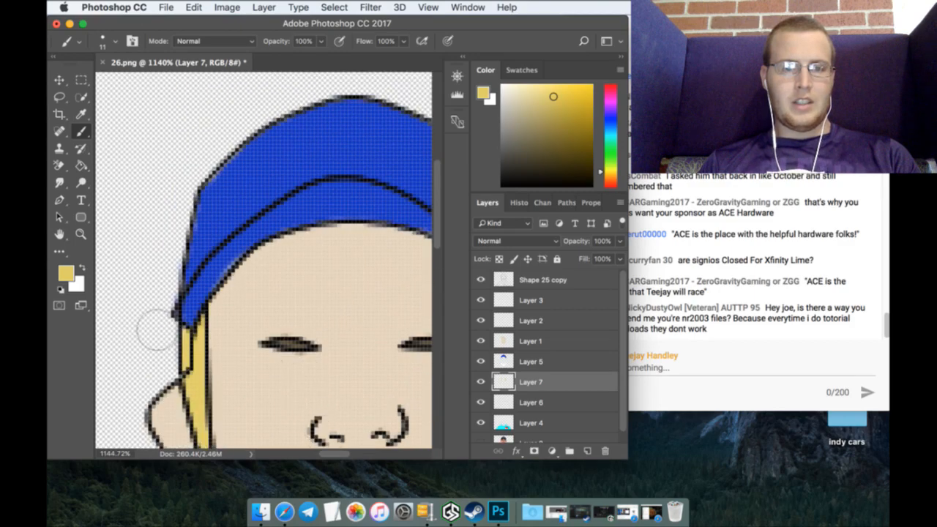
{"action": "left_click", "coordinate": [80, 234]}
{"action": "left_click", "coordinate": [403, 41]}
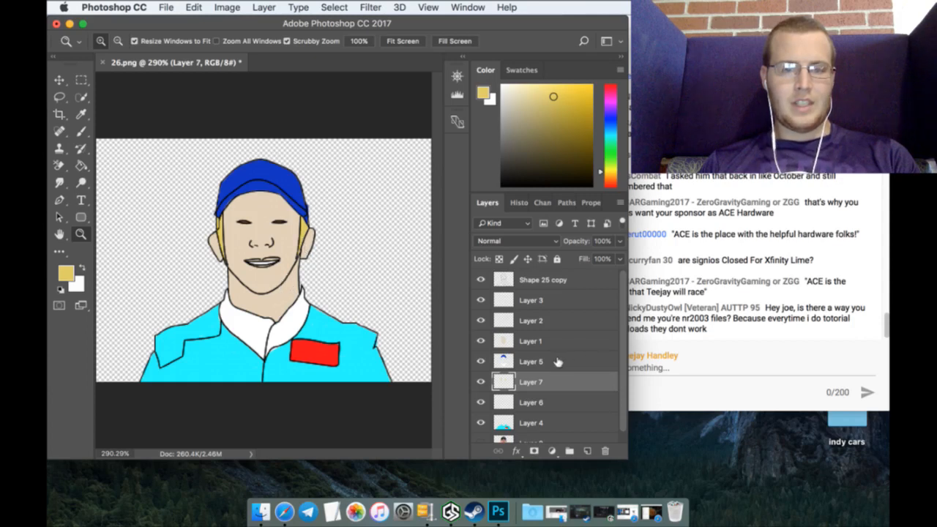
{"action": "scroll", "coordinate": [580, 423], "scroll_direction": "down", "scroll_amount": 1}
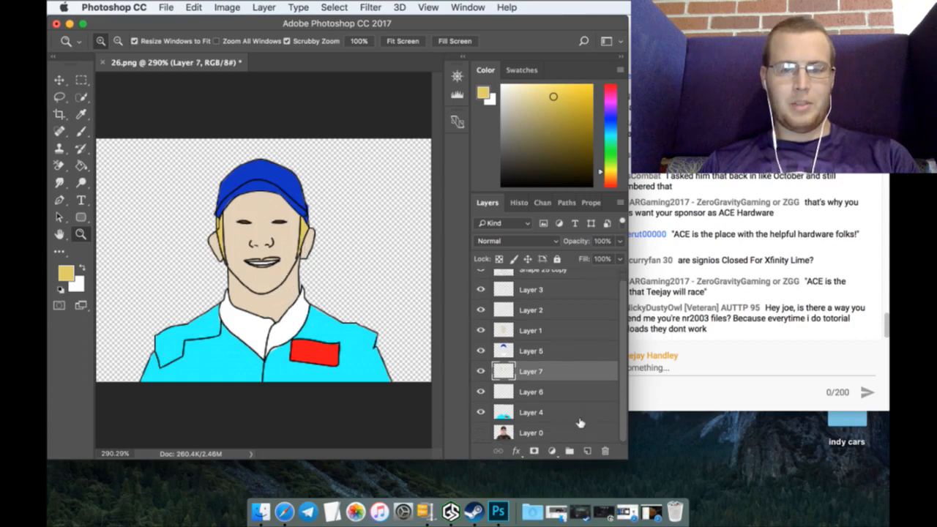
{"action": "left_click", "coordinate": [166, 8]}
{"action": "left_click", "coordinate": [558, 331]}
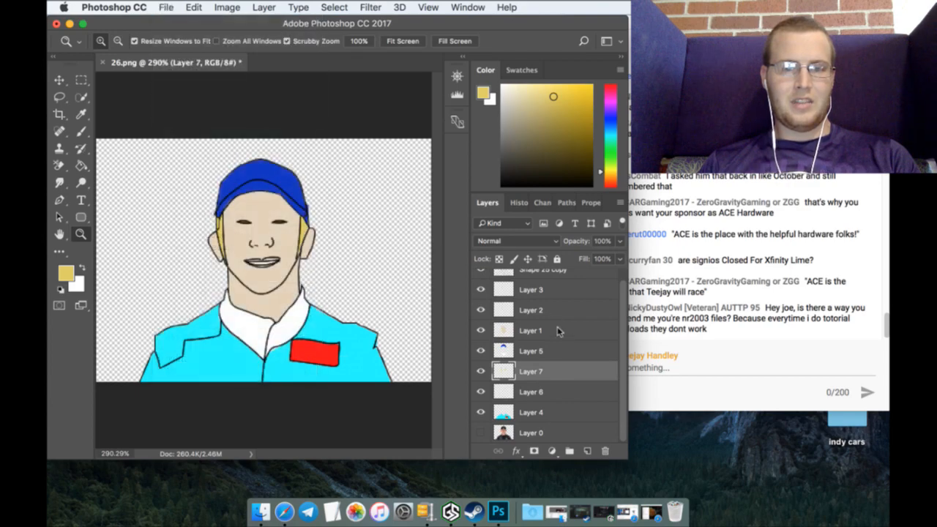
{"action": "key", "text": "super+s"}
{"action": "left_click", "coordinate": [669, 484]}
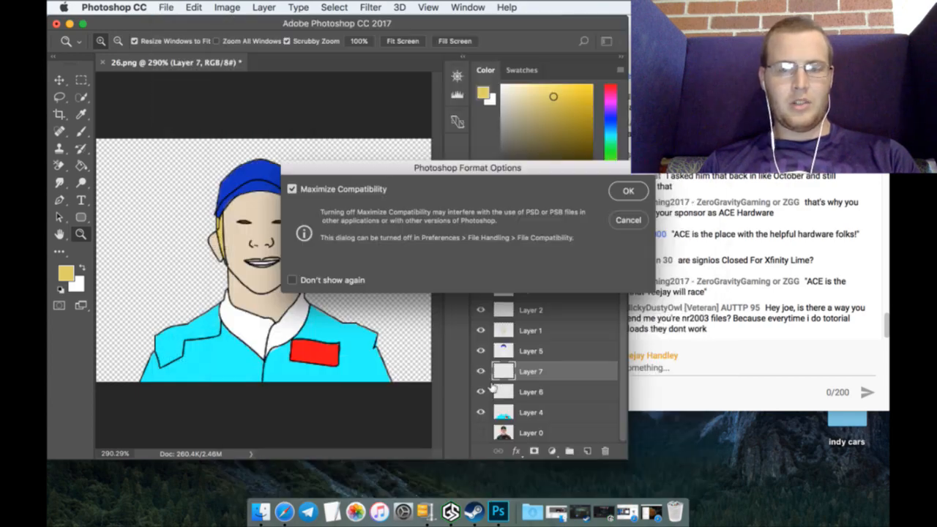
{"action": "left_click", "coordinate": [625, 192]}
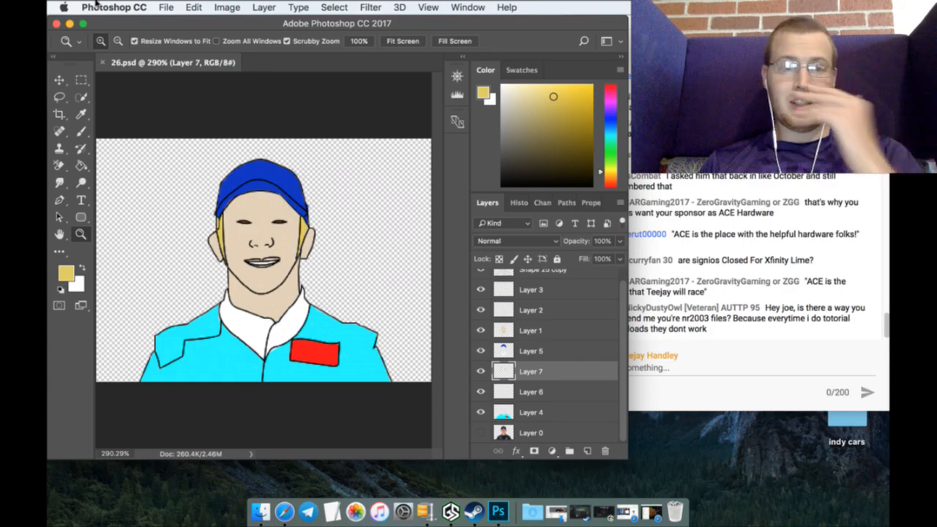
Step: Save a PNG copy of the finished drawing as A_26.png in the drivers folder
{"action": "left_click", "coordinate": [161, 8]}
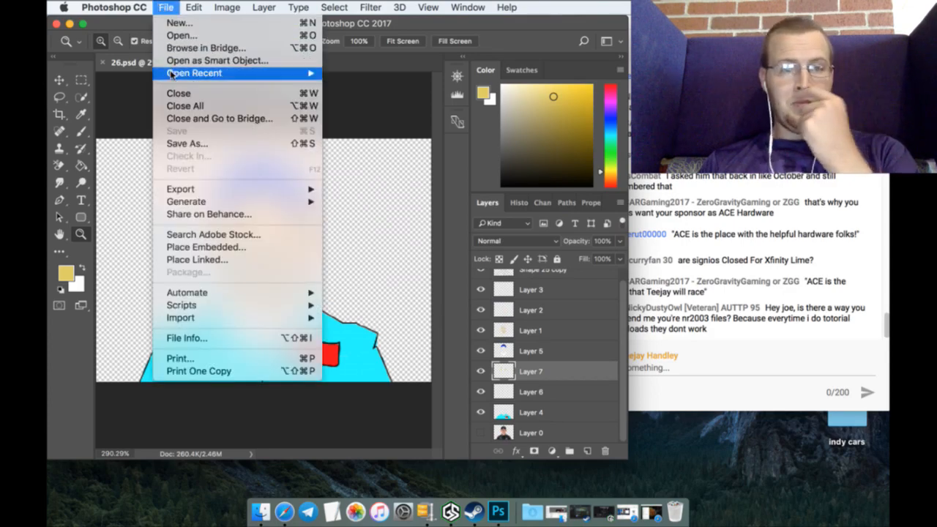
{"action": "left_click", "coordinate": [177, 144]}
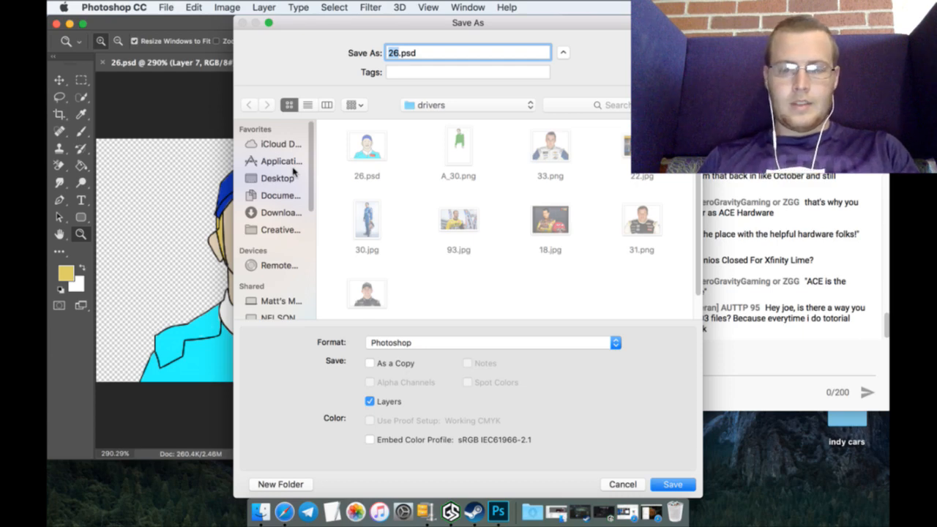
{"action": "type", "text": "A"}
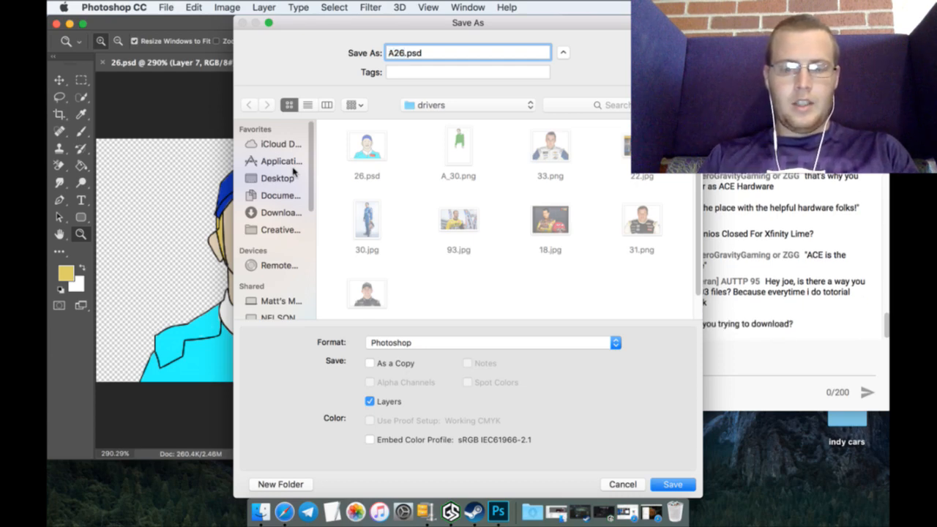
{"action": "type", "text": "_"}
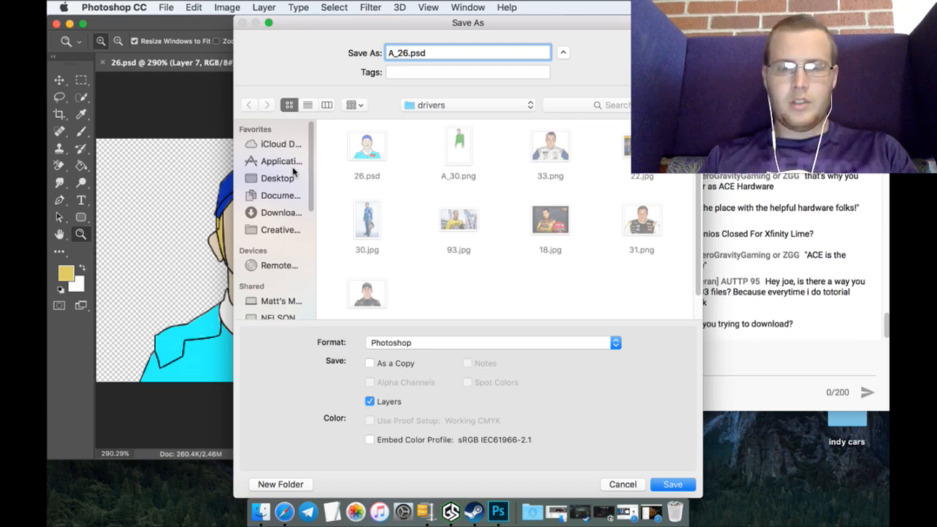
{"action": "left_click", "coordinate": [590, 347]}
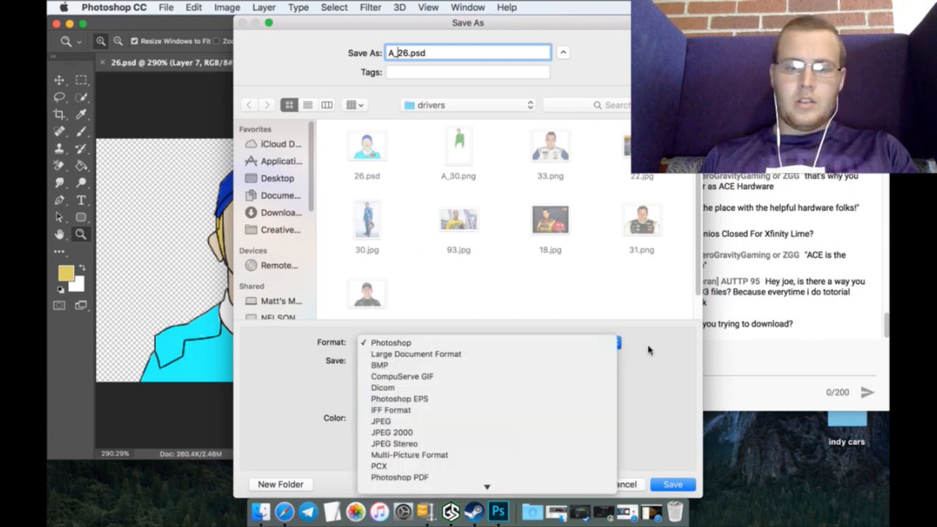
{"action": "type", "text": "png"}
{"action": "key", "text": "Return"}
{"action": "key", "text": "Return"}
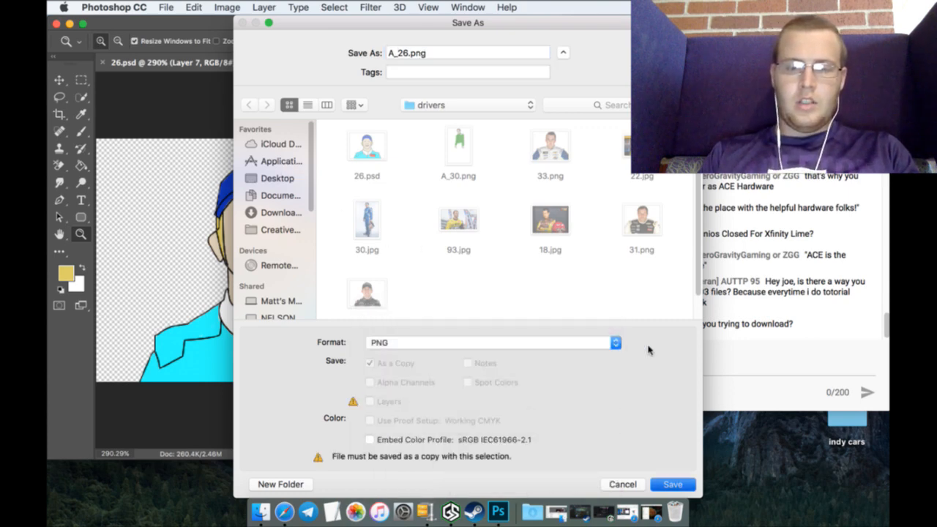
{"action": "key", "text": "Return"}
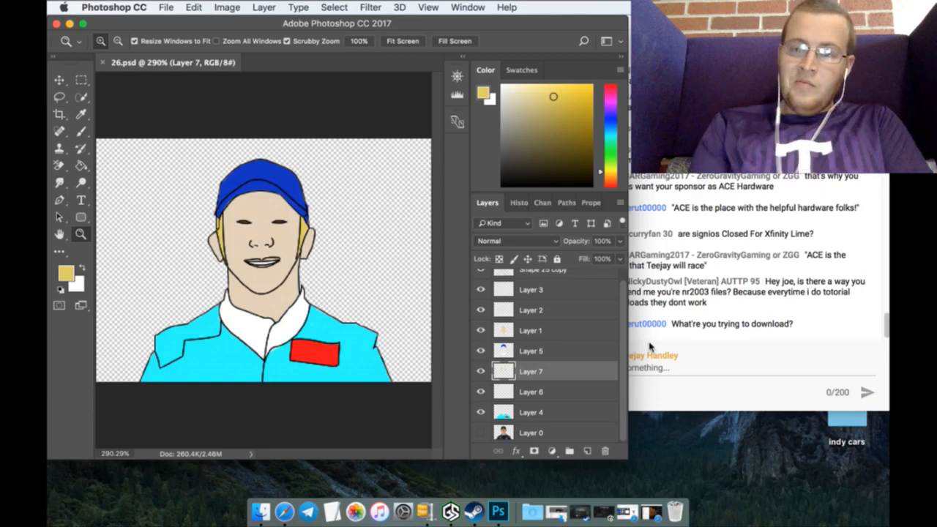
Step: Close 26.psd and open the driver photo 31.png from the drivers folder
{"action": "left_click", "coordinate": [862, 214]}
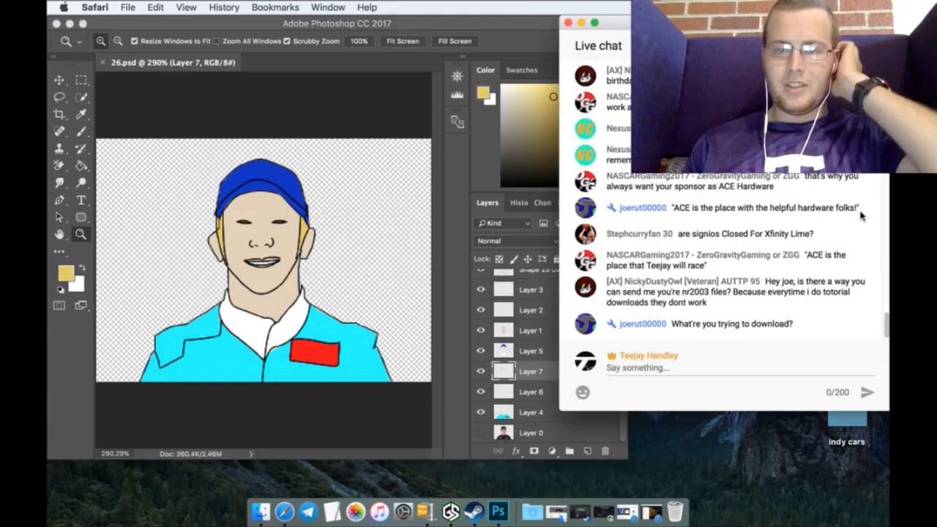
{"action": "left_click", "coordinate": [491, 176]}
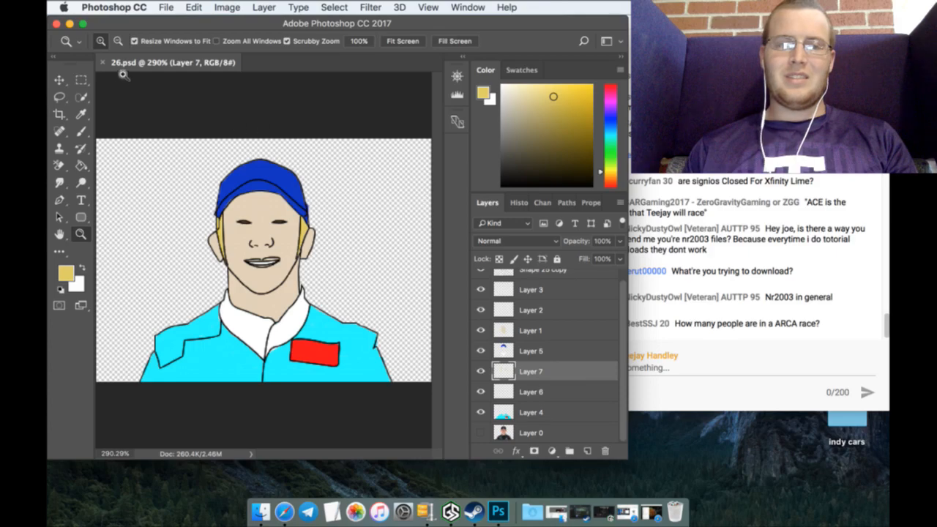
{"action": "left_click", "coordinate": [103, 62]}
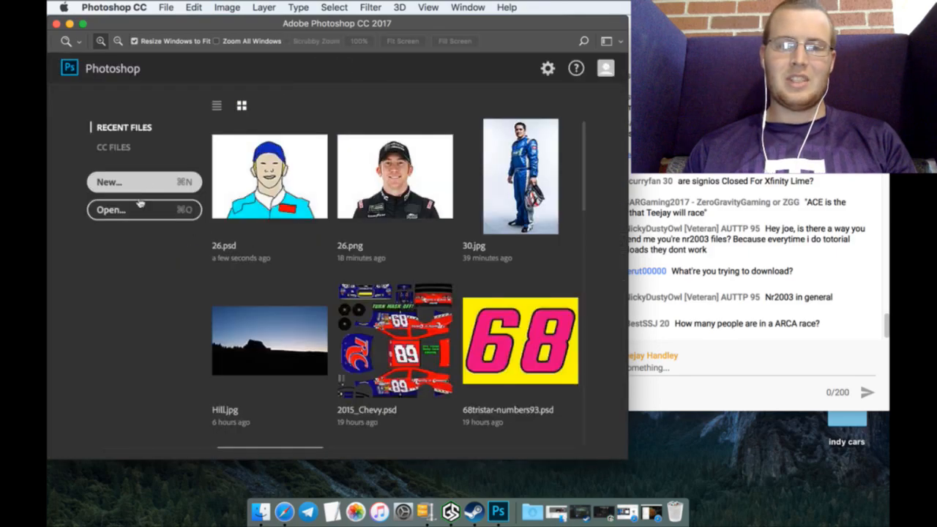
{"action": "left_click", "coordinate": [163, 213]}
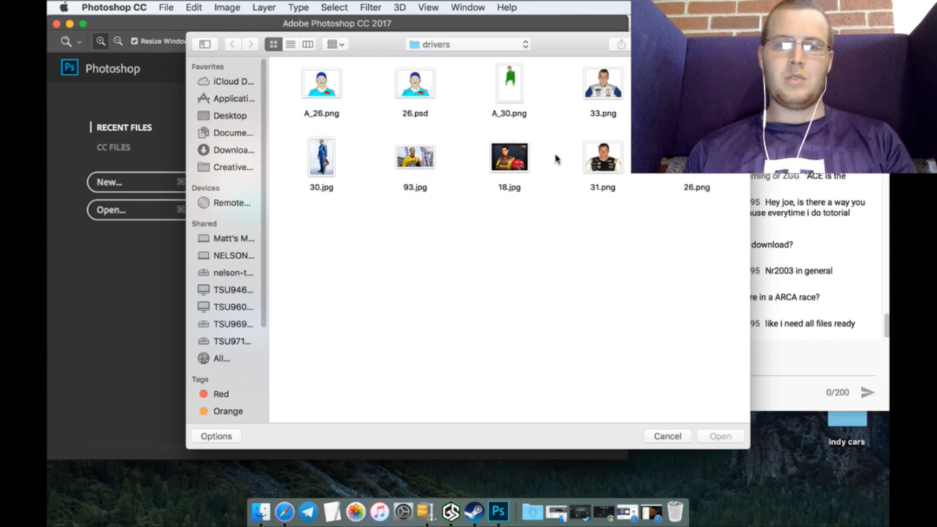
{"action": "left_click", "coordinate": [602, 151]}
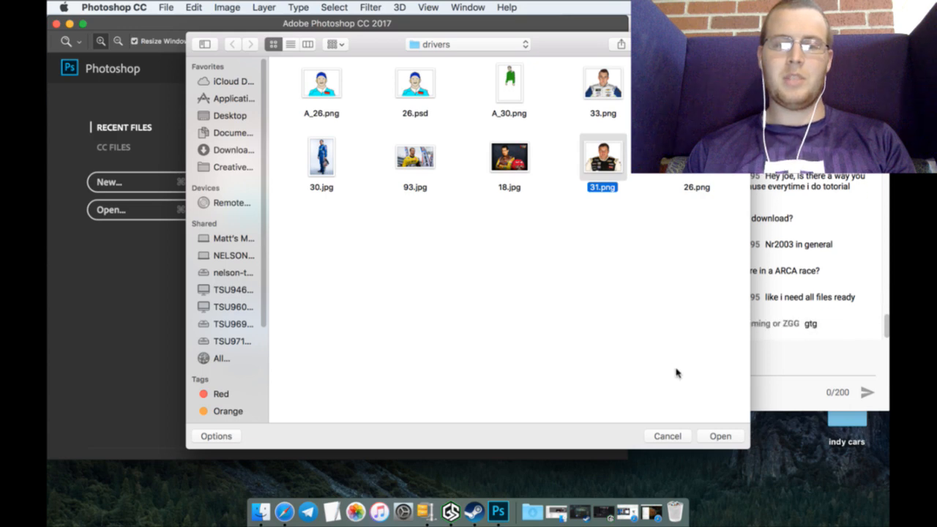
{"action": "left_click", "coordinate": [716, 436]}
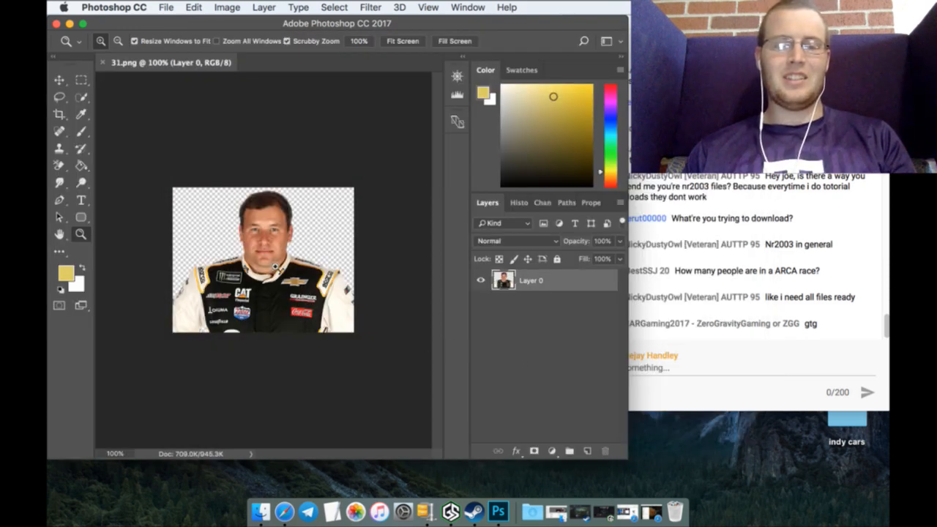
Step: Add a new layer and start an unfilled 1 px Pen shape up the outer edge of the image's right sleeve to the shoulder corner
{"action": "left_click", "coordinate": [586, 452]}
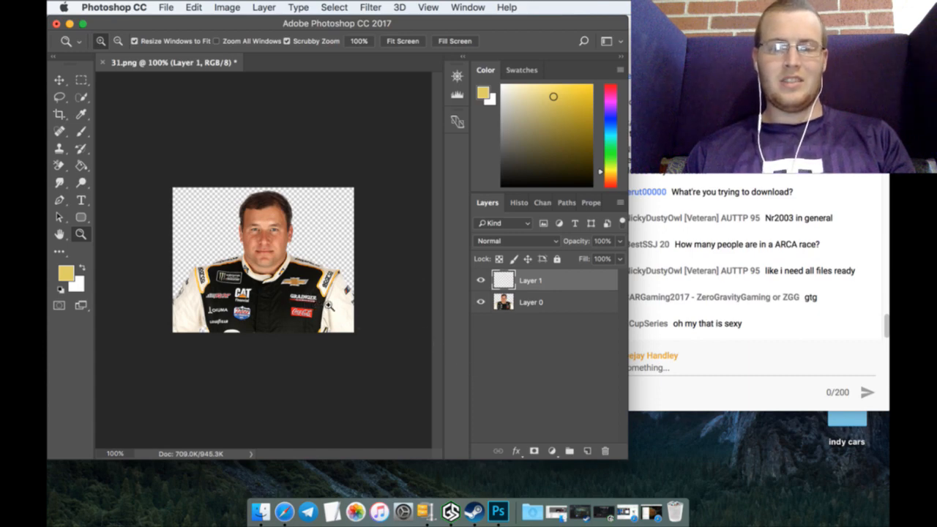
{"action": "left_click_drag", "start_coordinate": [339, 302], "coordinate": [393, 287]}
{"action": "scroll", "coordinate": [343, 328], "scroll_direction": "up", "scroll_amount": 4}
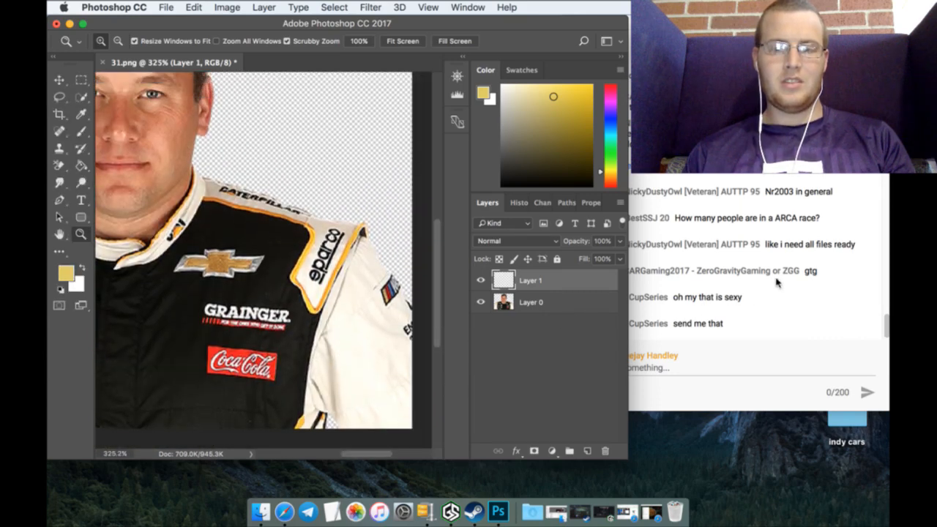
{"action": "left_click", "coordinate": [777, 283]}
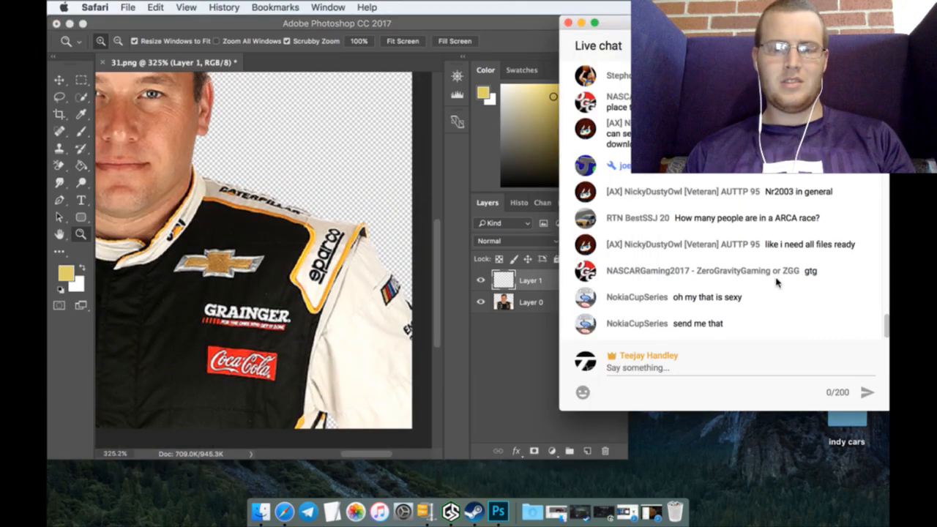
{"action": "left_click", "coordinate": [420, 274]}
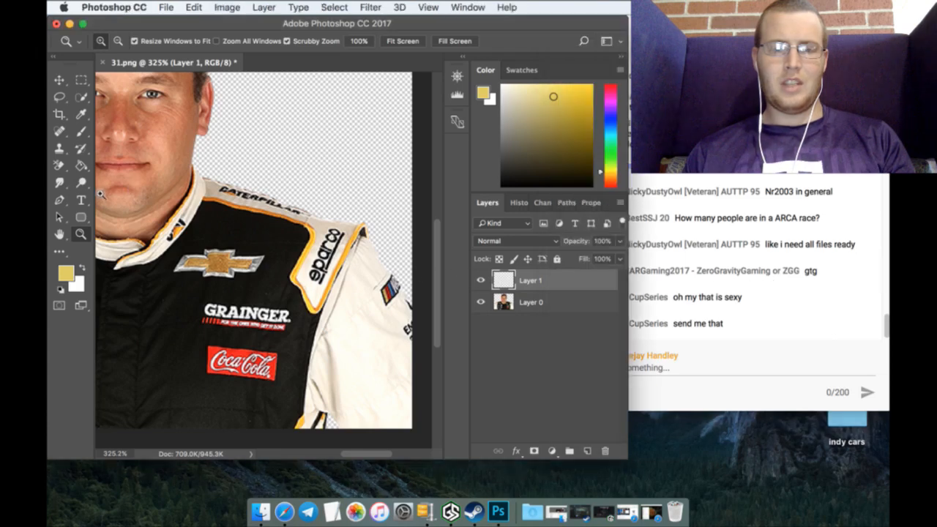
{"action": "left_click", "coordinate": [60, 217]}
{"action": "left_click", "coordinate": [61, 200]}
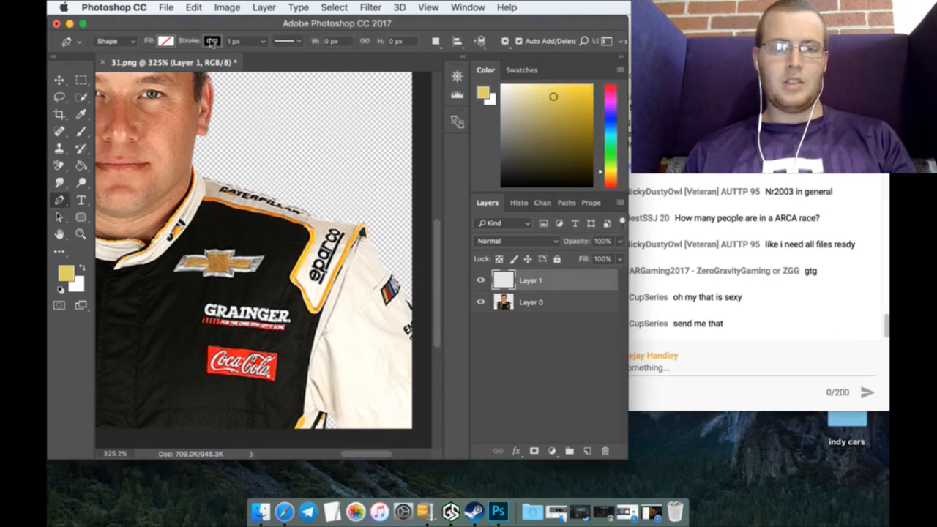
{"action": "left_click", "coordinate": [416, 306]}
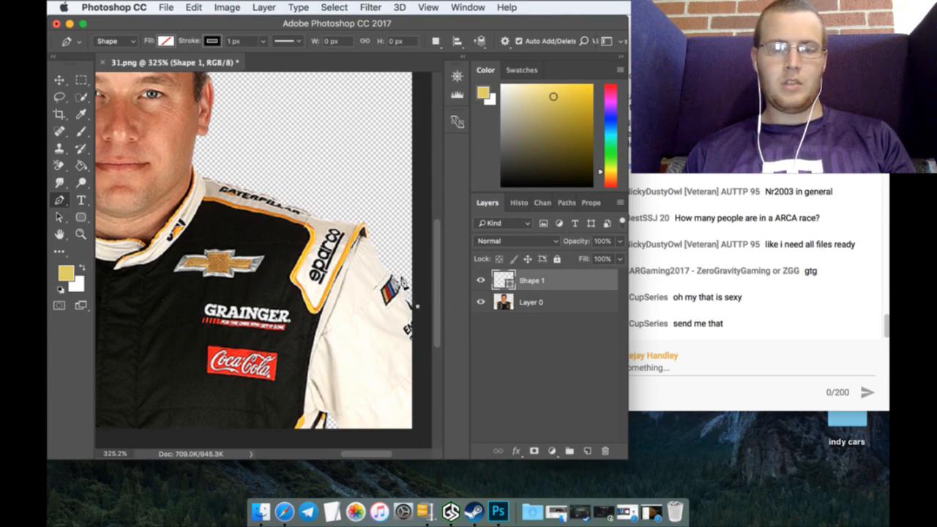
{"action": "left_click", "coordinate": [388, 264]}
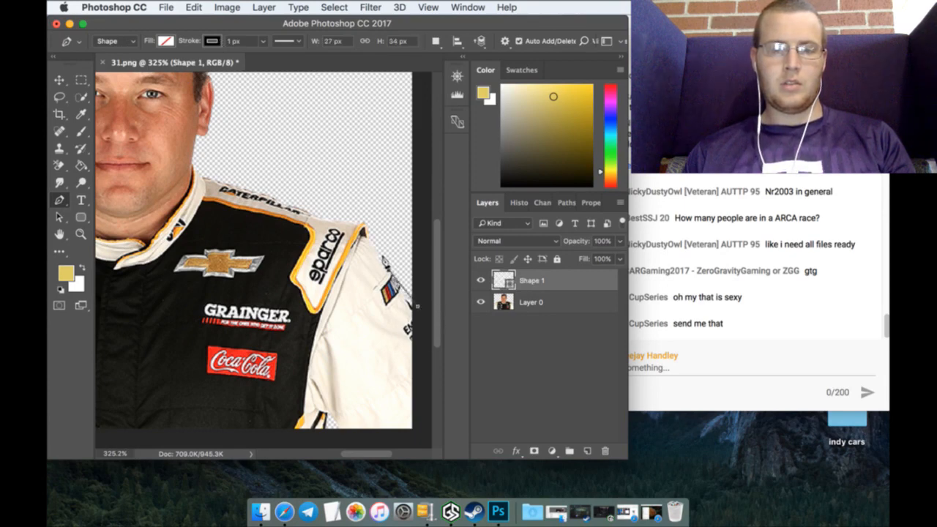
{"action": "left_click", "coordinate": [377, 250]}
{"action": "left_click", "coordinate": [370, 237]}
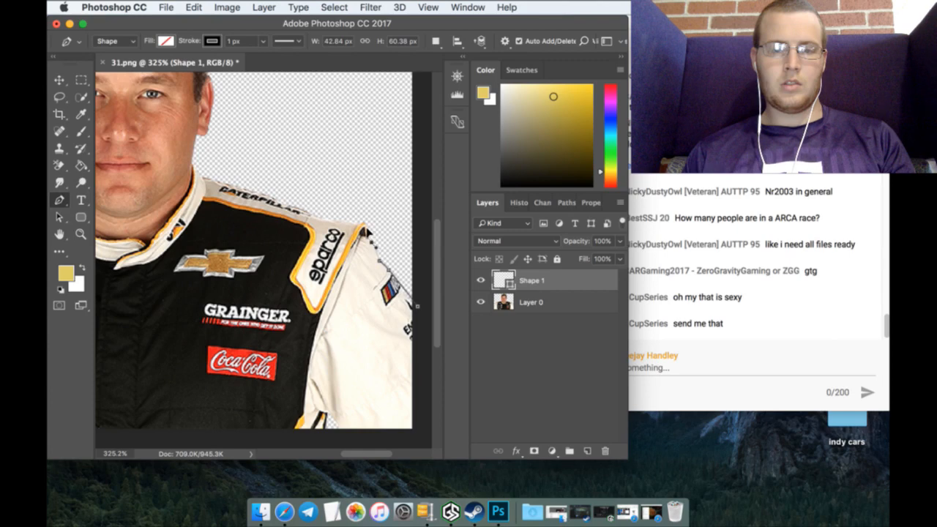
{"action": "left_click", "coordinate": [368, 226]}
{"action": "left_click", "coordinate": [367, 219]}
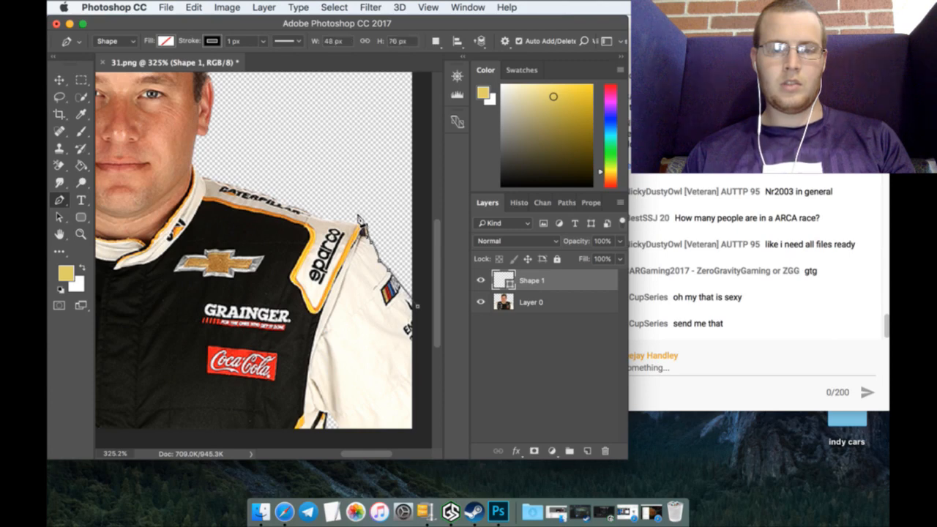
Step: Continue the Pen outline from the shoulder corner along the top of the shoulder to the collar tip beside the neck
{"action": "left_click", "coordinate": [358, 217]}
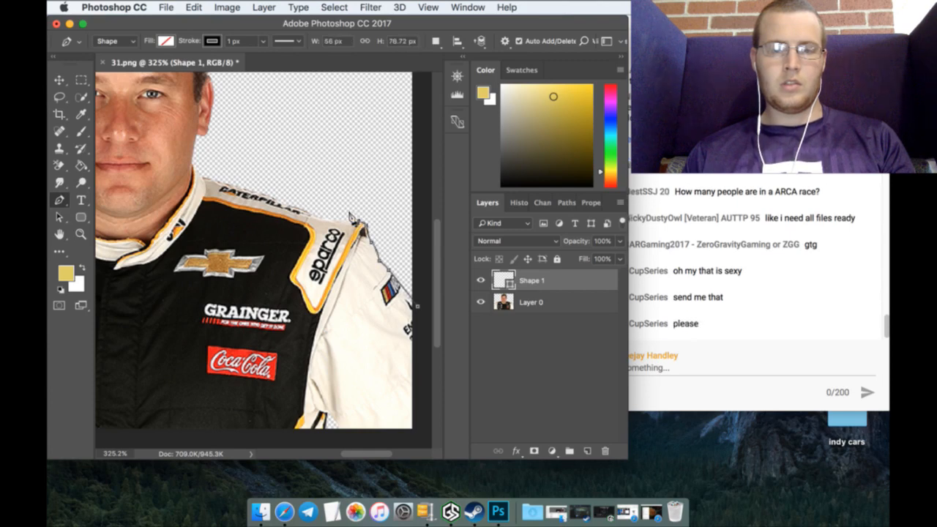
{"action": "left_click", "coordinate": [348, 215]}
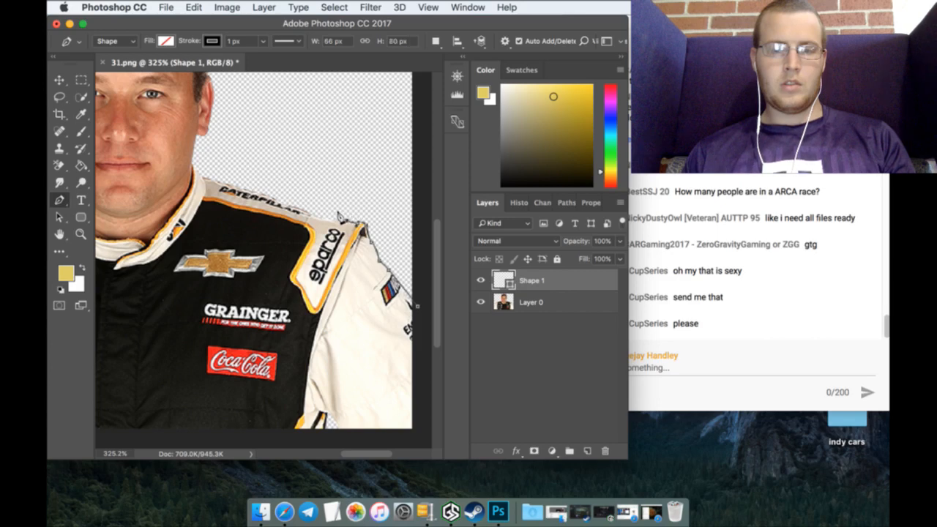
{"action": "left_click", "coordinate": [334, 218]}
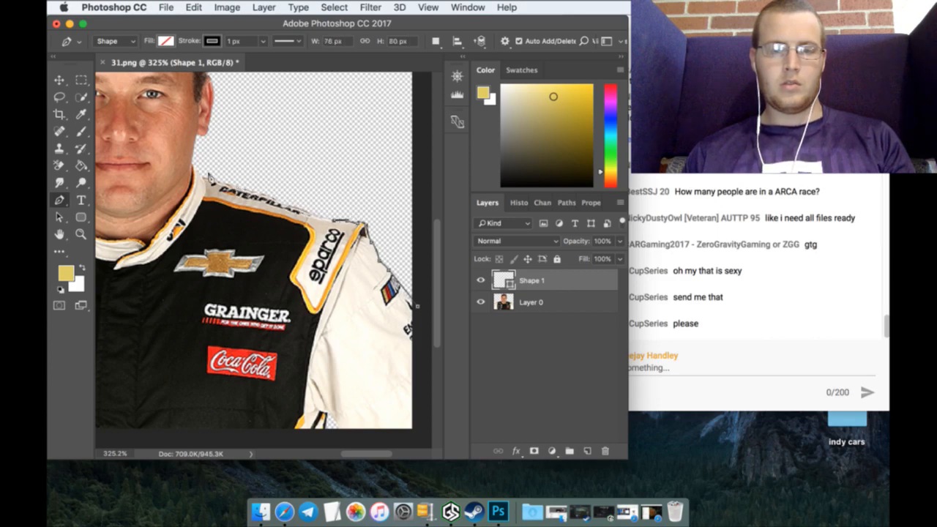
{"action": "left_click", "coordinate": [195, 156]}
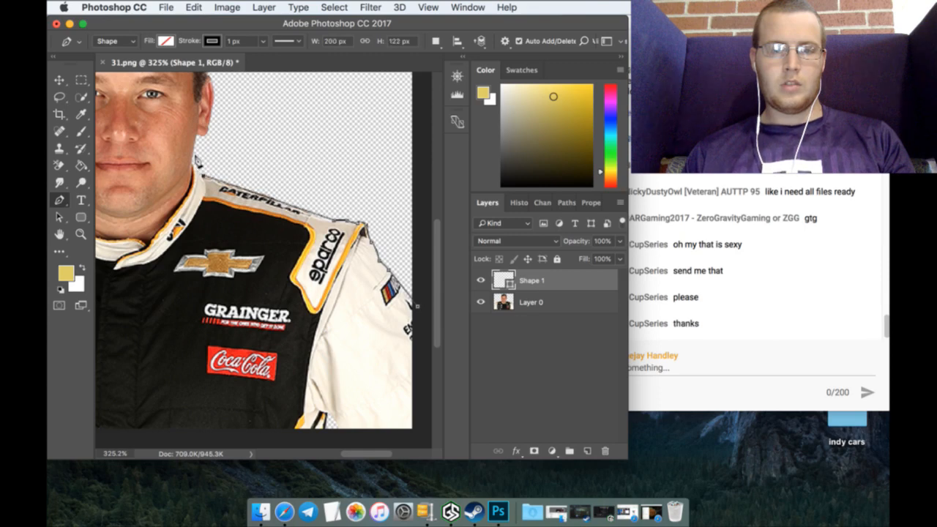
Step: Trace the Pen outline down the inner edge of the collar, along the neck to the collar's front opening
{"action": "left_click", "coordinate": [191, 167]}
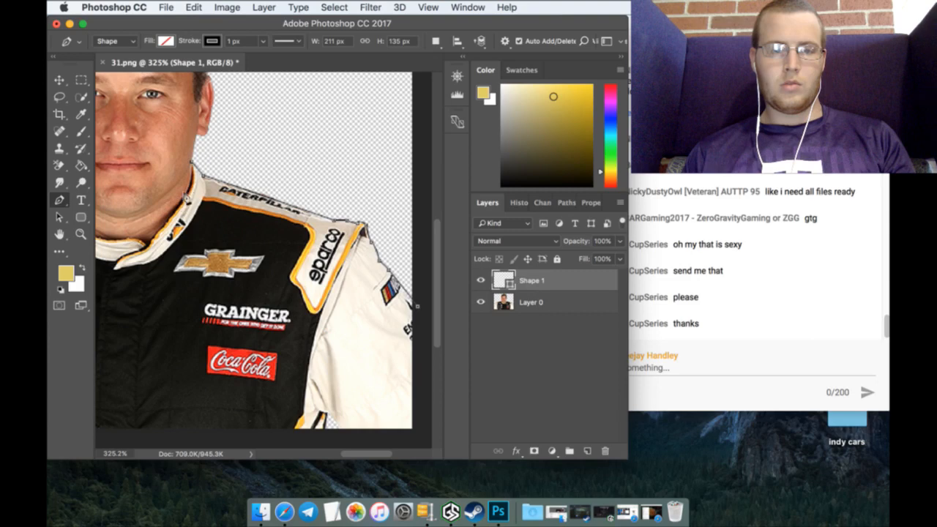
{"action": "left_click", "coordinate": [172, 215]}
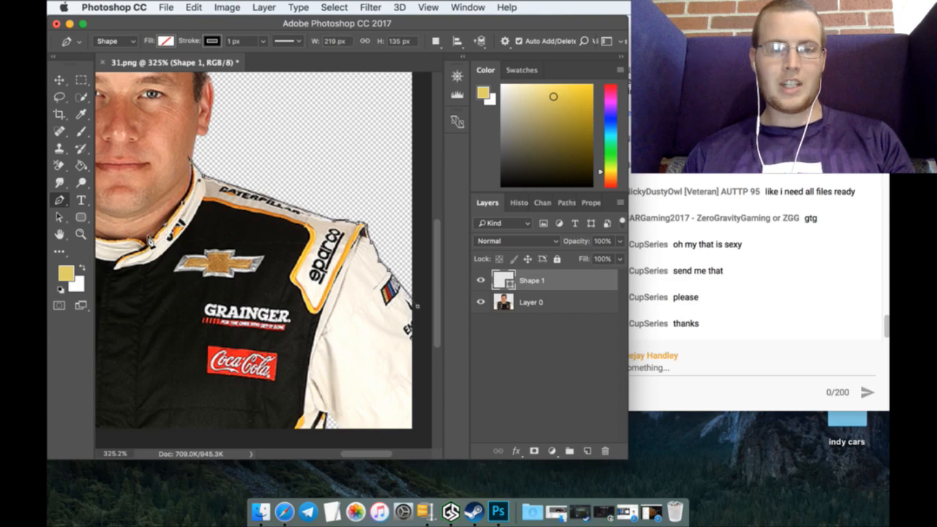
{"action": "left_click", "coordinate": [149, 243]}
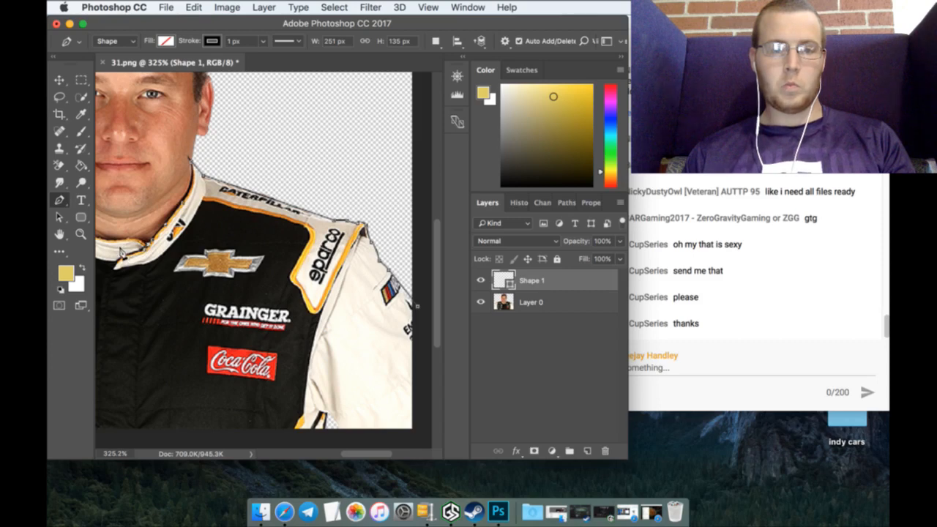
{"action": "left_click", "coordinate": [121, 260]}
Step: Continue the Pen outline from the collar's front opening down the suit's front closure to just below the image's bottom edge
{"action": "scroll", "coordinate": [376, 436], "scroll_direction": "down", "scroll_amount": 2}
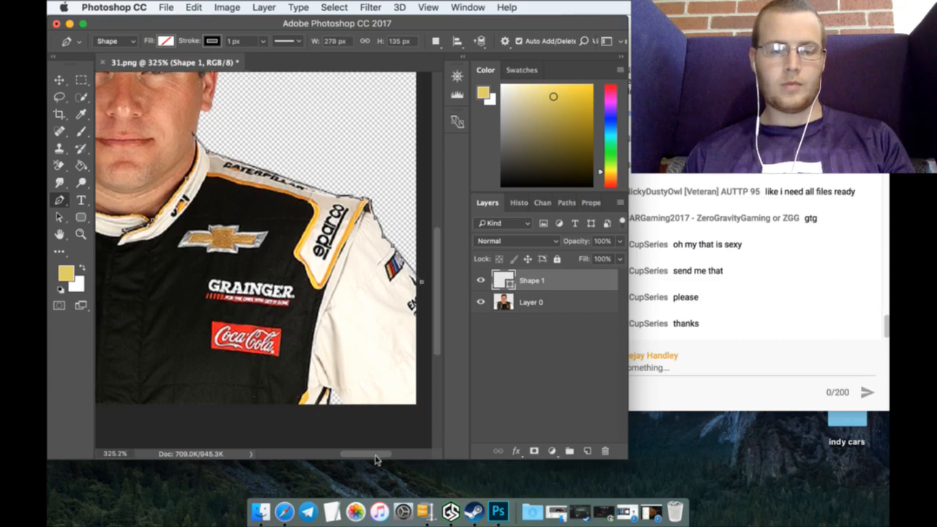
{"action": "scroll", "coordinate": [348, 446], "scroll_direction": "left", "scroll_amount": 4}
{"action": "left_click", "coordinate": [163, 299]}
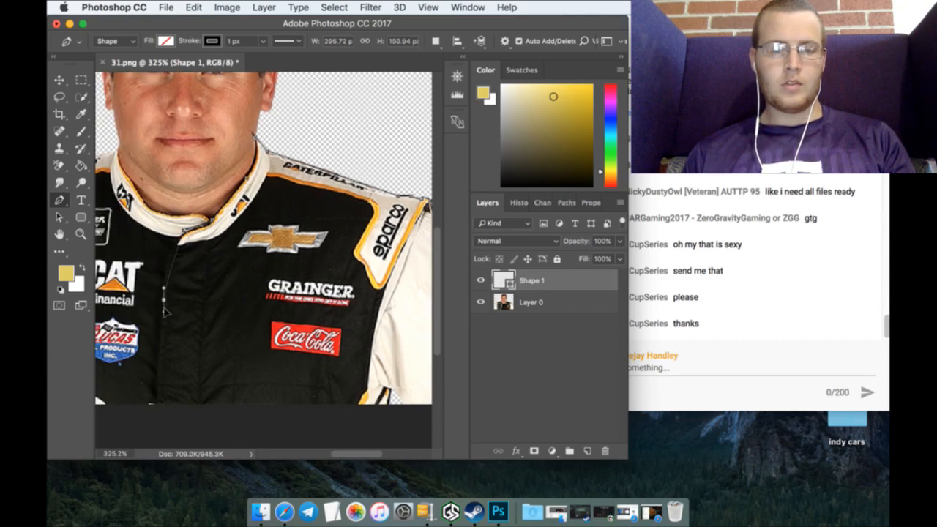
{"action": "left_click", "coordinate": [158, 364]}
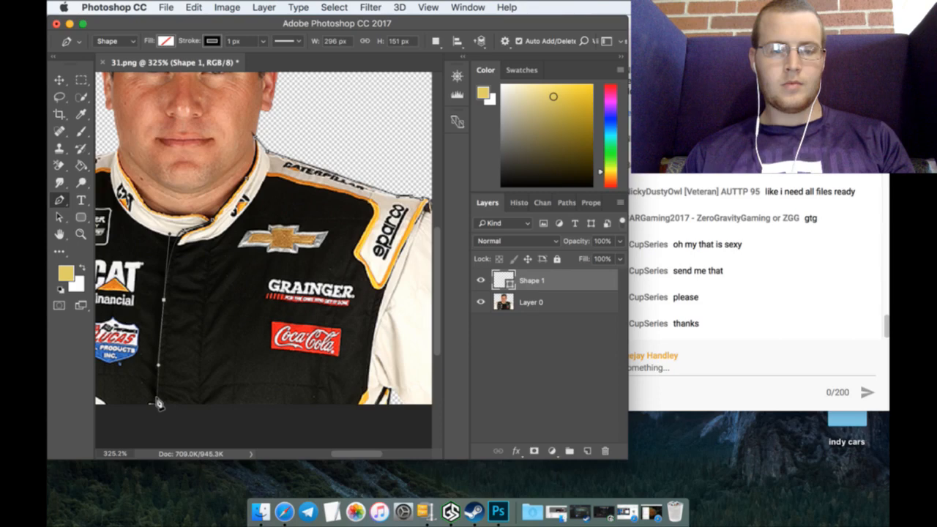
{"action": "left_click", "coordinate": [158, 412]}
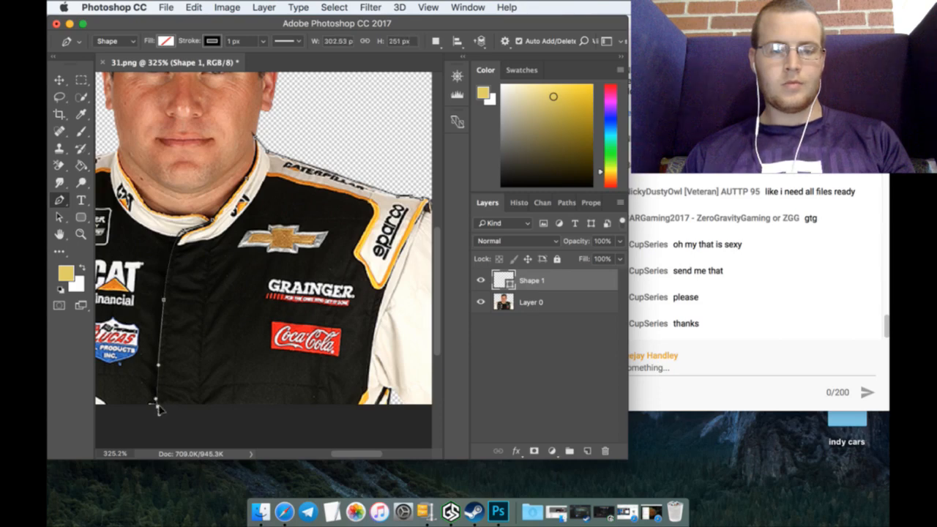
Step: Run the outline beneath the suit, around the armpit gap and outside the image's right sleeve, closing it at its starting point
{"action": "left_click_drag", "start_coordinate": [350, 453], "coordinate": [366, 453]}
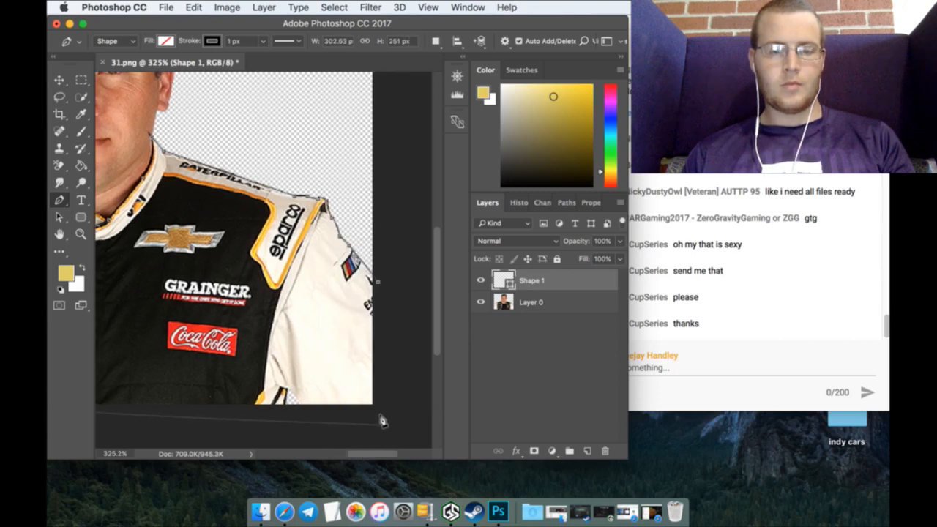
{"action": "left_click", "coordinate": [285, 409]}
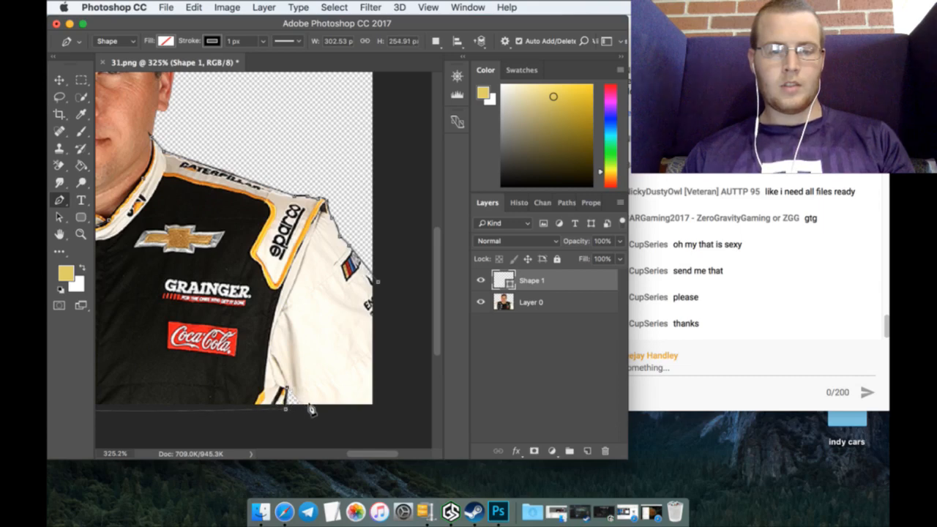
{"action": "left_click", "coordinate": [308, 411]}
{"action": "left_click", "coordinate": [386, 415]}
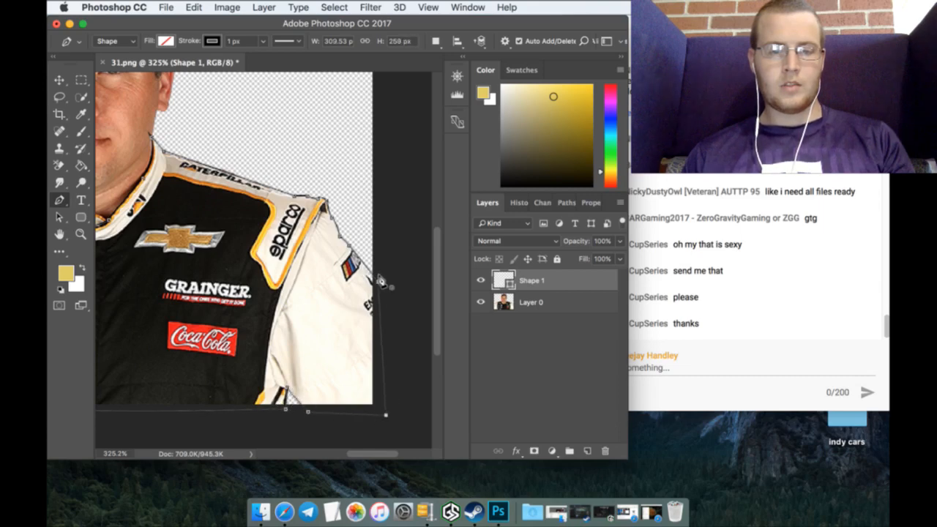
{"action": "left_click", "coordinate": [378, 281]}
Step: Add a new layer and trace a second Pen outline from the collar's front opening along the neckline to the image's left collar tip
{"action": "left_click", "coordinate": [587, 451]}
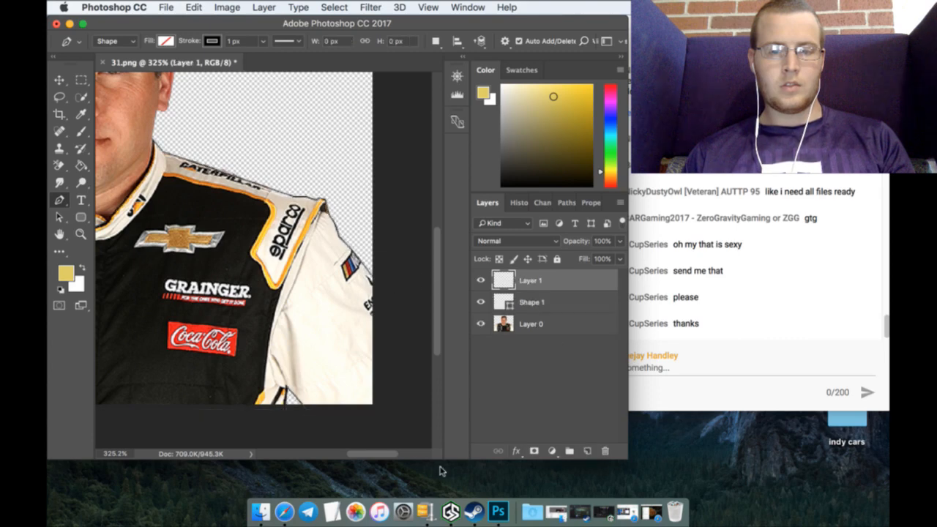
{"action": "left_click_drag", "start_coordinate": [387, 458], "coordinate": [349, 459]}
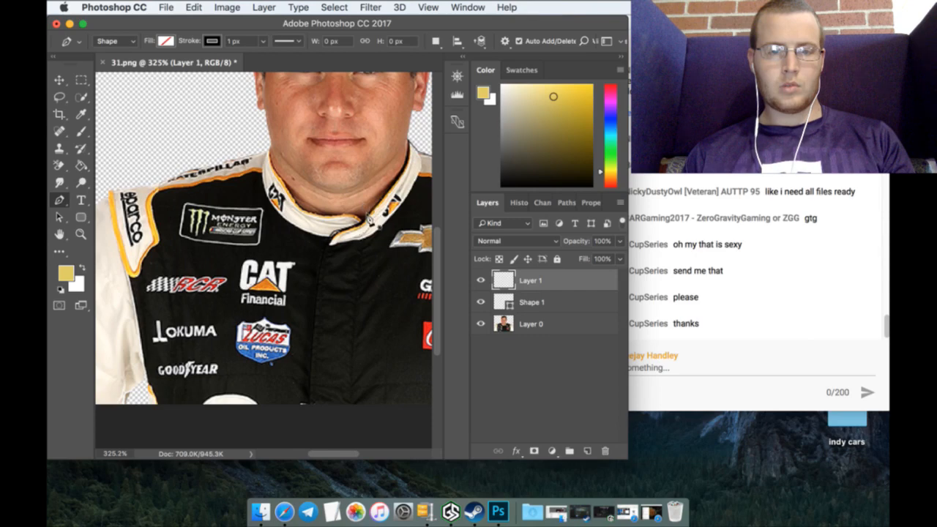
{"action": "left_click", "coordinate": [365, 216]}
{"action": "left_click", "coordinate": [343, 214]}
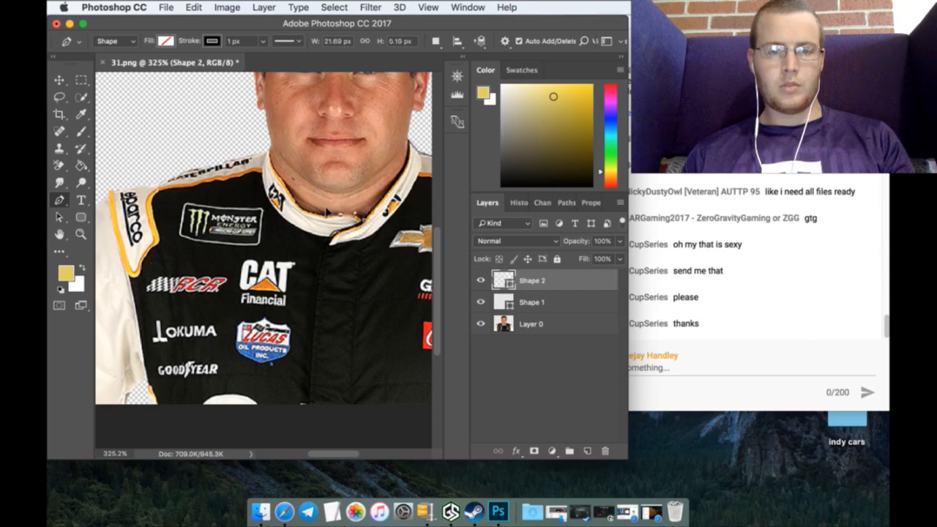
{"action": "left_click", "coordinate": [326, 212]}
{"action": "left_click", "coordinate": [301, 206]}
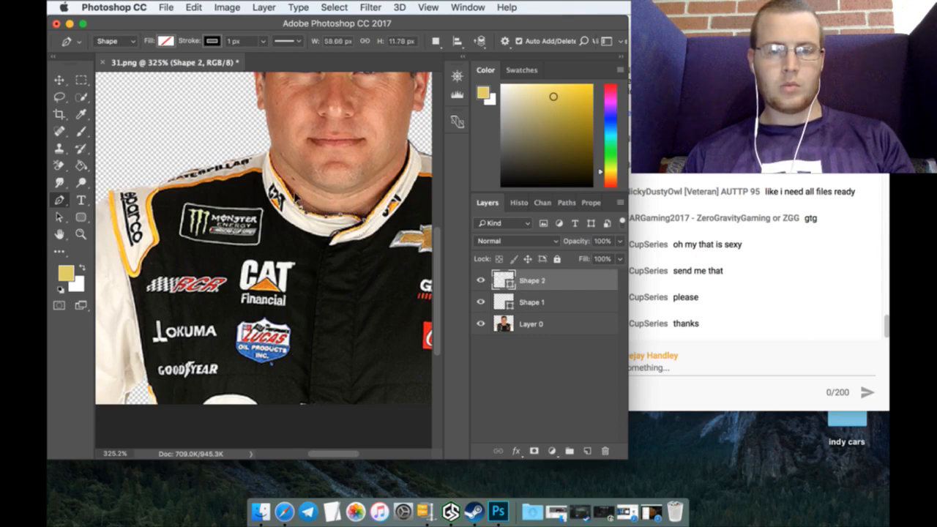
{"action": "left_click", "coordinate": [296, 194]}
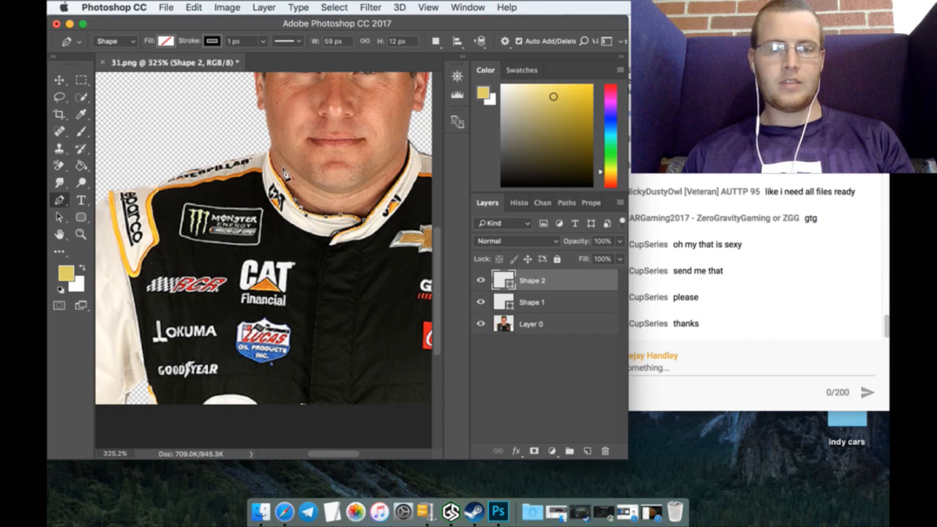
{"action": "left_click", "coordinate": [284, 174]}
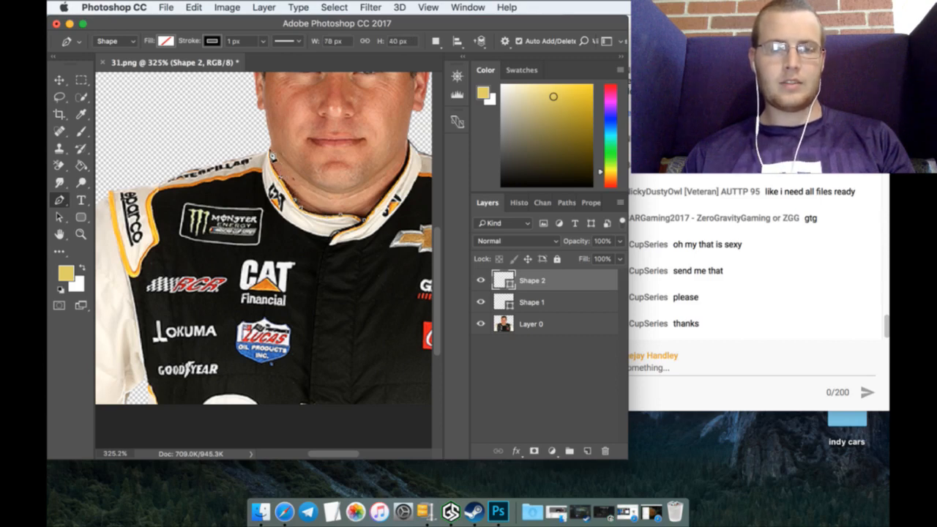
{"action": "left_click", "coordinate": [267, 148]}
{"action": "left_click_drag", "start_coordinate": [269, 148], "coordinate": [265, 142]}
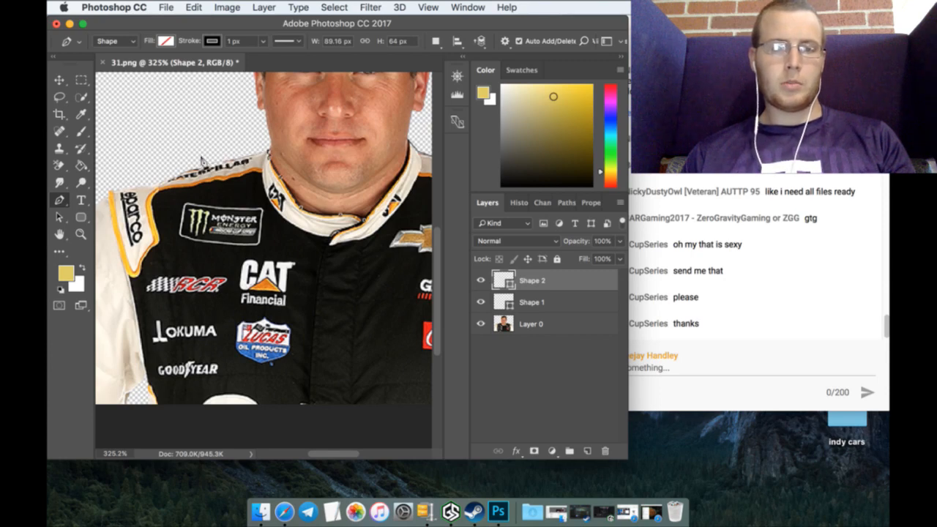
Step: Continue the second outline from the collar tip along the top of the image's left shoulder to the shoulder corner
{"action": "left_click", "coordinate": [161, 181]}
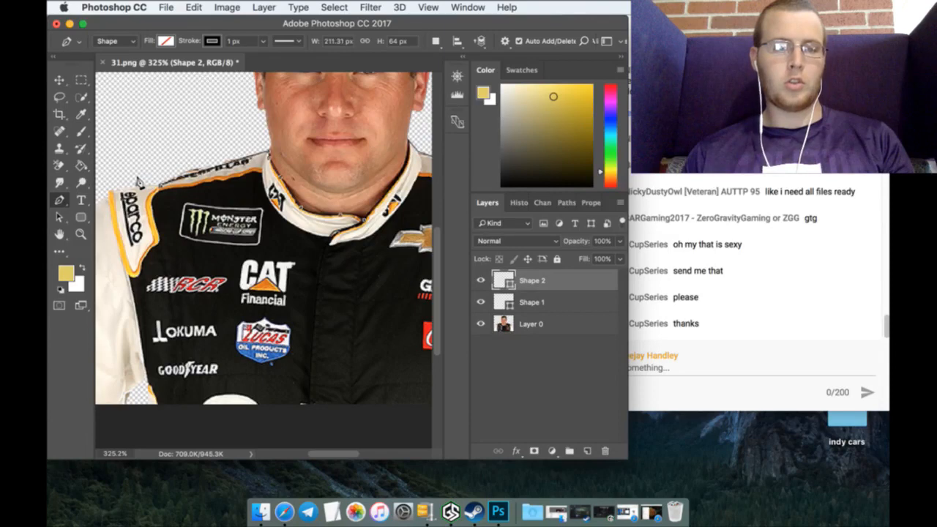
{"action": "left_click", "coordinate": [136, 184]}
{"action": "left_click", "coordinate": [109, 191]}
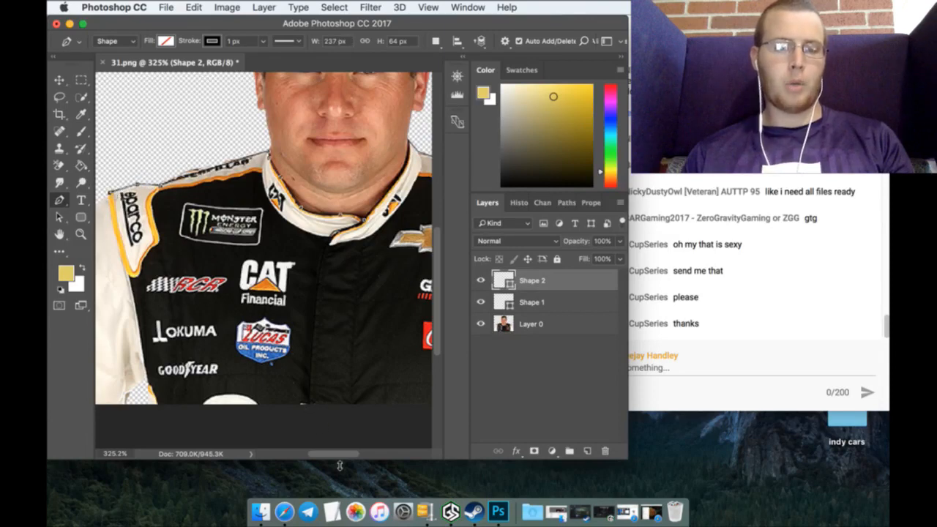
Step: Trace the outline down the image's left sleeve past the canvas edge, then beneath the sleeve and around the armpit gap
{"action": "left_click_drag", "start_coordinate": [339, 454], "coordinate": [324, 454]}
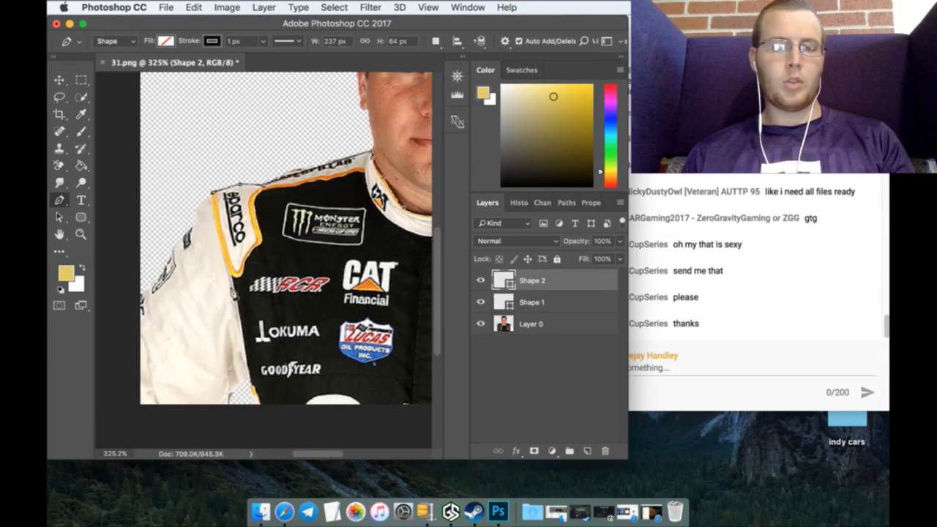
{"action": "left_click", "coordinate": [193, 202]}
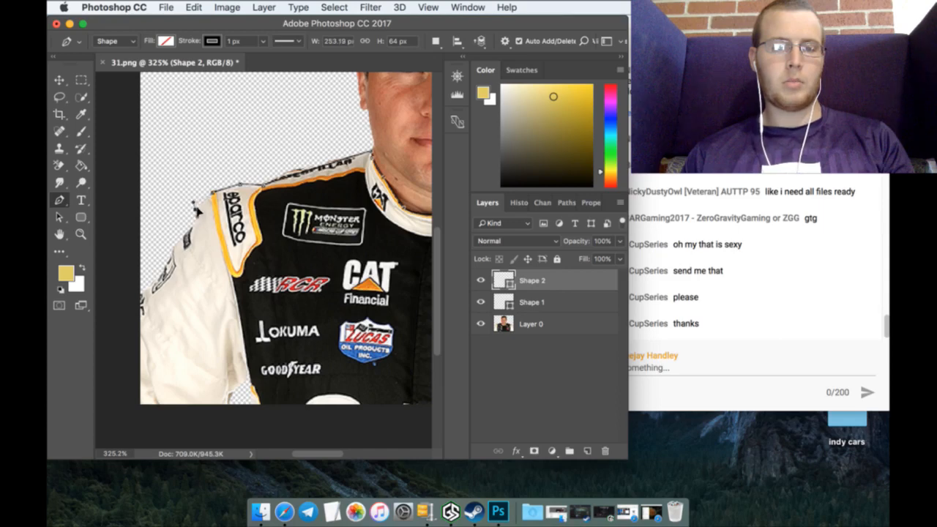
{"action": "left_click", "coordinate": [181, 234]}
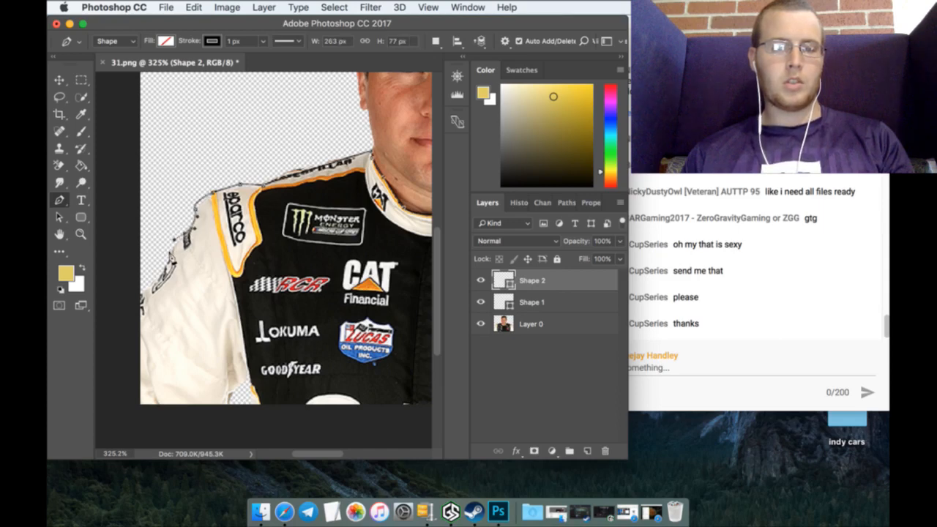
{"action": "left_click", "coordinate": [155, 285]}
{"action": "left_click", "coordinate": [124, 291]}
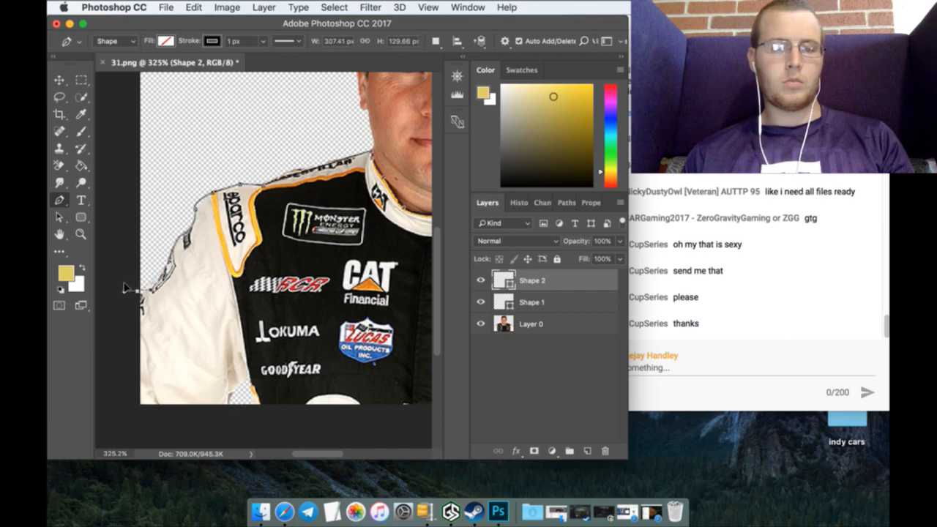
{"action": "left_click", "coordinate": [115, 414]}
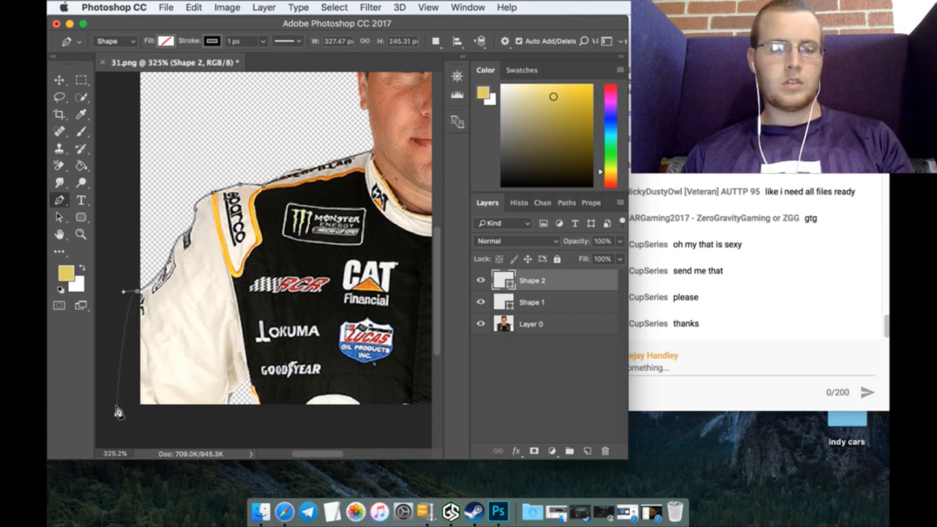
{"action": "left_click", "coordinate": [232, 413]}
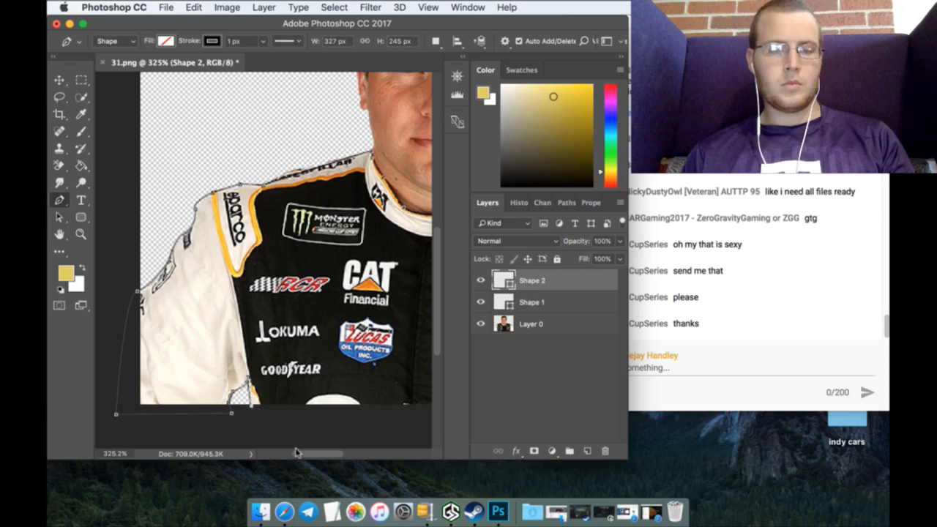
Step: Add a new layer and draw a Pen line along the image's left sleeve seam from the shoulder corner to the armpit
{"action": "left_click_drag", "start_coordinate": [300, 453], "coordinate": [315, 456]}
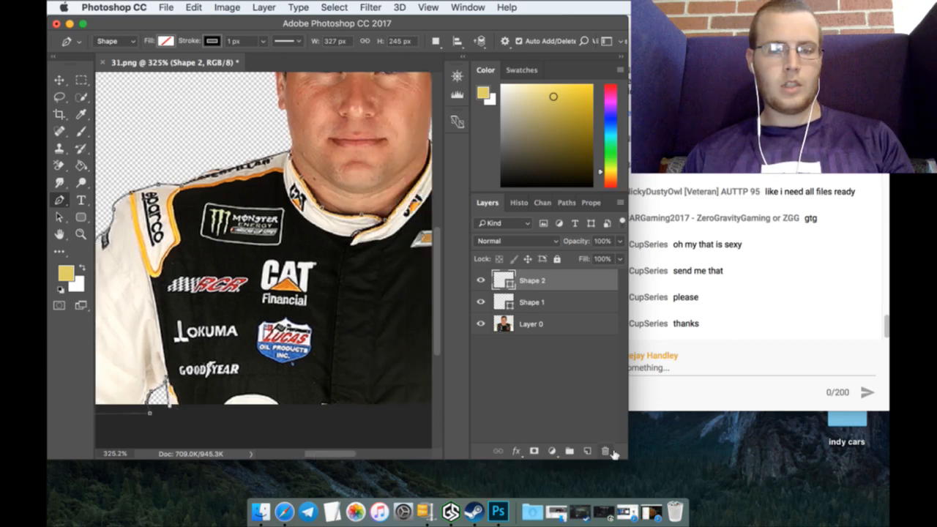
{"action": "left_click", "coordinate": [587, 451]}
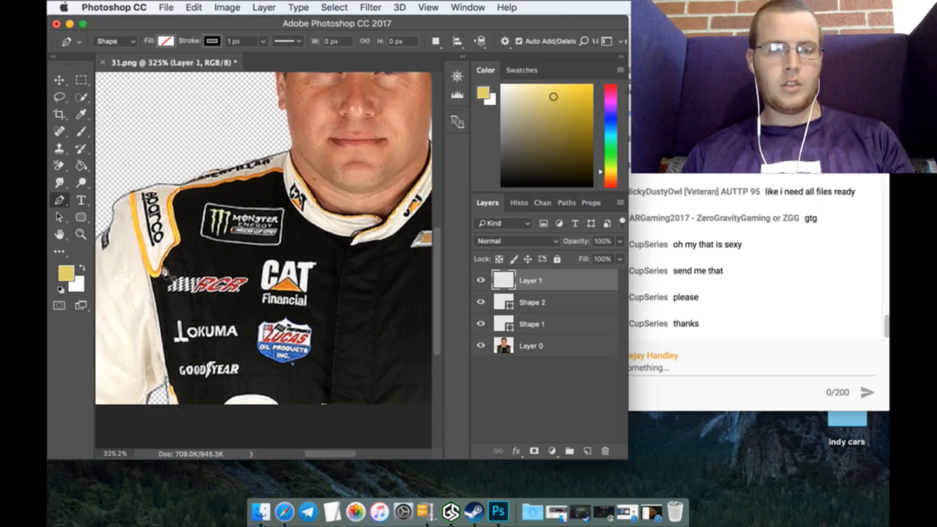
{"action": "left_click", "coordinate": [132, 189]}
{"action": "left_click", "coordinate": [154, 272]}
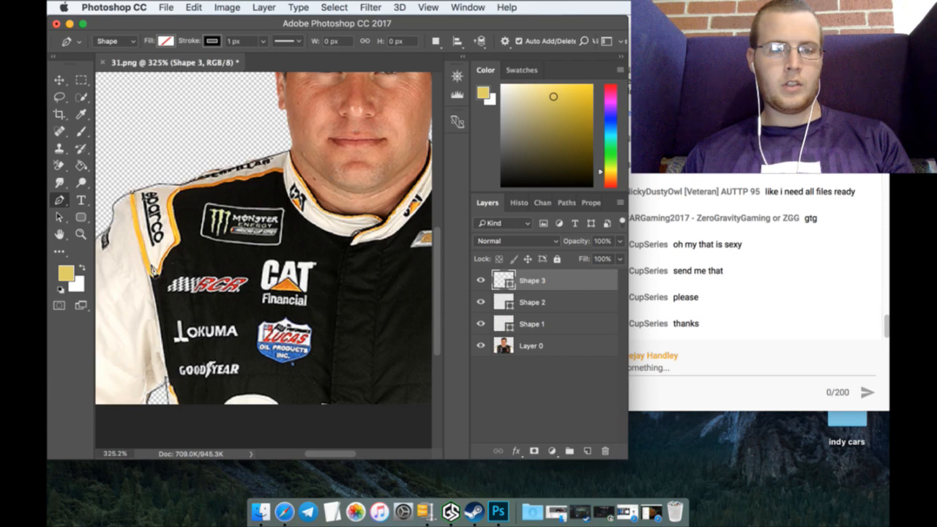
{"action": "left_click", "coordinate": [146, 272]}
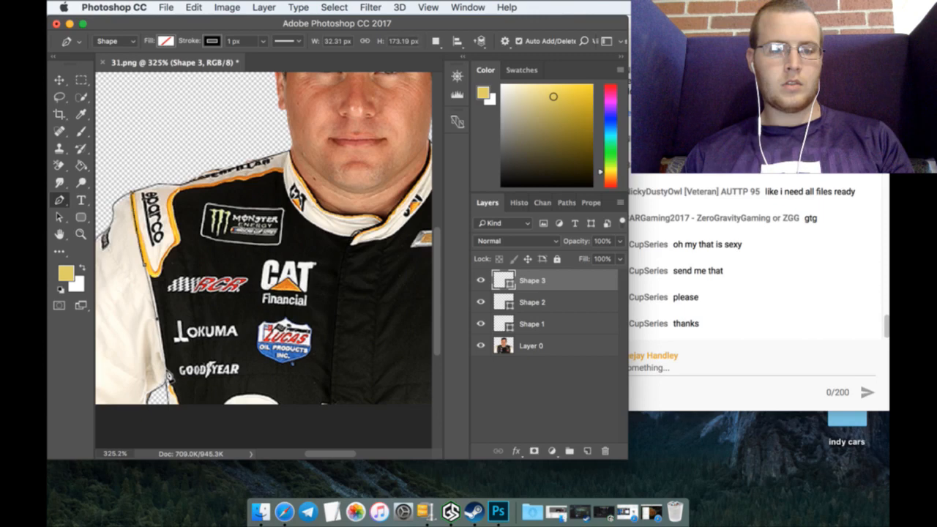
{"action": "left_click", "coordinate": [166, 378]}
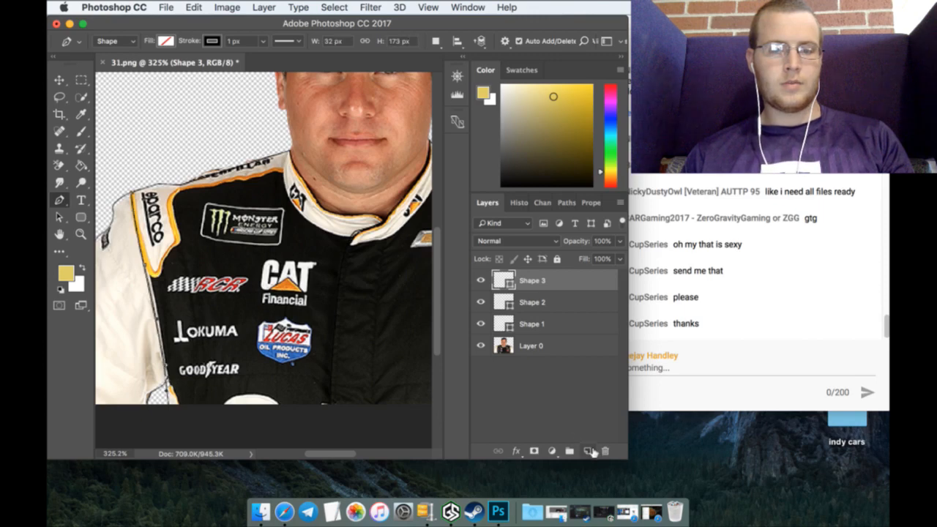
Step: Add a new layer and draw a curved Pen line down the image's right sleeve seam from the shoulder corner to the armpit
{"action": "left_click", "coordinate": [592, 451]}
{"action": "left_click_drag", "start_coordinate": [342, 455], "coordinate": [378, 459]}
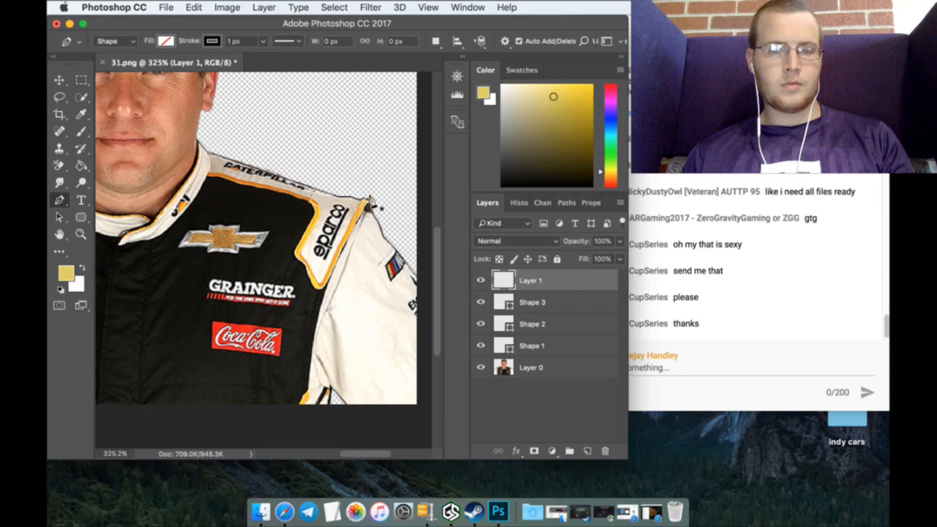
{"action": "left_click", "coordinate": [371, 199]}
{"action": "left_click", "coordinate": [333, 282]}
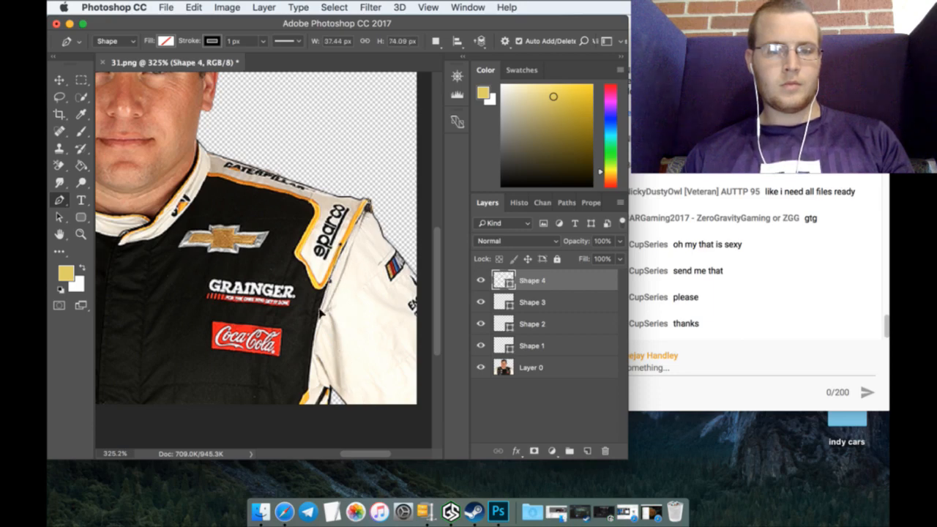
{"action": "left_click_drag", "start_coordinate": [320, 310], "coordinate": [320, 312]}
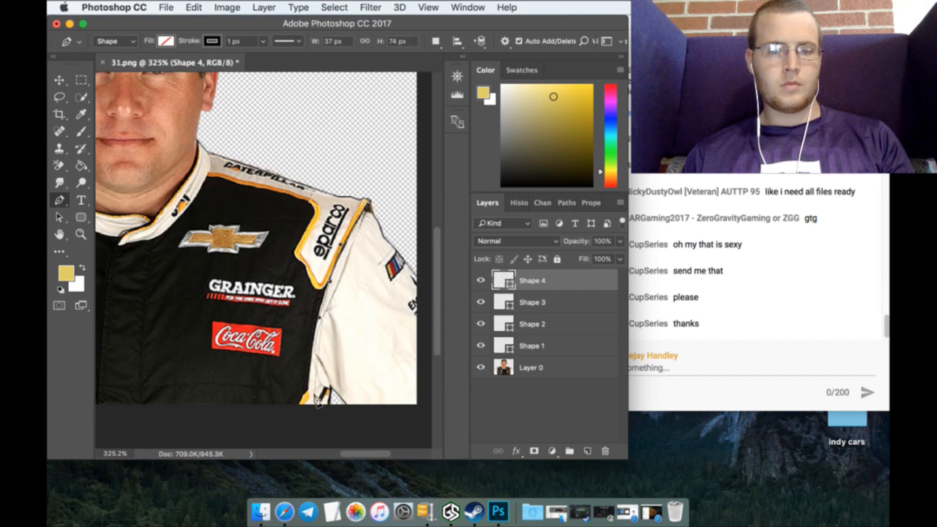
{"action": "left_click_drag", "start_coordinate": [316, 399], "coordinate": [329, 436]}
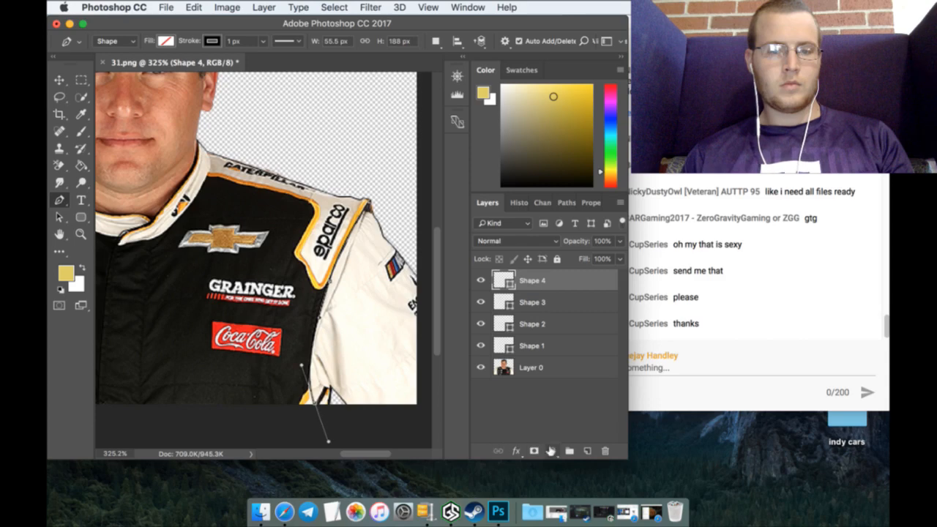
Step: Add a new layer and draw a Pen line from the collar's front overlap along its lower edge to the image's right shoulder
{"action": "left_click", "coordinate": [587, 451]}
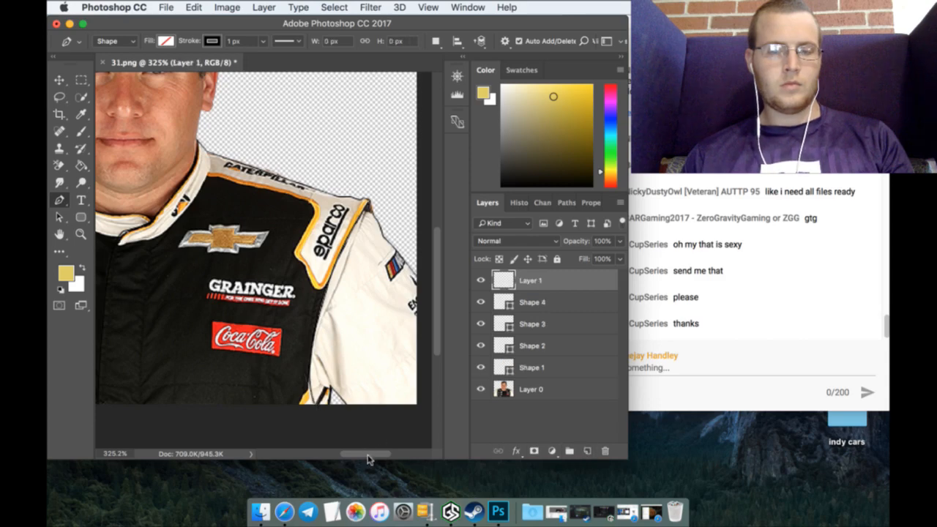
{"action": "left_click_drag", "start_coordinate": [368, 459], "coordinate": [363, 459]}
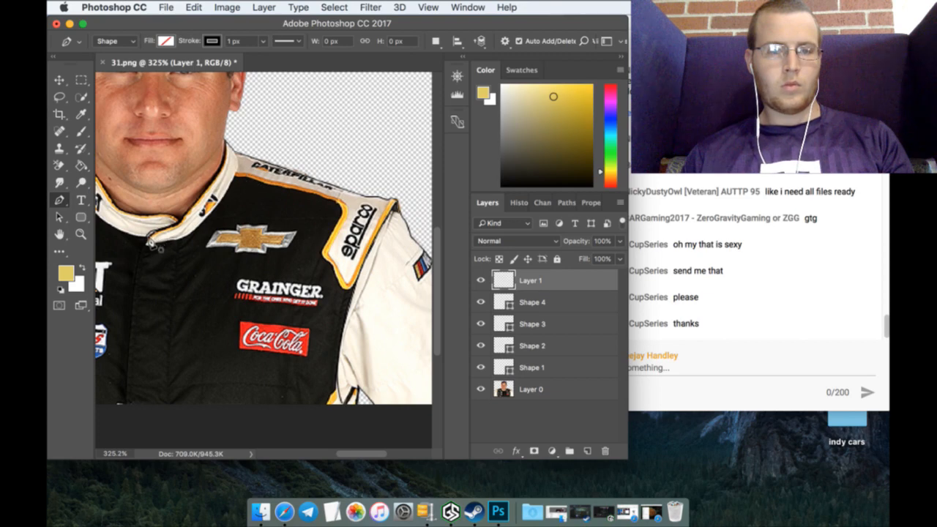
{"action": "left_click", "coordinate": [149, 236]}
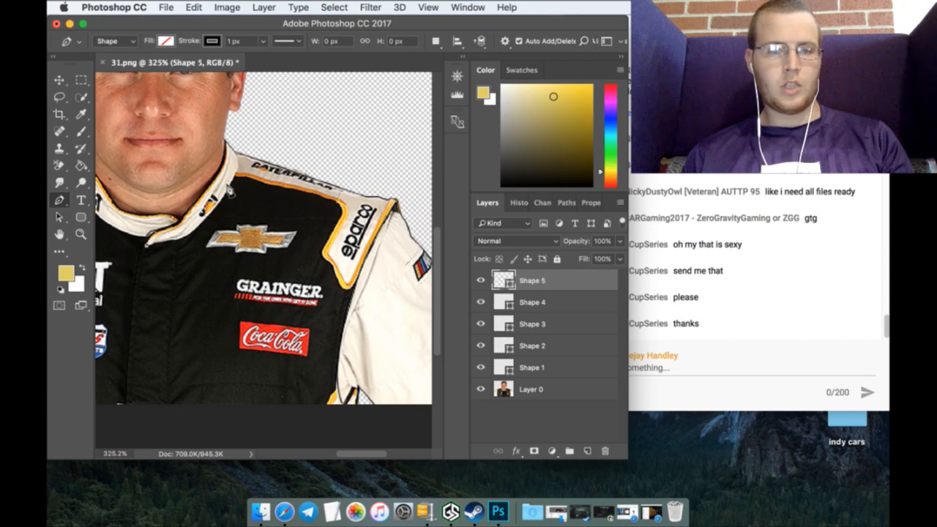
{"action": "left_click_drag", "start_coordinate": [223, 198], "coordinate": [230, 180]}
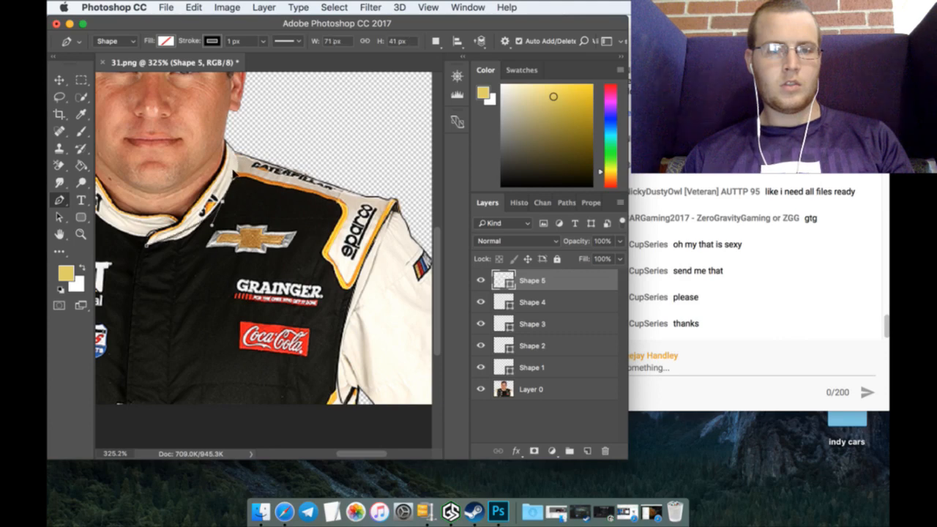
{"action": "left_click", "coordinate": [234, 173]}
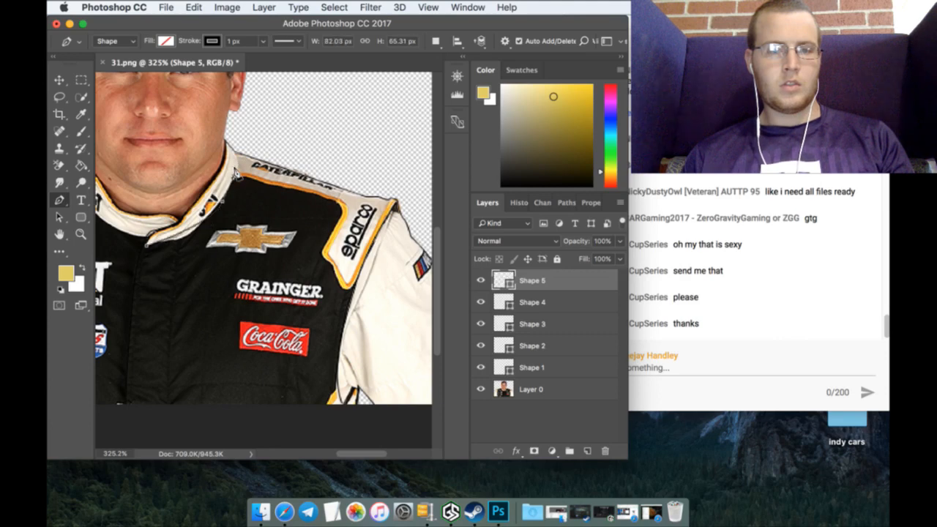
Step: Continue the line along the orange shoulder piping and around the Sparco patch on the image's right shoulder
{"action": "left_click", "coordinate": [277, 187]}
{"action": "left_click", "coordinate": [336, 198]}
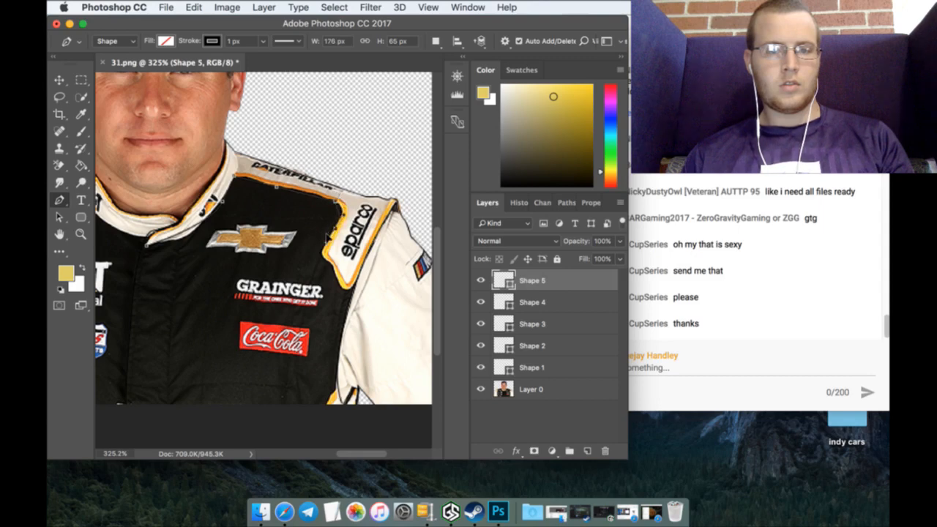
{"action": "left_click", "coordinate": [326, 242]}
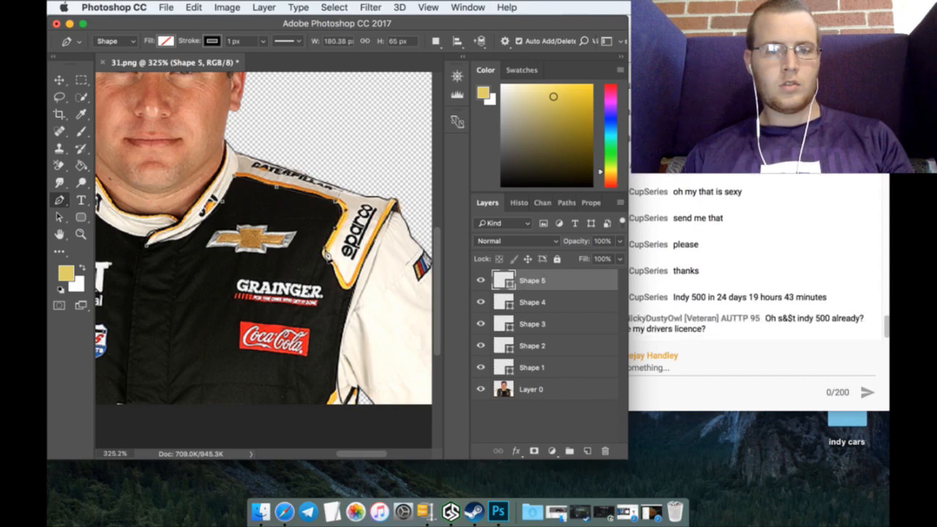
{"action": "left_click", "coordinate": [327, 257]}
{"action": "left_click_drag", "start_coordinate": [330, 262], "coordinate": [339, 276]}
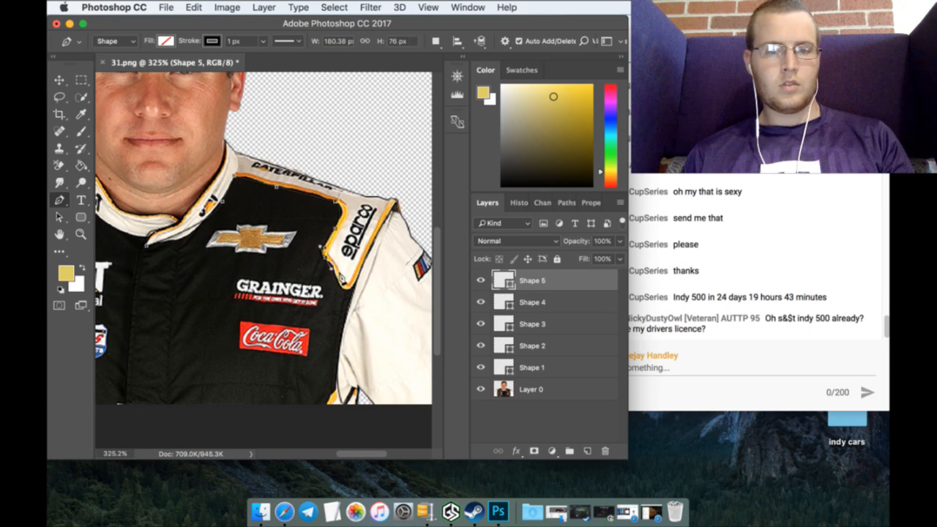
{"action": "left_click", "coordinate": [340, 287]}
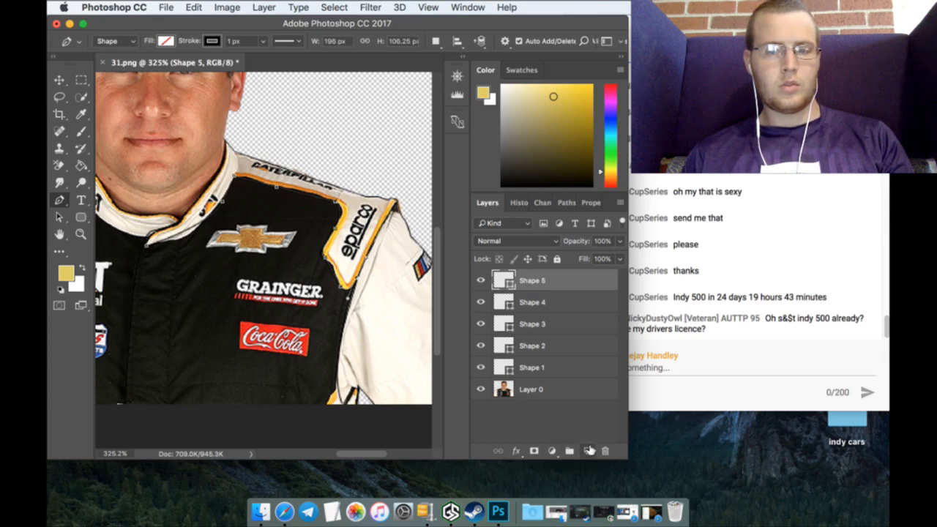
Step: Add a new layer and draw a Pen line from the collar front along its lower edge to the image's left shoulder
{"action": "left_click", "coordinate": [587, 450]}
{"action": "left_click_drag", "start_coordinate": [377, 456], "coordinate": [342, 457]}
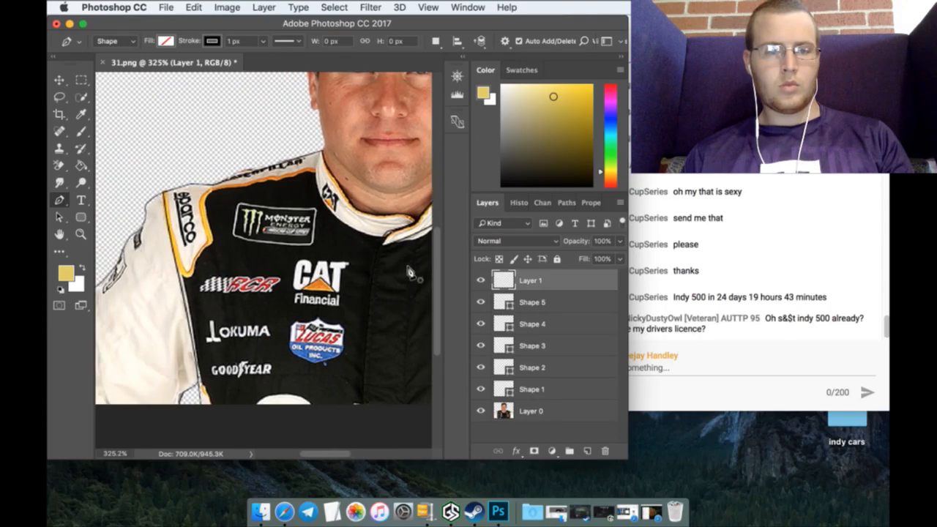
{"action": "left_click", "coordinate": [386, 232]}
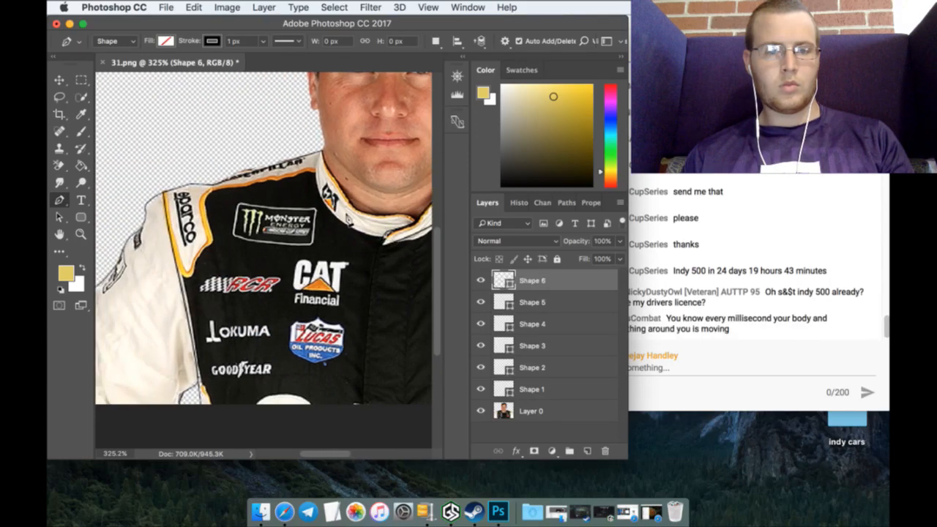
{"action": "left_click_drag", "start_coordinate": [342, 219], "coordinate": [316, 164]}
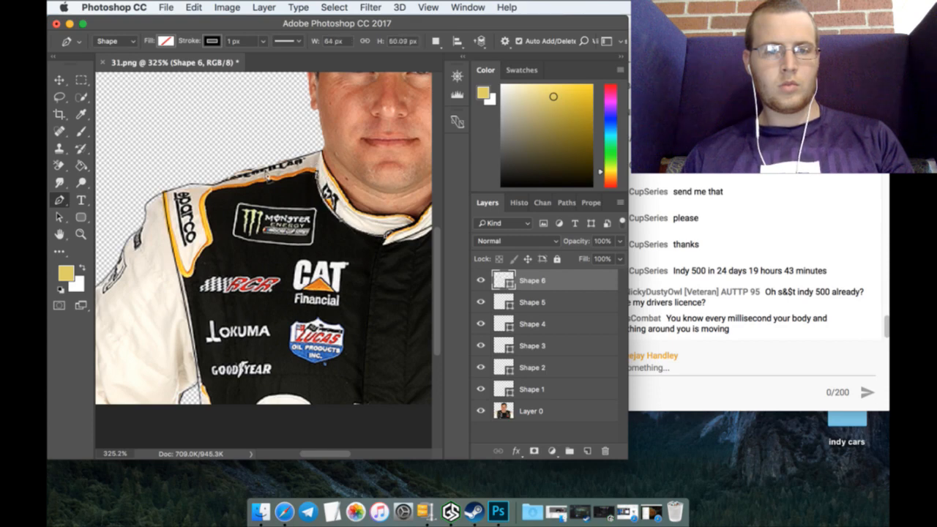
Step: Continue the line along the orange shoulder piping and around the Sparco patch on the image's left shoulder
{"action": "left_click_drag", "start_coordinate": [217, 188], "coordinate": [208, 212]}
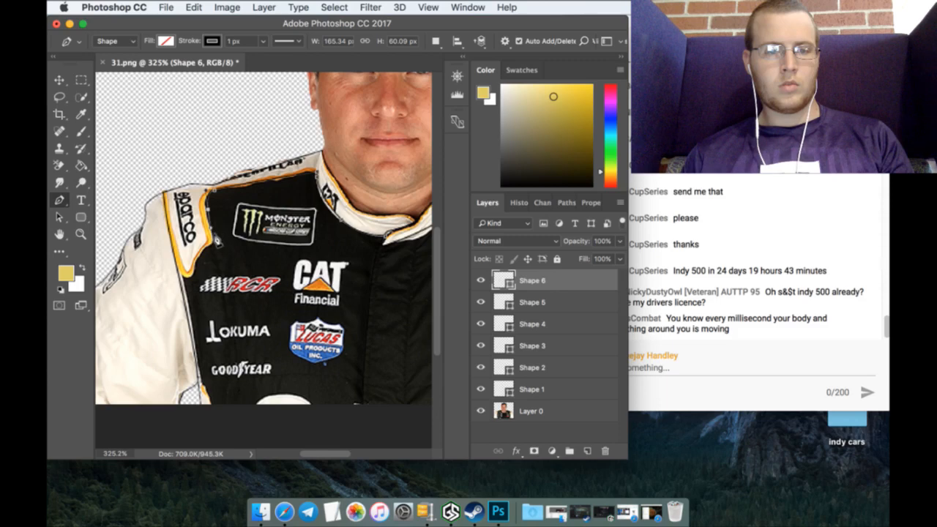
{"action": "left_click", "coordinate": [215, 241]}
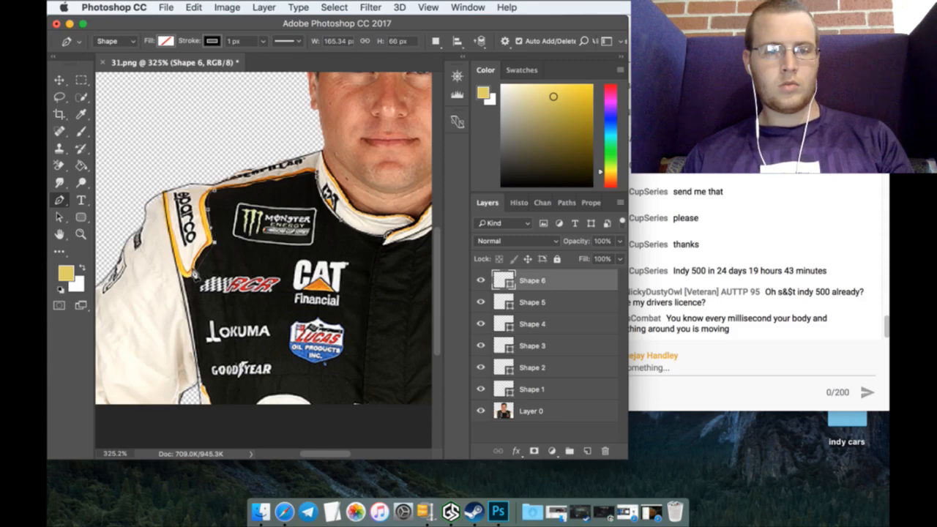
{"action": "left_click", "coordinate": [183, 271]}
{"action": "left_click_drag", "start_coordinate": [178, 260], "coordinate": [174, 245]}
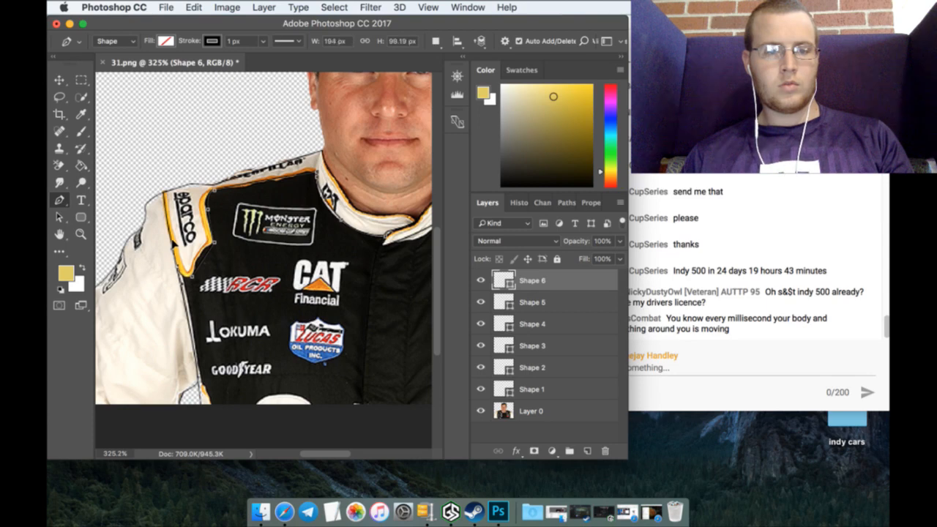
Step: Add a new layer and start a Pen face outline from the image's left jaw above the collar, curving beneath the chin
{"action": "left_click", "coordinate": [587, 449]}
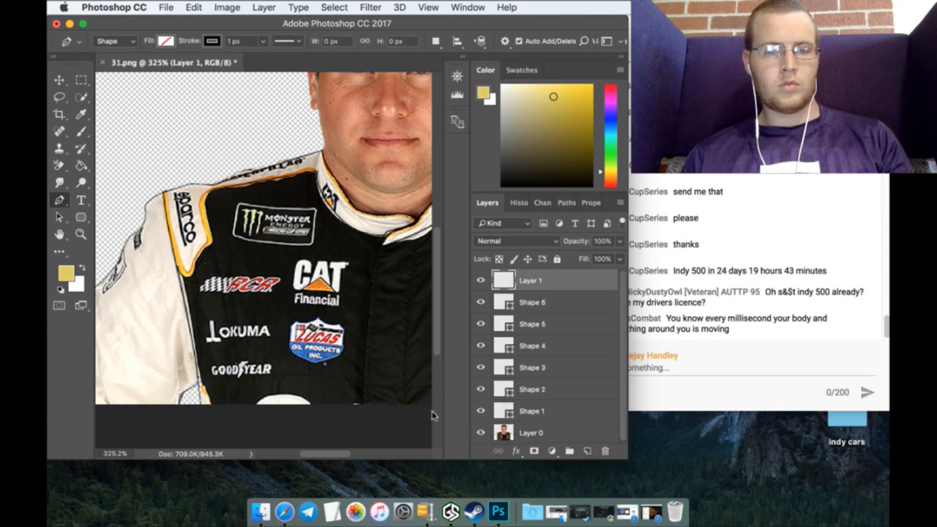
{"action": "scroll", "coordinate": [366, 326], "scroll_direction": "up", "scroll_amount": 5}
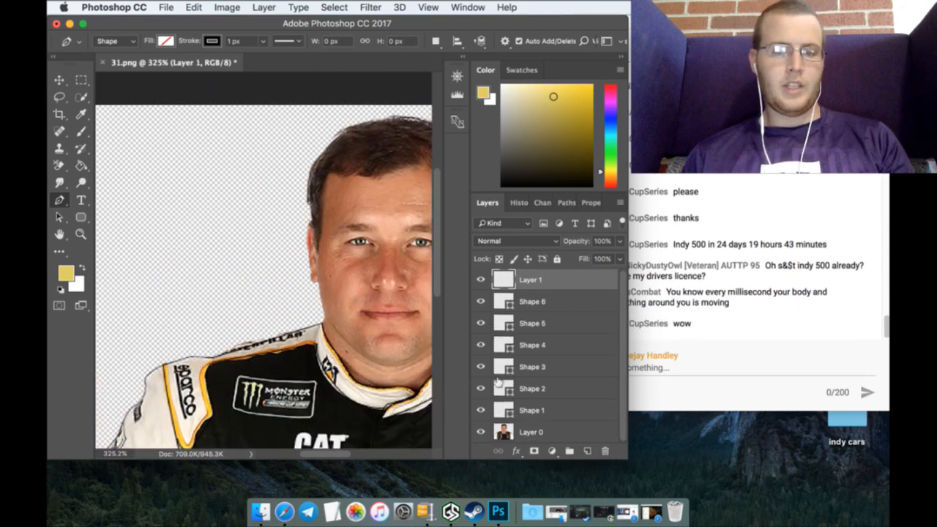
{"action": "scroll", "coordinate": [368, 385], "scroll_direction": "down", "scroll_amount": 1}
{"action": "scroll", "coordinate": [368, 384], "scroll_direction": "down", "scroll_amount": 5}
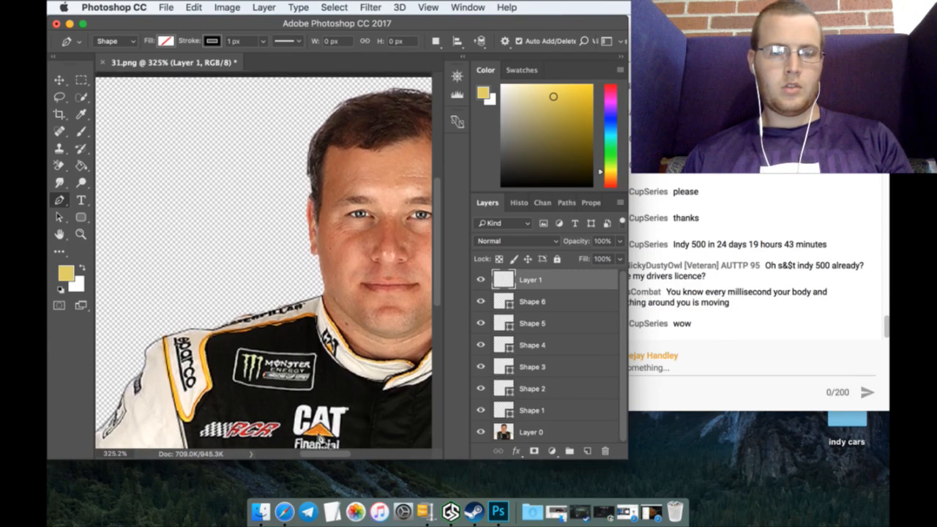
{"action": "scroll", "coordinate": [325, 442], "scroll_direction": "right", "scroll_amount": 5}
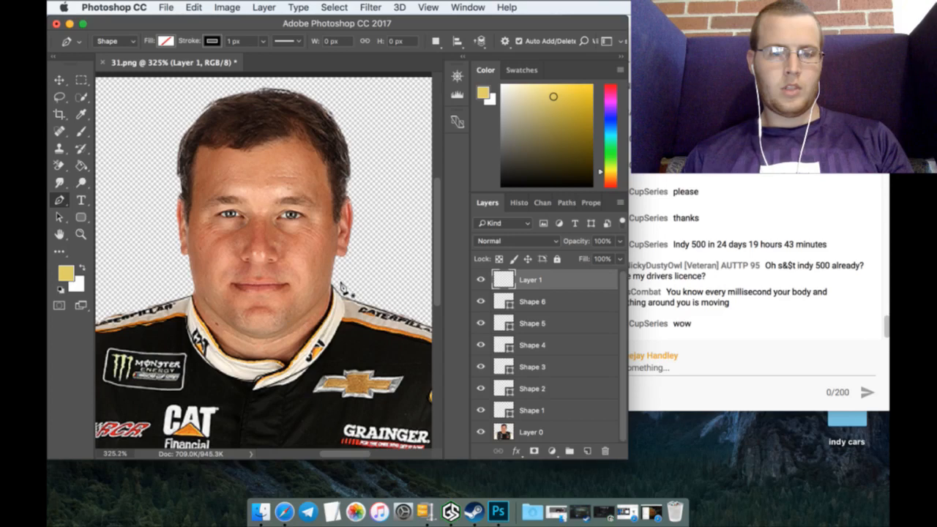
{"action": "left_click", "coordinate": [196, 289]}
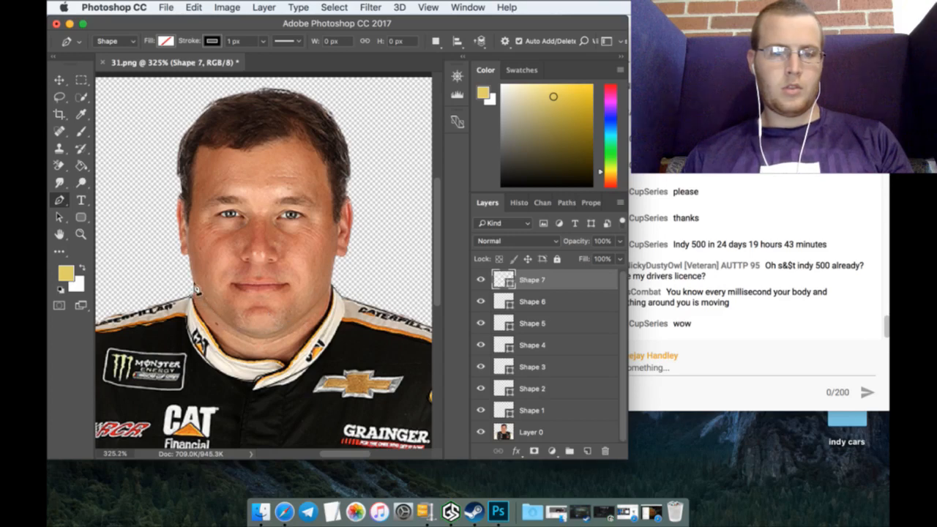
{"action": "left_click", "coordinate": [197, 284]}
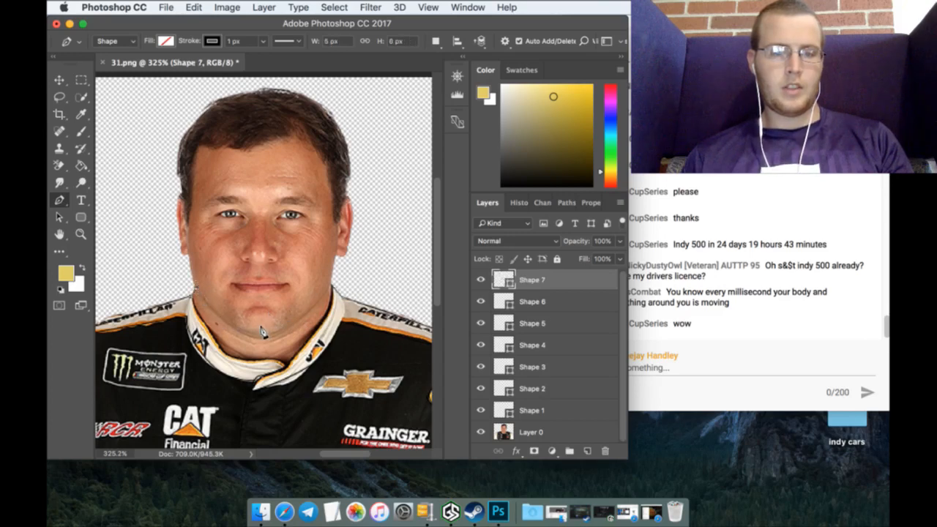
{"action": "left_click", "coordinate": [237, 325]}
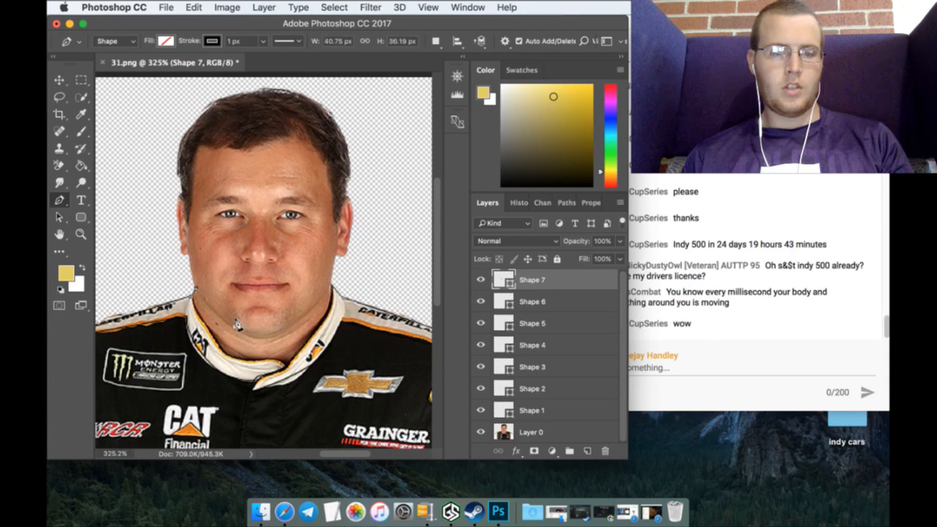
{"action": "left_click_drag", "start_coordinate": [254, 327], "coordinate": [295, 319]}
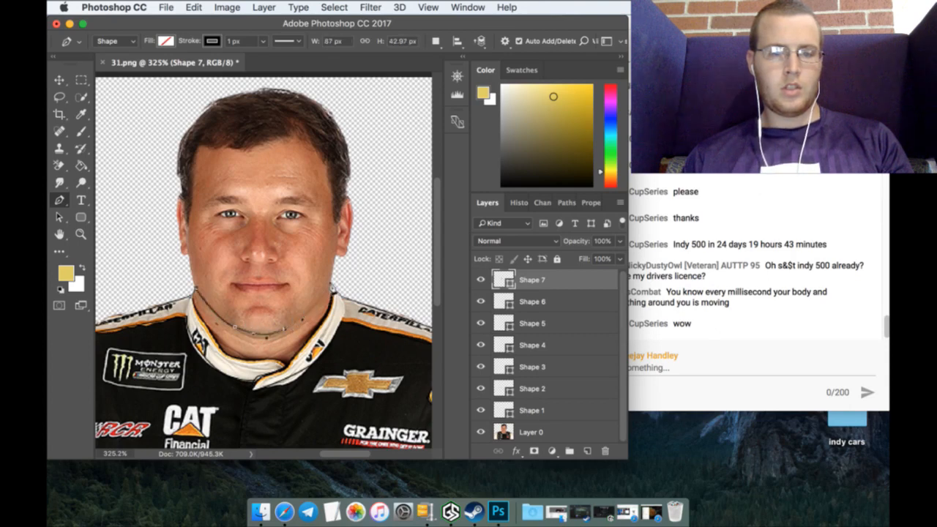
Step: Continue the face outline up the image's right jaw, past the inner edge of the ear, to the temple
{"action": "left_click", "coordinate": [333, 282]}
{"action": "left_click_drag", "start_coordinate": [333, 275], "coordinate": [339, 262]}
{"action": "left_click", "coordinate": [337, 255]}
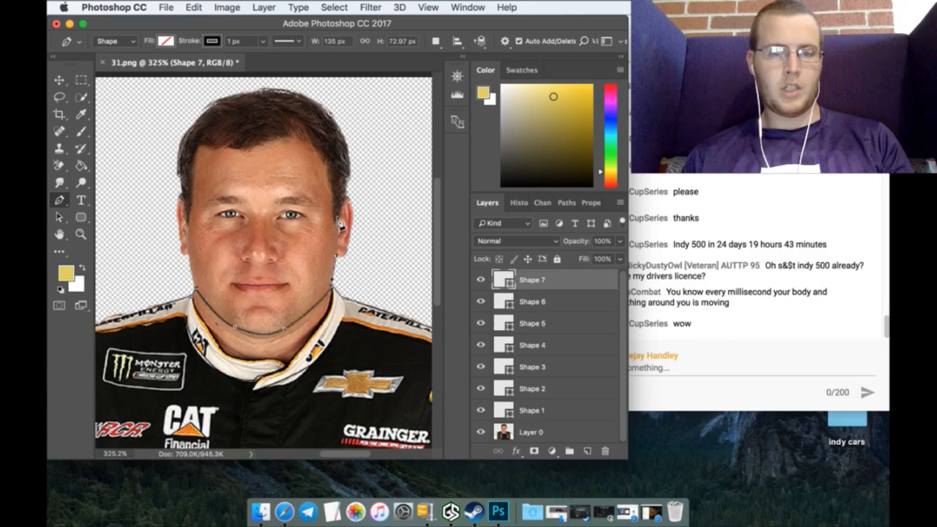
{"action": "left_click", "coordinate": [335, 207]}
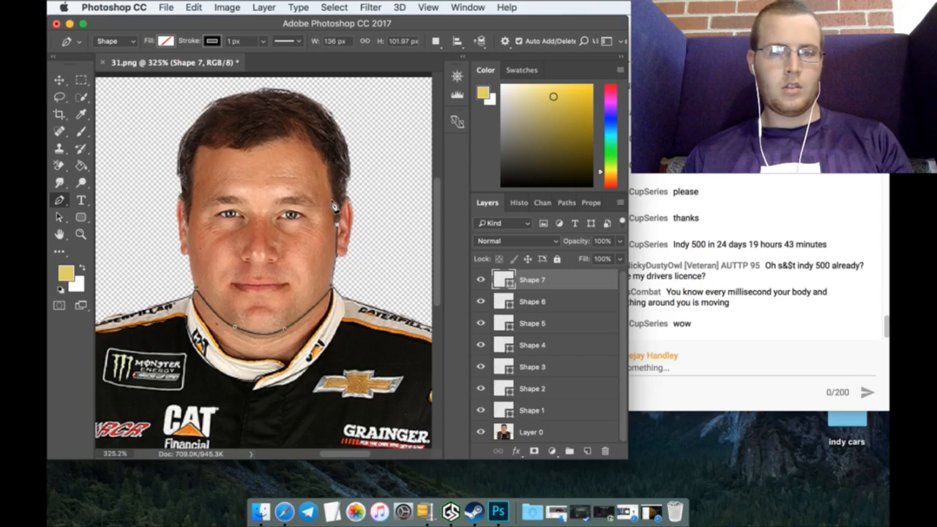
{"action": "left_click", "coordinate": [334, 178]}
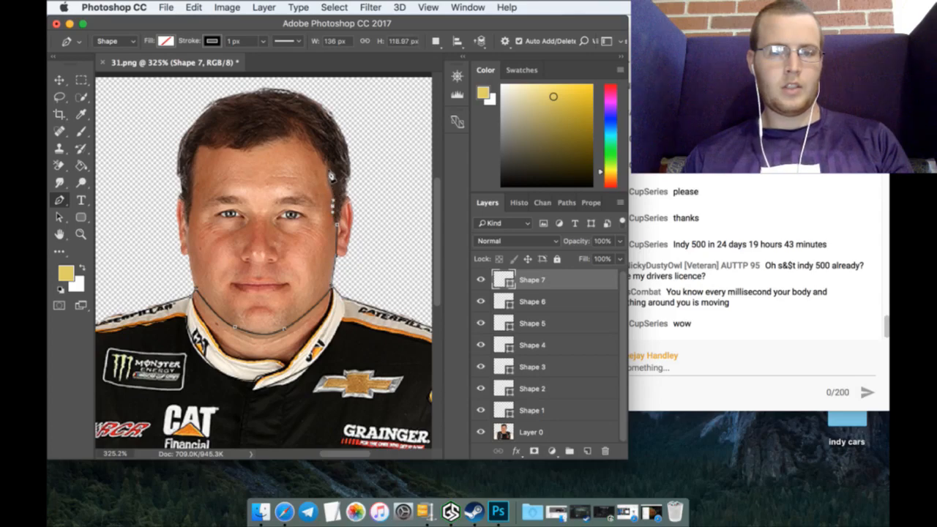
Step: Trace the face outline across the hairline and down the image's left side, closing it at the jaw starting point
{"action": "left_click", "coordinate": [296, 137]}
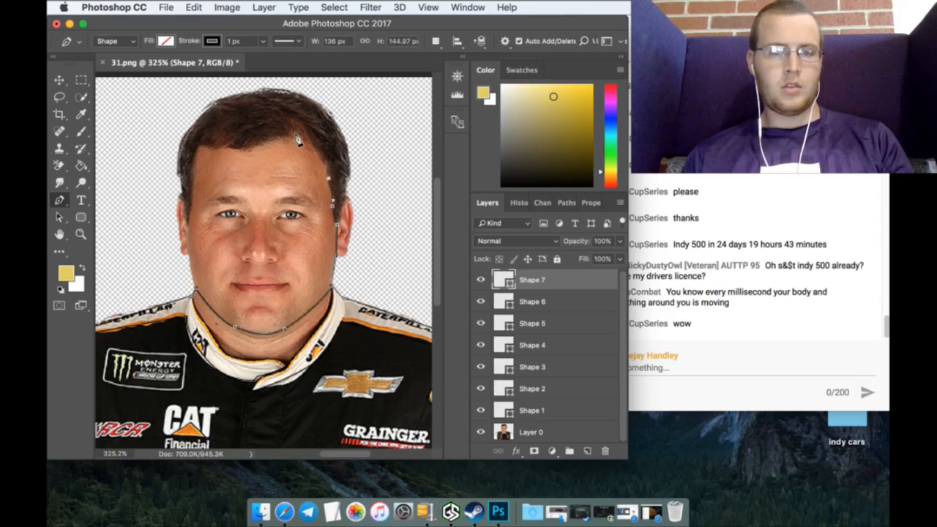
{"action": "left_click_drag", "start_coordinate": [298, 140], "coordinate": [196, 160]}
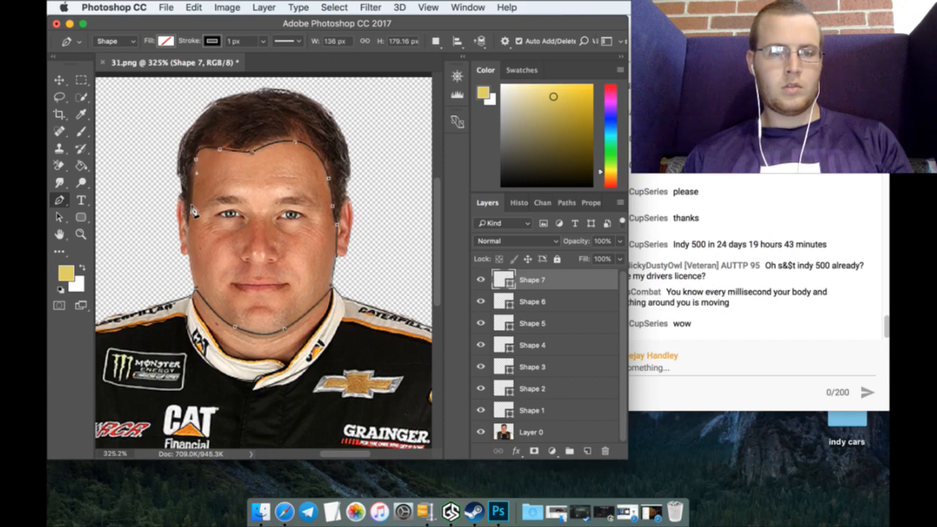
{"action": "left_click_drag", "start_coordinate": [189, 208], "coordinate": [191, 223]}
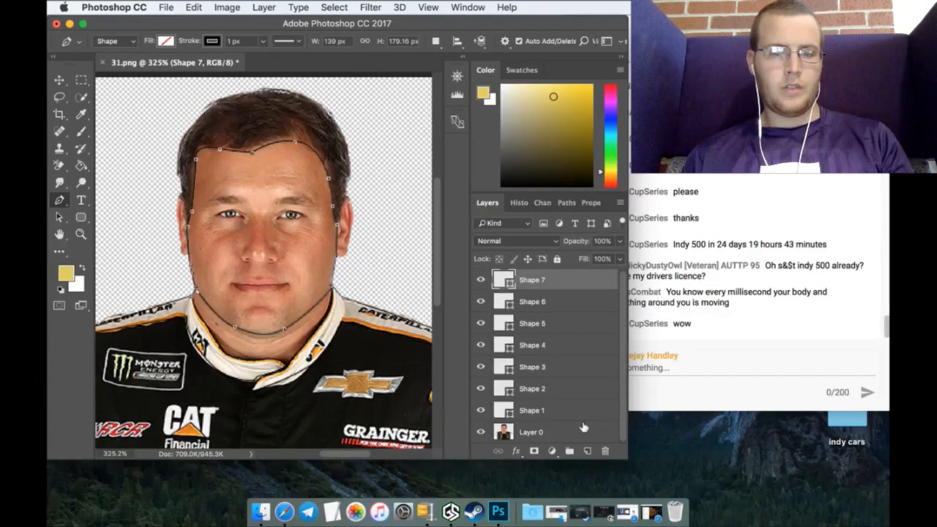
Step: Add a new layer and start a Pen outline of the image's right ear, from the jaw junction around the lobe
{"action": "left_click", "coordinate": [590, 449]}
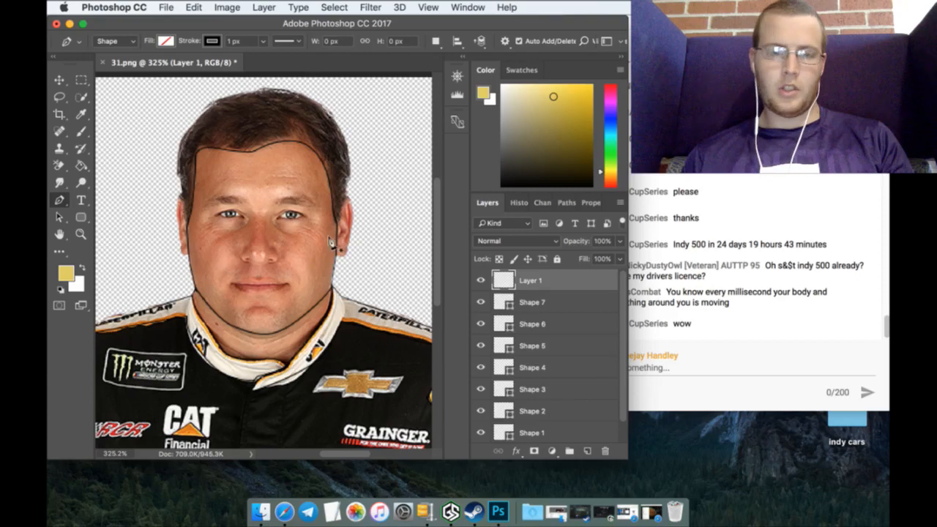
{"action": "left_click", "coordinate": [341, 254]}
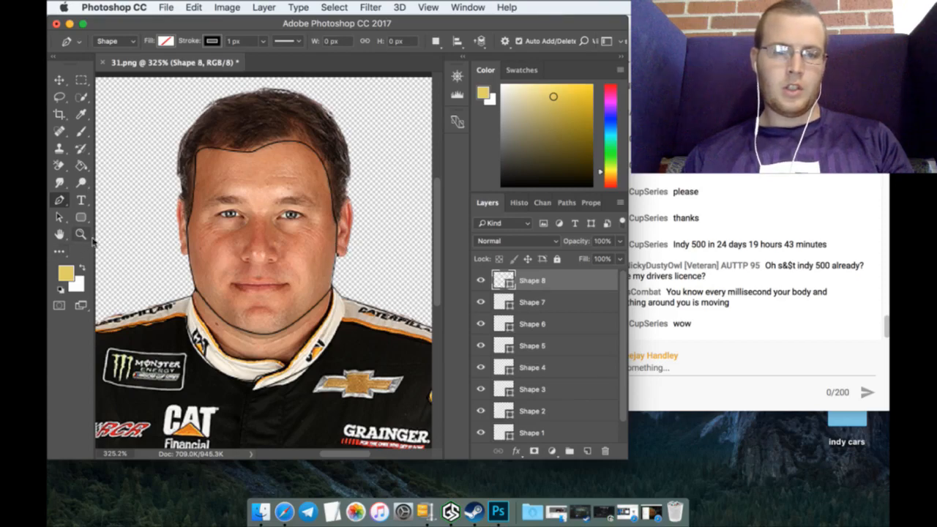
{"action": "left_click", "coordinate": [80, 235]}
{"action": "left_click_drag", "start_coordinate": [367, 233], "coordinate": [350, 190]}
{"action": "scroll", "coordinate": [348, 209], "scroll_direction": "up", "scroll_amount": 1}
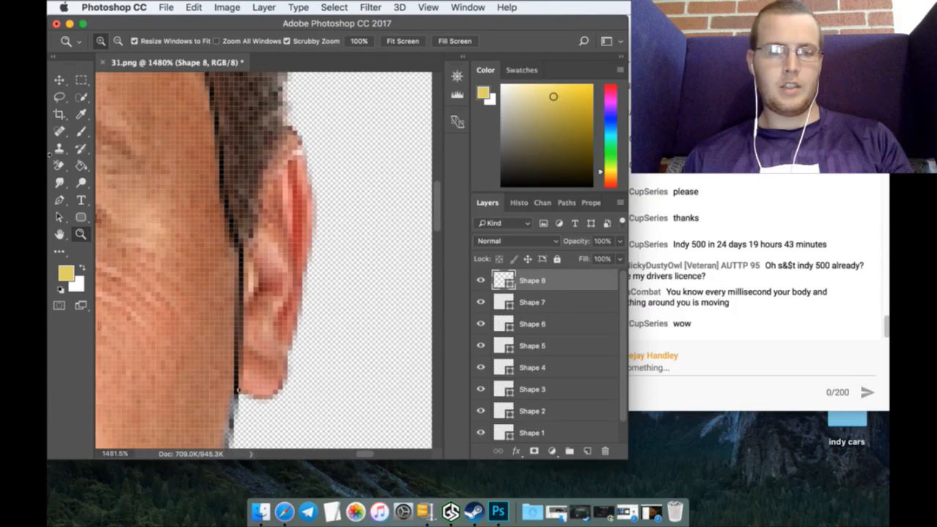
{"action": "left_click", "coordinate": [59, 200]}
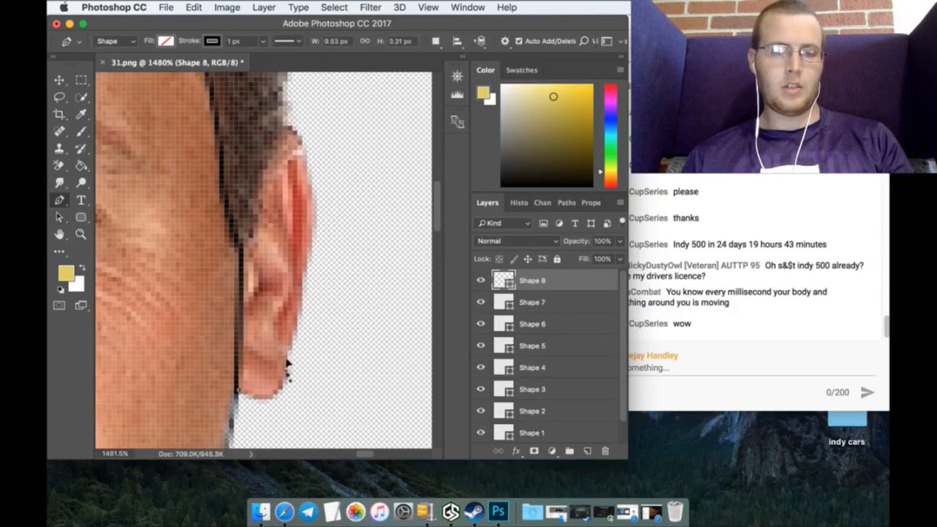
{"action": "left_click_drag", "start_coordinate": [286, 375], "coordinate": [291, 334]}
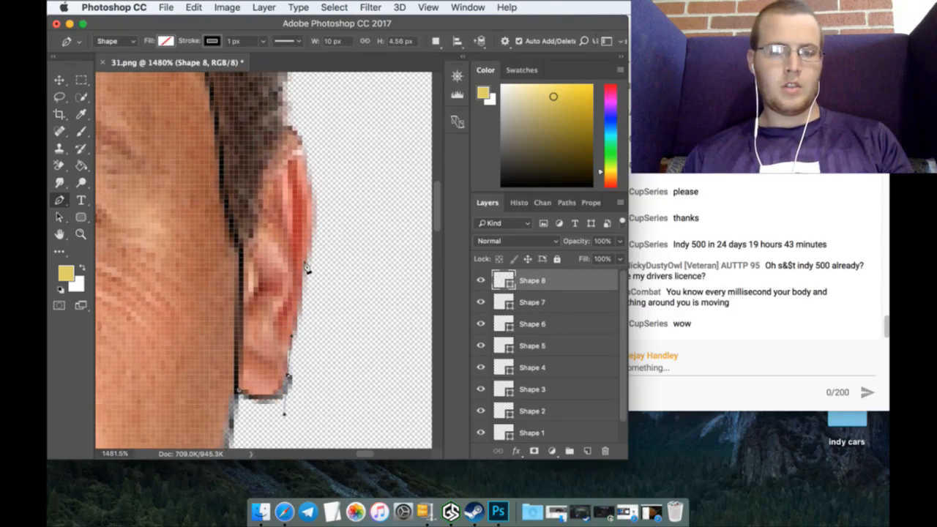
Step: Continue the outline up the image's right ear, over its top and down the inner edge, closing it at the lobe starting point
{"action": "left_click", "coordinate": [307, 267]}
{"action": "left_click_drag", "start_coordinate": [313, 224], "coordinate": [313, 227]}
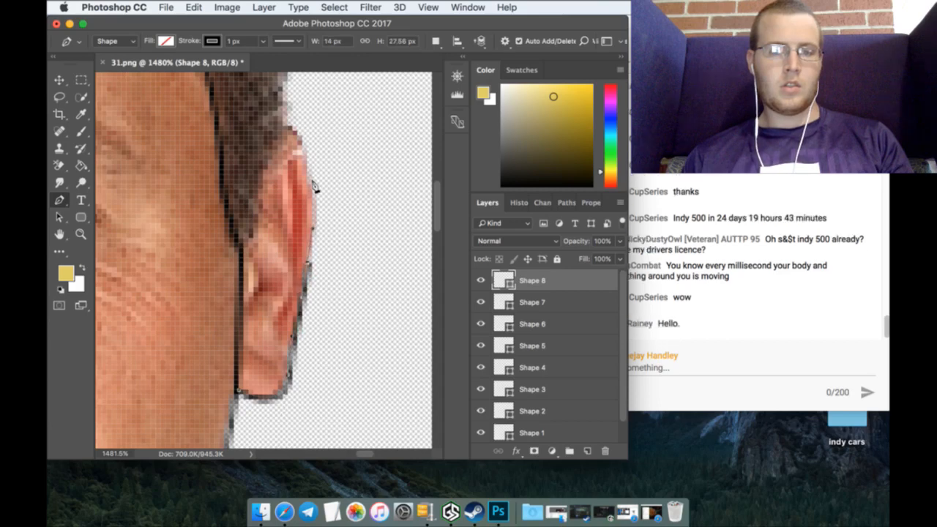
{"action": "mouse_move", "coordinate": [313, 185]}
{"action": "left_mouse_down"}
{"action": "mouse_move", "coordinate": [303, 139]}
{"action": "mouse_move", "coordinate": [278, 144]}
{"action": "mouse_move", "coordinate": [255, 220]}
{"action": "left_mouse_up"}
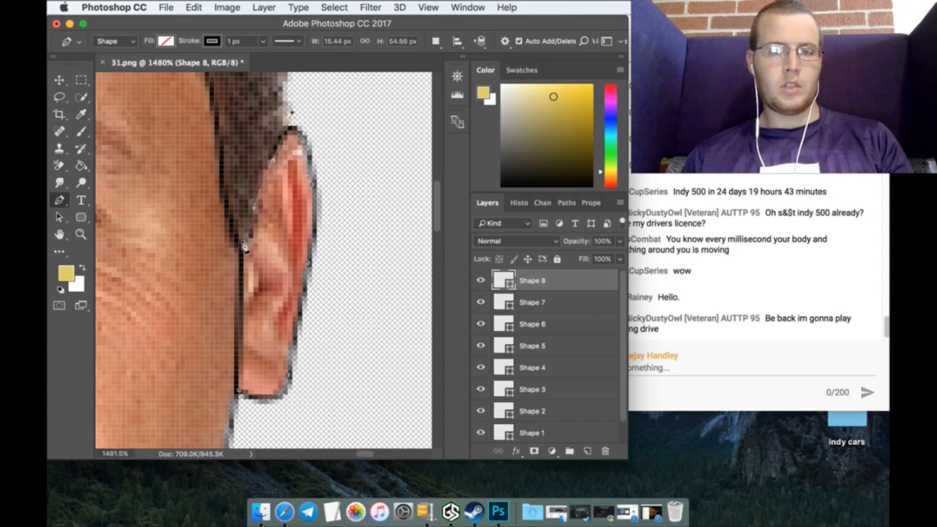
{"action": "left_click", "coordinate": [243, 247]}
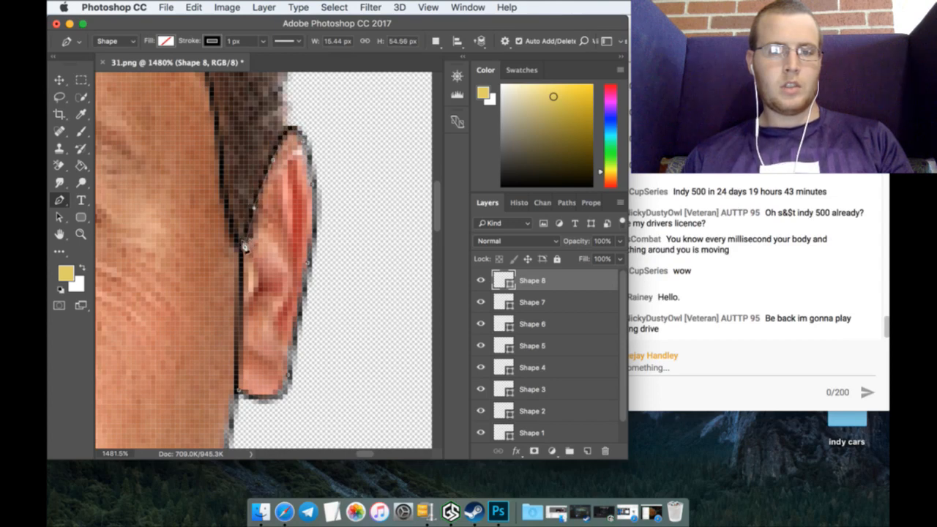
{"action": "left_click", "coordinate": [239, 389]}
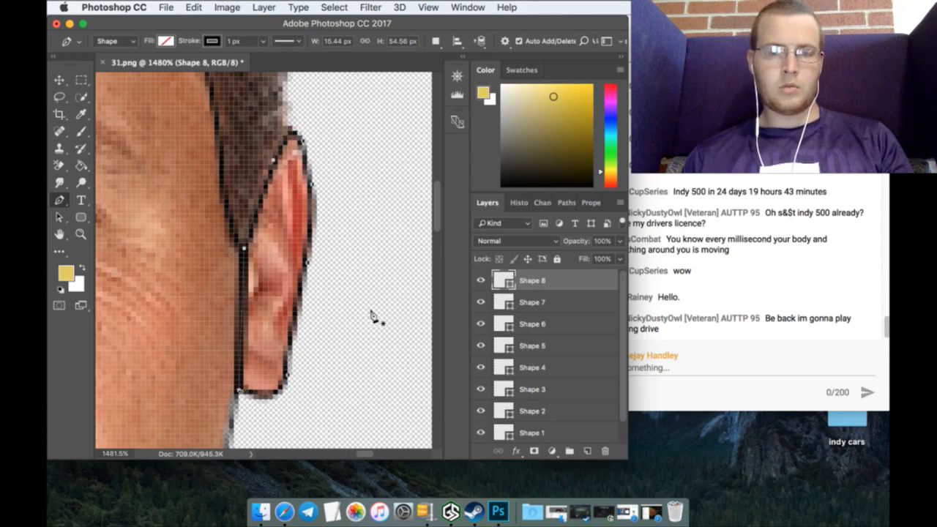
Step: Add a new layer and start a Pen outline of the image's left ear, from the lobe's inner end up the outer edge
{"action": "left_click_drag", "start_coordinate": [365, 454], "coordinate": [333, 459]}
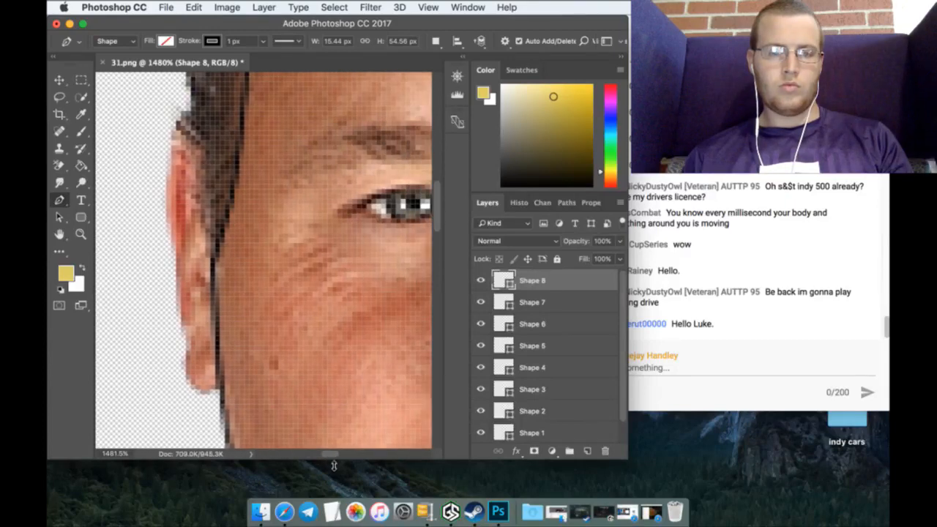
{"action": "left_click", "coordinate": [587, 451]}
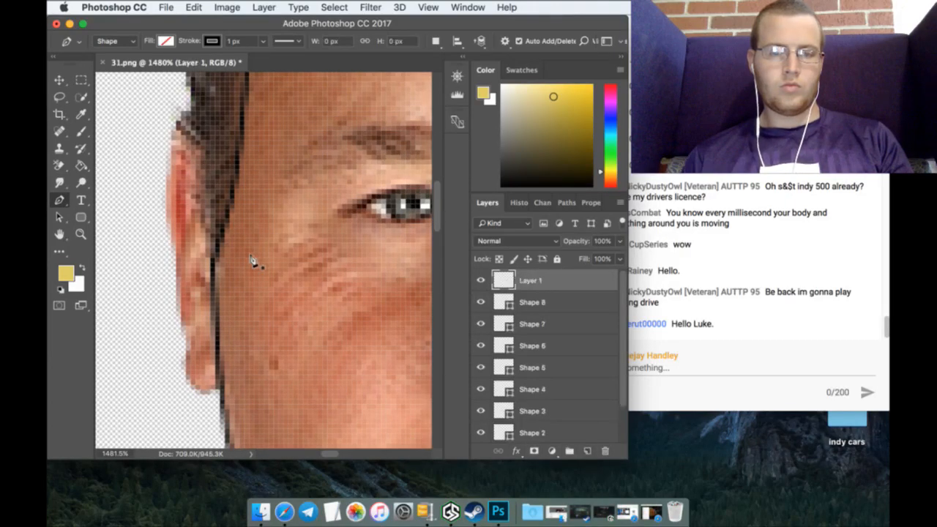
{"action": "left_click", "coordinate": [221, 384]}
{"action": "left_click_drag", "start_coordinate": [191, 382], "coordinate": [186, 366]}
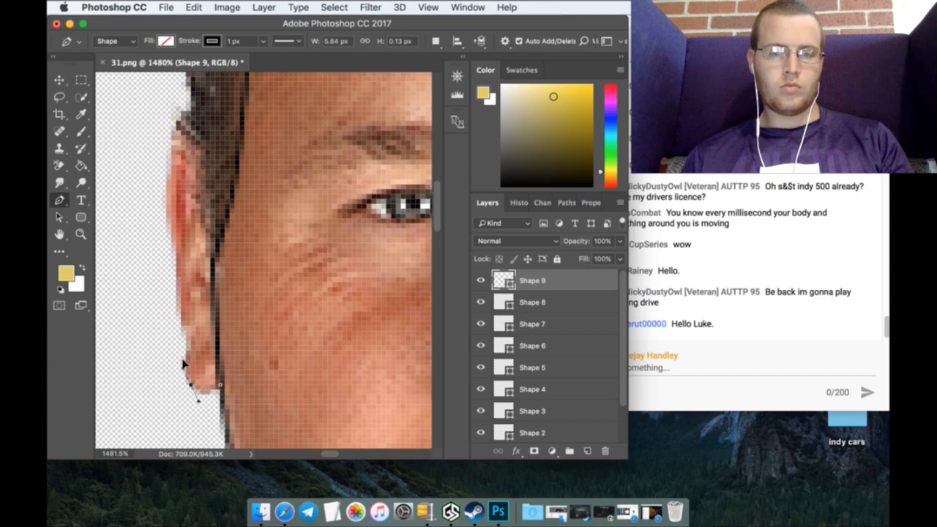
{"action": "left_click_drag", "start_coordinate": [185, 364], "coordinate": [175, 267]}
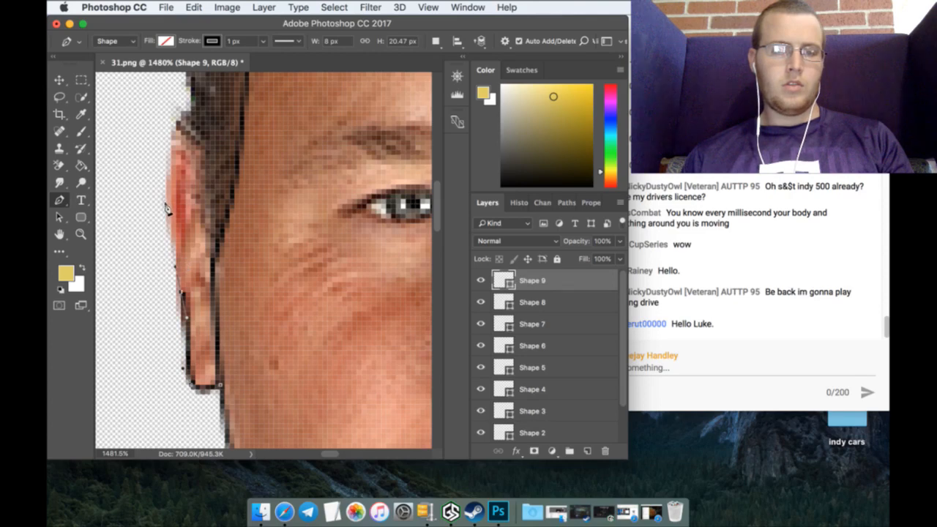
Step: Finish the ear outline with the Pen tool over the top and back down the hairline, closing it at the lobe, about 11 × 54 px
{"action": "left_click_drag", "start_coordinate": [167, 202], "coordinate": [159, 111]}
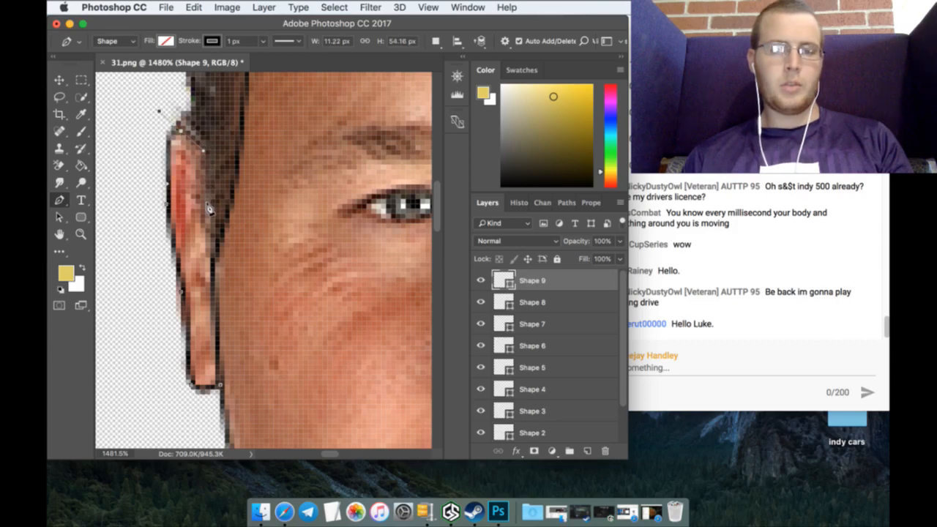
{"action": "left_click_drag", "start_coordinate": [209, 217], "coordinate": [217, 251]}
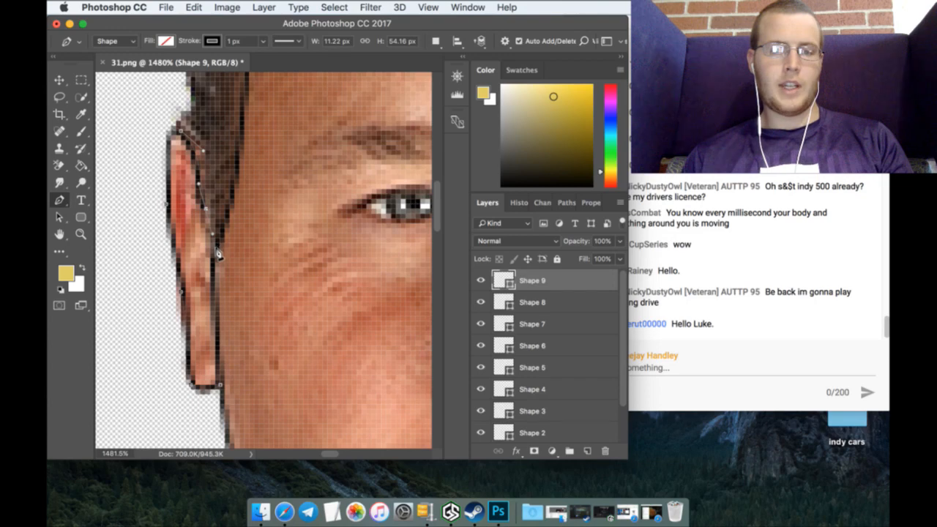
{"action": "left_click", "coordinate": [221, 382]}
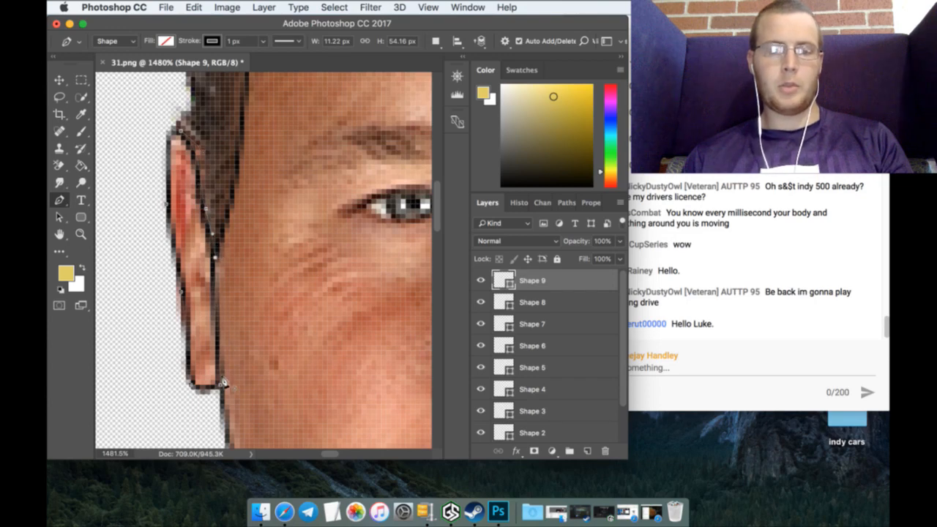
Step: On a new layer, trace the upper eyelid of the eye nearest the outlined ear as a curve about 26 px wide
{"action": "left_click", "coordinate": [588, 448]}
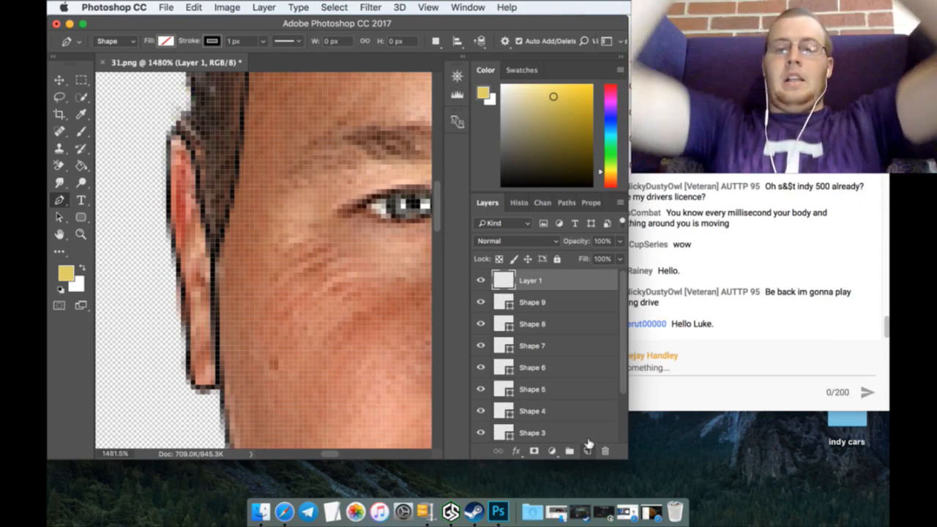
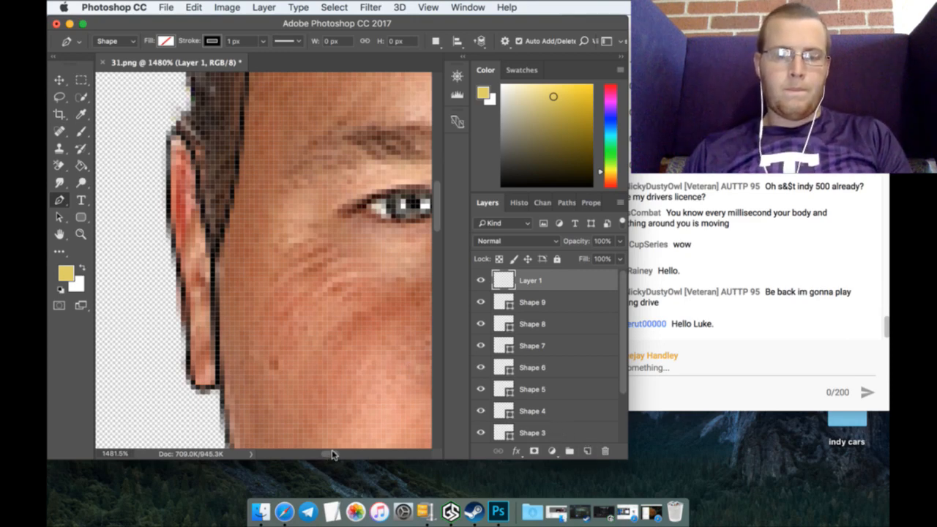
{"action": "left_click_drag", "start_coordinate": [331, 454], "coordinate": [346, 452]}
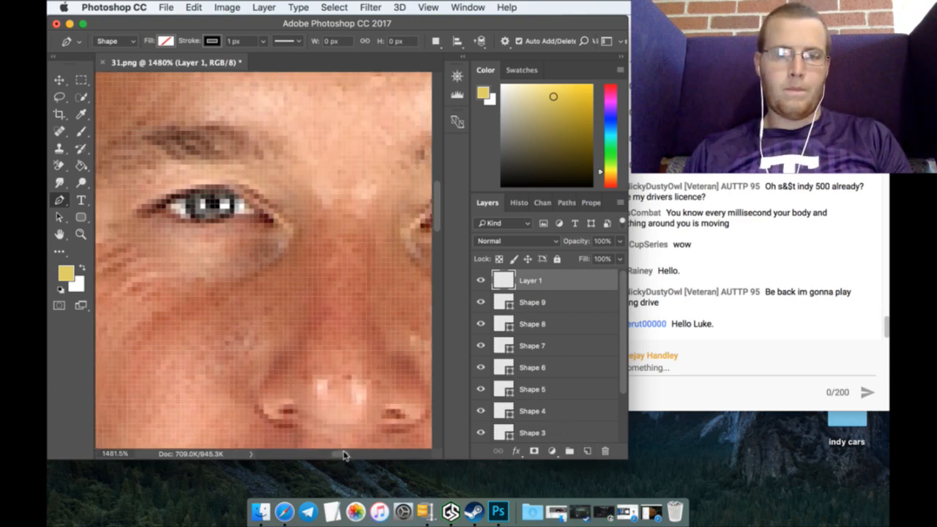
{"action": "left_click", "coordinate": [147, 212]}
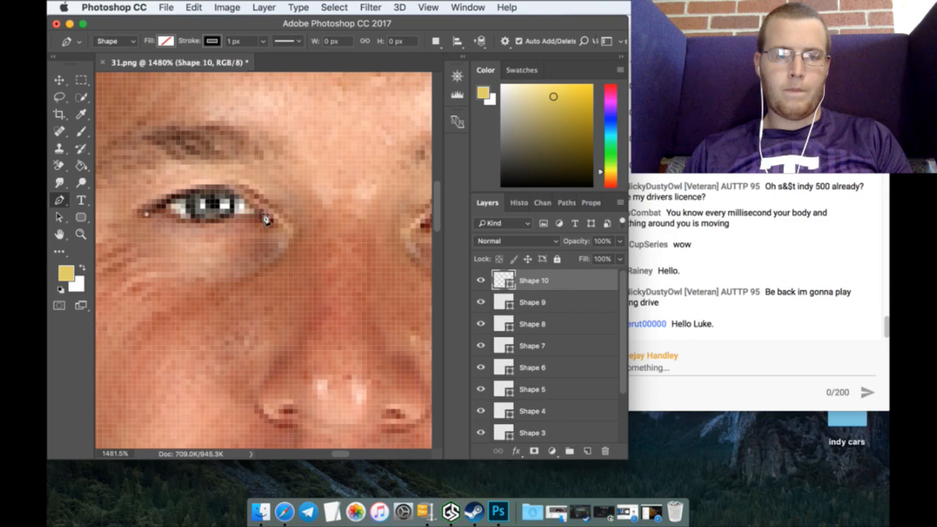
{"action": "left_click", "coordinate": [273, 217]}
{"action": "left_click_drag", "start_coordinate": [308, 249], "coordinate": [333, 285]}
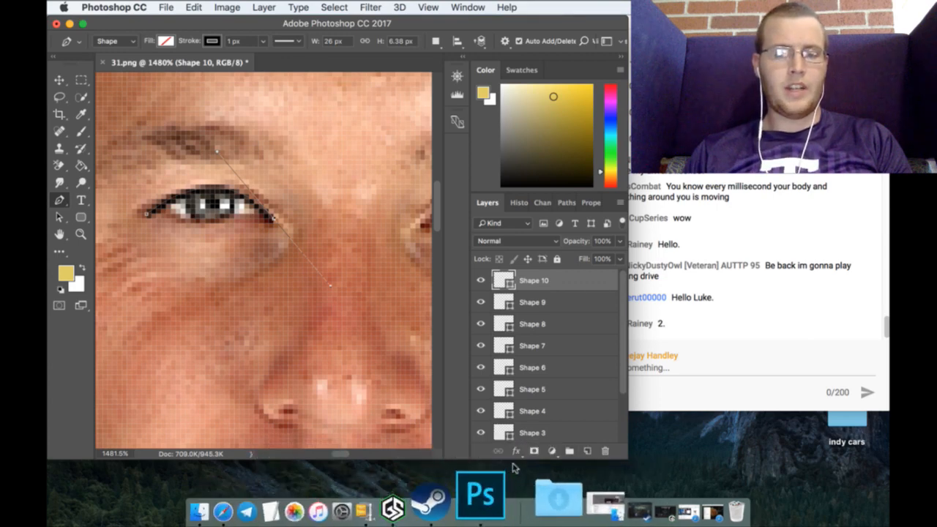
Step: Trace the same eye's lower lid on new layers: a curve about 13 px wide, plus a straight line about 10 px to the inner corner
{"action": "left_click", "coordinate": [587, 451]}
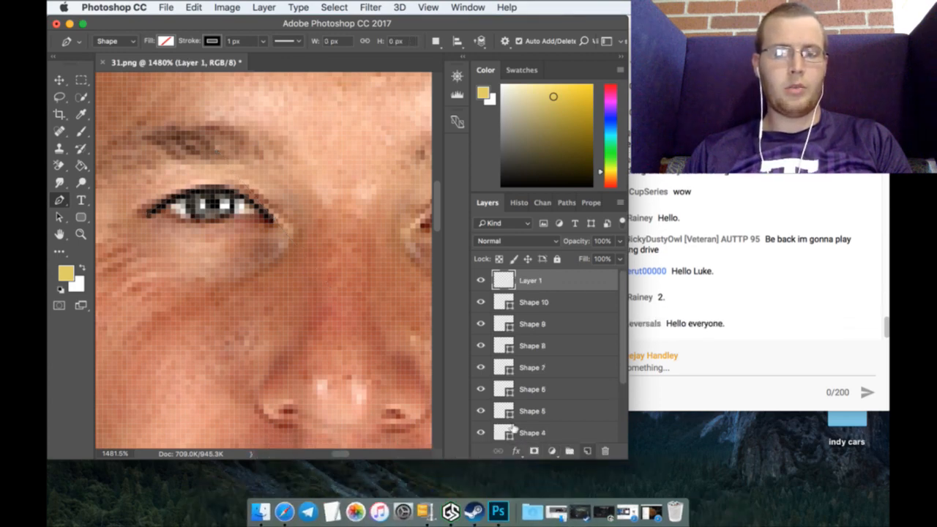
{"action": "left_click", "coordinate": [173, 208]}
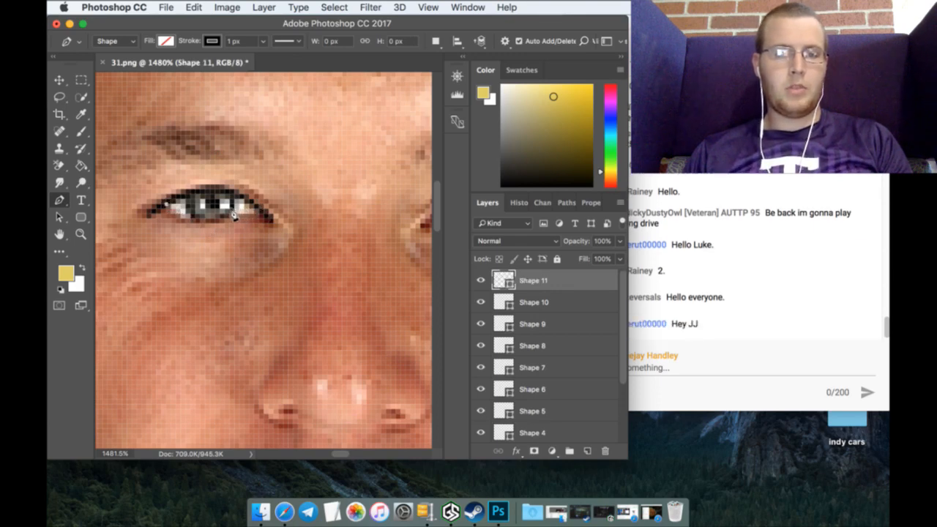
{"action": "left_click", "coordinate": [234, 213]}
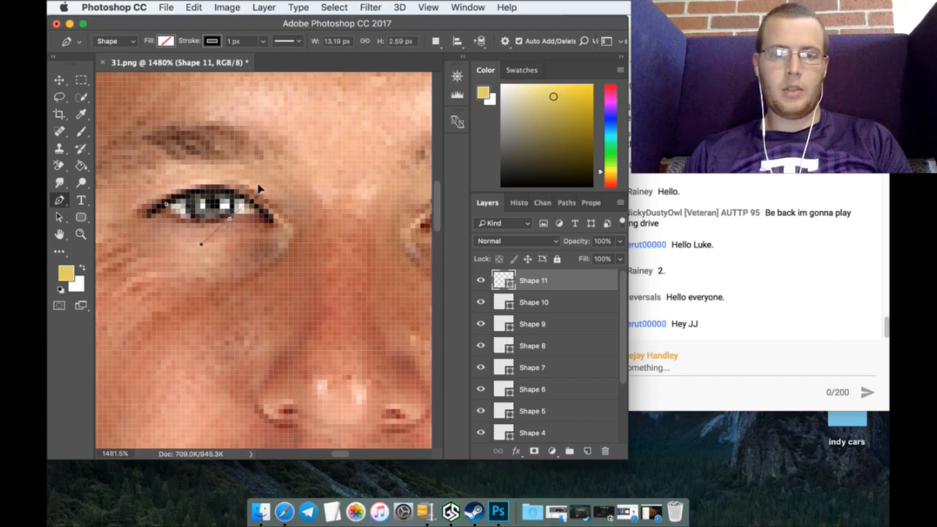
{"action": "left_click_drag", "start_coordinate": [258, 189], "coordinate": [270, 195]}
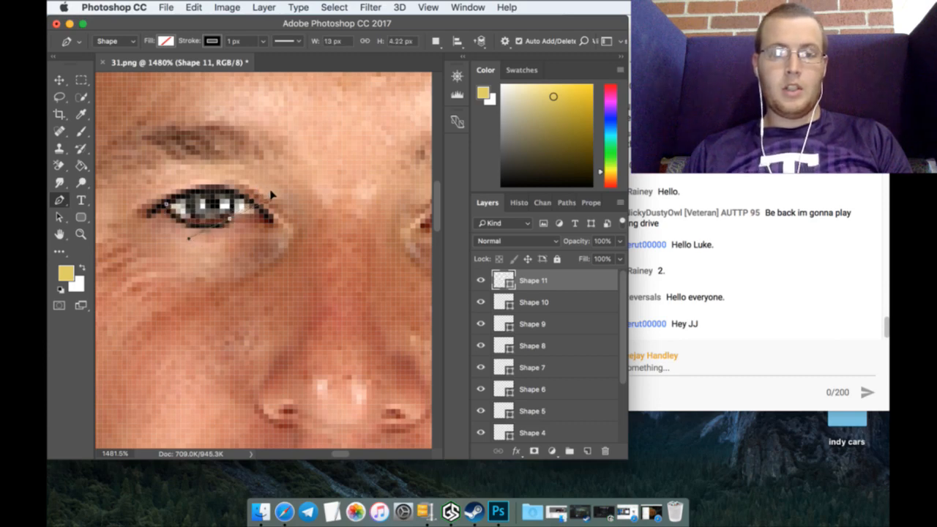
{"action": "left_click", "coordinate": [587, 451]}
{"action": "left_click", "coordinate": [225, 217]}
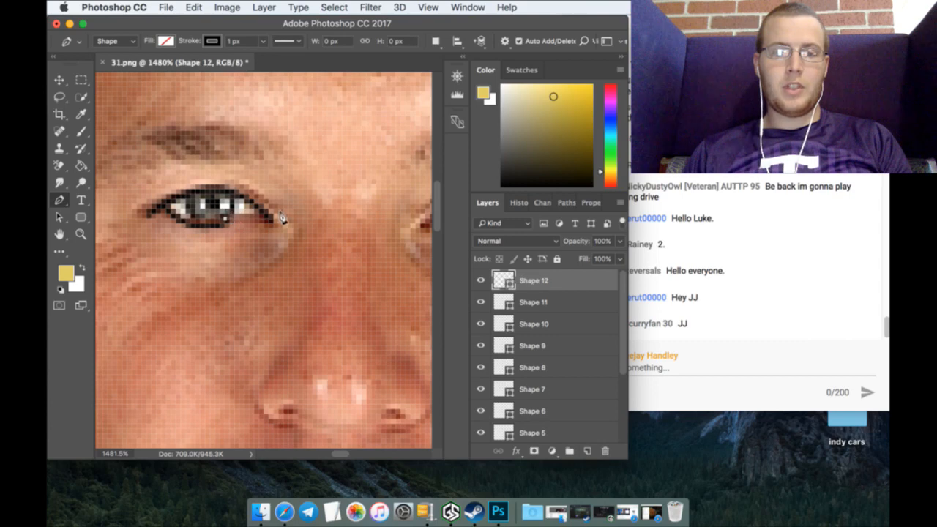
{"action": "left_click", "coordinate": [274, 219]}
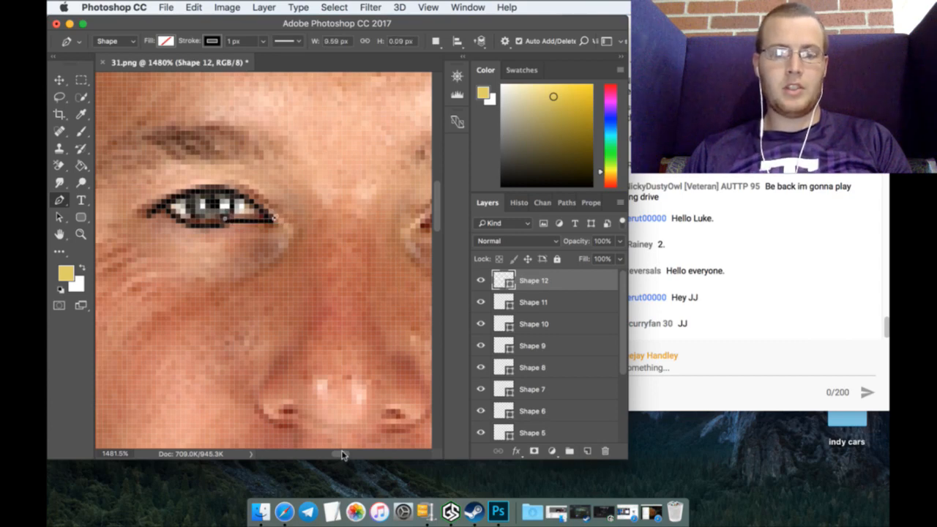
Step: On a new layer, trace the other eye's upper lid from outer to inner corner as a curve about 26 px wide
{"action": "left_click_drag", "start_coordinate": [342, 456], "coordinate": [355, 454]}
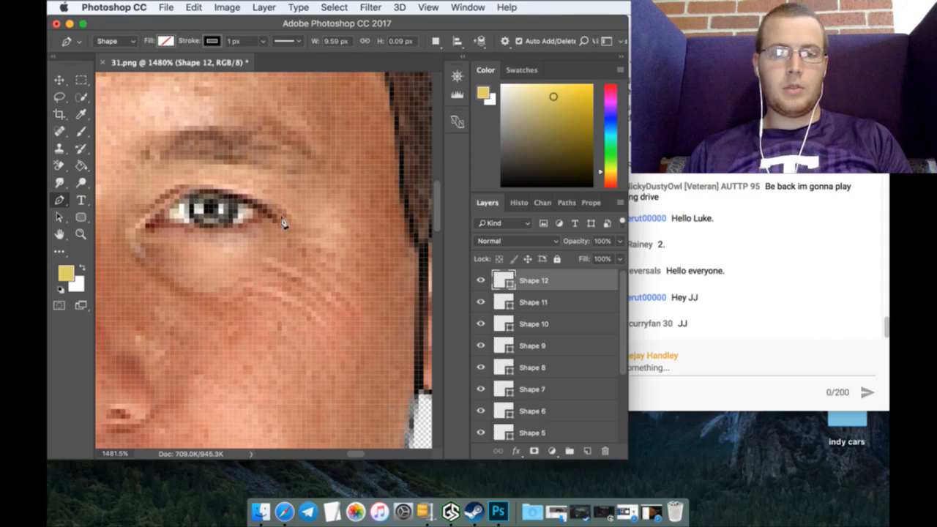
{"action": "left_click", "coordinate": [283, 223]}
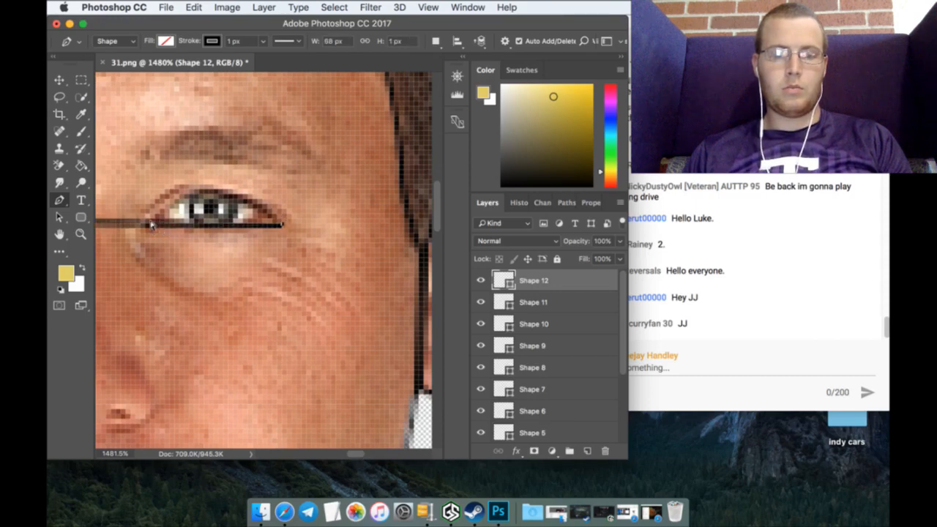
{"action": "key", "text": "super+z"}
{"action": "left_click", "coordinate": [587, 451]}
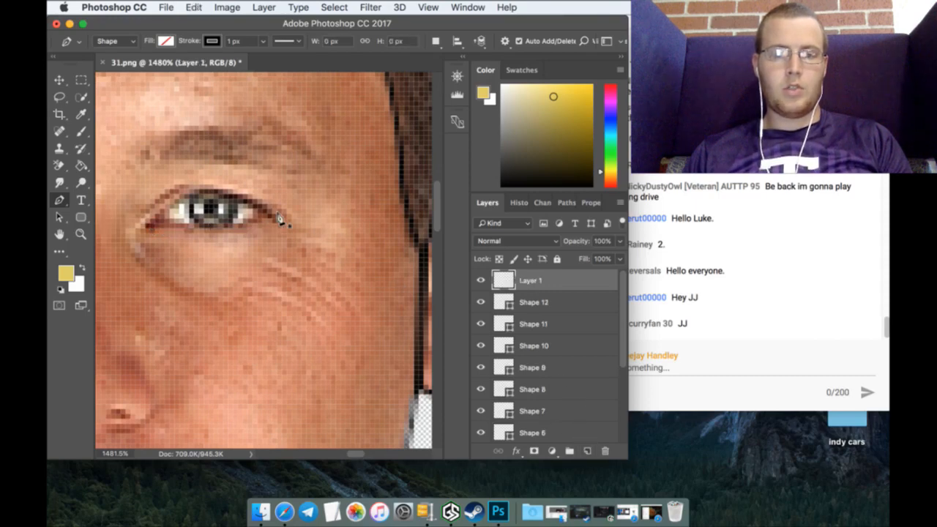
{"action": "left_click", "coordinate": [278, 219]}
{"action": "mouse_move", "coordinate": [149, 224]}
{"action": "left_mouse_down"}
{"action": "mouse_move", "coordinate": [106, 264]}
{"action": "mouse_move", "coordinate": [104, 293]}
{"action": "left_mouse_up"}
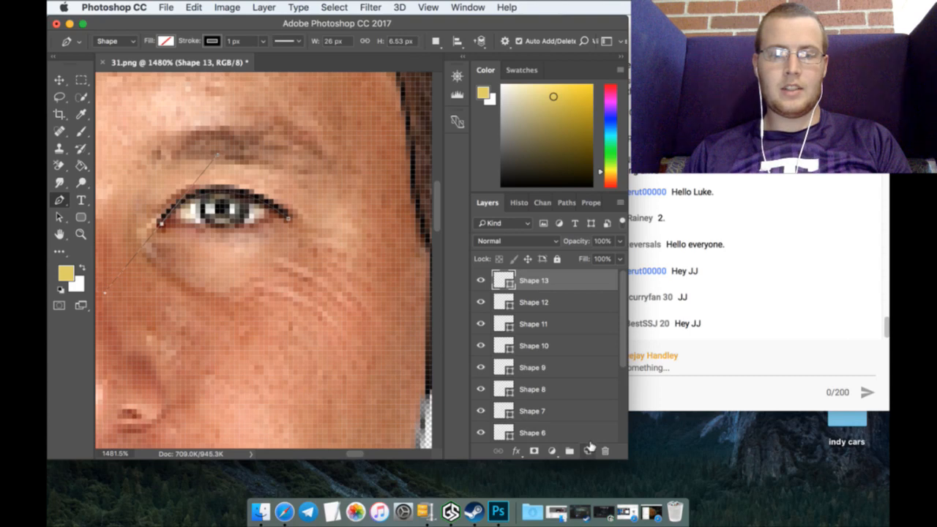
Step: On a new layer, trace the second eye's lower lid as a curve about 22 px wide and 4 px high
{"action": "left_click", "coordinate": [588, 451]}
{"action": "left_click", "coordinate": [215, 227]}
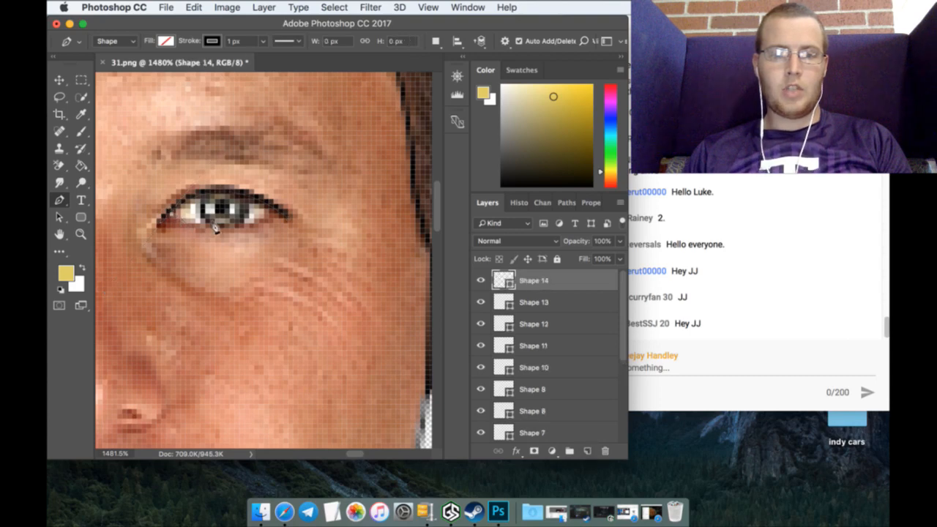
{"action": "mouse_move", "coordinate": [279, 209]}
{"action": "left_mouse_down"}
{"action": "mouse_move", "coordinate": [298, 181]}
{"action": "mouse_move", "coordinate": [337, 164]}
{"action": "left_mouse_up"}
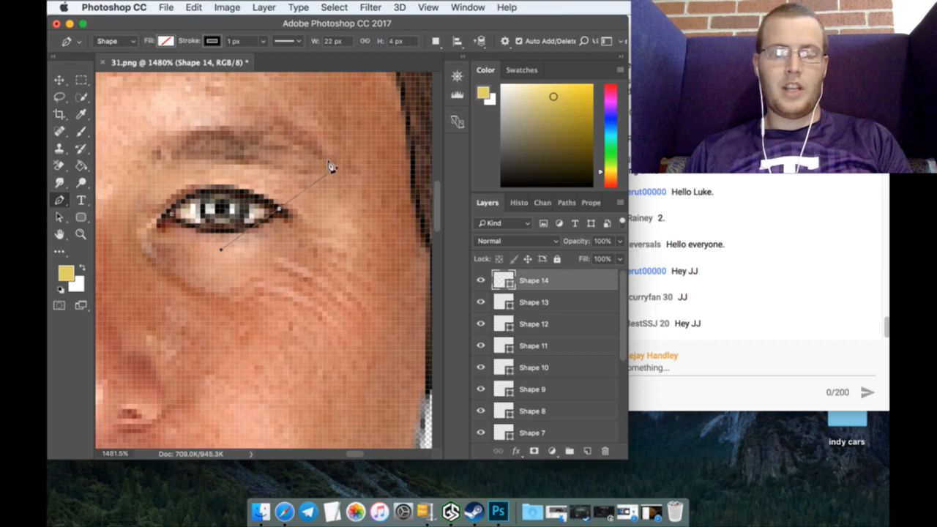
Step: On a new layer, trace the outer edge of the nostril on the image's left side as a curve about 14 px high
{"action": "left_click", "coordinate": [589, 449]}
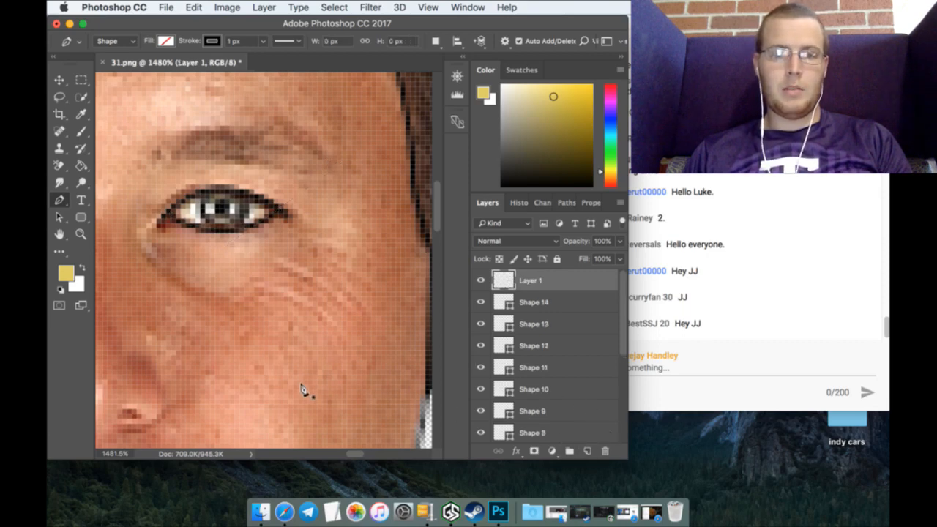
{"action": "scroll", "coordinate": [303, 389], "scroll_direction": "down", "scroll_amount": 3}
{"action": "scroll", "coordinate": [217, 423], "scroll_direction": "down", "scroll_amount": 3}
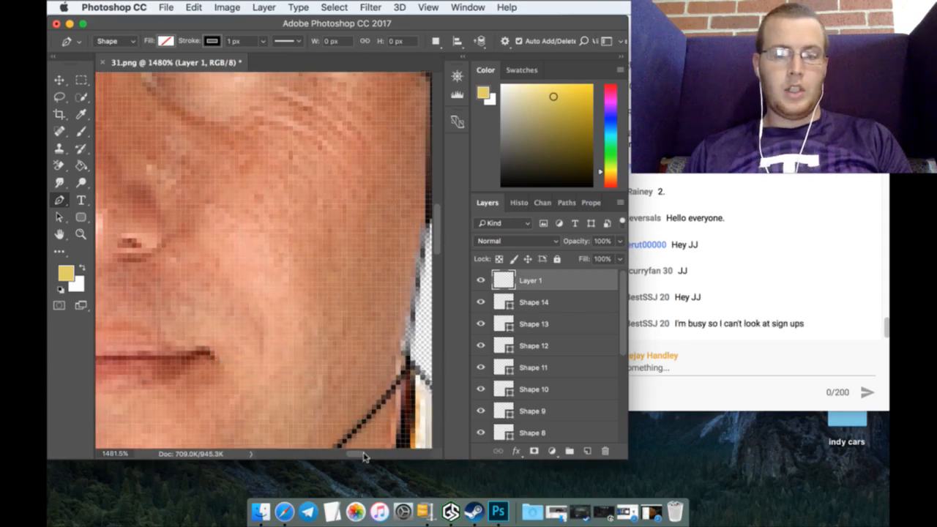
{"action": "left_click_drag", "start_coordinate": [366, 454], "coordinate": [353, 458]}
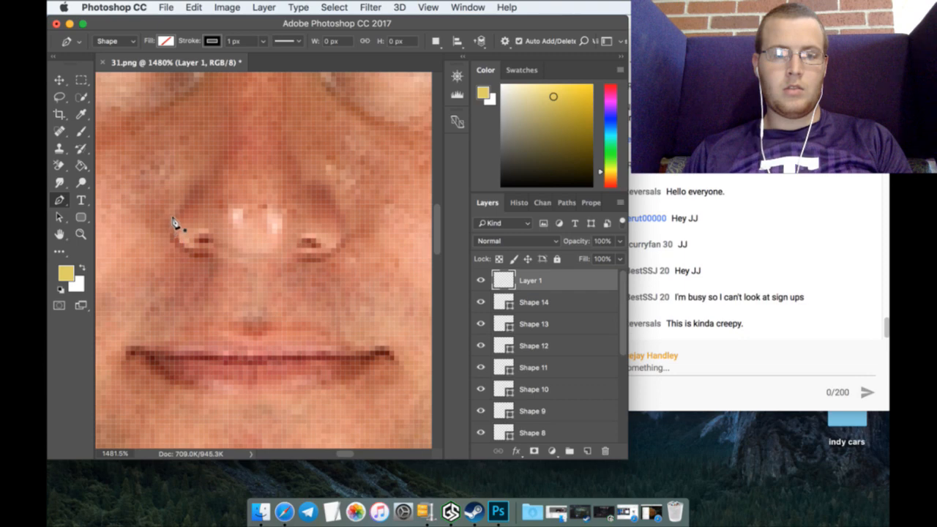
{"action": "left_click", "coordinate": [199, 185]}
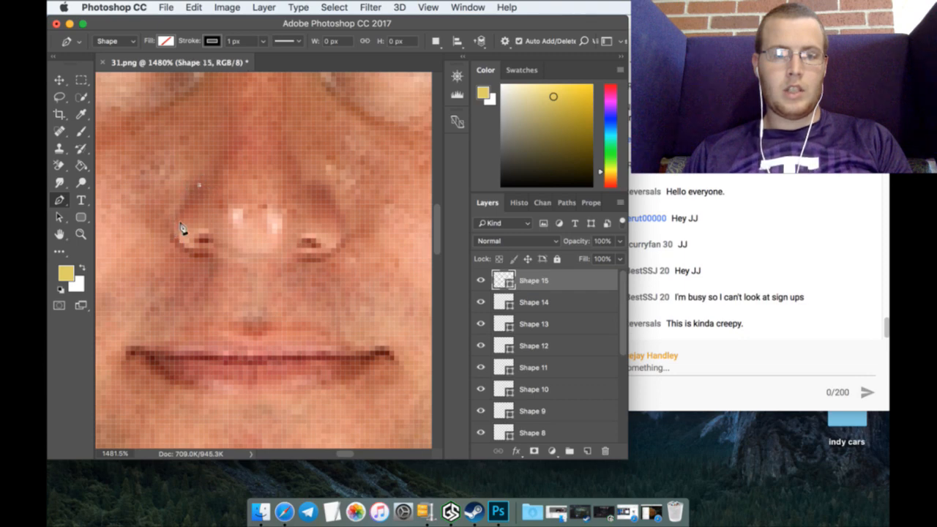
{"action": "mouse_move", "coordinate": [175, 232]}
{"action": "left_mouse_down"}
{"action": "mouse_move", "coordinate": [195, 255]}
{"action": "mouse_move", "coordinate": [212, 250]}
{"action": "left_mouse_up"}
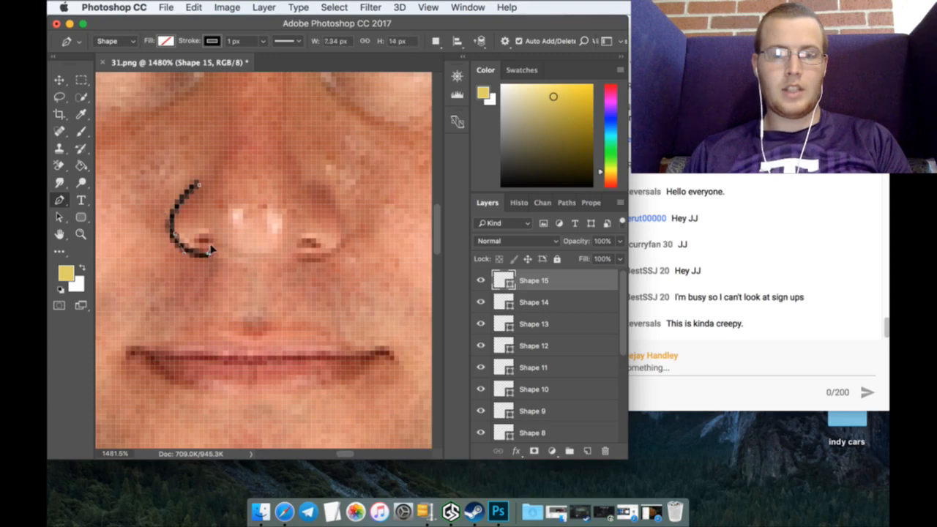
Step: On another new layer, trace the opposite nostril's edge around to its underside, about 9 px wide and 14 px high
{"action": "left_click", "coordinate": [587, 451]}
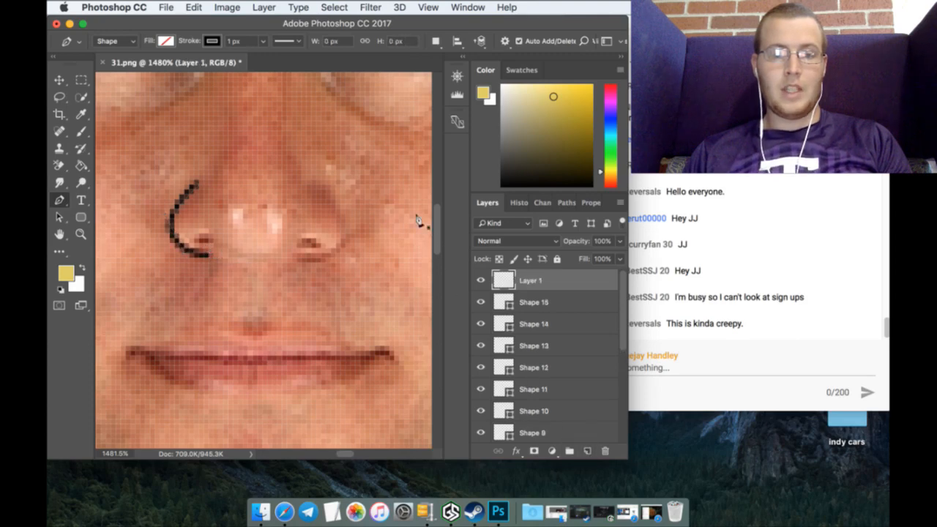
{"action": "left_click", "coordinate": [322, 184]}
{"action": "left_click_drag", "start_coordinate": [341, 248], "coordinate": [313, 255]}
{"action": "left_click", "coordinate": [305, 252]}
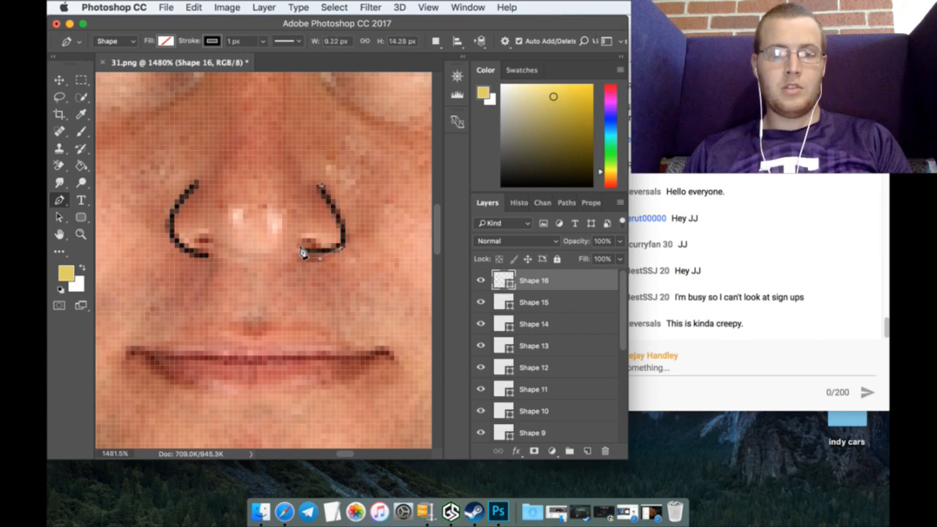
Step: Add a new layer and start the chin crease path with an anchor at the crease's left end below the mouth
{"action": "left_click", "coordinate": [588, 452]}
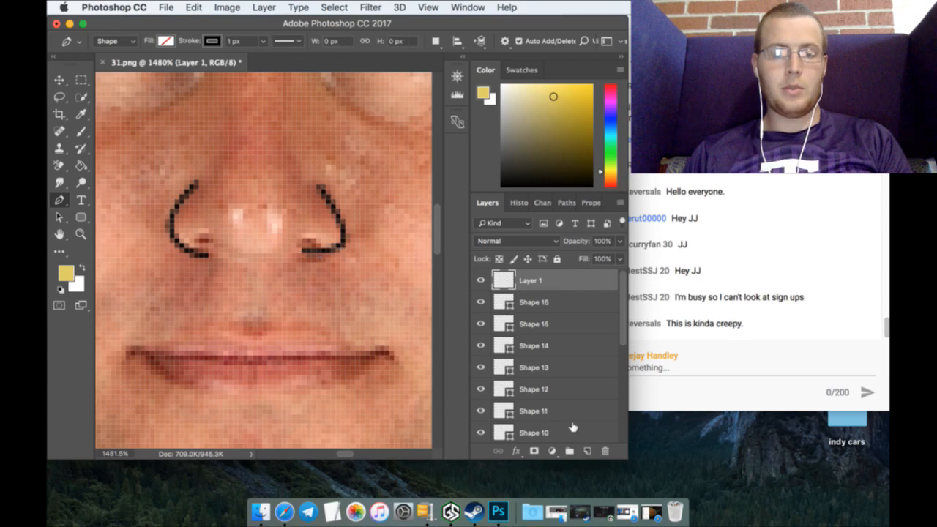
{"action": "scroll", "coordinate": [351, 316], "scroll_direction": "down", "scroll_amount": 5}
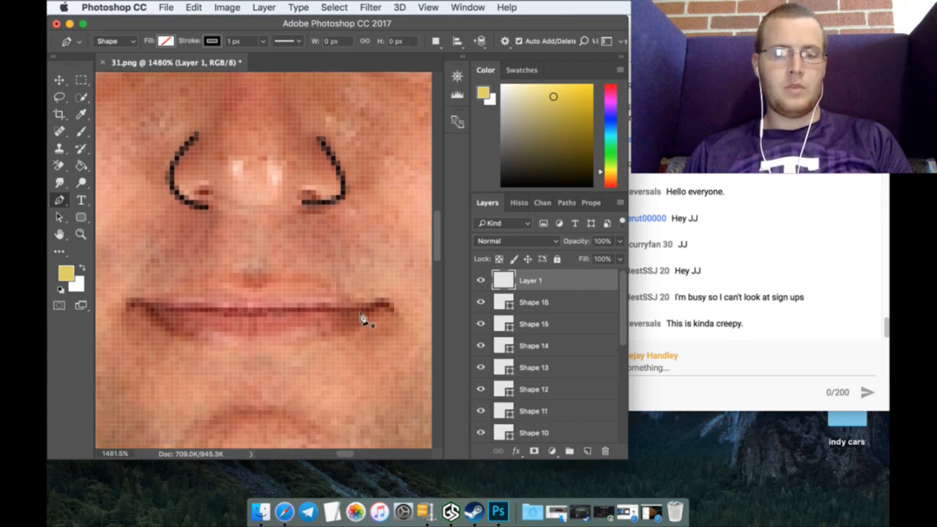
{"action": "scroll", "coordinate": [373, 317], "scroll_direction": "down", "scroll_amount": 2}
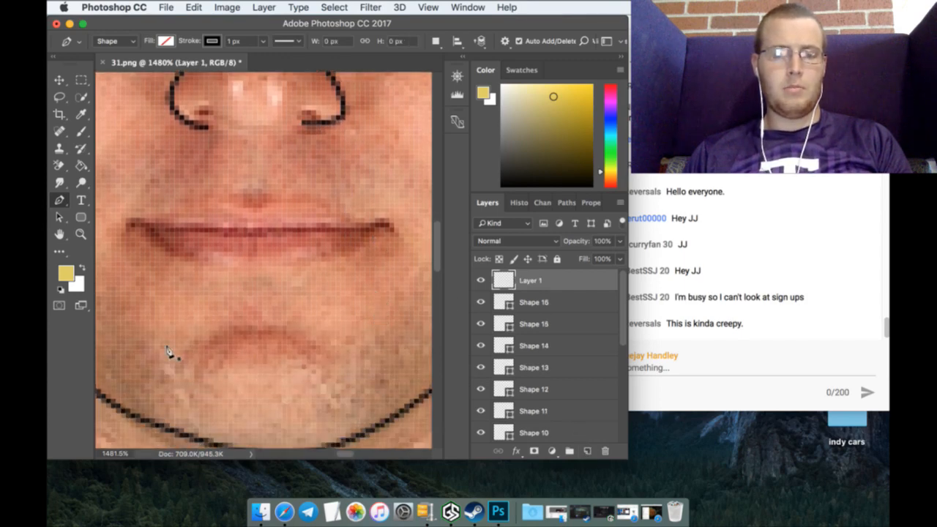
{"action": "left_click", "coordinate": [199, 373]}
{"action": "mouse_move", "coordinate": [317, 363]}
{"action": "left_mouse_down"}
{"action": "mouse_move", "coordinate": [335, 423]}
{"action": "mouse_move", "coordinate": [366, 442]}
{"action": "mouse_move", "coordinate": [366, 360]}
{"action": "mouse_move", "coordinate": [371, 340]}
{"action": "mouse_move", "coordinate": [390, 335]}
{"action": "mouse_move", "coordinate": [375, 322]}
{"action": "left_mouse_up"}
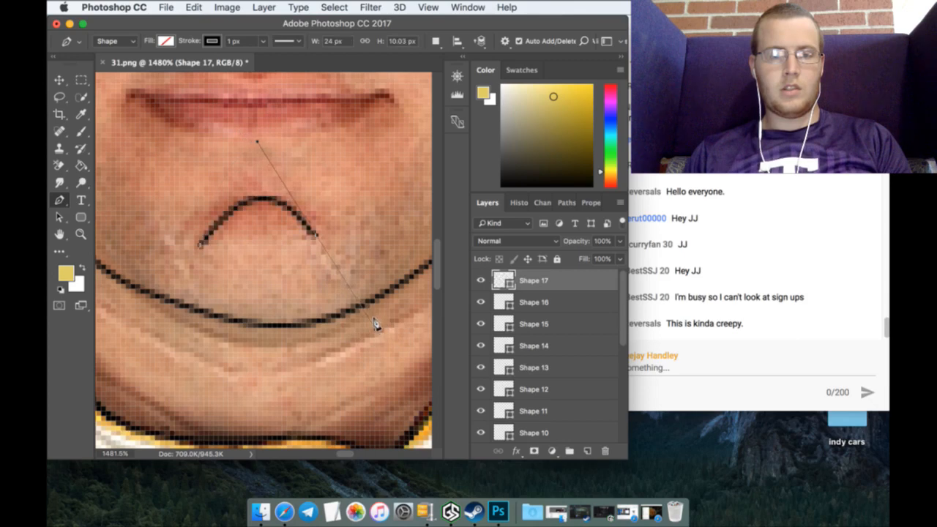
{"action": "scroll", "coordinate": [376, 324], "scroll_direction": "up", "scroll_amount": 1}
{"action": "key", "text": "super+z"}
{"action": "key", "text": "super+z"}
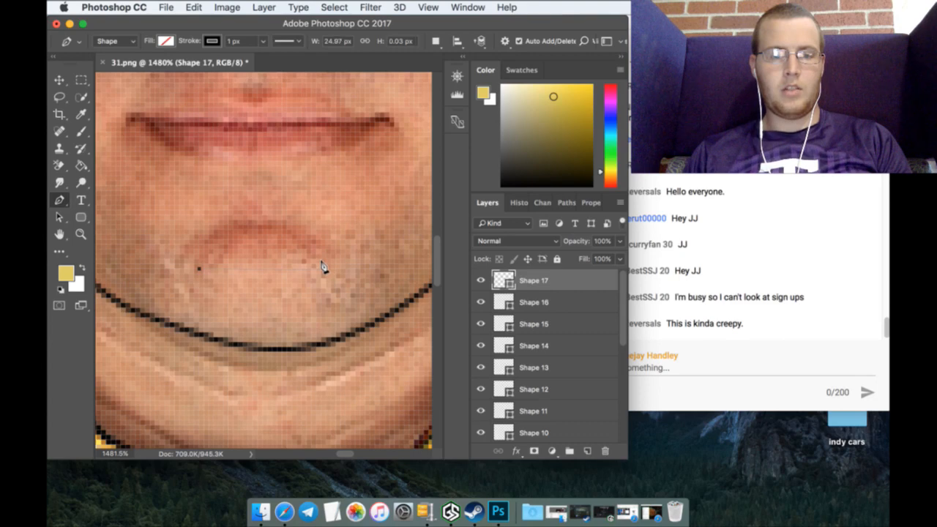
Step: Complete the chin crease as an arch about 25 px wide ending at its right end, and add a new layer
{"action": "left_click_drag", "start_coordinate": [322, 267], "coordinate": [373, 374]}
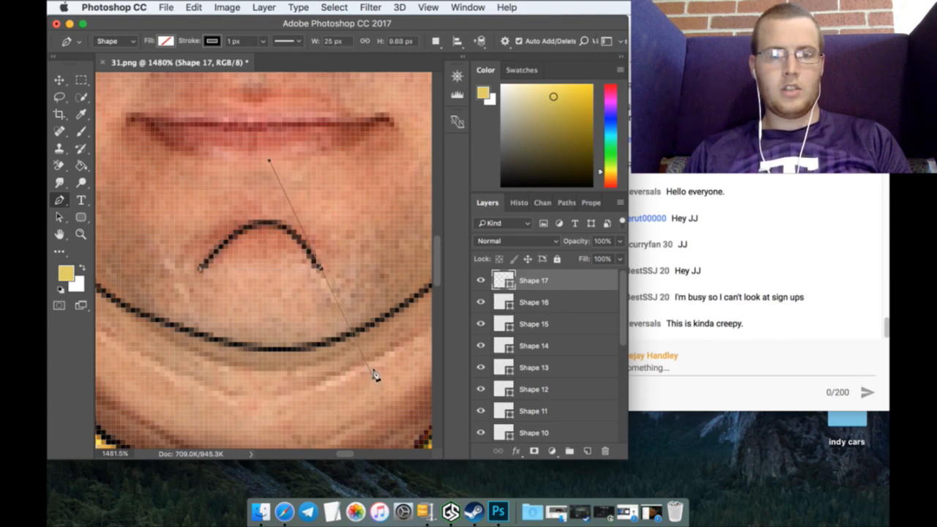
{"action": "left_click", "coordinate": [586, 450]}
Step: Trace the line between the lips from corner to corner as a path about 49 px wide and 2 px high
{"action": "scroll", "coordinate": [183, 183], "scroll_direction": "up", "scroll_amount": 5}
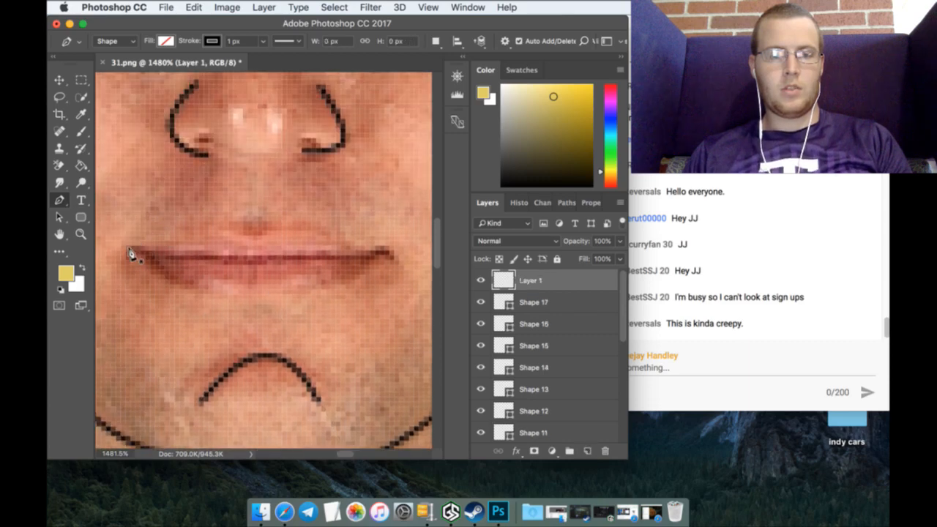
{"action": "left_click", "coordinate": [130, 251]}
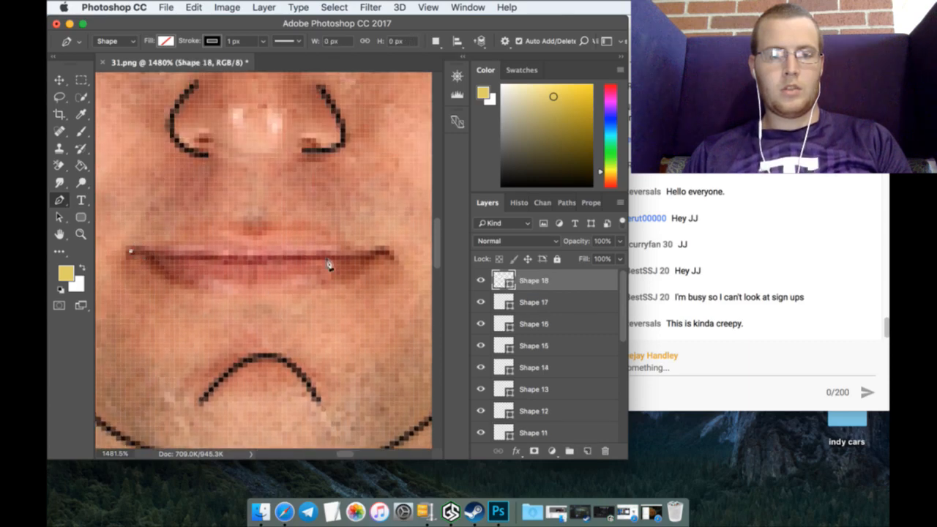
{"action": "left_click", "coordinate": [160, 259]}
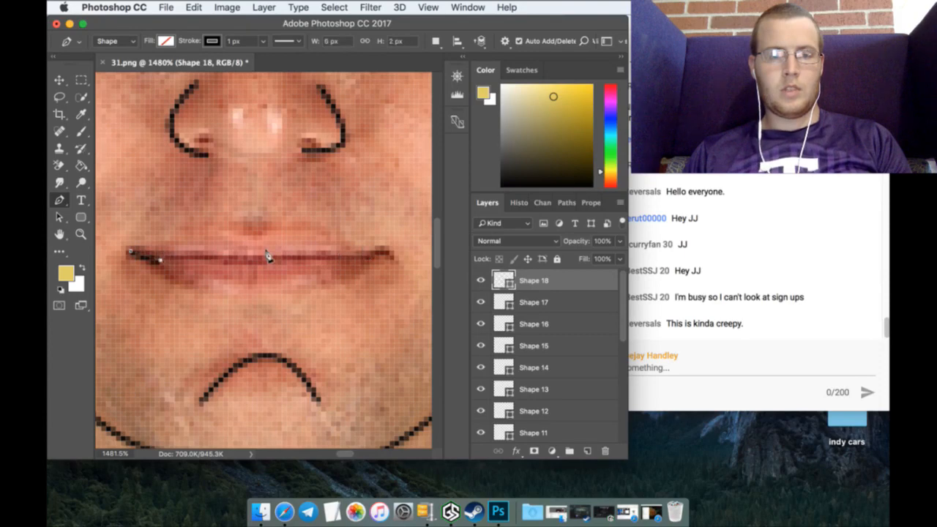
{"action": "left_click", "coordinate": [371, 255]}
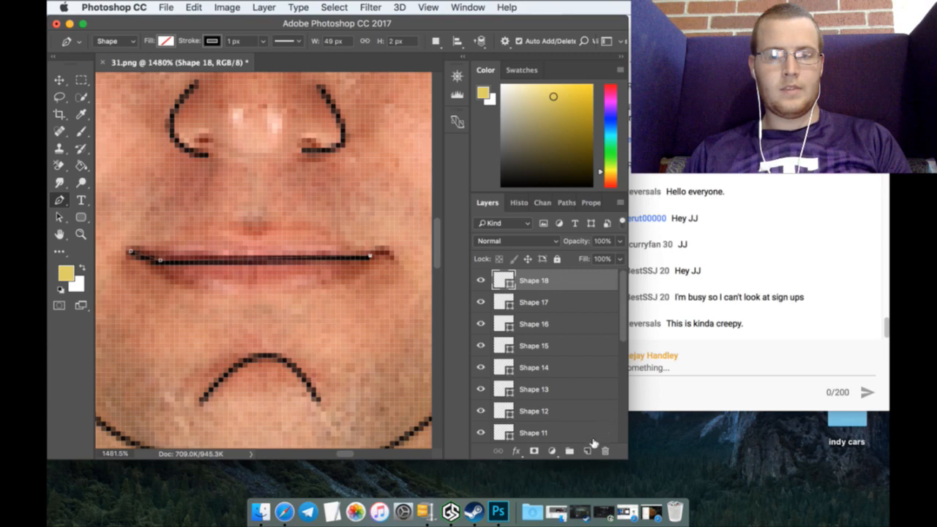
Step: On a new layer, trace the upper lip's edge with its central dip, about 44 px wide and 6 px high
{"action": "left_click", "coordinate": [588, 449]}
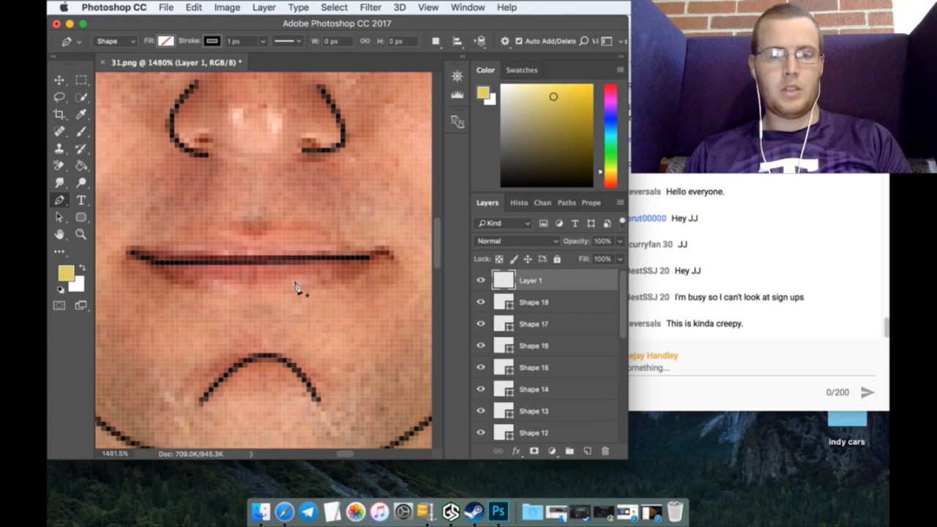
{"action": "left_click", "coordinate": [156, 255]}
{"action": "left_click_drag", "start_coordinate": [209, 225], "coordinate": [268, 226]}
{"action": "left_click", "coordinate": [250, 230]}
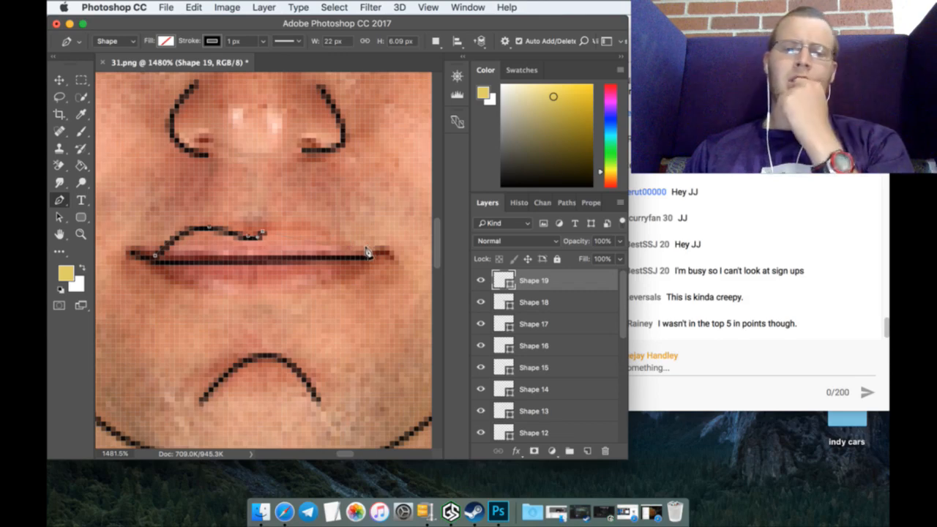
{"action": "left_click_drag", "start_coordinate": [388, 280], "coordinate": [412, 288]}
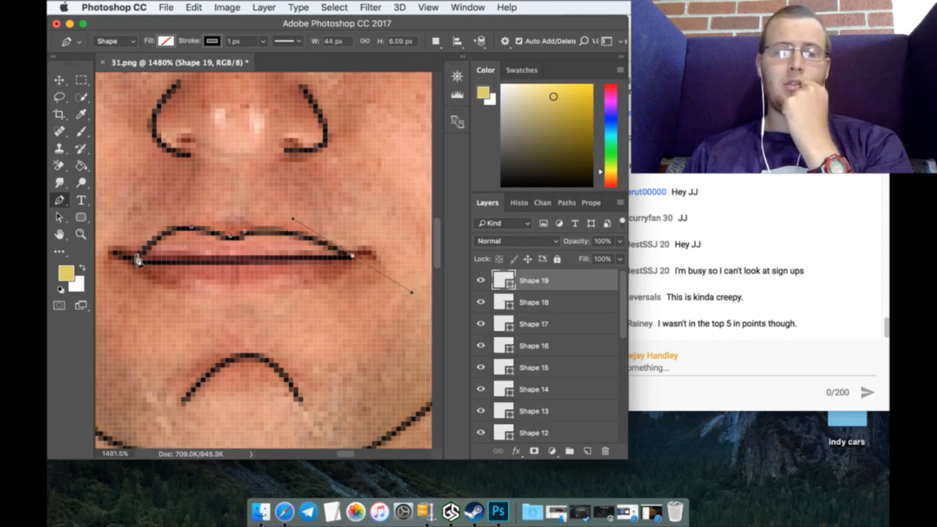
Step: Try to close the upper-lip path with a lower-lip curve on the same shape, and undo that segment
{"action": "mouse_move", "coordinate": [135, 252]}
{"action": "left_mouse_down"}
{"action": "mouse_move", "coordinate": [100, 193]}
{"action": "mouse_move", "coordinate": [128, 182]}
{"action": "mouse_move", "coordinate": [144, 189]}
{"action": "left_mouse_up"}
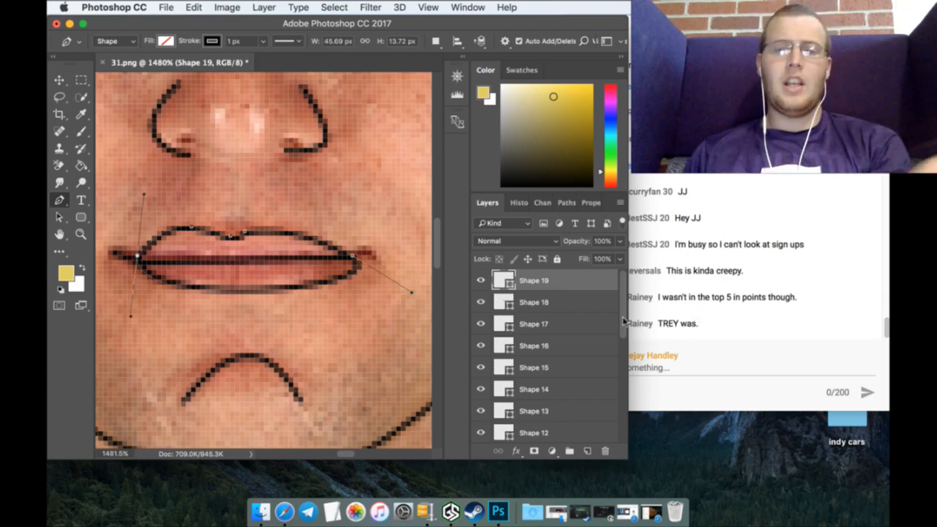
{"action": "left_click", "coordinate": [759, 305]}
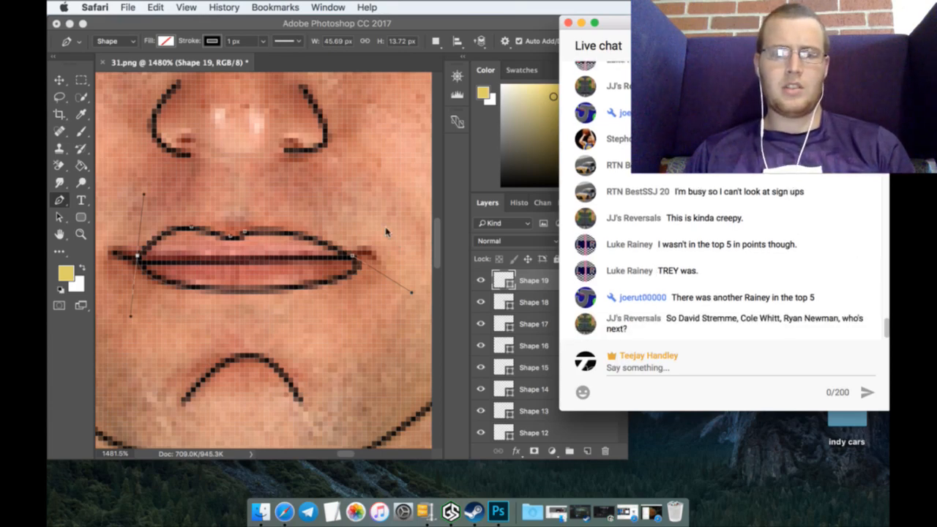
{"action": "left_click", "coordinate": [371, 63]}
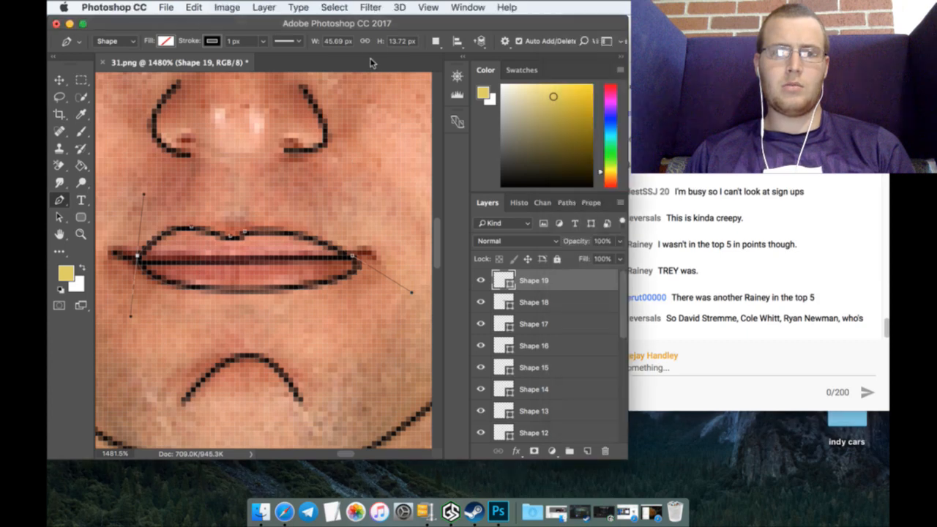
{"action": "left_click", "coordinate": [192, 7]}
{"action": "left_click", "coordinate": [186, 46]}
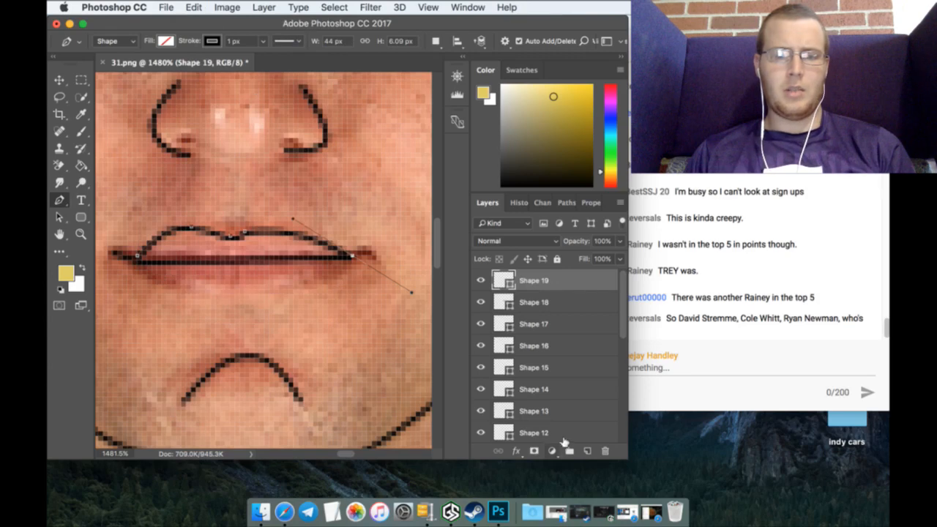
Step: On a new layer, trace the lower lip as one curve between the mouth corners, about 44 px wide and 7 px high
{"action": "left_click", "coordinate": [587, 450]}
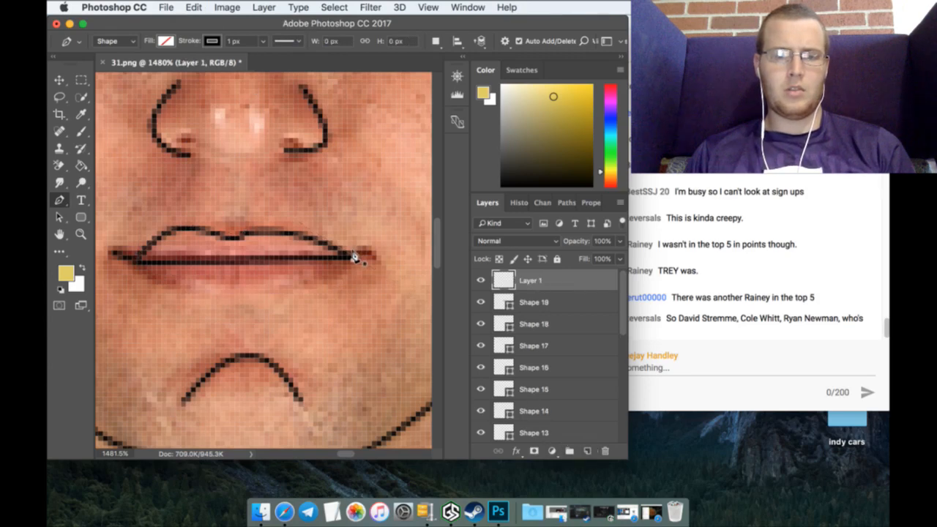
{"action": "left_click", "coordinate": [353, 257]}
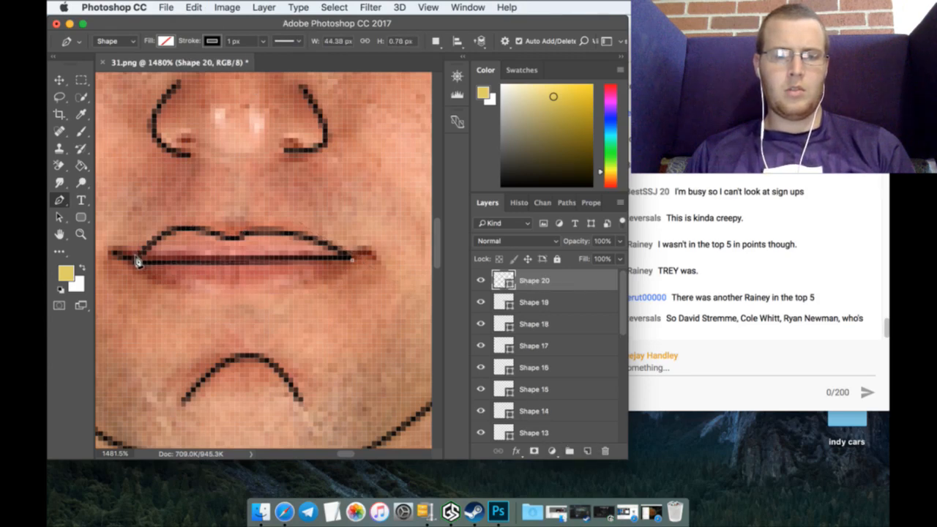
{"action": "mouse_move", "coordinate": [135, 260]}
{"action": "left_mouse_down"}
{"action": "mouse_move", "coordinate": [105, 188]}
{"action": "mouse_move", "coordinate": [72, 178]}
{"action": "mouse_move", "coordinate": [113, 180]}
{"action": "mouse_move", "coordinate": [115, 193]}
{"action": "left_mouse_up"}
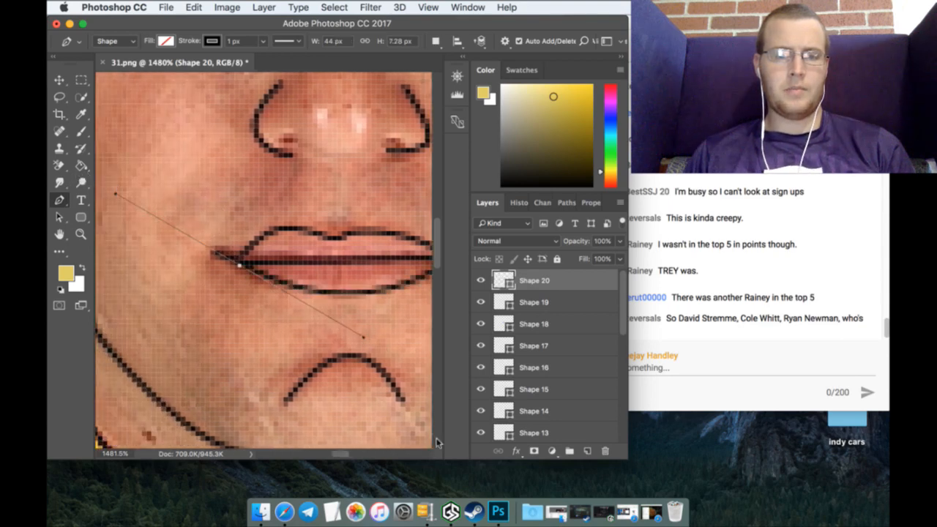
Step: Fit the whole image on screen and add a new layer above the lower-lip shape
{"action": "left_click", "coordinate": [80, 234]}
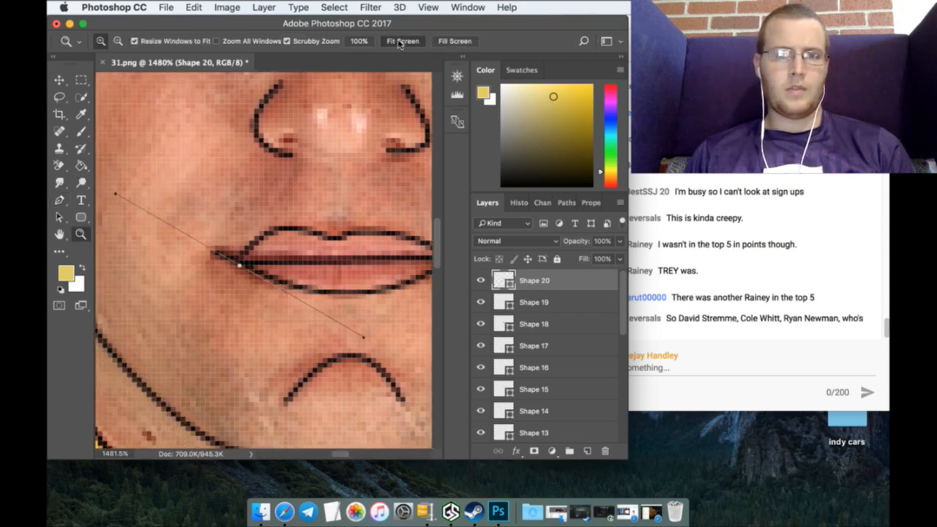
{"action": "left_click", "coordinate": [403, 41]}
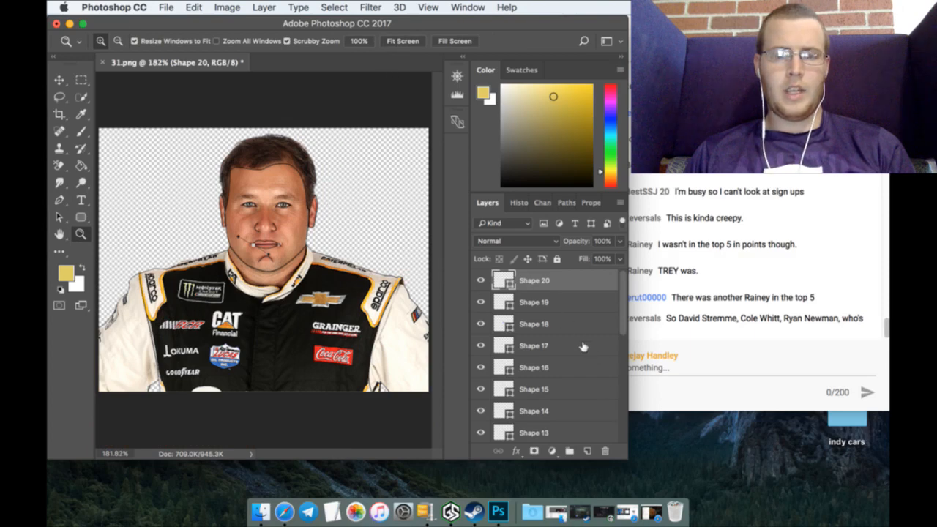
{"action": "left_click", "coordinate": [587, 450]}
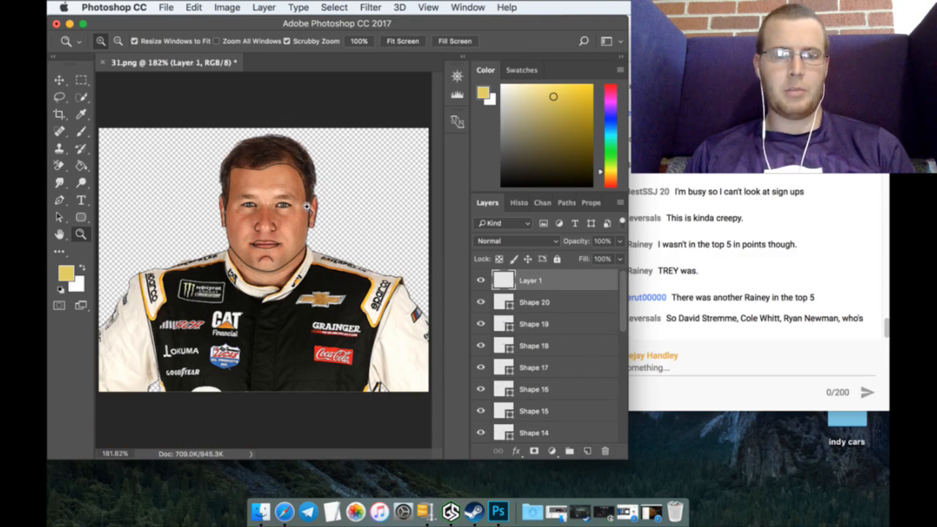
Step: Hide the portrait photo on Layer 0 to review the traced outlines alone, and show it again
{"action": "scroll", "coordinate": [513, 351], "scroll_direction": "down", "scroll_amount": 8}
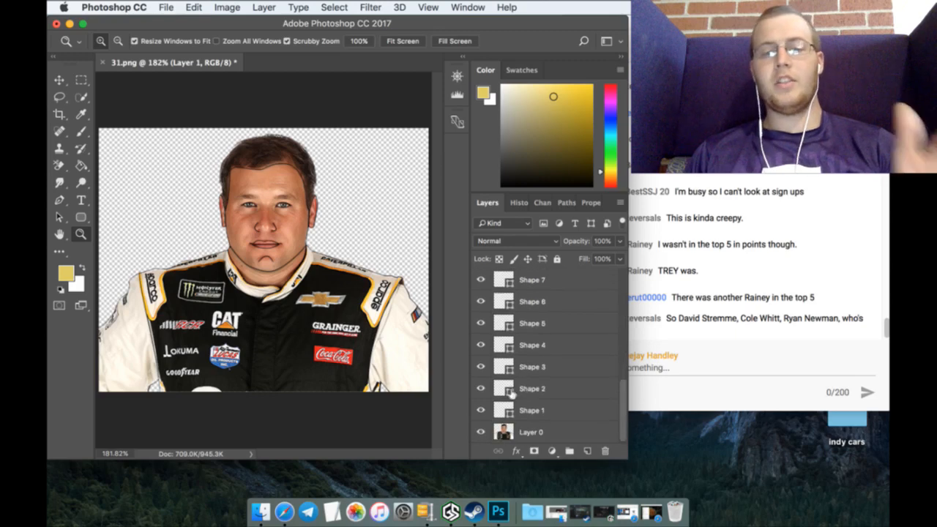
{"action": "left_click", "coordinate": [480, 431]}
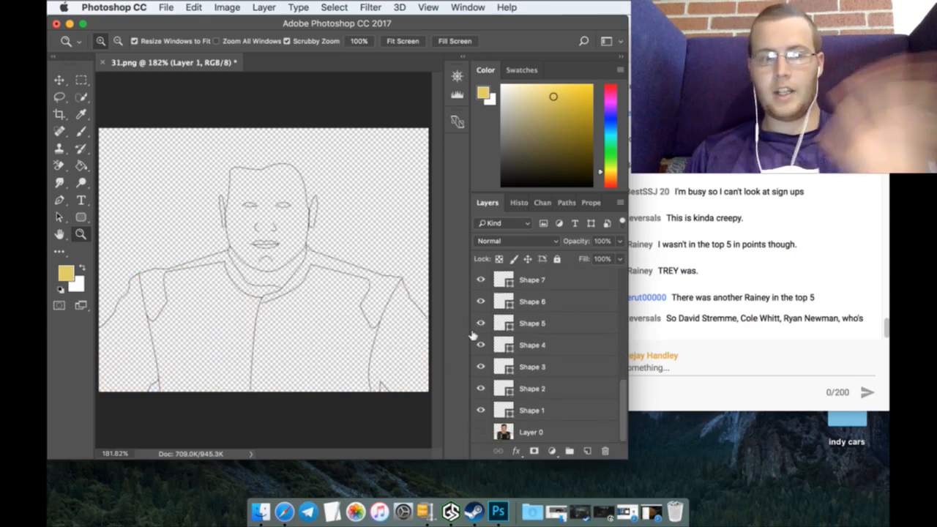
{"action": "left_click", "coordinate": [480, 431]}
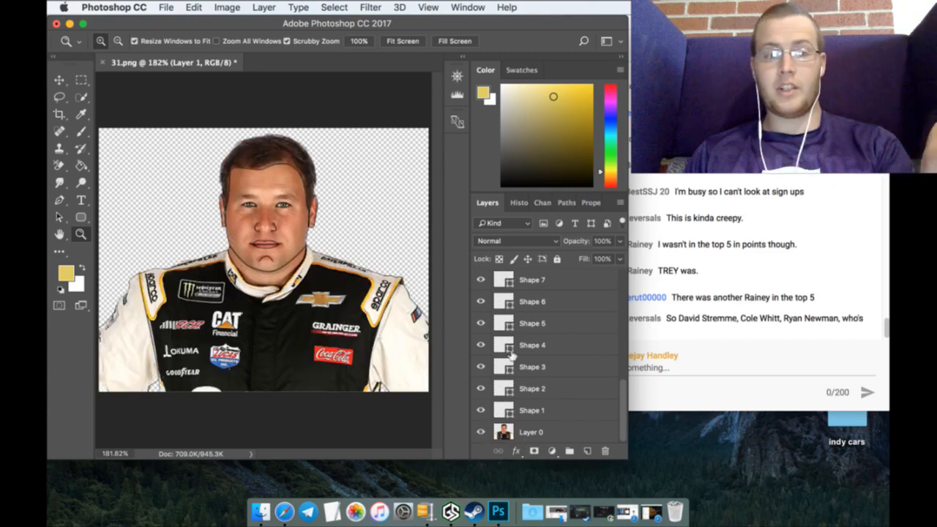
{"action": "scroll", "coordinate": [539, 292], "scroll_direction": "up", "scroll_amount": 5}
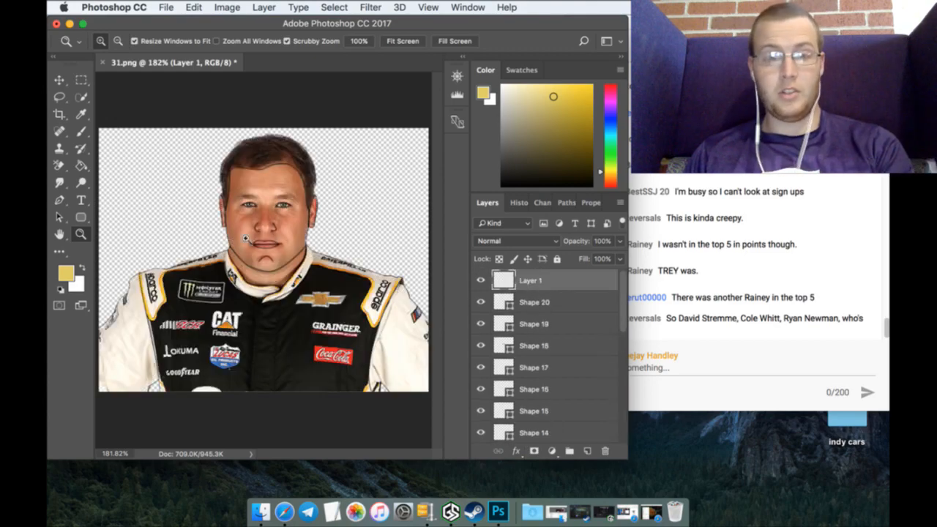
Step: Start the outer hair outline with the Pen tool at the top of the image-right ear, following the hair's edge up about 49 px
{"action": "left_click_drag", "start_coordinate": [310, 187], "coordinate": [423, 150]}
{"action": "scroll", "coordinate": [334, 286], "scroll_direction": "up", "scroll_amount": 4}
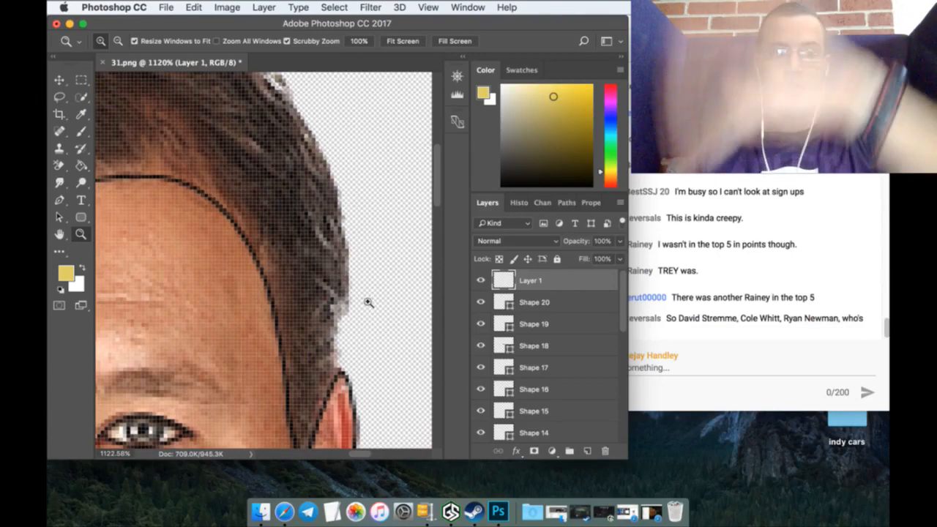
{"action": "left_click", "coordinate": [59, 199]}
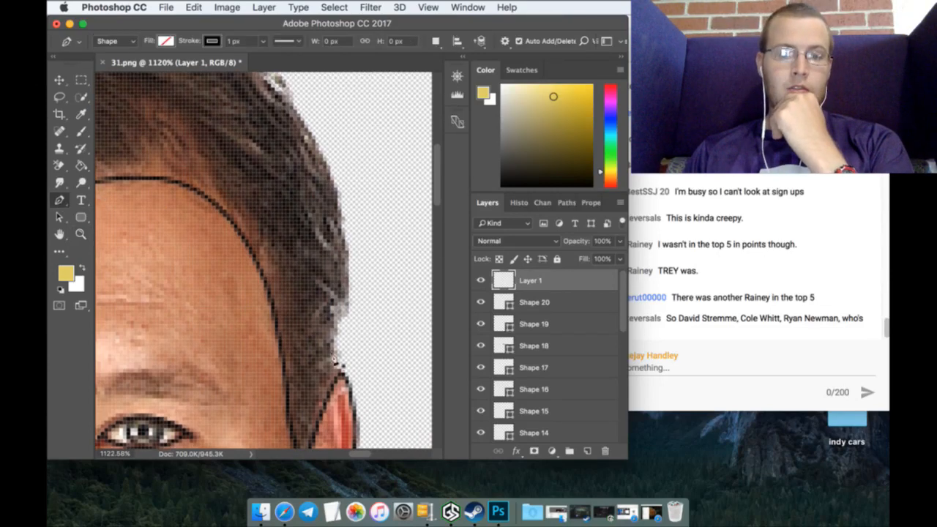
{"action": "left_click", "coordinate": [342, 374]}
{"action": "left_click_drag", "start_coordinate": [334, 331], "coordinate": [350, 308]}
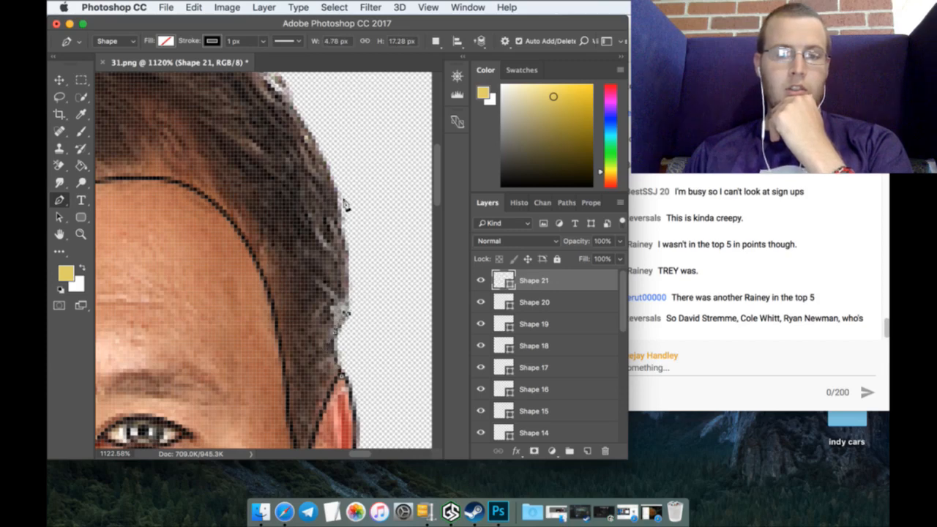
{"action": "left_click_drag", "start_coordinate": [339, 195], "coordinate": [327, 161]}
Step: Continue the hair outline over the crown toward the image's left side, making it about 108 px wide and 102 px high
{"action": "scroll", "coordinate": [318, 193], "scroll_direction": "up", "scroll_amount": 1}
{"action": "scroll", "coordinate": [318, 196], "scroll_direction": "up", "scroll_amount": 5}
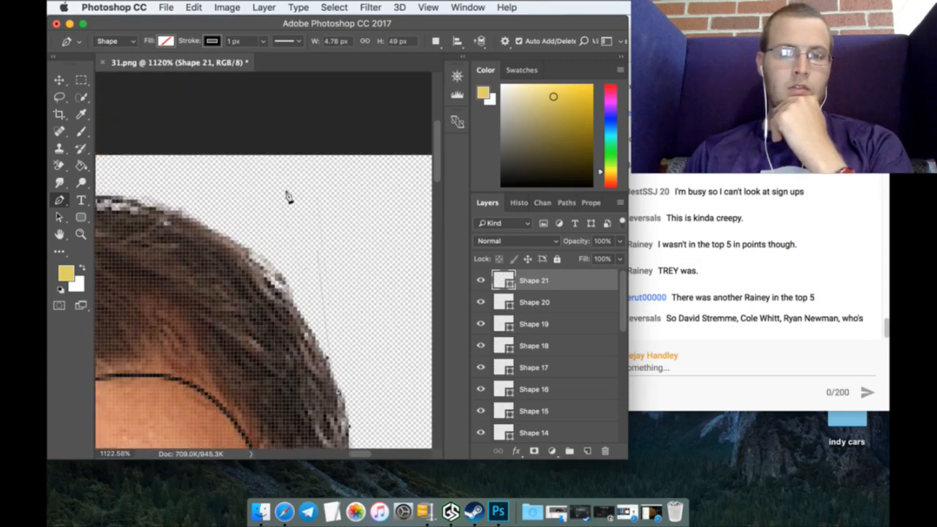
{"action": "left_click", "coordinate": [247, 247]}
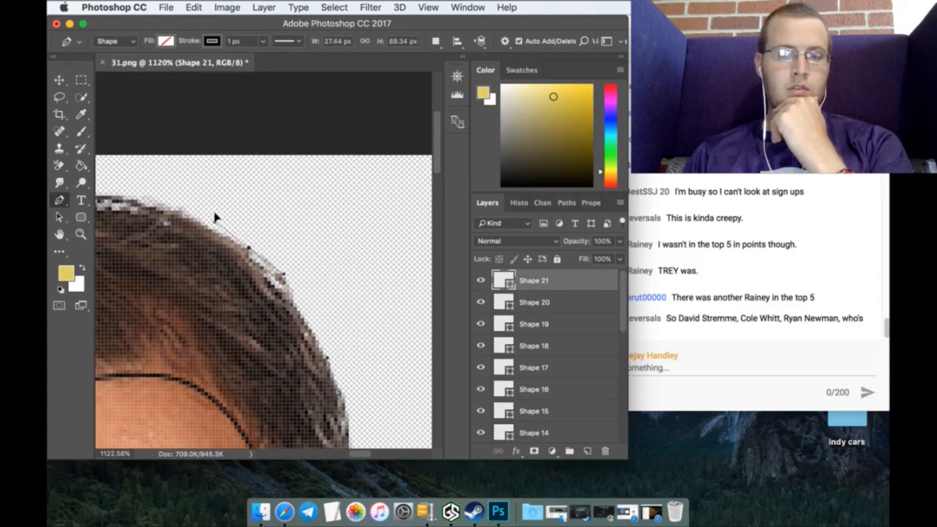
{"action": "left_click", "coordinate": [128, 192]}
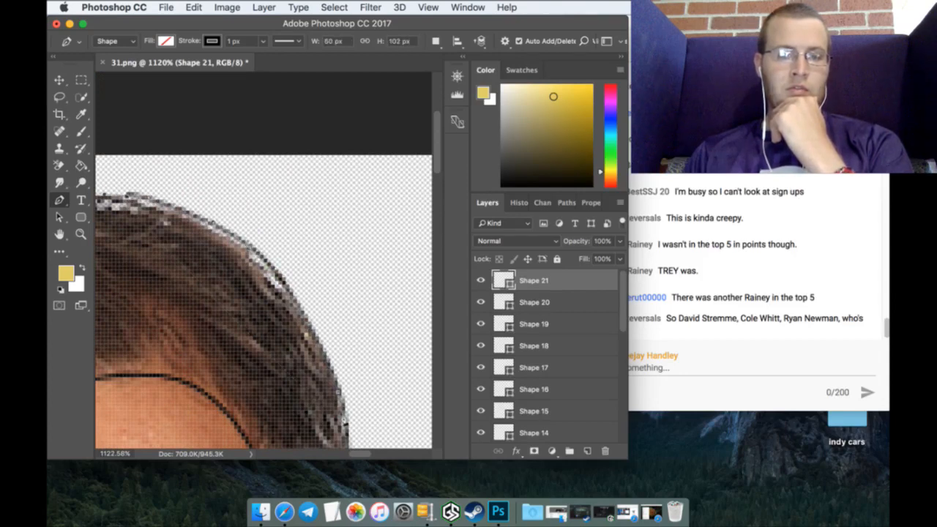
{"action": "scroll", "coordinate": [344, 452], "scroll_direction": "left", "scroll_amount": 6}
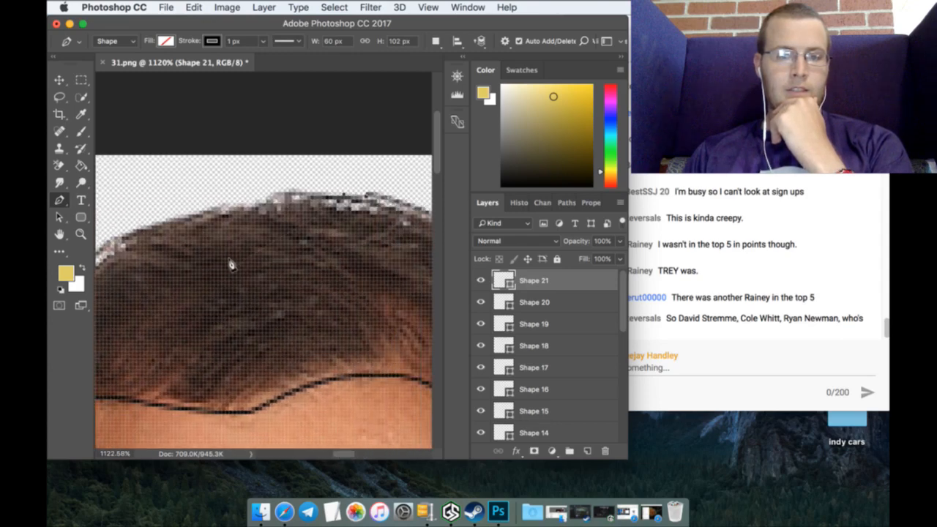
{"action": "left_click_drag", "start_coordinate": [190, 208], "coordinate": [126, 228]}
Step: Finish the outer hair outline down the image-left side of the head to just above the ear, making it about 163 px wide
{"action": "scroll", "coordinate": [344, 455], "scroll_direction": "left", "scroll_amount": 5}
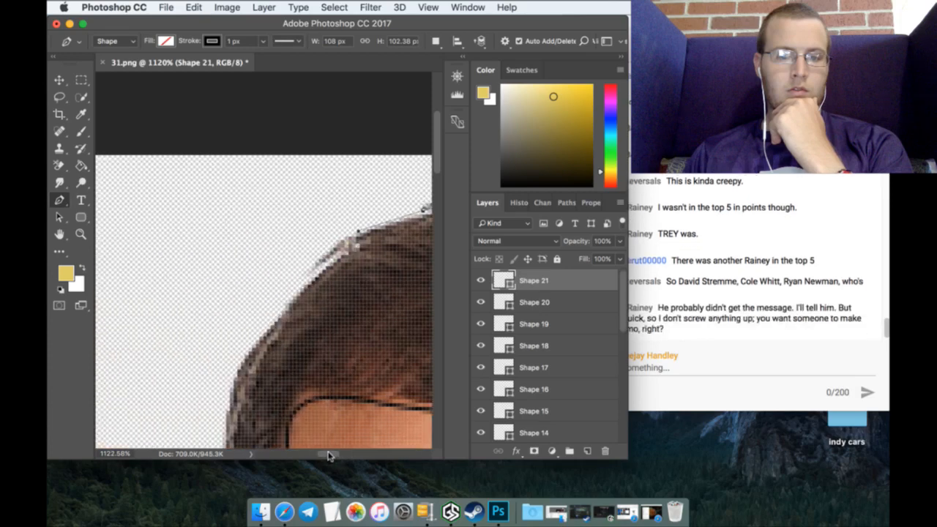
{"action": "scroll", "coordinate": [329, 450], "scroll_direction": "down", "scroll_amount": 3}
{"action": "scroll", "coordinate": [319, 351], "scroll_direction": "down", "scroll_amount": 2}
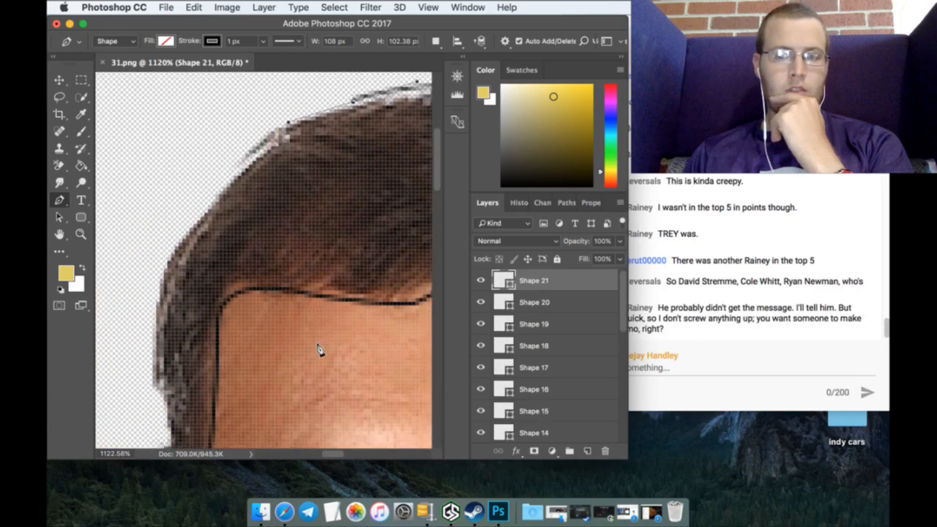
{"action": "scroll", "coordinate": [319, 350], "scroll_direction": "down", "scroll_amount": 1}
{"action": "scroll", "coordinate": [319, 348], "scroll_direction": "down", "scroll_amount": 1}
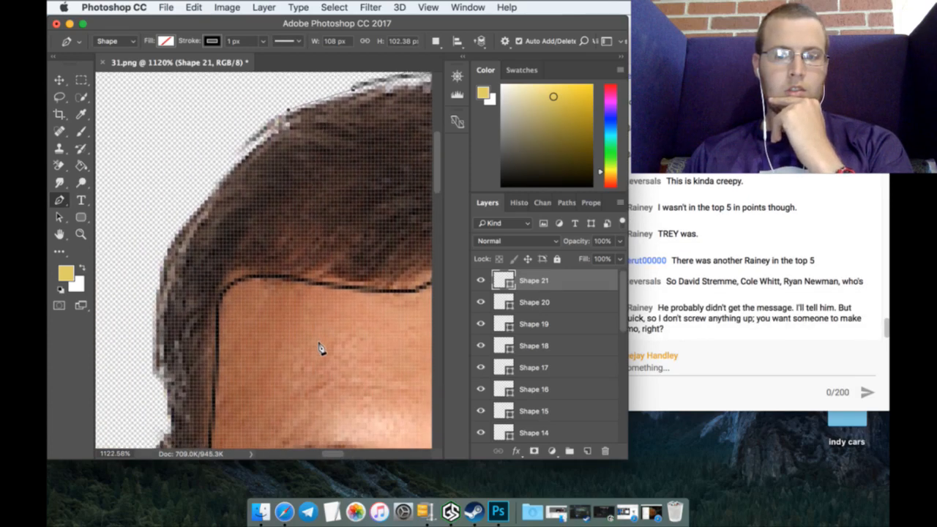
{"action": "left_click", "coordinate": [802, 321]}
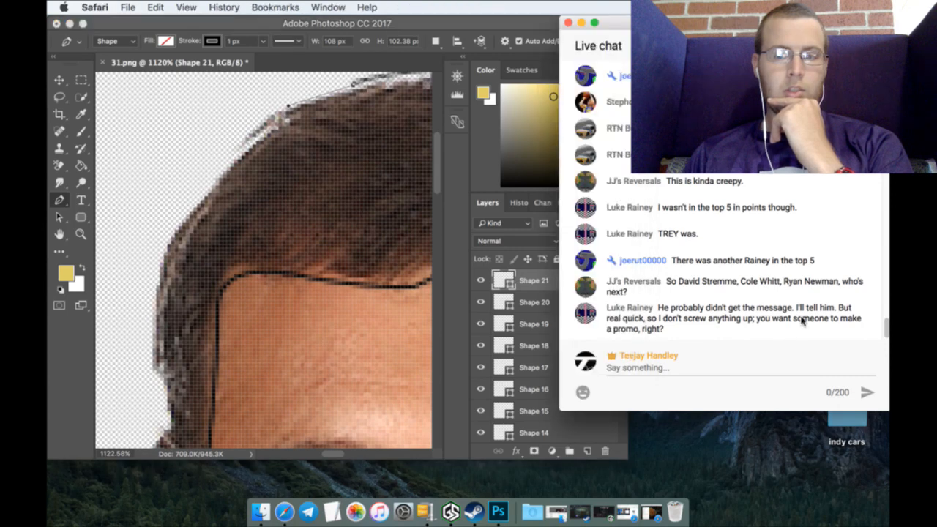
{"action": "left_click", "coordinate": [465, 199]}
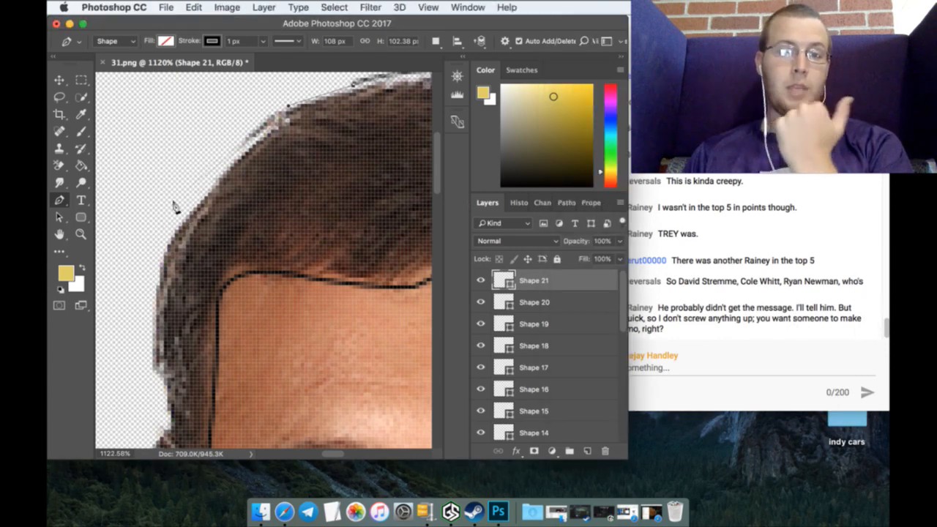
{"action": "left_click_drag", "start_coordinate": [167, 240], "coordinate": [156, 289]}
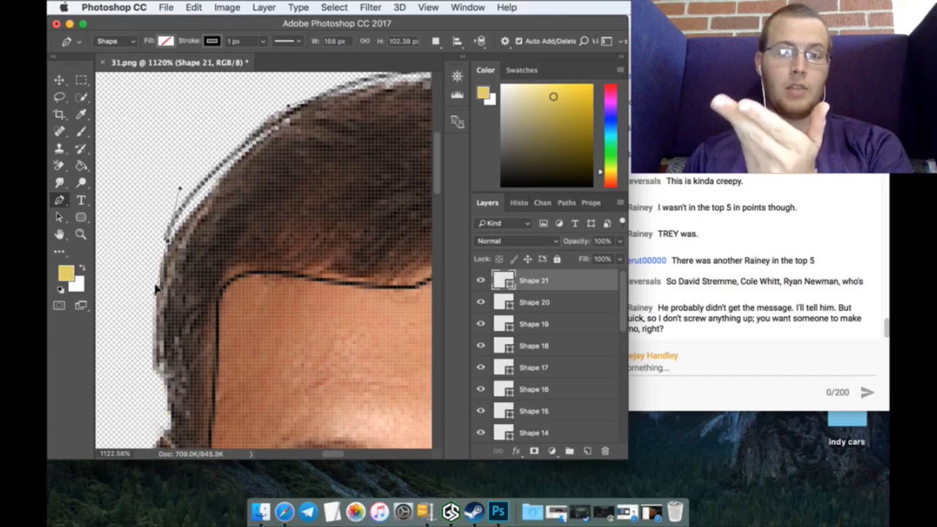
{"action": "scroll", "coordinate": [156, 289], "scroll_direction": "down", "scroll_amount": 5}
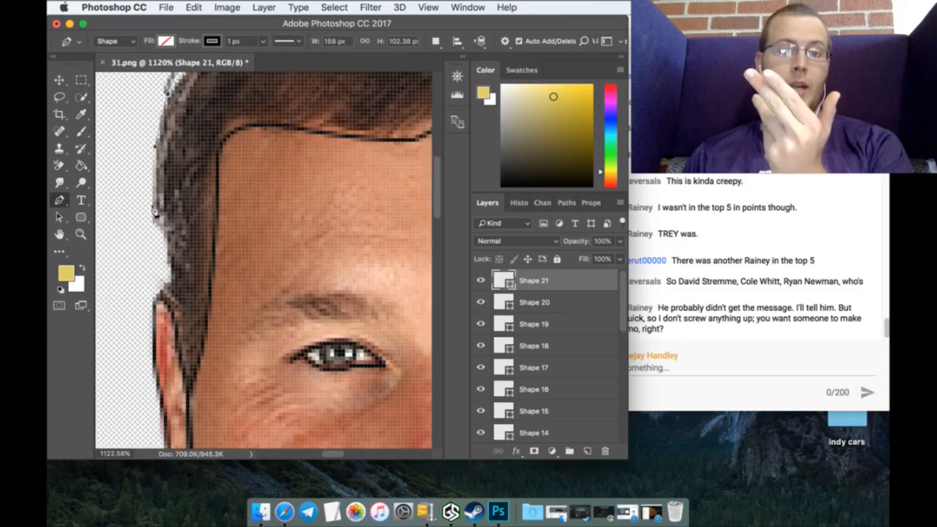
{"action": "left_click_drag", "start_coordinate": [154, 211], "coordinate": [161, 227]}
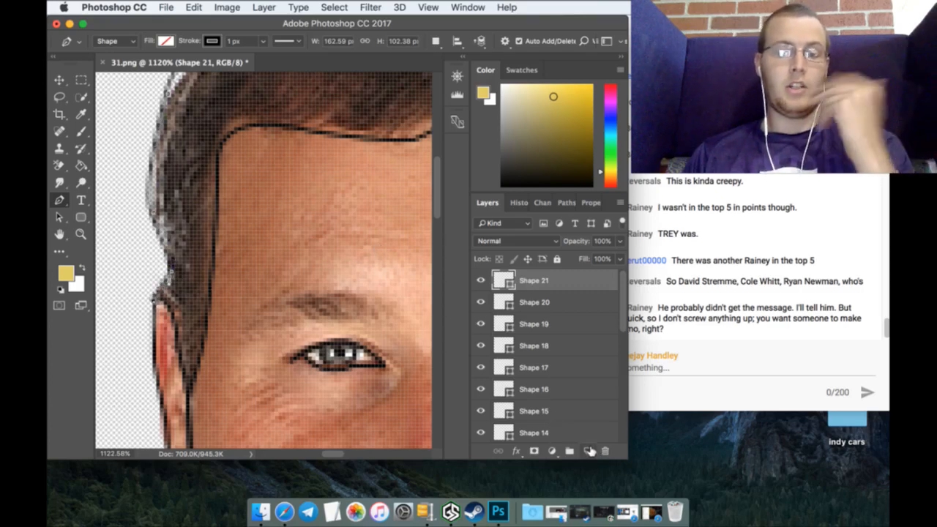
Step: Add a new layer above the hair outline and fit the whole image on screen
{"action": "left_click", "coordinate": [589, 451]}
{"action": "left_click", "coordinate": [82, 235]}
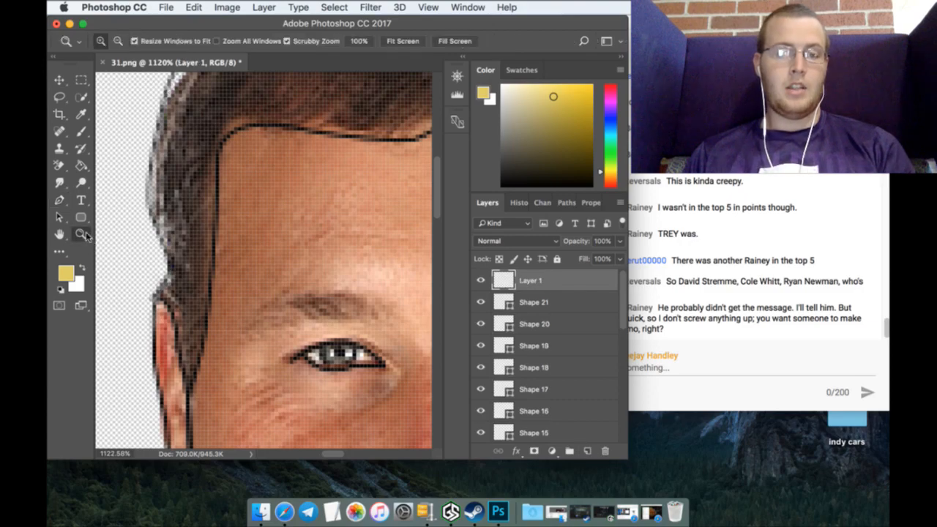
{"action": "left_click", "coordinate": [406, 44]}
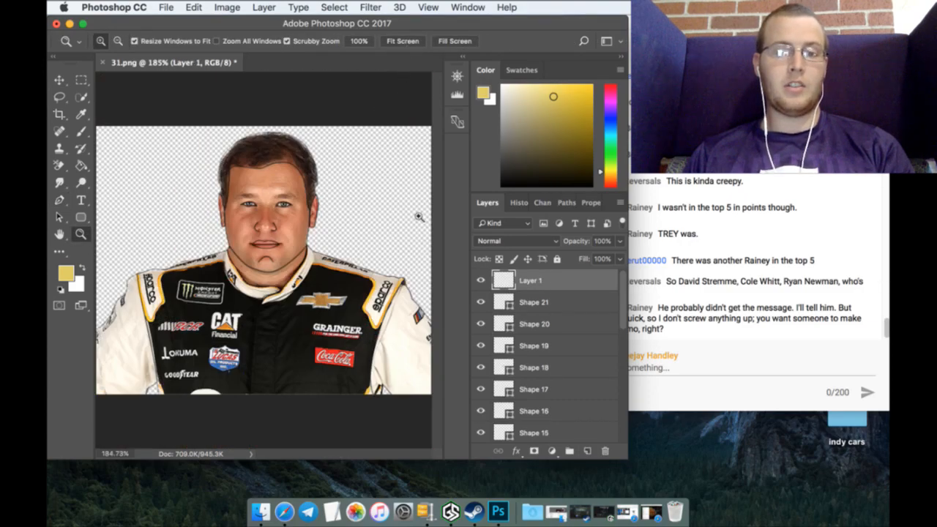
Step: Hide the portrait photo on Layer 0 to check the completed line drawing, and show it again
{"action": "scroll", "coordinate": [516, 354], "scroll_direction": "down", "scroll_amount": 5}
{"action": "scroll", "coordinate": [485, 415], "scroll_direction": "down", "scroll_amount": 1}
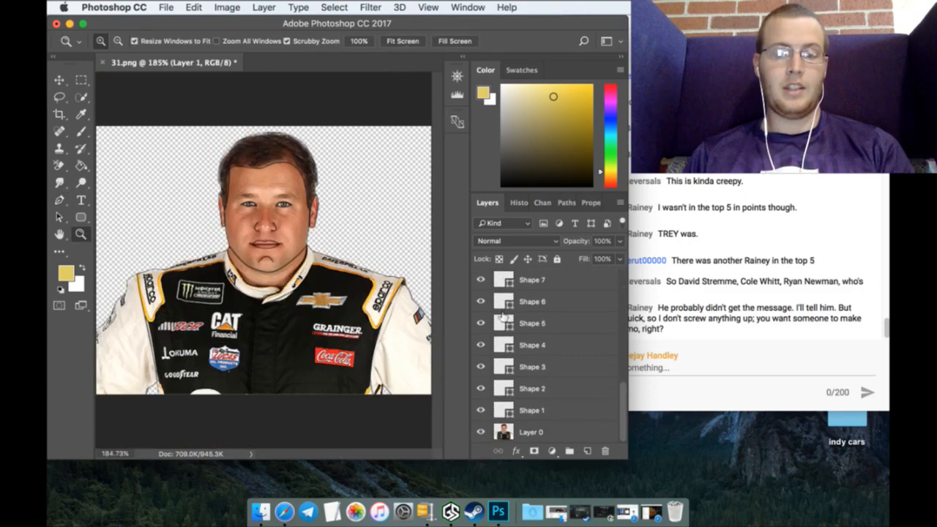
{"action": "left_click", "coordinate": [481, 431]}
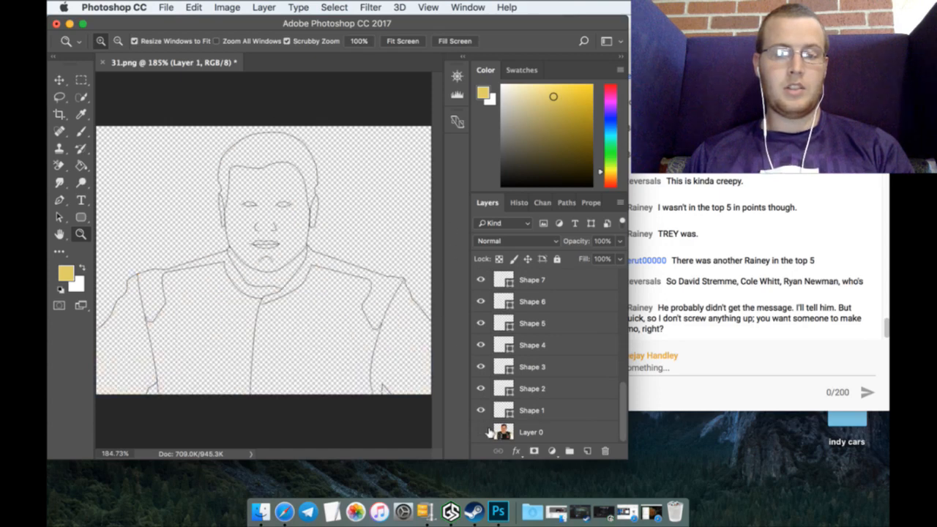
{"action": "left_click", "coordinate": [481, 432]}
Step: Sample the skin tone from the cheek of the portrait on Layer 0 as the foreground color with the Eyedropper
{"action": "left_click", "coordinate": [505, 431]}
{"action": "left_click", "coordinate": [82, 115]}
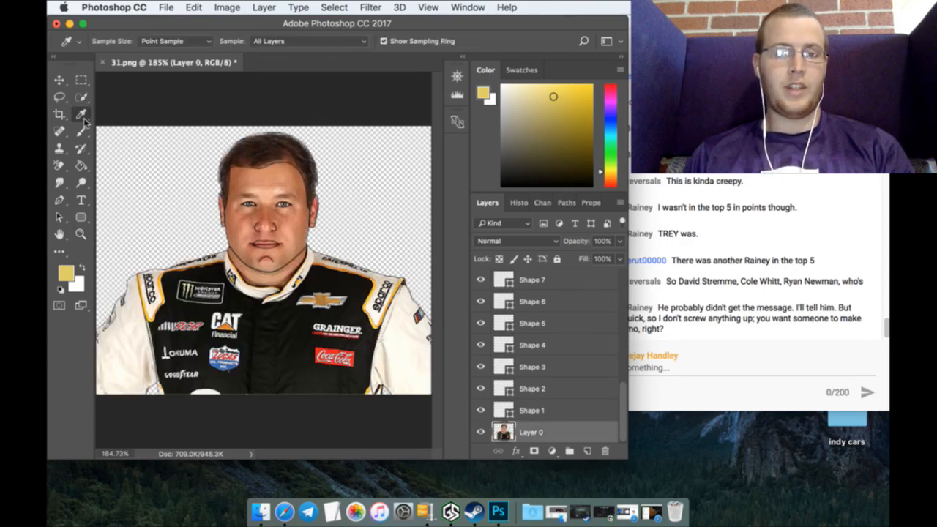
{"action": "left_click_drag", "start_coordinate": [249, 238], "coordinate": [251, 233]}
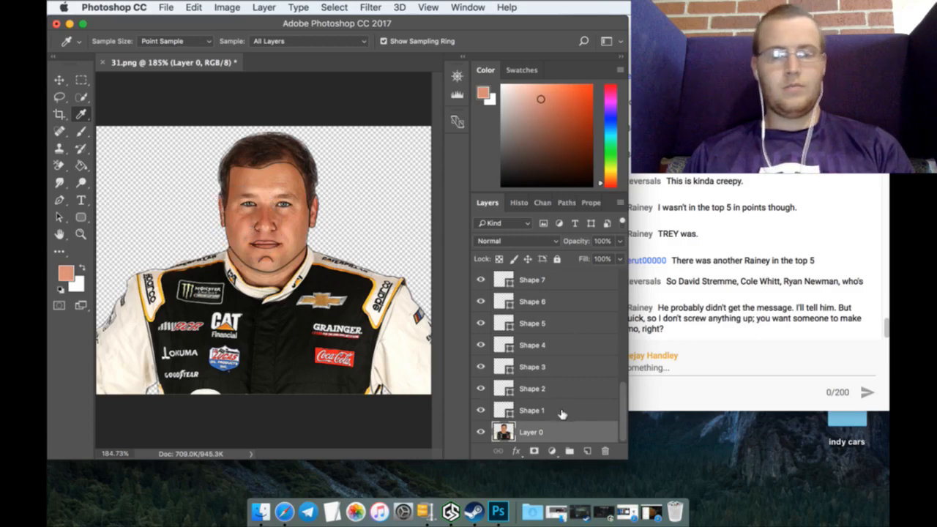
Step: With Layer 0 hidden, rasterize all layers from Shape 1 up to Layer 1 and merge them into a single outline layer
{"action": "left_click", "coordinate": [560, 411]}
{"action": "scroll", "coordinate": [557, 352], "scroll_direction": "up", "scroll_amount": 10}
{"action": "left_click", "coordinate": [550, 284], "text": "shift"}
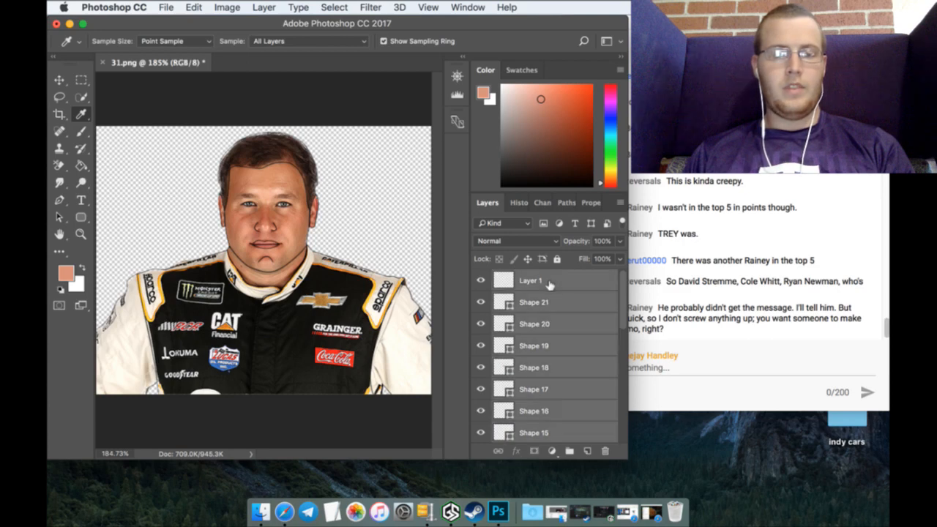
{"action": "scroll", "coordinate": [543, 347], "scroll_direction": "down", "scroll_amount": 10}
{"action": "left_click", "coordinate": [480, 431]}
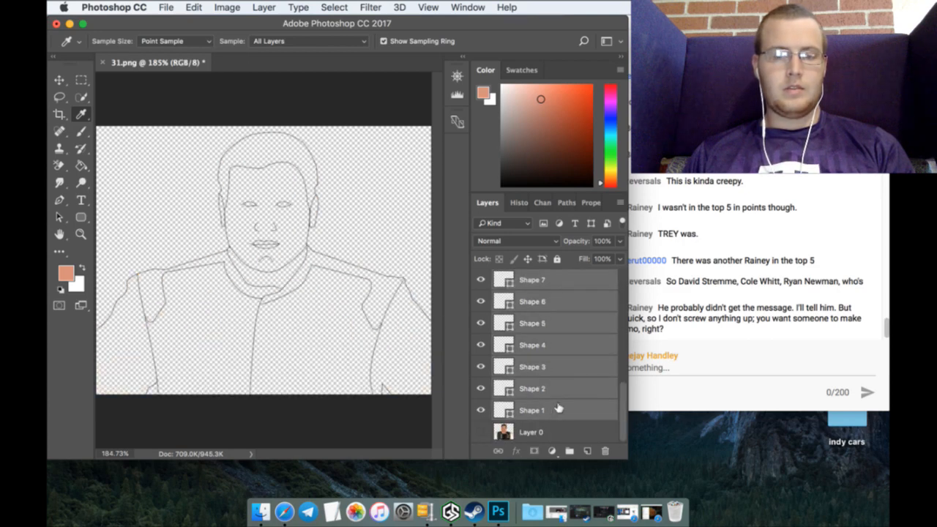
{"action": "right_click", "coordinate": [558, 408]}
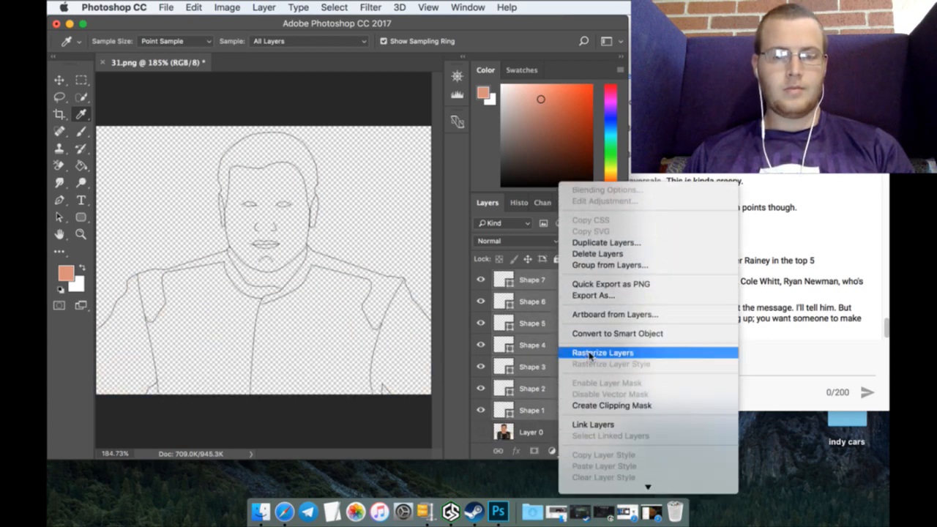
{"action": "left_click", "coordinate": [590, 354]}
{"action": "right_click", "coordinate": [564, 343]}
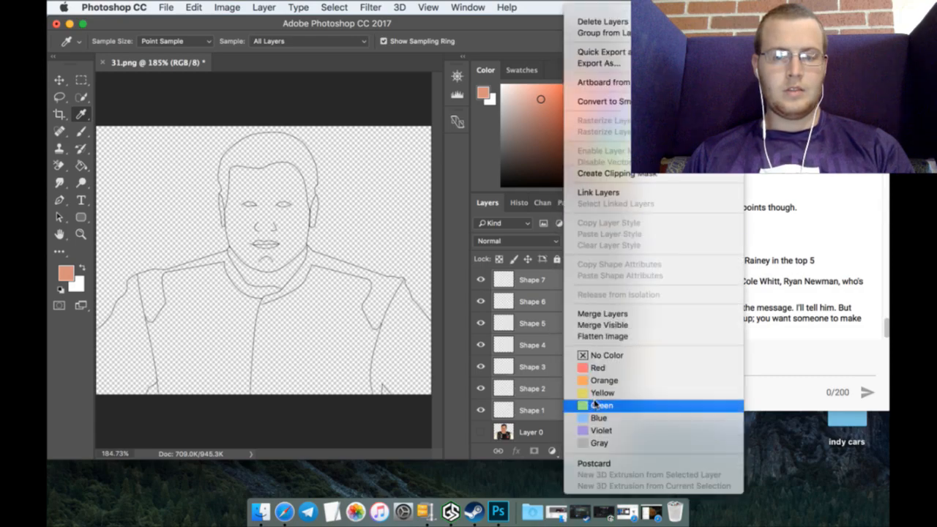
{"action": "left_click", "coordinate": [601, 313]}
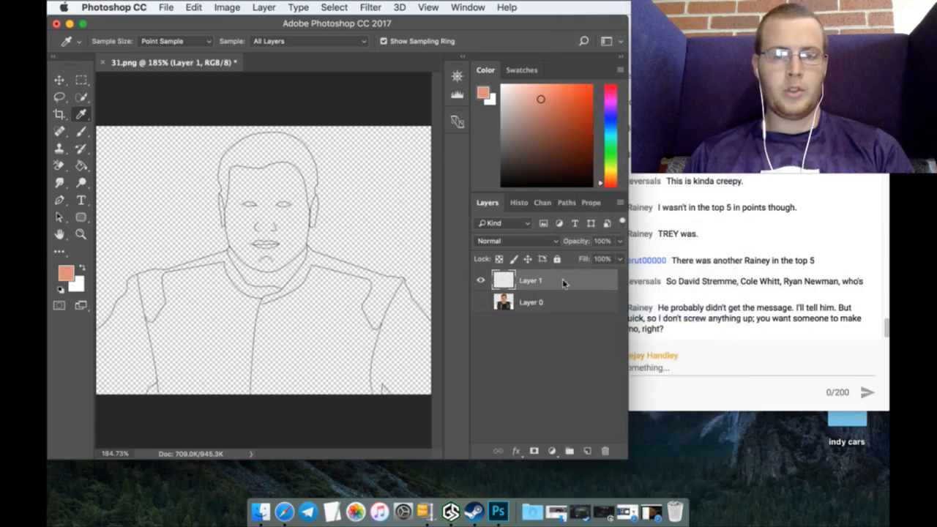
Step: Duplicate the merged outline layer as Layer 1 copy and merge both into one layer to darken the lines
{"action": "right_click", "coordinate": [564, 282]}
{"action": "left_click", "coordinate": [580, 339]}
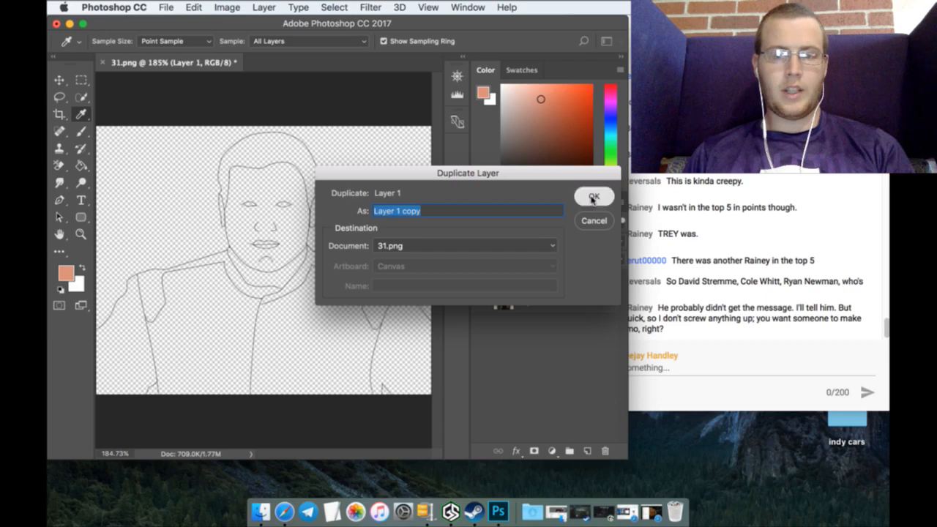
{"action": "left_click", "coordinate": [593, 198]}
{"action": "left_click", "coordinate": [569, 300], "text": "shift"}
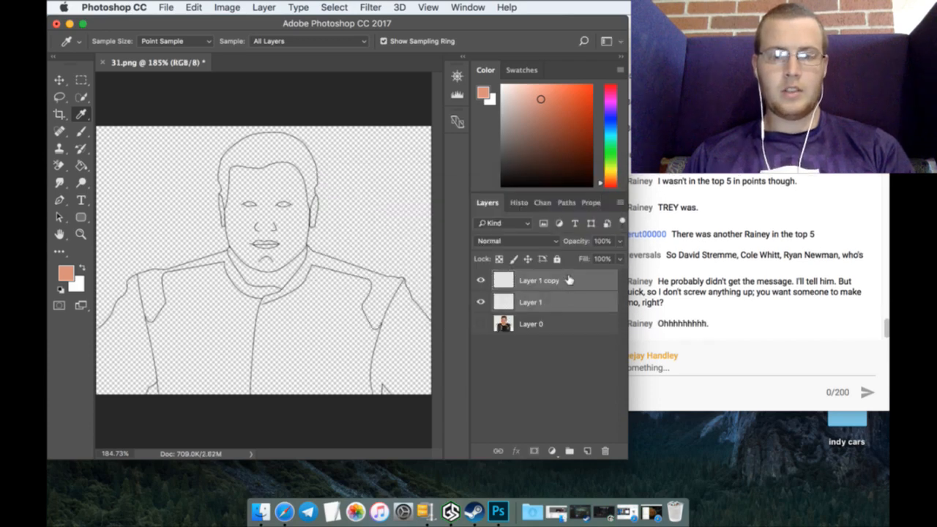
{"action": "right_click", "coordinate": [565, 276]}
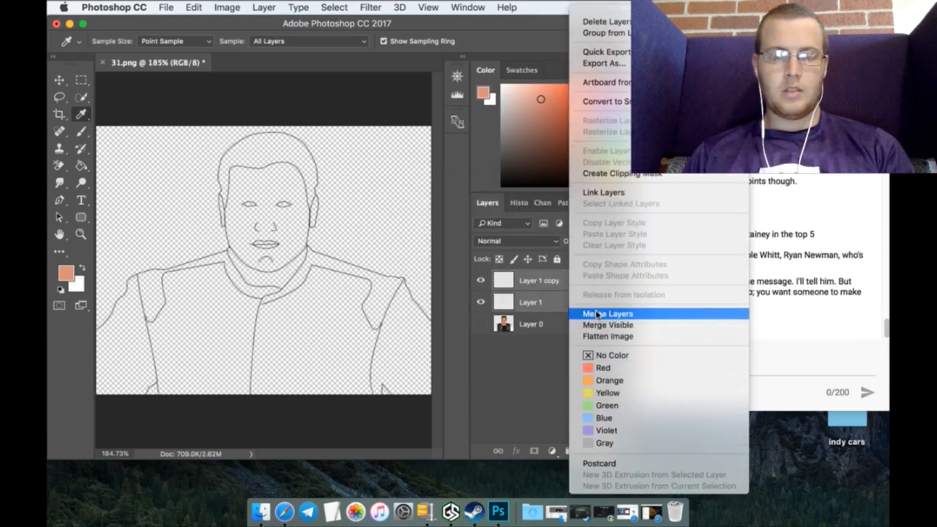
{"action": "left_click", "coordinate": [597, 314]}
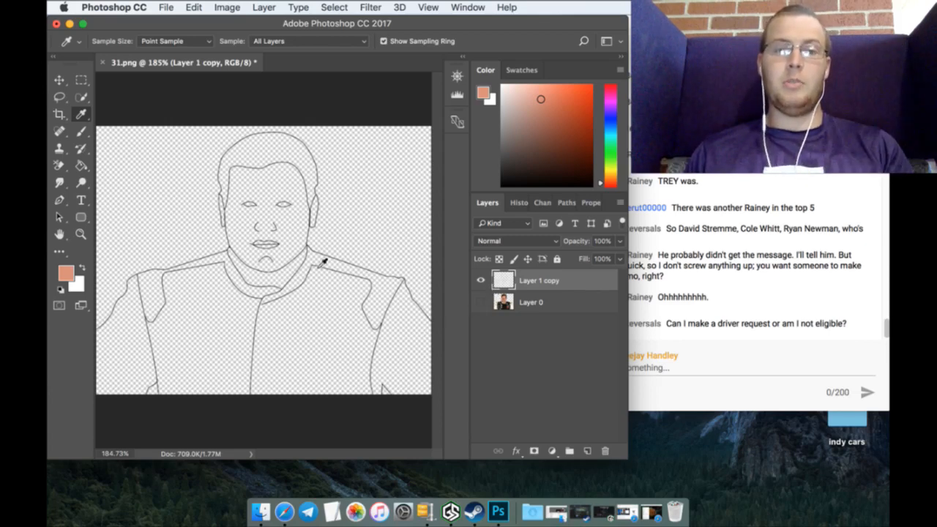
Step: Zoom in on the face of the line drawing and activate the Brush tool
{"action": "left_click", "coordinate": [80, 234]}
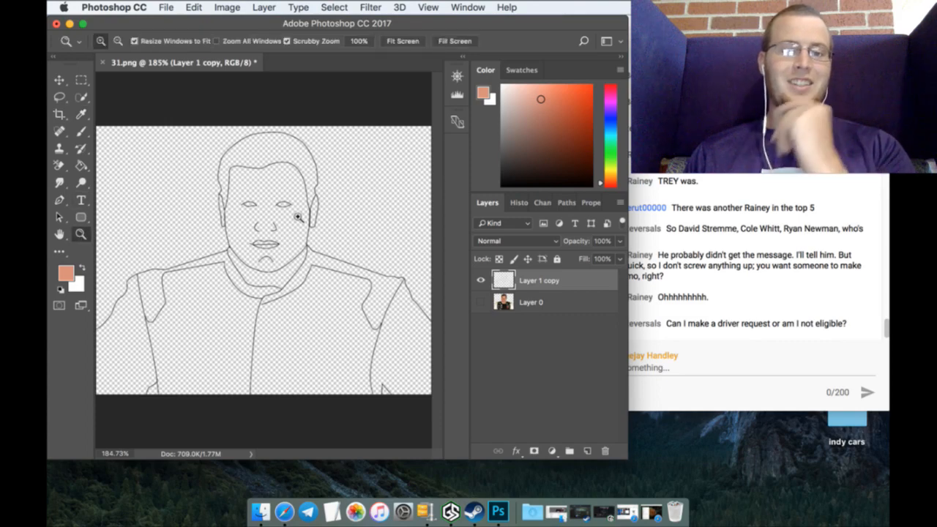
{"action": "left_click_drag", "start_coordinate": [278, 217], "coordinate": [329, 202]}
{"action": "scroll", "coordinate": [326, 205], "scroll_direction": "up", "scroll_amount": 3}
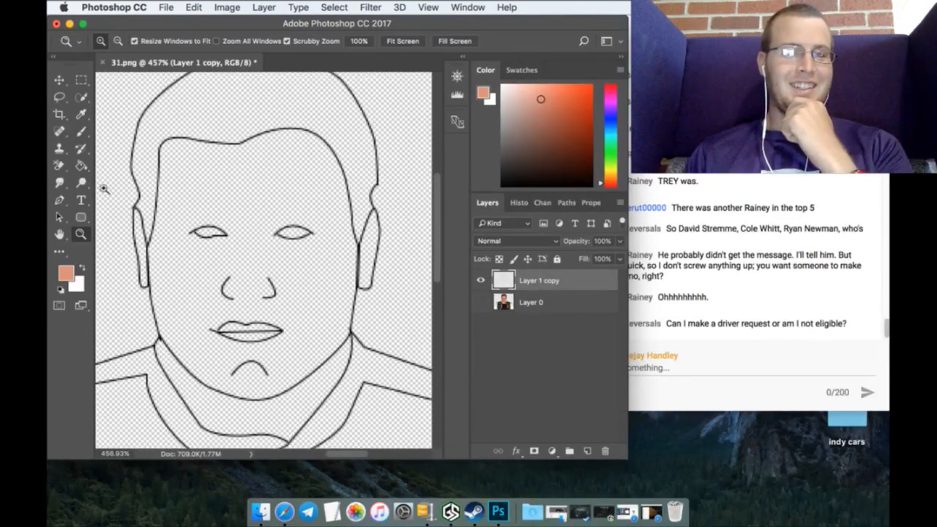
{"action": "left_click", "coordinate": [80, 132]}
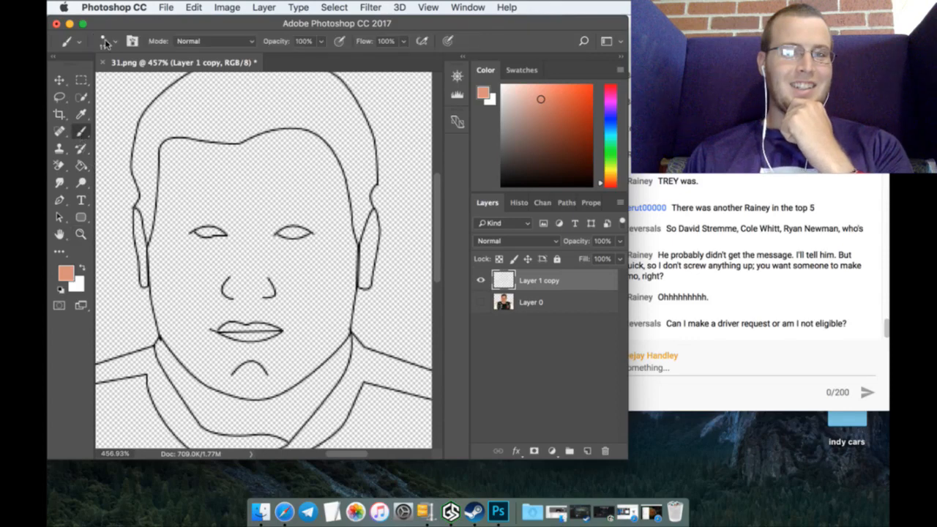
{"action": "left_click", "coordinate": [172, 147]}
{"action": "left_click_drag", "start_coordinate": [171, 150], "coordinate": [169, 264]}
{"action": "key", "text": "super+z"}
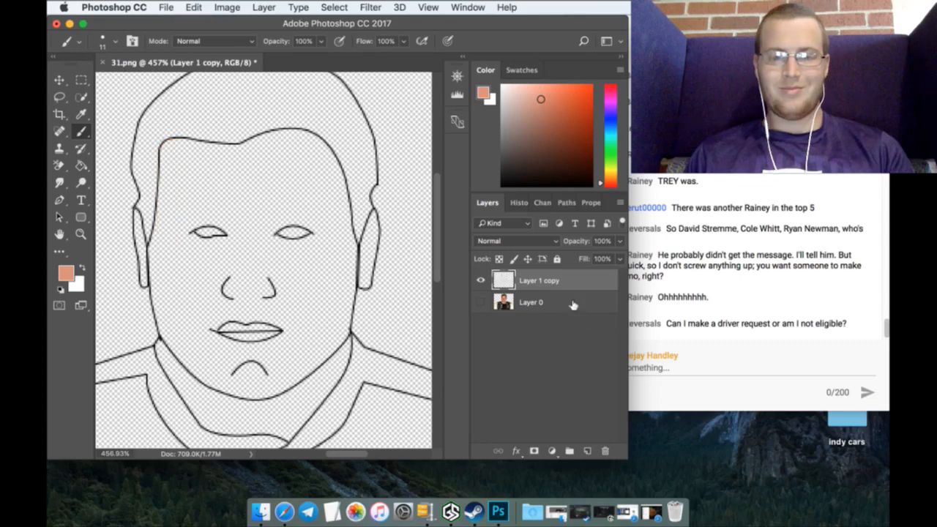
Step: Add a new layer between the outlines and Layer 0, and paint the face's image-left edge skin-toned with the 11 px brush
{"action": "left_click", "coordinate": [573, 303]}
{"action": "left_click", "coordinate": [588, 451]}
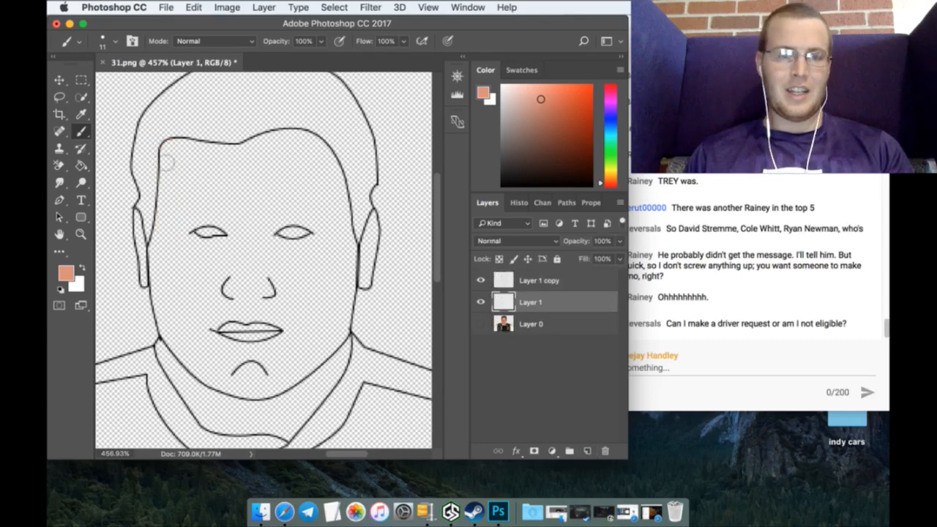
{"action": "left_click_drag", "start_coordinate": [166, 151], "coordinate": [170, 256]}
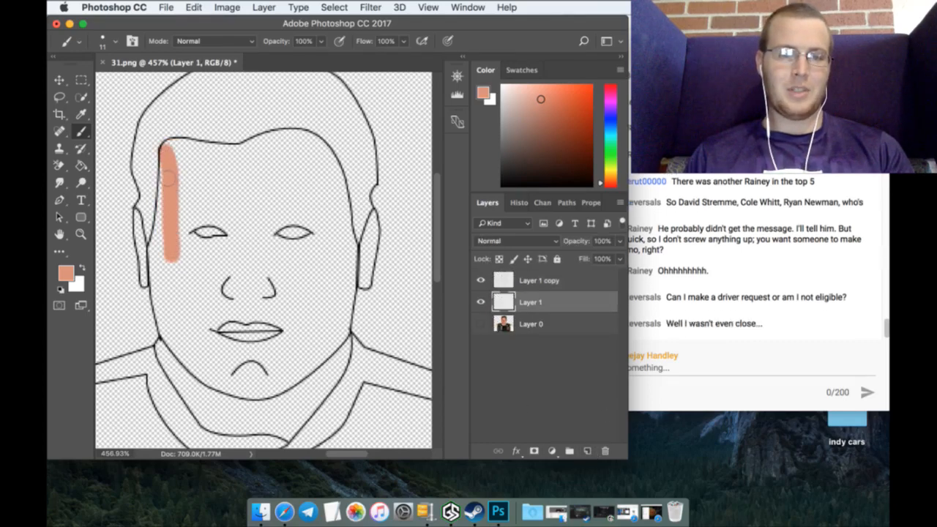
{"action": "left_click_drag", "start_coordinate": [167, 210], "coordinate": [157, 268]}
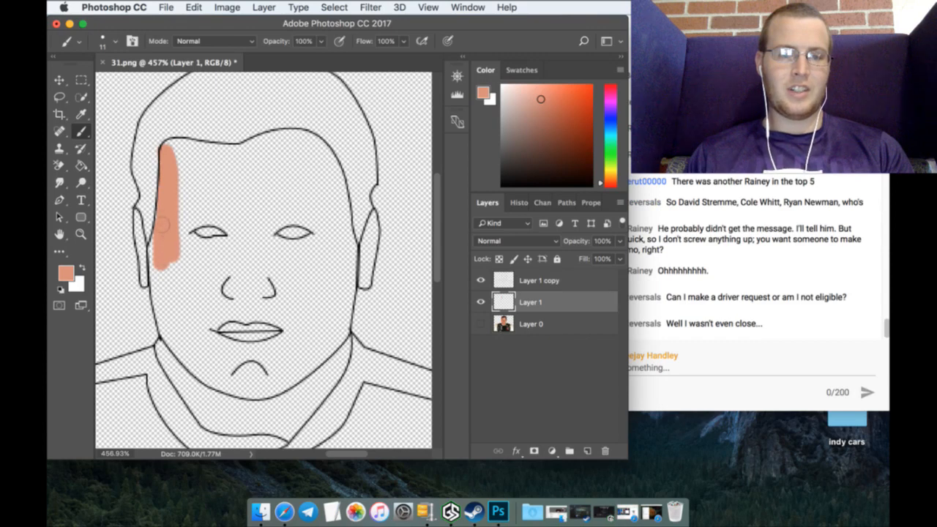
{"action": "scroll", "coordinate": [171, 278], "scroll_direction": "down", "scroll_amount": 2}
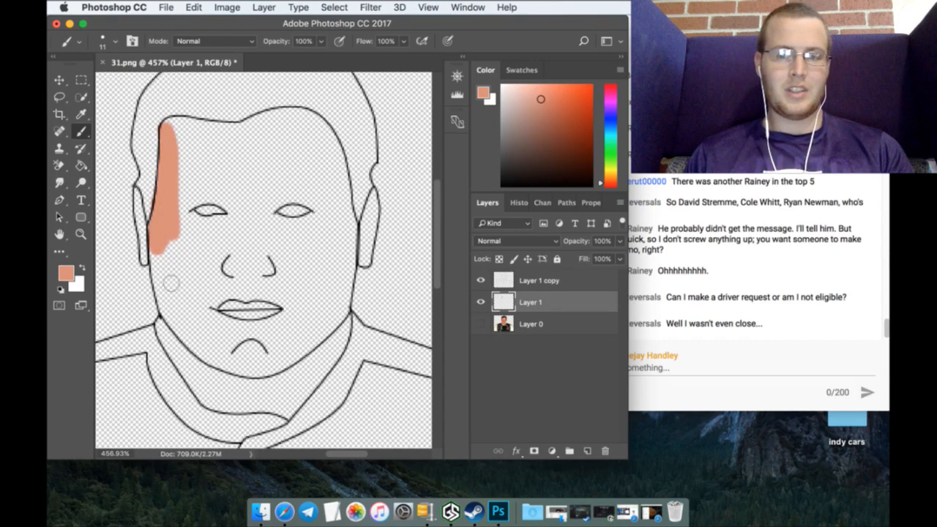
{"action": "left_click_drag", "start_coordinate": [156, 254], "coordinate": [170, 302]}
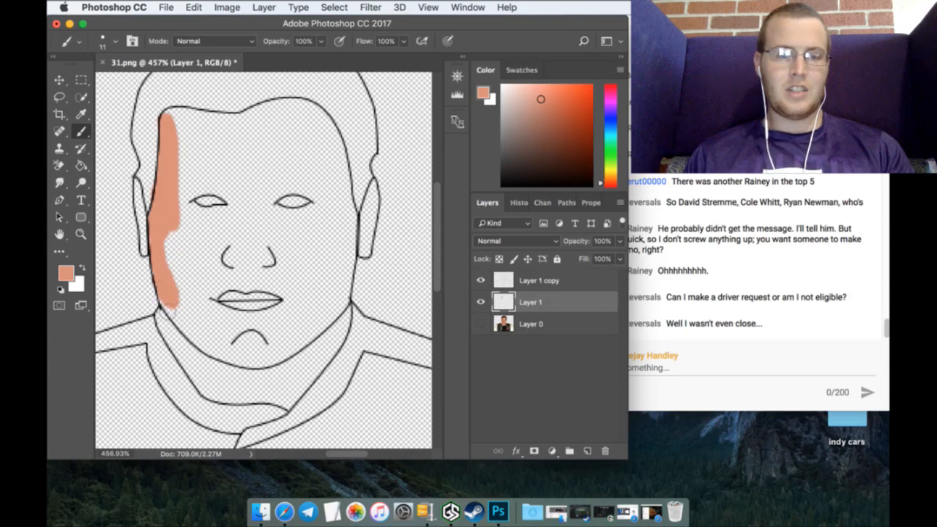
Step: Paint the rest of the face skin-toned up to its outline with the 11 px brush and erase the spill beside the image-left ear
{"action": "mouse_move", "coordinate": [174, 311]}
{"action": "left_mouse_down"}
{"action": "mouse_move", "coordinate": [209, 355]}
{"action": "mouse_move", "coordinate": [248, 370]}
{"action": "mouse_move", "coordinate": [295, 358]}
{"action": "mouse_move", "coordinate": [338, 306]}
{"action": "mouse_move", "coordinate": [348, 219]}
{"action": "mouse_move", "coordinate": [346, 282]}
{"action": "left_mouse_up"}
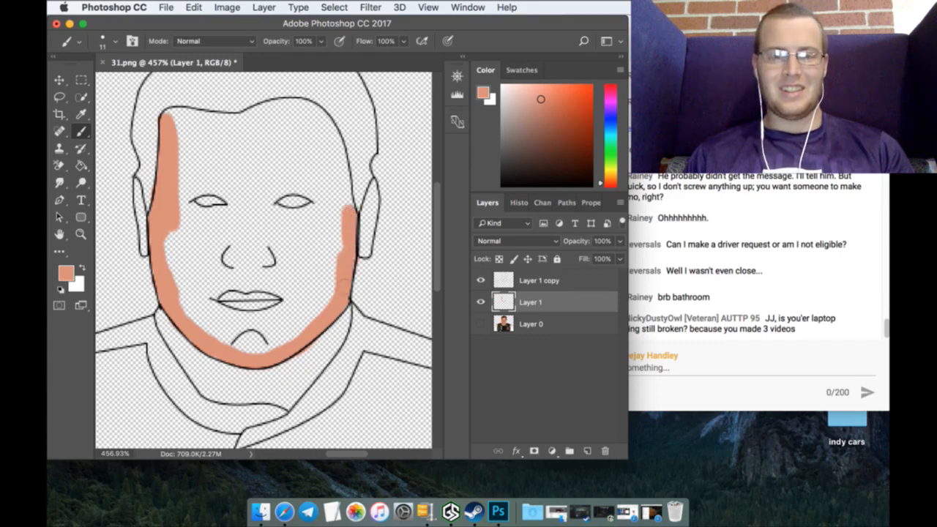
{"action": "left_click_drag", "start_coordinate": [342, 218], "coordinate": [331, 140]}
{"action": "mouse_move", "coordinate": [168, 129]}
{"action": "left_mouse_down"}
{"action": "mouse_move", "coordinate": [228, 136]}
{"action": "mouse_move", "coordinate": [196, 127]}
{"action": "mouse_move", "coordinate": [256, 131]}
{"action": "mouse_move", "coordinate": [226, 130]}
{"action": "mouse_move", "coordinate": [292, 115]}
{"action": "mouse_move", "coordinate": [331, 150]}
{"action": "left_mouse_up"}
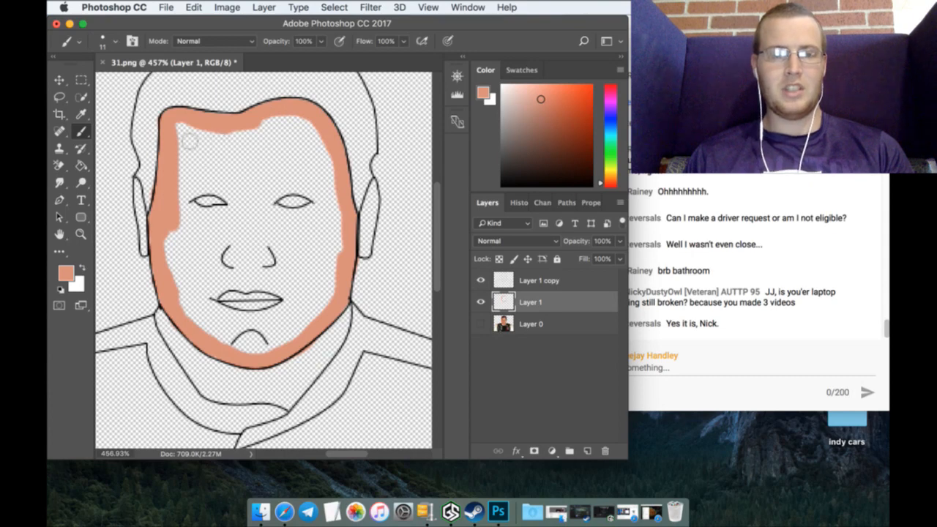
{"action": "mouse_move", "coordinate": [178, 134]}
{"action": "left_mouse_down"}
{"action": "mouse_move", "coordinate": [236, 141]}
{"action": "mouse_move", "coordinate": [279, 125]}
{"action": "mouse_move", "coordinate": [318, 148]}
{"action": "mouse_move", "coordinate": [333, 207]}
{"action": "mouse_move", "coordinate": [326, 311]}
{"action": "mouse_move", "coordinate": [266, 354]}
{"action": "mouse_move", "coordinate": [214, 335]}
{"action": "mouse_move", "coordinate": [187, 314]}
{"action": "mouse_move", "coordinate": [173, 255]}
{"action": "mouse_move", "coordinate": [196, 202]}
{"action": "mouse_move", "coordinate": [183, 166]}
{"action": "mouse_move", "coordinate": [189, 143]}
{"action": "mouse_move", "coordinate": [268, 143]}
{"action": "mouse_move", "coordinate": [314, 172]}
{"action": "mouse_move", "coordinate": [326, 267]}
{"action": "mouse_move", "coordinate": [297, 318]}
{"action": "mouse_move", "coordinate": [238, 343]}
{"action": "mouse_move", "coordinate": [194, 323]}
{"action": "left_mouse_up"}
{"action": "mouse_move", "coordinate": [278, 326]}
{"action": "left_mouse_down"}
{"action": "mouse_move", "coordinate": [205, 327]}
{"action": "mouse_move", "coordinate": [191, 310]}
{"action": "mouse_move", "coordinate": [242, 324]}
{"action": "mouse_move", "coordinate": [317, 293]}
{"action": "mouse_move", "coordinate": [251, 317]}
{"action": "mouse_move", "coordinate": [193, 298]}
{"action": "mouse_move", "coordinate": [188, 229]}
{"action": "mouse_move", "coordinate": [202, 200]}
{"action": "mouse_move", "coordinate": [234, 202]}
{"action": "mouse_move", "coordinate": [205, 237]}
{"action": "mouse_move", "coordinate": [180, 241]}
{"action": "mouse_move", "coordinate": [208, 294]}
{"action": "mouse_move", "coordinate": [299, 292]}
{"action": "mouse_move", "coordinate": [319, 285]}
{"action": "mouse_move", "coordinate": [206, 292]}
{"action": "mouse_move", "coordinate": [342, 279]}
{"action": "mouse_move", "coordinate": [242, 278]}
{"action": "mouse_move", "coordinate": [318, 270]}
{"action": "mouse_move", "coordinate": [301, 160]}
{"action": "mouse_move", "coordinate": [199, 161]}
{"action": "mouse_move", "coordinate": [186, 194]}
{"action": "mouse_move", "coordinate": [197, 244]}
{"action": "mouse_move", "coordinate": [215, 262]}
{"action": "mouse_move", "coordinate": [294, 260]}
{"action": "mouse_move", "coordinate": [215, 251]}
{"action": "left_mouse_up"}
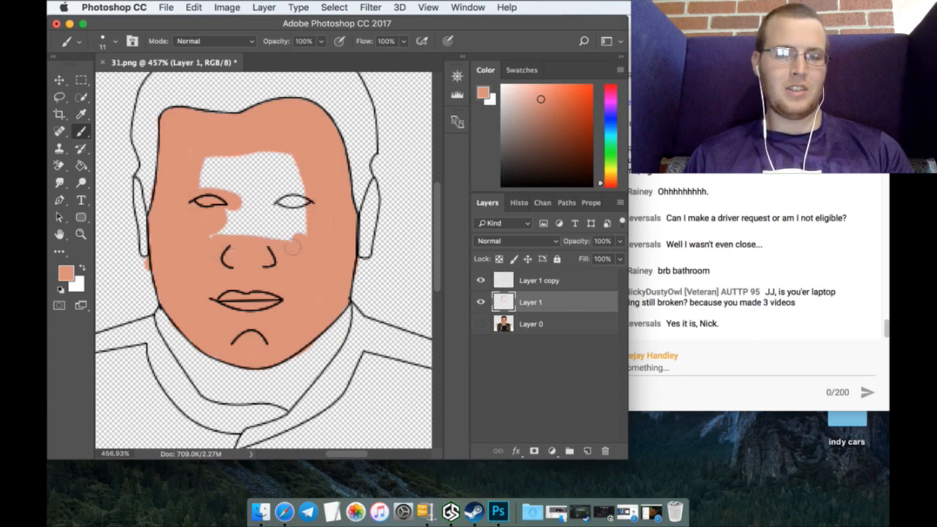
{"action": "mouse_move", "coordinate": [292, 248]}
{"action": "left_mouse_down"}
{"action": "mouse_move", "coordinate": [219, 245]}
{"action": "mouse_move", "coordinate": [292, 245]}
{"action": "mouse_move", "coordinate": [305, 233]}
{"action": "mouse_move", "coordinate": [234, 230]}
{"action": "left_mouse_up"}
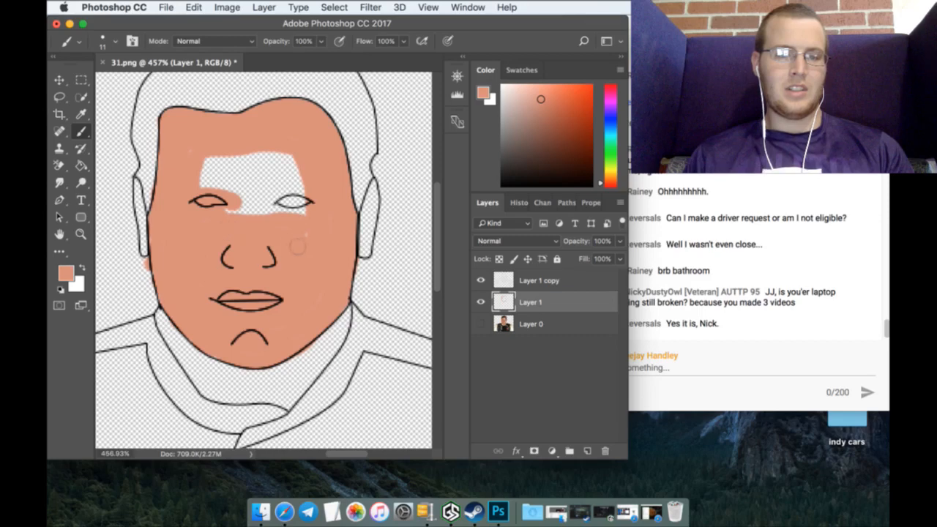
{"action": "mouse_move", "coordinate": [297, 246]}
{"action": "left_mouse_down"}
{"action": "mouse_move", "coordinate": [230, 218]}
{"action": "mouse_move", "coordinate": [282, 188]}
{"action": "mouse_move", "coordinate": [291, 171]}
{"action": "mouse_move", "coordinate": [275, 167]}
{"action": "mouse_move", "coordinate": [264, 178]}
{"action": "mouse_move", "coordinate": [229, 172]}
{"action": "left_mouse_up"}
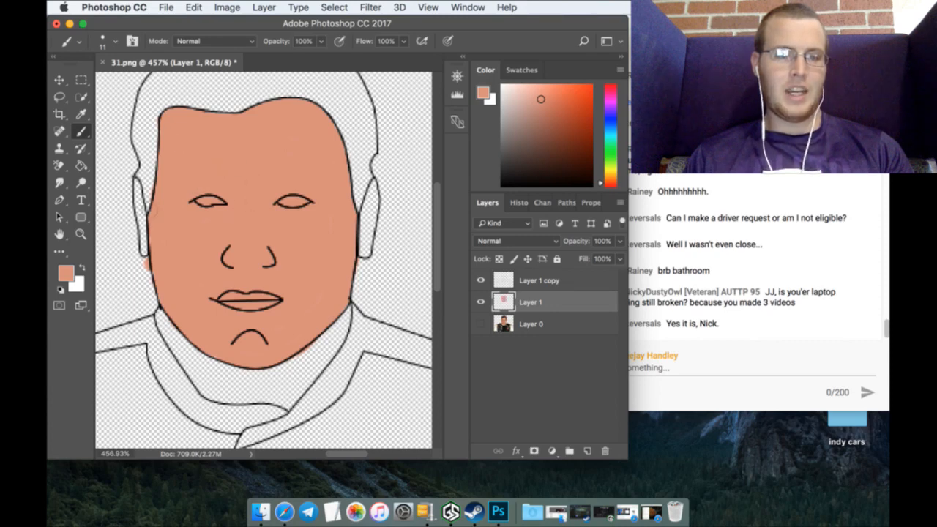
{"action": "left_click", "coordinate": [59, 165]}
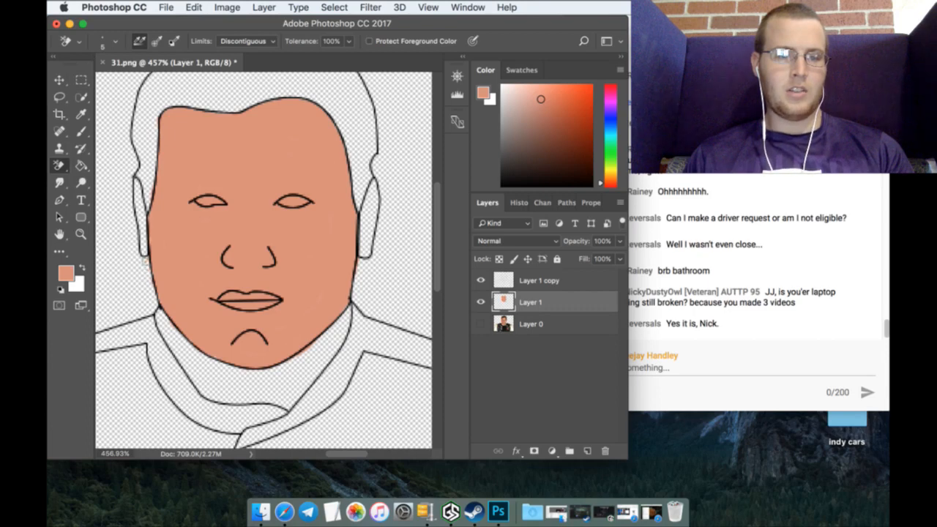
Step: Paint the image-left ear in the same skin tone on Layer 1 using the 2 px brush at 100% hardness
{"action": "left_click", "coordinate": [81, 114]}
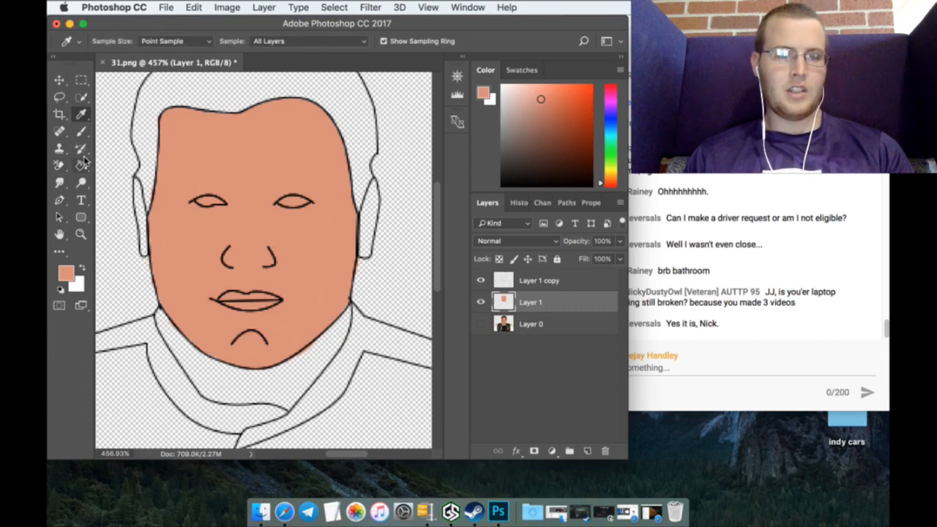
{"action": "left_click", "coordinate": [81, 132]}
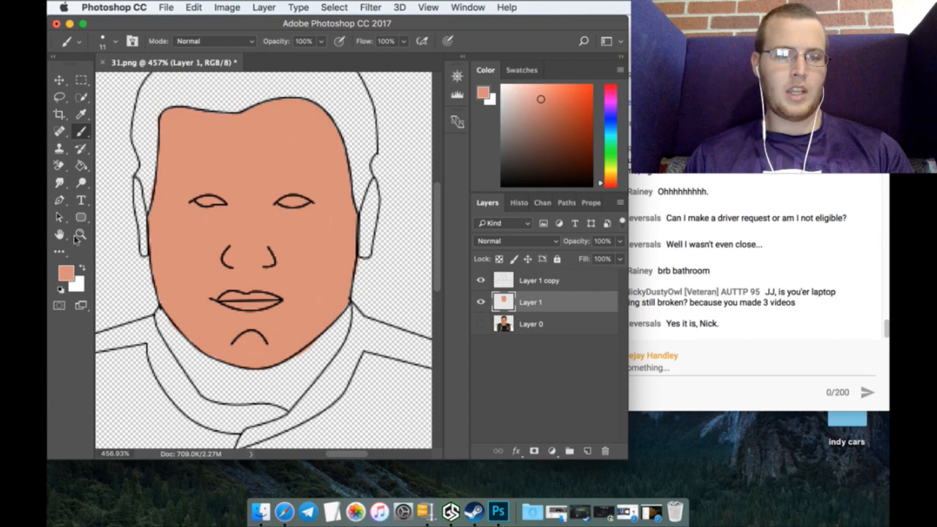
{"action": "left_click", "coordinate": [104, 42]}
{"action": "left_click", "coordinate": [94, 137]}
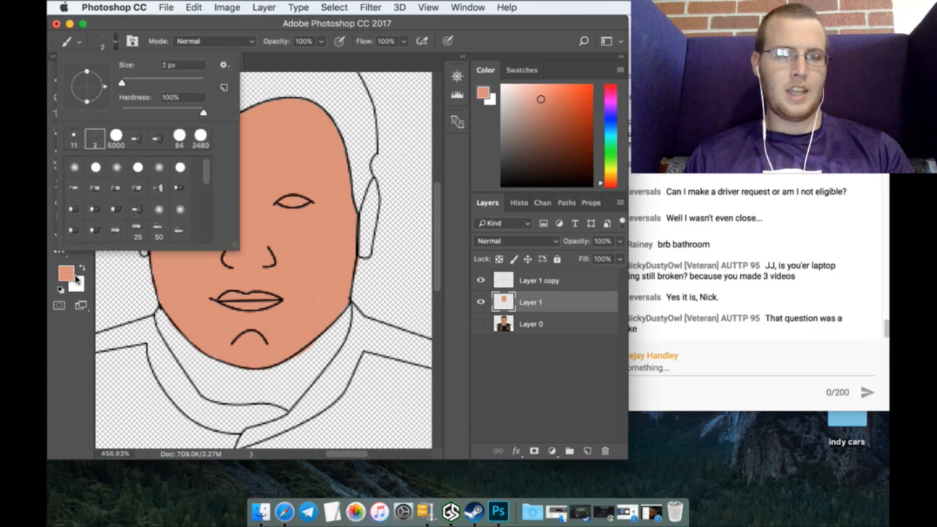
{"action": "left_click", "coordinate": [71, 360]}
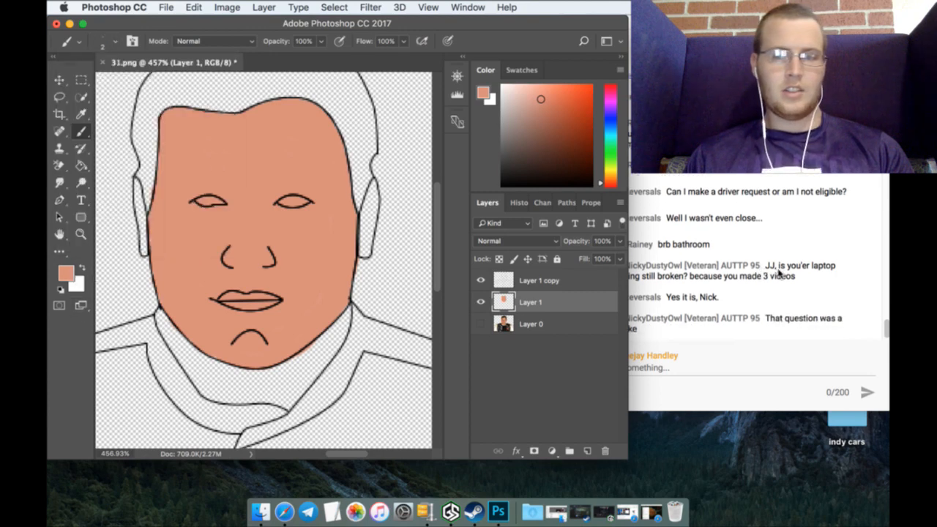
{"action": "left_click", "coordinate": [781, 296]}
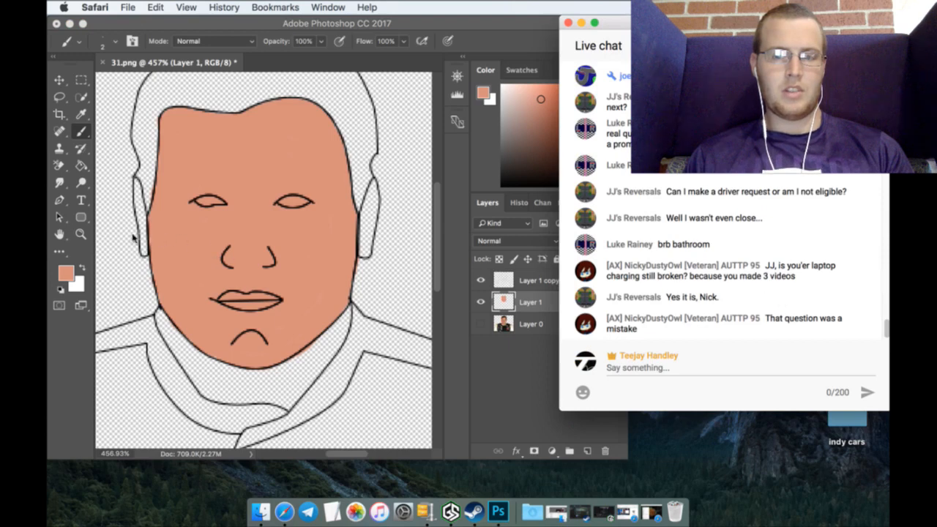
{"action": "left_click", "coordinate": [80, 234]}
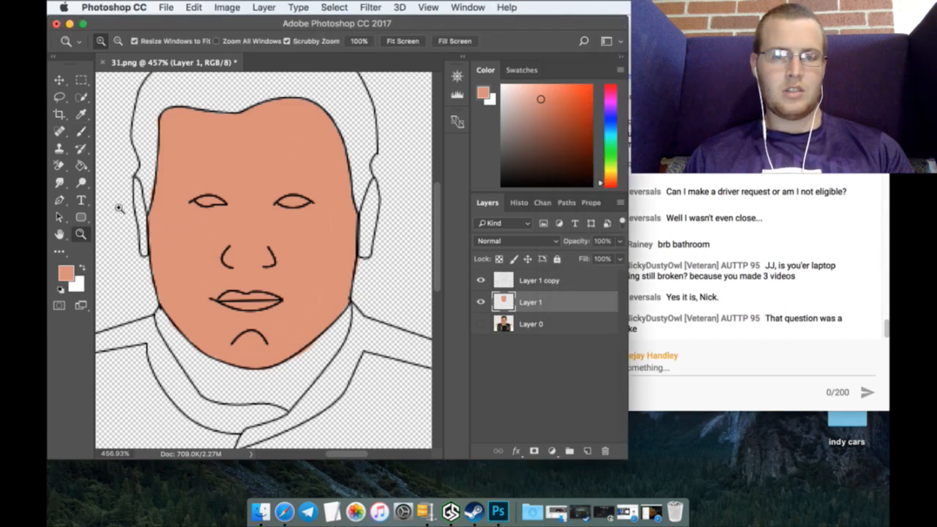
{"action": "left_click_drag", "start_coordinate": [118, 209], "coordinate": [118, 208]}
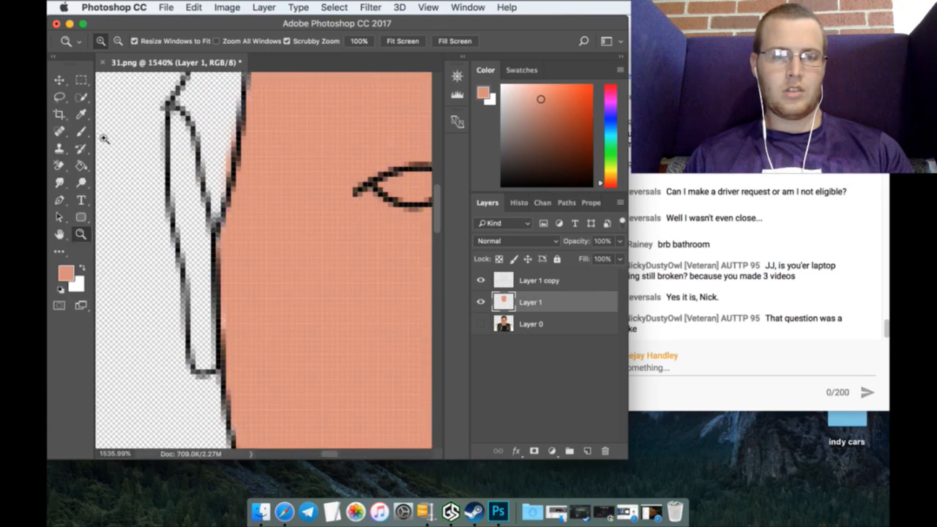
{"action": "key", "text": "b"}
{"action": "mouse_move", "coordinate": [169, 110]}
{"action": "left_mouse_down"}
{"action": "mouse_move", "coordinate": [174, 208]}
{"action": "mouse_move", "coordinate": [193, 293]}
{"action": "mouse_move", "coordinate": [198, 252]}
{"action": "mouse_move", "coordinate": [191, 270]}
{"action": "mouse_move", "coordinate": [202, 315]}
{"action": "left_mouse_up"}
{"action": "left_click_drag", "start_coordinate": [203, 279], "coordinate": [185, 277]}
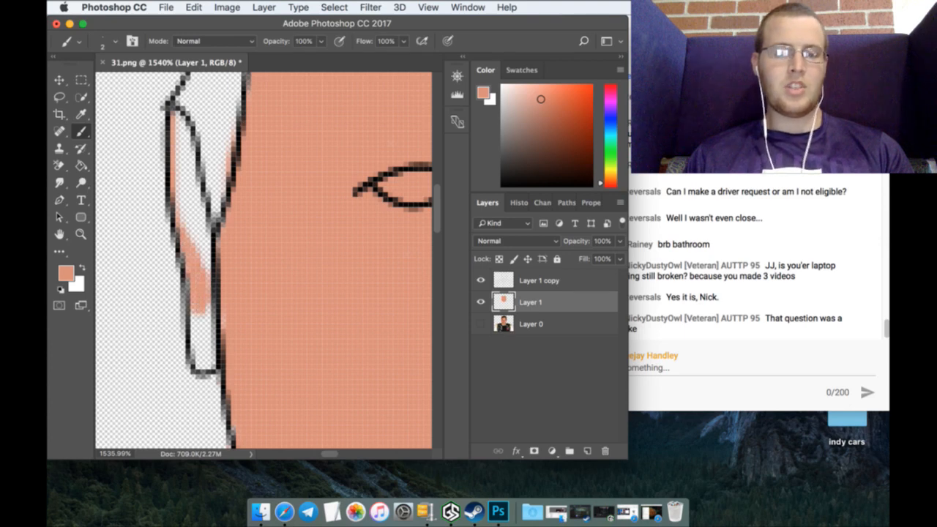
{"action": "mouse_move", "coordinate": [198, 315]}
{"action": "left_mouse_down"}
{"action": "mouse_move", "coordinate": [195, 344]}
{"action": "mouse_move", "coordinate": [206, 363]}
{"action": "mouse_move", "coordinate": [213, 359]}
{"action": "mouse_move", "coordinate": [197, 319]}
{"action": "mouse_move", "coordinate": [216, 307]}
{"action": "left_mouse_up"}
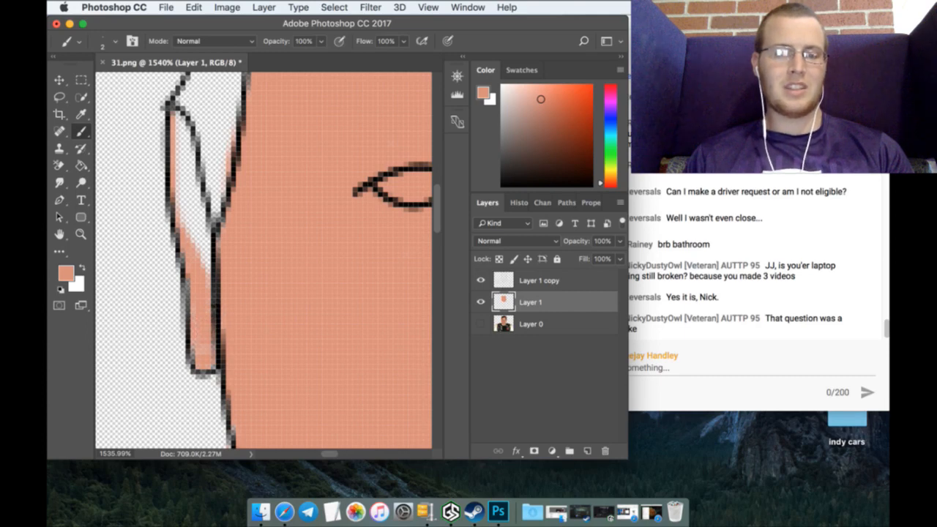
{"action": "left_click_drag", "start_coordinate": [214, 299], "coordinate": [182, 161]}
{"action": "left_click_drag", "start_coordinate": [178, 121], "coordinate": [195, 199]}
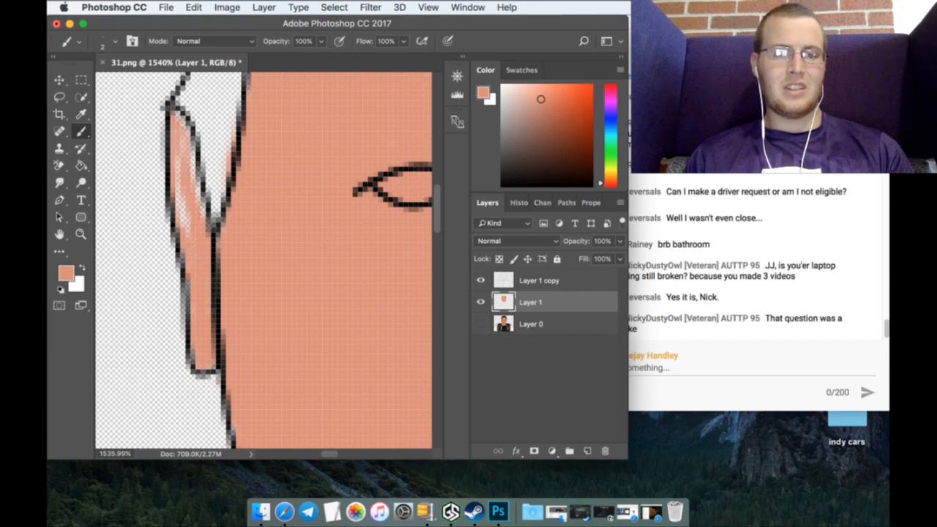
{"action": "left_click_drag", "start_coordinate": [185, 234], "coordinate": [178, 154]}
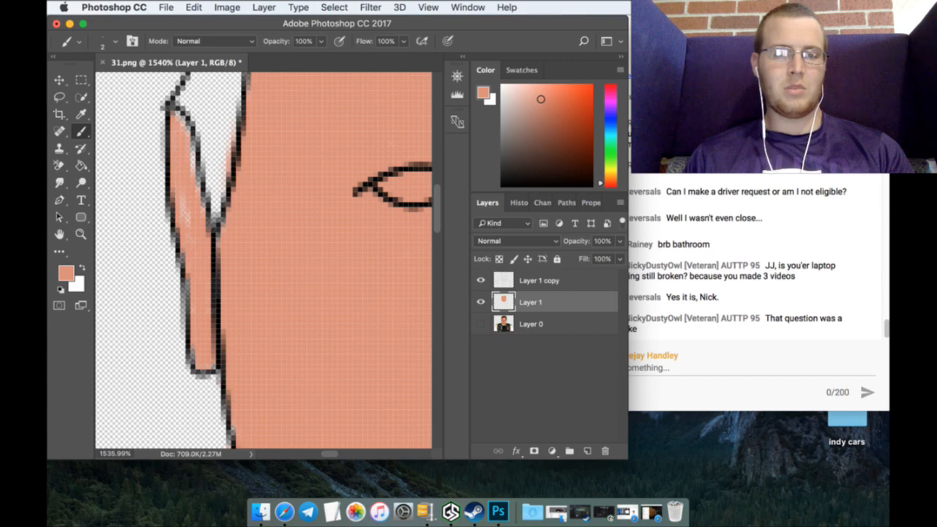
{"action": "left_click_drag", "start_coordinate": [197, 207], "coordinate": [187, 146]}
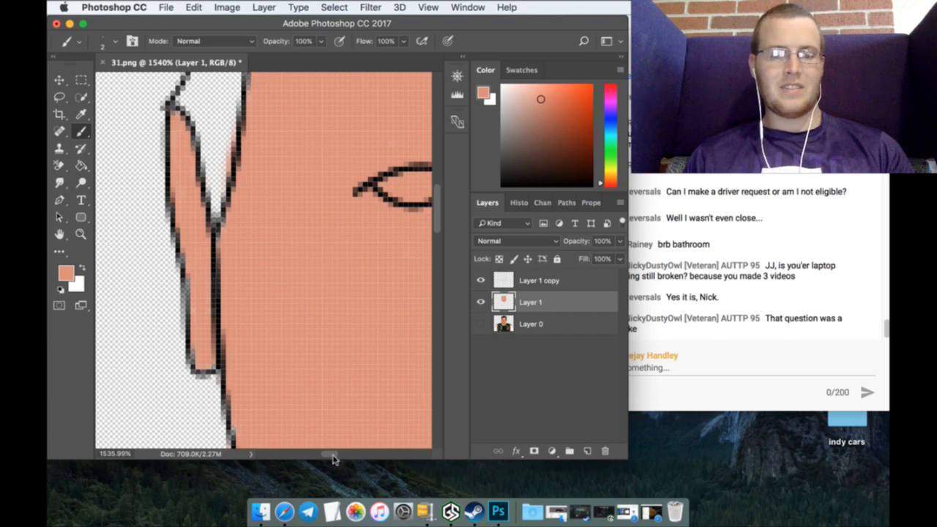
Step: Paint the image-right ear in the same skin tone with the 2 px brush
{"action": "left_click_drag", "start_coordinate": [335, 454], "coordinate": [371, 455]}
{"action": "left_click_drag", "start_coordinate": [263, 121], "coordinate": [221, 240]}
{"action": "mouse_move", "coordinate": [225, 172]}
{"action": "left_mouse_down"}
{"action": "mouse_move", "coordinate": [230, 256]}
{"action": "mouse_move", "coordinate": [218, 284]}
{"action": "left_mouse_up"}
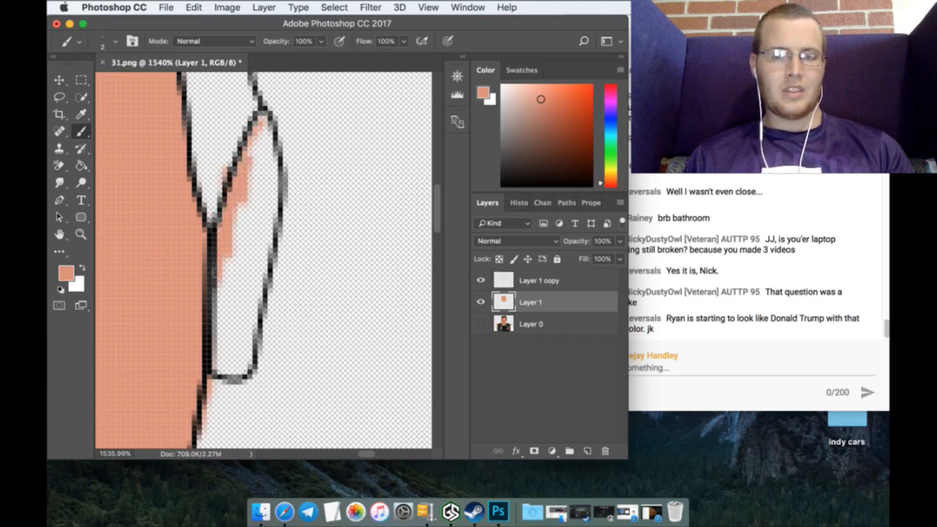
{"action": "mouse_move", "coordinate": [224, 320]}
{"action": "left_mouse_down"}
{"action": "mouse_move", "coordinate": [221, 357]}
{"action": "mouse_move", "coordinate": [244, 363]}
{"action": "mouse_move", "coordinate": [218, 370]}
{"action": "mouse_move", "coordinate": [241, 351]}
{"action": "mouse_move", "coordinate": [238, 328]}
{"action": "mouse_move", "coordinate": [235, 342]}
{"action": "mouse_move", "coordinate": [218, 326]}
{"action": "mouse_move", "coordinate": [227, 305]}
{"action": "mouse_move", "coordinate": [229, 351]}
{"action": "mouse_move", "coordinate": [259, 132]}
{"action": "mouse_move", "coordinate": [230, 172]}
{"action": "left_mouse_up"}
{"action": "mouse_move", "coordinate": [263, 128]}
{"action": "left_mouse_down"}
{"action": "mouse_move", "coordinate": [269, 158]}
{"action": "mouse_move", "coordinate": [258, 121]}
{"action": "mouse_move", "coordinate": [261, 154]}
{"action": "mouse_move", "coordinate": [275, 164]}
{"action": "mouse_move", "coordinate": [256, 208]}
{"action": "mouse_move", "coordinate": [268, 190]}
{"action": "mouse_move", "coordinate": [270, 223]}
{"action": "mouse_move", "coordinate": [266, 183]}
{"action": "left_mouse_up"}
{"action": "mouse_move", "coordinate": [241, 212]}
{"action": "left_mouse_down"}
{"action": "mouse_move", "coordinate": [264, 249]}
{"action": "mouse_move", "coordinate": [245, 311]}
{"action": "mouse_move", "coordinate": [257, 337]}
{"action": "mouse_move", "coordinate": [267, 278]}
{"action": "mouse_move", "coordinate": [235, 219]}
{"action": "mouse_move", "coordinate": [228, 304]}
{"action": "left_mouse_up"}
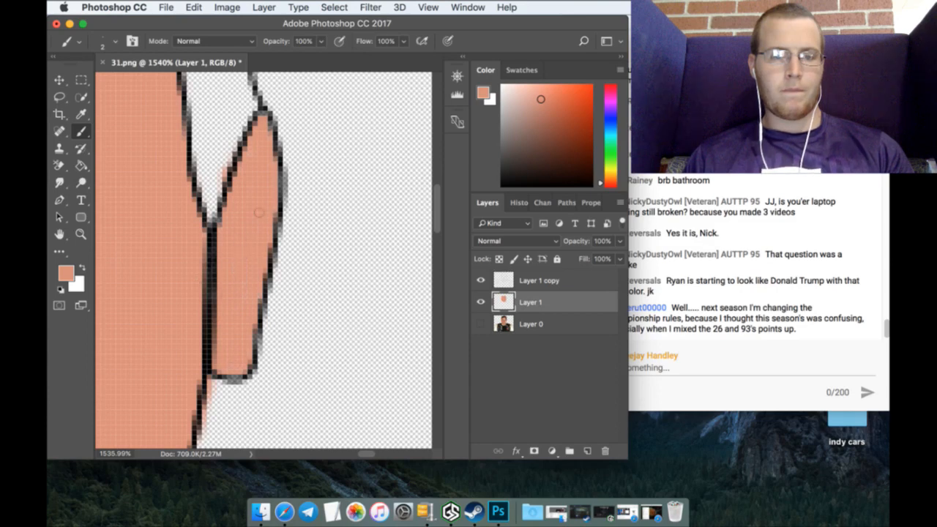
{"action": "left_click", "coordinate": [80, 234]}
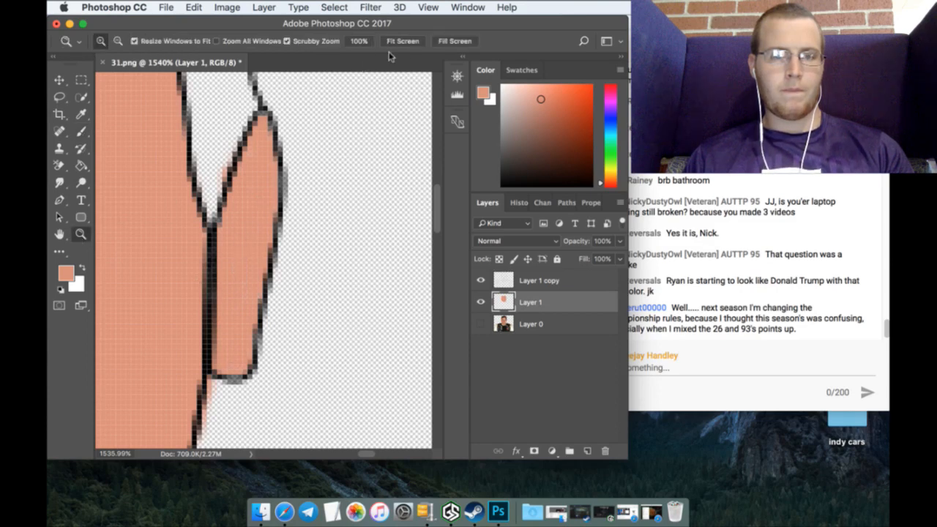
{"action": "left_click", "coordinate": [403, 41]}
Step: Add a new layer above the skin layer and paint the inside of the image-left eye dark green with the 2 px brush
{"action": "left_click", "coordinate": [587, 451]}
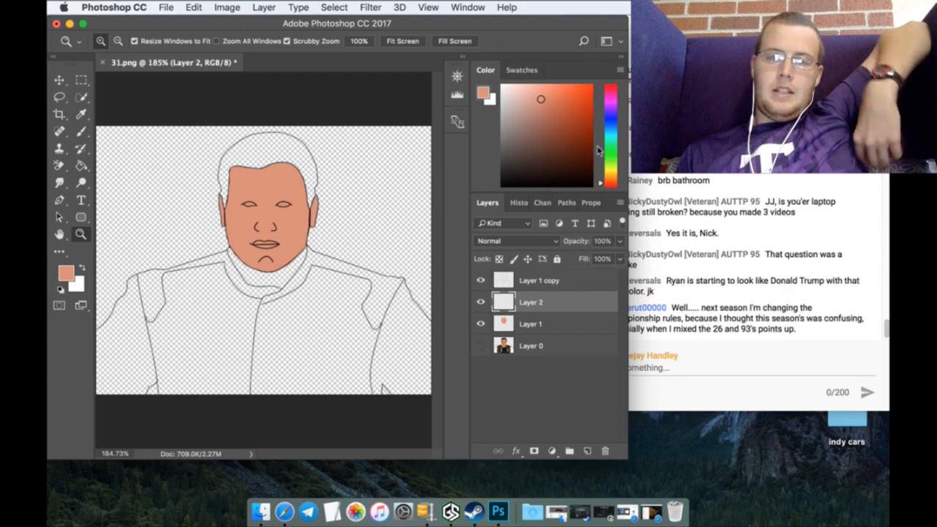
{"action": "left_click", "coordinate": [612, 150]}
{"action": "left_click", "coordinate": [577, 138]}
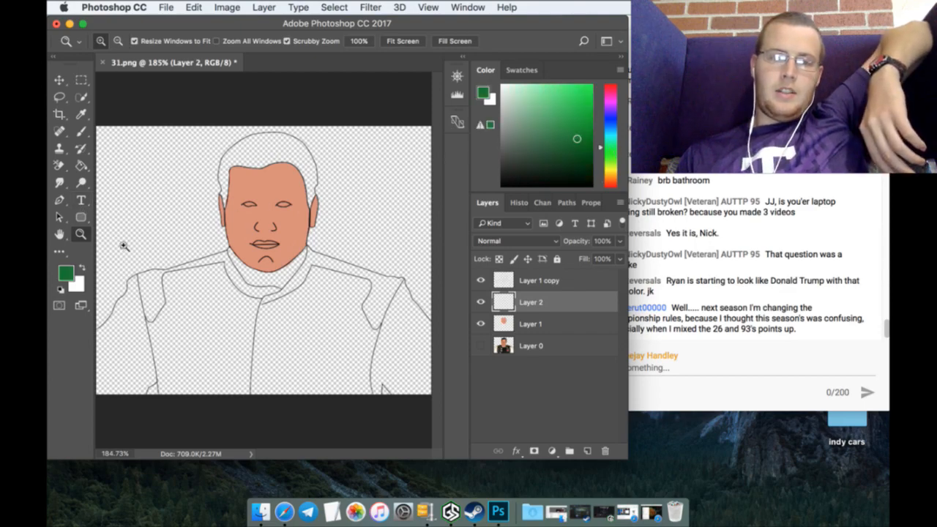
{"action": "left_click_drag", "start_coordinate": [248, 207], "coordinate": [363, 210]}
{"action": "left_click", "coordinate": [835, 291]}
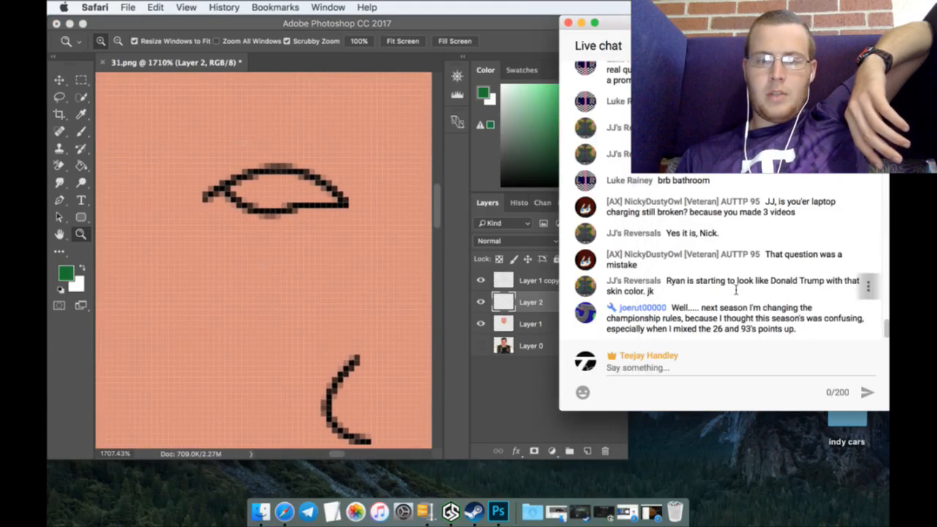
{"action": "left_click", "coordinate": [521, 393]}
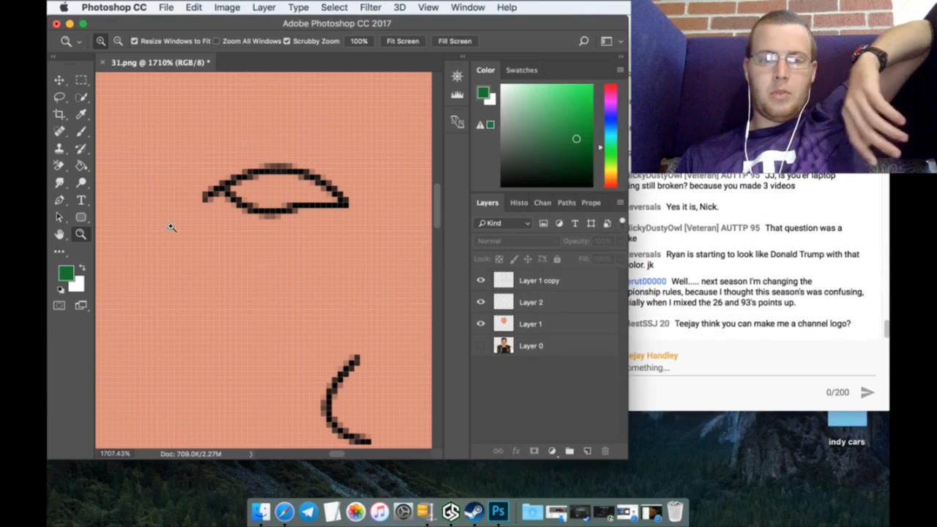
{"action": "left_click", "coordinate": [86, 132]}
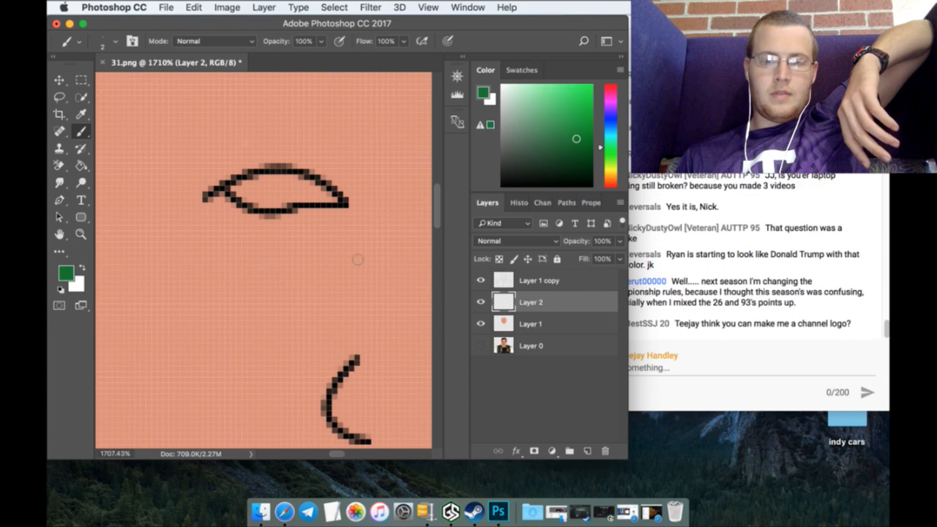
{"action": "left_click", "coordinate": [776, 337]}
{"action": "left_click", "coordinate": [458, 226]}
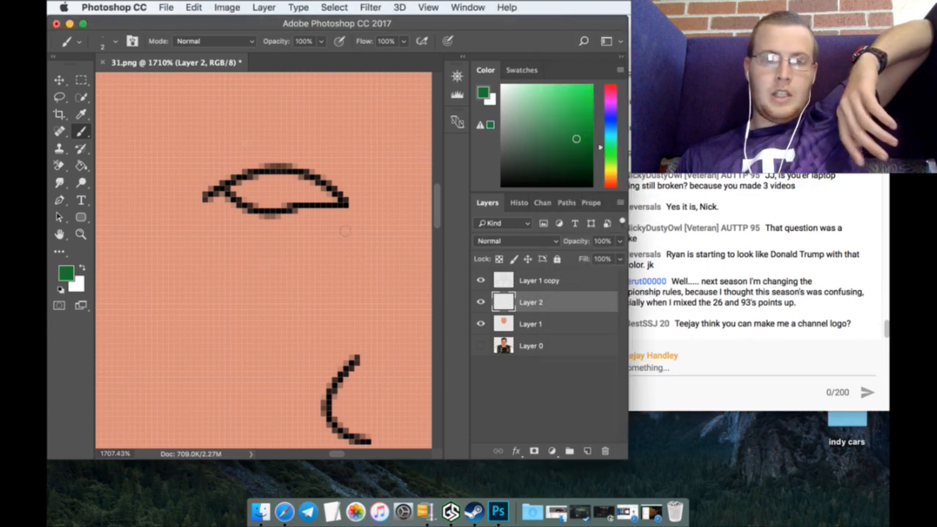
{"action": "mouse_move", "coordinate": [231, 188]}
{"action": "left_mouse_down"}
{"action": "mouse_move", "coordinate": [281, 203]}
{"action": "mouse_move", "coordinate": [313, 192]}
{"action": "mouse_move", "coordinate": [334, 202]}
{"action": "mouse_move", "coordinate": [307, 183]}
{"action": "mouse_move", "coordinate": [240, 189]}
{"action": "mouse_move", "coordinate": [255, 201]}
{"action": "mouse_move", "coordinate": [286, 185]}
{"action": "left_mouse_up"}
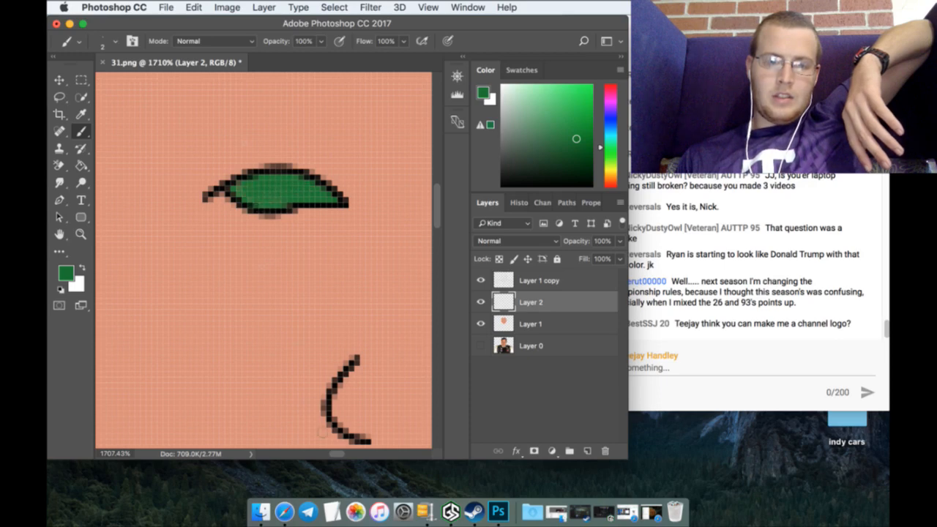
Step: Paint the inside of the image-right eye dark green on Layer 2 and fit the whole image in view
{"action": "left_click_drag", "start_coordinate": [338, 455], "coordinate": [356, 454]}
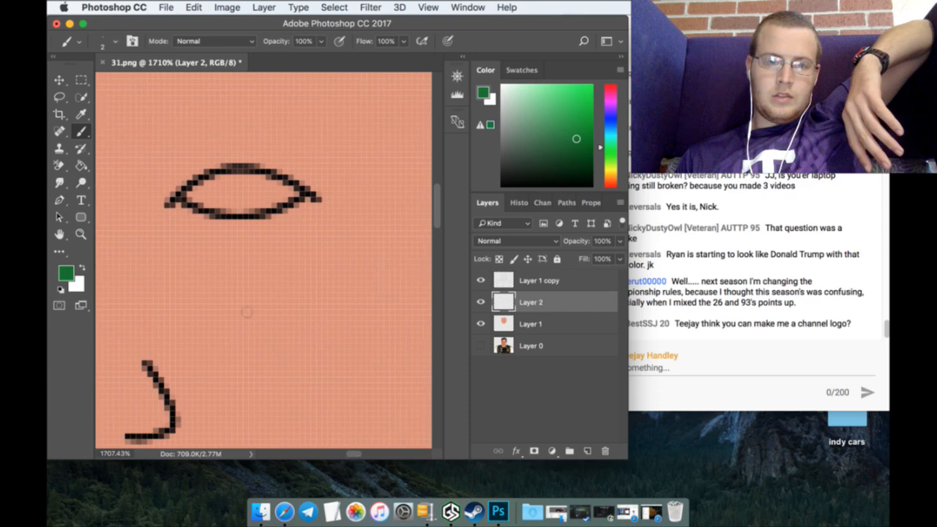
{"action": "mouse_move", "coordinate": [188, 196]}
{"action": "left_mouse_down"}
{"action": "mouse_move", "coordinate": [226, 211]}
{"action": "mouse_move", "coordinate": [247, 198]}
{"action": "mouse_move", "coordinate": [263, 214]}
{"action": "mouse_move", "coordinate": [259, 194]}
{"action": "mouse_move", "coordinate": [278, 192]}
{"action": "mouse_move", "coordinate": [221, 192]}
{"action": "mouse_move", "coordinate": [228, 206]}
{"action": "mouse_move", "coordinate": [211, 192]}
{"action": "mouse_move", "coordinate": [244, 184]}
{"action": "mouse_move", "coordinate": [221, 204]}
{"action": "left_mouse_up"}
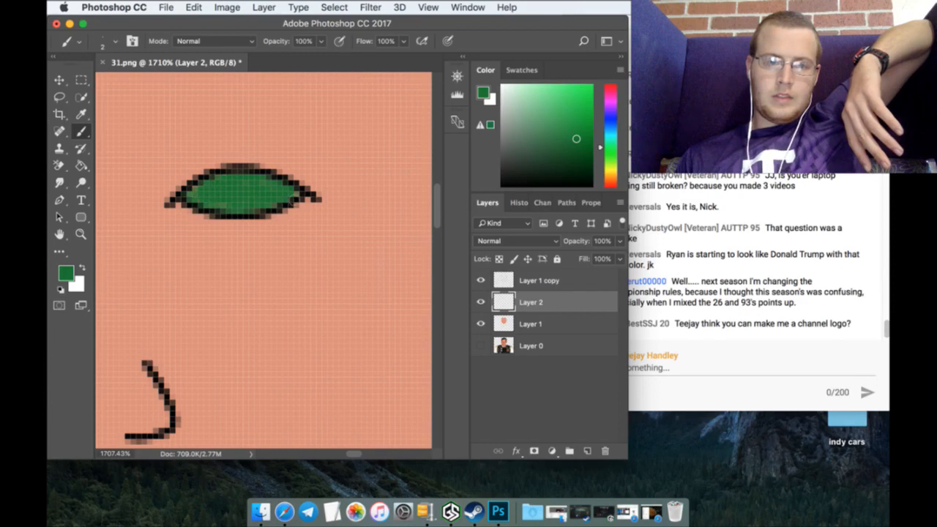
{"action": "left_click", "coordinate": [80, 233]}
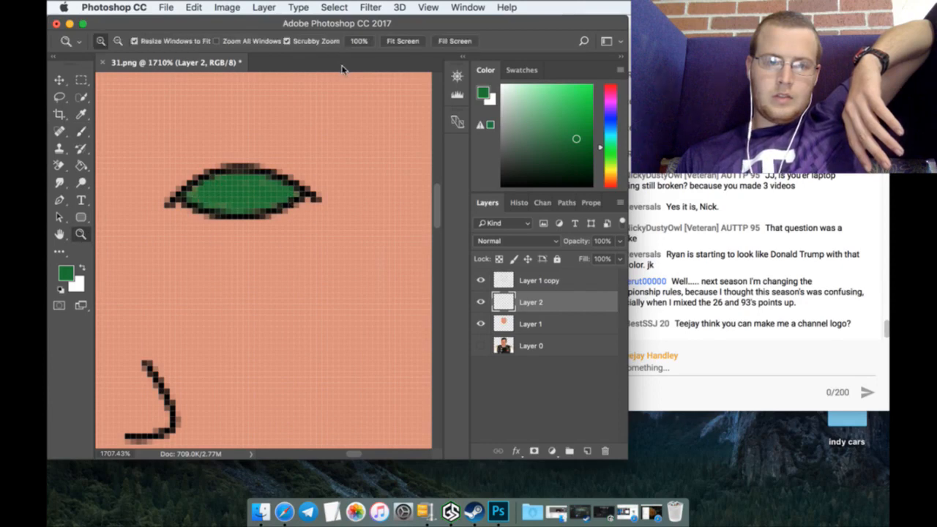
{"action": "left_click", "coordinate": [403, 41]}
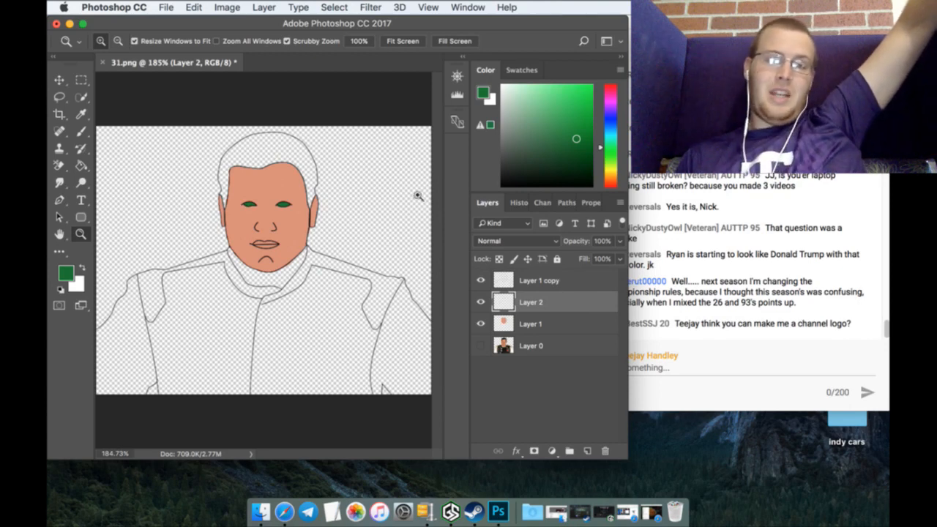
Step: Show Layer 0 temporarily to sample the dark brown hair color as the foreground color, and hide the layer again
{"action": "left_click", "coordinate": [482, 345]}
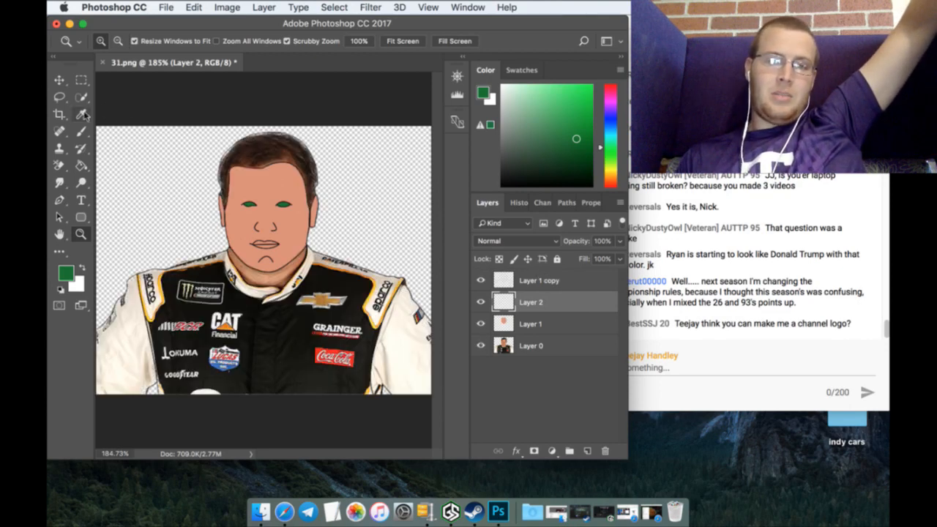
{"action": "left_click", "coordinate": [81, 113]}
{"action": "left_click", "coordinate": [269, 157]}
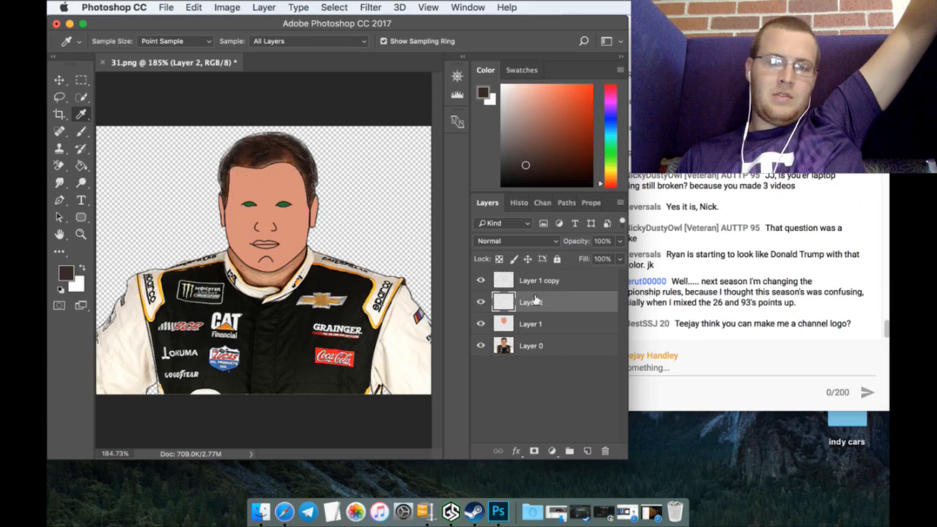
{"action": "left_click", "coordinate": [481, 345]}
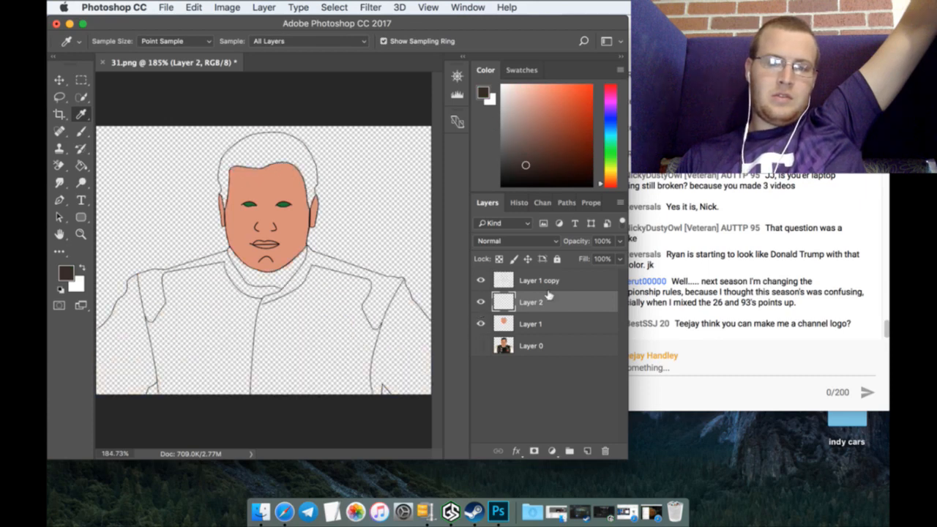
Step: Compare the painted skin with the original photo, and fill the hair area with dark brown on Layer 1 copy
{"action": "left_click", "coordinate": [481, 325]}
{"action": "left_click", "coordinate": [480, 344]}
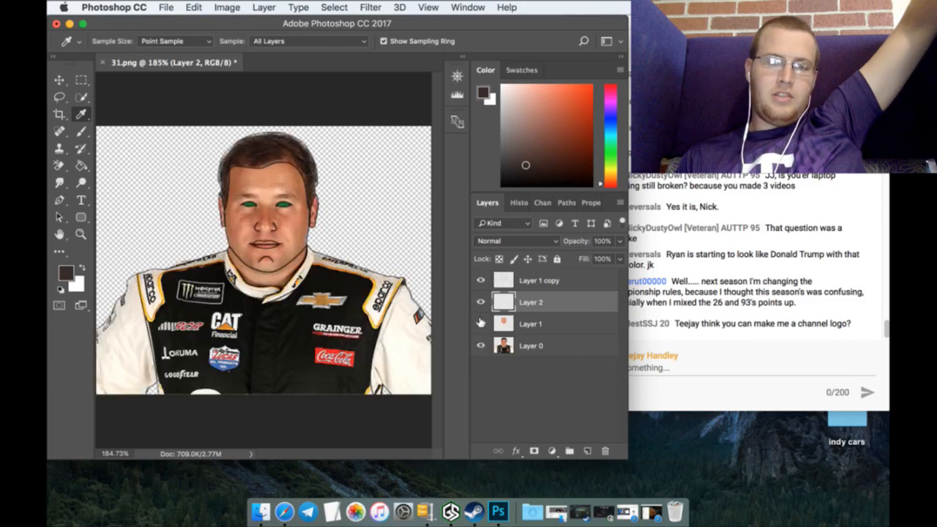
{"action": "left_click", "coordinate": [480, 323]}
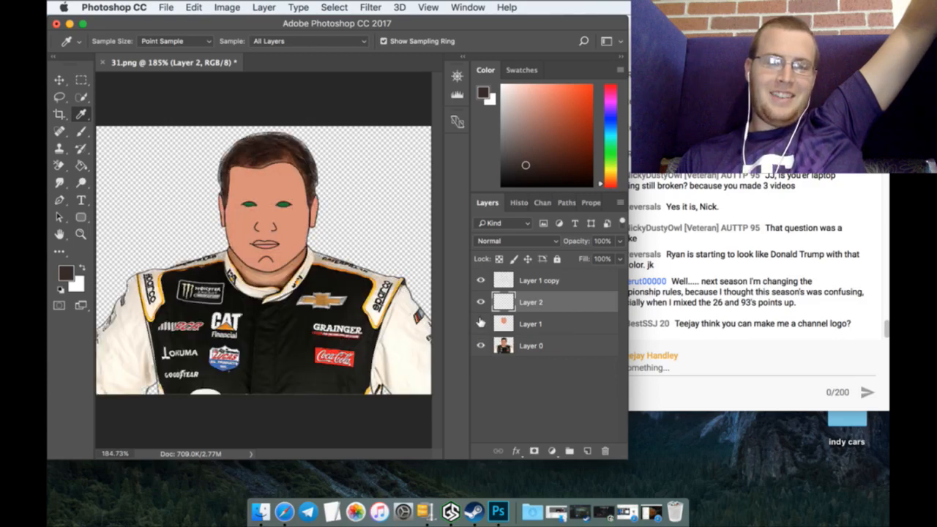
{"action": "left_click", "coordinate": [480, 344]}
{"action": "left_click", "coordinate": [512, 281]}
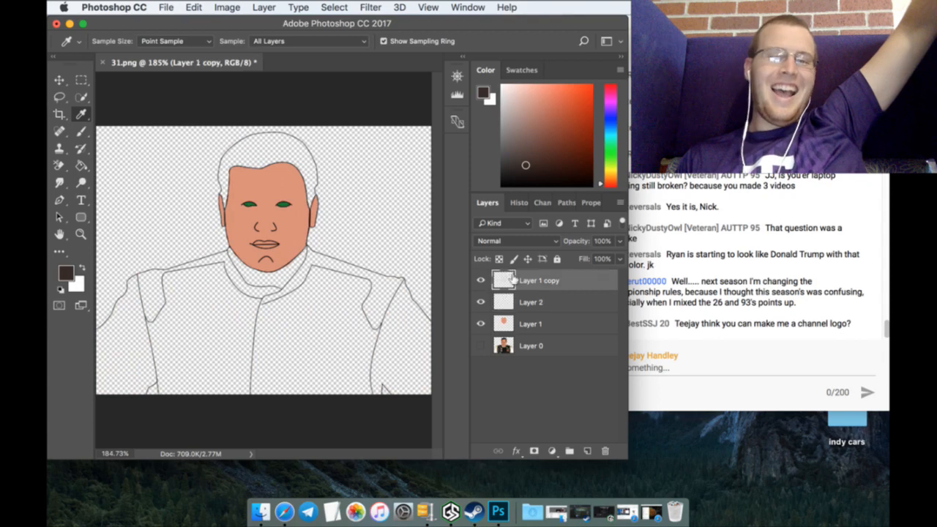
{"action": "left_click", "coordinate": [82, 167]}
{"action": "left_click", "coordinate": [258, 158]}
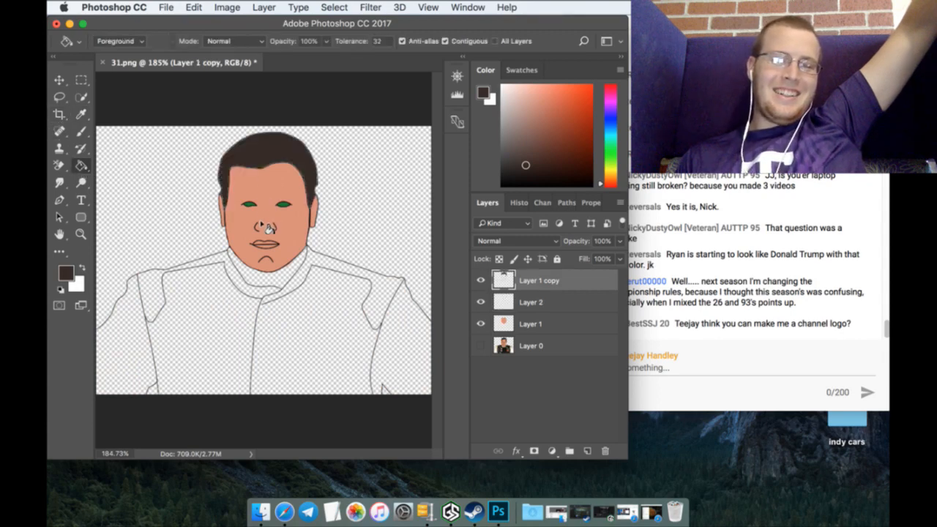
Step: Add a new layer beneath Layer 1 and set the brush to 11 px for touching up the hair
{"action": "left_click", "coordinate": [557, 303]}
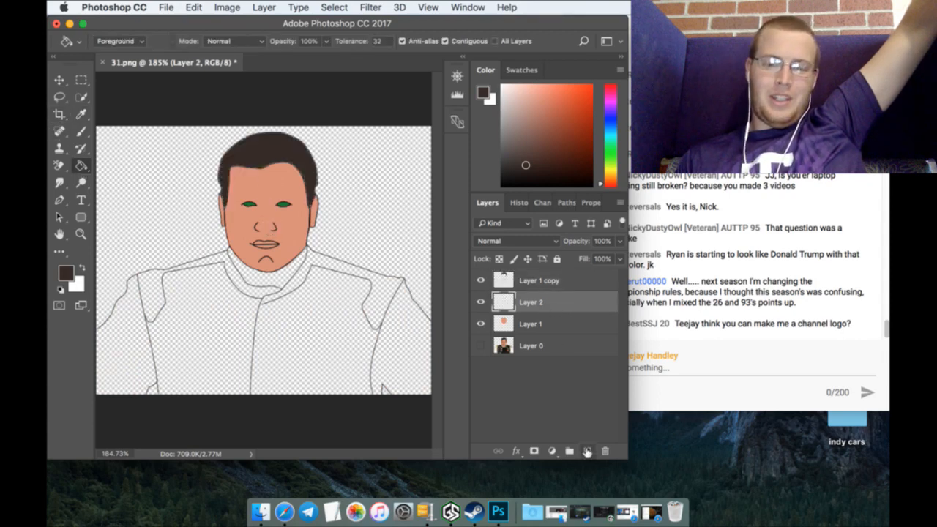
{"action": "left_click", "coordinate": [587, 453]}
{"action": "left_click", "coordinate": [81, 234]}
{"action": "left_click_drag", "start_coordinate": [278, 169], "coordinate": [335, 153]}
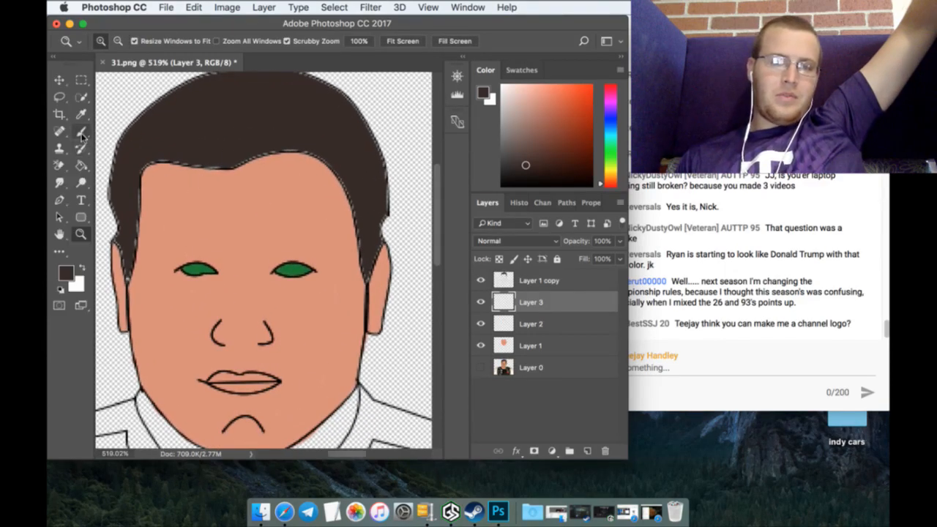
{"action": "left_click", "coordinate": [81, 131]}
{"action": "left_click", "coordinate": [108, 41]}
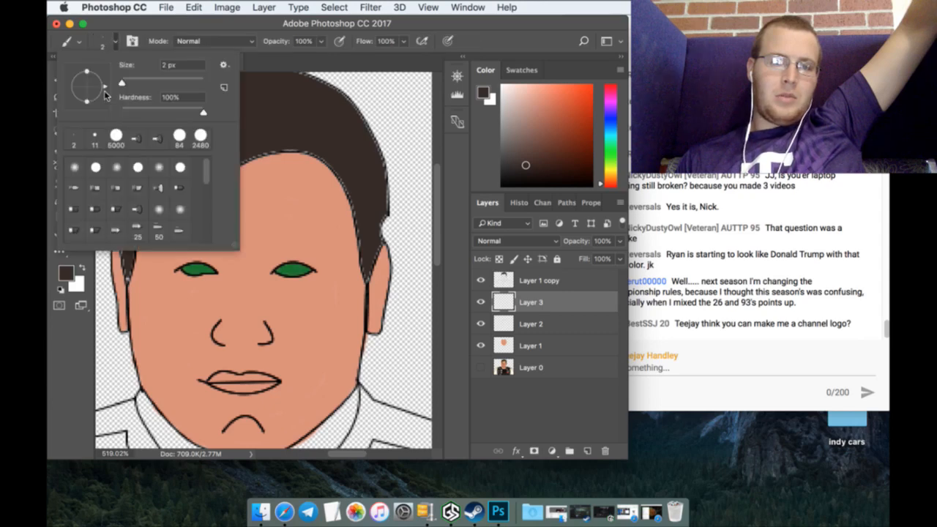
{"action": "left_click", "coordinate": [93, 139]}
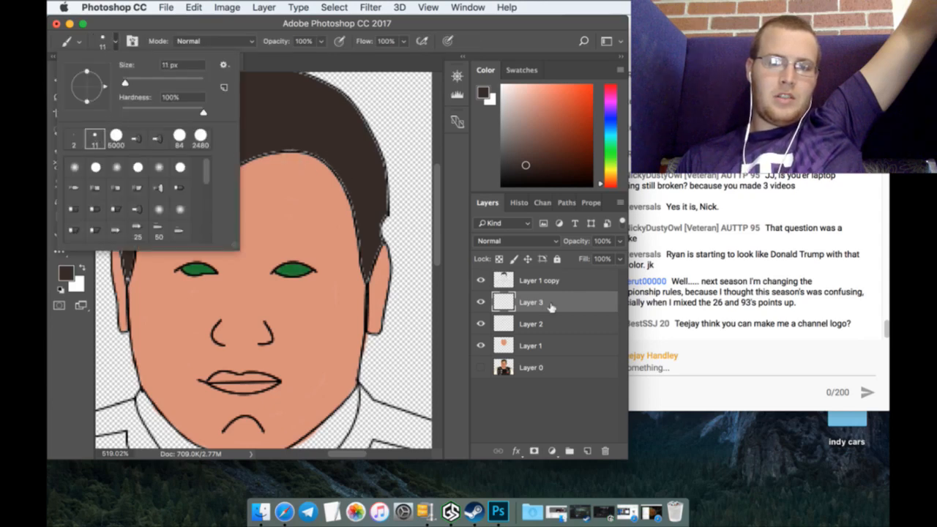
{"action": "left_click_drag", "start_coordinate": [551, 306], "coordinate": [553, 350]}
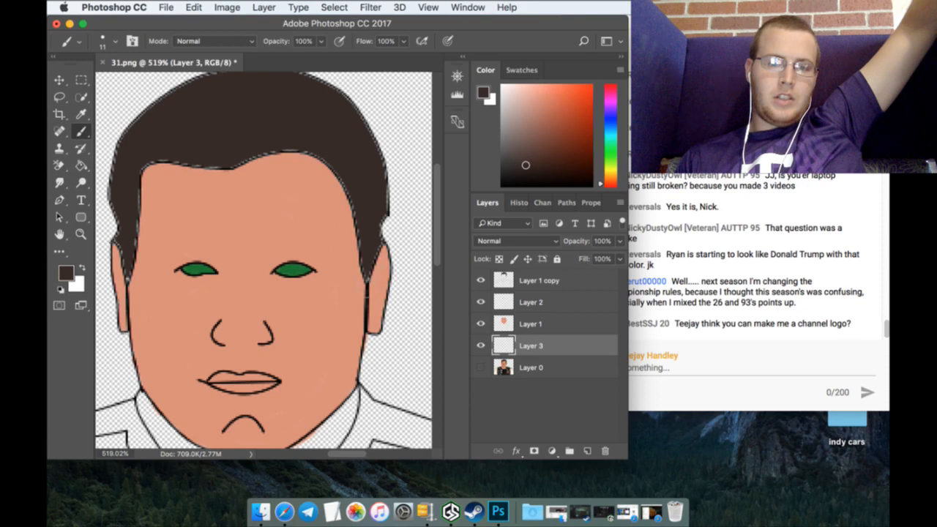
Step: Paint dark brown along the hairline, sideburns and outer hair edge on Layer 3 to cover the gaps beside the outline
{"action": "mouse_move", "coordinate": [339, 177]}
{"action": "left_mouse_down"}
{"action": "mouse_move", "coordinate": [237, 164]}
{"action": "mouse_move", "coordinate": [221, 183]}
{"action": "mouse_move", "coordinate": [183, 165]}
{"action": "left_mouse_up"}
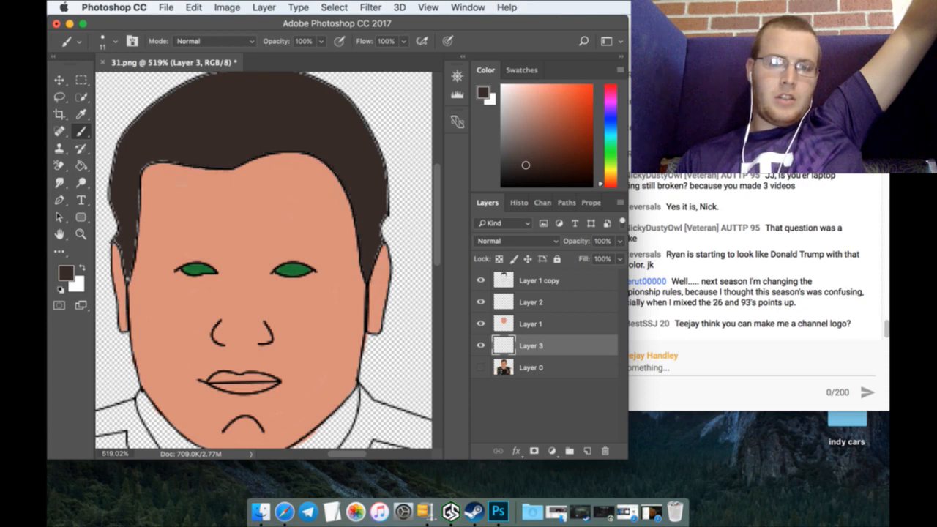
{"action": "left_click_drag", "start_coordinate": [136, 211], "coordinate": [127, 292]}
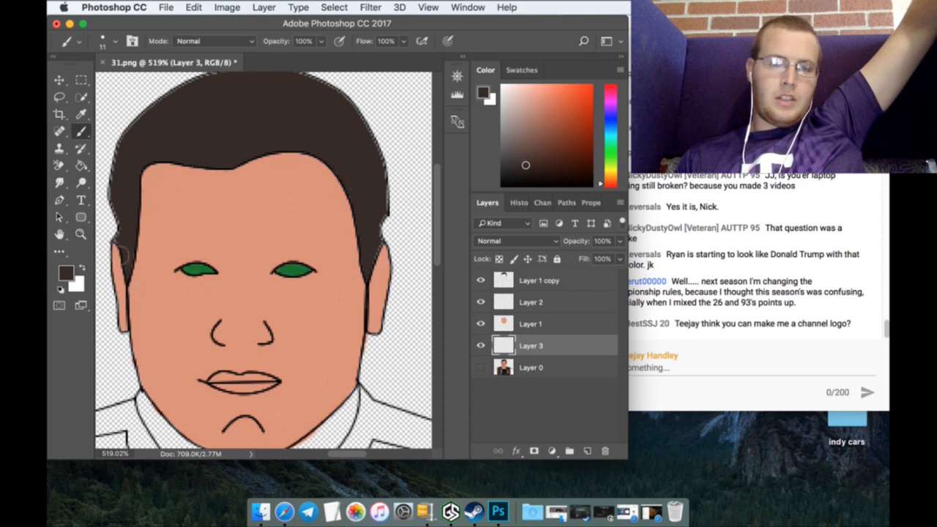
{"action": "mouse_move", "coordinate": [121, 256]}
{"action": "left_mouse_down"}
{"action": "mouse_move", "coordinate": [123, 160]}
{"action": "mouse_move", "coordinate": [168, 115]}
{"action": "mouse_move", "coordinate": [183, 117]}
{"action": "left_mouse_up"}
{"action": "scroll", "coordinate": [183, 117], "scroll_direction": "up", "scroll_amount": 3}
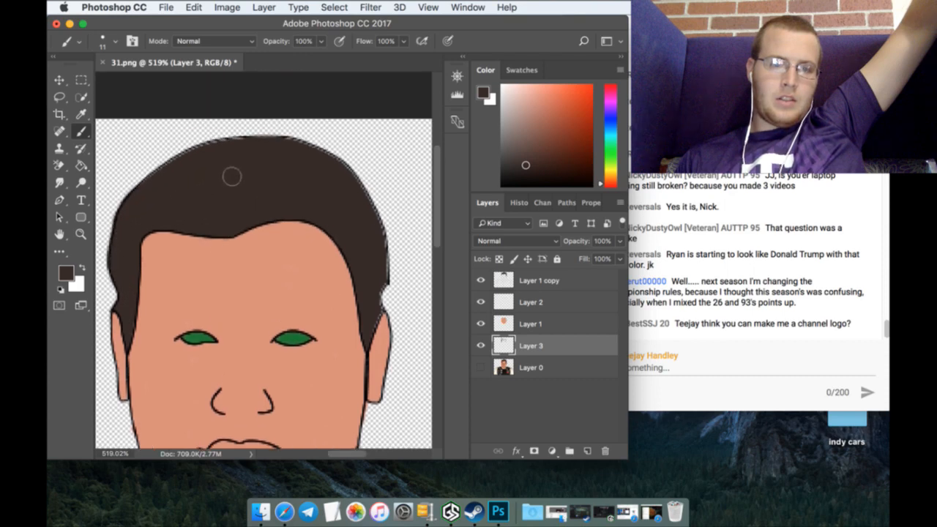
{"action": "mouse_move", "coordinate": [228, 156]}
{"action": "left_mouse_down"}
{"action": "mouse_move", "coordinate": [154, 186]}
{"action": "mouse_move", "coordinate": [146, 201]}
{"action": "left_mouse_up"}
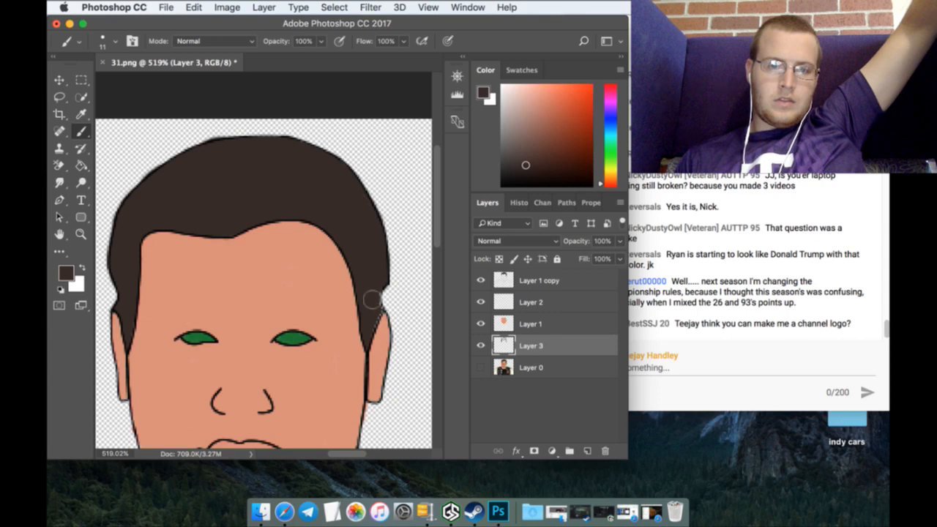
Step: Sample the face's skin tone and paint the neck between the jaw and collar on Layer 1
{"action": "scroll", "coordinate": [329, 338], "scroll_direction": "down", "scroll_amount": 8}
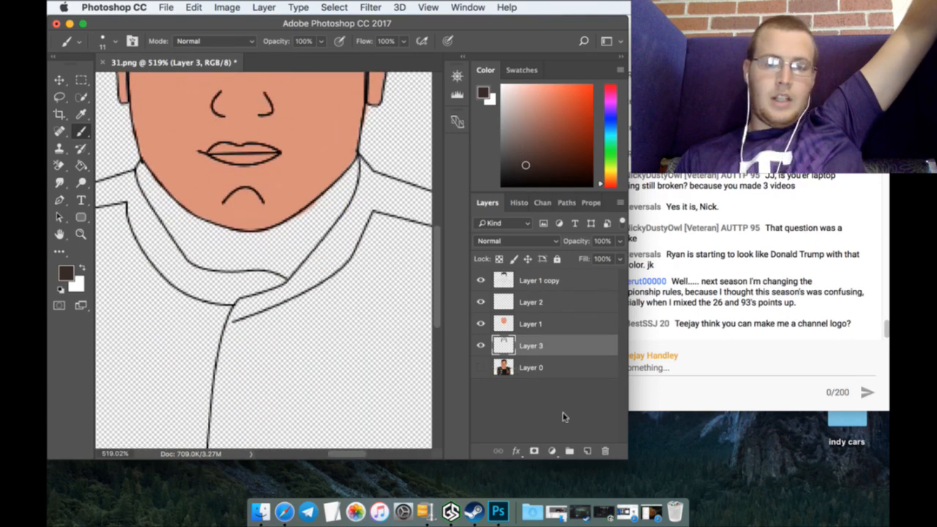
{"action": "left_click", "coordinate": [481, 368]}
{"action": "left_click", "coordinate": [481, 368]}
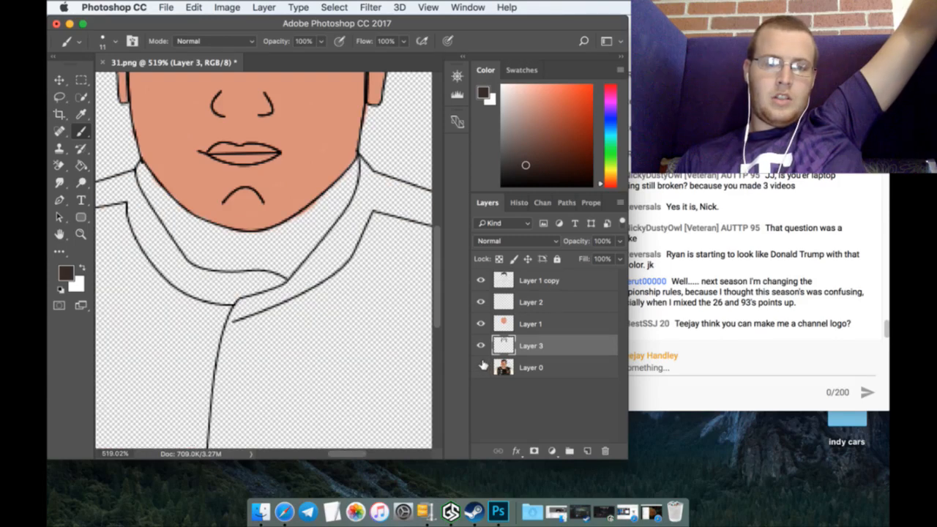
{"action": "left_click", "coordinate": [496, 321]}
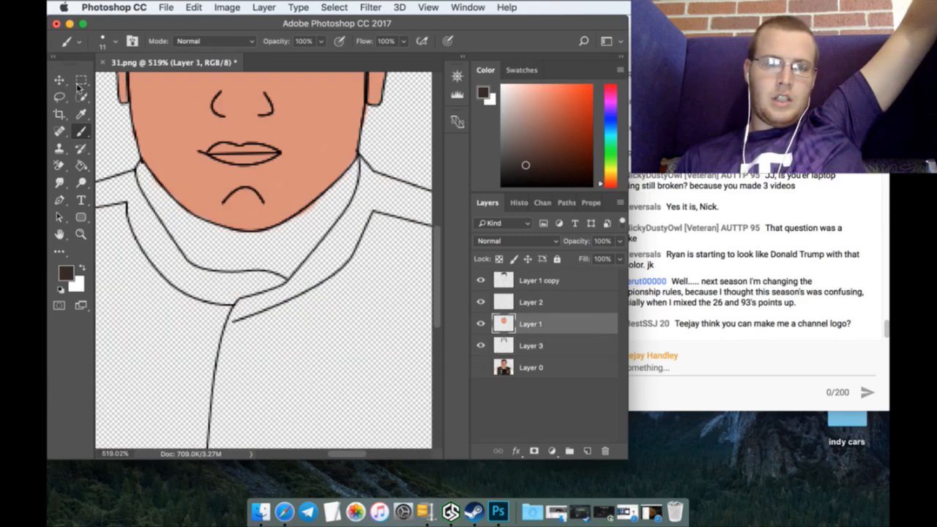
{"action": "left_click", "coordinate": [81, 114]}
{"action": "left_click", "coordinate": [153, 120]}
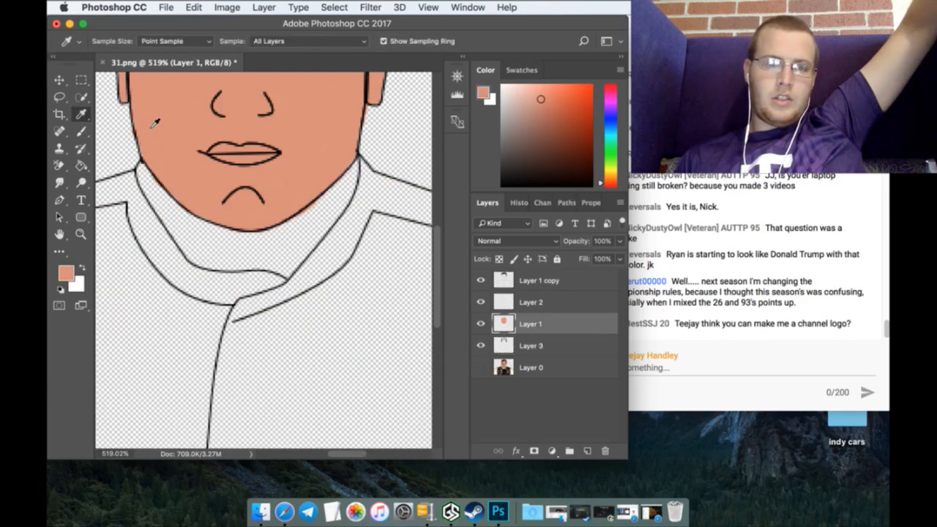
{"action": "left_click", "coordinate": [81, 131]}
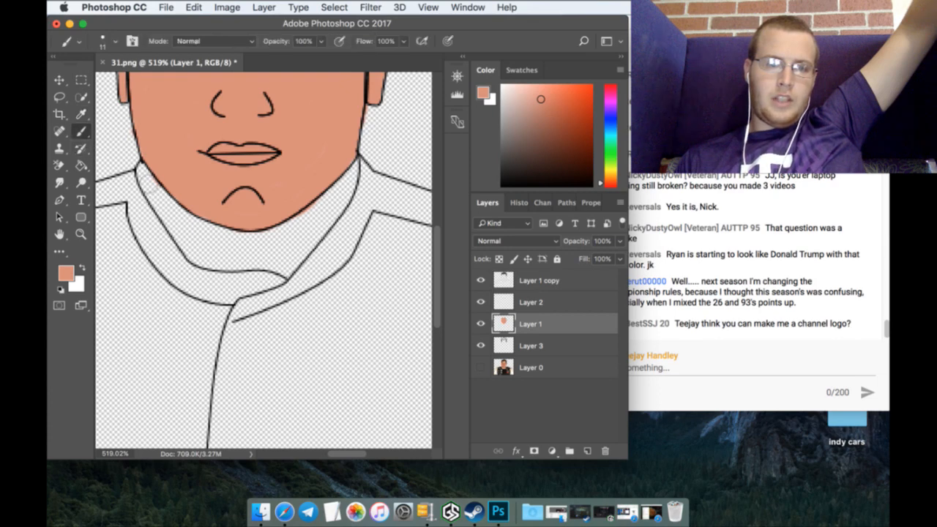
{"action": "mouse_move", "coordinate": [140, 173]}
{"action": "left_mouse_down"}
{"action": "mouse_move", "coordinate": [157, 211]}
{"action": "mouse_move", "coordinate": [198, 252]}
{"action": "mouse_move", "coordinate": [196, 243]}
{"action": "mouse_move", "coordinate": [178, 235]}
{"action": "mouse_move", "coordinate": [198, 271]}
{"action": "mouse_move", "coordinate": [275, 275]}
{"action": "mouse_move", "coordinate": [287, 269]}
{"action": "mouse_move", "coordinate": [183, 229]}
{"action": "mouse_move", "coordinate": [167, 208]}
{"action": "mouse_move", "coordinate": [193, 229]}
{"action": "mouse_move", "coordinate": [265, 242]}
{"action": "mouse_move", "coordinate": [217, 257]}
{"action": "mouse_move", "coordinate": [256, 262]}
{"action": "mouse_move", "coordinate": [318, 217]}
{"action": "mouse_move", "coordinate": [298, 233]}
{"action": "mouse_move", "coordinate": [359, 167]}
{"action": "mouse_move", "coordinate": [333, 212]}
{"action": "mouse_move", "coordinate": [285, 260]}
{"action": "mouse_move", "coordinate": [320, 238]}
{"action": "left_mouse_up"}
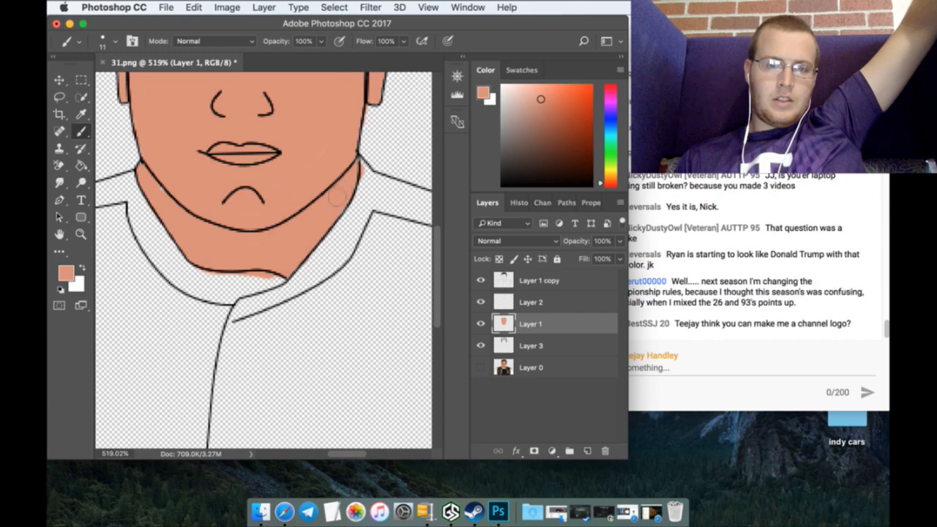
Step: Choose a near-black foreground color and fill the image-left half of the suit's torso on Layer 1 copy
{"action": "scroll", "coordinate": [336, 198], "scroll_direction": "down", "scroll_amount": 4}
{"action": "left_click", "coordinate": [81, 234]}
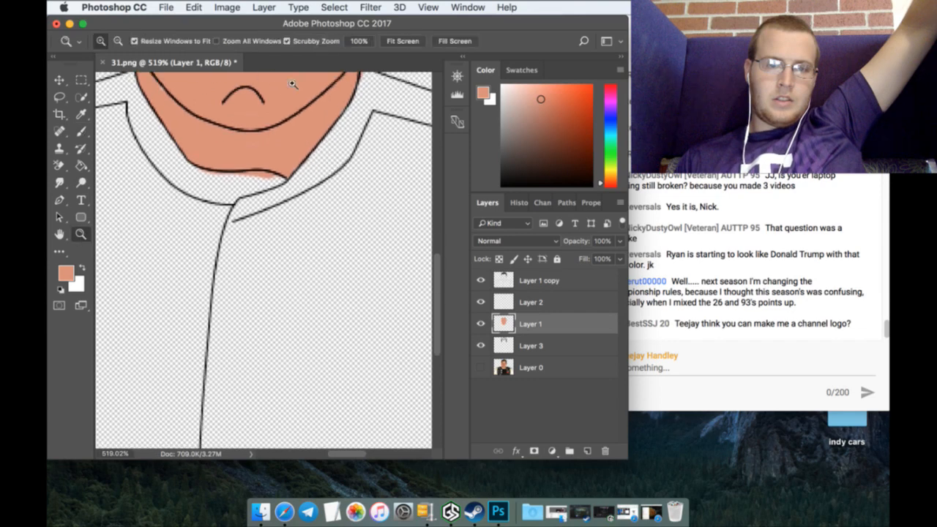
{"action": "left_click", "coordinate": [402, 42]}
{"action": "left_click", "coordinate": [480, 366]}
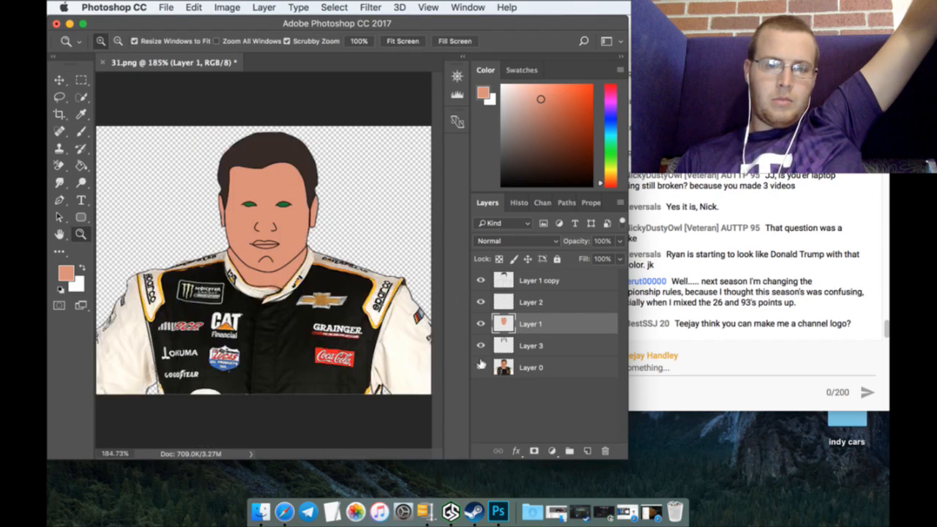
{"action": "left_click", "coordinate": [481, 366]}
{"action": "left_click_drag", "start_coordinate": [514, 153], "coordinate": [487, 178]}
{"action": "left_click", "coordinate": [538, 280]}
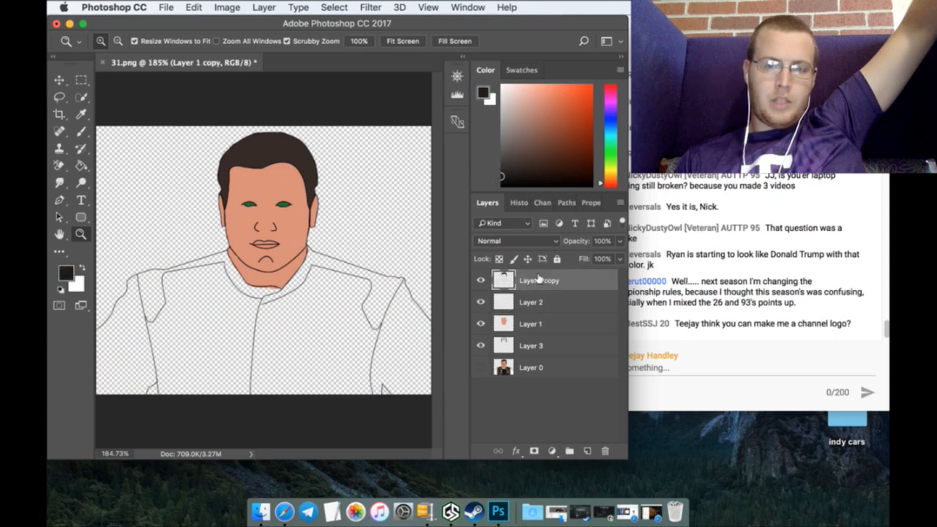
{"action": "left_click", "coordinate": [81, 166]}
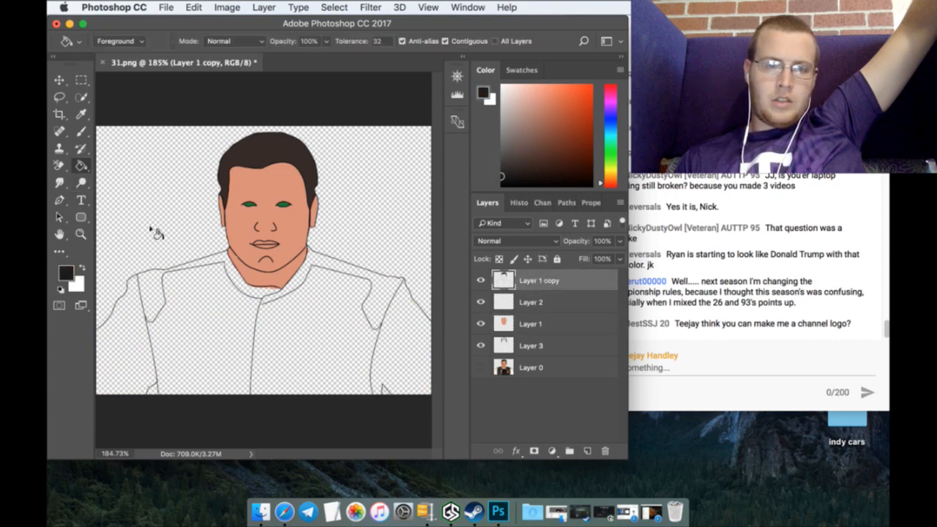
{"action": "left_click", "coordinate": [185, 320]}
Step: Try filling the image-right half of the suit near-black and both sleeves white on Layer 1 copy
{"action": "left_click", "coordinate": [310, 341]}
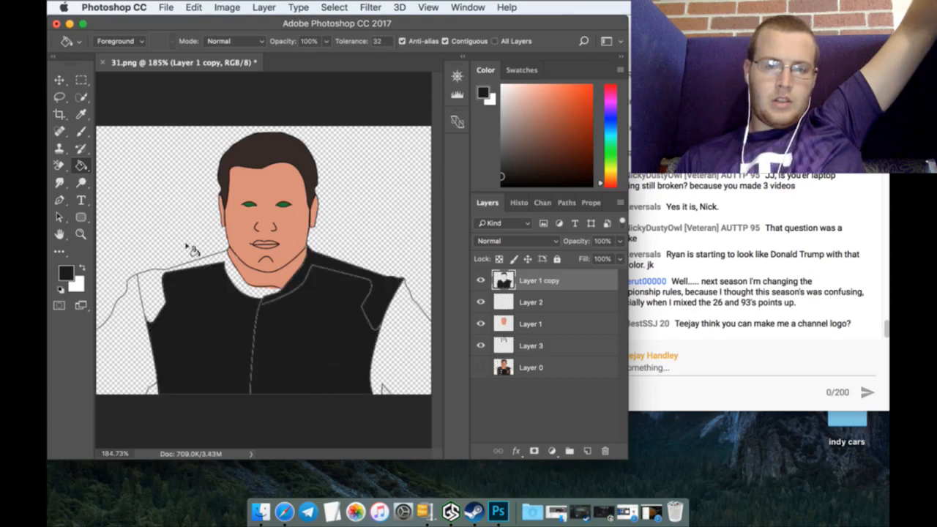
{"action": "left_click", "coordinate": [82, 268]}
{"action": "left_click", "coordinate": [157, 330]}
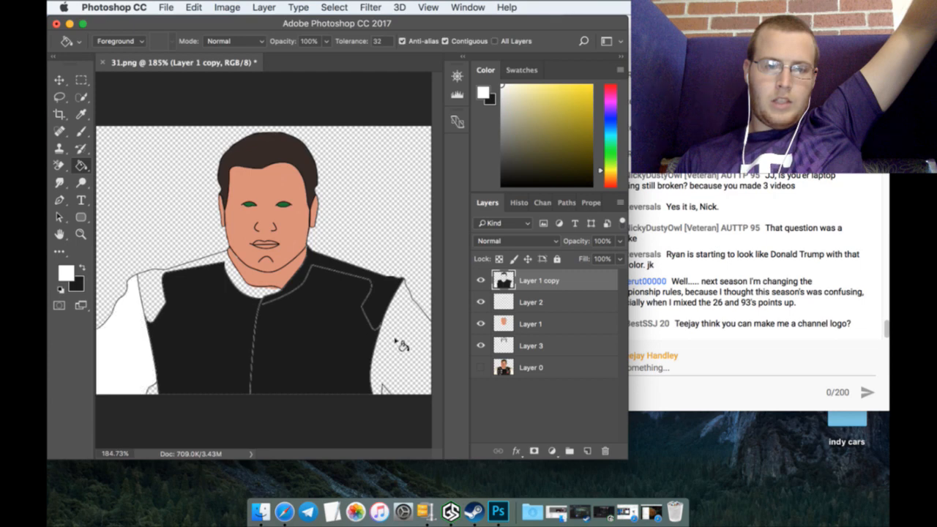
{"action": "left_click", "coordinate": [401, 344]}
{"action": "left_click", "coordinate": [517, 369]}
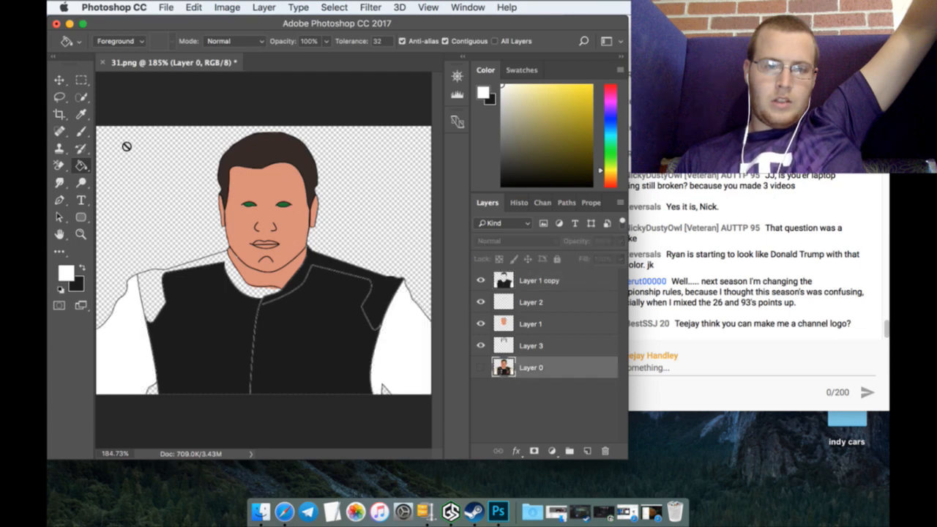
{"action": "left_click", "coordinate": [481, 366]}
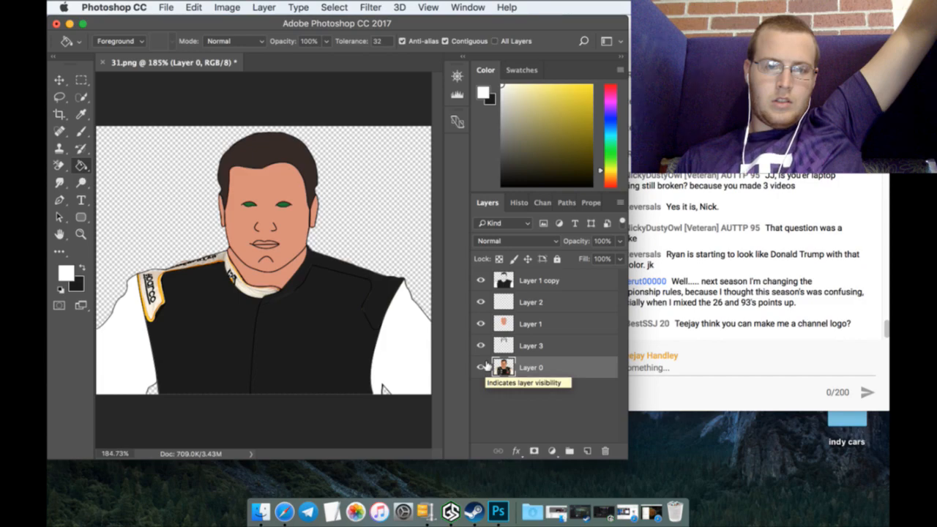
{"action": "left_click", "coordinate": [482, 366]}
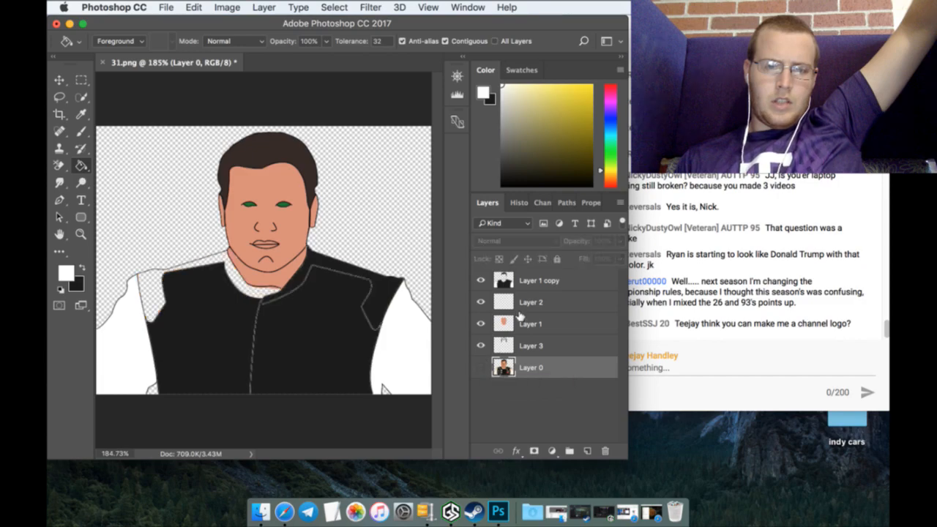
Step: Undo the white sleeve fills and the near-black fill on the image-right half of the suit
{"action": "left_click", "coordinate": [190, 7]}
{"action": "left_click", "coordinate": [226, 48]}
{"action": "left_click", "coordinate": [192, 7]}
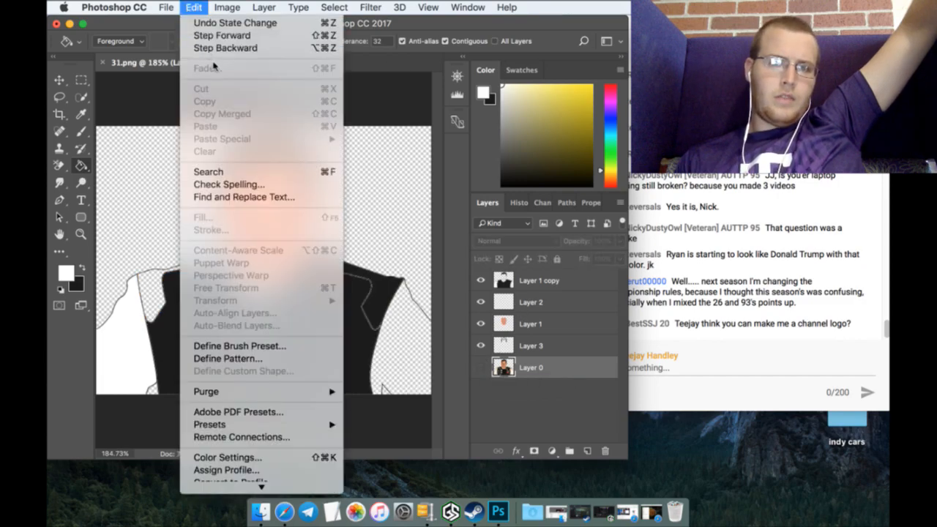
{"action": "left_click", "coordinate": [212, 48]}
{"action": "left_click", "coordinate": [192, 7]}
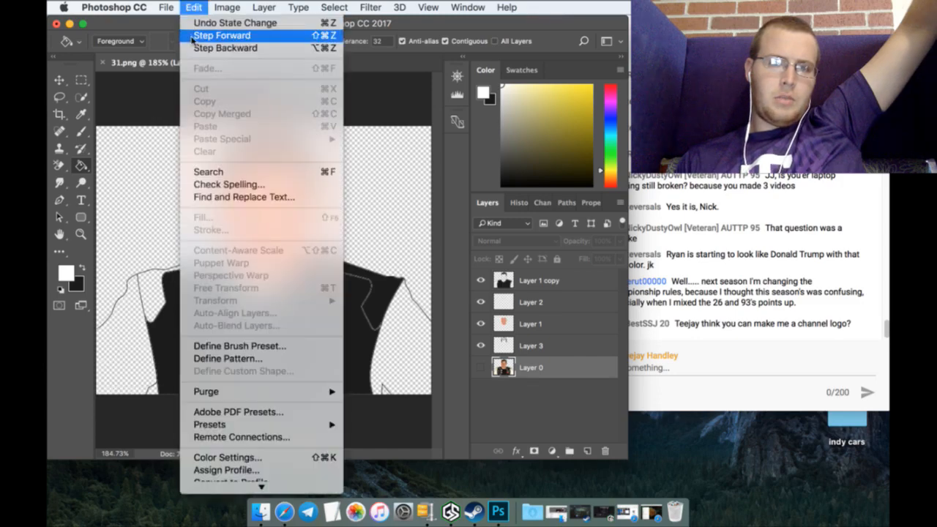
{"action": "left_click", "coordinate": [195, 48]}
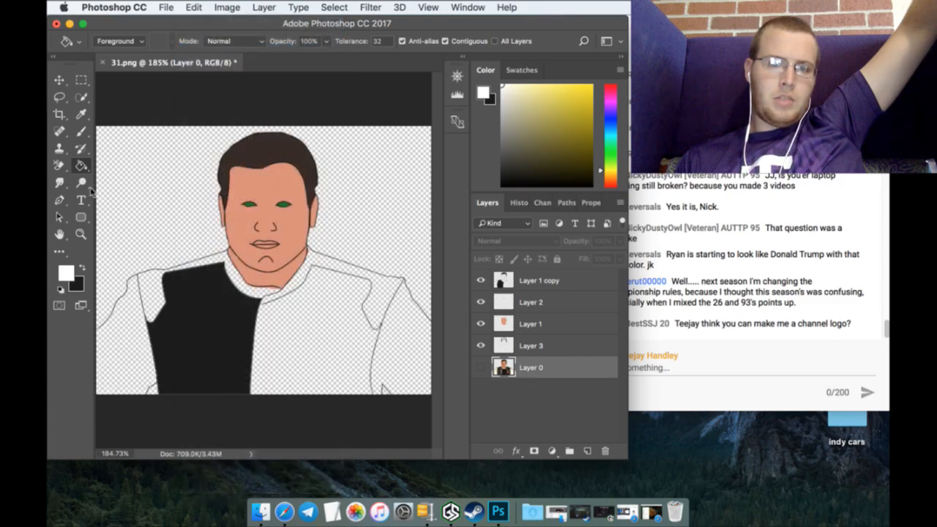
Step: Extend the lower collar line to the suit's center line in near-black with a 2 px brush on Layer 1 copy
{"action": "left_click", "coordinate": [80, 234]}
{"action": "left_click_drag", "start_coordinate": [299, 312], "coordinate": [384, 271]}
{"action": "left_click", "coordinate": [533, 280]}
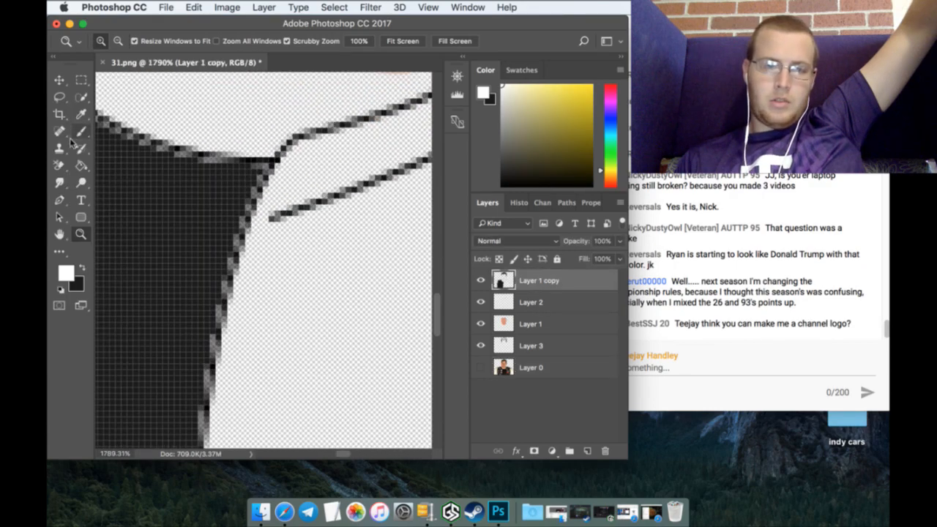
{"action": "left_click", "coordinate": [83, 268]}
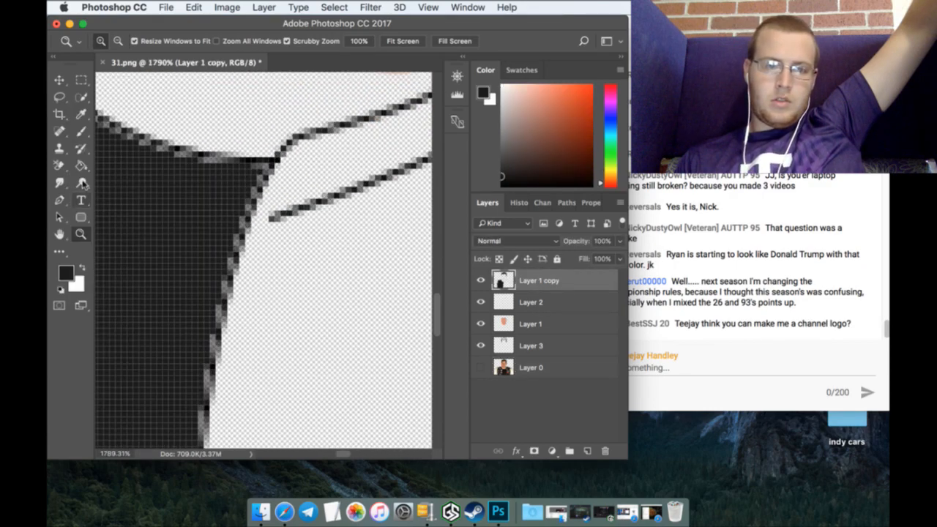
{"action": "left_click", "coordinate": [81, 132]}
{"action": "left_click", "coordinate": [103, 42]}
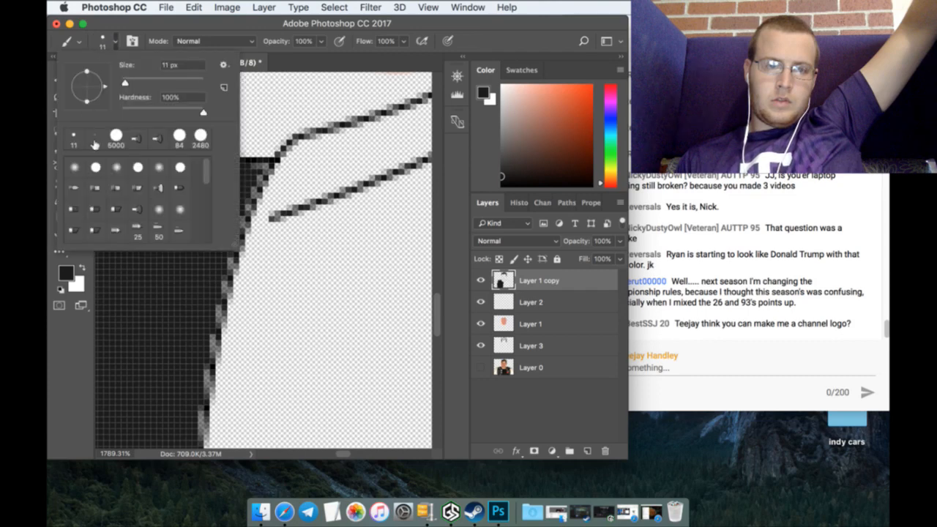
{"action": "left_click", "coordinate": [94, 139]}
{"action": "mouse_move", "coordinate": [282, 215]}
{"action": "left_mouse_down"}
{"action": "mouse_move", "coordinate": [248, 225]}
{"action": "mouse_move", "coordinate": [284, 219]}
{"action": "left_mouse_up"}
{"action": "scroll", "coordinate": [299, 380], "scroll_direction": "up", "scroll_amount": 3}
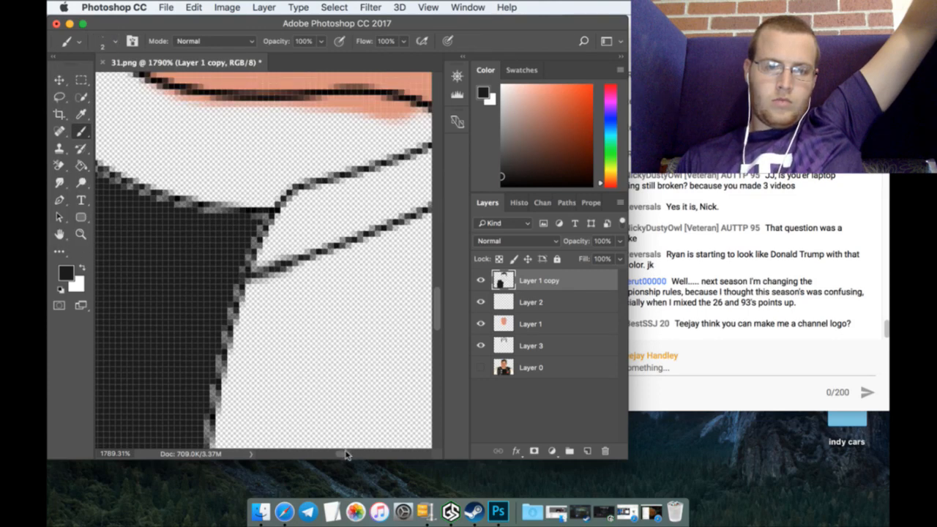
Step: Fill the image-right half of the suit's torso near-black on Layer 1 copy
{"action": "left_click_drag", "start_coordinate": [346, 454], "coordinate": [387, 456]}
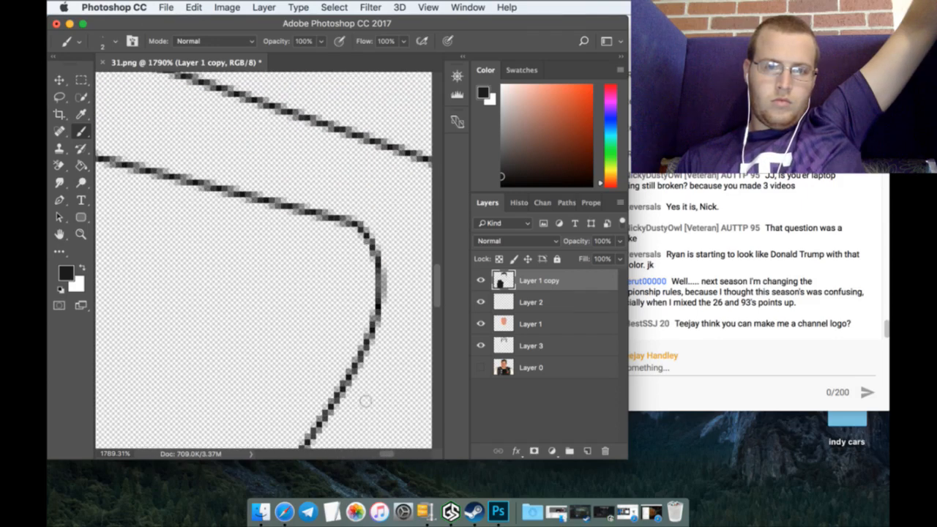
{"action": "scroll", "coordinate": [365, 400], "scroll_direction": "down", "scroll_amount": 10}
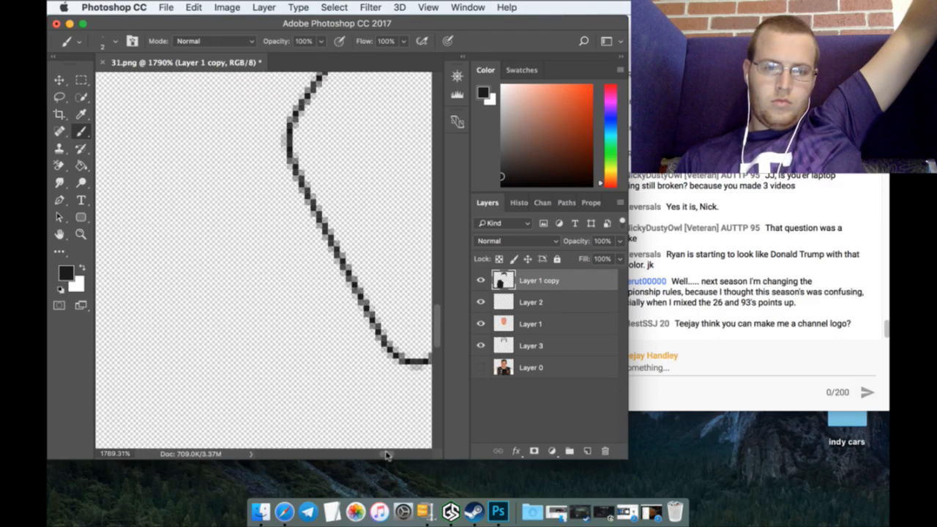
{"action": "left_click_drag", "start_coordinate": [387, 454], "coordinate": [395, 455]}
{"action": "scroll", "coordinate": [396, 364], "scroll_direction": "up", "scroll_amount": 10}
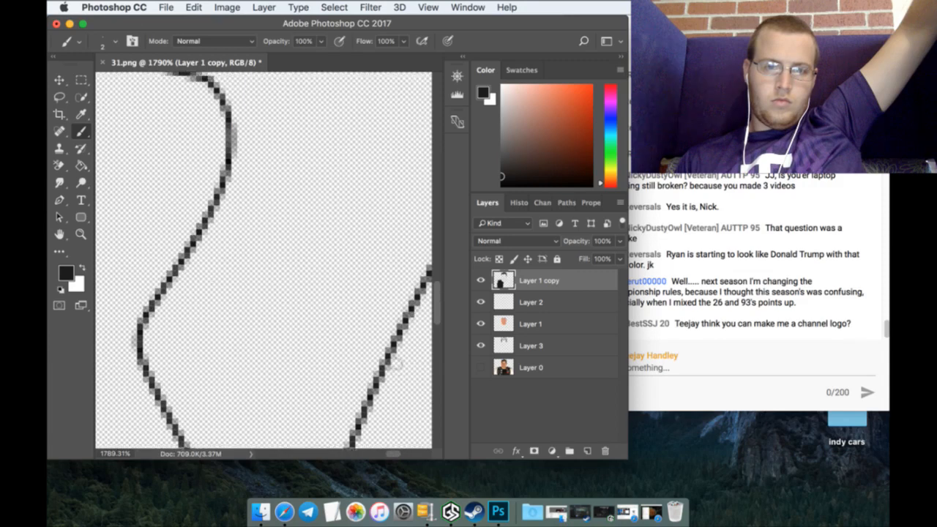
{"action": "scroll", "coordinate": [396, 364], "scroll_direction": "up", "scroll_amount": 5}
{"action": "left_click", "coordinate": [80, 235]}
{"action": "left_click", "coordinate": [401, 41]}
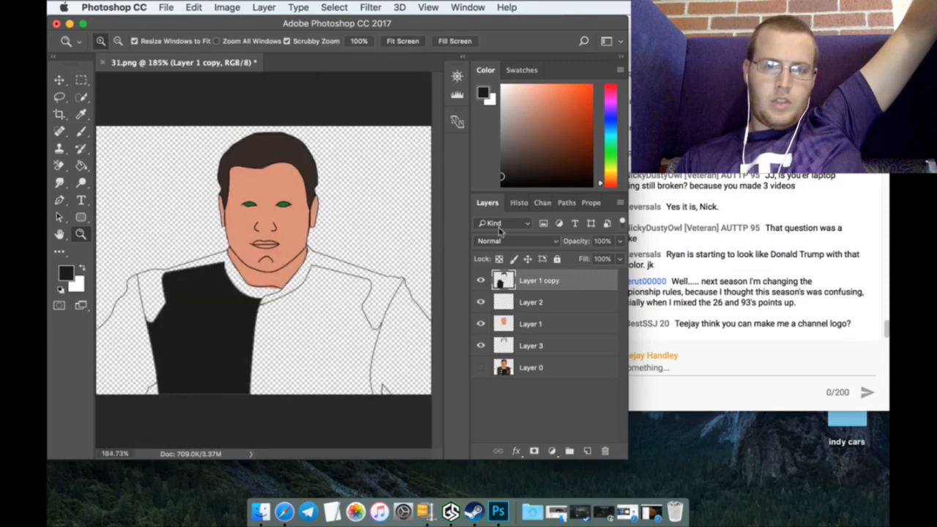
{"action": "left_click", "coordinate": [80, 165]}
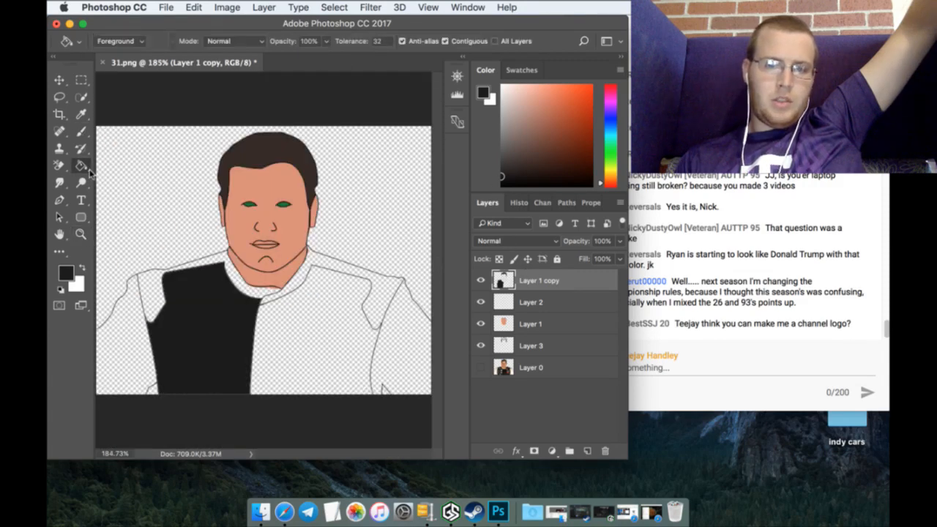
{"action": "left_click", "coordinate": [330, 338]}
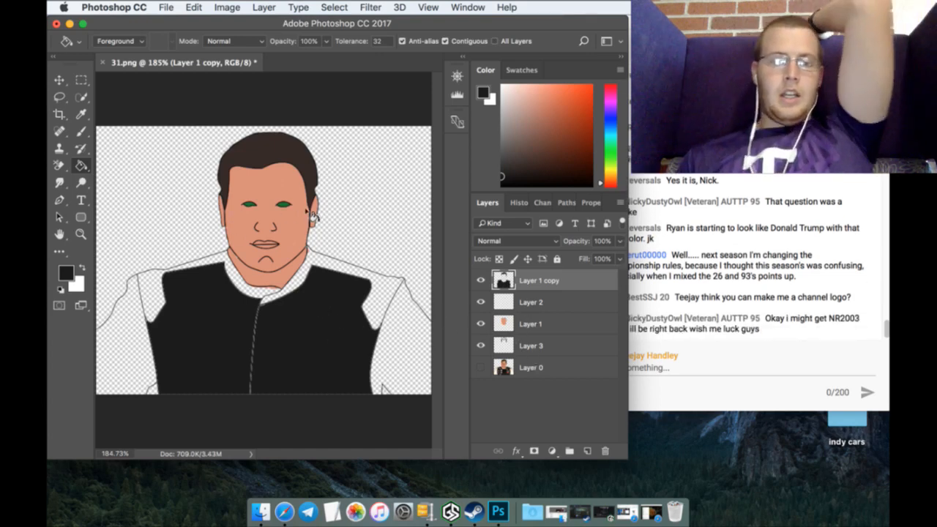
Step: Swap the foreground color to white and fill both suit sleeves on Layer 1 copy
{"action": "left_click", "coordinate": [82, 270]}
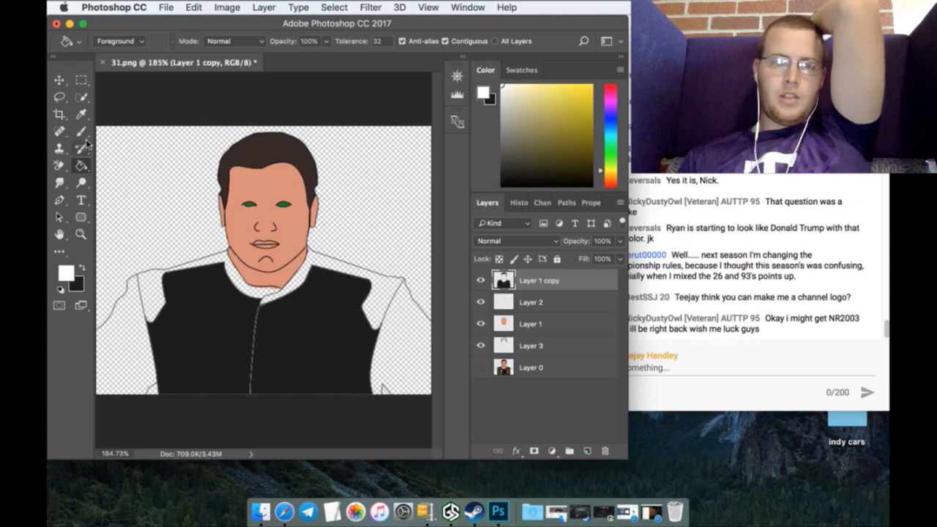
{"action": "left_click", "coordinate": [137, 335]}
{"action": "left_click", "coordinate": [412, 341]}
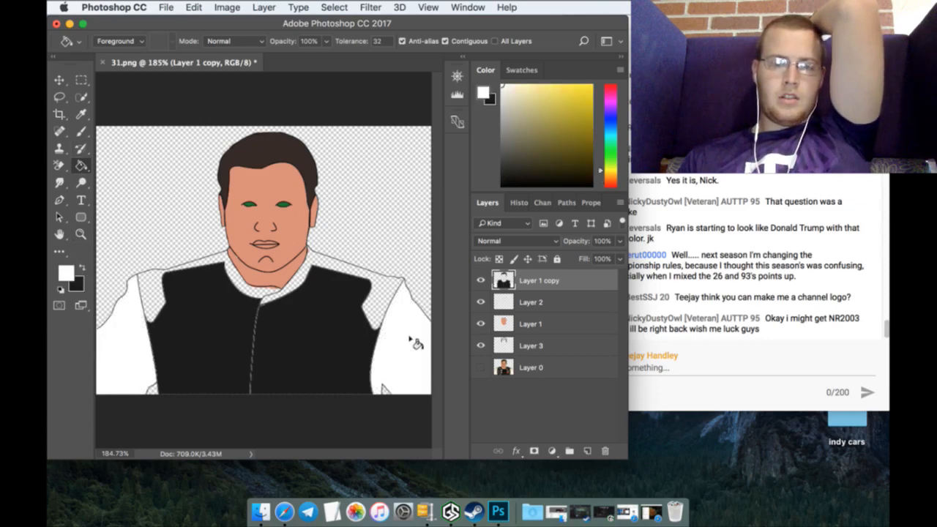
Step: Sample the yellow shoulder trim from the Layer 0 photo, hide the photo again, and fill the suit's shoulder panels and collar with it
{"action": "left_click", "coordinate": [480, 368]}
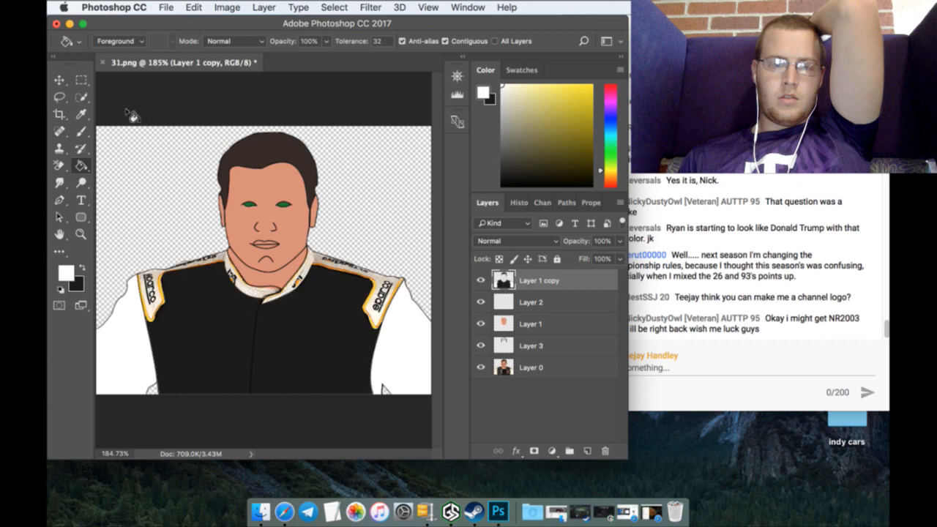
{"action": "left_click", "coordinate": [84, 115]}
{"action": "left_click", "coordinate": [149, 319]}
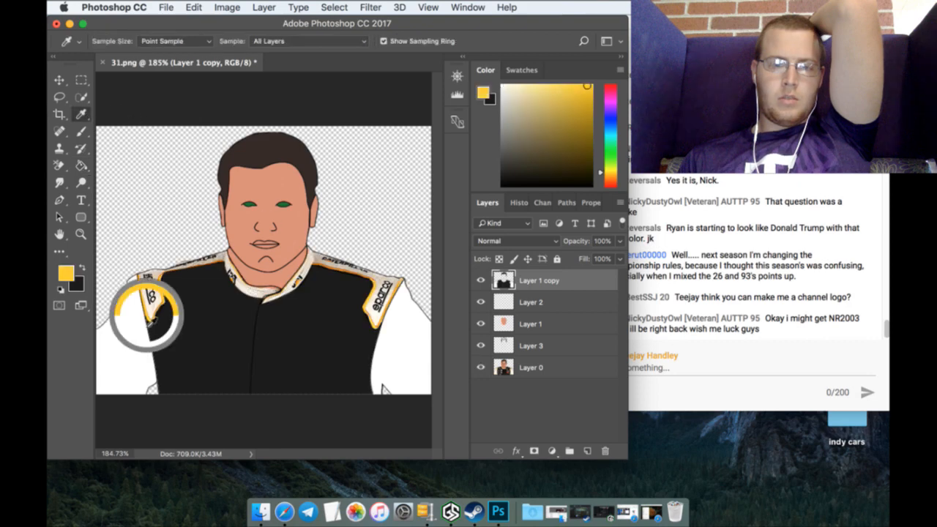
{"action": "left_click", "coordinate": [480, 368]}
{"action": "left_click", "coordinate": [81, 165]}
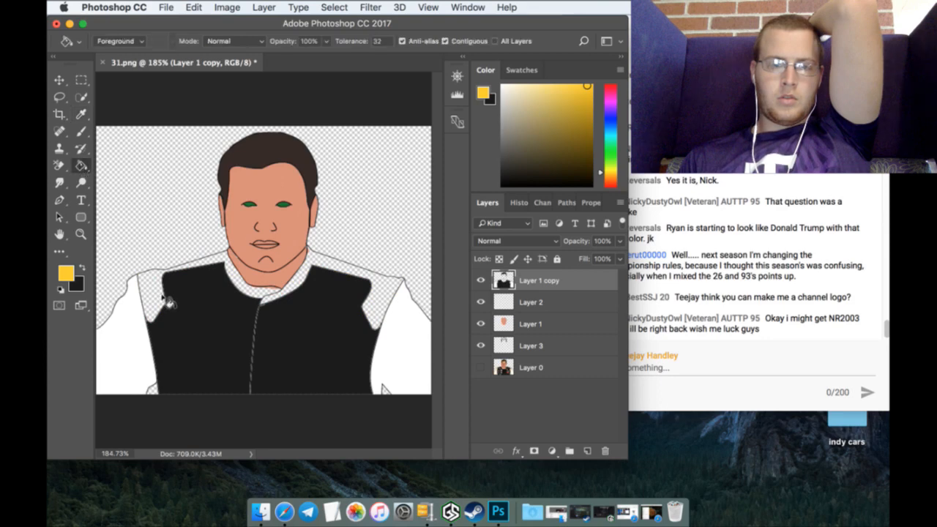
{"action": "left_click", "coordinate": [167, 300]}
{"action": "left_click", "coordinate": [290, 293]}
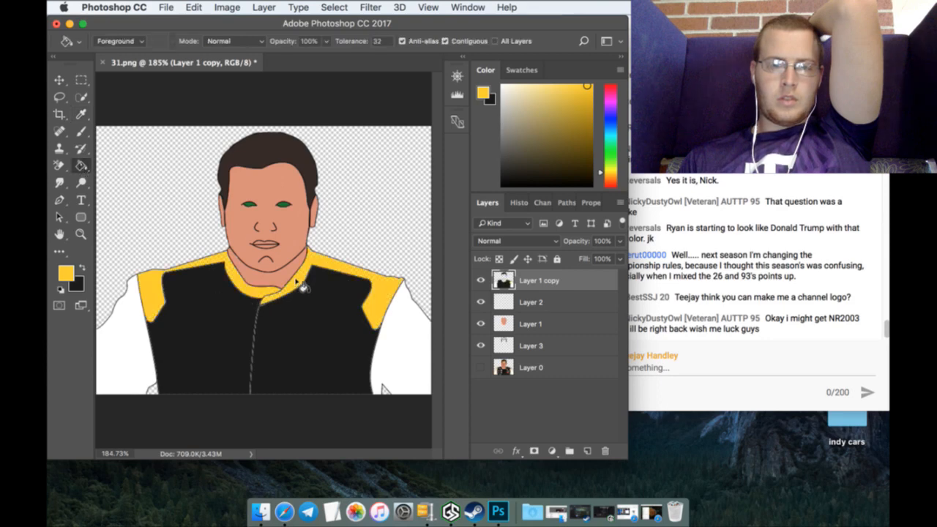
Step: Add a layer directly above Layer 0 and cover the gaps along the torso's image-left edges in near-black with an 11 px brush
{"action": "left_click", "coordinate": [81, 234]}
{"action": "left_click_drag", "start_coordinate": [161, 318], "coordinate": [196, 315]}
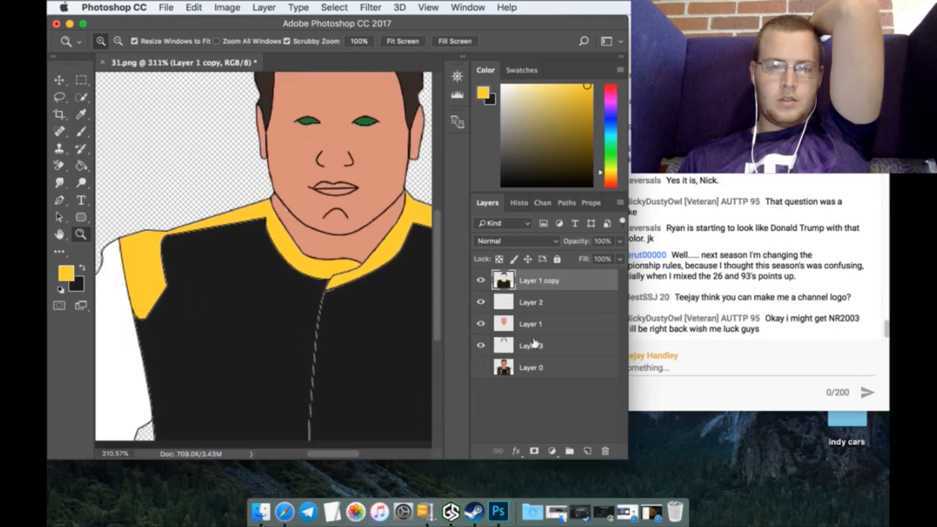
{"action": "left_click", "coordinate": [535, 366]}
{"action": "left_click", "coordinate": [587, 451]}
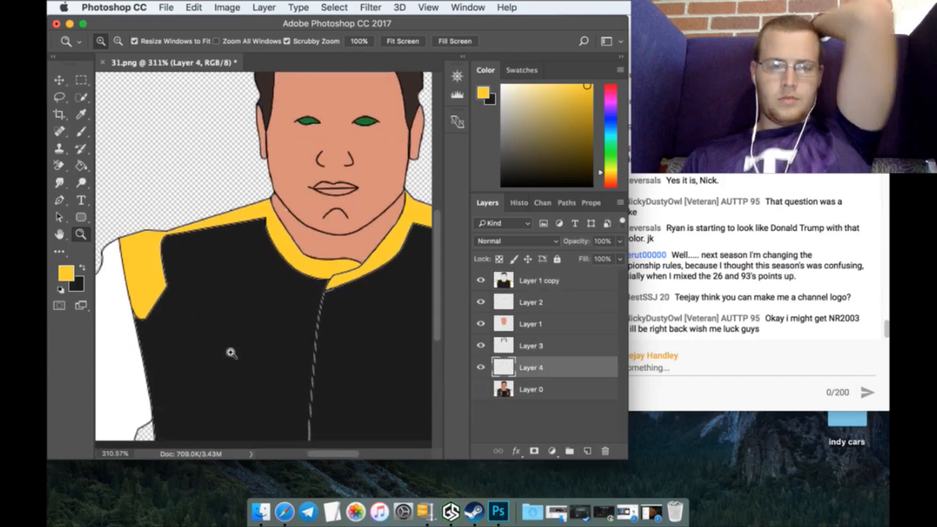
{"action": "key", "text": "x"}
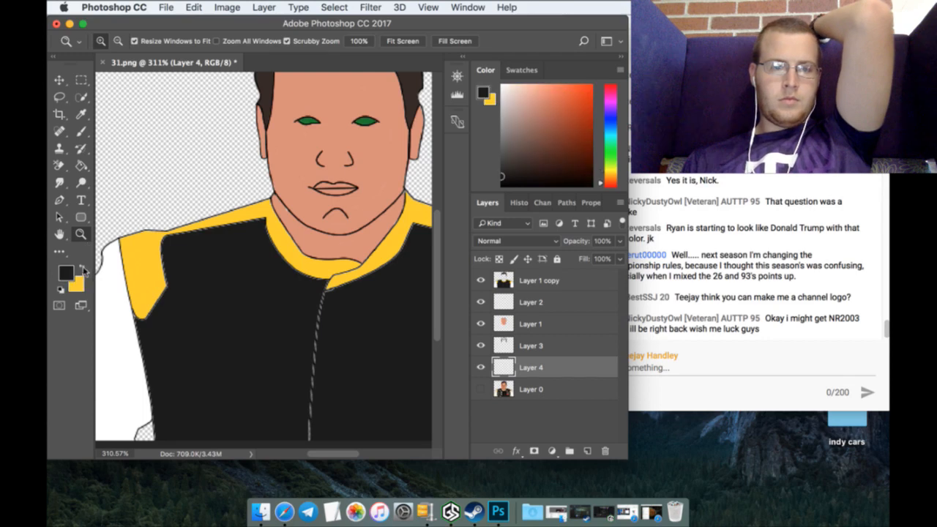
{"action": "left_click", "coordinate": [83, 133]}
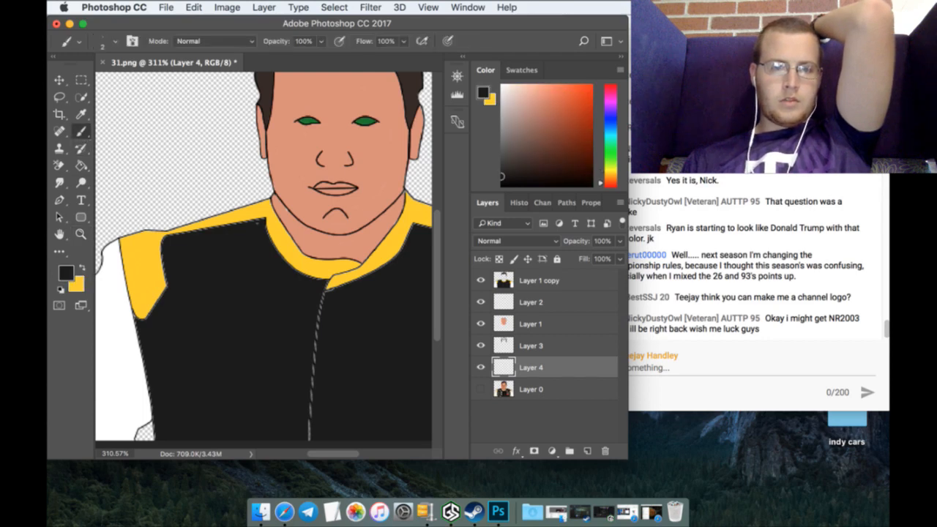
{"action": "left_click", "coordinate": [102, 42]}
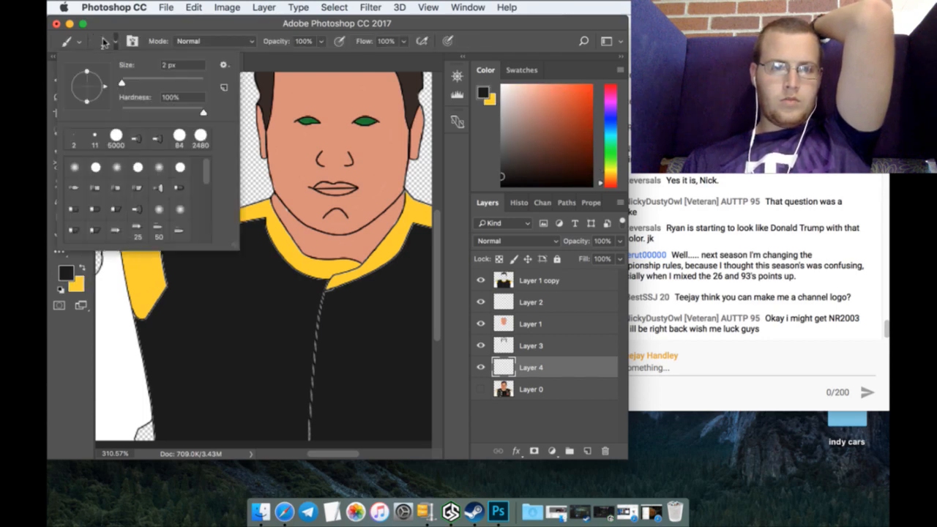
{"action": "left_click", "coordinate": [96, 137]}
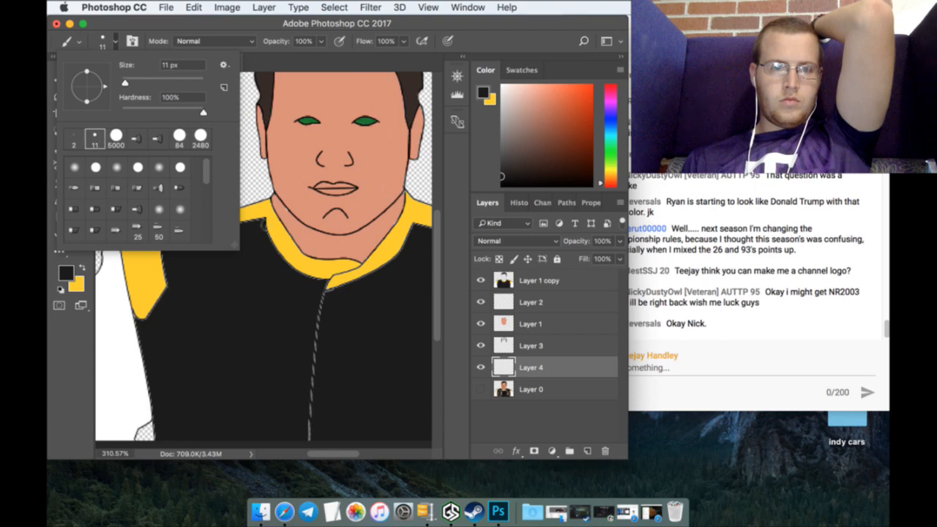
{"action": "left_click", "coordinate": [263, 226]}
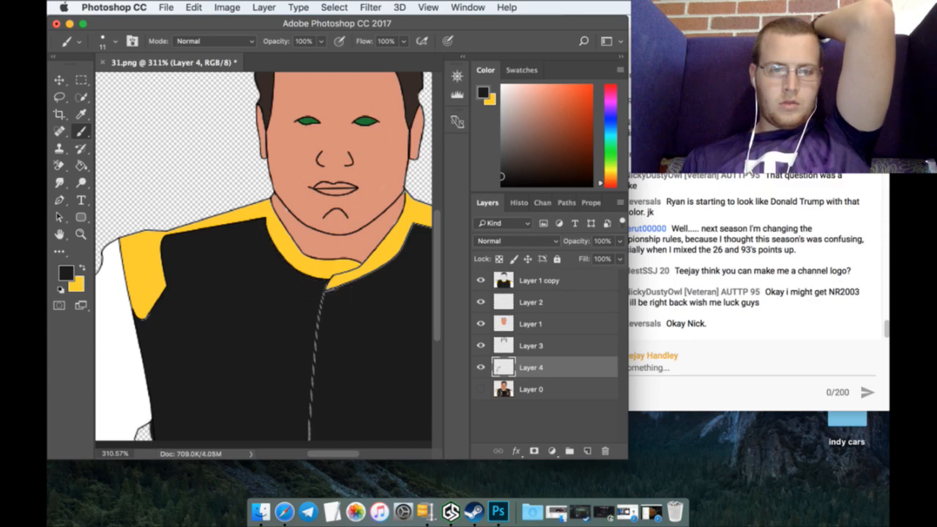
Step: Paint near-black on Layer 4 beneath the suit's center line and along the edges of the torso's image-right half
{"action": "mouse_move", "coordinate": [329, 290]}
{"action": "left_mouse_down"}
{"action": "mouse_move", "coordinate": [317, 312]}
{"action": "mouse_move", "coordinate": [312, 401]}
{"action": "mouse_move", "coordinate": [313, 444]}
{"action": "mouse_move", "coordinate": [344, 460]}
{"action": "left_mouse_up"}
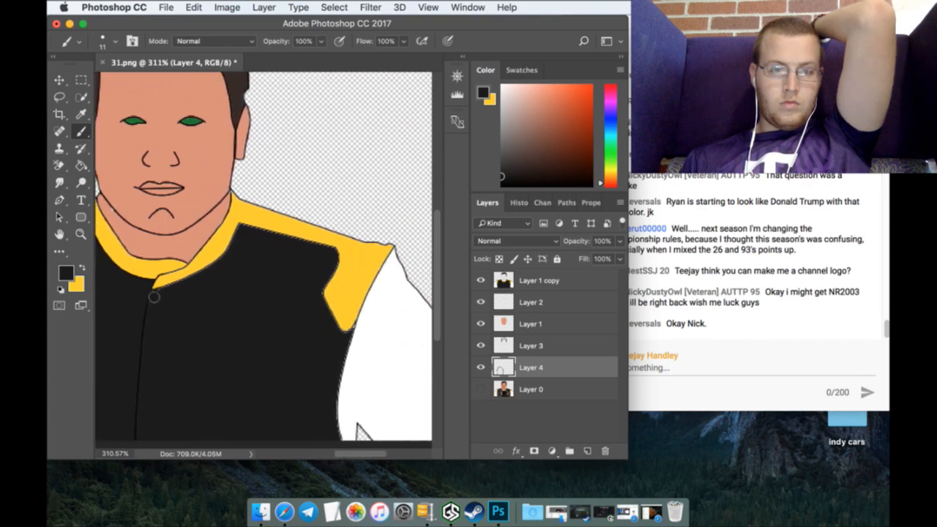
{"action": "mouse_move", "coordinate": [176, 282]}
{"action": "left_mouse_down"}
{"action": "mouse_move", "coordinate": [227, 259]}
{"action": "mouse_move", "coordinate": [238, 231]}
{"action": "mouse_move", "coordinate": [335, 260]}
{"action": "left_mouse_up"}
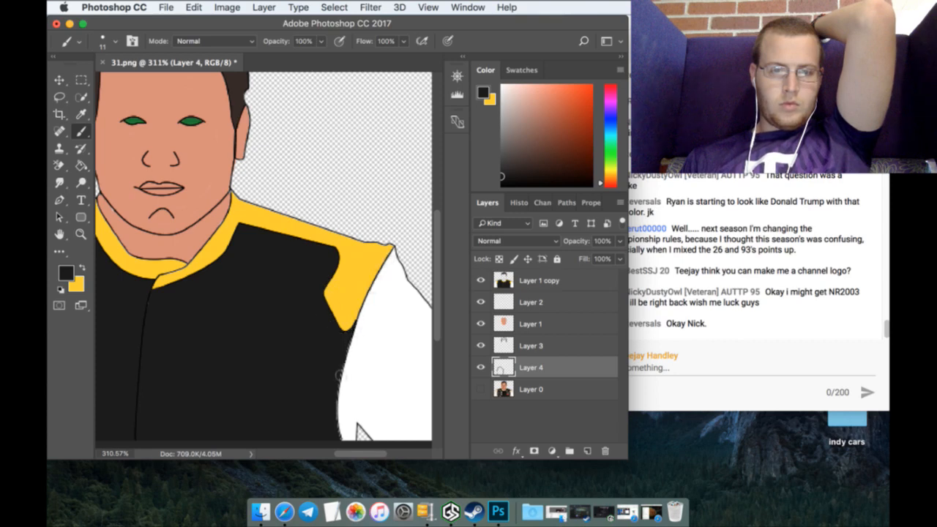
{"action": "left_click_drag", "start_coordinate": [340, 371], "coordinate": [339, 448]}
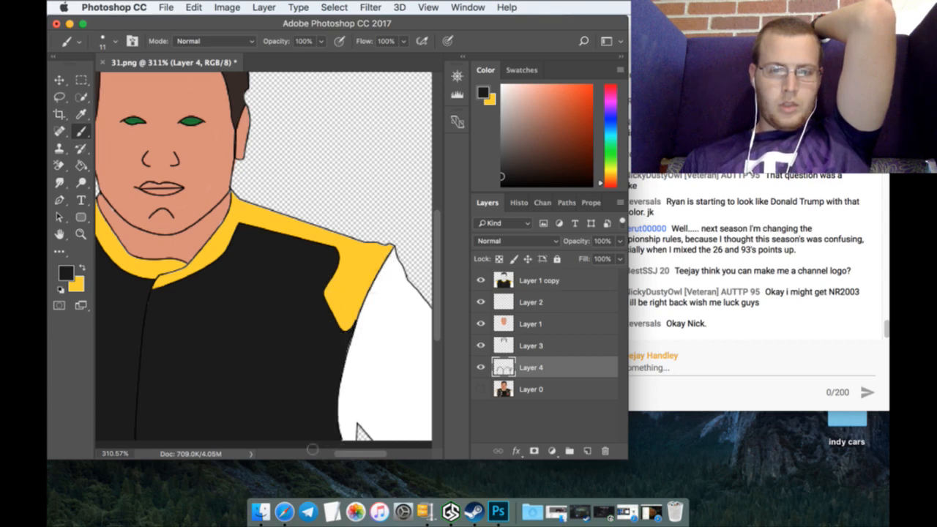
{"action": "left_click", "coordinate": [81, 235]}
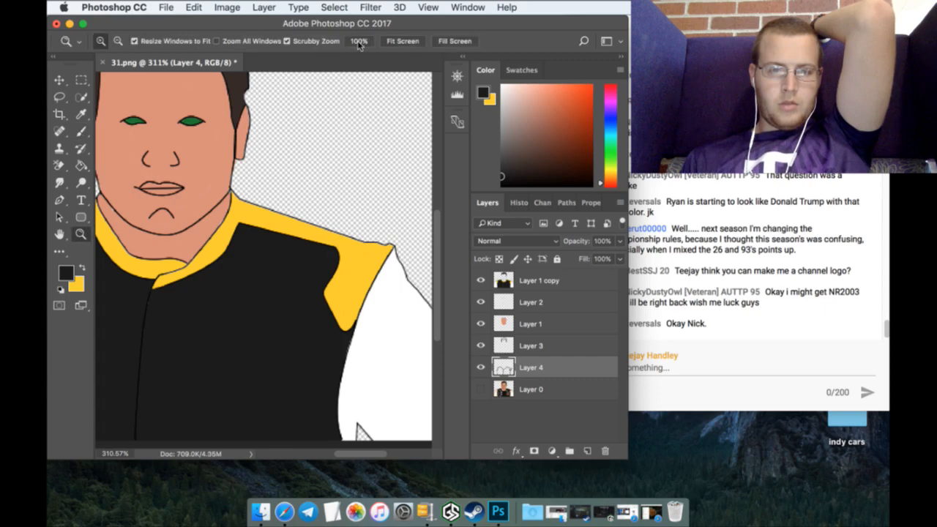
{"action": "left_click", "coordinate": [403, 41]}
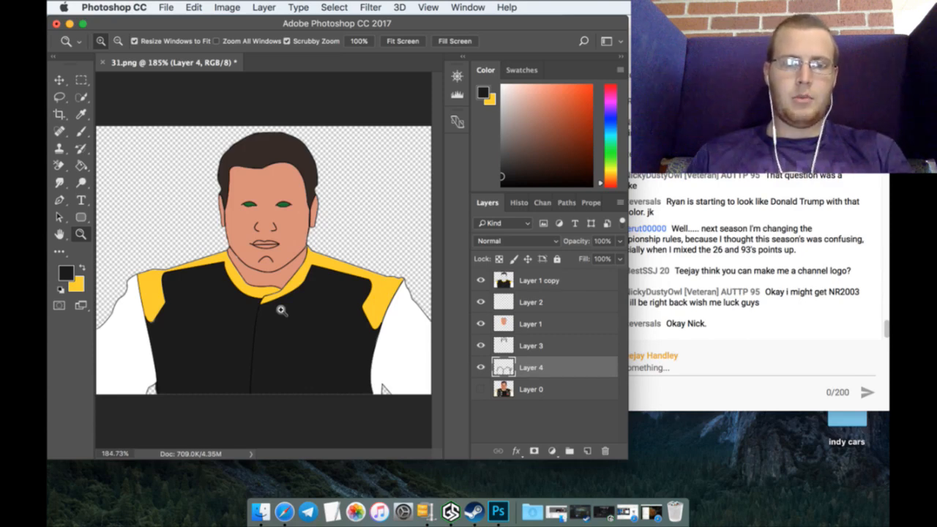
Step: Sample the skin color and paint over the pale spots along the image-left jaw outline on Layer 1 with the 11 px brush
{"action": "left_click_drag", "start_coordinate": [250, 257], "coordinate": [391, 249]}
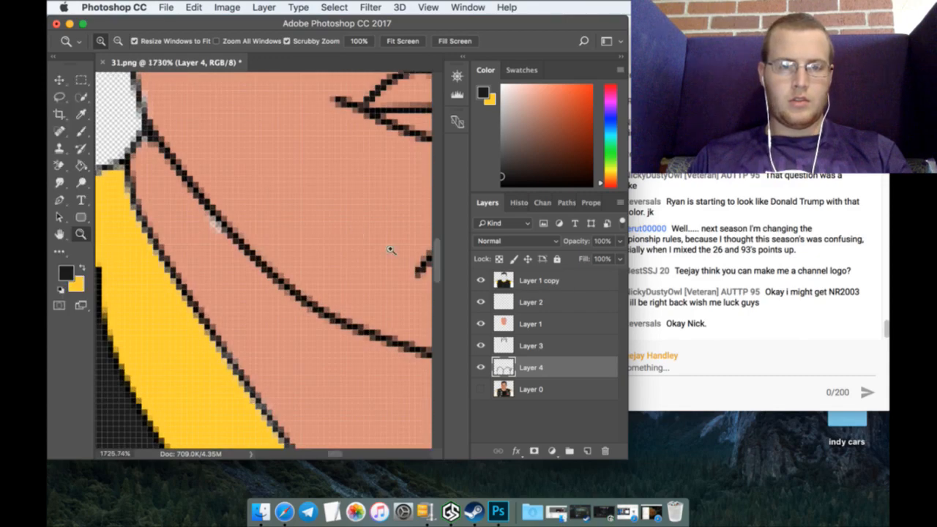
{"action": "left_click", "coordinate": [541, 319]}
{"action": "left_click", "coordinate": [81, 114]}
{"action": "left_click", "coordinate": [244, 142]}
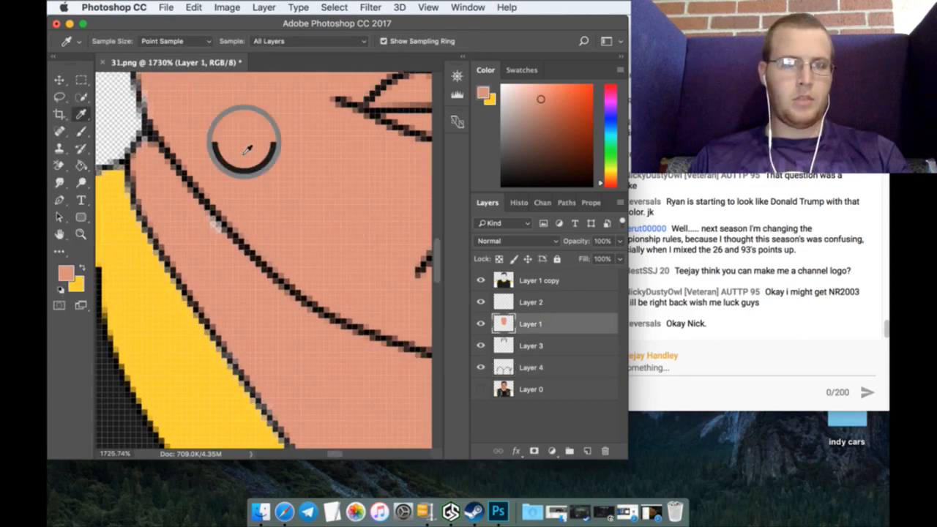
{"action": "left_click", "coordinate": [82, 132]}
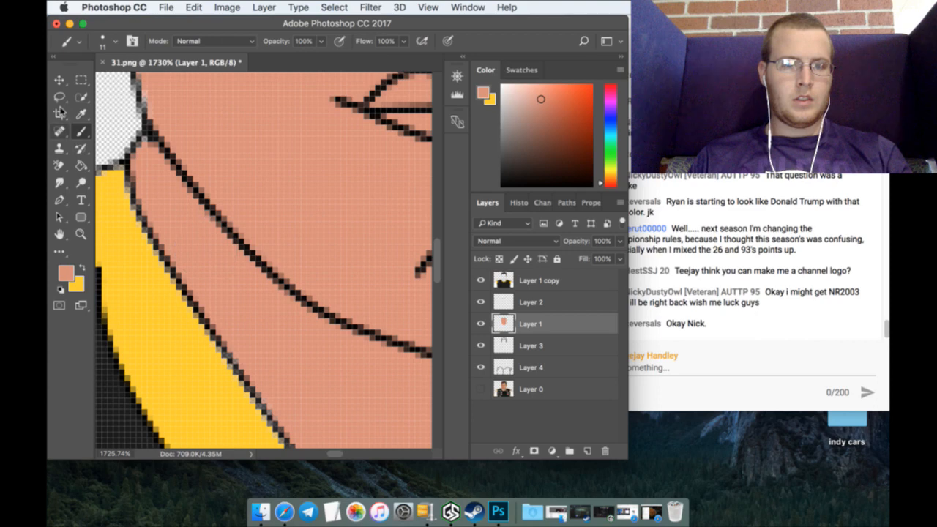
{"action": "left_click", "coordinate": [81, 79]}
{"action": "left_click", "coordinate": [80, 234]}
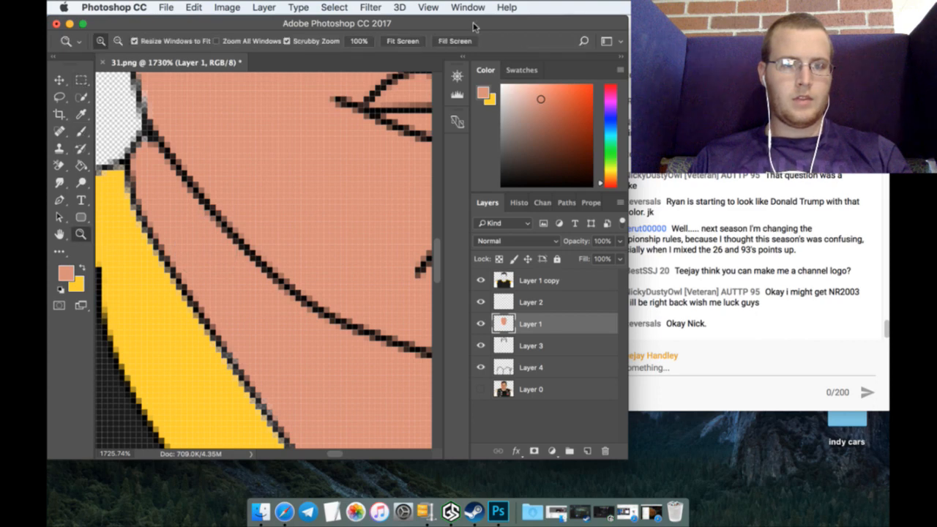
{"action": "left_click", "coordinate": [414, 43]}
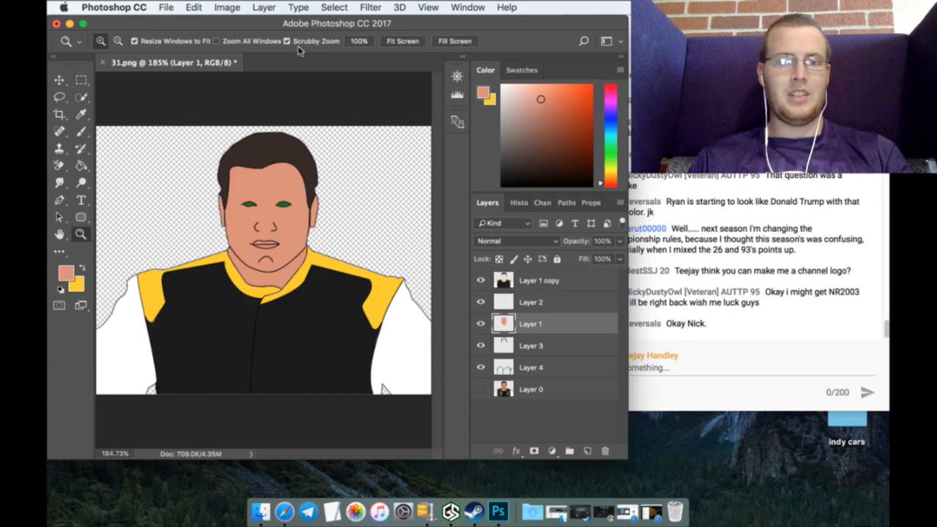
Step: Save the layered document as 31.psd in the drivers folder in Photoshop format with Maximize Compatibility enabled
{"action": "left_click", "coordinate": [167, 9]}
{"action": "left_click", "coordinate": [337, 225]}
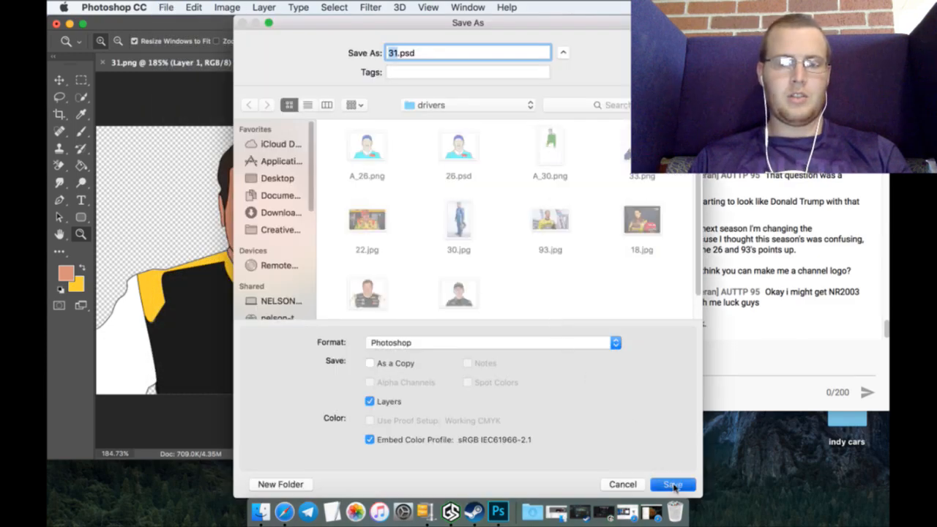
{"action": "left_click", "coordinate": [669, 483]}
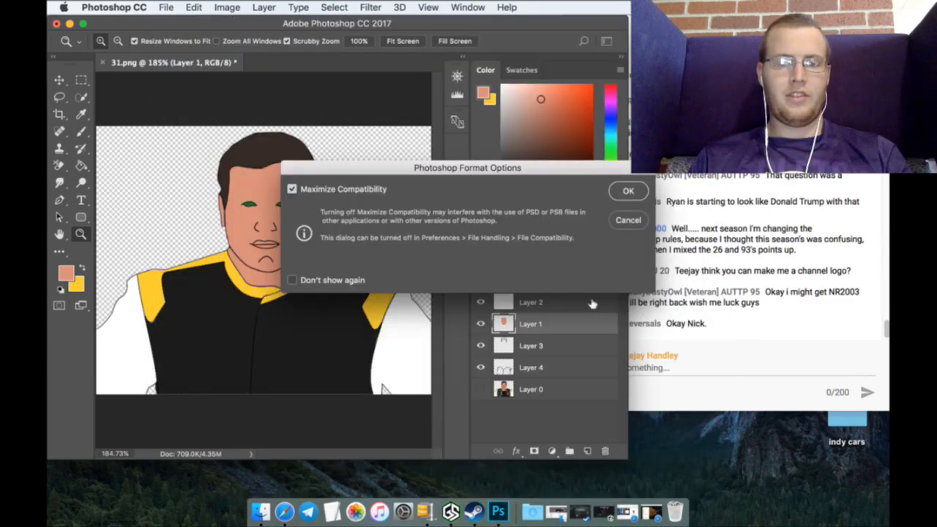
{"action": "left_click", "coordinate": [628, 191]}
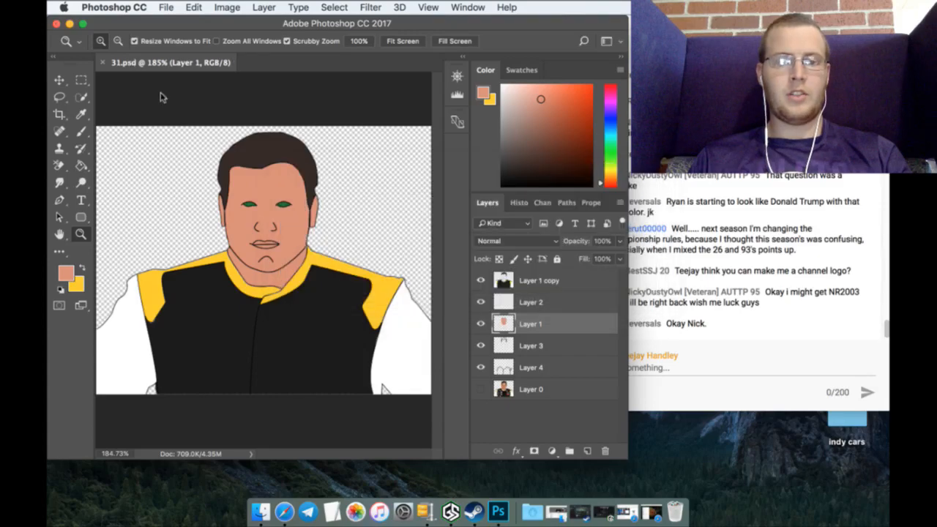
Step: Save a flattened PNG copy of the cartoon as A_31.png in the drivers folder
{"action": "left_click", "coordinate": [165, 7]}
{"action": "left_click", "coordinate": [173, 145]}
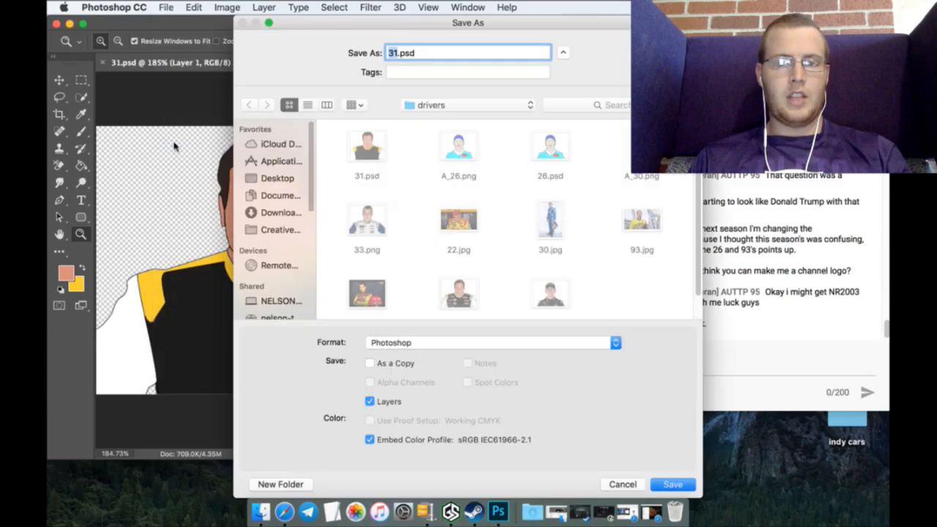
{"action": "key", "text": "Left"}
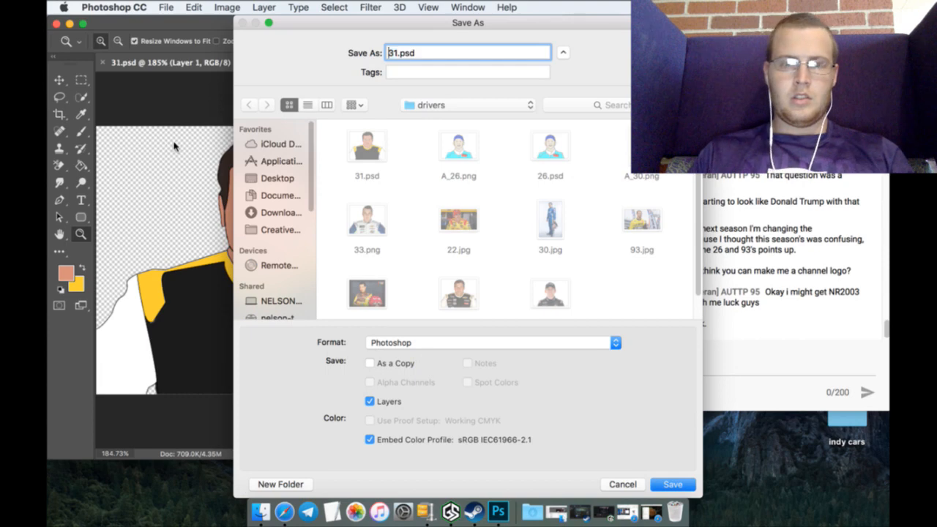
{"action": "type", "text": "A_"}
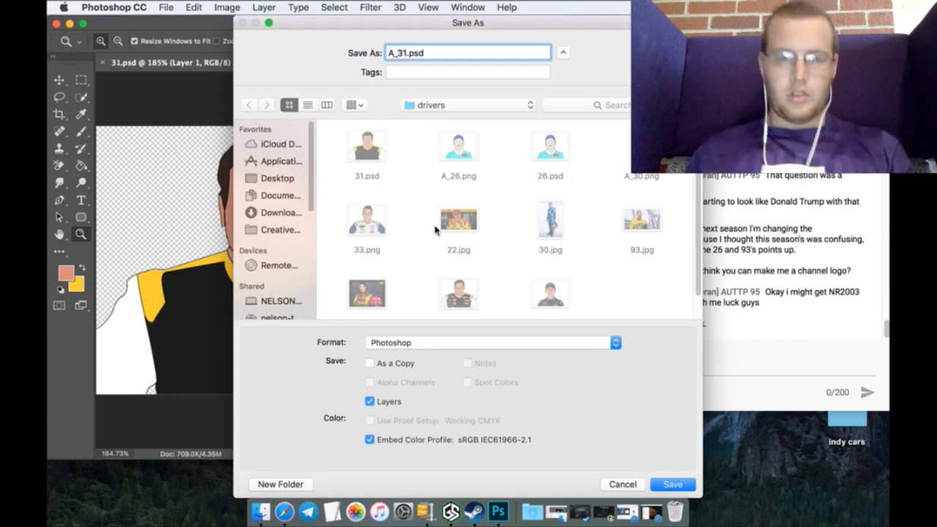
{"action": "left_click", "coordinate": [599, 342]}
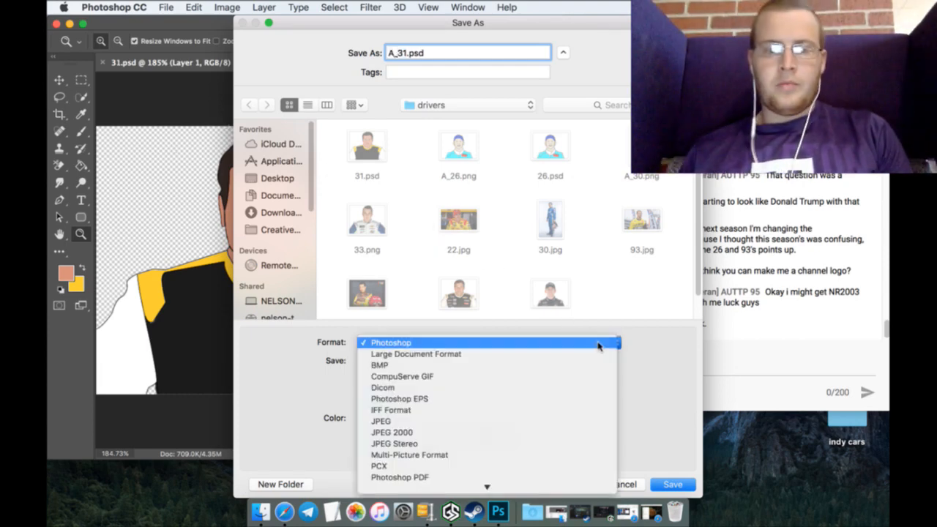
{"action": "type", "text": "png"}
{"action": "key", "text": "Return"}
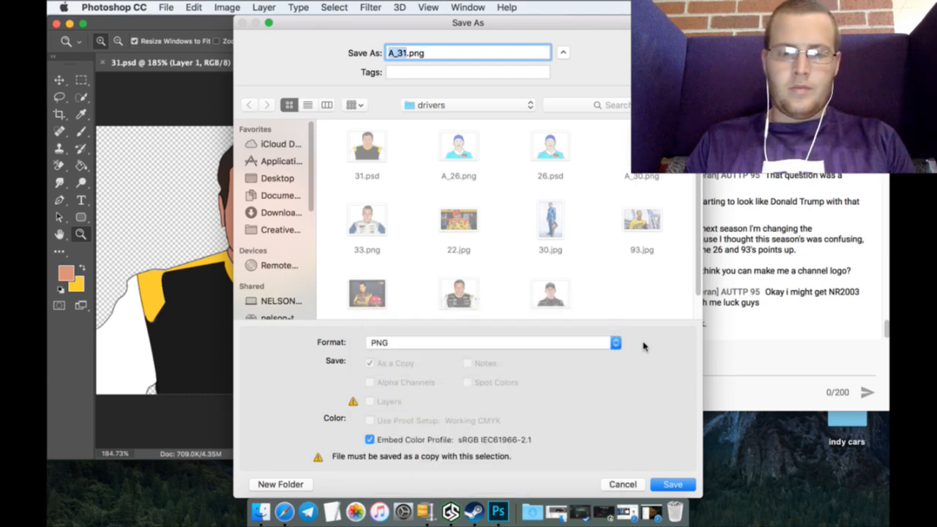
{"action": "key", "text": "Return"}
{"action": "key", "text": "Return"}
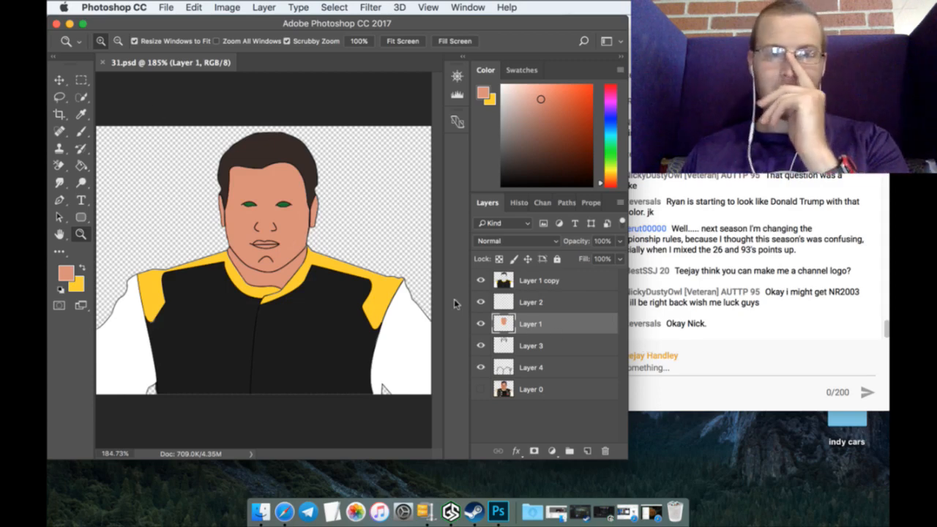
Step: Close 31.psd and open the photo 18.jpg from the drivers folder
{"action": "left_click", "coordinate": [103, 62]}
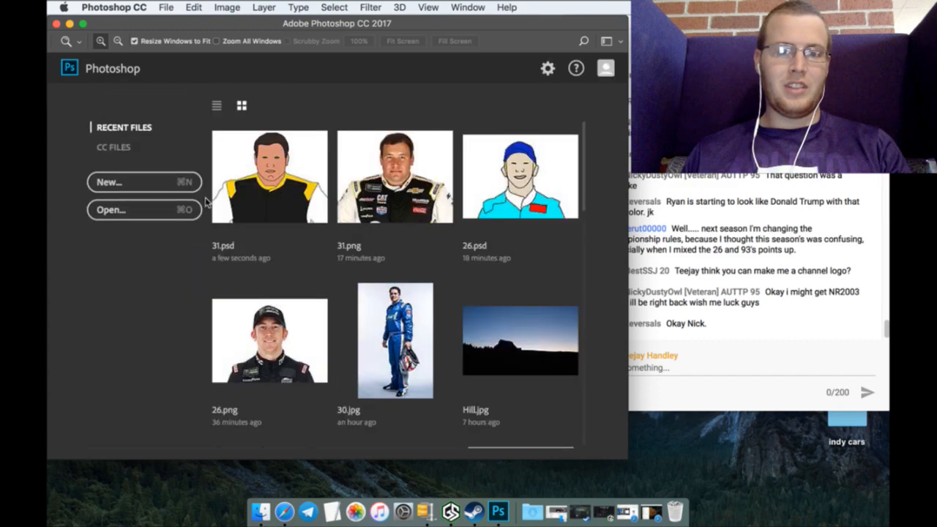
{"action": "left_click", "coordinate": [146, 211]}
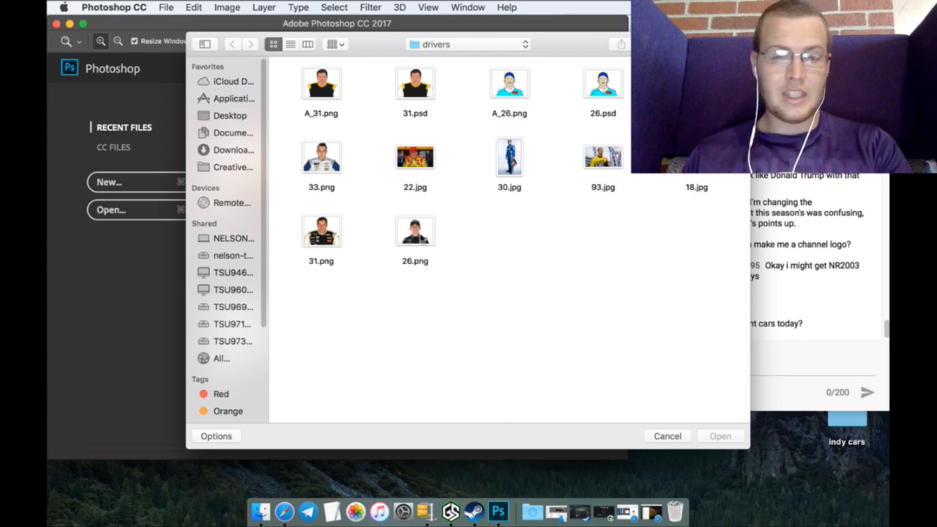
{"action": "left_click", "coordinate": [715, 181]}
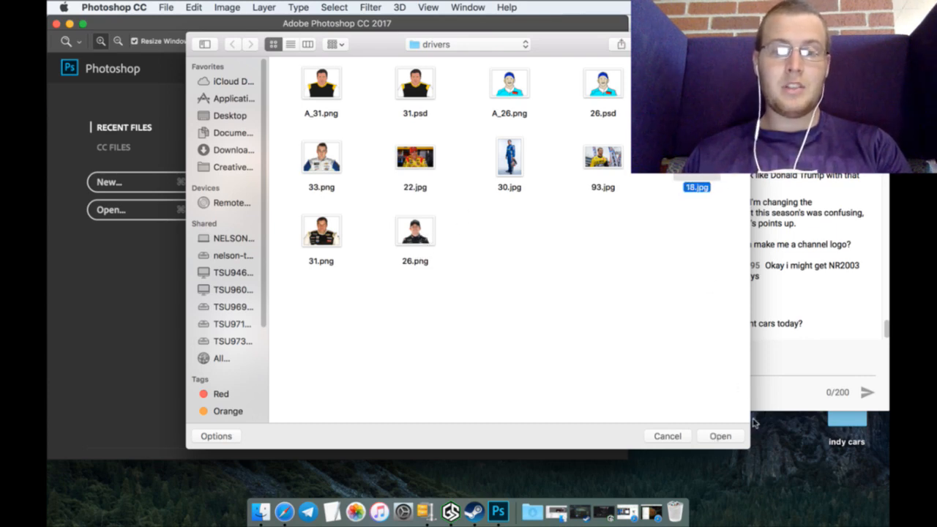
{"action": "left_click", "coordinate": [737, 437]}
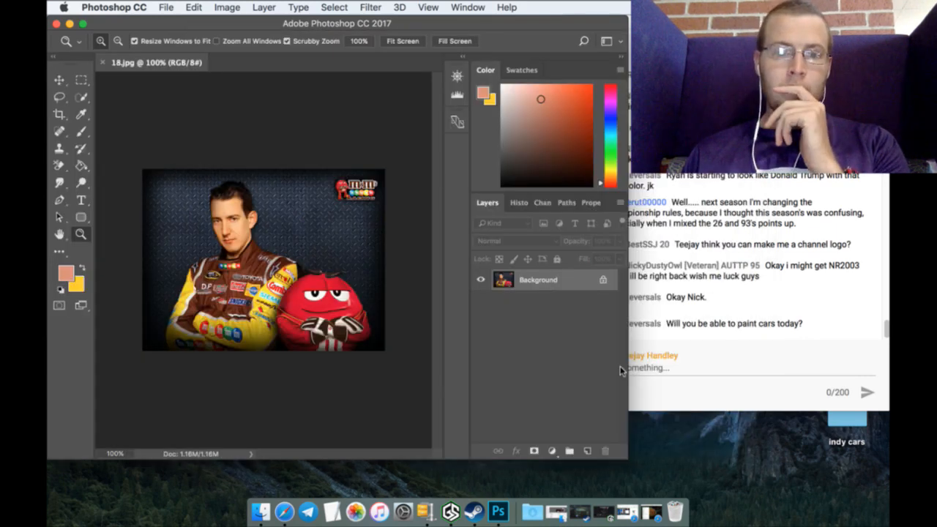
Step: Add a layer and start a 1 px black, unfilled Pen outline around the lower image-left sleeve, from the photo's bottom edge past the elbow
{"action": "left_click", "coordinate": [587, 449]}
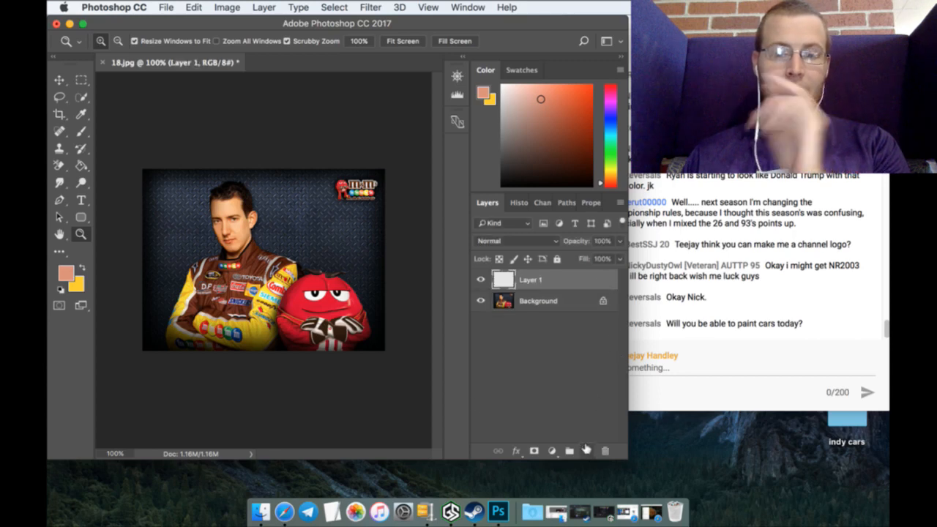
{"action": "left_click", "coordinate": [60, 201]}
{"action": "left_click", "coordinate": [81, 234]}
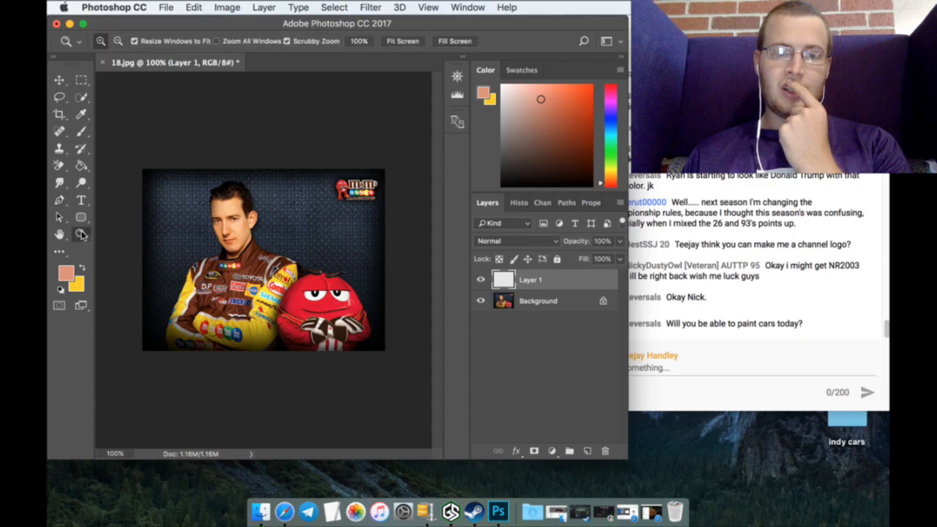
{"action": "left_click_drag", "start_coordinate": [200, 349], "coordinate": [272, 332]}
{"action": "scroll", "coordinate": [307, 412], "scroll_direction": "down", "scroll_amount": 5}
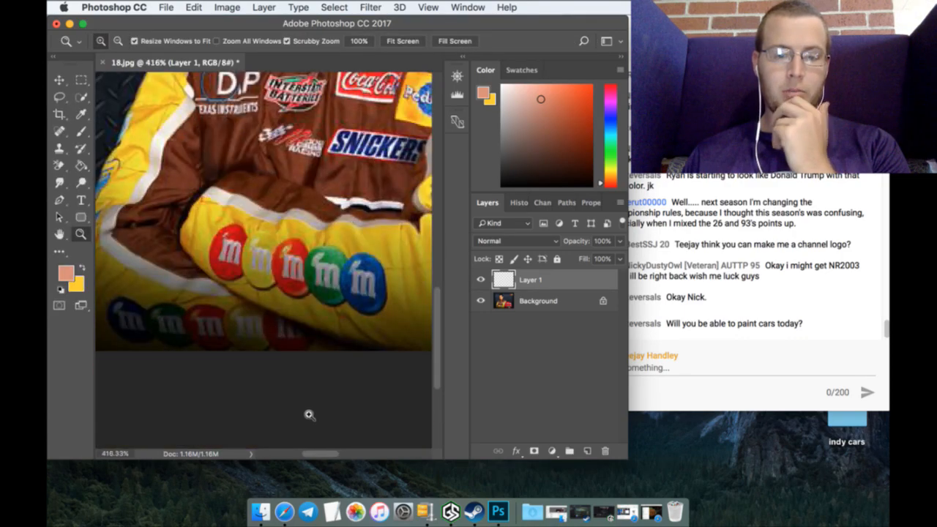
{"action": "left_click_drag", "start_coordinate": [320, 455], "coordinate": [312, 457]}
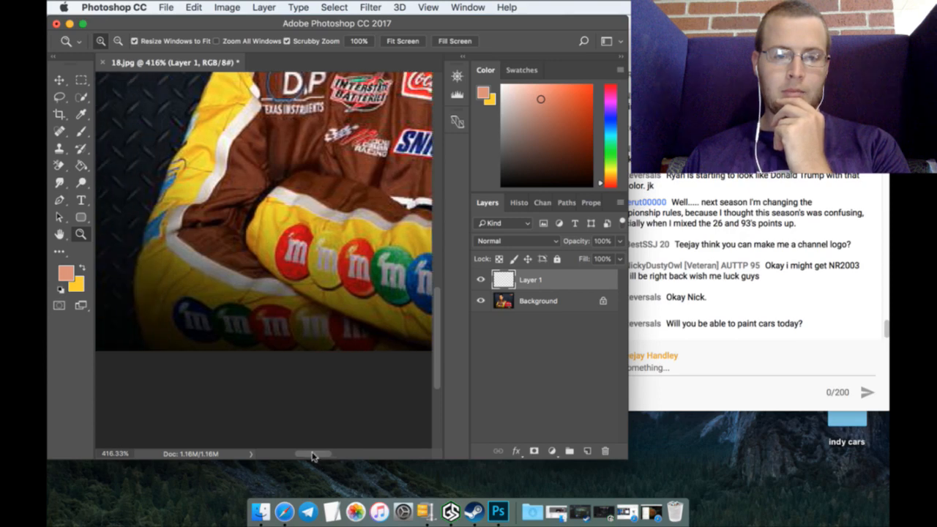
{"action": "left_click", "coordinate": [60, 201]}
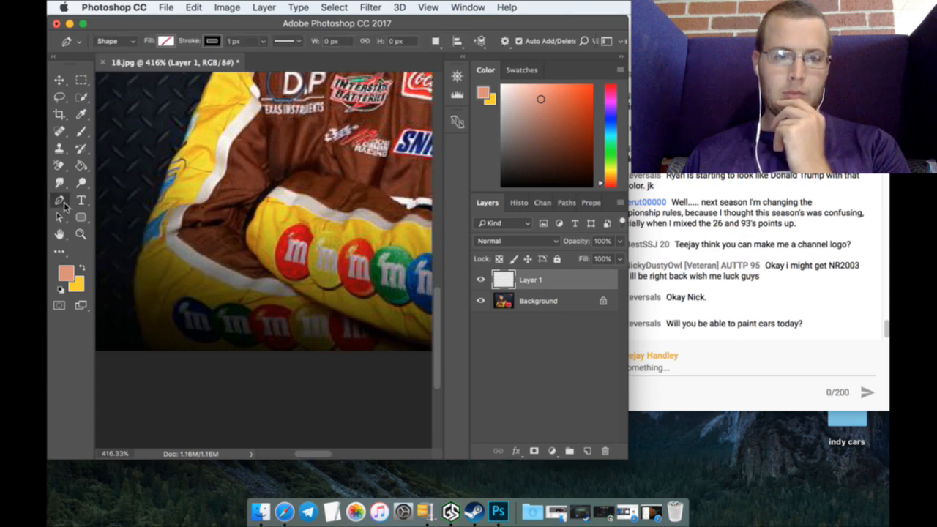
{"action": "left_click", "coordinate": [158, 355]}
{"action": "left_click", "coordinate": [138, 280]}
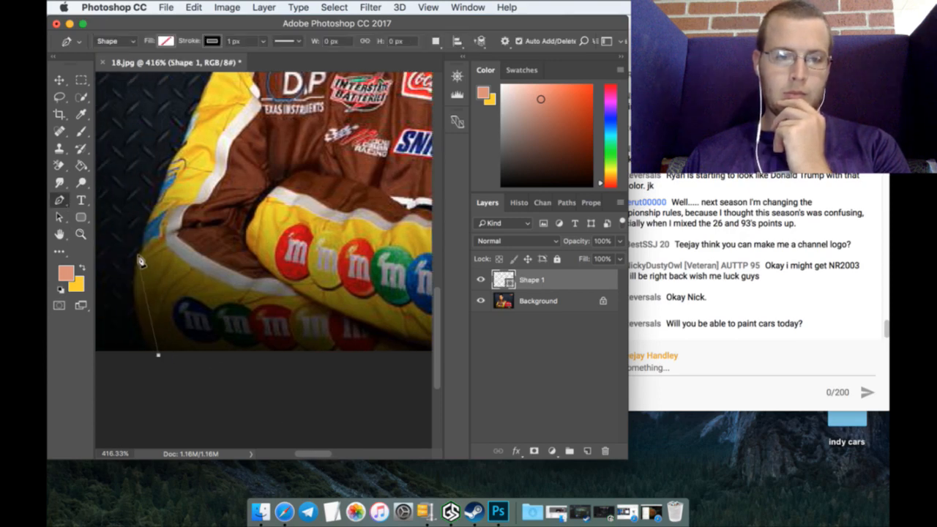
{"action": "left_click", "coordinate": [138, 264]}
{"action": "left_click", "coordinate": [138, 247]}
{"action": "left_click_drag", "start_coordinate": [140, 235], "coordinate": [150, 208]}
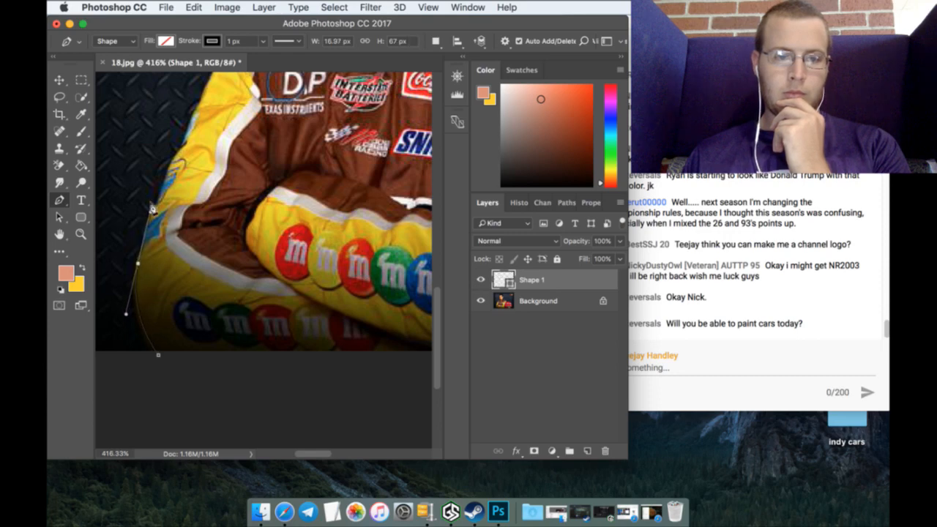
Step: Continue the Pen outline up the image-left upper sleeve and over the shoulder to the collar
{"action": "scroll", "coordinate": [154, 209], "scroll_direction": "up", "scroll_amount": 3}
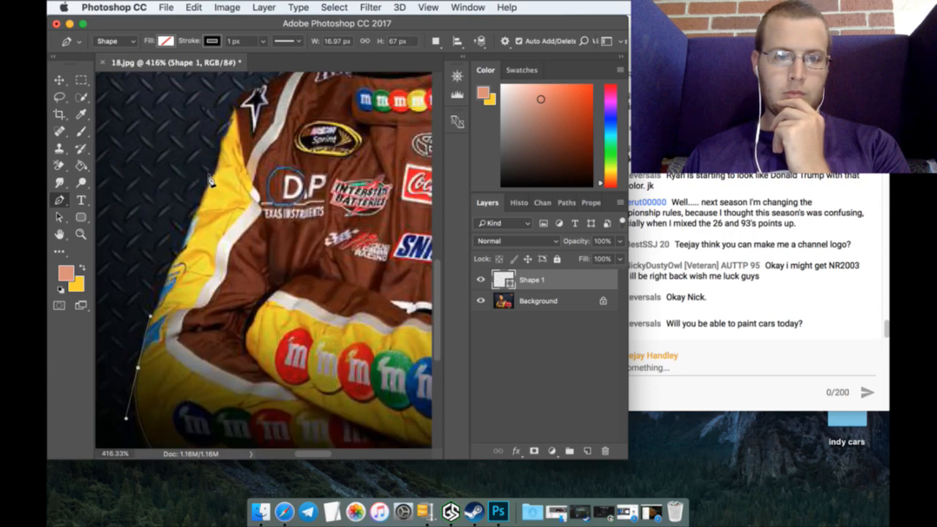
{"action": "left_click", "coordinate": [212, 180]}
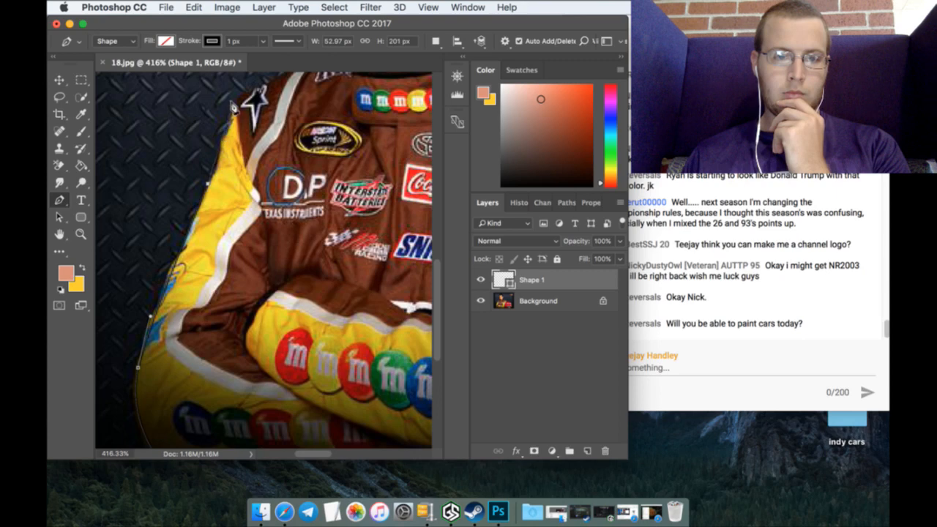
{"action": "scroll", "coordinate": [296, 192], "scroll_direction": "up", "scroll_amount": 4}
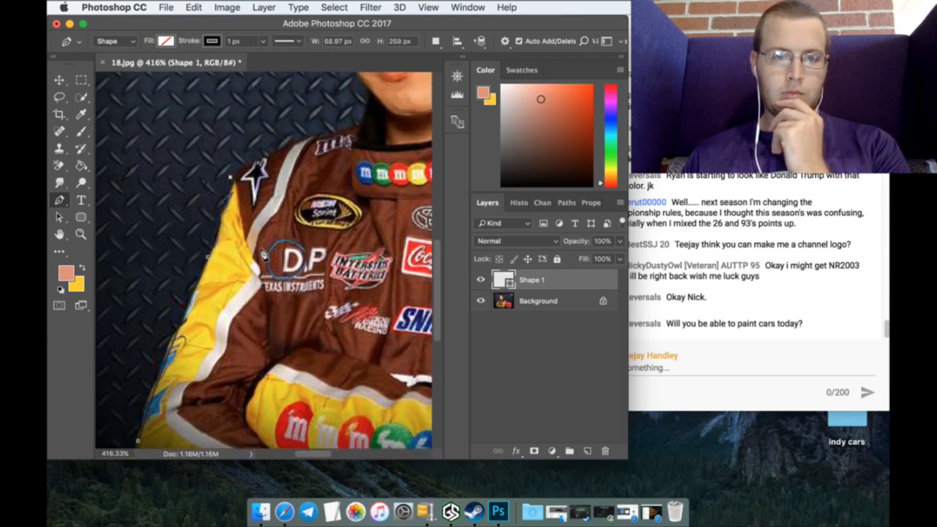
{"action": "left_click_drag", "start_coordinate": [296, 216], "coordinate": [327, 205]}
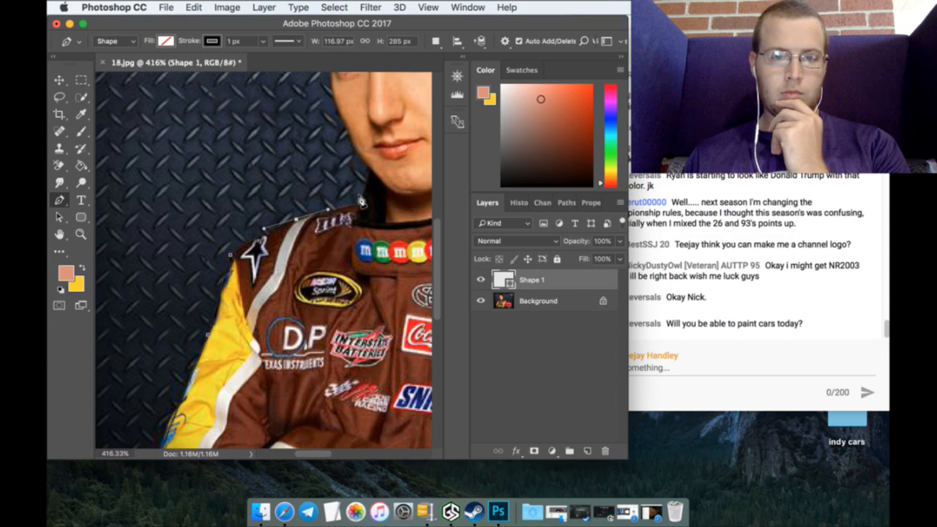
{"action": "left_click", "coordinate": [360, 207]}
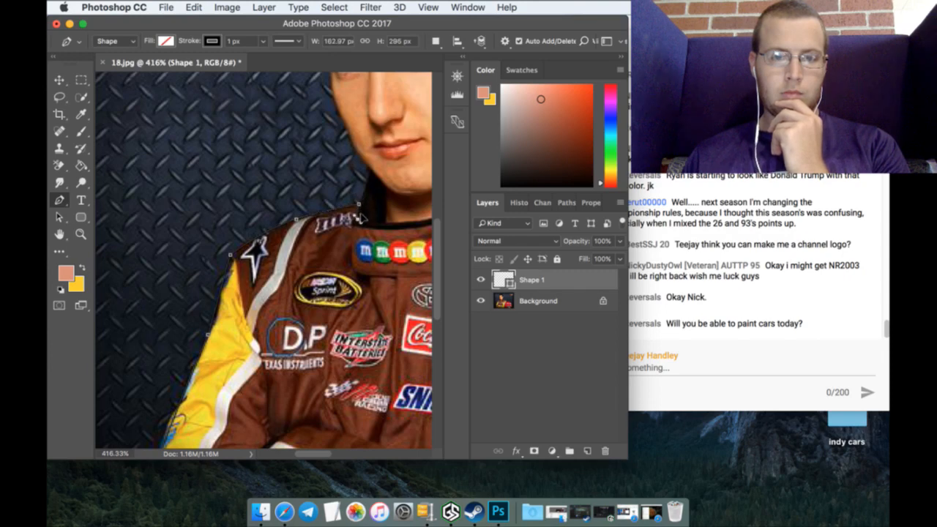
Step: Trace the collar's neckline beneath the chin and up the image-right side of the neck with the Pen tool
{"action": "left_click", "coordinate": [408, 221]}
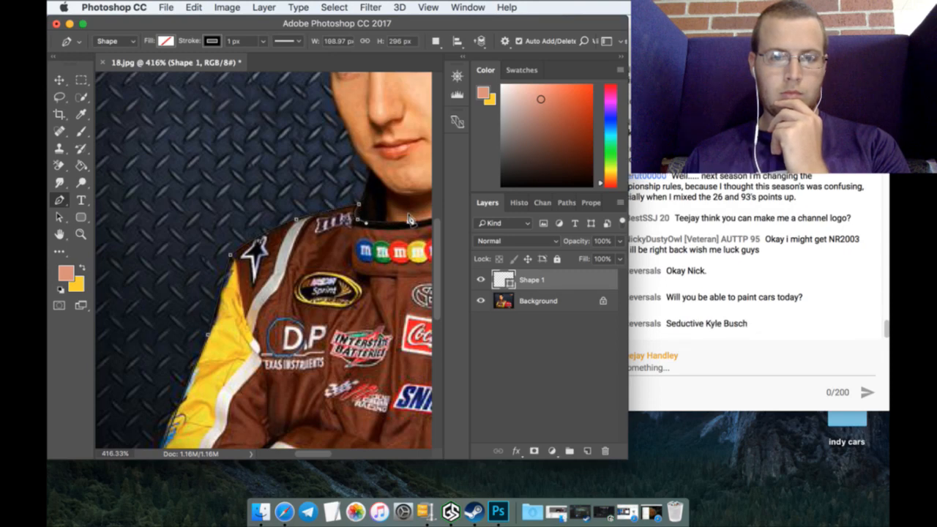
{"action": "left_click_drag", "start_coordinate": [317, 459], "coordinate": [348, 458]}
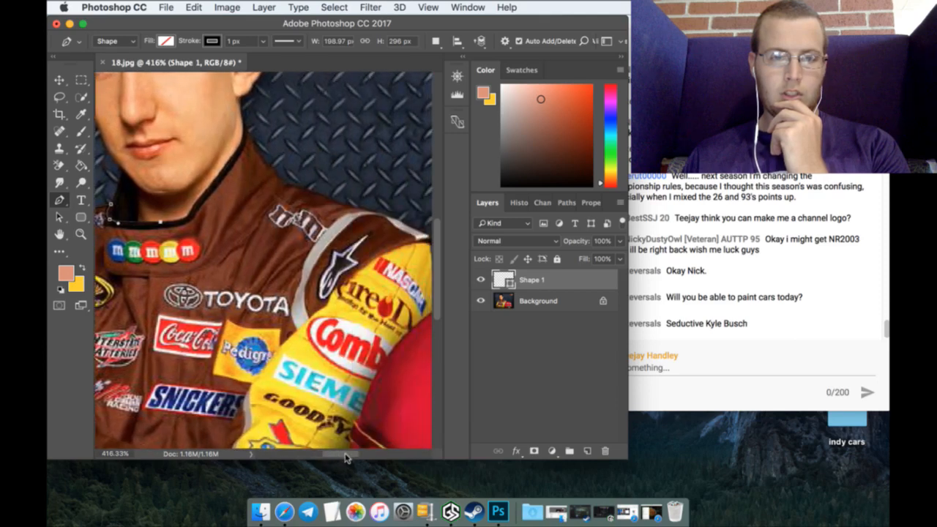
{"action": "left_click", "coordinate": [190, 216]}
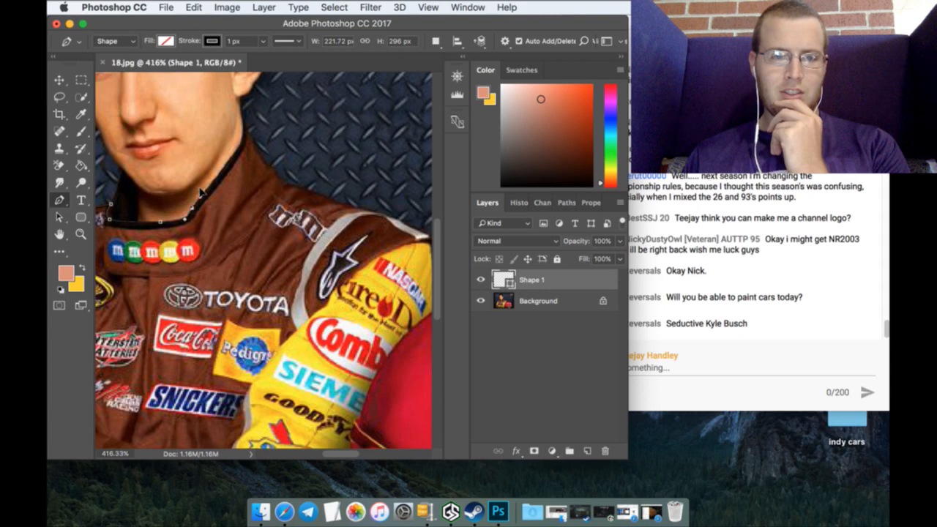
{"action": "left_click", "coordinate": [237, 146]}
{"action": "left_click", "coordinate": [246, 129]}
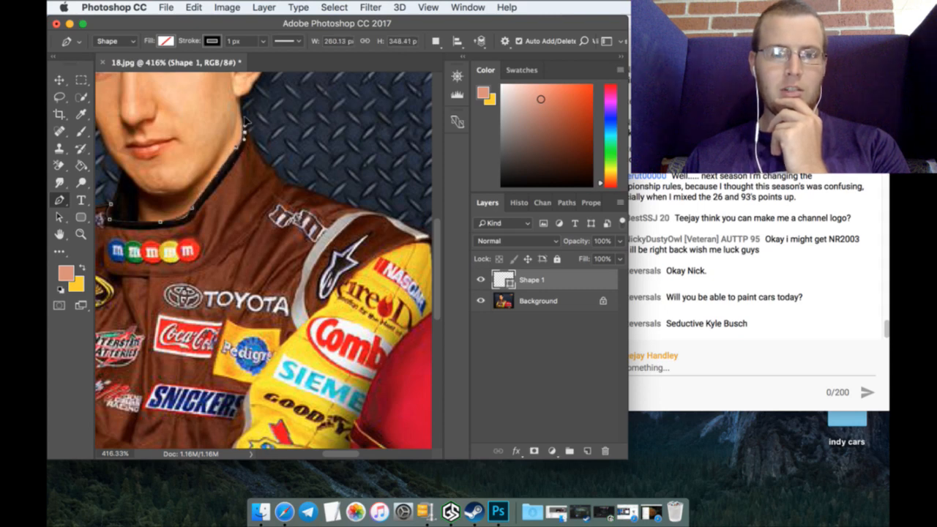
{"action": "left_click_drag", "start_coordinate": [246, 119], "coordinate": [245, 124]}
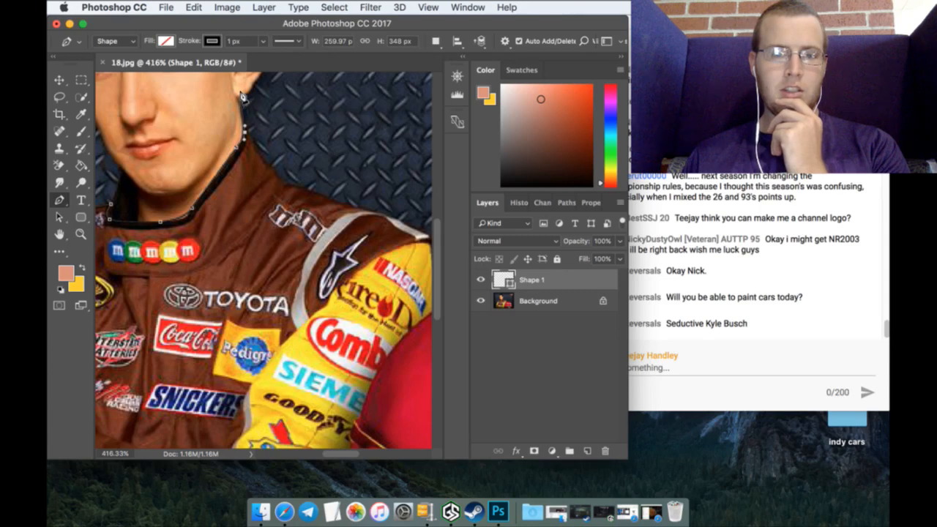
Step: Add a new layer and trace a Pen outline from the image-right side of the neck down over the shoulder to the sleeve top
{"action": "left_click", "coordinate": [587, 451]}
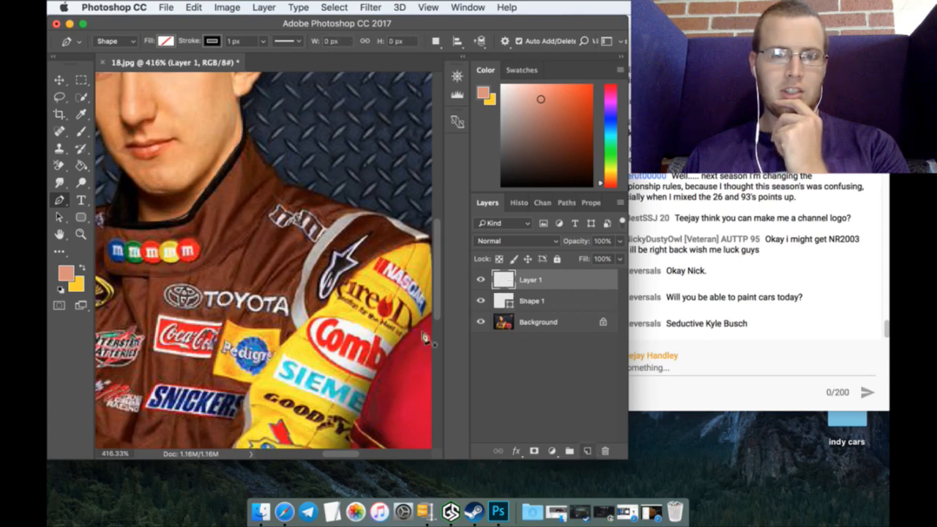
{"action": "left_click", "coordinate": [244, 112]}
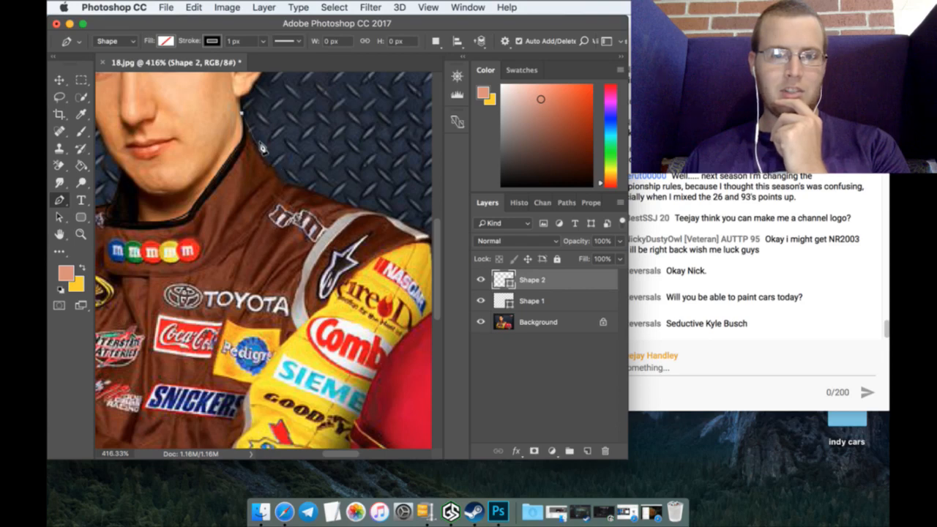
{"action": "left_click", "coordinate": [249, 137]}
{"action": "left_click", "coordinate": [259, 150]}
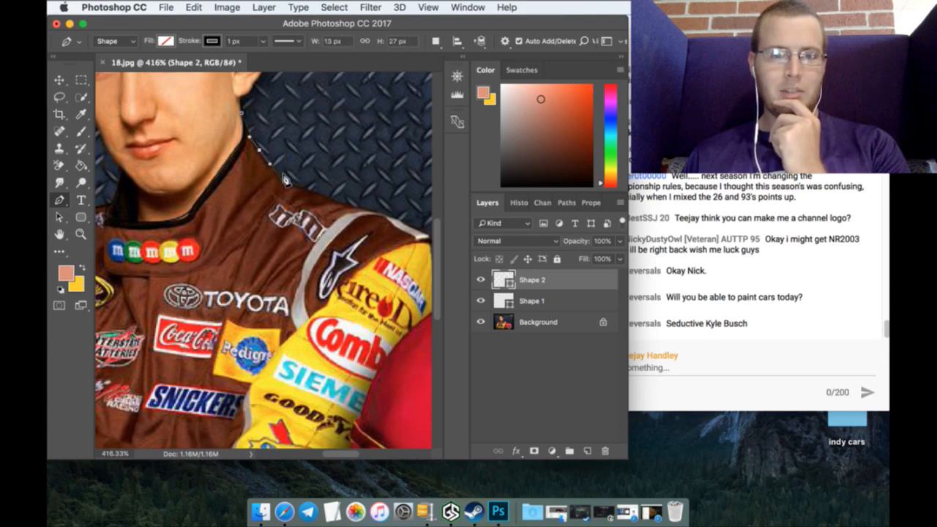
{"action": "left_click", "coordinate": [284, 180]}
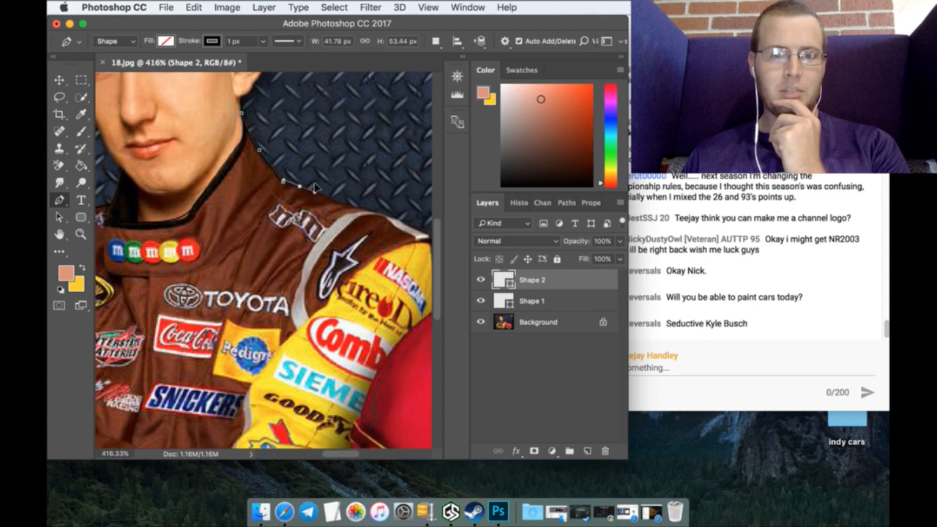
{"action": "left_click", "coordinate": [314, 191]}
{"action": "left_click", "coordinate": [369, 208]}
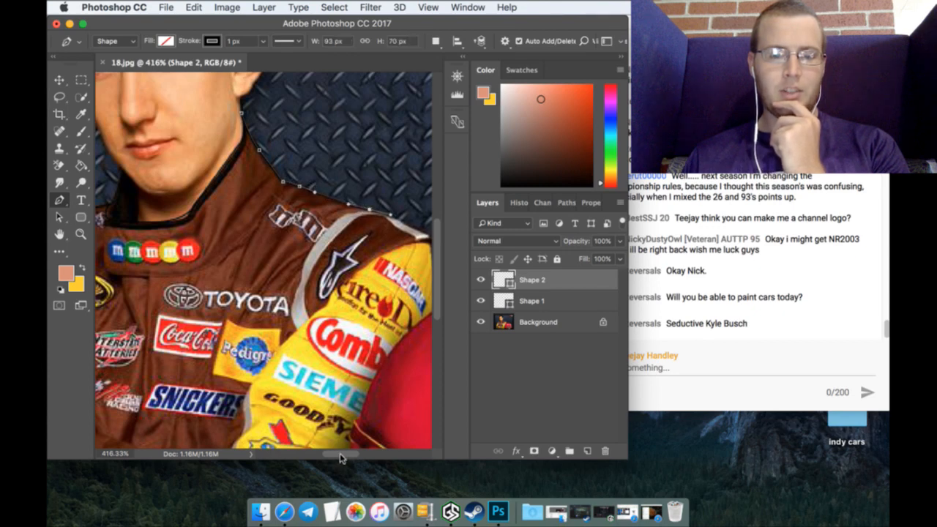
{"action": "left_click_drag", "start_coordinate": [340, 458], "coordinate": [352, 456]}
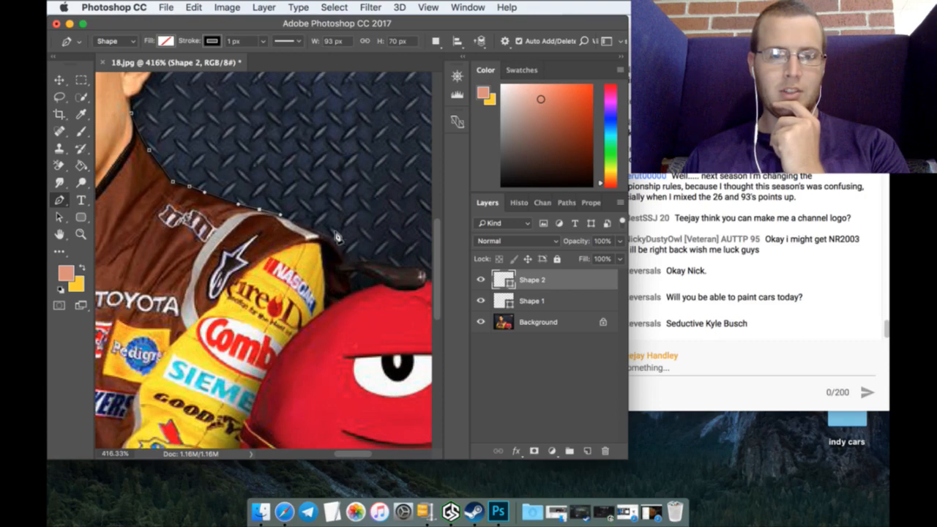
{"action": "left_click", "coordinate": [327, 238]}
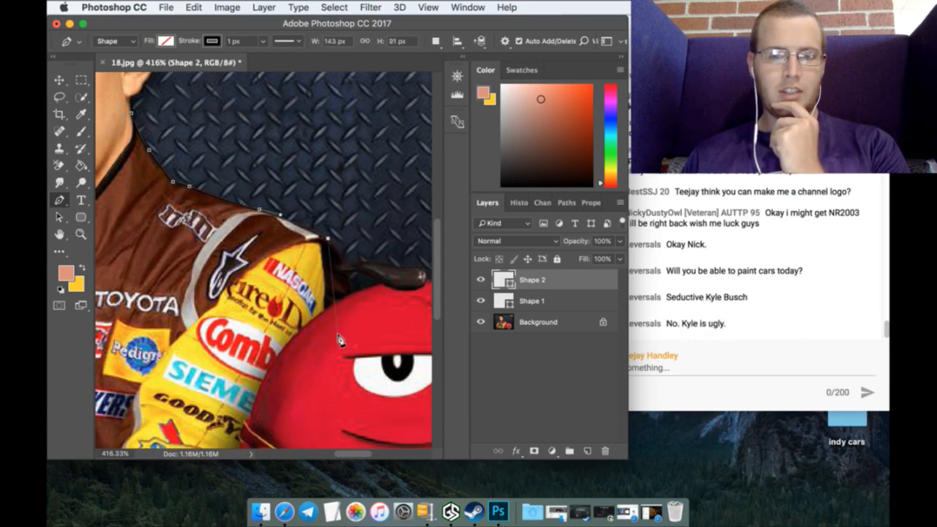
Step: Continue the shoulder outline down across the red M&M character and out past the photo's bottom edge with the Pen tool
{"action": "scroll", "coordinate": [315, 386], "scroll_direction": "down", "scroll_amount": 3}
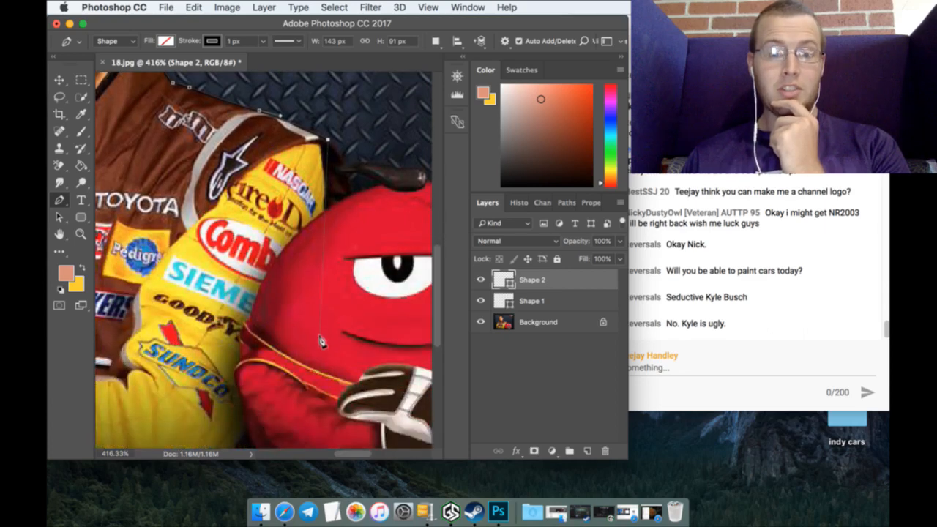
{"action": "scroll", "coordinate": [319, 337], "scroll_direction": "down", "scroll_amount": 4}
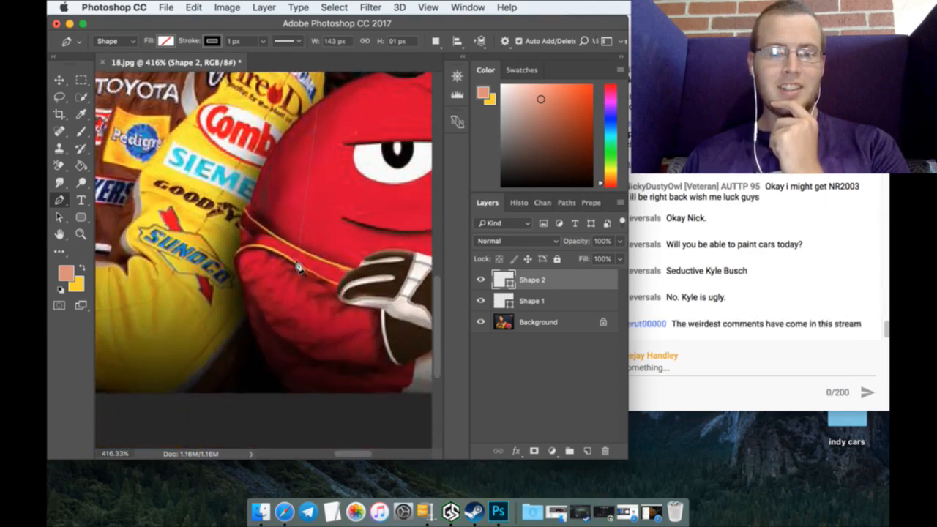
{"action": "scroll", "coordinate": [311, 264], "scroll_direction": "up", "scroll_amount": 2}
{"action": "scroll", "coordinate": [323, 314], "scroll_direction": "up", "scroll_amount": 1}
{"action": "scroll", "coordinate": [323, 315], "scroll_direction": "down", "scroll_amount": 1}
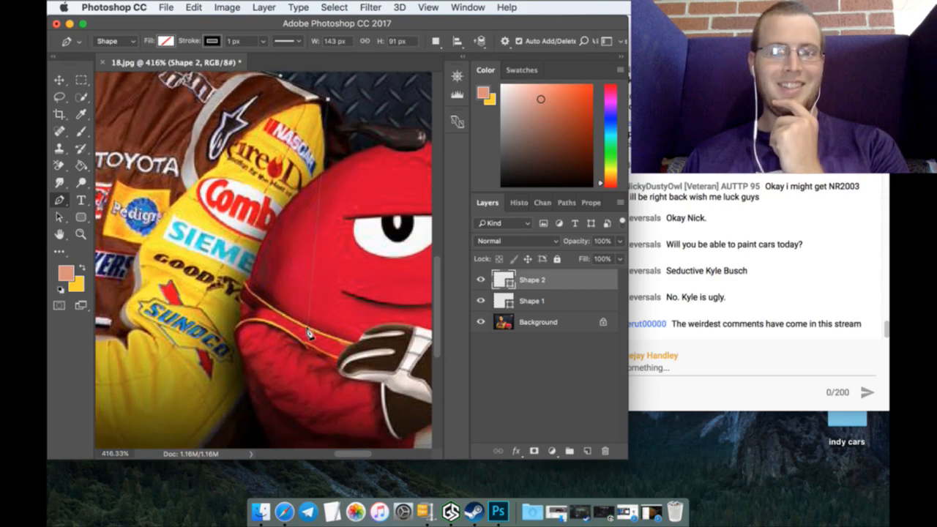
{"action": "scroll", "coordinate": [284, 402], "scroll_direction": "down", "scroll_amount": 4}
{"action": "scroll", "coordinate": [270, 258], "scroll_direction": "up", "scroll_amount": 3}
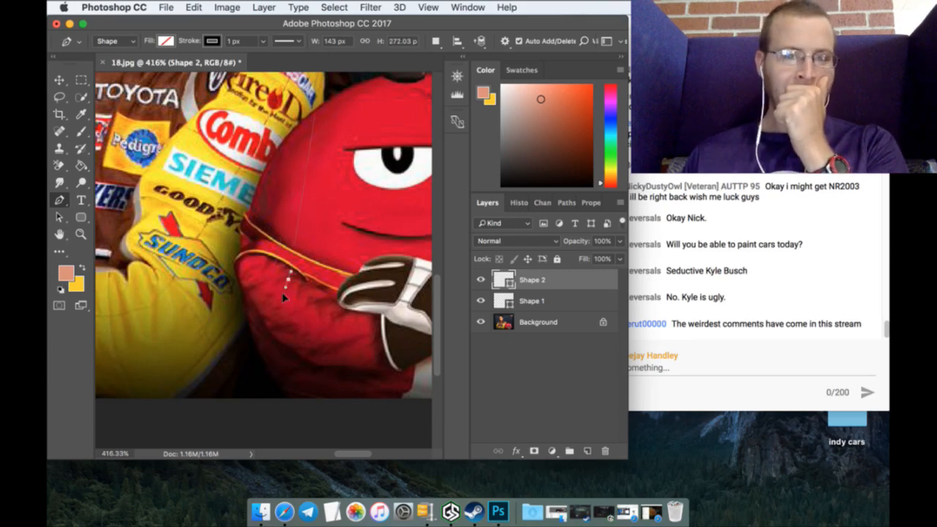
{"action": "left_click_drag", "start_coordinate": [286, 292], "coordinate": [137, 445]}
{"action": "left_click", "coordinate": [104, 409]}
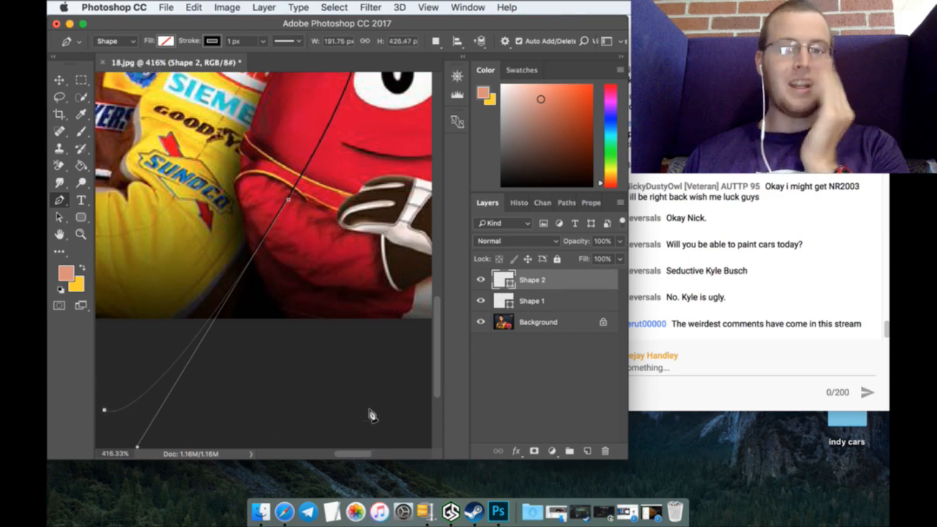
{"action": "scroll", "coordinate": [371, 413], "scroll_direction": "up", "scroll_amount": 10}
{"action": "scroll", "coordinate": [371, 413], "scroll_direction": "down", "scroll_amount": 8}
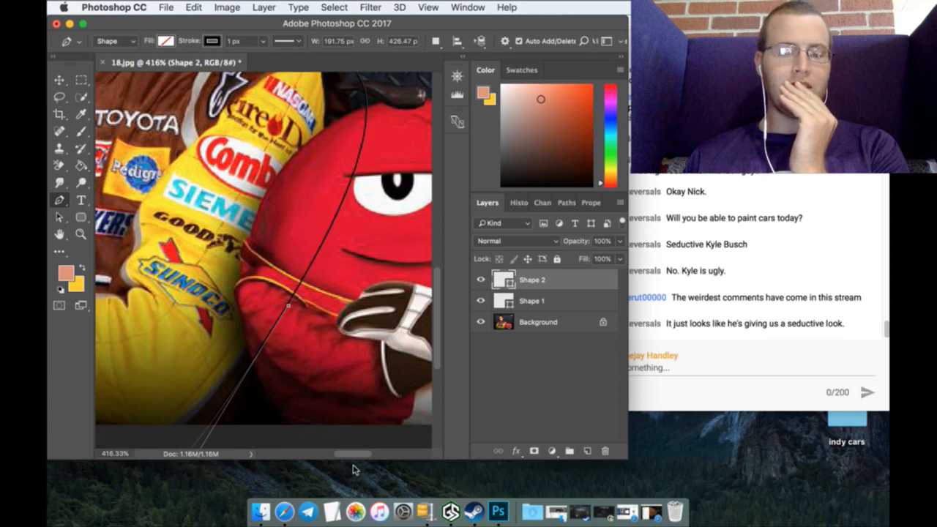
Step: On a new layer, outline the folded forearm around the image-left elbow and along its lower edge to below the photo
{"action": "left_click_drag", "start_coordinate": [361, 456], "coordinate": [323, 455]}
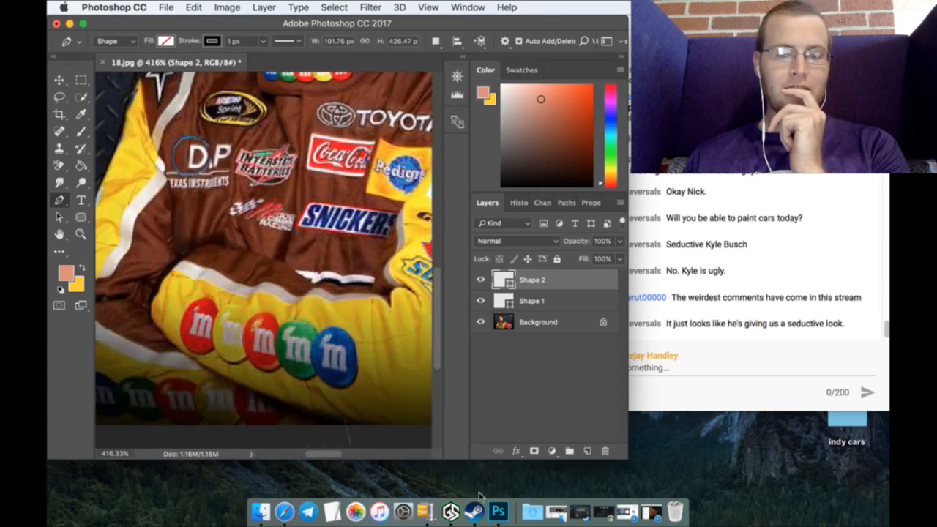
{"action": "left_click", "coordinate": [588, 450]}
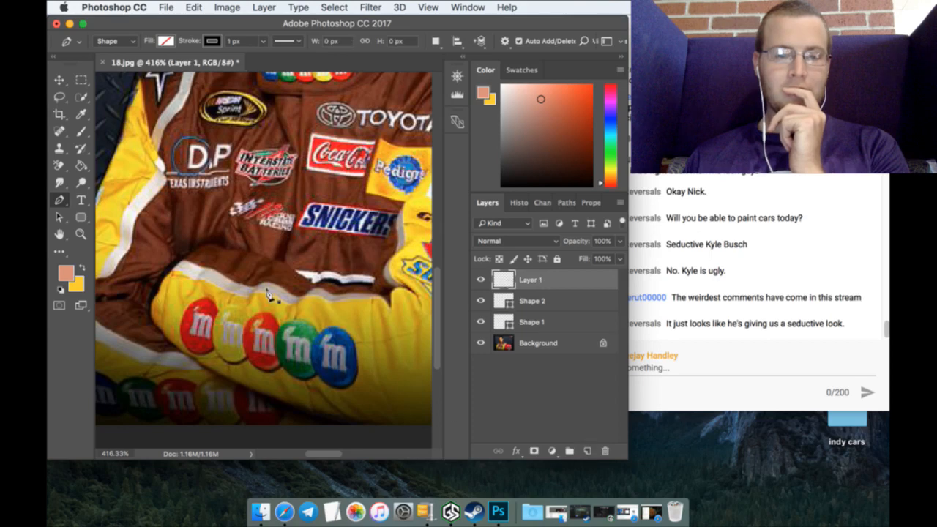
{"action": "left_click", "coordinate": [206, 245]}
{"action": "left_click_drag", "start_coordinate": [154, 314], "coordinate": [181, 353]}
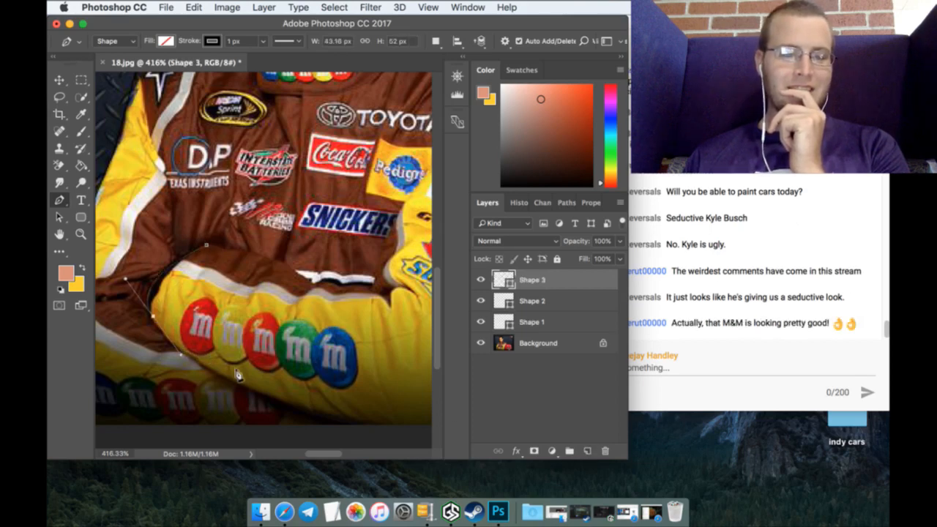
{"action": "left_click_drag", "start_coordinate": [278, 398], "coordinate": [337, 410]}
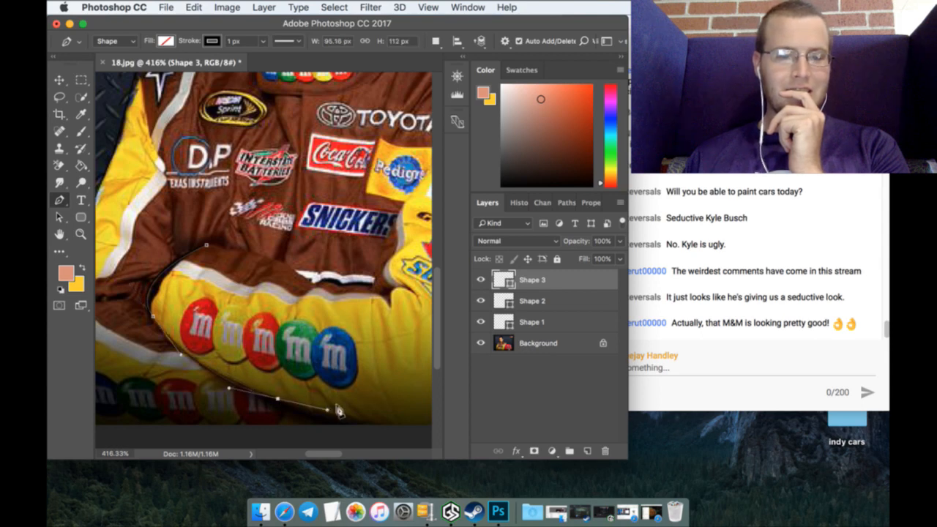
{"action": "left_click", "coordinate": [407, 432]}
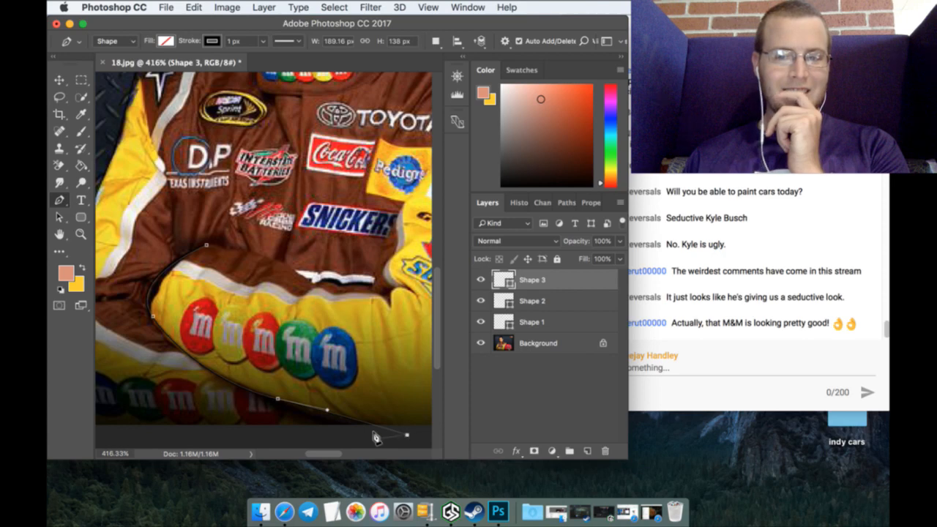
Step: On a new layer, trace the folded forearm's upper edge from the elbow crease to the far end of the white belt strip
{"action": "mouse_move", "coordinate": [320, 465]}
{"action": "left_mouse_down"}
{"action": "mouse_move", "coordinate": [374, 465]}
{"action": "mouse_move", "coordinate": [328, 466]}
{"action": "left_mouse_up"}
{"action": "scroll", "coordinate": [249, 360], "scroll_direction": "left", "scroll_amount": 10}
{"action": "scroll", "coordinate": [341, 391], "scroll_direction": "right", "scroll_amount": 10}
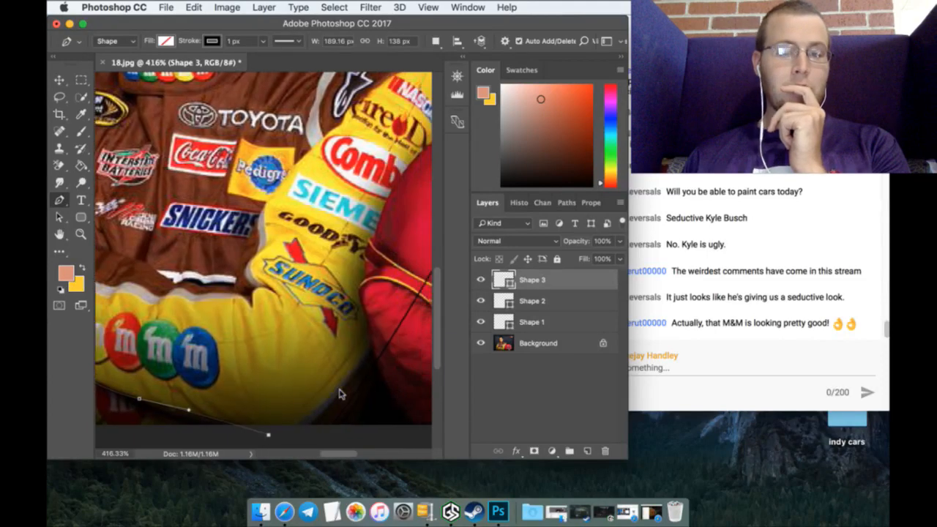
{"action": "scroll", "coordinate": [330, 393], "scroll_direction": "left", "scroll_amount": 3}
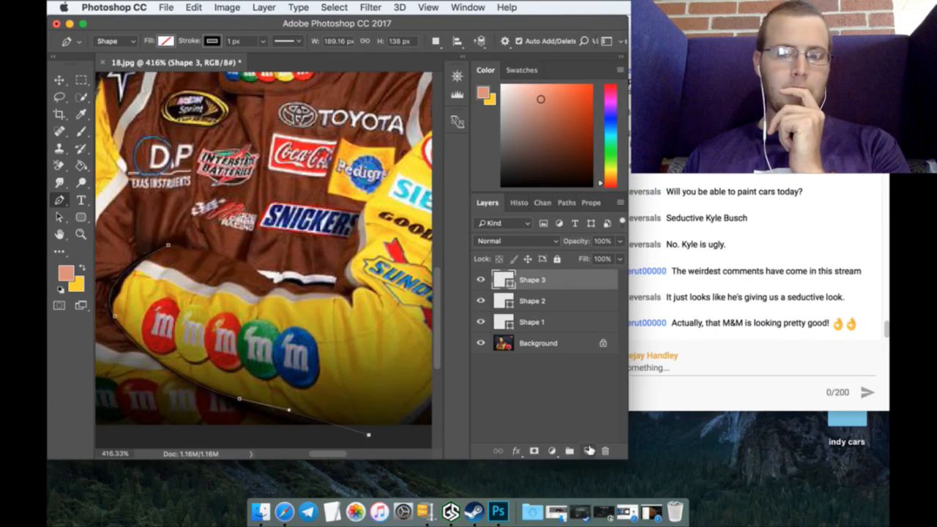
{"action": "left_click", "coordinate": [589, 450]}
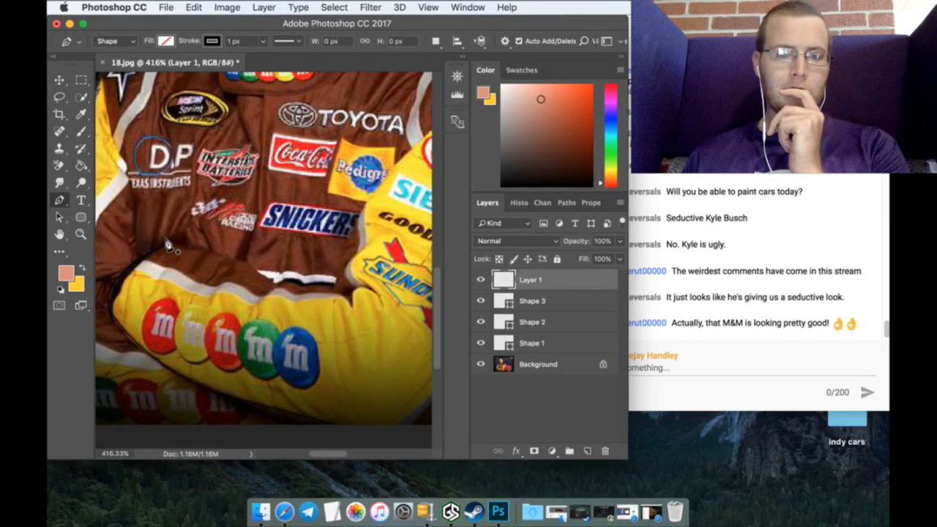
{"action": "left_click_drag", "start_coordinate": [167, 246], "coordinate": [199, 249]}
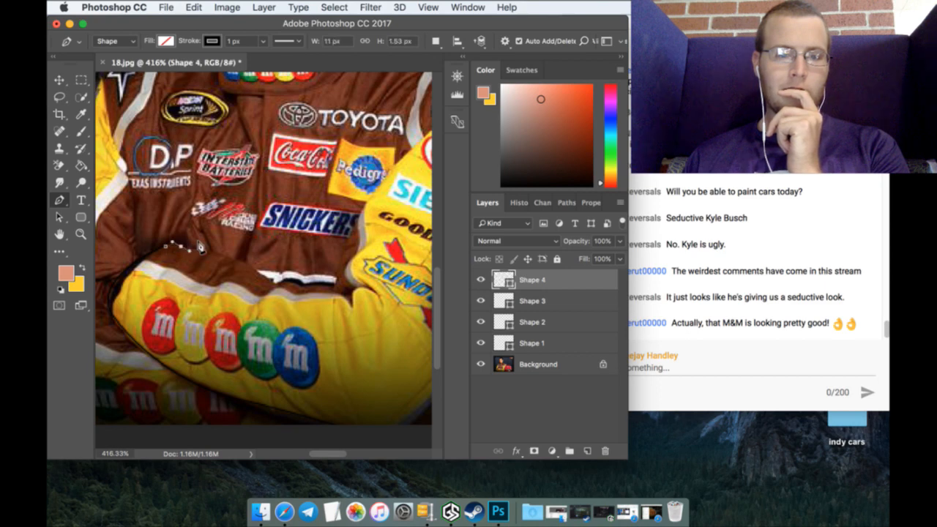
{"action": "left_click", "coordinate": [211, 247]}
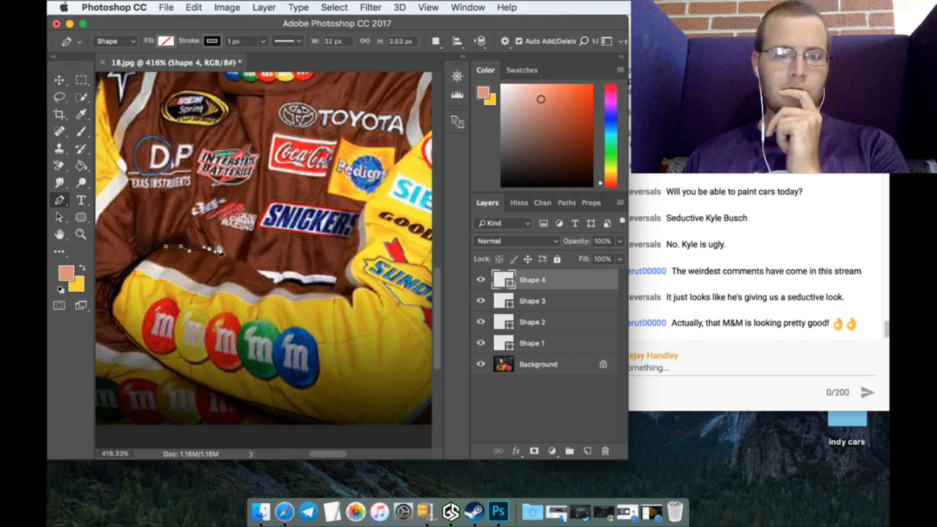
{"action": "left_click", "coordinate": [255, 265]}
{"action": "left_click_drag", "start_coordinate": [258, 266], "coordinate": [333, 280]}
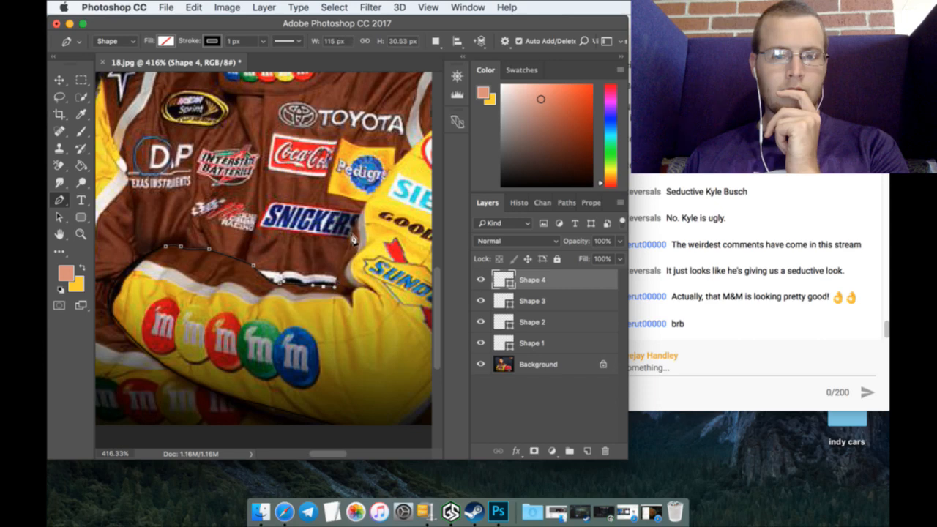
Step: Continue the Pen outline from the belt up the inner edge of the yellow image-right sleeve to the top of the shoulder
{"action": "left_click", "coordinate": [363, 207]}
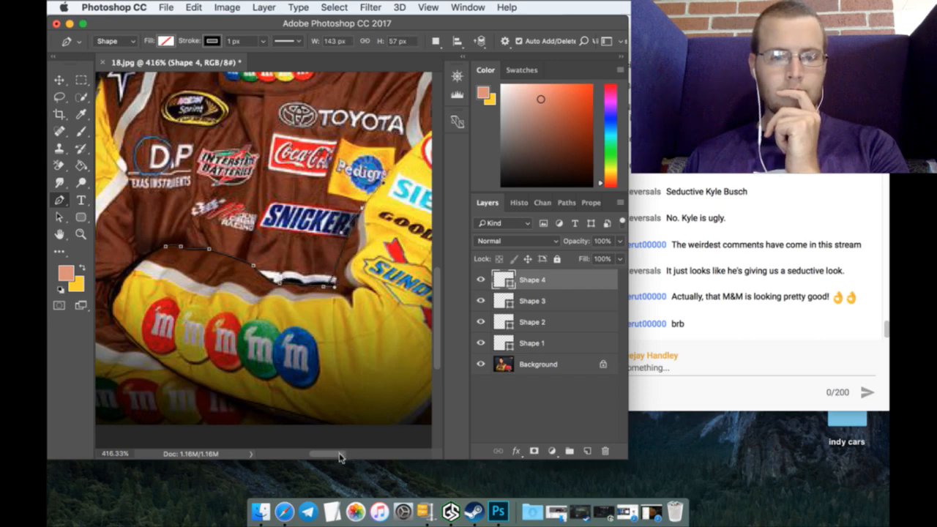
{"action": "scroll", "coordinate": [337, 307], "scroll_direction": "right", "scroll_amount": 5}
{"action": "scroll", "coordinate": [331, 291], "scroll_direction": "up", "scroll_amount": 5}
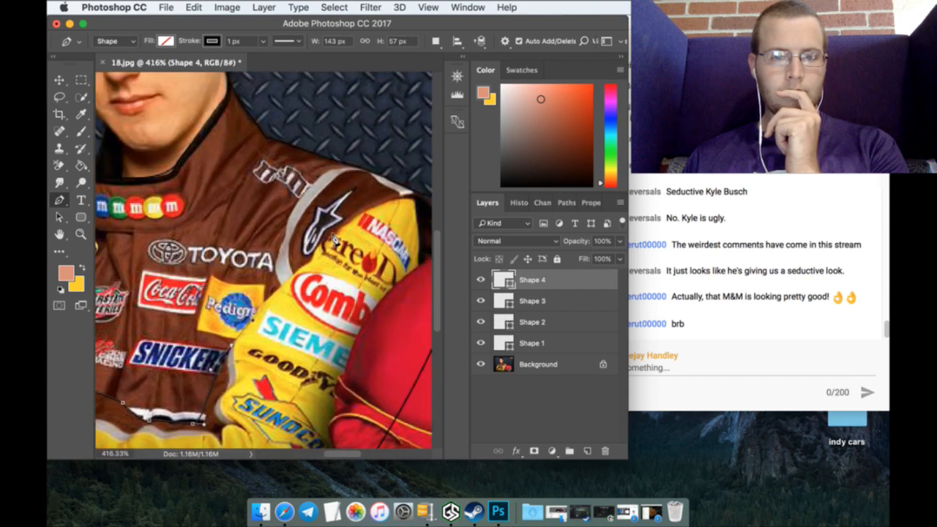
{"action": "left_click", "coordinate": [280, 289]}
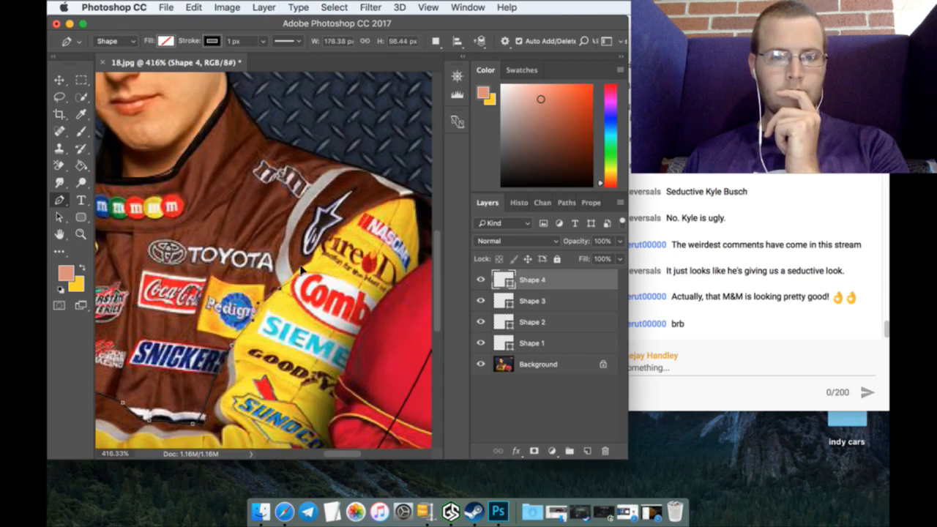
{"action": "left_click", "coordinate": [313, 246]}
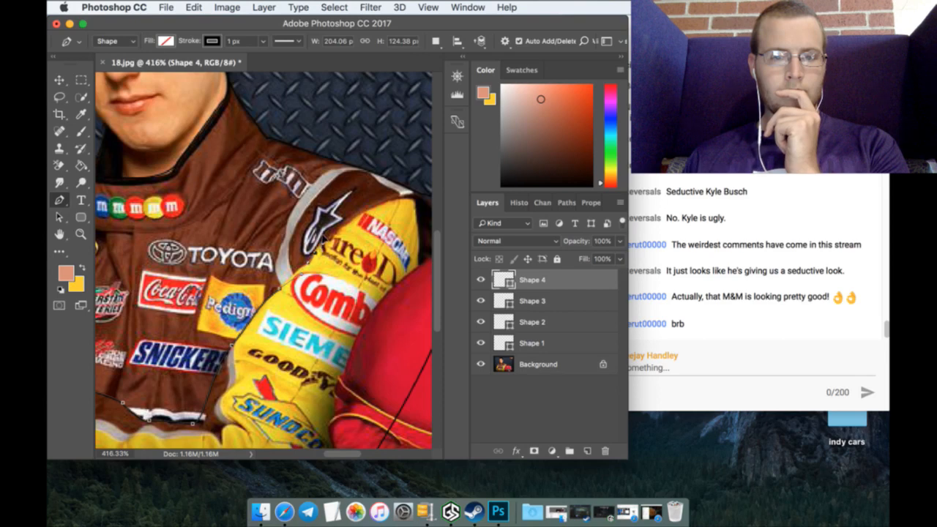
{"action": "left_click_drag", "start_coordinate": [351, 454], "coordinate": [366, 457]}
{"action": "left_click", "coordinate": [304, 194]}
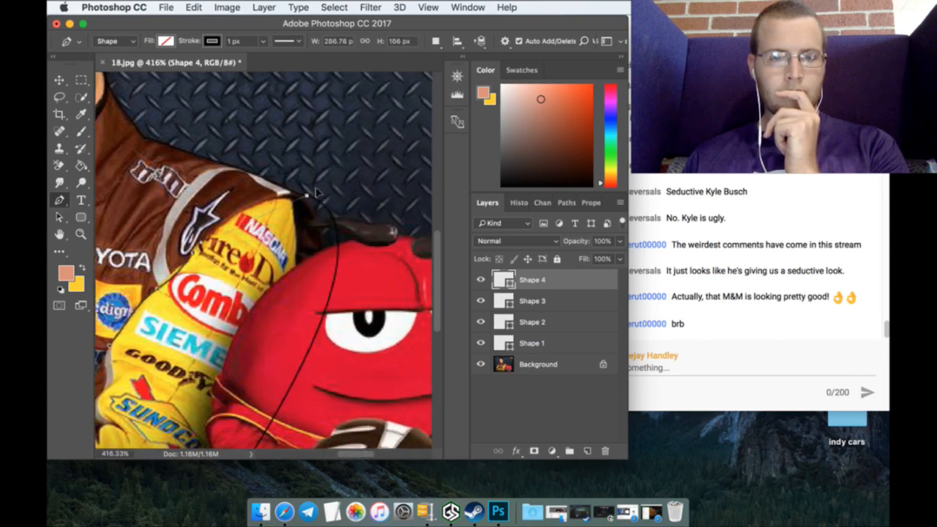
{"action": "left_click_drag", "start_coordinate": [316, 193], "coordinate": [363, 198]}
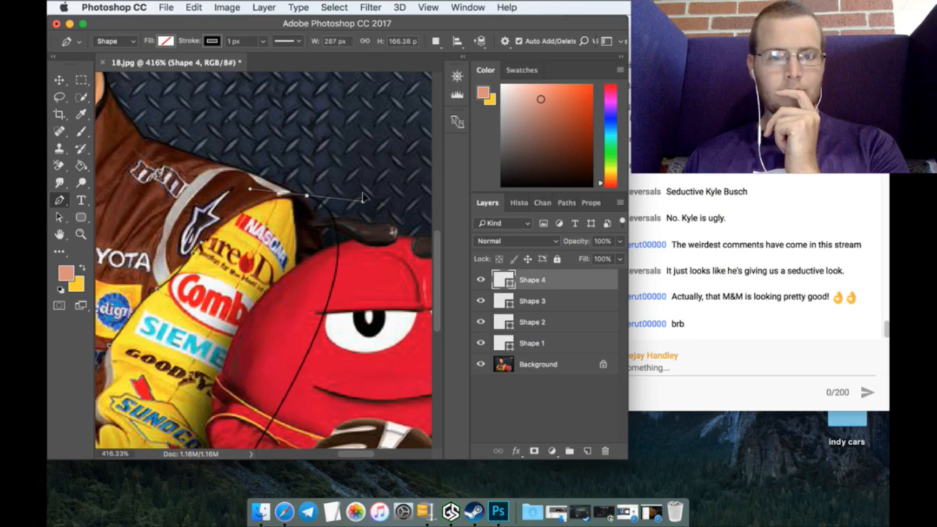
Step: On a new layer, outline the collar's lower edge from the image-right shoulder, beneath the M&M logos, and up its image-left side
{"action": "left_click", "coordinate": [588, 451]}
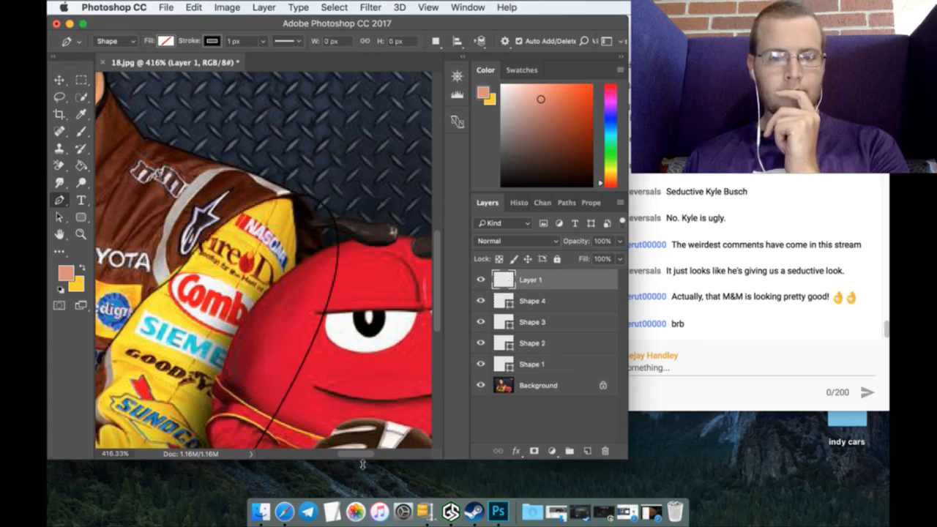
{"action": "left_click_drag", "start_coordinate": [360, 457], "coordinate": [332, 457]}
{"action": "scroll", "coordinate": [324, 395], "scroll_direction": "down", "scroll_amount": 3}
{"action": "scroll", "coordinate": [353, 192], "scroll_direction": "up", "scroll_amount": 1}
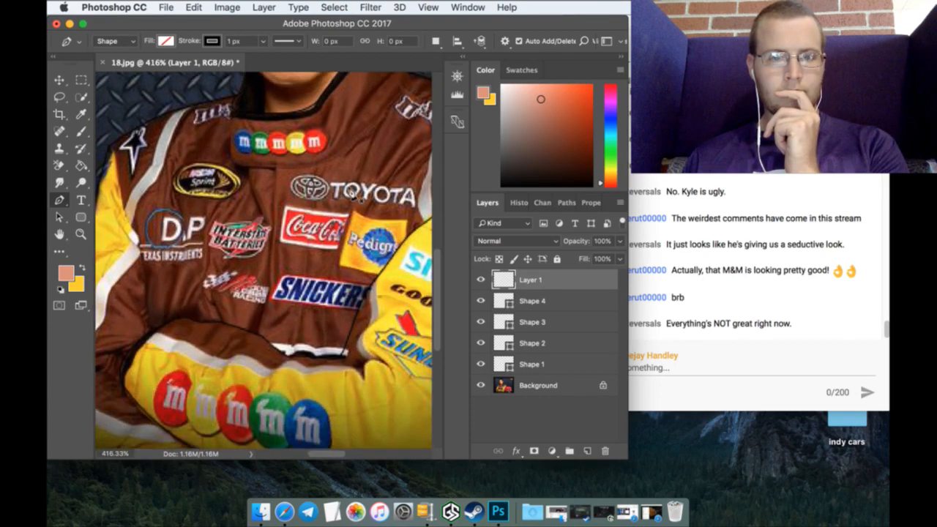
{"action": "scroll", "coordinate": [352, 196], "scroll_direction": "up", "scroll_amount": 2}
{"action": "left_click", "coordinate": [418, 141]}
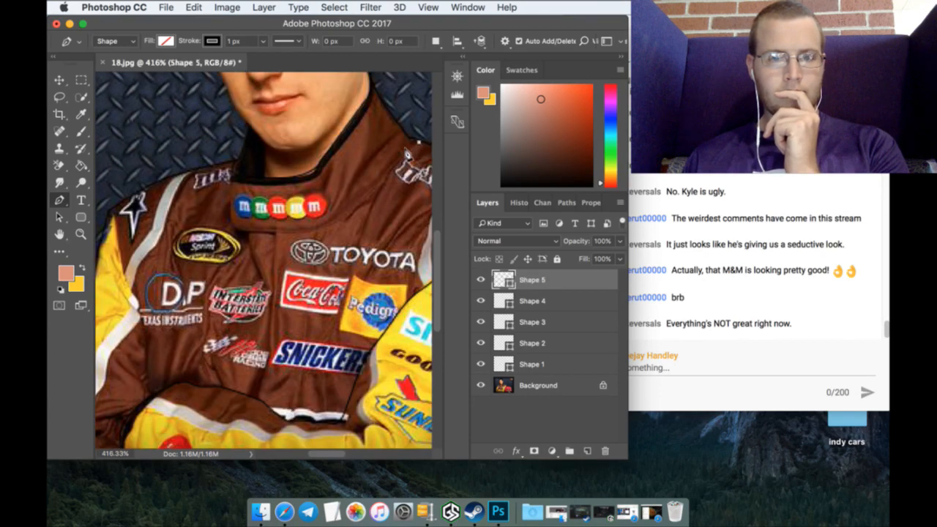
{"action": "left_click", "coordinate": [398, 157]}
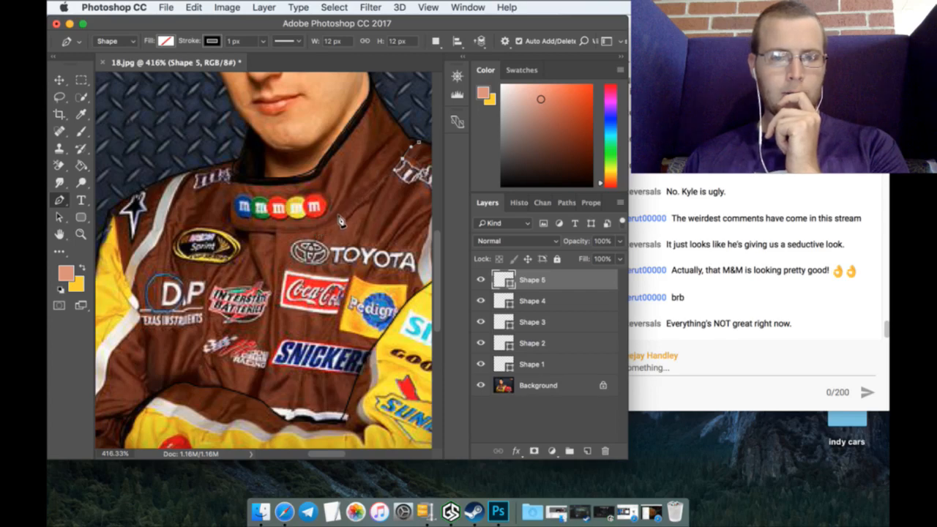
{"action": "left_click_drag", "start_coordinate": [339, 221], "coordinate": [314, 231]}
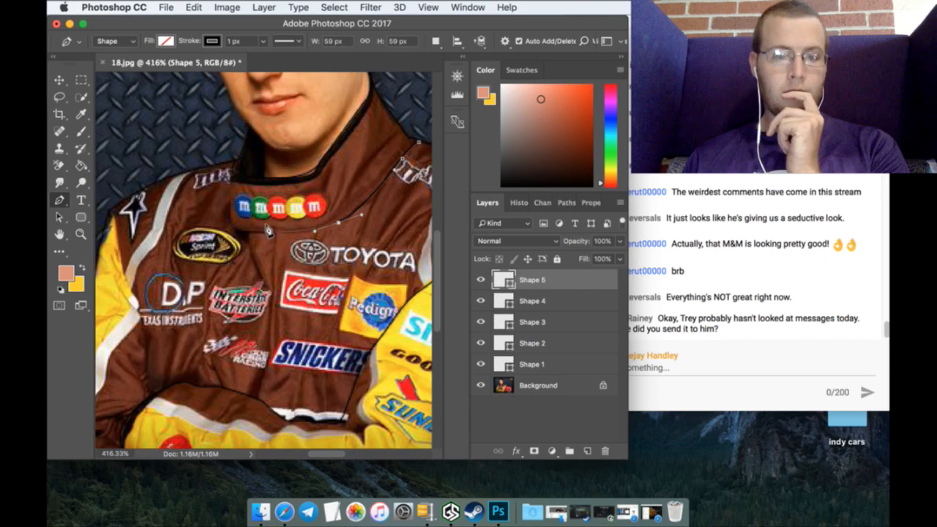
{"action": "left_click", "coordinate": [237, 228]}
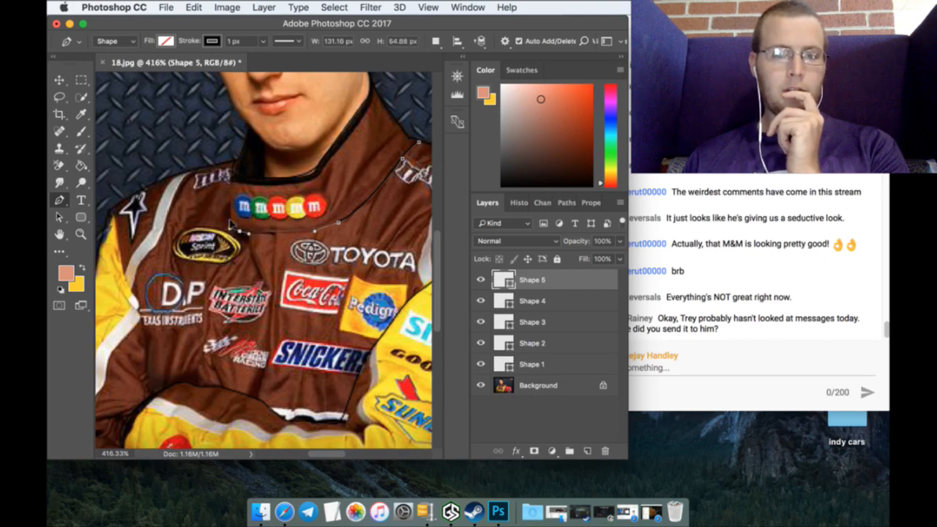
{"action": "left_click_drag", "start_coordinate": [233, 224], "coordinate": [244, 170]}
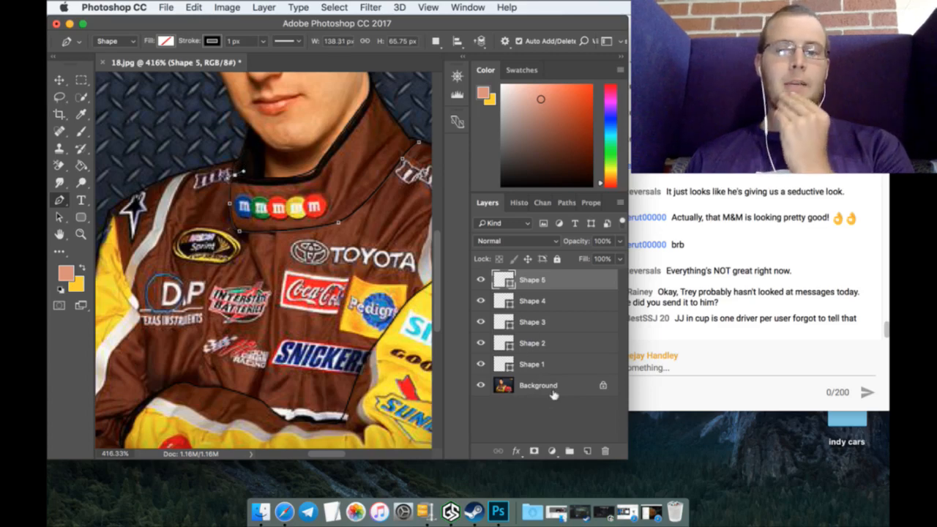
Step: On a new layer, trace the suit's front zipper seam from beneath the collar down to the folded forearm with the Pen tool
{"action": "left_click", "coordinate": [587, 450]}
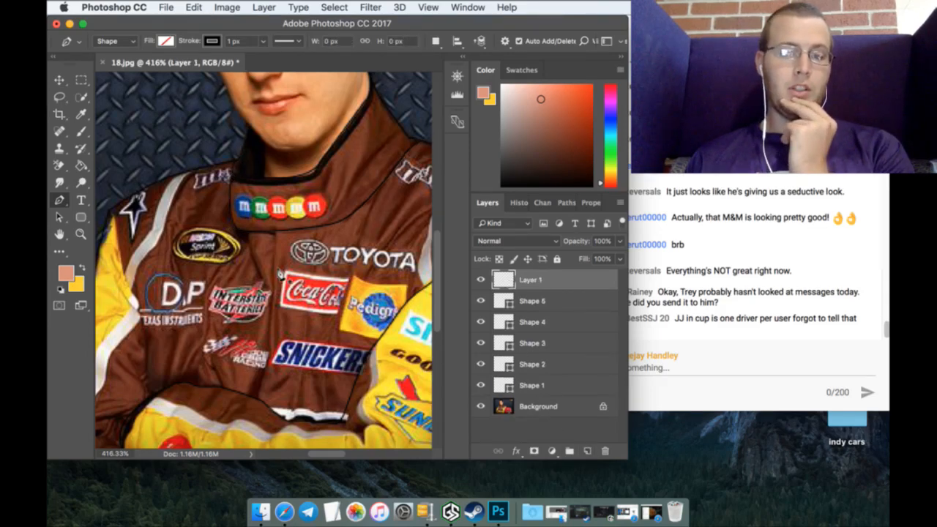
{"action": "scroll", "coordinate": [279, 274], "scroll_direction": "down", "scroll_amount": 2}
{"action": "left_click", "coordinate": [276, 197]}
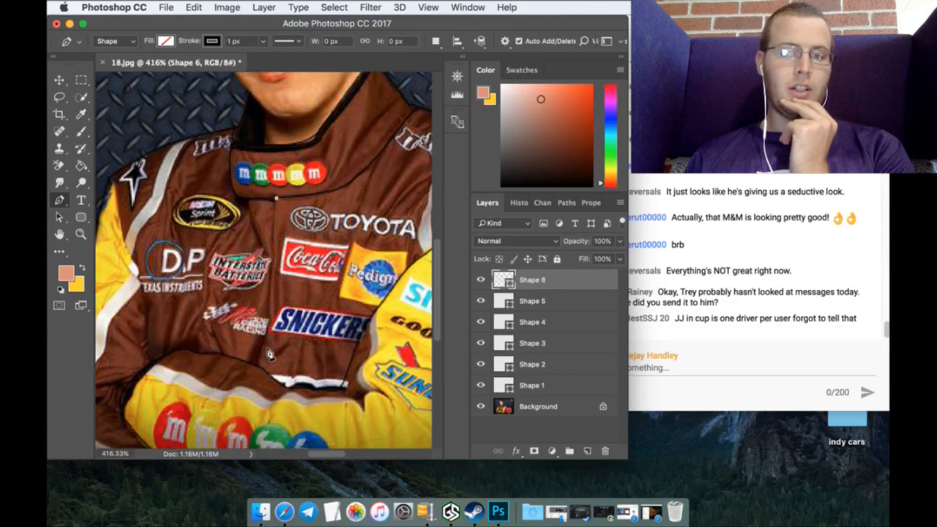
{"action": "left_click_drag", "start_coordinate": [269, 311], "coordinate": [270, 320]}
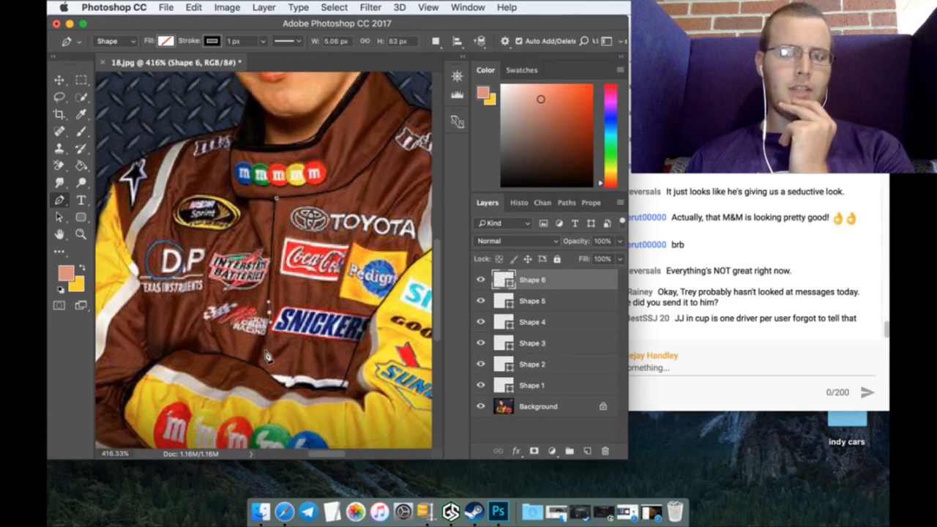
{"action": "left_click", "coordinate": [261, 363]}
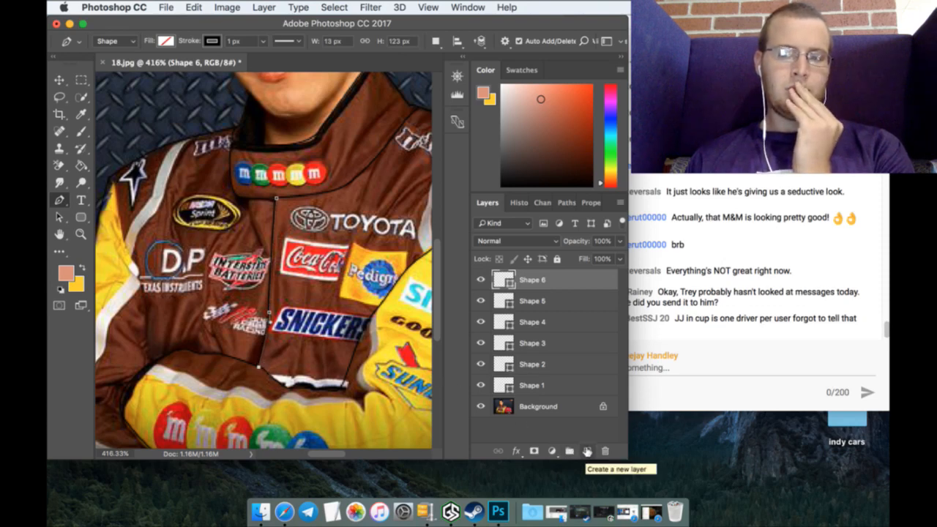
Step: On a new layer, trace the image-left sleeve seam from the shoulder point past the armpit and down the white stripe's inner edge
{"action": "scroll", "coordinate": [400, 397], "scroll_direction": "down", "scroll_amount": 2}
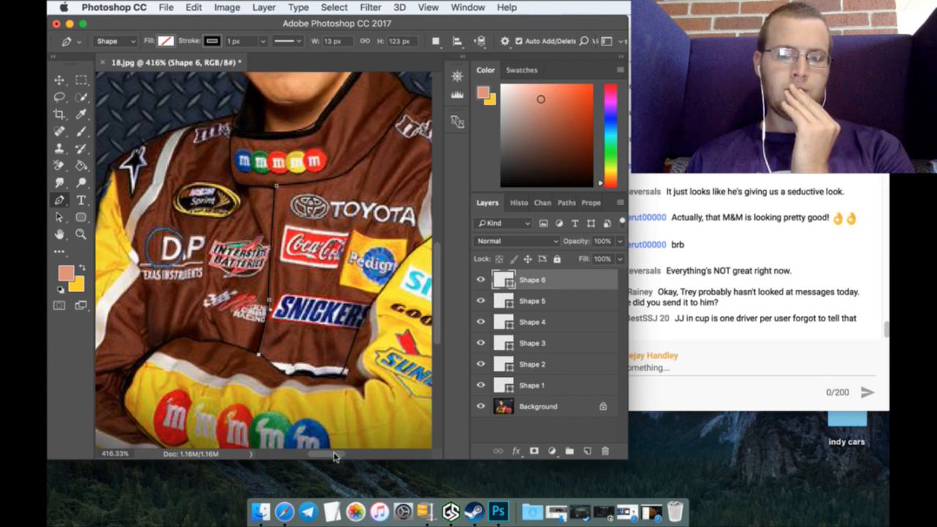
{"action": "left_click_drag", "start_coordinate": [334, 452], "coordinate": [327, 459]}
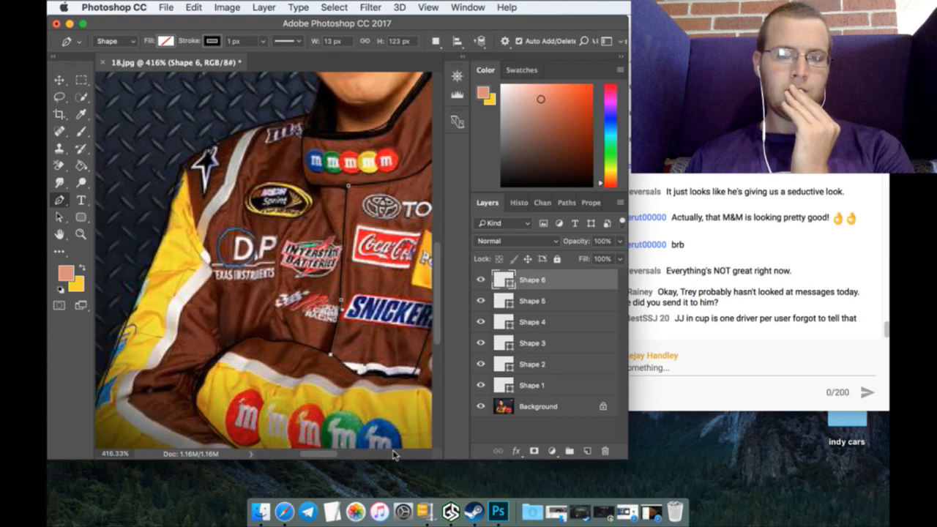
{"action": "left_click", "coordinate": [586, 451]}
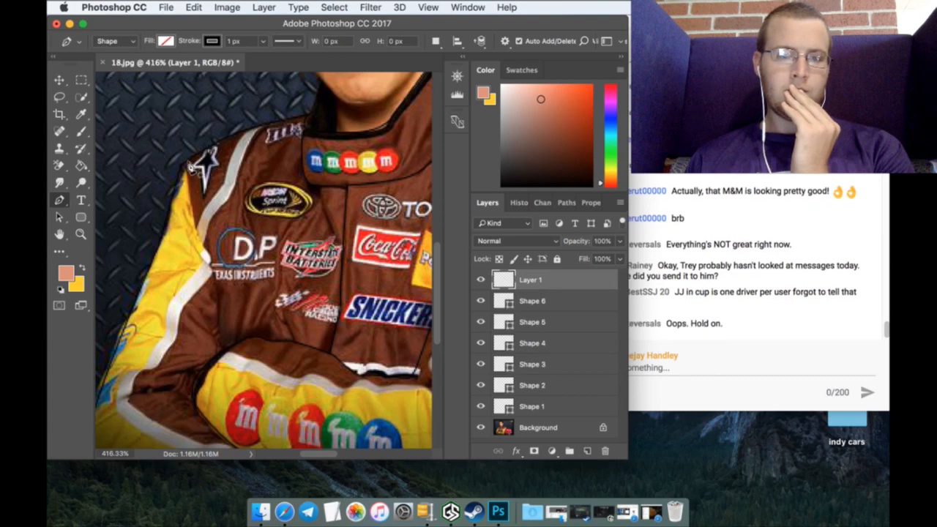
{"action": "left_click", "coordinate": [196, 202]}
{"action": "left_click_drag", "start_coordinate": [192, 206], "coordinate": [195, 244]}
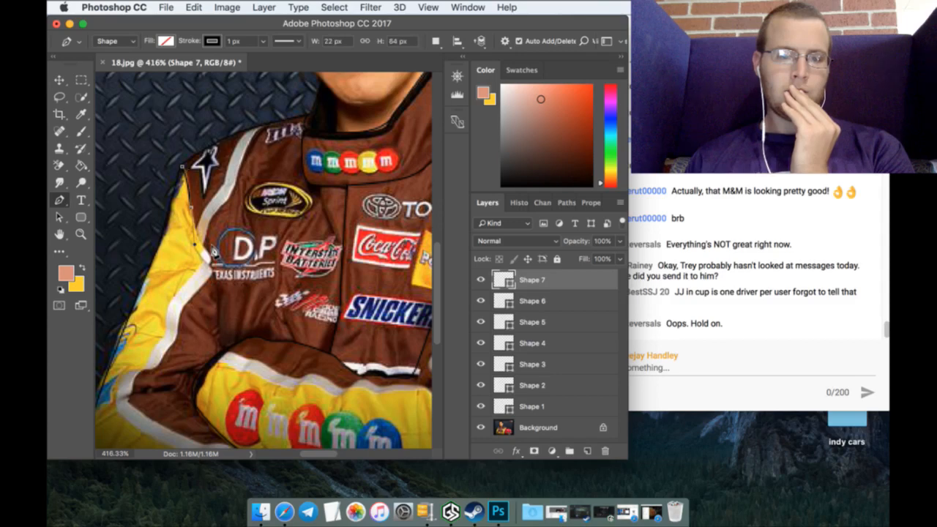
{"action": "left_click_drag", "start_coordinate": [212, 253], "coordinate": [192, 289]}
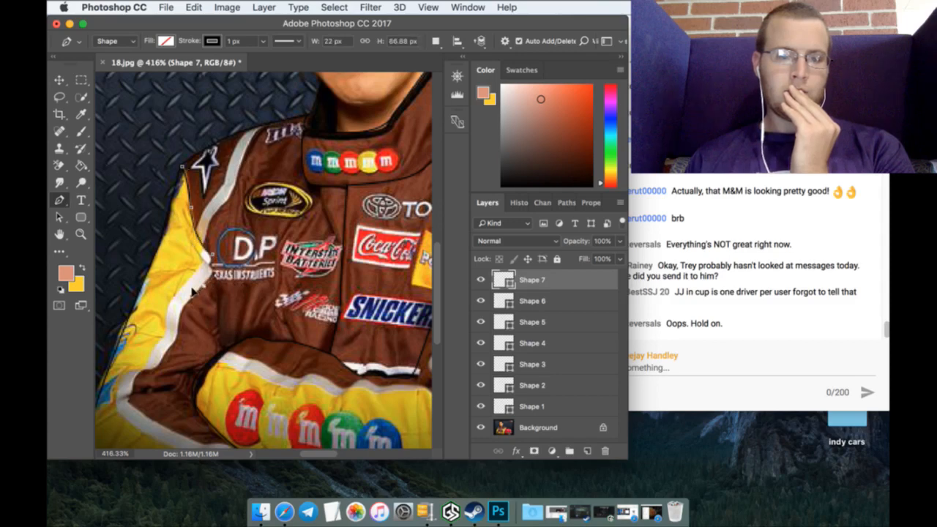
{"action": "left_click", "coordinate": [182, 327]}
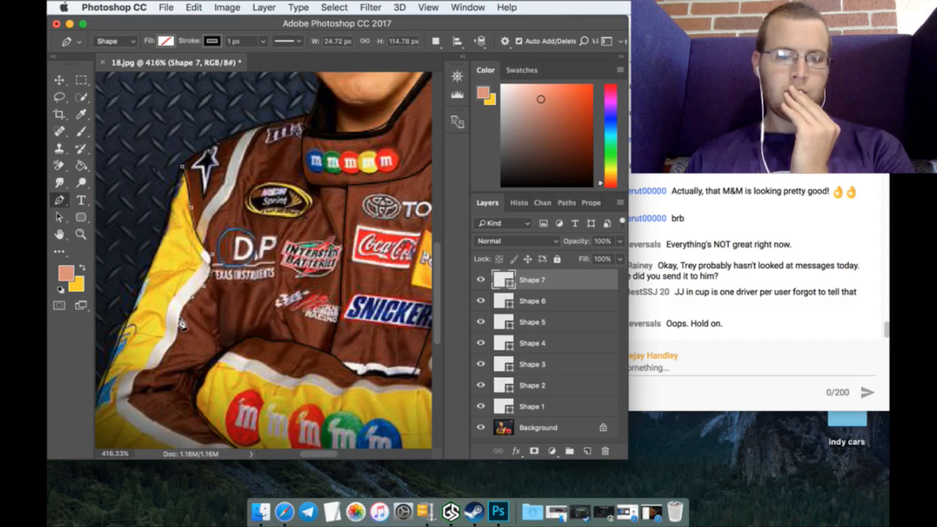
{"action": "left_click_drag", "start_coordinate": [171, 344], "coordinate": [165, 349]}
Step: Continue the sleeve outline along the white stripe's inner edge, around the elbow bend, to the lower edge of the folded forearm
{"action": "scroll", "coordinate": [173, 300], "scroll_direction": "down", "scroll_amount": 1}
{"action": "scroll", "coordinate": [176, 304], "scroll_direction": "down", "scroll_amount": 5}
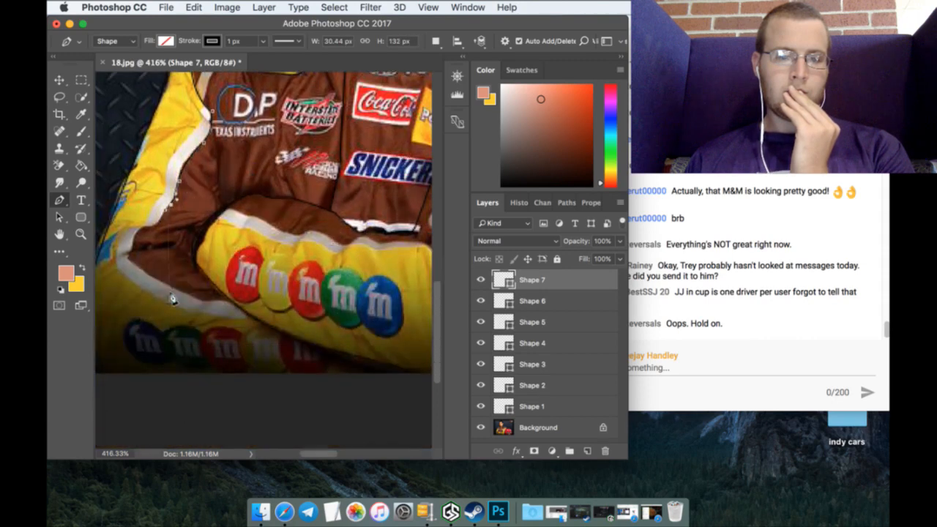
{"action": "left_click", "coordinate": [148, 226]}
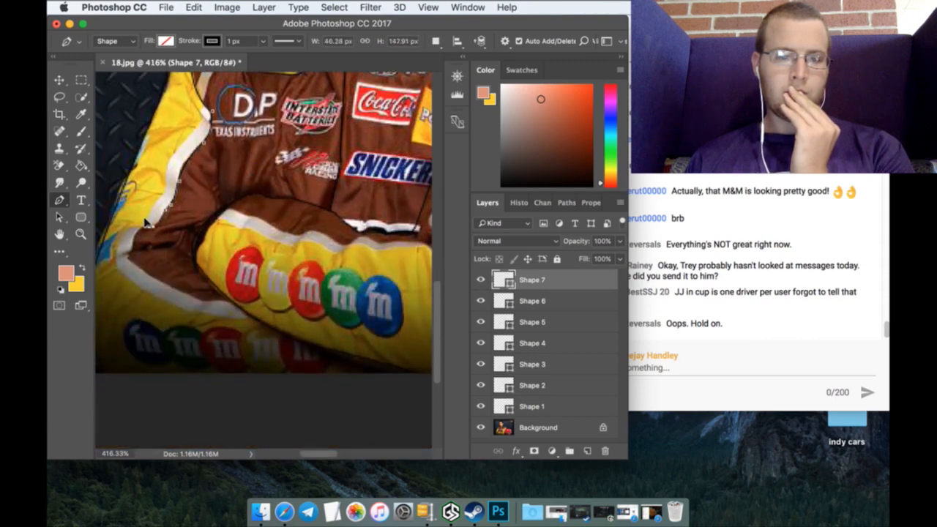
{"action": "left_click", "coordinate": [132, 256]}
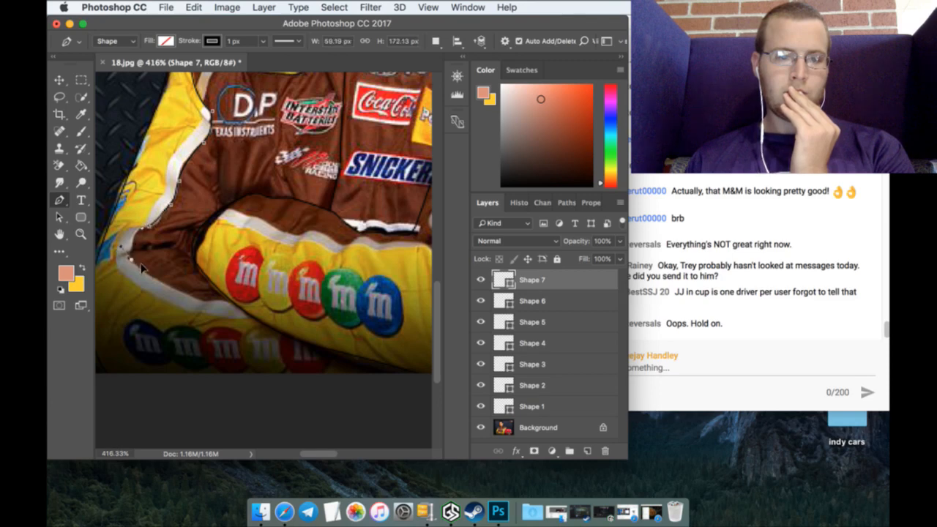
{"action": "left_click", "coordinate": [147, 271]}
{"action": "left_click", "coordinate": [205, 302]}
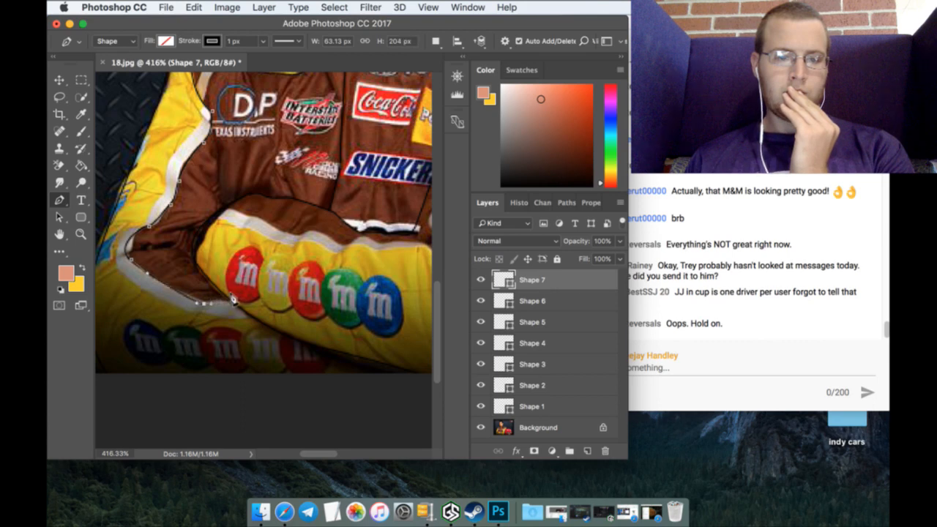
Step: On a new layer, draw the torso's side line from the image-left armpit down to the top of the folded forearm
{"action": "left_click", "coordinate": [586, 450]}
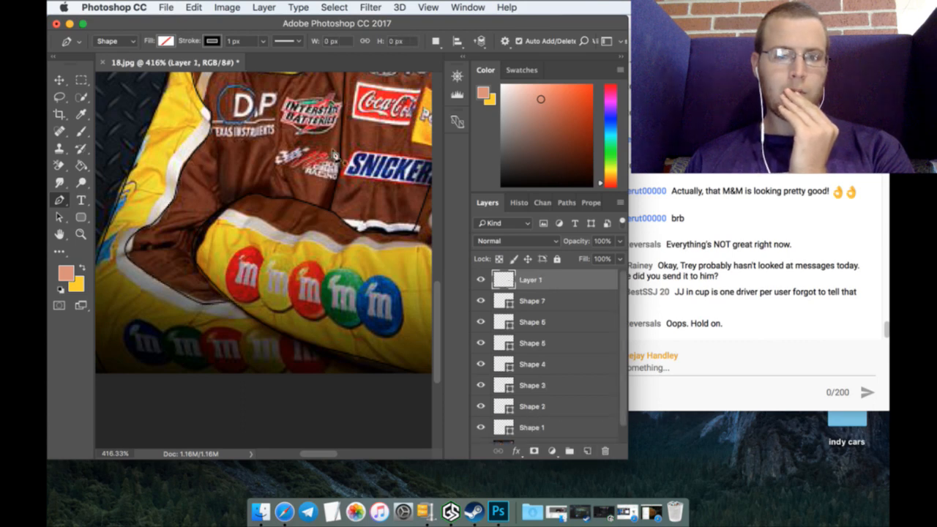
{"action": "left_click", "coordinate": [210, 114]}
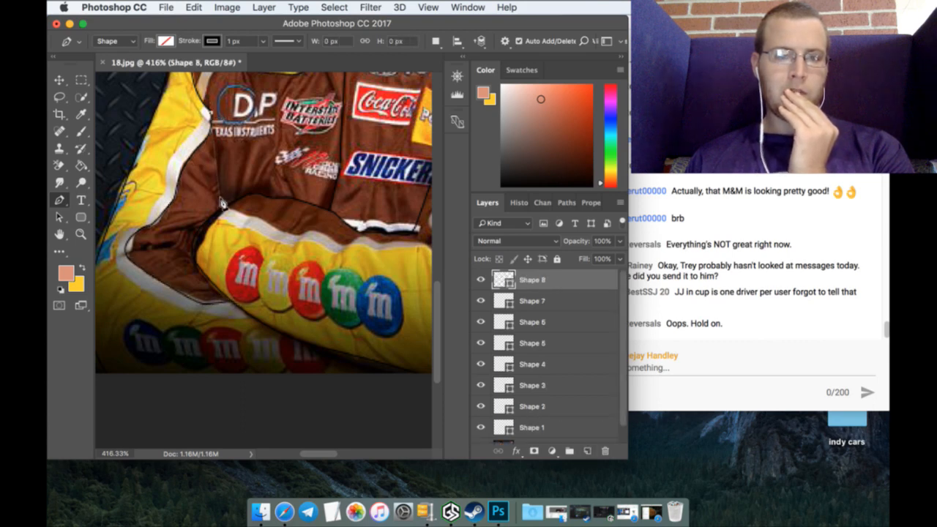
{"action": "left_click", "coordinate": [221, 198]}
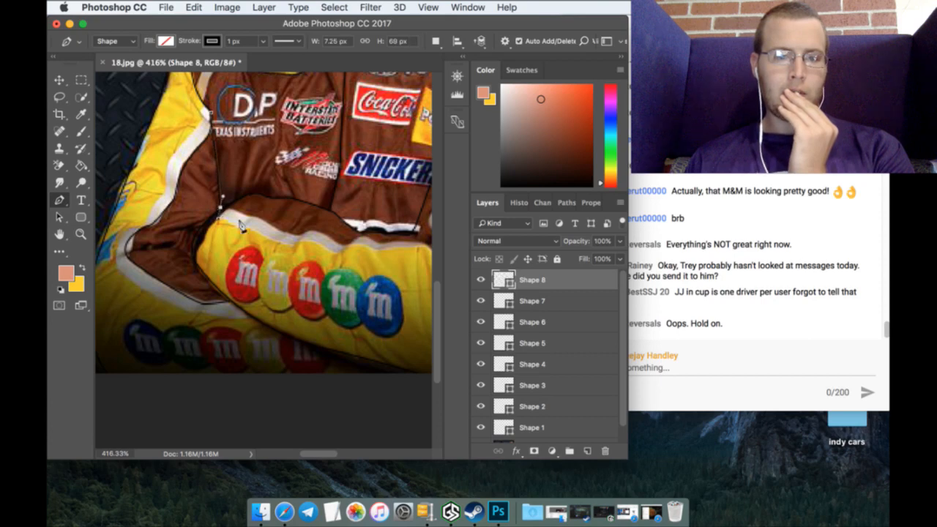
Step: Hide the Background photo to examine the suit outlines on their own, then show the photo again
{"action": "mouse_move", "coordinate": [321, 454]}
{"action": "left_mouse_down"}
{"action": "mouse_move", "coordinate": [355, 461]}
{"action": "mouse_move", "coordinate": [316, 457]}
{"action": "left_mouse_up"}
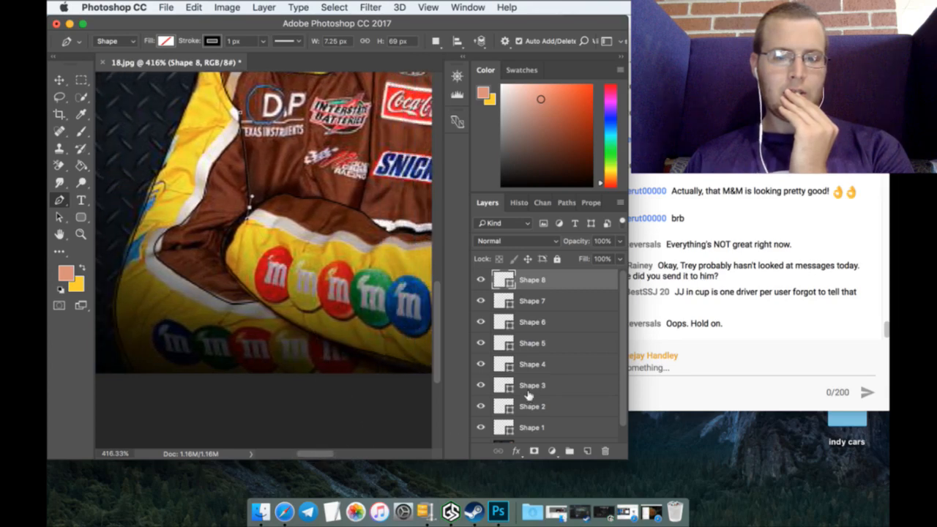
{"action": "scroll", "coordinate": [528, 396], "scroll_direction": "down", "scroll_amount": 1}
{"action": "left_click", "coordinate": [480, 431]}
{"action": "scroll", "coordinate": [294, 249], "scroll_direction": "up", "scroll_amount": 4}
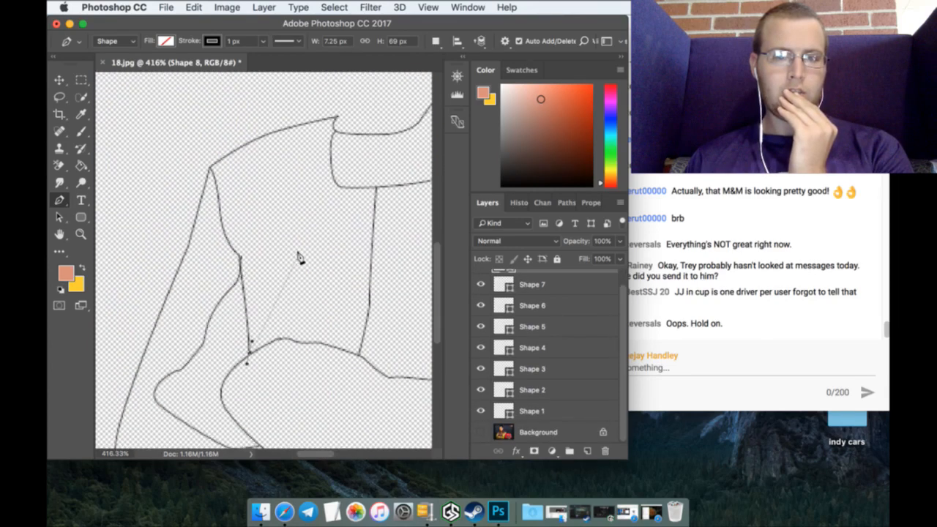
{"action": "scroll", "coordinate": [297, 258], "scroll_direction": "up", "scroll_amount": 3}
{"action": "mouse_move", "coordinate": [329, 452]}
{"action": "left_mouse_down"}
{"action": "mouse_move", "coordinate": [367, 464]}
{"action": "mouse_move", "coordinate": [343, 457]}
{"action": "mouse_move", "coordinate": [338, 470]}
{"action": "left_mouse_up"}
{"action": "scroll", "coordinate": [322, 343], "scroll_direction": "down", "scroll_amount": 5}
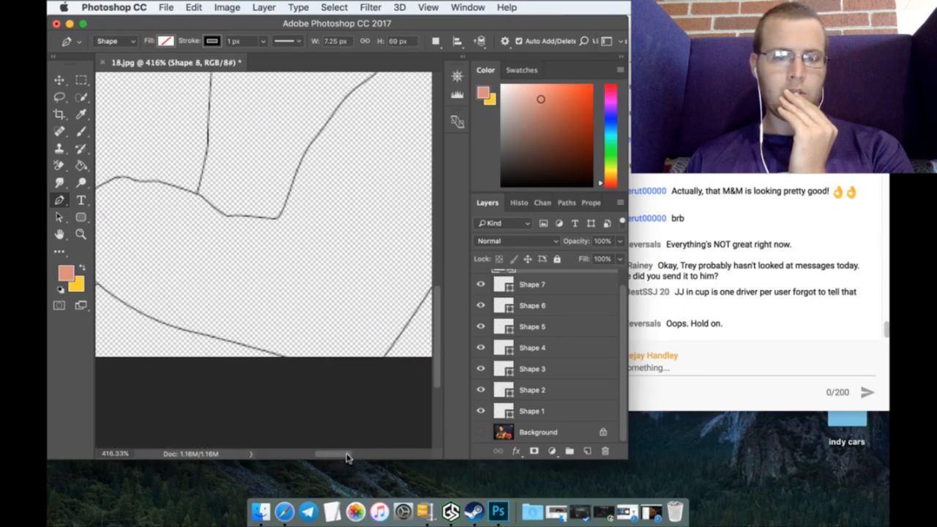
{"action": "scroll", "coordinate": [351, 388], "scroll_direction": "up", "scroll_amount": 5}
{"action": "scroll", "coordinate": [357, 375], "scroll_direction": "up", "scroll_amount": 5}
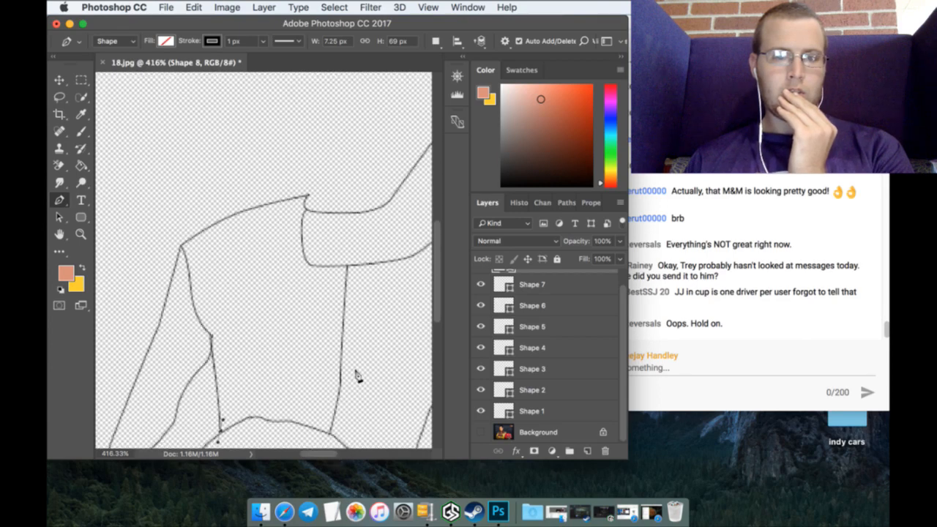
{"action": "scroll", "coordinate": [357, 375], "scroll_direction": "up", "scroll_amount": 3}
{"action": "left_click", "coordinate": [482, 431]}
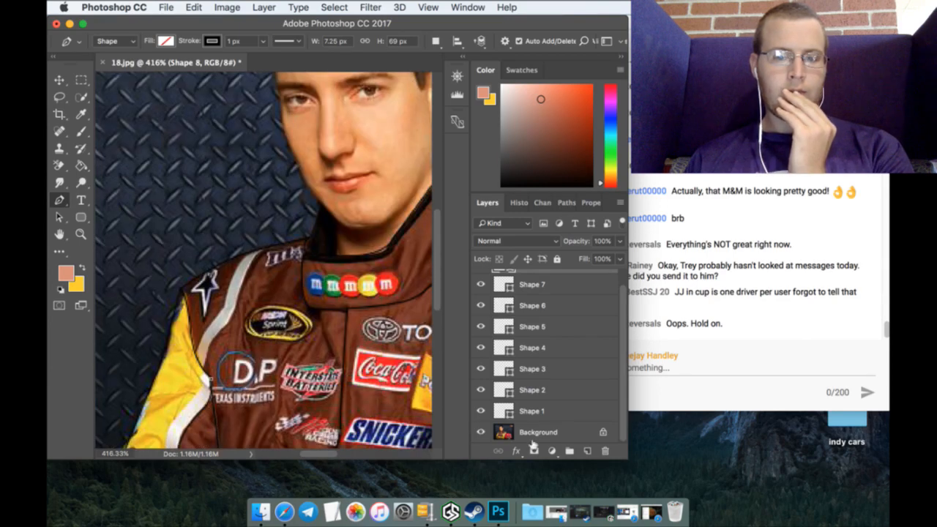
Step: On a new layer, start the face outline below the image-right ear and trace the jawline around the chin
{"action": "left_click", "coordinate": [587, 451]}
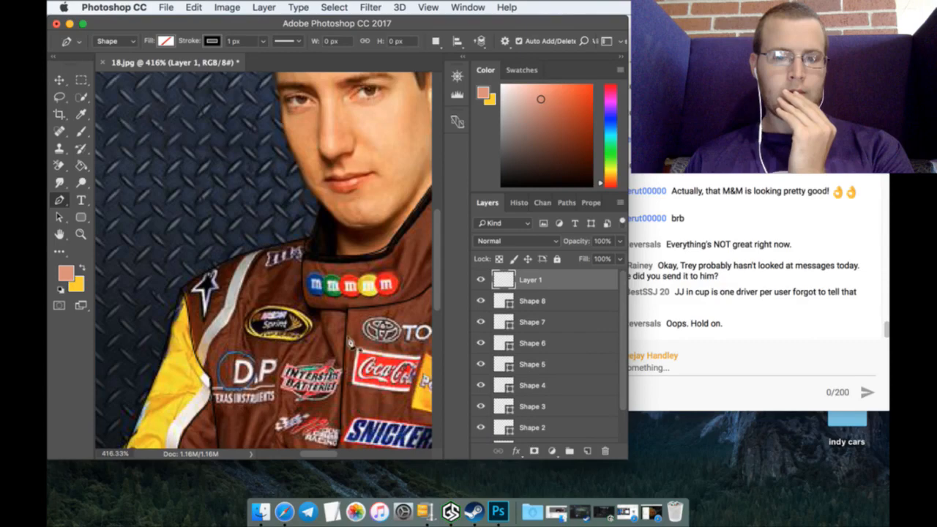
{"action": "scroll", "coordinate": [355, 345], "scroll_direction": "up", "scroll_amount": 10}
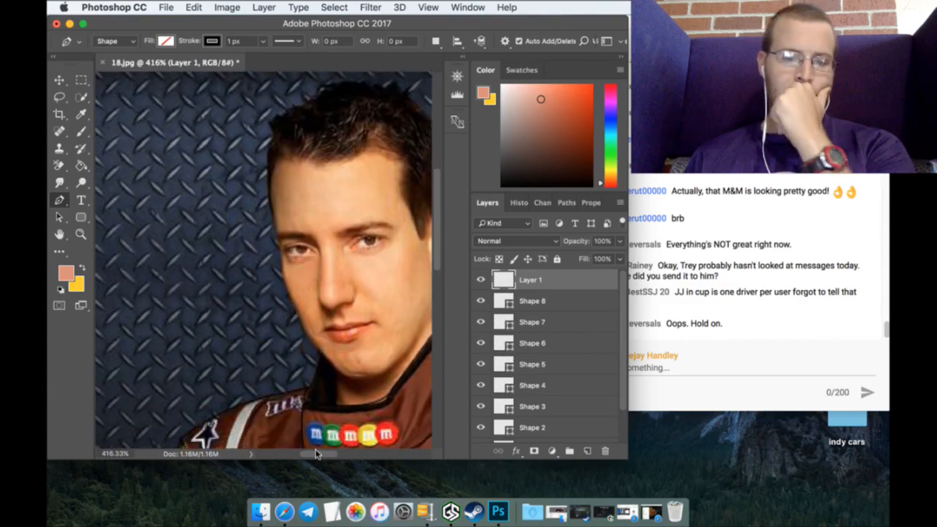
{"action": "left_click_drag", "start_coordinate": [318, 454], "coordinate": [328, 458]}
{"action": "scroll", "coordinate": [326, 309], "scroll_direction": "right", "scroll_amount": 5}
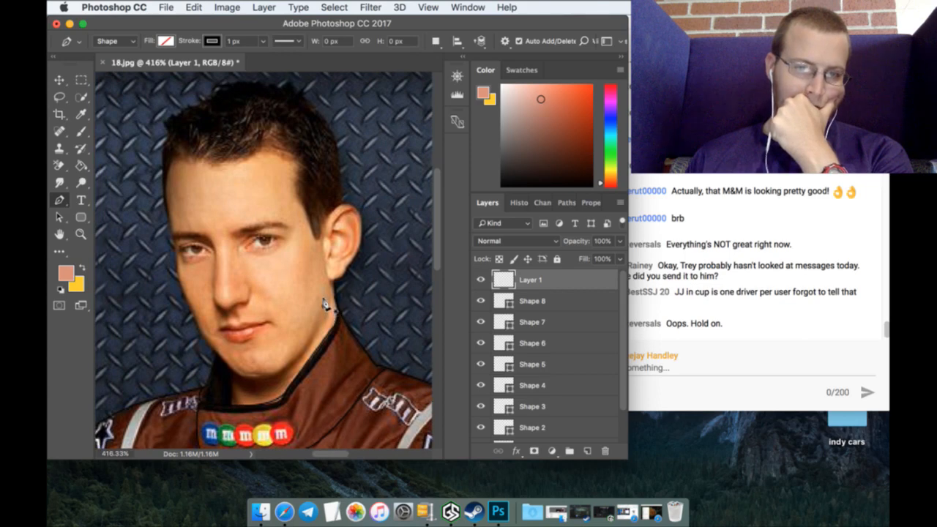
{"action": "left_click", "coordinate": [322, 306]}
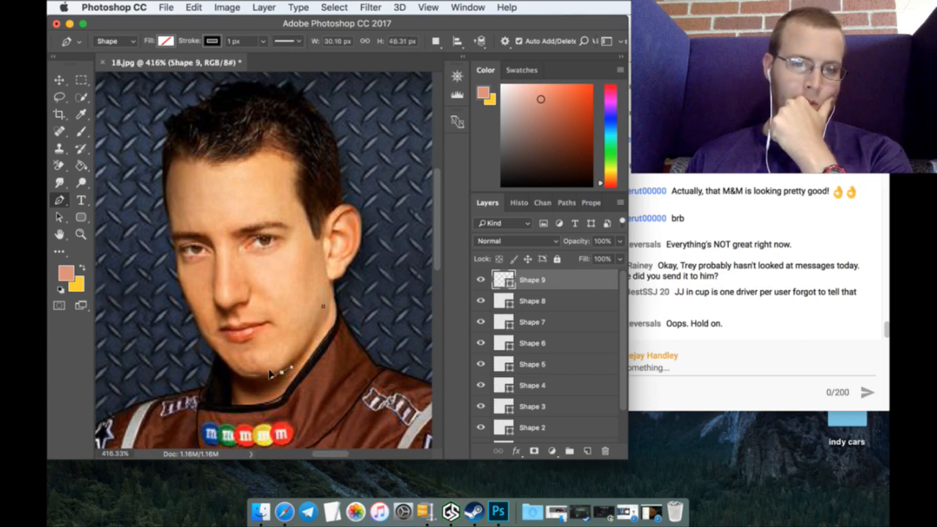
{"action": "left_click_drag", "start_coordinate": [263, 374], "coordinate": [210, 339]}
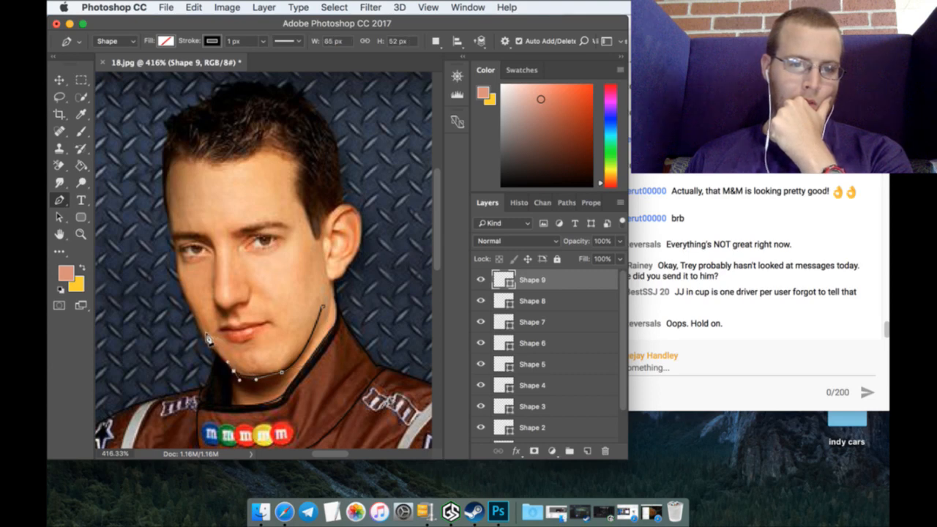
Step: Continue the face outline up the image-left cheek and temple, across the forehead hairline, and down to the sideburn tip beside the ear
{"action": "left_click", "coordinate": [202, 339]}
{"action": "left_click_drag", "start_coordinate": [178, 280], "coordinate": [180, 261]}
{"action": "left_click", "coordinate": [176, 246]}
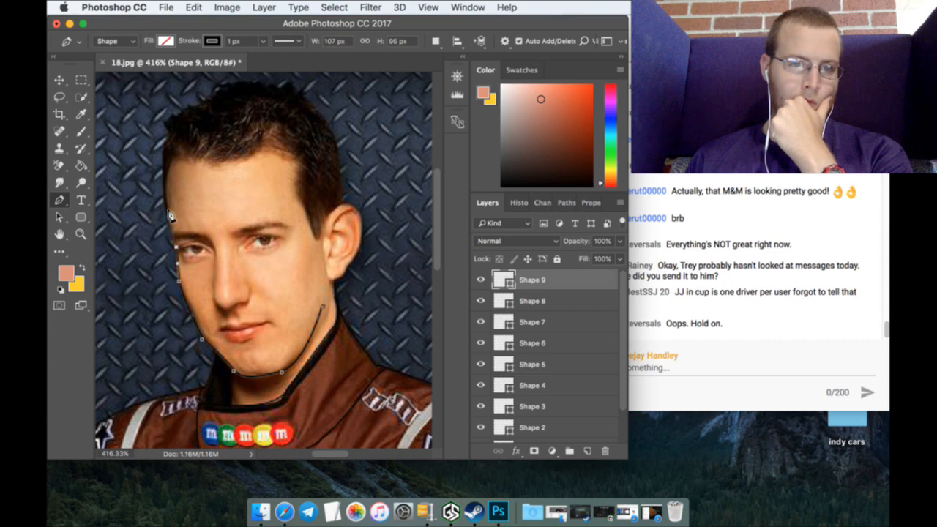
{"action": "left_click", "coordinate": [169, 214]}
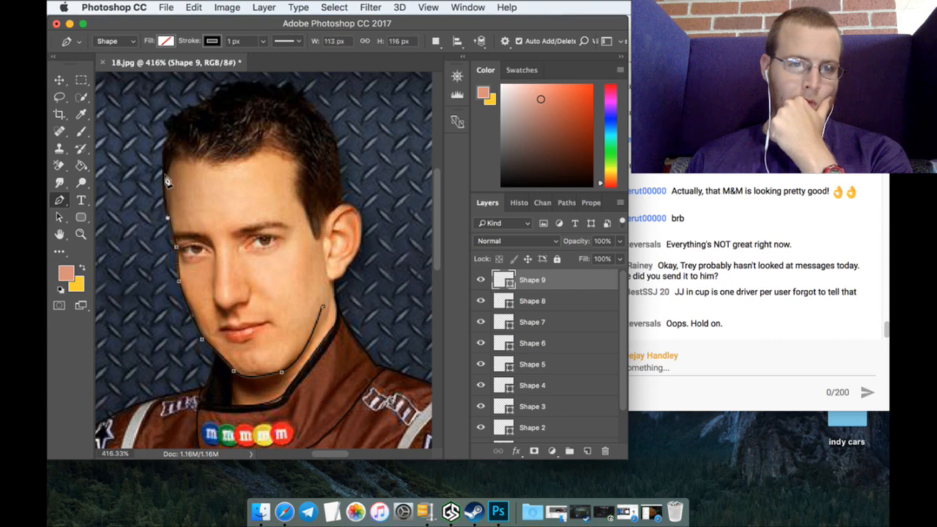
{"action": "left_click_drag", "start_coordinate": [167, 180], "coordinate": [287, 162]}
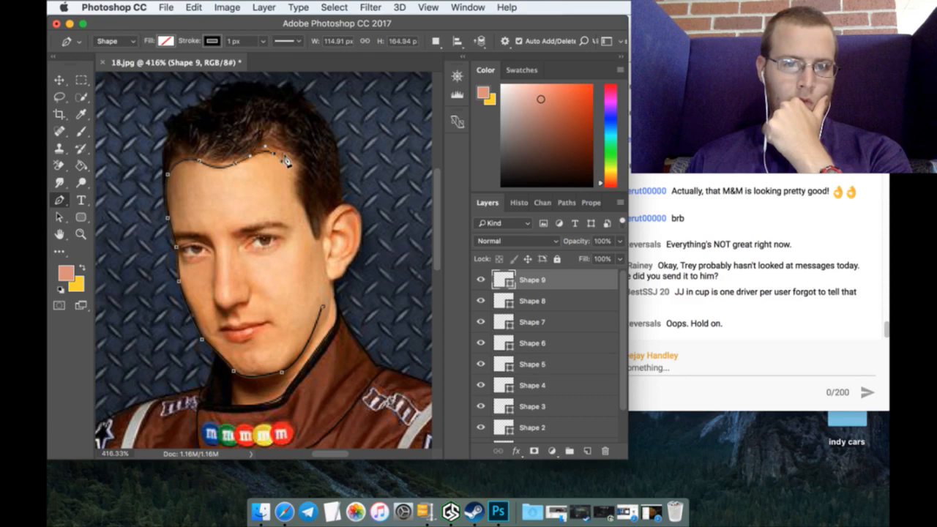
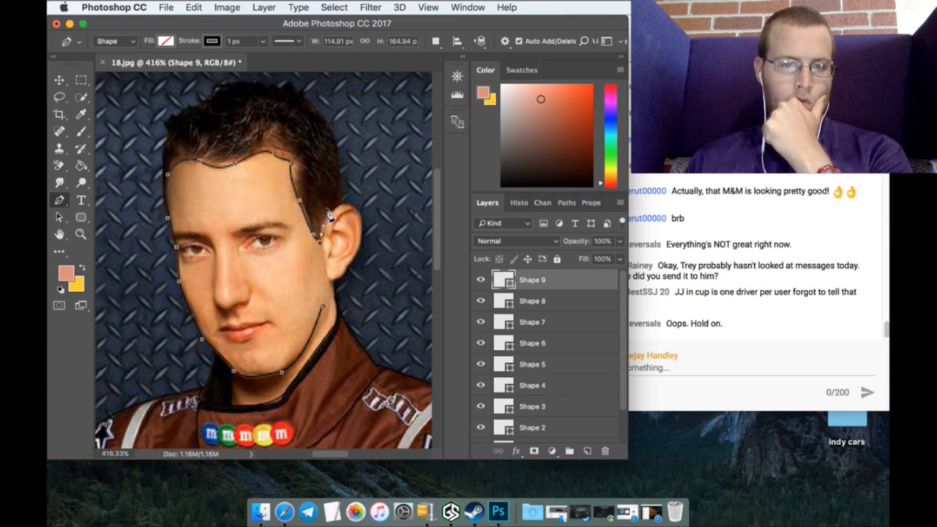
Step: On a new layer, outline the ear from its upper front edge down around the lobe and back up the outer rim
{"action": "left_click", "coordinate": [588, 450]}
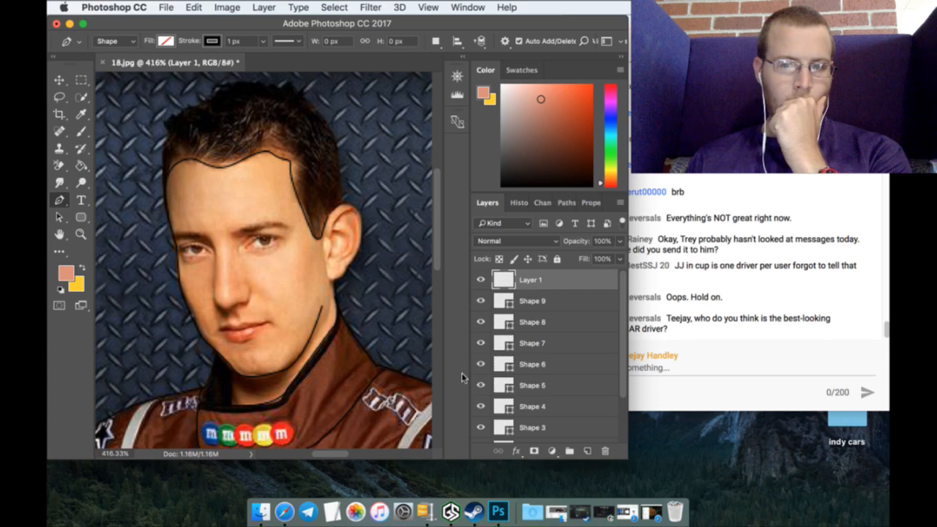
{"action": "left_click", "coordinate": [330, 214]}
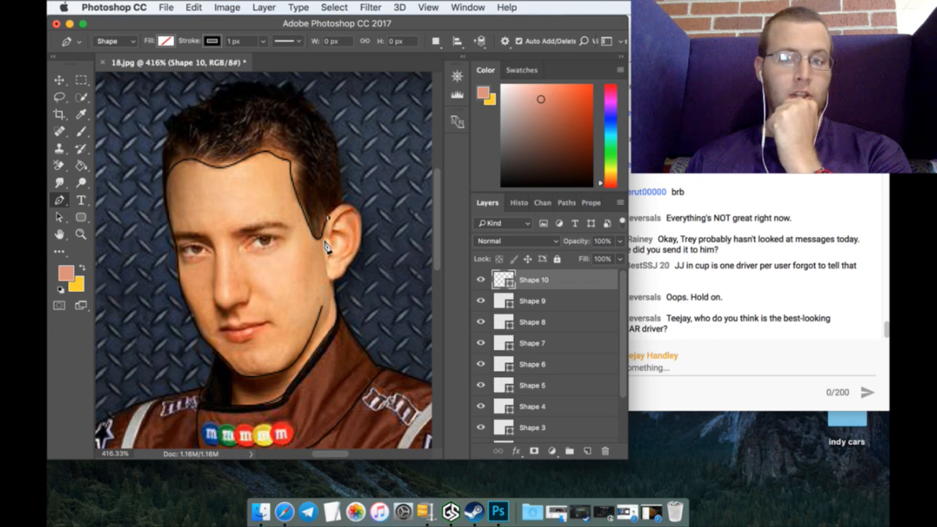
{"action": "left_click", "coordinate": [327, 251]}
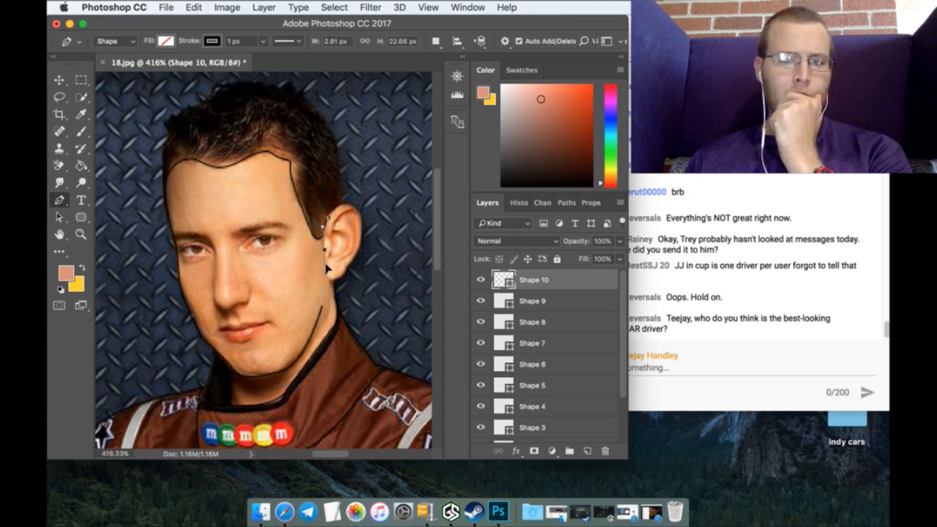
{"action": "left_click_drag", "start_coordinate": [327, 268], "coordinate": [331, 282]}
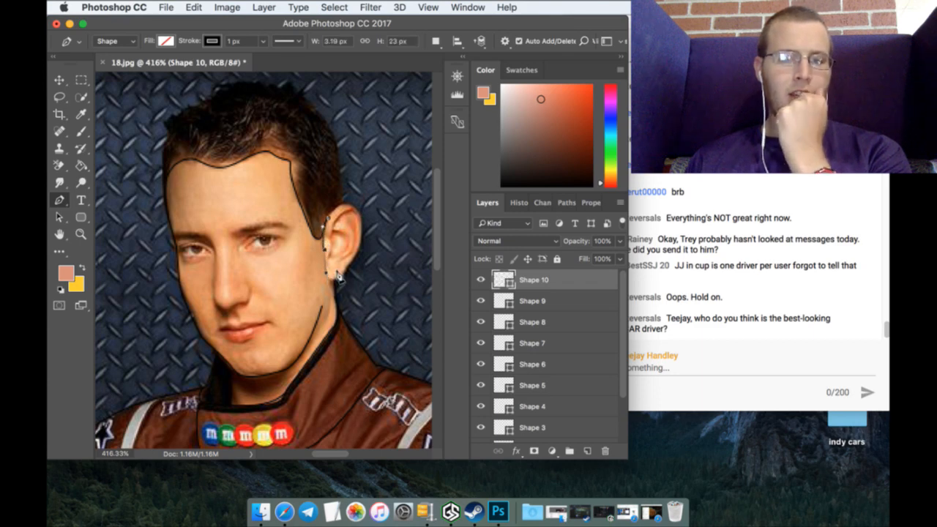
{"action": "left_click", "coordinate": [336, 272]}
{"action": "left_click_drag", "start_coordinate": [348, 264], "coordinate": [350, 262]}
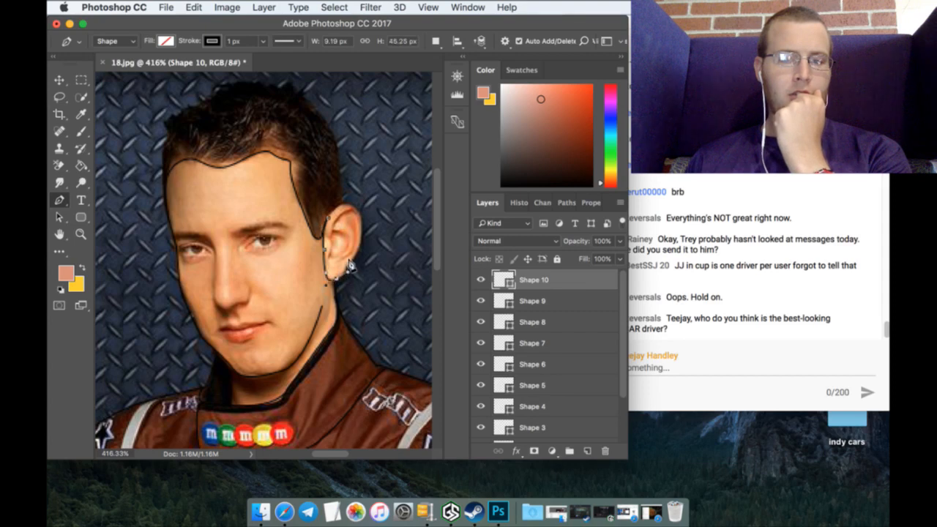
{"action": "left_click", "coordinate": [347, 270]}
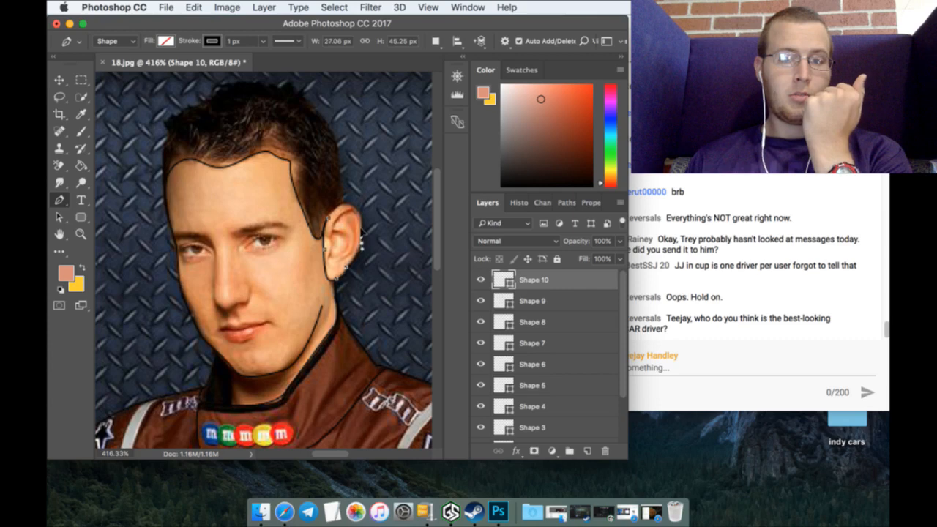
{"action": "left_click_drag", "start_coordinate": [362, 237], "coordinate": [361, 232]}
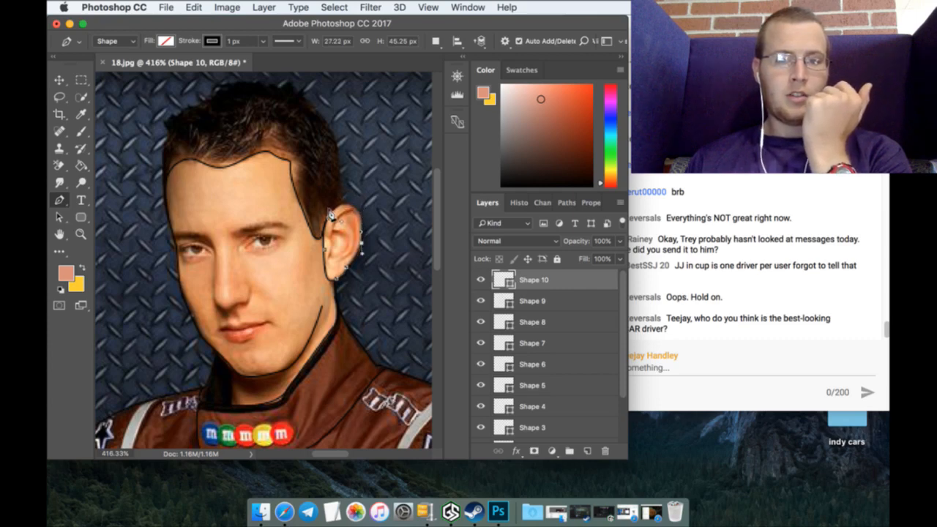
{"action": "left_click", "coordinate": [299, 253]}
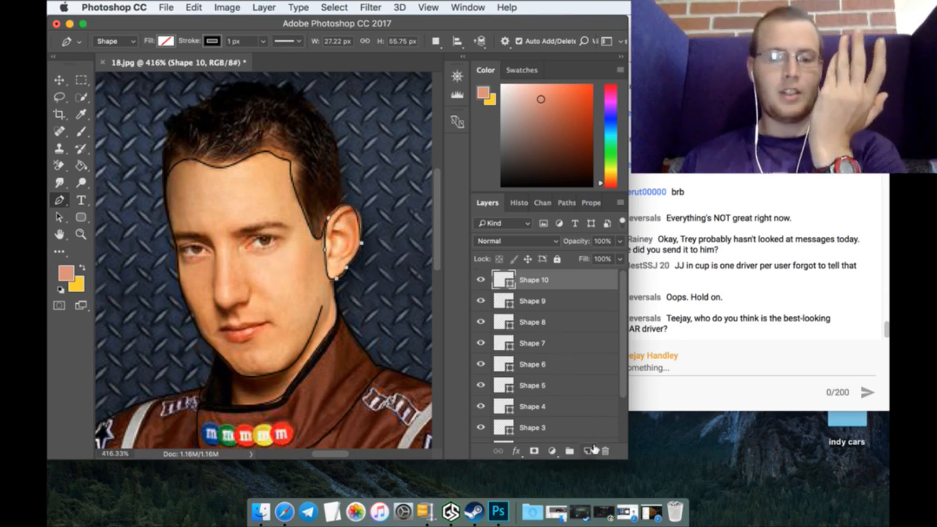
Step: On a new layer, draw a curved line inside the upper rim of the ear
{"action": "left_click", "coordinate": [588, 450]}
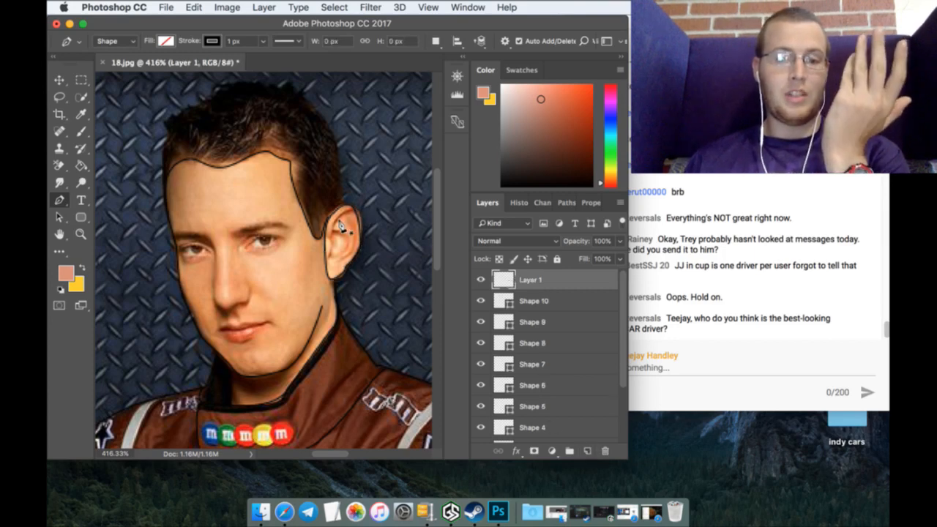
{"action": "left_click", "coordinate": [333, 236]}
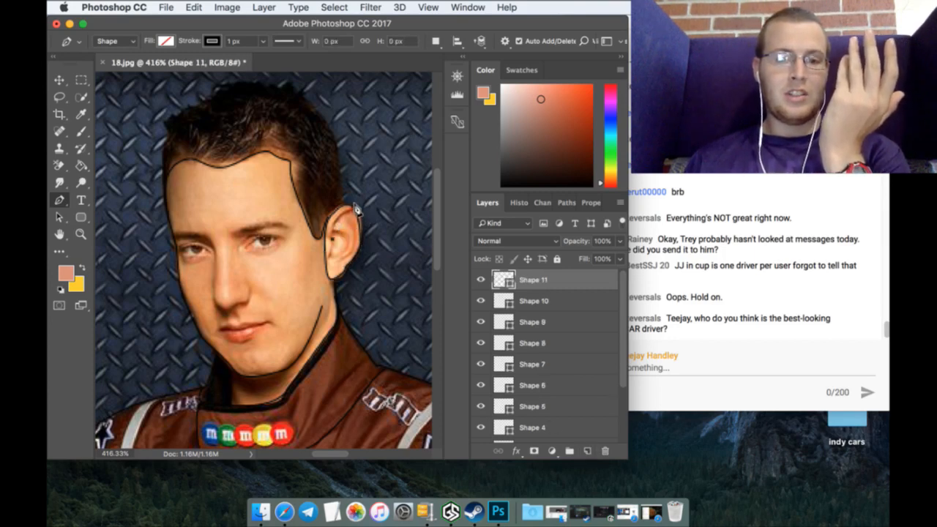
{"action": "left_click_drag", "start_coordinate": [356, 210], "coordinate": [378, 202]}
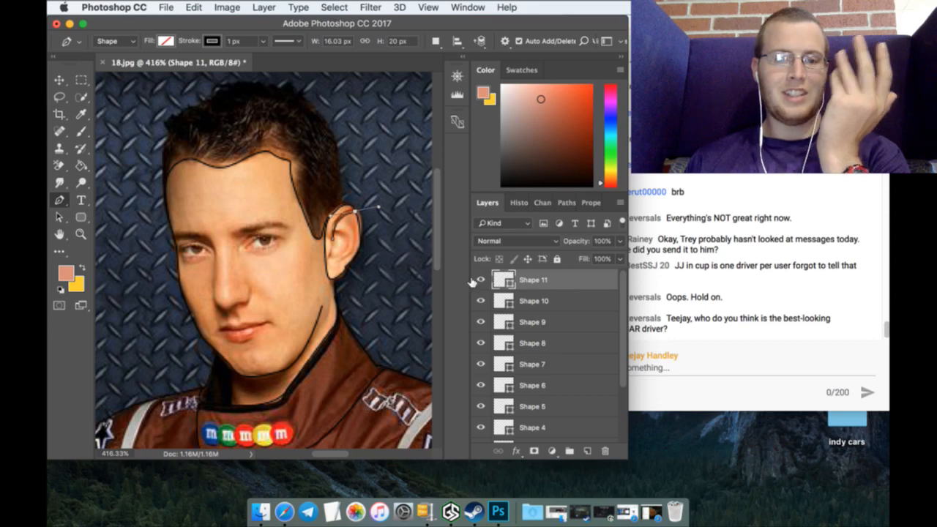
Step: On a new layer, trace the hair's outer edge from the top of the ear over the head to the image-left temple
{"action": "left_click", "coordinate": [587, 451]}
{"action": "left_click", "coordinate": [346, 206]}
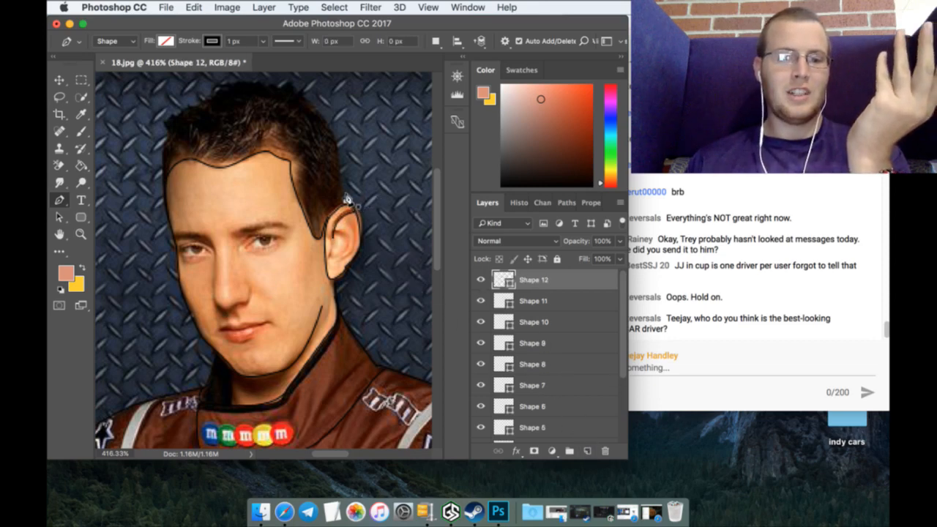
{"action": "scroll", "coordinate": [355, 188], "scroll_direction": "up", "scroll_amount": 3}
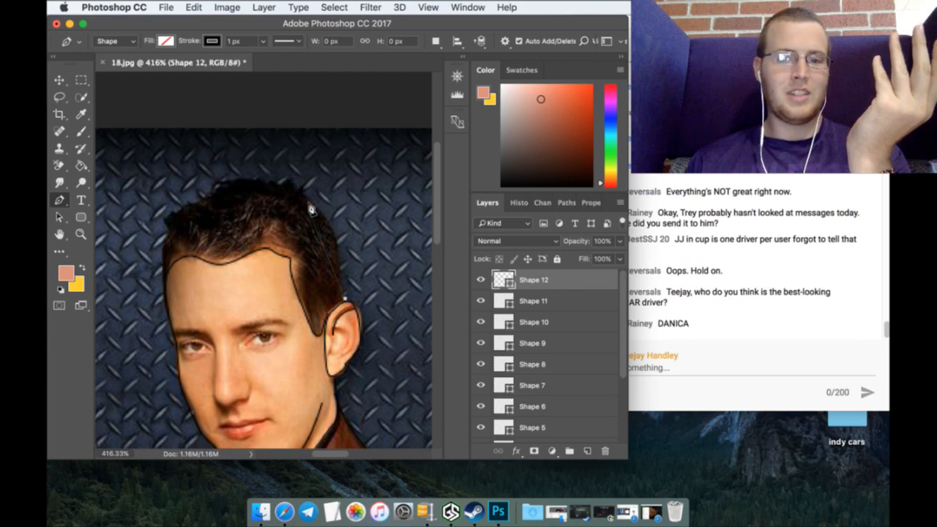
{"action": "left_click_drag", "start_coordinate": [307, 196], "coordinate": [166, 225]}
{"action": "left_click", "coordinate": [193, 200]}
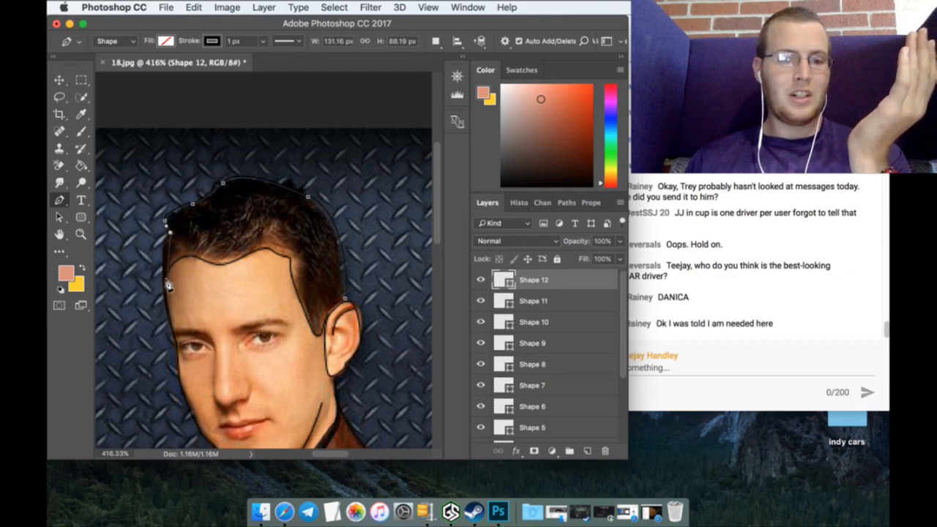
{"action": "left_click_drag", "start_coordinate": [165, 292], "coordinate": [172, 333]}
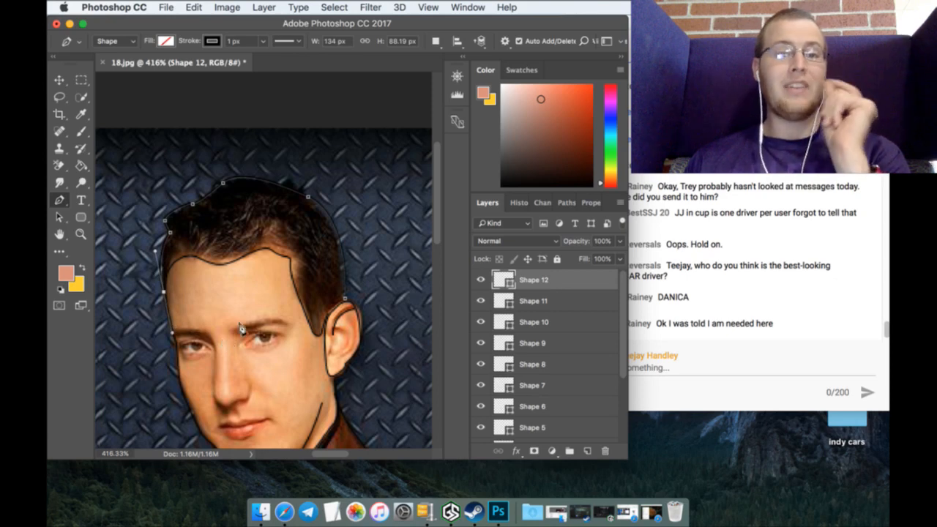
Step: Add short hair detail lines on two new layers, one toward the image-left hair edge and one along the image-right hairline corner
{"action": "left_click", "coordinate": [587, 449]}
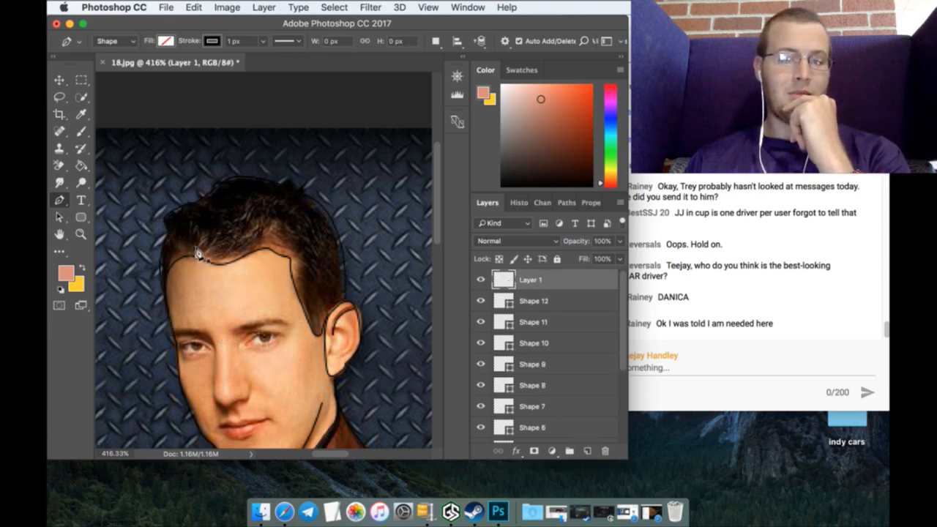
{"action": "left_click", "coordinate": [196, 256]}
{"action": "left_click", "coordinate": [179, 236]}
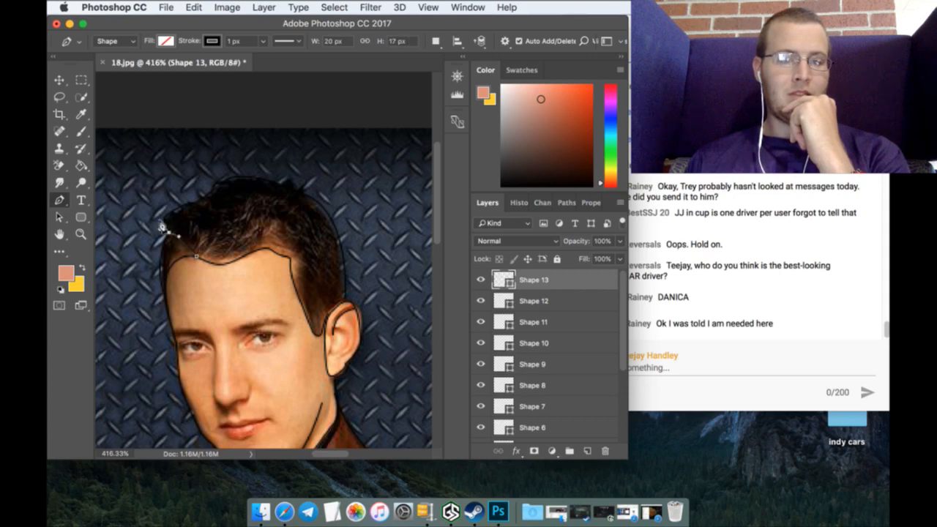
{"action": "left_click", "coordinate": [589, 449]}
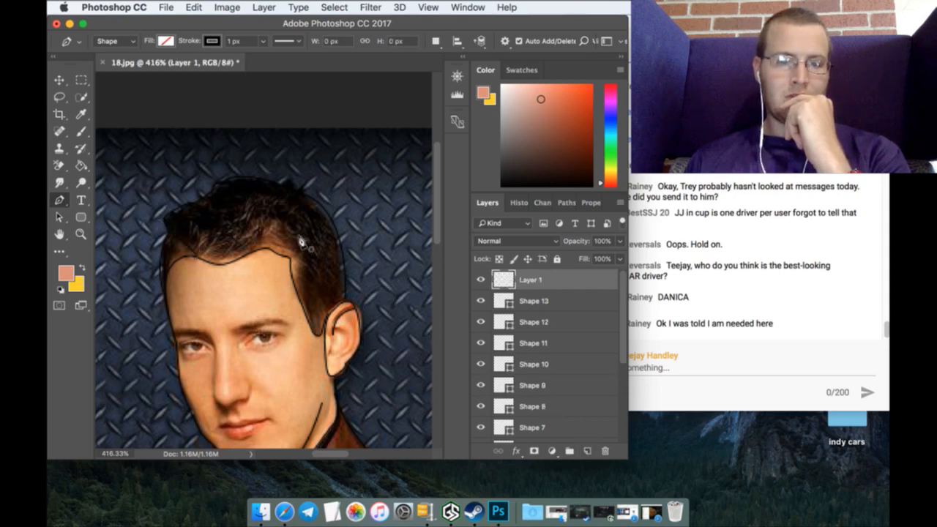
{"action": "left_click", "coordinate": [253, 250]}
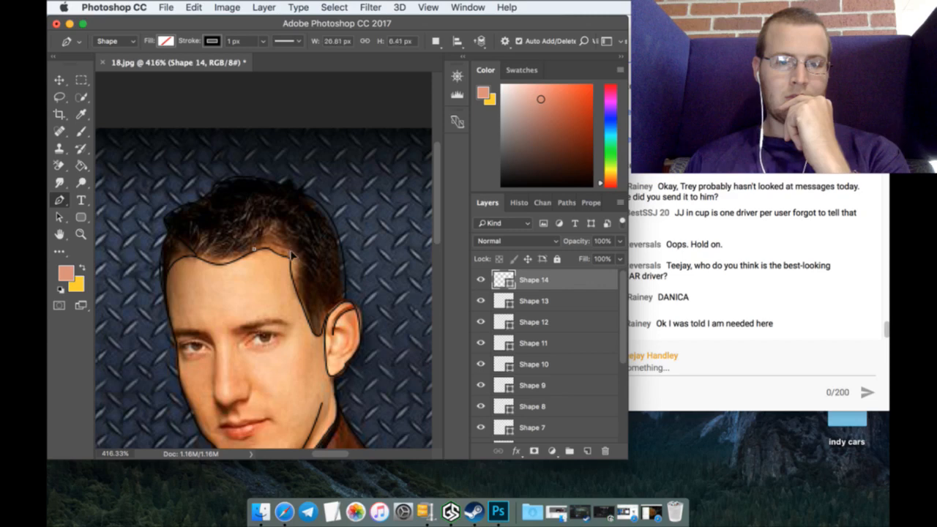
{"action": "left_click_drag", "start_coordinate": [292, 257], "coordinate": [300, 331]}
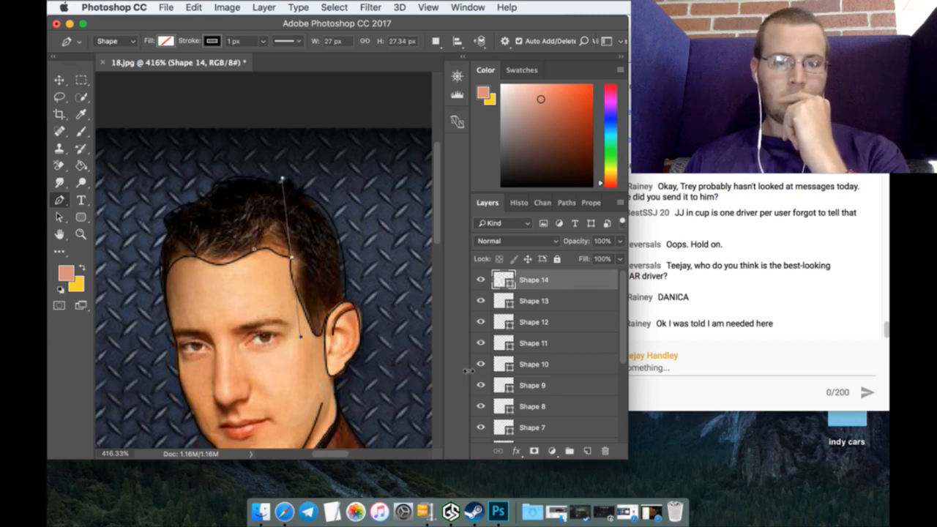
Step: On a new layer, draw a curved upper eyelid line over the image-left eye from its inner corner to its outer corner
{"action": "left_click", "coordinate": [588, 450]}
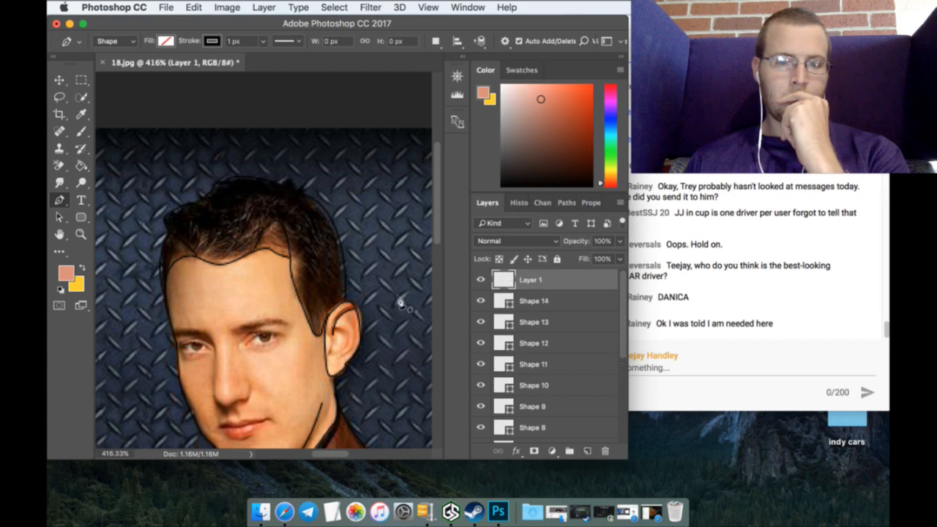
{"action": "scroll", "coordinate": [396, 295], "scroll_direction": "down", "scroll_amount": 3}
{"action": "scroll", "coordinate": [396, 295], "scroll_direction": "down", "scroll_amount": 5}
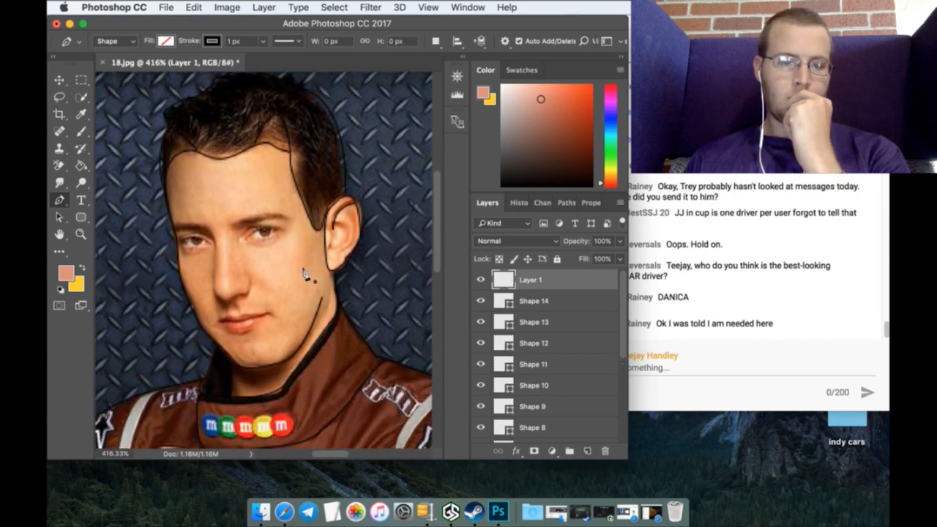
{"action": "key", "text": "z"}
{"action": "left_click_drag", "start_coordinate": [213, 314], "coordinate": [268, 316]}
{"action": "scroll", "coordinate": [268, 316], "scroll_direction": "up", "scroll_amount": 3}
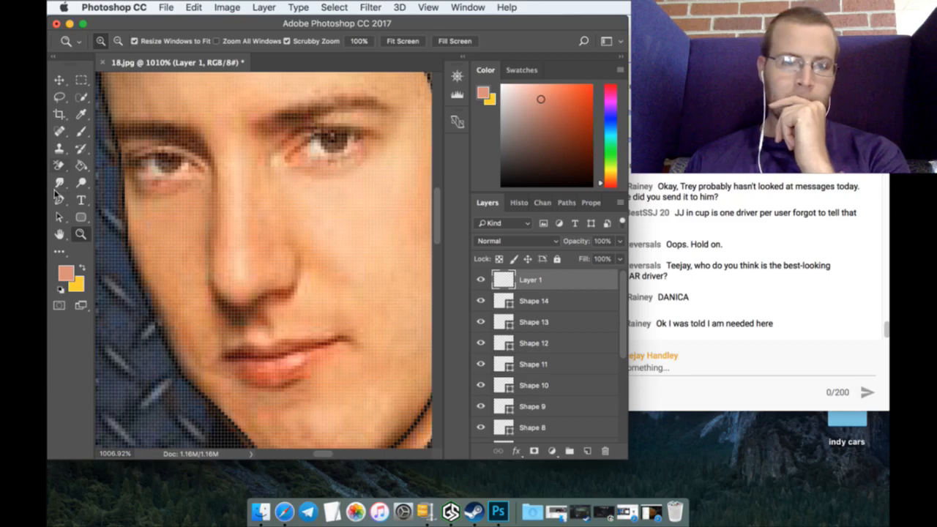
{"action": "key", "text": "p"}
{"action": "left_click", "coordinate": [204, 169]}
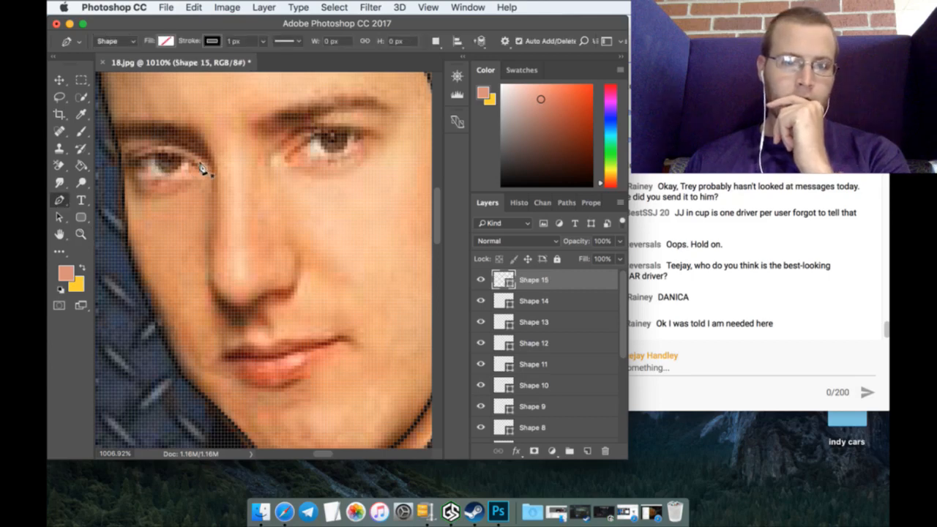
{"action": "left_click", "coordinate": [130, 161]}
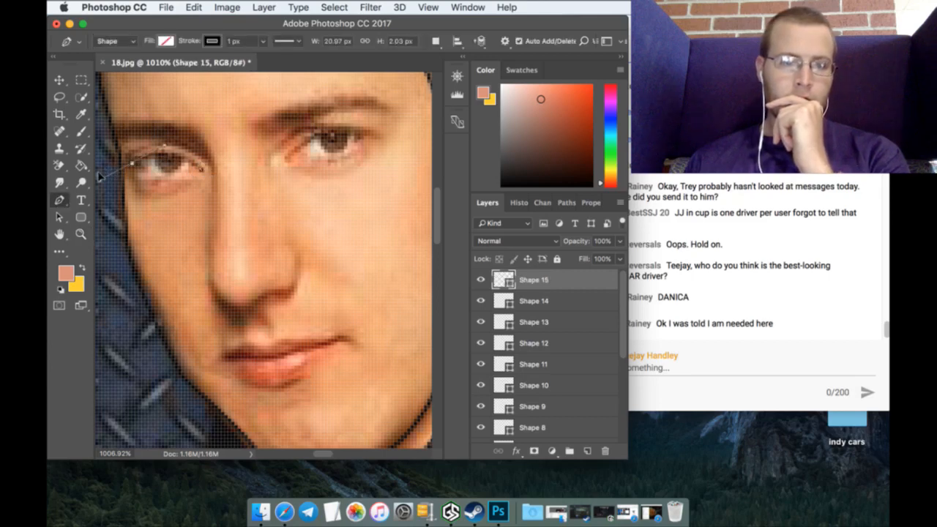
{"action": "scroll", "coordinate": [102, 179], "scroll_direction": "left", "scroll_amount": 3}
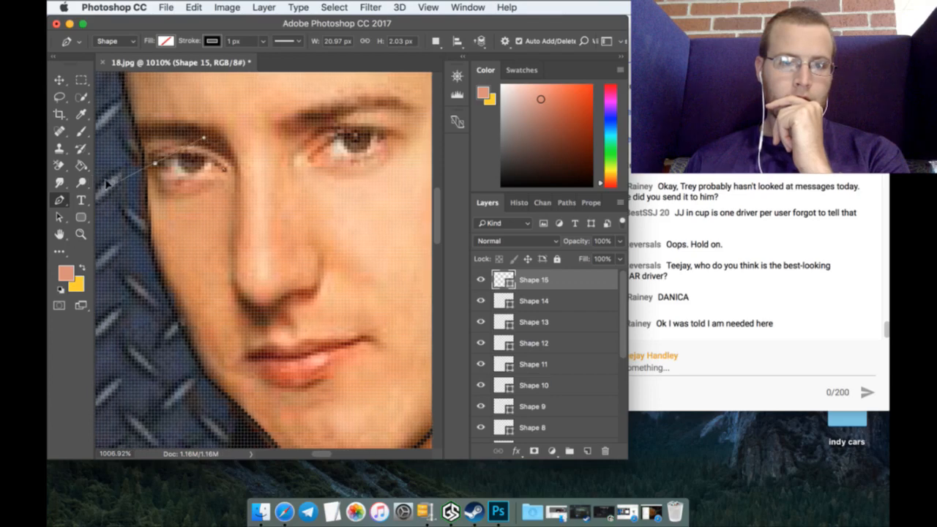
Step: On a new layer, draw a curved lower eyelid line under the image-left eye, joining both ends of the upper lid line
{"action": "left_click", "coordinate": [587, 450]}
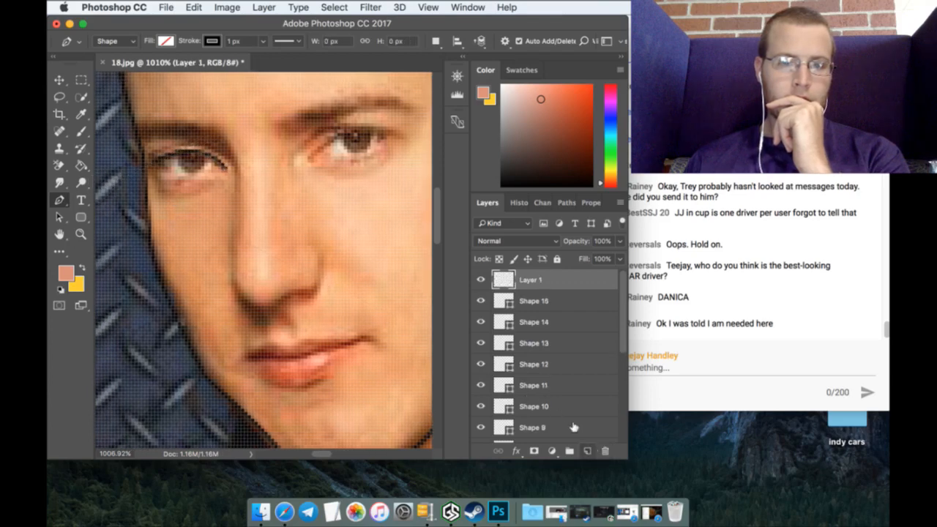
{"action": "left_click", "coordinate": [163, 158]}
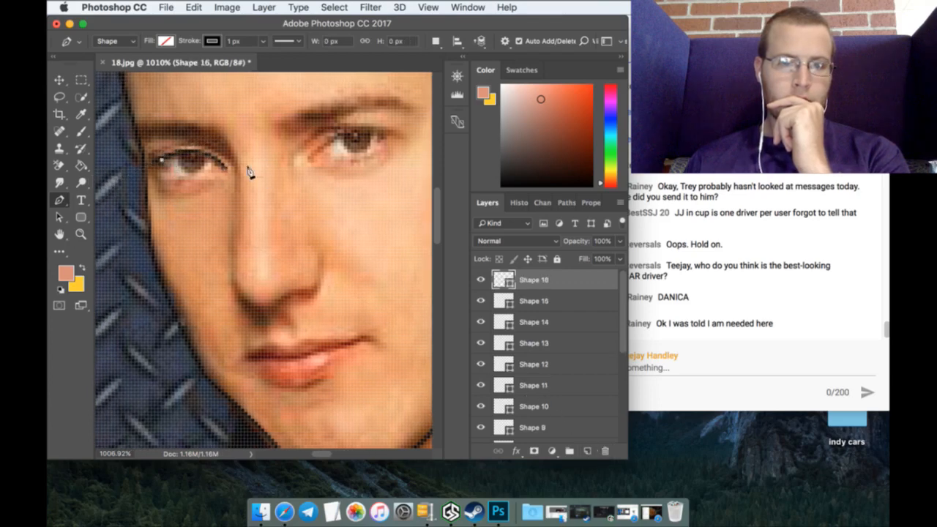
{"action": "left_click_drag", "start_coordinate": [215, 161], "coordinate": [243, 126]}
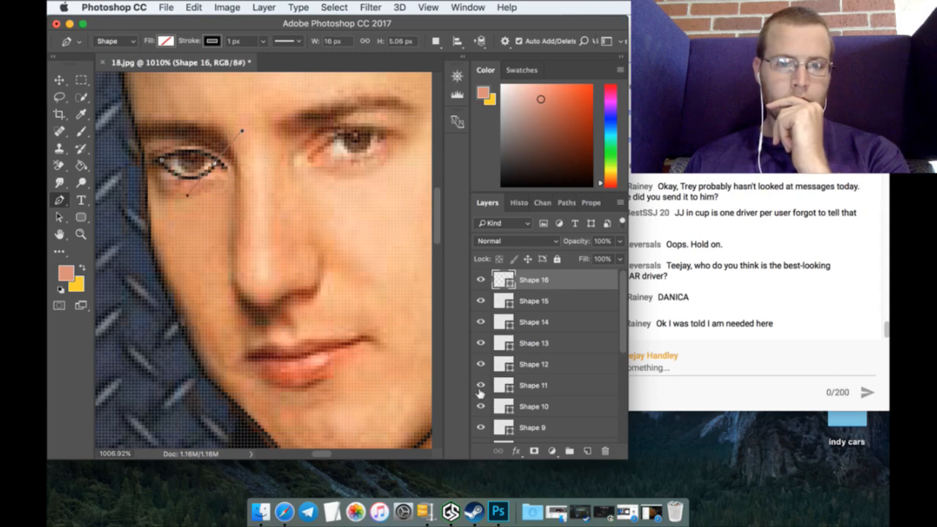
Step: On a new layer, outline the image-left eyebrow as a closed shape reaching to the edge of the face
{"action": "left_click", "coordinate": [587, 451]}
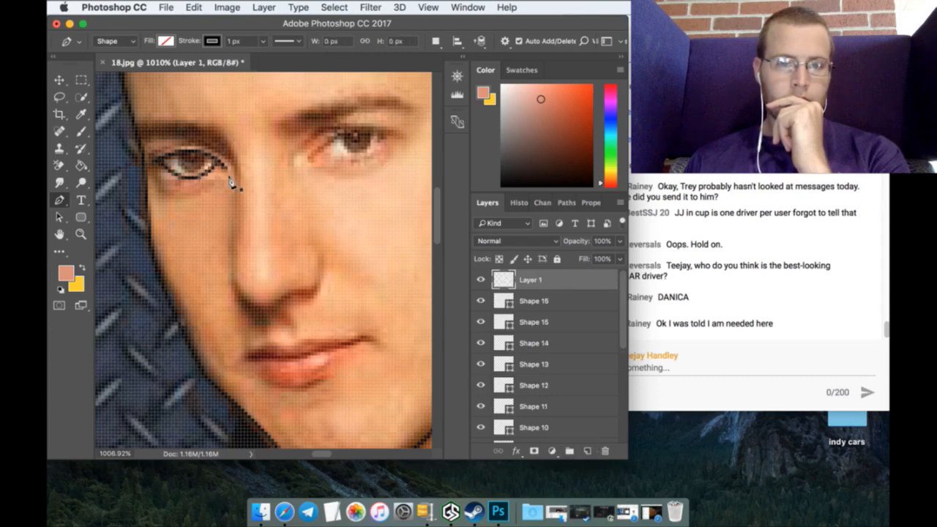
{"action": "left_click", "coordinate": [198, 136]}
{"action": "left_click", "coordinate": [144, 142]}
{"action": "left_click_drag", "start_coordinate": [140, 146], "coordinate": [139, 146]}
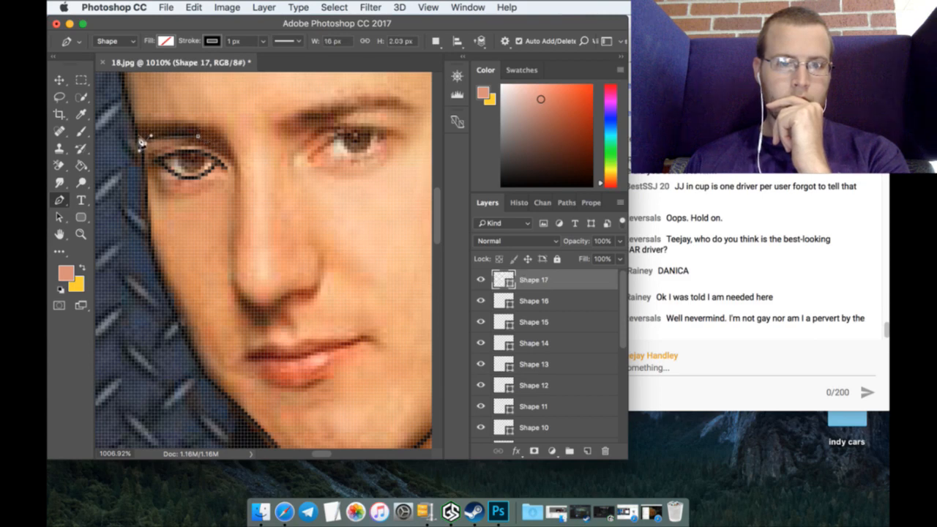
{"action": "left_click", "coordinate": [135, 126]}
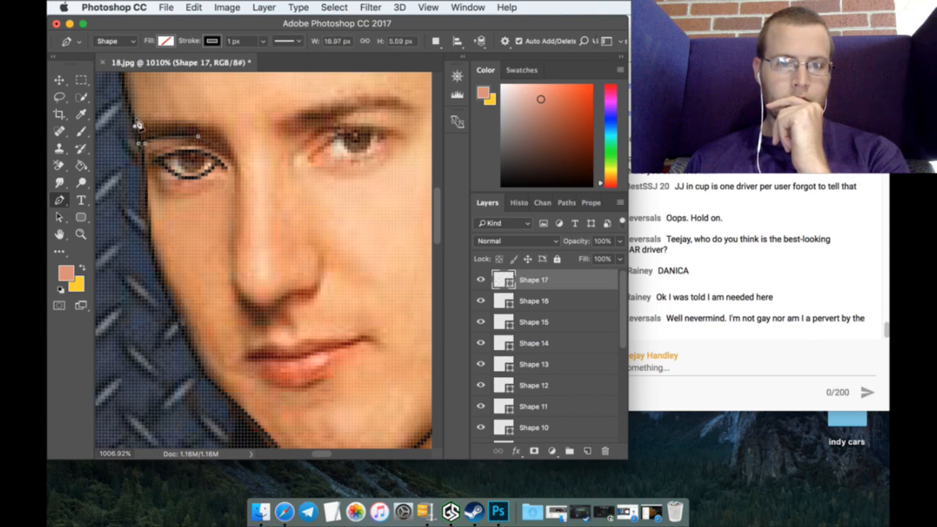
{"action": "left_click", "coordinate": [199, 124]}
{"action": "left_click", "coordinate": [200, 136]}
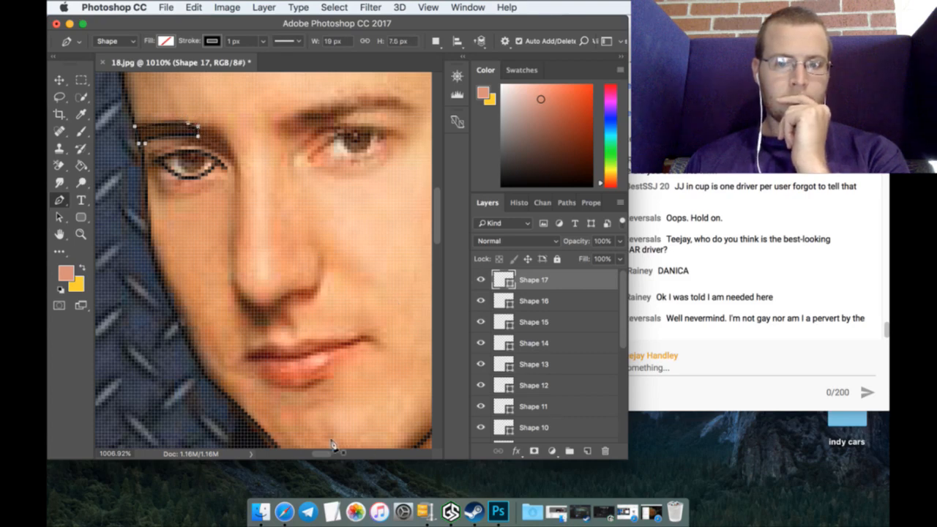
Step: On a new layer, outline the image-right eyebrow as a closed shape with a curved lower edge and an arched upper edge
{"action": "left_click_drag", "start_coordinate": [320, 454], "coordinate": [374, 454]}
{"action": "left_click", "coordinate": [587, 451]}
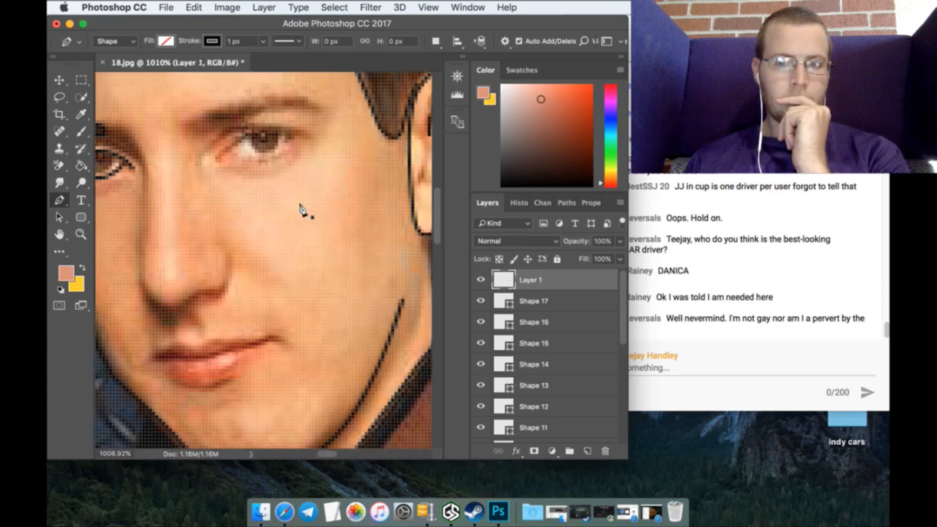
{"action": "left_click", "coordinate": [197, 120]}
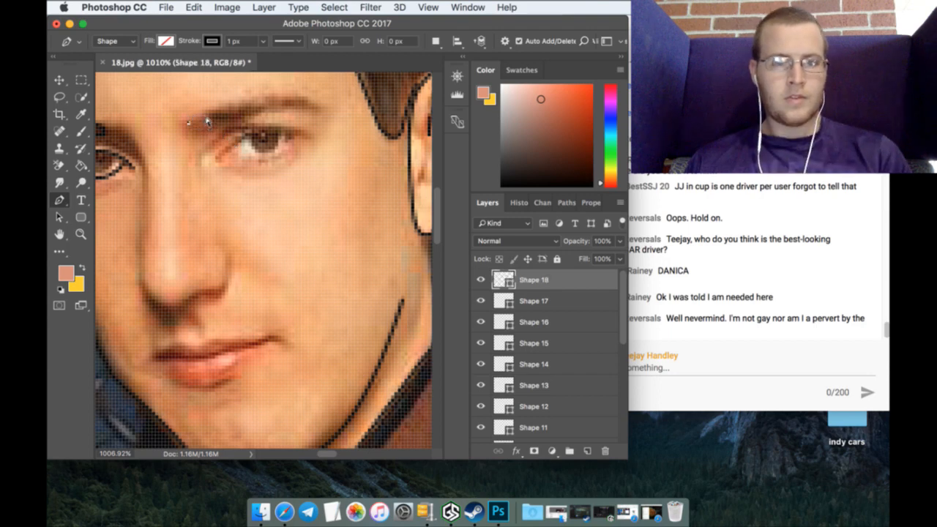
{"action": "key", "text": "super+z"}
{"action": "left_click", "coordinate": [206, 115]}
{"action": "left_click", "coordinate": [231, 126]}
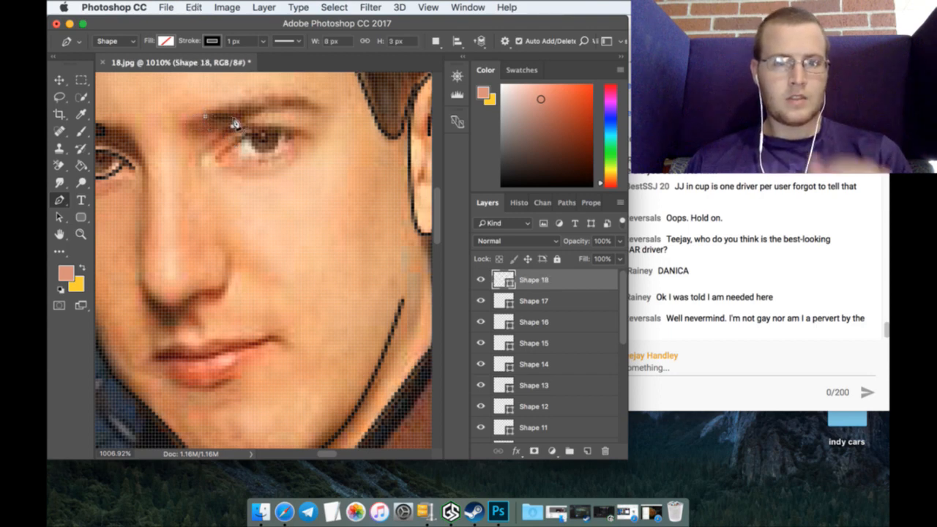
{"action": "left_click_drag", "start_coordinate": [291, 109], "coordinate": [314, 115]}
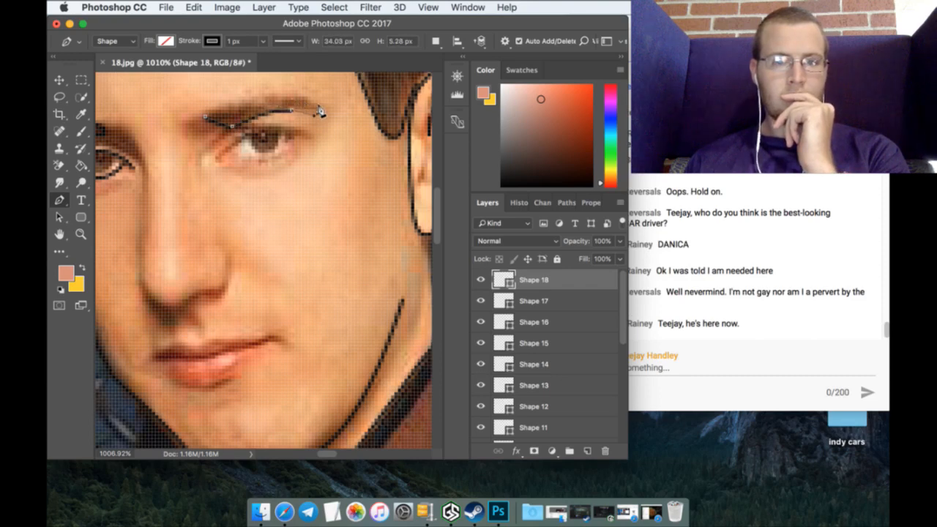
{"action": "left_click", "coordinate": [321, 111]}
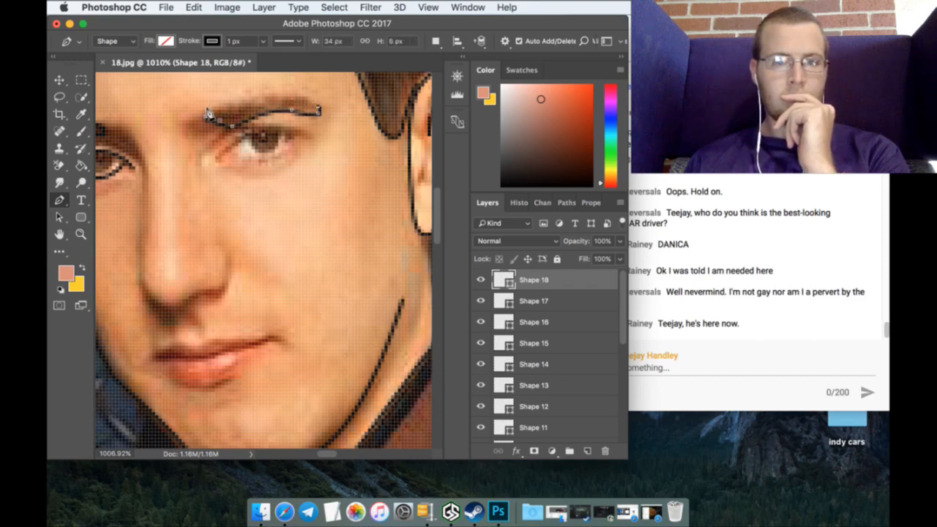
{"action": "left_click_drag", "start_coordinate": [207, 115], "coordinate": [150, 153]}
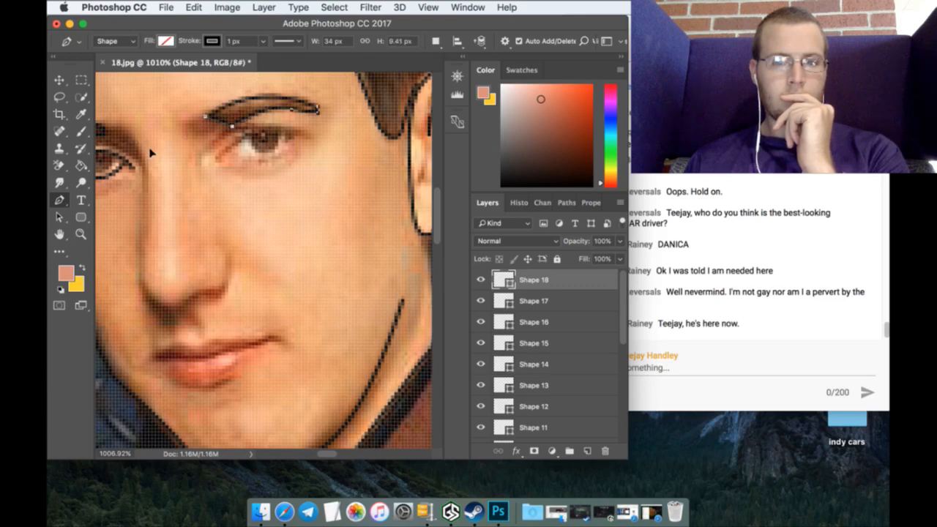
{"action": "left_click", "coordinate": [791, 279]}
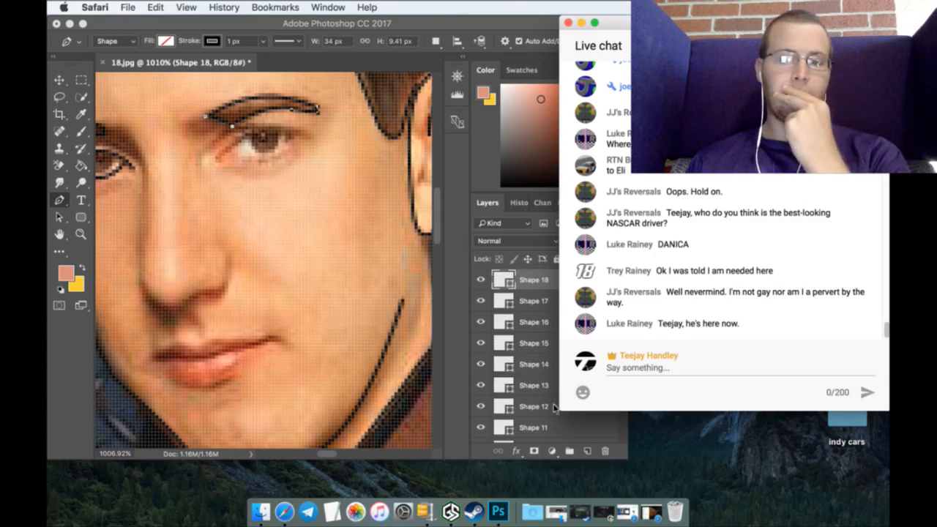
{"action": "left_click", "coordinate": [529, 281]}
Step: On a new layer, draw a curved upper eyelid line over the image-right eye from its inner corner to its outer corner
{"action": "left_click", "coordinate": [587, 451]}
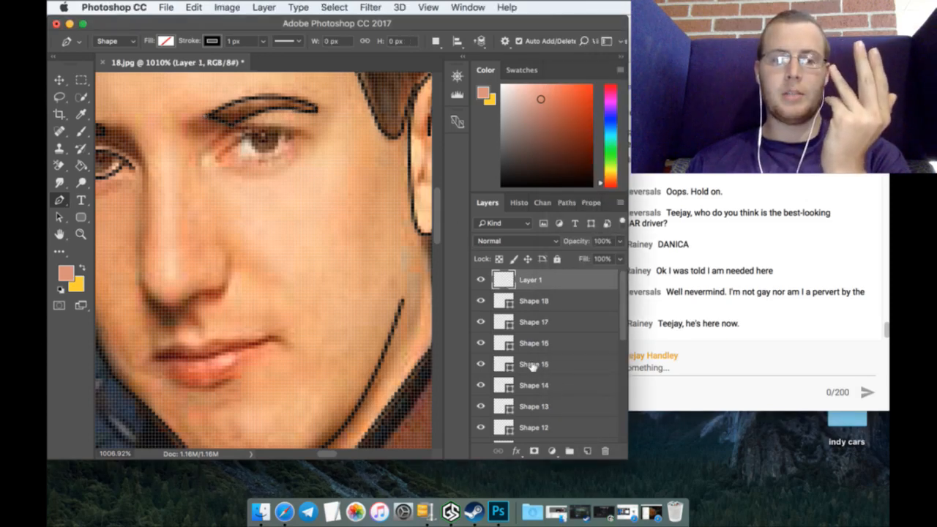
{"action": "left_click", "coordinate": [218, 154]}
{"action": "left_click", "coordinate": [289, 133]}
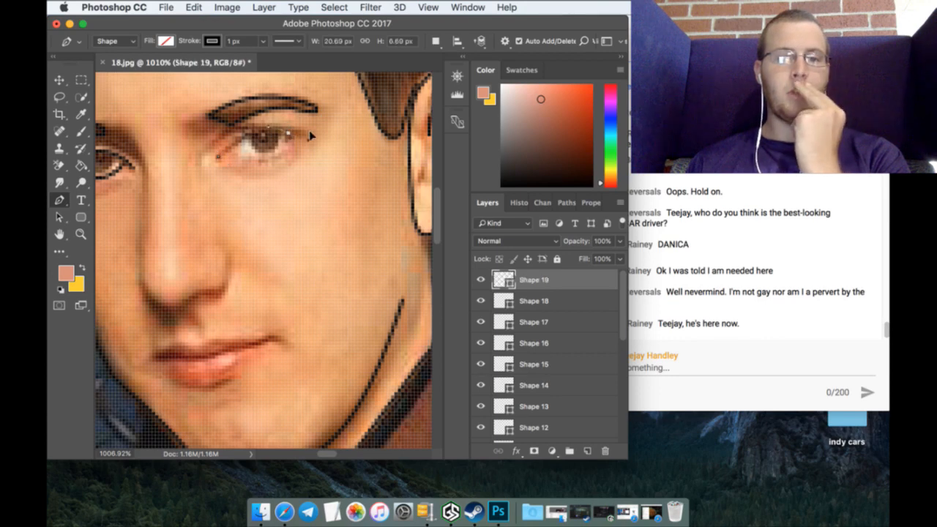
{"action": "left_click_drag", "start_coordinate": [346, 134], "coordinate": [336, 138]}
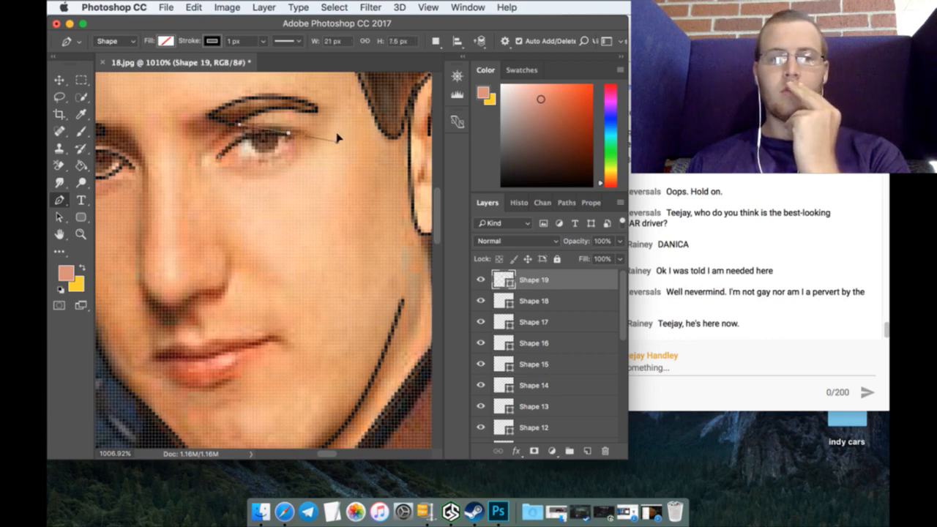
Step: Draw the image-right eye's lower lid line and a tiny line near its inner corner, each on its own new layer
{"action": "left_click", "coordinate": [587, 451]}
{"action": "left_click", "coordinate": [234, 151]}
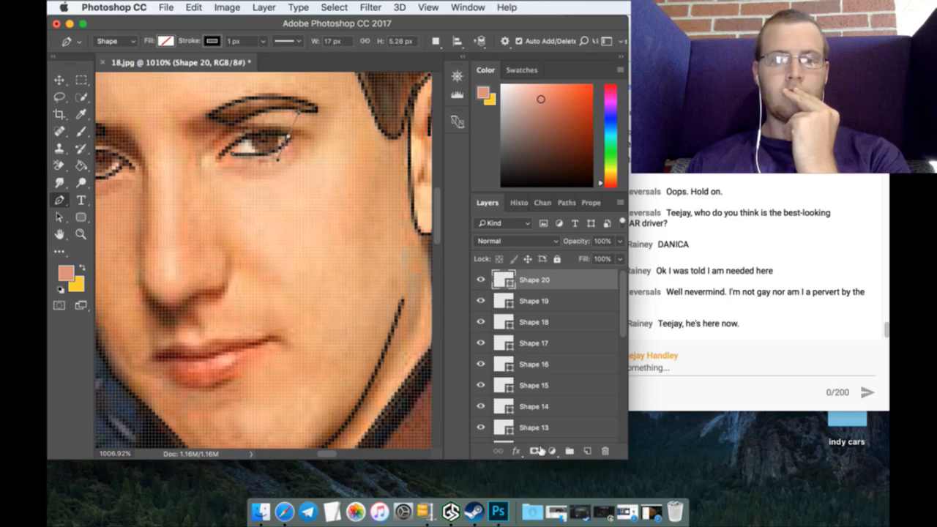
{"action": "left_click", "coordinate": [587, 451]}
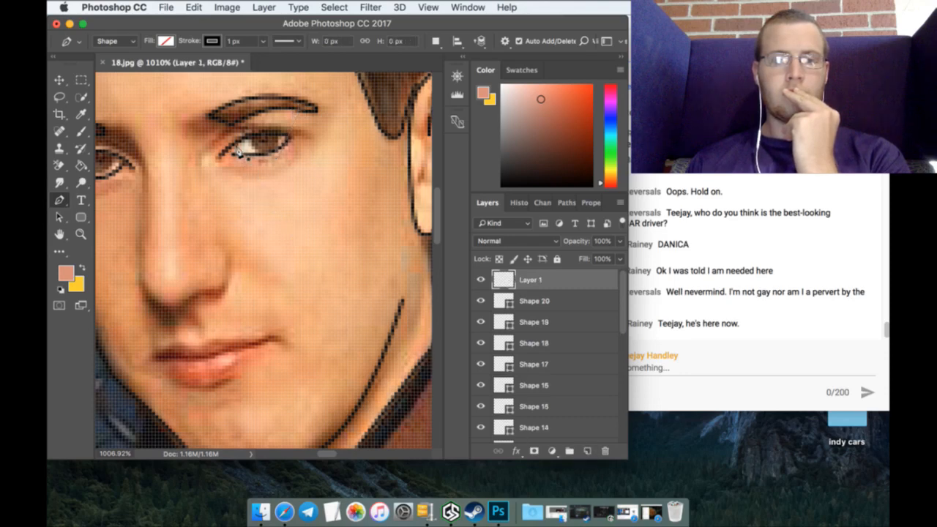
{"action": "left_click", "coordinate": [235, 152]}
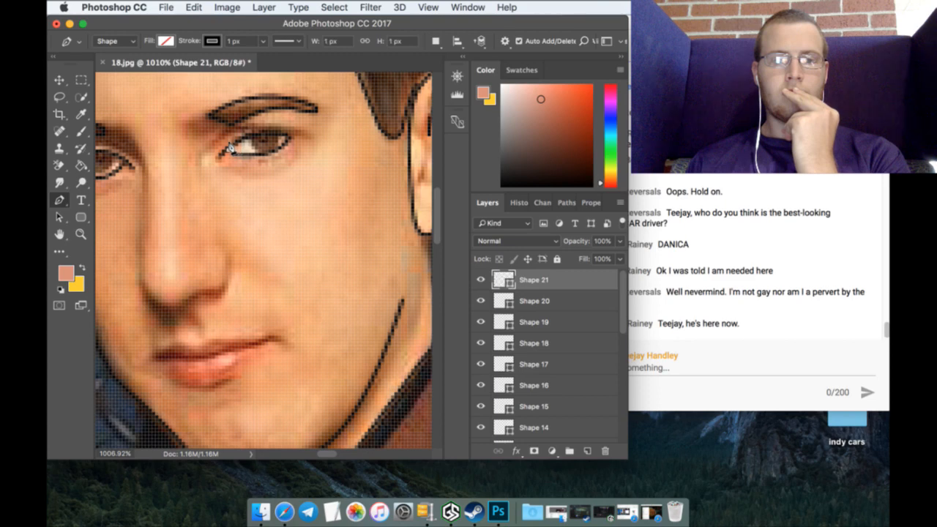
{"action": "left_click", "coordinate": [587, 451]}
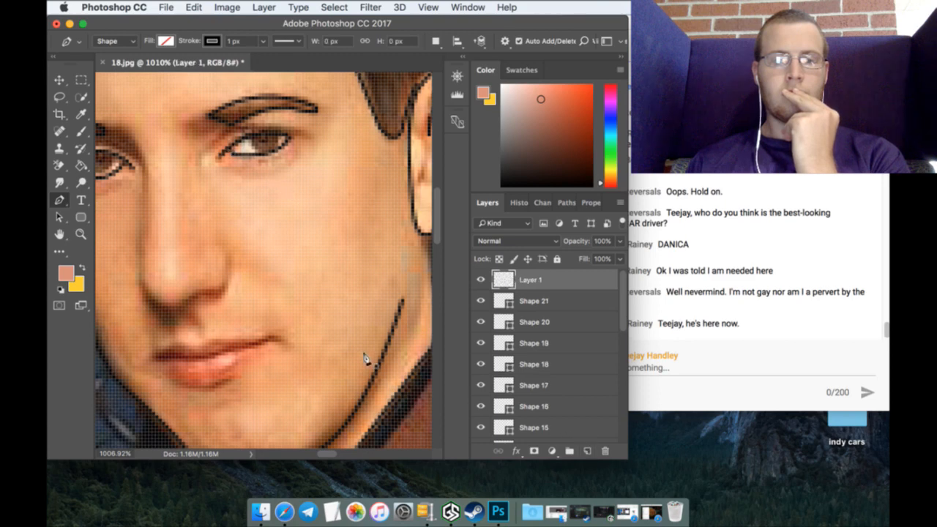
{"action": "left_click", "coordinate": [145, 161]}
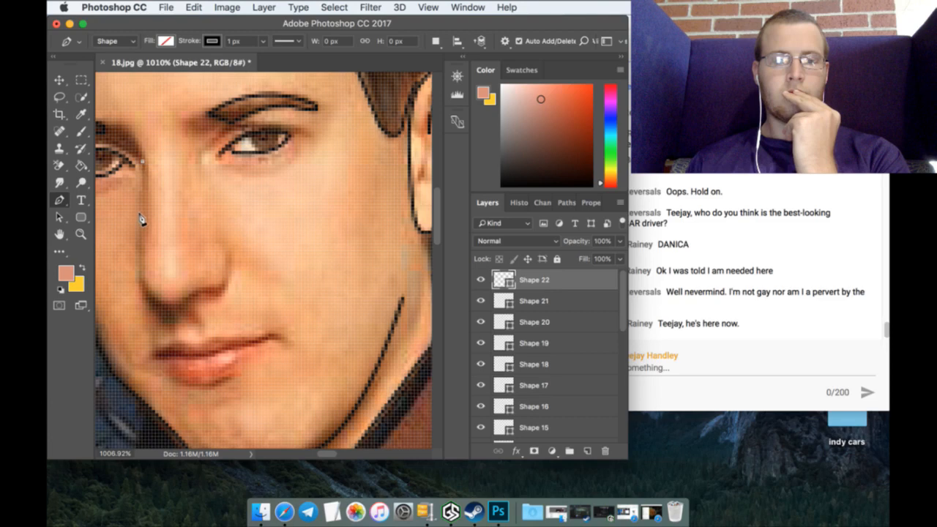
{"action": "left_click", "coordinate": [139, 268]}
{"action": "key", "text": "super+z"}
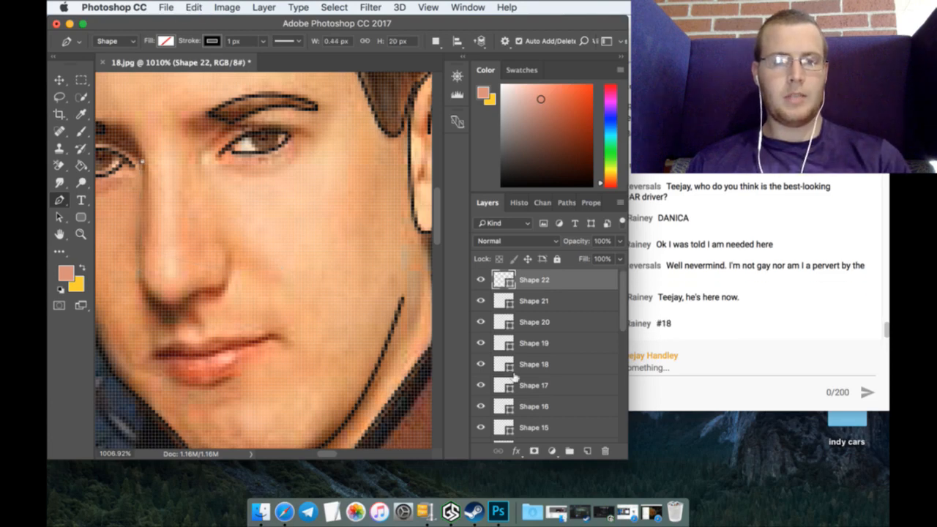
Step: On a new layer, outline the nose from the image-left eye's inner corner, down around the tip and up around the image-right nostril
{"action": "left_click", "coordinate": [586, 450]}
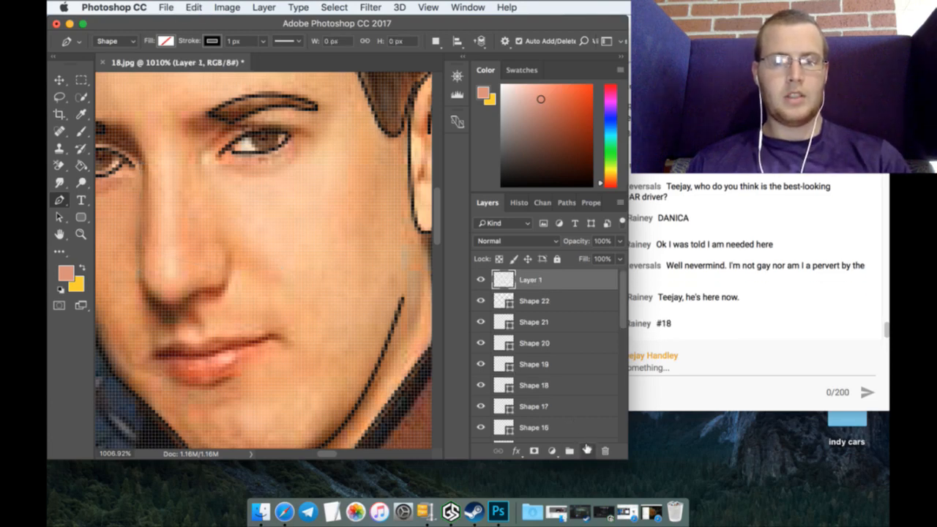
{"action": "left_click", "coordinate": [136, 144]}
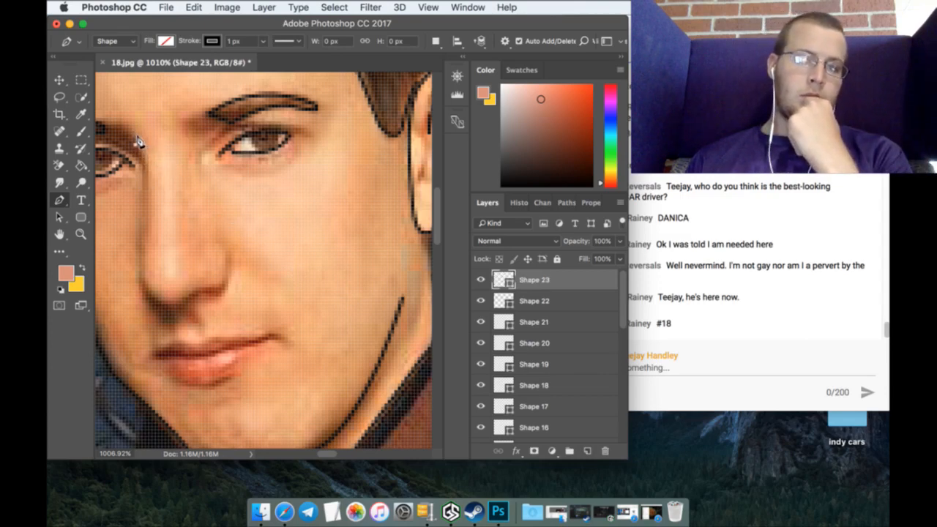
{"action": "left_click", "coordinate": [142, 197]}
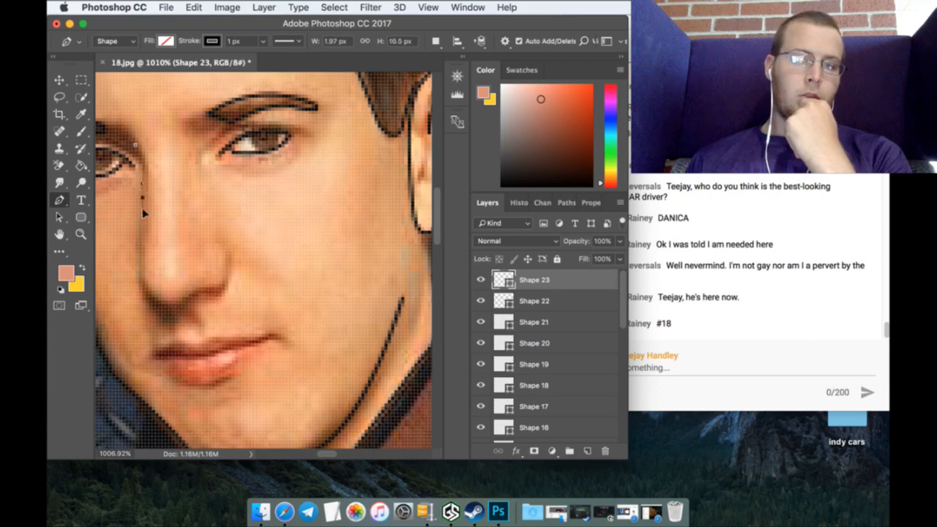
{"action": "left_click", "coordinate": [136, 249]}
{"action": "left_click", "coordinate": [137, 279]}
{"action": "left_click", "coordinate": [154, 297]}
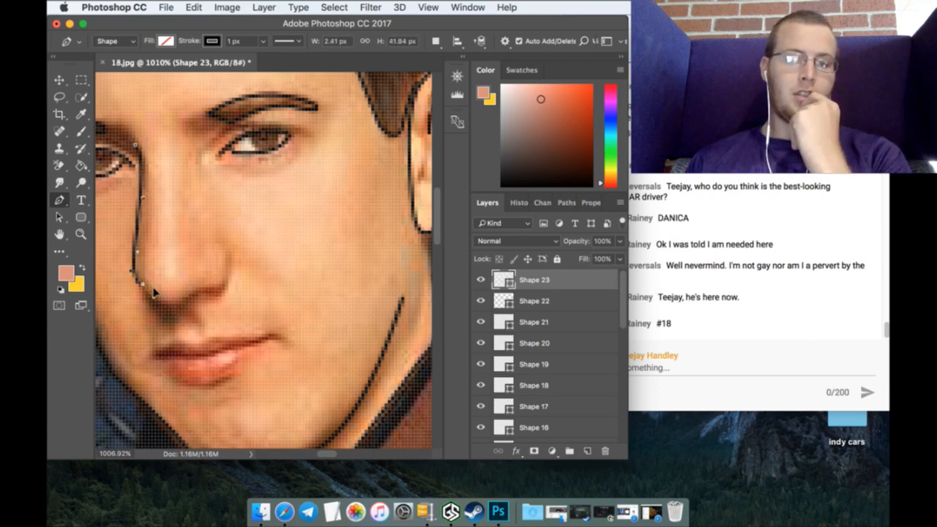
{"action": "left_click", "coordinate": [174, 305]}
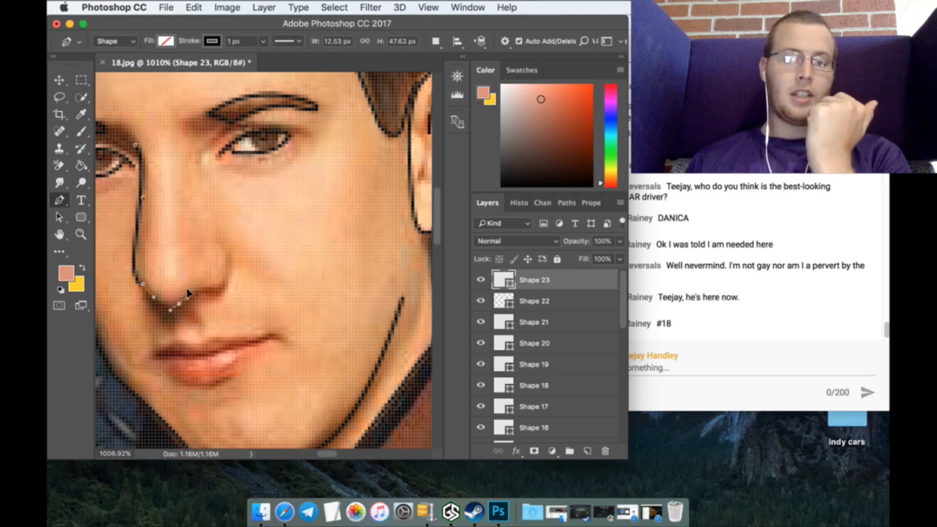
{"action": "left_click", "coordinate": [192, 293]}
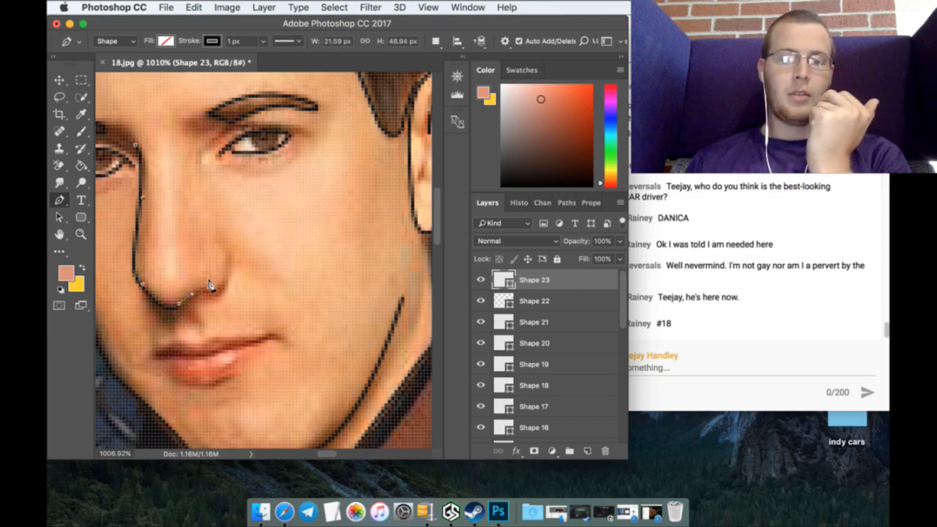
{"action": "left_click", "coordinate": [210, 287]}
{"action": "left_click", "coordinate": [229, 284]}
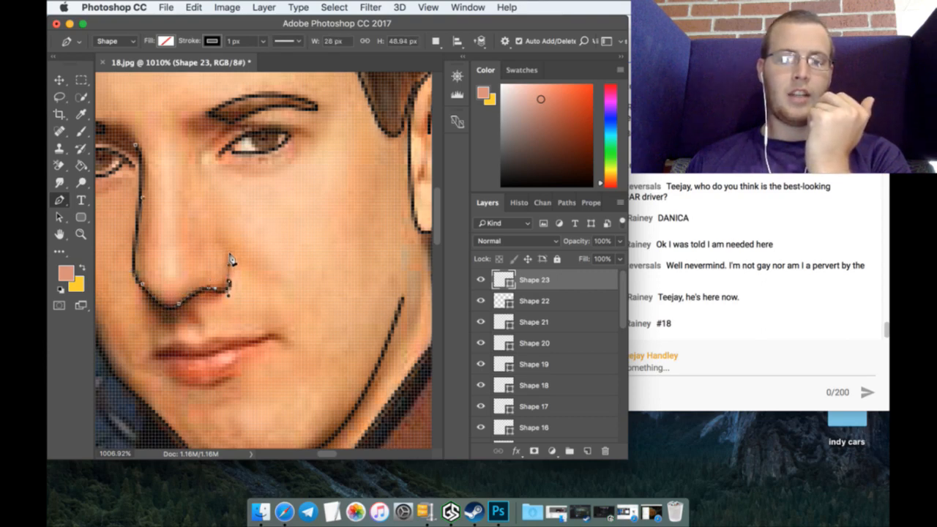
{"action": "left_click", "coordinate": [213, 239]}
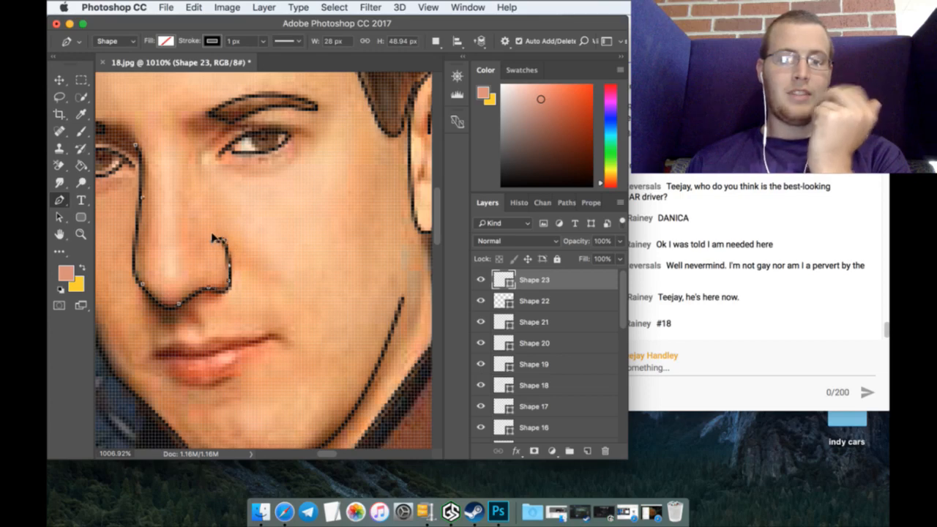
Step: On a new layer, draw the upper edge of the upper lip from the image-left to the image-right corner of the mouth
{"action": "scroll", "coordinate": [262, 242], "scroll_direction": "down", "scroll_amount": 2}
{"action": "scroll", "coordinate": [265, 243], "scroll_direction": "down", "scroll_amount": 1}
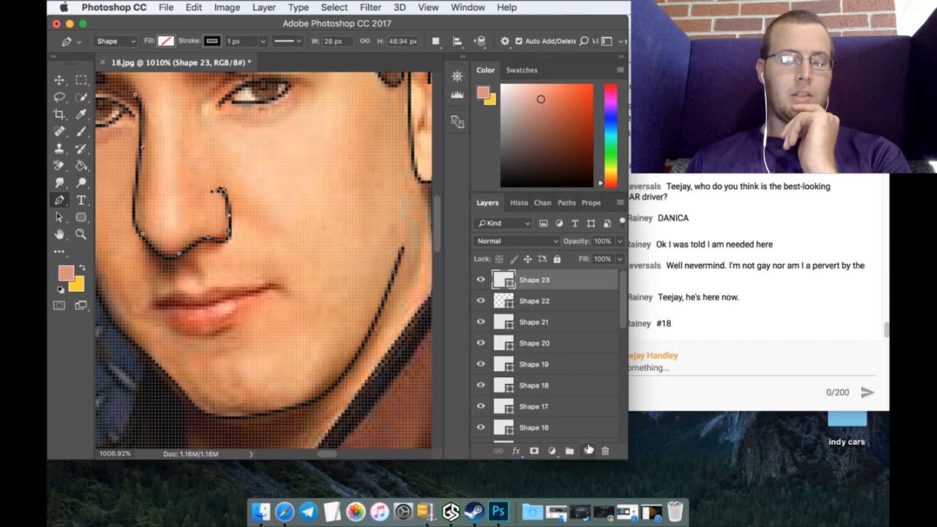
{"action": "left_click", "coordinate": [689, 328]}
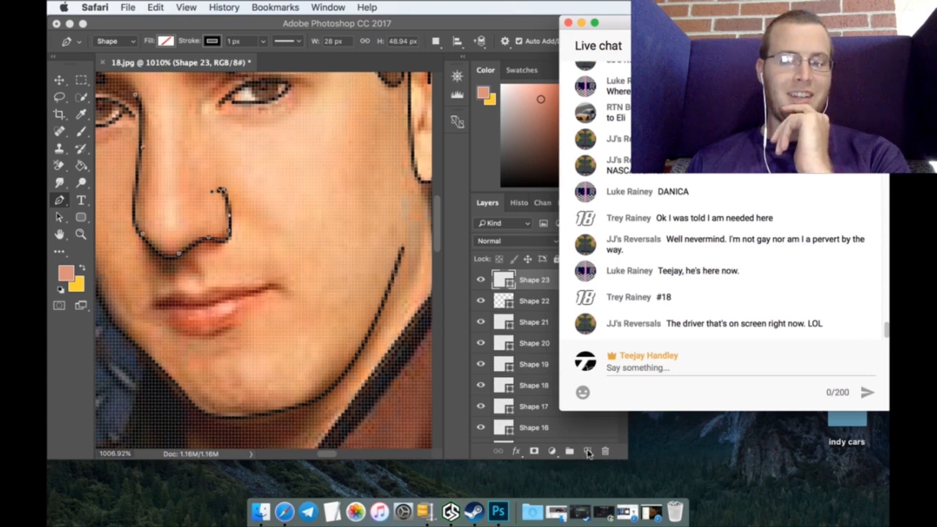
{"action": "left_click", "coordinate": [587, 453]}
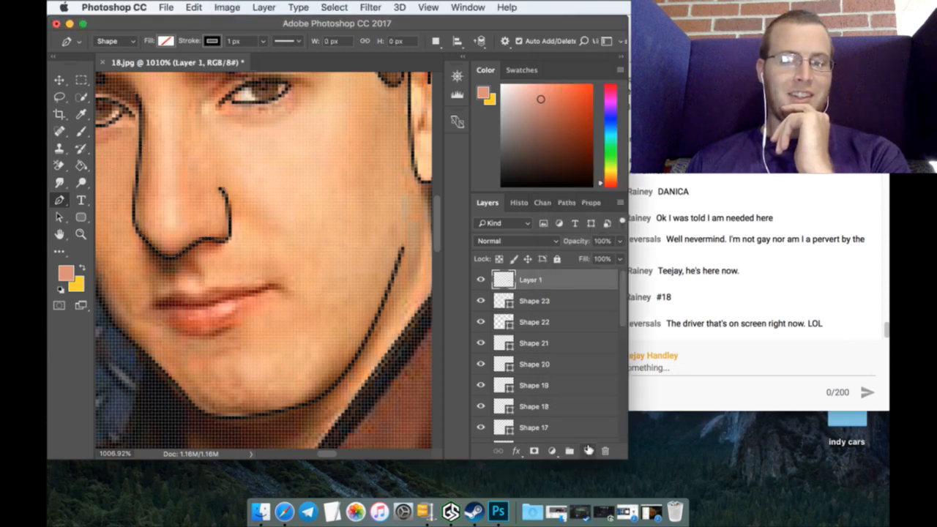
{"action": "left_click", "coordinate": [153, 305]}
{"action": "left_click", "coordinate": [183, 290]}
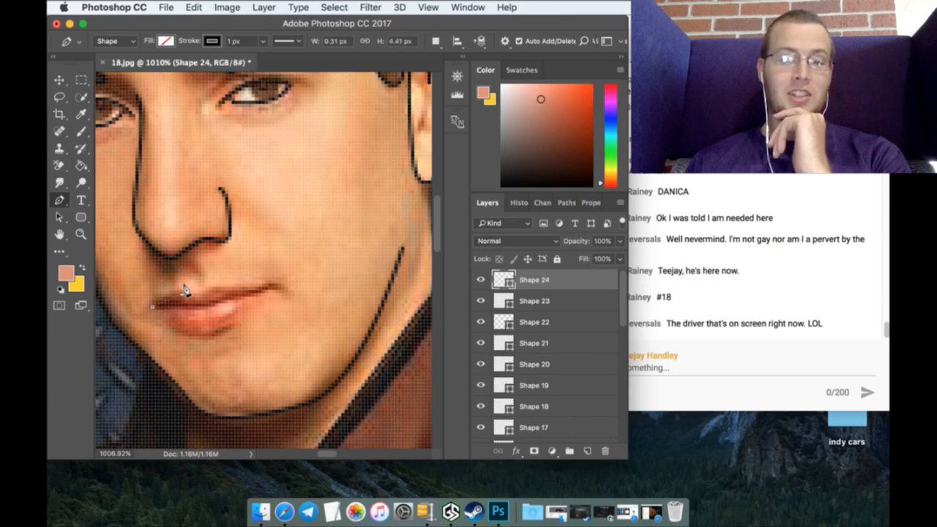
{"action": "left_click_drag", "start_coordinate": [193, 291], "coordinate": [206, 282]}
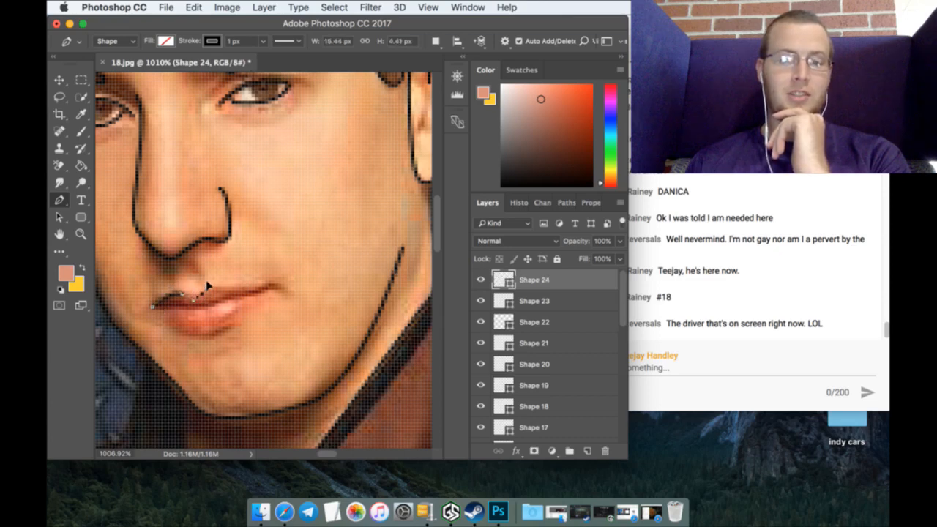
{"action": "left_click", "coordinate": [235, 286]}
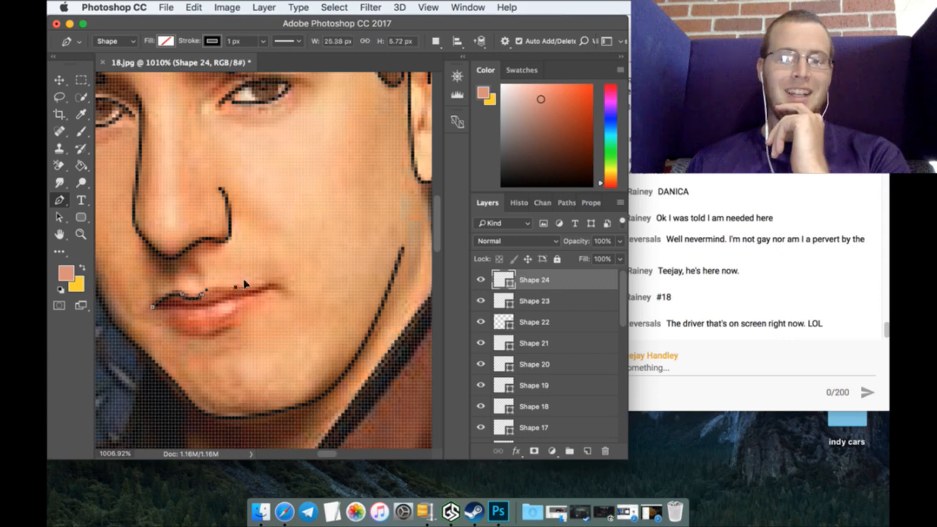
{"action": "left_click", "coordinate": [274, 281]}
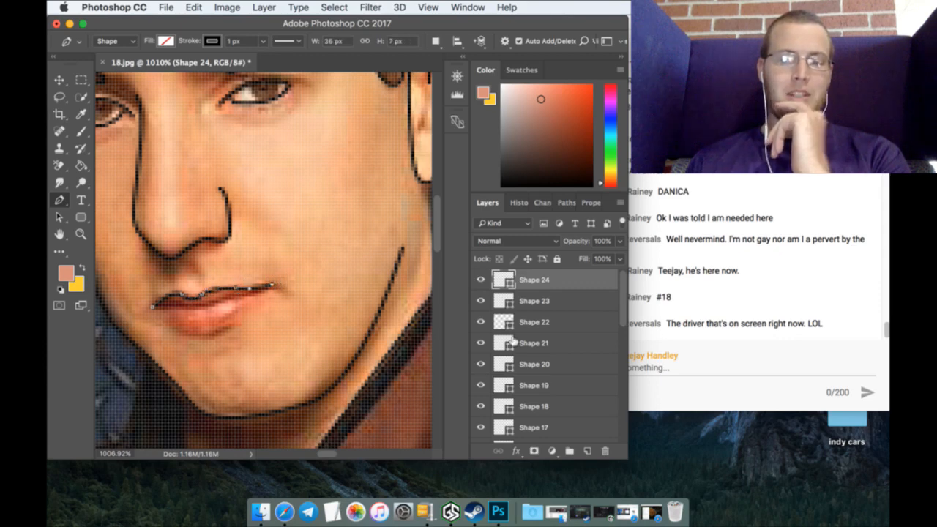
Step: Hide the Background photo, inspect the face outlines on their own, and show the photo again
{"action": "scroll", "coordinate": [513, 339], "scroll_direction": "down", "scroll_amount": 5}
{"action": "scroll", "coordinate": [512, 344], "scroll_direction": "down", "scroll_amount": 2}
{"action": "left_click", "coordinate": [480, 432]}
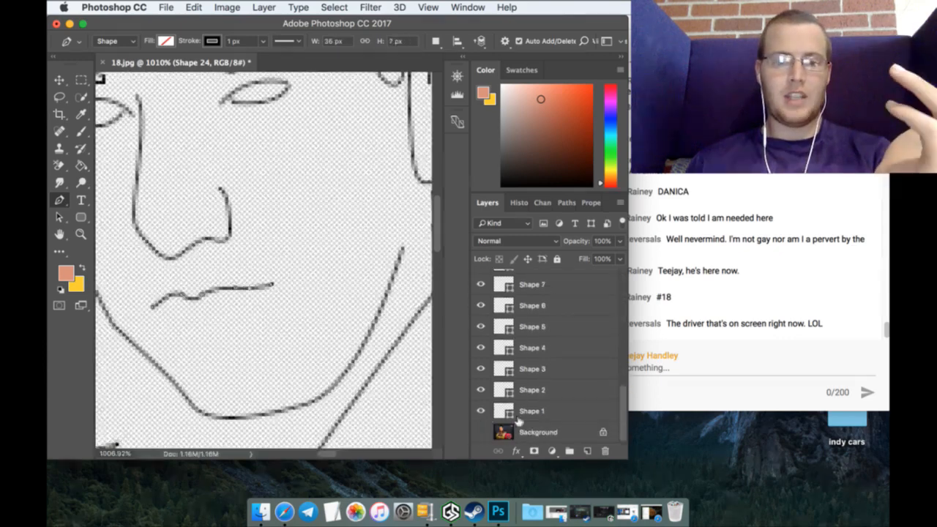
{"action": "left_click", "coordinate": [81, 235]}
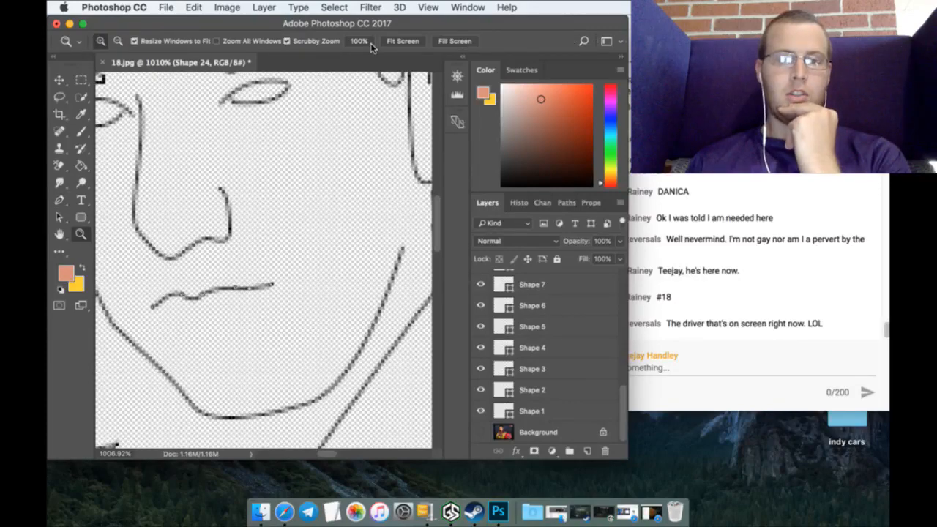
{"action": "left_click", "coordinate": [405, 41]}
{"action": "left_click_drag", "start_coordinate": [177, 223], "coordinate": [283, 243]}
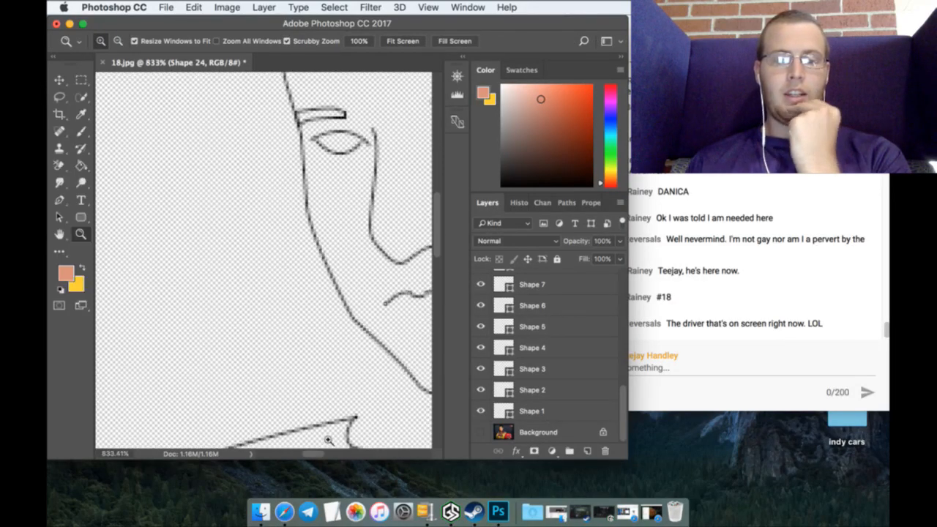
{"action": "left_click_drag", "start_coordinate": [311, 455], "coordinate": [326, 454]}
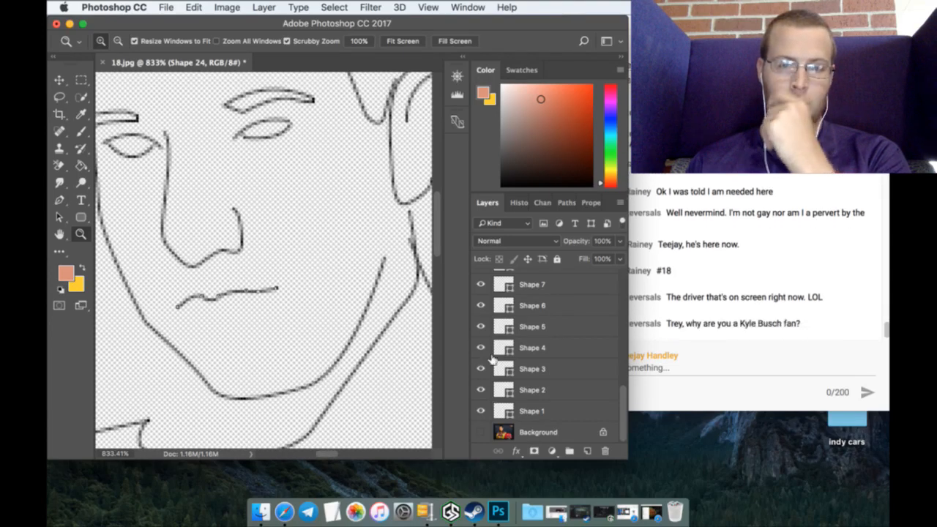
{"action": "left_click", "coordinate": [480, 432]}
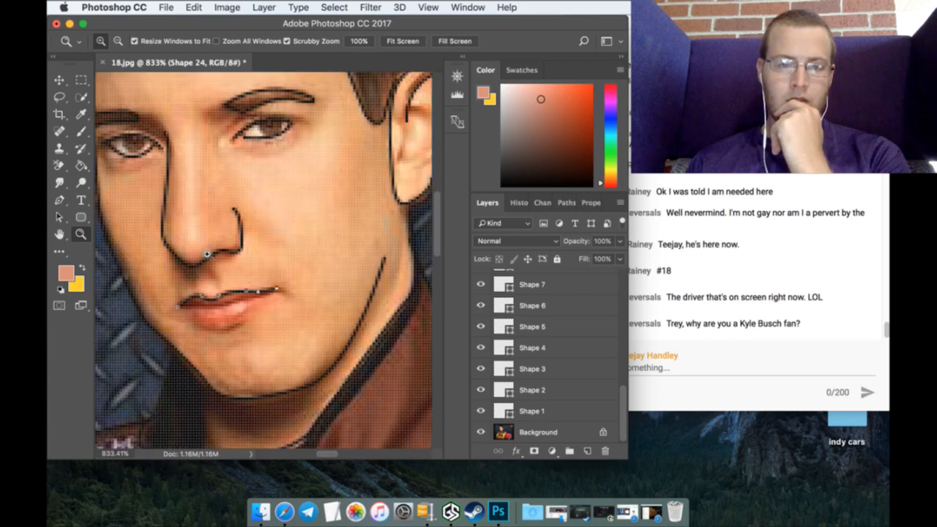
Step: Close the upper lip shape with a line along the mouth opening back to its image-left corner
{"action": "left_click", "coordinate": [59, 200]}
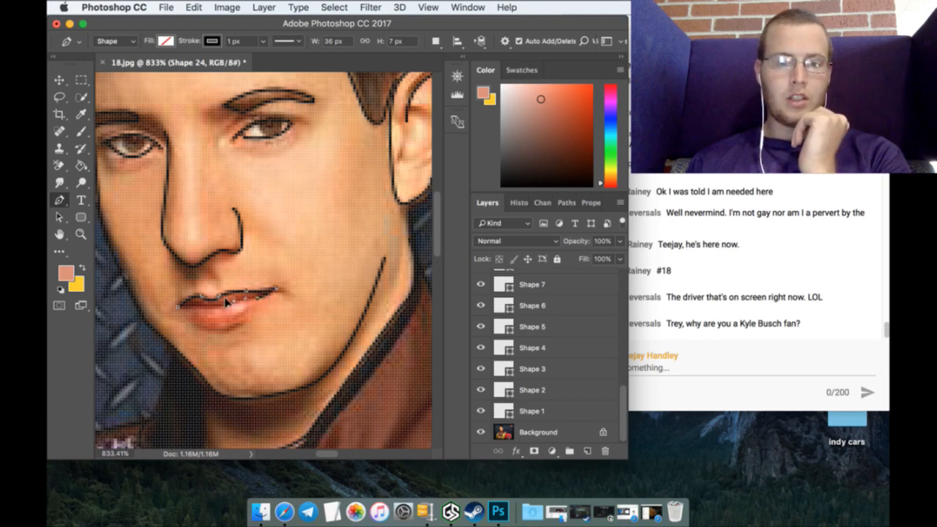
{"action": "left_click_drag", "start_coordinate": [225, 299], "coordinate": [227, 301]}
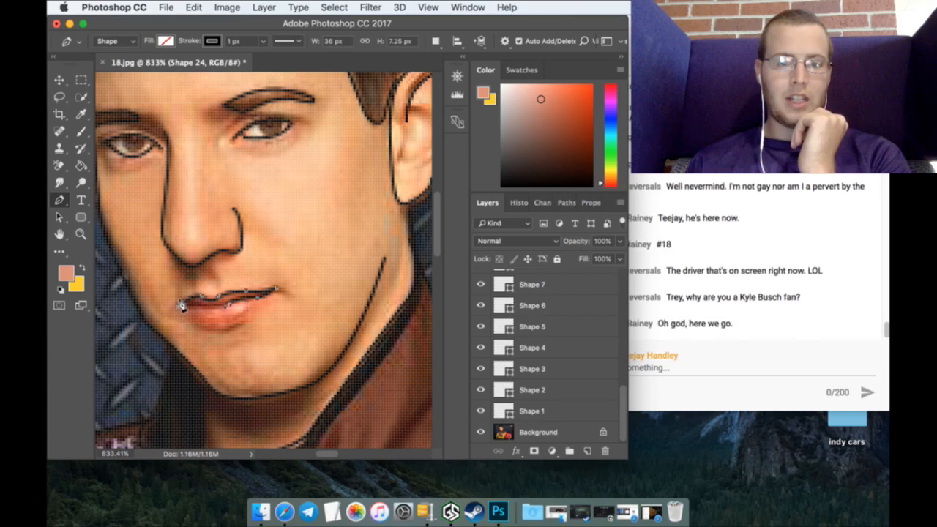
{"action": "left_click_drag", "start_coordinate": [173, 302], "coordinate": [174, 308]}
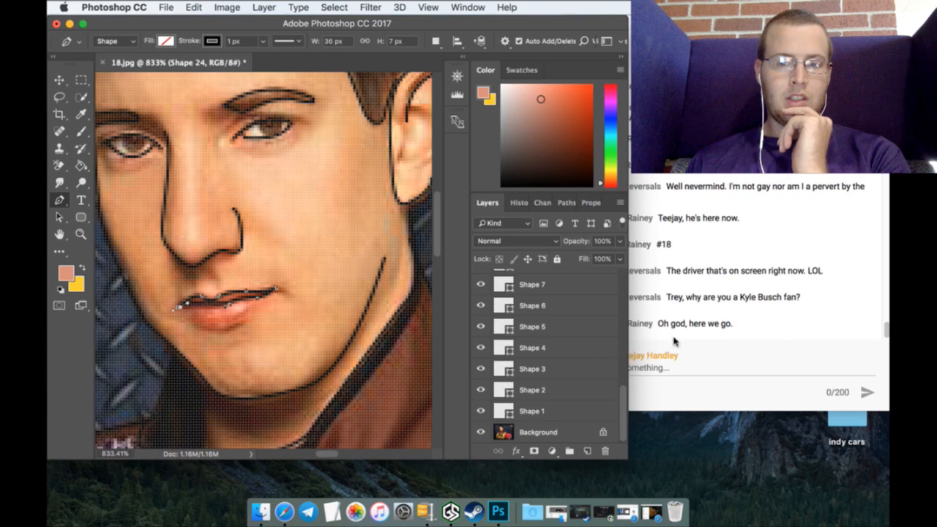
Step: On a new layer, outline the lower lip with a curve from the image-left mouth corner under the lip to the image-right corner
{"action": "left_click", "coordinate": [586, 451]}
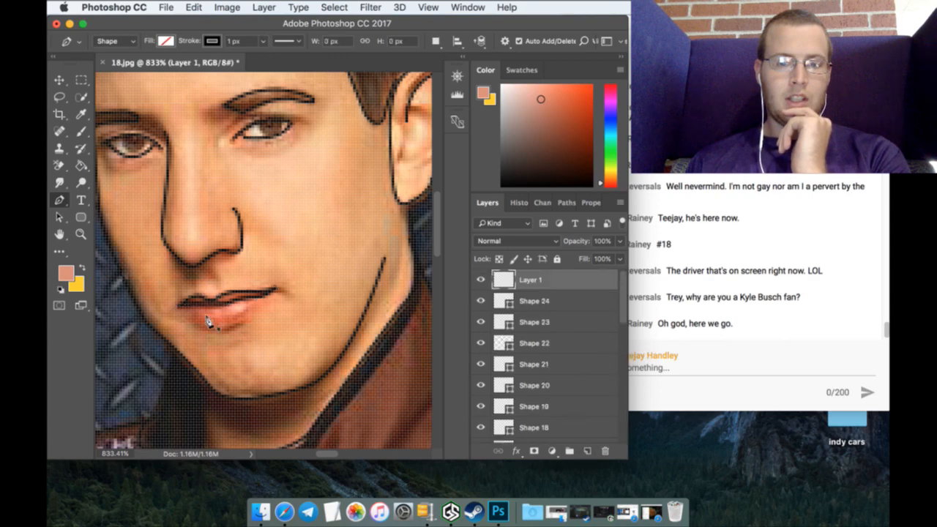
{"action": "left_click", "coordinate": [179, 307]}
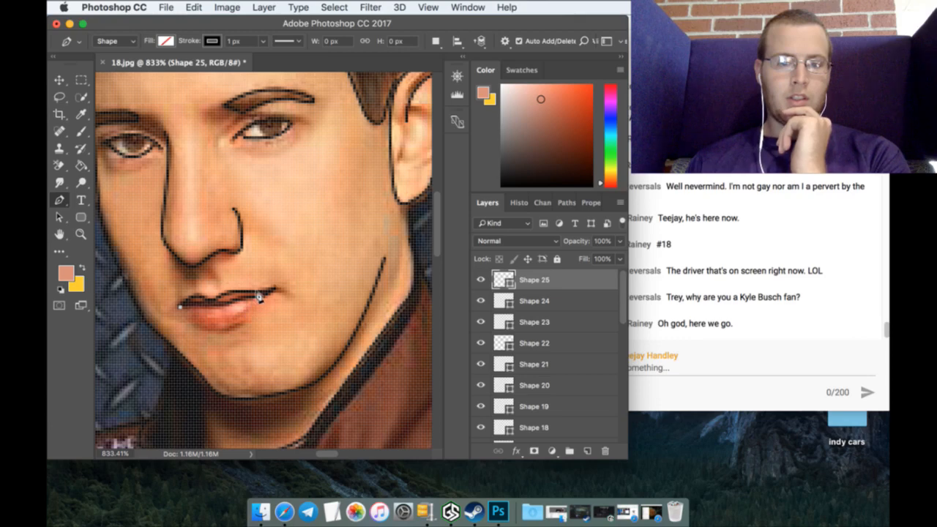
{"action": "left_click_drag", "start_coordinate": [258, 296], "coordinate": [291, 223]}
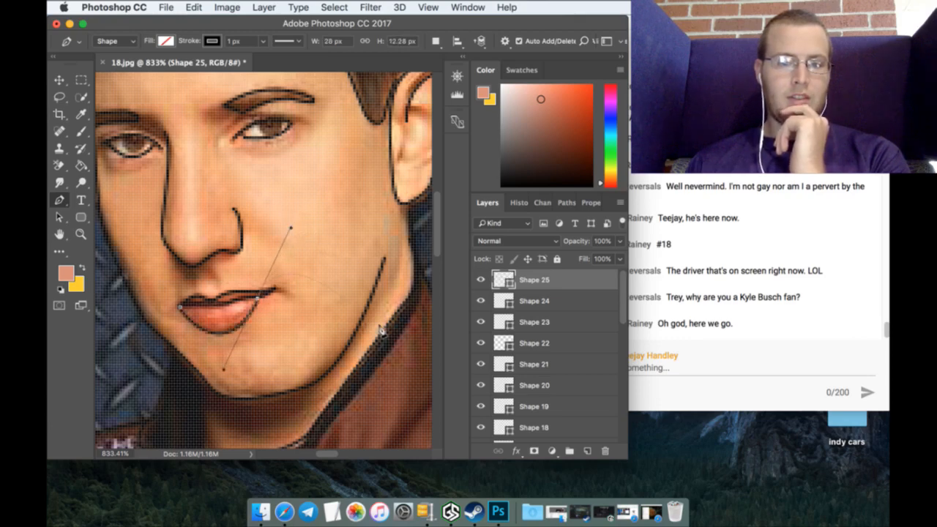
{"action": "key", "text": "Escape"}
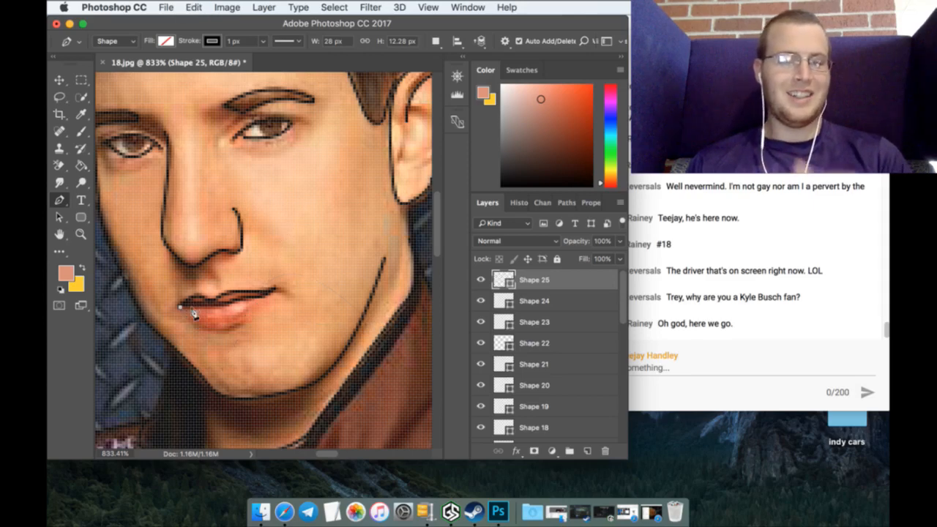
{"action": "left_click", "coordinate": [191, 319]}
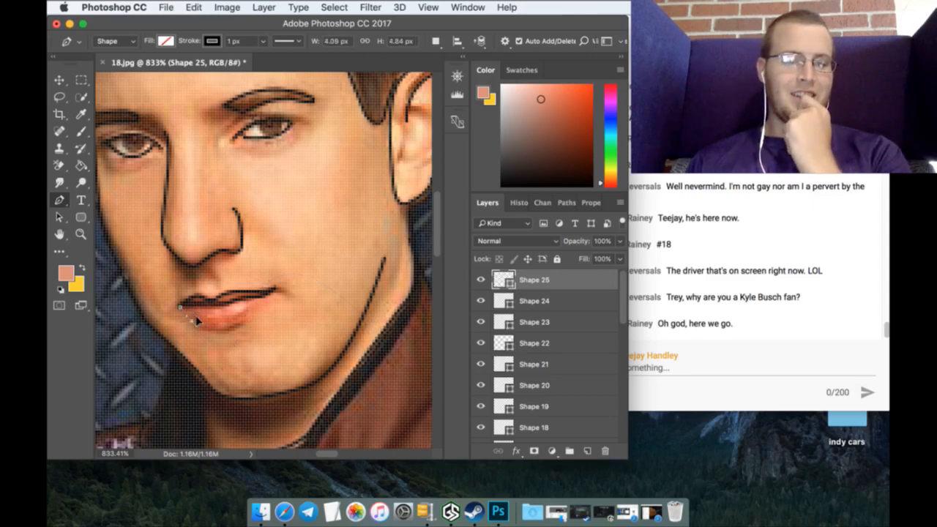
{"action": "left_click", "coordinate": [232, 326]}
{"action": "left_click", "coordinate": [263, 296]}
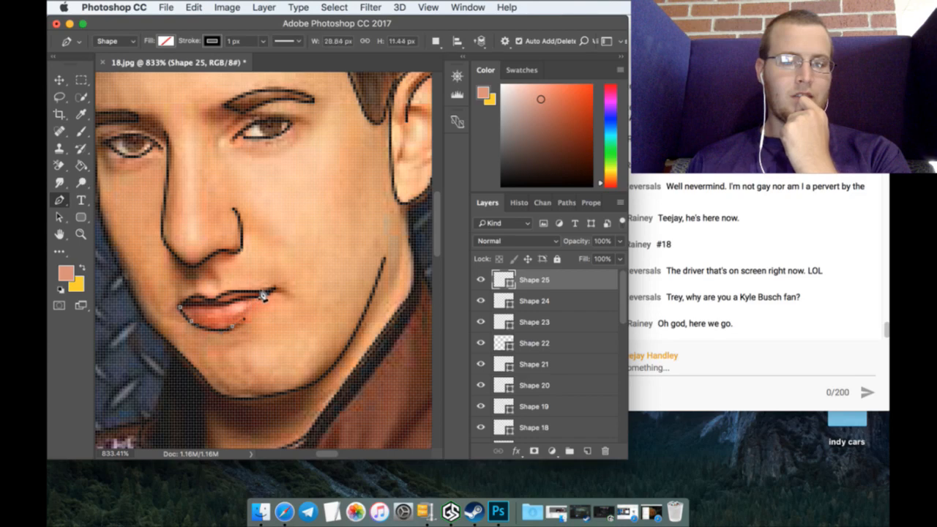
{"action": "left_click_drag", "start_coordinate": [268, 291], "coordinate": [268, 291]}
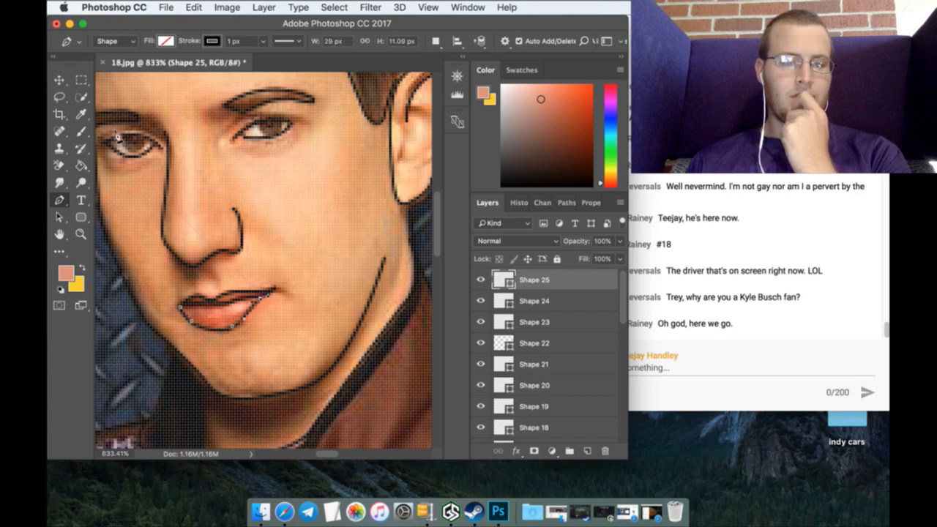
Step: Check the completed lip outlines with the Background photo hidden and restore the photo's visibility
{"action": "left_click", "coordinate": [81, 80]}
{"action": "scroll", "coordinate": [513, 410], "scroll_direction": "down", "scroll_amount": 10}
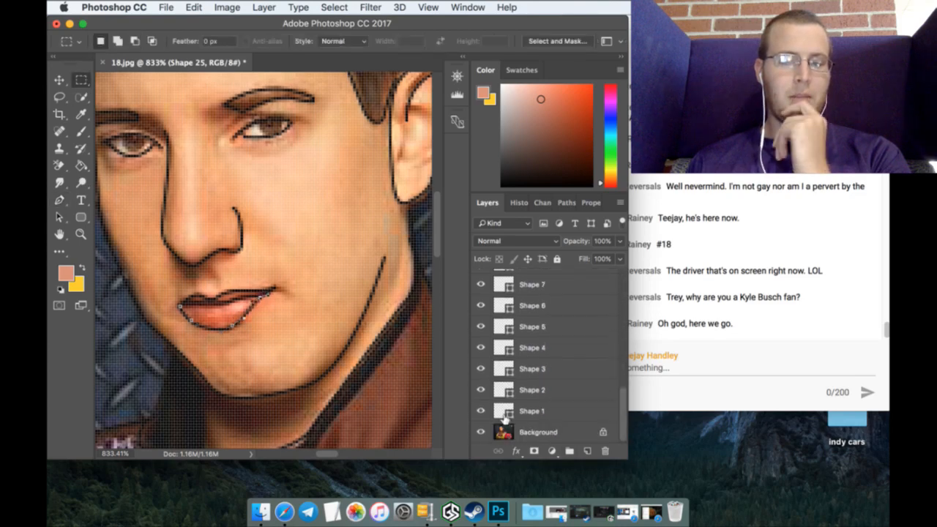
{"action": "left_click", "coordinate": [481, 432]}
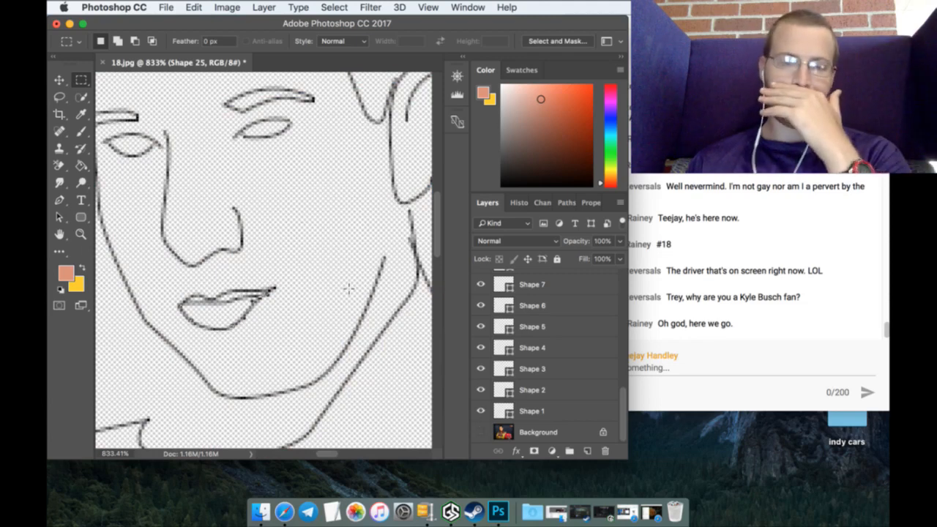
{"action": "left_click", "coordinate": [480, 431]}
Step: On a new layer, outline the collar's outer edge with a Pen curve about 7 by 30 px from the image-left shoulder up to the jaw
{"action": "scroll", "coordinate": [241, 391], "scroll_direction": "down", "scroll_amount": 3}
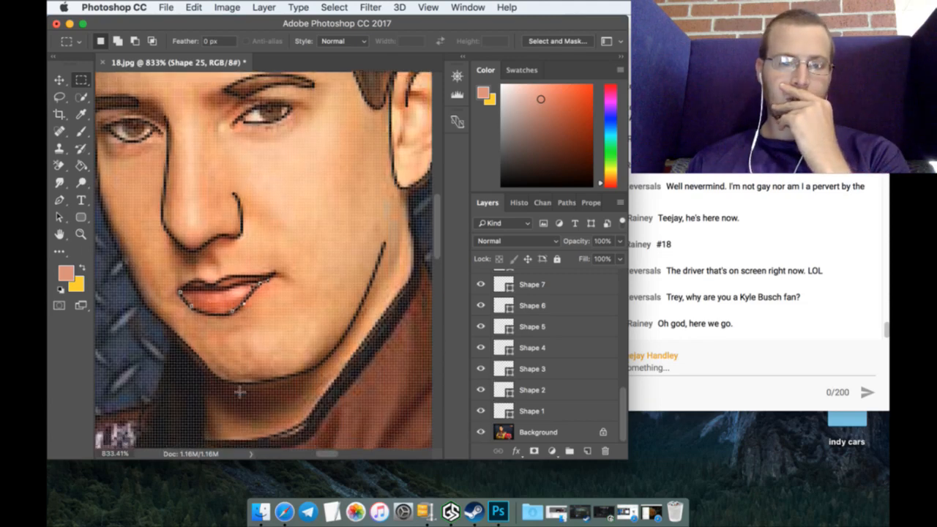
{"action": "scroll", "coordinate": [556, 366], "scroll_direction": "up", "scroll_amount": 10}
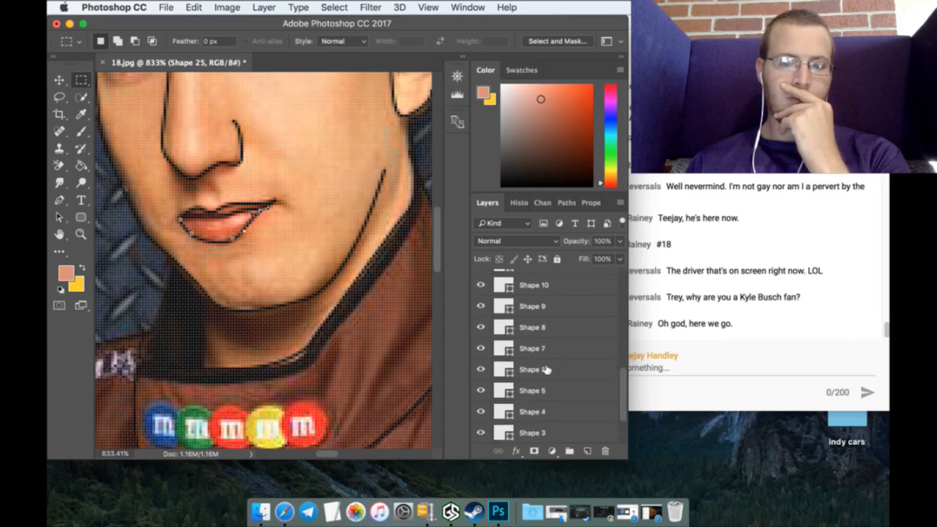
{"action": "left_click", "coordinate": [587, 450]}
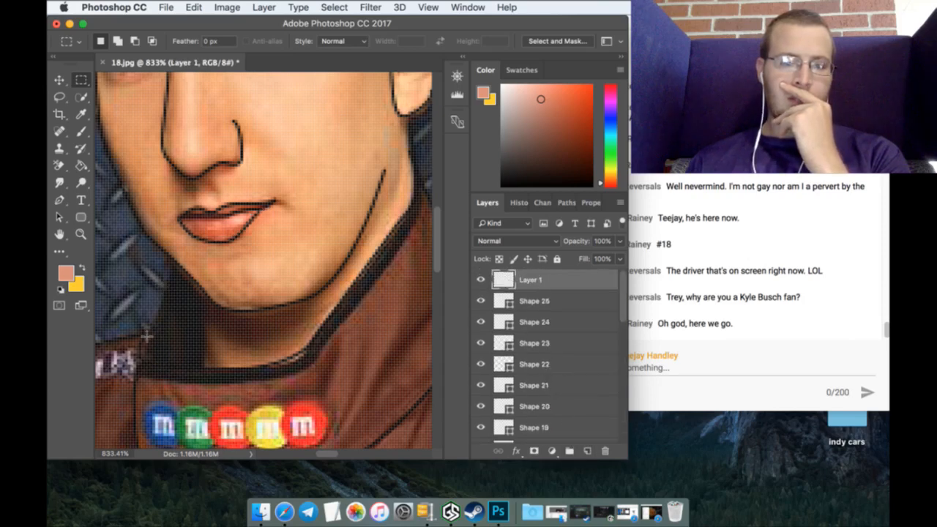
{"action": "left_click_drag", "start_coordinate": [167, 256], "coordinate": [158, 237]}
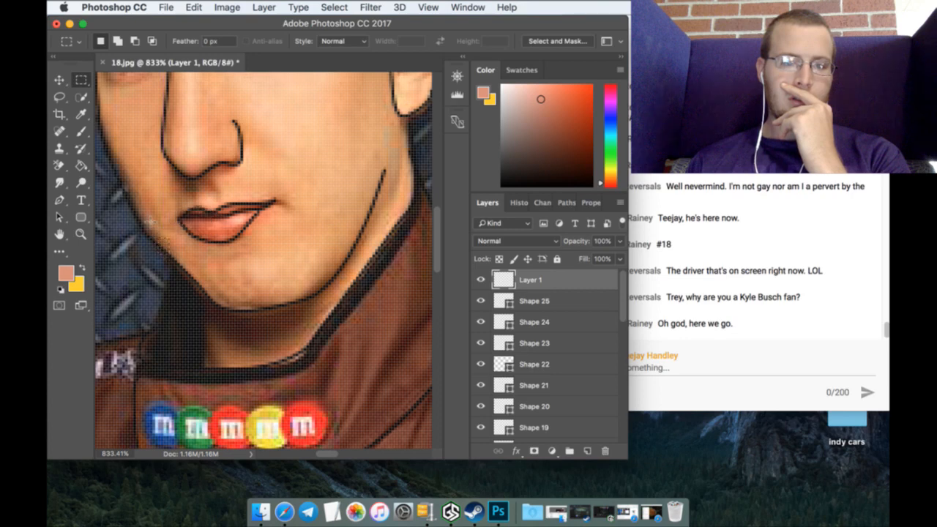
{"action": "left_click", "coordinate": [59, 200]}
{"action": "left_click", "coordinate": [149, 331]}
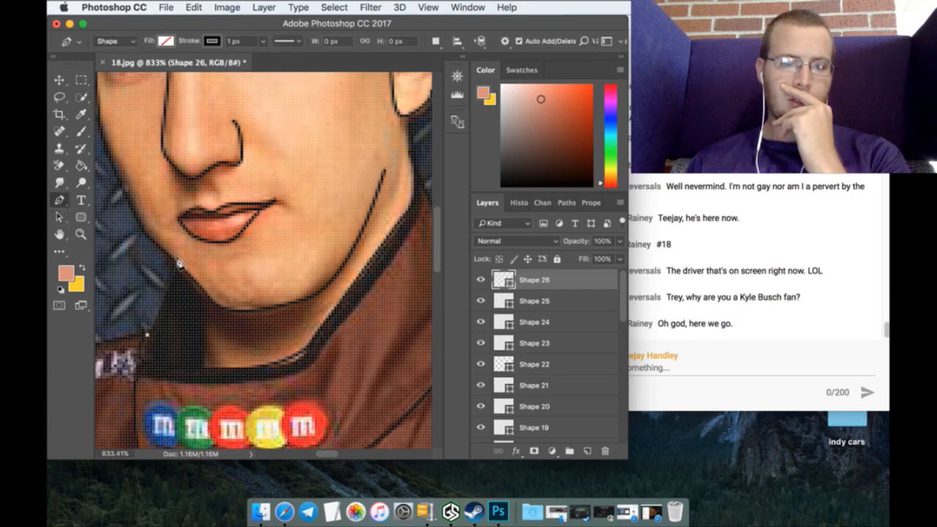
{"action": "left_click", "coordinate": [167, 255]}
{"action": "left_click_drag", "start_coordinate": [165, 222], "coordinate": [169, 183]}
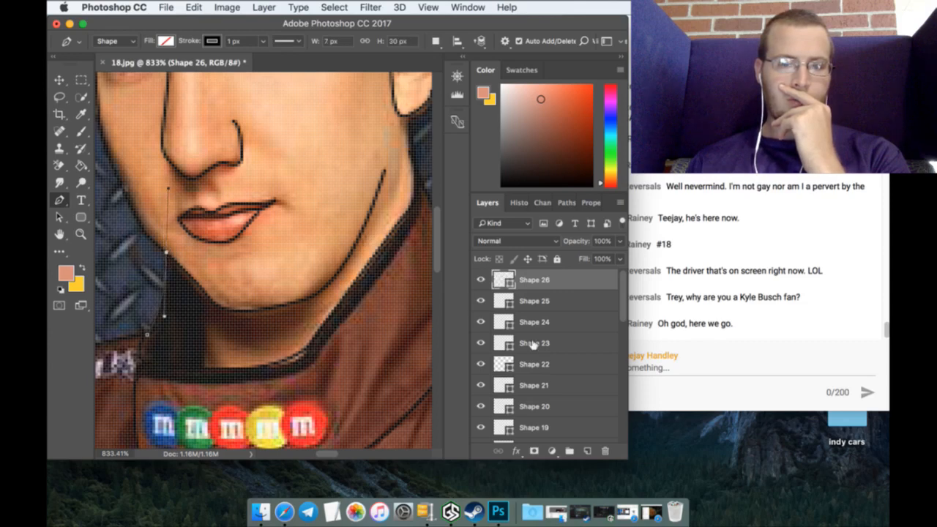
Step: On another new layer, draw the collar's inner edge beside the neck as a curve about 9 by 37 px from the neckline to the jaw
{"action": "left_click", "coordinate": [587, 450]}
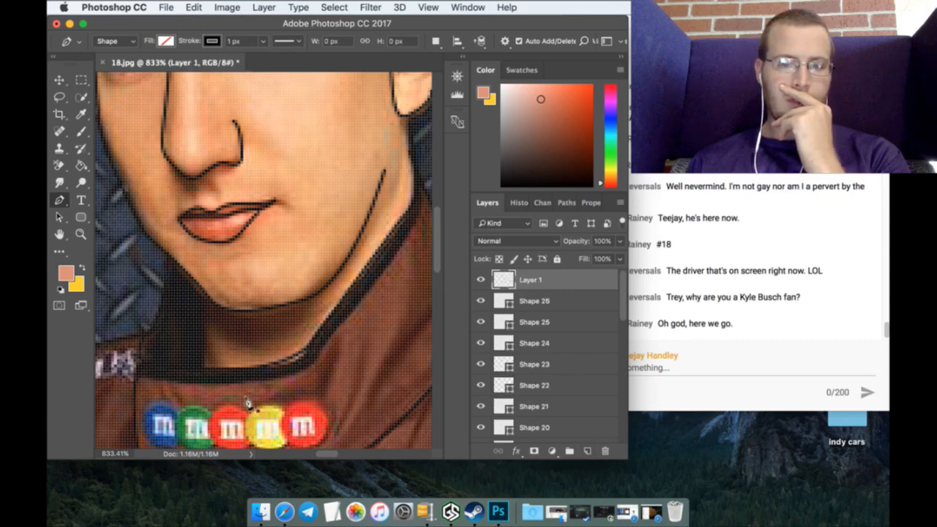
{"action": "left_click", "coordinate": [205, 368]}
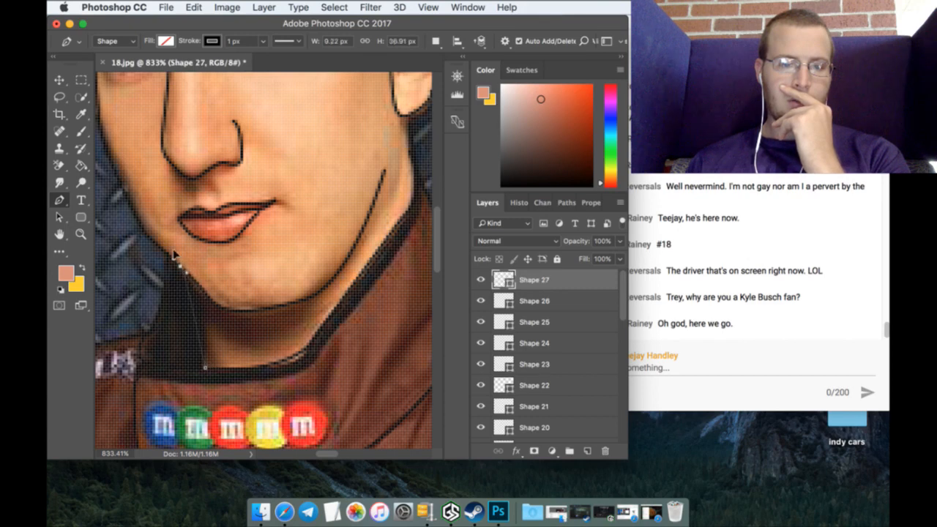
{"action": "left_click_drag", "start_coordinate": [180, 265], "coordinate": [148, 235]}
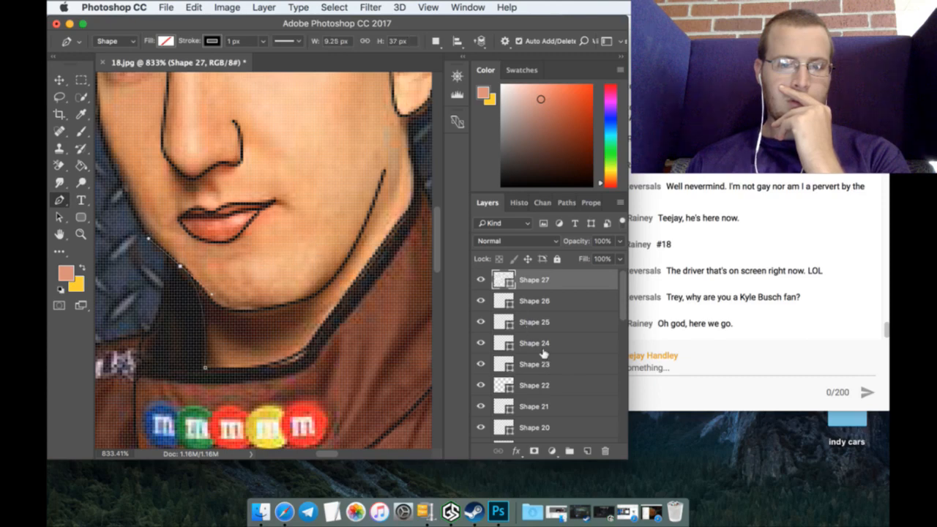
Step: Hide the Background photo and fit the whole line drawing on screen
{"action": "scroll", "coordinate": [576, 399], "scroll_direction": "down", "scroll_amount": 10}
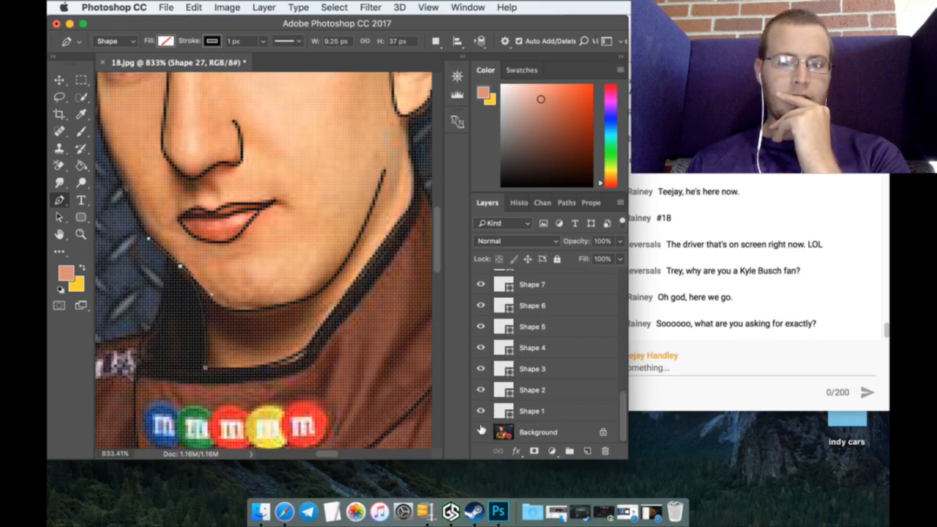
{"action": "left_click", "coordinate": [480, 431]}
{"action": "left_click", "coordinate": [81, 235]}
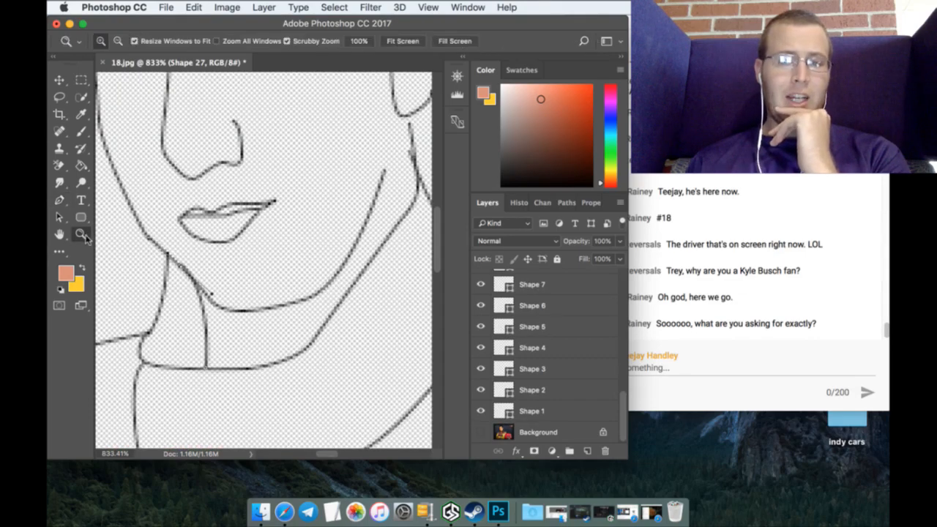
{"action": "left_click", "coordinate": [403, 41]}
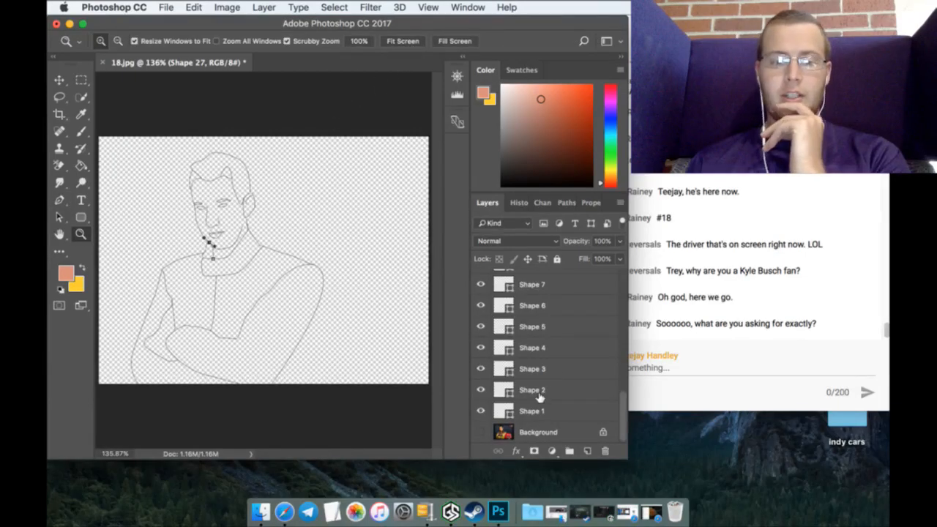
Step: Select all the outline layers from Shape 1 to Shape 27 and bring up the layer commands for them
{"action": "left_click", "coordinate": [540, 412]}
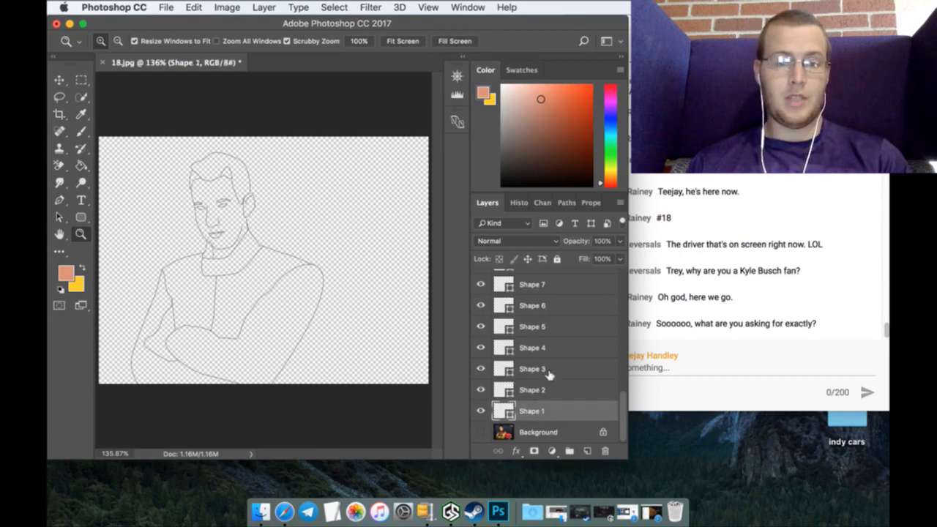
{"action": "scroll", "coordinate": [549, 375], "scroll_direction": "up", "scroll_amount": 10}
{"action": "left_click", "coordinate": [561, 279], "text": "shift"}
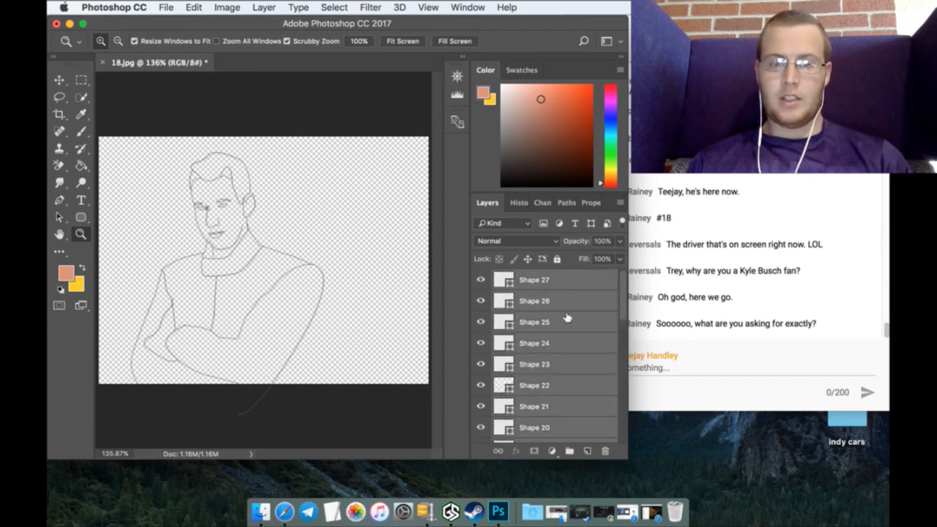
{"action": "scroll", "coordinate": [563, 359], "scroll_direction": "down", "scroll_amount": 10}
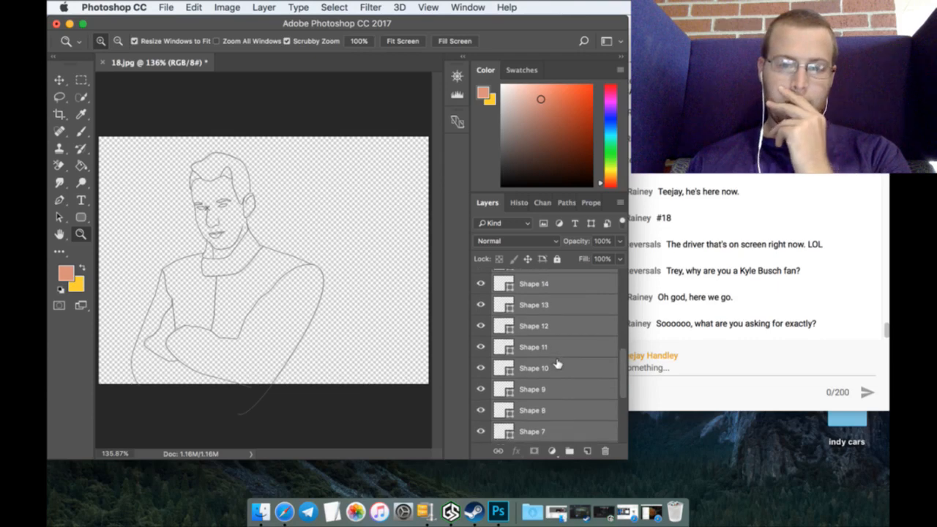
{"action": "right_click", "coordinate": [577, 354]}
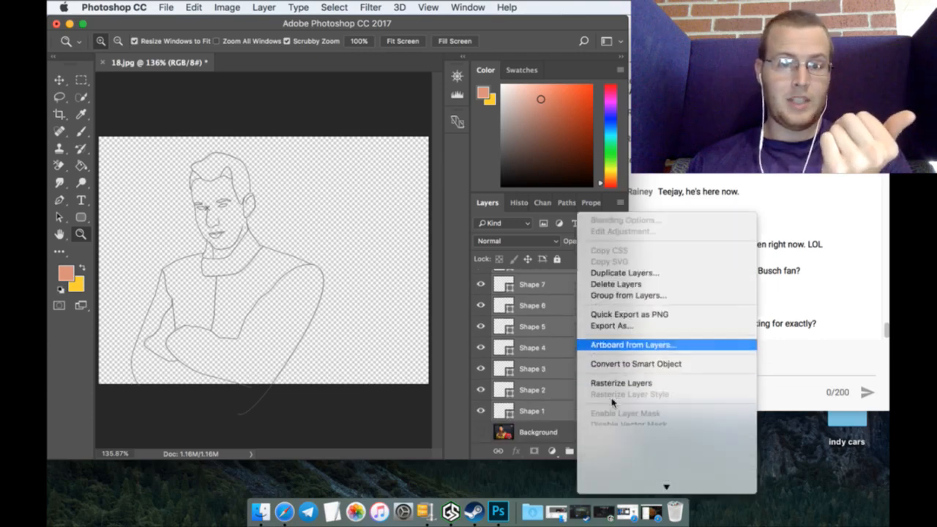
Step: Rasterize the selected shape layers of the portrait outline and merge them into a single layer
{"action": "scroll", "coordinate": [618, 307], "scroll_direction": "up", "scroll_amount": 3}
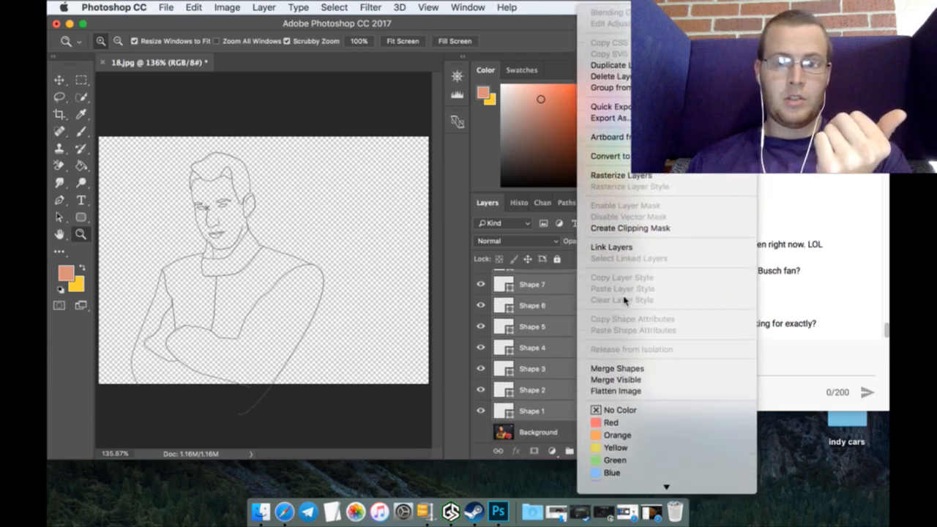
{"action": "left_click", "coordinate": [635, 177]}
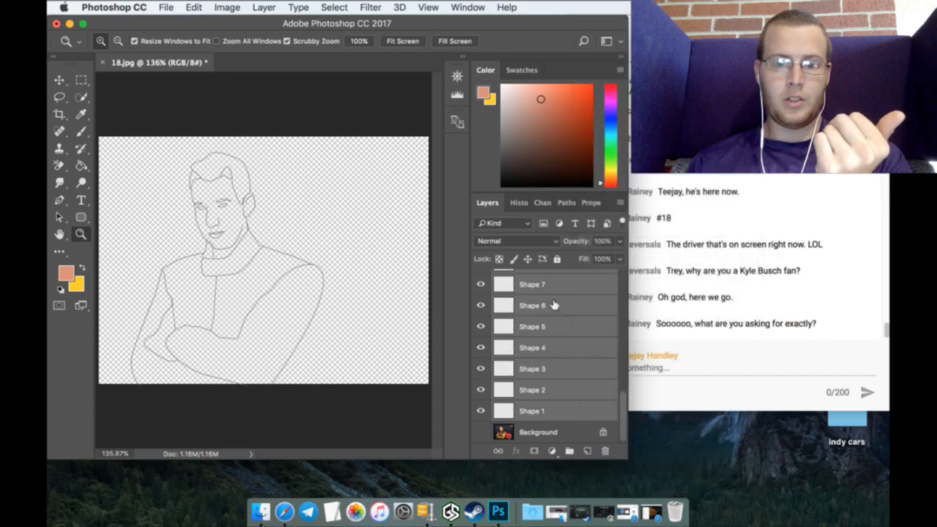
{"action": "right_click", "coordinate": [554, 303]}
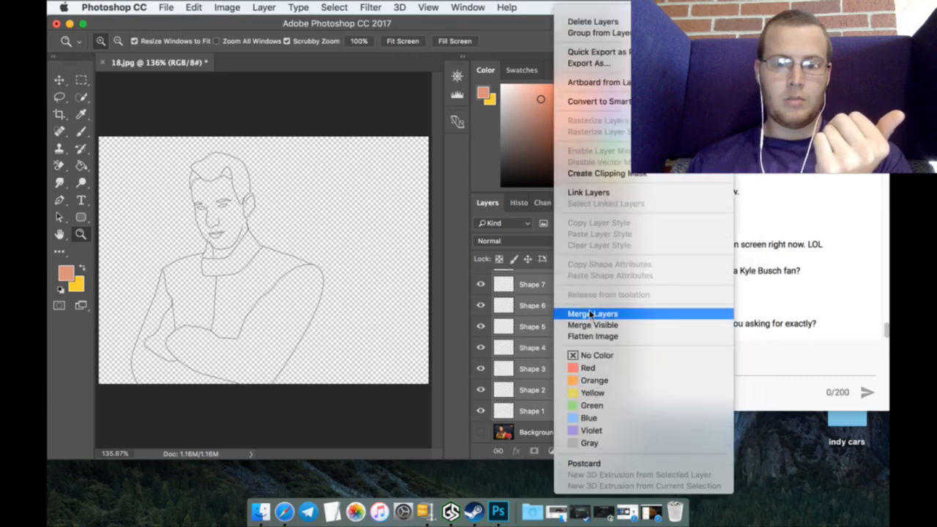
{"action": "left_click", "coordinate": [590, 314]}
Step: Duplicate the merged outline layer under its default name and merge the copy with the original to darken the lines
{"action": "right_click", "coordinate": [560, 281]}
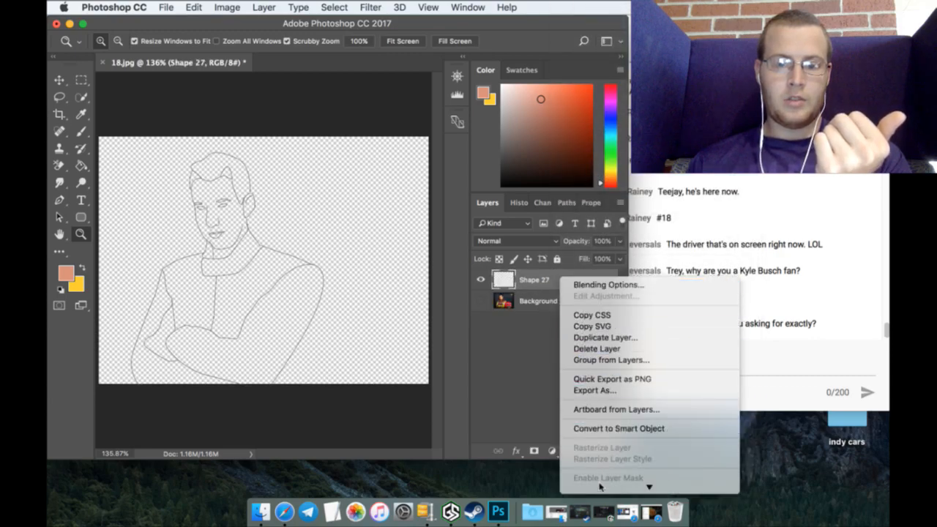
{"action": "mouse_move", "coordinate": [596, 486]}
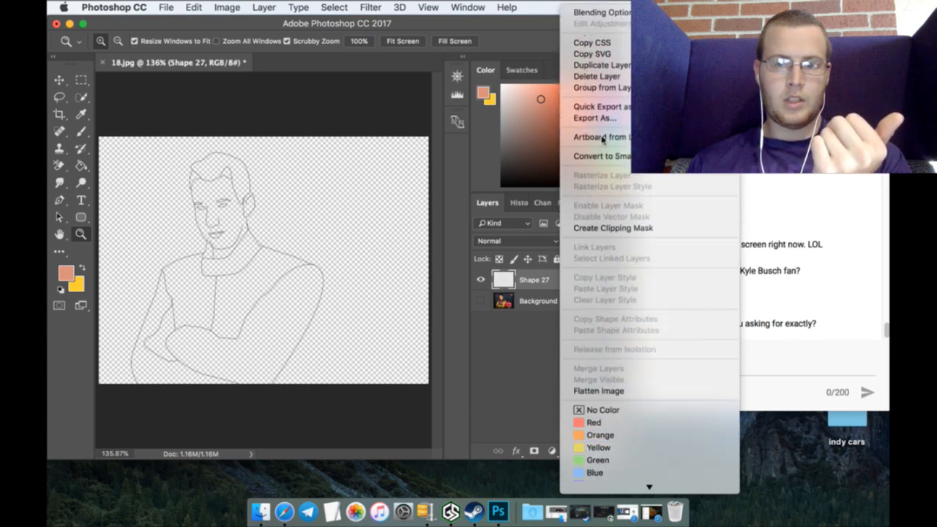
{"action": "left_click", "coordinate": [596, 57]}
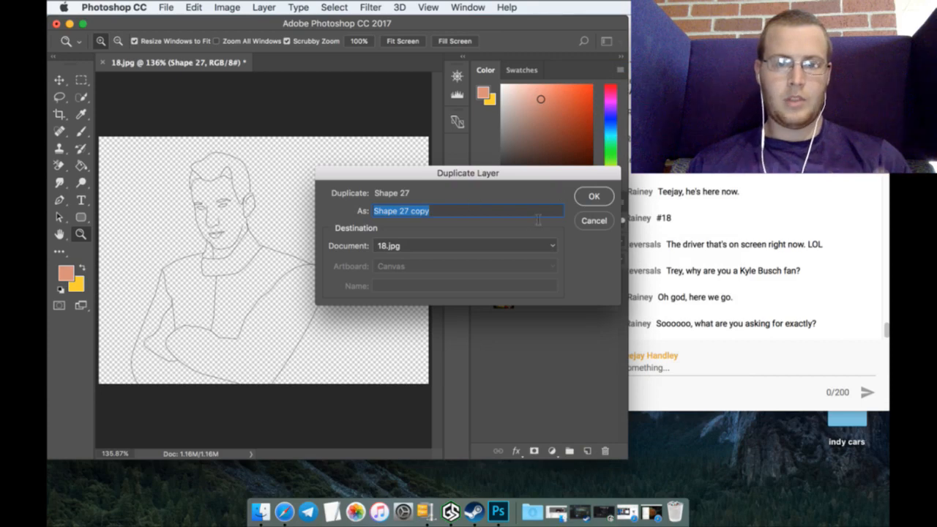
{"action": "left_click", "coordinate": [591, 197]}
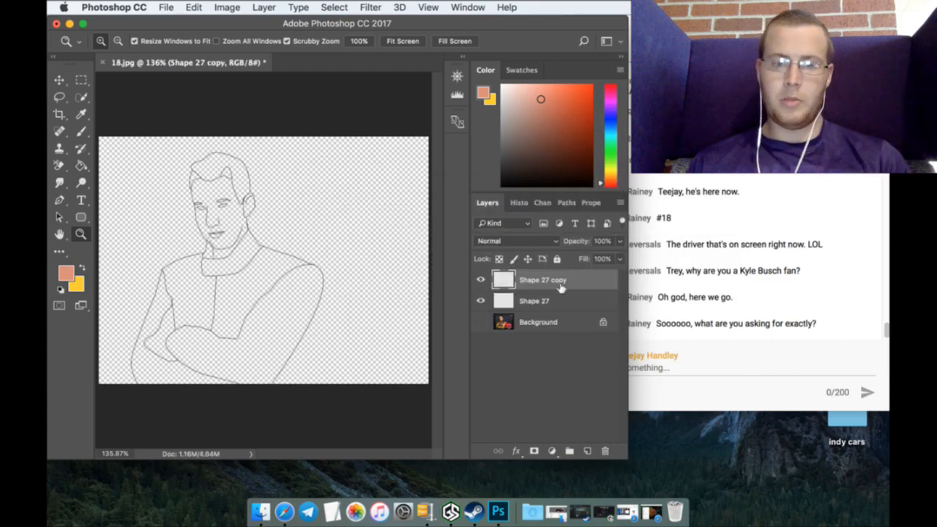
{"action": "left_click", "coordinate": [555, 298], "text": "shift"}
{"action": "right_click", "coordinate": [553, 296]}
{"action": "mouse_move", "coordinate": [596, 492]}
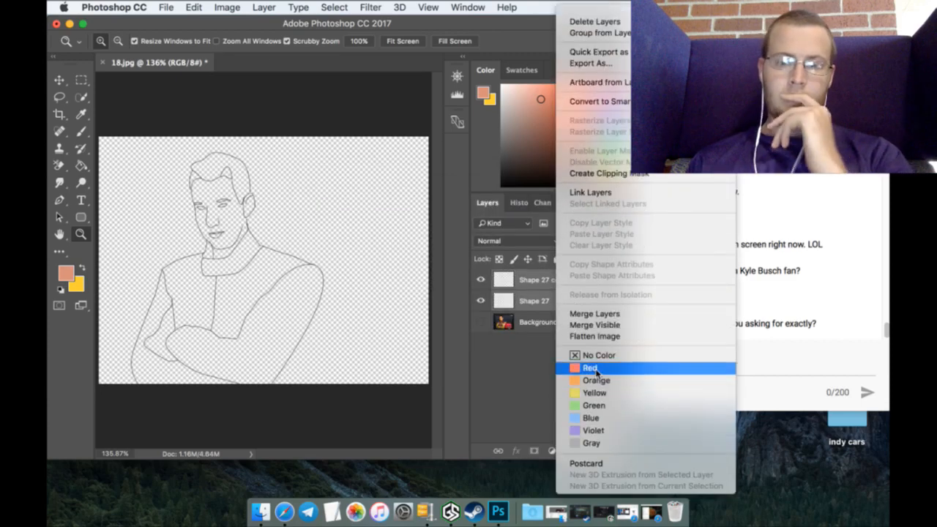
{"action": "left_click", "coordinate": [590, 315]}
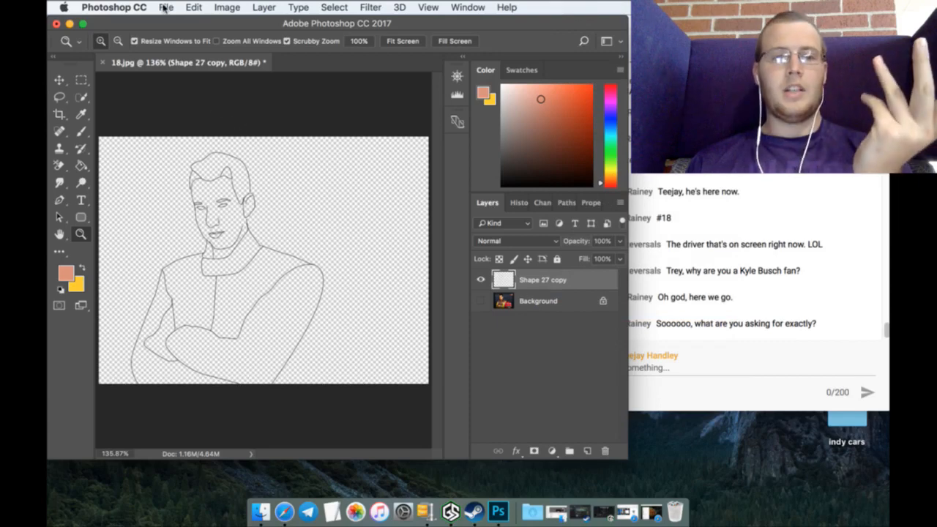
Step: Open the recent file 26.psd and fit the finished cartoon portrait to the screen
{"action": "left_click", "coordinate": [165, 8]}
{"action": "mouse_move", "coordinate": [248, 74]}
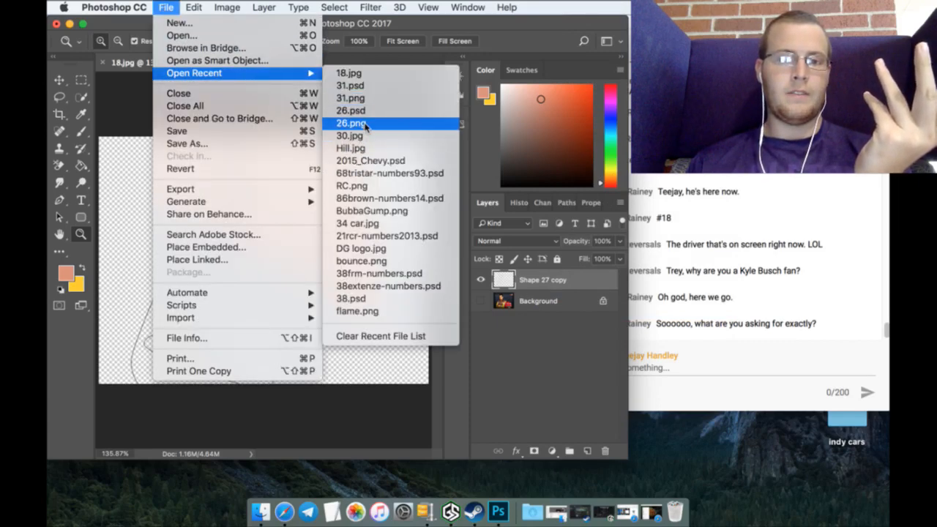
{"action": "left_click", "coordinate": [362, 110]}
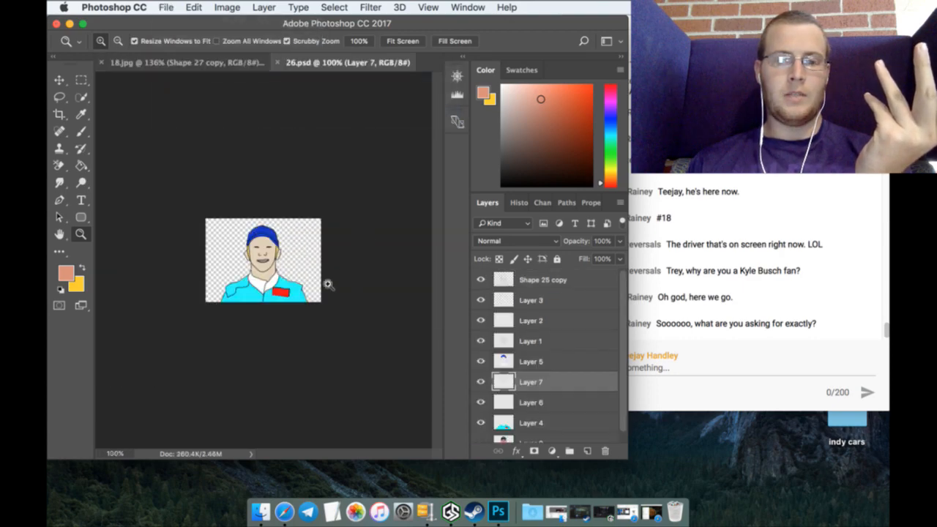
{"action": "left_click", "coordinate": [403, 41]}
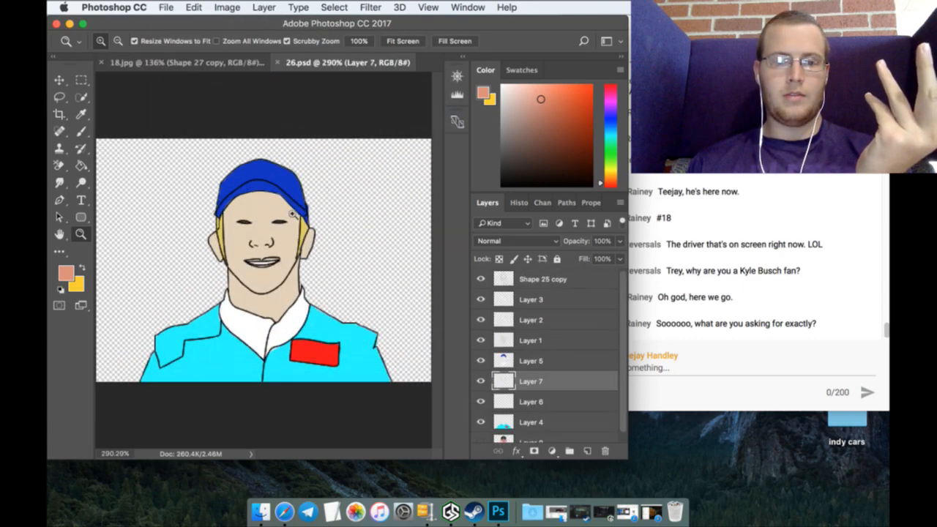
{"action": "scroll", "coordinate": [569, 372], "scroll_direction": "down", "scroll_amount": 2}
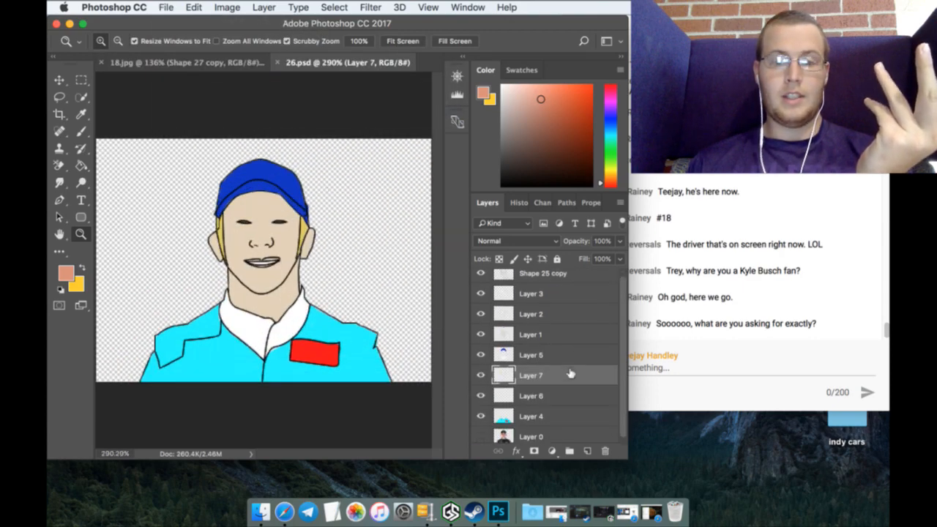
Step: Compare the cartoon with its source photo by toggling layer visibility, and close 26.psd without saving
{"action": "left_click", "coordinate": [481, 432]}
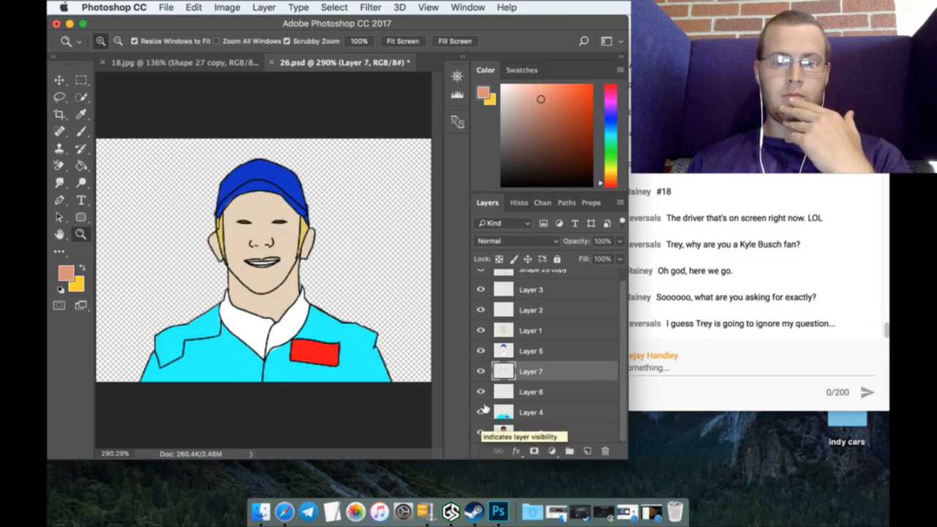
{"action": "left_click_drag", "start_coordinate": [482, 410], "coordinate": [486, 242]}
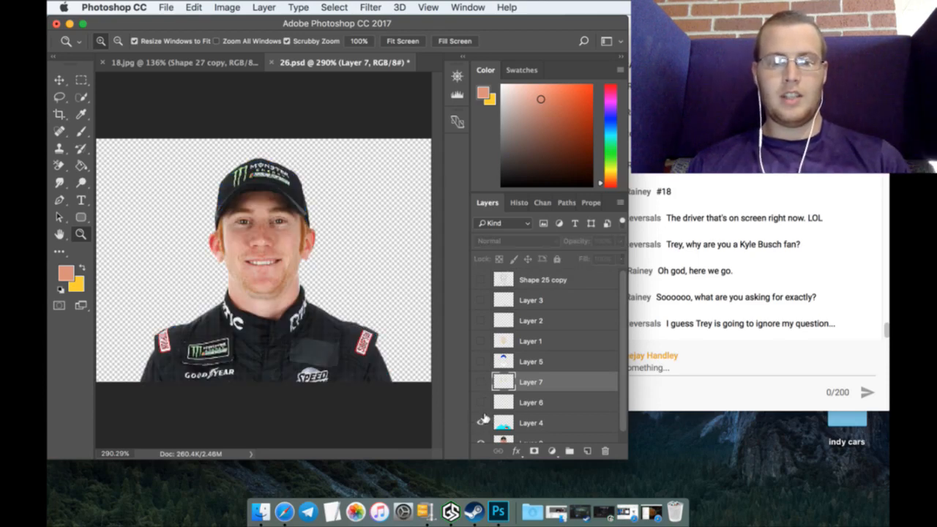
{"action": "left_click_drag", "start_coordinate": [483, 419], "coordinate": [480, 255]}
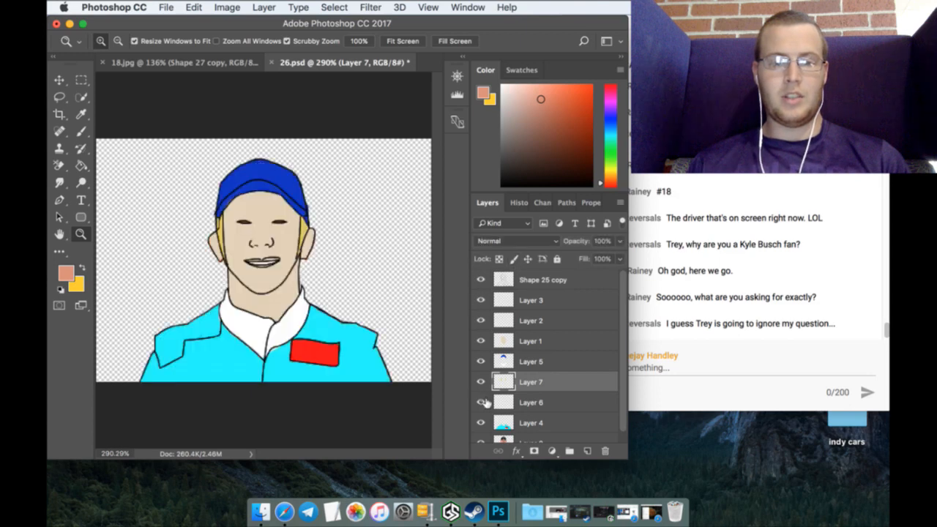
{"action": "left_click", "coordinate": [274, 63]}
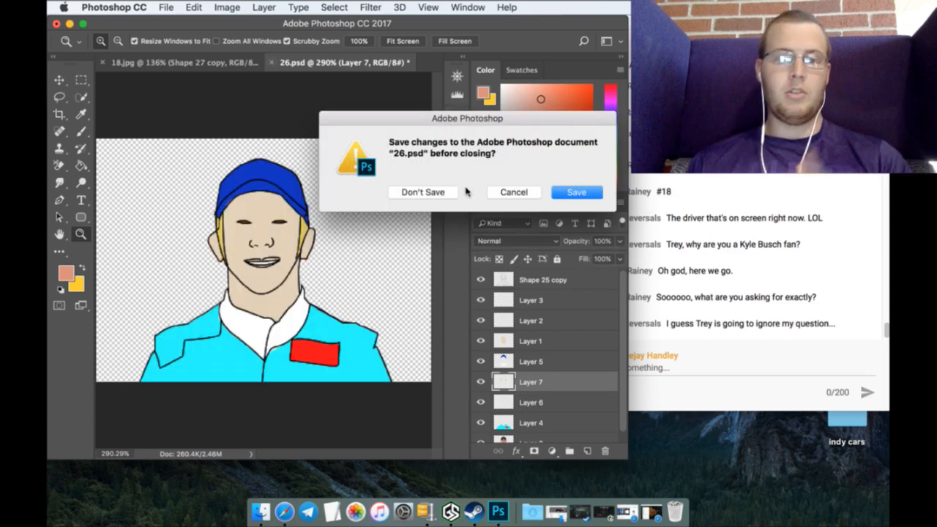
{"action": "left_click", "coordinate": [424, 191]}
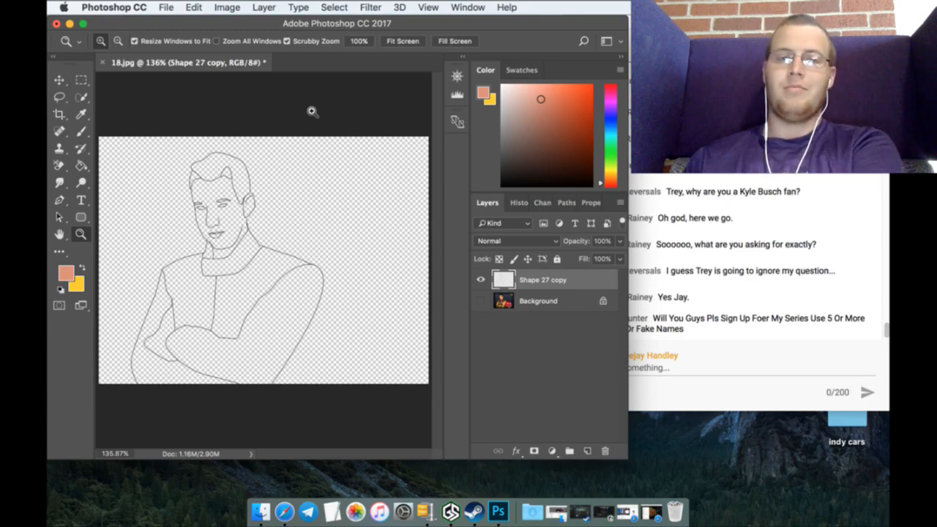
Step: Change the foreground colour to a paler pinkish skin tone
{"action": "left_click_drag", "start_coordinate": [220, 241], "coordinate": [273, 279]}
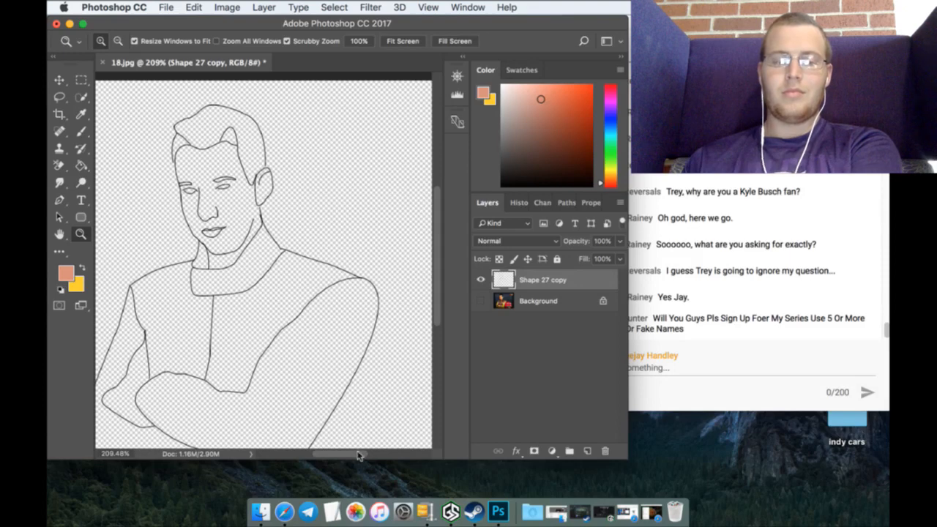
{"action": "scroll", "coordinate": [358, 455], "scroll_direction": "left", "scroll_amount": 5}
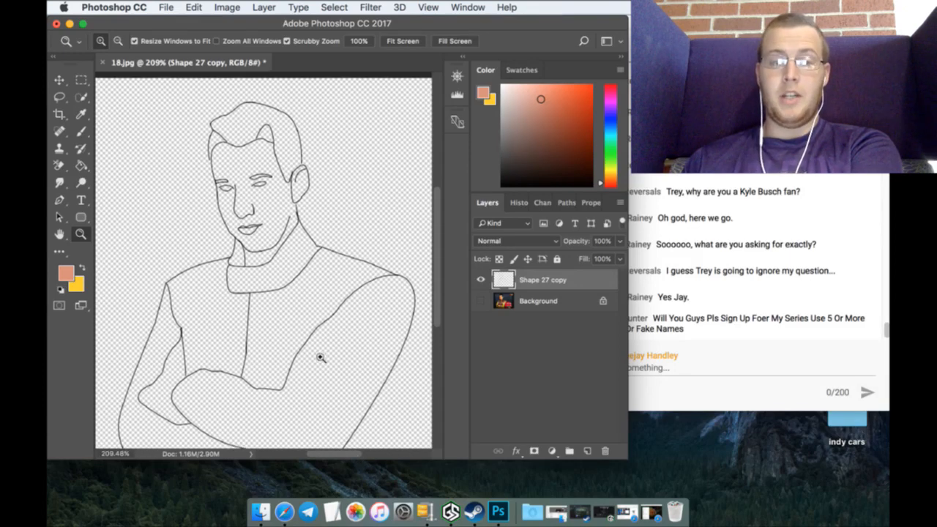
{"action": "scroll", "coordinate": [320, 357], "scroll_direction": "down", "scroll_amount": 3}
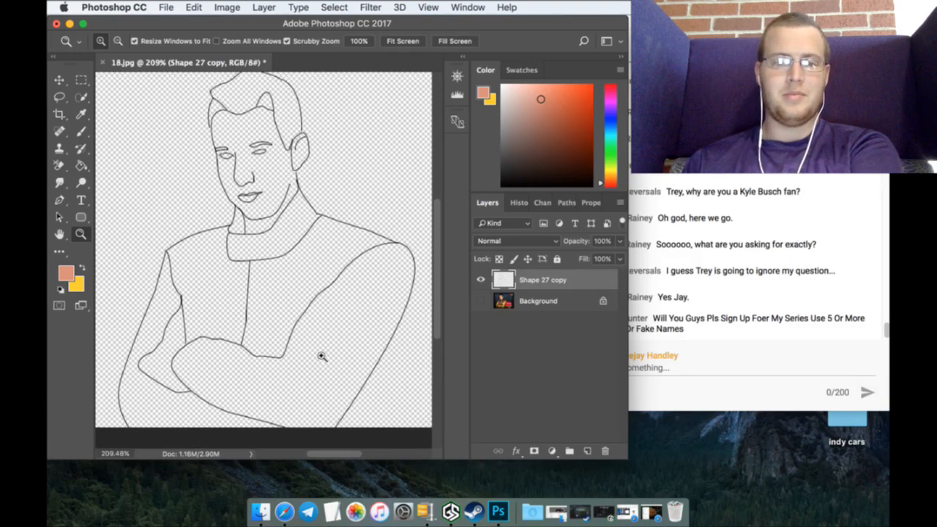
{"action": "left_click_drag", "start_coordinate": [540, 99], "coordinate": [525, 98]}
Step: Add a new empty layer directly above the Background, beneath the outline, and activate the Brush tool
{"action": "left_click", "coordinate": [555, 302]}
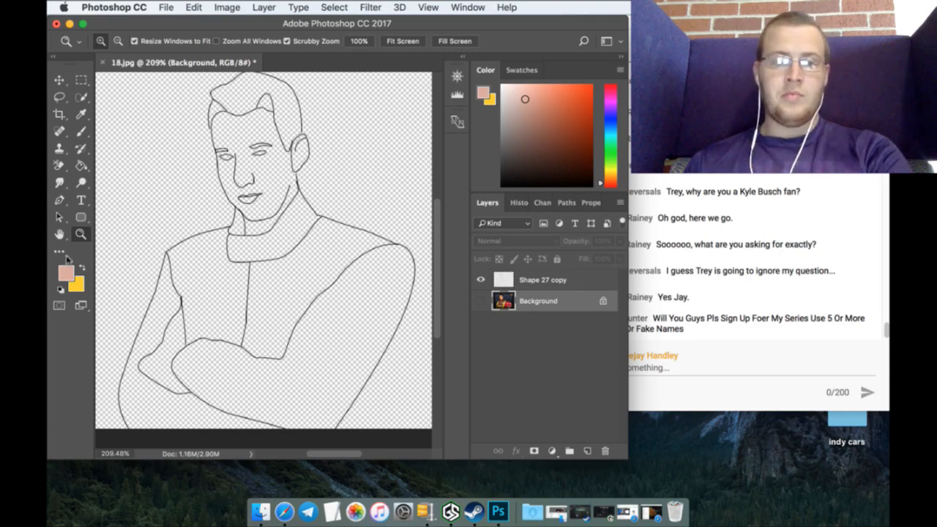
{"action": "left_click_drag", "start_coordinate": [263, 157], "coordinate": [309, 308]}
{"action": "scroll", "coordinate": [312, 324], "scroll_direction": "up", "scroll_amount": 3}
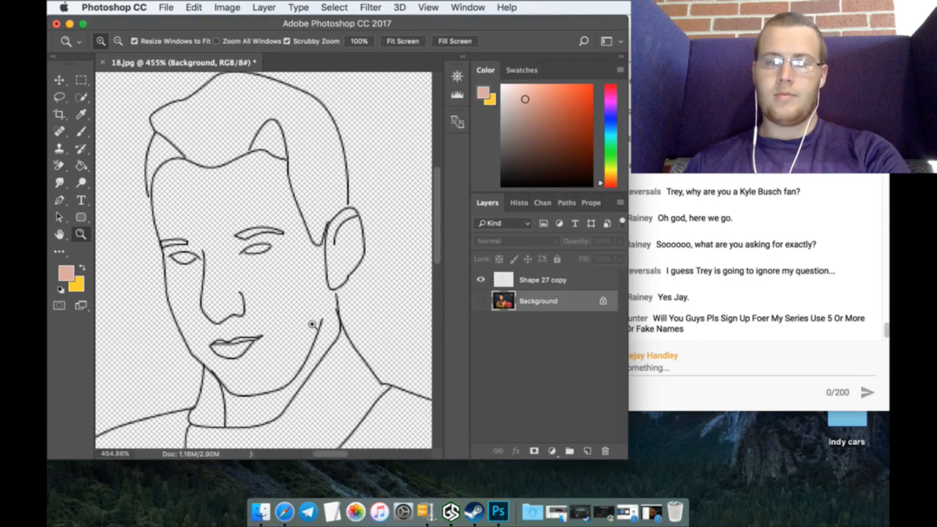
{"action": "left_click", "coordinate": [87, 134]}
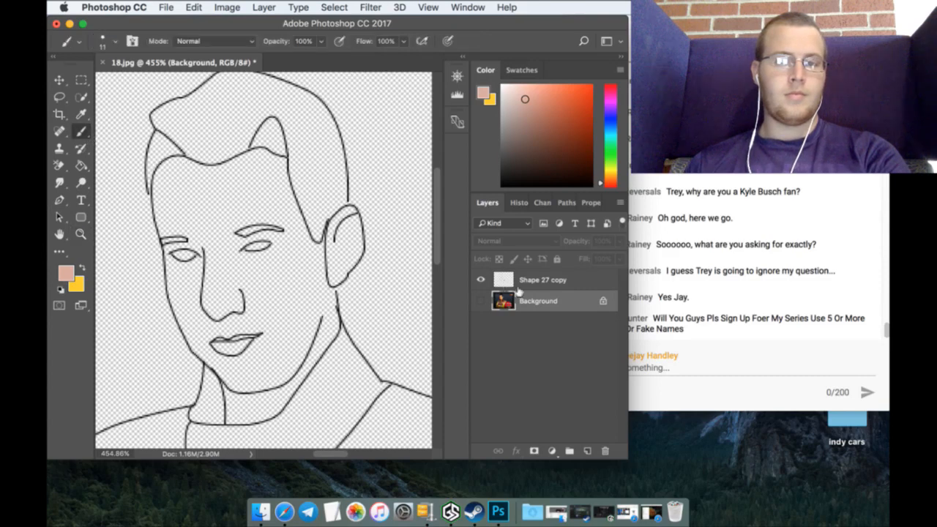
{"action": "left_click", "coordinate": [587, 451]}
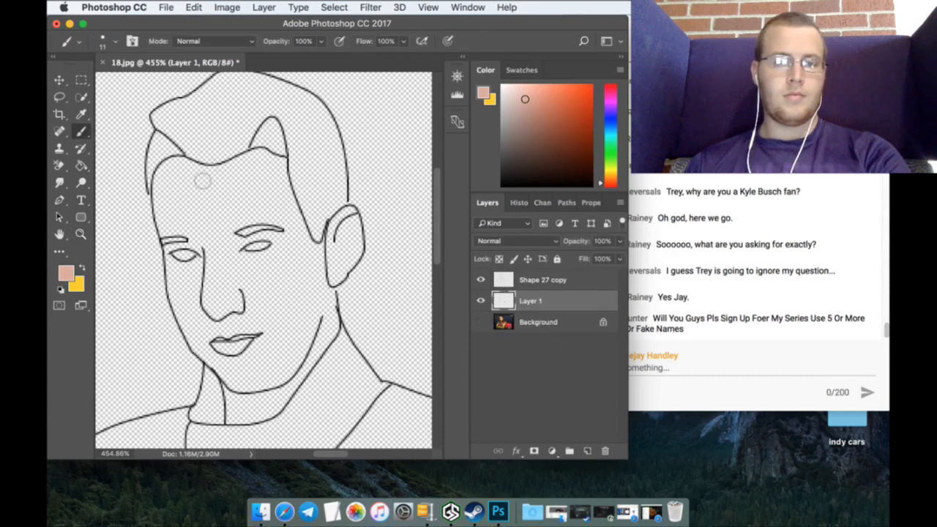
Step: Brush the skin tone just inside the face outline, along the hairline, both cheeks, the jaw and the neck edge
{"action": "mouse_move", "coordinate": [201, 181]}
{"action": "left_mouse_down"}
{"action": "mouse_move", "coordinate": [168, 181]}
{"action": "mouse_move", "coordinate": [180, 173]}
{"action": "mouse_move", "coordinate": [160, 199]}
{"action": "mouse_move", "coordinate": [165, 227]}
{"action": "mouse_move", "coordinate": [165, 204]}
{"action": "left_mouse_up"}
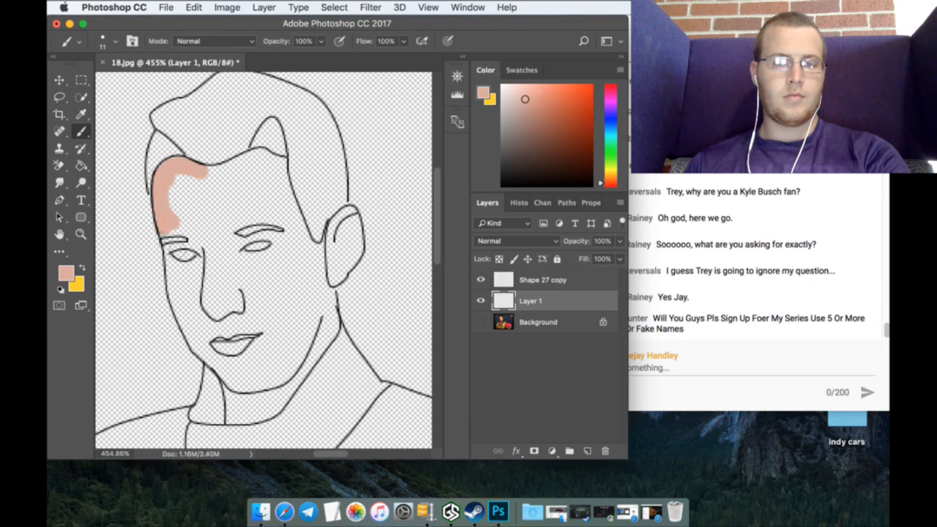
{"action": "scroll", "coordinate": [194, 267], "scroll_direction": "down", "scroll_amount": 2}
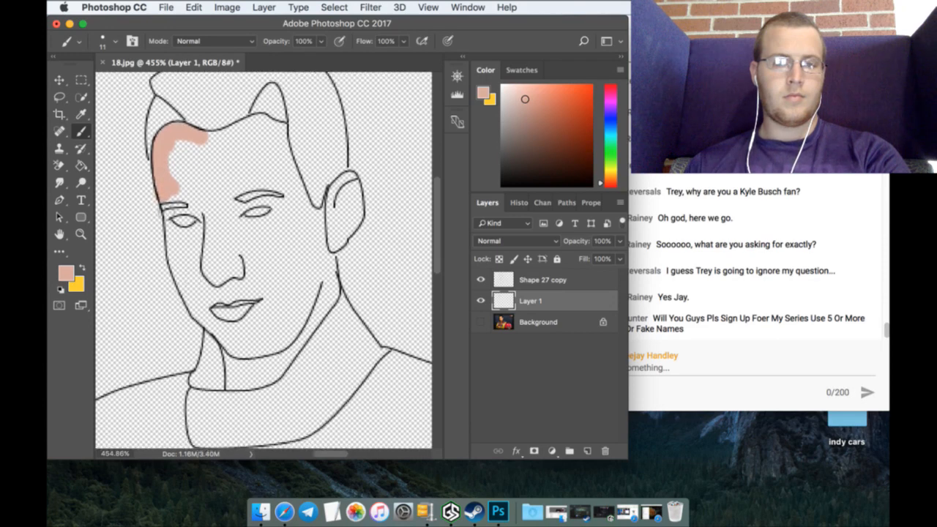
{"action": "mouse_move", "coordinate": [171, 206]}
{"action": "left_mouse_down"}
{"action": "mouse_move", "coordinate": [177, 273]}
{"action": "mouse_move", "coordinate": [192, 298]}
{"action": "left_mouse_up"}
{"action": "mouse_move", "coordinate": [173, 251]}
{"action": "left_mouse_down"}
{"action": "mouse_move", "coordinate": [198, 326]}
{"action": "mouse_move", "coordinate": [207, 320]}
{"action": "mouse_move", "coordinate": [232, 340]}
{"action": "mouse_move", "coordinate": [236, 383]}
{"action": "left_mouse_up"}
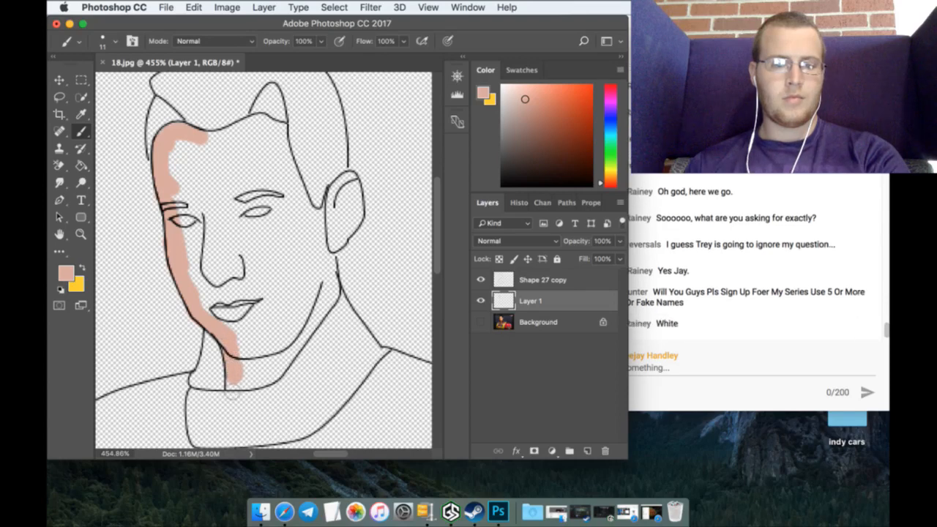
{"action": "mouse_move", "coordinate": [236, 394]}
{"action": "left_mouse_down"}
{"action": "mouse_move", "coordinate": [293, 353]}
{"action": "mouse_move", "coordinate": [274, 380]}
{"action": "mouse_move", "coordinate": [324, 293]}
{"action": "left_mouse_up"}
{"action": "left_click_drag", "start_coordinate": [286, 353], "coordinate": [320, 307]}
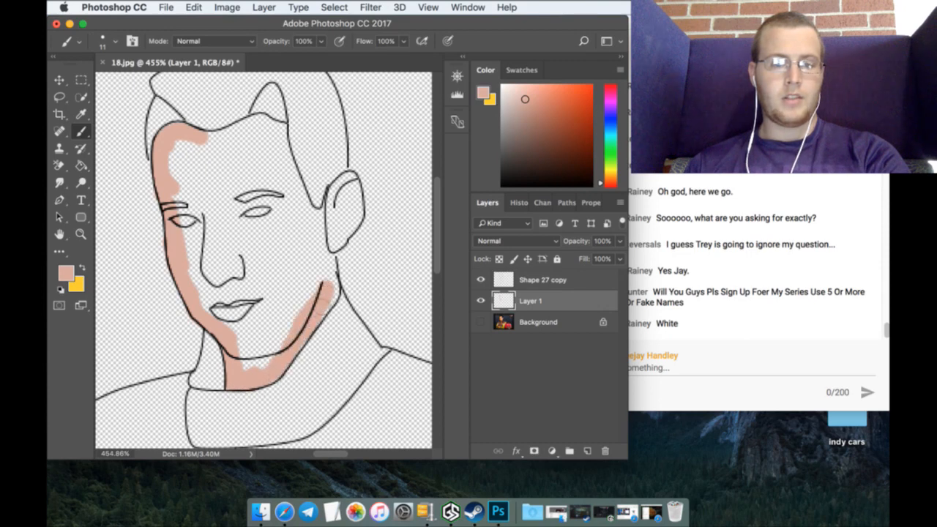
{"action": "left_click_drag", "start_coordinate": [328, 270], "coordinate": [308, 281]}
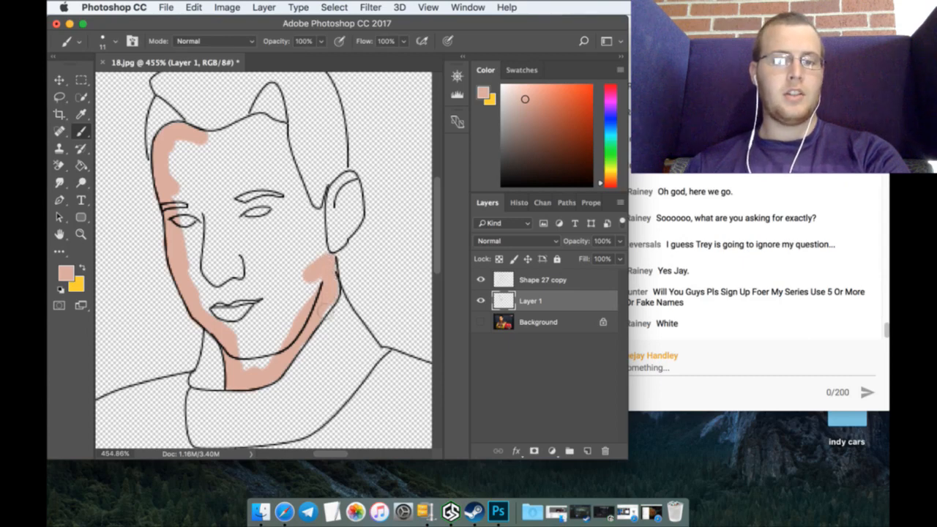
{"action": "mouse_move", "coordinate": [322, 268]}
{"action": "left_mouse_down"}
{"action": "mouse_move", "coordinate": [314, 223]}
{"action": "mouse_move", "coordinate": [315, 243]}
{"action": "left_mouse_up"}
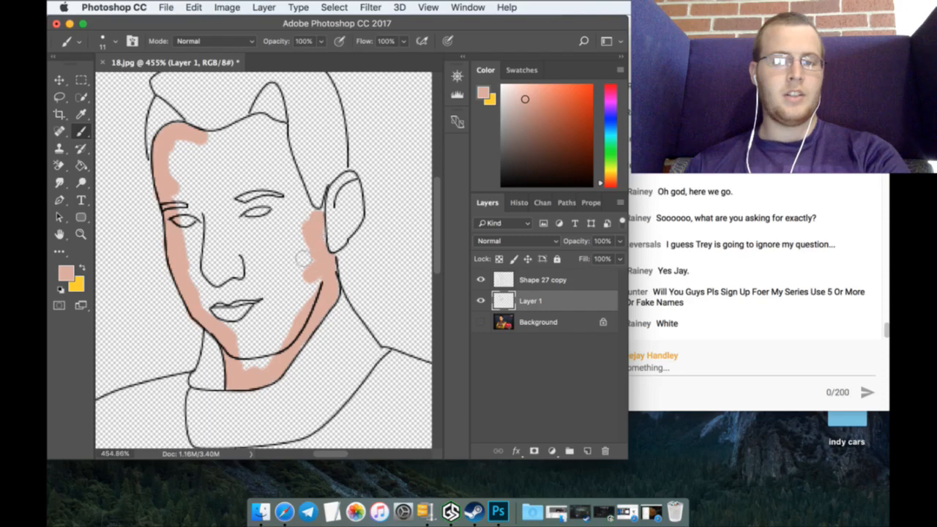
{"action": "mouse_move", "coordinate": [210, 151]}
{"action": "left_mouse_down"}
{"action": "mouse_move", "coordinate": [262, 130]}
{"action": "mouse_move", "coordinate": [230, 147]}
{"action": "mouse_move", "coordinate": [262, 133]}
{"action": "mouse_move", "coordinate": [276, 149]}
{"action": "mouse_move", "coordinate": [275, 137]}
{"action": "mouse_move", "coordinate": [282, 169]}
{"action": "mouse_move", "coordinate": [280, 137]}
{"action": "mouse_move", "coordinate": [295, 222]}
{"action": "mouse_move", "coordinate": [286, 173]}
{"action": "mouse_move", "coordinate": [298, 227]}
{"action": "mouse_move", "coordinate": [310, 227]}
{"action": "mouse_move", "coordinate": [293, 207]}
{"action": "mouse_move", "coordinate": [307, 220]}
{"action": "mouse_move", "coordinate": [299, 197]}
{"action": "left_mouse_up"}
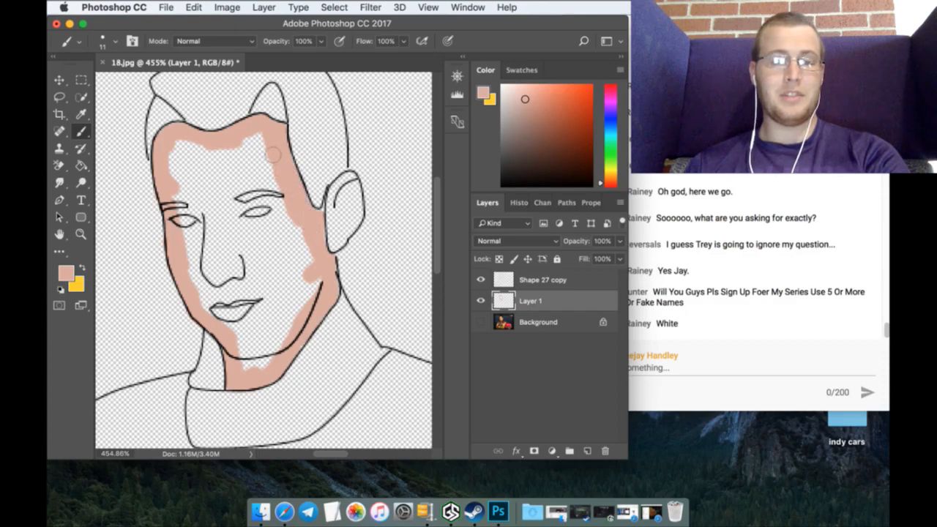
Step: Fill the remaining interior of the face and the neck beneath the chin with the skin tone
{"action": "mouse_move", "coordinate": [271, 153]}
{"action": "left_mouse_down"}
{"action": "mouse_move", "coordinate": [179, 153]}
{"action": "mouse_move", "coordinate": [172, 182]}
{"action": "mouse_move", "coordinate": [193, 287]}
{"action": "mouse_move", "coordinate": [244, 377]}
{"action": "mouse_move", "coordinate": [269, 371]}
{"action": "mouse_move", "coordinate": [315, 286]}
{"action": "mouse_move", "coordinate": [264, 362]}
{"action": "mouse_move", "coordinate": [251, 365]}
{"action": "mouse_move", "coordinate": [285, 330]}
{"action": "mouse_move", "coordinate": [246, 366]}
{"action": "mouse_move", "coordinate": [267, 358]}
{"action": "mouse_move", "coordinate": [265, 334]}
{"action": "mouse_move", "coordinate": [228, 325]}
{"action": "mouse_move", "coordinate": [277, 310]}
{"action": "mouse_move", "coordinate": [258, 347]}
{"action": "left_mouse_up"}
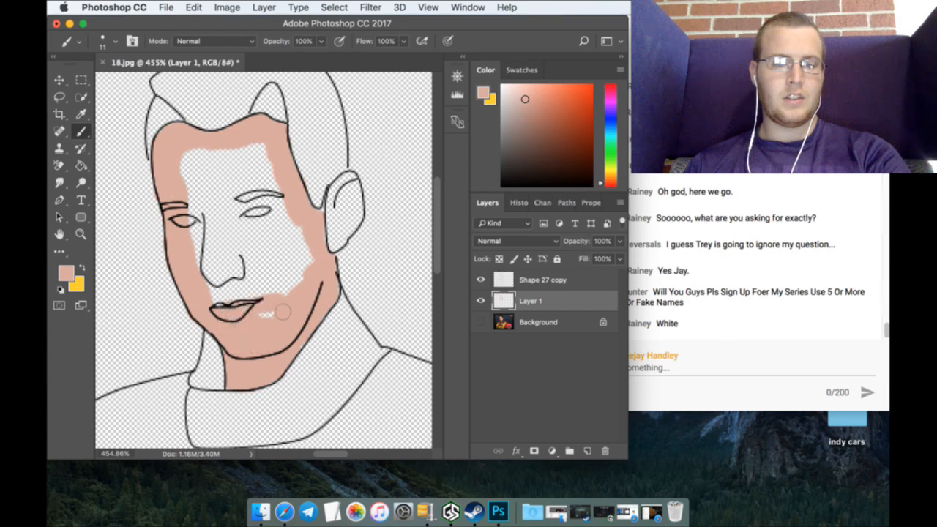
{"action": "mouse_move", "coordinate": [283, 312]}
{"action": "left_mouse_down"}
{"action": "mouse_move", "coordinate": [258, 310]}
{"action": "mouse_move", "coordinate": [310, 271]}
{"action": "mouse_move", "coordinate": [285, 213]}
{"action": "left_mouse_up"}
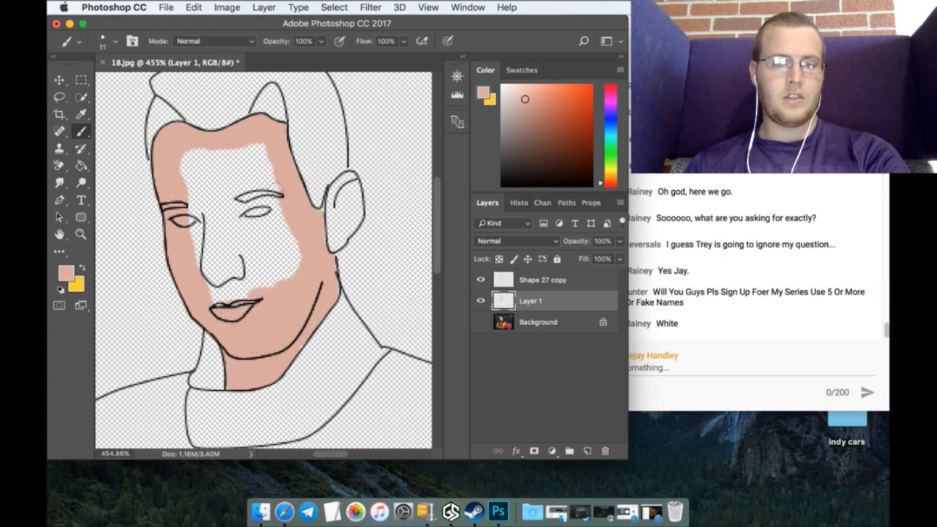
{"action": "mouse_move", "coordinate": [275, 164]}
{"action": "left_mouse_down"}
{"action": "mouse_move", "coordinate": [188, 165]}
{"action": "mouse_move", "coordinate": [204, 297]}
{"action": "mouse_move", "coordinate": [266, 301]}
{"action": "mouse_move", "coordinate": [298, 272]}
{"action": "mouse_move", "coordinate": [299, 247]}
{"action": "mouse_move", "coordinate": [254, 167]}
{"action": "mouse_move", "coordinate": [196, 181]}
{"action": "mouse_move", "coordinate": [270, 290]}
{"action": "mouse_move", "coordinate": [252, 291]}
{"action": "mouse_move", "coordinate": [287, 272]}
{"action": "mouse_move", "coordinate": [226, 284]}
{"action": "mouse_move", "coordinate": [253, 264]}
{"action": "mouse_move", "coordinate": [240, 292]}
{"action": "mouse_move", "coordinate": [286, 259]}
{"action": "mouse_move", "coordinate": [240, 250]}
{"action": "mouse_move", "coordinate": [212, 257]}
{"action": "mouse_move", "coordinate": [297, 254]}
{"action": "mouse_move", "coordinate": [241, 170]}
{"action": "mouse_move", "coordinate": [199, 173]}
{"action": "mouse_move", "coordinate": [194, 231]}
{"action": "mouse_move", "coordinate": [215, 255]}
{"action": "mouse_move", "coordinate": [206, 244]}
{"action": "mouse_move", "coordinate": [273, 249]}
{"action": "mouse_move", "coordinate": [245, 240]}
{"action": "mouse_move", "coordinate": [286, 238]}
{"action": "mouse_move", "coordinate": [188, 232]}
{"action": "mouse_move", "coordinate": [249, 232]}
{"action": "mouse_move", "coordinate": [288, 220]}
{"action": "mouse_move", "coordinate": [244, 225]}
{"action": "mouse_move", "coordinate": [220, 214]}
{"action": "mouse_move", "coordinate": [235, 194]}
{"action": "mouse_move", "coordinate": [269, 212]}
{"action": "mouse_move", "coordinate": [201, 181]}
{"action": "mouse_move", "coordinate": [240, 188]}
{"action": "left_mouse_up"}
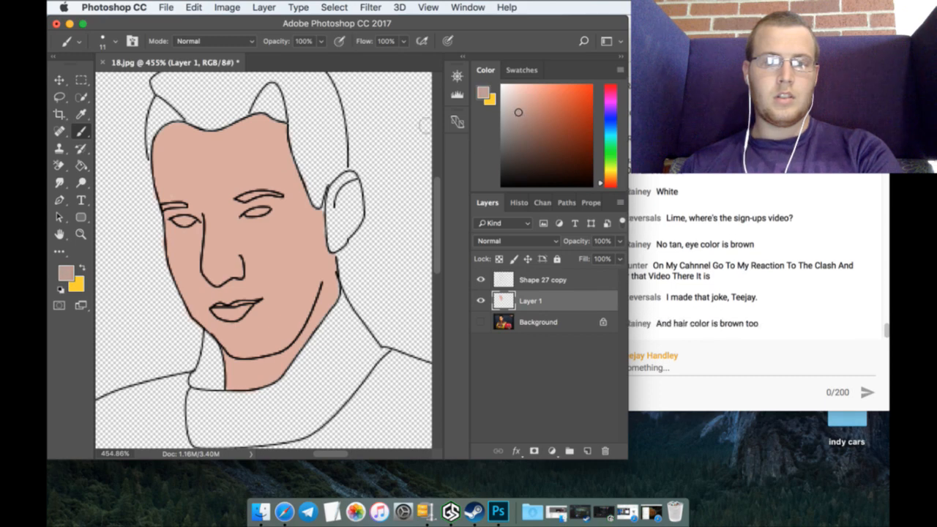
Step: Select the painted skin area on Layer 1 and set the Brush tool to the 5000 px hard round preset
{"action": "left_click", "coordinate": [338, 9]}
{"action": "left_click", "coordinate": [333, 23]}
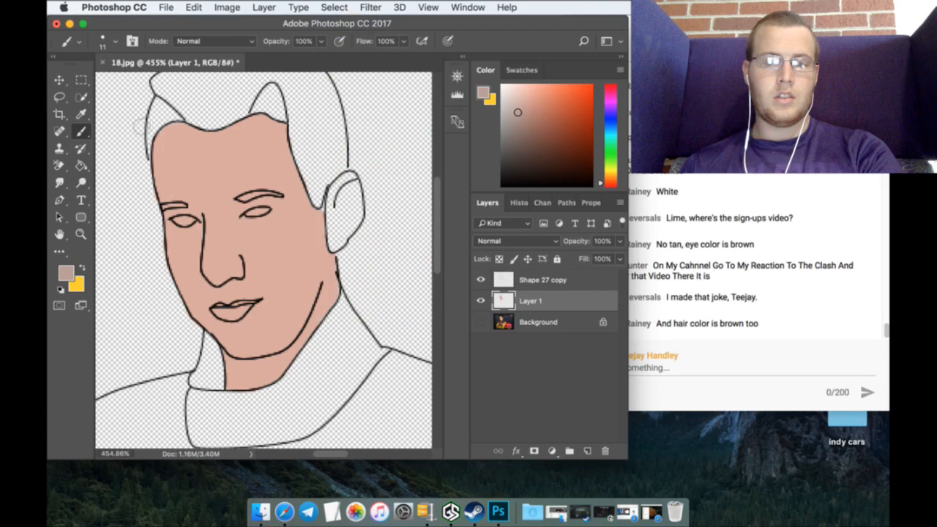
{"action": "left_click", "coordinate": [81, 80]}
{"action": "left_click", "coordinate": [83, 97]}
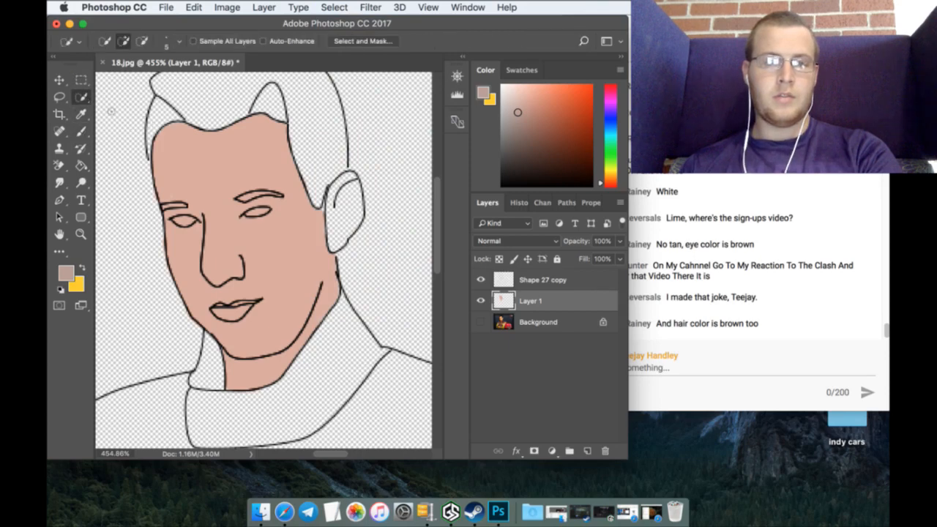
{"action": "left_click", "coordinate": [81, 131]}
{"action": "left_click", "coordinate": [111, 44]}
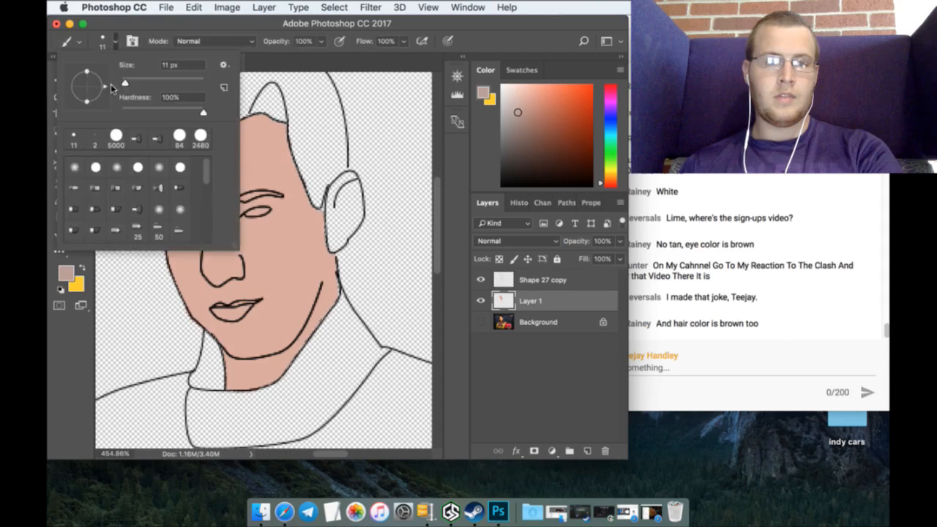
{"action": "left_click", "coordinate": [113, 131]}
Step: Recolour the selected face and neck with the current dull skin tone and remove the selection
{"action": "left_click", "coordinate": [246, 155]}
{"action": "left_click", "coordinate": [246, 155]}
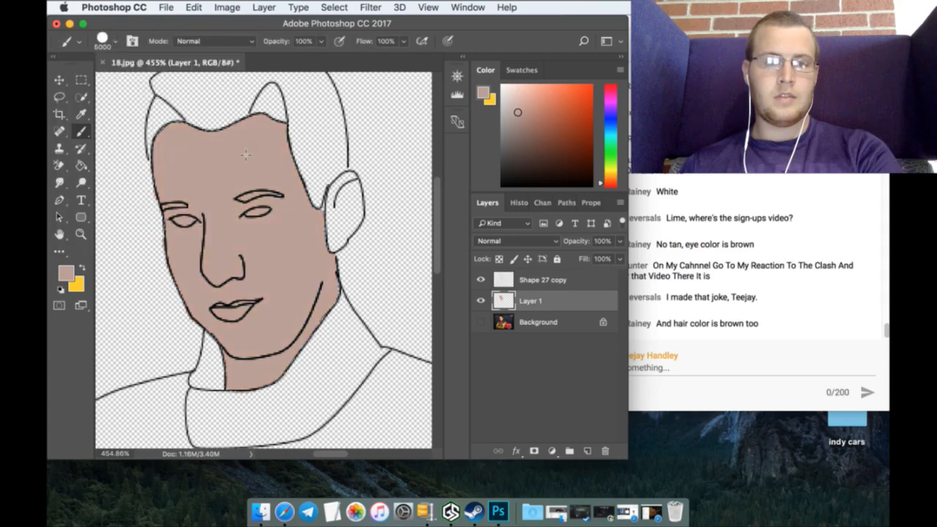
{"action": "left_click", "coordinate": [81, 79]}
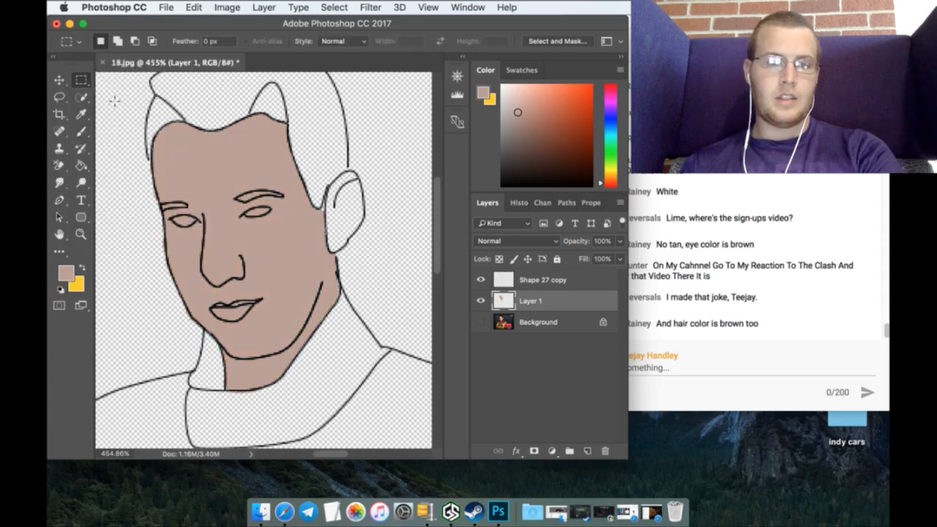
Step: Lighten the foreground skin tone and step back to before the last recolouring, with the skin area still selected
{"action": "left_click_drag", "start_coordinate": [516, 111], "coordinate": [515, 105]}
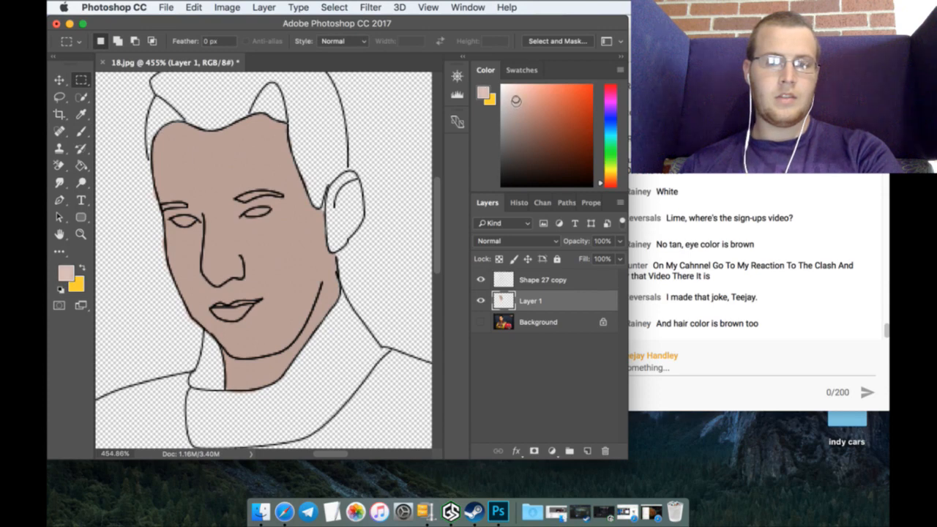
{"action": "left_click", "coordinate": [333, 10]}
{"action": "left_click", "coordinate": [120, 105]}
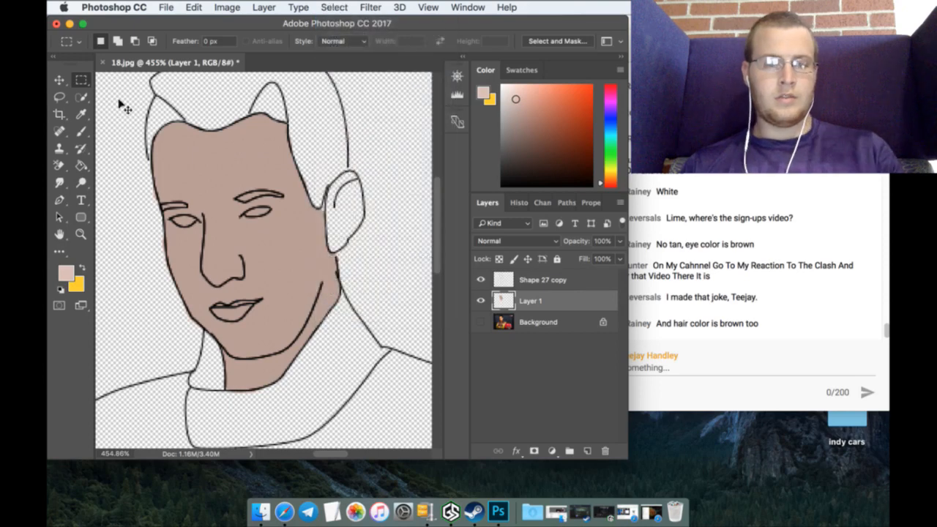
{"action": "left_click", "coordinate": [191, 7]}
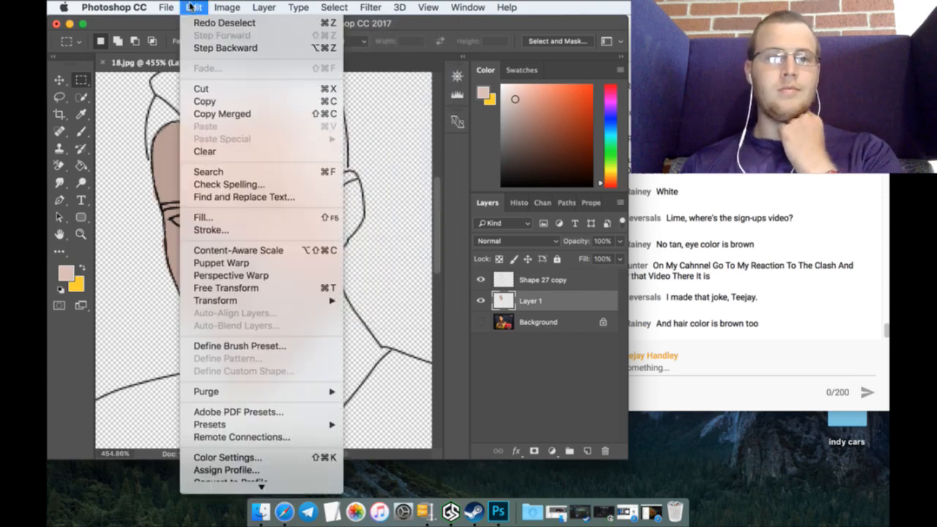
{"action": "left_click", "coordinate": [204, 47]}
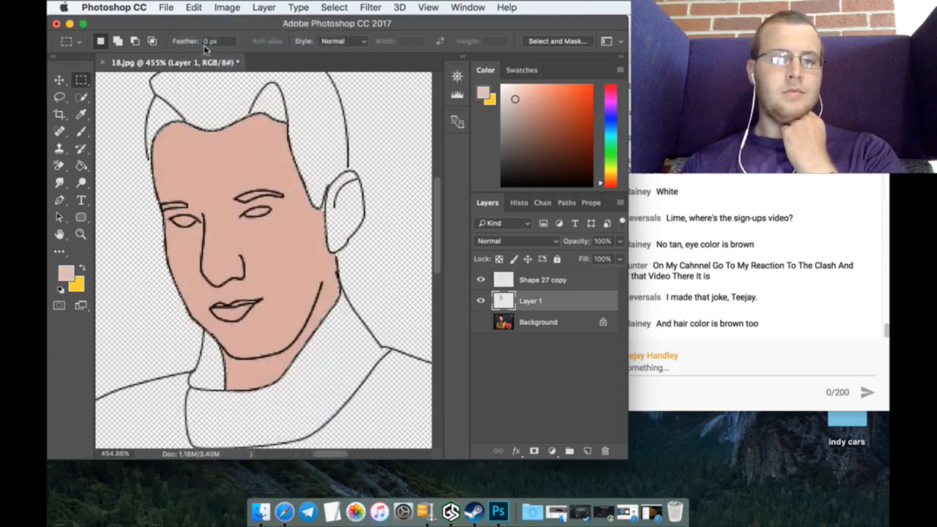
Step: Recolour the selected face and neck with the lighter pink tone using the 5000 px brush, and deselect the area
{"action": "key", "text": "b"}
{"action": "left_click", "coordinate": [199, 169]}
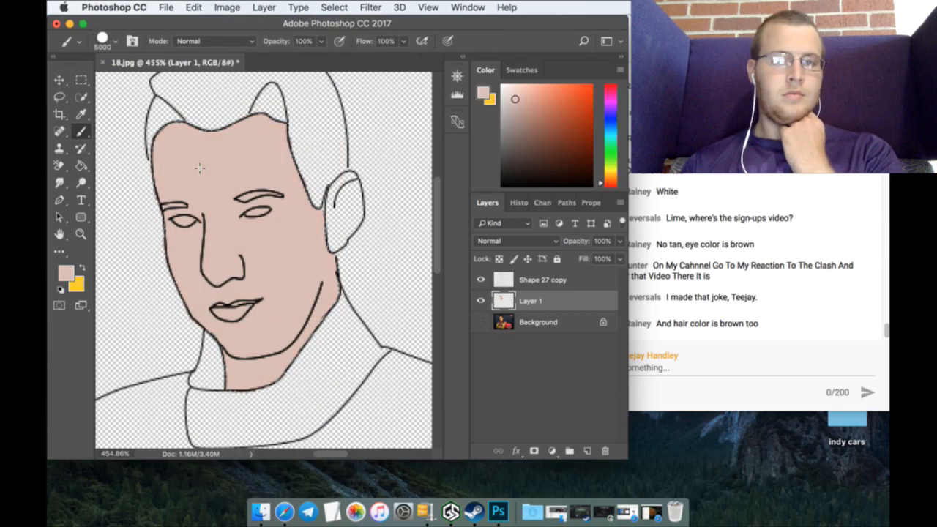
{"action": "left_click", "coordinate": [81, 79]}
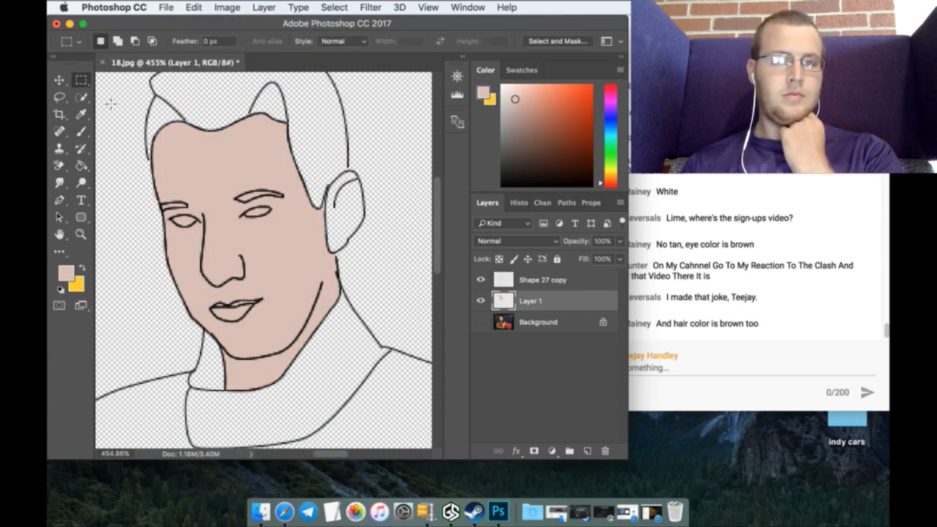
Step: Change the foreground colour to a dark greyish brown and add a new layer directly above the Background
{"action": "scroll", "coordinate": [170, 238], "scroll_direction": "up", "scroll_amount": 3}
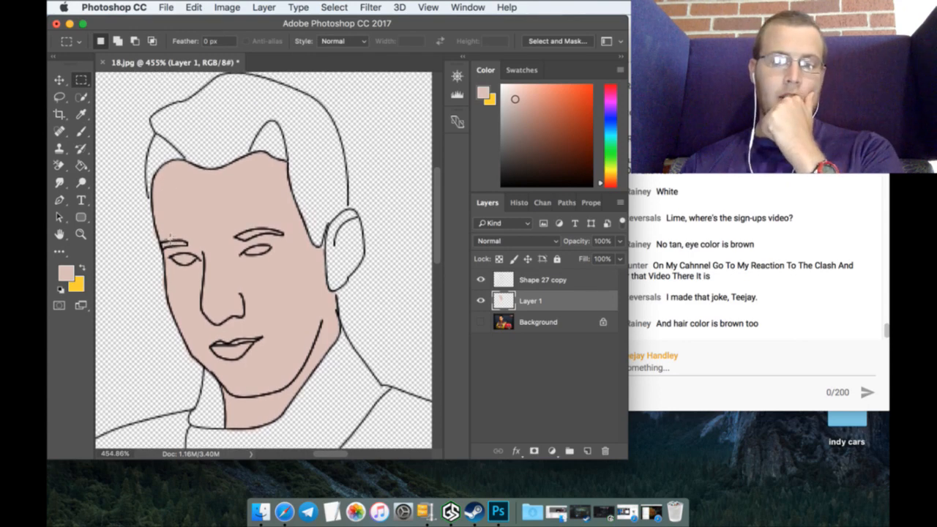
{"action": "left_click_drag", "start_coordinate": [517, 130], "coordinate": [518, 141]}
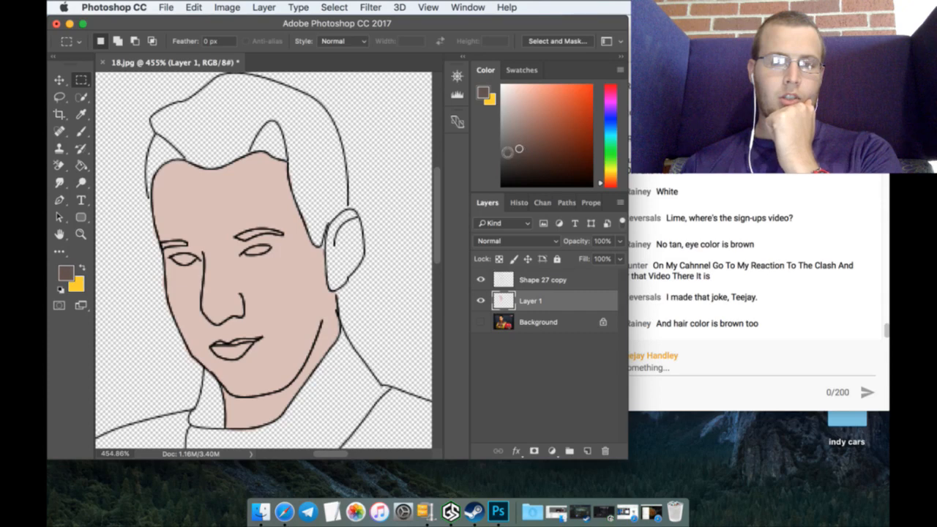
{"action": "left_click", "coordinate": [548, 322]}
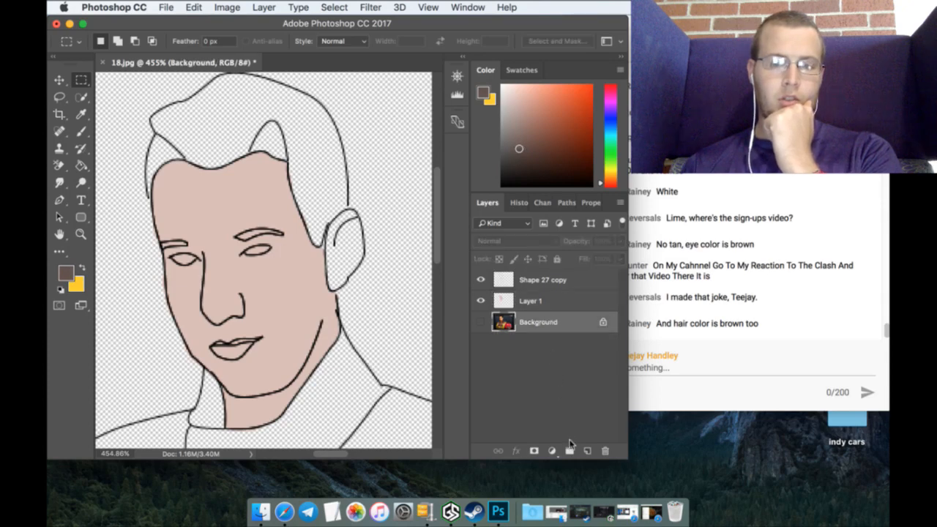
{"action": "left_click", "coordinate": [586, 451]}
Step: Set the brush to 11 px and paint the front of the hair brown, from the temple up to the crown outline
{"action": "left_click", "coordinate": [81, 235]}
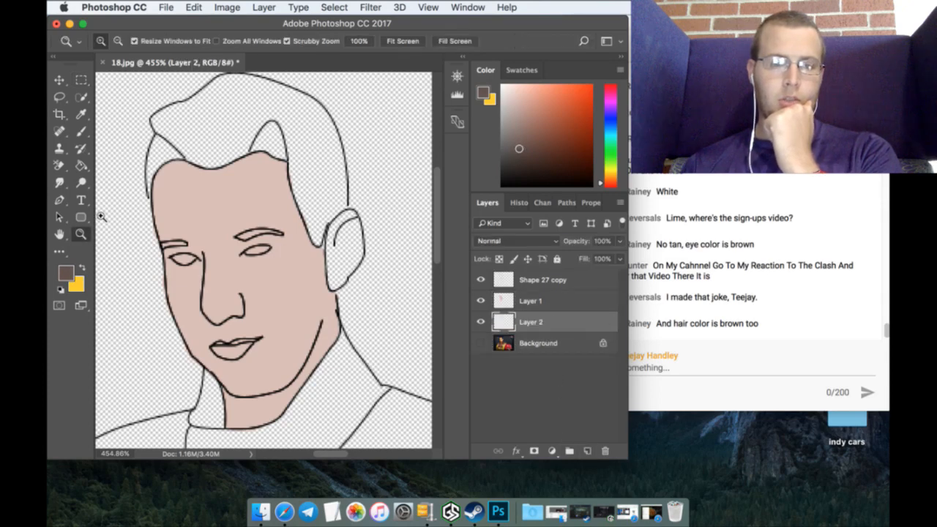
{"action": "left_click_drag", "start_coordinate": [140, 157], "coordinate": [159, 130]}
{"action": "left_click", "coordinate": [82, 132]}
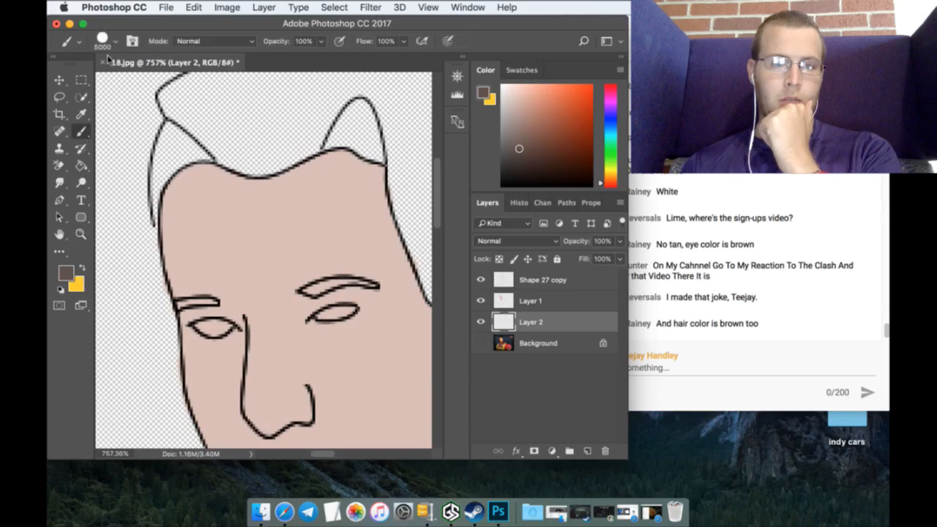
{"action": "left_click", "coordinate": [107, 43]}
{"action": "left_click", "coordinate": [95, 137]}
{"action": "mouse_move", "coordinate": [295, 173]}
{"action": "left_mouse_down"}
{"action": "mouse_move", "coordinate": [259, 191]}
{"action": "mouse_move", "coordinate": [193, 184]}
{"action": "mouse_move", "coordinate": [169, 236]}
{"action": "mouse_move", "coordinate": [178, 186]}
{"action": "mouse_move", "coordinate": [233, 171]}
{"action": "mouse_move", "coordinate": [224, 158]}
{"action": "mouse_move", "coordinate": [231, 165]}
{"action": "mouse_move", "coordinate": [192, 150]}
{"action": "mouse_move", "coordinate": [174, 125]}
{"action": "mouse_move", "coordinate": [155, 205]}
{"action": "mouse_move", "coordinate": [183, 143]}
{"action": "mouse_move", "coordinate": [232, 149]}
{"action": "mouse_move", "coordinate": [173, 206]}
{"action": "mouse_move", "coordinate": [163, 188]}
{"action": "mouse_move", "coordinate": [260, 126]}
{"action": "left_mouse_up"}
{"action": "scroll", "coordinate": [260, 126], "scroll_direction": "up", "scroll_amount": 5}
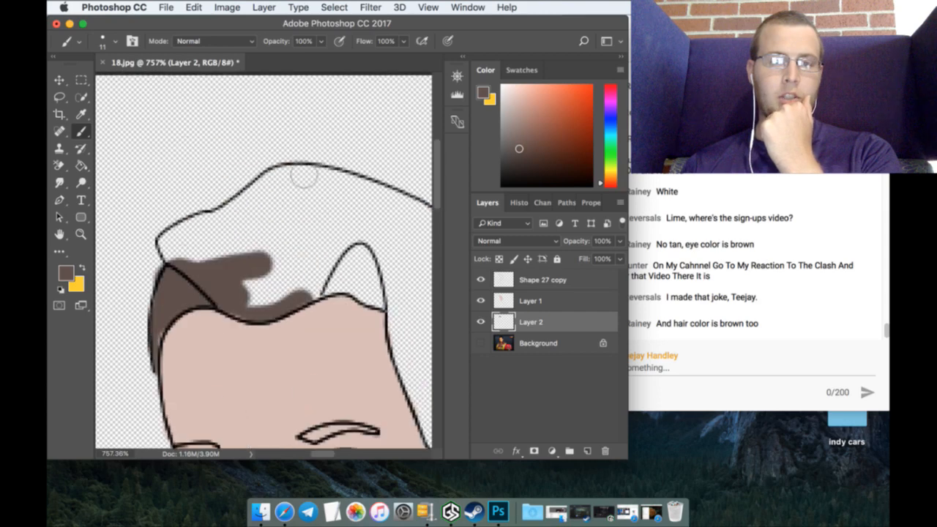
{"action": "mouse_move", "coordinate": [287, 232]}
{"action": "left_mouse_down"}
{"action": "mouse_move", "coordinate": [220, 297]}
{"action": "mouse_move", "coordinate": [258, 263]}
{"action": "mouse_move", "coordinate": [227, 284]}
{"action": "mouse_move", "coordinate": [194, 280]}
{"action": "mouse_move", "coordinate": [168, 321]}
{"action": "mouse_move", "coordinate": [210, 297]}
{"action": "mouse_move", "coordinate": [206, 287]}
{"action": "mouse_move", "coordinate": [174, 327]}
{"action": "mouse_move", "coordinate": [293, 300]}
{"action": "left_mouse_up"}
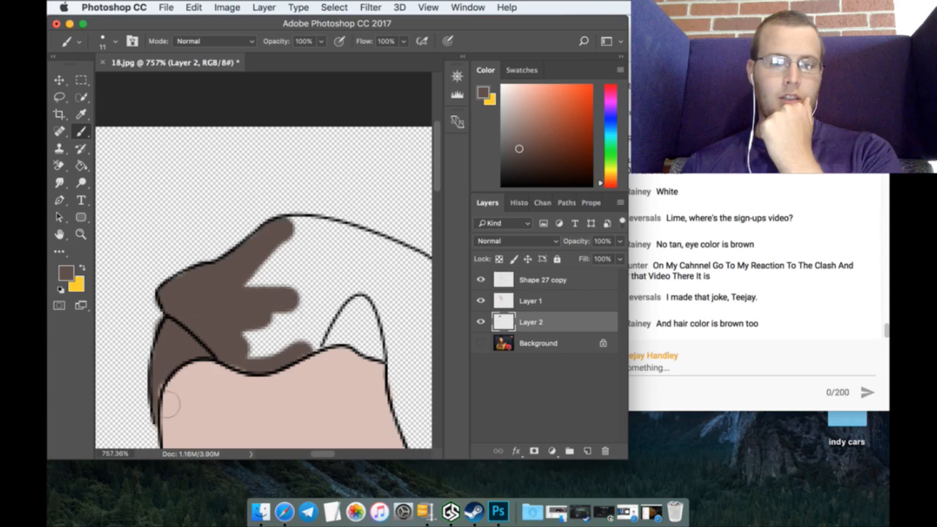
Step: Brush brown over the hair above the forehead and around the pointed peak of the hairline
{"action": "mouse_move", "coordinate": [249, 355]}
{"action": "left_mouse_down"}
{"action": "mouse_move", "coordinate": [377, 357]}
{"action": "mouse_move", "coordinate": [374, 316]}
{"action": "mouse_move", "coordinate": [350, 358]}
{"action": "mouse_move", "coordinate": [296, 368]}
{"action": "mouse_move", "coordinate": [253, 340]}
{"action": "left_mouse_up"}
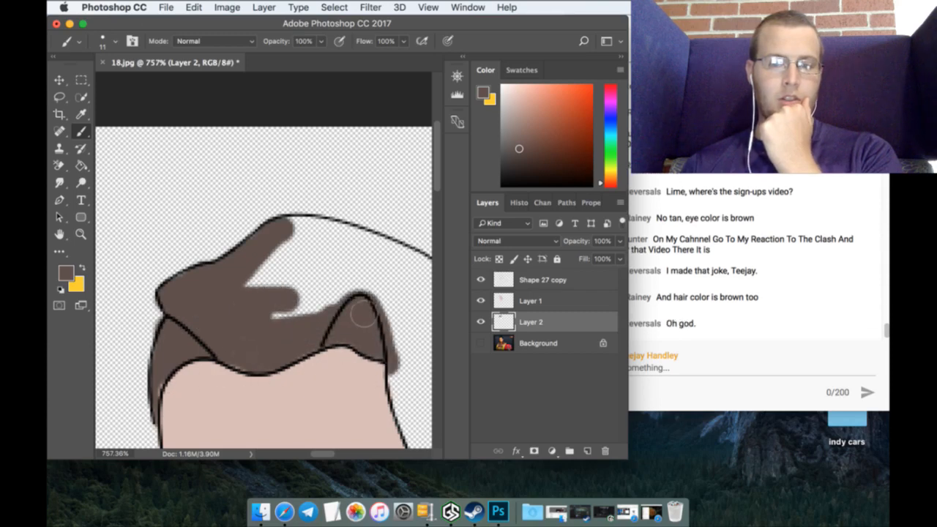
{"action": "mouse_move", "coordinate": [362, 315]}
{"action": "left_mouse_down"}
{"action": "mouse_move", "coordinate": [293, 318]}
{"action": "mouse_move", "coordinate": [266, 335]}
{"action": "mouse_move", "coordinate": [263, 348]}
{"action": "left_mouse_up"}
{"action": "scroll", "coordinate": [293, 390], "scroll_direction": "down", "scroll_amount": 1}
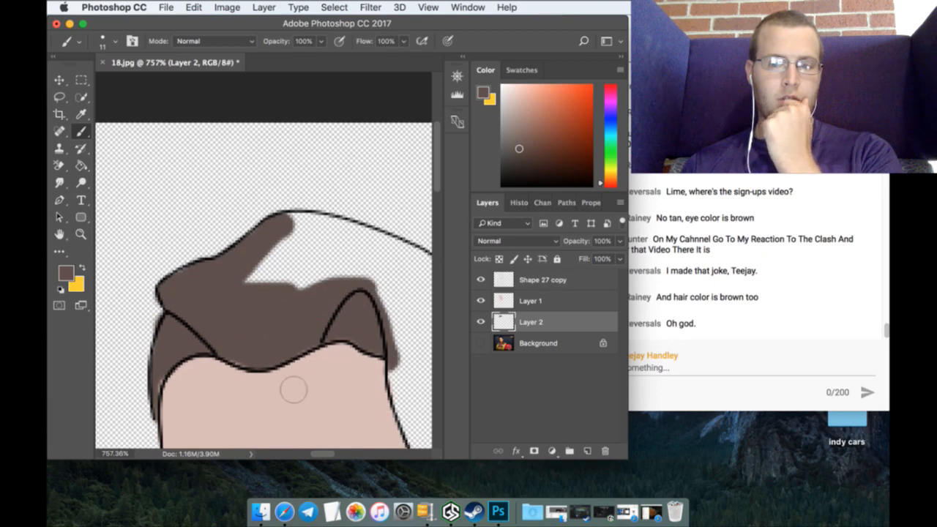
{"action": "scroll", "coordinate": [294, 391], "scroll_direction": "down", "scroll_amount": 3}
Step: Brush brown just inside the outer hair outline, from the crown along the back of the head down to the ear
{"action": "left_click_drag", "start_coordinate": [319, 453], "coordinate": [333, 459]}
{"action": "mouse_move", "coordinate": [135, 218]}
{"action": "left_mouse_down"}
{"action": "mouse_move", "coordinate": [146, 208]}
{"action": "mouse_move", "coordinate": [189, 214]}
{"action": "mouse_move", "coordinate": [272, 274]}
{"action": "left_mouse_up"}
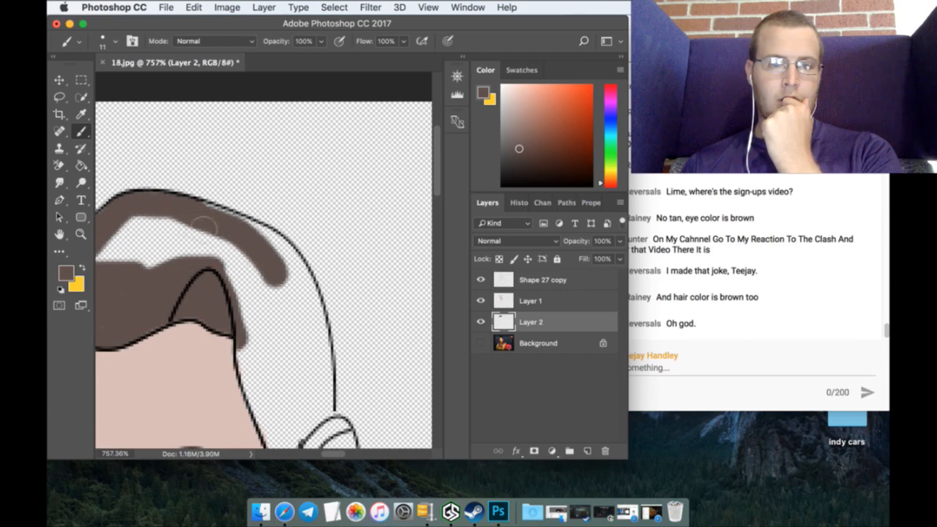
{"action": "mouse_move", "coordinate": [195, 209]}
{"action": "left_mouse_down"}
{"action": "mouse_move", "coordinate": [252, 235]}
{"action": "mouse_move", "coordinate": [287, 315]}
{"action": "left_mouse_up"}
{"action": "scroll", "coordinate": [290, 327], "scroll_direction": "down", "scroll_amount": 3}
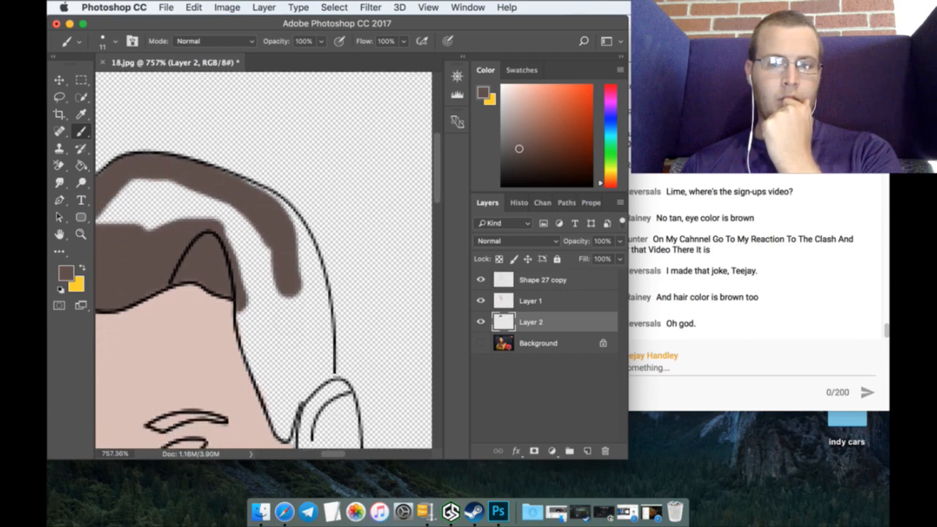
{"action": "mouse_move", "coordinate": [246, 208]}
{"action": "left_mouse_down"}
{"action": "mouse_move", "coordinate": [275, 227]}
{"action": "mouse_move", "coordinate": [293, 281]}
{"action": "left_mouse_up"}
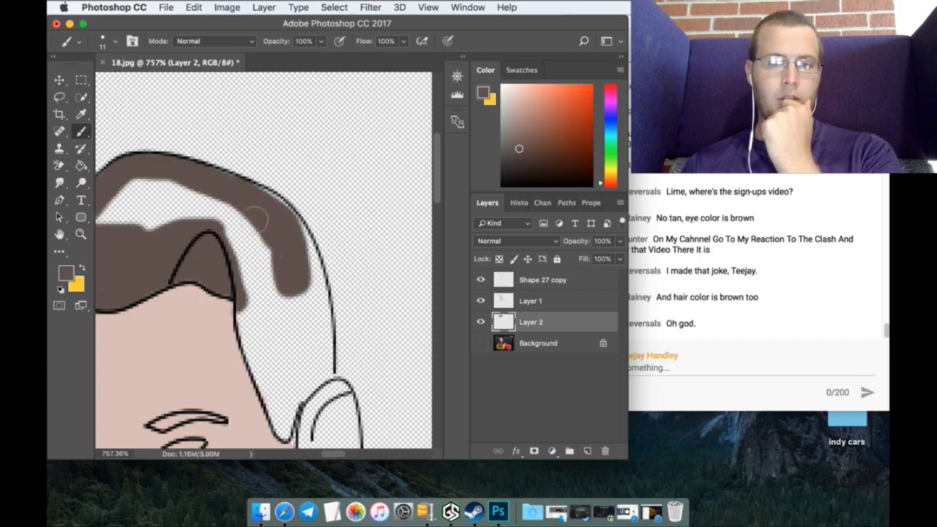
{"action": "mouse_move", "coordinate": [262, 216]}
{"action": "left_mouse_down"}
{"action": "mouse_move", "coordinate": [287, 243]}
{"action": "mouse_move", "coordinate": [311, 314]}
{"action": "left_mouse_up"}
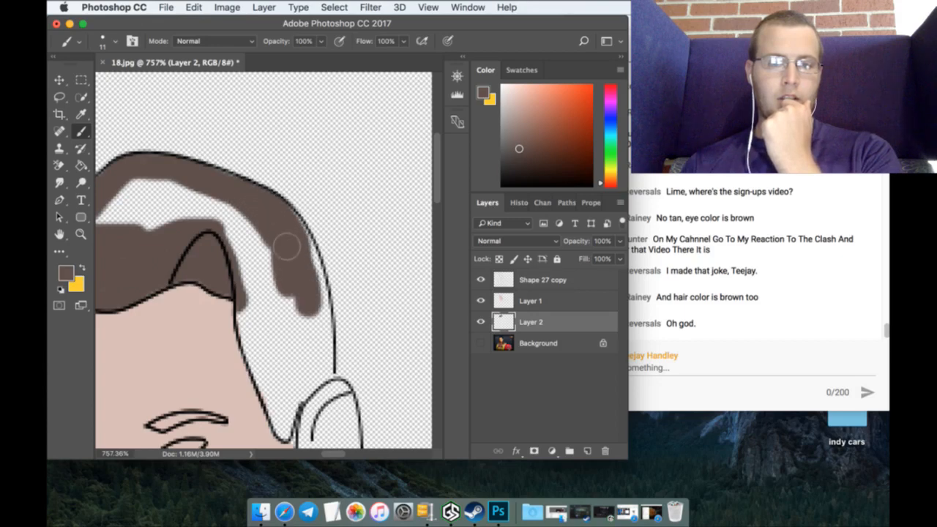
{"action": "mouse_move", "coordinate": [286, 245]}
{"action": "left_mouse_down"}
{"action": "mouse_move", "coordinate": [315, 315]}
{"action": "mouse_move", "coordinate": [322, 363]}
{"action": "left_mouse_up"}
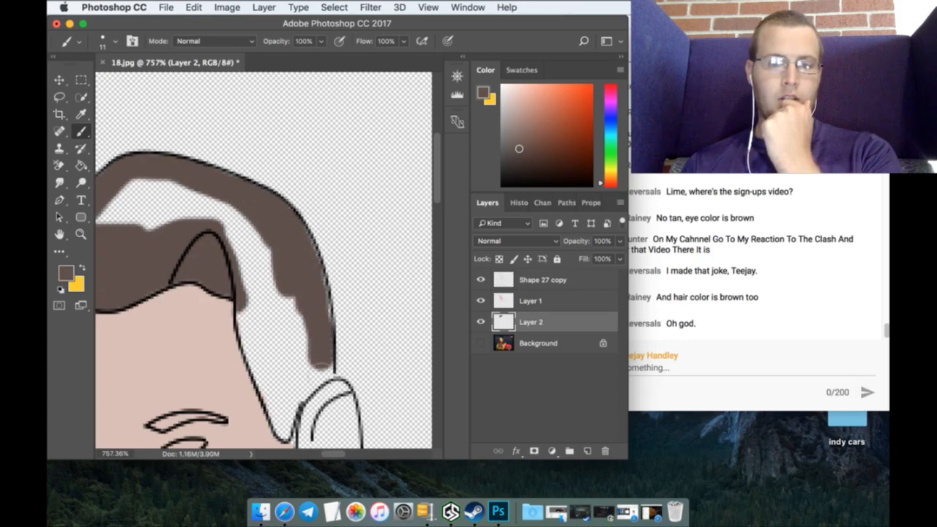
Step: Fill the remaining side and top of the hair with brown, including the sideburn in front of the ear
{"action": "scroll", "coordinate": [321, 363], "scroll_direction": "down", "scroll_amount": 4}
{"action": "mouse_move", "coordinate": [325, 257]}
{"action": "left_mouse_down"}
{"action": "mouse_move", "coordinate": [293, 276]}
{"action": "mouse_move", "coordinate": [320, 262]}
{"action": "left_mouse_up"}
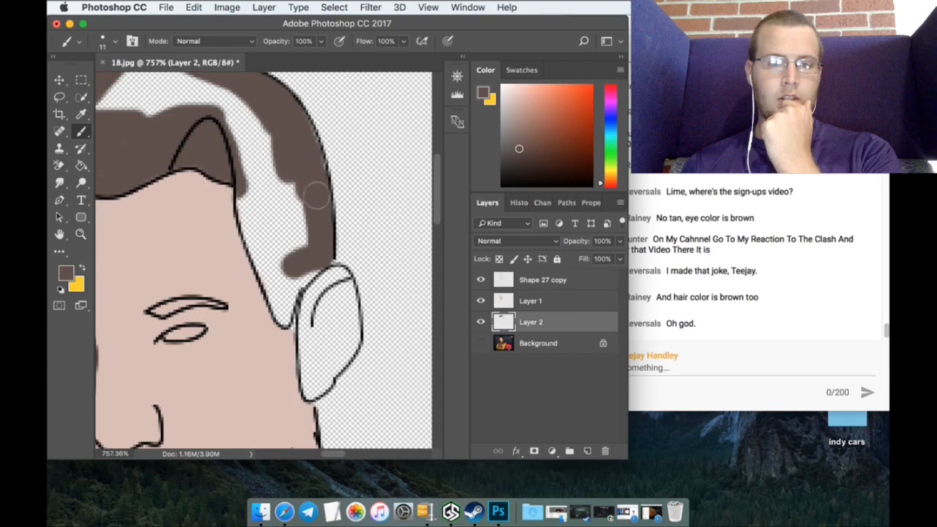
{"action": "mouse_move", "coordinate": [316, 195]}
{"action": "left_mouse_down"}
{"action": "mouse_move", "coordinate": [306, 146]}
{"action": "mouse_move", "coordinate": [282, 118]}
{"action": "left_mouse_up"}
{"action": "mouse_move", "coordinate": [251, 221]}
{"action": "left_mouse_down"}
{"action": "mouse_move", "coordinate": [279, 344]}
{"action": "mouse_move", "coordinate": [309, 275]}
{"action": "mouse_move", "coordinate": [286, 297]}
{"action": "mouse_move", "coordinate": [278, 270]}
{"action": "mouse_move", "coordinate": [306, 243]}
{"action": "mouse_move", "coordinate": [265, 267]}
{"action": "mouse_move", "coordinate": [286, 233]}
{"action": "mouse_move", "coordinate": [262, 246]}
{"action": "mouse_move", "coordinate": [292, 227]}
{"action": "mouse_move", "coordinate": [286, 237]}
{"action": "mouse_move", "coordinate": [253, 199]}
{"action": "mouse_move", "coordinate": [277, 179]}
{"action": "mouse_move", "coordinate": [255, 169]}
{"action": "mouse_move", "coordinate": [248, 185]}
{"action": "mouse_move", "coordinate": [223, 141]}
{"action": "mouse_move", "coordinate": [248, 134]}
{"action": "mouse_move", "coordinate": [238, 132]}
{"action": "mouse_move", "coordinate": [236, 159]}
{"action": "mouse_move", "coordinate": [236, 132]}
{"action": "mouse_move", "coordinate": [254, 126]}
{"action": "mouse_move", "coordinate": [188, 125]}
{"action": "mouse_move", "coordinate": [187, 115]}
{"action": "mouse_move", "coordinate": [220, 112]}
{"action": "mouse_move", "coordinate": [132, 129]}
{"action": "mouse_move", "coordinate": [131, 189]}
{"action": "mouse_move", "coordinate": [177, 182]}
{"action": "mouse_move", "coordinate": [184, 157]}
{"action": "mouse_move", "coordinate": [156, 150]}
{"action": "mouse_move", "coordinate": [86, 201]}
{"action": "mouse_move", "coordinate": [157, 161]}
{"action": "mouse_move", "coordinate": [111, 181]}
{"action": "left_mouse_up"}
{"action": "scroll", "coordinate": [134, 170], "scroll_direction": "up", "scroll_amount": 5}
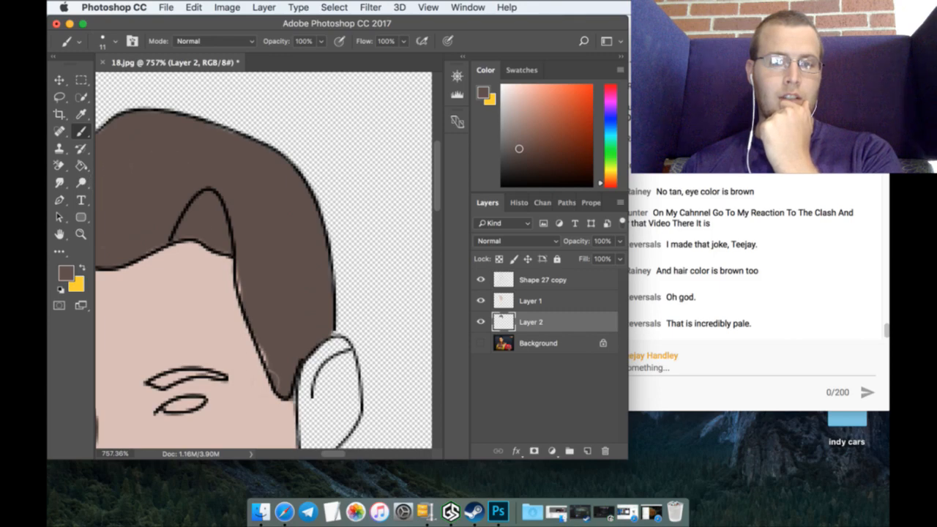
Step: Sample the skin tone from the face and paint the ear with it on Layer 1
{"action": "scroll", "coordinate": [251, 388], "scroll_direction": "down", "scroll_amount": 10}
{"action": "left_click", "coordinate": [534, 300]}
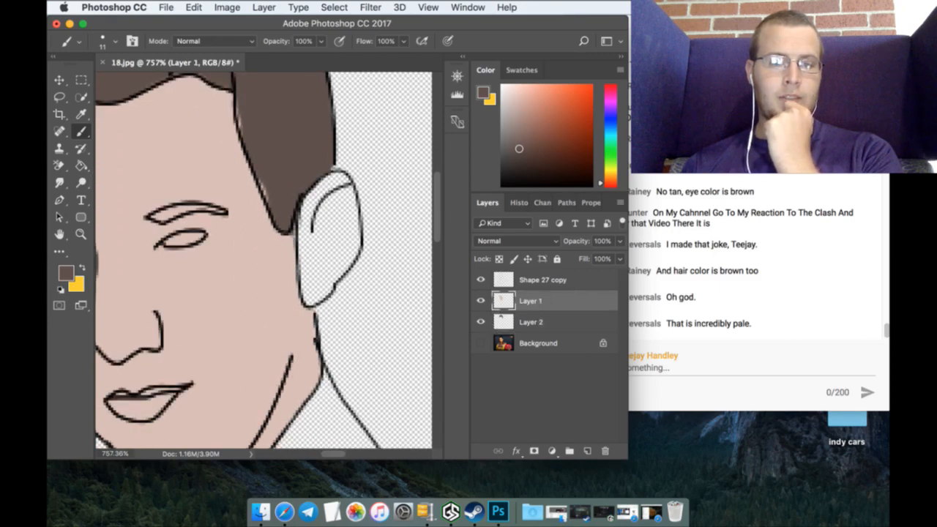
{"action": "left_click", "coordinate": [82, 113]}
{"action": "left_click", "coordinate": [119, 144]}
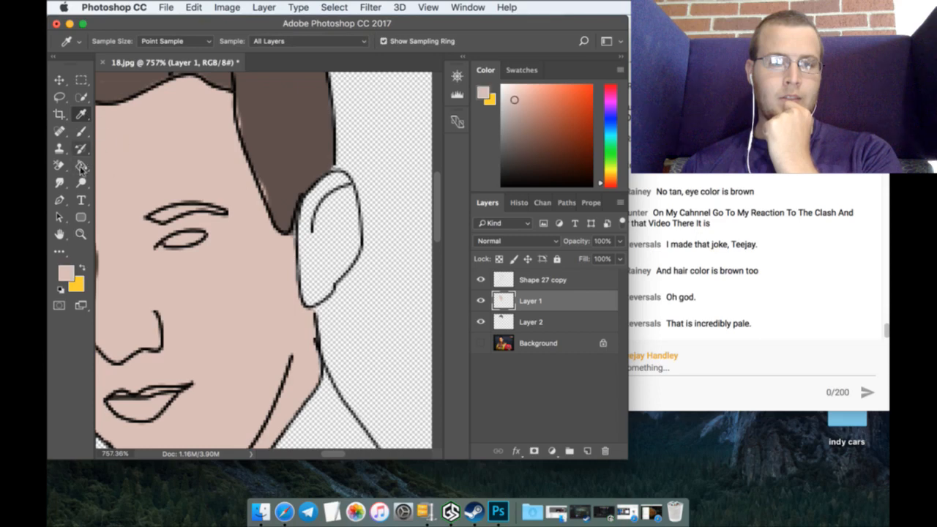
{"action": "left_click", "coordinate": [81, 131]}
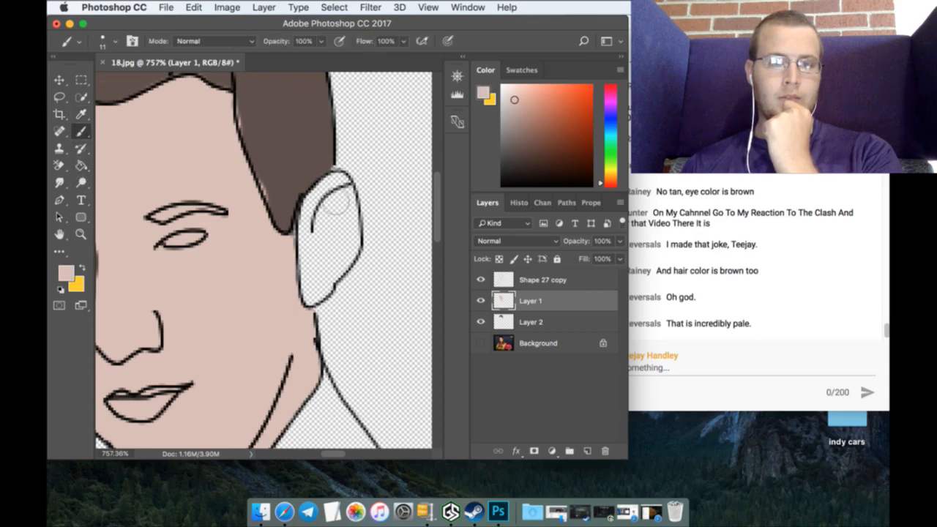
{"action": "mouse_move", "coordinate": [338, 192]}
{"action": "left_mouse_down"}
{"action": "mouse_move", "coordinate": [313, 243]}
{"action": "mouse_move", "coordinate": [307, 305]}
{"action": "mouse_move", "coordinate": [315, 308]}
{"action": "mouse_move", "coordinate": [344, 246]}
{"action": "mouse_move", "coordinate": [345, 258]}
{"action": "mouse_move", "coordinate": [341, 199]}
{"action": "mouse_move", "coordinate": [326, 268]}
{"action": "mouse_move", "coordinate": [308, 246]}
{"action": "left_mouse_up"}
{"action": "scroll", "coordinate": [293, 275], "scroll_direction": "down", "scroll_amount": 5}
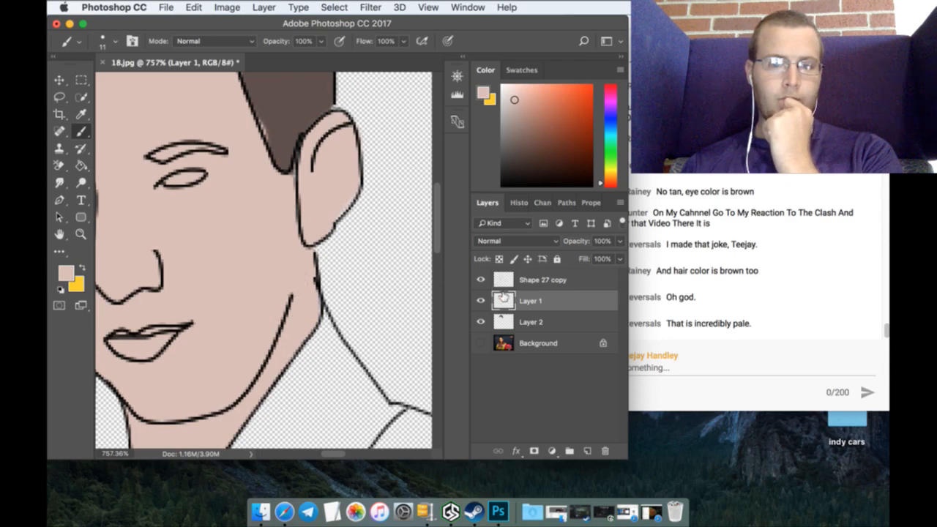
Step: Activate Layer 2 and set the foreground colour back to the dark brown used for the hair
{"action": "left_click", "coordinate": [540, 323]}
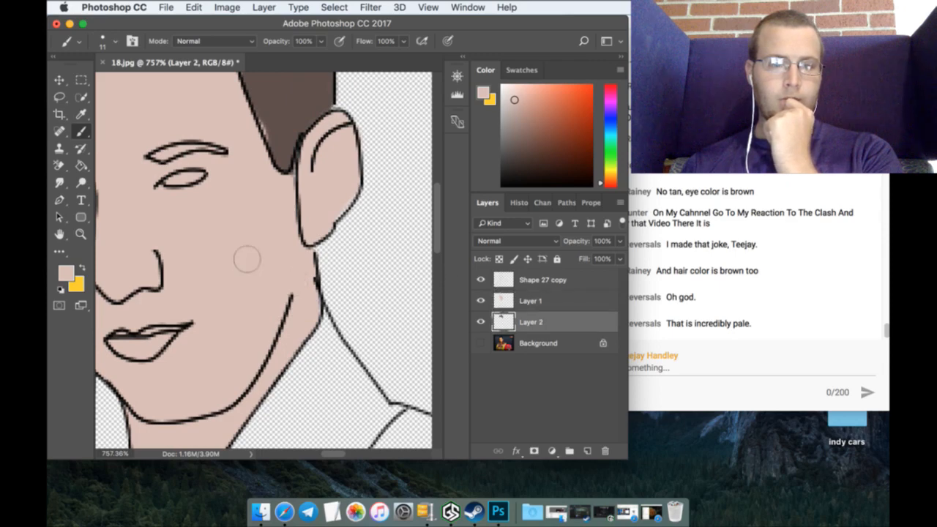
{"action": "left_click", "coordinate": [522, 69]}
{"action": "left_click", "coordinate": [489, 92]}
{"action": "left_click", "coordinate": [486, 70]}
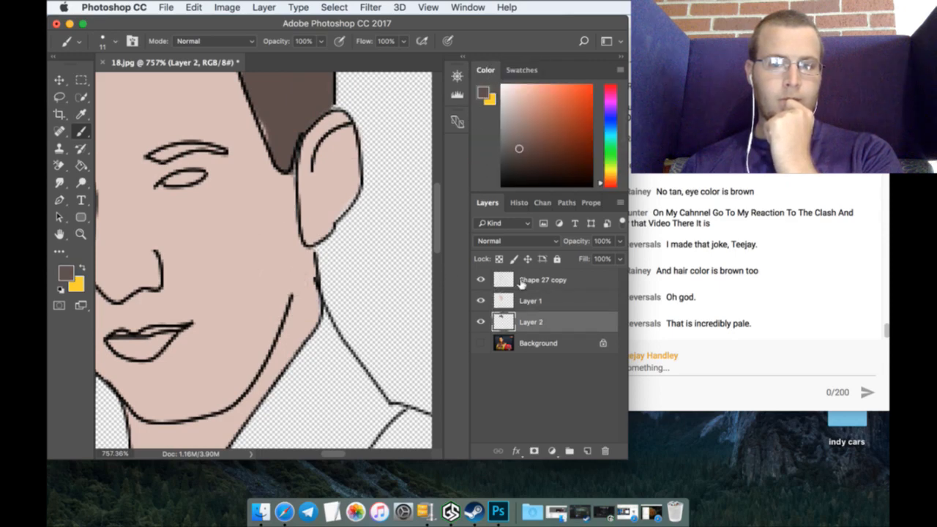
Step: Add a layer above Layer 1 and paint a brown iris in the eye nearest the ear with a 2 px brush
{"action": "left_click", "coordinate": [81, 233]}
{"action": "mouse_move", "coordinate": [150, 183]}
{"action": "left_mouse_down"}
{"action": "mouse_move", "coordinate": [183, 168]}
{"action": "mouse_move", "coordinate": [227, 168]}
{"action": "left_mouse_up"}
{"action": "left_click", "coordinate": [81, 132]}
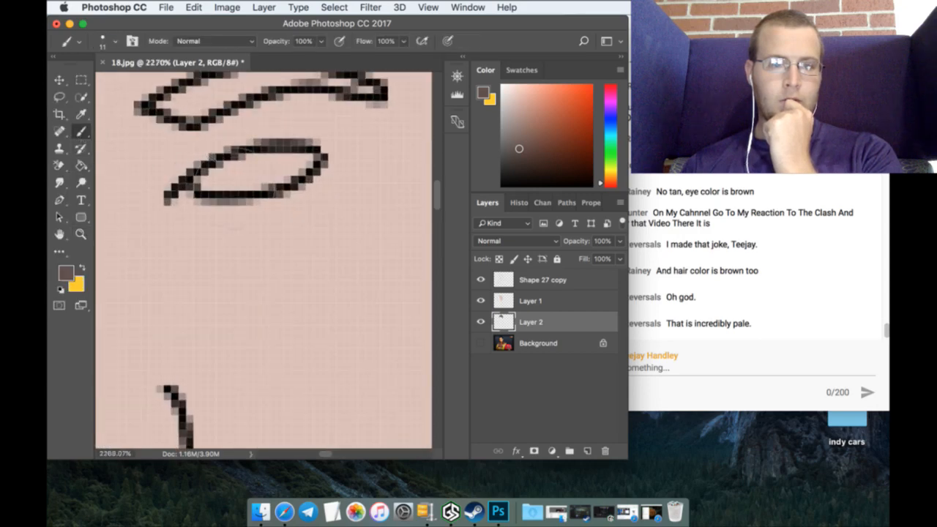
{"action": "left_click", "coordinate": [102, 41]}
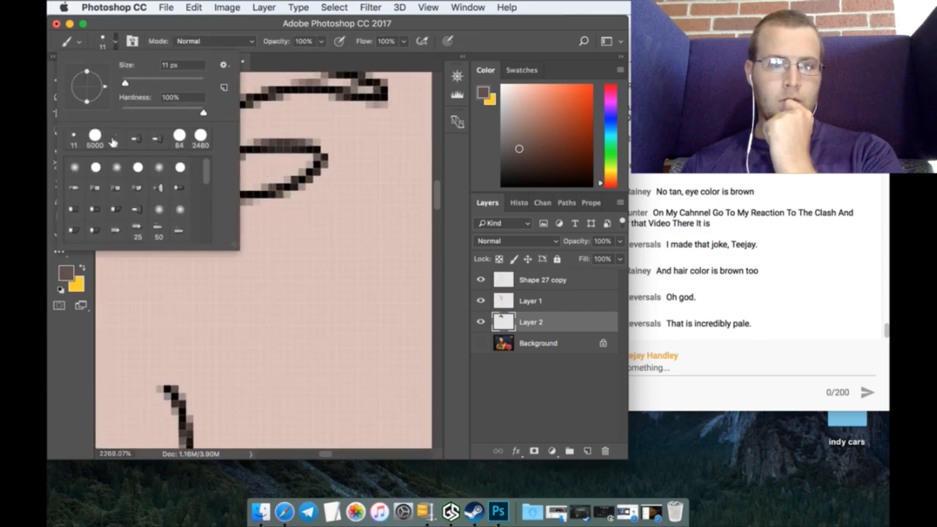
{"action": "left_click", "coordinate": [113, 139]}
{"action": "left_click", "coordinate": [255, 167]}
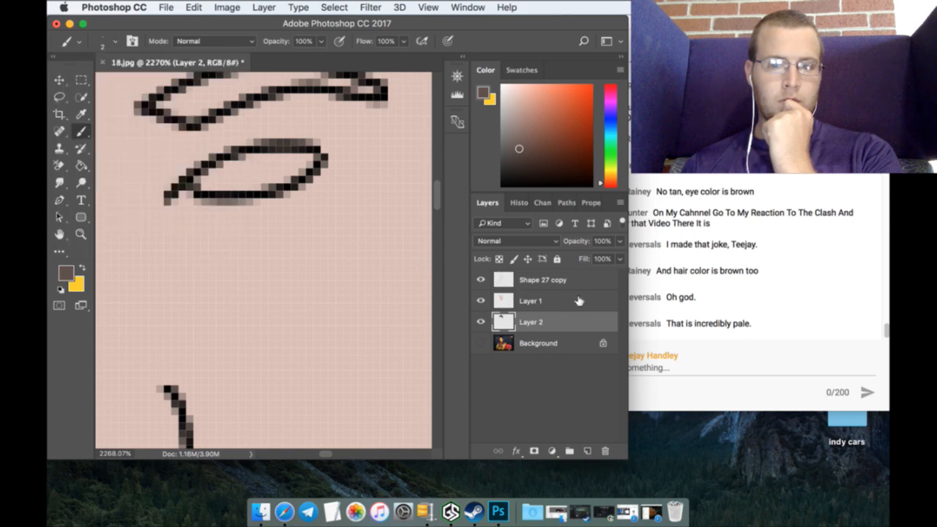
{"action": "left_click", "coordinate": [578, 301]}
{"action": "left_click", "coordinate": [588, 450]}
{"action": "mouse_move", "coordinate": [251, 167]}
{"action": "left_mouse_down"}
{"action": "mouse_move", "coordinate": [246, 180]}
{"action": "mouse_move", "coordinate": [263, 165]}
{"action": "mouse_move", "coordinate": [241, 164]}
{"action": "mouse_move", "coordinate": [263, 165]}
{"action": "mouse_move", "coordinate": [264, 186]}
{"action": "left_mouse_up"}
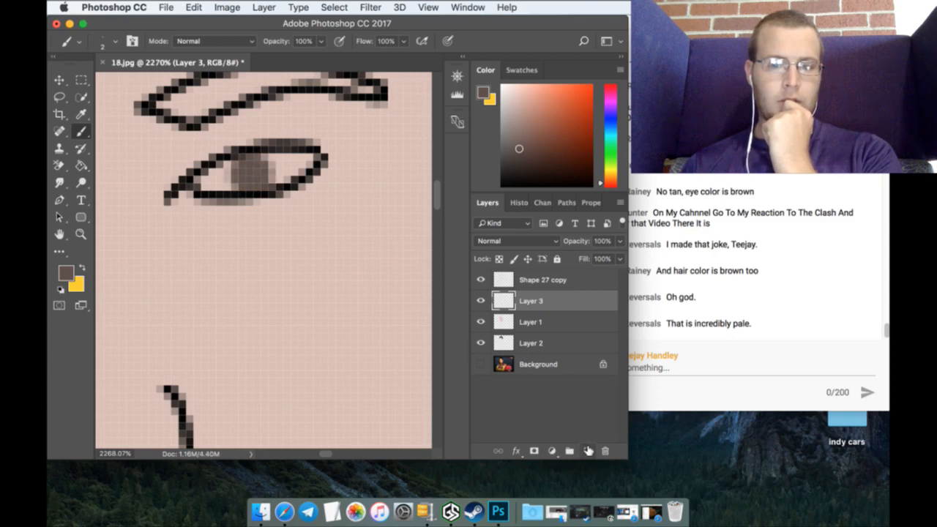
Step: Add a layer between Layer 1 and the iris layer and paint the whites of both eyes in pure white
{"action": "left_click", "coordinate": [556, 324]}
{"action": "left_click", "coordinate": [587, 450]}
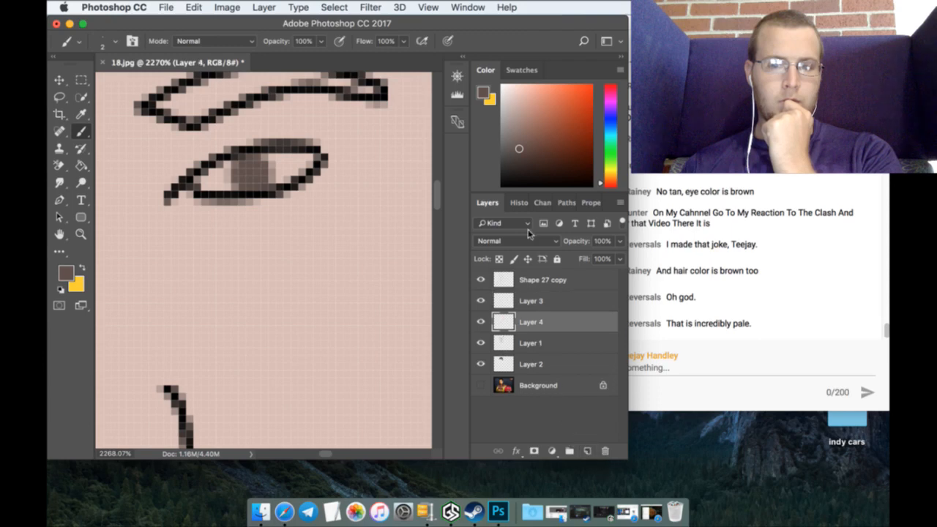
{"action": "left_click", "coordinate": [82, 269]}
{"action": "left_click", "coordinate": [502, 85]}
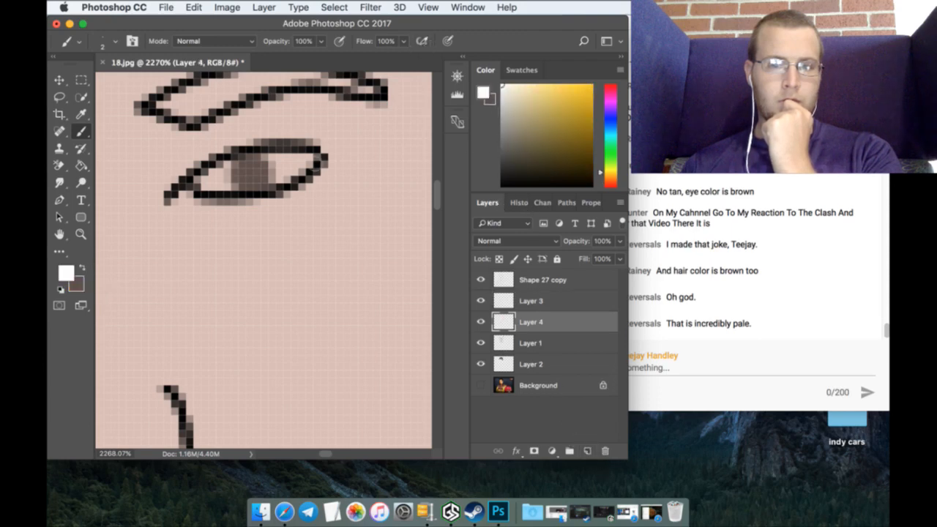
{"action": "mouse_move", "coordinate": [313, 163]}
{"action": "left_mouse_down"}
{"action": "mouse_move", "coordinate": [251, 164]}
{"action": "mouse_move", "coordinate": [193, 189]}
{"action": "mouse_move", "coordinate": [253, 194]}
{"action": "mouse_move", "coordinate": [233, 192]}
{"action": "mouse_move", "coordinate": [272, 189]}
{"action": "mouse_move", "coordinate": [298, 172]}
{"action": "left_mouse_up"}
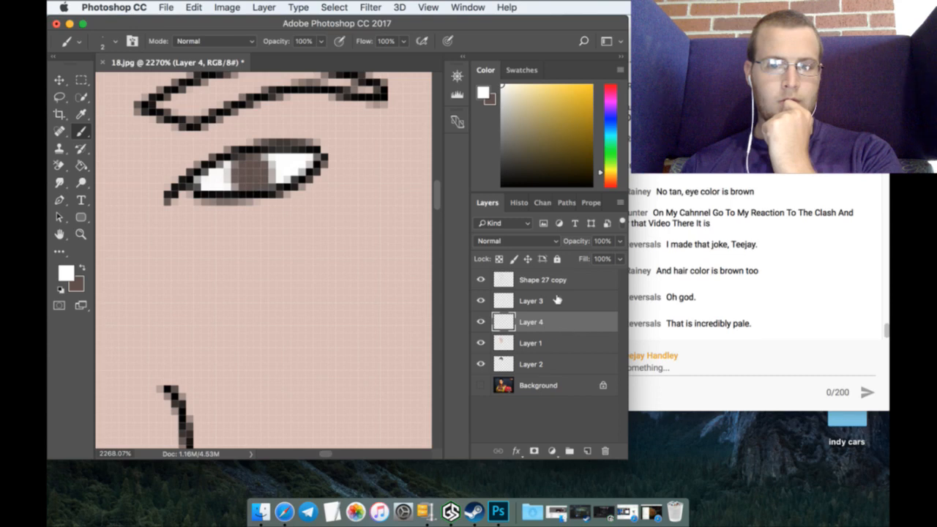
{"action": "left_click_drag", "start_coordinate": [326, 454], "coordinate": [316, 454]}
{"action": "mouse_move", "coordinate": [191, 218]}
{"action": "left_mouse_down"}
{"action": "mouse_move", "coordinate": [231, 238]}
{"action": "mouse_move", "coordinate": [252, 219]}
{"action": "mouse_move", "coordinate": [234, 217]}
{"action": "mouse_move", "coordinate": [227, 232]}
{"action": "mouse_move", "coordinate": [256, 213]}
{"action": "mouse_move", "coordinate": [265, 219]}
{"action": "mouse_move", "coordinate": [250, 206]}
{"action": "mouse_move", "coordinate": [216, 219]}
{"action": "left_mouse_up"}
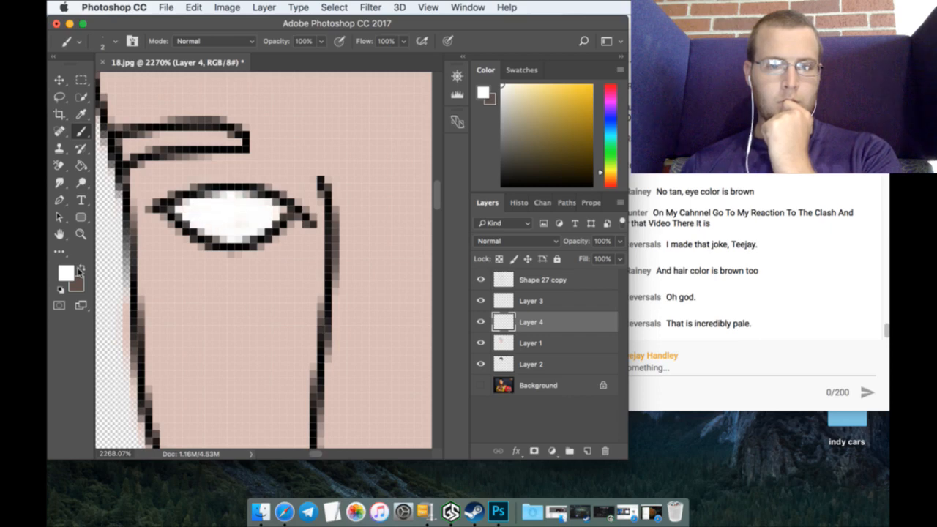
Step: Paint the far-side eyebrow and that eye's iris on Layer 3 with the dark brown
{"action": "left_click", "coordinate": [79, 270]}
{"action": "left_click", "coordinate": [508, 296]}
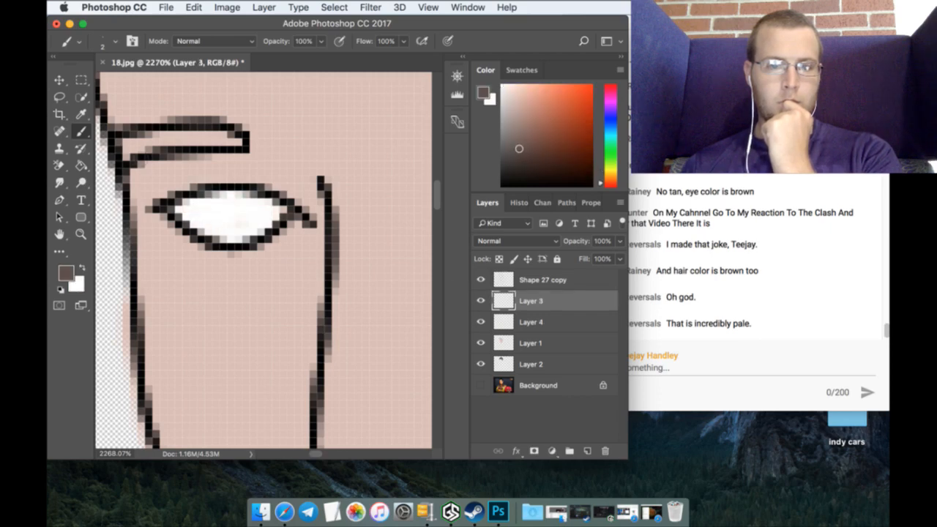
{"action": "mouse_move", "coordinate": [126, 158]}
{"action": "left_mouse_down"}
{"action": "mouse_move", "coordinate": [162, 140]}
{"action": "mouse_move", "coordinate": [129, 155]}
{"action": "mouse_move", "coordinate": [167, 139]}
{"action": "mouse_move", "coordinate": [214, 139]}
{"action": "mouse_move", "coordinate": [165, 136]}
{"action": "mouse_move", "coordinate": [234, 143]}
{"action": "mouse_move", "coordinate": [226, 140]}
{"action": "left_mouse_up"}
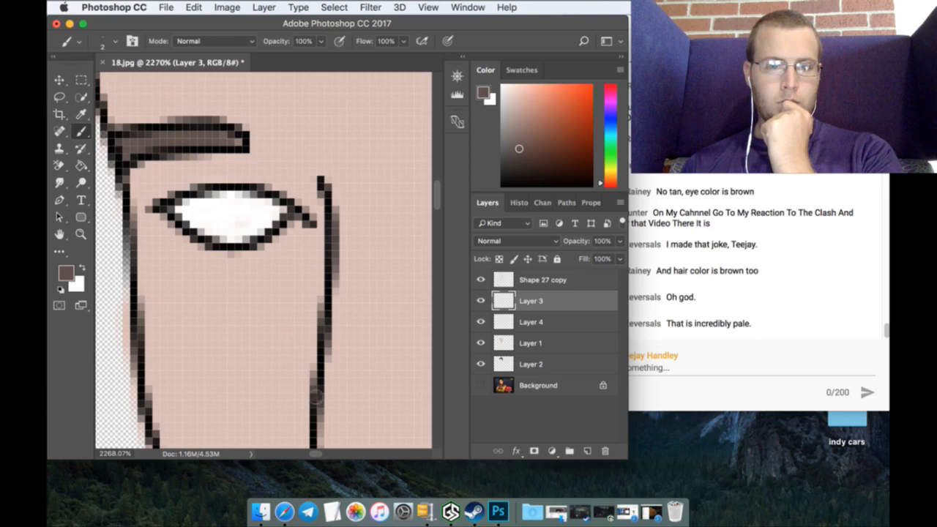
{"action": "mouse_move", "coordinate": [236, 211]}
{"action": "left_mouse_down"}
{"action": "mouse_move", "coordinate": [233, 203]}
{"action": "mouse_move", "coordinate": [242, 228]}
{"action": "mouse_move", "coordinate": [220, 212]}
{"action": "mouse_move", "coordinate": [232, 214]}
{"action": "left_mouse_up"}
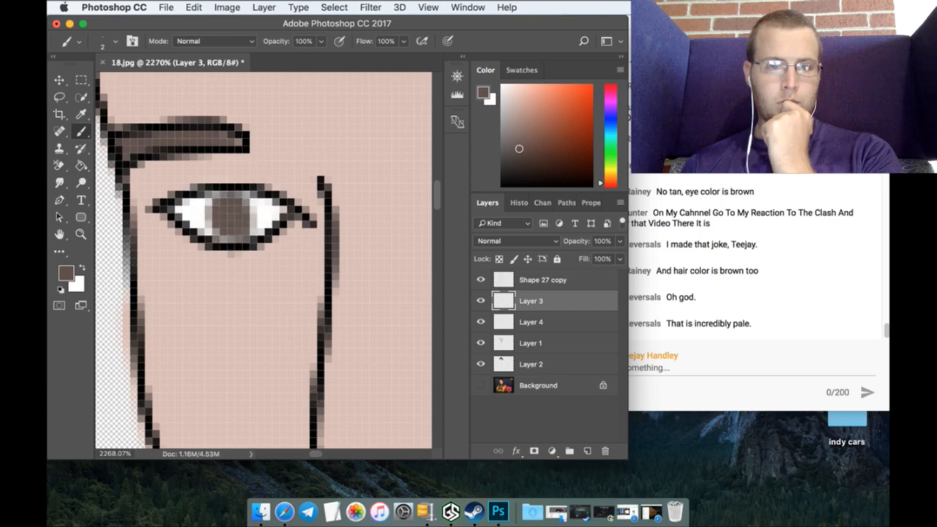
Step: Fill the eyebrow nearest the ear with dark brown on Layer 3
{"action": "left_click_drag", "start_coordinate": [318, 454], "coordinate": [329, 455]}
{"action": "scroll", "coordinate": [168, 205], "scroll_direction": "up", "scroll_amount": 2}
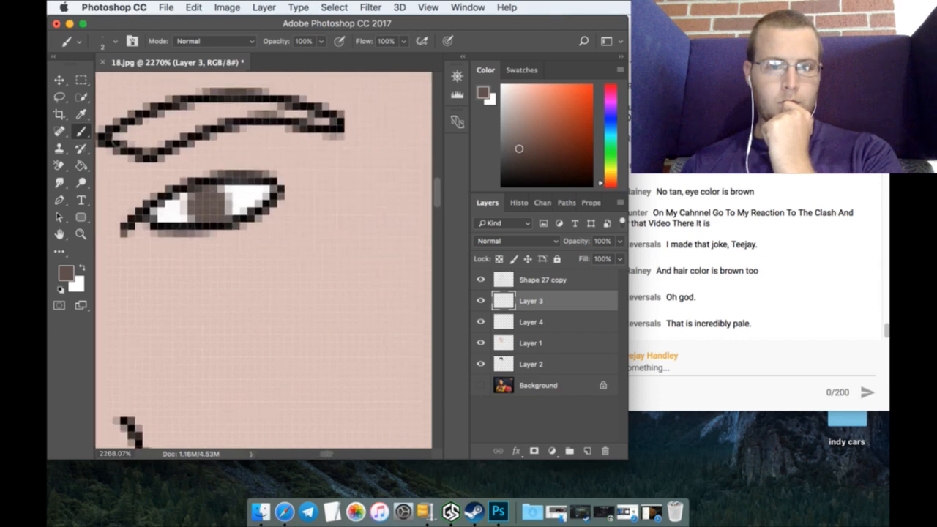
{"action": "mouse_move", "coordinate": [121, 141]}
{"action": "left_mouse_down"}
{"action": "mouse_move", "coordinate": [172, 139]}
{"action": "mouse_move", "coordinate": [204, 121]}
{"action": "mouse_move", "coordinate": [150, 131]}
{"action": "mouse_move", "coordinate": [121, 125]}
{"action": "mouse_move", "coordinate": [212, 128]}
{"action": "mouse_move", "coordinate": [183, 110]}
{"action": "mouse_move", "coordinate": [220, 106]}
{"action": "mouse_move", "coordinate": [340, 126]}
{"action": "left_mouse_up"}
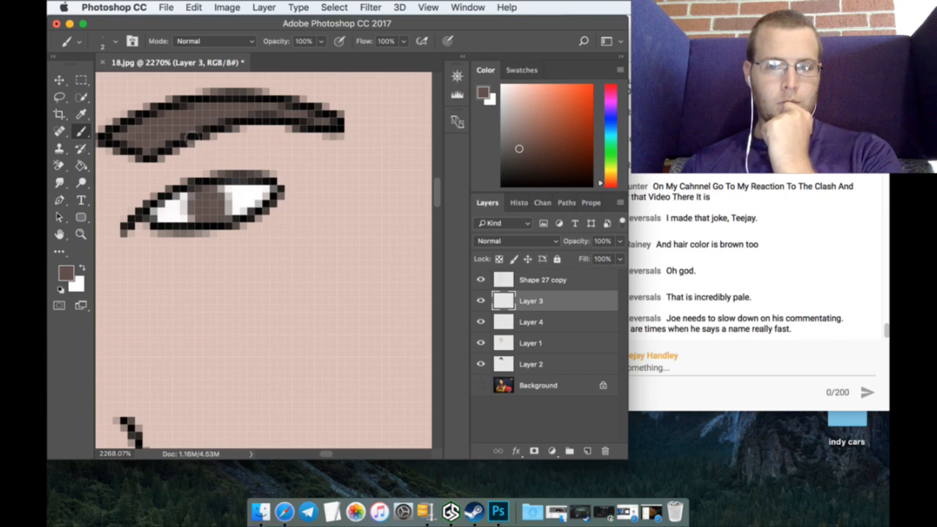
Step: Add a new layer above Layer 1 and sample the yellow of the suit's sleeve from the Background photo
{"action": "left_click", "coordinate": [80, 233]}
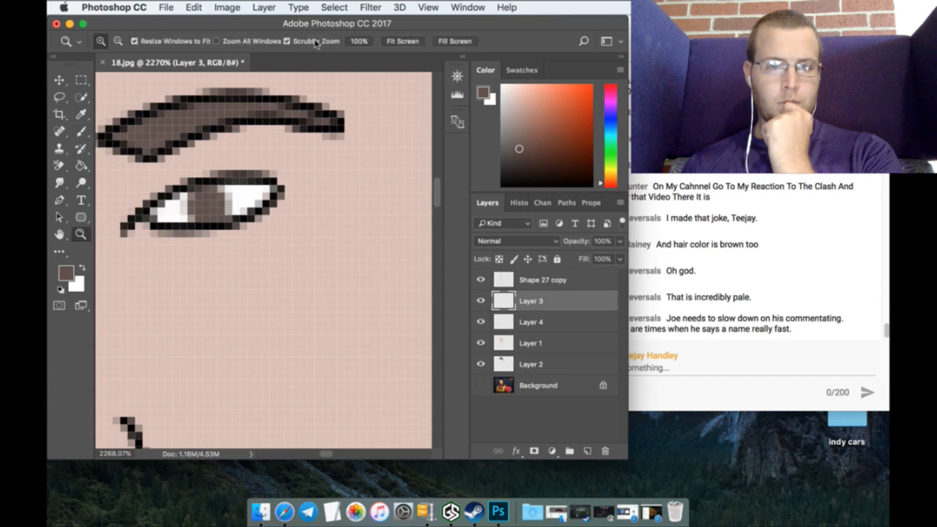
{"action": "left_click", "coordinate": [416, 41]}
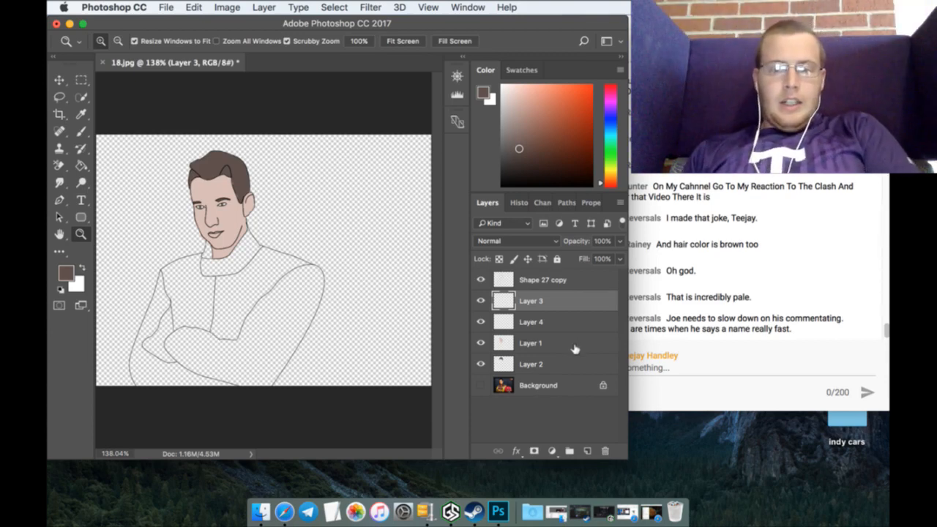
{"action": "left_click", "coordinate": [575, 344]}
{"action": "left_click", "coordinate": [587, 451]}
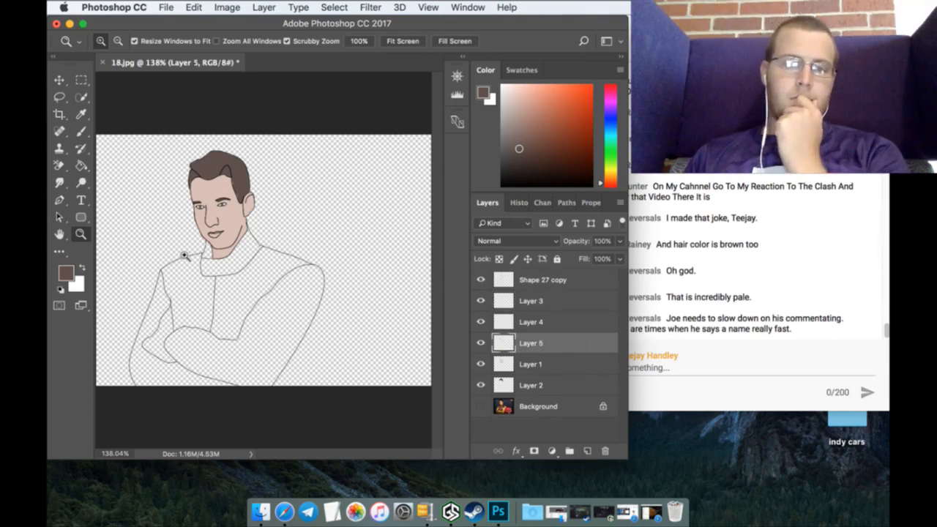
{"action": "left_click_drag", "start_coordinate": [185, 254], "coordinate": [329, 212]}
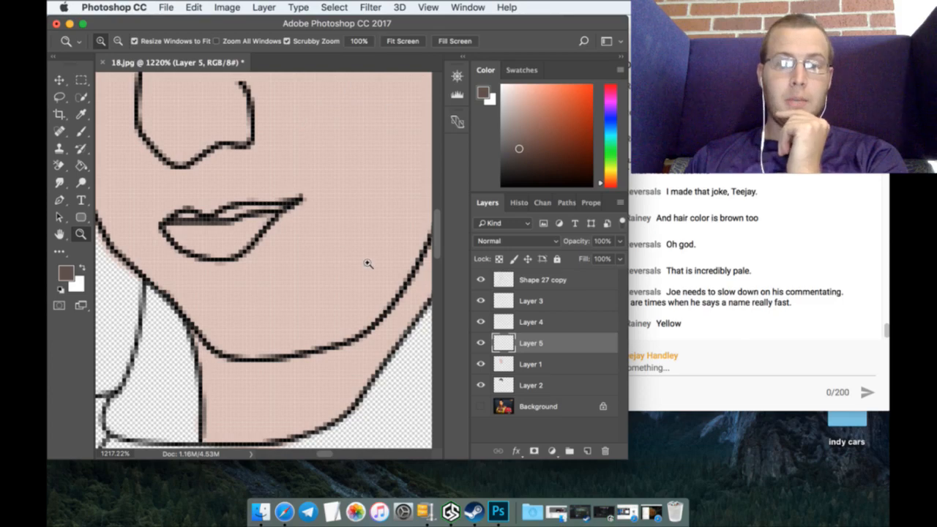
{"action": "scroll", "coordinate": [335, 289], "scroll_direction": "down", "scroll_amount": 15}
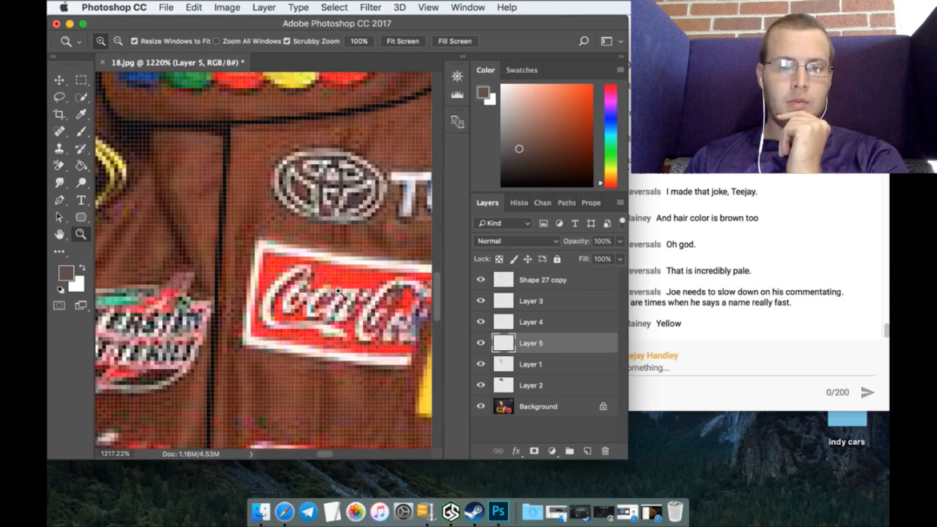
{"action": "scroll", "coordinate": [335, 289], "scroll_direction": "down", "scroll_amount": 5}
{"action": "key", "text": "i"}
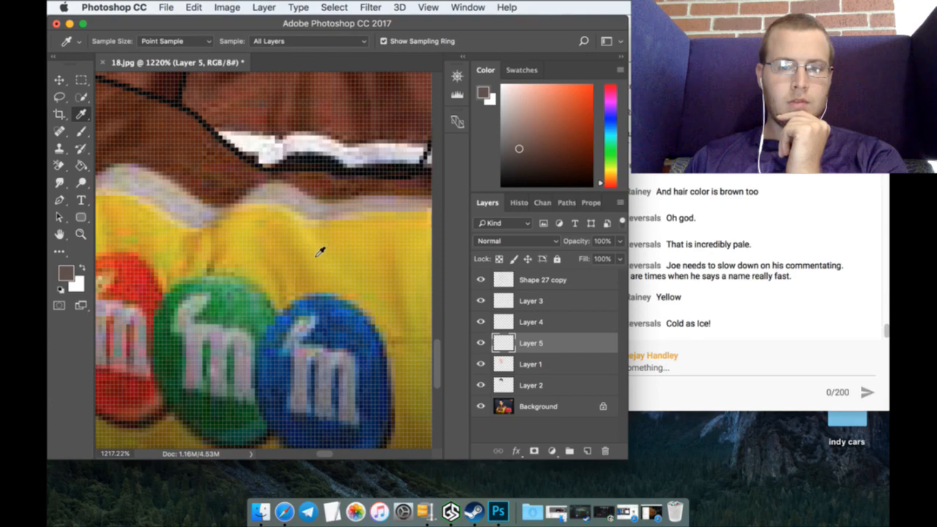
{"action": "left_click", "coordinate": [320, 252]}
{"action": "left_click", "coordinate": [80, 234]}
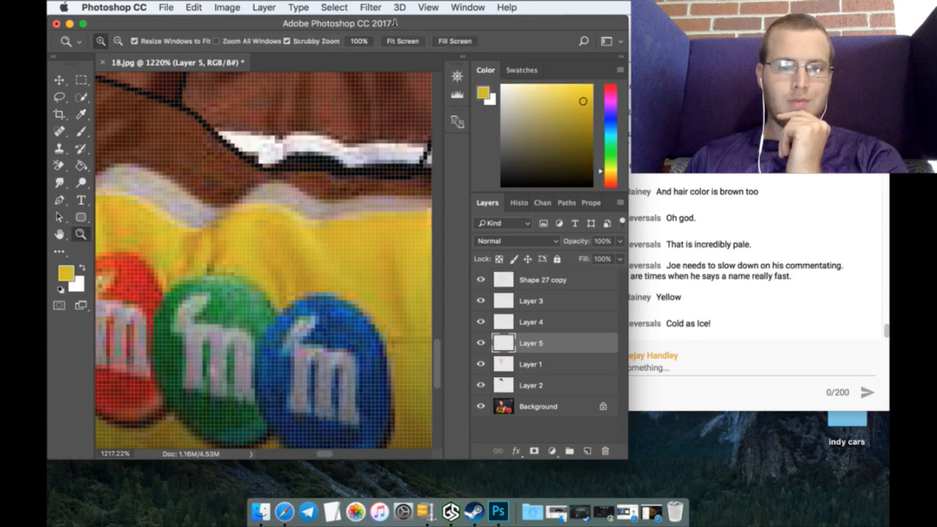
{"action": "left_click", "coordinate": [397, 42]}
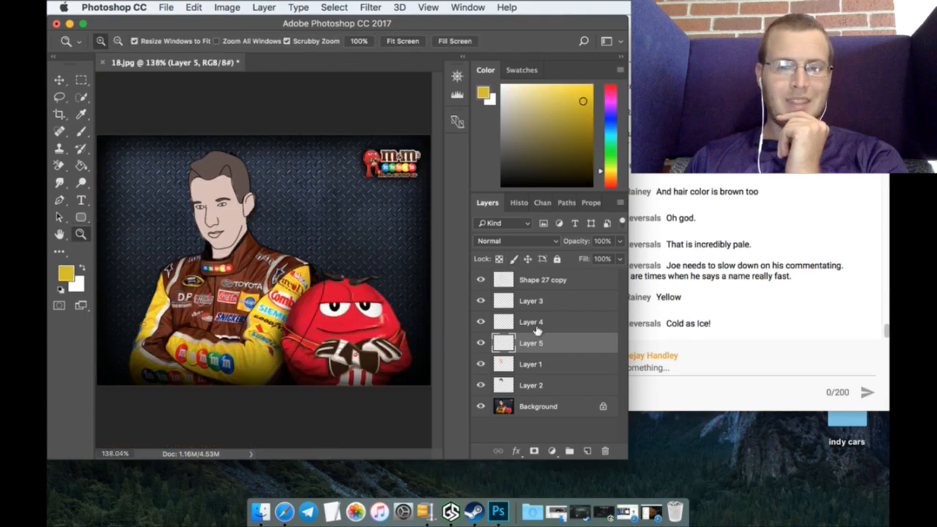
Step: Compare the painted skin with the driver's real face by toggling the visibility of Background and Layer 1
{"action": "left_click", "coordinate": [482, 406]}
{"action": "left_click", "coordinate": [481, 407]}
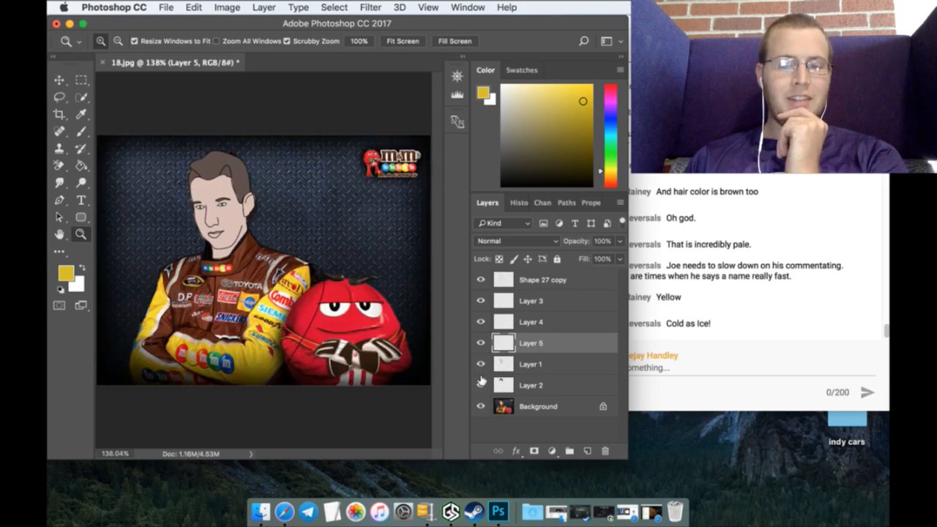
{"action": "left_click", "coordinate": [481, 363]}
{"action": "left_click", "coordinate": [481, 363]}
{"action": "left_click", "coordinate": [481, 363]}
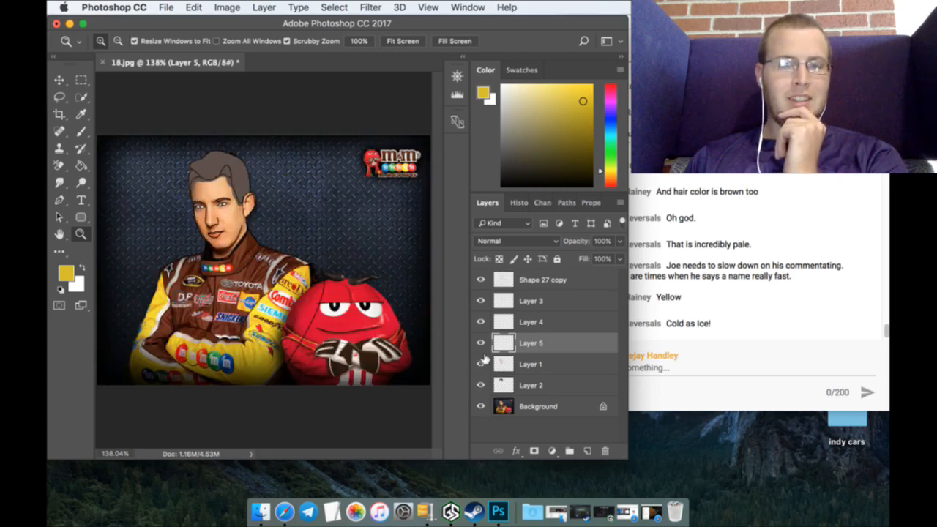
{"action": "left_click", "coordinate": [481, 363]}
{"action": "left_click", "coordinate": [482, 361]}
{"action": "left_click", "coordinate": [483, 360]}
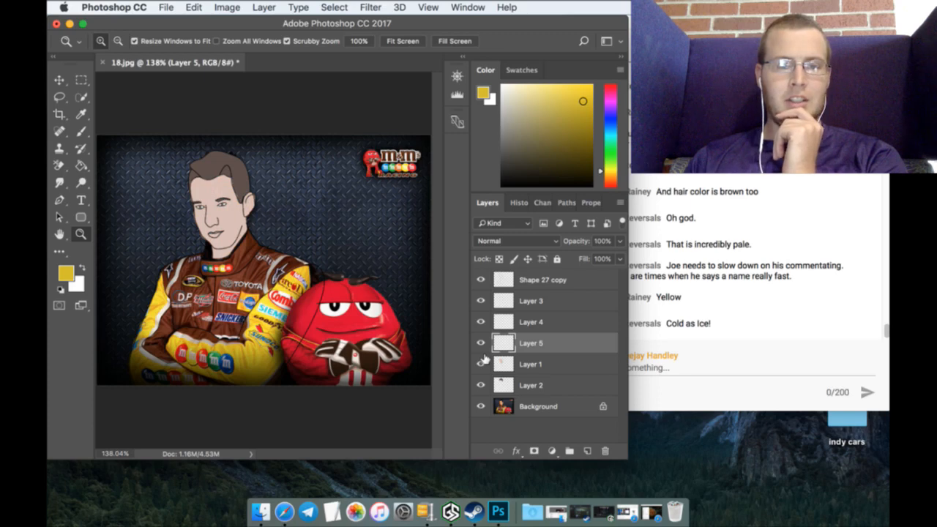
Step: Hide Layer 1 to sample the peach skin tone from the photo's face, and show Layer 1 again as the active layer
{"action": "left_click", "coordinate": [481, 363]}
{"action": "left_click", "coordinate": [505, 364]}
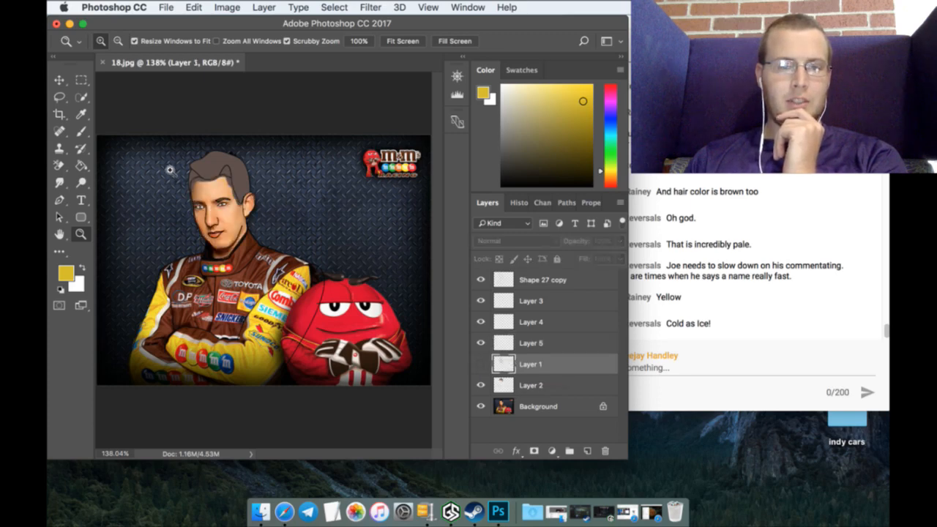
{"action": "left_click", "coordinate": [81, 114]}
{"action": "left_click", "coordinate": [230, 220]}
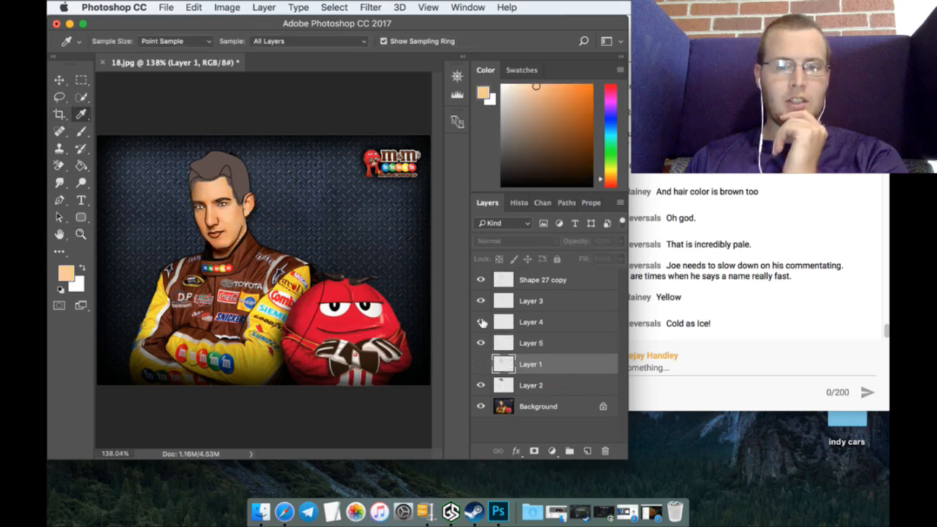
{"action": "left_click", "coordinate": [482, 362]}
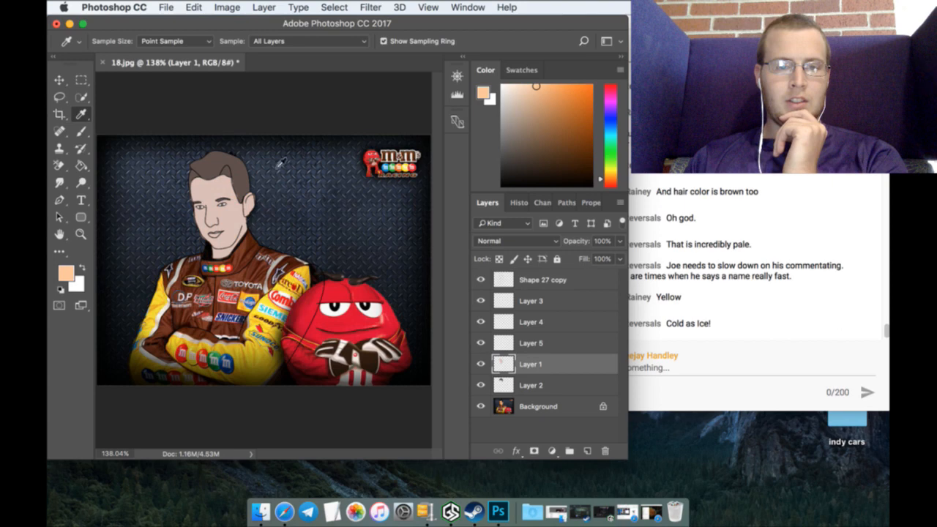
Step: Recolour all the skin on Layer 1 with the sampled peach tone, using a whole-canvas selection and a 5000 px brush
{"action": "left_click", "coordinate": [327, 8]}
{"action": "left_click", "coordinate": [335, 25]}
{"action": "left_click", "coordinate": [82, 101]}
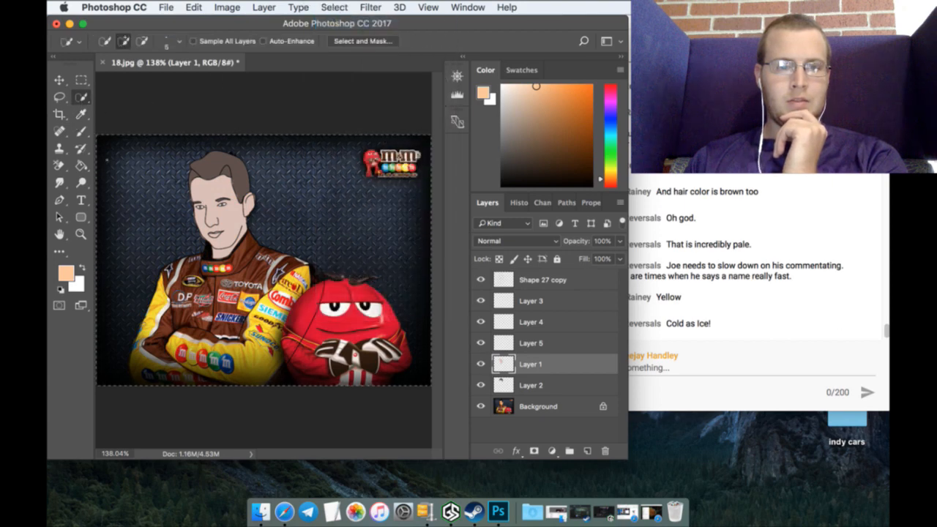
{"action": "left_click", "coordinate": [80, 132]}
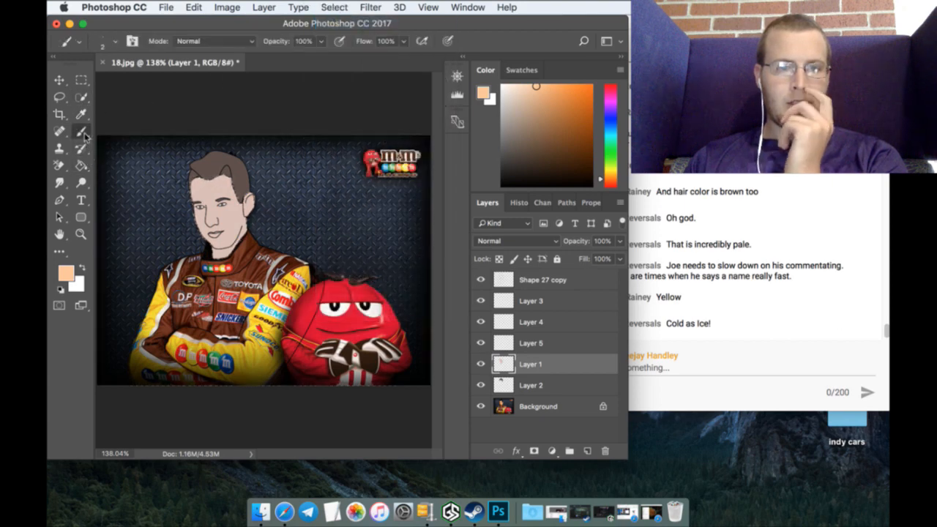
{"action": "left_click", "coordinate": [109, 41]}
{"action": "left_click", "coordinate": [116, 136]}
{"action": "left_click", "coordinate": [263, 205]}
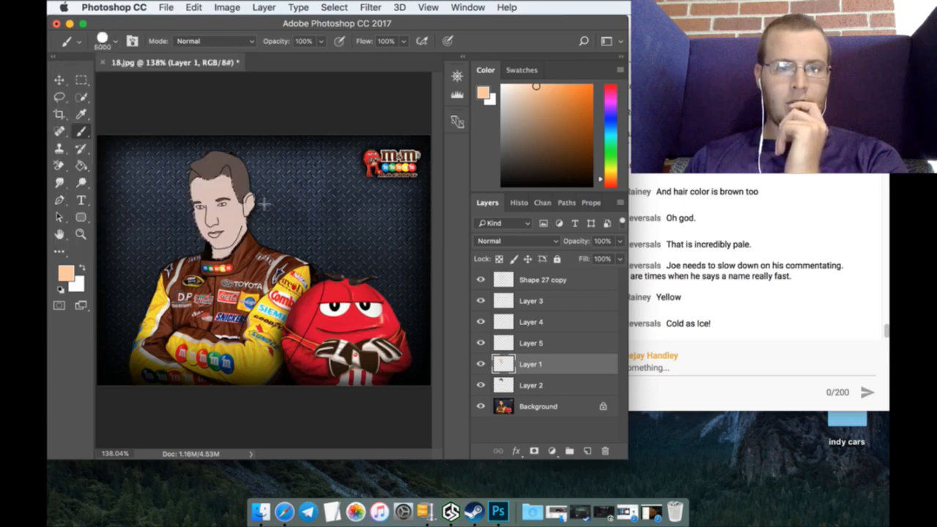
{"action": "left_click", "coordinate": [81, 80]}
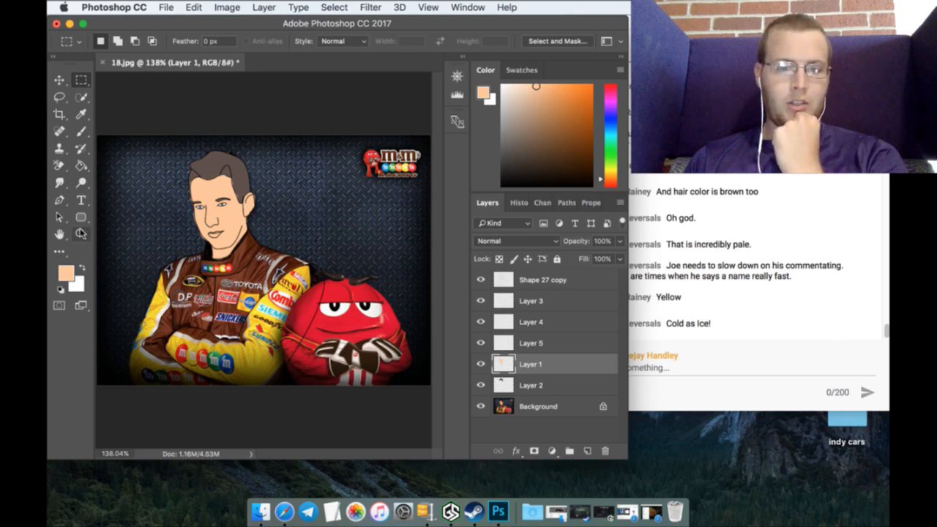
Step: Hide the Background photo and activate the Shape 27 copy outline layer
{"action": "left_click", "coordinate": [478, 404]}
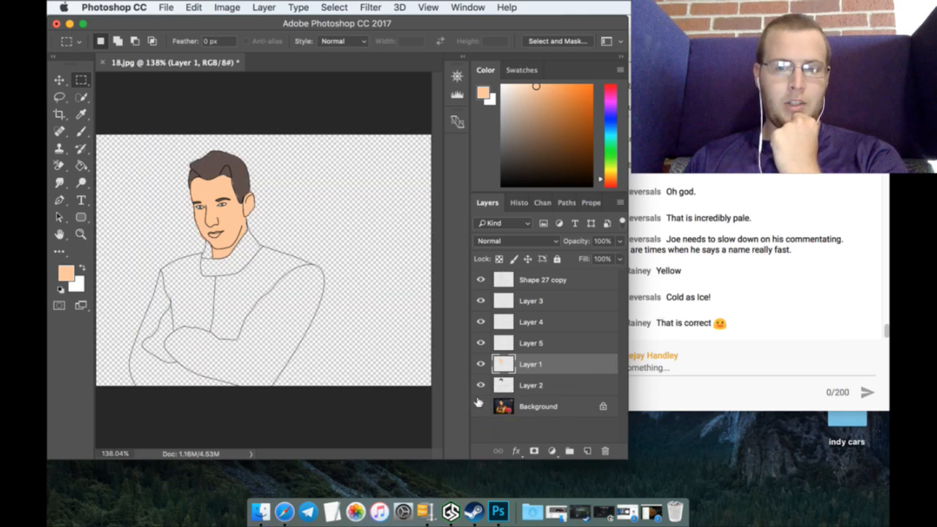
{"action": "left_click", "coordinate": [751, 308]}
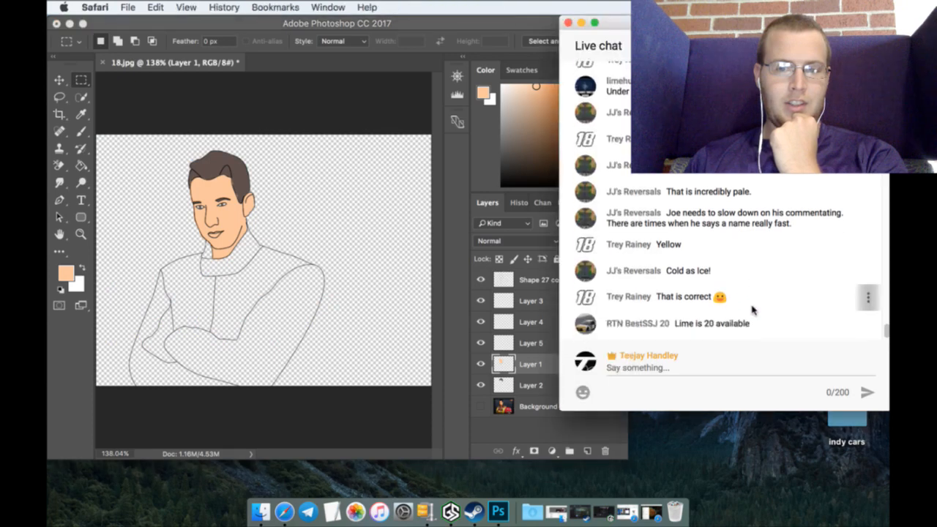
{"action": "left_click", "coordinate": [464, 228]}
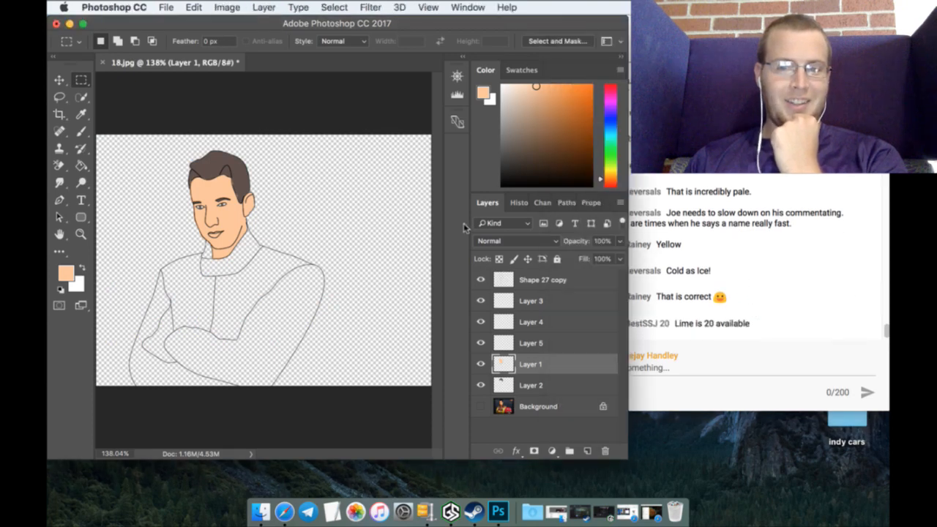
{"action": "left_click", "coordinate": [535, 282]}
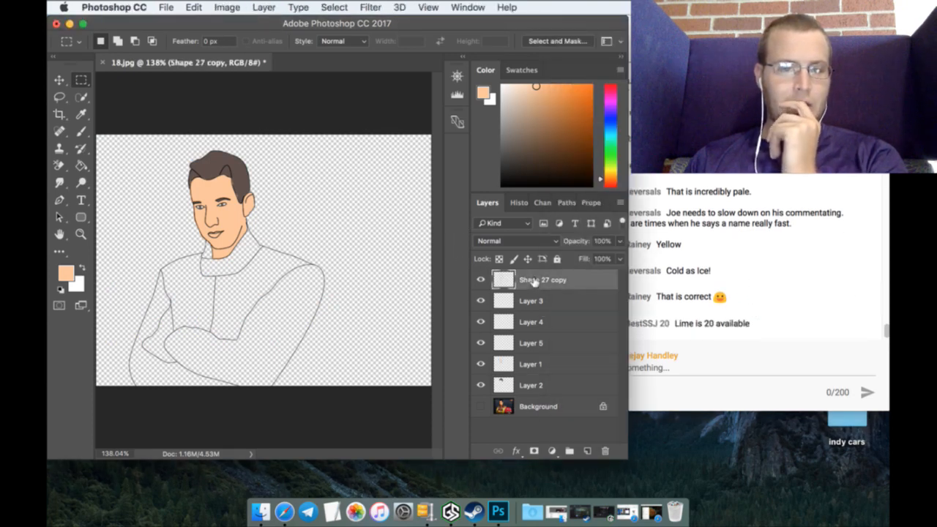
Step: Fill the suit's torso and both sleeves on Shape 27 copy with the recent golden yellow swatch, using the Paint Bucket
{"action": "left_click", "coordinate": [81, 165]}
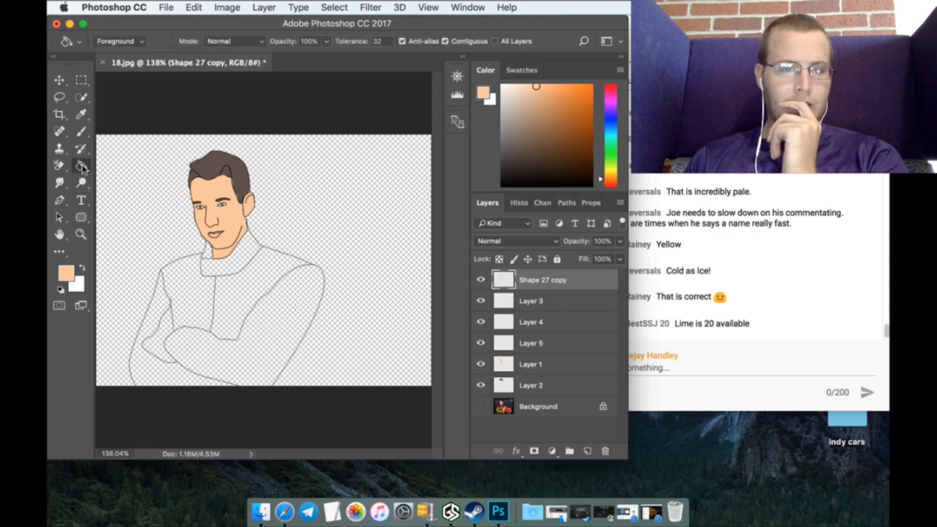
{"action": "left_click", "coordinate": [198, 293]}
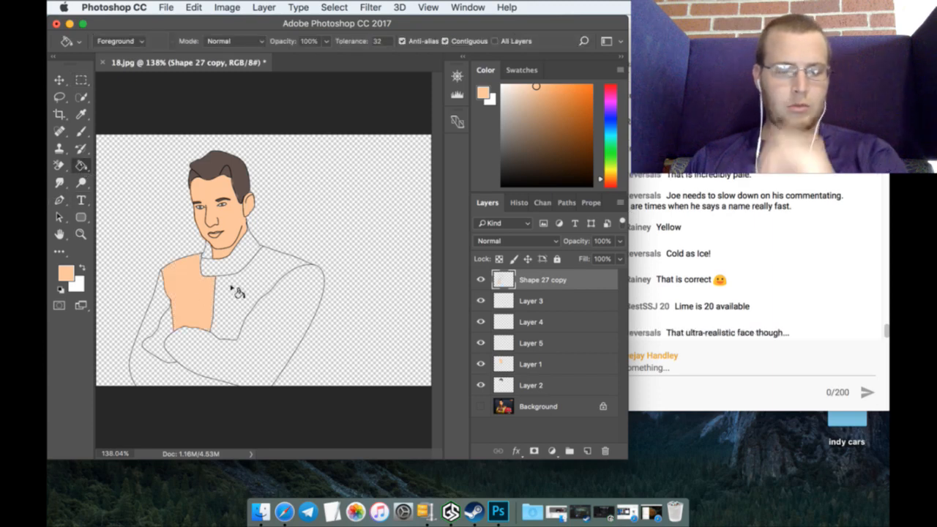
{"action": "key", "text": "super+z"}
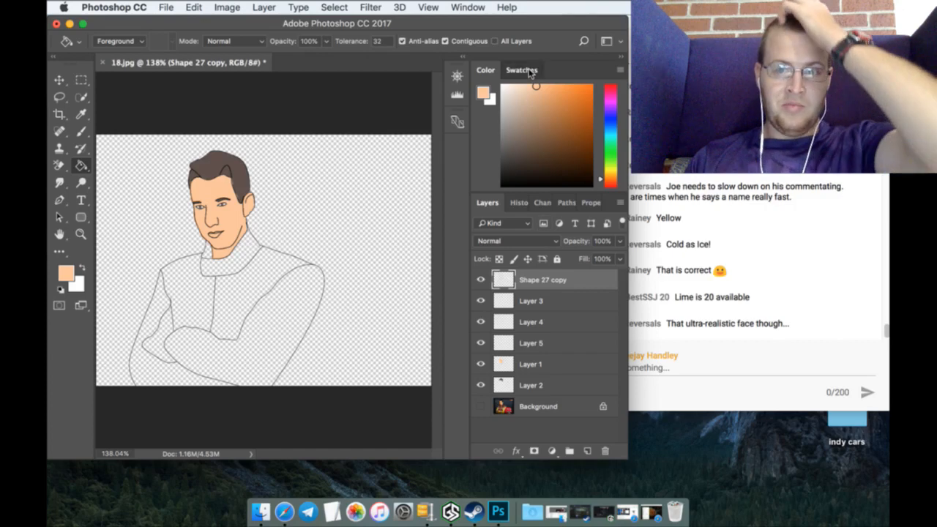
{"action": "left_click", "coordinate": [524, 70]}
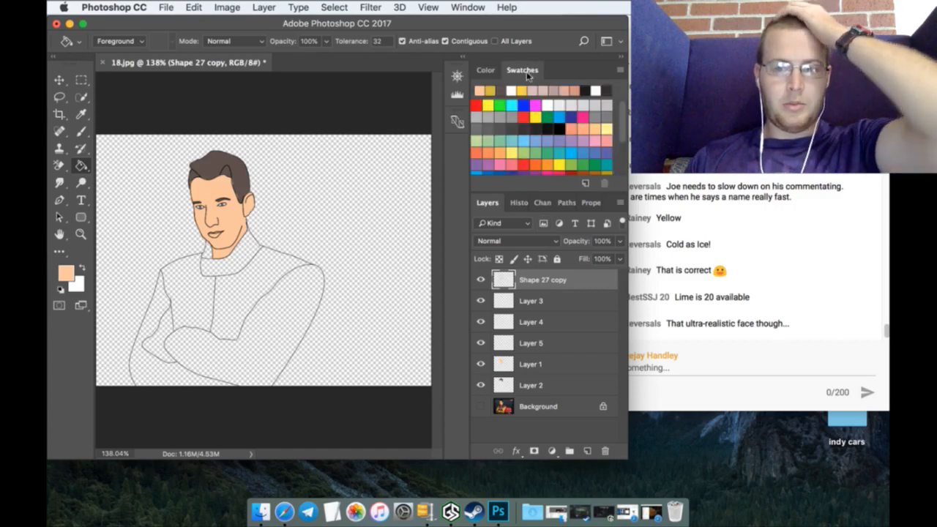
{"action": "left_click", "coordinate": [491, 92]}
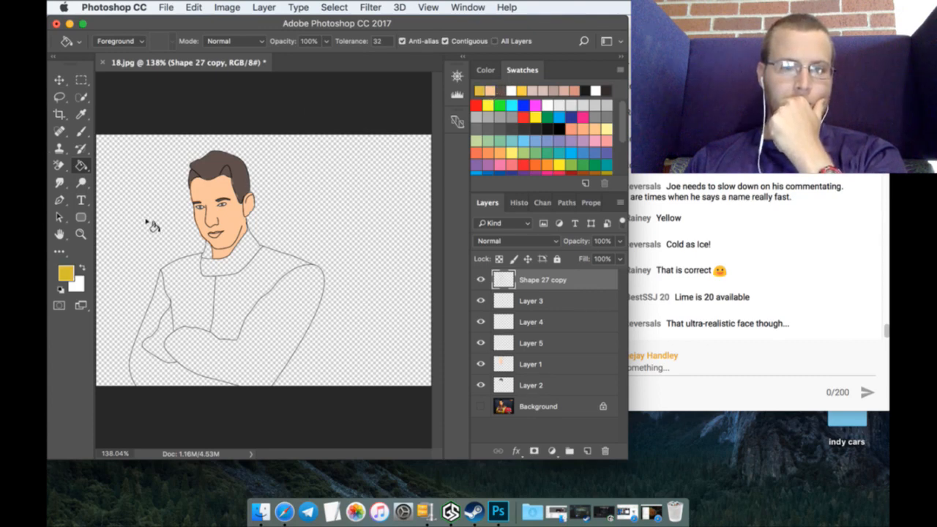
{"action": "left_click", "coordinate": [204, 294]}
{"action": "left_click", "coordinate": [236, 296]}
{"action": "left_click", "coordinate": [249, 359]}
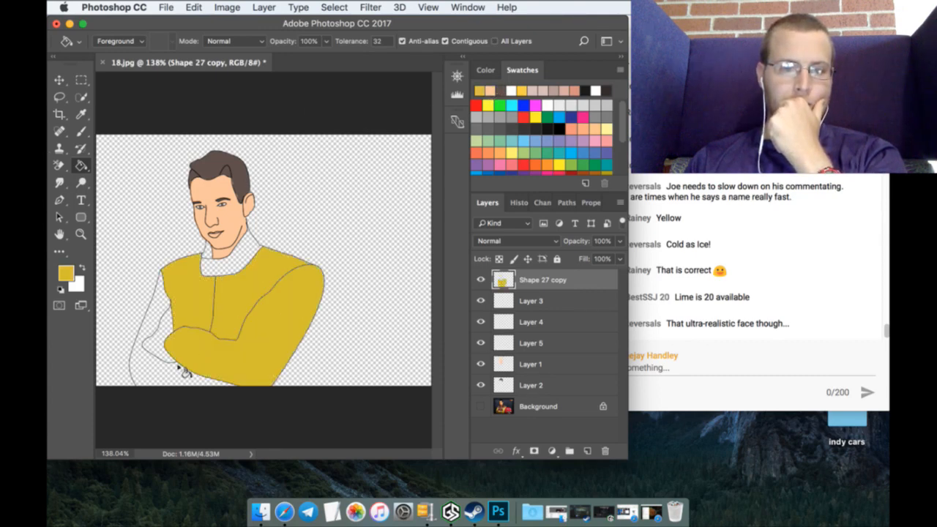
{"action": "left_click", "coordinate": [180, 371]}
{"action": "left_click", "coordinate": [159, 345]}
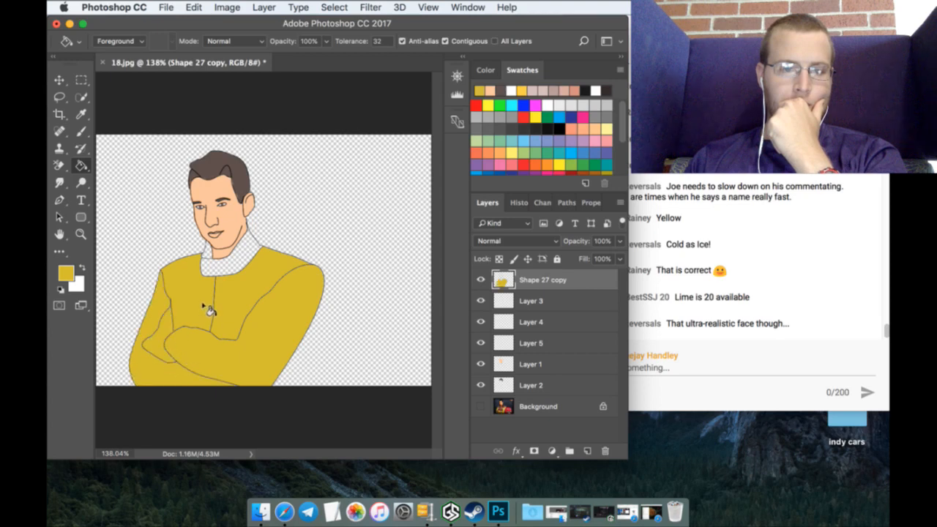
Step: Try yellow on the collar and a darker mustard on the arm gap and chest, and step back through these fills
{"action": "left_click", "coordinate": [489, 70]}
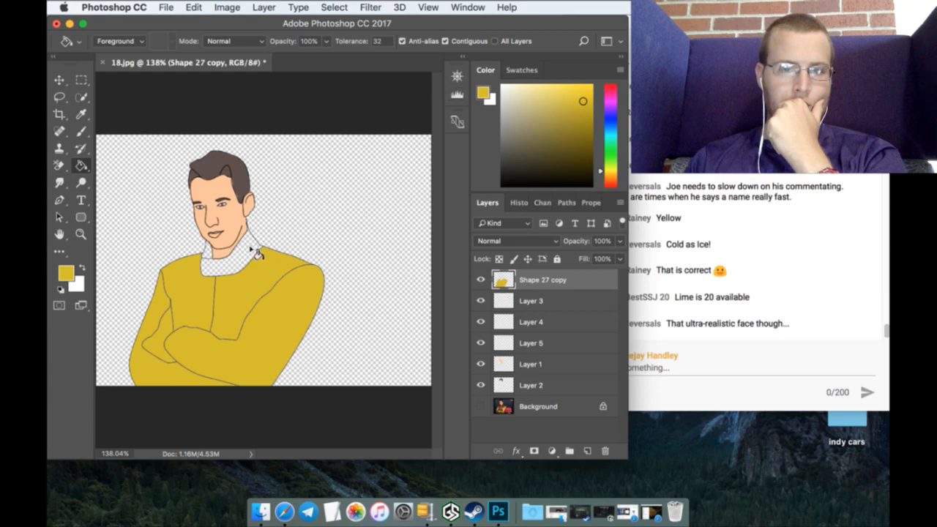
{"action": "left_click", "coordinate": [223, 251]}
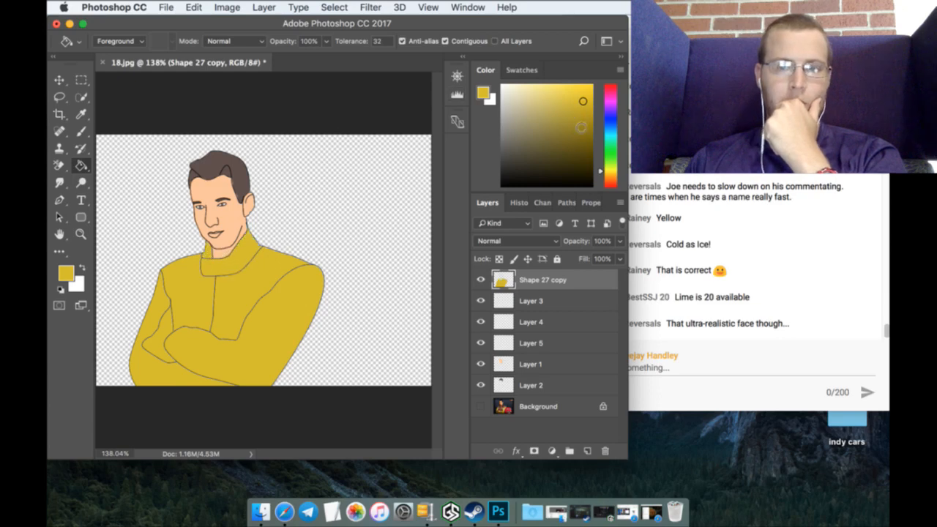
{"action": "left_click", "coordinate": [581, 127]}
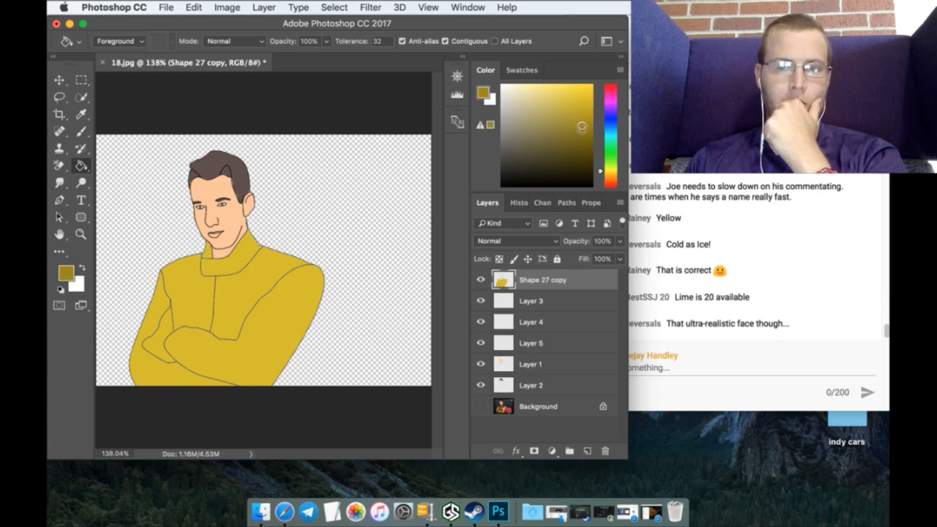
{"action": "left_click", "coordinate": [162, 345]}
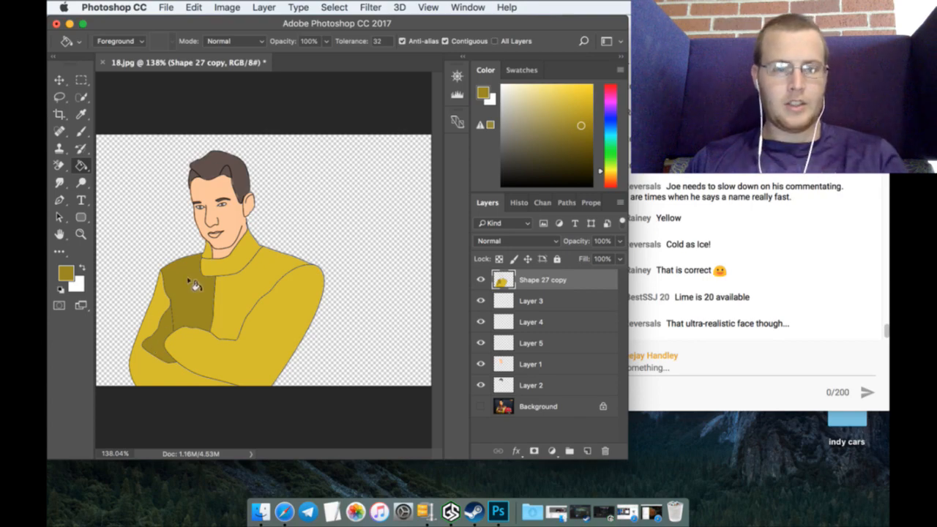
{"action": "key", "text": "super+z"}
{"action": "left_click", "coordinate": [193, 7]}
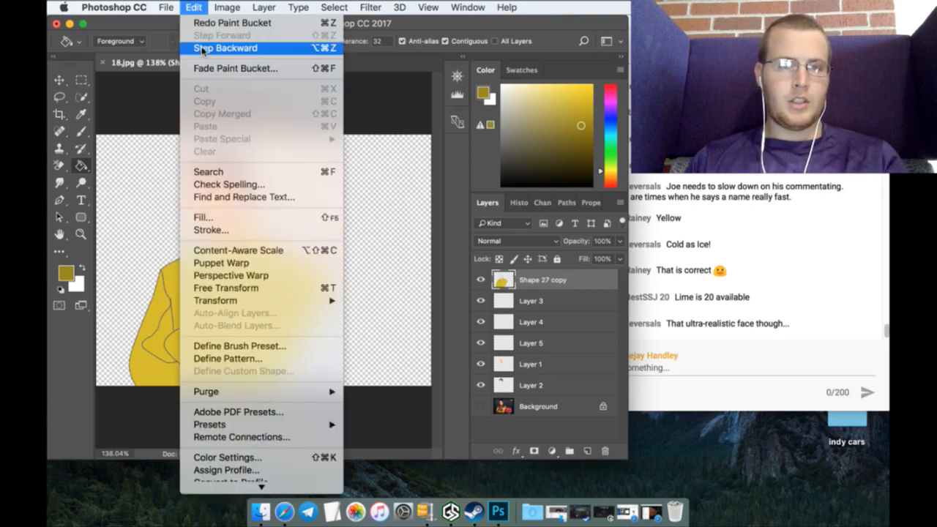
{"action": "left_click", "coordinate": [194, 4]}
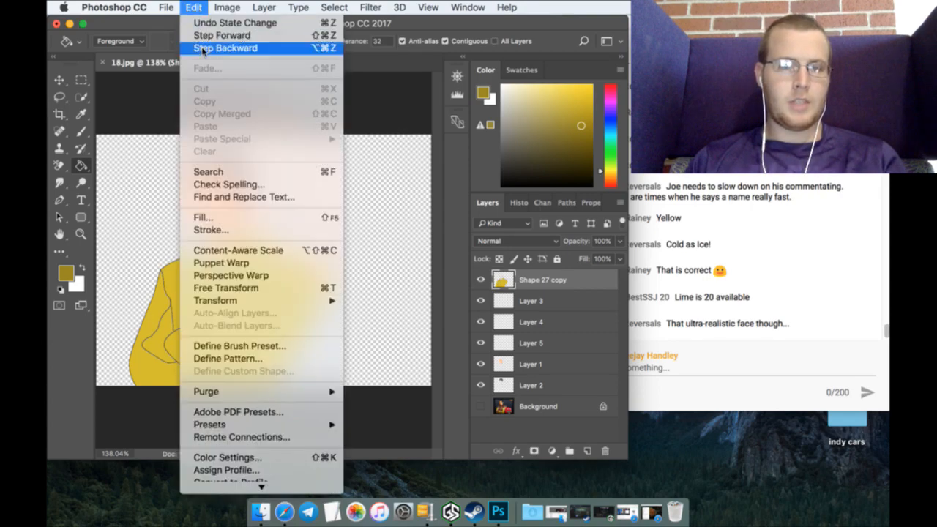
{"action": "left_click", "coordinate": [202, 49]}
{"action": "left_click", "coordinate": [194, 7]}
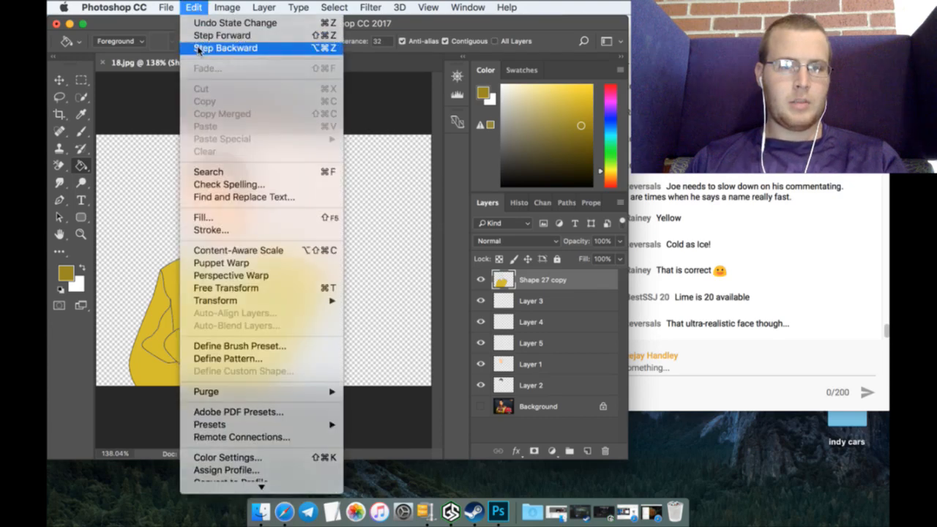
{"action": "left_click", "coordinate": [200, 49]}
Step: Shade the gap inside the bent arm and the inner back of the collar with the dark mustard
{"action": "left_click", "coordinate": [154, 350]}
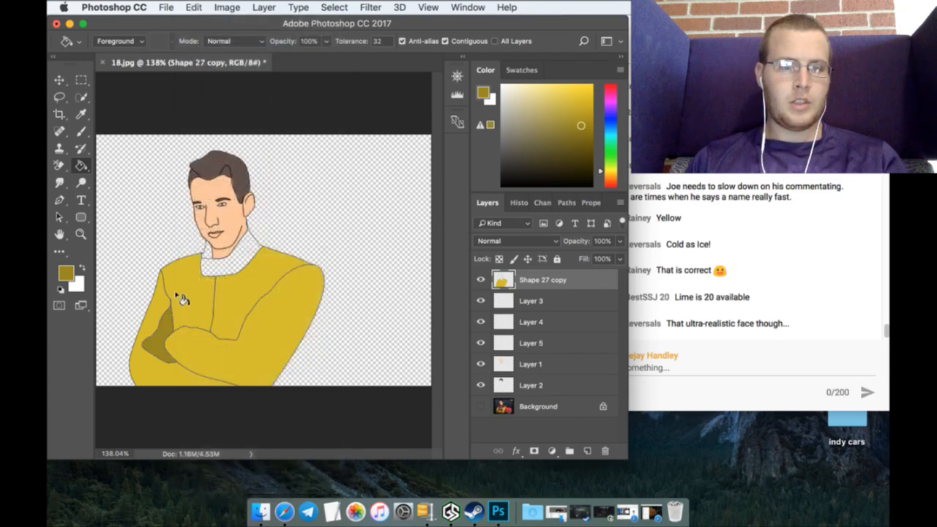
{"action": "left_click", "coordinate": [211, 255]}
{"action": "key", "text": "super+z"}
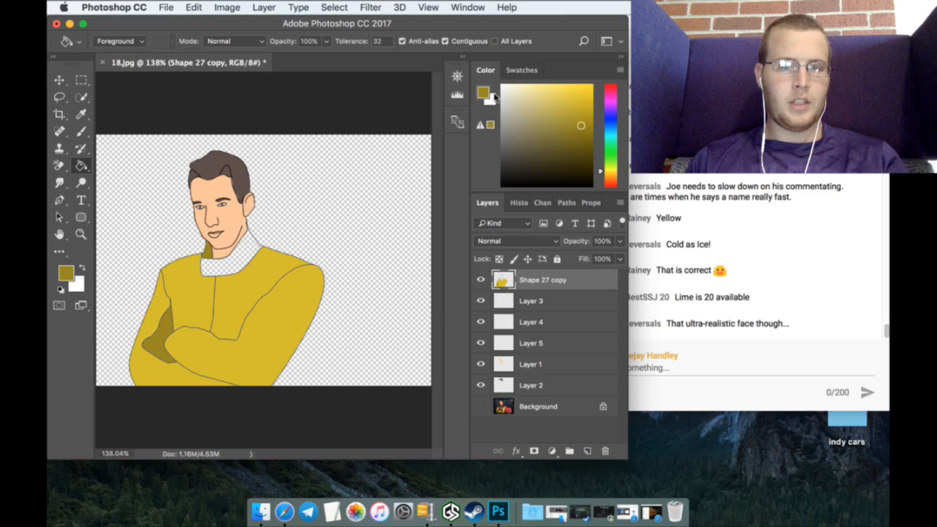
Step: Fill the front of the collar with the recent golden yellow swatch
{"action": "left_click", "coordinate": [520, 71]}
{"action": "left_click", "coordinate": [500, 91]}
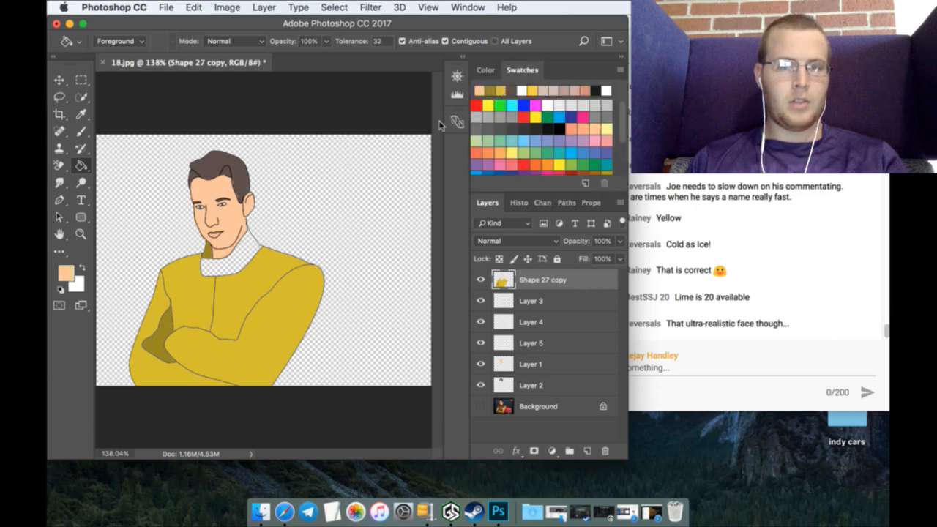
{"action": "left_click", "coordinate": [257, 261]}
{"action": "key", "text": "super+z"}
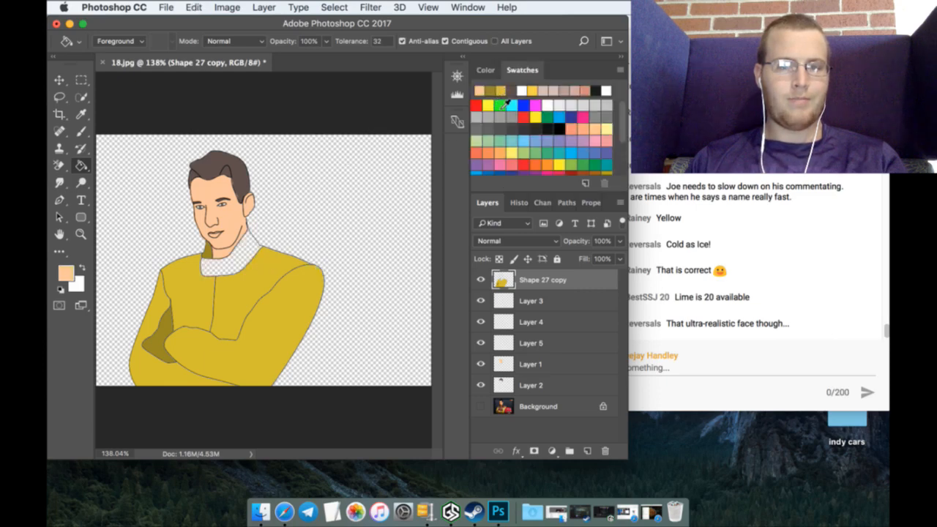
{"action": "left_click", "coordinate": [501, 92]}
{"action": "left_click", "coordinate": [247, 268]}
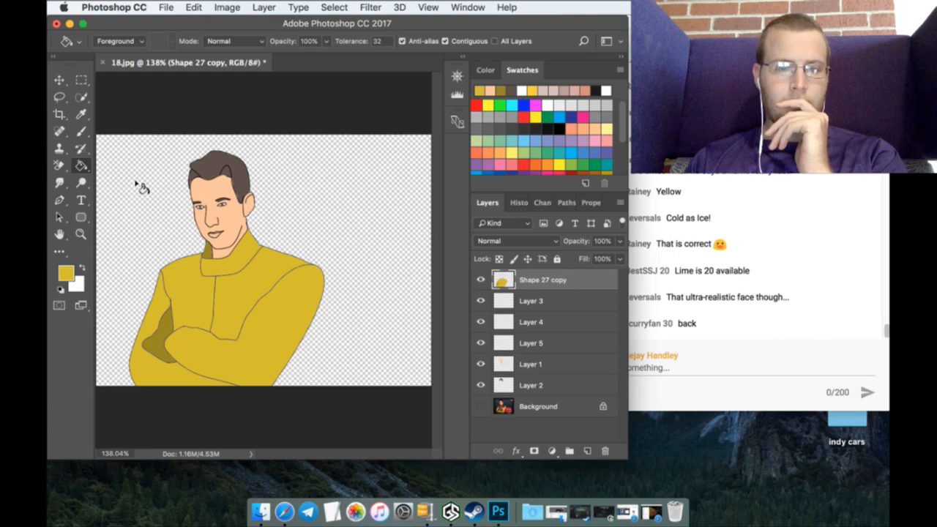
Step: Erase the stray peach specks along the sideburn's inner hairline on Layer 1 with the Background Eraser
{"action": "left_click", "coordinate": [561, 384]}
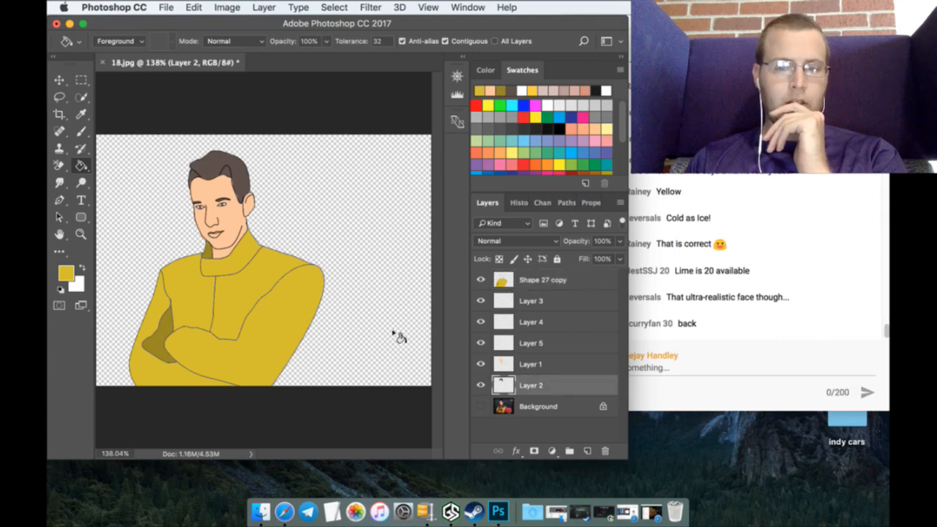
{"action": "left_click", "coordinate": [82, 234]}
{"action": "left_click_drag", "start_coordinate": [242, 197], "coordinate": [356, 129]}
{"action": "left_click", "coordinate": [577, 364]}
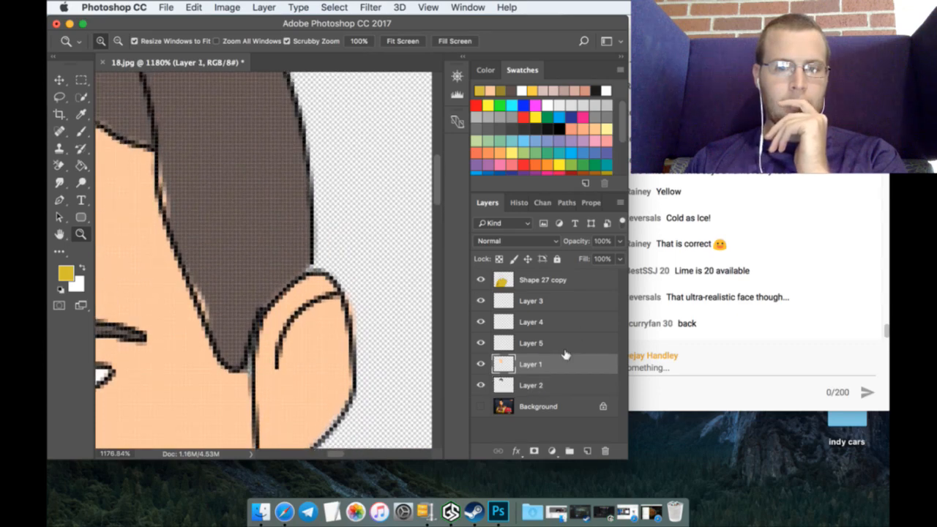
{"action": "left_click", "coordinate": [61, 167]}
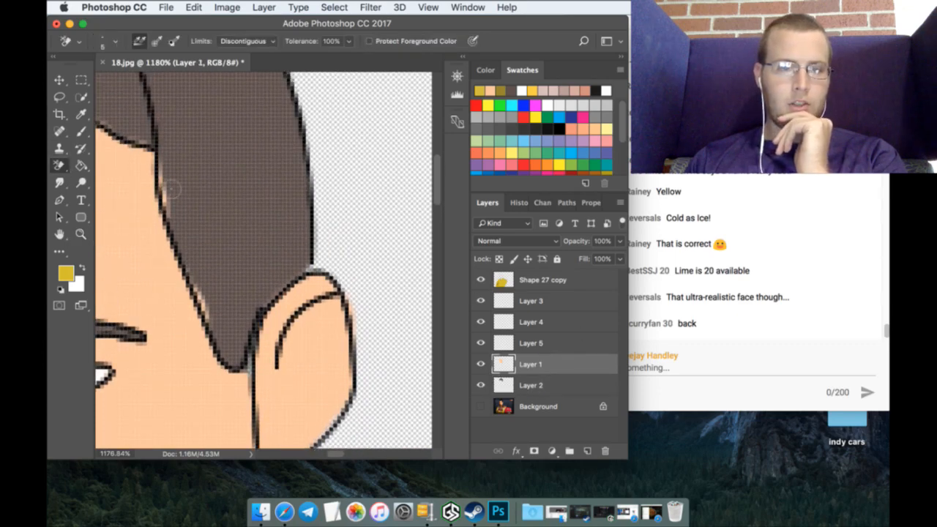
{"action": "left_click_drag", "start_coordinate": [169, 187], "coordinate": [174, 218]}
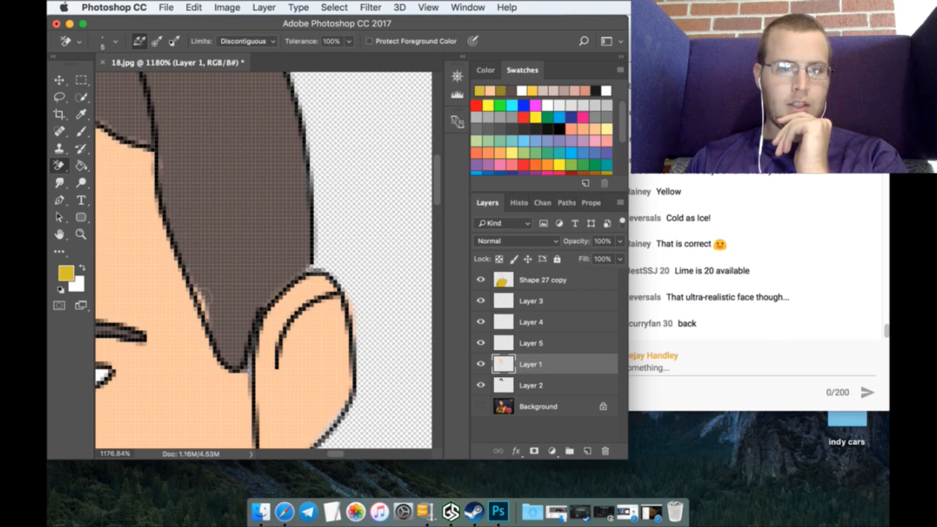
{"action": "mouse_move", "coordinate": [207, 295]}
{"action": "left_mouse_down"}
{"action": "mouse_move", "coordinate": [215, 325]}
{"action": "mouse_move", "coordinate": [180, 224]}
{"action": "left_mouse_up"}
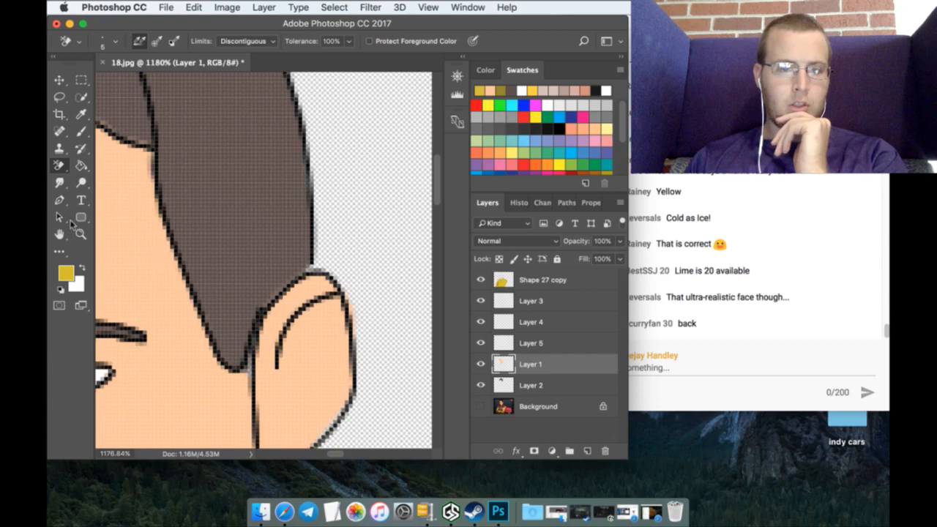
Step: Touch up the skin beside the ear on Layer 1 with the sampled peach tone and an 11 px brush
{"action": "left_click", "coordinate": [80, 113]}
{"action": "left_click", "coordinate": [117, 200]}
{"action": "left_click", "coordinate": [81, 132]}
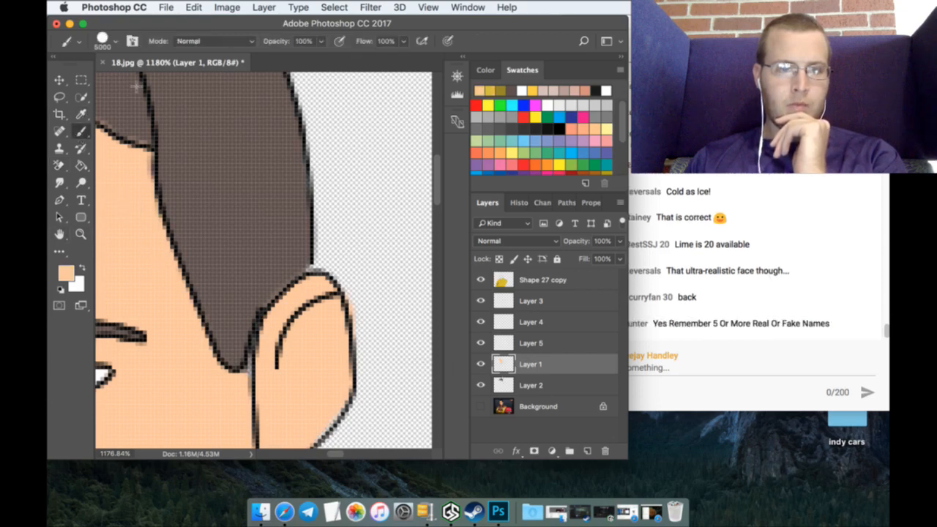
{"action": "left_click", "coordinate": [113, 44]}
{"action": "left_click", "coordinate": [115, 134]}
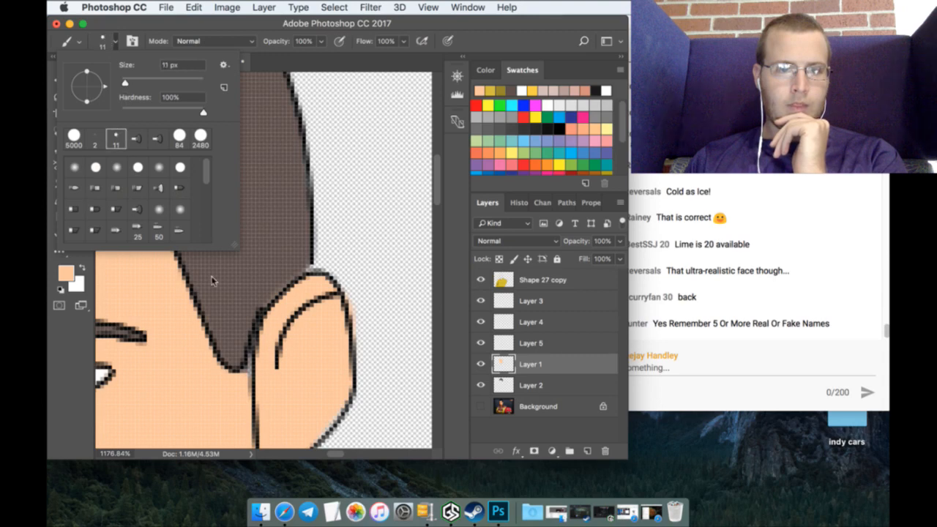
{"action": "left_click", "coordinate": [270, 387]}
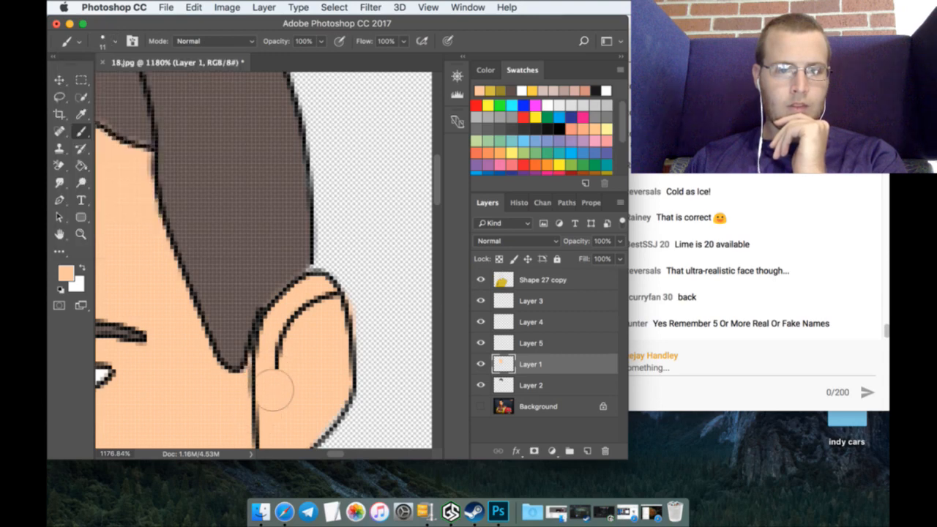
{"action": "left_click", "coordinate": [81, 234]}
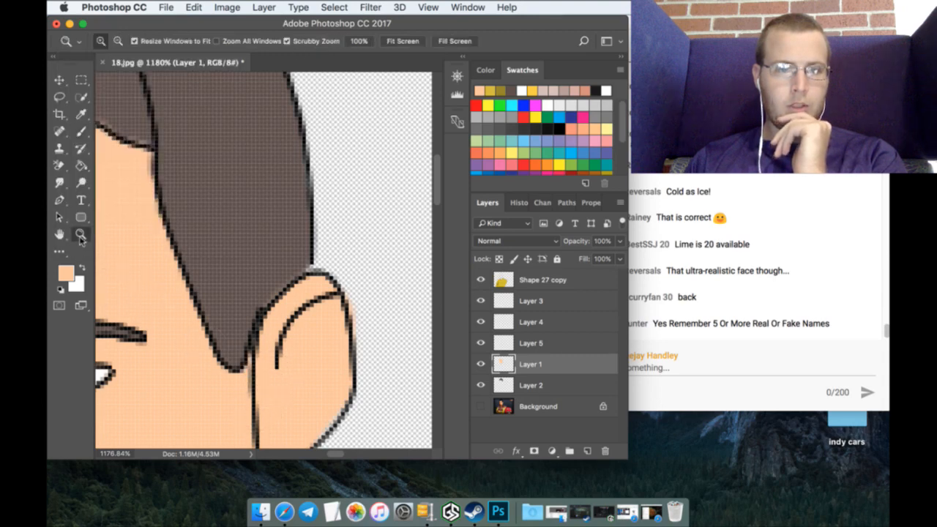
{"action": "left_click", "coordinate": [401, 41]}
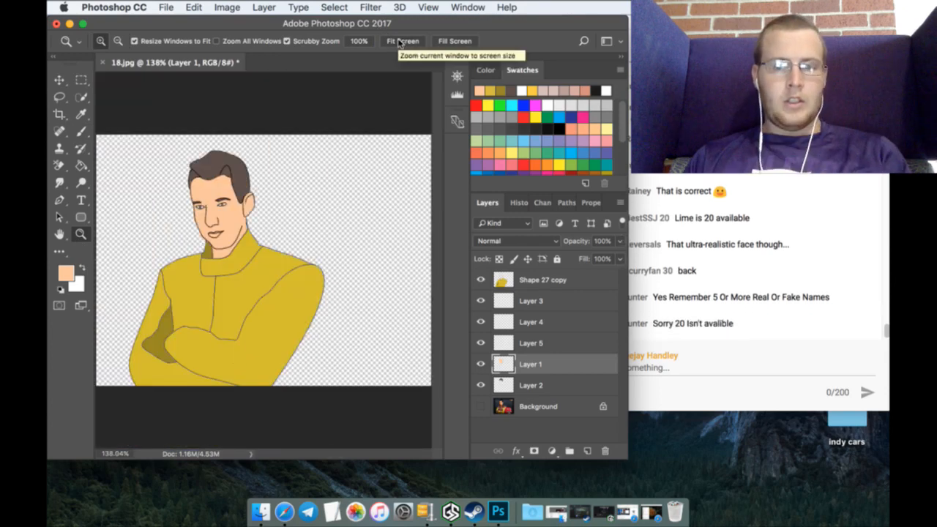
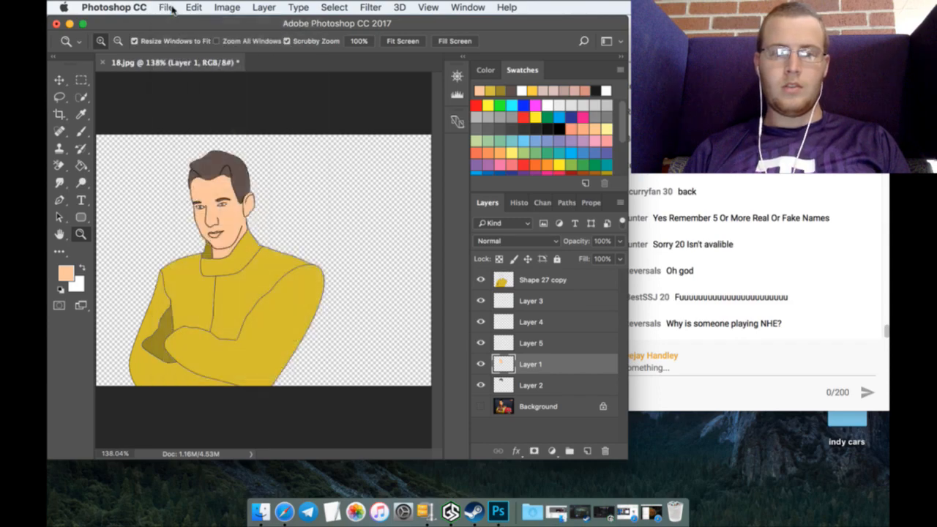
Step: Save the finished portrait as a PNG named A_18 in the drivers folder, accepting the default PNG options
{"action": "left_click", "coordinate": [166, 7]}
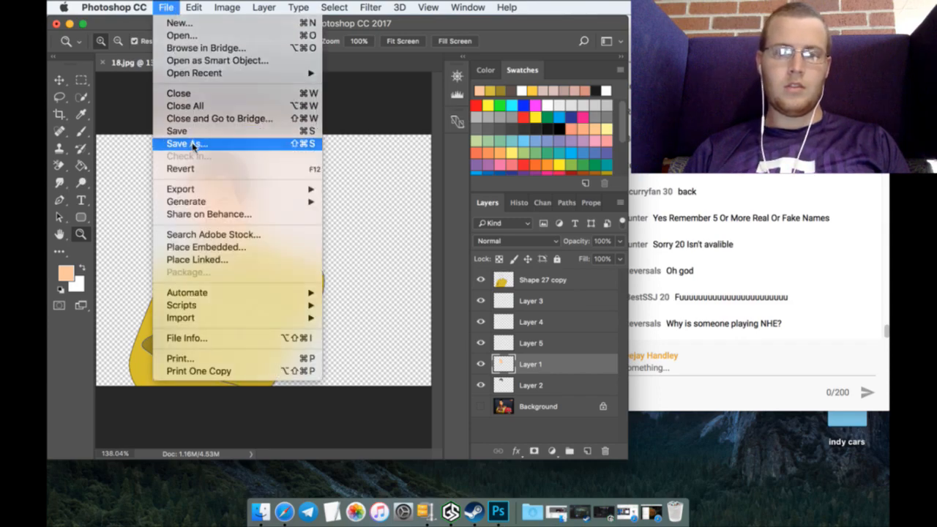
{"action": "left_click", "coordinate": [194, 143]}
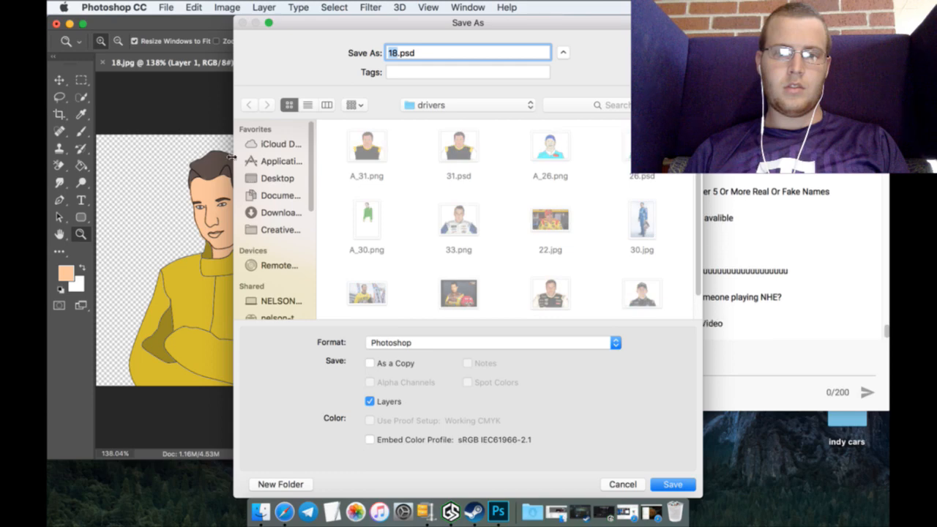
{"action": "key", "text": "Left"}
{"action": "type", "text": "A_"}
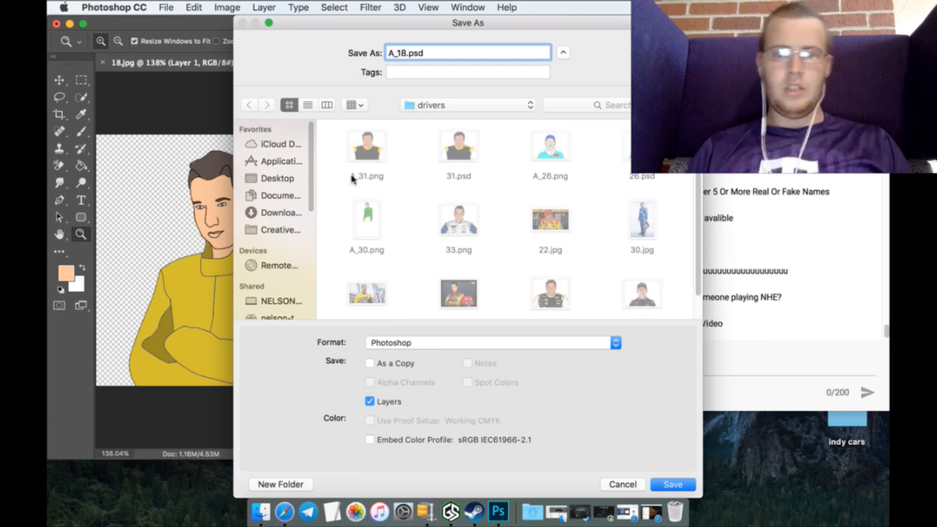
{"action": "left_click", "coordinate": [587, 343]}
{"action": "key", "text": "p"}
{"action": "key", "text": "c"}
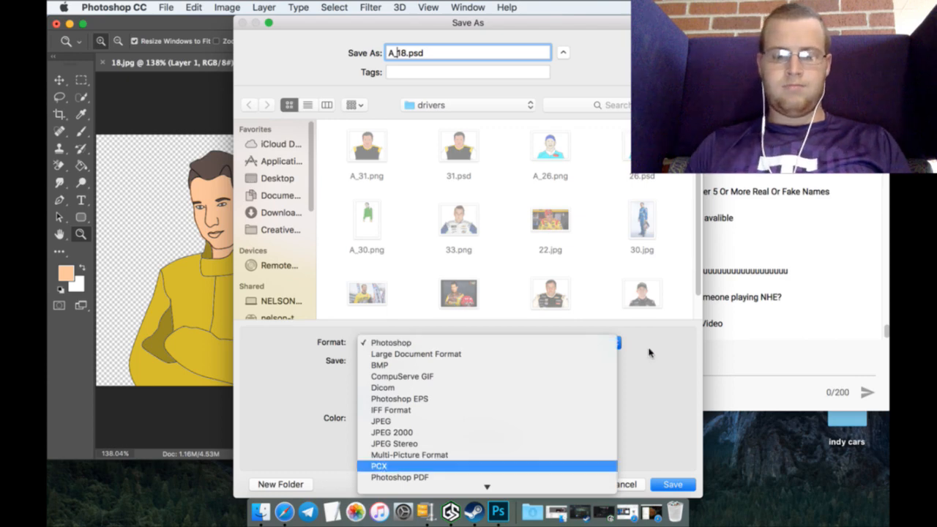
{"action": "key", "text": "n"}
{"action": "key", "text": "Return"}
{"action": "key", "text": "Return"}
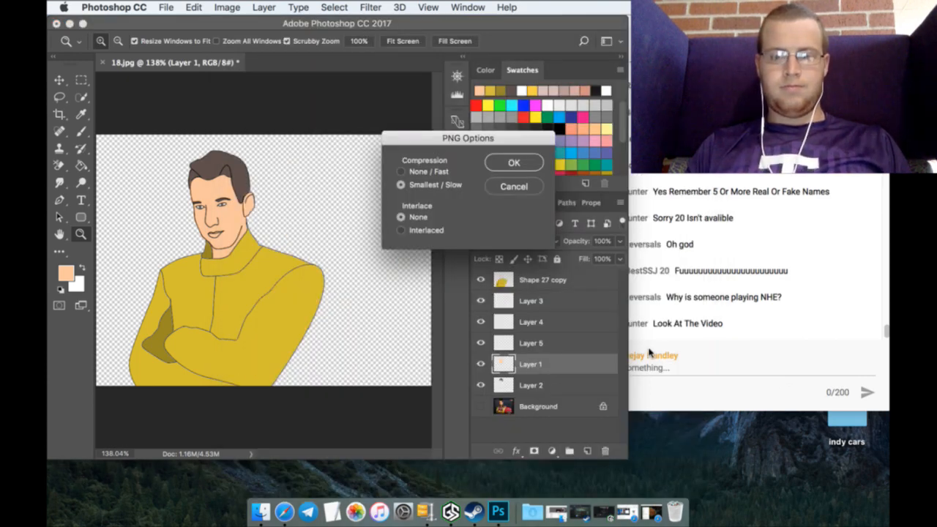
{"action": "key", "text": "Return"}
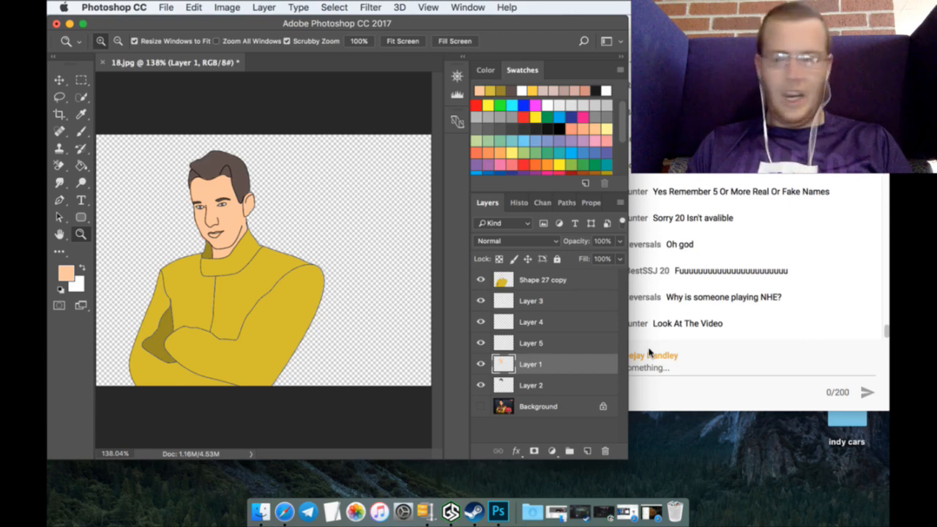
Step: Close 18.jpg, open 33.png and 22.jpg together from the drivers folder, and bring 22.jpg to the front
{"action": "left_click", "coordinate": [103, 63]}
{"action": "left_click", "coordinate": [395, 192]}
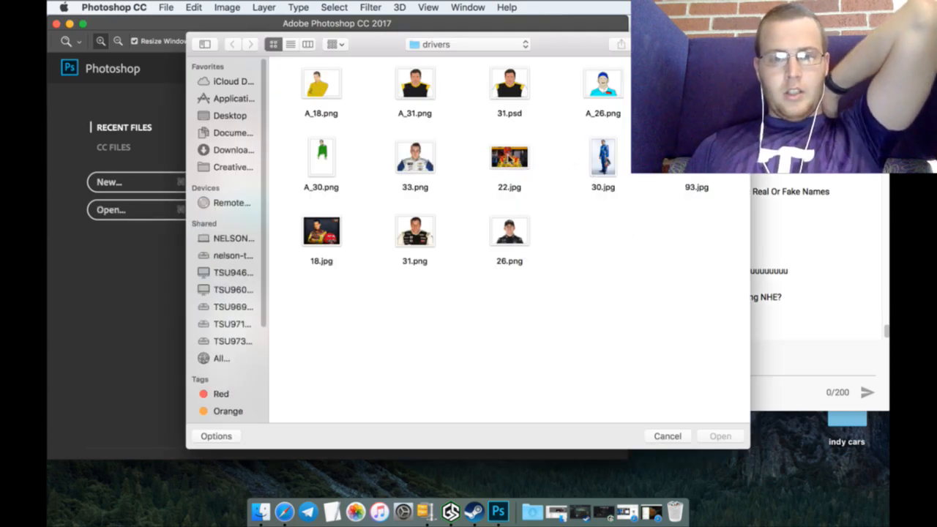
{"action": "left_click_drag", "start_coordinate": [551, 167], "coordinate": [398, 203]}
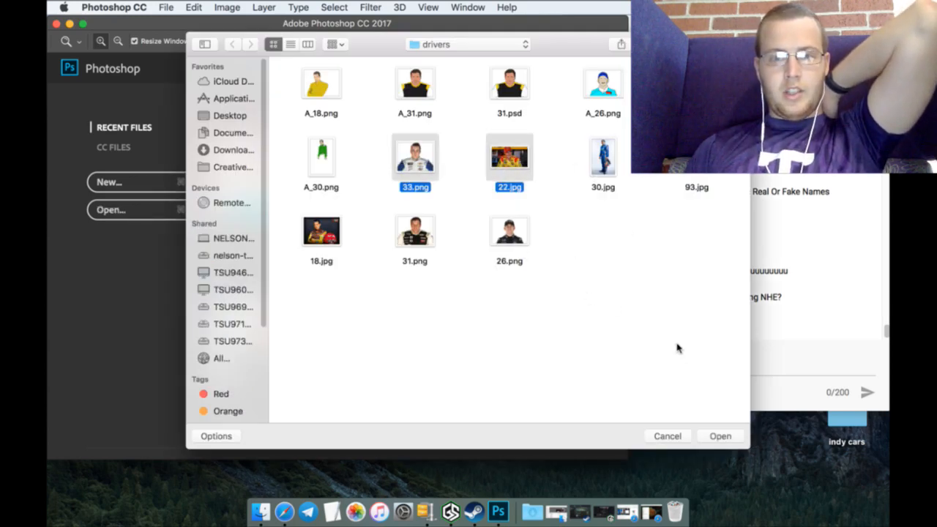
{"action": "left_click", "coordinate": [707, 436]}
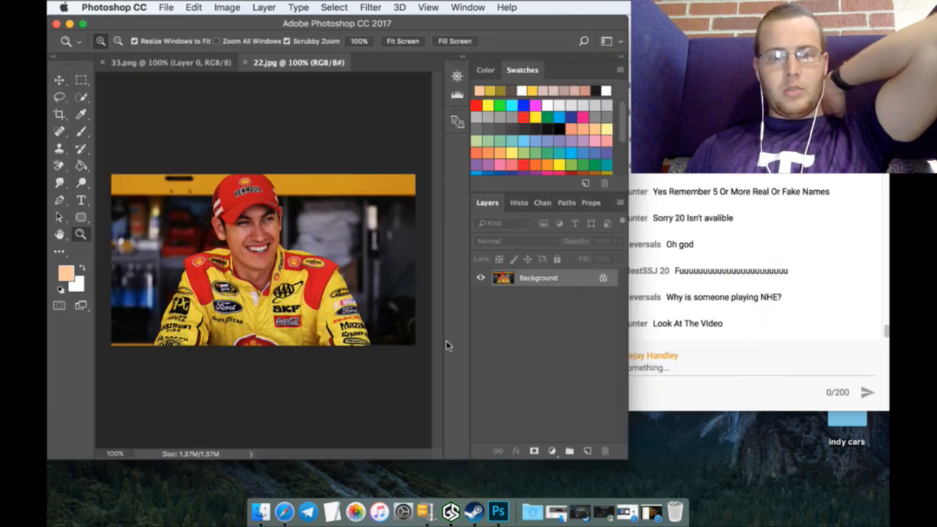
{"action": "left_click", "coordinate": [197, 64]}
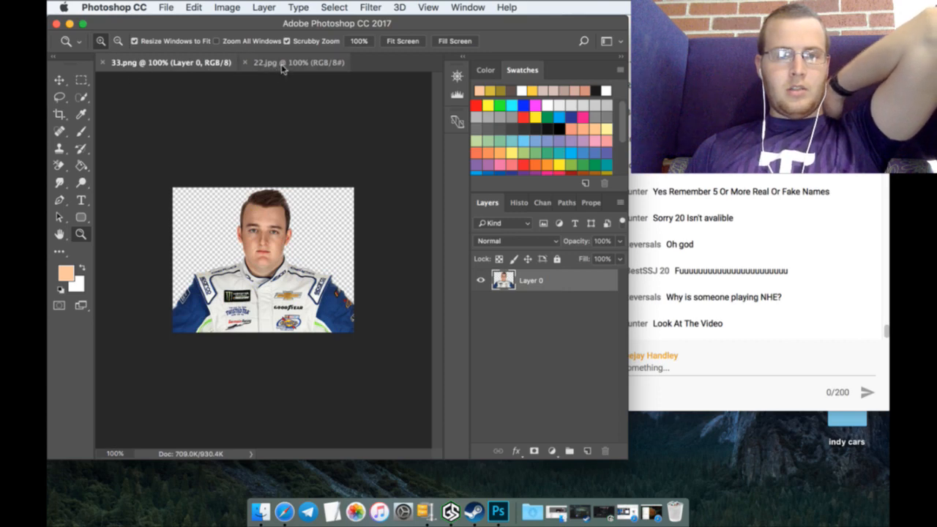
{"action": "left_click", "coordinate": [282, 68]}
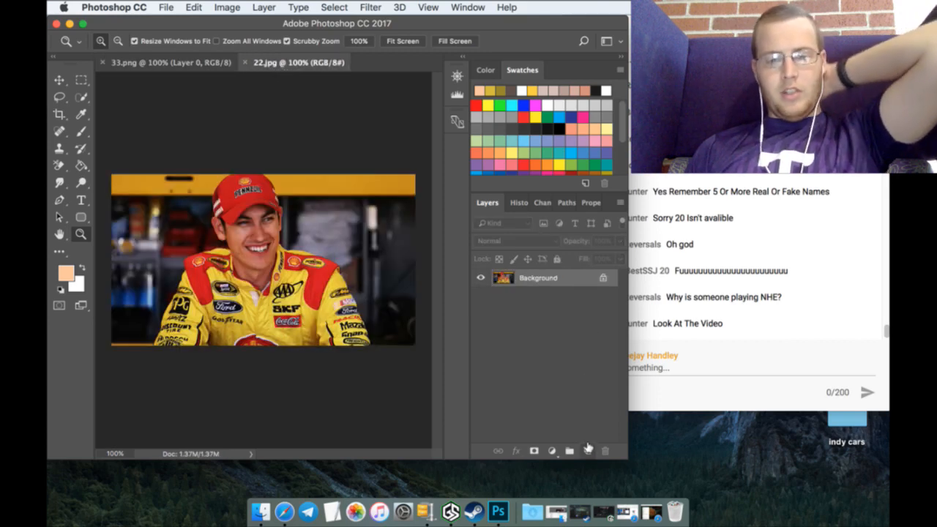
Step: Add a layer to 22.jpg and trace the sleeve beside the PPG logo with the Pen tool, from the image's lower edge to the red shoulder patch
{"action": "left_click", "coordinate": [587, 450]}
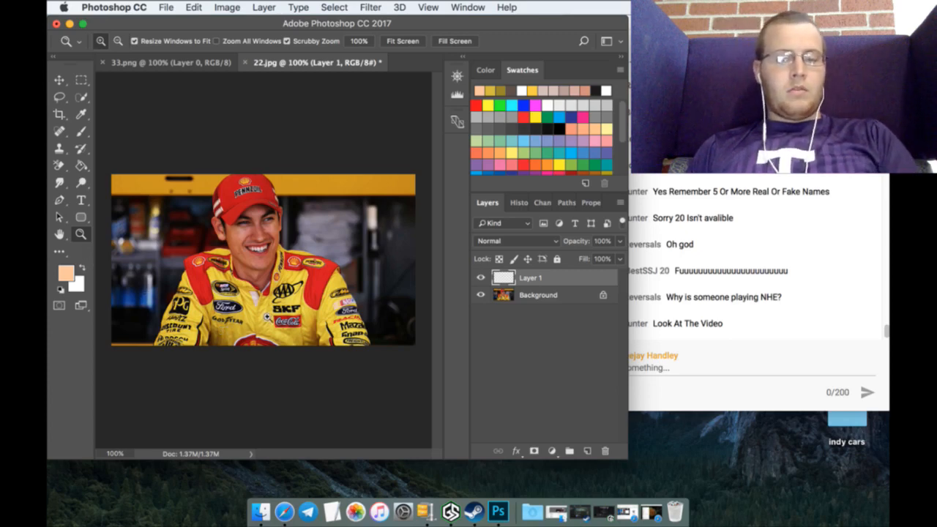
{"action": "left_click_drag", "start_coordinate": [272, 318], "coordinate": [303, 311]}
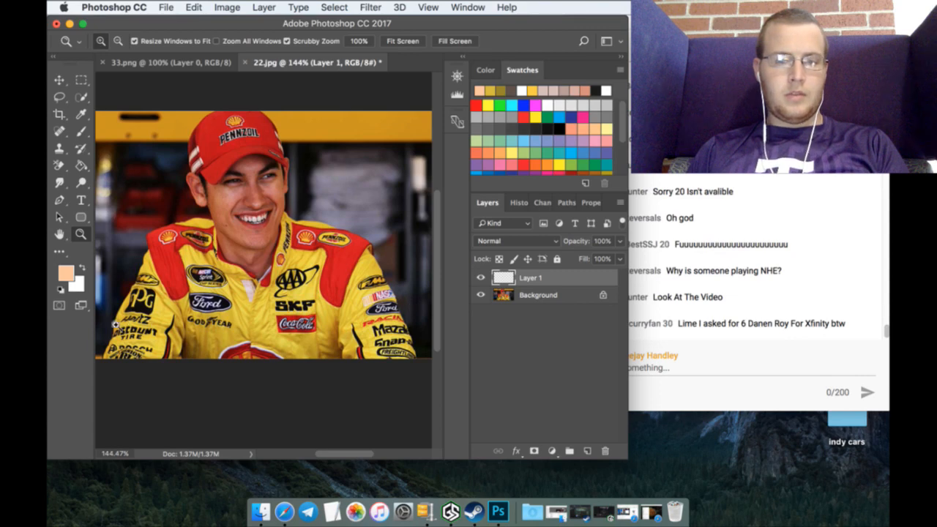
{"action": "left_click_drag", "start_coordinate": [115, 322], "coordinate": [139, 316]}
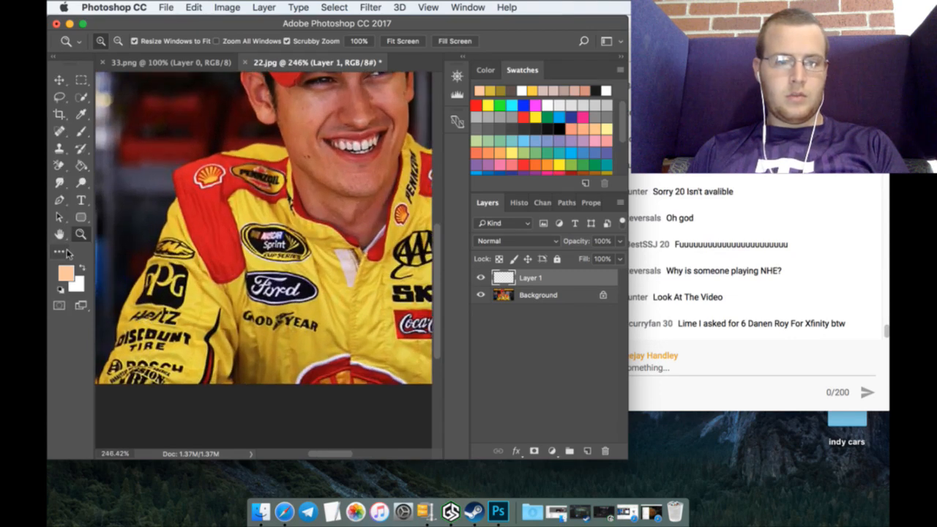
{"action": "left_click", "coordinate": [61, 202]}
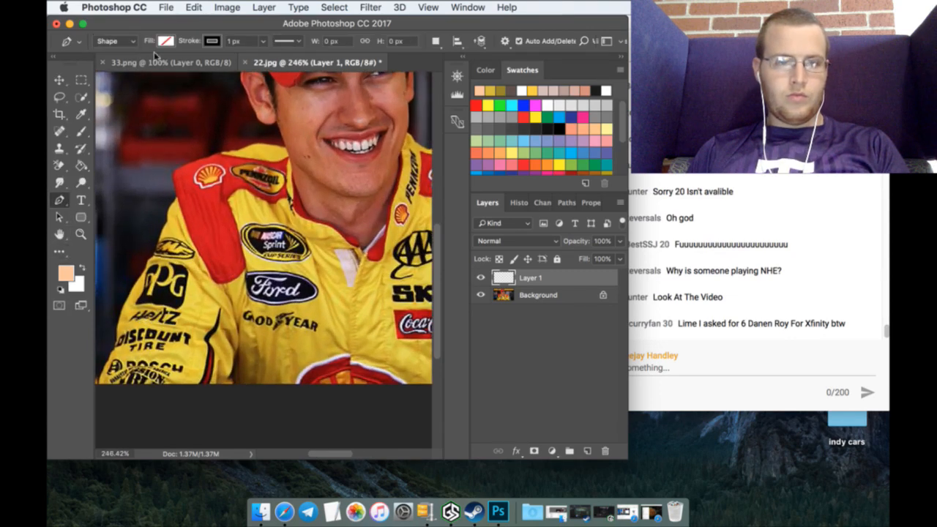
{"action": "left_click", "coordinate": [98, 383]}
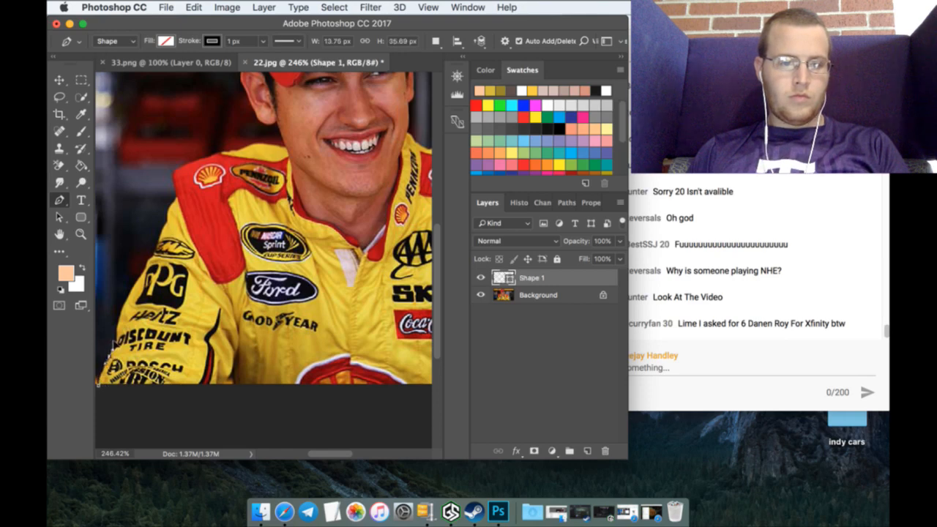
{"action": "left_click_drag", "start_coordinate": [117, 324], "coordinate": [142, 270]}
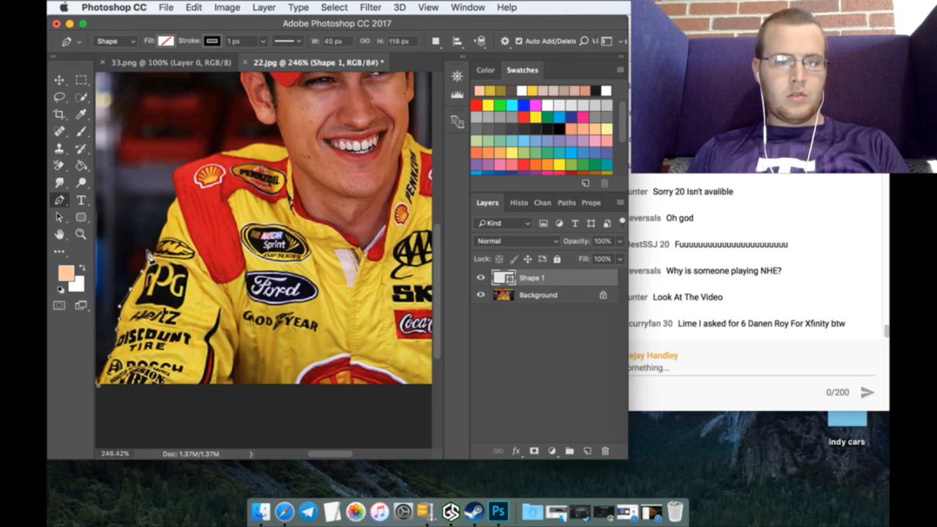
{"action": "left_click", "coordinate": [147, 256]}
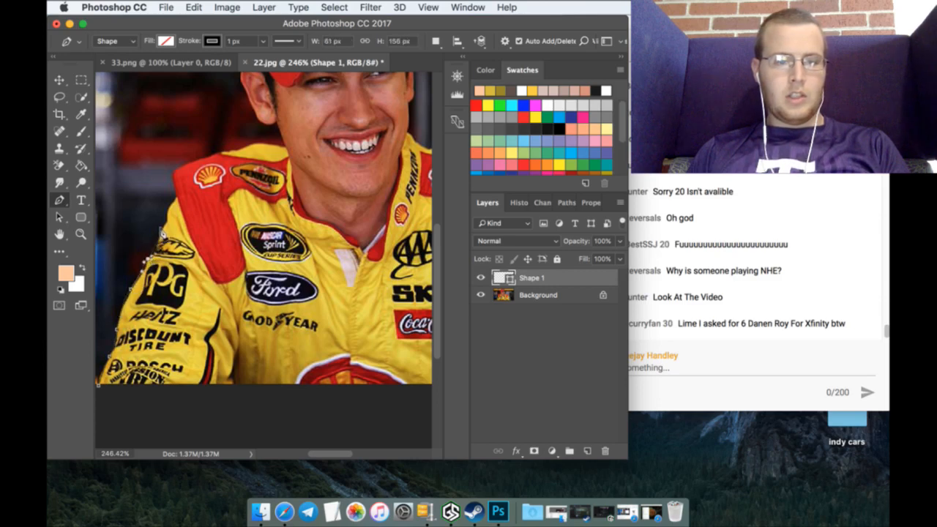
{"action": "left_click", "coordinate": [162, 229]}
{"action": "left_click_drag", "start_coordinate": [162, 217], "coordinate": [171, 197]}
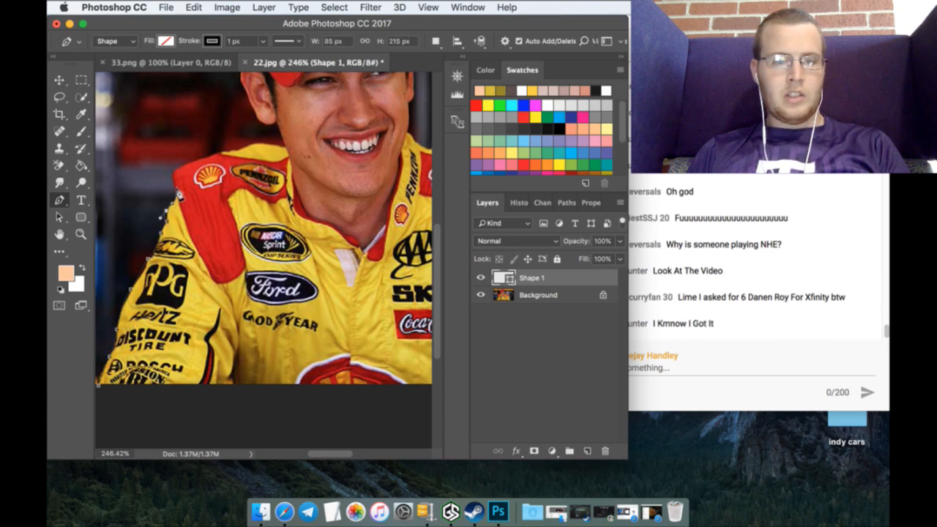
Step: Continue the pen outline around the red shoulder patch and along the shoulder top to the collar
{"action": "left_click", "coordinate": [176, 197]}
{"action": "left_click_drag", "start_coordinate": [179, 167], "coordinate": [281, 141]}
{"action": "left_click", "coordinate": [289, 146]}
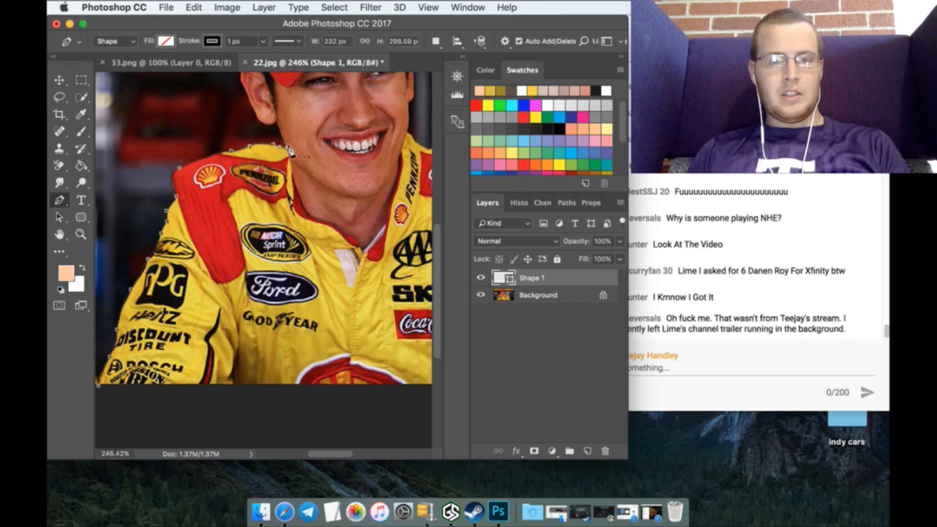
Step: Trace the collar's inner edge down along the neck to the point of the neckline opening
{"action": "left_click", "coordinate": [304, 199]}
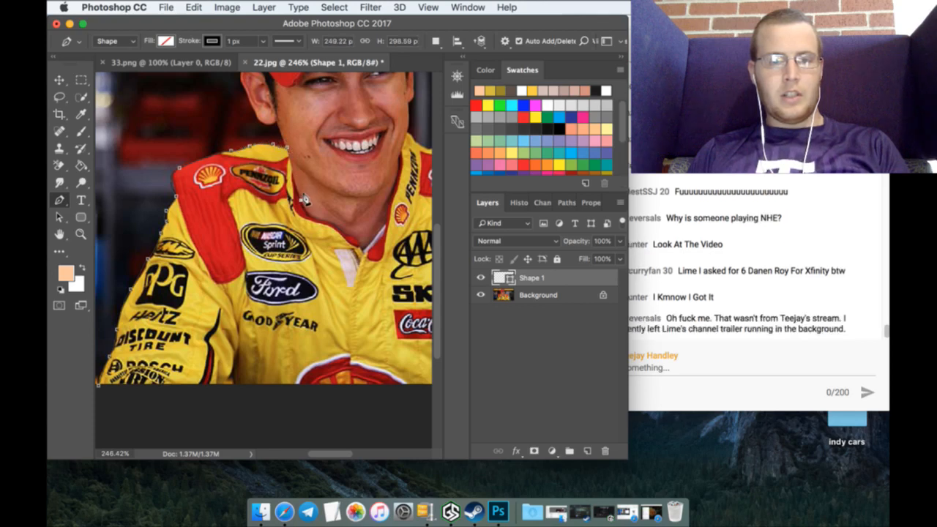
{"action": "left_click_drag", "start_coordinate": [306, 200], "coordinate": [308, 204]}
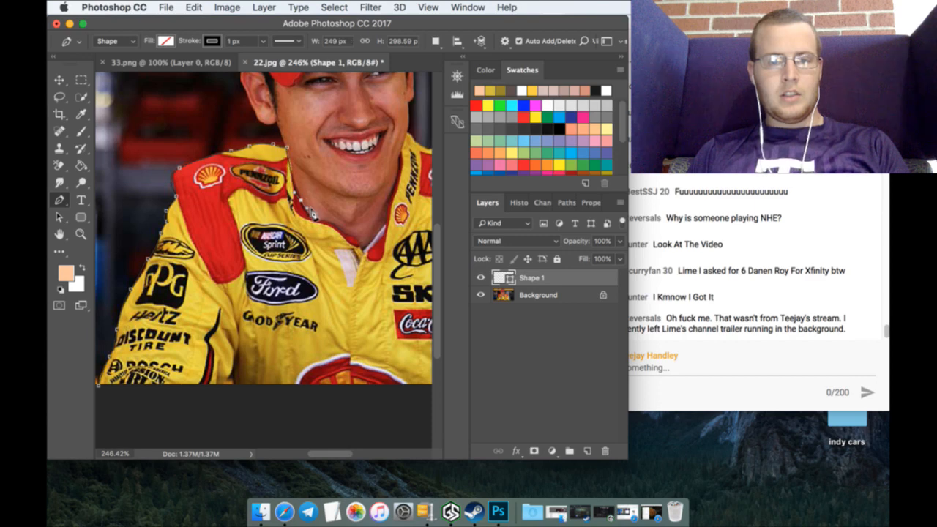
{"action": "left_click", "coordinate": [319, 217]}
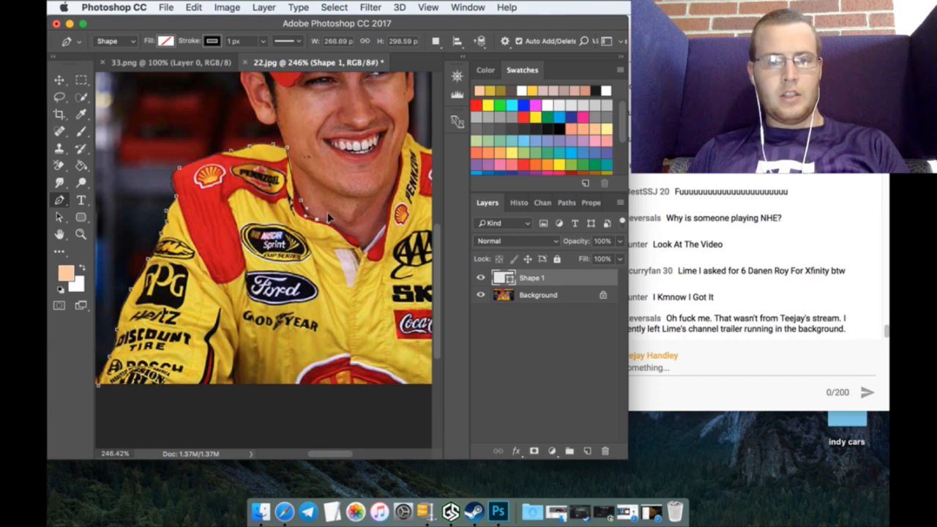
{"action": "left_click_drag", "start_coordinate": [328, 215], "coordinate": [329, 220]}
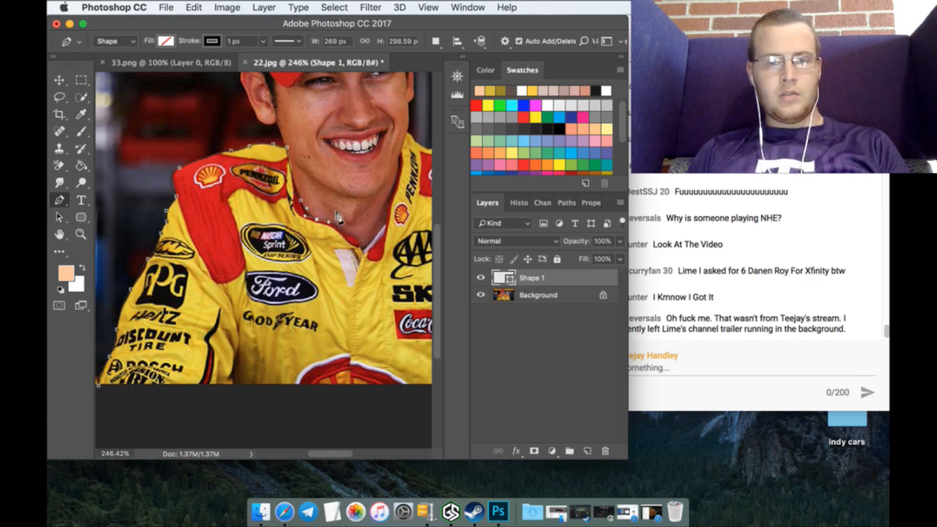
{"action": "left_click", "coordinate": [342, 228]}
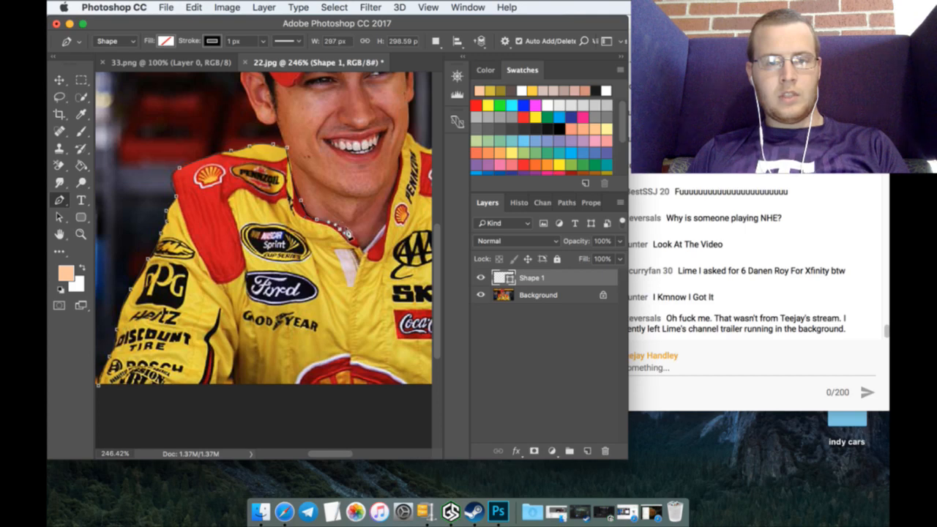
{"action": "left_click", "coordinate": [352, 237]}
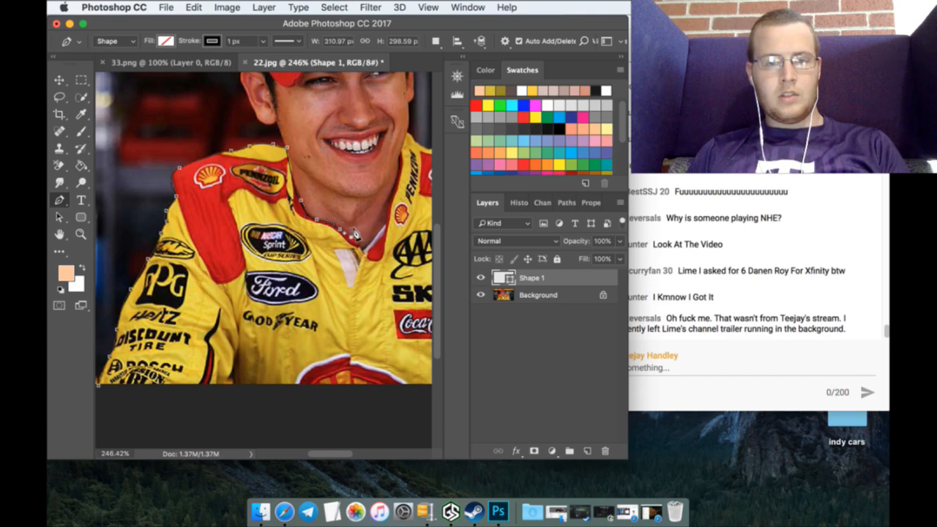
{"action": "left_click", "coordinate": [366, 252]}
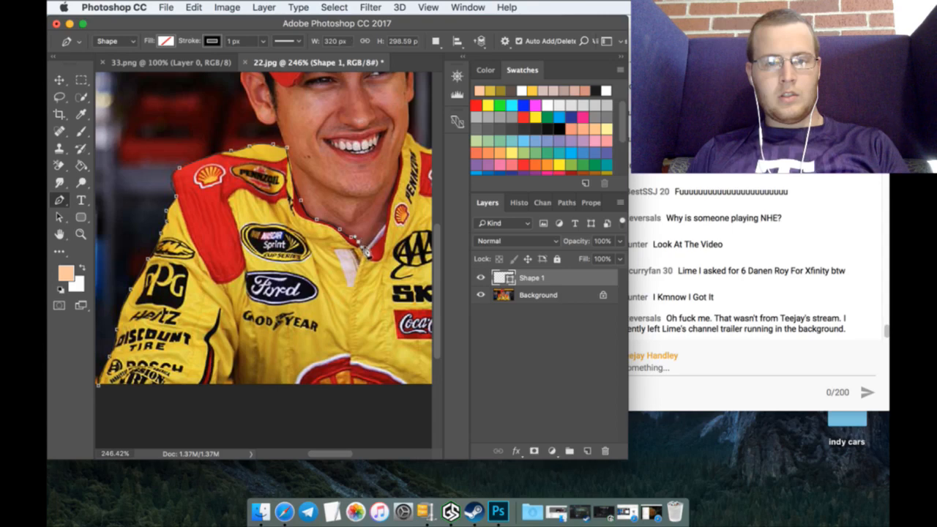
Step: Trace the opposite collar edge from the neckline point up to the collar's tip beside the jaw
{"action": "left_click", "coordinate": [371, 247]}
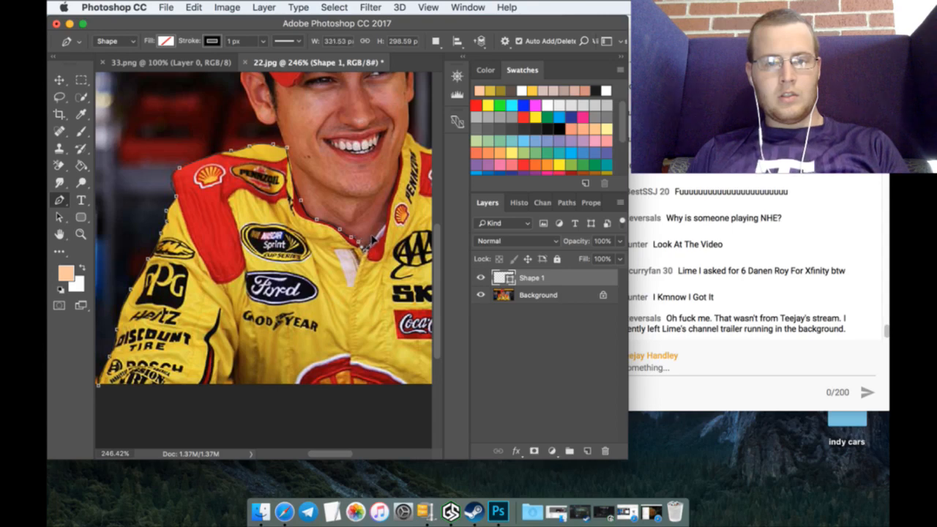
{"action": "left_click", "coordinate": [375, 237]}
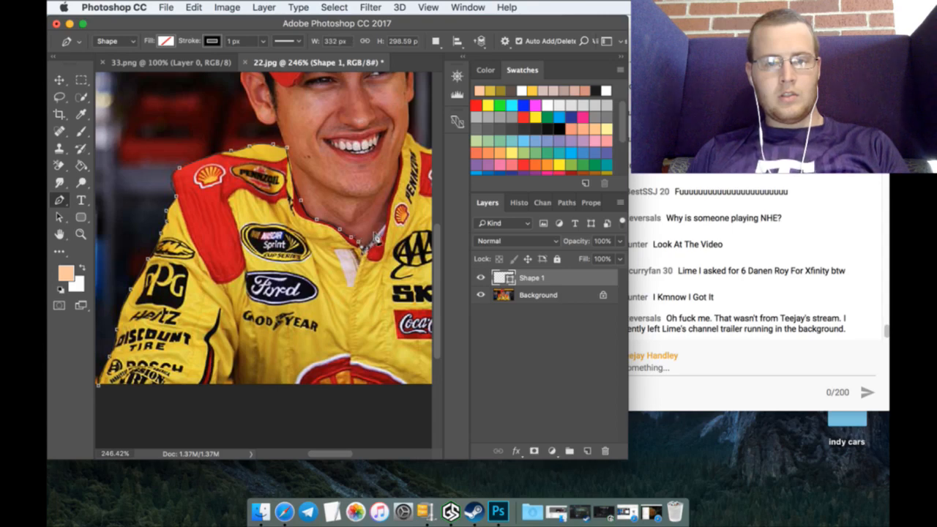
{"action": "left_click", "coordinate": [395, 194]}
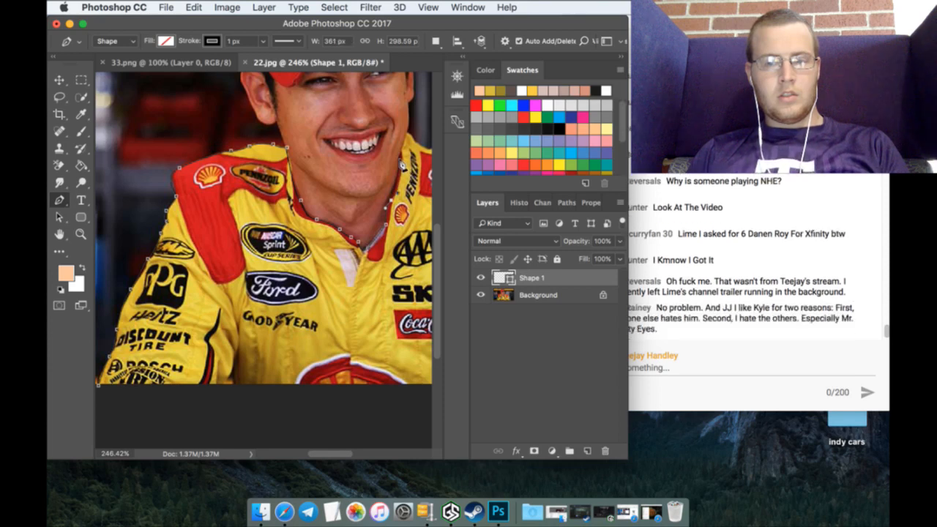
{"action": "left_click", "coordinate": [400, 166]}
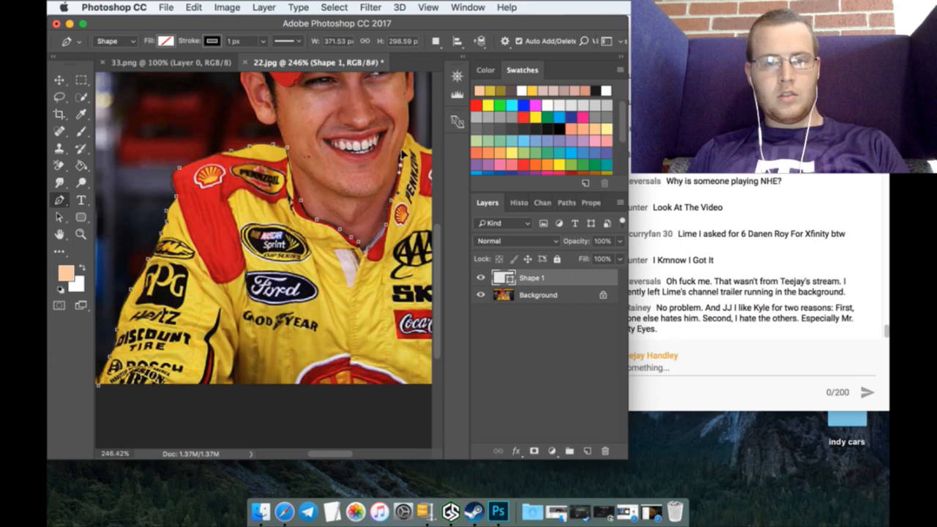
{"action": "left_click", "coordinate": [401, 152]}
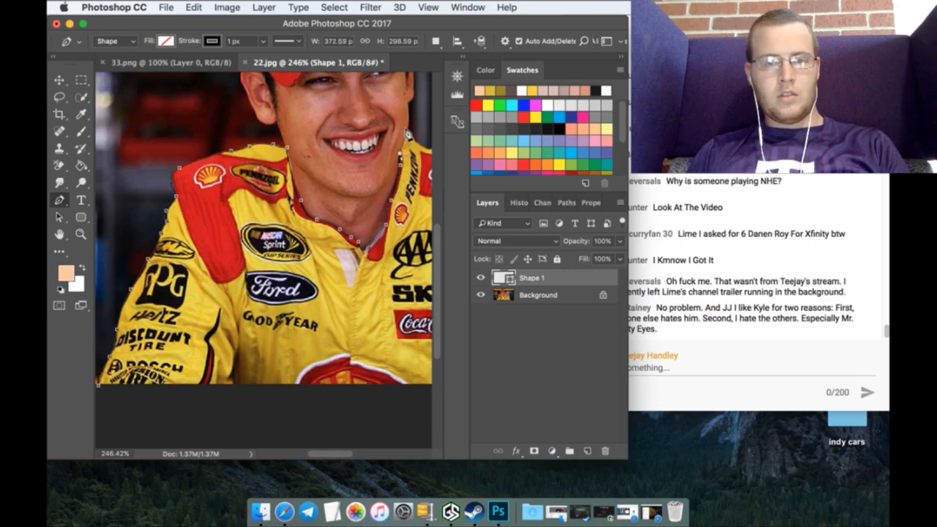
{"action": "left_click", "coordinate": [406, 142]}
{"action": "left_click", "coordinate": [407, 133]}
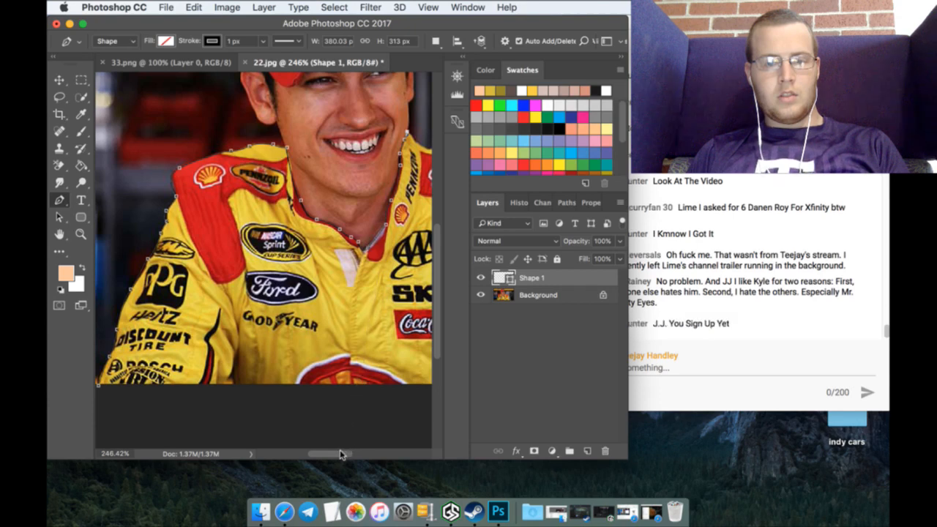
Step: Continue the pen outline from the collar's tip along the opposite shoulder's top, past the Pennzoil logo, to the red patch's outer edge
{"action": "left_click_drag", "start_coordinate": [343, 454], "coordinate": [357, 452]}
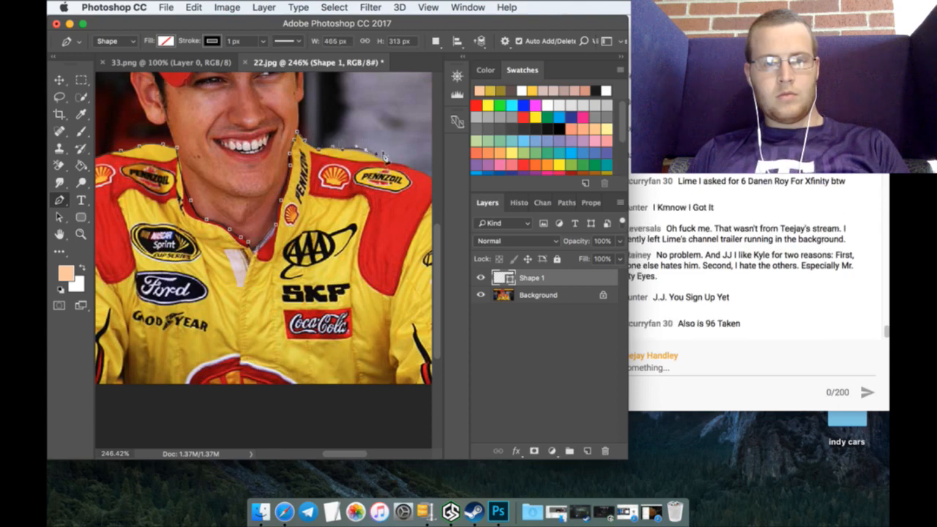
{"action": "left_click_drag", "start_coordinate": [357, 454], "coordinate": [373, 453]}
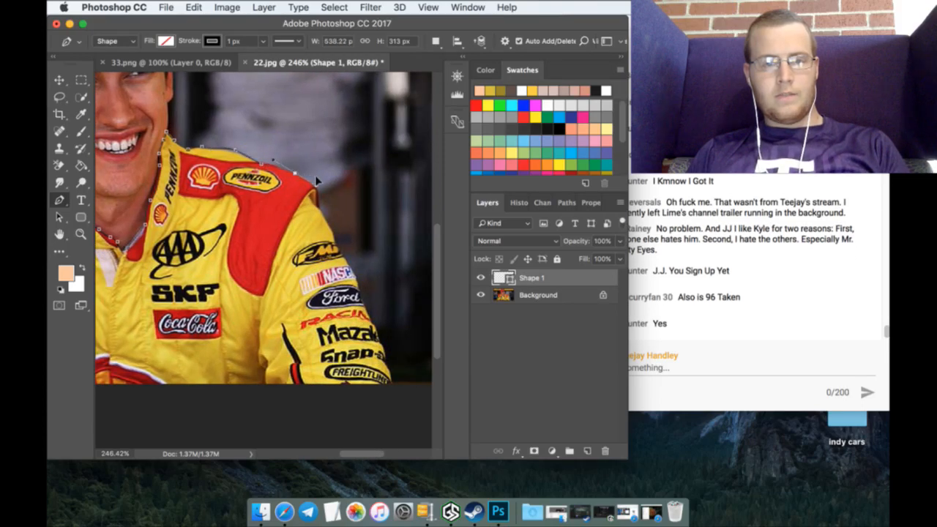
{"action": "left_click_drag", "start_coordinate": [319, 200], "coordinate": [323, 208]}
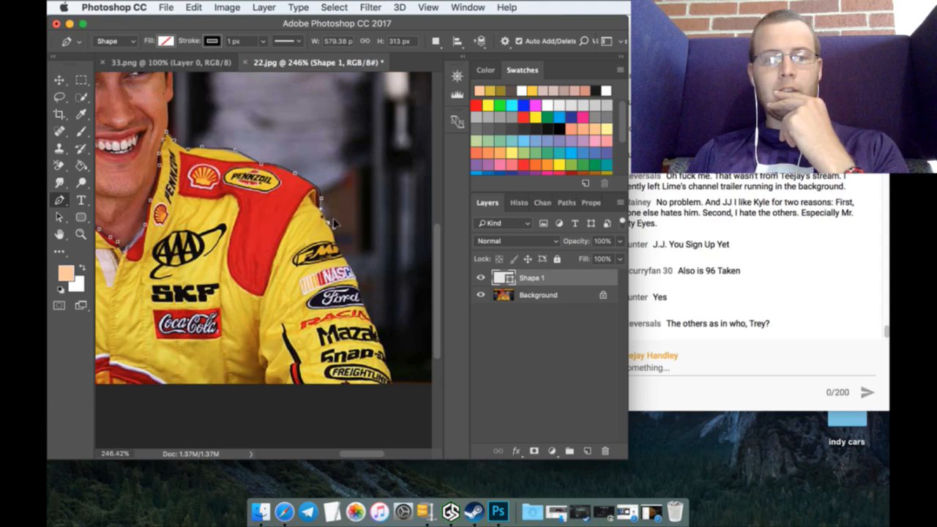
Step: Trace the outer sleeve down past the Freightliner logo to the image's lower edge and back up along the inner sleeve seam to the shoulder
{"action": "left_click_drag", "start_coordinate": [333, 219], "coordinate": [335, 223]}
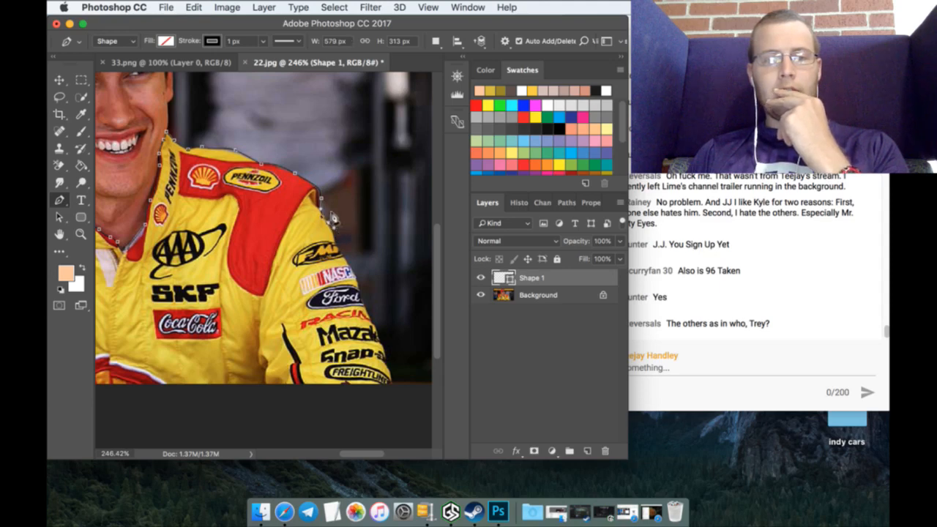
{"action": "left_click_drag", "start_coordinate": [341, 245], "coordinate": [355, 264]}
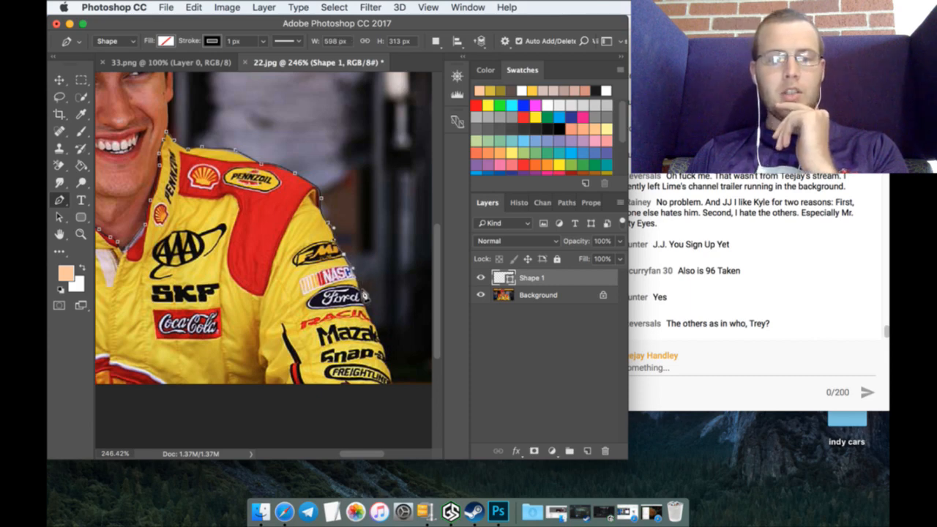
{"action": "left_click_drag", "start_coordinate": [366, 297], "coordinate": [384, 342]}
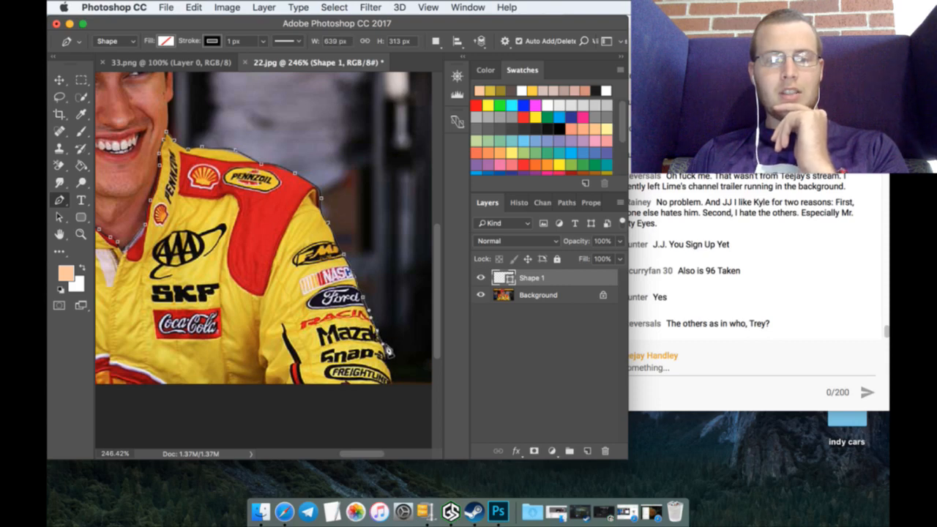
{"action": "left_click", "coordinate": [396, 388]}
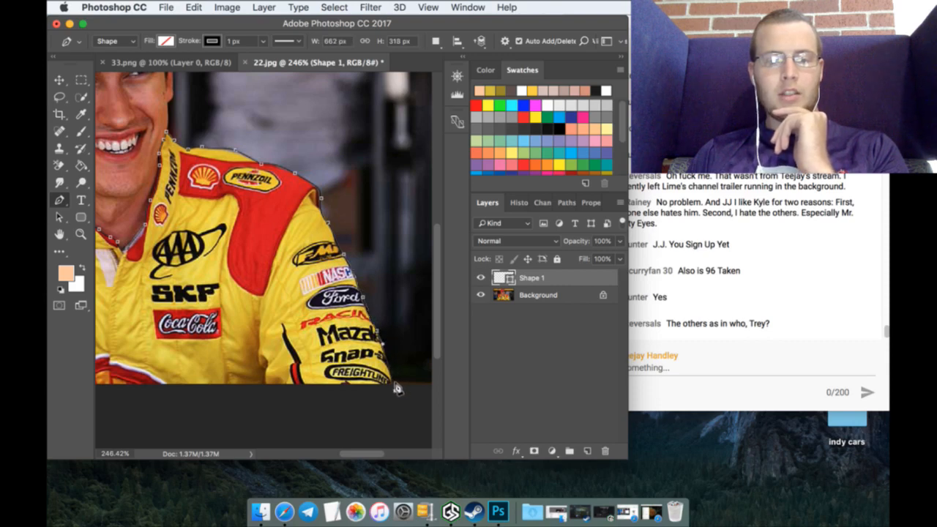
{"action": "left_click", "coordinate": [266, 390]}
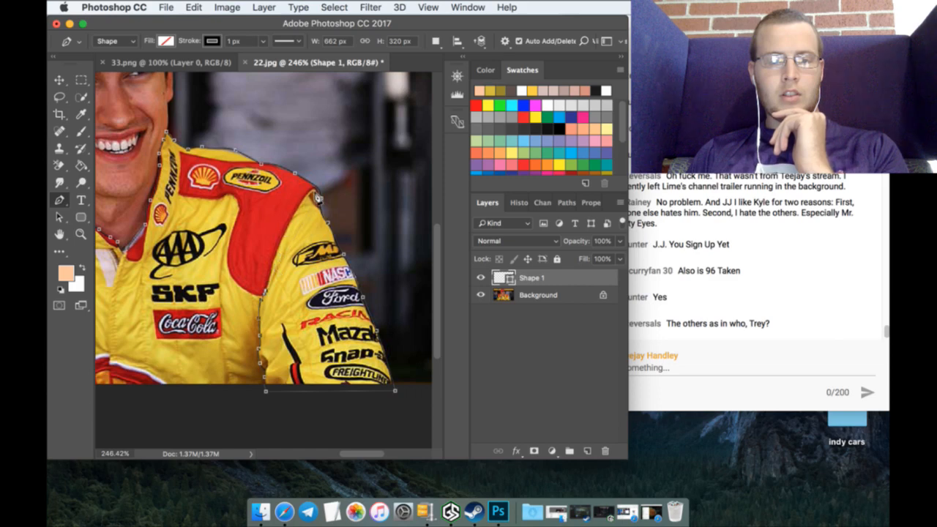
{"action": "left_click_drag", "start_coordinate": [322, 210], "coordinate": [320, 232]}
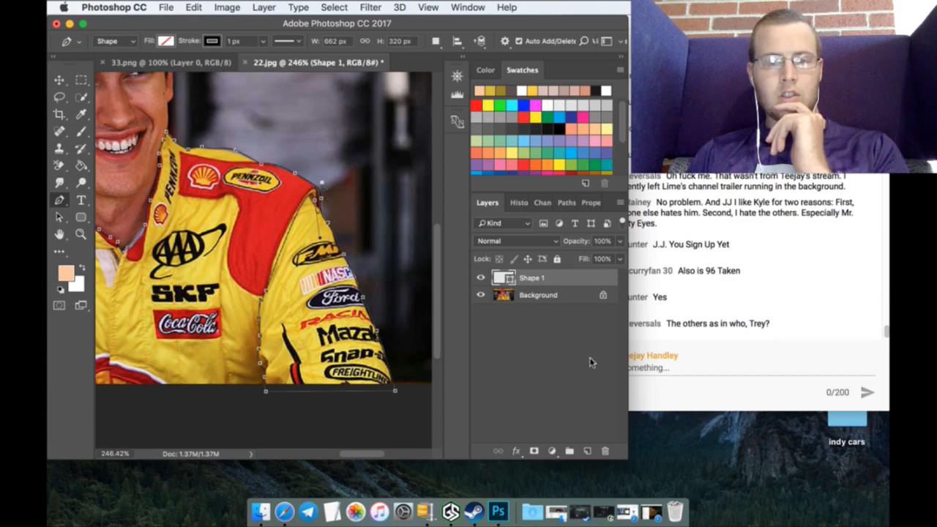
Step: Add a layer and trace the outer edge of the red shoulder patch above the PPG logo, from the shoulder down to its lower end
{"action": "left_click", "coordinate": [589, 450]}
{"action": "left_click_drag", "start_coordinate": [368, 454], "coordinate": [330, 457]}
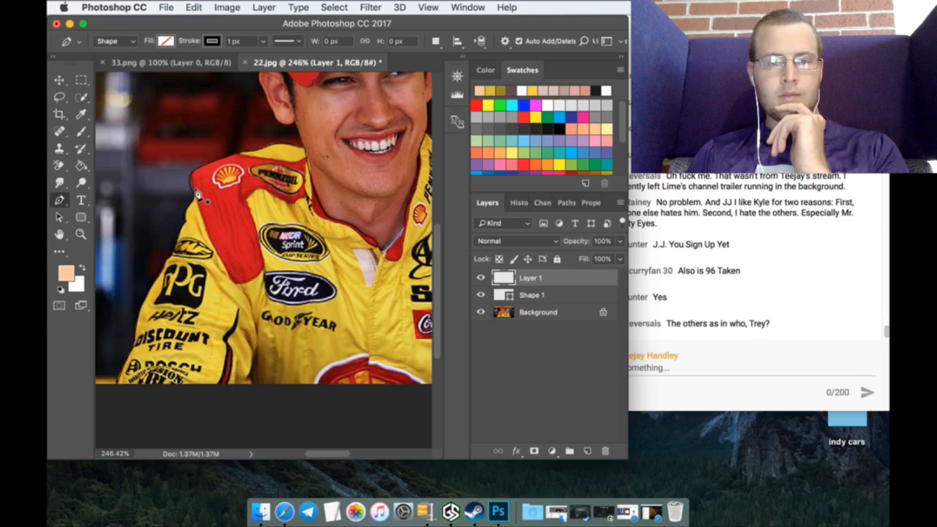
{"action": "left_click", "coordinate": [202, 204]}
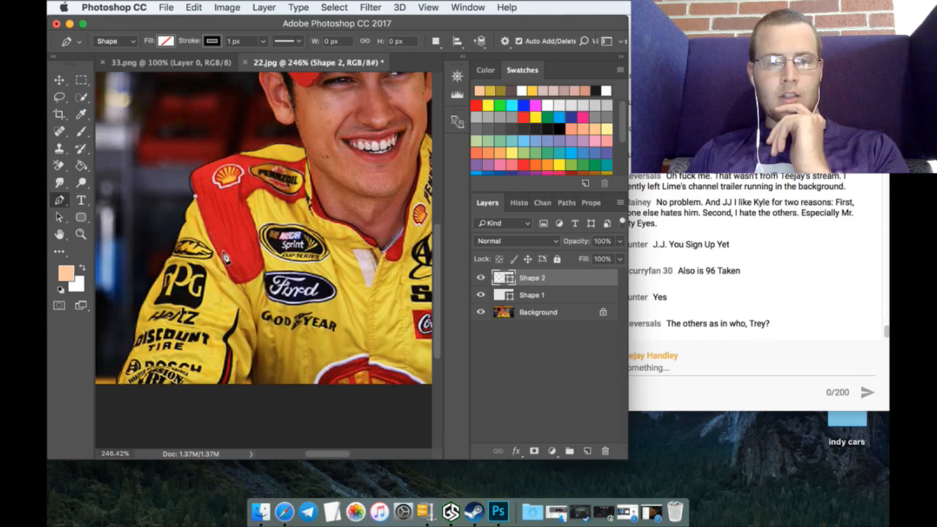
{"action": "left_click", "coordinate": [212, 236]}
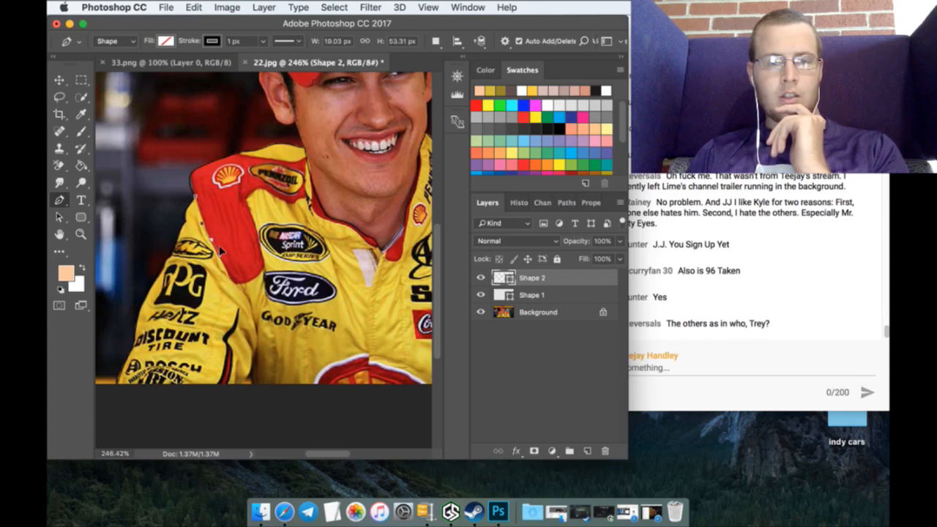
{"action": "left_click_drag", "start_coordinate": [219, 247], "coordinate": [221, 250]}
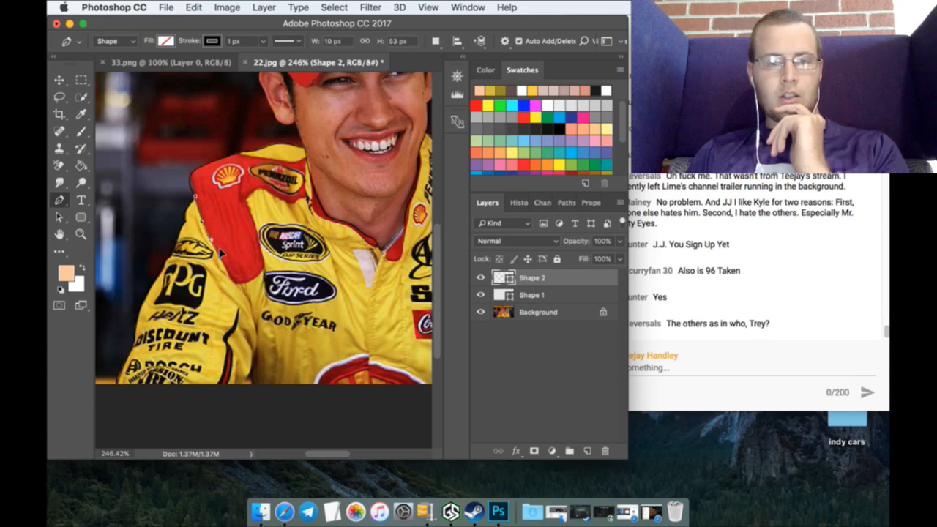
{"action": "left_click", "coordinate": [242, 285]}
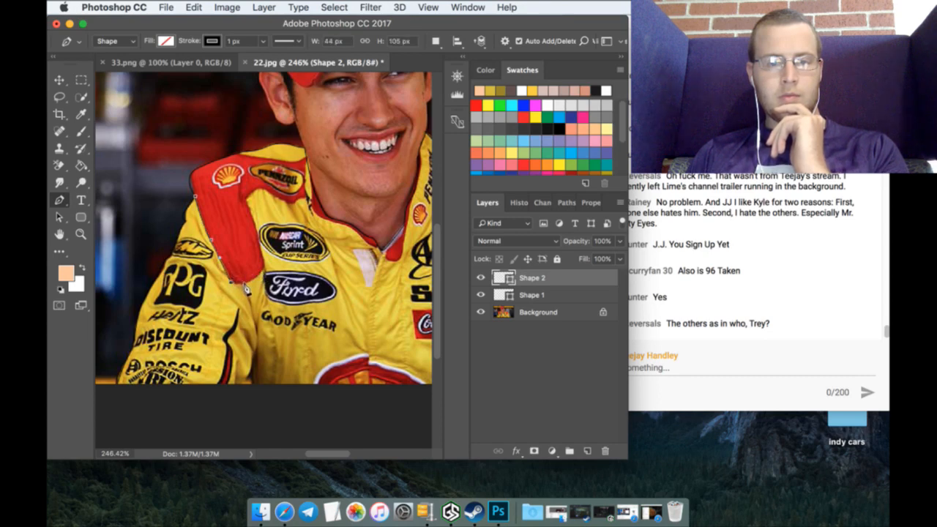
Step: Continue the line from the red patch down the sleeve seam beside the Goodyear lettering to just below the image's lower edge
{"action": "left_click", "coordinate": [251, 297]}
{"action": "left_click", "coordinate": [260, 335]}
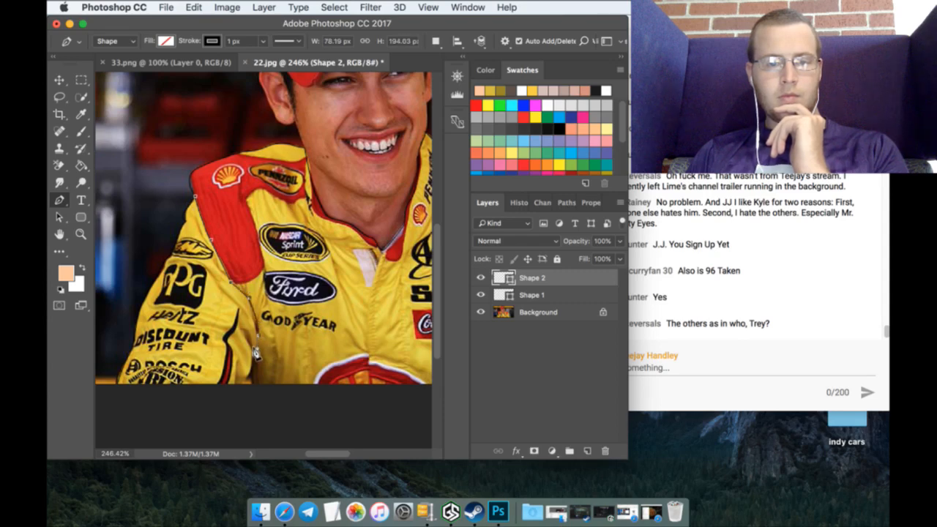
{"action": "left_click", "coordinate": [250, 373]}
{"action": "left_click_drag", "start_coordinate": [247, 370], "coordinate": [240, 380]}
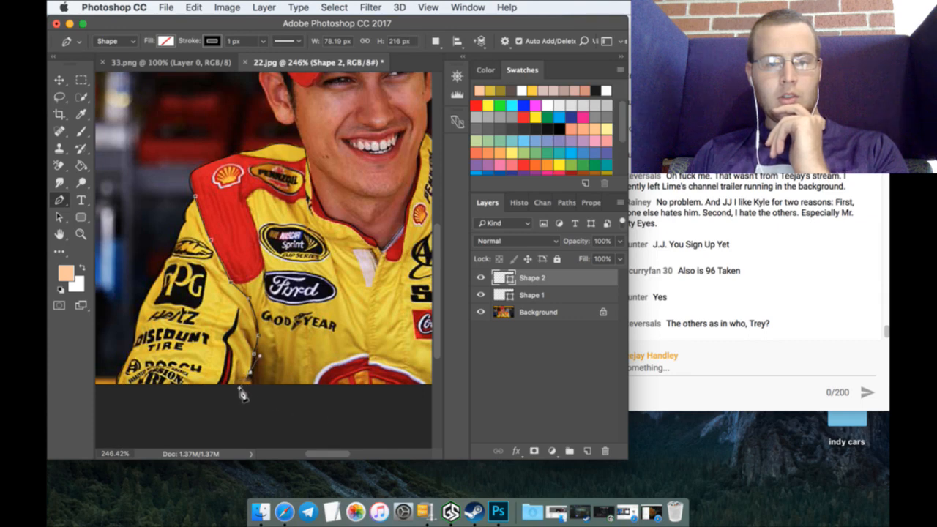
{"action": "left_click", "coordinate": [235, 389]}
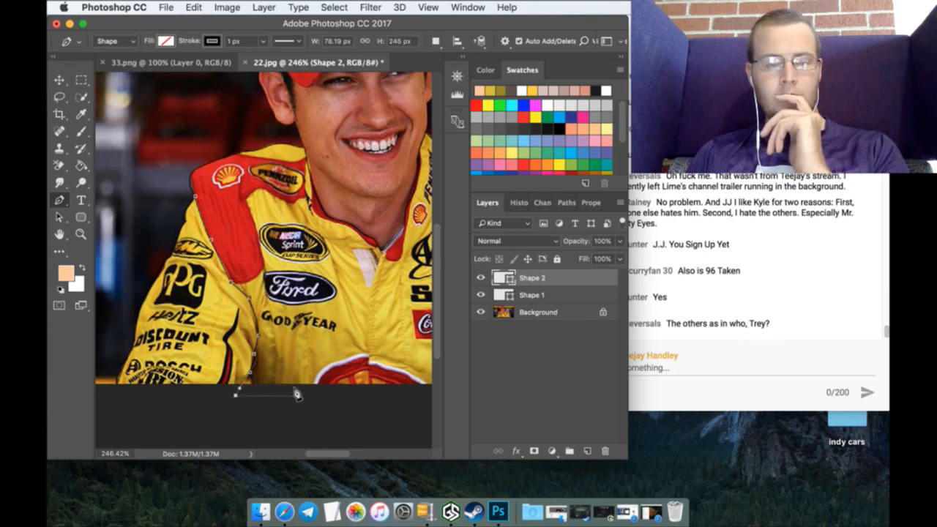
Step: On a new layer, trace the lower edge of the red shoulder patch to its corner above the Ford logo
{"action": "left_click", "coordinate": [587, 451]}
{"action": "left_click", "coordinate": [236, 279]}
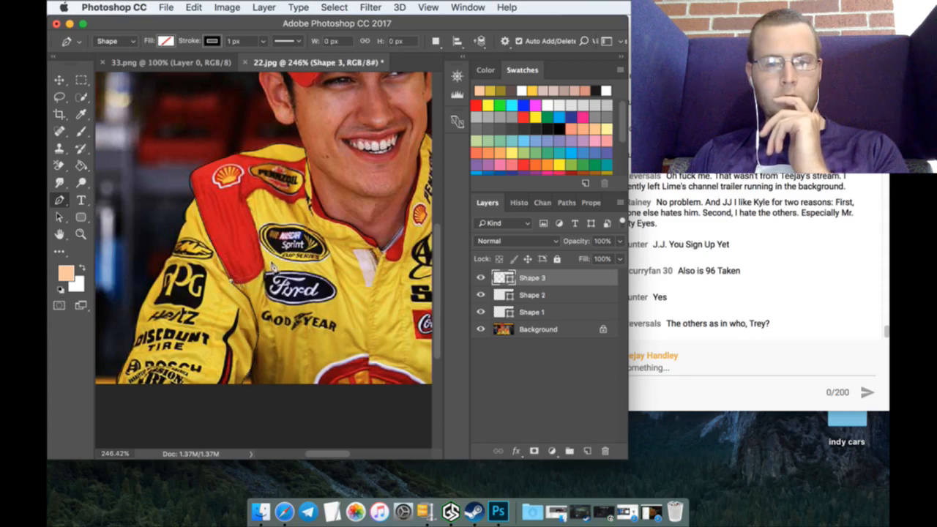
{"action": "left_click_drag", "start_coordinate": [265, 265], "coordinate": [282, 232]}
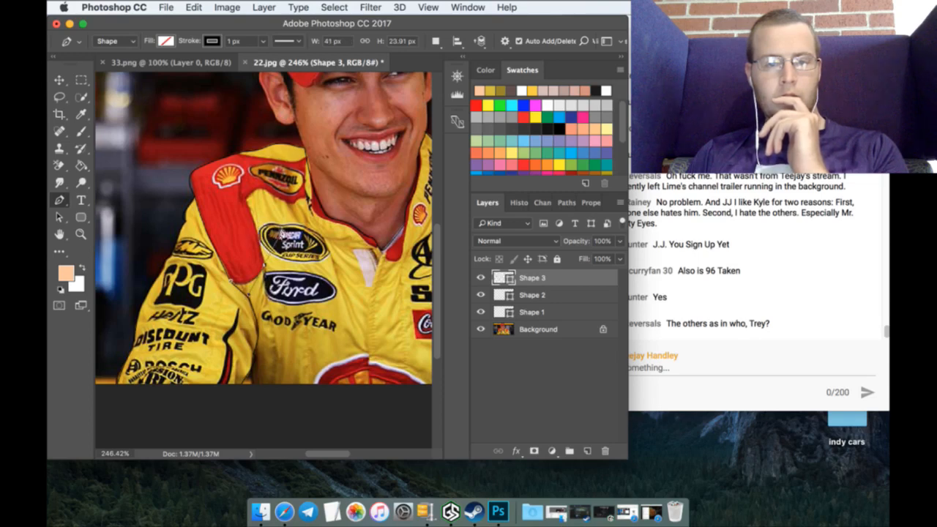
Step: On another layer, trace the red patch's inner edge up and under the Pennzoil logo to the collar, then back along the shoulder top
{"action": "left_click", "coordinate": [586, 451]}
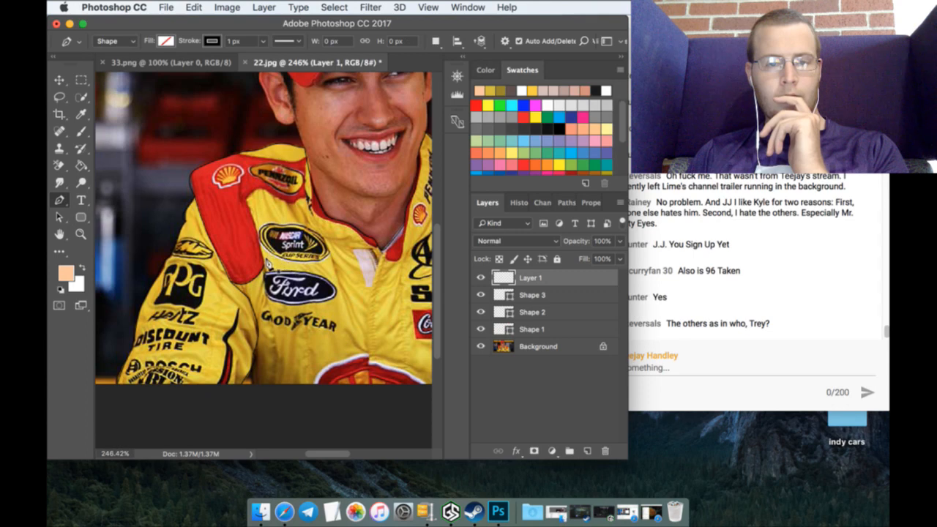
{"action": "left_click", "coordinate": [255, 212]}
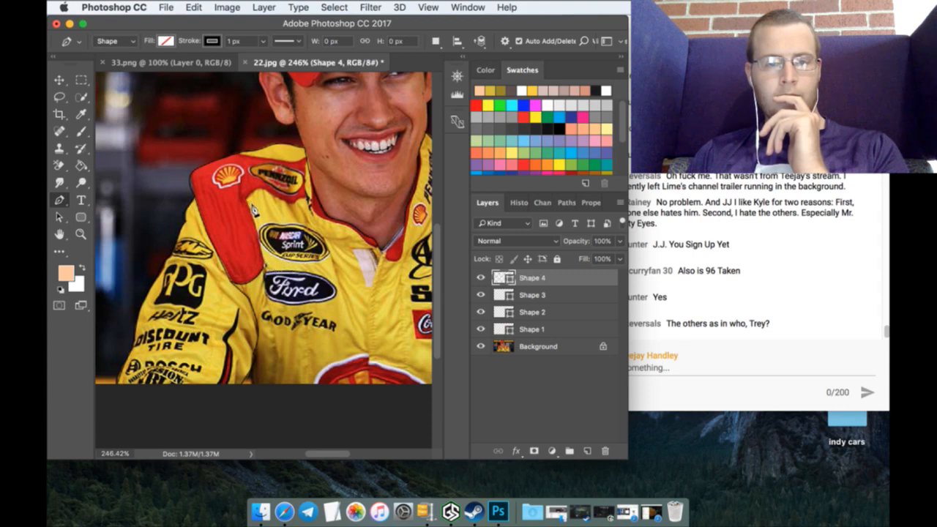
{"action": "left_click_drag", "start_coordinate": [253, 209], "coordinate": [309, 191]}
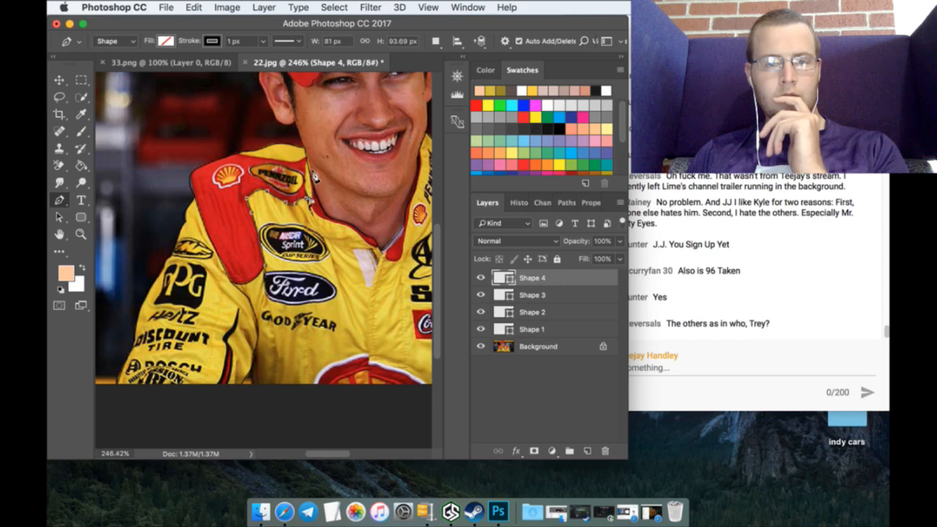
{"action": "left_click", "coordinate": [311, 173]}
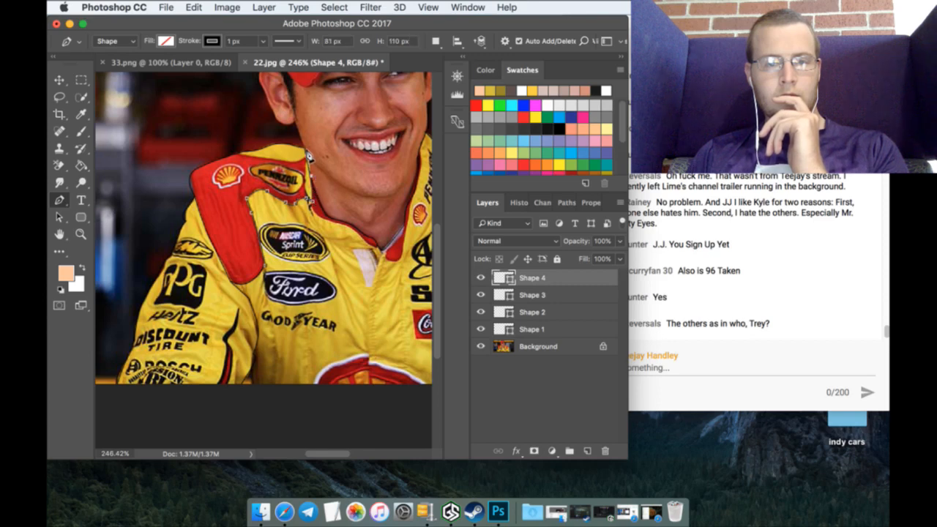
{"action": "left_click", "coordinate": [309, 156]}
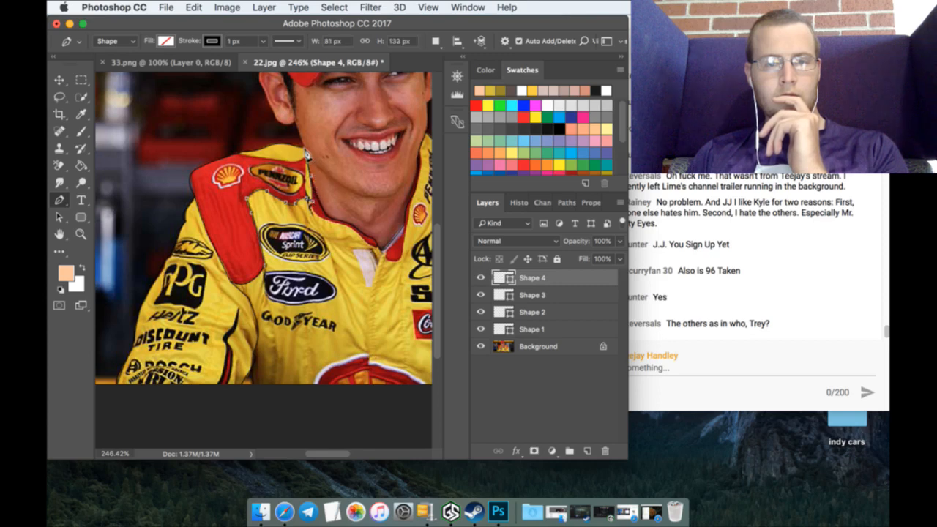
{"action": "left_click", "coordinate": [243, 150]}
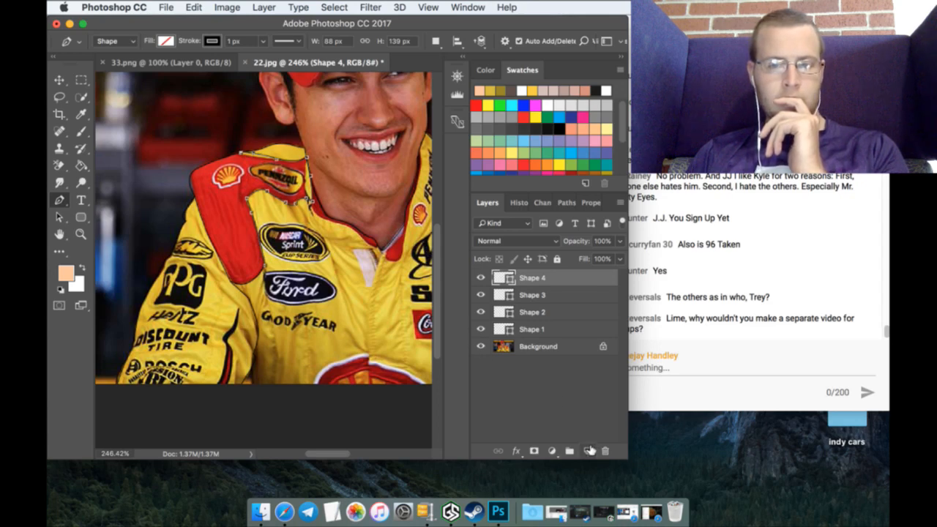
Step: Add a layer and trace the suit's front zipper line from the neckline point down to just below the image's lower edge
{"action": "left_click", "coordinate": [588, 450]}
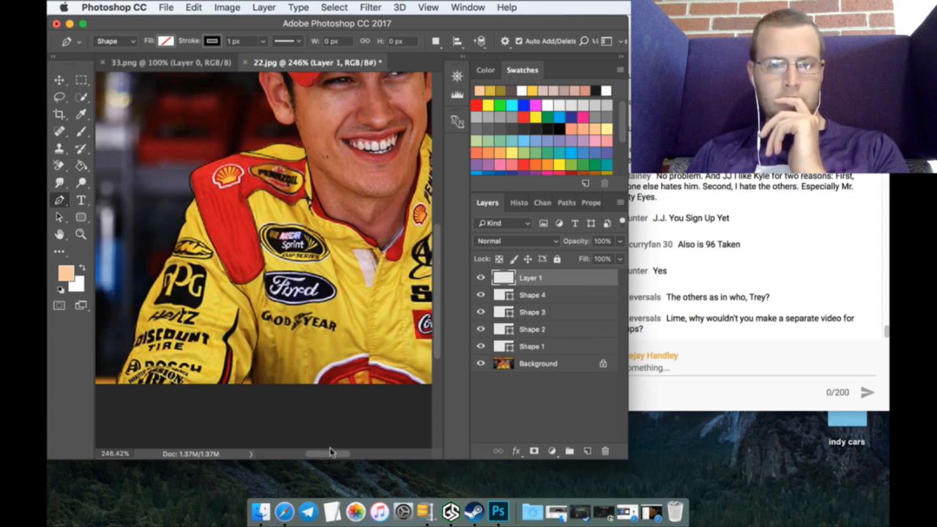
{"action": "left_click_drag", "start_coordinate": [331, 454], "coordinate": [344, 454]}
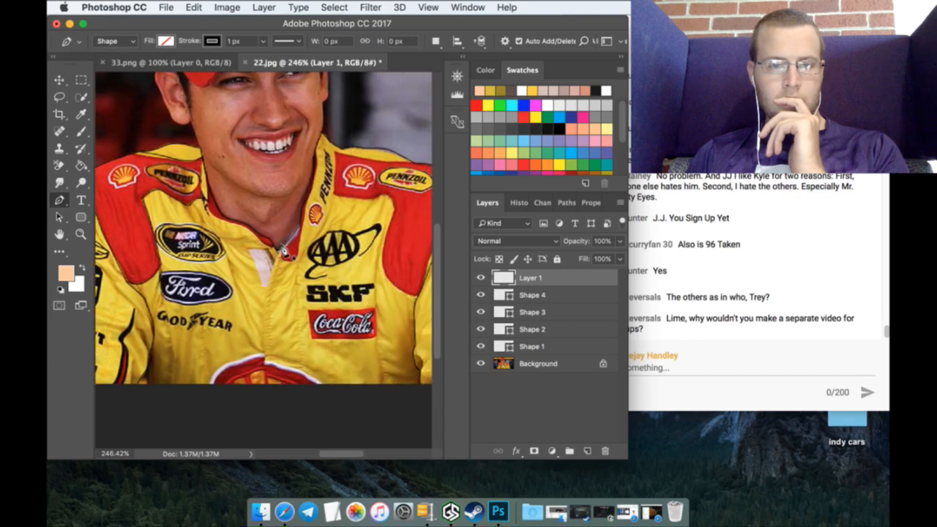
{"action": "left_click", "coordinate": [283, 247]}
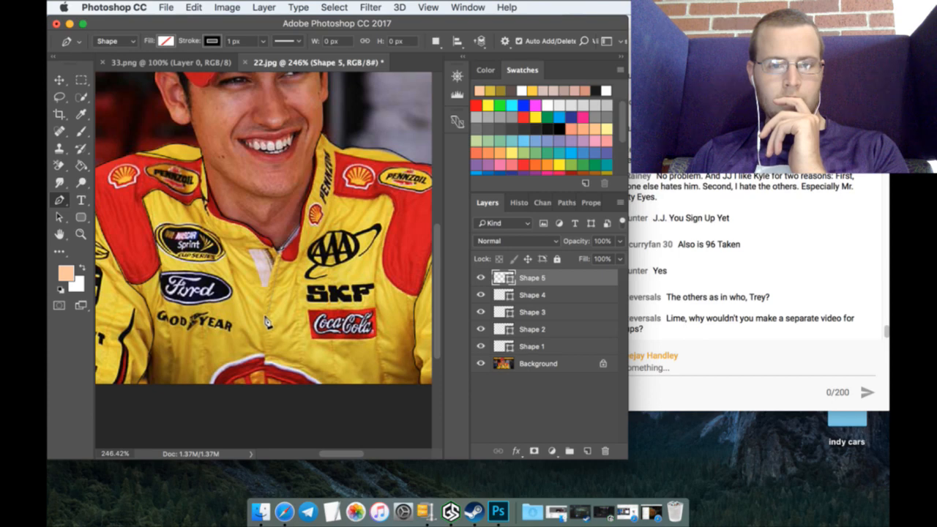
{"action": "left_click_drag", "start_coordinate": [267, 322], "coordinate": [265, 371]}
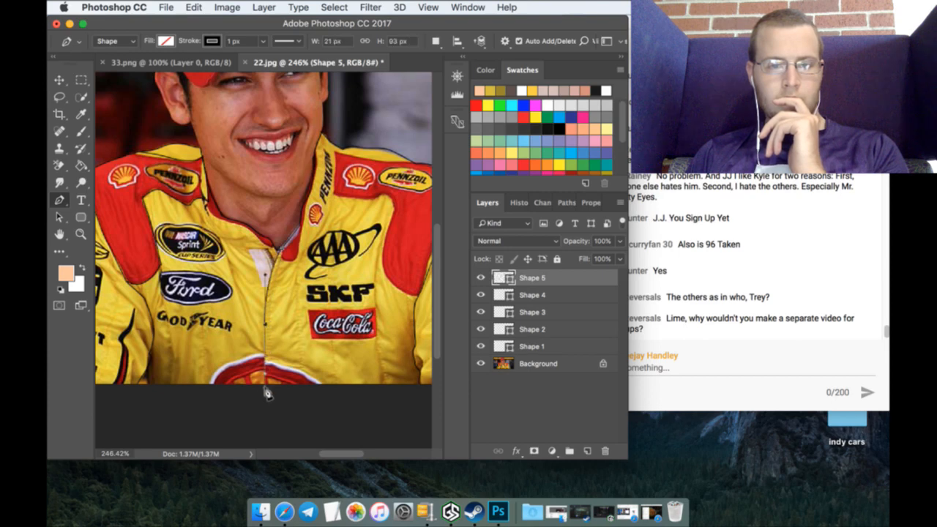
{"action": "left_click", "coordinate": [266, 396]}
Step: On a new layer, trace the other shoulder's red patch from above its Pennzoil logo along the shoulder top and down its collar-side edge
{"action": "left_click_drag", "start_coordinate": [347, 453], "coordinate": [356, 458]}
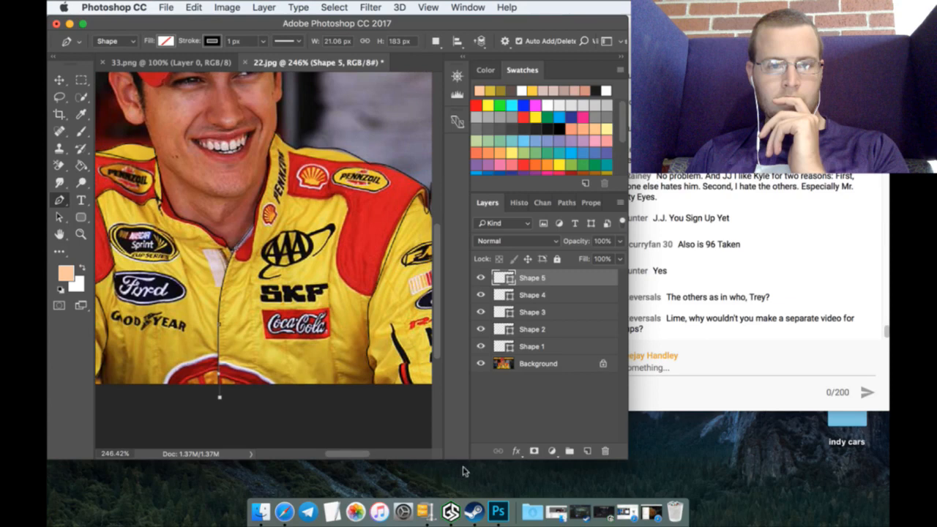
{"action": "left_click", "coordinate": [587, 450]}
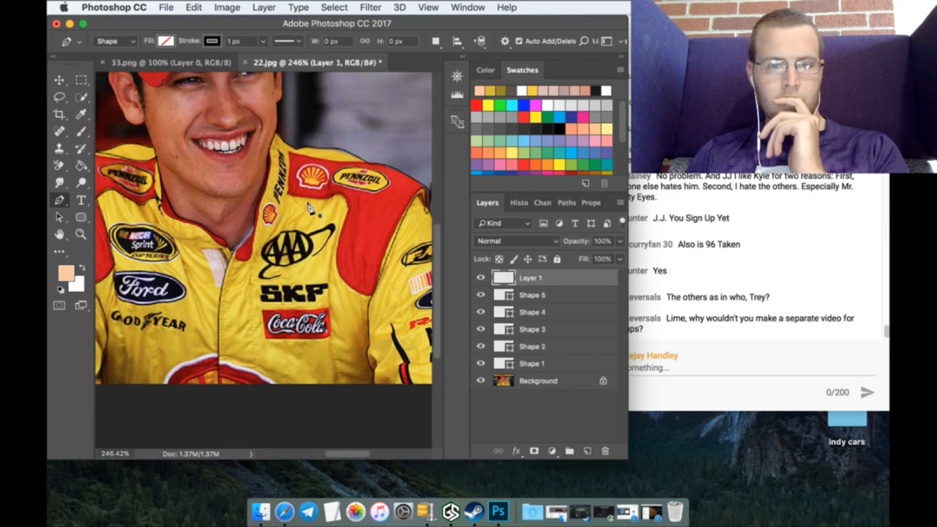
{"action": "left_click", "coordinate": [369, 160]}
{"action": "left_click", "coordinate": [311, 151]}
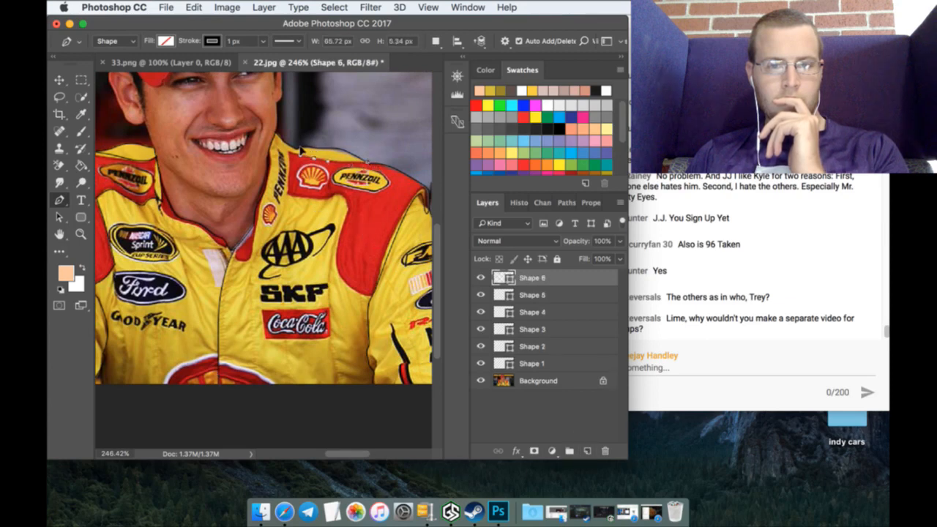
{"action": "left_click", "coordinate": [287, 142]}
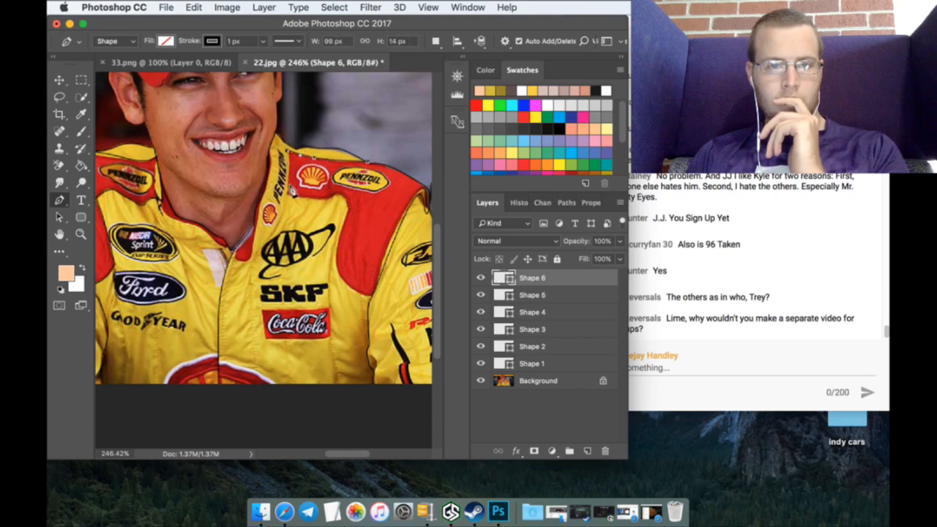
{"action": "left_click", "coordinate": [292, 176]}
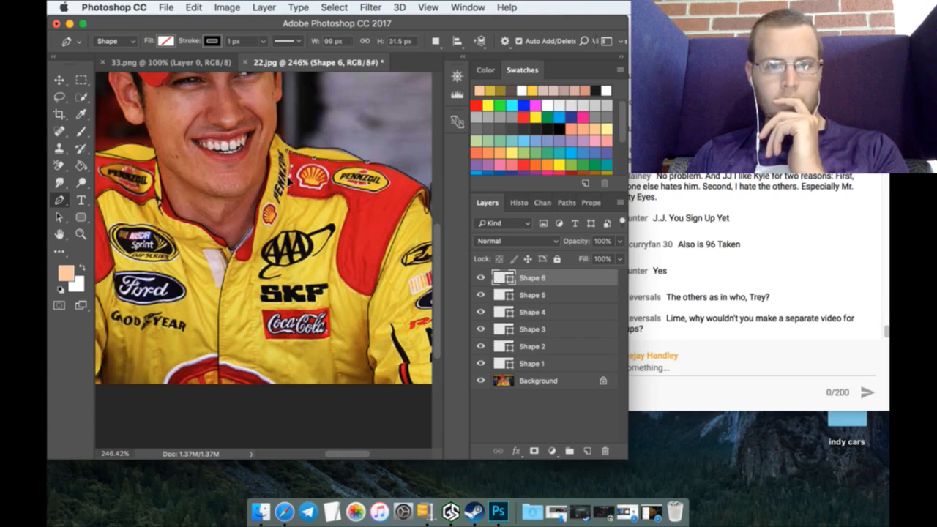
{"action": "left_click", "coordinate": [289, 192]}
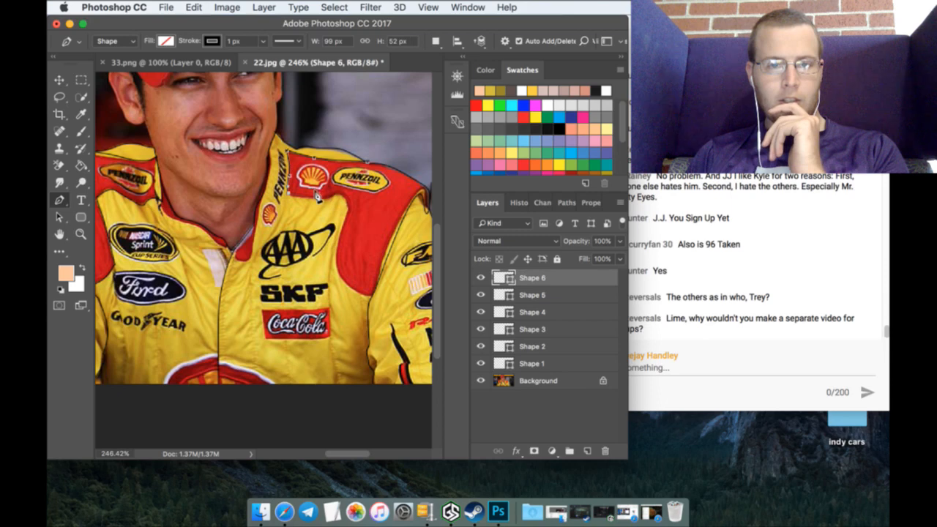
Step: Continue the patch outline beneath the Shell and Pennzoil logos, down the inner edge beside the AAA logo to the patch's lower corner
{"action": "left_click", "coordinate": [317, 196]}
{"action": "left_click", "coordinate": [334, 198]}
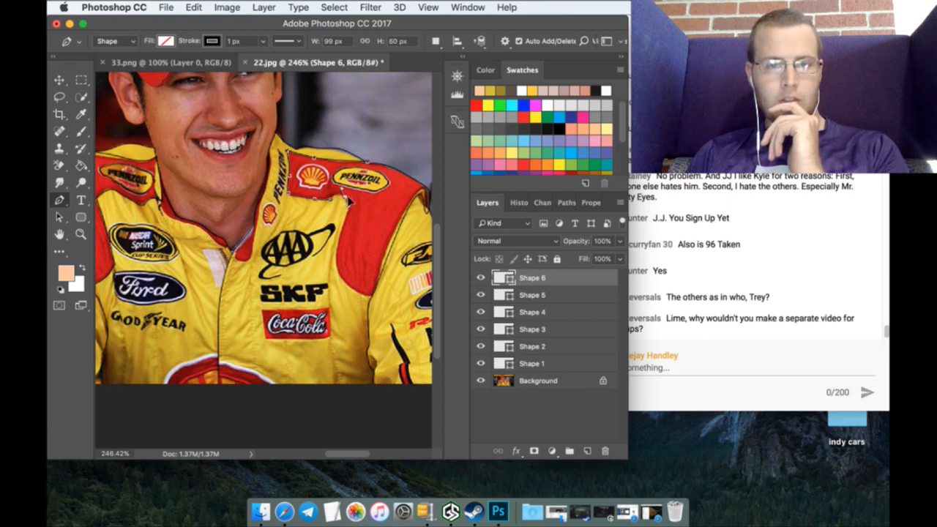
{"action": "left_click", "coordinate": [350, 217]}
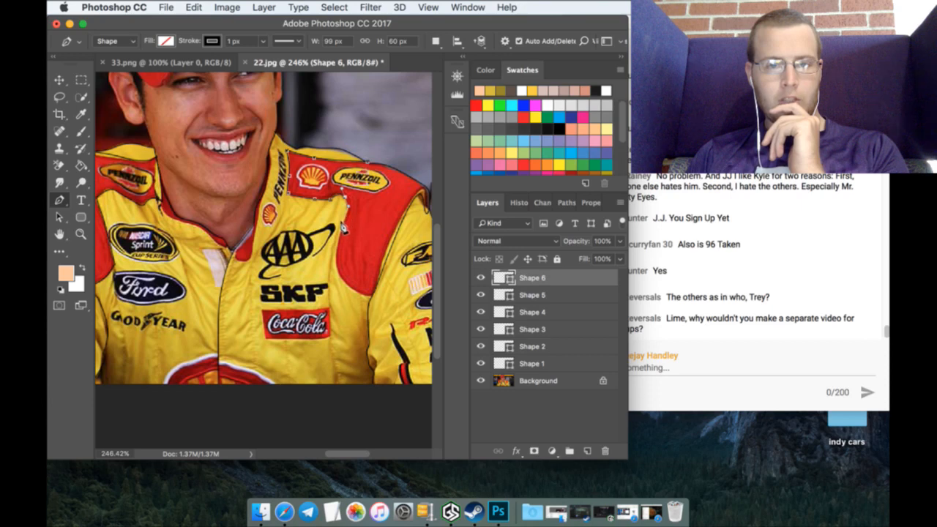
{"action": "left_click", "coordinate": [341, 268]}
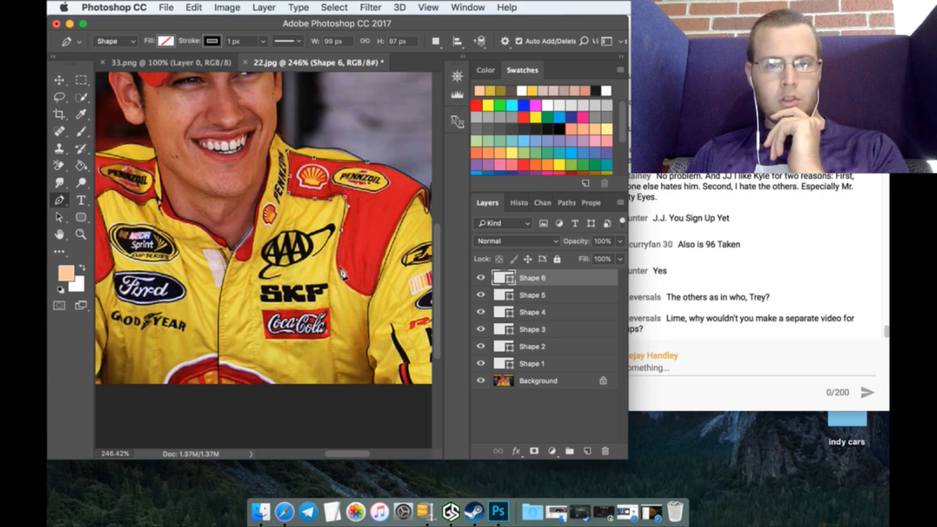
{"action": "left_click_drag", "start_coordinate": [342, 273], "coordinate": [348, 283]}
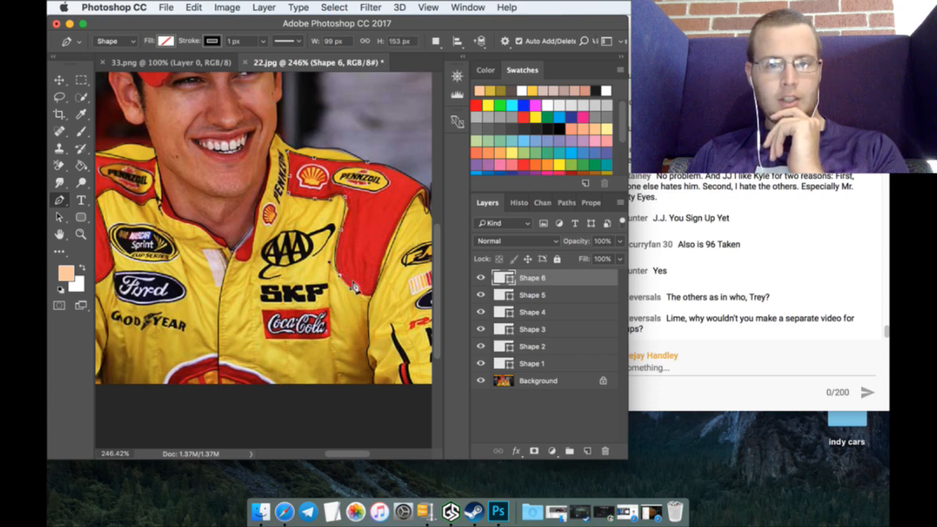
{"action": "left_click", "coordinate": [373, 292]}
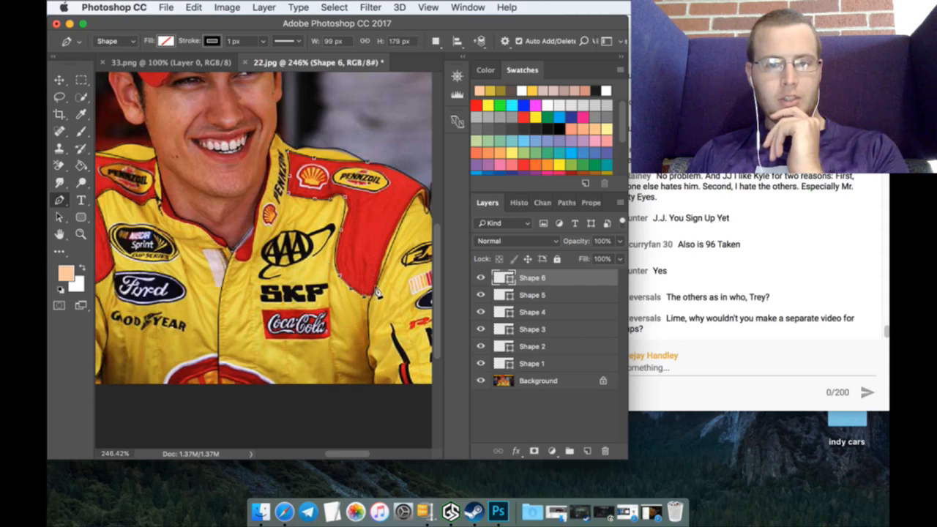
{"action": "left_click", "coordinate": [373, 292]}
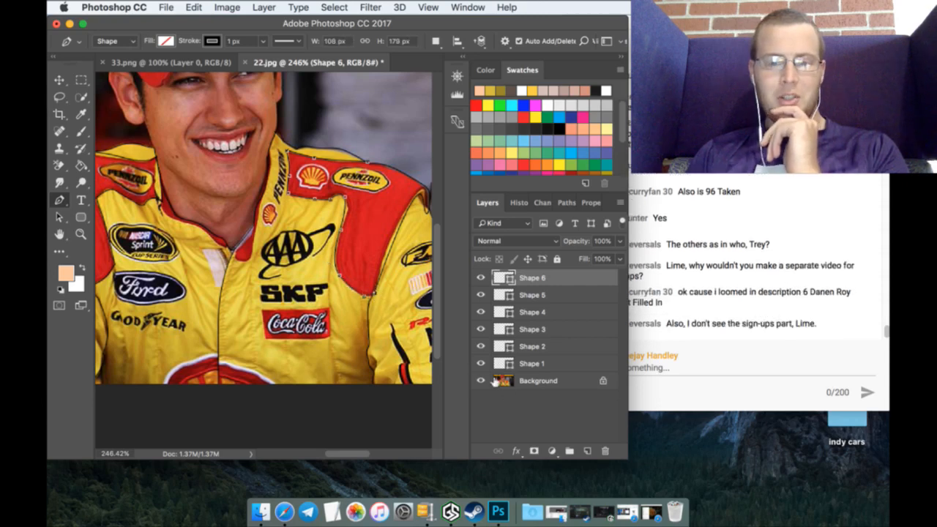
Step: Add a layer and trace the jawline in a curve from the chin's collar side, under the chin, up to the opposite cheek
{"action": "left_click", "coordinate": [586, 451]}
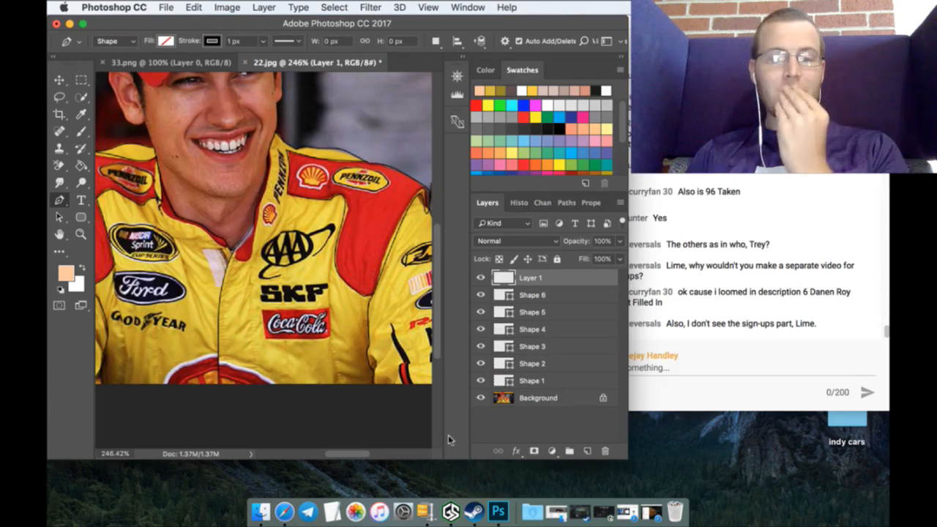
{"action": "left_click_drag", "start_coordinate": [358, 458], "coordinate": [347, 459]}
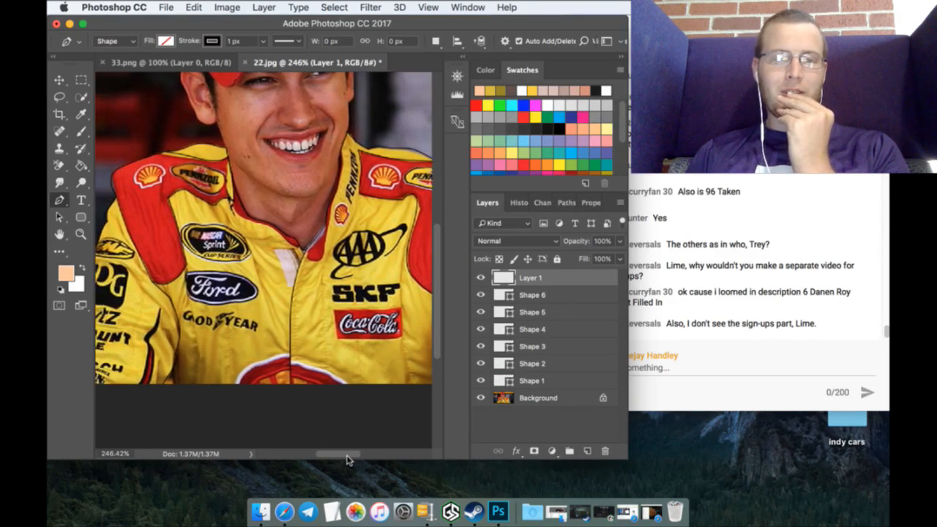
{"action": "scroll", "coordinate": [324, 371], "scroll_direction": "up", "scroll_amount": 5}
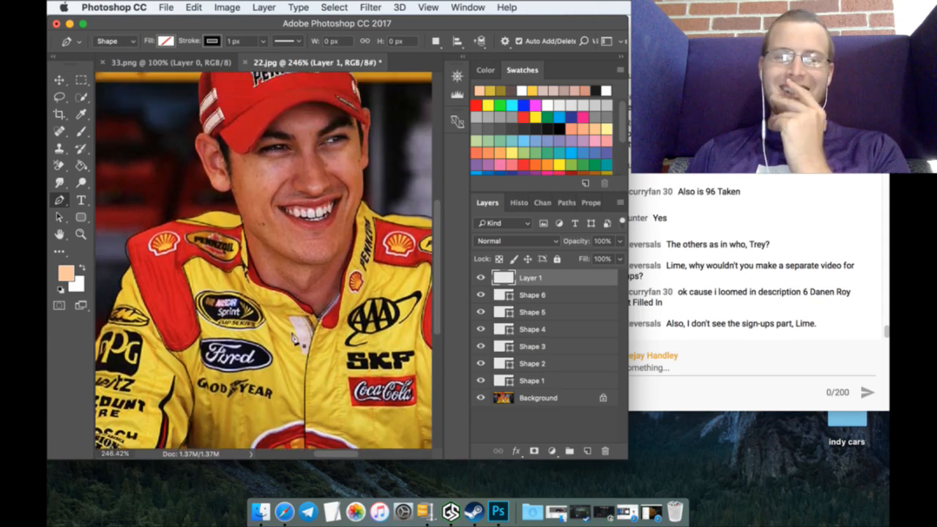
{"action": "scroll", "coordinate": [263, 262], "scroll_direction": "up", "scroll_amount": 1}
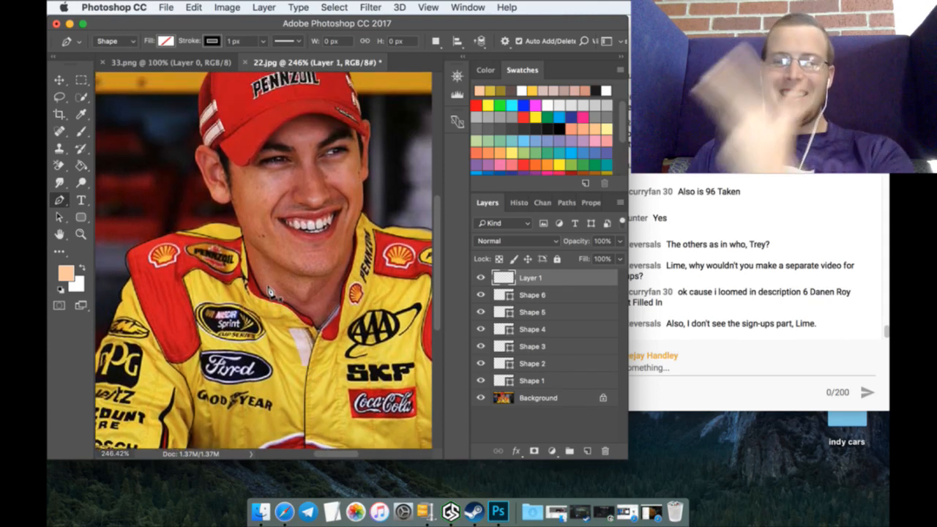
{"action": "left_click", "coordinate": [342, 253]}
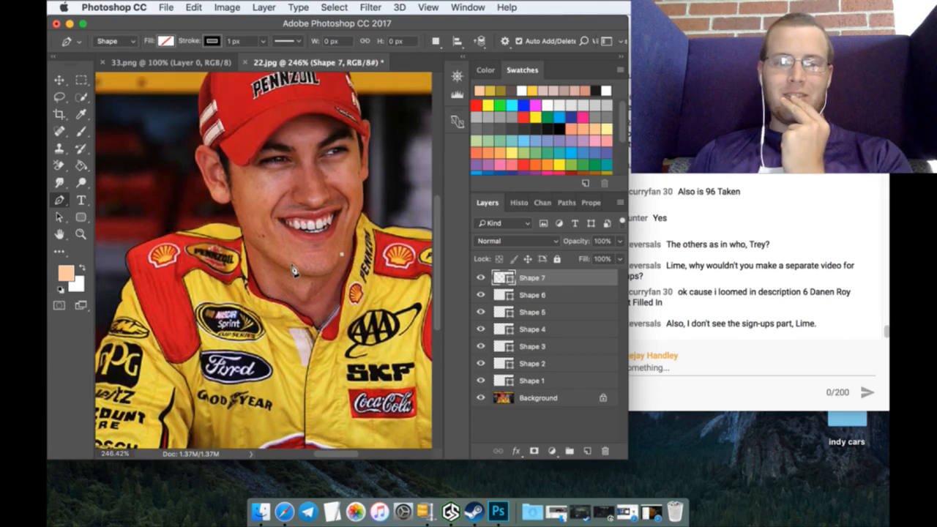
{"action": "left_click_drag", "start_coordinate": [290, 270], "coordinate": [261, 246]}
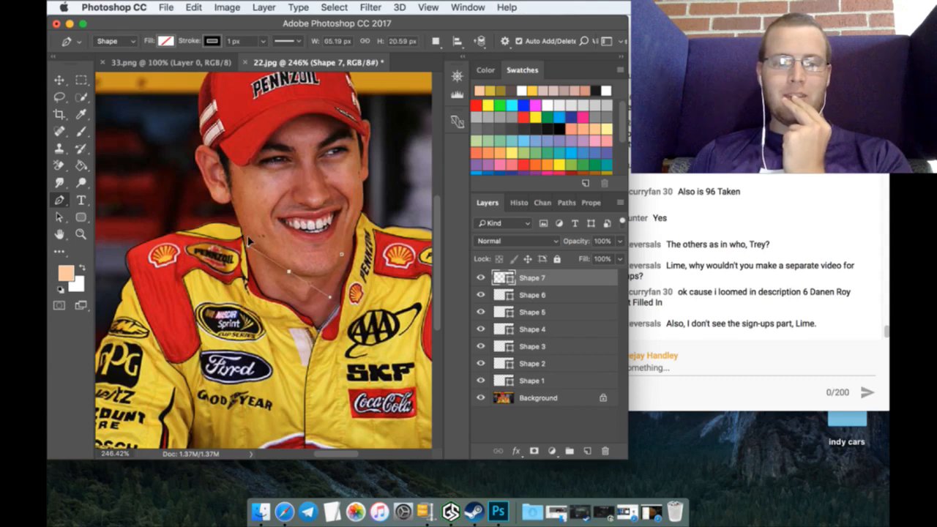
{"action": "left_click", "coordinate": [250, 238]}
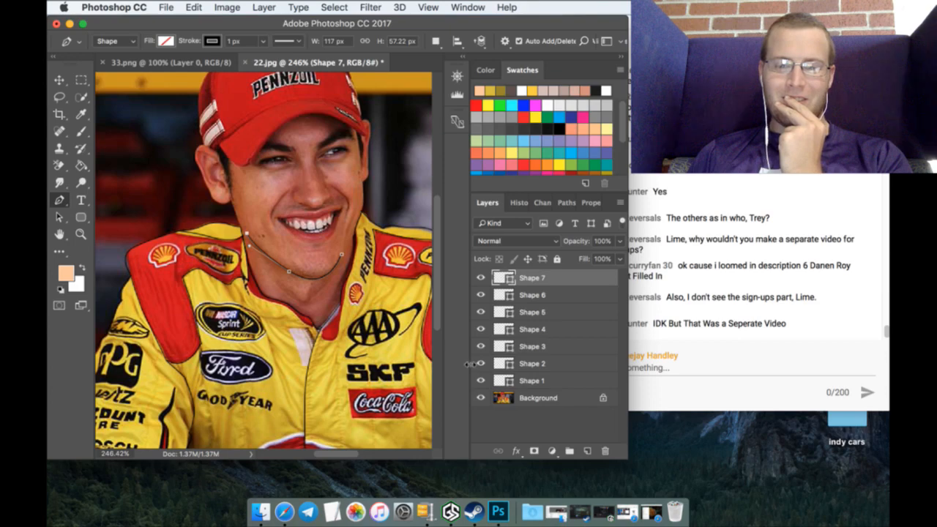
Step: On a new layer, trace the face edge from the collar up to the earlobe, then around the ear's outer edge to the cap
{"action": "left_click", "coordinate": [587, 451]}
{"action": "scroll", "coordinate": [249, 235], "scroll_direction": "up", "scroll_amount": 3}
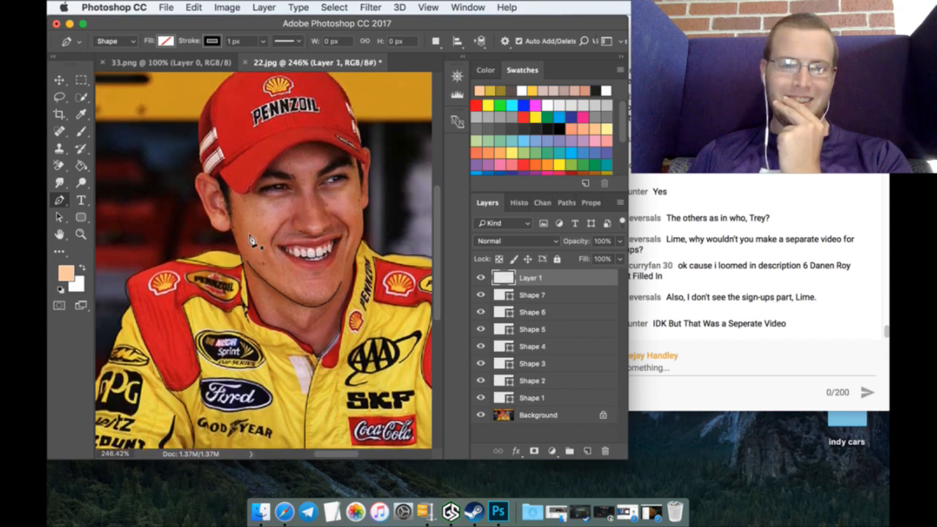
{"action": "left_click", "coordinate": [81, 234]}
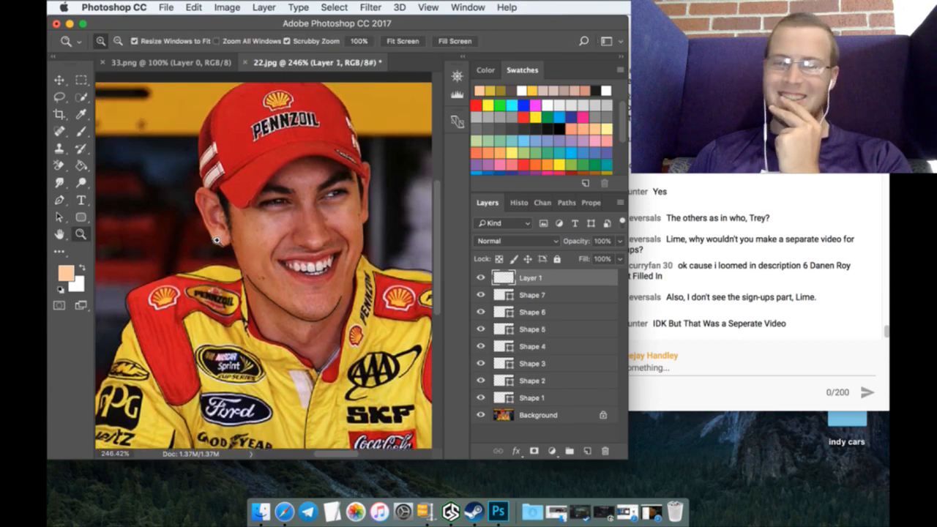
{"action": "left_click_drag", "start_coordinate": [223, 239], "coordinate": [265, 224]}
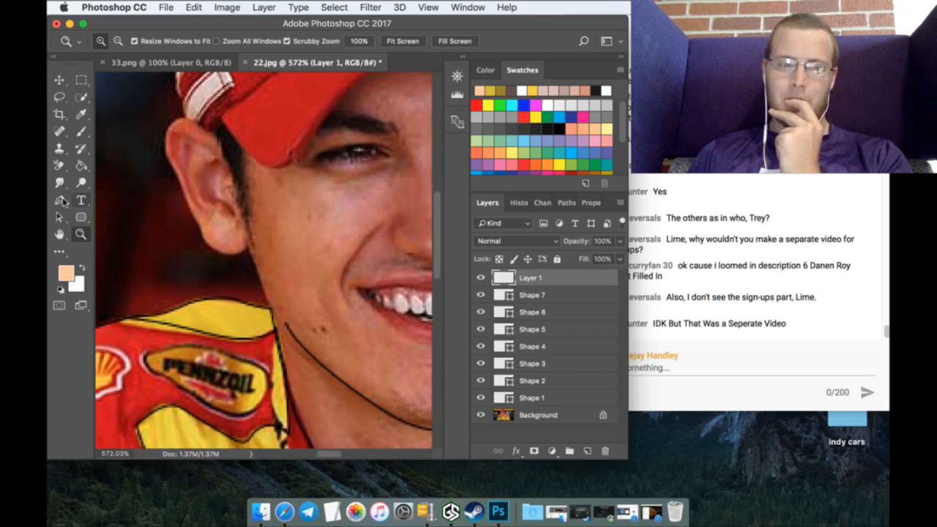
{"action": "key", "text": "p"}
{"action": "left_click", "coordinate": [271, 311]}
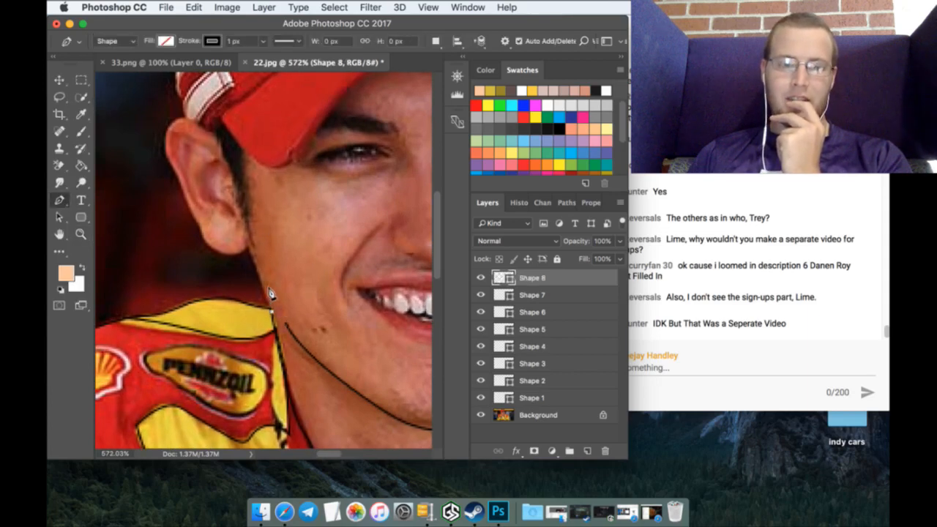
{"action": "left_click", "coordinate": [249, 243]}
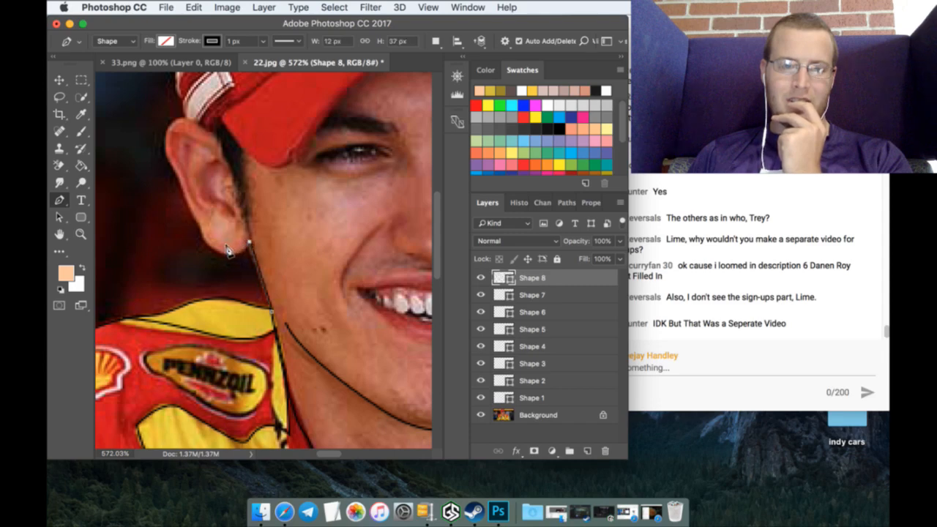
{"action": "left_click_drag", "start_coordinate": [221, 252], "coordinate": [194, 208]}
{"action": "left_click_drag", "start_coordinate": [172, 166], "coordinate": [202, 121]}
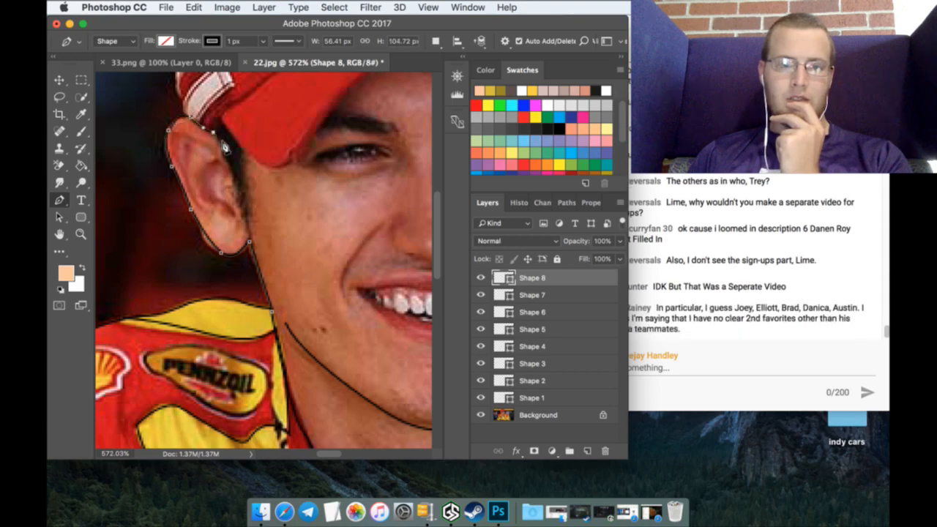
Step: Extend the ear outline down its inner edge, then trace the sideburn back up to the cap brim
{"action": "left_click", "coordinate": [232, 169]}
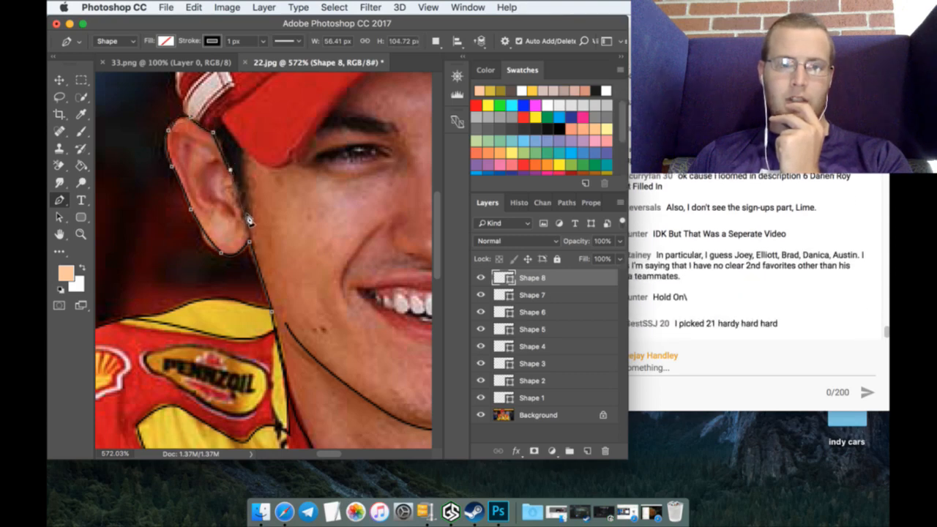
{"action": "left_click", "coordinate": [249, 224]}
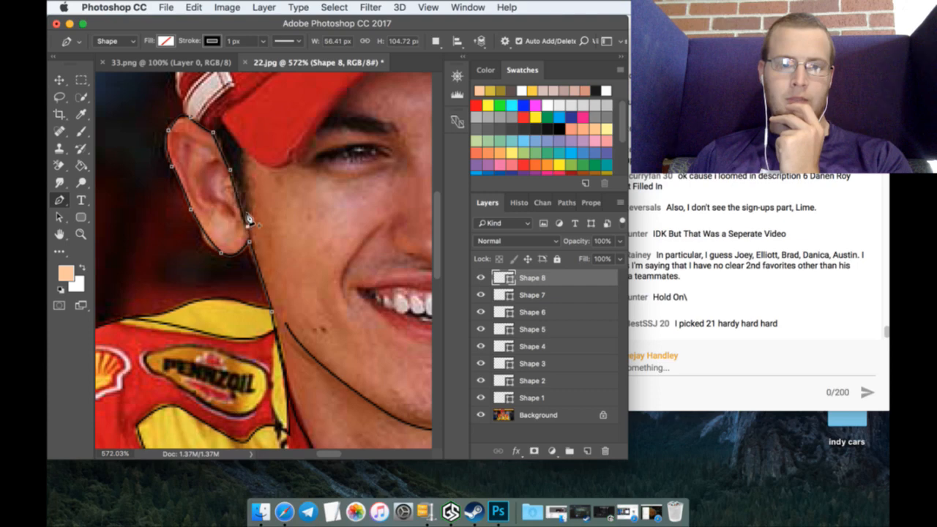
{"action": "left_click", "coordinate": [243, 149]}
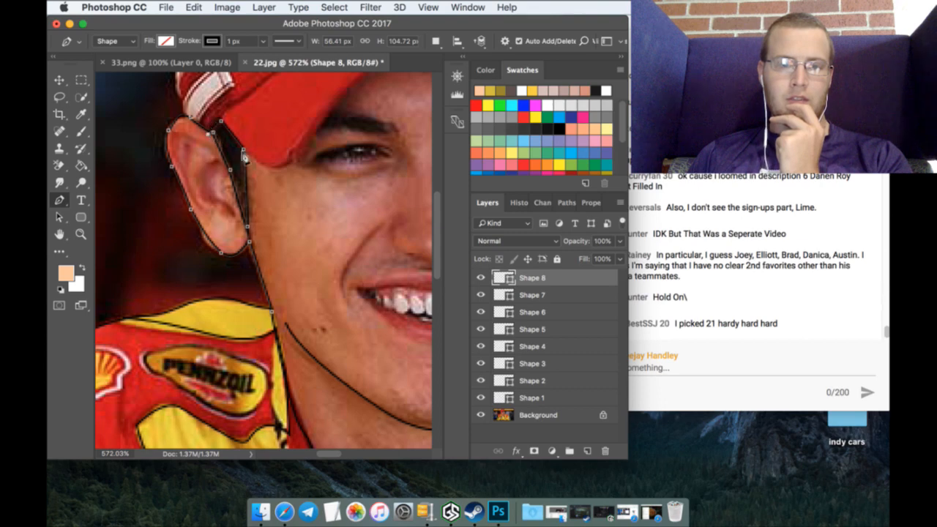
Step: On another layer, trace the cap brim's lower edge from the sideburn across the forehead to the brim's end beside the far ear
{"action": "left_click", "coordinate": [587, 451]}
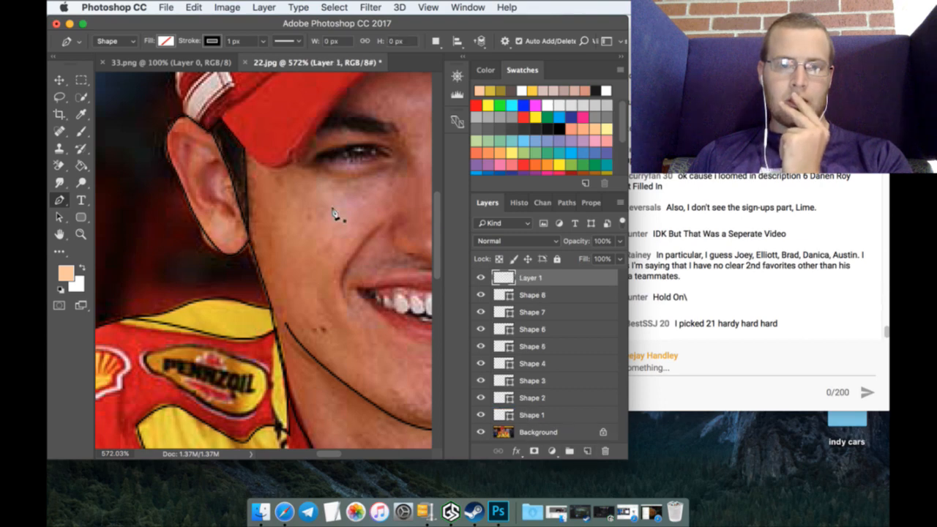
{"action": "left_click", "coordinate": [244, 148]}
{"action": "left_click_drag", "start_coordinate": [301, 156], "coordinate": [327, 117]}
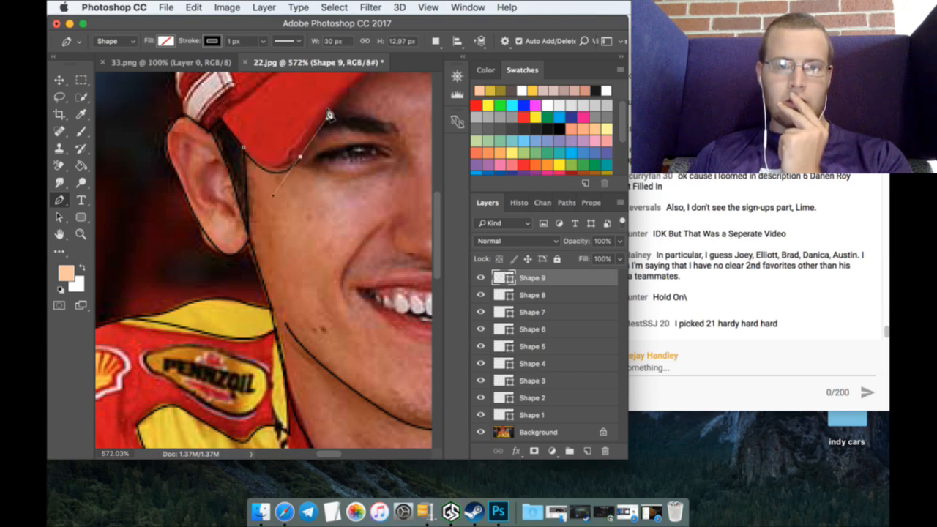
{"action": "left_click_drag", "start_coordinate": [327, 457], "coordinate": [342, 296]}
{"action": "scroll", "coordinate": [279, 110], "scroll_direction": "up", "scroll_amount": 2}
{"action": "scroll", "coordinate": [278, 115], "scroll_direction": "up", "scroll_amount": 2}
{"action": "left_click_drag", "start_coordinate": [227, 122], "coordinate": [257, 115]}
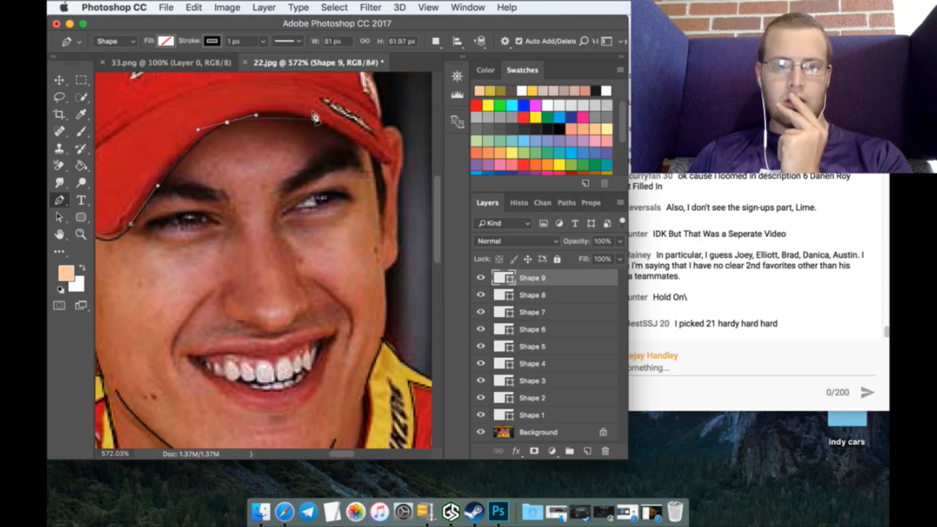
{"action": "left_click_drag", "start_coordinate": [323, 119], "coordinate": [383, 127]}
{"action": "left_click", "coordinate": [381, 164]}
Step: Continue the brim outline around its far end and back along the seam between brim and crown to the near ear
{"action": "left_click", "coordinate": [376, 116]}
{"action": "scroll", "coordinate": [323, 103], "scroll_direction": "up", "scroll_amount": 2}
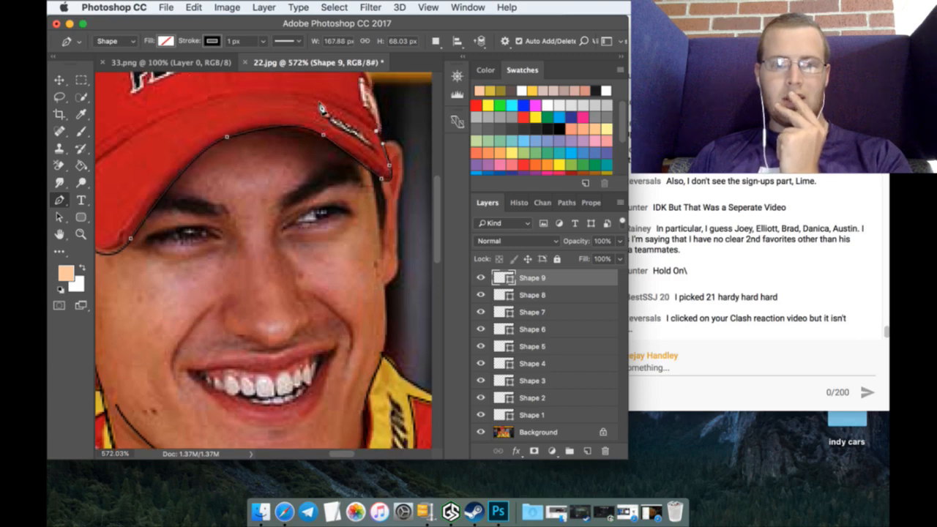
{"action": "left_click_drag", "start_coordinate": [289, 104], "coordinate": [242, 108]}
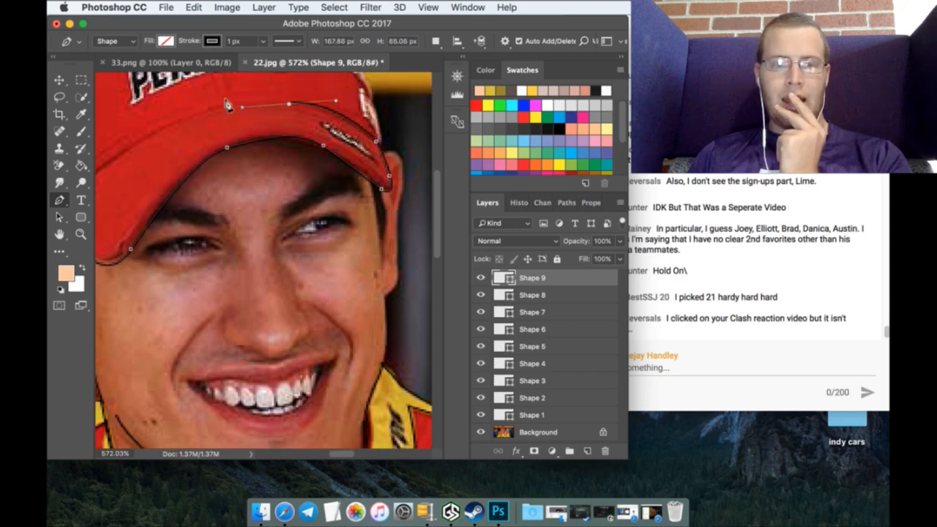
{"action": "left_click_drag", "start_coordinate": [156, 130], "coordinate": [129, 150]}
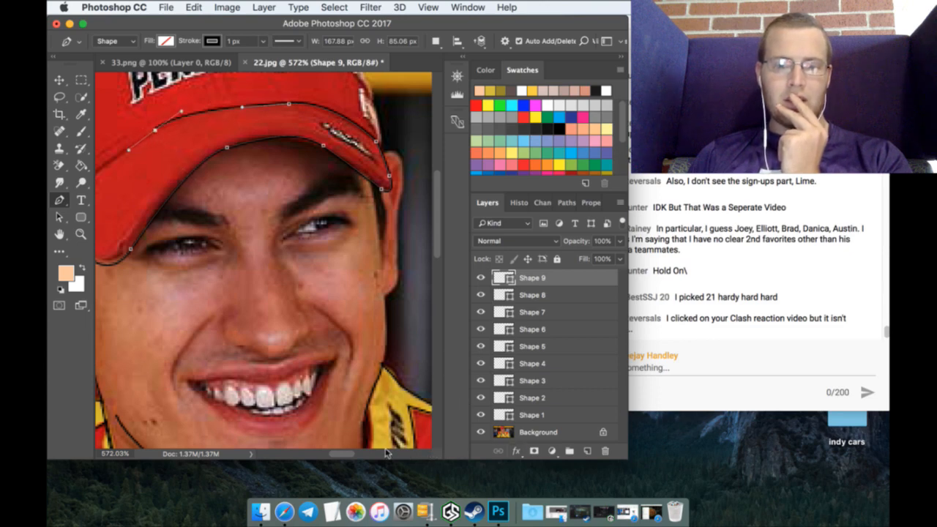
{"action": "left_click_drag", "start_coordinate": [346, 457], "coordinate": [339, 456]}
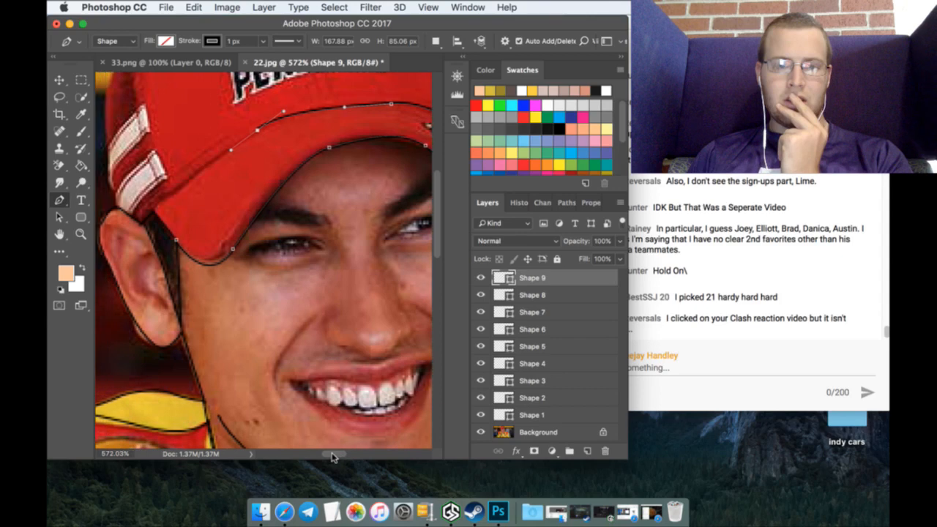
{"action": "left_click", "coordinate": [154, 210]}
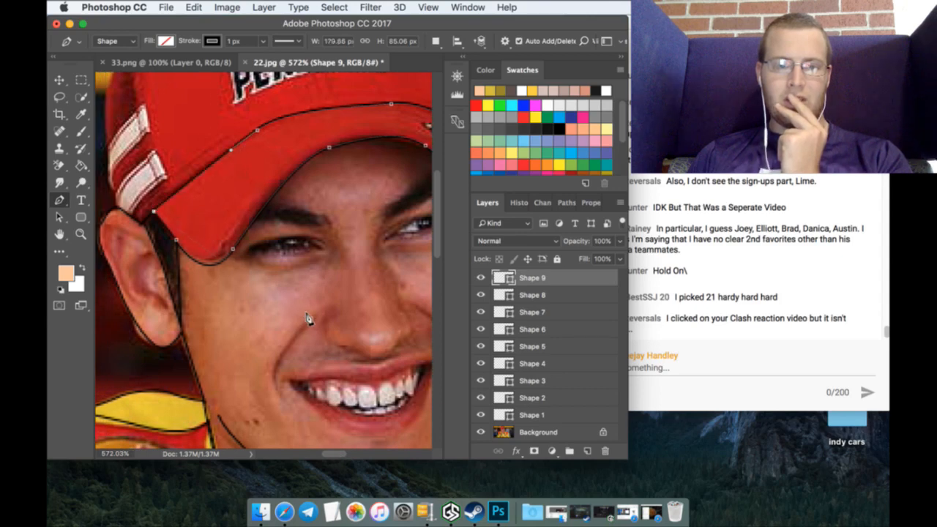
Step: On a new layer, trace the cap's front panel from the near end of the brim seam over the crown and down to the far ear
{"action": "left_click", "coordinate": [587, 450]}
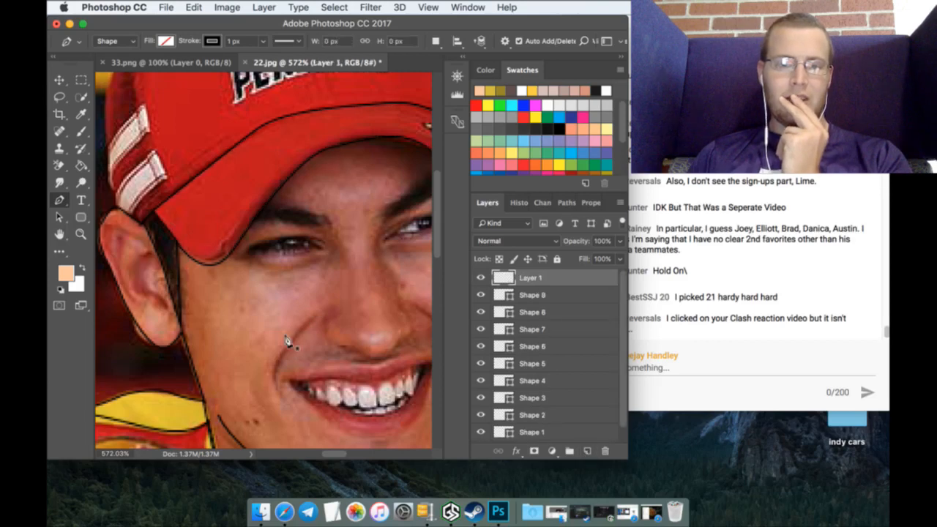
{"action": "scroll", "coordinate": [157, 281], "scroll_direction": "up", "scroll_amount": 5}
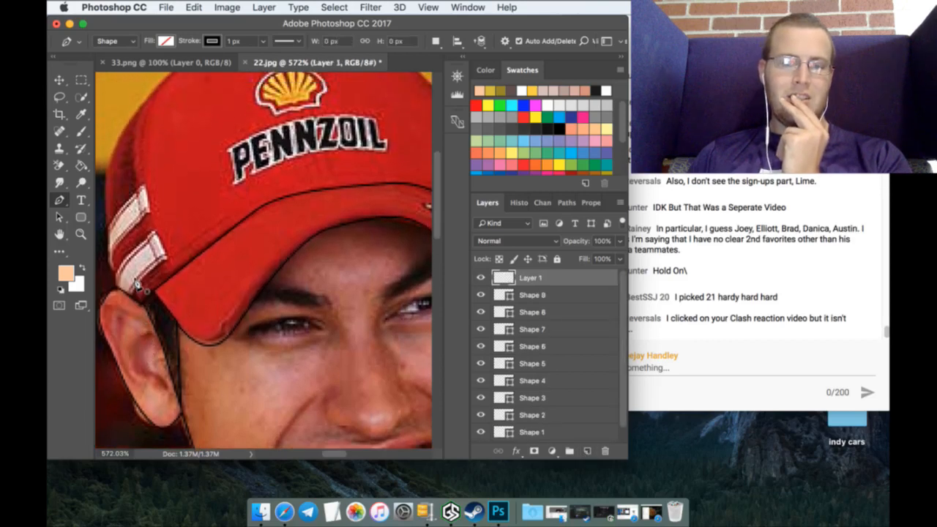
{"action": "scroll", "coordinate": [137, 285], "scroll_direction": "up", "scroll_amount": 3}
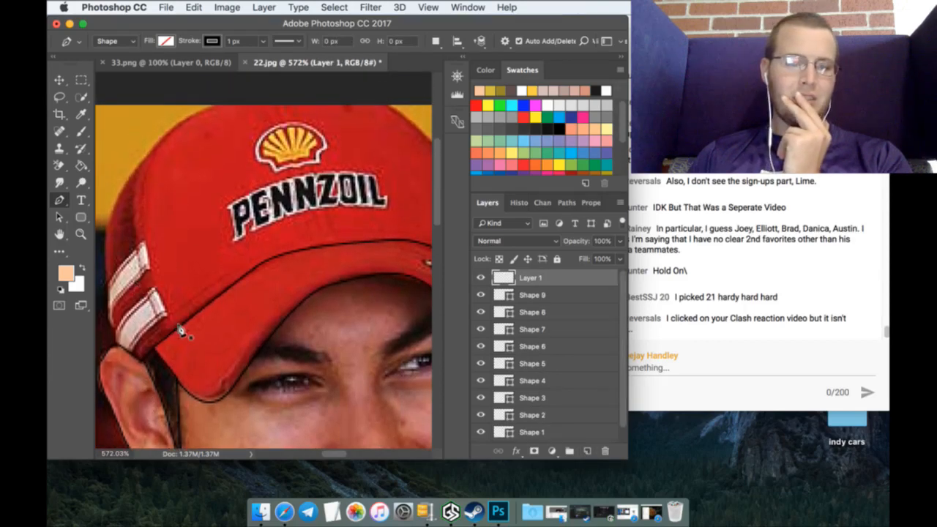
{"action": "left_click", "coordinate": [178, 328]}
{"action": "scroll", "coordinate": [155, 185], "scroll_direction": "up", "scroll_amount": 5}
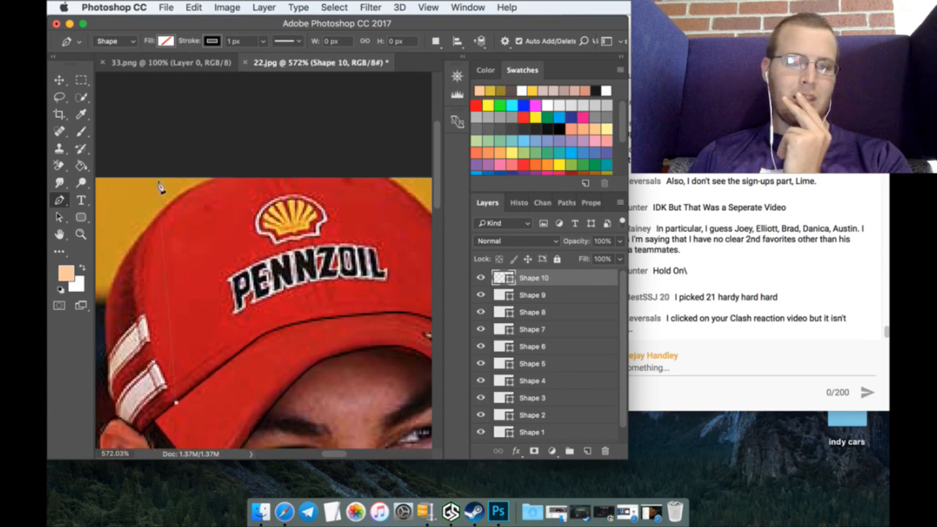
{"action": "left_click_drag", "start_coordinate": [190, 191], "coordinate": [310, 121]}
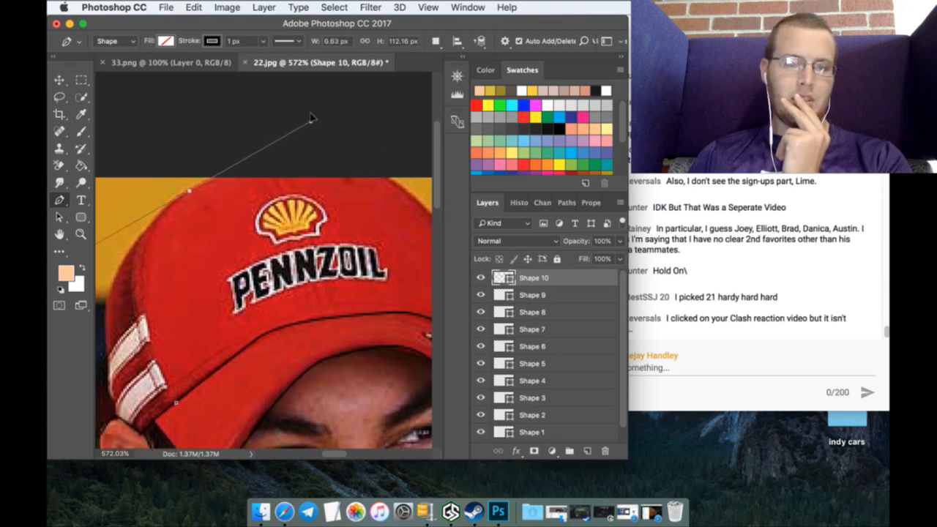
{"action": "left_click", "coordinate": [393, 177]}
{"action": "left_click_drag", "start_coordinate": [335, 456], "coordinate": [347, 458]}
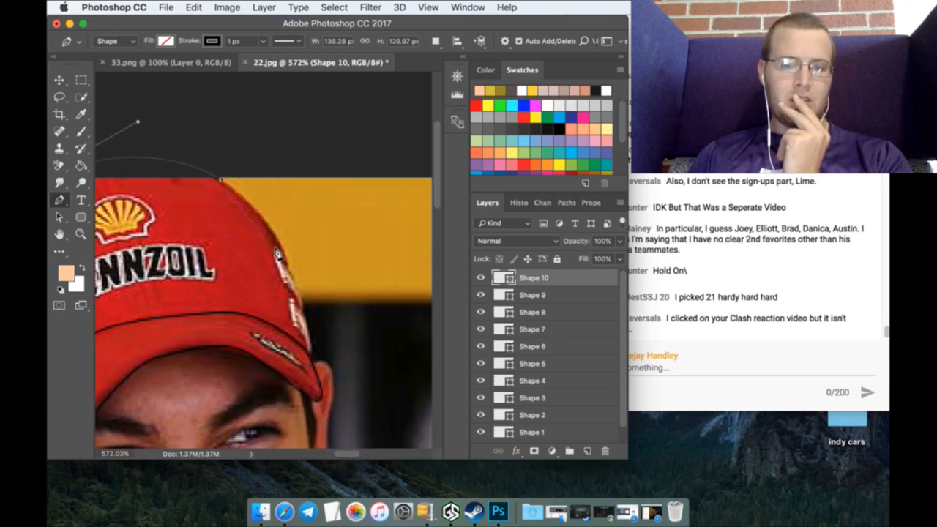
{"action": "left_click_drag", "start_coordinate": [265, 219], "coordinate": [316, 358]}
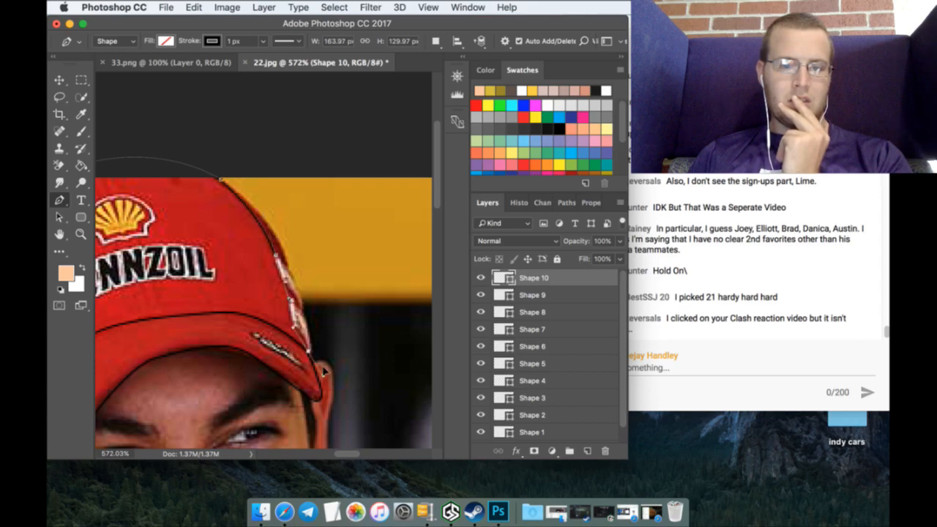
{"action": "left_click", "coordinate": [328, 377]}
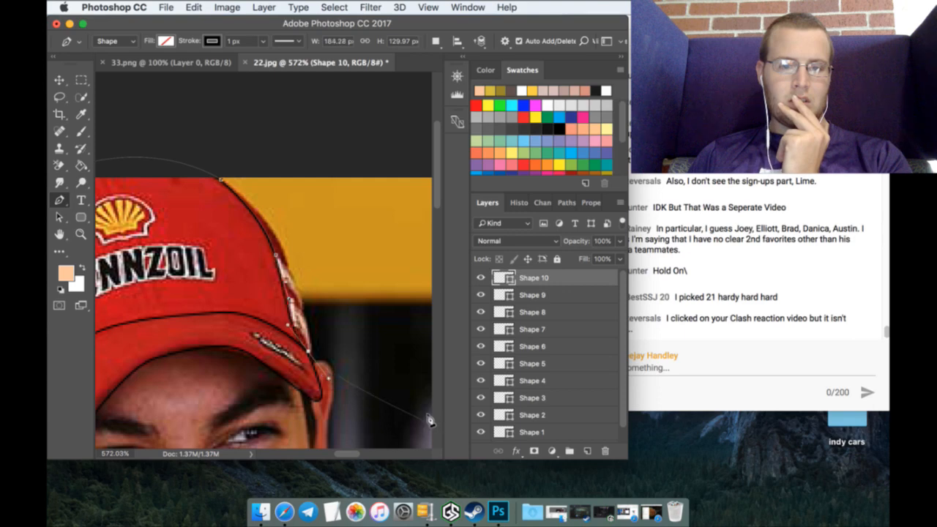
Step: Add a layer and trace the cap's outer edge above the far ear up to the top of the crown
{"action": "left_click", "coordinate": [587, 451]}
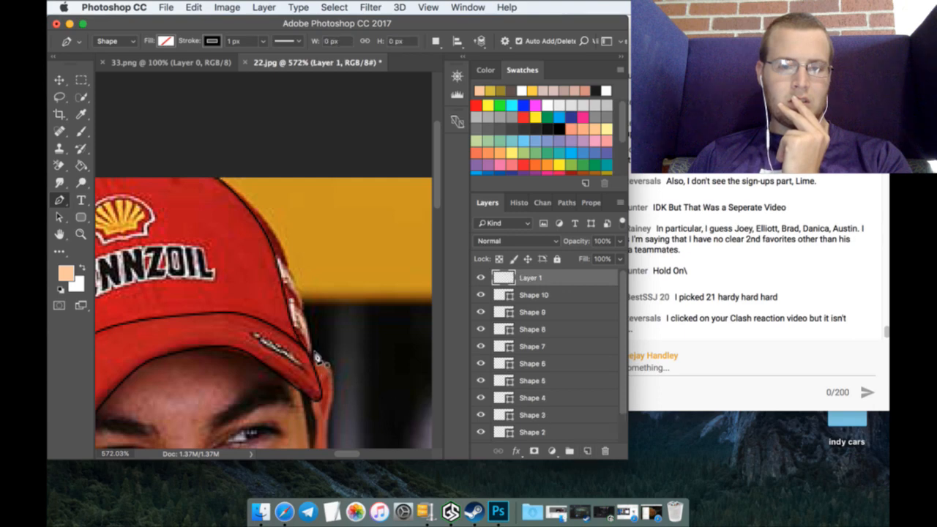
{"action": "left_click", "coordinate": [315, 322]}
{"action": "left_click", "coordinate": [279, 232]}
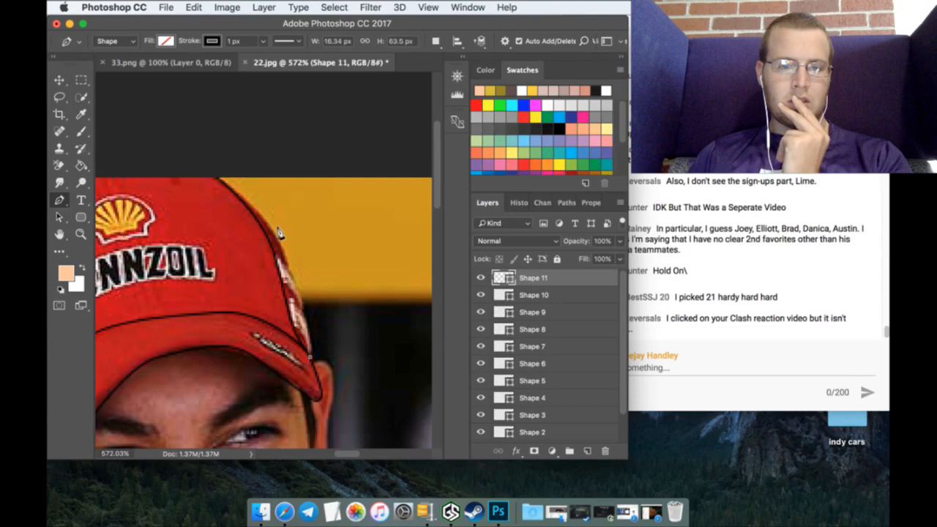
{"action": "left_click", "coordinate": [255, 208]}
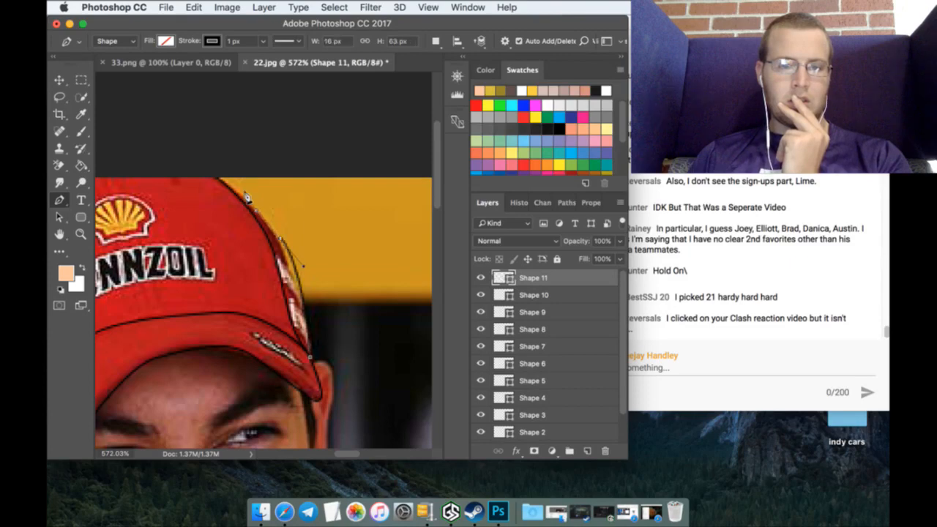
{"action": "left_click", "coordinate": [213, 171]}
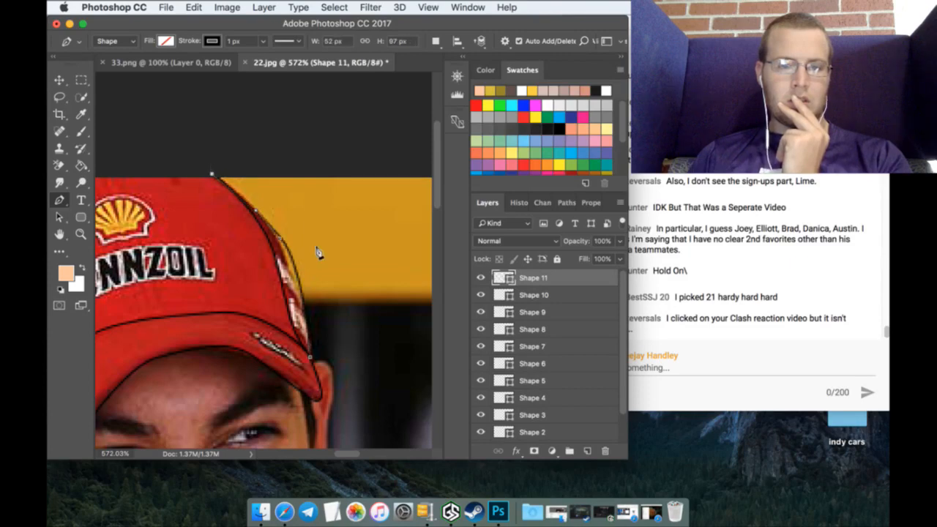
Step: On another layer, trace the cap's outer edge from the near ear up past the white stripes to the crown
{"action": "left_click", "coordinate": [587, 451]}
{"action": "left_click_drag", "start_coordinate": [346, 454], "coordinate": [330, 455]}
{"action": "scroll", "coordinate": [306, 424], "scroll_direction": "down", "scroll_amount": 2}
{"action": "scroll", "coordinate": [306, 424], "scroll_direction": "down", "scroll_amount": 1}
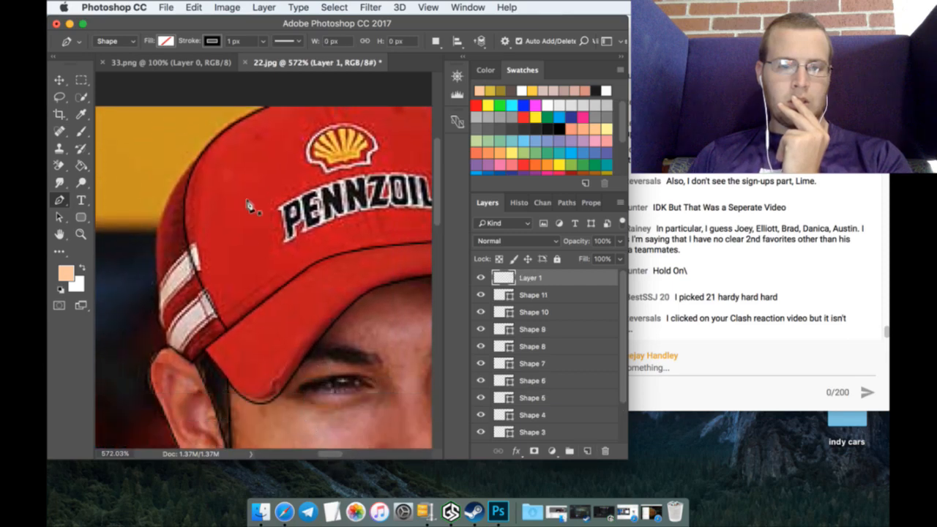
{"action": "left_click", "coordinate": [174, 343]}
{"action": "left_click", "coordinate": [160, 319]}
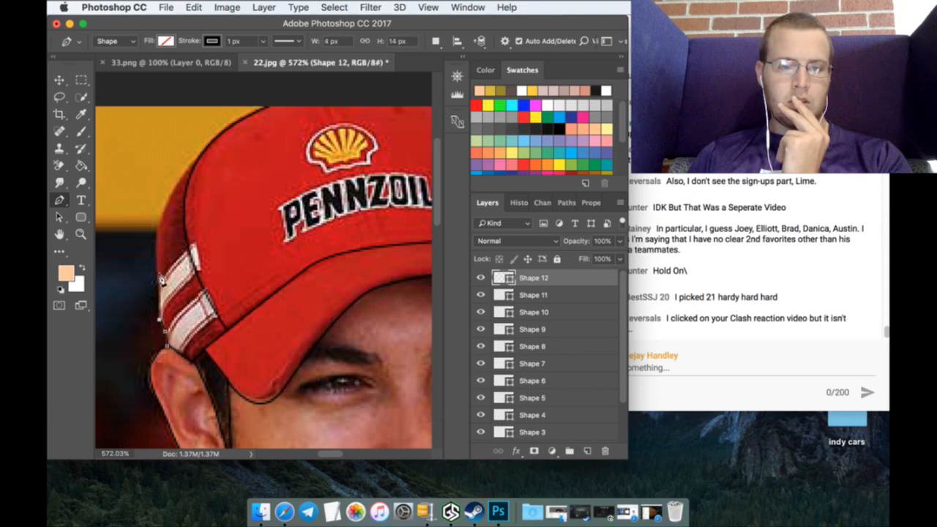
{"action": "left_click_drag", "start_coordinate": [157, 264], "coordinate": [159, 250]}
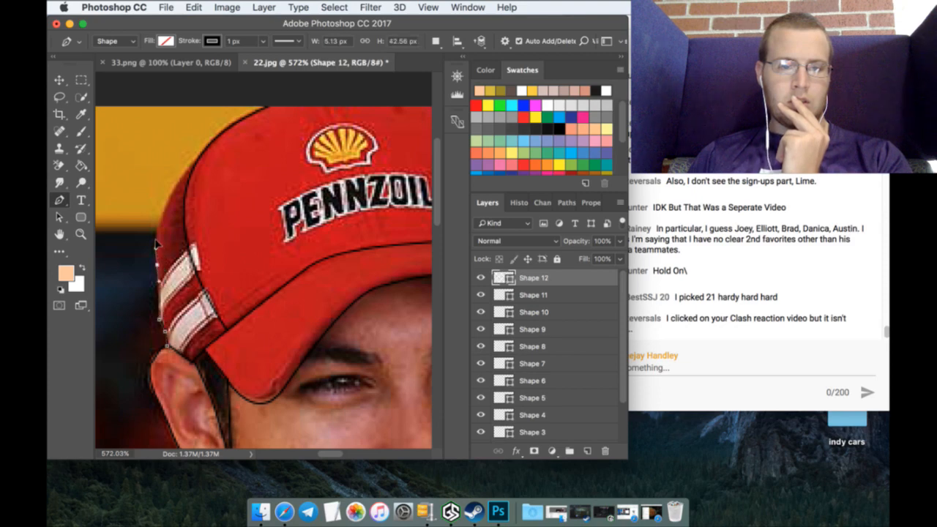
{"action": "left_click", "coordinate": [156, 243]}
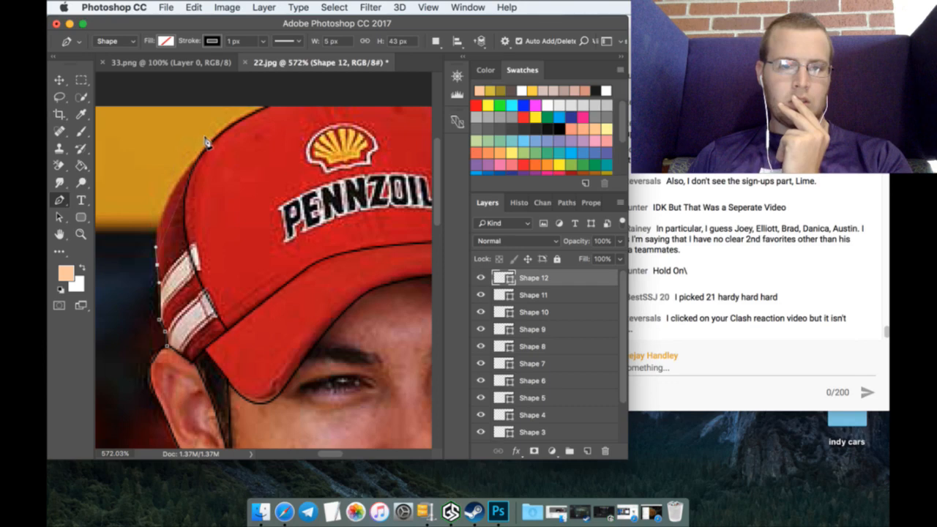
{"action": "left_click_drag", "start_coordinate": [215, 136], "coordinate": [284, 82]}
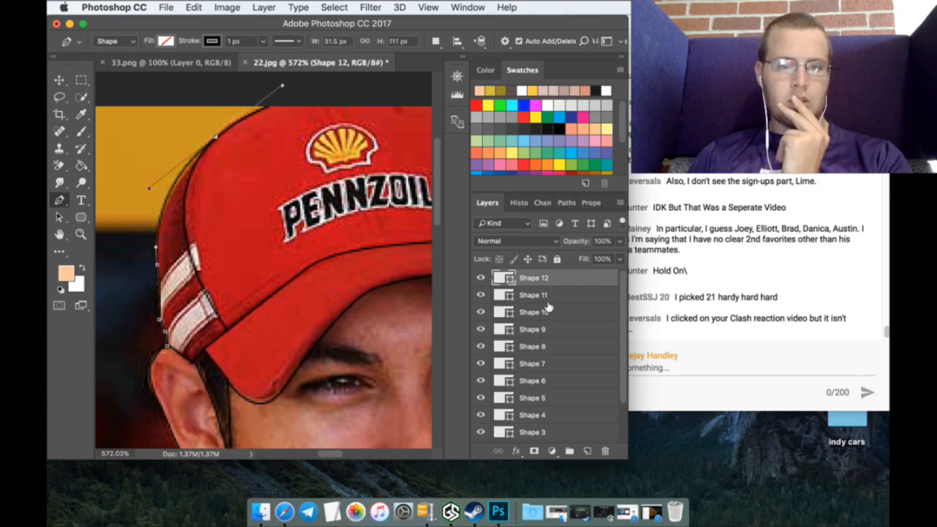
Step: Trace the upper and lower lids of the eye under the low end of the brim, each as a curve on its own new layer
{"action": "left_click", "coordinate": [587, 451]}
{"action": "scroll", "coordinate": [403, 417], "scroll_direction": "down", "scroll_amount": 5}
{"action": "scroll", "coordinate": [341, 457], "scroll_direction": "right", "scroll_amount": 5}
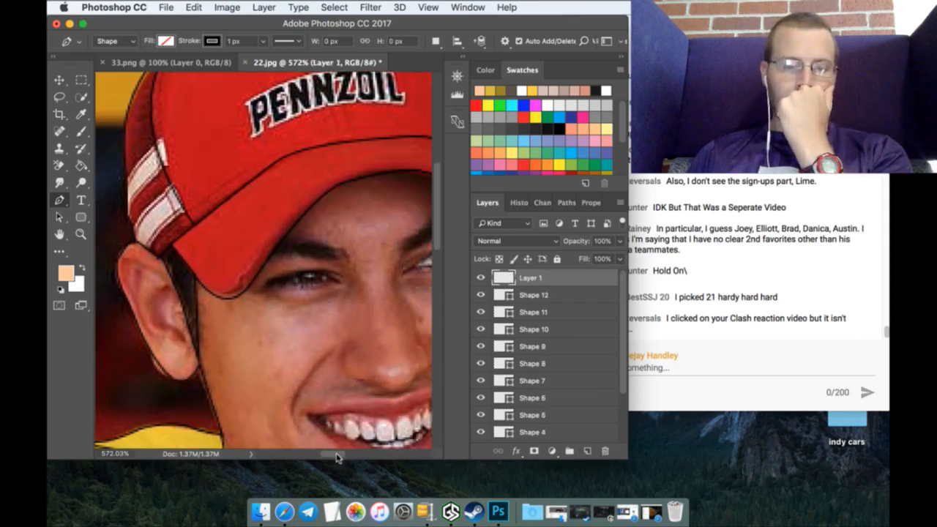
{"action": "left_click", "coordinate": [251, 281]}
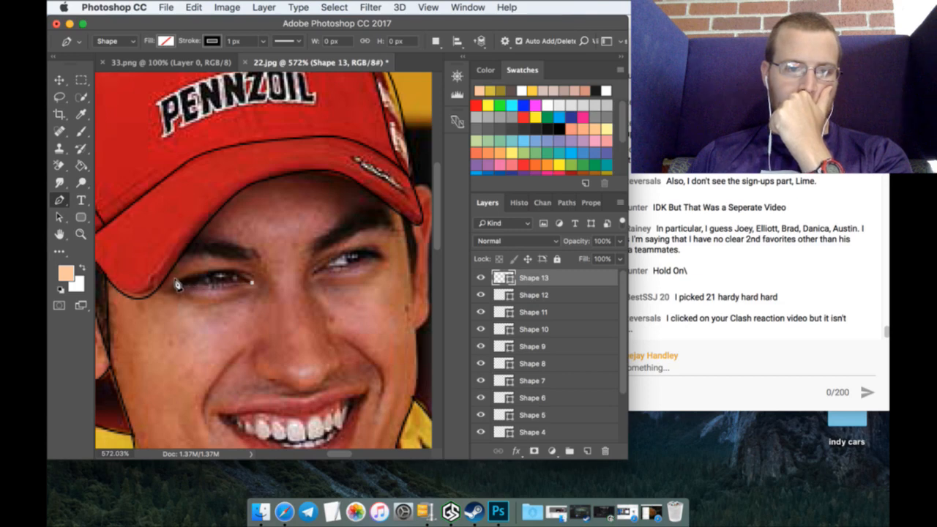
{"action": "left_click_drag", "start_coordinate": [177, 285], "coordinate": [138, 317]}
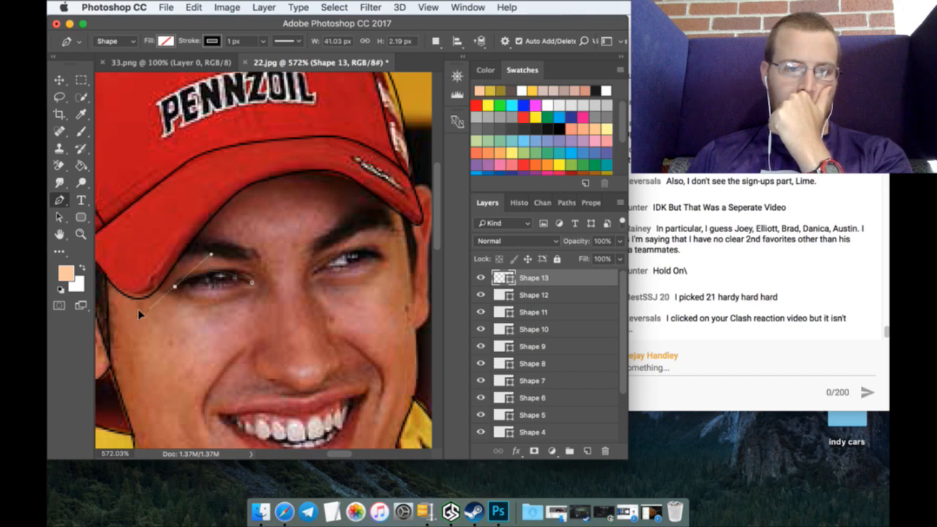
{"action": "left_click", "coordinate": [587, 451]}
{"action": "left_click", "coordinate": [173, 286]}
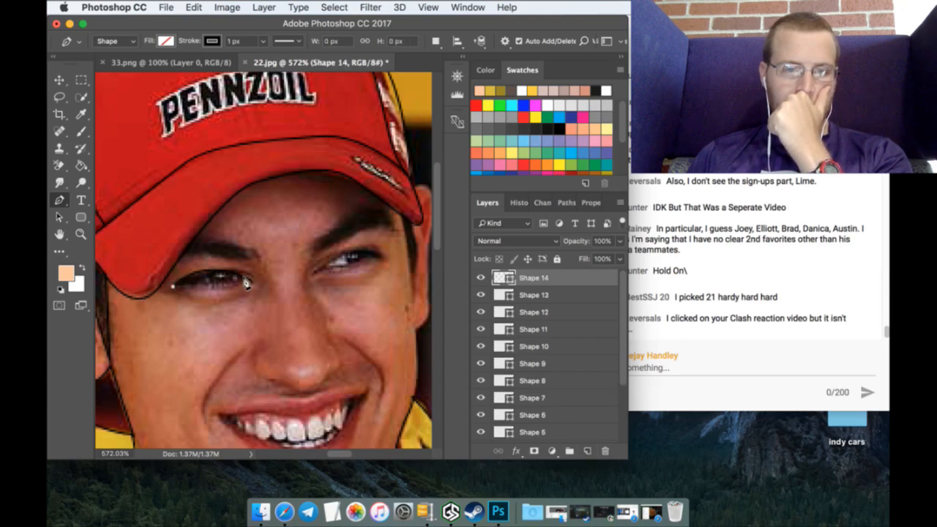
{"action": "left_click_drag", "start_coordinate": [247, 279], "coordinate": [263, 262]}
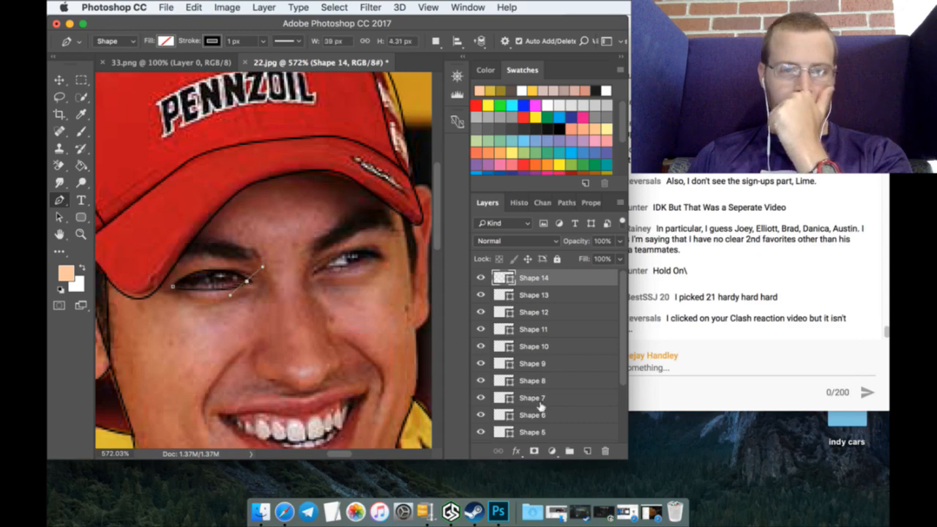
Step: Trace the far eye's upper and lower lids from the inner to the outer corner, each on its own new layer
{"action": "left_click", "coordinate": [587, 451]}
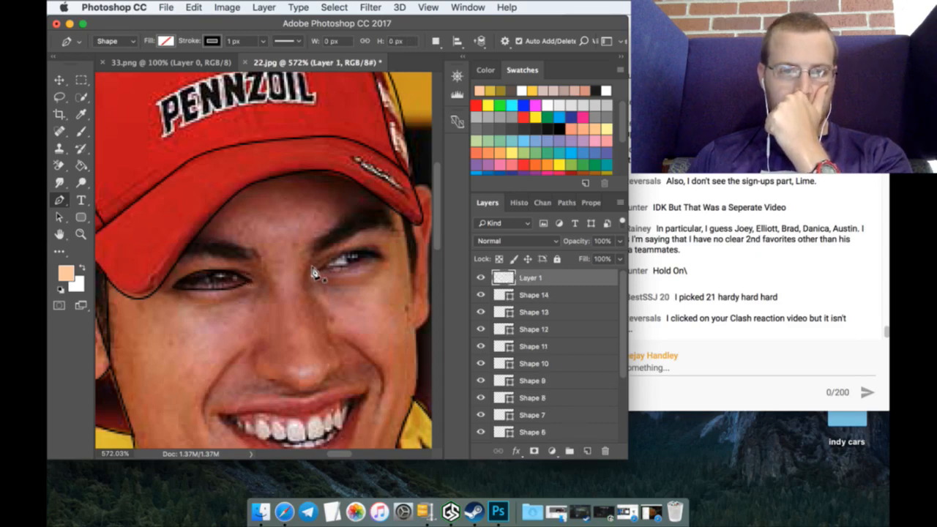
{"action": "left_click", "coordinate": [312, 274]}
{"action": "left_click_drag", "start_coordinate": [380, 254], "coordinate": [412, 271]}
{"action": "left_click", "coordinate": [587, 451]}
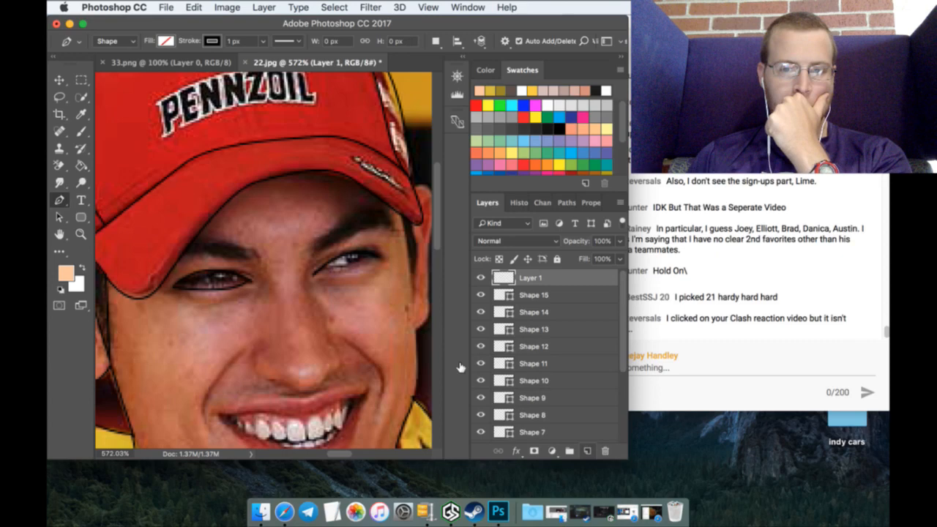
{"action": "left_click", "coordinate": [319, 271]}
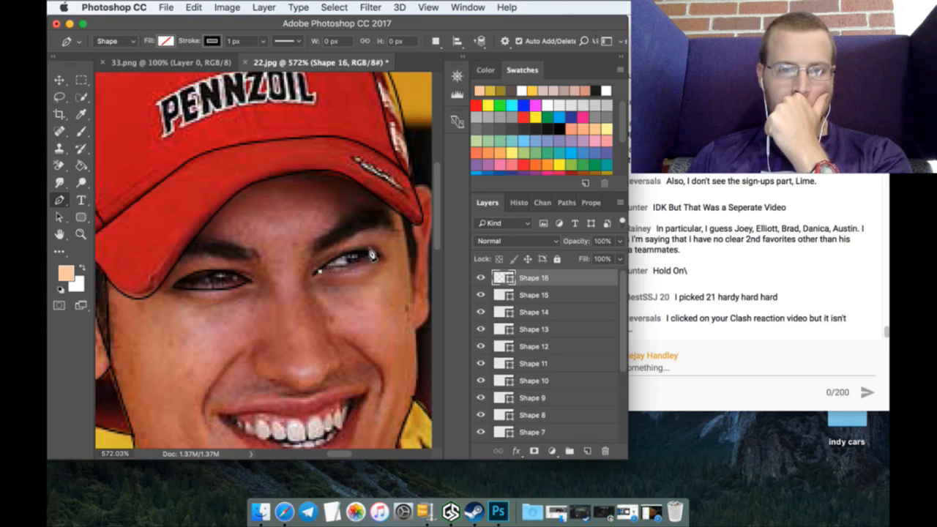
{"action": "left_click_drag", "start_coordinate": [372, 254], "coordinate": [376, 234]}
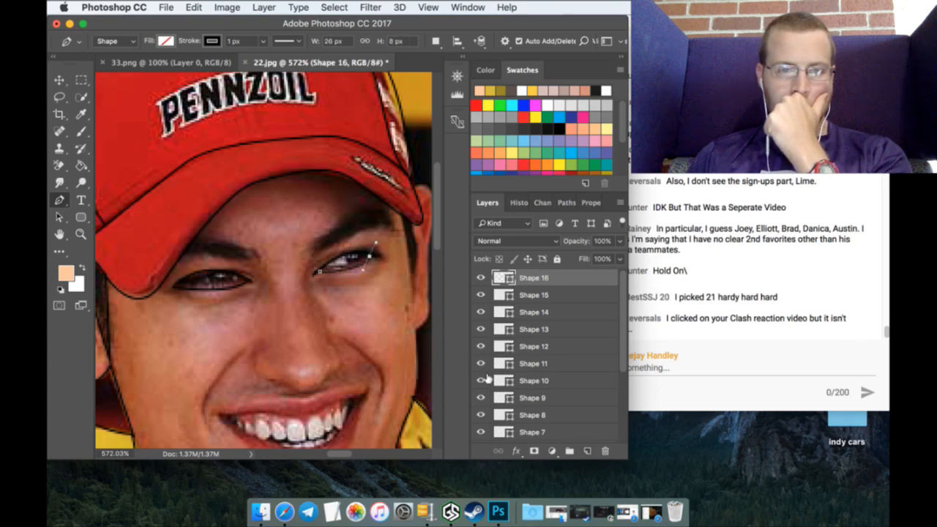
Step: Add a layer and trace a short curve from the far eyebrow's inner end down the nose bridge beside the eye
{"action": "scroll", "coordinate": [482, 373], "scroll_direction": "down", "scroll_amount": 2}
{"action": "scroll", "coordinate": [392, 325], "scroll_direction": "down", "scroll_amount": 2}
{"action": "key", "text": "super+alt+shift+n"}
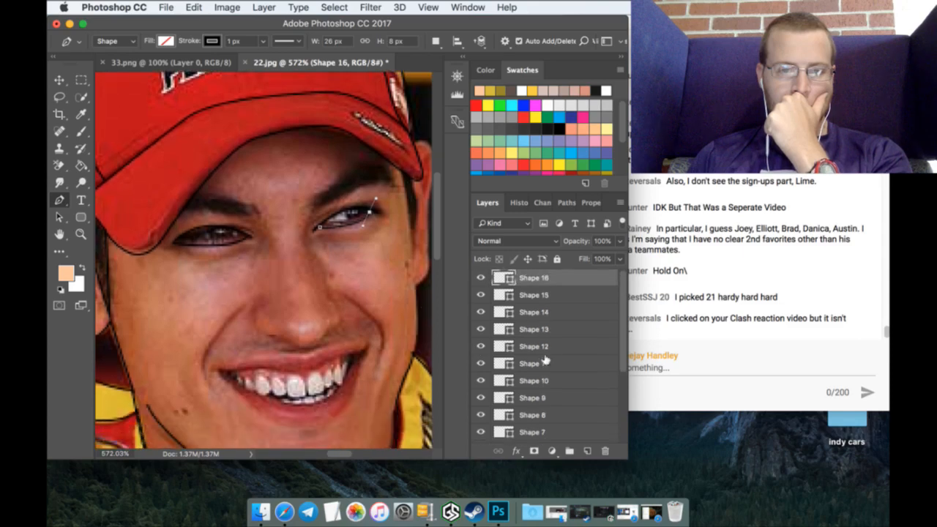
{"action": "scroll", "coordinate": [393, 292], "scroll_direction": "down", "scroll_amount": 3}
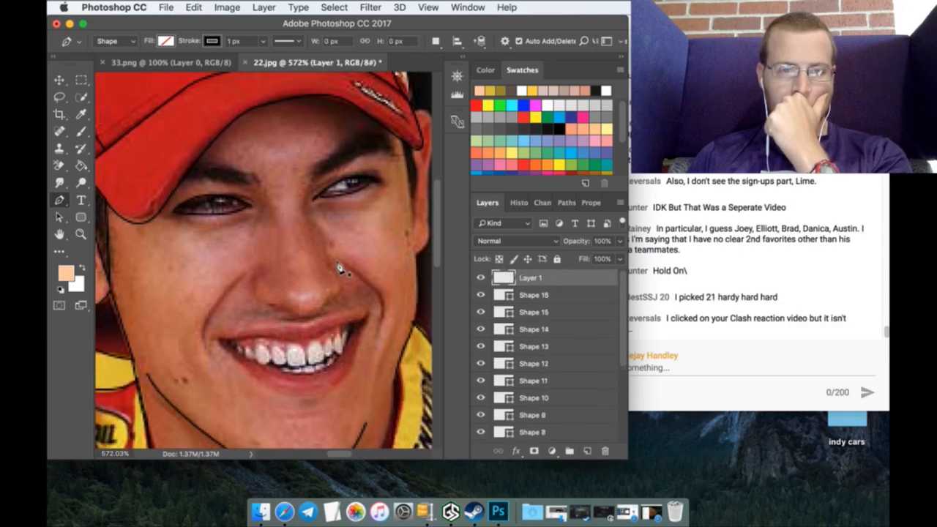
{"action": "left_click", "coordinate": [314, 167]}
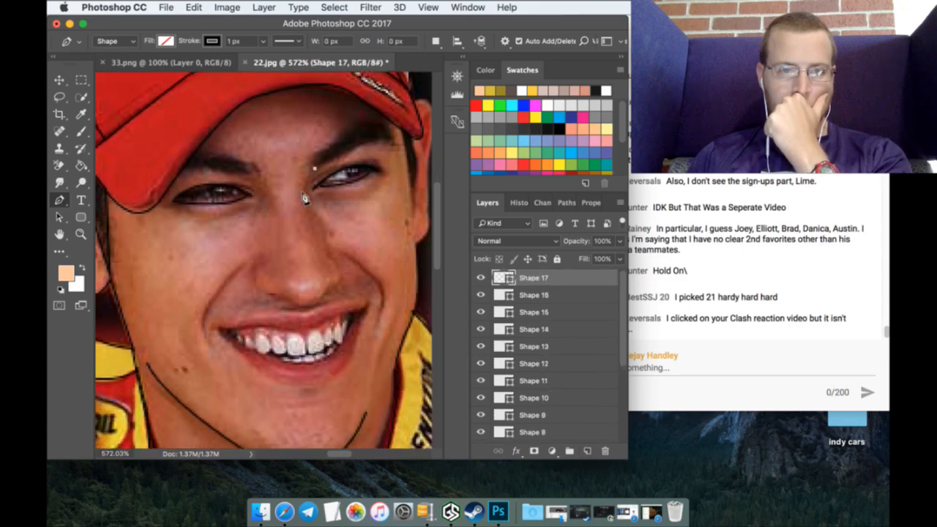
{"action": "left_click", "coordinate": [300, 194]}
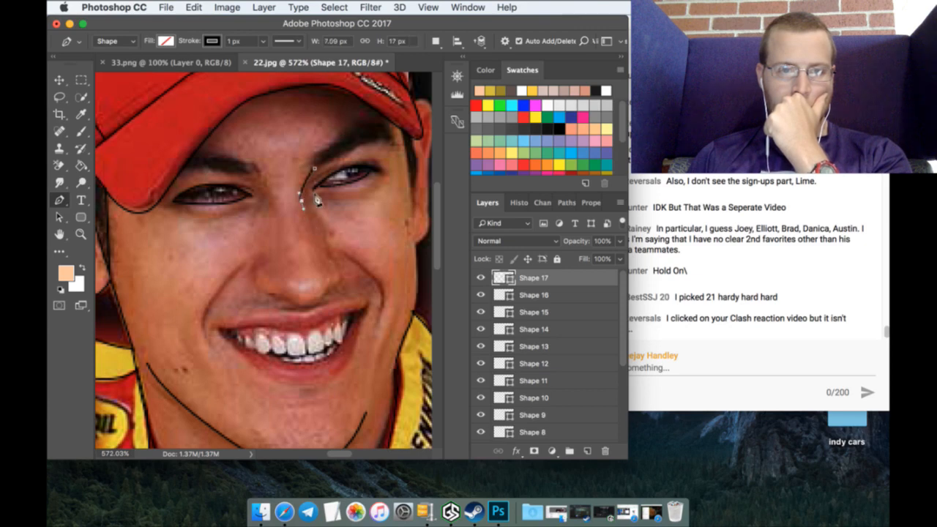
Step: On a new layer, outline the thick eyebrow above the far eye as a closed shape
{"action": "left_click", "coordinate": [586, 451]}
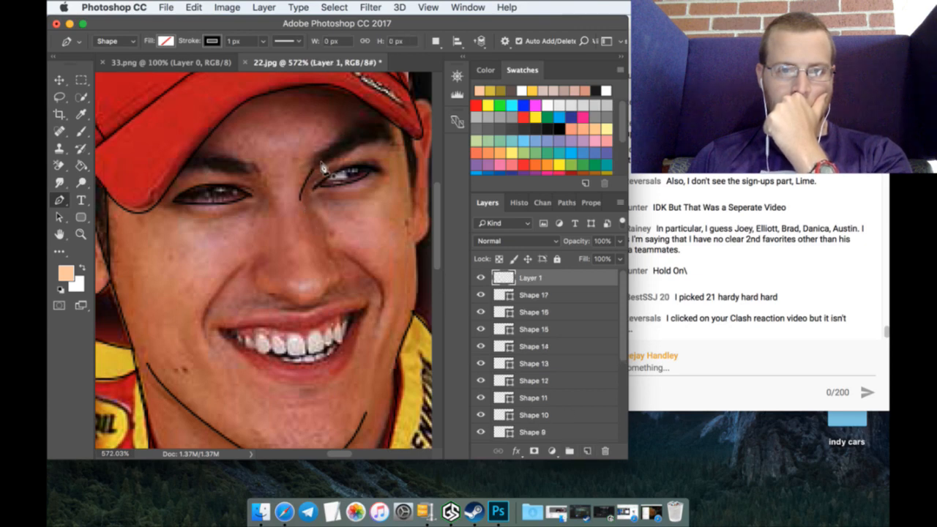
{"action": "left_click", "coordinate": [313, 171]}
{"action": "left_click_drag", "start_coordinate": [358, 147], "coordinate": [316, 168]}
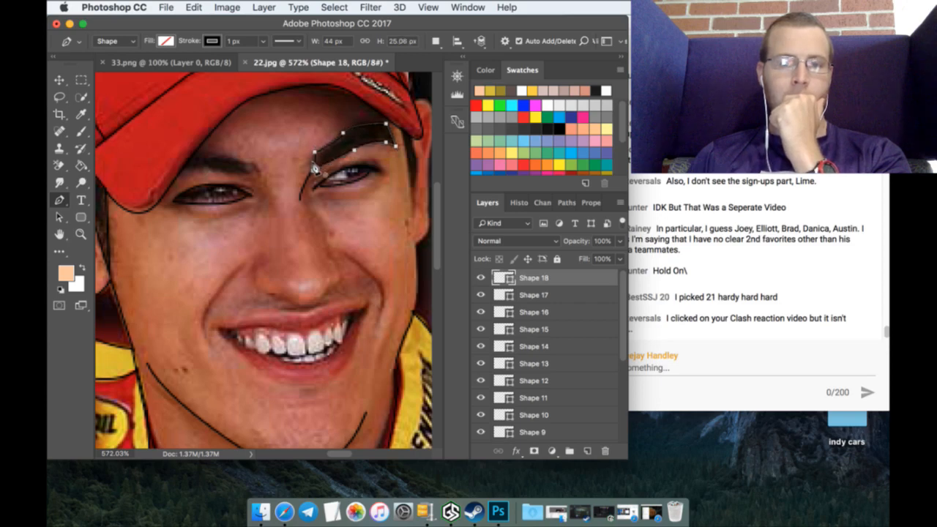
Step: On another new layer, outline the near eyebrow as a closed shape, starting from its outer end at the cap brim
{"action": "left_click", "coordinate": [587, 451]}
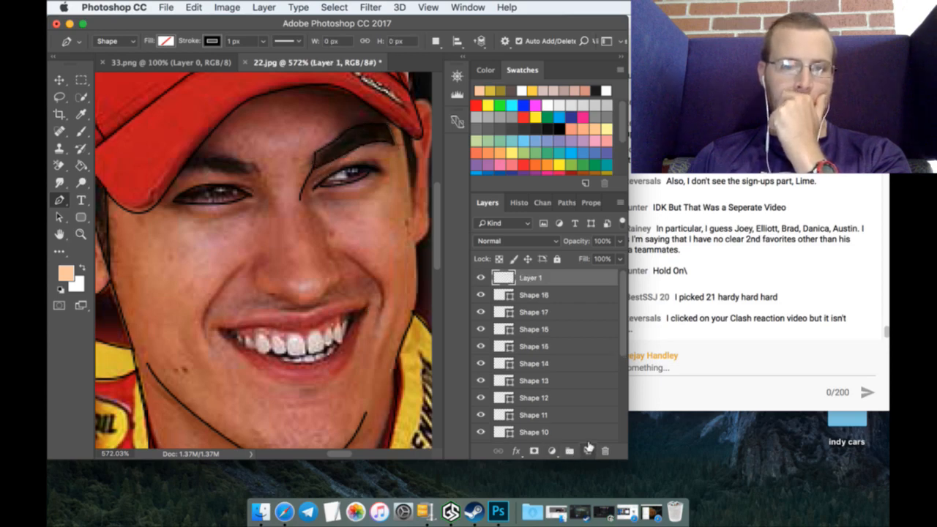
{"action": "left_click", "coordinate": [181, 172]}
{"action": "left_click_drag", "start_coordinate": [210, 170], "coordinate": [223, 175]}
{"action": "left_click", "coordinate": [251, 172]}
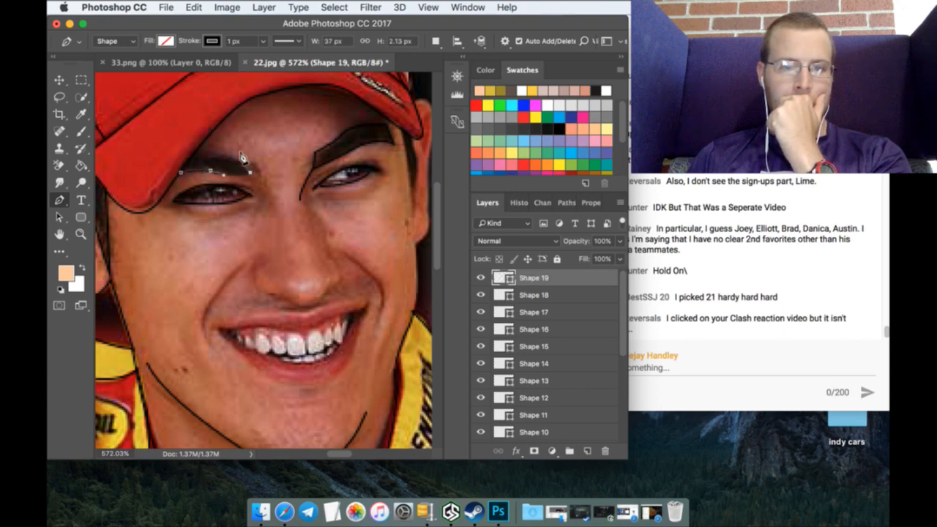
{"action": "left_click", "coordinate": [240, 160]}
{"action": "left_click", "coordinate": [217, 156]}
{"action": "left_click", "coordinate": [203, 157]}
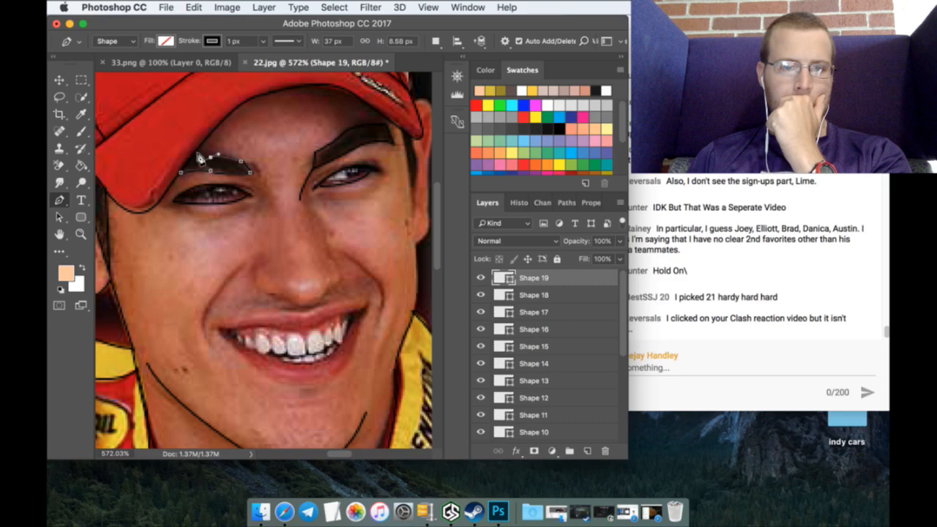
{"action": "left_click", "coordinate": [182, 169]}
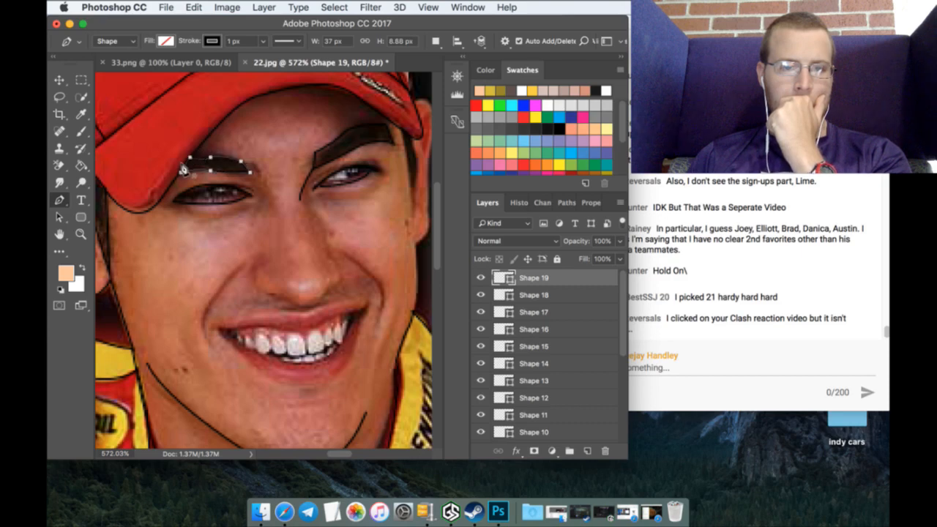
Step: Trace the smile lines on both cheeks from beside the nose down past the mouth corners, each on its own new layer
{"action": "left_click", "coordinate": [243, 267]}
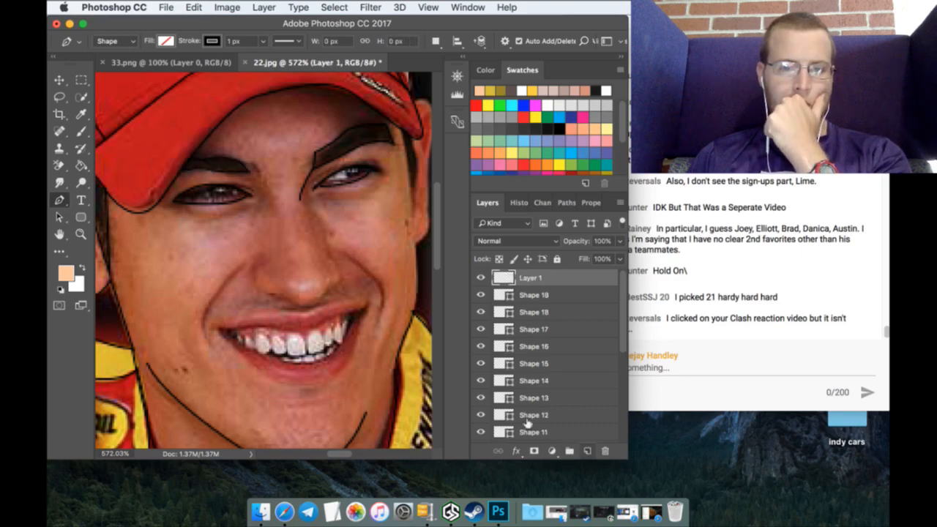
{"action": "left_click", "coordinate": [208, 334]}
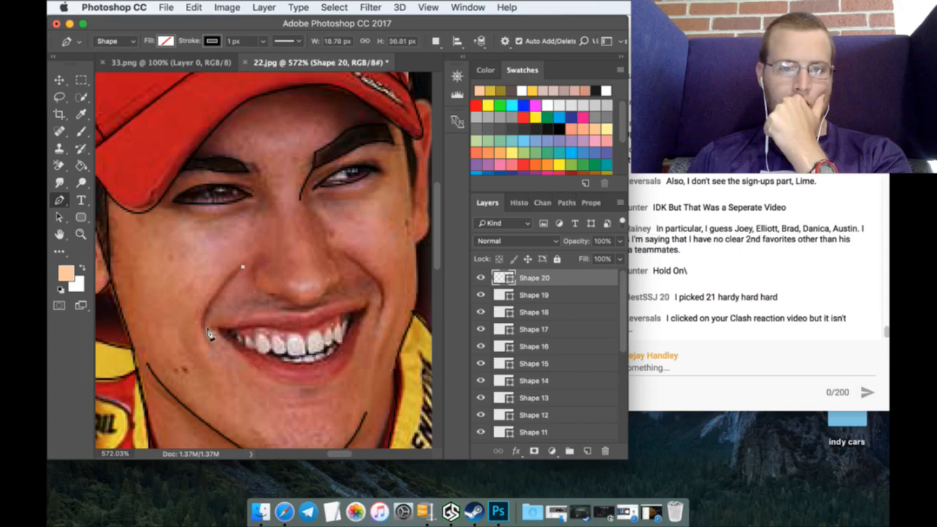
{"action": "left_click_drag", "start_coordinate": [219, 354], "coordinate": [221, 354]}
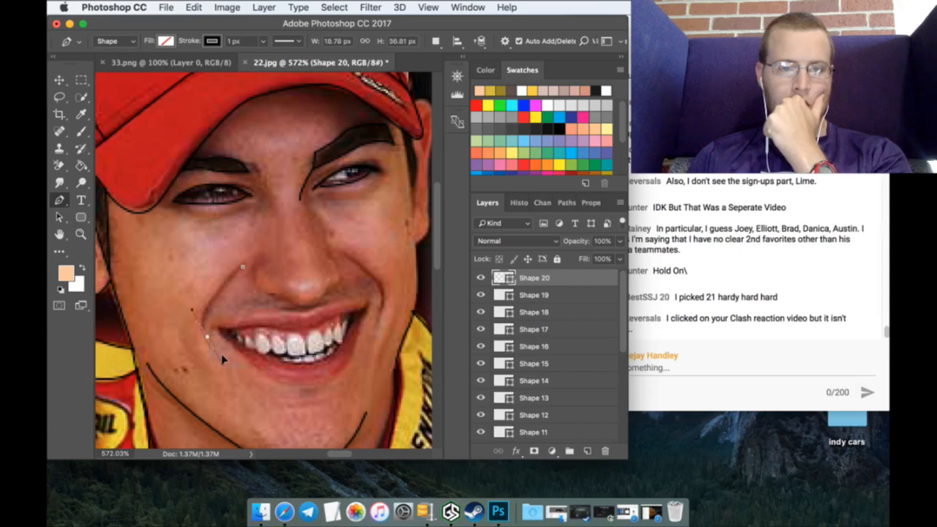
{"action": "left_click", "coordinate": [587, 450]}
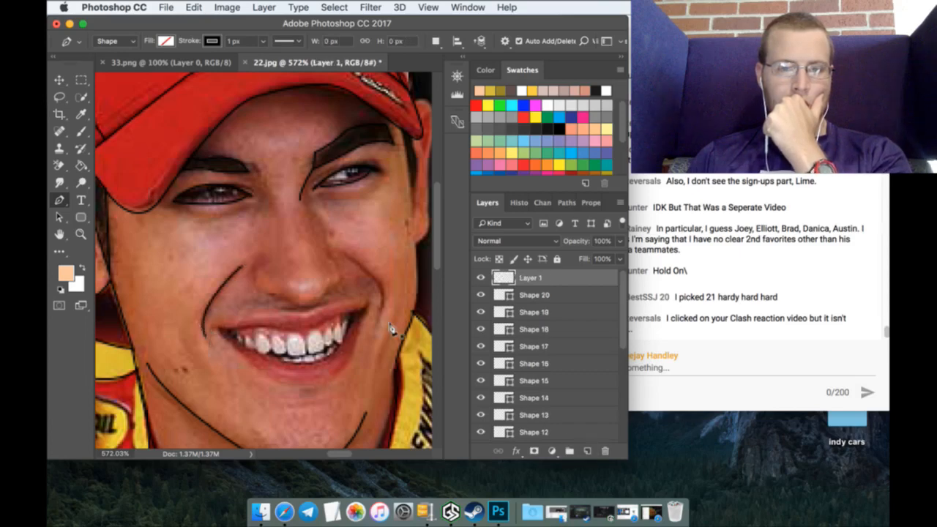
{"action": "left_click", "coordinate": [341, 251]}
{"action": "left_click_drag", "start_coordinate": [381, 314], "coordinate": [369, 359]}
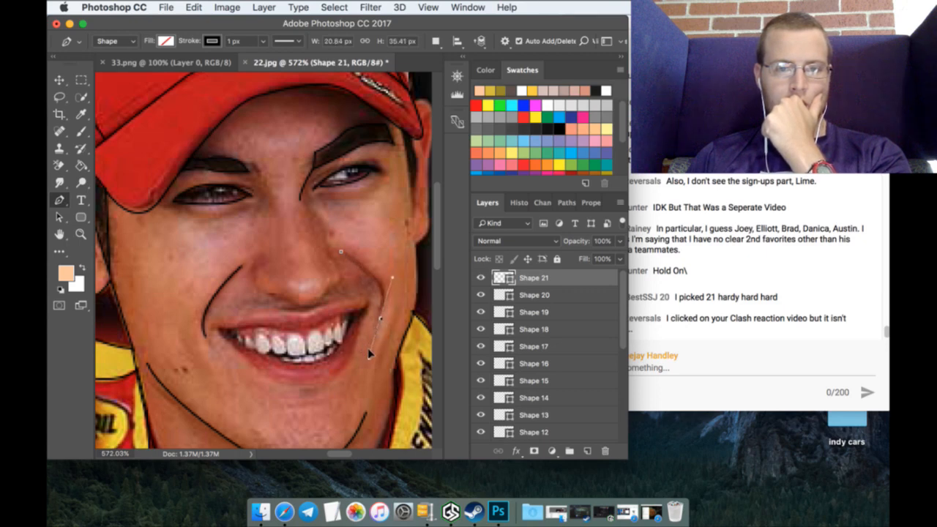
Step: Add a layer and trace the nose from the near nostril under the tip, around the far nostril and up the bridge
{"action": "left_click", "coordinate": [587, 451]}
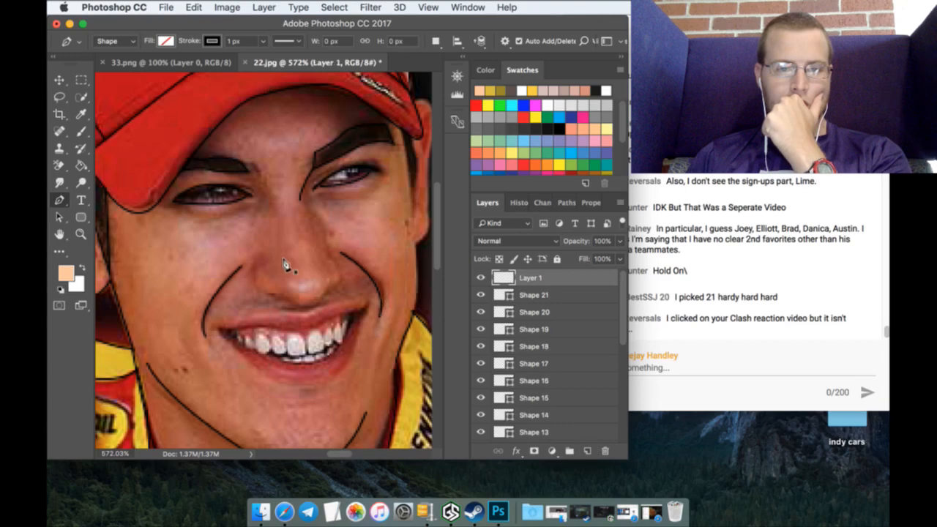
{"action": "left_click", "coordinate": [263, 265]}
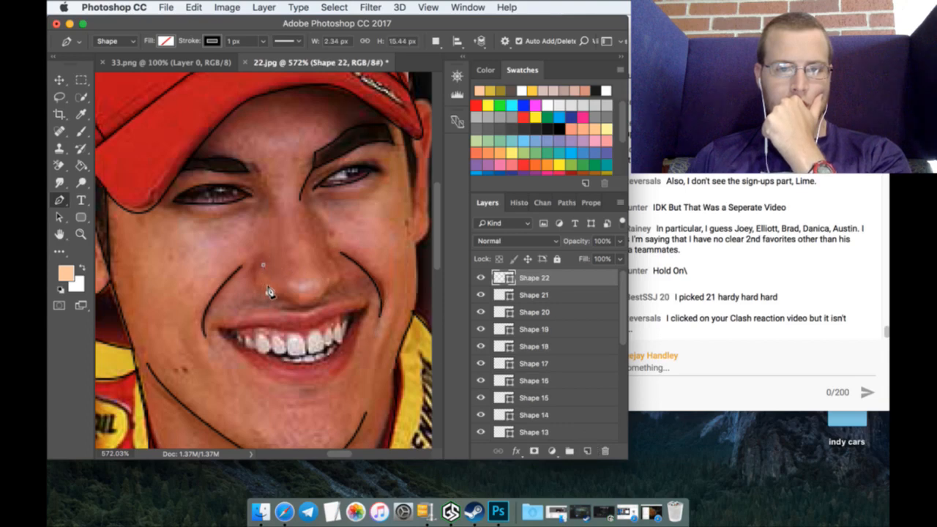
{"action": "left_click_drag", "start_coordinate": [295, 302], "coordinate": [322, 297]}
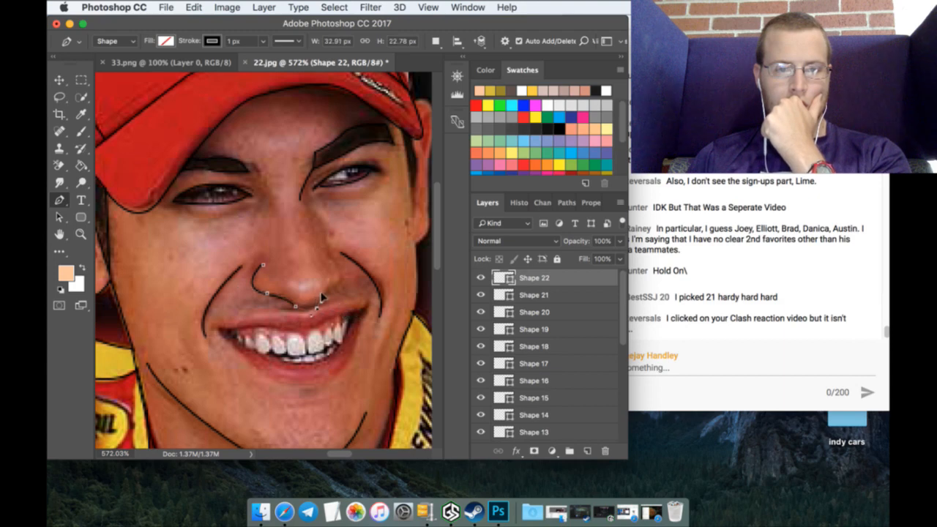
{"action": "left_click", "coordinate": [330, 280]}
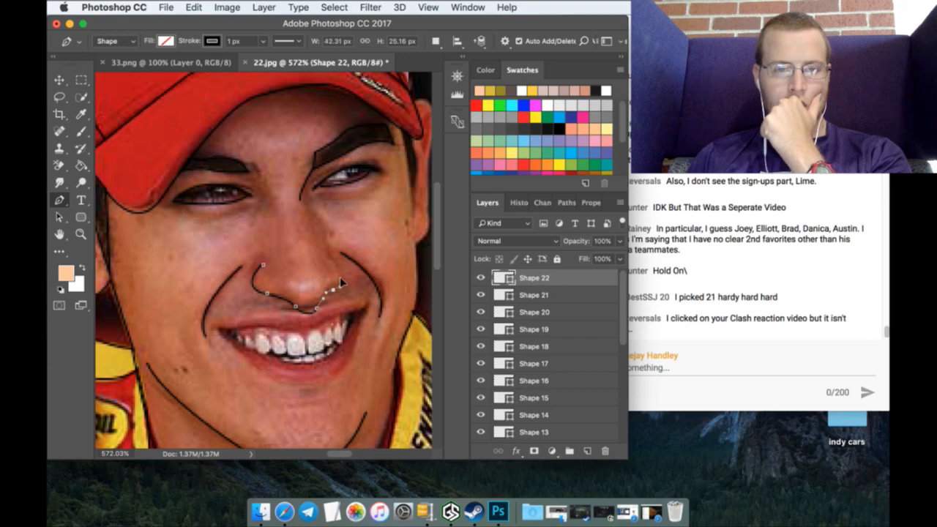
{"action": "left_click", "coordinate": [340, 284]}
{"action": "left_click", "coordinate": [338, 264]}
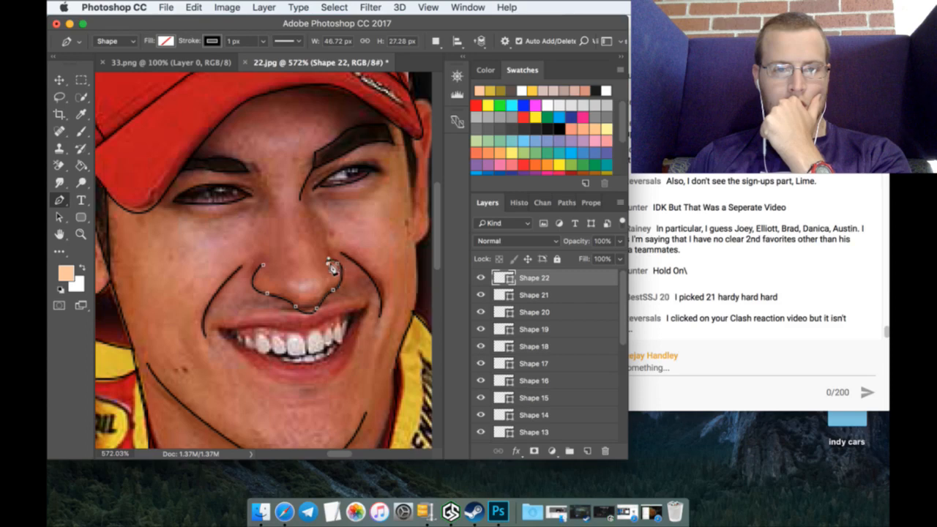
{"action": "left_click", "coordinate": [323, 223]}
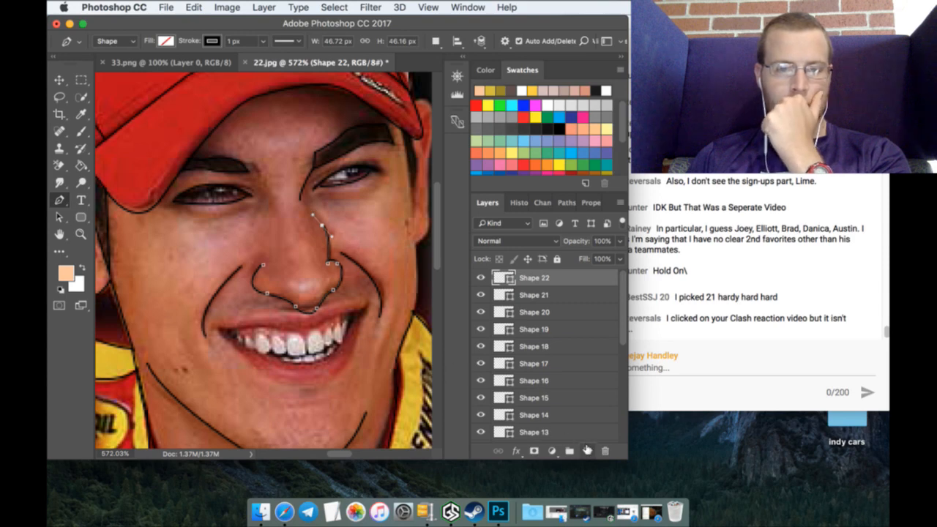
Step: On a new layer, trace the outer edge of both lips as one closed outline around the mouth
{"action": "left_click", "coordinate": [587, 451]}
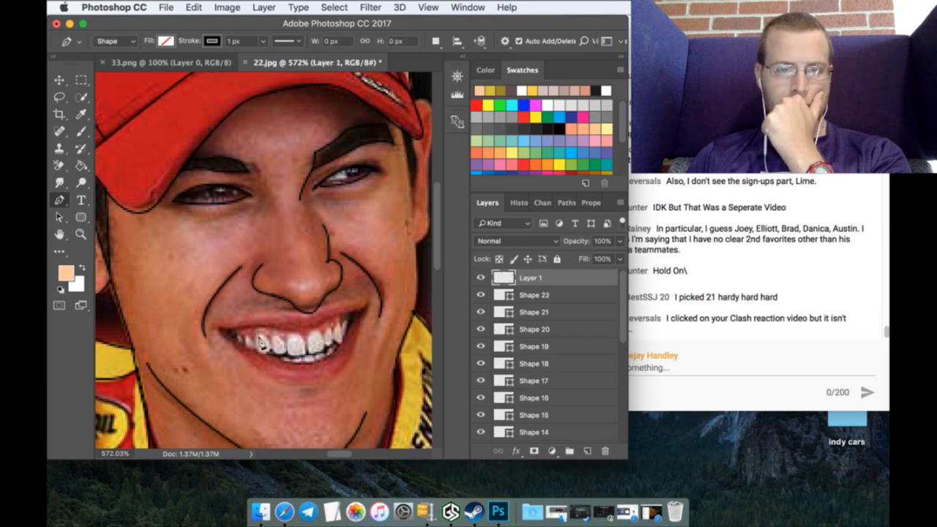
{"action": "left_click", "coordinate": [214, 331]}
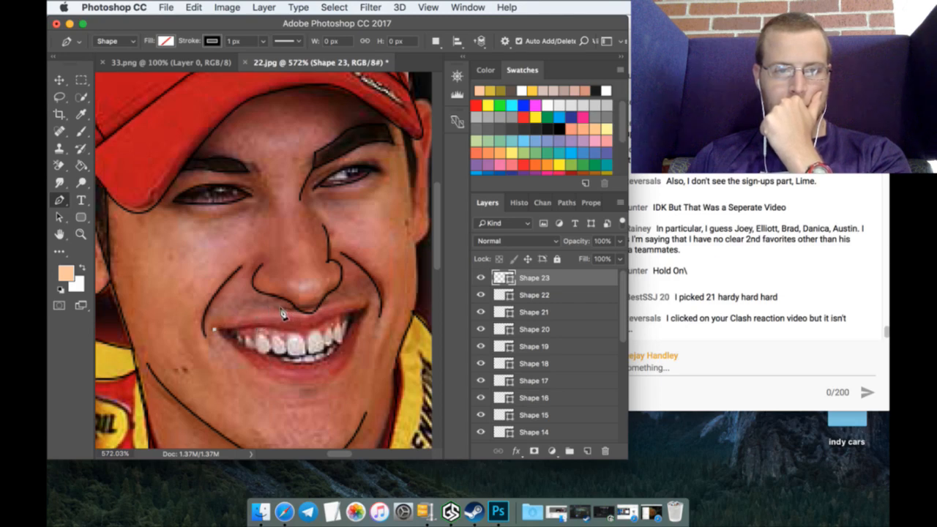
{"action": "left_click_drag", "start_coordinate": [282, 313], "coordinate": [325, 310]}
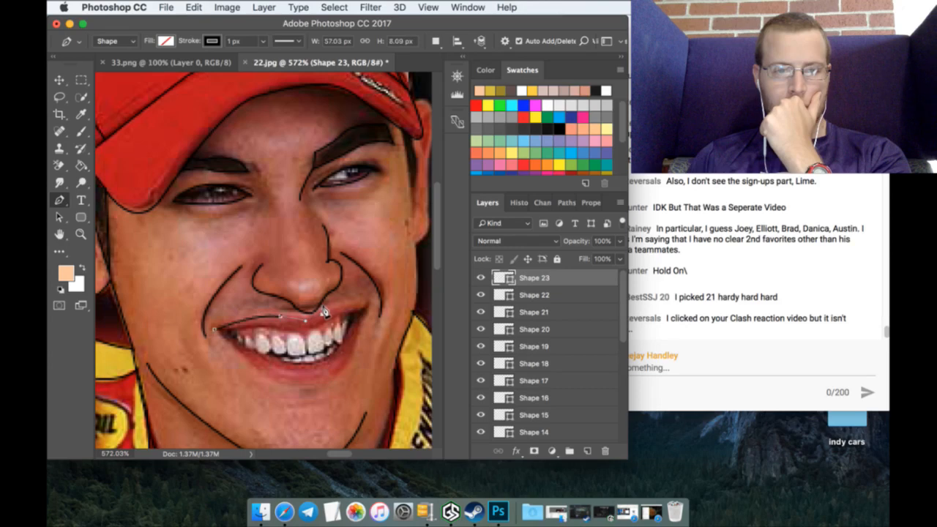
{"action": "left_click", "coordinate": [363, 305]}
{"action": "left_click", "coordinate": [371, 306]}
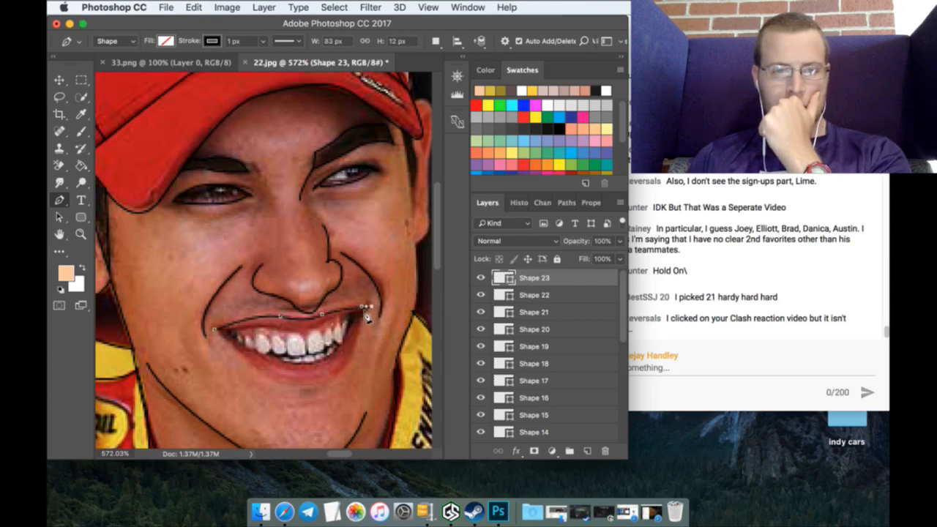
{"action": "left_click_drag", "start_coordinate": [358, 340], "coordinate": [355, 349]}
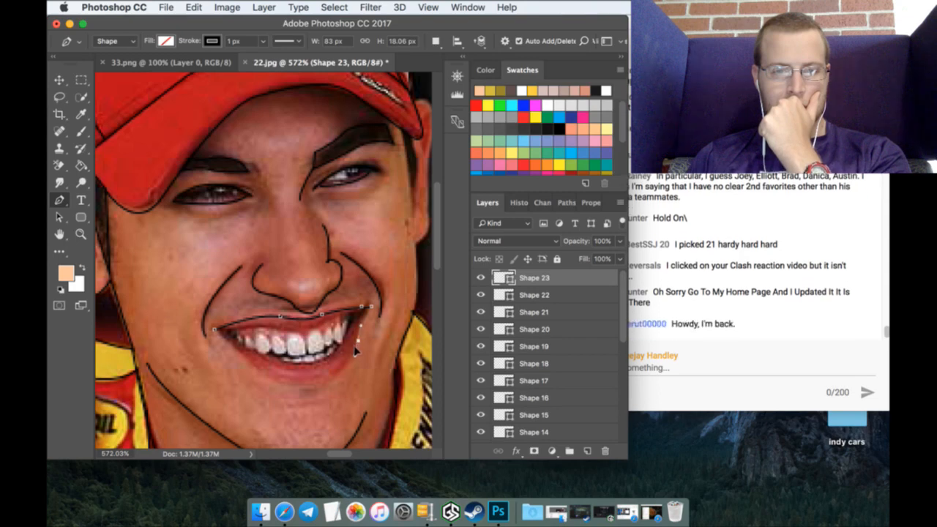
{"action": "left_click_drag", "start_coordinate": [314, 381], "coordinate": [276, 377]}
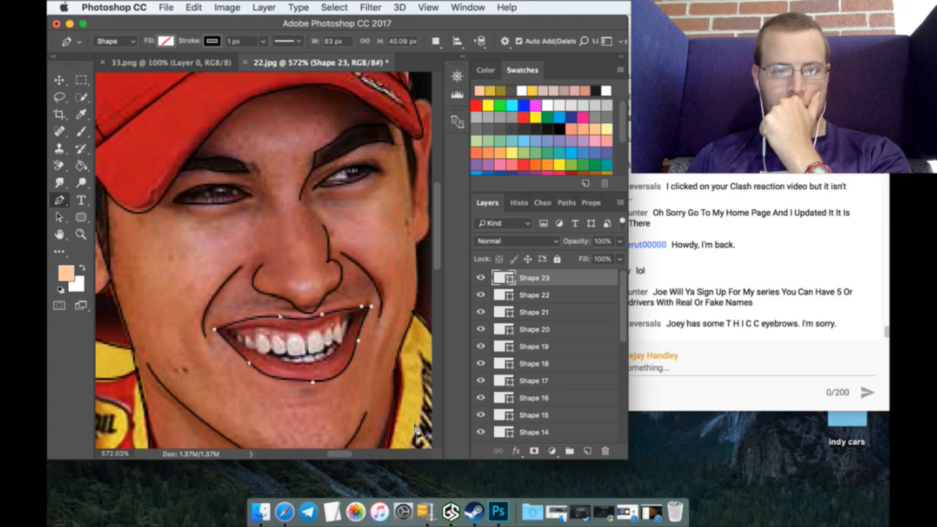
Step: On a new layer, trace the inner edge of the upper lip along the teeth from the near mouth corner to the far one
{"action": "left_click", "coordinate": [587, 451]}
{"action": "left_click", "coordinate": [228, 331]}
{"action": "left_click", "coordinate": [250, 325]}
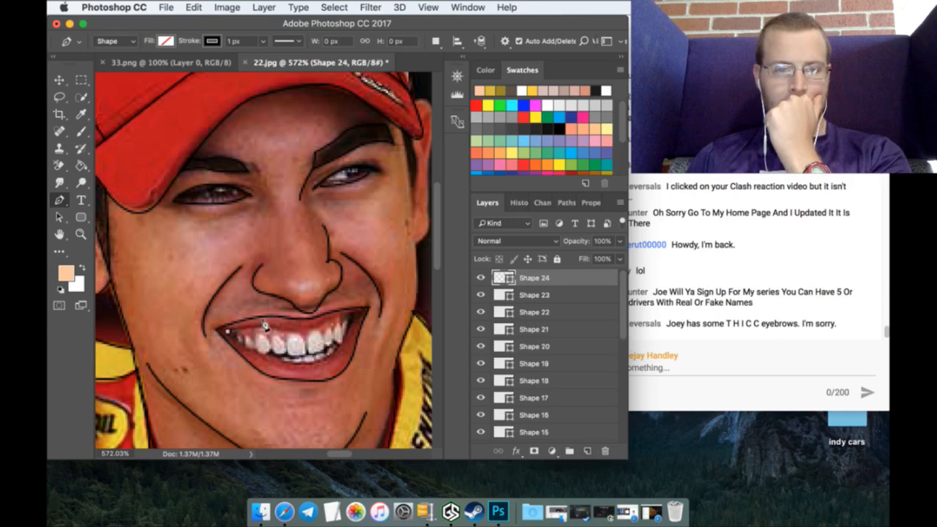
{"action": "left_click", "coordinate": [262, 326]}
{"action": "left_click", "coordinate": [275, 328]}
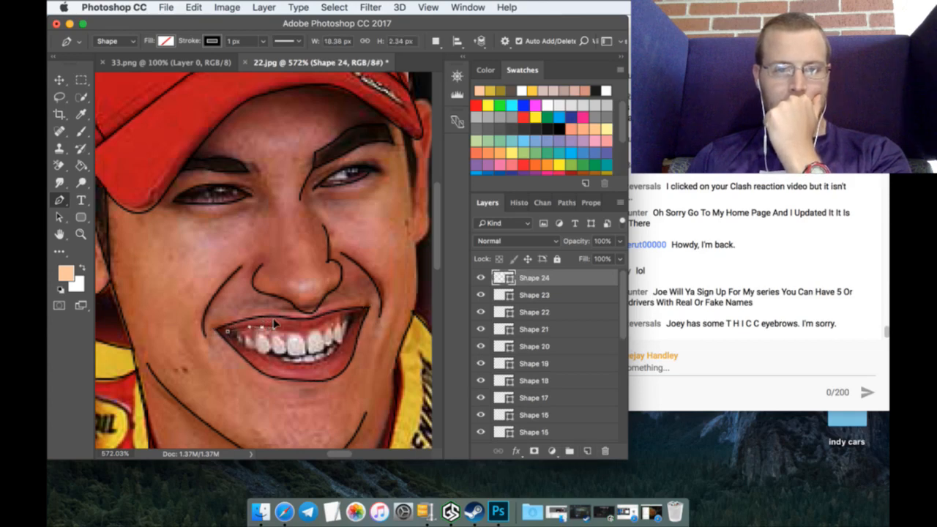
{"action": "left_click", "coordinate": [314, 329]}
{"action": "left_click", "coordinate": [353, 311]}
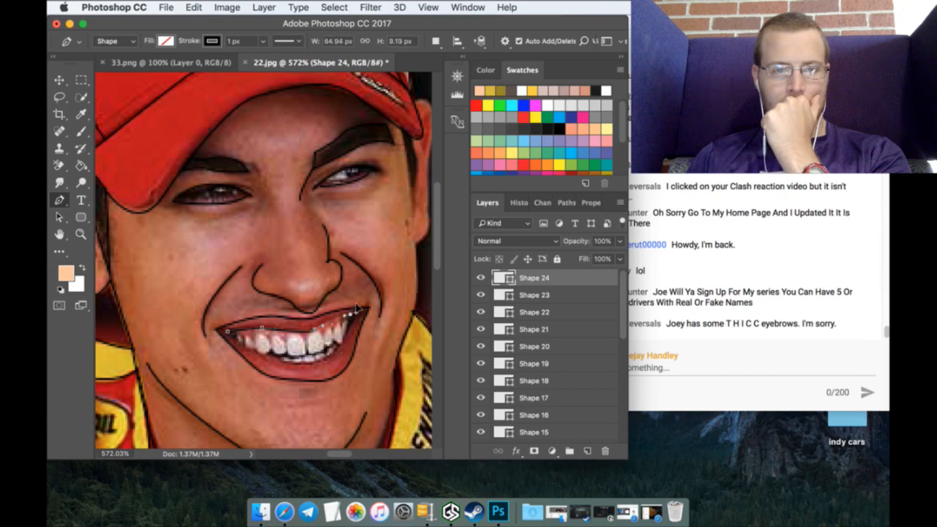
{"action": "left_click", "coordinate": [361, 312]}
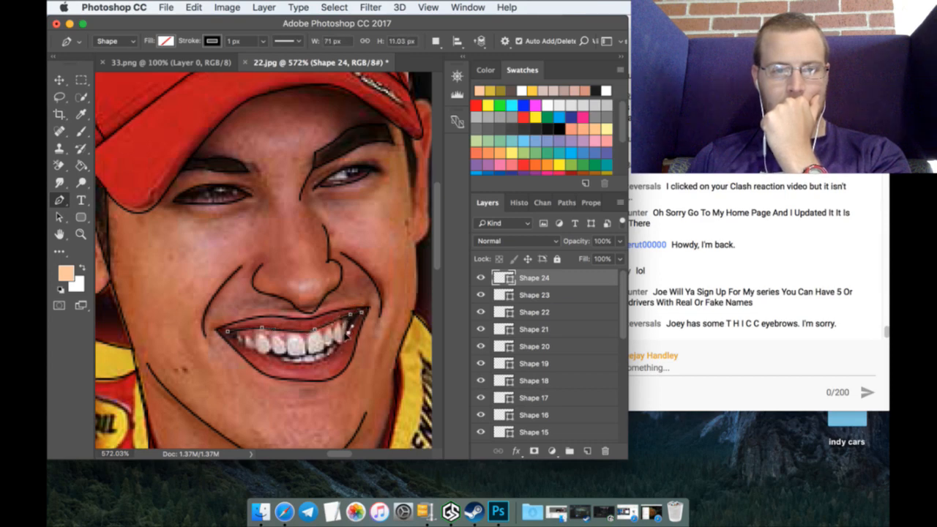
Step: Continue the path beneath the teeth along the inner edge of the lower lip and close it at the near mouth corner
{"action": "left_click", "coordinate": [325, 356]}
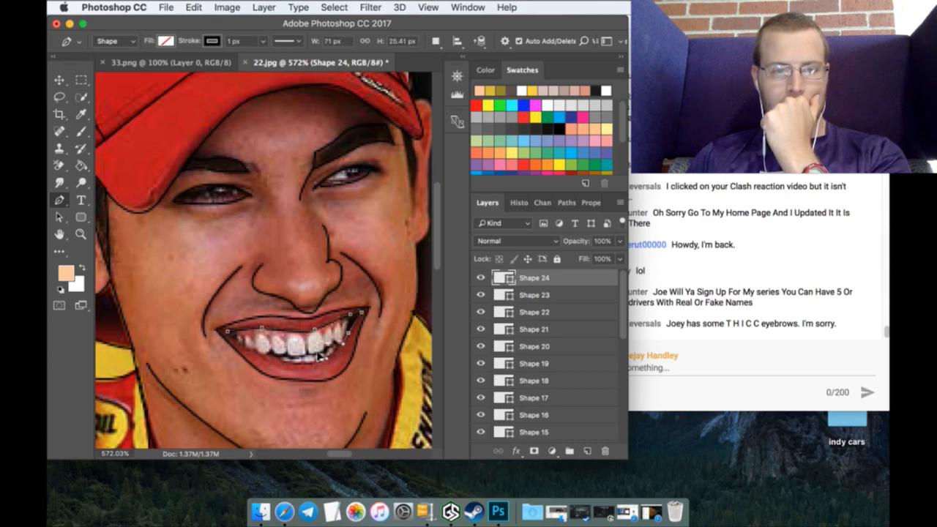
{"action": "left_click", "coordinate": [285, 360]}
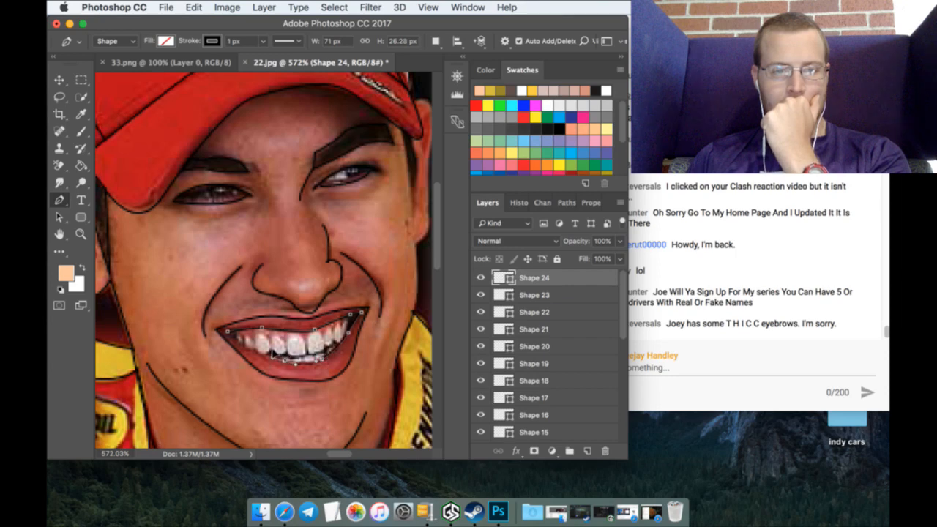
{"action": "left_click", "coordinate": [272, 356]}
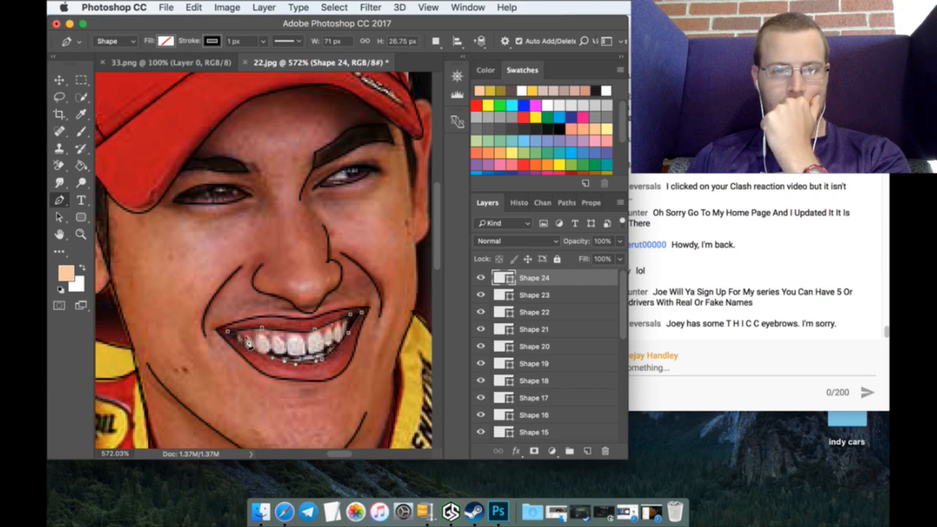
{"action": "left_click", "coordinate": [241, 340]}
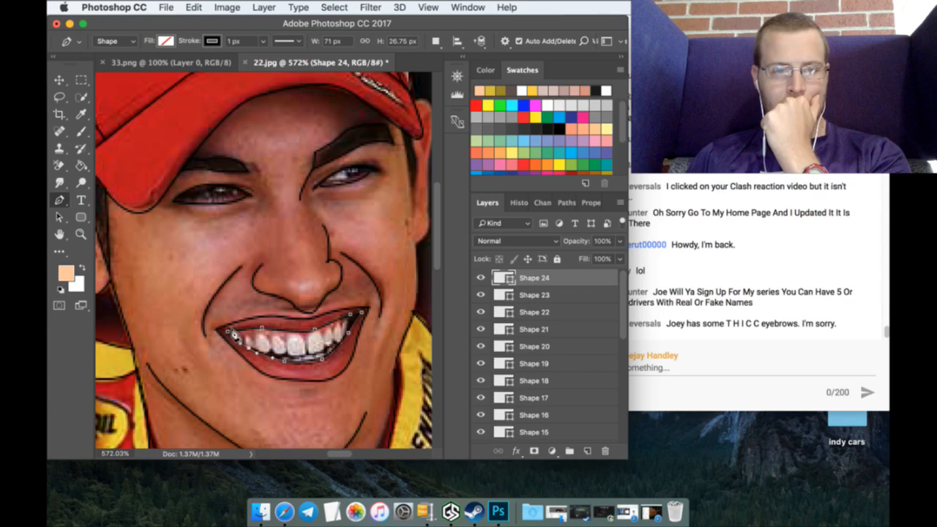
{"action": "left_click", "coordinate": [230, 330]}
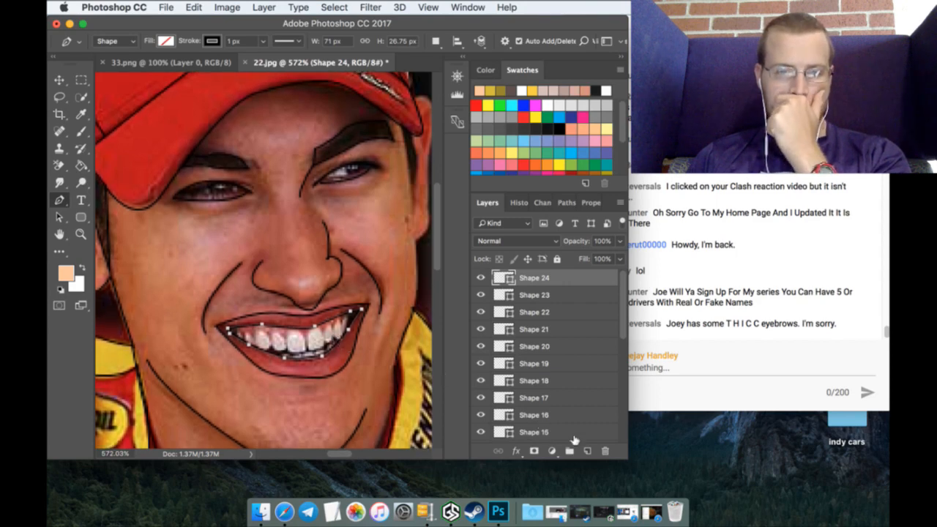
Step: On another new layer, outline the dark gap between the upper and lower teeth as a small jagged shape
{"action": "left_click", "coordinate": [587, 450]}
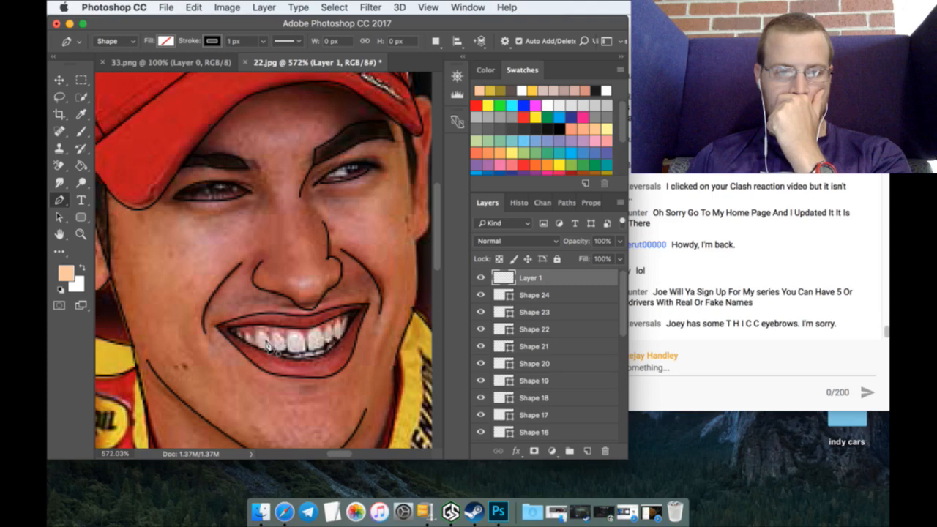
{"action": "left_click", "coordinate": [267, 347]}
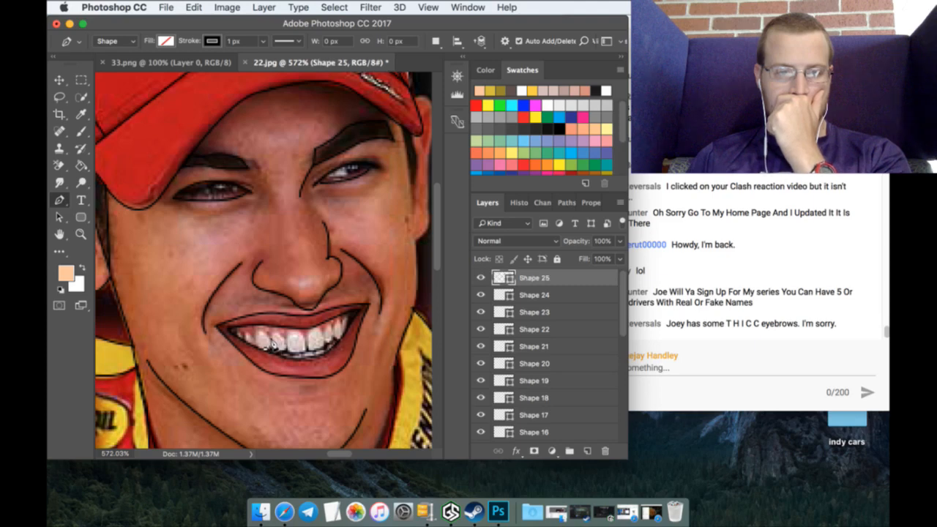
{"action": "left_click_drag", "start_coordinate": [269, 344], "coordinate": [315, 343]}
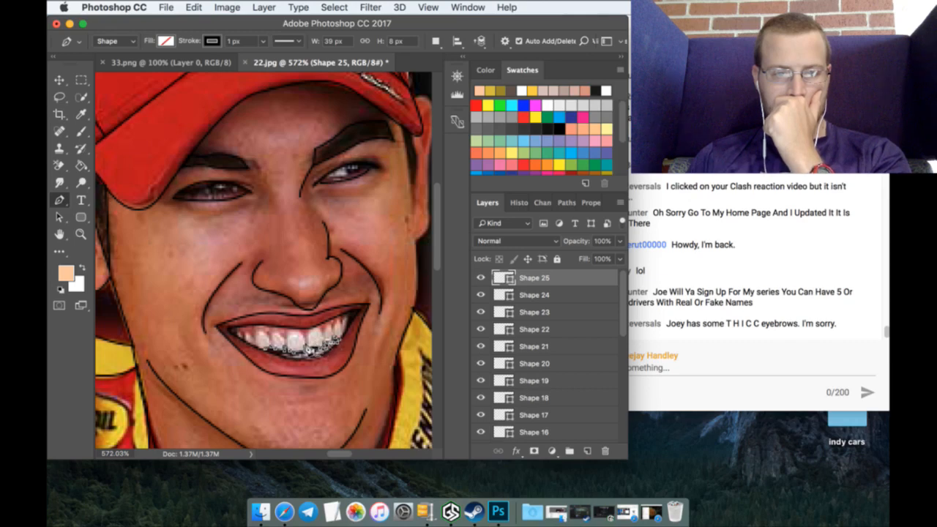
{"action": "left_click_drag", "start_coordinate": [306, 355], "coordinate": [287, 354]}
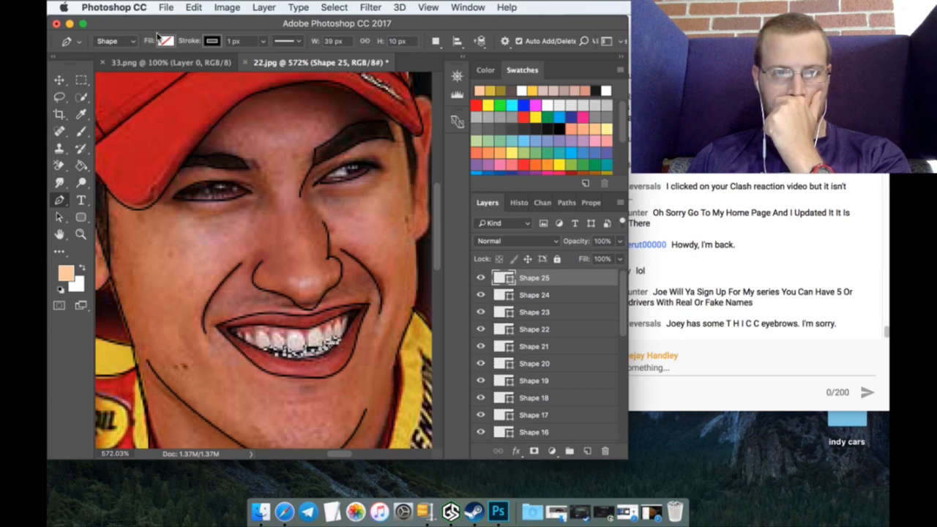
Step: Fill the gap shape beneath the upper teeth with solid black and switch to the Rectangular Marquee tool
{"action": "left_click", "coordinate": [162, 41]}
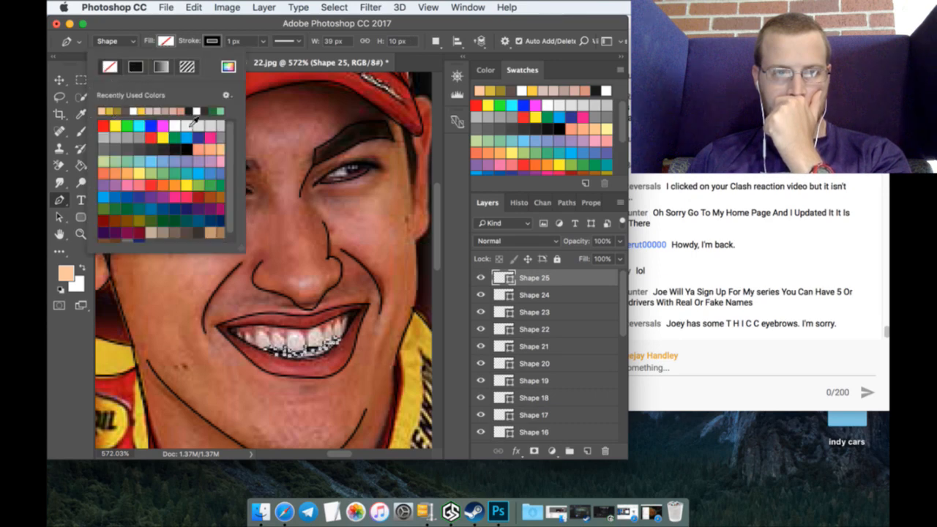
{"action": "left_click", "coordinate": [136, 67]}
{"action": "left_click", "coordinate": [190, 151]}
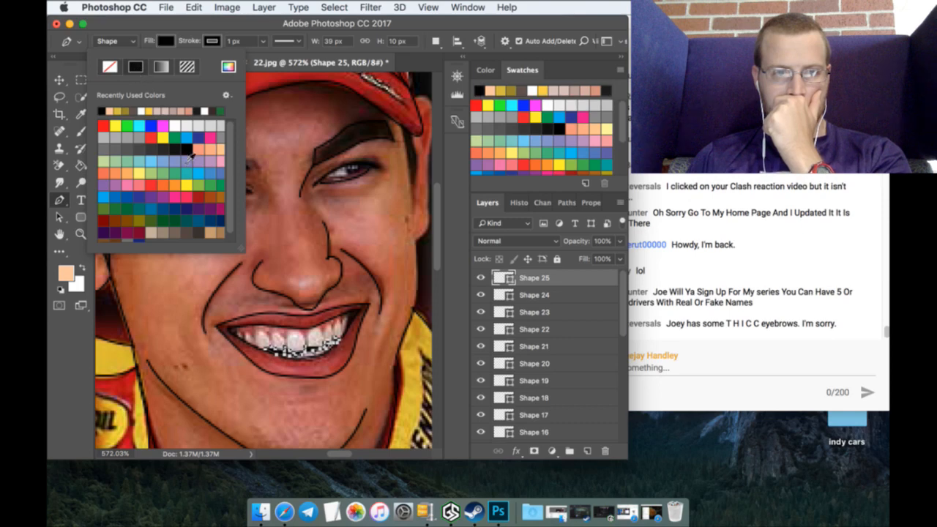
{"action": "left_click", "coordinate": [82, 80]}
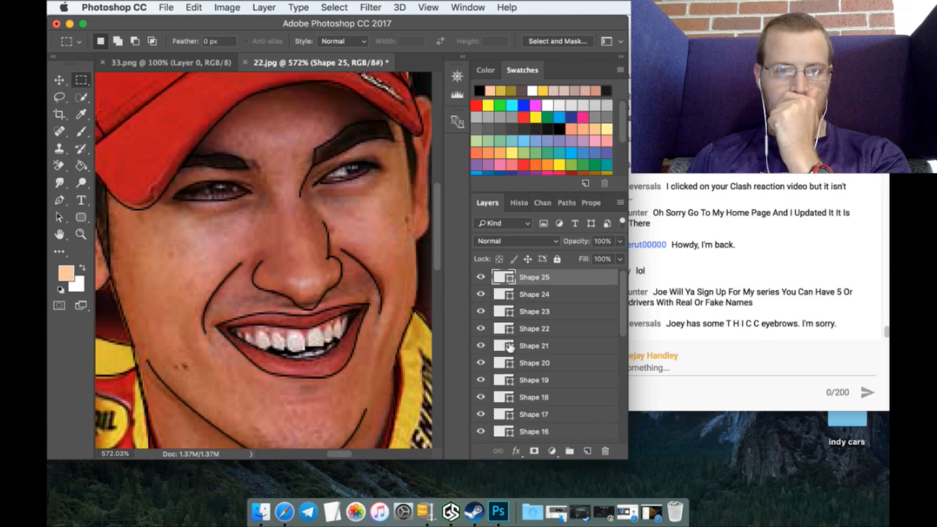
Step: Check the line art for missing outlines with the Background photo hidden, and show the photo again
{"action": "scroll", "coordinate": [505, 346], "scroll_direction": "down", "scroll_amount": 3}
{"action": "scroll", "coordinate": [496, 355], "scroll_direction": "down", "scroll_amount": 5}
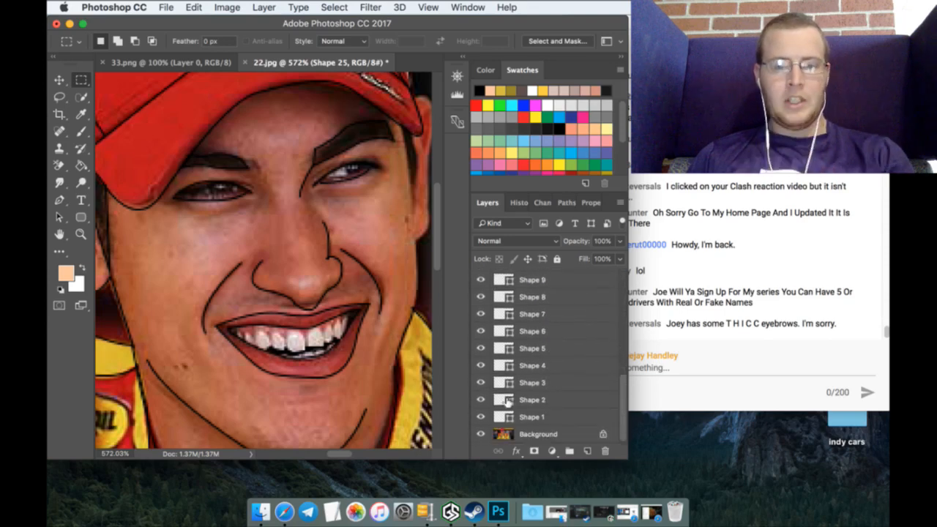
{"action": "left_click", "coordinate": [480, 434]}
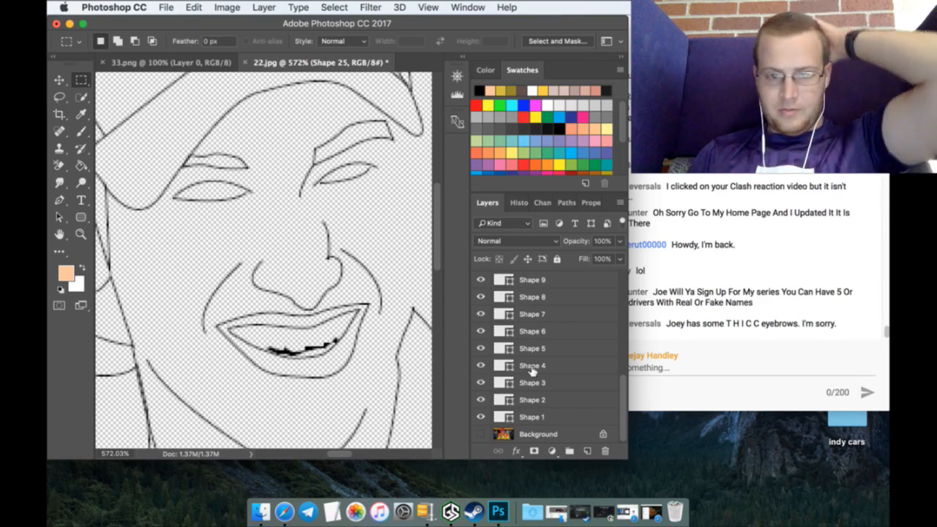
{"action": "left_click", "coordinate": [534, 417]}
{"action": "scroll", "coordinate": [532, 395], "scroll_direction": "up", "scroll_amount": 5}
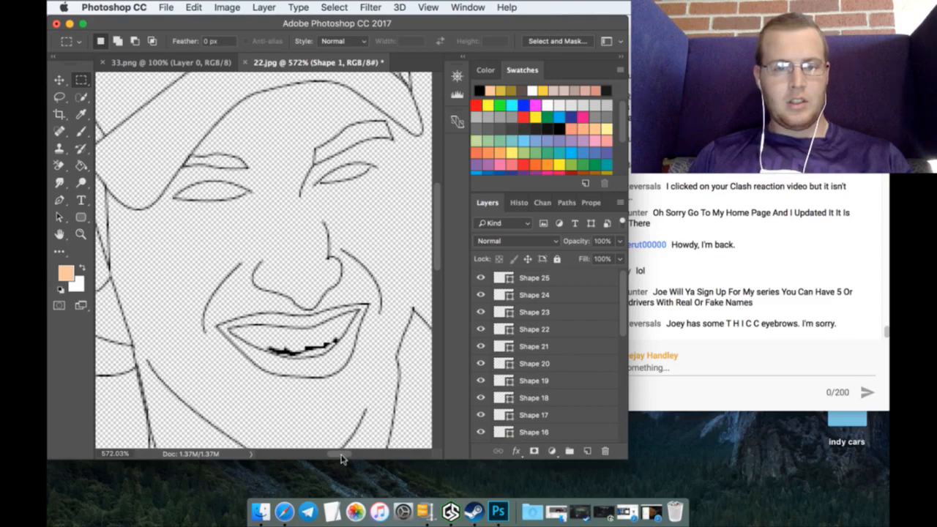
{"action": "left_click_drag", "start_coordinate": [341, 458], "coordinate": [349, 458]}
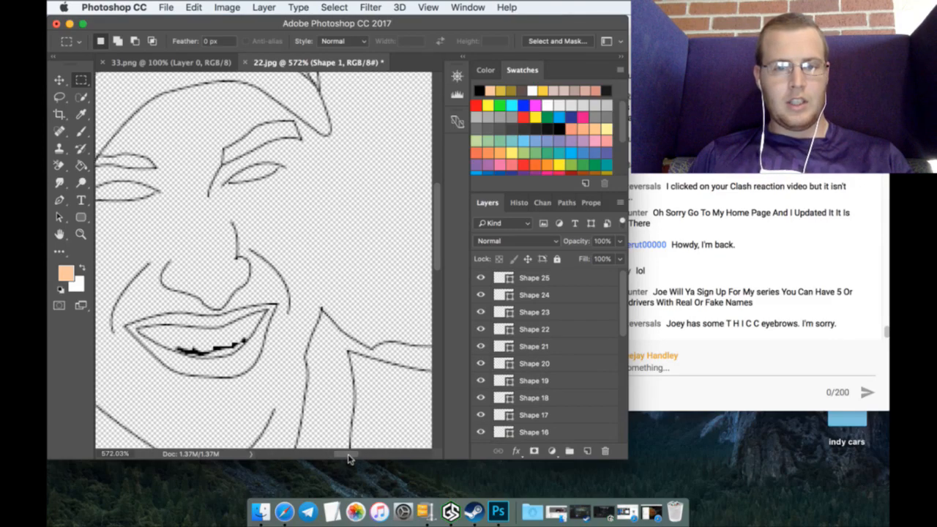
{"action": "scroll", "coordinate": [490, 454], "scroll_direction": "down", "scroll_amount": 10}
{"action": "left_click", "coordinate": [481, 432]}
{"action": "scroll", "coordinate": [558, 333], "scroll_direction": "up", "scroll_amount": 5}
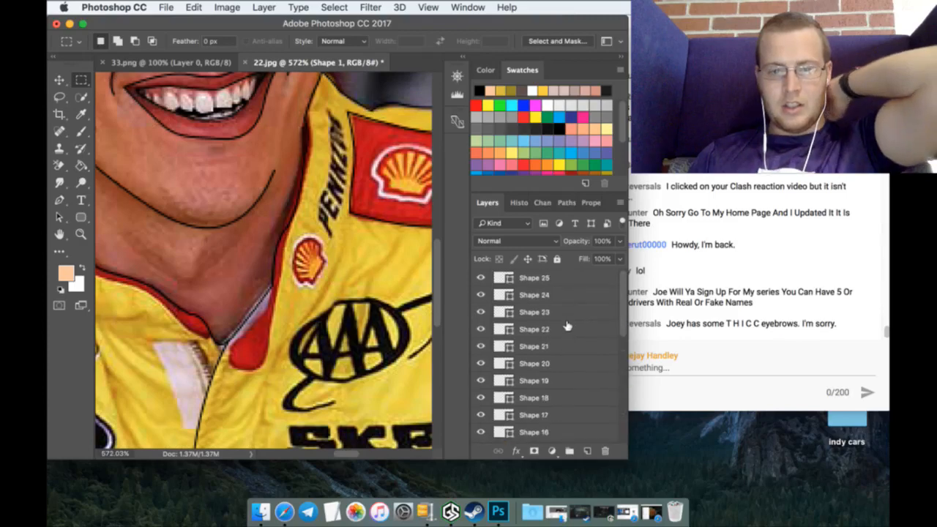
Step: On a new layer above Shape 25, trace the far ear from the cap and continue down the side of the face to the collar
{"action": "left_click", "coordinate": [521, 278]}
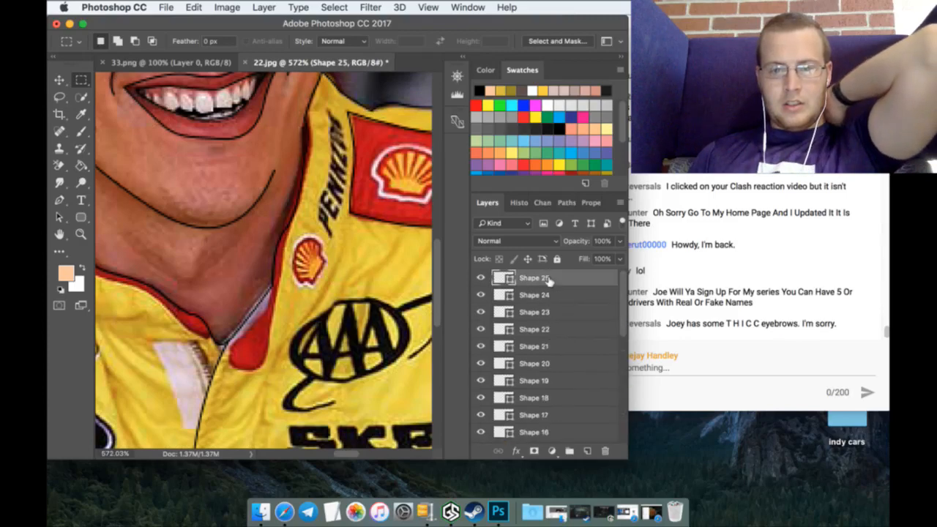
{"action": "left_click", "coordinate": [587, 449]}
{"action": "scroll", "coordinate": [344, 253], "scroll_direction": "up", "scroll_amount": 10}
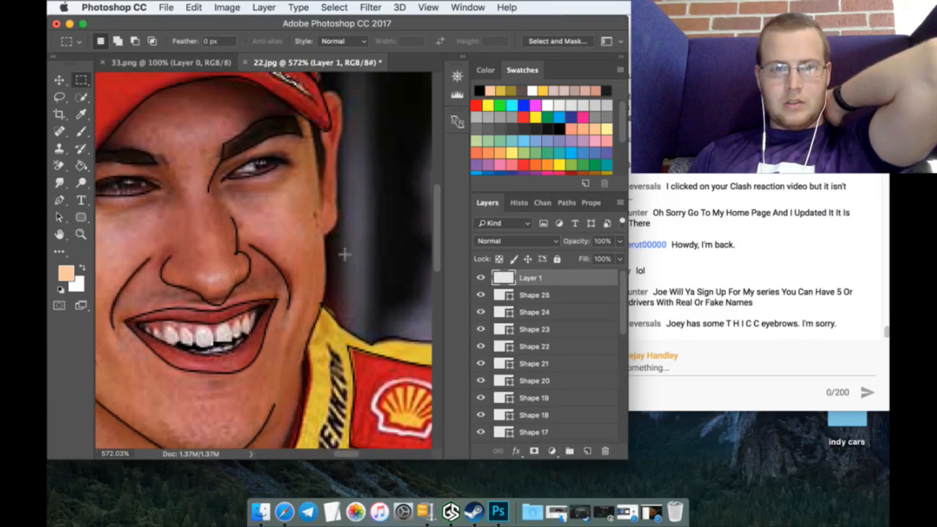
{"action": "left_click", "coordinate": [60, 201]}
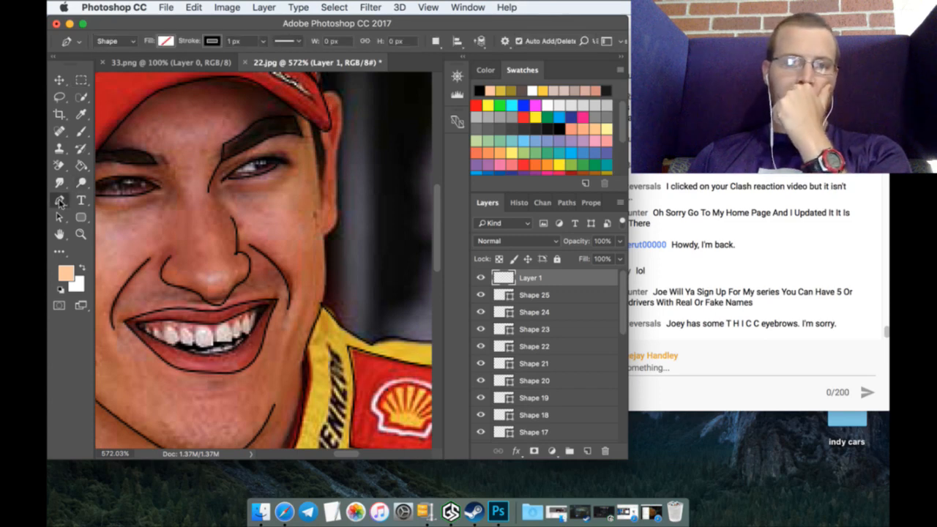
{"action": "left_click", "coordinate": [321, 93]}
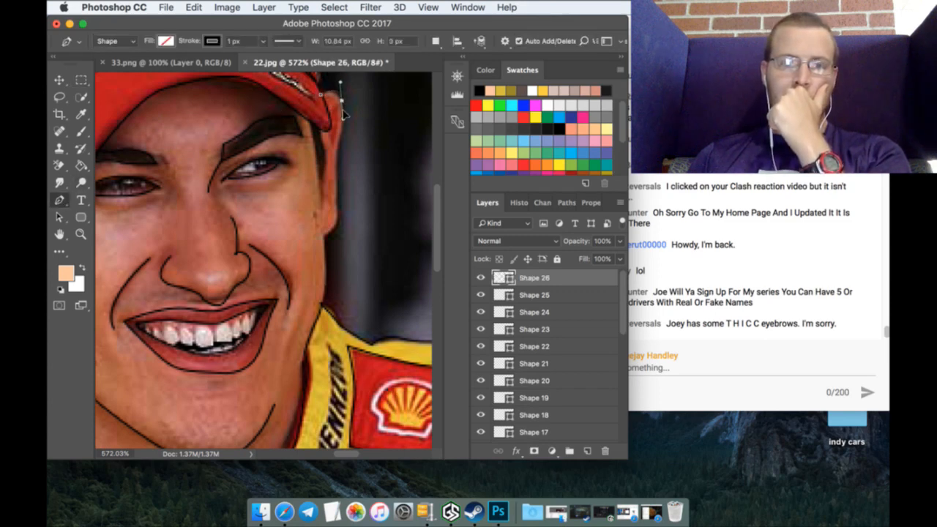
{"action": "left_click", "coordinate": [342, 103]}
{"action": "left_click_drag", "start_coordinate": [338, 156], "coordinate": [338, 167]}
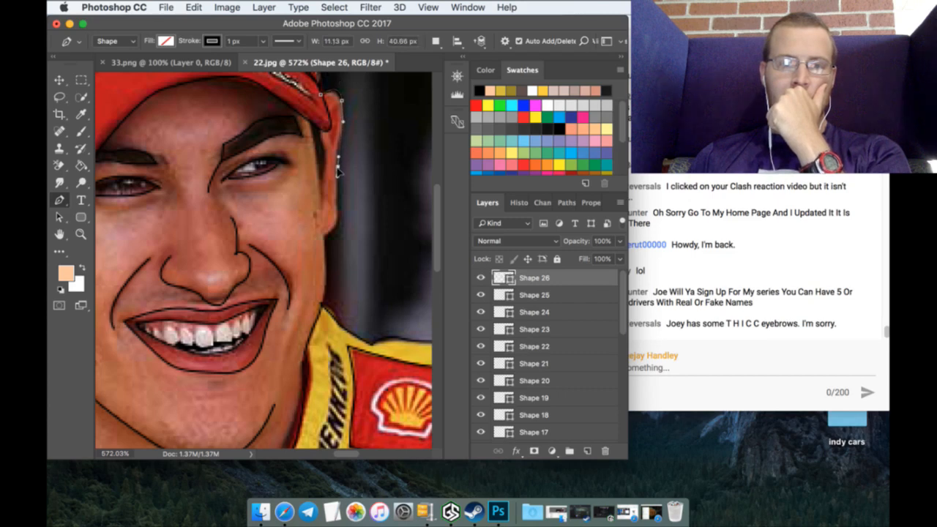
{"action": "left_click", "coordinate": [337, 221]}
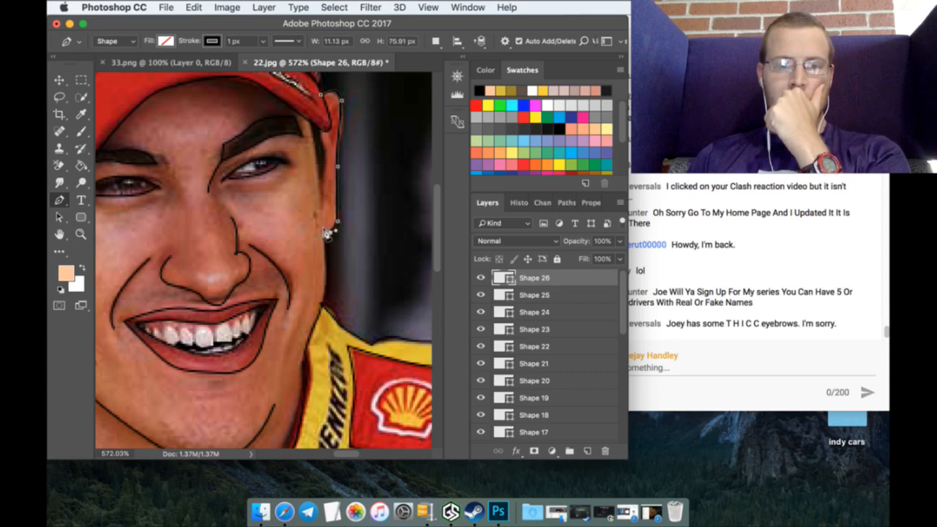
{"action": "left_click", "coordinate": [328, 232]}
{"action": "left_click", "coordinate": [323, 303]}
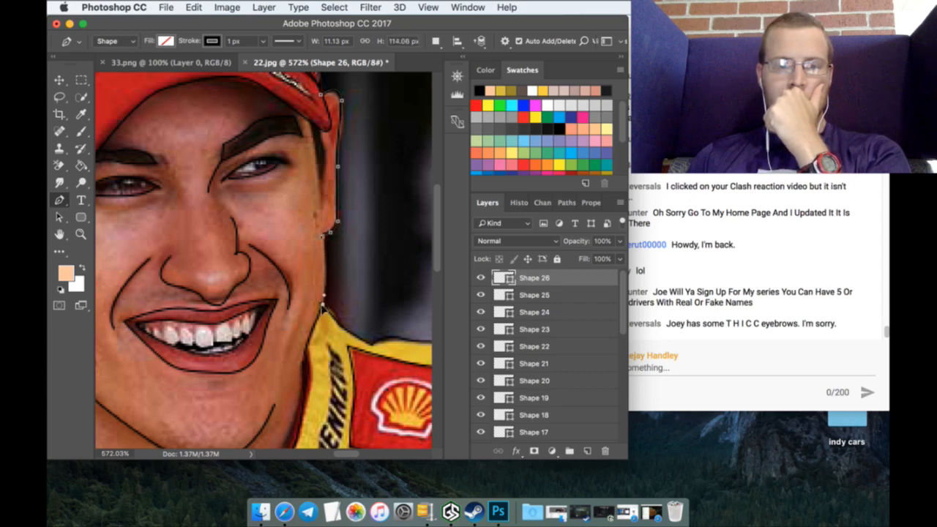
{"action": "left_click_drag", "start_coordinate": [323, 306], "coordinate": [314, 328]}
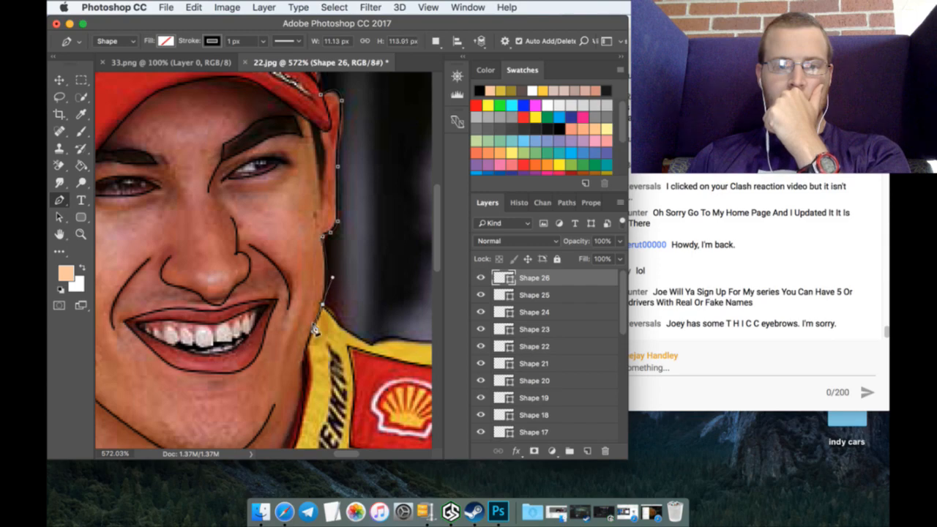
Step: Hide the Background photo layer, leaving only the traced outlines on the transparent canvas
{"action": "scroll", "coordinate": [541, 410], "scroll_direction": "down", "scroll_amount": 6}
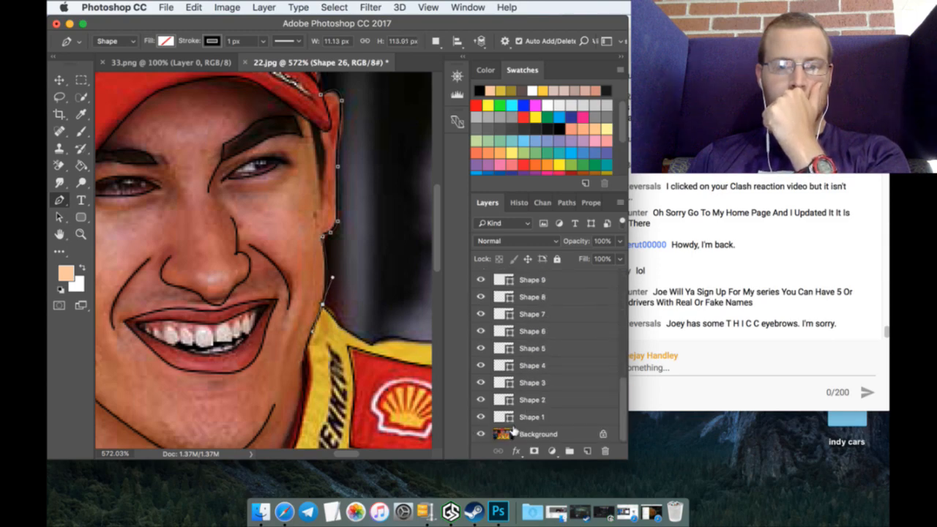
{"action": "left_click", "coordinate": [481, 433]}
{"action": "left_click", "coordinate": [481, 433]}
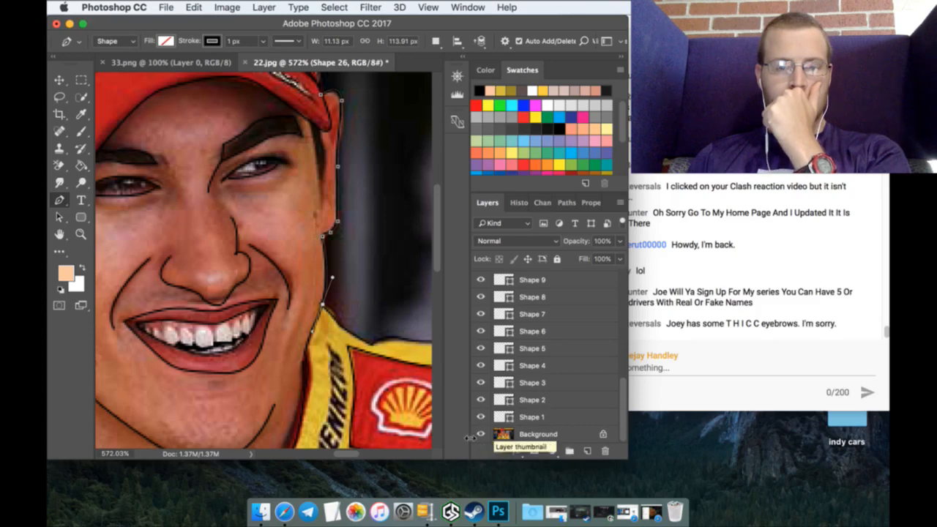
{"action": "left_click", "coordinate": [480, 433]}
Step: Select all the shape layers from Shape 1 to Shape 26 and rasterize them
{"action": "left_click", "coordinate": [532, 409]}
{"action": "scroll", "coordinate": [542, 380], "scroll_direction": "up", "scroll_amount": 8}
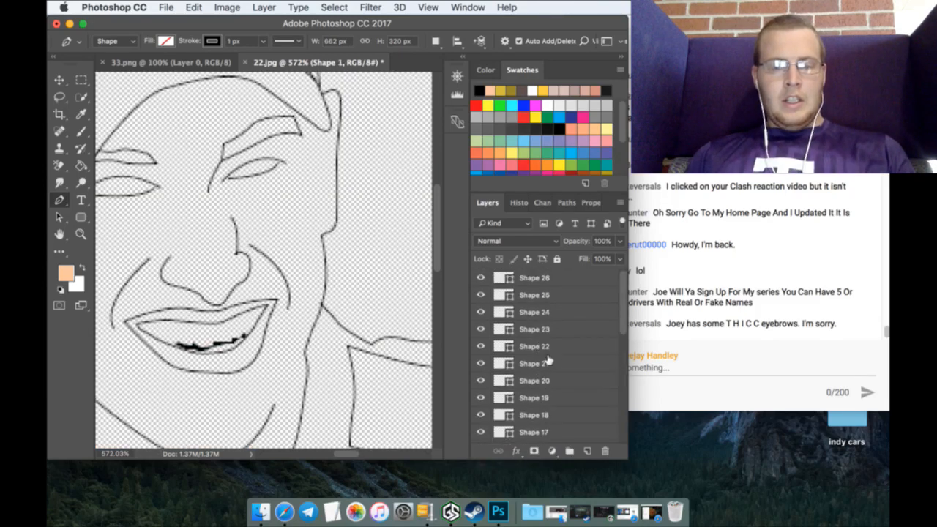
{"action": "left_click", "coordinate": [569, 278], "text": "shift"}
{"action": "right_click", "coordinate": [570, 277]}
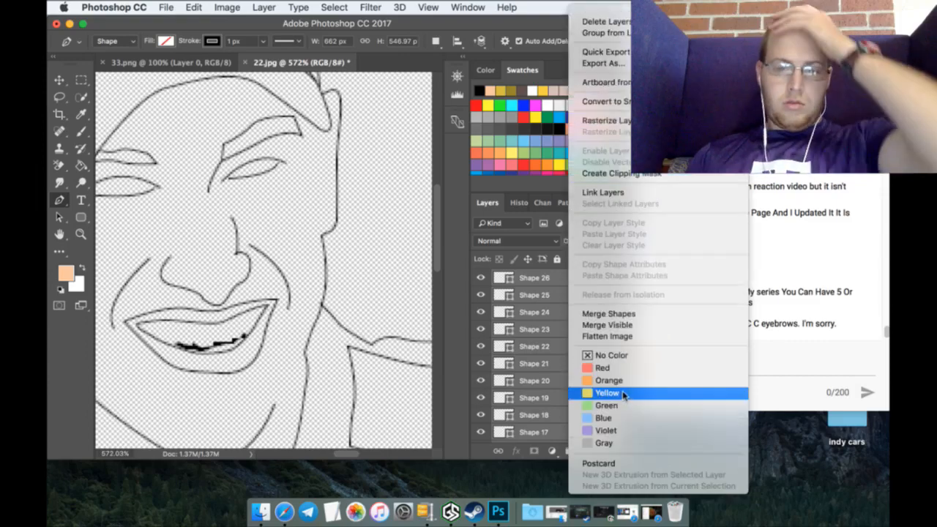
{"action": "left_click", "coordinate": [615, 121]}
Step: Merge the selected rasterized outline layers into a single layer
{"action": "right_click", "coordinate": [557, 283]}
{"action": "scroll", "coordinate": [575, 370], "scroll_direction": "down", "scroll_amount": 5}
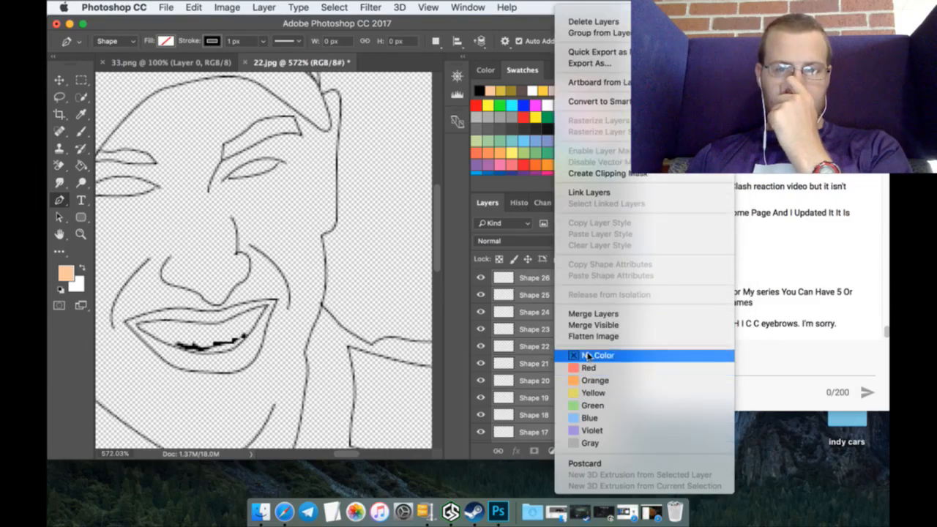
{"action": "left_click", "coordinate": [585, 314]}
Step: Duplicate the merged outline layer and merge the copy with the original to thicken the lines
{"action": "right_click", "coordinate": [549, 275]}
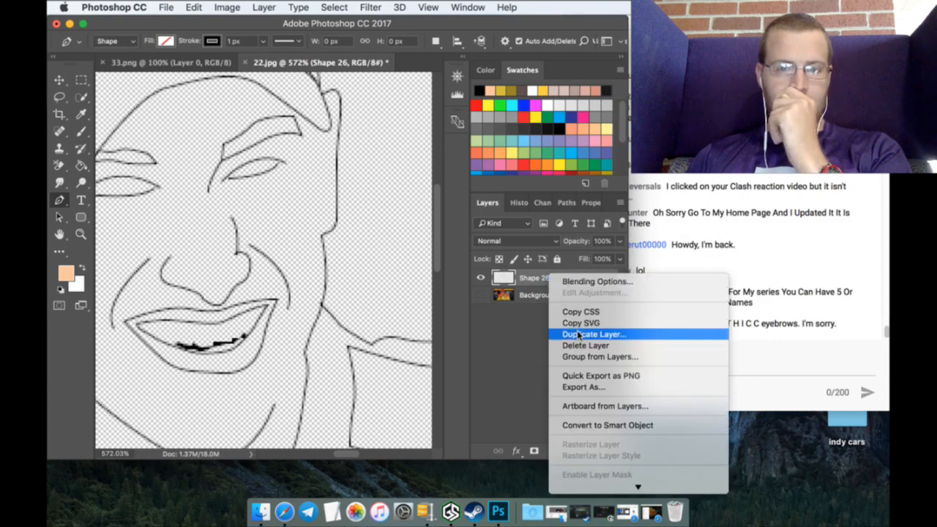
{"action": "left_click", "coordinate": [569, 330]}
{"action": "left_click", "coordinate": [593, 197]}
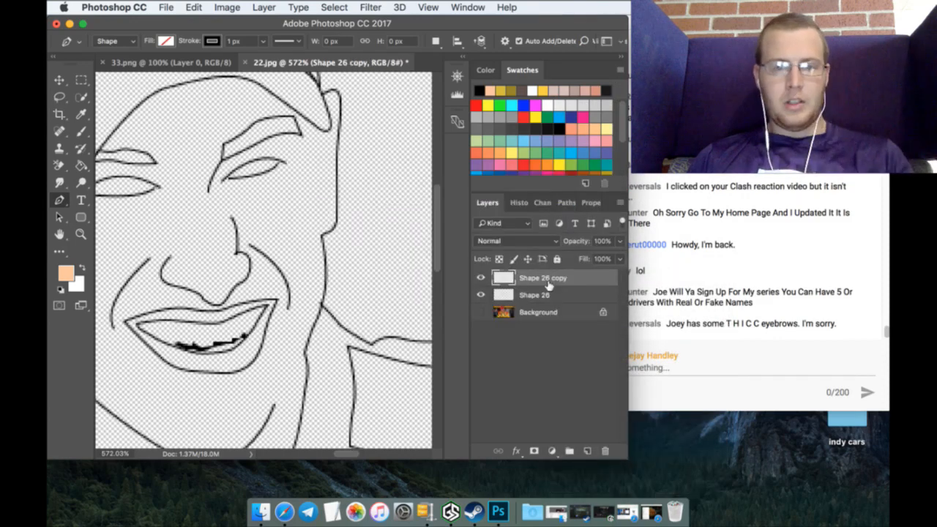
{"action": "left_click", "coordinate": [550, 293], "text": "shift"}
{"action": "right_click", "coordinate": [547, 277]}
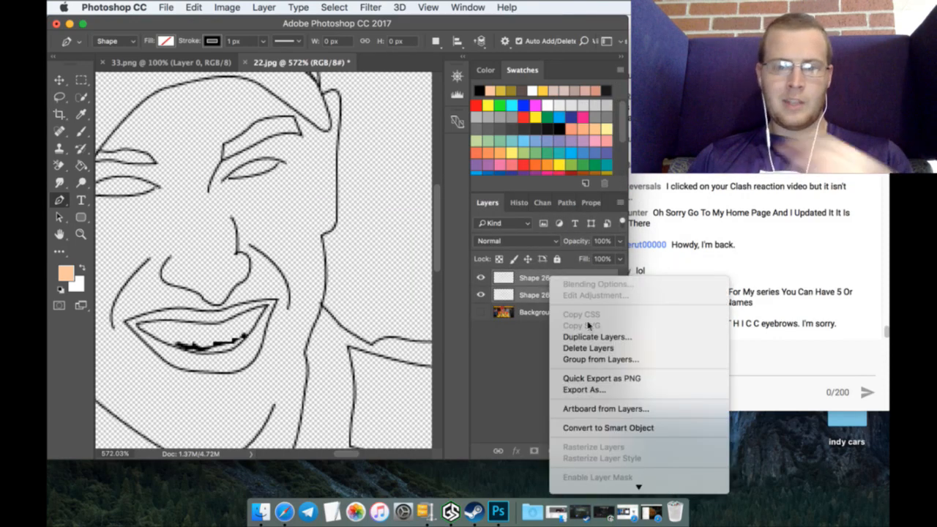
{"action": "scroll", "coordinate": [586, 366], "scroll_direction": "down", "scroll_amount": 5}
{"action": "key", "text": "Return"}
Step: Fit the image to the screen, show the Background photo, and sample the driver's facial skin tone as the foreground colour
{"action": "key", "text": "z"}
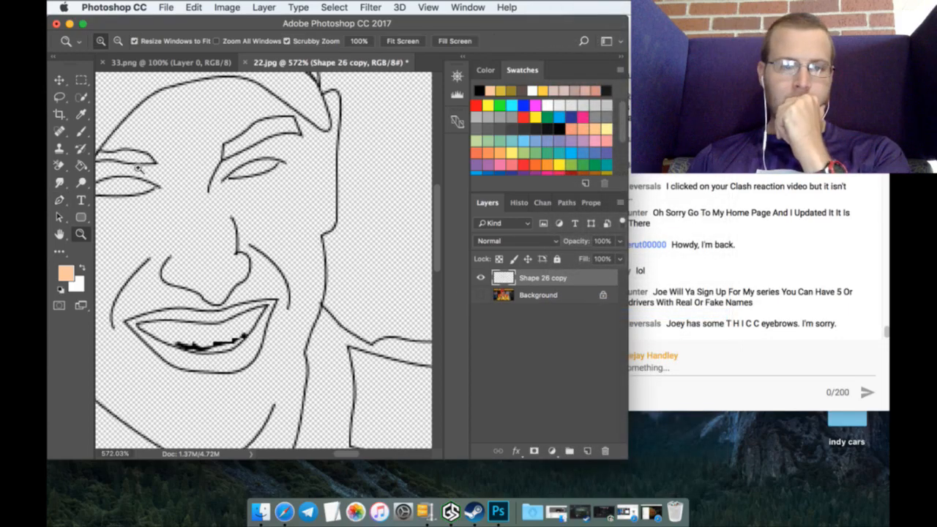
{"action": "left_click", "coordinate": [401, 41]}
{"action": "left_click", "coordinate": [481, 293]}
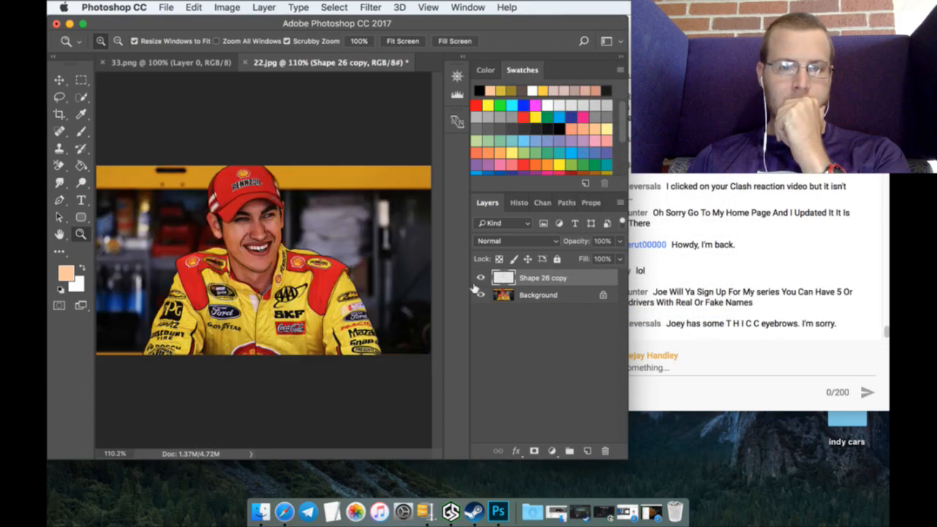
{"action": "left_click", "coordinate": [80, 115]}
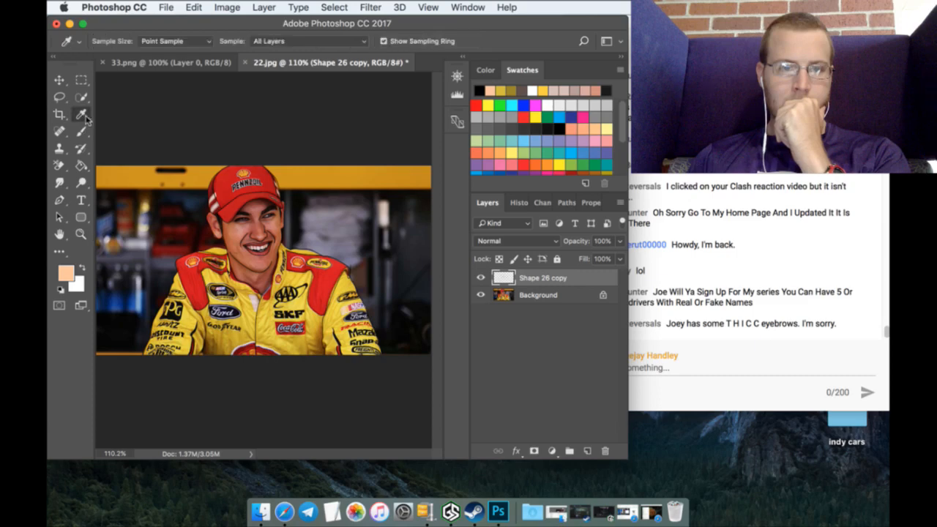
{"action": "left_click", "coordinate": [145, 113]}
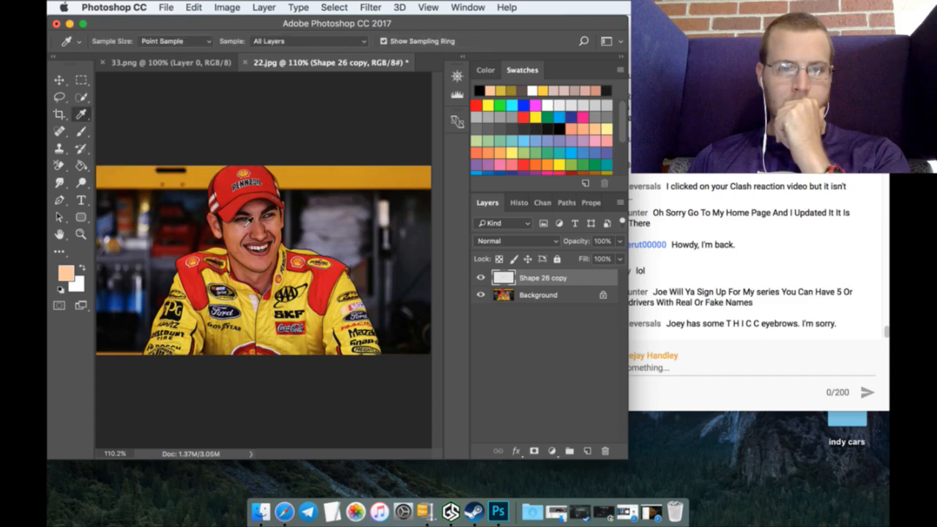
{"action": "left_click_drag", "start_coordinate": [242, 238], "coordinate": [245, 238]}
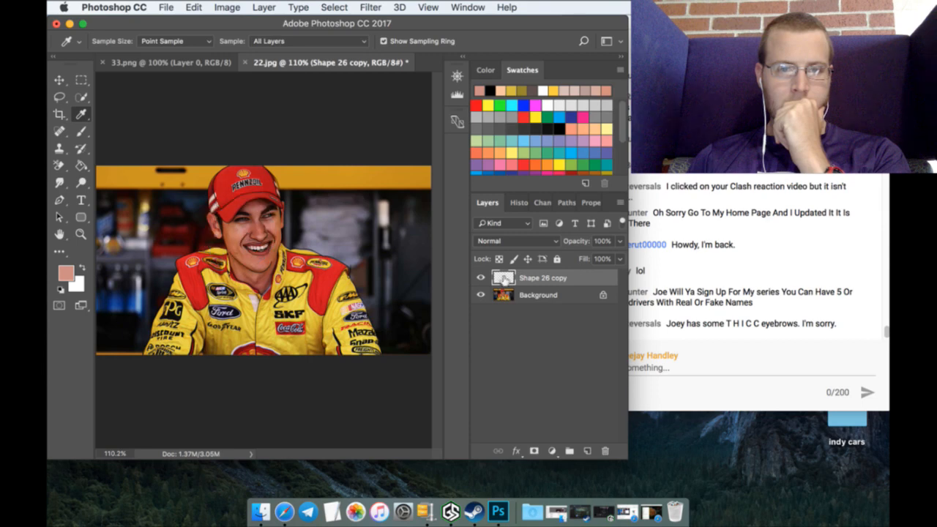
Step: Hide the Background photo and add a new empty layer directly above it
{"action": "left_click", "coordinate": [480, 294]}
{"action": "left_click", "coordinate": [524, 295]}
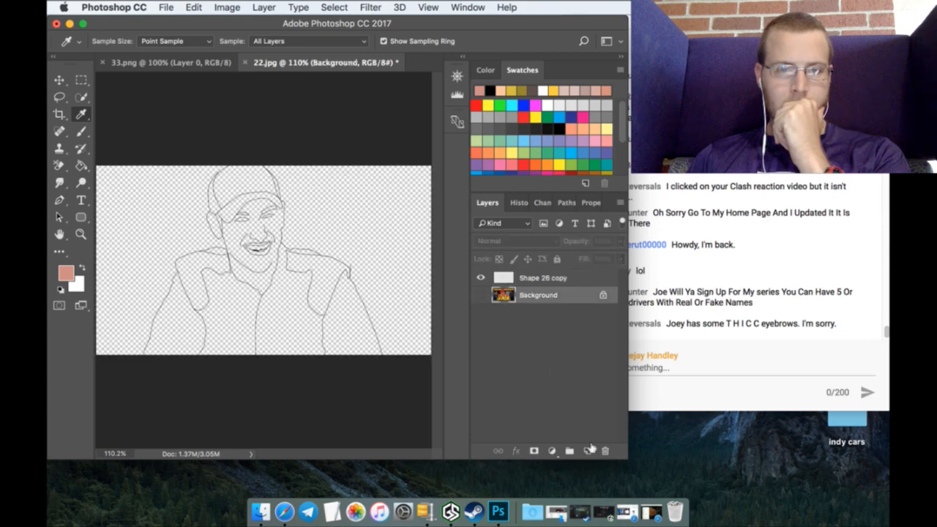
{"action": "left_click", "coordinate": [587, 451]}
Step: Try to fill the face on Layer 1 with the sampled skin tone using the Paint Bucket
{"action": "left_click", "coordinate": [81, 234]}
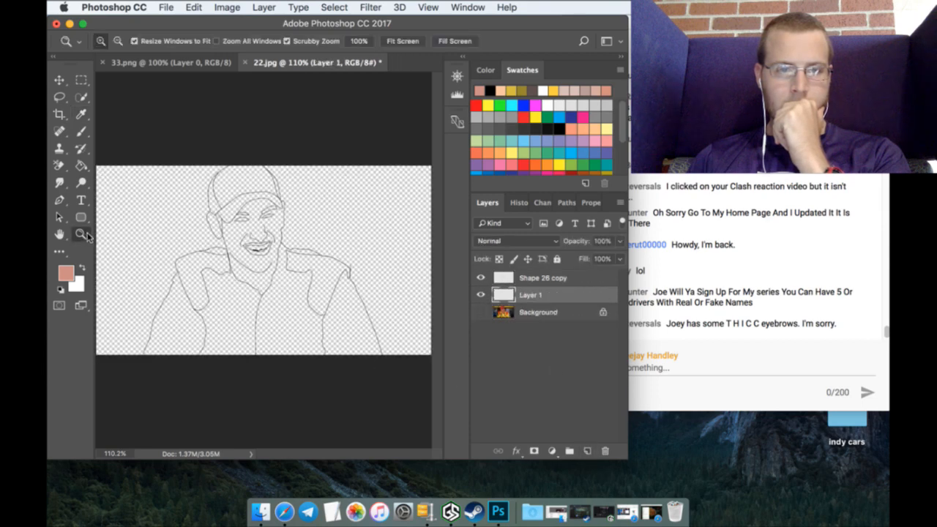
{"action": "left_click_drag", "start_coordinate": [234, 256], "coordinate": [319, 244]}
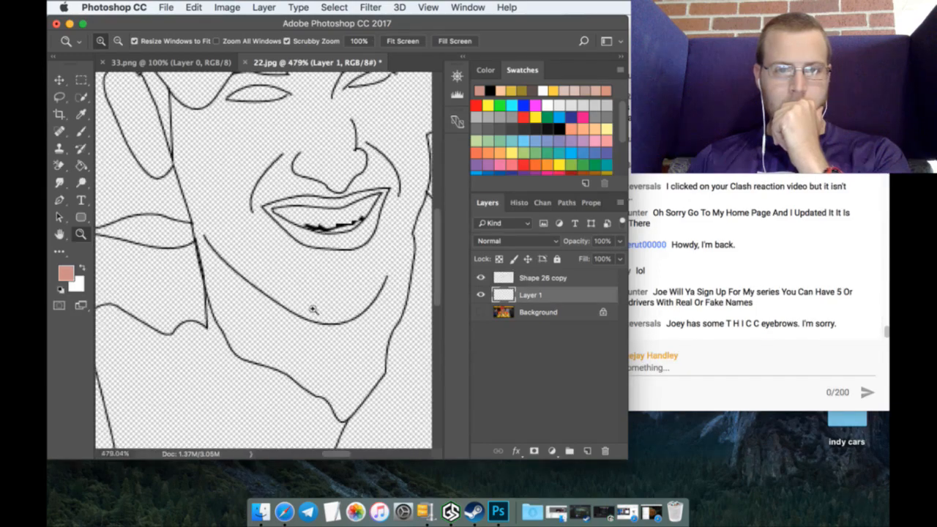
{"action": "scroll", "coordinate": [313, 329], "scroll_direction": "up", "scroll_amount": 2}
{"action": "left_click_drag", "start_coordinate": [330, 457], "coordinate": [340, 457]}
{"action": "scroll", "coordinate": [271, 350], "scroll_direction": "up", "scroll_amount": 2}
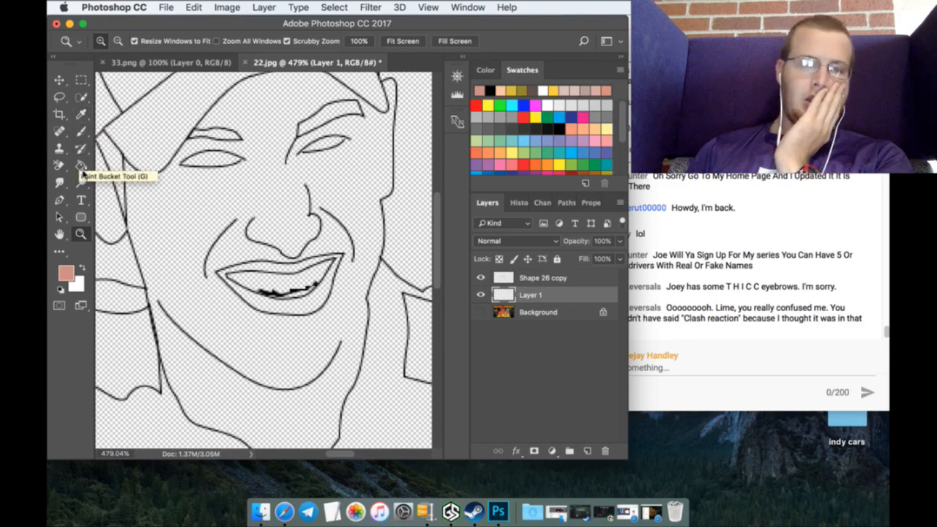
{"action": "left_click", "coordinate": [242, 125]}
{"action": "left_click", "coordinate": [82, 167]}
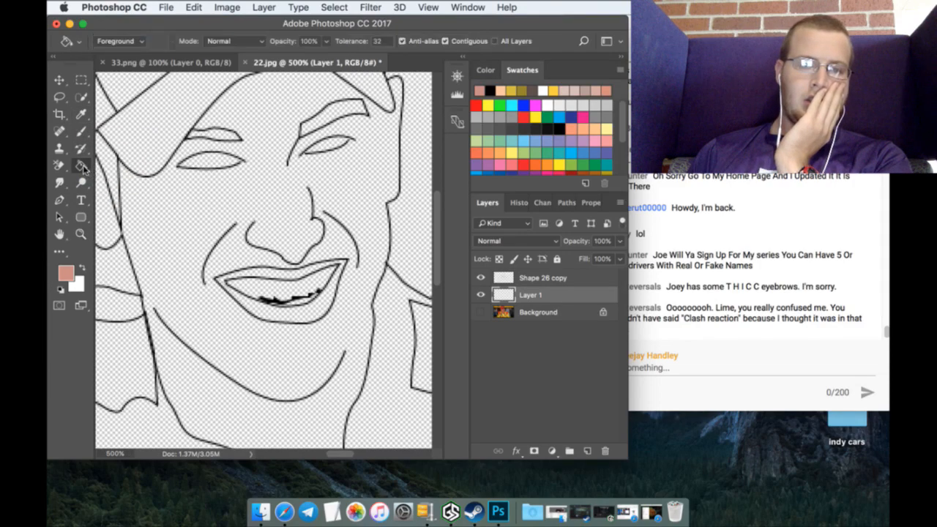
{"action": "left_click", "coordinate": [281, 119]}
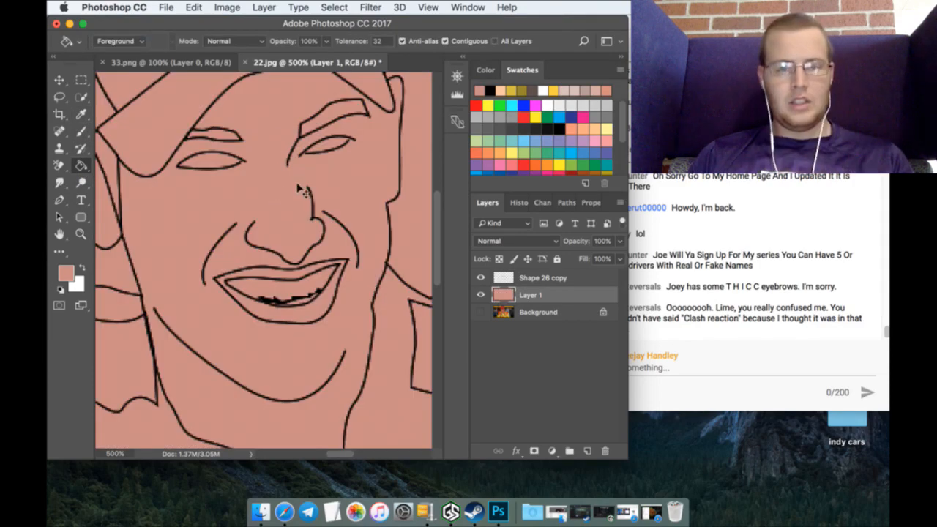
{"action": "key", "text": "super+z"}
Step: Fill the face, neck and lips with the sampled skin tone on the Shape 26 copy outline layer
{"action": "left_click", "coordinate": [524, 277]}
{"action": "left_click", "coordinate": [272, 175]}
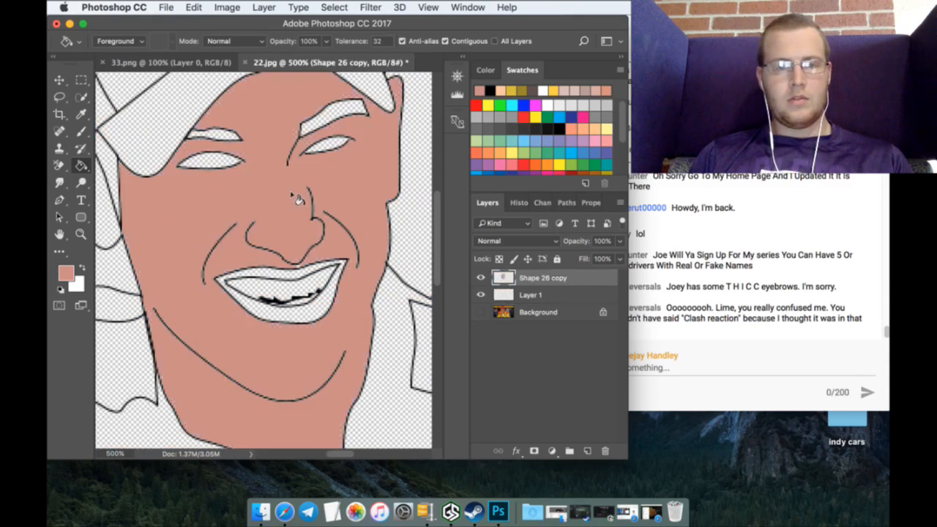
{"action": "scroll", "coordinate": [311, 228], "scroll_direction": "down", "scroll_amount": 5}
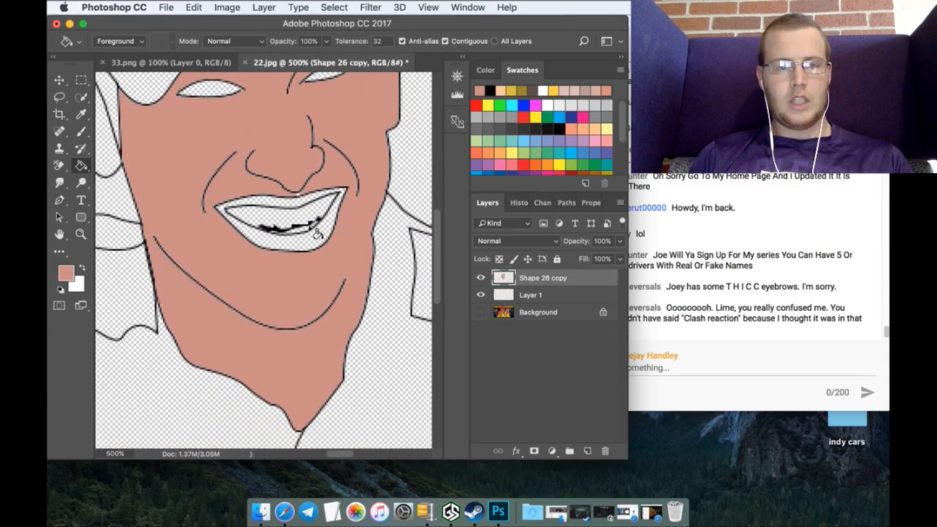
{"action": "scroll", "coordinate": [316, 233], "scroll_direction": "up", "scroll_amount": 2}
{"action": "left_click", "coordinate": [322, 271]}
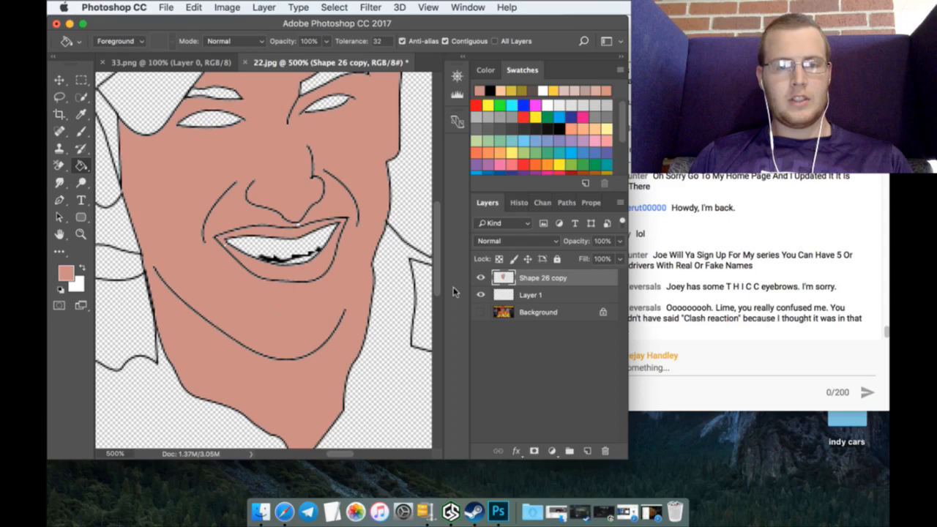
Step: On Layer 1, brush the skin tone over the unfilled eyebrows, eyes and inner mouth
{"action": "left_click", "coordinate": [531, 294]}
{"action": "left_click", "coordinate": [81, 132]}
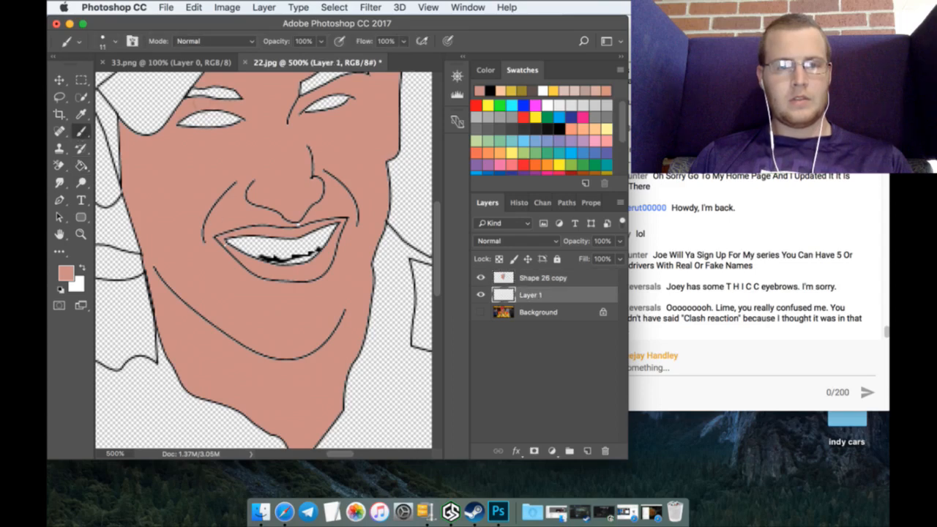
{"action": "mouse_move", "coordinate": [209, 92]}
{"action": "left_mouse_down"}
{"action": "mouse_move", "coordinate": [234, 94]}
{"action": "mouse_move", "coordinate": [245, 108]}
{"action": "mouse_move", "coordinate": [179, 136]}
{"action": "mouse_move", "coordinate": [246, 129]}
{"action": "mouse_move", "coordinate": [203, 127]}
{"action": "left_mouse_up"}
{"action": "mouse_move", "coordinate": [221, 245]}
{"action": "left_mouse_down"}
{"action": "mouse_move", "coordinate": [311, 255]}
{"action": "mouse_move", "coordinate": [326, 230]}
{"action": "mouse_move", "coordinate": [242, 229]}
{"action": "mouse_move", "coordinate": [256, 246]}
{"action": "left_mouse_up"}
{"action": "left_click_drag", "start_coordinate": [324, 241], "coordinate": [338, 230]}
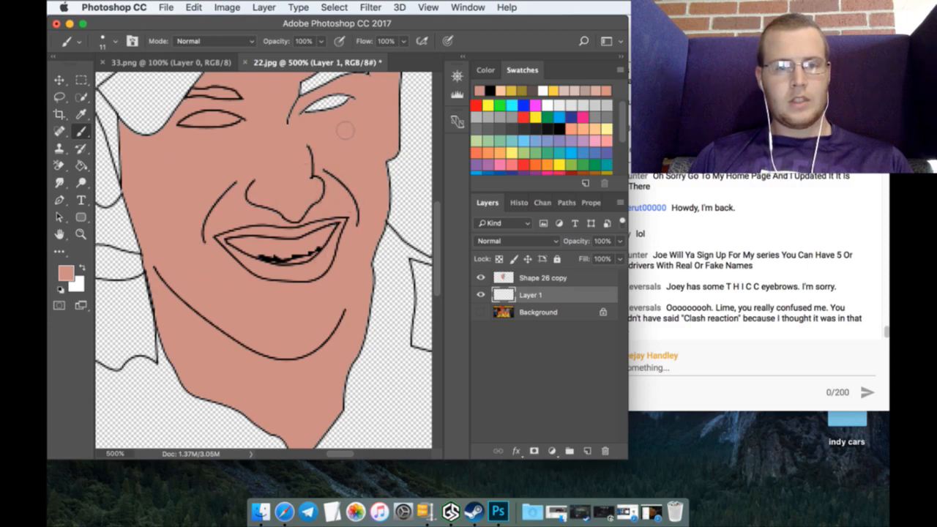
{"action": "mouse_move", "coordinate": [350, 102]}
{"action": "left_mouse_down"}
{"action": "mouse_move", "coordinate": [290, 125]}
{"action": "mouse_move", "coordinate": [313, 86]}
{"action": "left_mouse_up"}
{"action": "scroll", "coordinate": [307, 95], "scroll_direction": "up", "scroll_amount": 3}
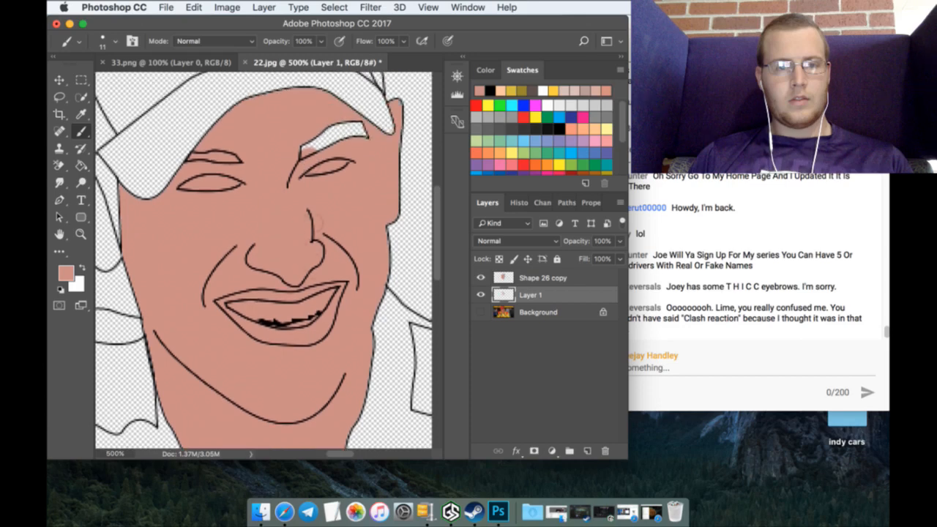
{"action": "mouse_move", "coordinate": [380, 150]}
{"action": "left_mouse_down"}
{"action": "mouse_move", "coordinate": [356, 137]}
{"action": "mouse_move", "coordinate": [317, 144]}
{"action": "left_mouse_up"}
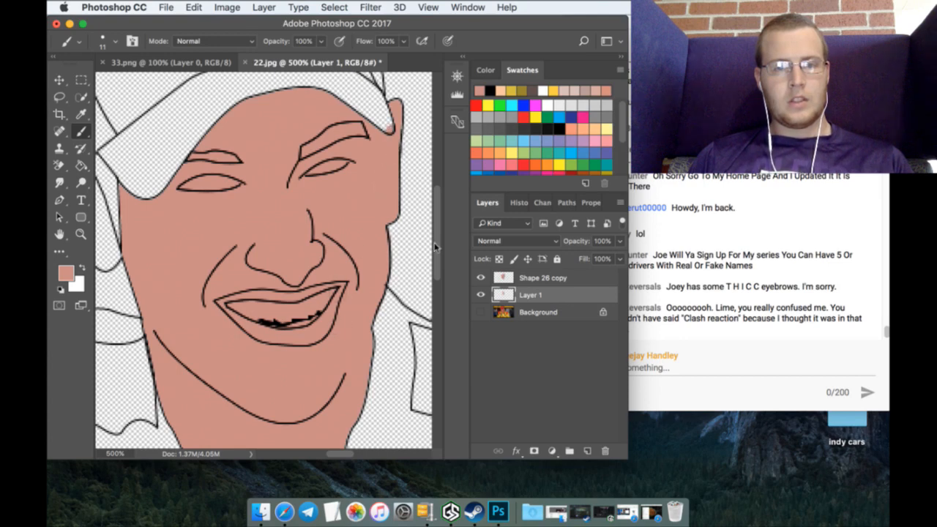
Step: On a new layer above Layer 1, paint the eye nearest the cap's lower edge white with a 2 px brush
{"action": "left_click", "coordinate": [589, 451]}
{"action": "left_click", "coordinate": [82, 268]}
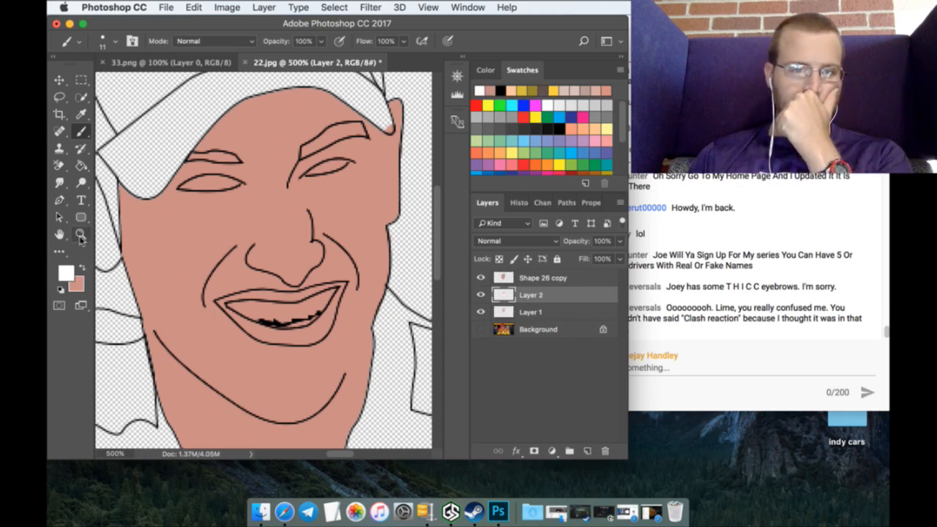
{"action": "left_click", "coordinate": [80, 235]}
{"action": "left_click_drag", "start_coordinate": [185, 188], "coordinate": [229, 181]}
{"action": "left_click", "coordinate": [82, 134]}
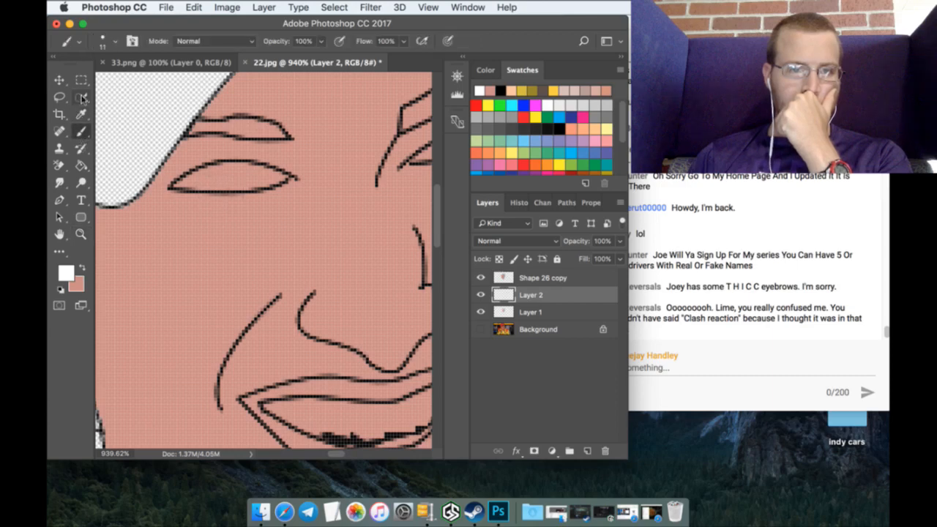
{"action": "left_click", "coordinate": [102, 44]}
{"action": "left_click", "coordinate": [117, 139]}
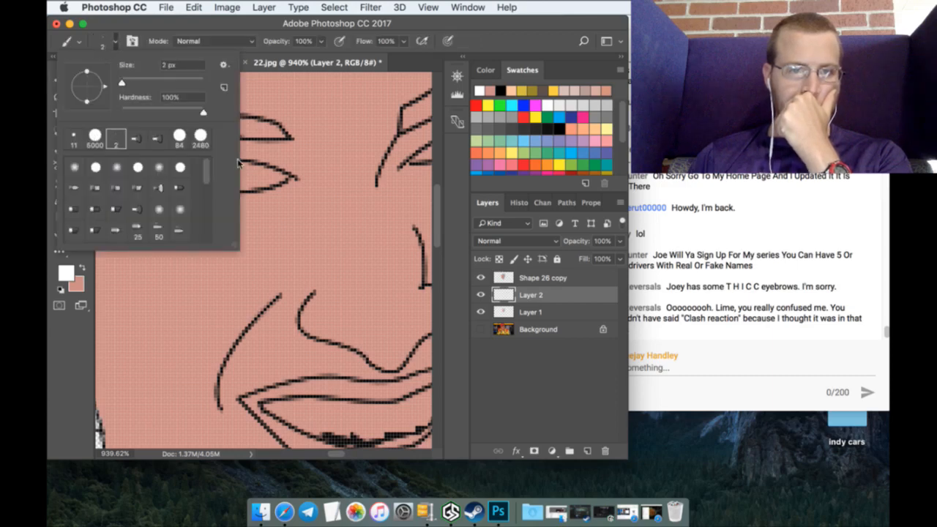
{"action": "left_click_drag", "start_coordinate": [284, 177], "coordinate": [269, 172]}
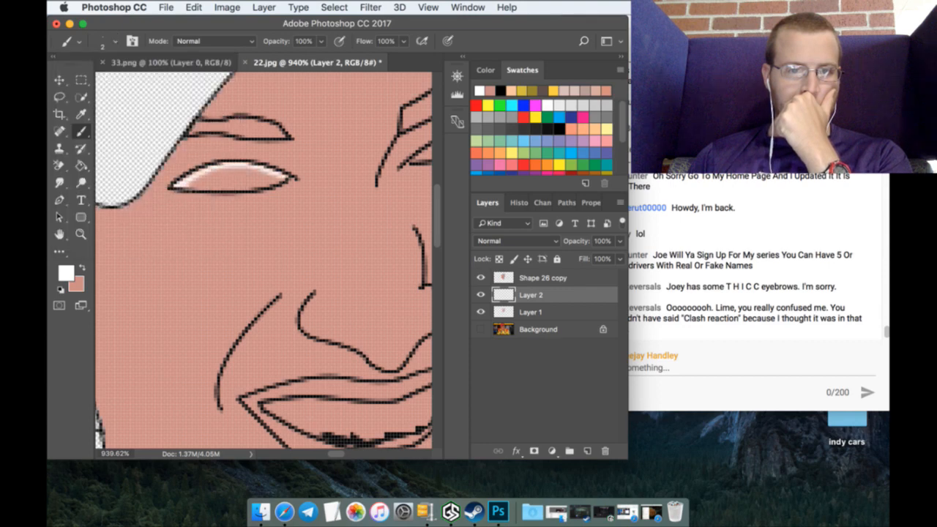
{"action": "mouse_move", "coordinate": [225, 187]}
{"action": "left_mouse_down"}
{"action": "mouse_move", "coordinate": [279, 180]}
{"action": "mouse_move", "coordinate": [199, 179]}
{"action": "left_mouse_up"}
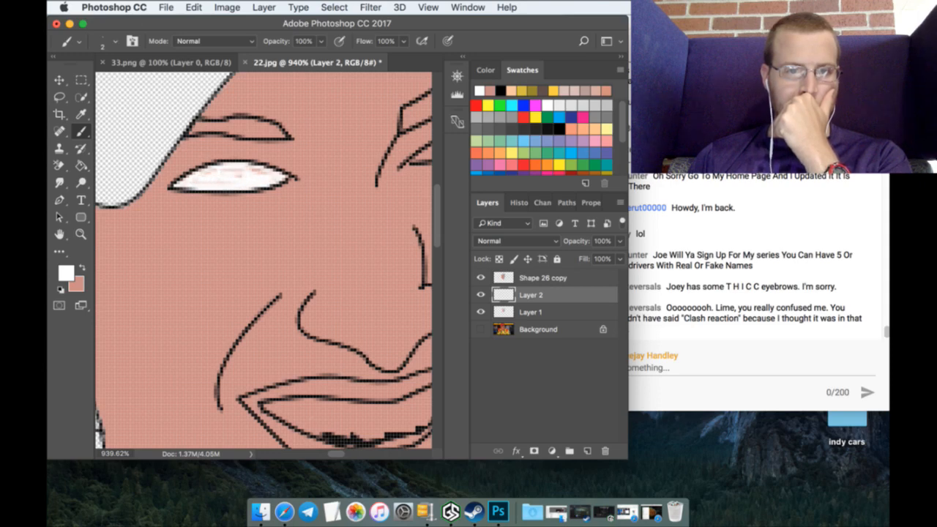
{"action": "mouse_move", "coordinate": [246, 175]}
{"action": "left_mouse_down"}
{"action": "mouse_move", "coordinate": [210, 180]}
{"action": "mouse_move", "coordinate": [260, 174]}
{"action": "left_mouse_up"}
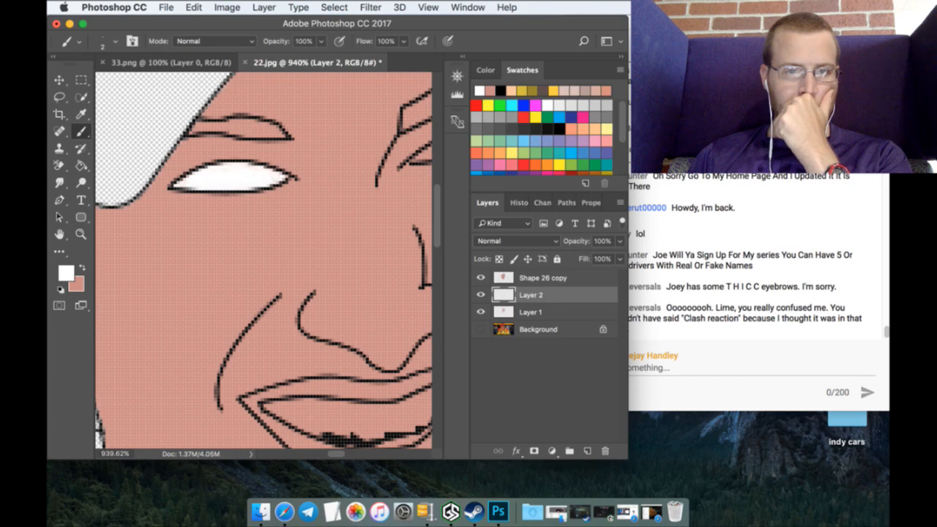
Step: Paint the inside of the other eye white on Layer 2
{"action": "scroll", "coordinate": [271, 232], "scroll_direction": "right", "scroll_amount": 6}
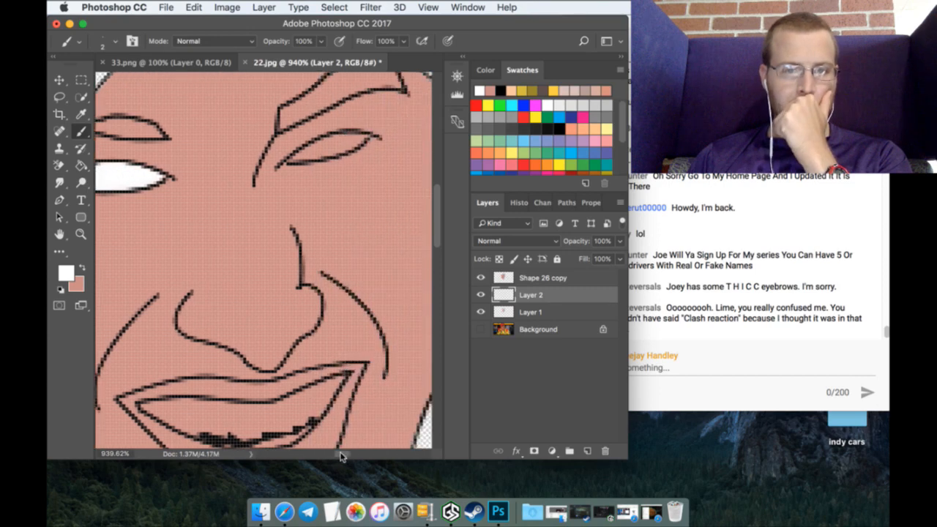
{"action": "mouse_move", "coordinate": [250, 137]}
{"action": "left_mouse_down"}
{"action": "mouse_move", "coordinate": [188, 158]}
{"action": "mouse_move", "coordinate": [223, 145]}
{"action": "left_mouse_up"}
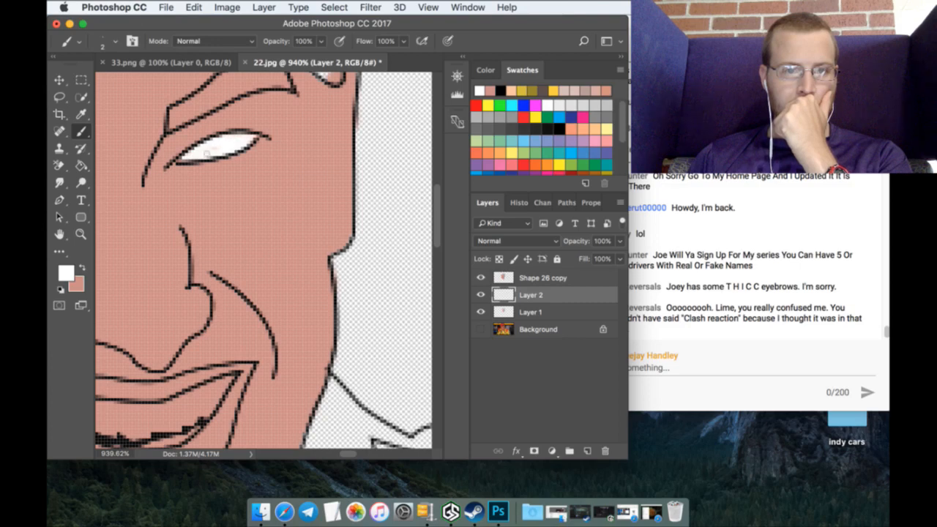
{"action": "left_click_drag", "start_coordinate": [240, 141], "coordinate": [252, 138]}
Step: Brush white over the whole inside of the mouth on Layer 2 to colour the teeth
{"action": "scroll", "coordinate": [215, 150], "scroll_direction": "up", "scroll_amount": 3}
{"action": "scroll", "coordinate": [214, 150], "scroll_direction": "down", "scroll_amount": 5}
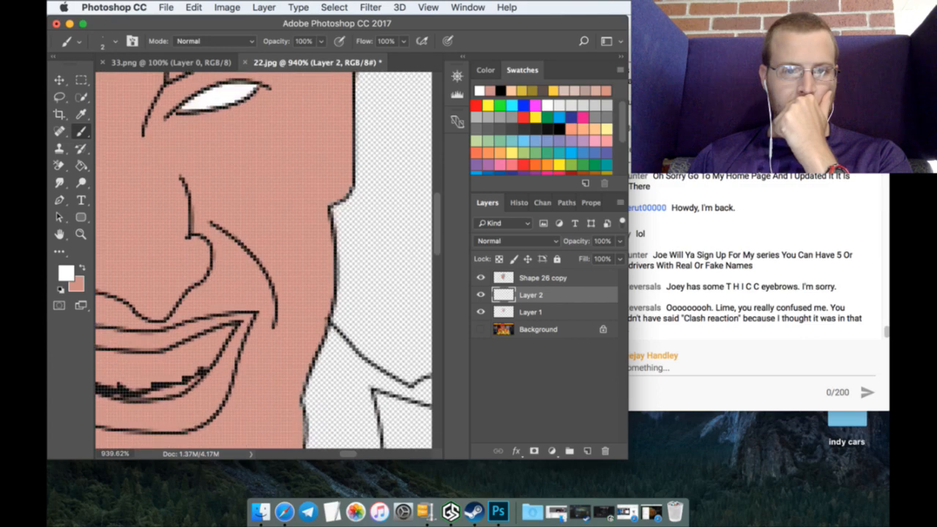
{"action": "scroll", "coordinate": [351, 456], "scroll_direction": "left", "scroll_amount": 4}
{"action": "scroll", "coordinate": [352, 455], "scroll_direction": "down", "scroll_amount": 1}
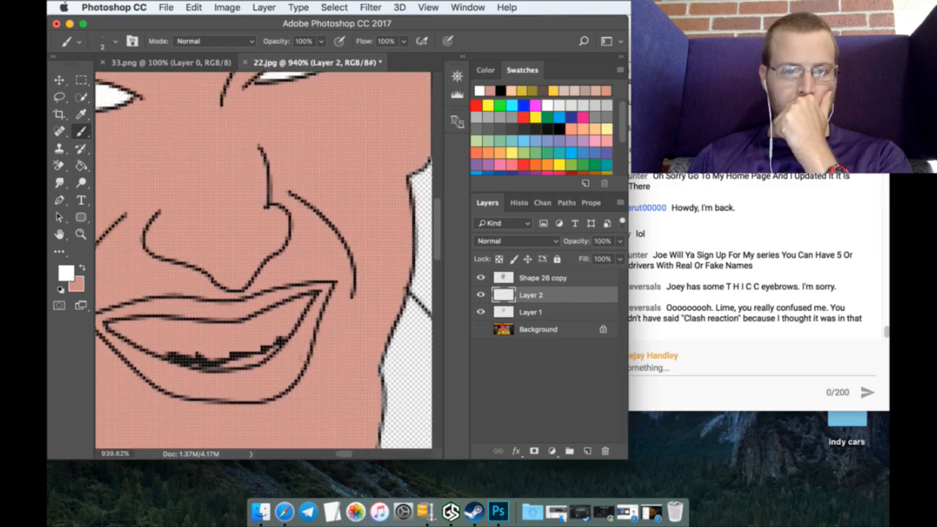
{"action": "mouse_move", "coordinate": [310, 300]}
{"action": "left_mouse_down"}
{"action": "mouse_move", "coordinate": [243, 330]}
{"action": "mouse_move", "coordinate": [225, 364]}
{"action": "mouse_move", "coordinate": [264, 351]}
{"action": "mouse_move", "coordinate": [252, 335]}
{"action": "mouse_move", "coordinate": [233, 350]}
{"action": "mouse_move", "coordinate": [257, 353]}
{"action": "left_mouse_up"}
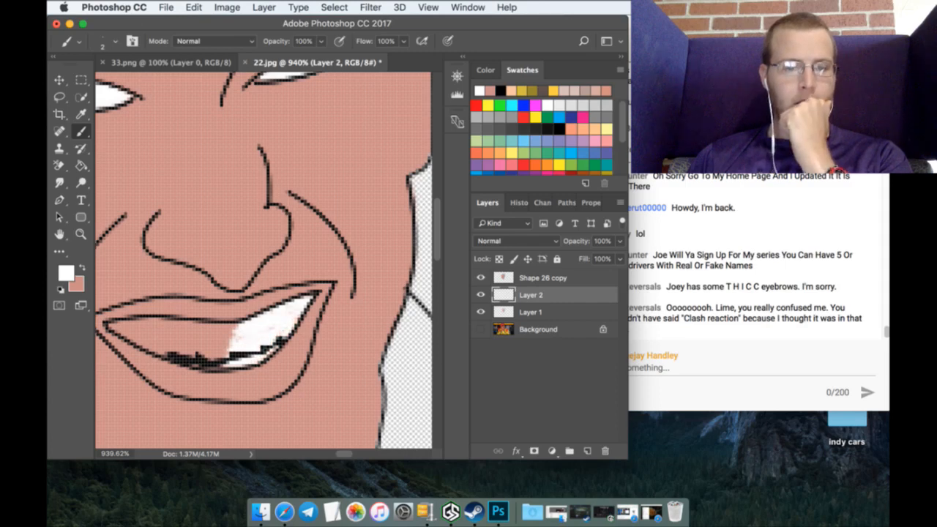
{"action": "mouse_move", "coordinate": [234, 338]}
{"action": "left_mouse_down"}
{"action": "mouse_move", "coordinate": [219, 347]}
{"action": "mouse_move", "coordinate": [224, 338]}
{"action": "left_mouse_up"}
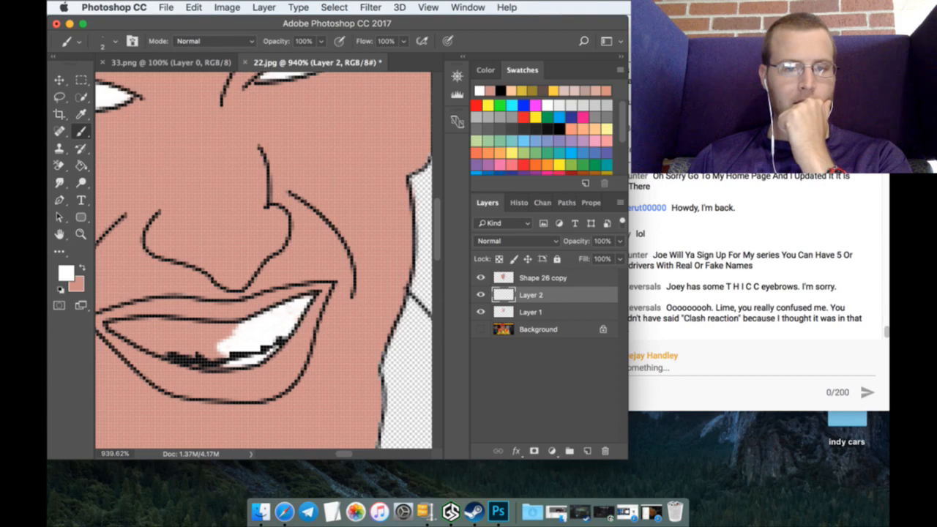
{"action": "scroll", "coordinate": [313, 410], "scroll_direction": "left", "scroll_amount": 5}
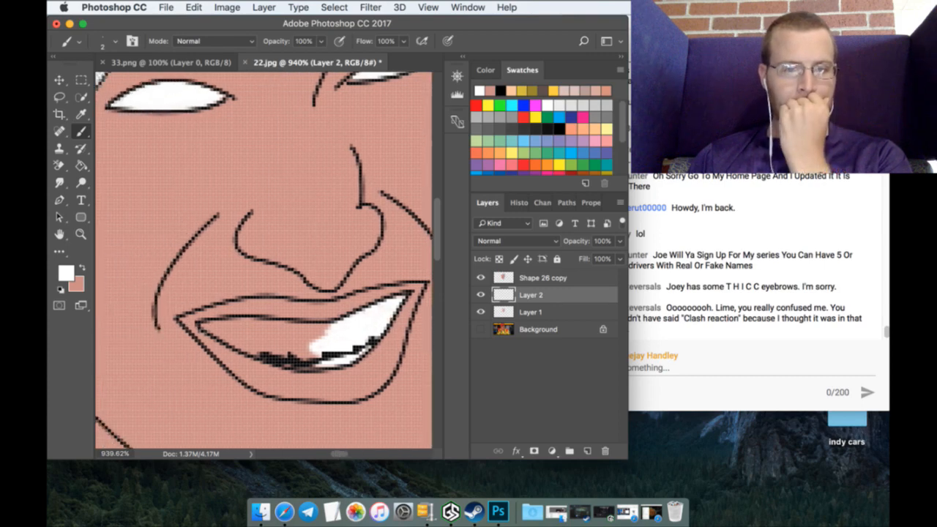
{"action": "mouse_move", "coordinate": [211, 329]}
{"action": "left_mouse_down"}
{"action": "mouse_move", "coordinate": [268, 355]}
{"action": "mouse_move", "coordinate": [232, 347]}
{"action": "left_mouse_up"}
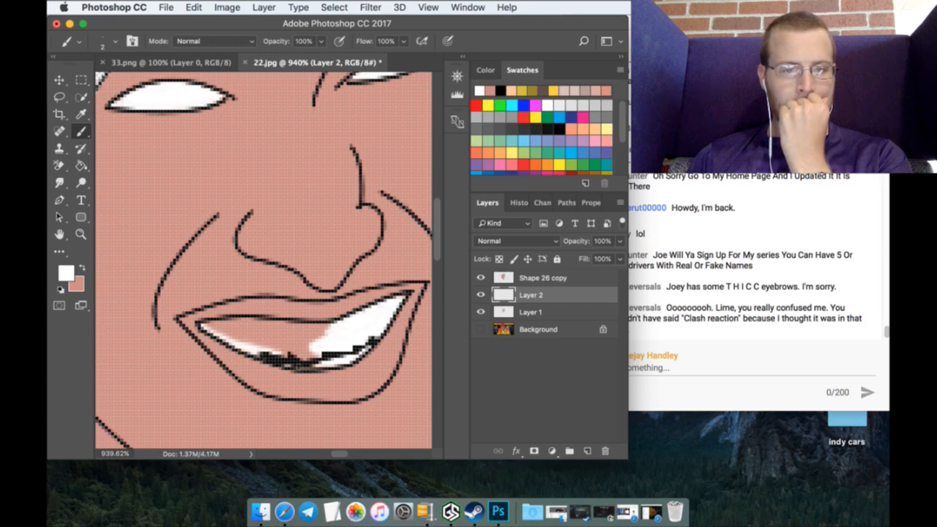
{"action": "mouse_move", "coordinate": [313, 357]}
{"action": "left_mouse_down"}
{"action": "mouse_move", "coordinate": [272, 350]}
{"action": "mouse_move", "coordinate": [326, 329]}
{"action": "mouse_move", "coordinate": [214, 323]}
{"action": "mouse_move", "coordinate": [239, 326]}
{"action": "mouse_move", "coordinate": [235, 339]}
{"action": "mouse_move", "coordinate": [257, 346]}
{"action": "mouse_move", "coordinate": [315, 342]}
{"action": "mouse_move", "coordinate": [295, 338]}
{"action": "left_mouse_up"}
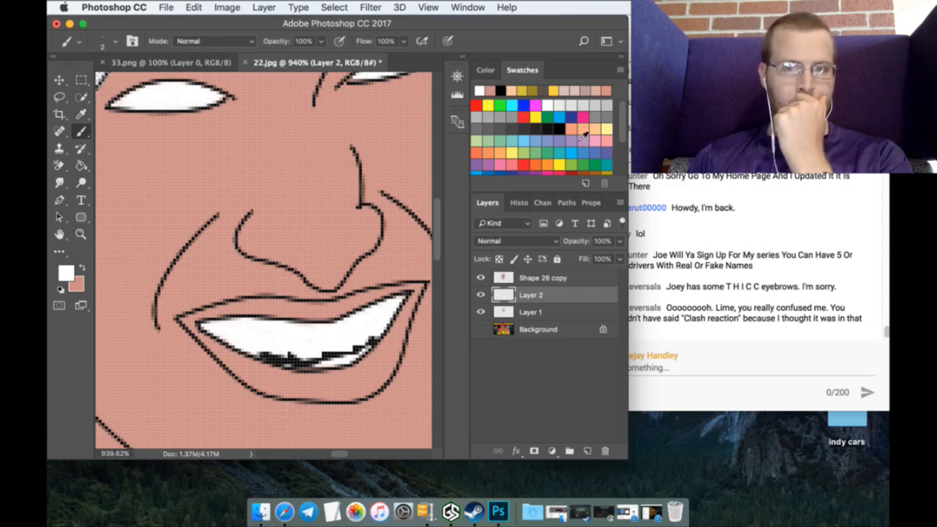
Step: Toggle the visibility of the Background, Layer 1 and Layer 2 to compare the painted eyes and teeth with the photo
{"action": "left_click", "coordinate": [482, 329]}
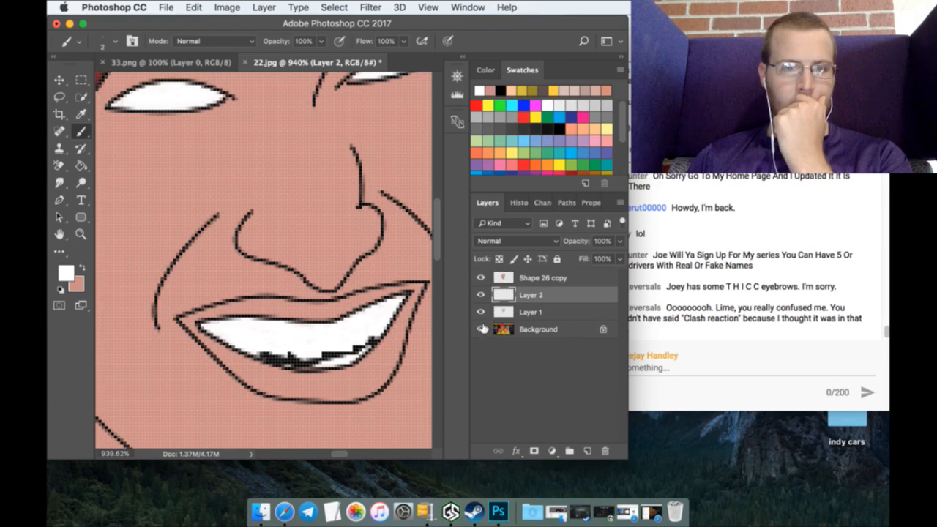
{"action": "left_click", "coordinate": [481, 329]}
{"action": "left_click", "coordinate": [481, 329]}
{"action": "left_click", "coordinate": [481, 294]}
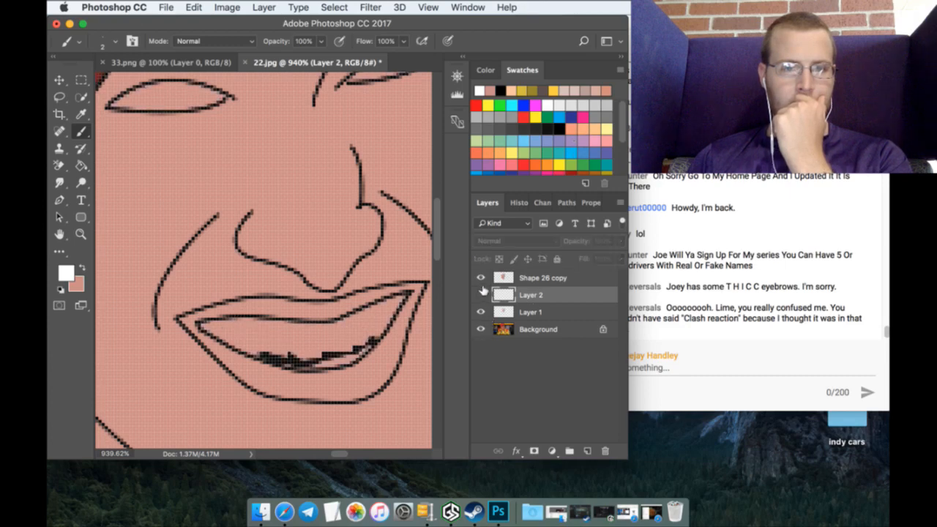
{"action": "left_click", "coordinate": [482, 310]}
{"action": "left_click", "coordinate": [482, 310]}
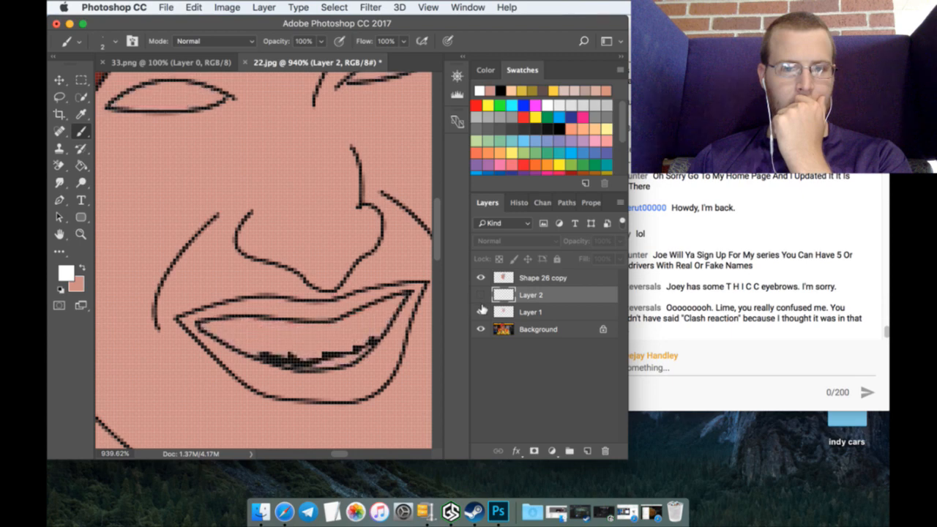
{"action": "left_click", "coordinate": [481, 294]}
{"action": "left_click", "coordinate": [481, 313]}
{"action": "left_click", "coordinate": [481, 295]}
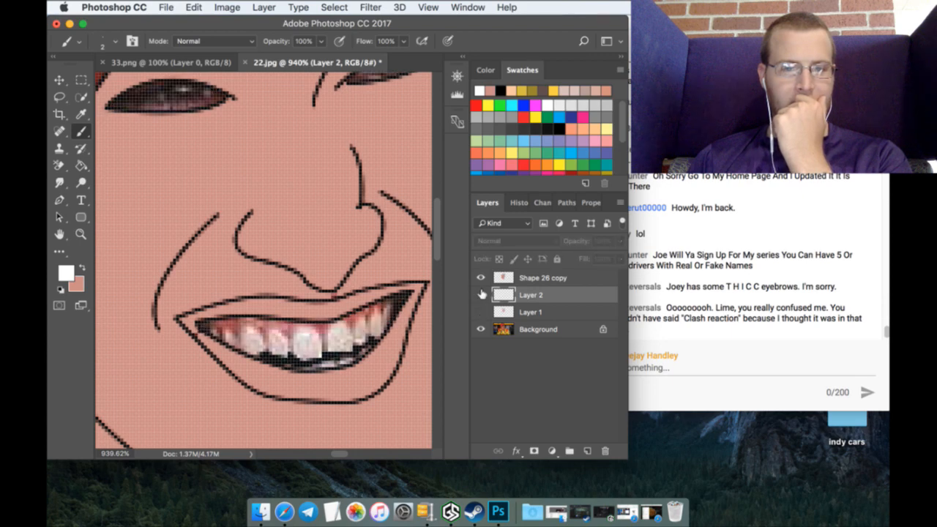
{"action": "left_click", "coordinate": [481, 311]}
{"action": "left_click", "coordinate": [481, 295]}
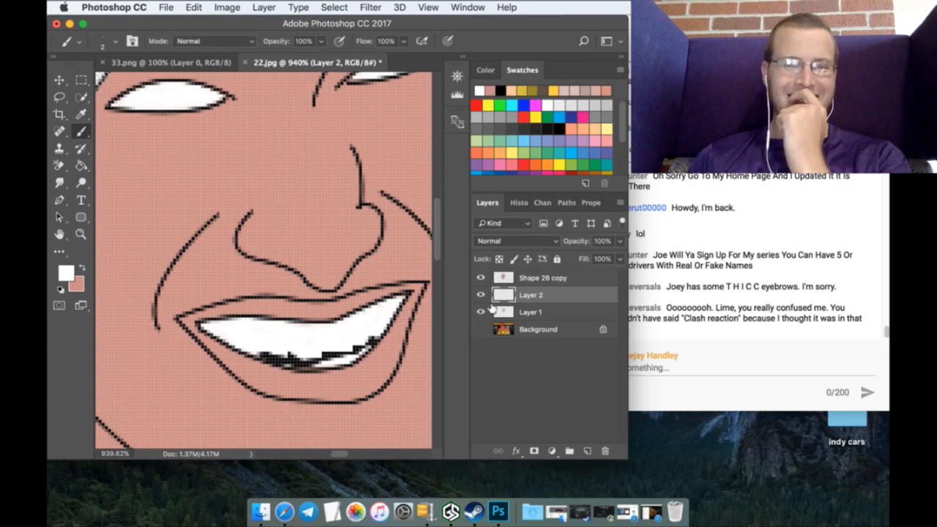
Step: Choose a dark greyish brown and paint an iris in each eye on Layer 2
{"action": "scroll", "coordinate": [436, 272], "scroll_direction": "up", "scroll_amount": 5}
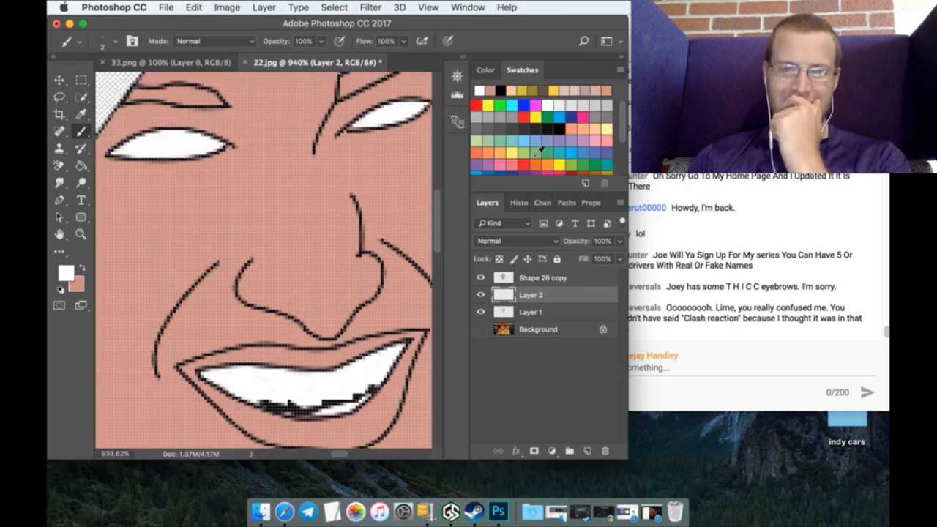
{"action": "left_click", "coordinate": [545, 96]}
{"action": "left_click", "coordinate": [485, 70]}
{"action": "mouse_move", "coordinate": [519, 148]}
{"action": "left_mouse_down"}
{"action": "mouse_move", "coordinate": [536, 157]}
{"action": "mouse_move", "coordinate": [527, 156]}
{"action": "left_mouse_up"}
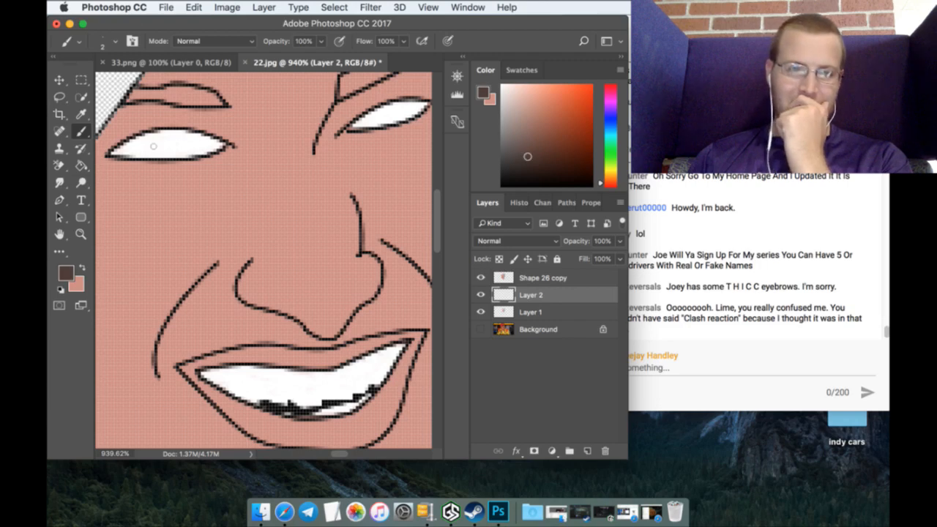
{"action": "mouse_move", "coordinate": [158, 133]}
{"action": "left_mouse_down"}
{"action": "mouse_move", "coordinate": [159, 143]}
{"action": "mouse_move", "coordinate": [189, 141]}
{"action": "mouse_move", "coordinate": [166, 133]}
{"action": "mouse_move", "coordinate": [179, 154]}
{"action": "mouse_move", "coordinate": [170, 148]}
{"action": "left_mouse_up"}
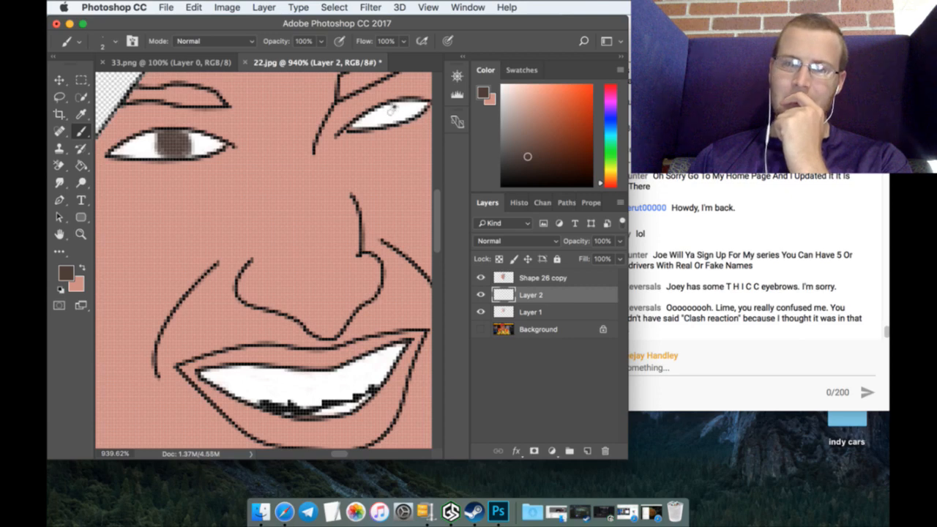
{"action": "left_click_drag", "start_coordinate": [391, 108], "coordinate": [382, 113]}
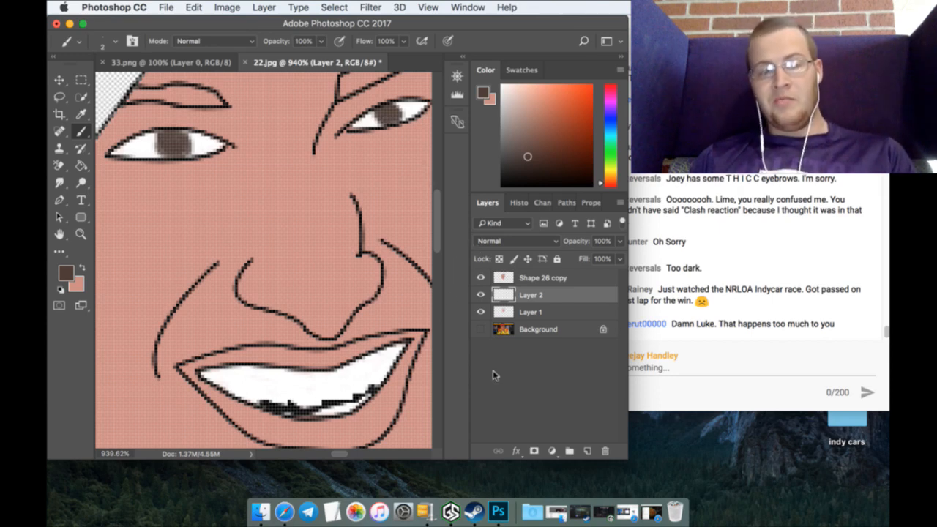
Step: Add a new layer directly above Layer 1, and hide and reshow Shape 26 copy to check the paint beneath it
{"action": "scroll", "coordinate": [313, 320], "scroll_direction": "up", "scroll_amount": 3}
{"action": "scroll", "coordinate": [313, 319], "scroll_direction": "up", "scroll_amount": 2}
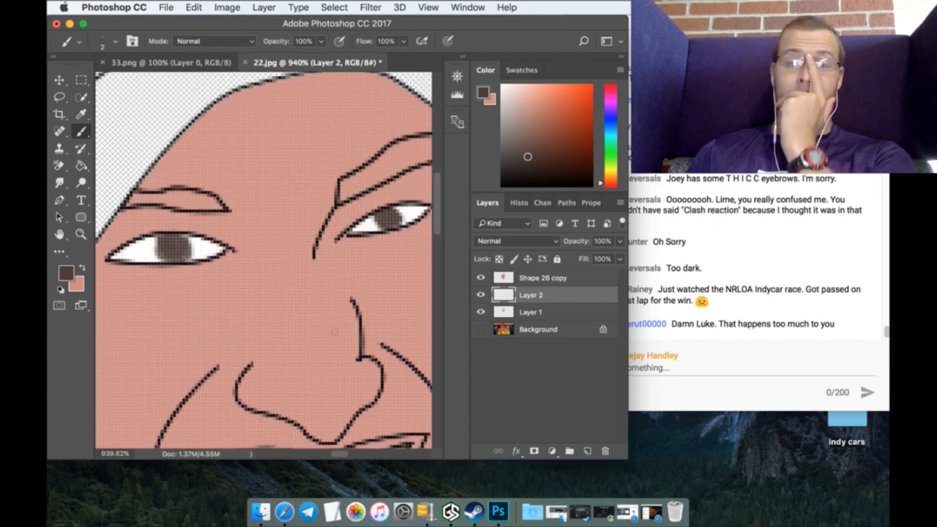
{"action": "left_click", "coordinate": [554, 312]}
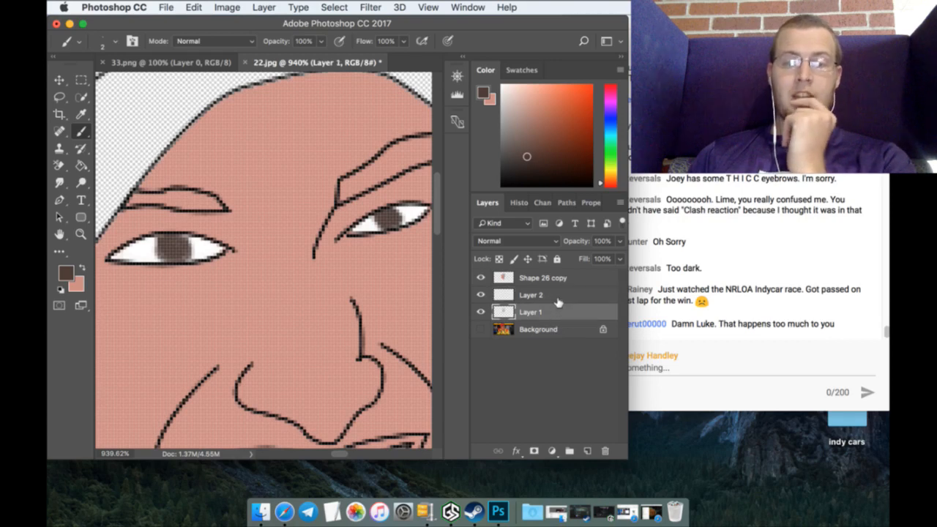
{"action": "left_click", "coordinate": [587, 450]}
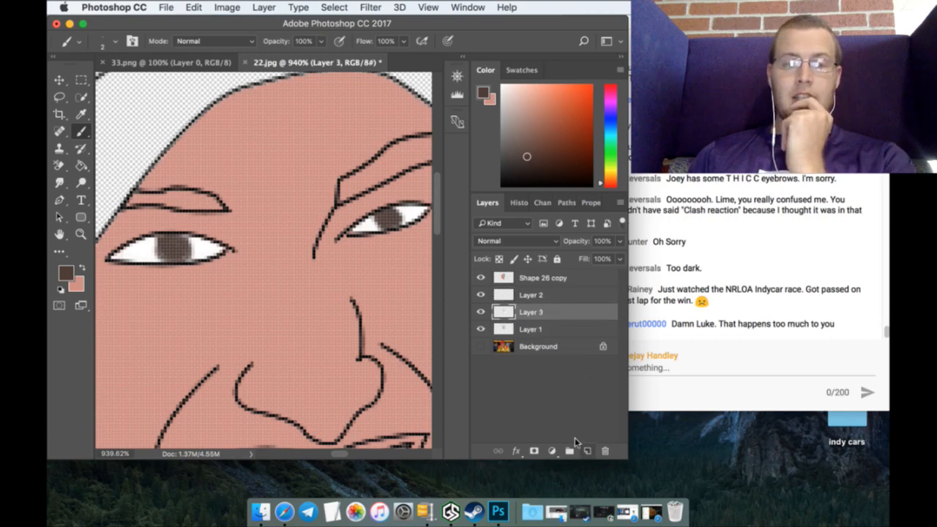
{"action": "left_click", "coordinate": [482, 276]}
{"action": "left_click", "coordinate": [483, 276]}
{"action": "left_click", "coordinate": [483, 276]}
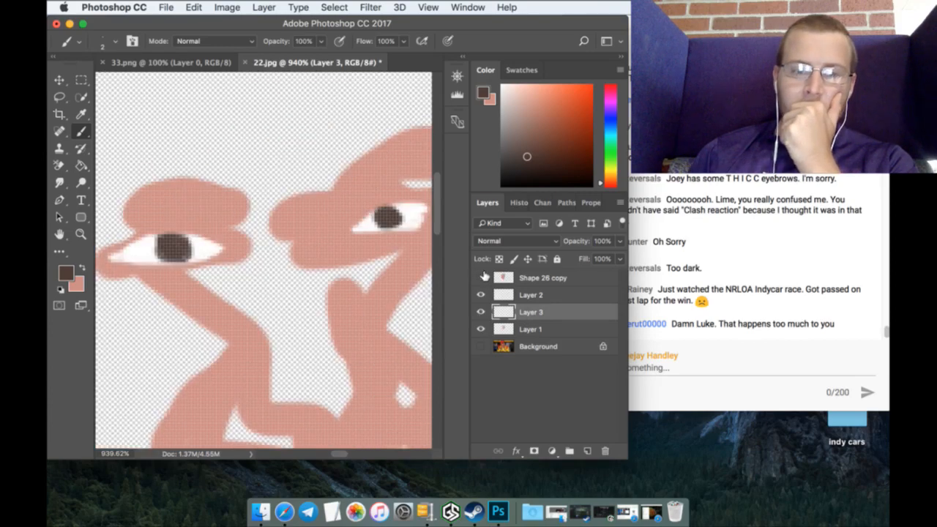
{"action": "left_click", "coordinate": [482, 277]}
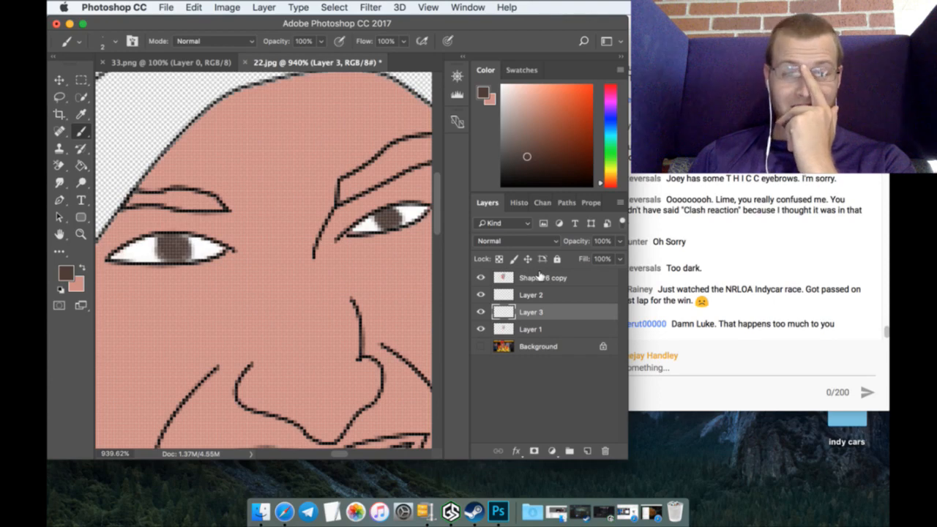
Step: Fill both eyebrows with a near-black grey on the Shape 26 copy layer using the Paint Bucket
{"action": "left_click", "coordinate": [540, 278]}
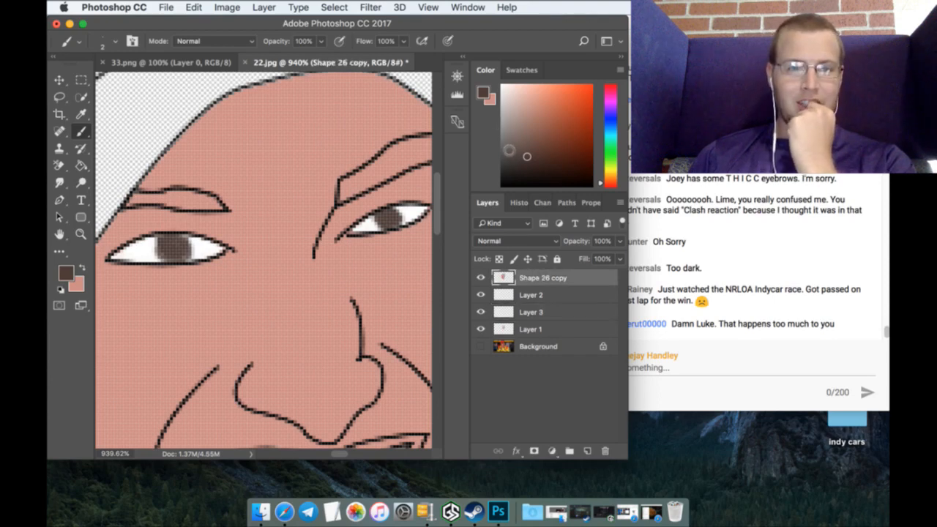
{"action": "left_click_drag", "start_coordinate": [504, 155], "coordinate": [492, 174]}
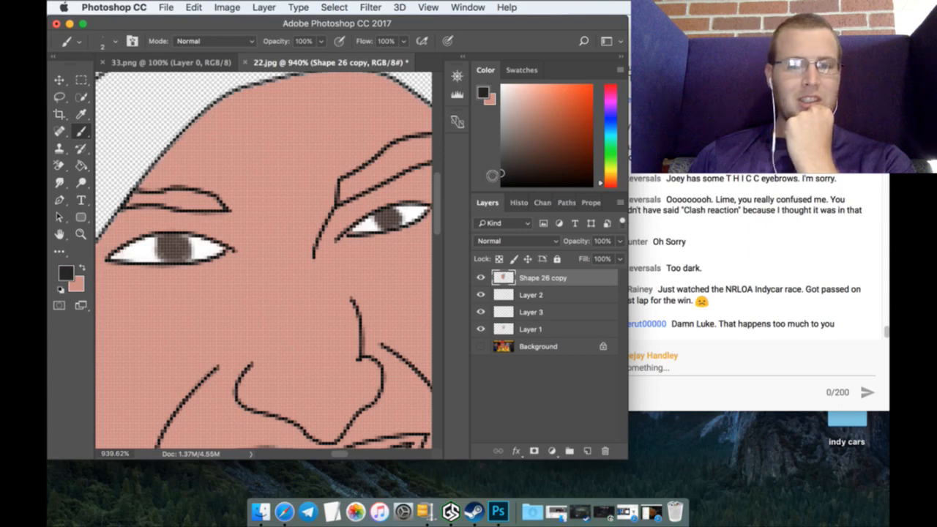
{"action": "left_click", "coordinate": [82, 166]}
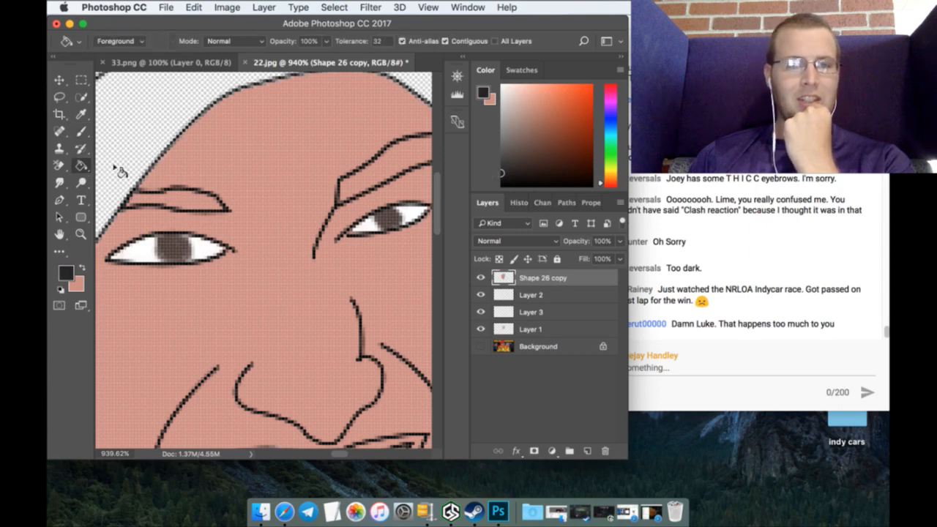
{"action": "left_click", "coordinate": [177, 198]}
{"action": "left_click", "coordinate": [366, 178]}
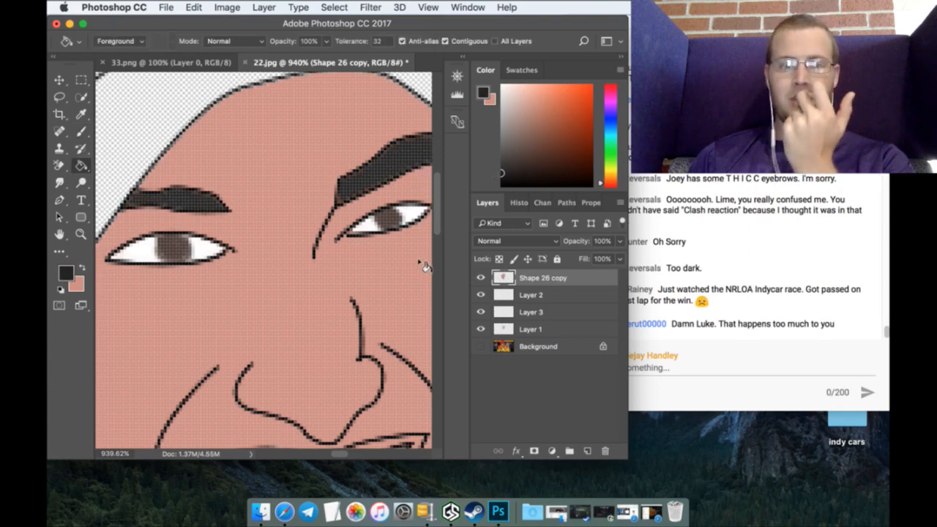
Step: Fit the whole image in view and fill both shoulder panels of the suit with the same near-black grey
{"action": "scroll", "coordinate": [424, 263], "scroll_direction": "down", "scroll_amount": 3}
{"action": "left_click", "coordinate": [81, 234]}
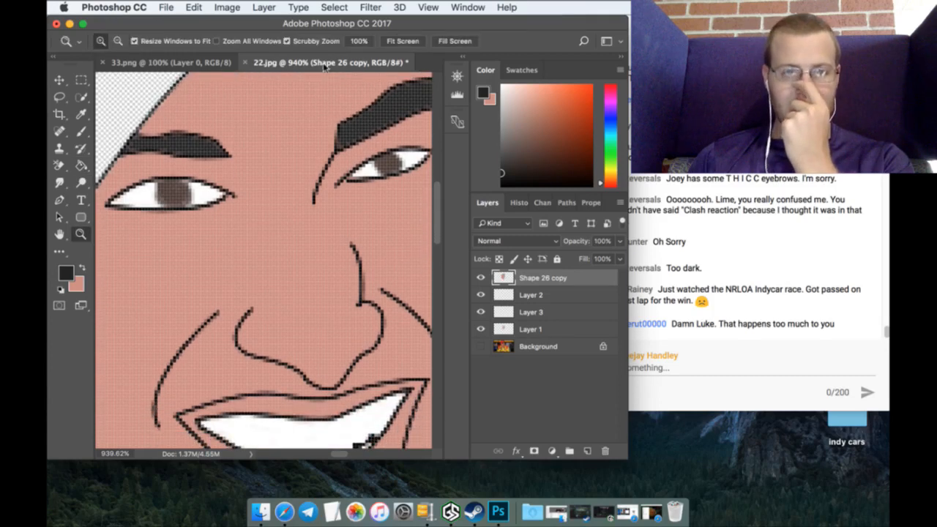
{"action": "left_click", "coordinate": [403, 41]}
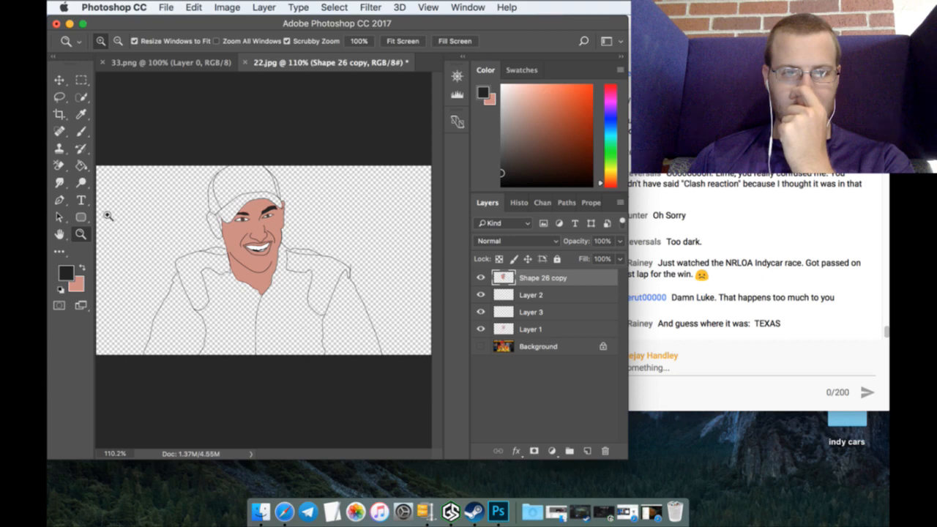
{"action": "left_click", "coordinate": [81, 166]}
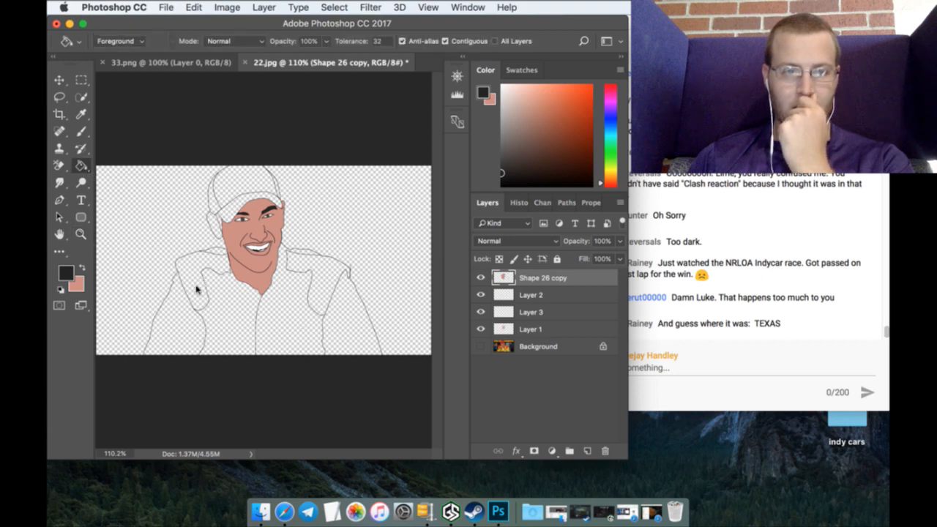
{"action": "left_click", "coordinate": [196, 290]}
{"action": "left_click", "coordinate": [327, 274]}
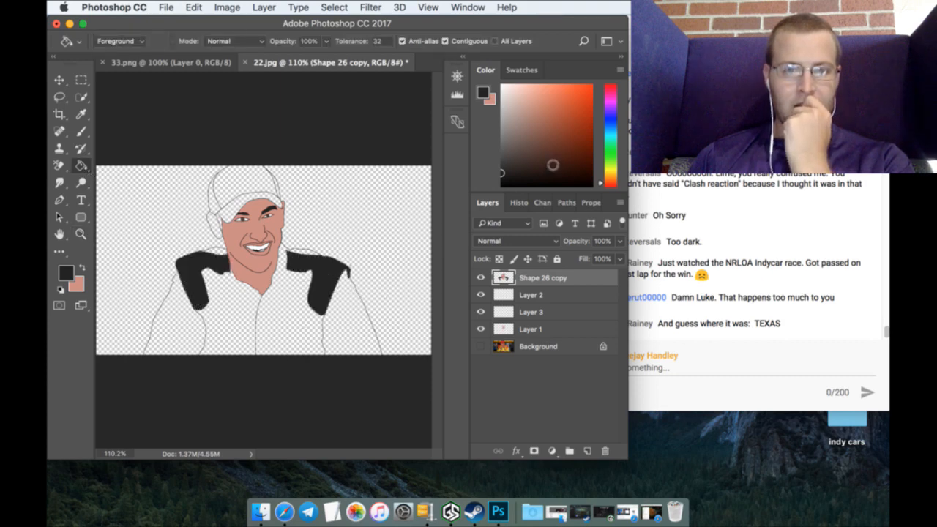
Step: Mix a light yellow foreground colour
{"action": "left_click", "coordinate": [610, 172]}
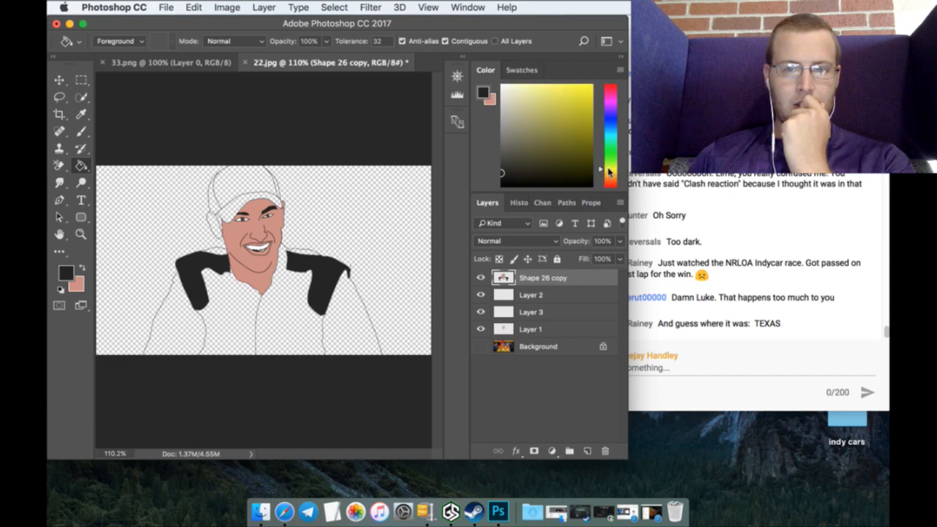
{"action": "left_click_drag", "start_coordinate": [582, 115], "coordinate": [559, 89]}
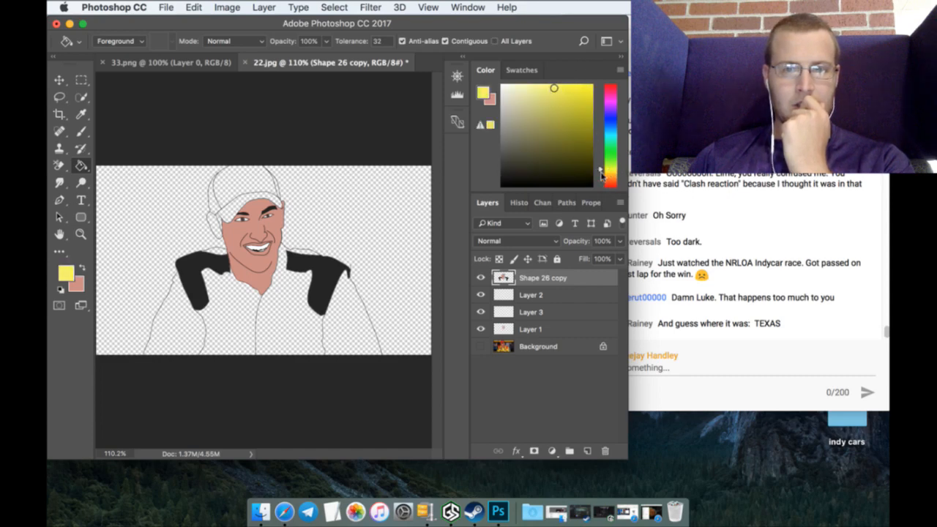
{"action": "left_click_drag", "start_coordinate": [611, 173], "coordinate": [611, 174]}
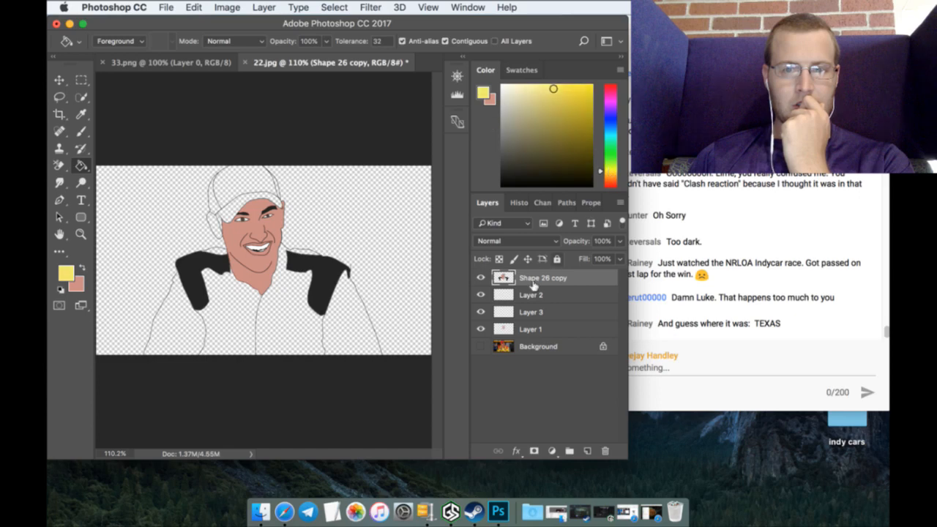
Step: Show the Background photo, sample the yellow of the racing suit as the foreground colour, and hide the photo again
{"action": "left_click", "coordinate": [481, 346]}
{"action": "left_click", "coordinate": [81, 115]}
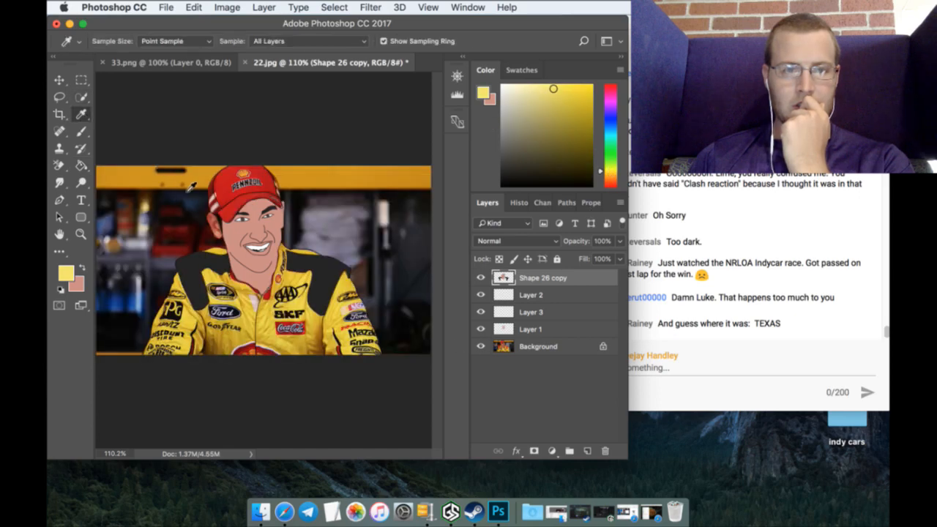
{"action": "left_click", "coordinate": [248, 333]}
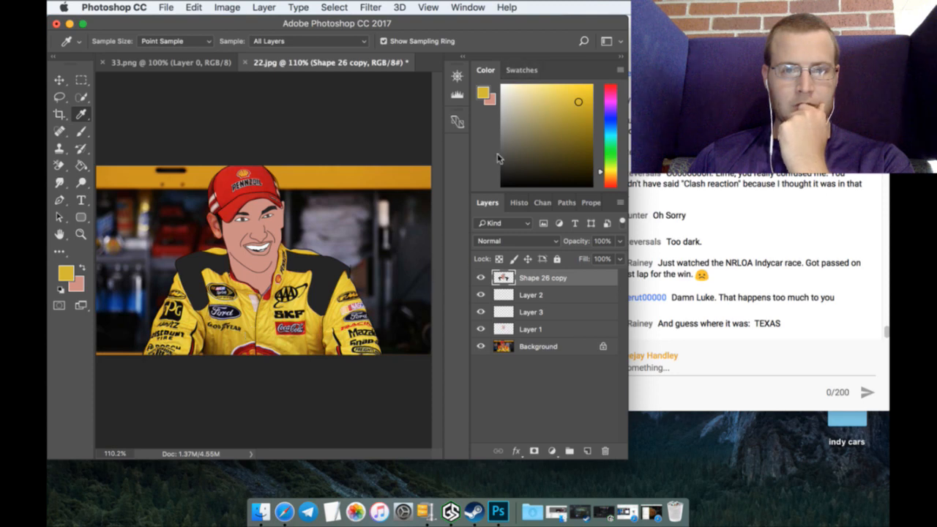
{"action": "left_click", "coordinate": [481, 346]}
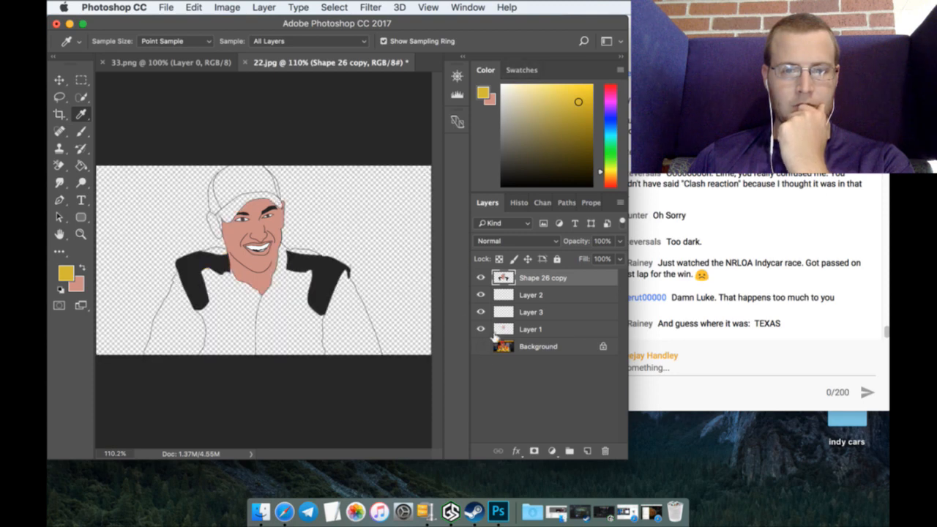
Step: Fill the sleeves, front panels and collar areas of the racing suit with the sampled yellow using the Paint Bucket
{"action": "left_click", "coordinate": [82, 165]}
{"action": "left_click", "coordinate": [188, 327]}
{"action": "left_click", "coordinate": [245, 328]}
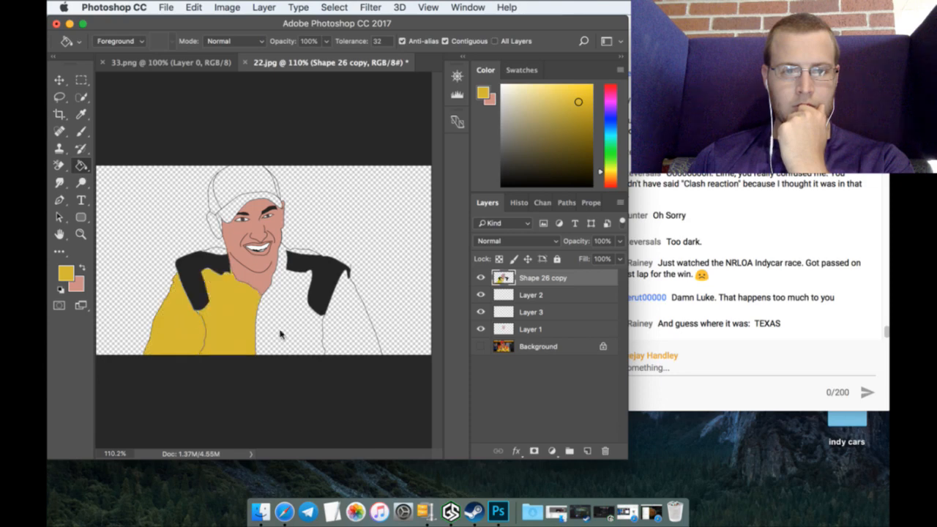
{"action": "left_click", "coordinate": [279, 333]}
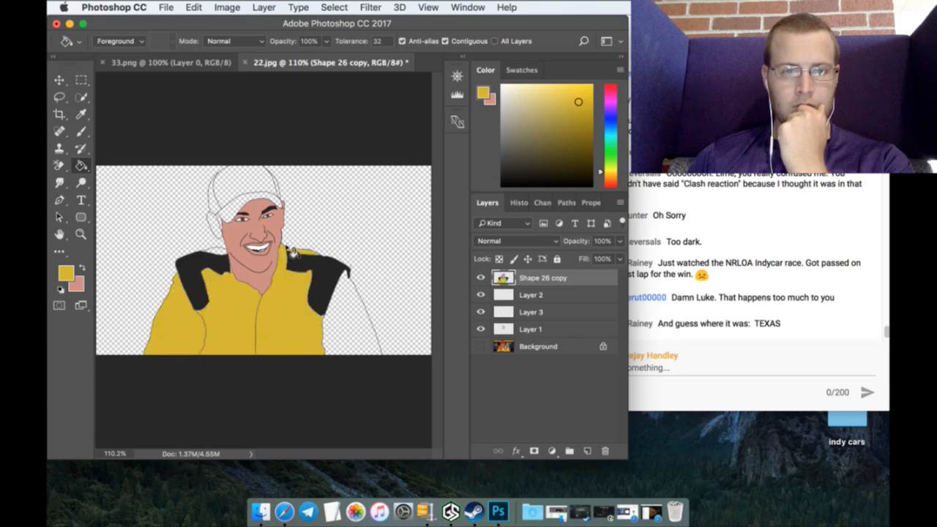
{"action": "left_click", "coordinate": [351, 326]}
Step: Fill the cap's crown, brim and side section with the same yellow
{"action": "left_click", "coordinate": [249, 183]}
{"action": "left_click", "coordinate": [237, 206]}
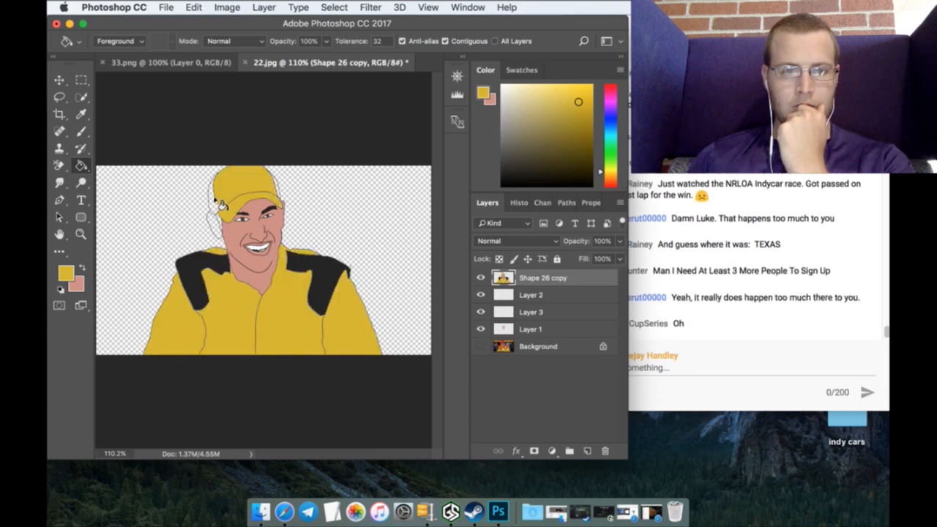
{"action": "left_click", "coordinate": [219, 204]}
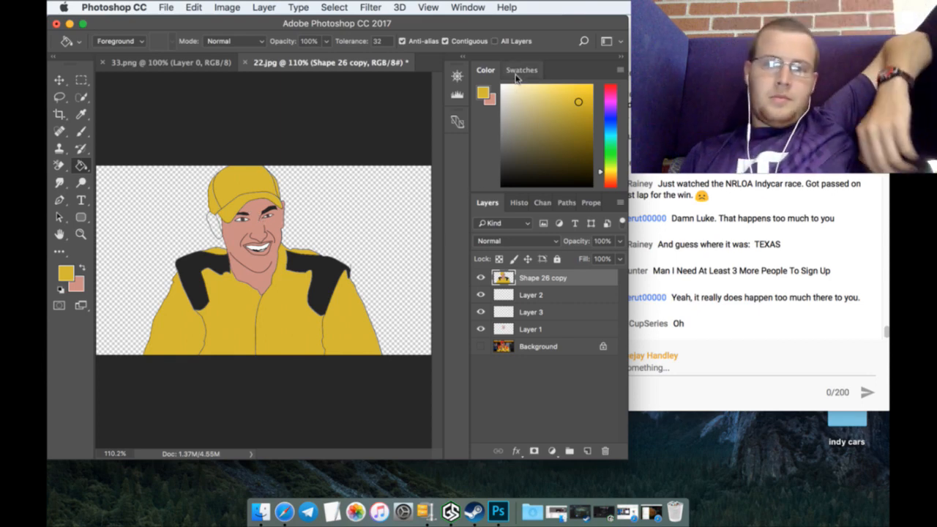
Step: Make Layer 1 active and swap the pink skin tone into the foreground colour for the uncoloured ear
{"action": "left_click", "coordinate": [530, 328]}
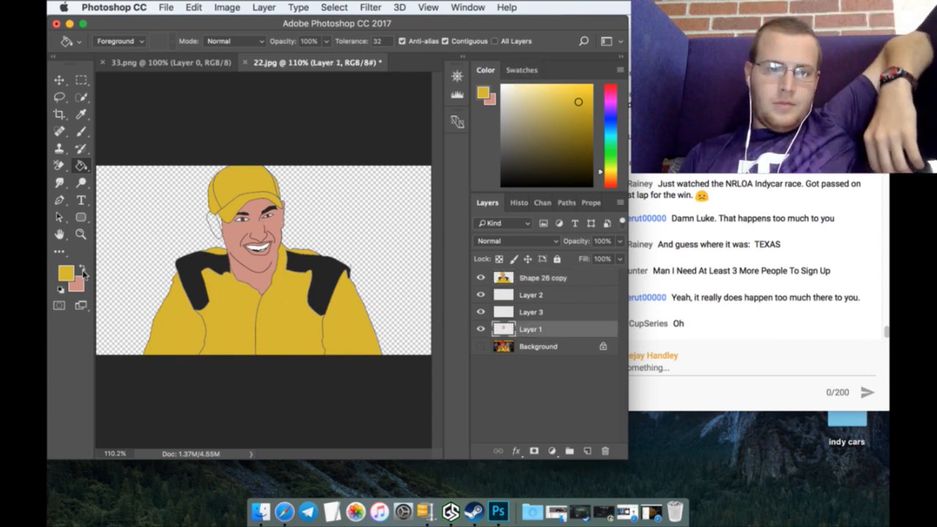
{"action": "key", "text": "x"}
{"action": "key", "text": "z"}
{"action": "left_click_drag", "start_coordinate": [221, 229], "coordinate": [300, 228]}
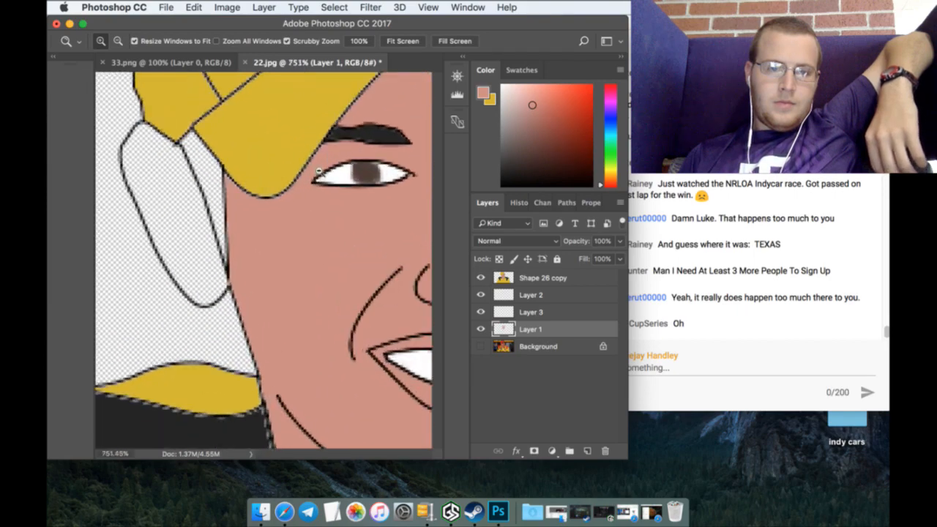
Step: Paint the inside of the outlined ear with the skin tone on Layer 1, using the 11 px brush
{"action": "left_click", "coordinate": [81, 132]}
{"action": "left_click", "coordinate": [103, 41]}
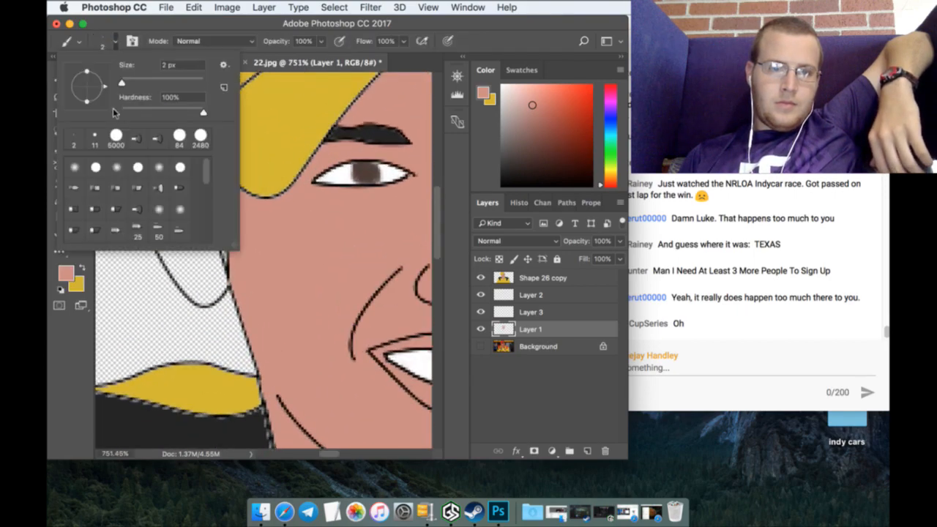
{"action": "left_click", "coordinate": [94, 137]}
{"action": "left_click", "coordinate": [198, 284]}
{"action": "left_click", "coordinate": [197, 271]}
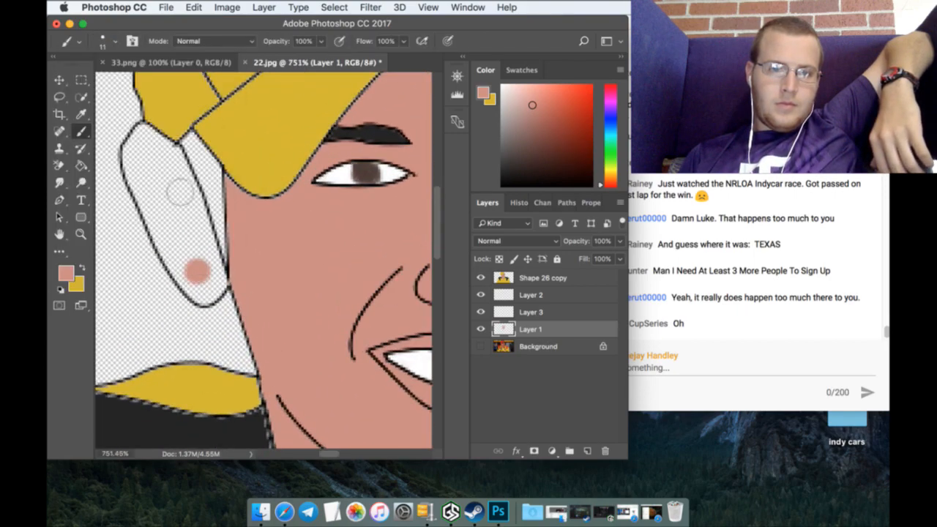
{"action": "left_click", "coordinate": [171, 159]}
{"action": "mouse_move", "coordinate": [167, 162]}
{"action": "left_mouse_down"}
{"action": "mouse_move", "coordinate": [136, 137]}
{"action": "mouse_move", "coordinate": [149, 187]}
{"action": "mouse_move", "coordinate": [133, 160]}
{"action": "mouse_move", "coordinate": [169, 257]}
{"action": "mouse_move", "coordinate": [196, 288]}
{"action": "mouse_move", "coordinate": [183, 297]}
{"action": "mouse_move", "coordinate": [199, 290]}
{"action": "mouse_move", "coordinate": [211, 303]}
{"action": "mouse_move", "coordinate": [184, 225]}
{"action": "left_mouse_up"}
{"action": "mouse_move", "coordinate": [204, 259]}
{"action": "left_mouse_down"}
{"action": "mouse_move", "coordinate": [187, 201]}
{"action": "mouse_move", "coordinate": [163, 172]}
{"action": "mouse_move", "coordinate": [173, 210]}
{"action": "left_mouse_up"}
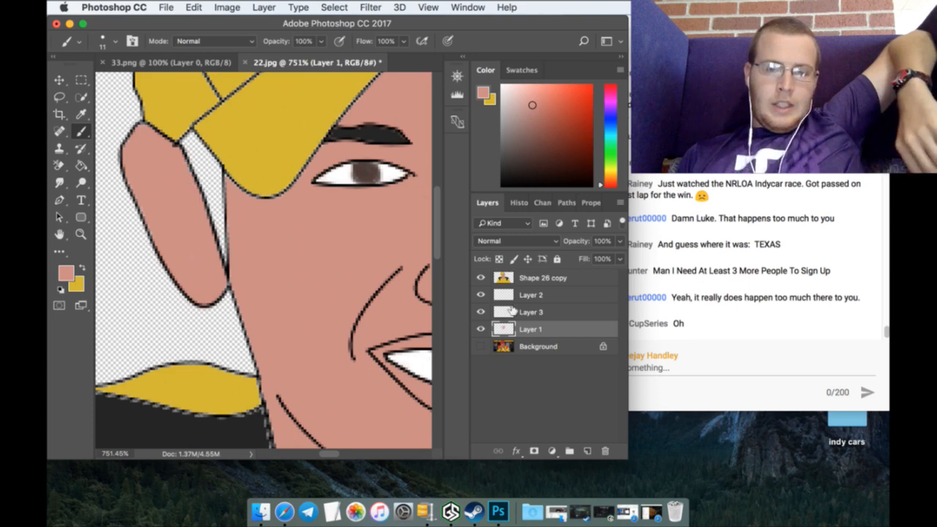
Step: Add a new layer above Layer 1 and paint the hair area between the ear and the face dark brown
{"action": "left_click", "coordinate": [587, 451]}
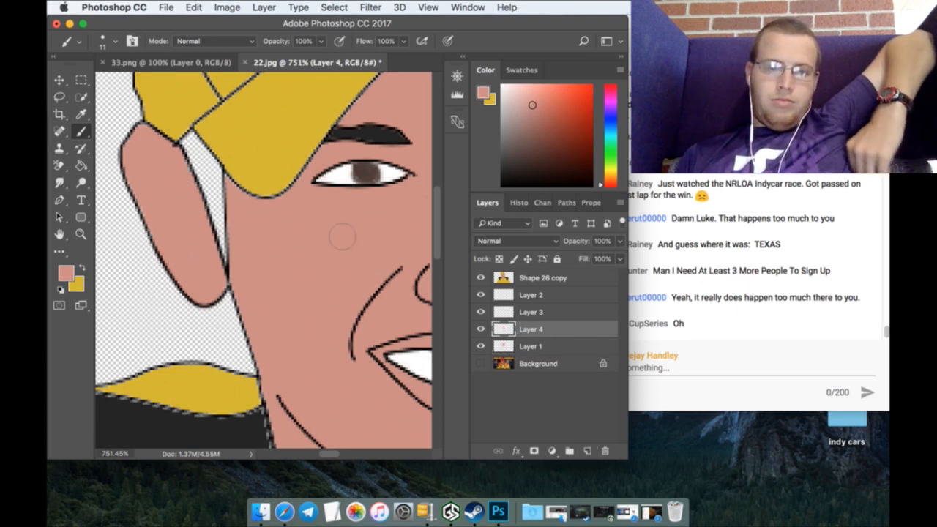
{"action": "left_click", "coordinate": [522, 70]}
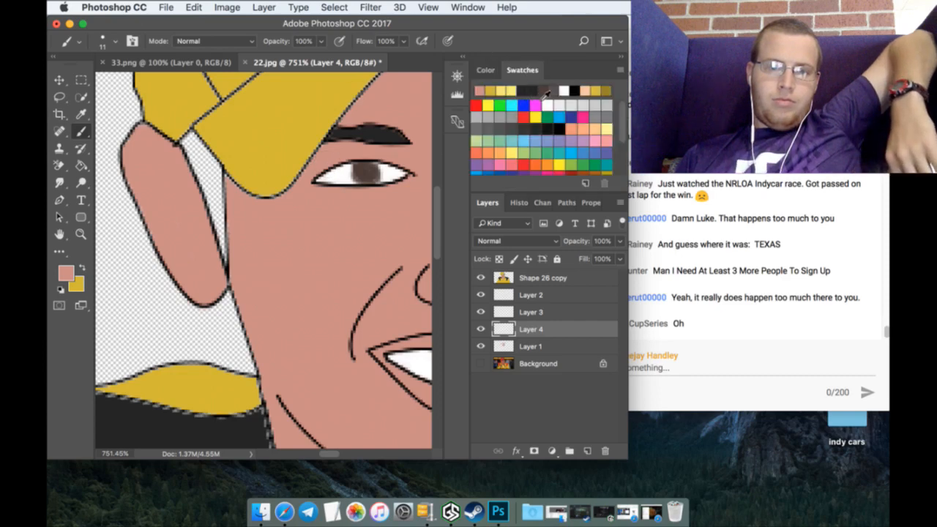
{"action": "left_click", "coordinate": [544, 94]}
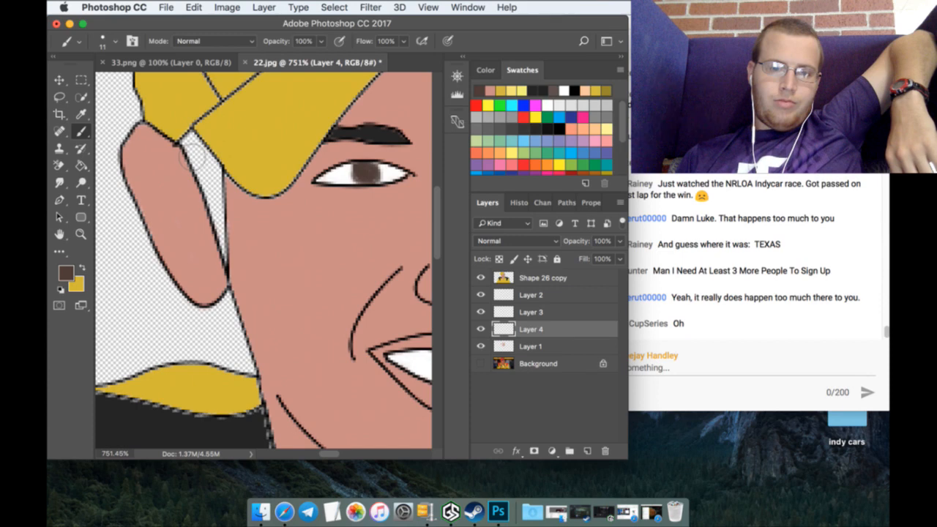
{"action": "mouse_move", "coordinate": [187, 155]}
{"action": "left_mouse_down"}
{"action": "mouse_move", "coordinate": [212, 199]}
{"action": "mouse_move", "coordinate": [222, 262]}
{"action": "mouse_move", "coordinate": [223, 205]}
{"action": "mouse_move", "coordinate": [194, 157]}
{"action": "left_mouse_up"}
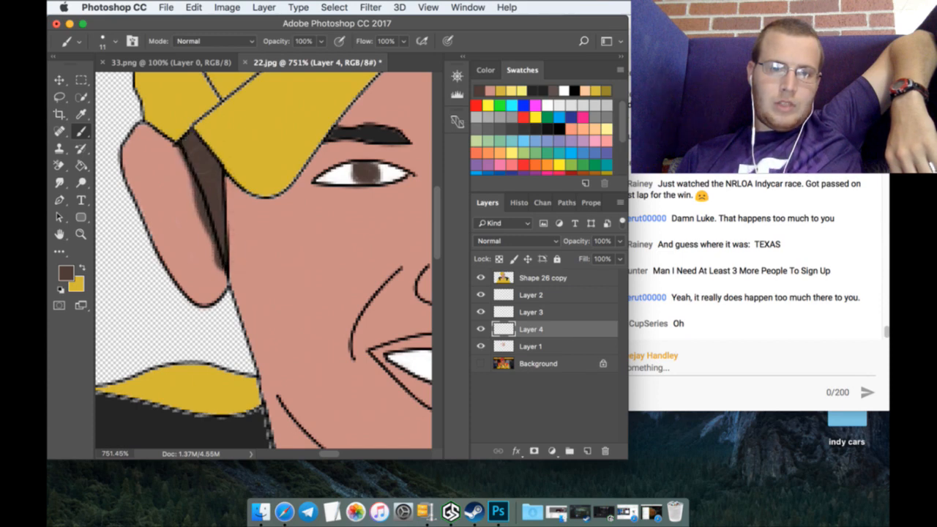
Step: Erase the brown overspill on the ear and fill the remaining gaps in the hair with a 2 px brush
{"action": "left_click", "coordinate": [59, 165]}
{"action": "mouse_move", "coordinate": [190, 194]}
{"action": "left_mouse_down"}
{"action": "mouse_move", "coordinate": [220, 272]}
{"action": "mouse_move", "coordinate": [185, 197]}
{"action": "left_mouse_up"}
{"action": "left_click", "coordinate": [81, 132]}
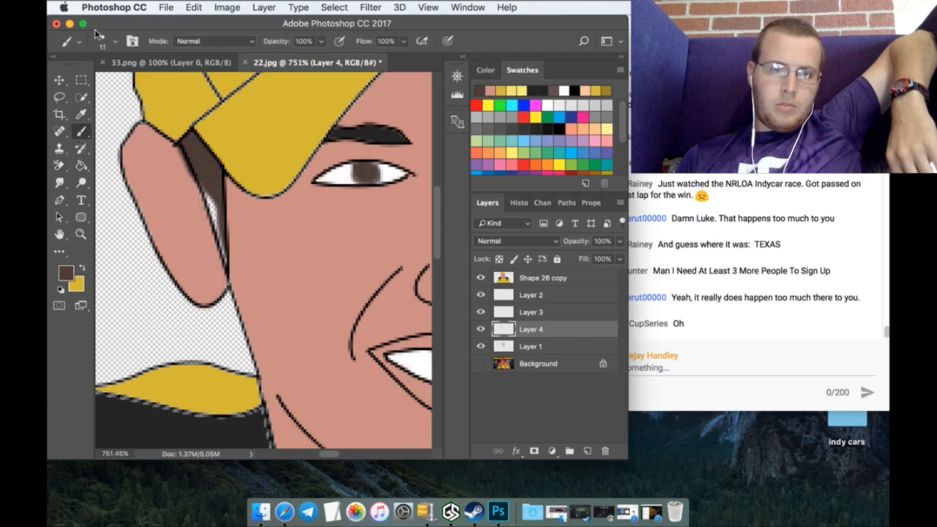
{"action": "left_click", "coordinate": [106, 41]}
{"action": "left_click", "coordinate": [85, 140]}
{"action": "left_click", "coordinate": [73, 350]}
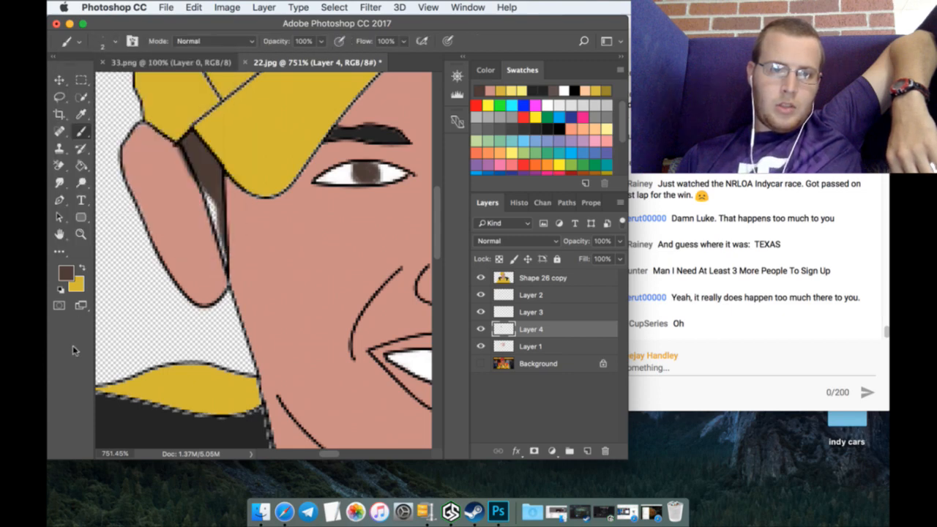
{"action": "left_click_drag", "start_coordinate": [209, 200], "coordinate": [215, 224]}
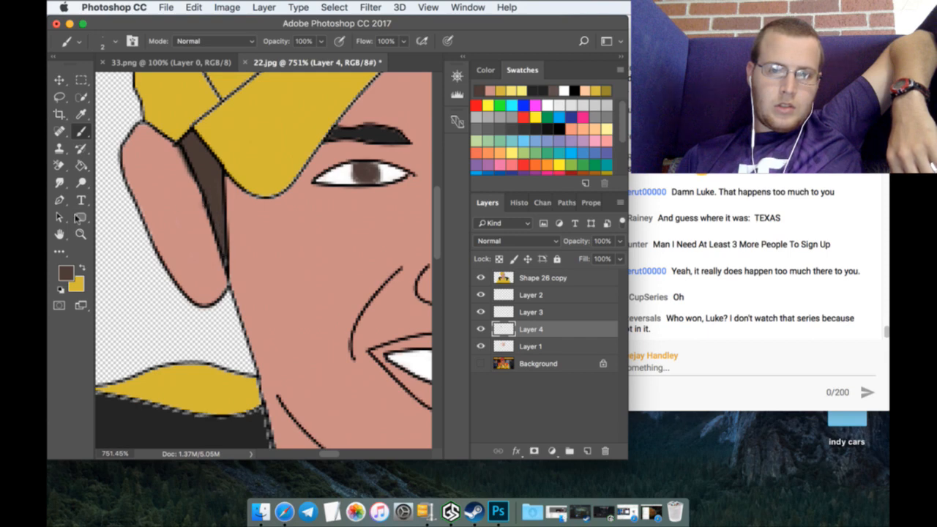
Step: Fill the cap's two side panels and both shoulder patches with red on the Shape 26 copy layer using the Paint Bucket
{"action": "left_click", "coordinate": [80, 235]}
{"action": "left_click", "coordinate": [410, 41]}
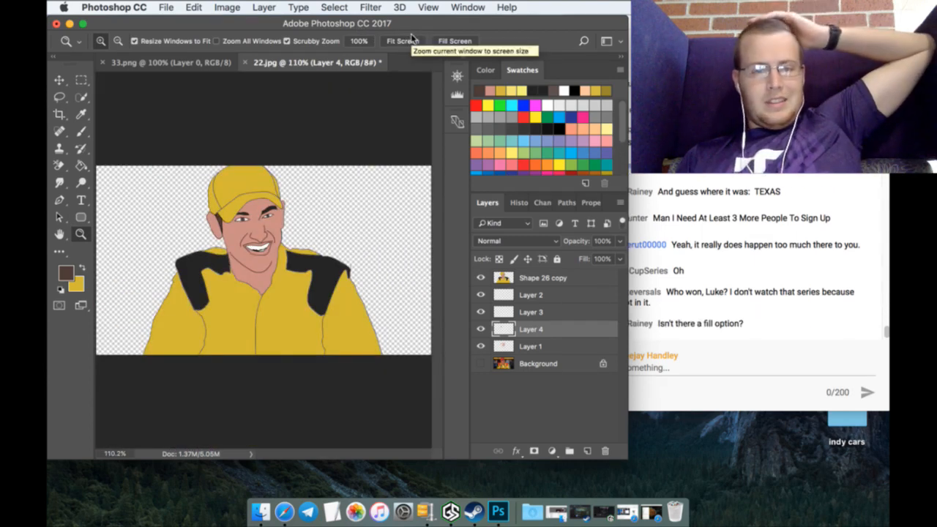
{"action": "left_click", "coordinate": [528, 278]}
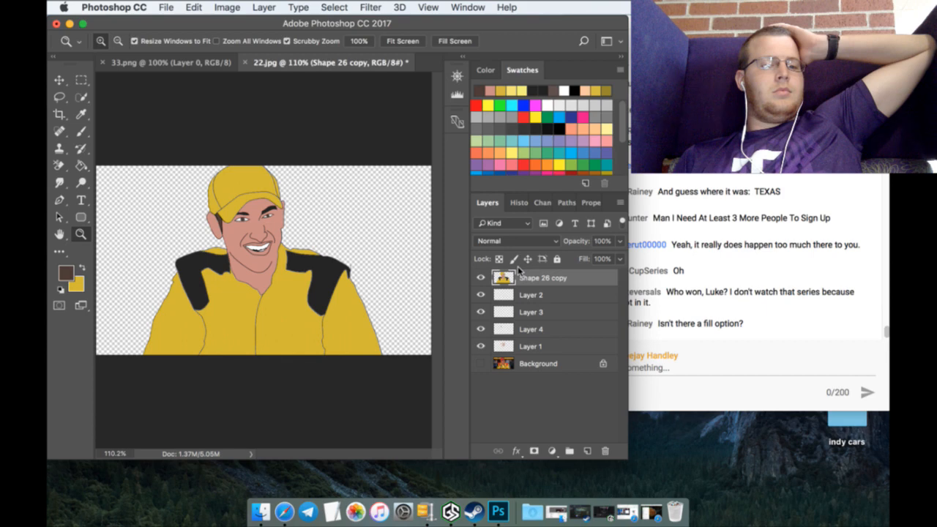
{"action": "left_click", "coordinate": [530, 119]}
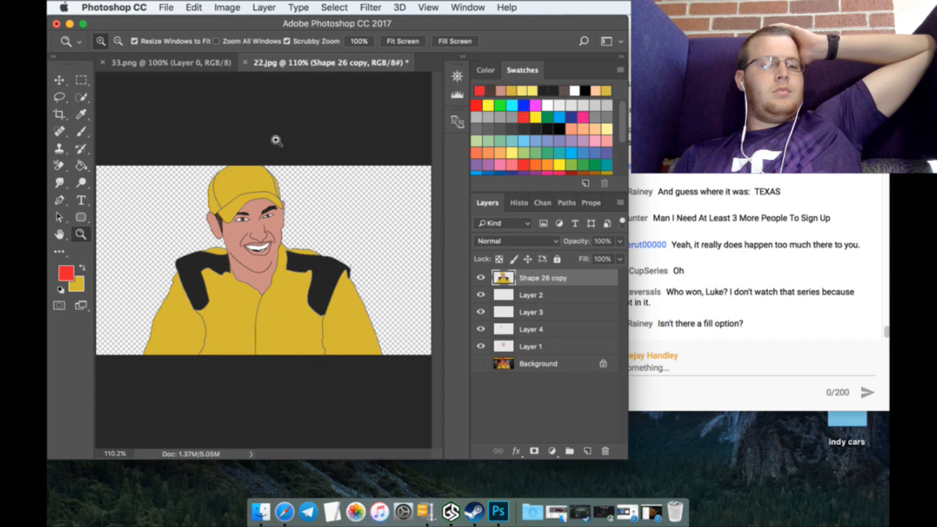
{"action": "key", "text": "g"}
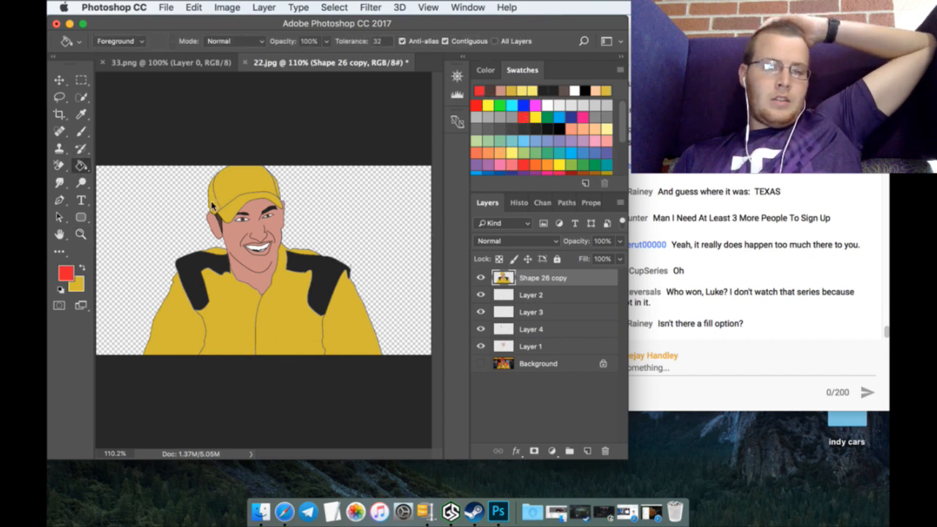
{"action": "left_click", "coordinate": [212, 207]}
{"action": "left_click", "coordinate": [278, 183]}
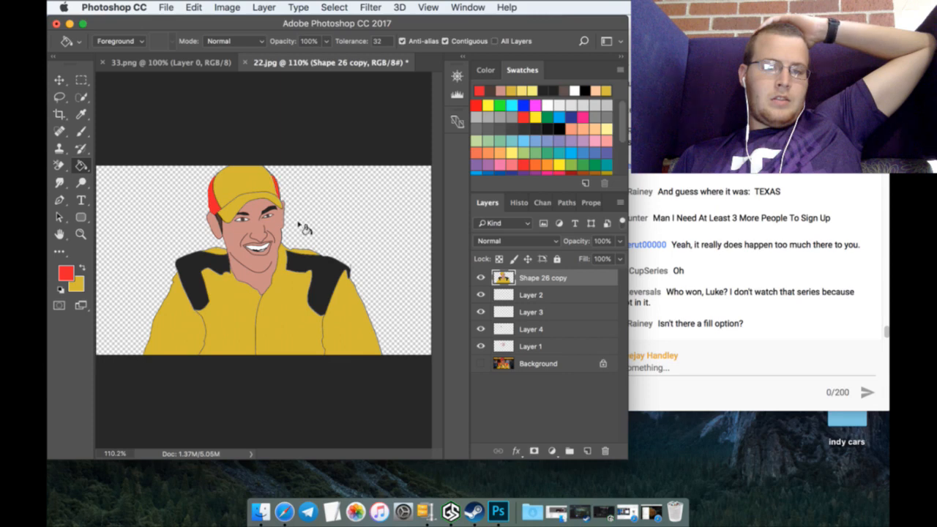
{"action": "left_click", "coordinate": [325, 286]}
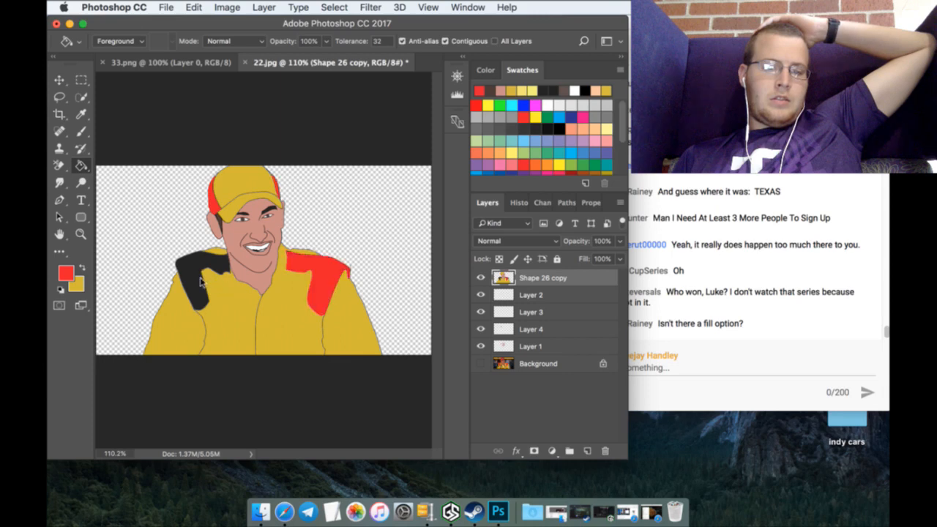
{"action": "left_click", "coordinate": [201, 282]}
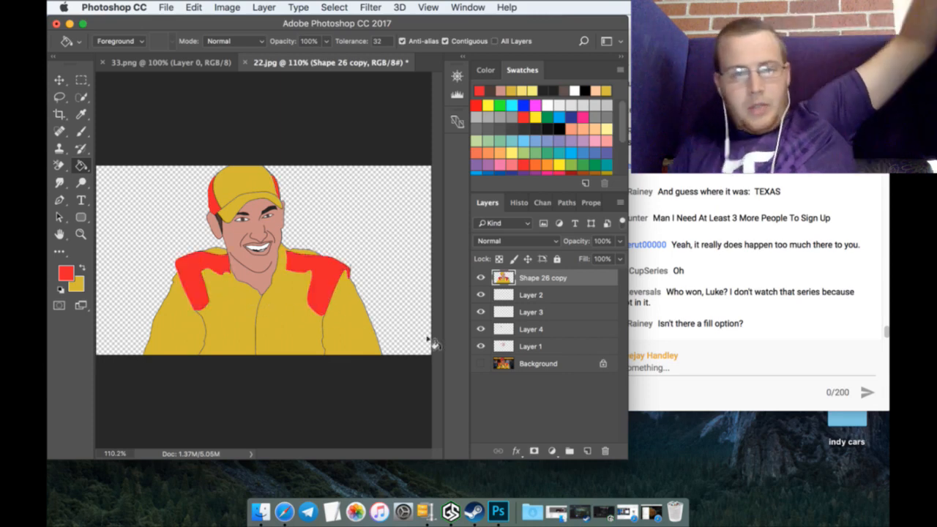
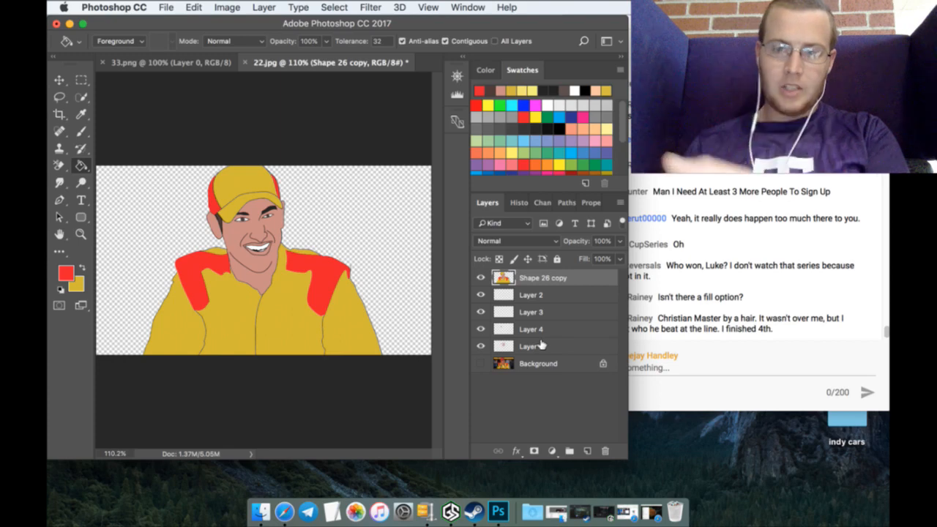
Step: Save the illustration as a PNG named A_22 in the drivers folder, with smallest compression and no interlacing
{"action": "left_click", "coordinate": [167, 7]}
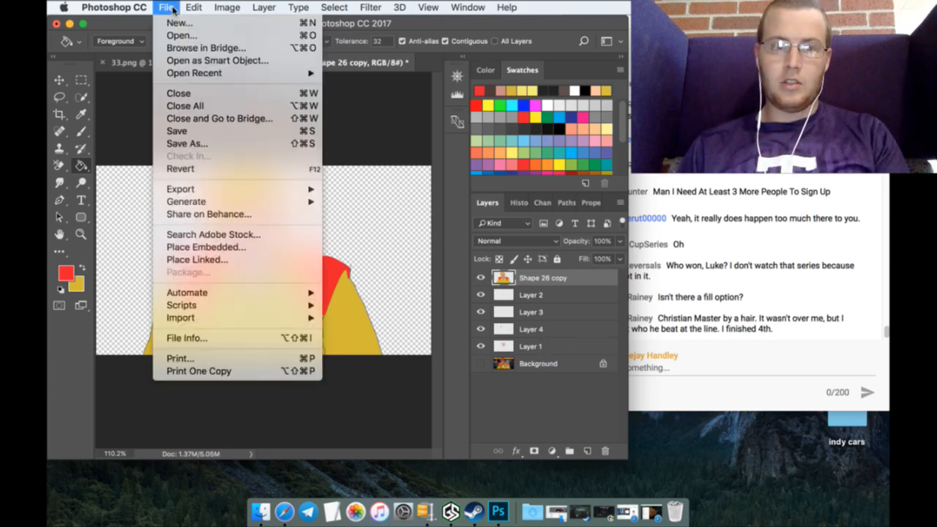
{"action": "left_click", "coordinate": [190, 146]}
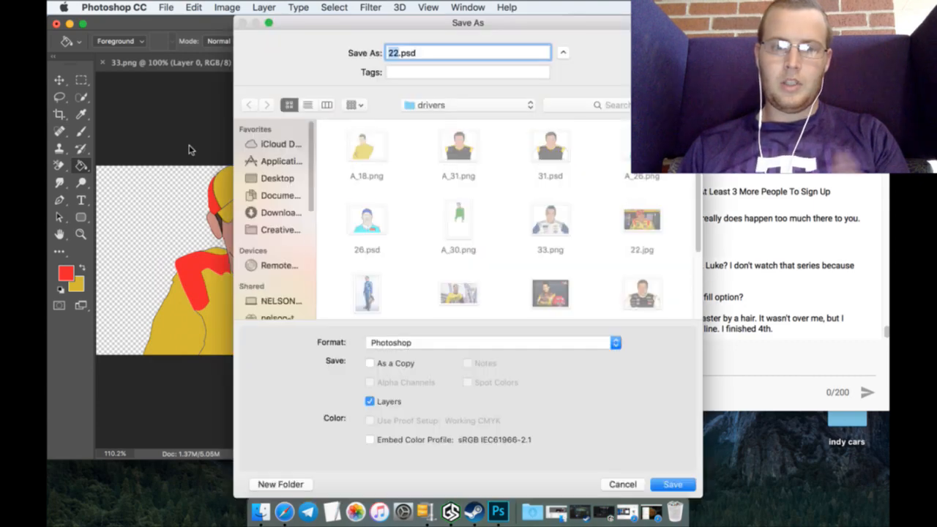
{"action": "key", "text": "Left"}
{"action": "type", "text": "A"}
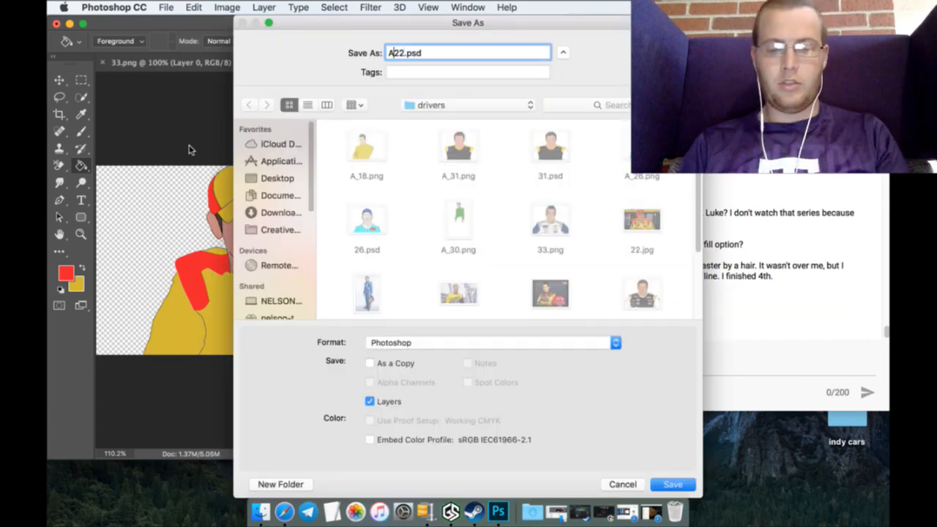
{"action": "type", "text": "_"}
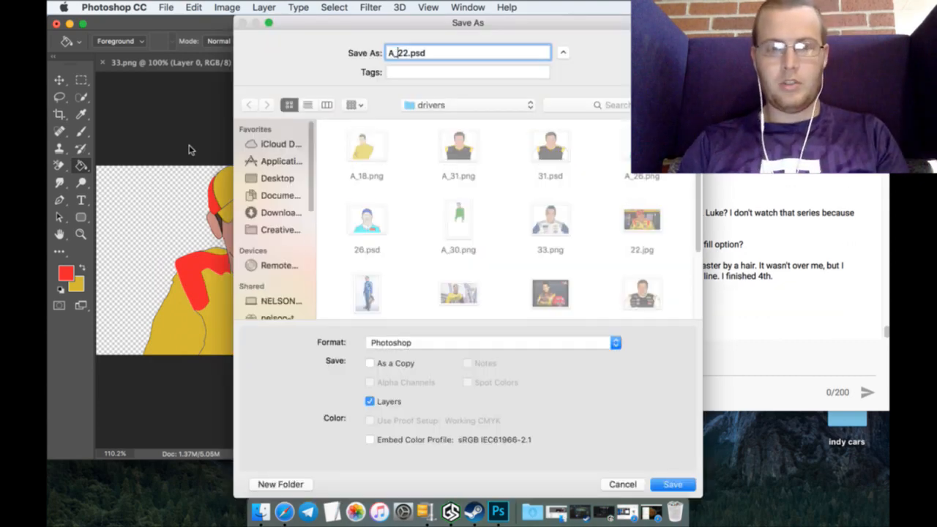
{"action": "left_click", "coordinate": [560, 348]}
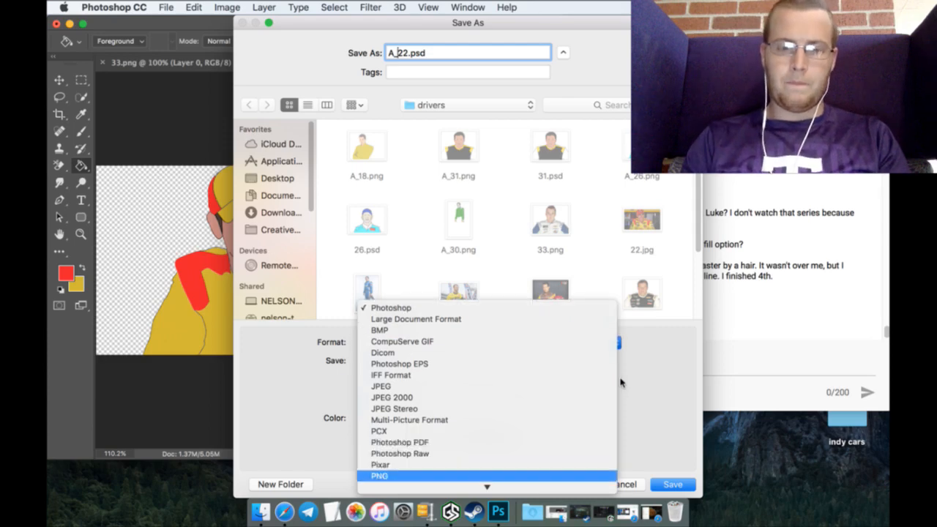
{"action": "key", "text": "Return"}
{"action": "key", "text": "Return"}
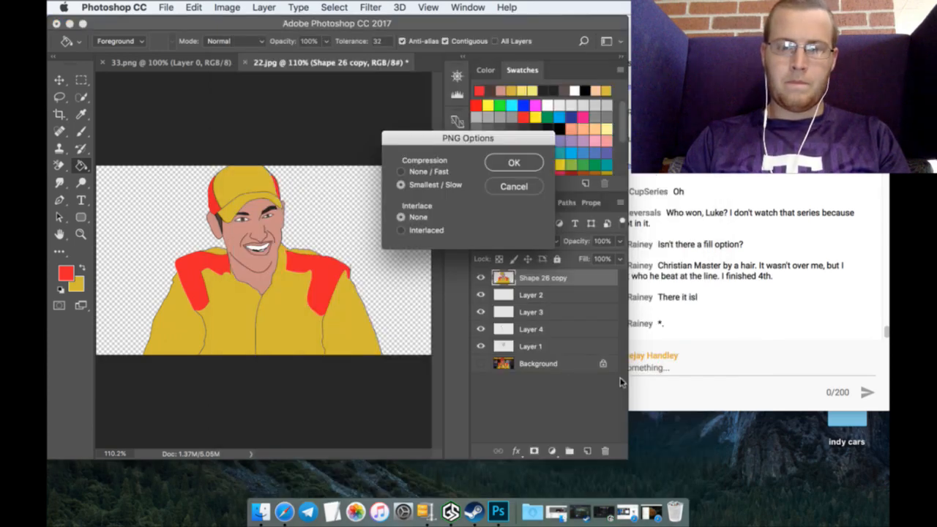
{"action": "key", "text": "Return"}
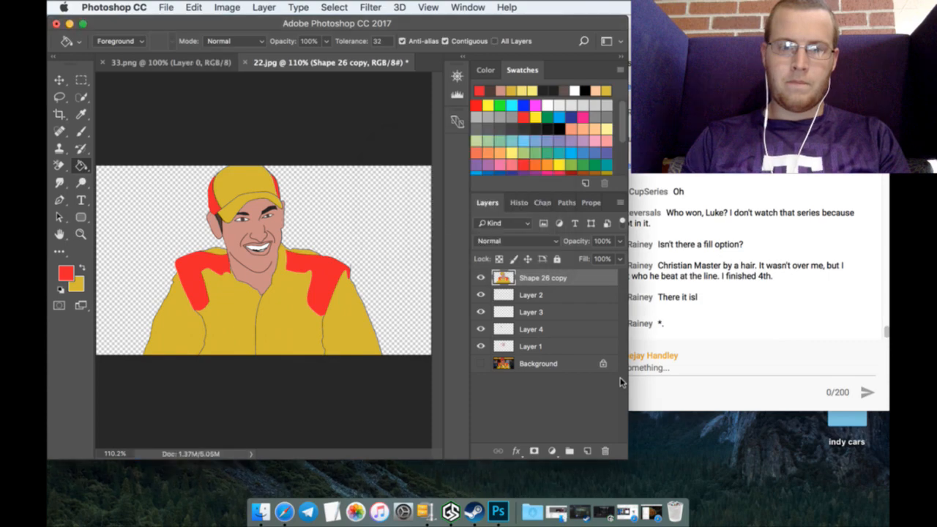
Step: Save the layered document as 22.psd with Maximize Compatibility enabled
{"action": "left_click", "coordinate": [166, 8]}
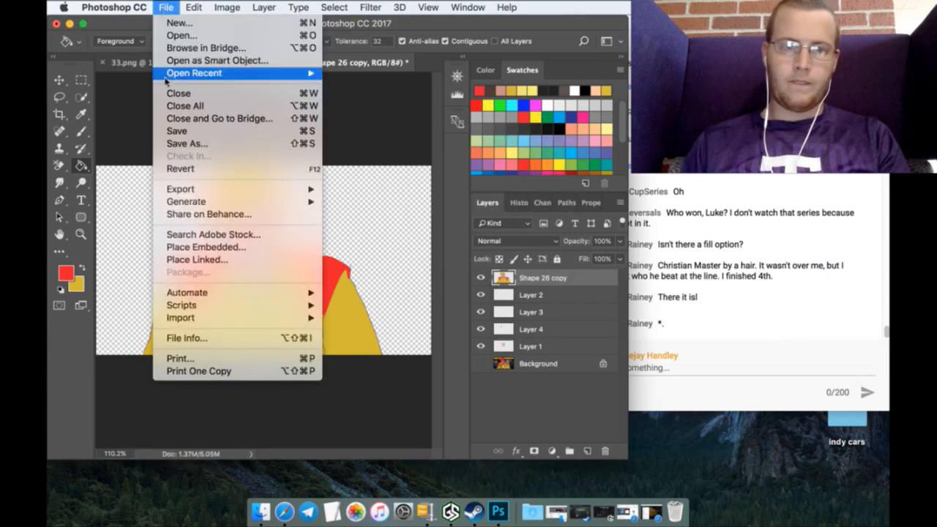
{"action": "left_click", "coordinate": [177, 131]}
{"action": "key", "text": "Return"}
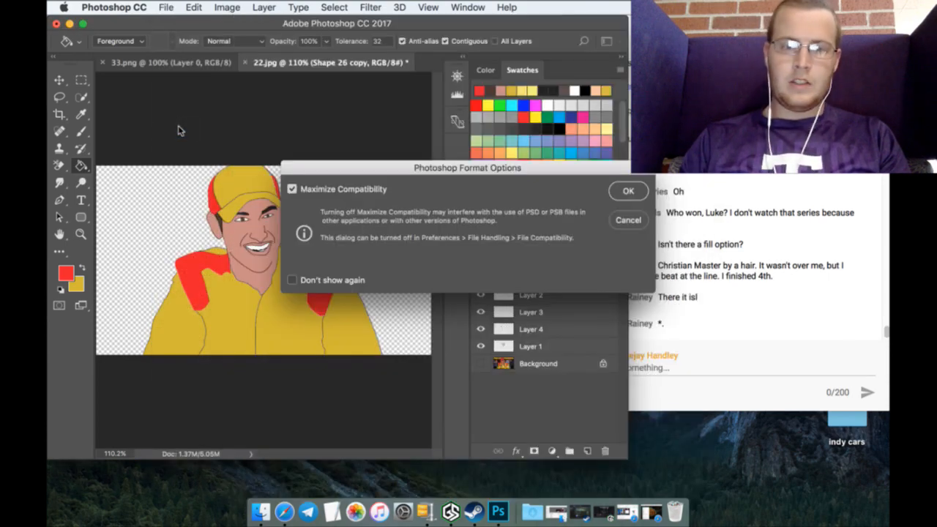
{"action": "key", "text": "Return"}
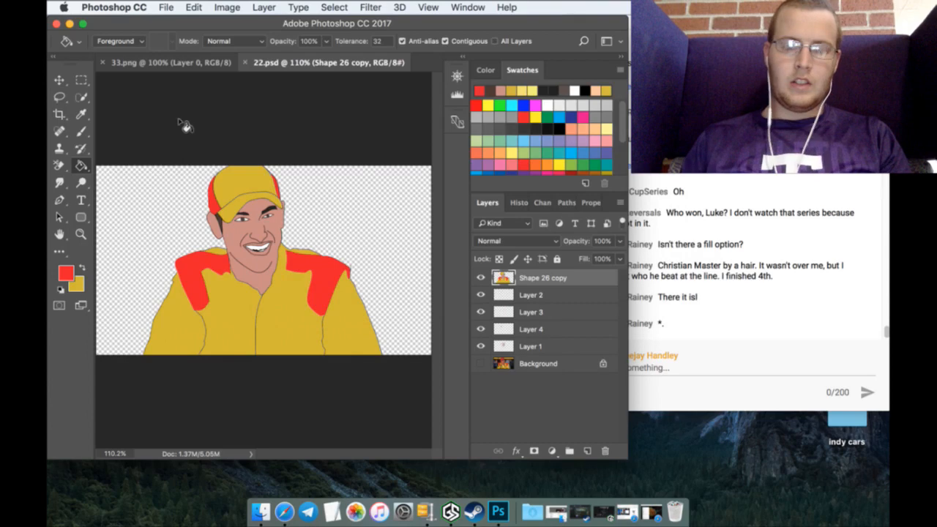
Step: Close 22.psd and add a blank layer above the driver photo in 33.png
{"action": "left_click", "coordinate": [246, 63]}
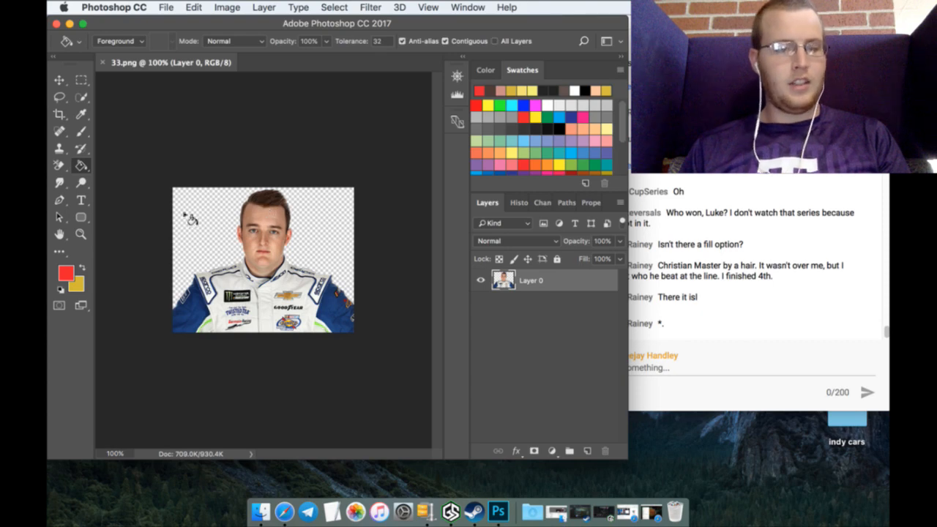
{"action": "left_click", "coordinate": [81, 235]}
{"action": "left_click", "coordinate": [403, 41]}
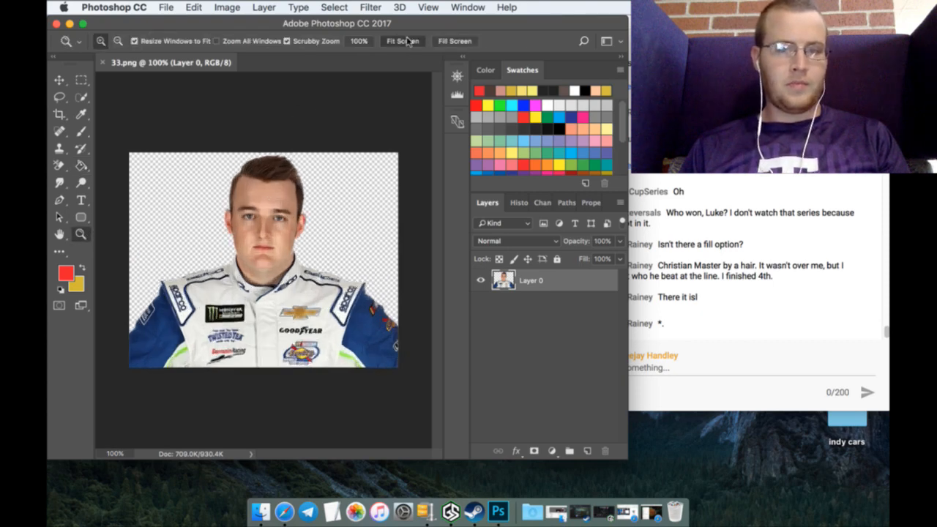
{"action": "left_click", "coordinate": [402, 41]}
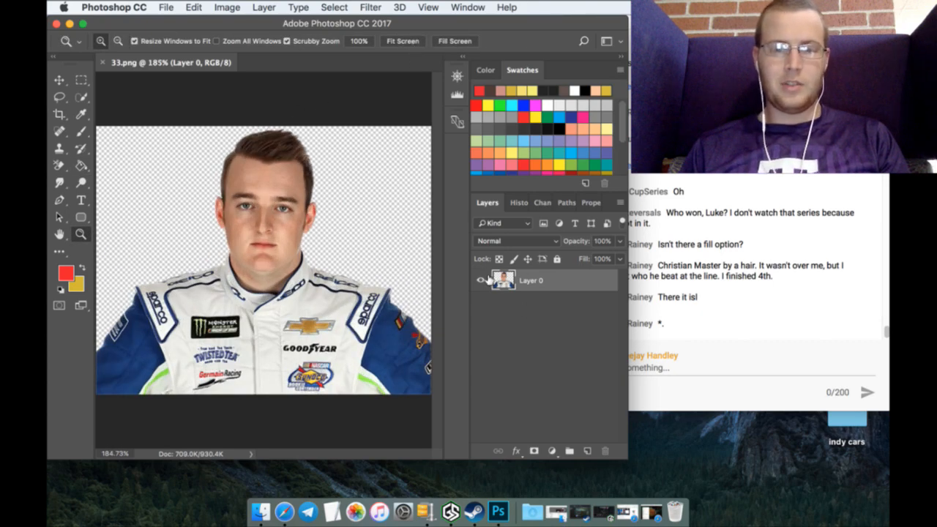
{"action": "left_click", "coordinate": [587, 450]}
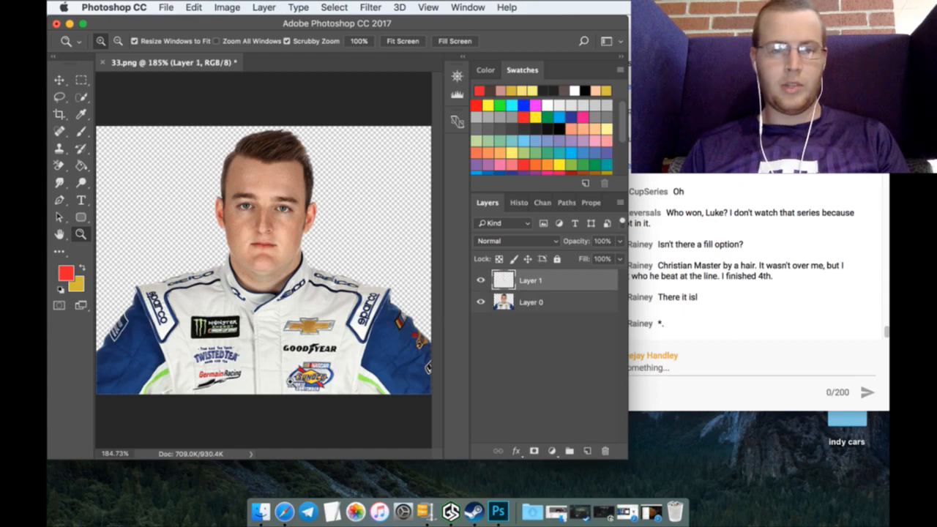
Step: Trace the sleeve's outer edge on the photo's left side up to the shoulder corner with an unfilled, 1 px black Pen shape
{"action": "left_click", "coordinate": [60, 201]}
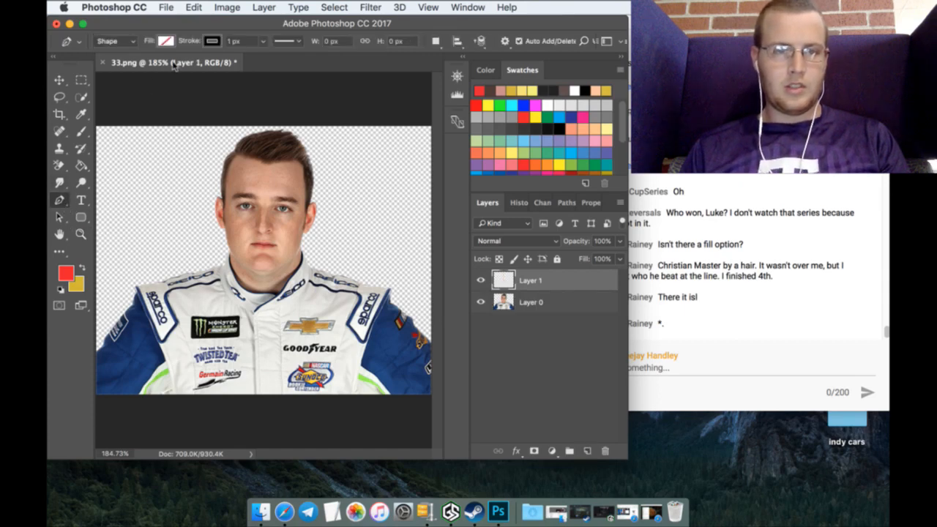
{"action": "left_click", "coordinate": [96, 347]}
{"action": "left_click", "coordinate": [100, 338]}
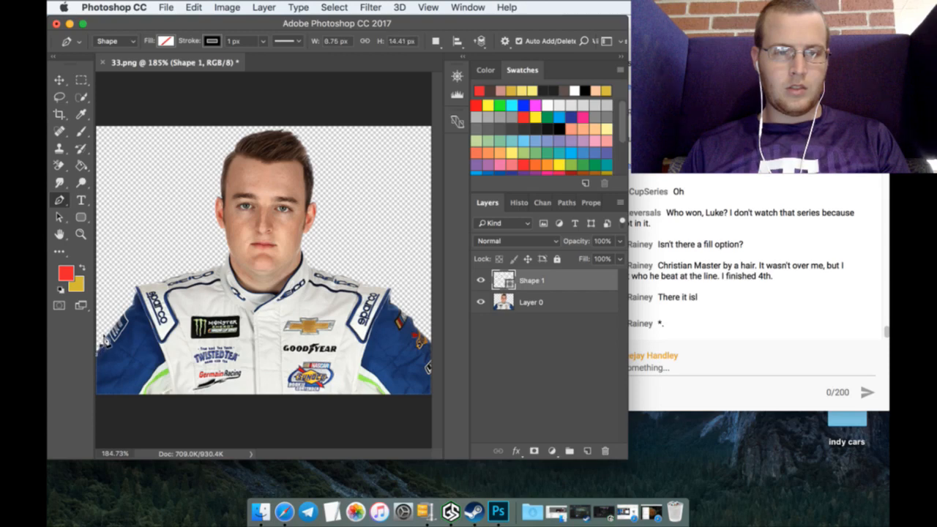
{"action": "left_click", "coordinate": [107, 341]}
{"action": "left_click", "coordinate": [109, 330]}
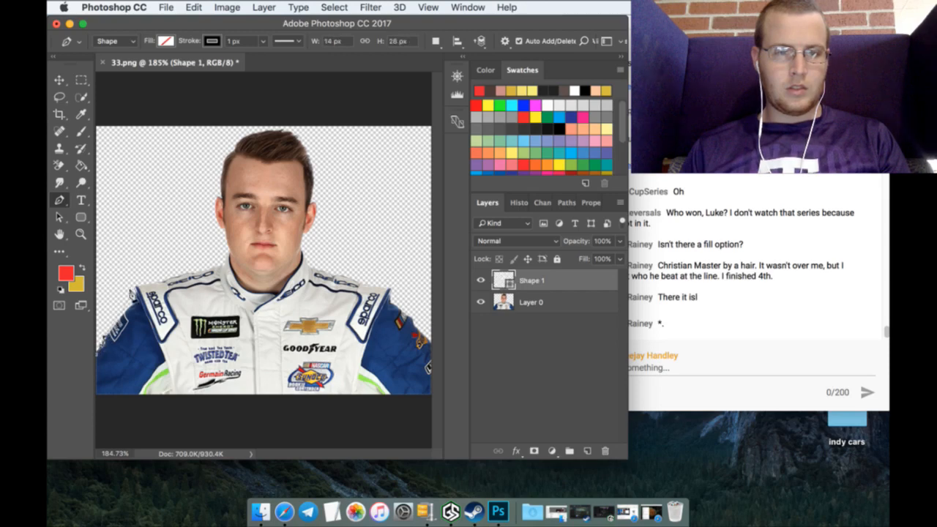
{"action": "left_click", "coordinate": [125, 304]}
{"action": "left_click", "coordinate": [132, 298]}
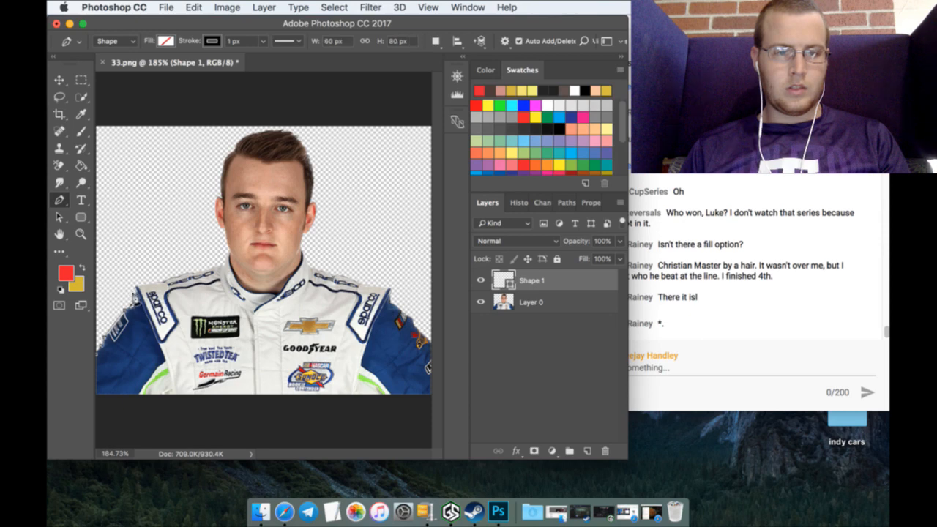
{"action": "left_click", "coordinate": [136, 290]}
{"action": "left_click", "coordinate": [135, 281]}
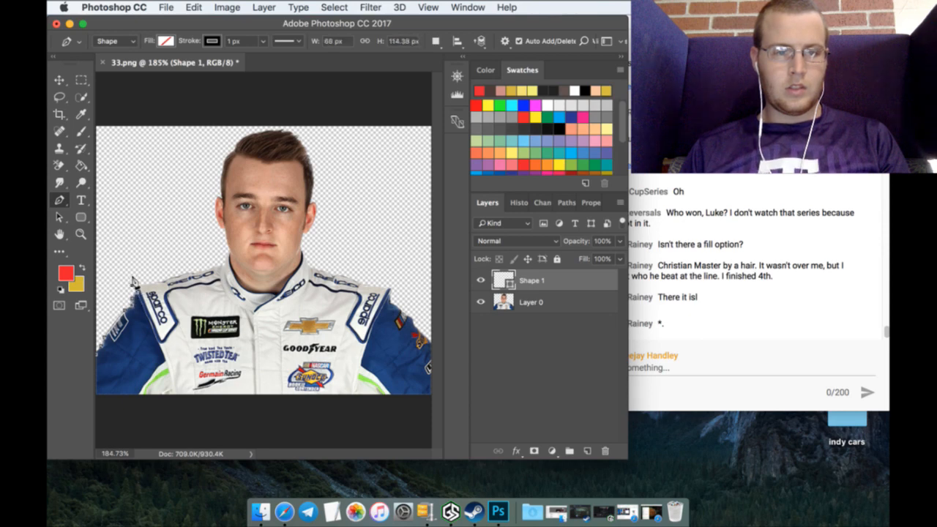
Step: Continue the Pen path along the top of the same shoulder to the base of the collar
{"action": "left_click", "coordinate": [139, 283]}
{"action": "left_click", "coordinate": [158, 278]}
{"action": "left_click", "coordinate": [165, 276]}
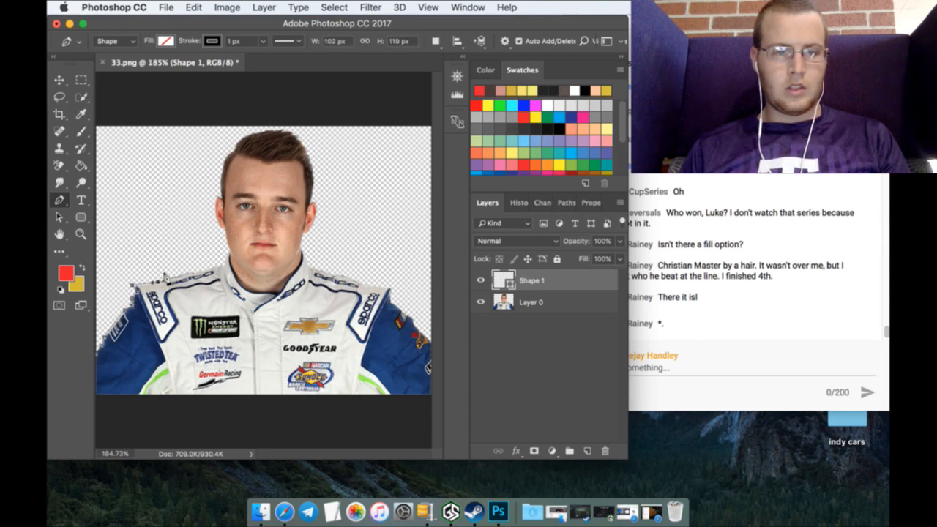
{"action": "left_click", "coordinate": [178, 272]}
{"action": "left_click", "coordinate": [196, 265]}
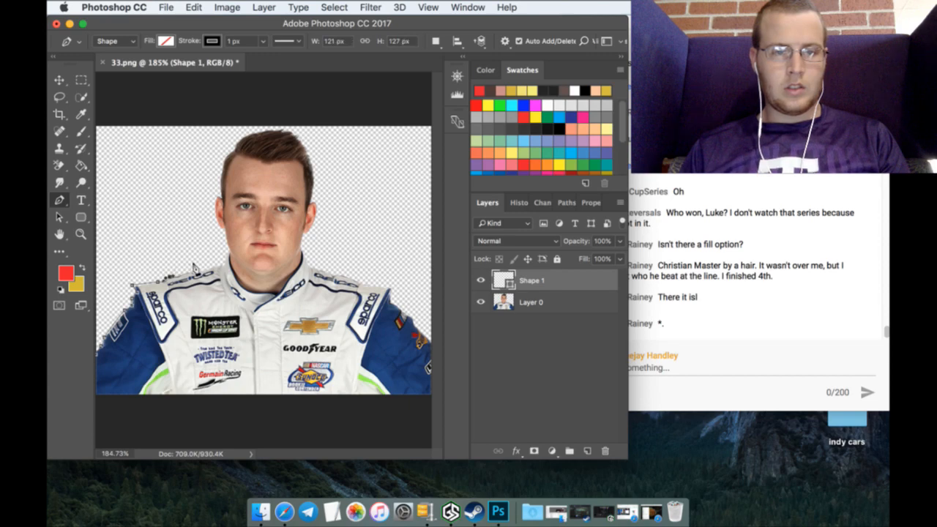
{"action": "left_click", "coordinate": [194, 265]}
{"action": "left_click", "coordinate": [199, 264]}
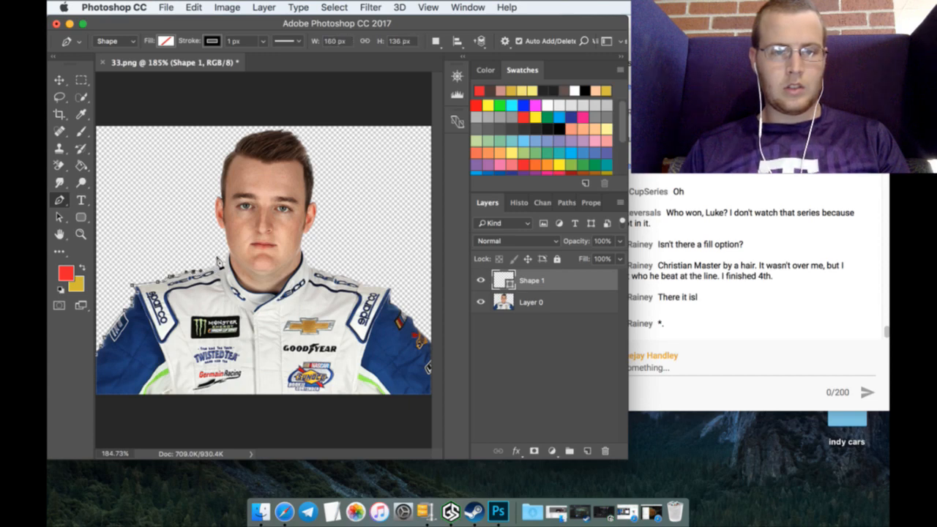
{"action": "left_click", "coordinate": [221, 260]}
{"action": "left_click", "coordinate": [229, 256]}
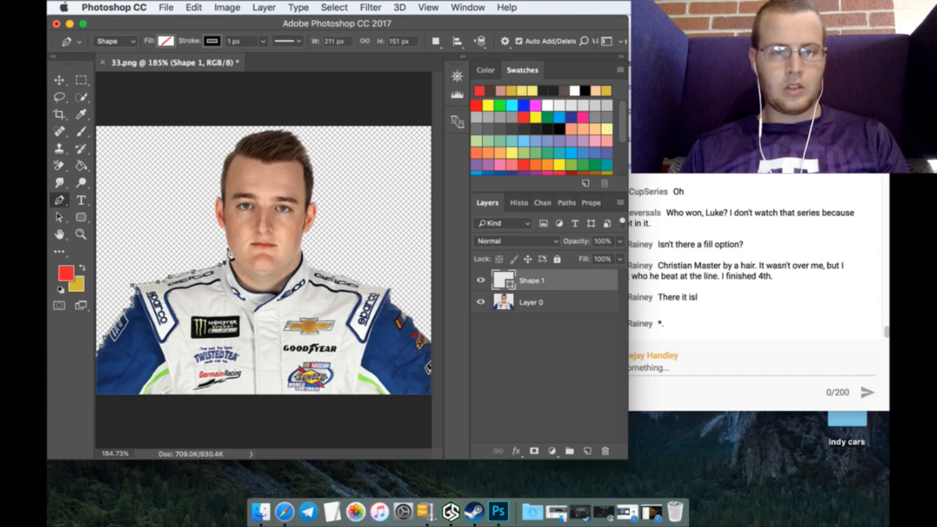
Step: Extend the outline around the collar opening beneath the neck to its opposite tip, making the path about 339 px wide and 170 px high
{"action": "left_click", "coordinate": [231, 249]}
{"action": "left_click", "coordinate": [233, 249]}
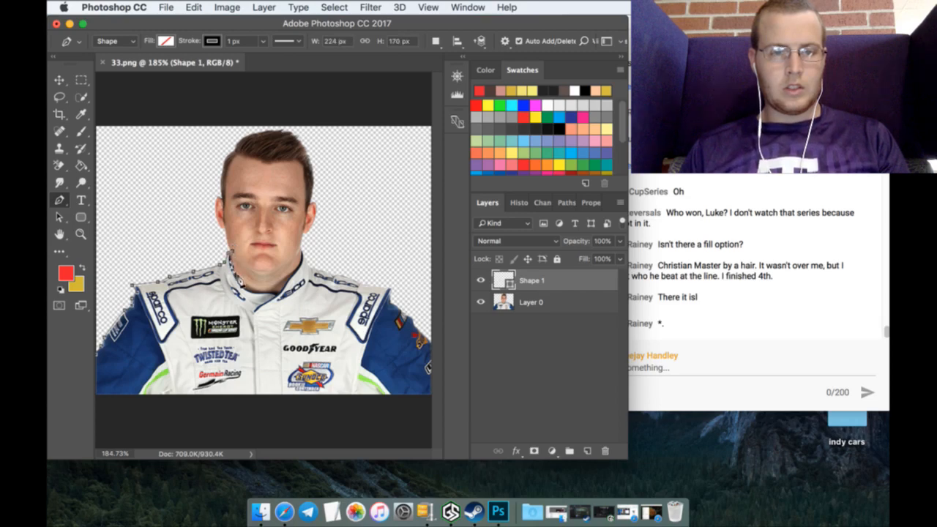
{"action": "left_click", "coordinate": [256, 288]}
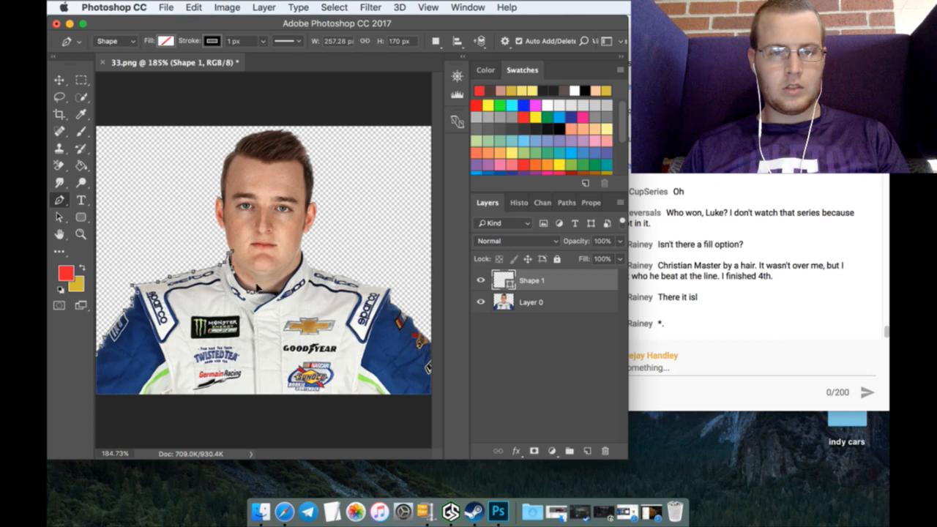
{"action": "left_click", "coordinate": [277, 292]}
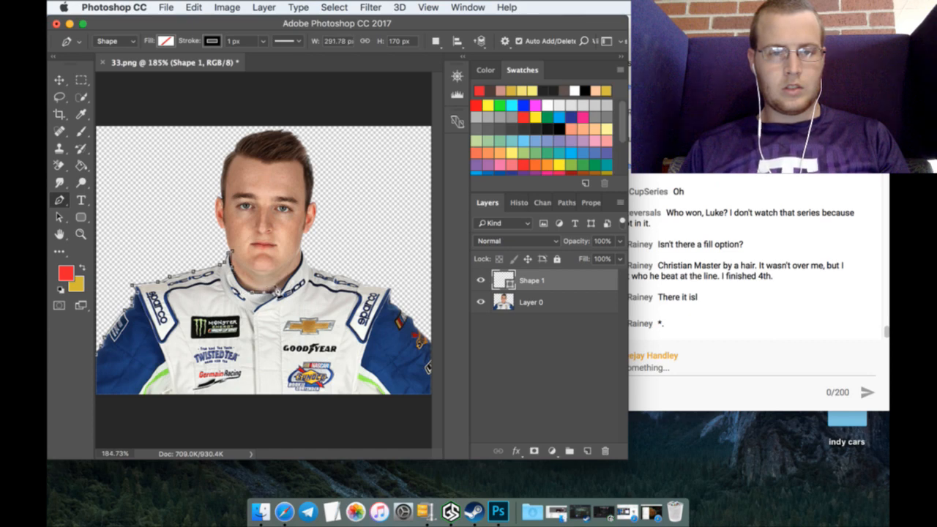
{"action": "left_click", "coordinate": [285, 284]}
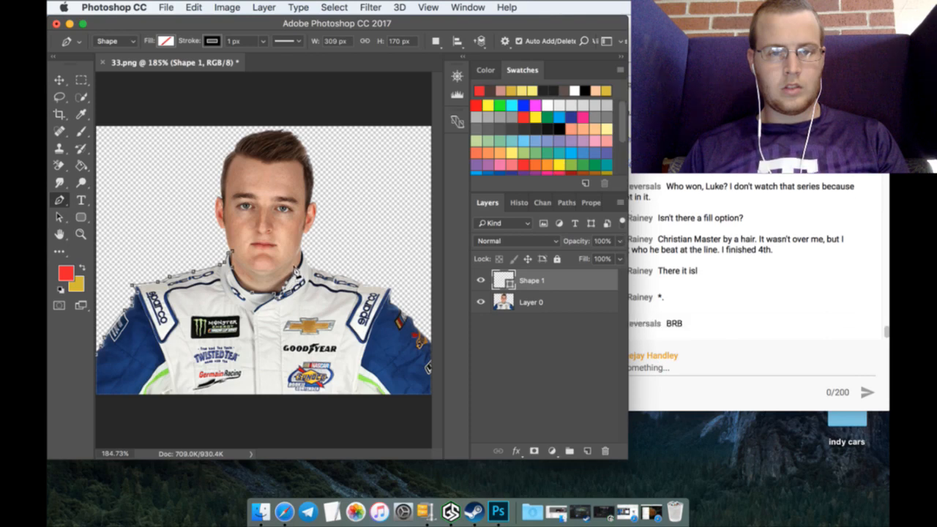
{"action": "left_click", "coordinate": [300, 269]}
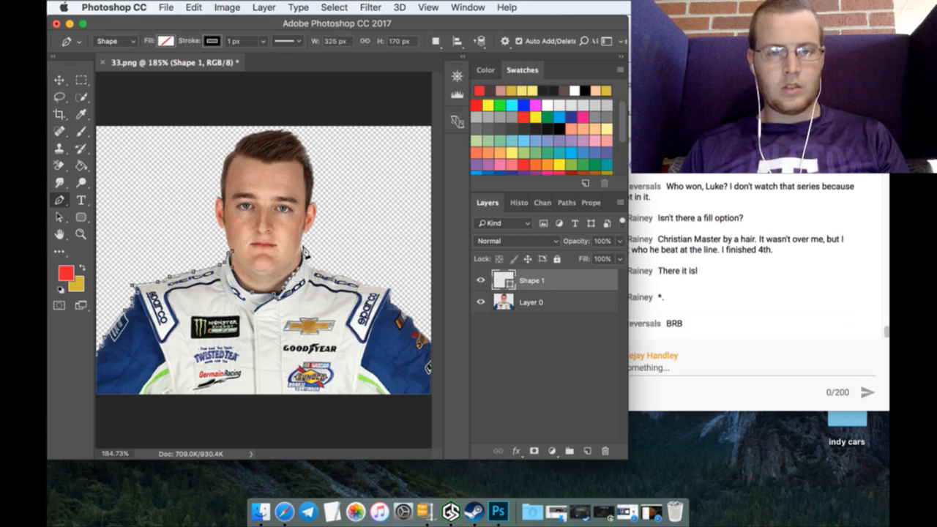
{"action": "left_click", "coordinate": [302, 241]}
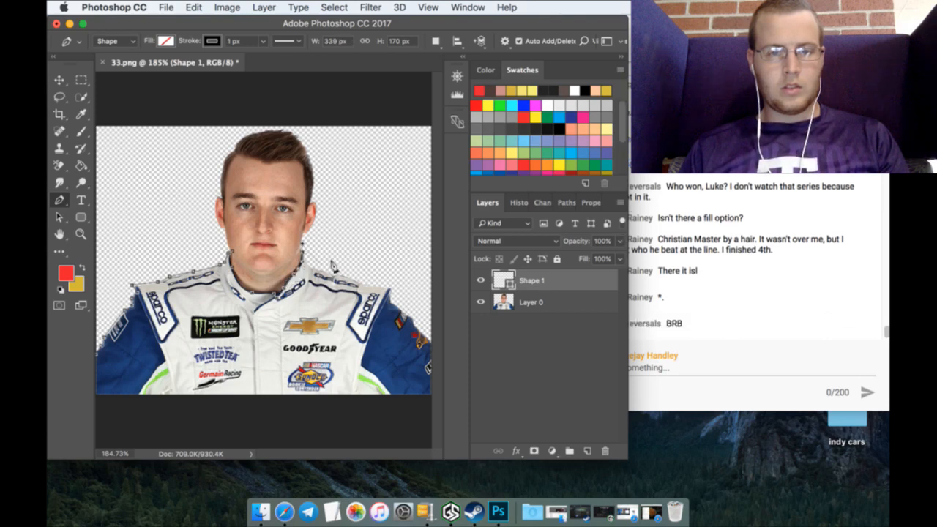
Step: On a new layer, trace the opposite shoulder with the Pen tool from the collar tip out towards the Sparco patch's outer corner
{"action": "left_click", "coordinate": [587, 451]}
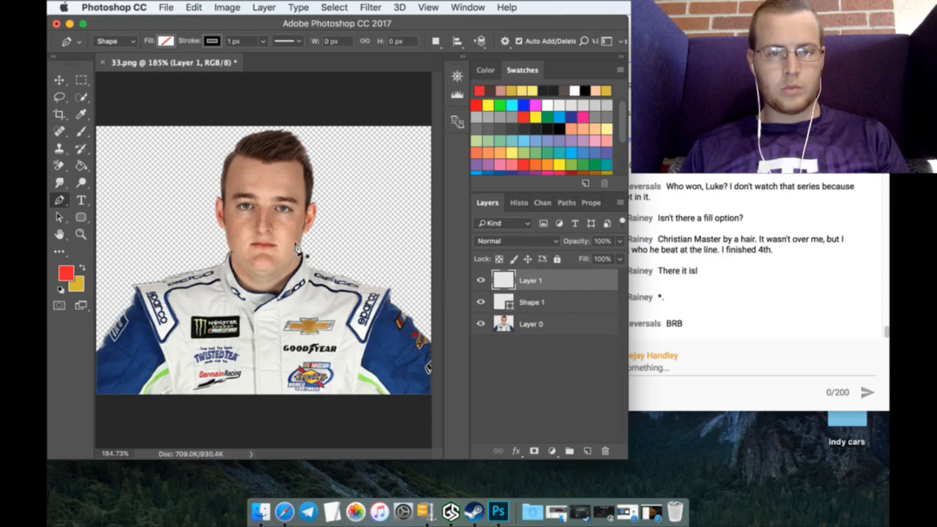
{"action": "left_click", "coordinate": [304, 248]}
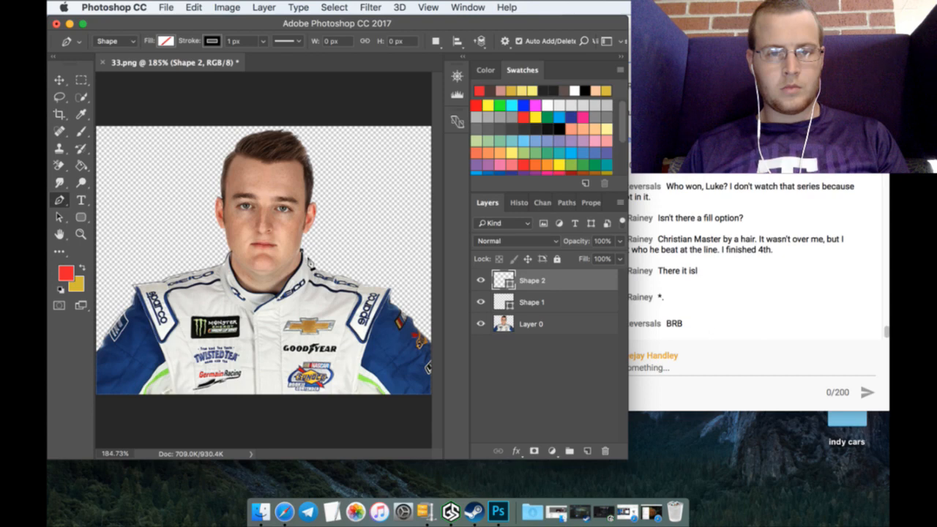
{"action": "left_click", "coordinate": [310, 262]}
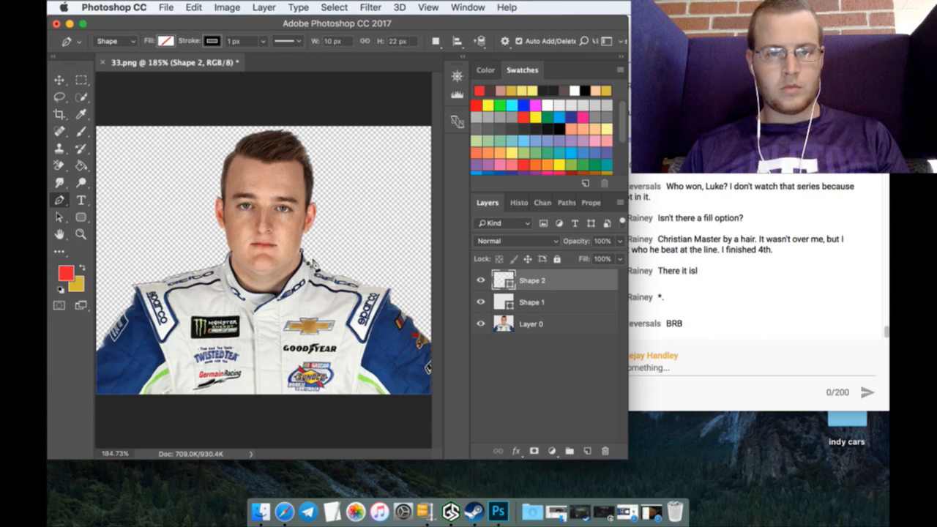
{"action": "left_click", "coordinate": [333, 269]}
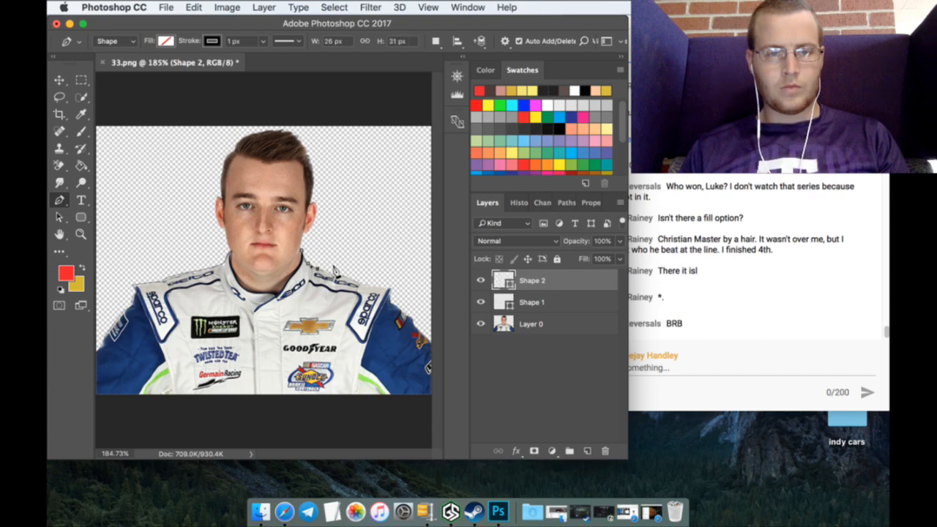
{"action": "left_click", "coordinate": [356, 278]}
{"action": "left_click", "coordinate": [366, 284]}
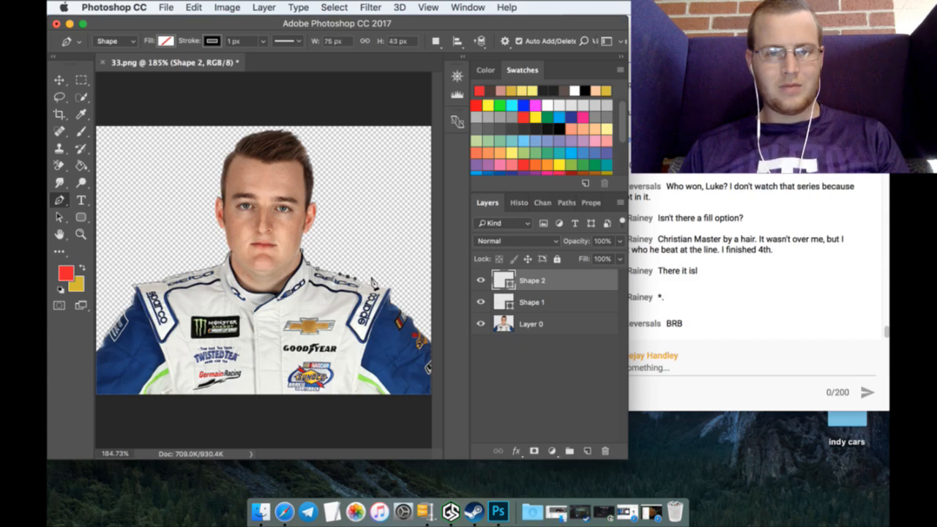
{"action": "left_click", "coordinate": [374, 286]}
{"action": "left_click", "coordinate": [380, 284]}
{"action": "left_click", "coordinate": [385, 286]}
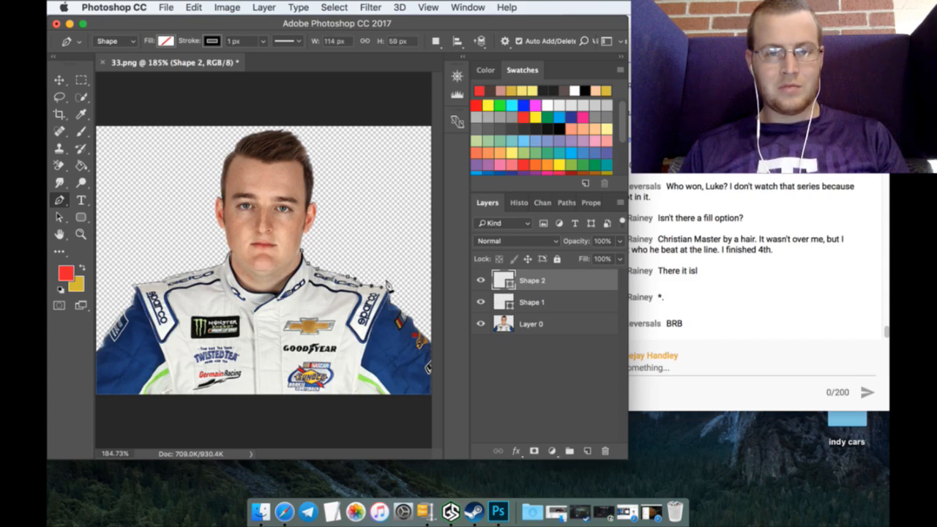
Step: Continue the path around the shoulder corner and down the blue sleeve's outer edge towards the canvas border
{"action": "left_click", "coordinate": [390, 286]}
{"action": "left_click", "coordinate": [392, 297]}
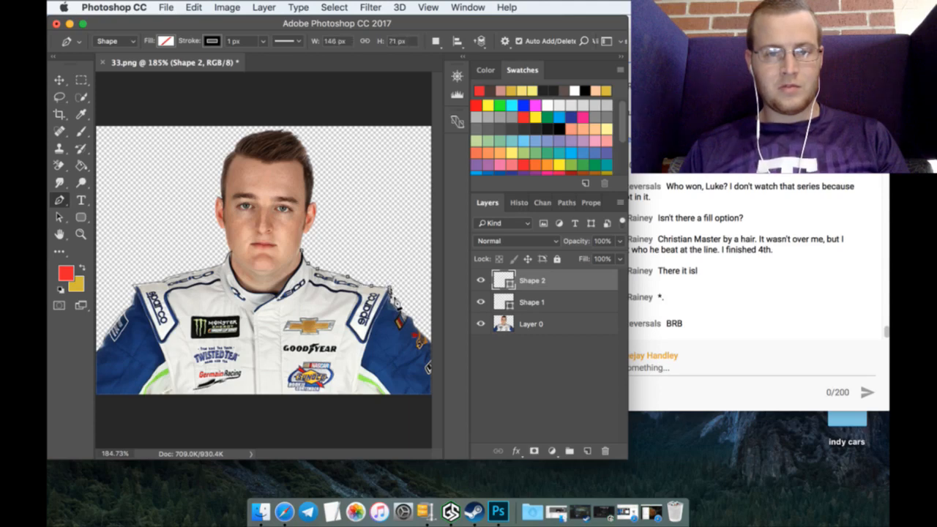
{"action": "left_click", "coordinate": [398, 299]}
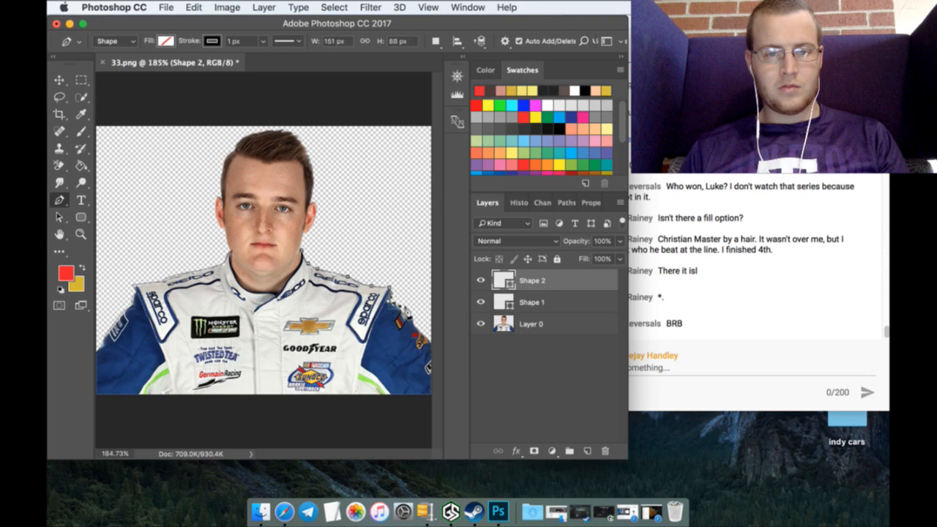
{"action": "left_click", "coordinate": [420, 320]}
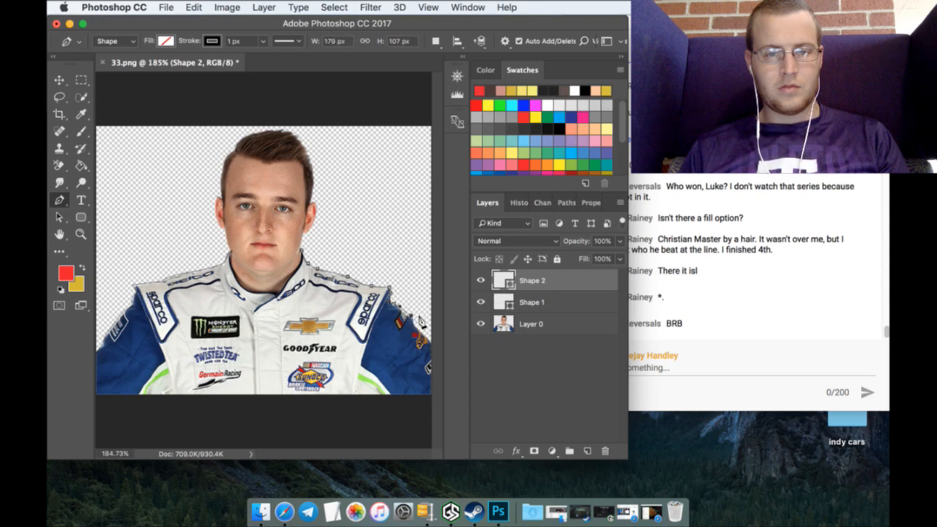
{"action": "left_click", "coordinate": [423, 327]}
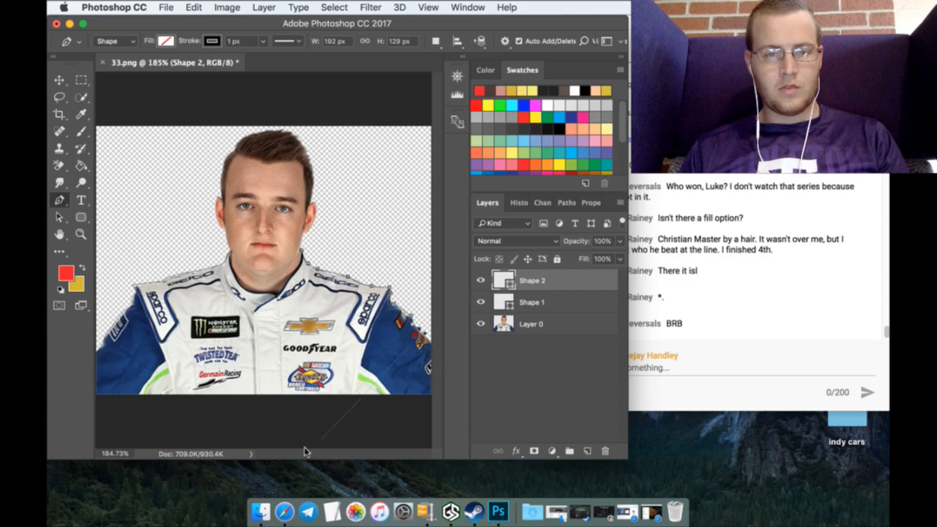
Step: Carry the sleeve outline past the canvas edge and down to a point just outside the canvas's lower corner
{"action": "left_click", "coordinate": [81, 235]}
{"action": "left_click_drag", "start_coordinate": [278, 338], "coordinate": [314, 406]}
{"action": "left_click_drag", "start_coordinate": [333, 455], "coordinate": [364, 455]}
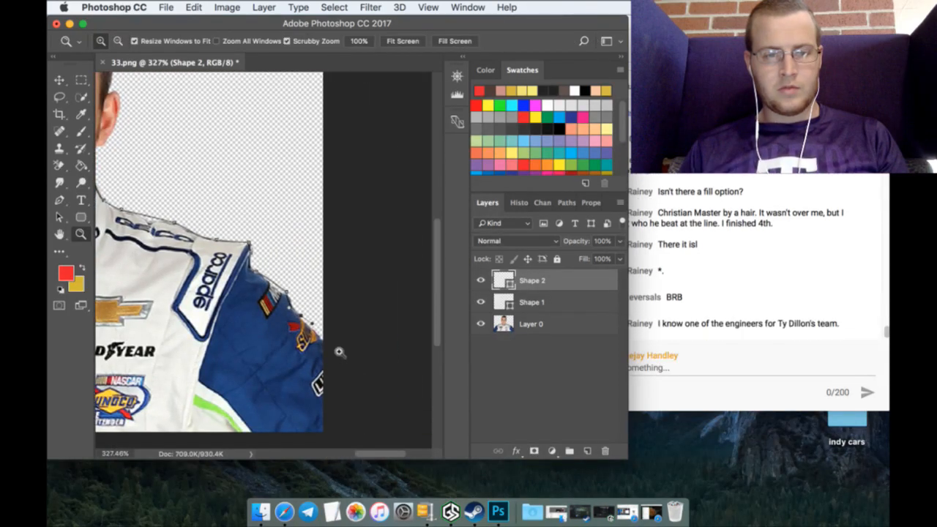
{"action": "left_click", "coordinate": [59, 200]}
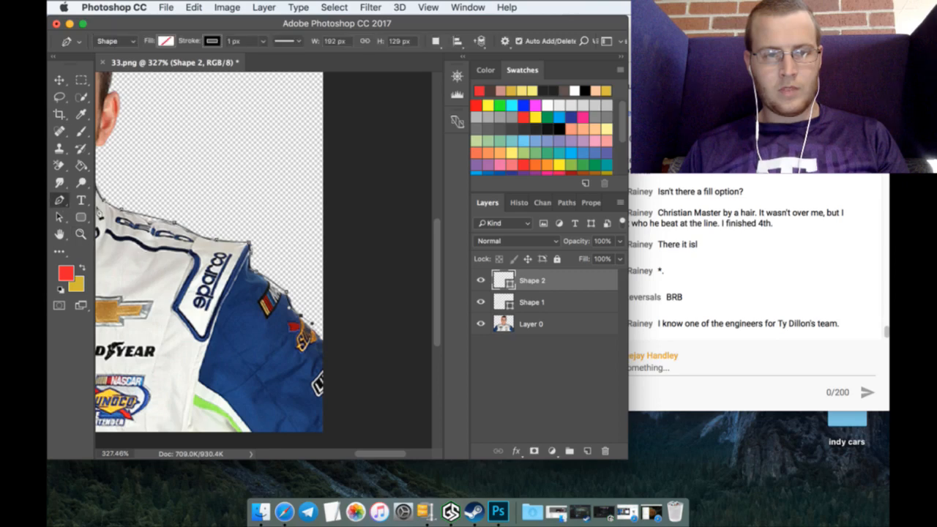
{"action": "left_click", "coordinate": [338, 350]}
{"action": "scroll", "coordinate": [340, 352], "scroll_direction": "down", "scroll_amount": 3}
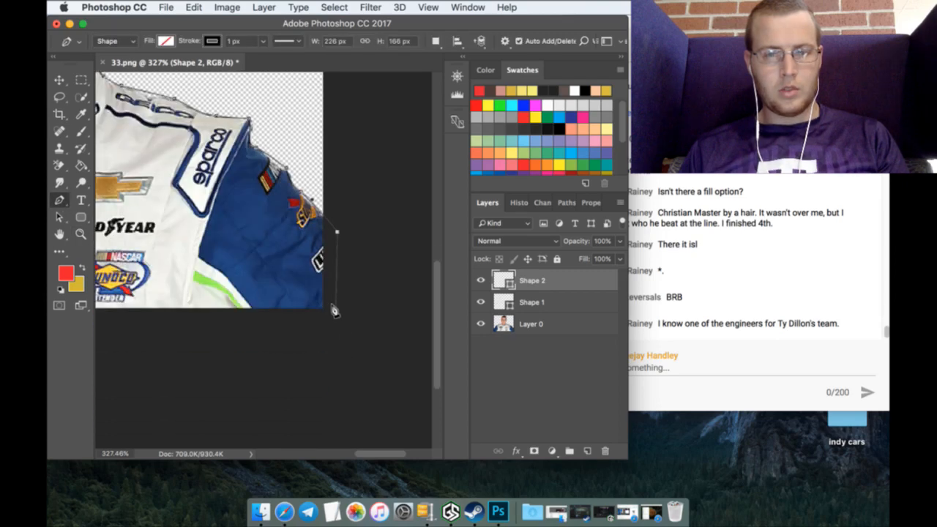
{"action": "left_click", "coordinate": [350, 316]}
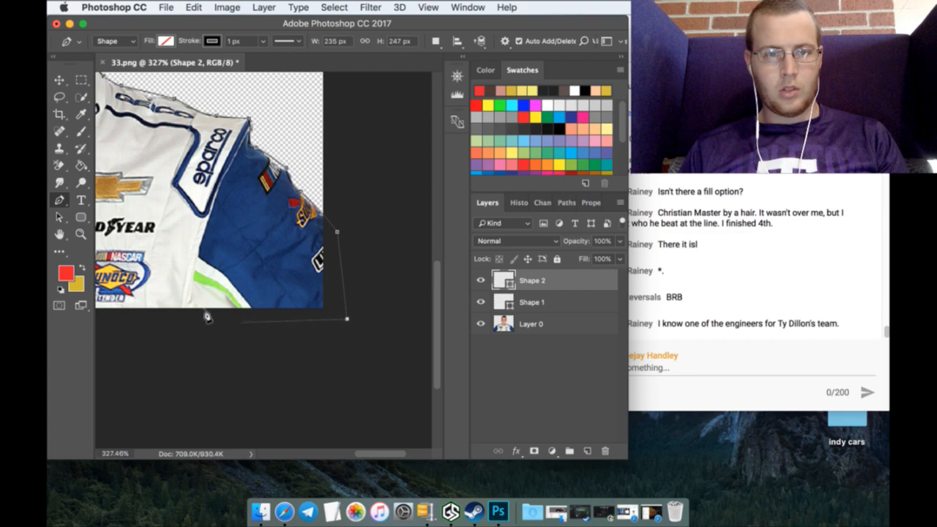
Step: Run the path beneath the canvas to the suit's centre, up the zipper seam and along the collar's front edge to its tip
{"action": "left_click_drag", "start_coordinate": [400, 456], "coordinate": [360, 458]}
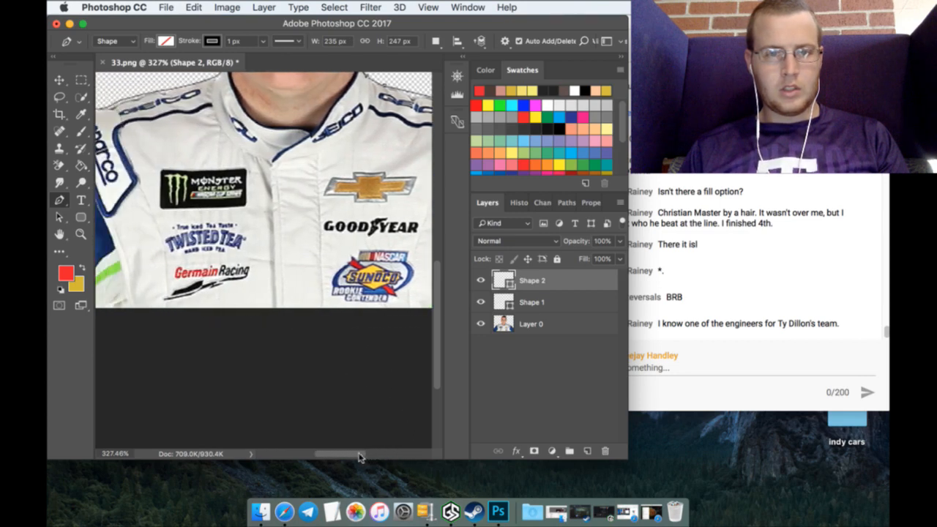
{"action": "left_click", "coordinate": [275, 313]}
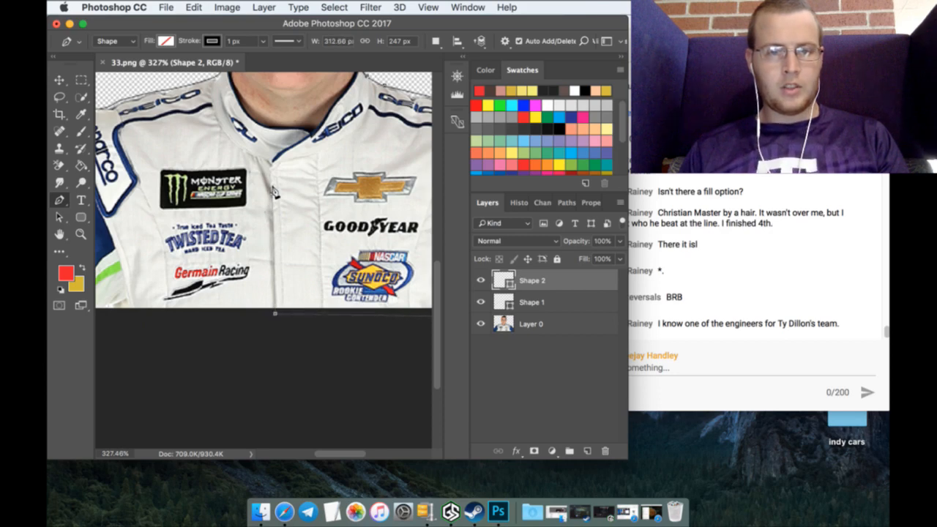
{"action": "left_click", "coordinate": [272, 193]}
{"action": "left_click", "coordinate": [272, 161]}
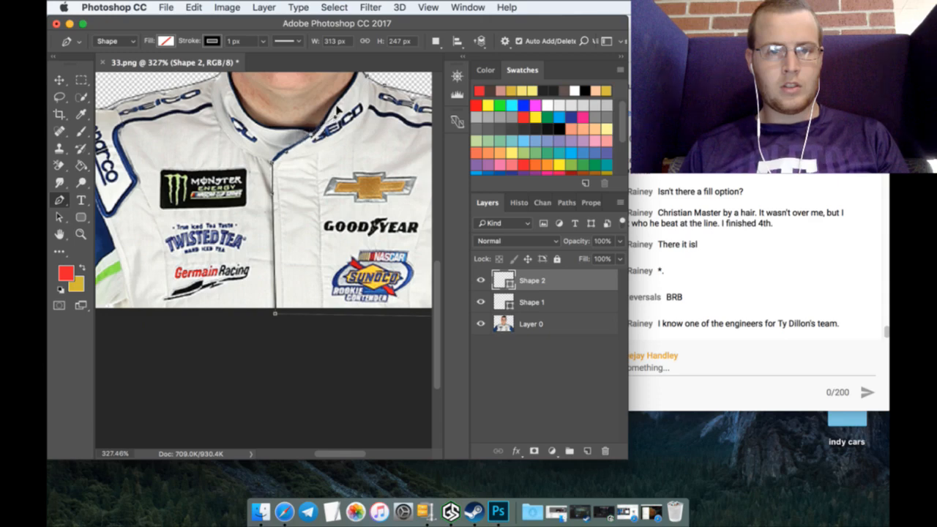
{"action": "mouse_move", "coordinate": [370, 98]}
{"action": "left_mouse_down"}
{"action": "mouse_move", "coordinate": [350, 101]}
{"action": "mouse_move", "coordinate": [358, 102]}
{"action": "left_mouse_up"}
{"action": "scroll", "coordinate": [352, 249], "scroll_direction": "up", "scroll_amount": 3}
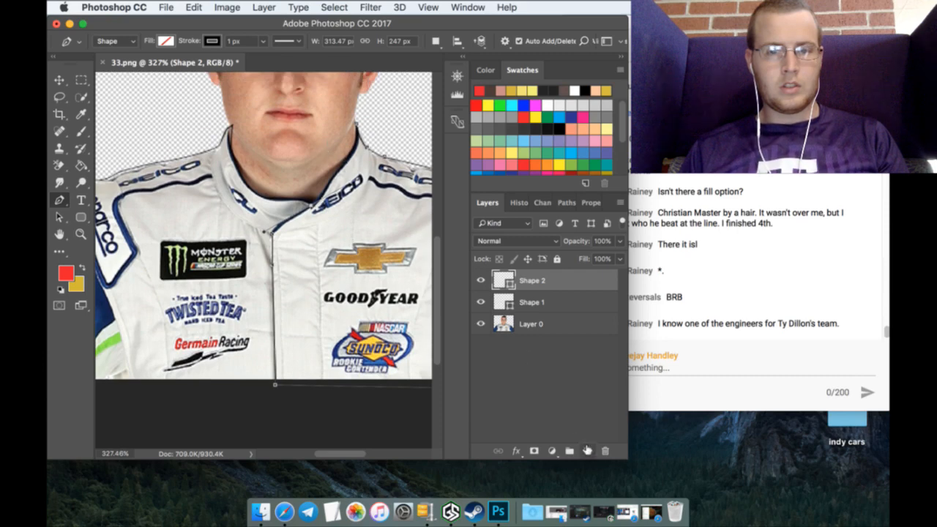
Step: Add a blank layer above the Shape 2 outline, and toggle the driver photo's visibility to check the tracing
{"action": "left_click", "coordinate": [586, 451]}
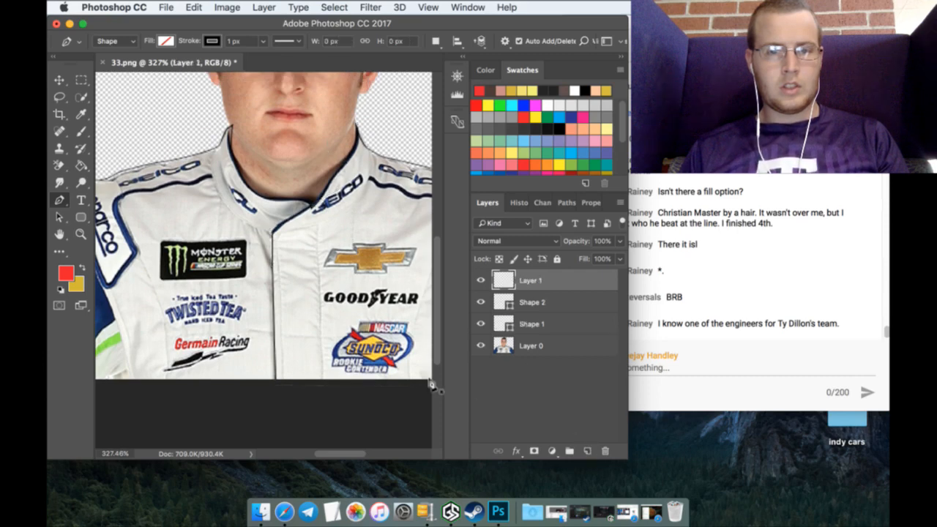
{"action": "left_click", "coordinate": [481, 345]}
{"action": "left_click", "coordinate": [481, 345]}
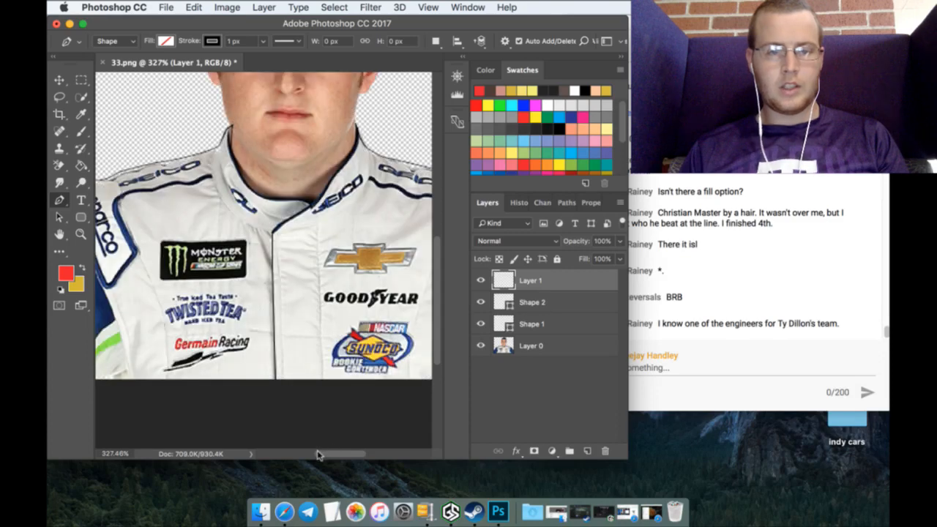
Step: Trace the left-hand sleeve seam from the shoulder corner past the Sparco patch and down the torso's side to below the canvas
{"action": "scroll", "coordinate": [318, 454], "scroll_direction": "left", "scroll_amount": 3}
{"action": "left_click_drag", "start_coordinate": [299, 455], "coordinate": [301, 458]}
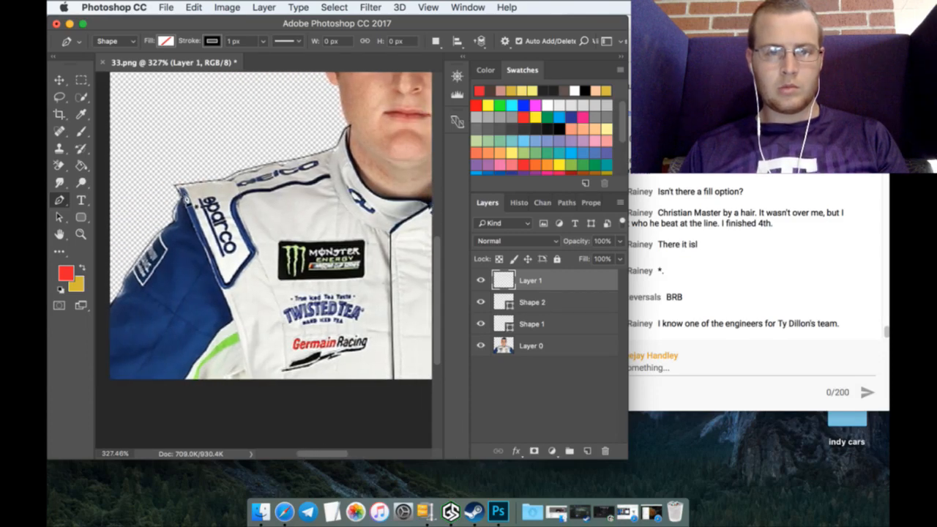
{"action": "left_click", "coordinate": [189, 196]}
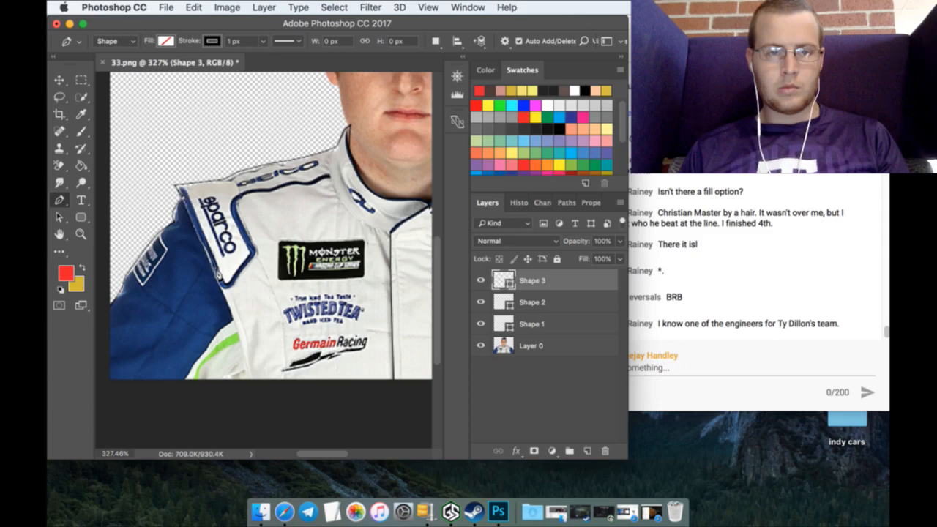
{"action": "left_click_drag", "start_coordinate": [215, 273], "coordinate": [235, 319]}
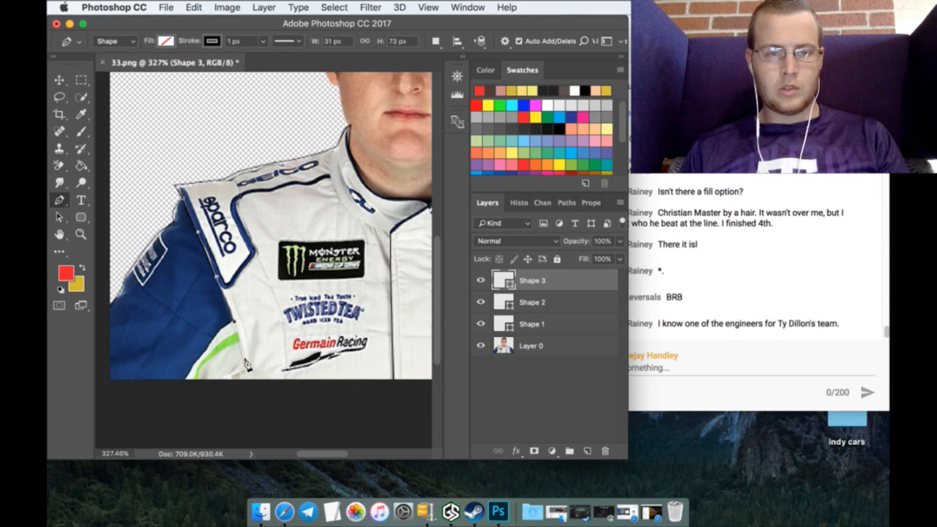
{"action": "left_click", "coordinate": [244, 368]}
{"action": "left_click_drag", "start_coordinate": [241, 368], "coordinate": [210, 395]}
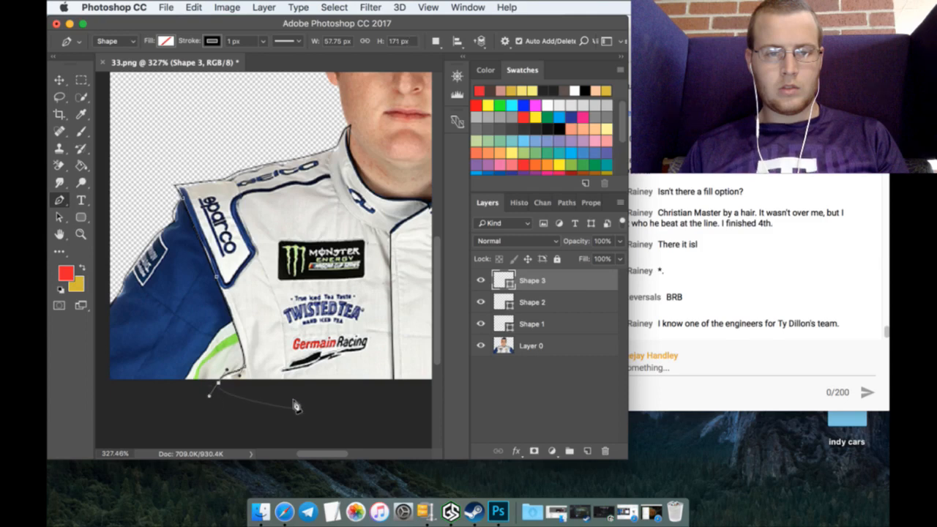
Step: On a new layer, trace the left-hand blue sleeve's lower edge along the white and green stripe to below the canvas
{"action": "left_click_drag", "start_coordinate": [323, 456], "coordinate": [324, 456]}
{"action": "left_click", "coordinate": [589, 450]}
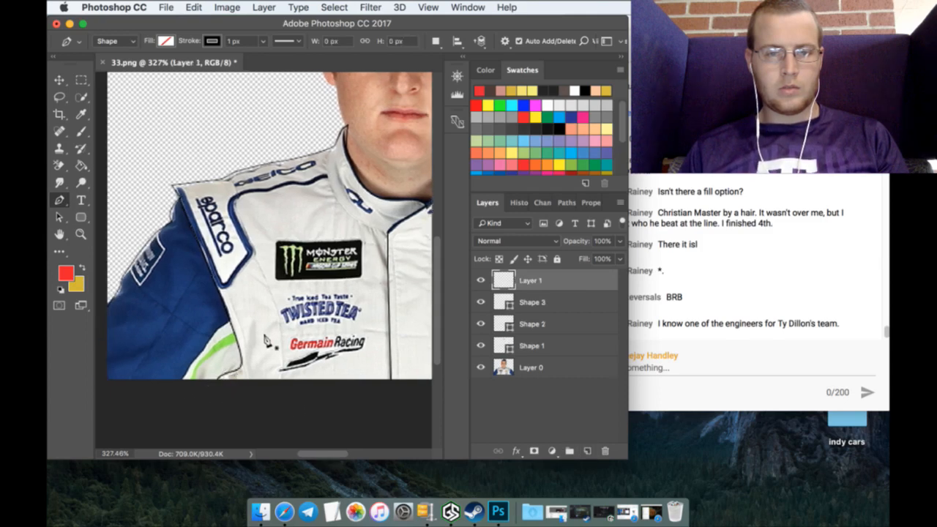
{"action": "left_click", "coordinate": [227, 326]}
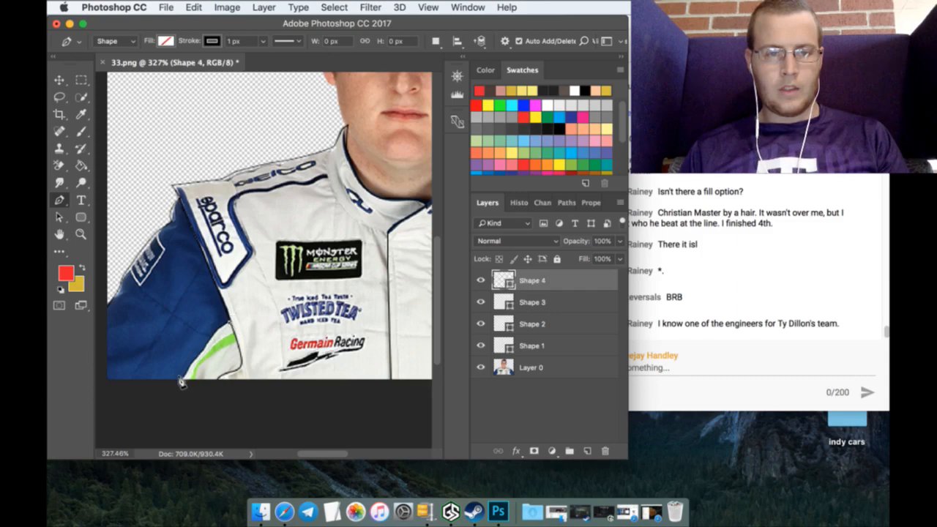
{"action": "left_click_drag", "start_coordinate": [174, 390], "coordinate": [140, 443]}
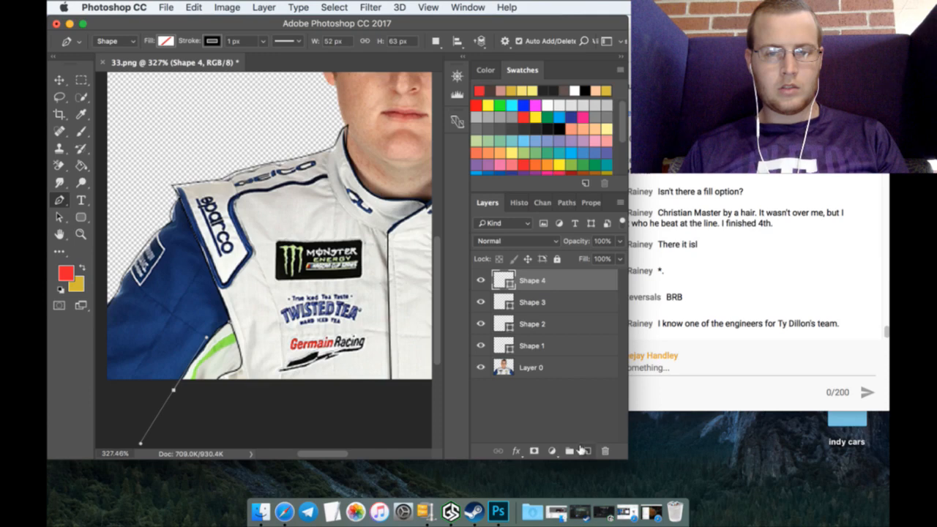
Step: On a new layer, trace the right-hand sleeve seam from the shoulder corner down between torso and blue sleeve to below the canvas
{"action": "left_click", "coordinate": [586, 450]}
{"action": "left_click_drag", "start_coordinate": [324, 453], "coordinate": [361, 456]}
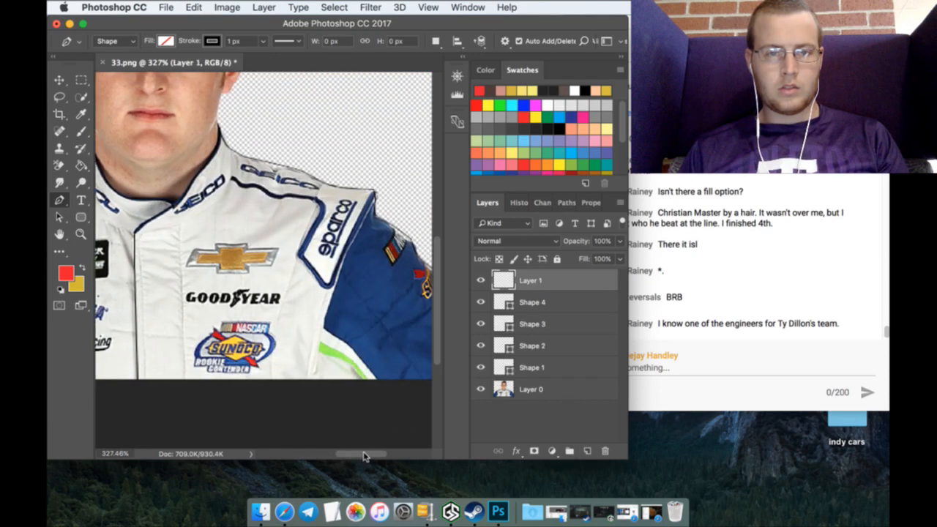
{"action": "left_click", "coordinate": [376, 195]}
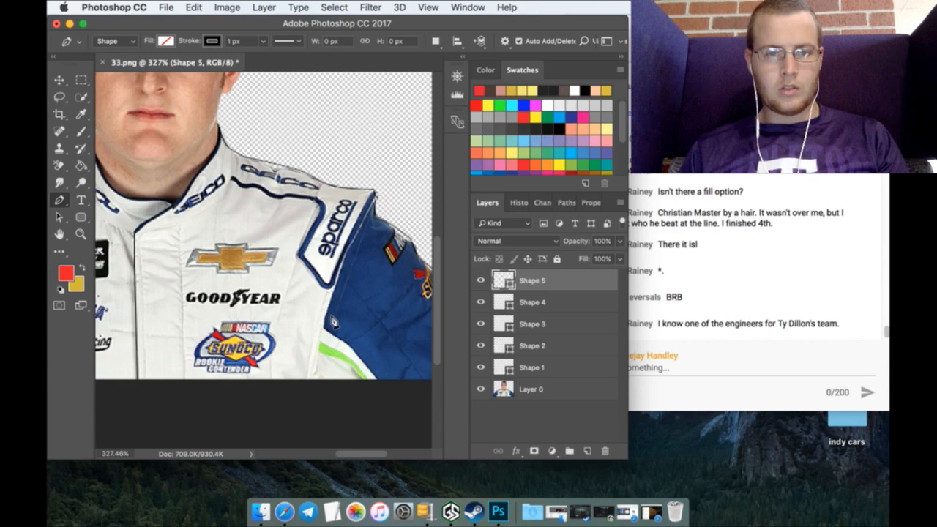
{"action": "left_click", "coordinate": [316, 383]}
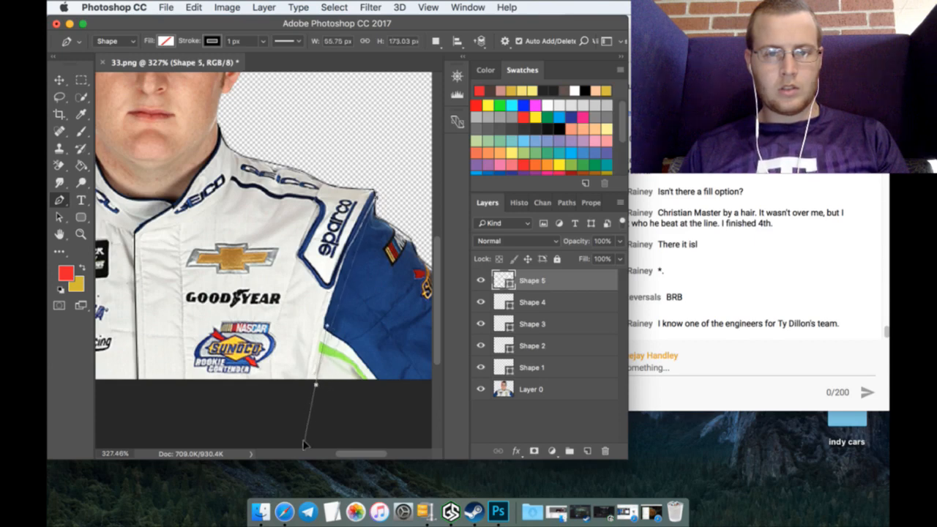
{"action": "scroll", "coordinate": [309, 399], "scroll_direction": "down", "scroll_amount": 2}
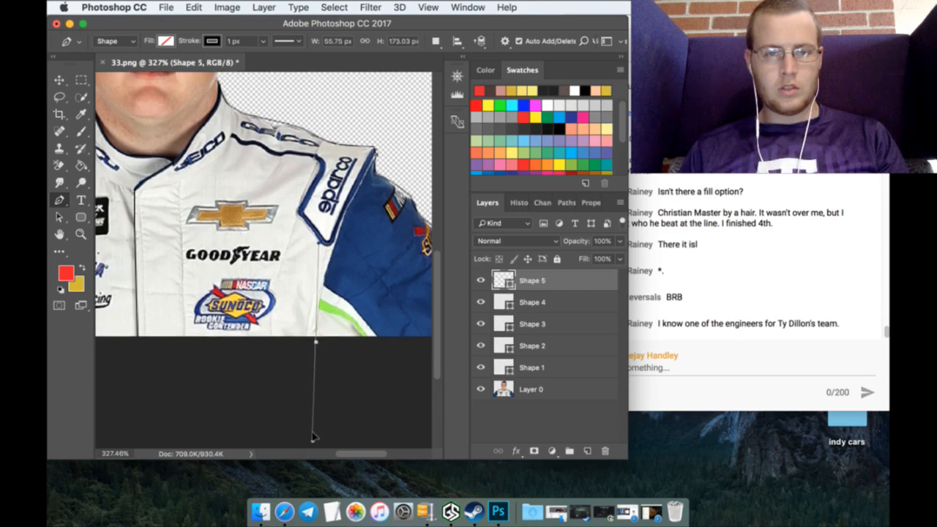
{"action": "left_click", "coordinate": [313, 440]}
Step: On a new layer, trace the right-hand blue sleeve's lower edge along its white and green stripe to just beyond the canvas
{"action": "left_click", "coordinate": [587, 451]}
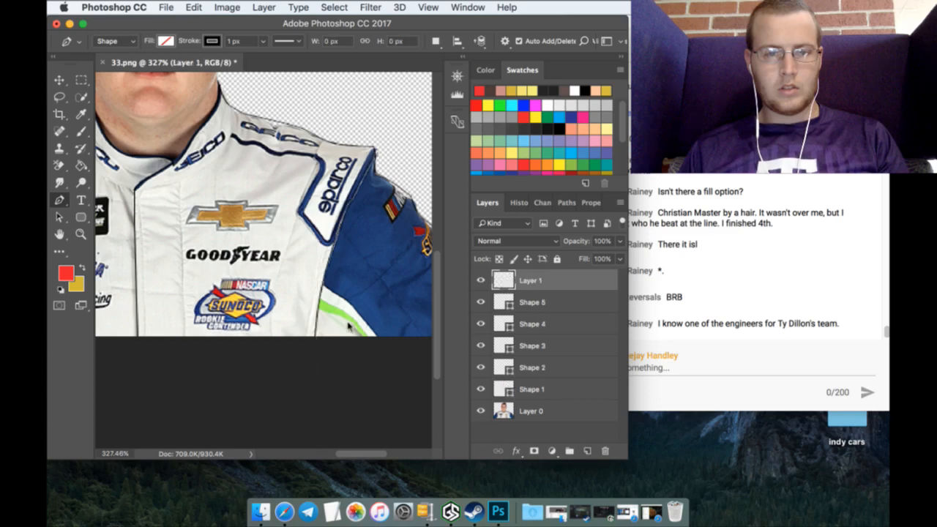
{"action": "left_click", "coordinate": [325, 284]}
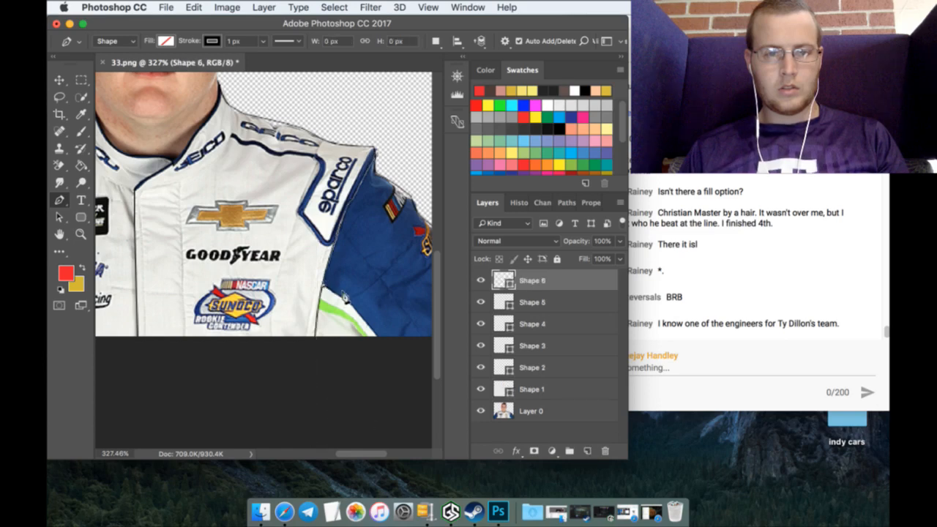
{"action": "left_click", "coordinate": [387, 343]}
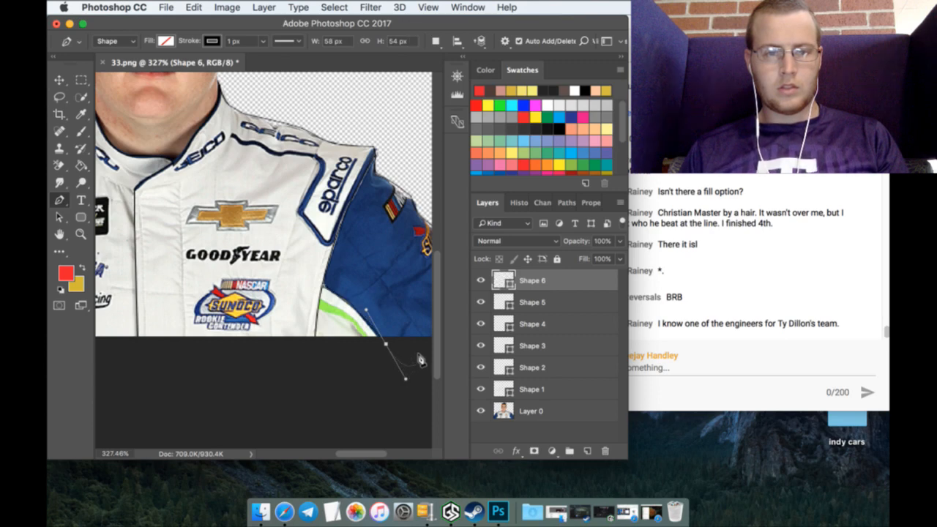
Step: Trace the collar's lower edge on both sides between the neck and the zipper top, each half on its own new layer
{"action": "scroll", "coordinate": [417, 365], "scroll_direction": "up", "scroll_amount": 3}
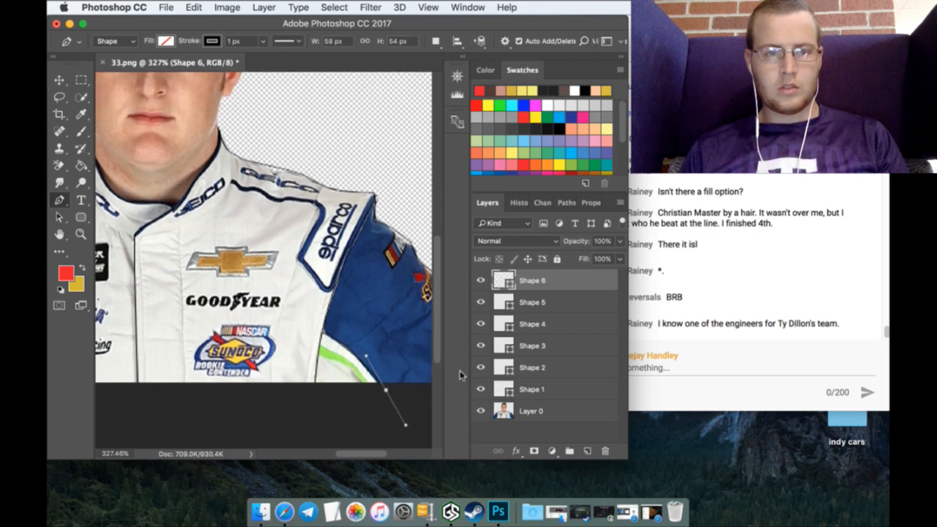
{"action": "left_click", "coordinate": [587, 451]}
{"action": "left_click", "coordinate": [139, 233]}
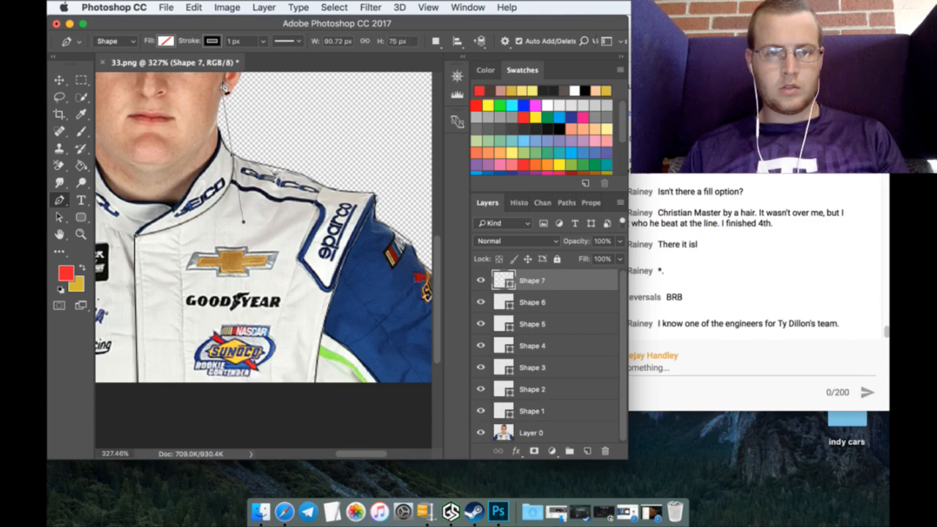
{"action": "left_click", "coordinate": [586, 451]}
{"action": "left_click_drag", "start_coordinate": [375, 458], "coordinate": [351, 456]}
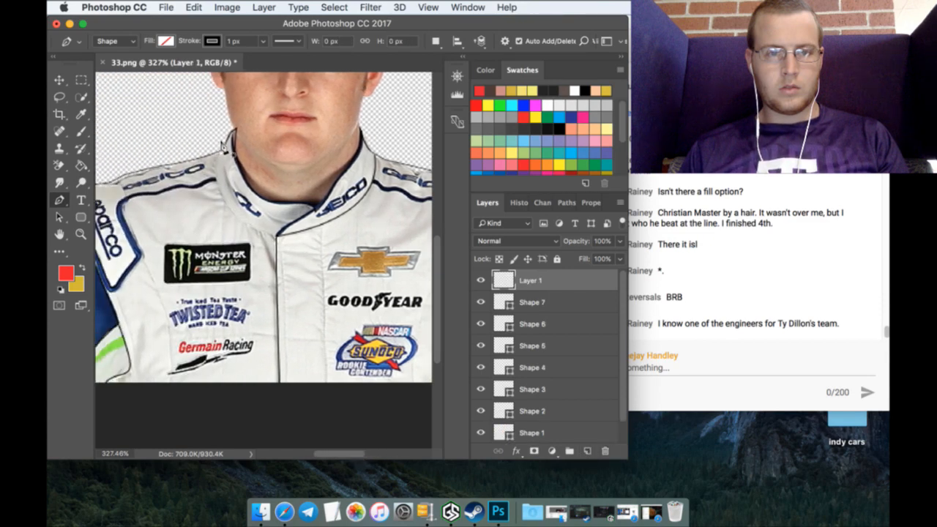
{"action": "left_click_drag", "start_coordinate": [278, 236], "coordinate": [370, 262]}
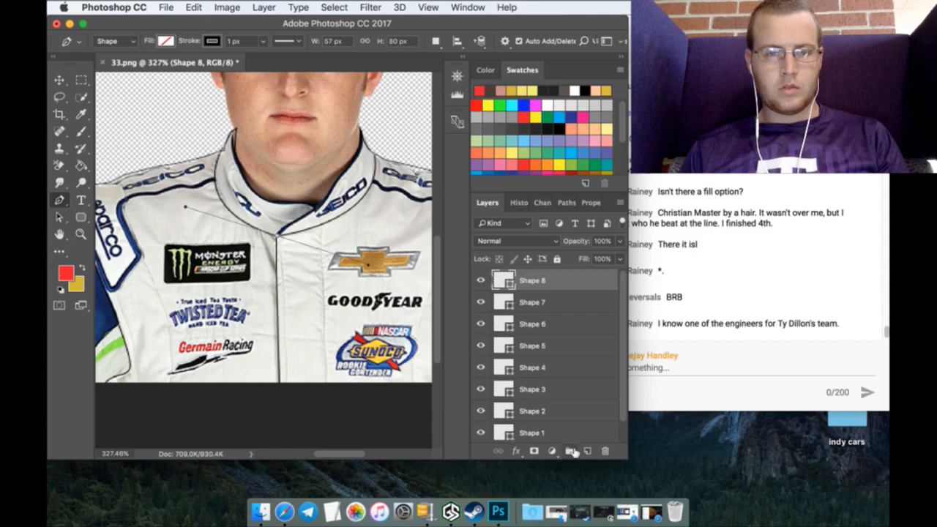
Step: On a new layer, trace the left-hand navy piping from the collar along the shoulder and around the Sparco patch to the sleeve seam
{"action": "left_click", "coordinate": [586, 450]}
{"action": "left_click_drag", "start_coordinate": [359, 453], "coordinate": [317, 453]}
{"action": "scroll", "coordinate": [264, 189], "scroll_direction": "right", "scroll_amount": 10}
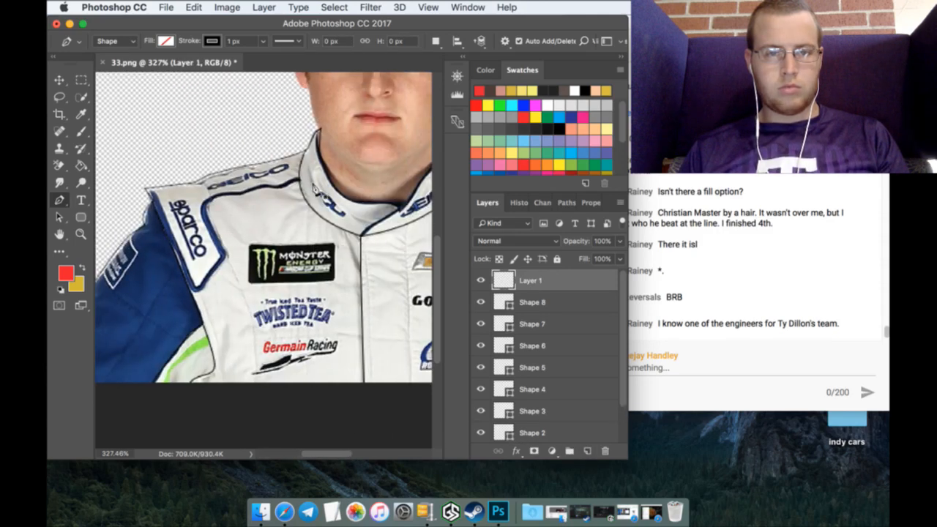
{"action": "left_click", "coordinate": [297, 177]}
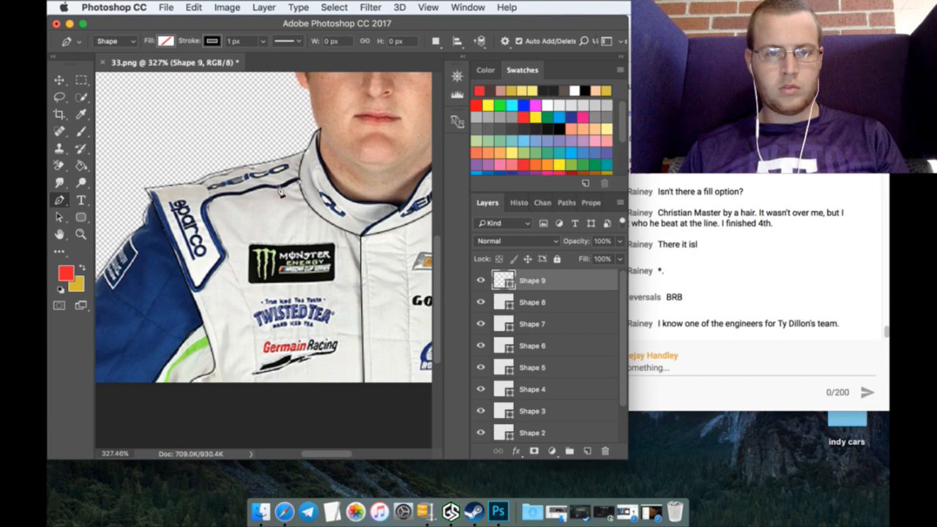
{"action": "left_click", "coordinate": [242, 189]}
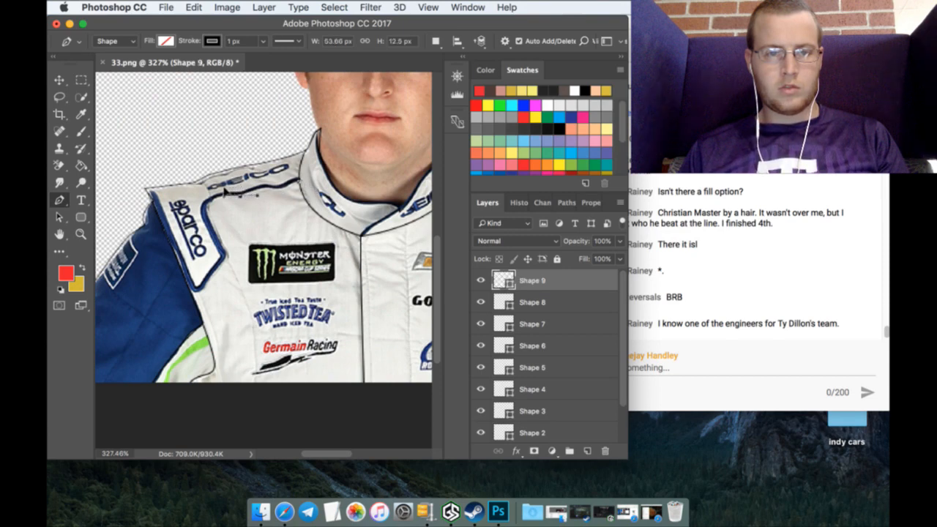
{"action": "left_click", "coordinate": [216, 219]}
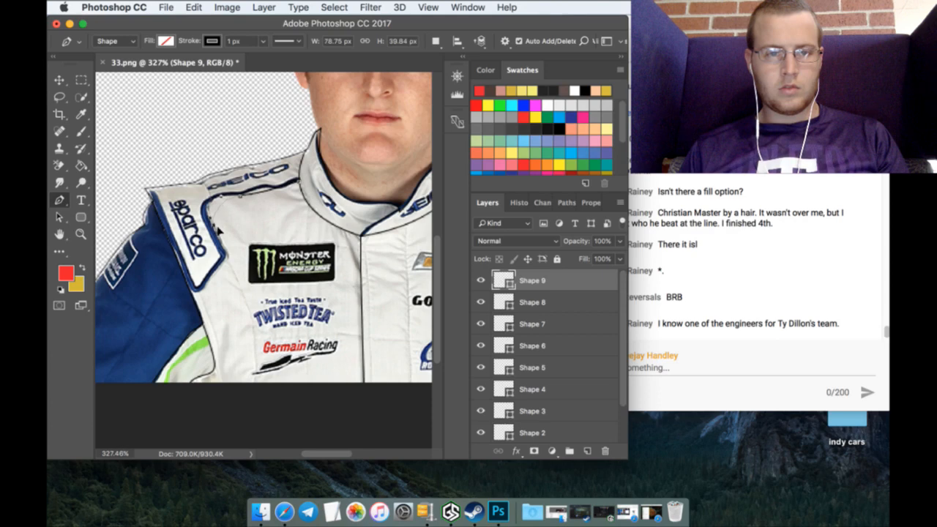
{"action": "left_click", "coordinate": [214, 258]}
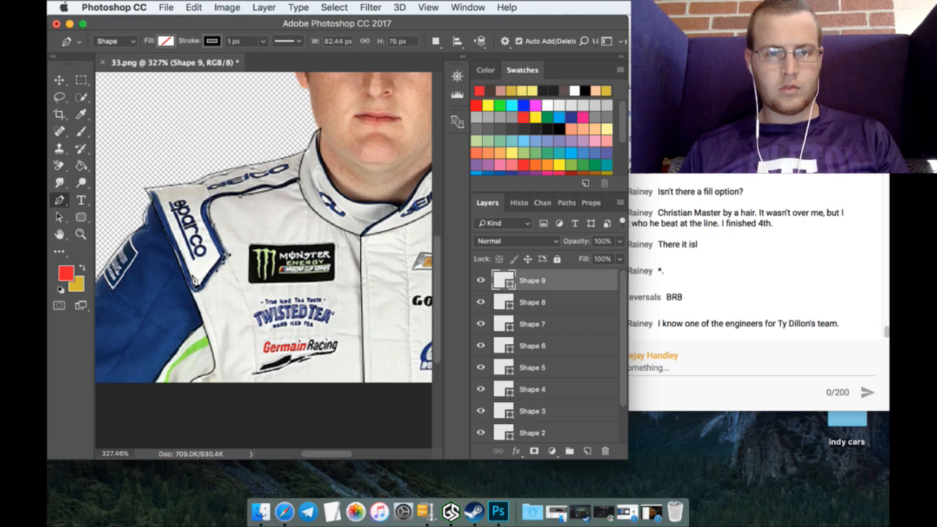
{"action": "left_click_drag", "start_coordinate": [186, 282], "coordinate": [176, 256]}
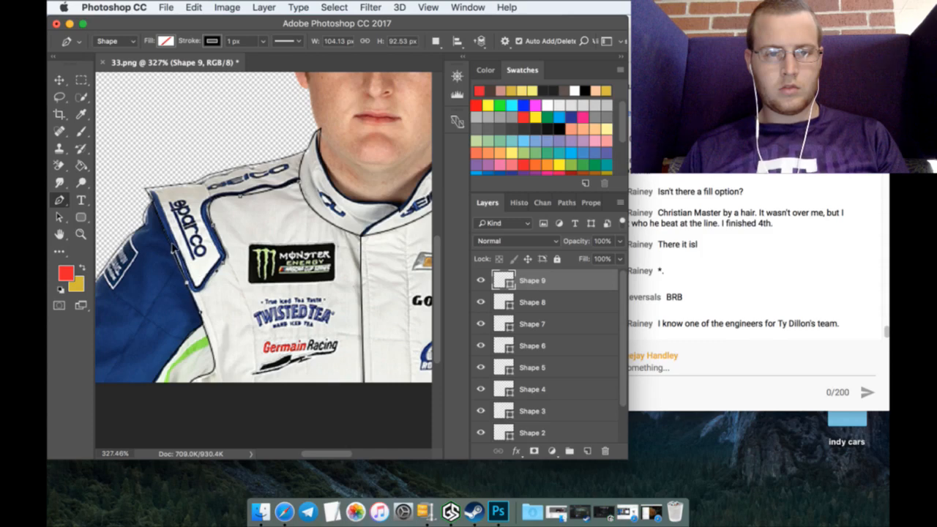
Step: On a new layer, trace the right-hand navy piping from the collar along the shoulder and around the Sparco patch to the sleeve seam
{"action": "left_click", "coordinate": [587, 451]}
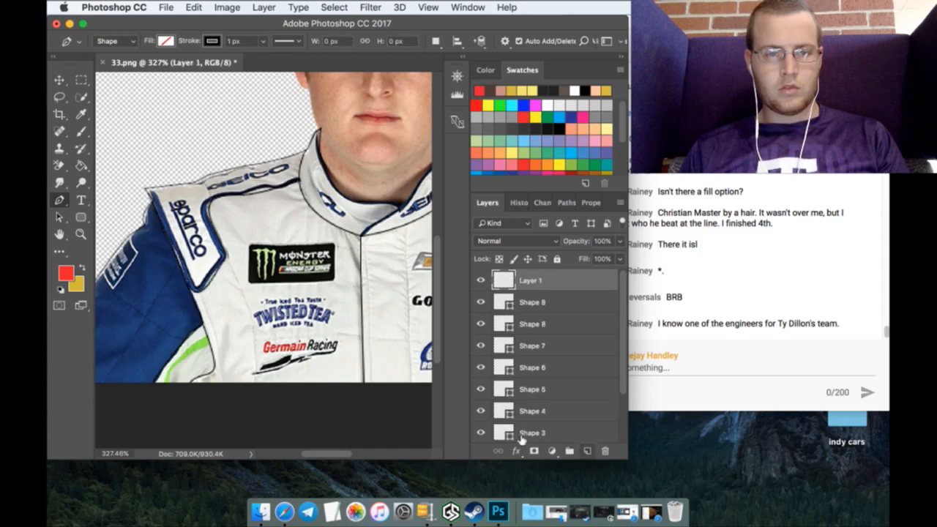
{"action": "left_click_drag", "start_coordinate": [342, 454], "coordinate": [376, 455]}
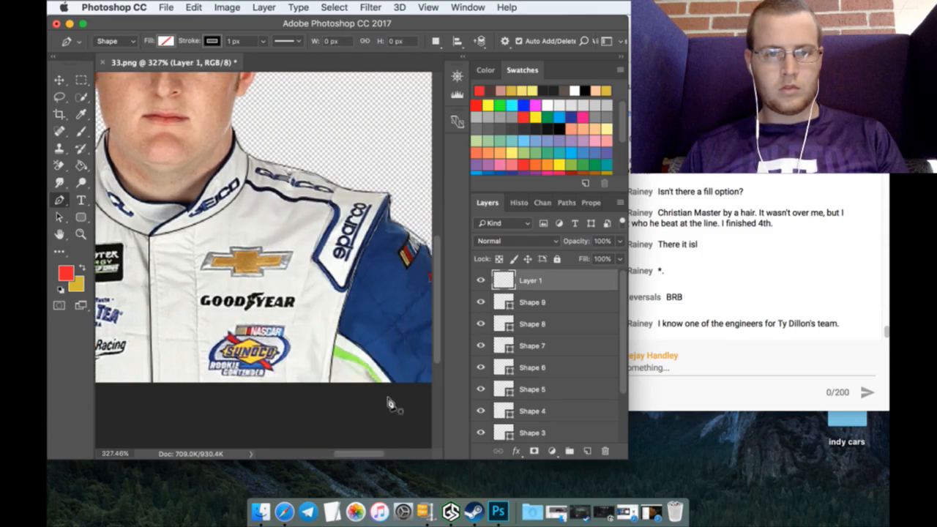
{"action": "left_click", "coordinate": [248, 179]}
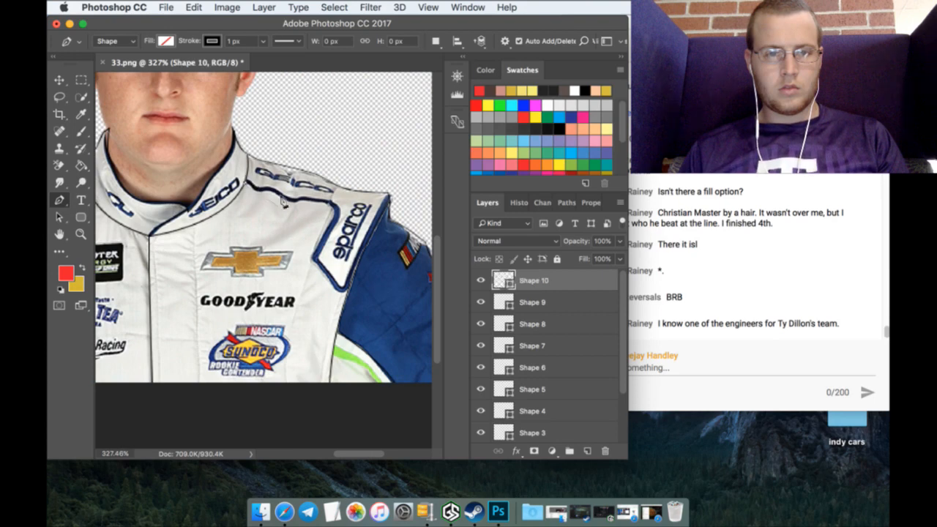
{"action": "left_click", "coordinate": [307, 198]}
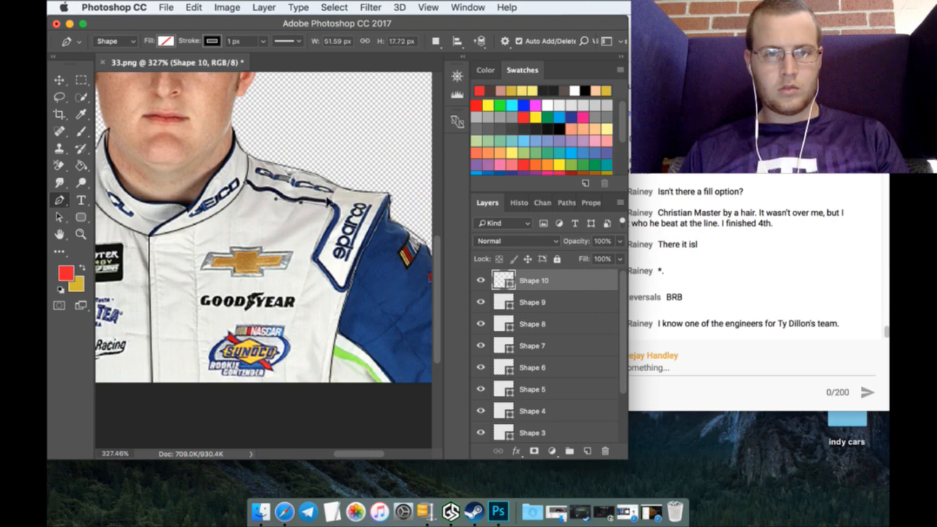
{"action": "left_click", "coordinate": [334, 206]}
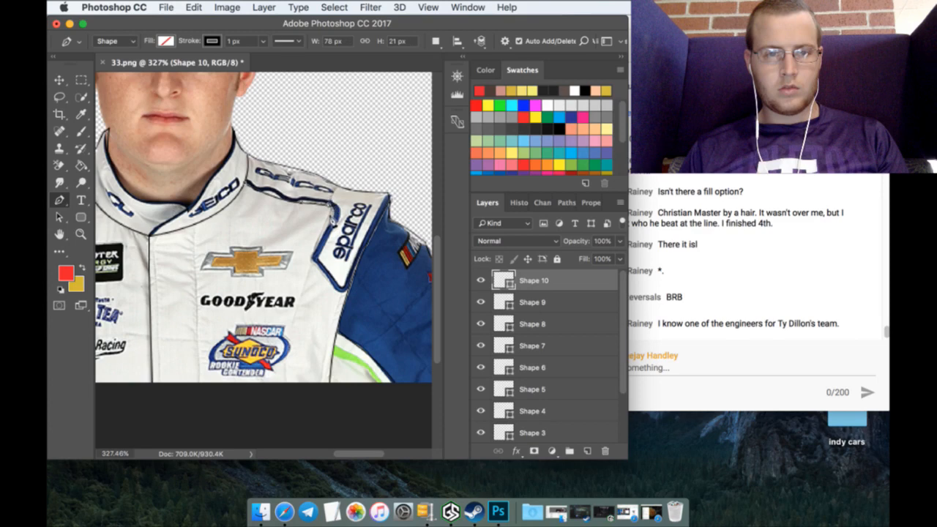
{"action": "left_click", "coordinate": [321, 234]}
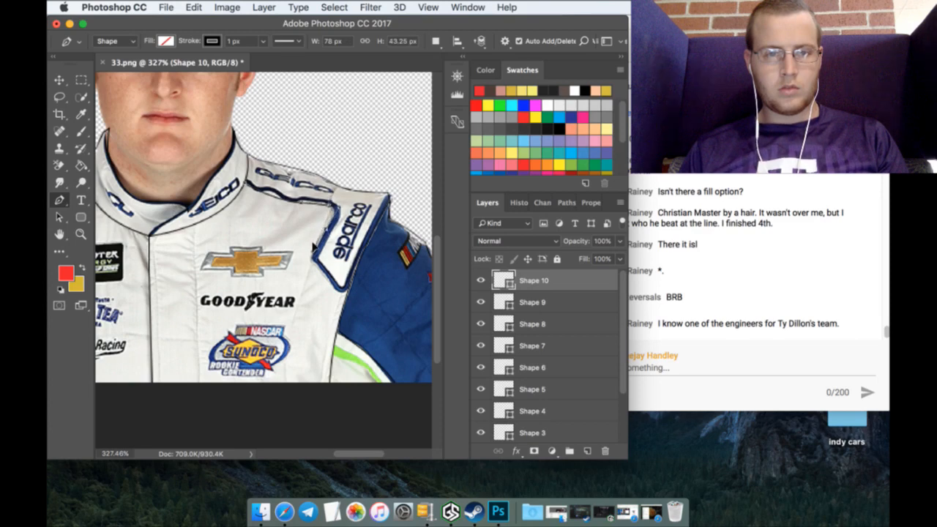
{"action": "left_click", "coordinate": [318, 262]}
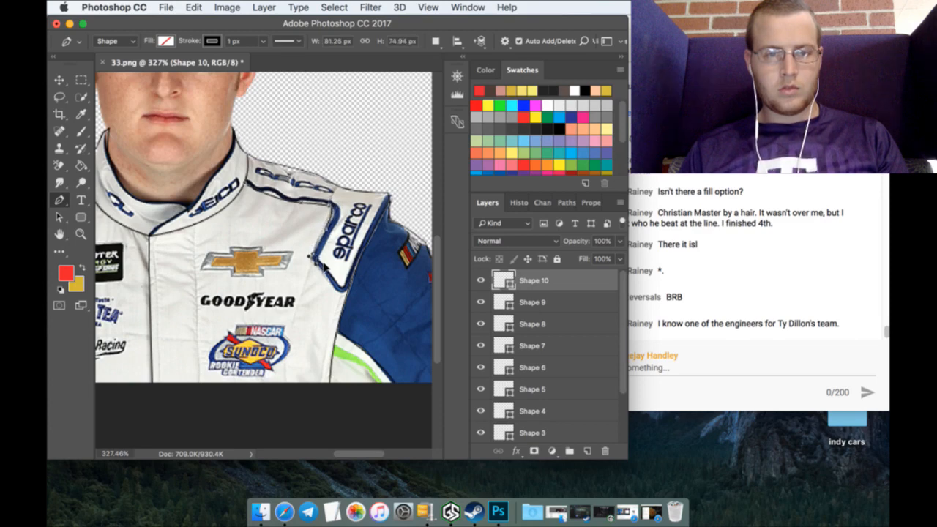
{"action": "left_click", "coordinate": [338, 289]}
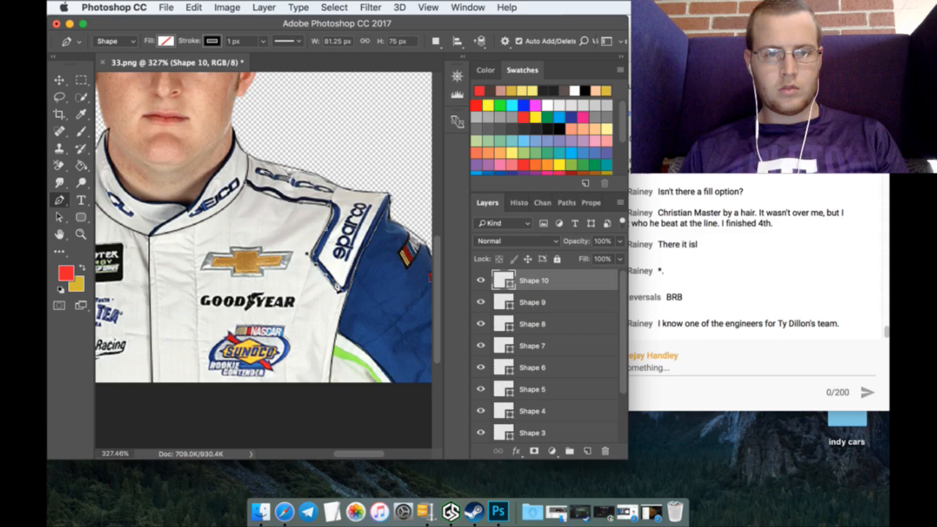
{"action": "left_click", "coordinate": [339, 294]}
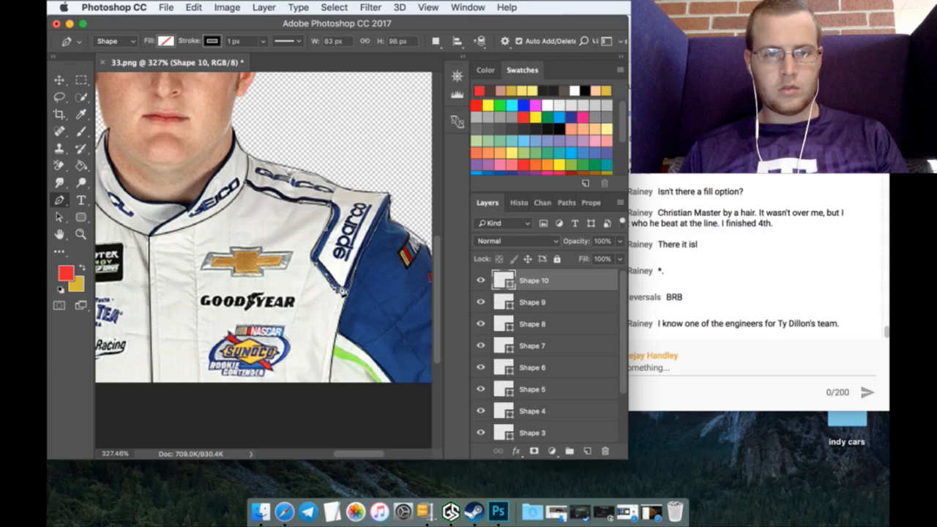
{"action": "left_click", "coordinate": [356, 279]}
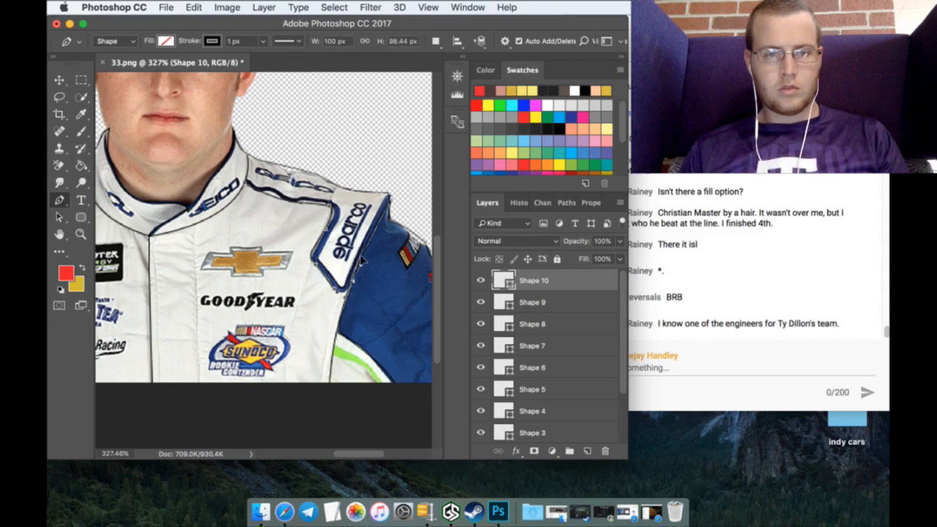
{"action": "left_click", "coordinate": [360, 253]}
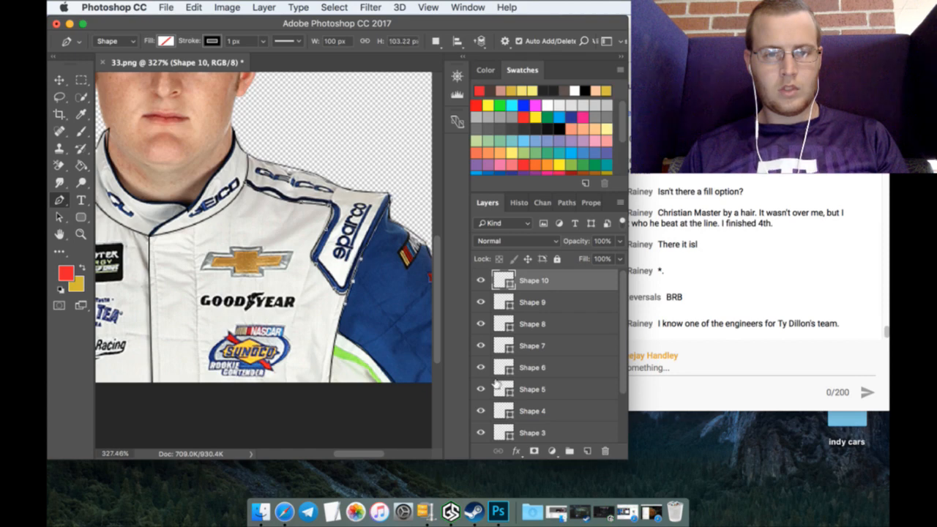
Step: Add a new empty layer above the traced suit shapes
{"action": "left_click", "coordinate": [587, 451]}
{"action": "scroll", "coordinate": [564, 373], "scroll_direction": "down", "scroll_amount": 3}
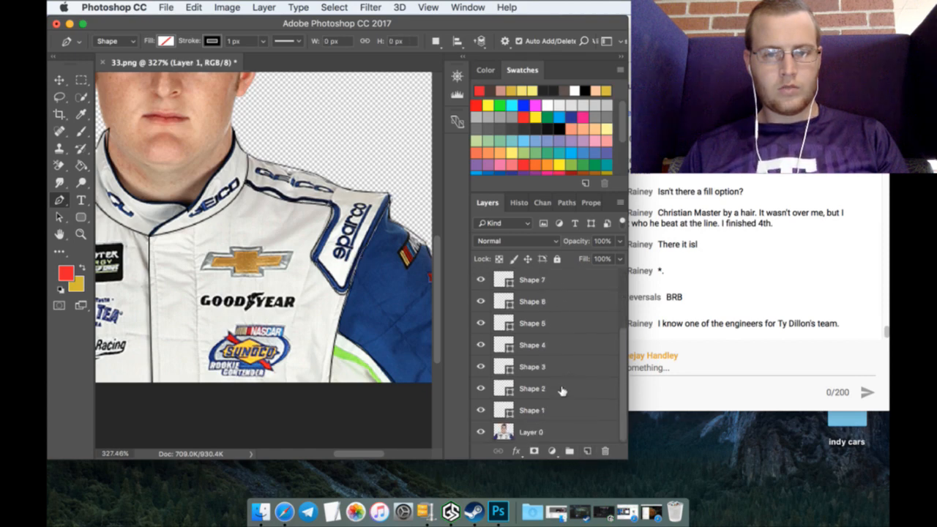
{"action": "left_click", "coordinate": [555, 411]}
{"action": "scroll", "coordinate": [548, 297], "scroll_direction": "up", "scroll_amount": 3}
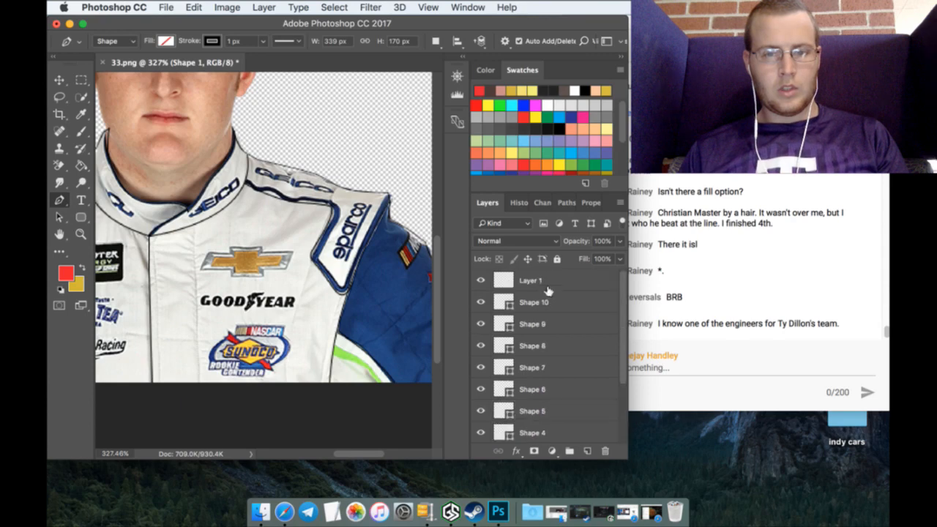
{"action": "left_click", "coordinate": [553, 283], "text": "shift"}
{"action": "right_click", "coordinate": [552, 282]}
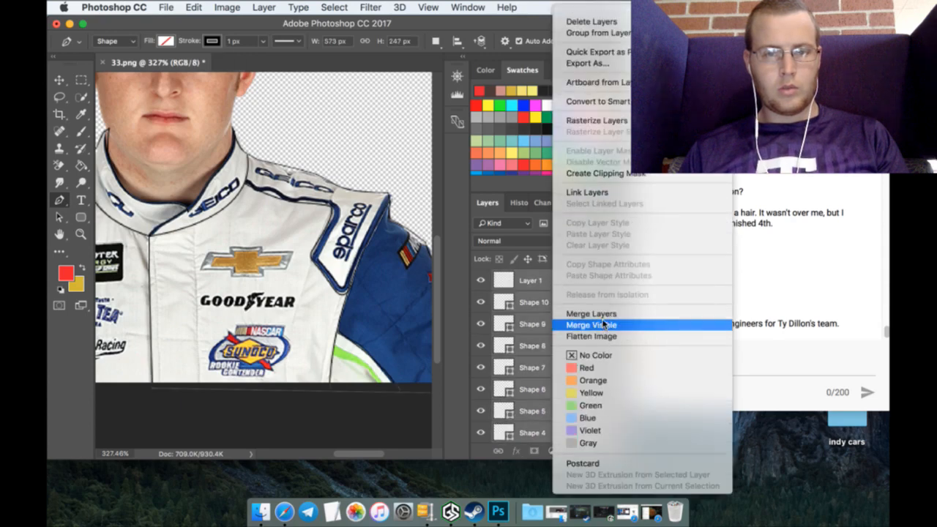
{"action": "left_click", "coordinate": [596, 315]}
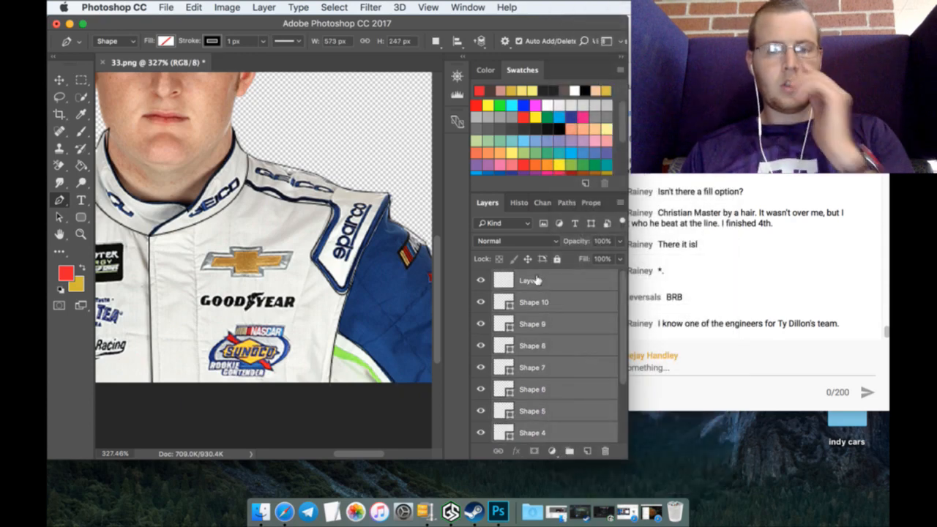
Step: On the new layer, trace the jawline from the left-hand ear under the chin and up to the right-hand ear
{"action": "scroll", "coordinate": [170, 132], "scroll_direction": "up", "scroll_amount": 5}
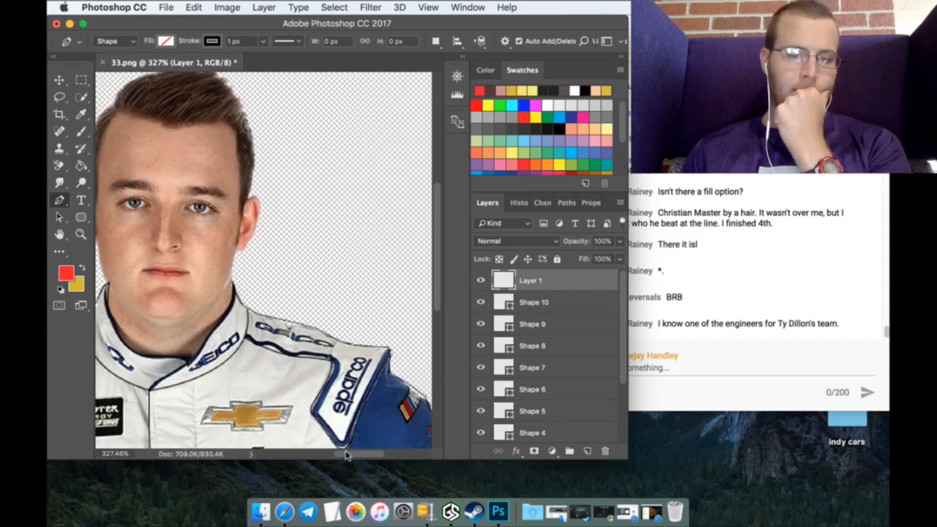
{"action": "left_click_drag", "start_coordinate": [344, 455], "coordinate": [332, 455]}
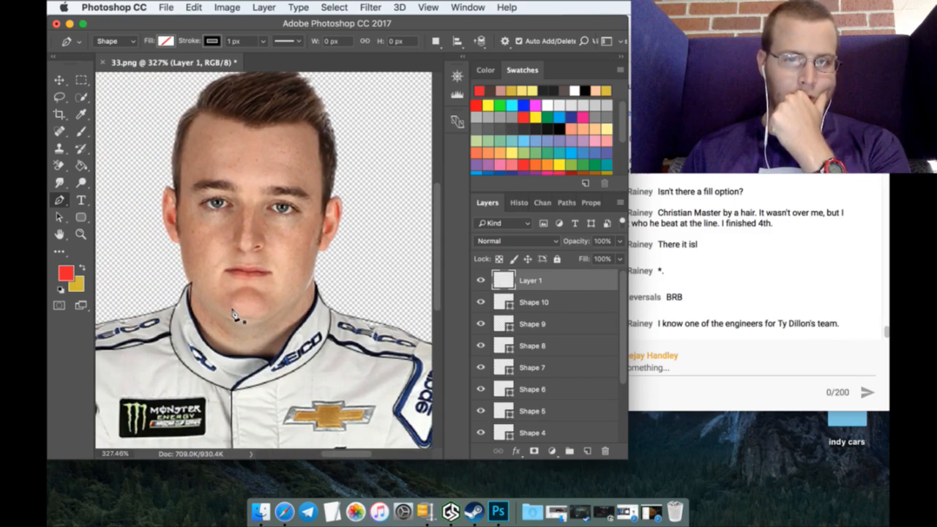
{"action": "left_click", "coordinate": [181, 241]}
{"action": "left_click", "coordinate": [183, 272]}
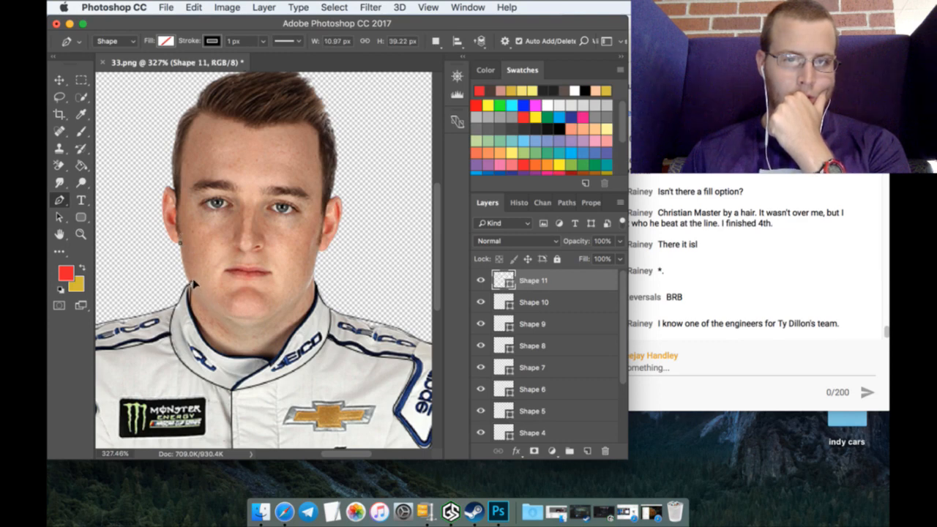
{"action": "left_click", "coordinate": [204, 297]}
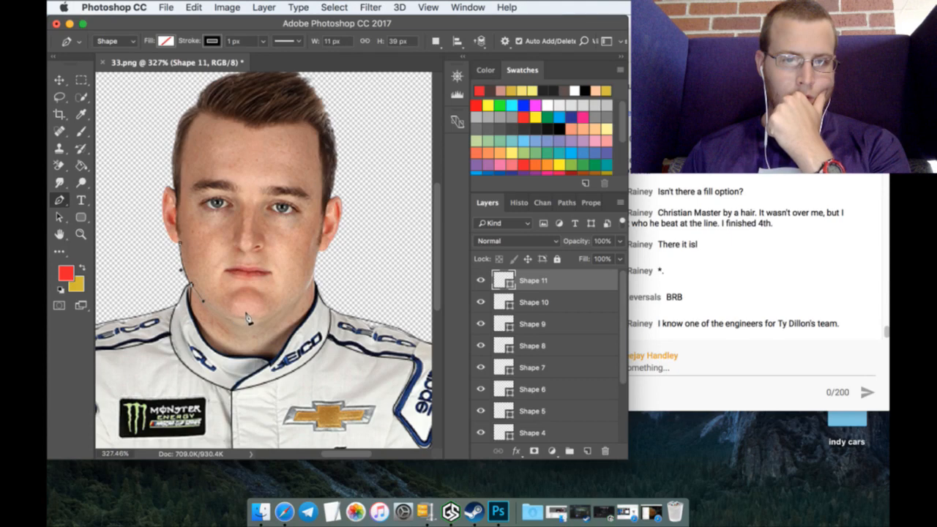
{"action": "left_click_drag", "start_coordinate": [244, 319], "coordinate": [269, 317]}
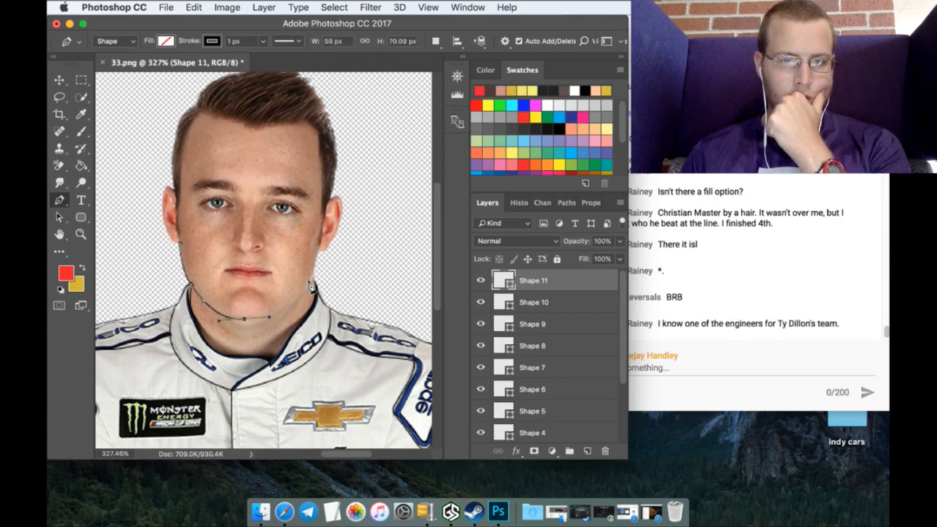
{"action": "left_click", "coordinate": [319, 250]}
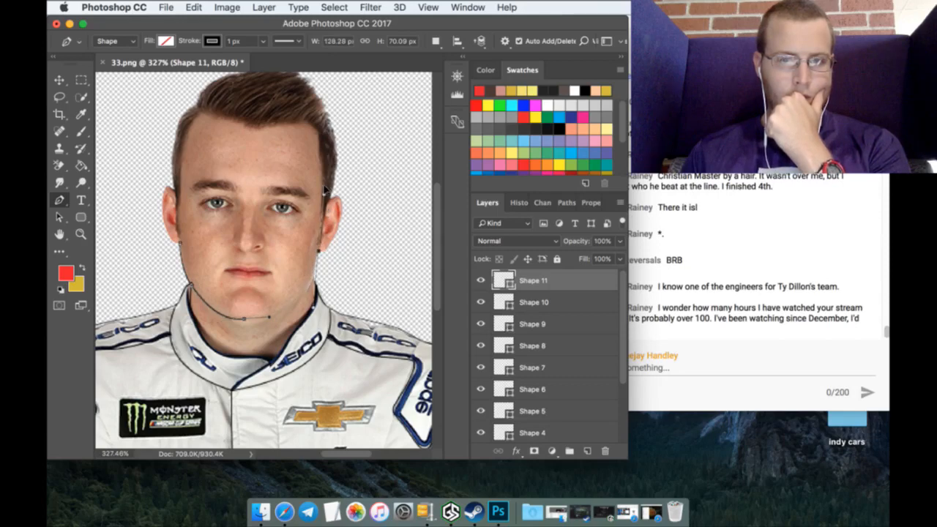
Step: Continue the face outline up the right-hand temple, across the hairline and down the left-hand side to its start beside the ear
{"action": "left_click", "coordinate": [324, 193]}
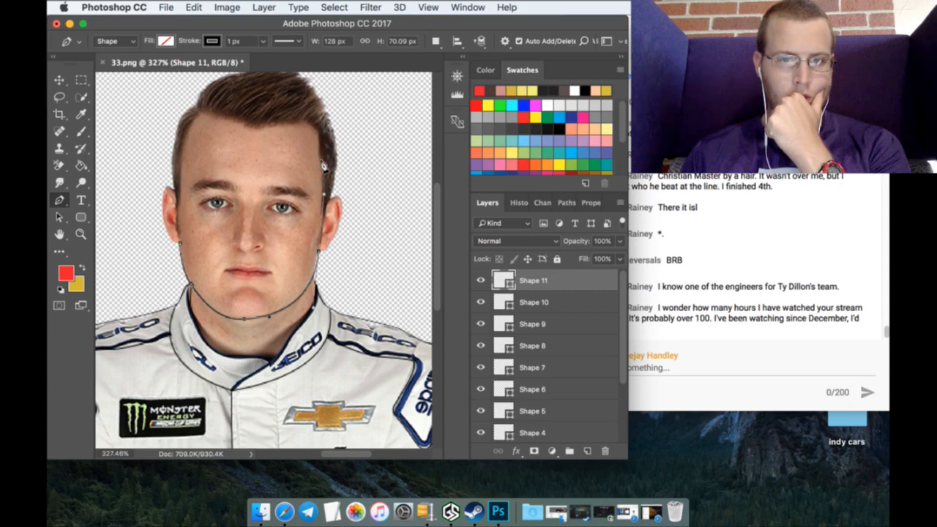
{"action": "left_click", "coordinate": [326, 167]}
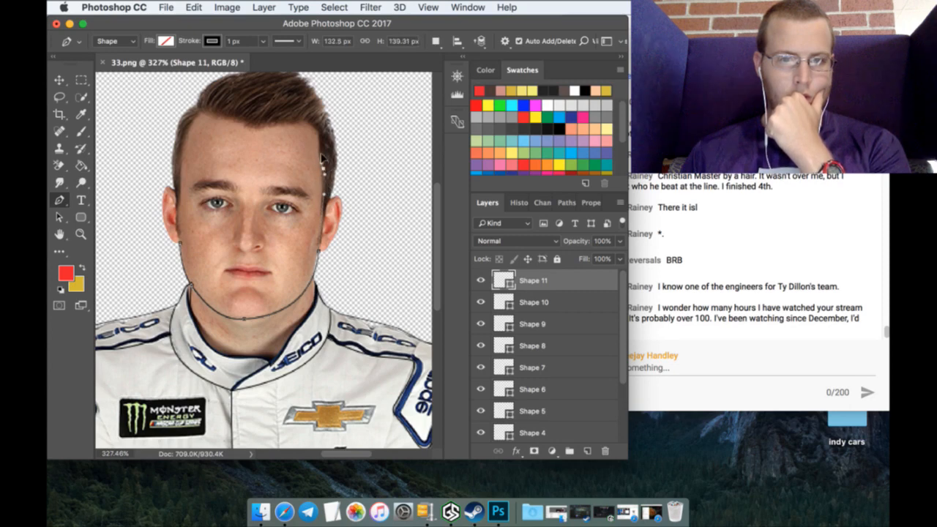
{"action": "left_click", "coordinate": [322, 157]}
{"action": "left_click", "coordinate": [320, 150]}
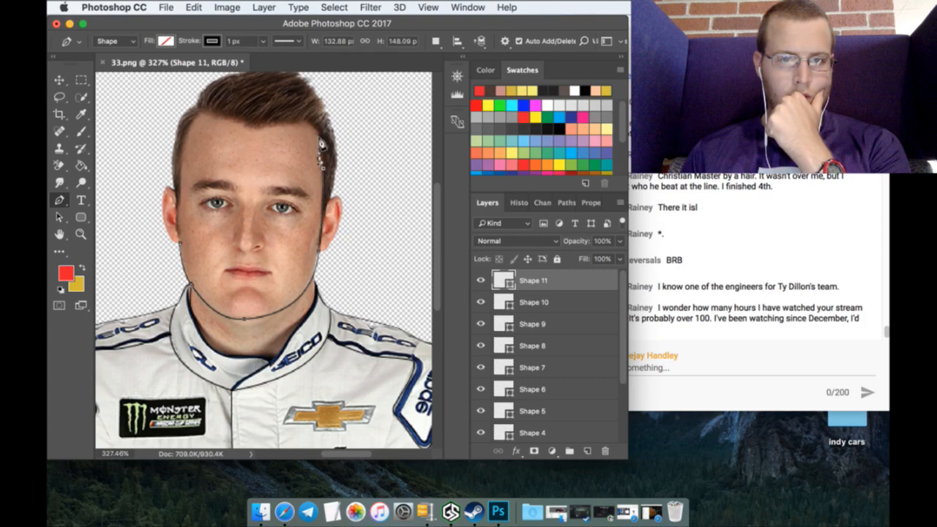
{"action": "left_click", "coordinate": [318, 132]}
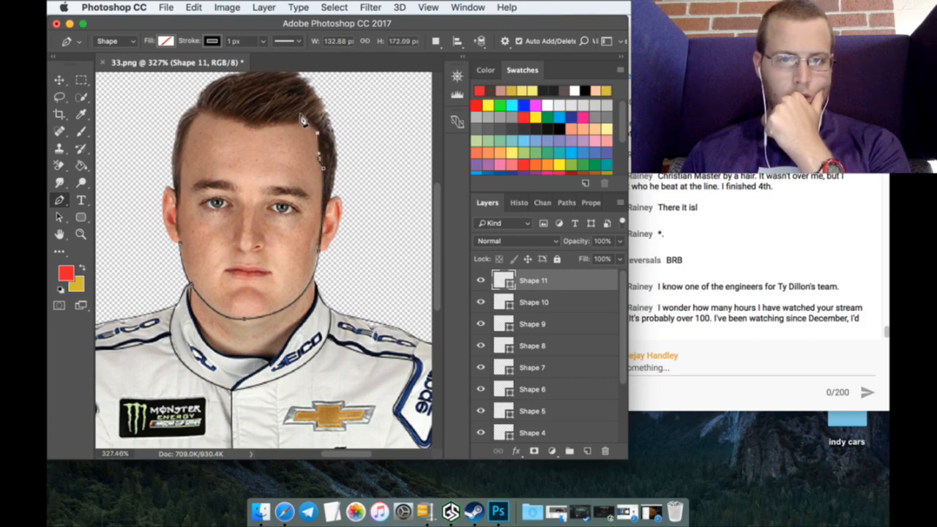
{"action": "left_click_drag", "start_coordinate": [299, 121], "coordinate": [291, 120]}
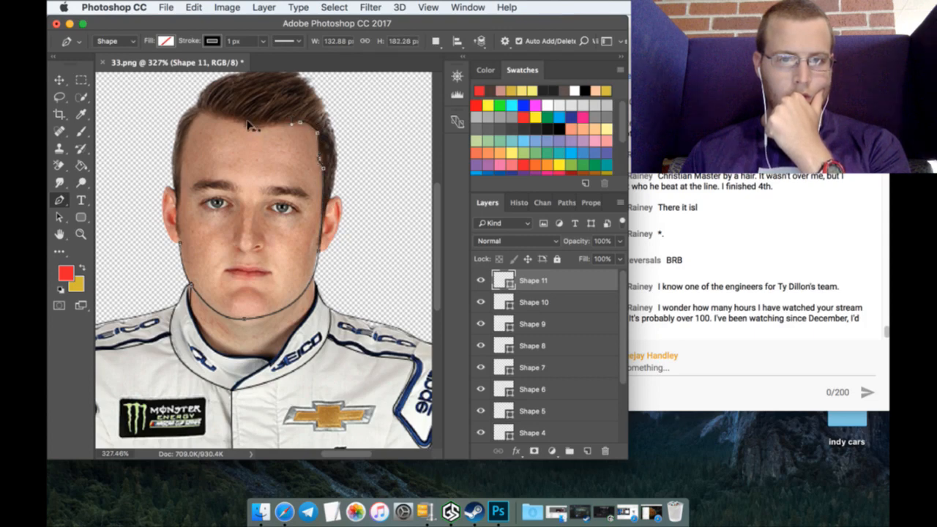
{"action": "left_click", "coordinate": [225, 120]}
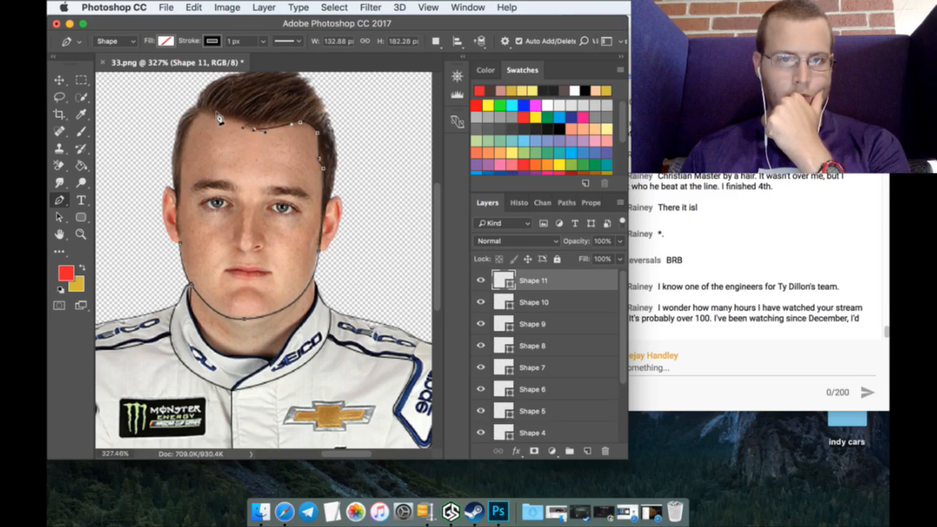
{"action": "left_click_drag", "start_coordinate": [208, 116], "coordinate": [198, 112]}
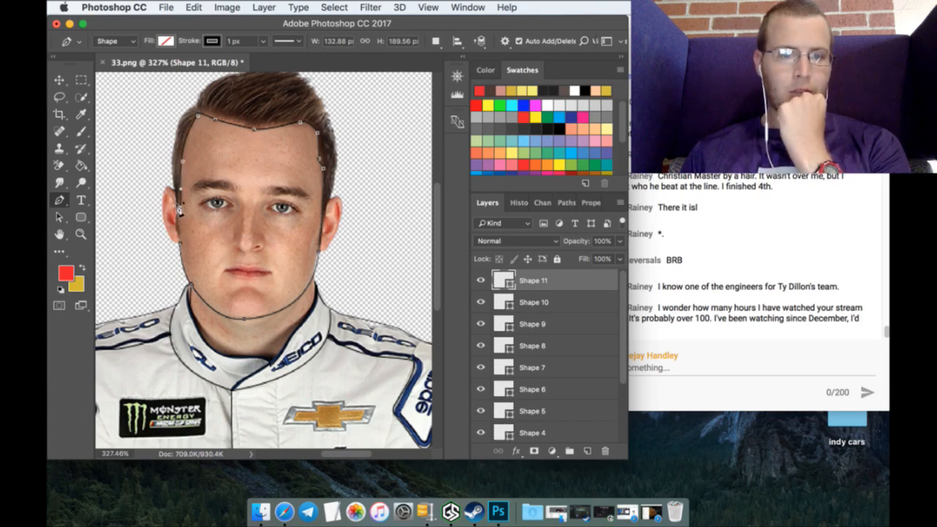
{"action": "left_click", "coordinate": [176, 212]}
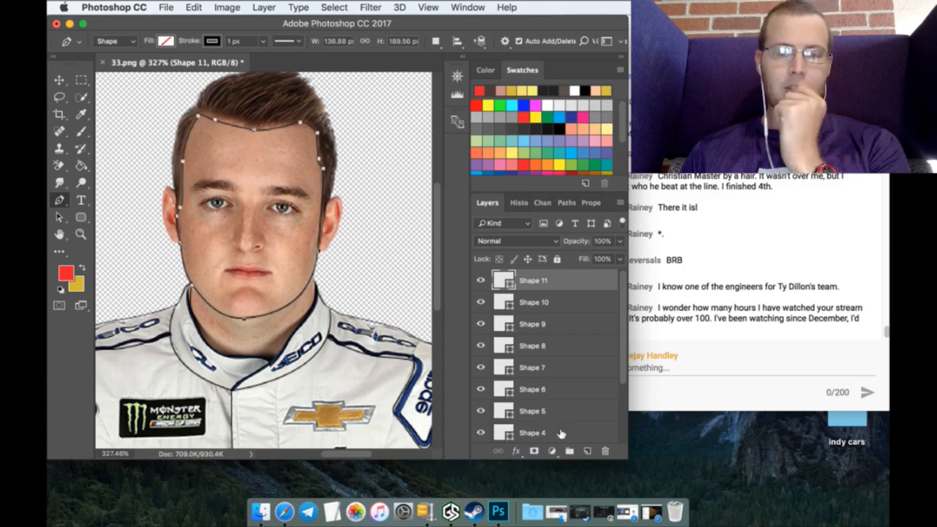
Step: On a new layer, trace the hair's outer edge from the right-hand sideburn over the top of the head to the left-hand sideburn
{"action": "left_click", "coordinate": [588, 451]}
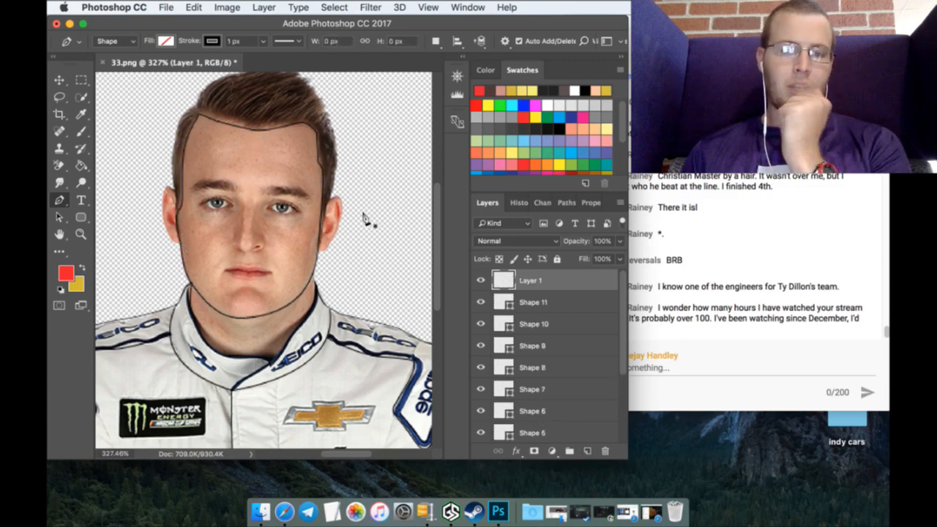
{"action": "left_click", "coordinate": [320, 247]}
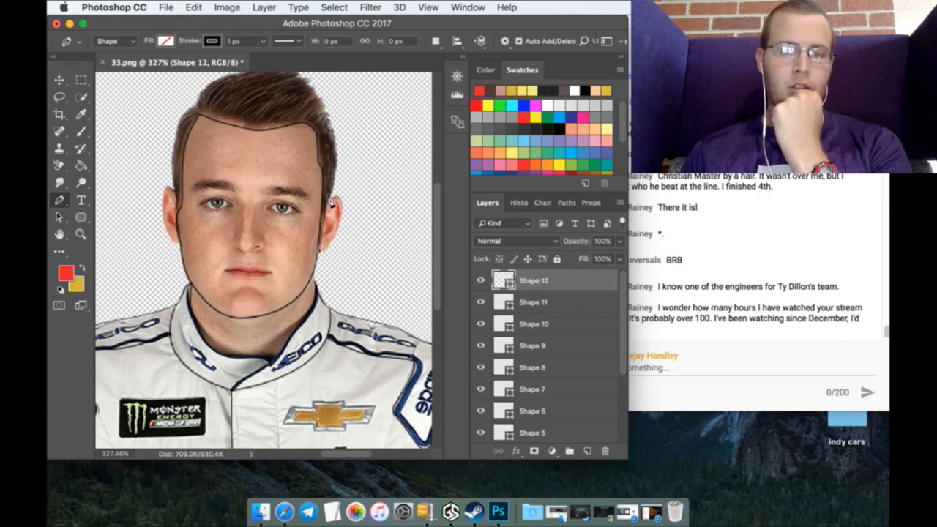
{"action": "left_click_drag", "start_coordinate": [336, 178], "coordinate": [336, 175]}
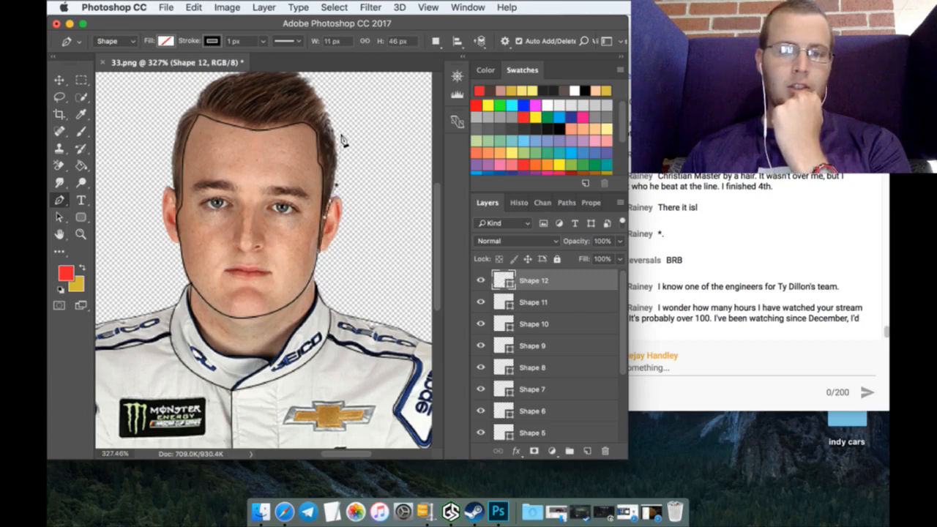
{"action": "left_click_drag", "start_coordinate": [338, 135], "coordinate": [331, 117]}
{"action": "scroll", "coordinate": [332, 118], "scroll_direction": "up", "scroll_amount": 5}
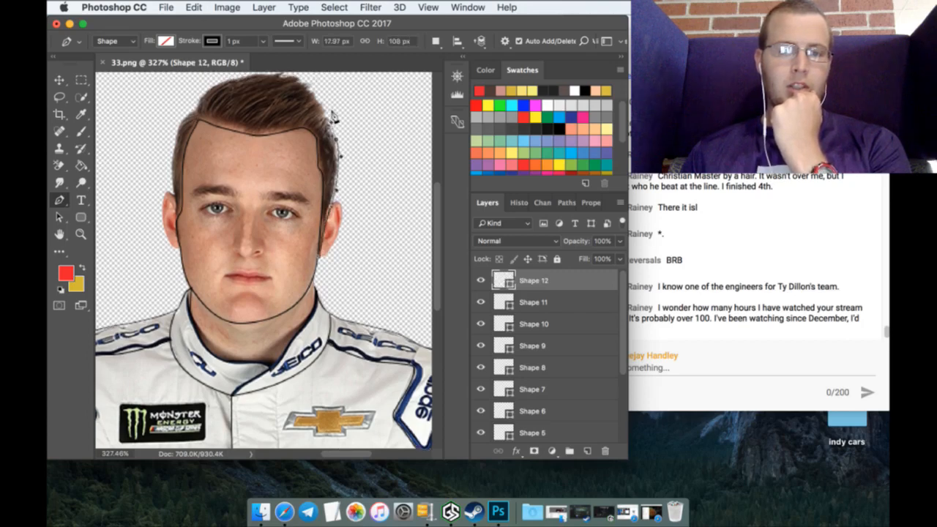
{"action": "mouse_move", "coordinate": [295, 143]}
{"action": "left_mouse_down"}
{"action": "mouse_move", "coordinate": [284, 135]}
{"action": "mouse_move", "coordinate": [206, 151]}
{"action": "mouse_move", "coordinate": [175, 201]}
{"action": "left_mouse_up"}
{"action": "left_click_drag", "start_coordinate": [173, 236], "coordinate": [176, 254]}
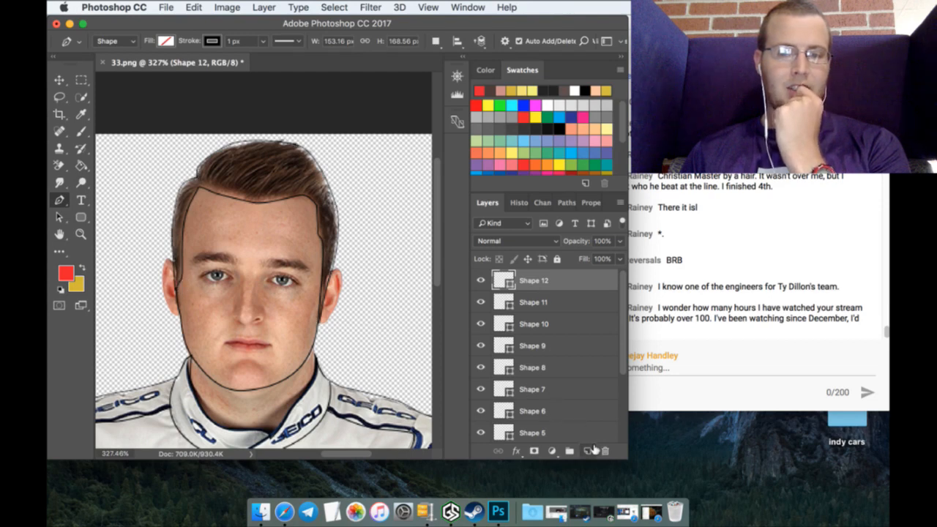
Step: On a new layer, trace the right-hand ear's outer edge from the hair down around the lobe to the jaw
{"action": "left_click", "coordinate": [588, 451]}
{"action": "left_click", "coordinate": [335, 273]}
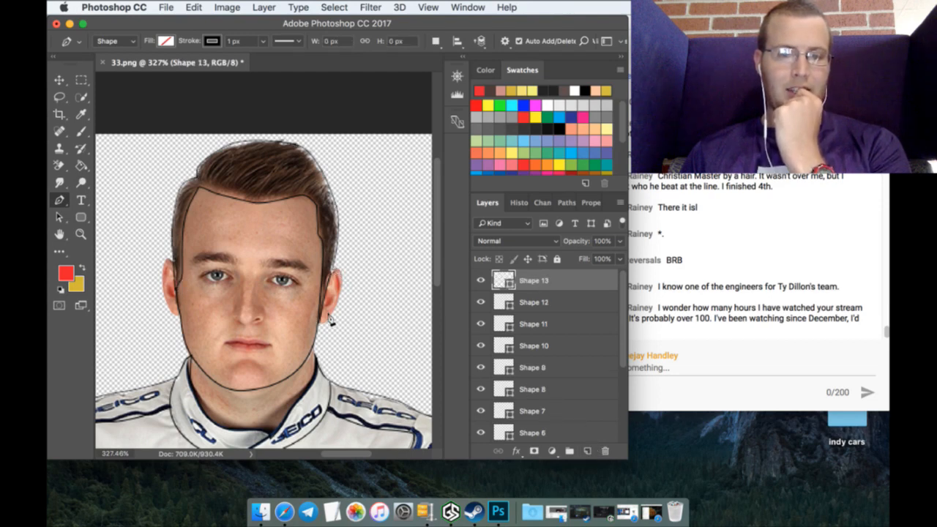
{"action": "left_click", "coordinate": [342, 284]}
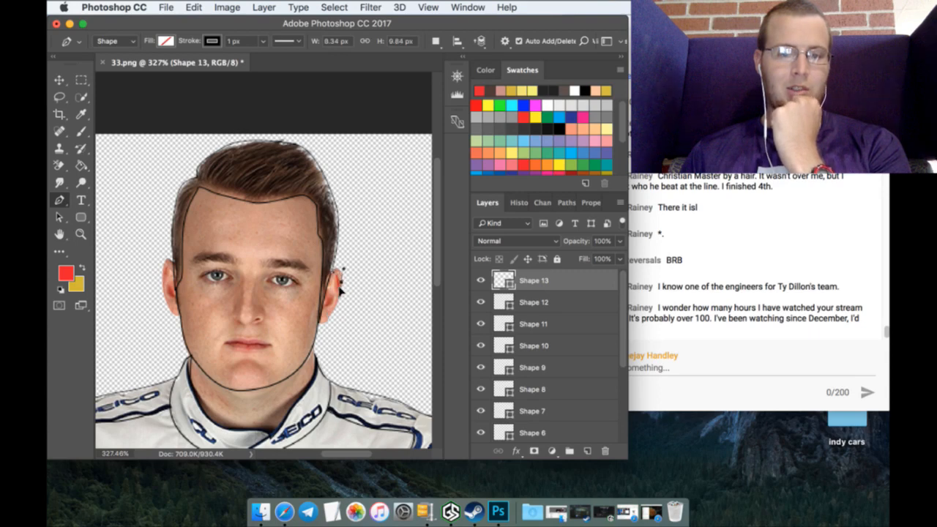
{"action": "left_click", "coordinate": [337, 300]}
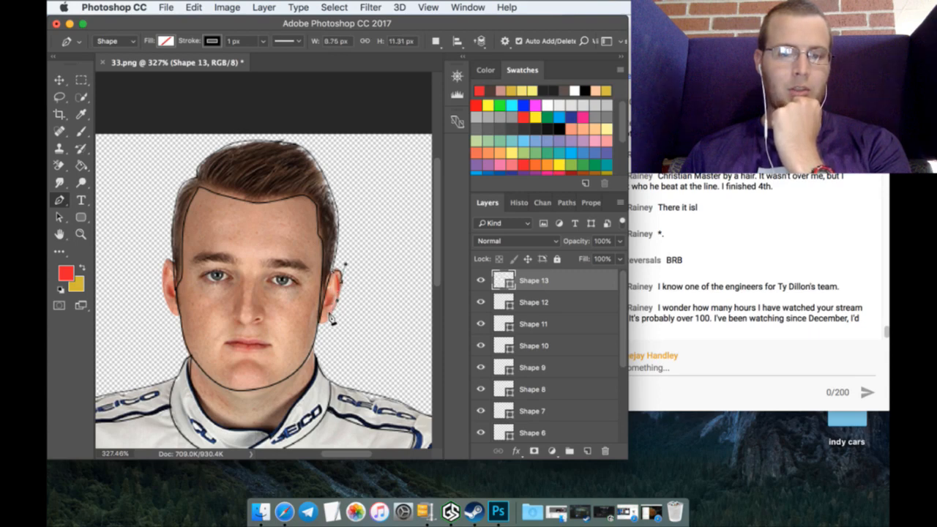
{"action": "left_click", "coordinate": [333, 308]}
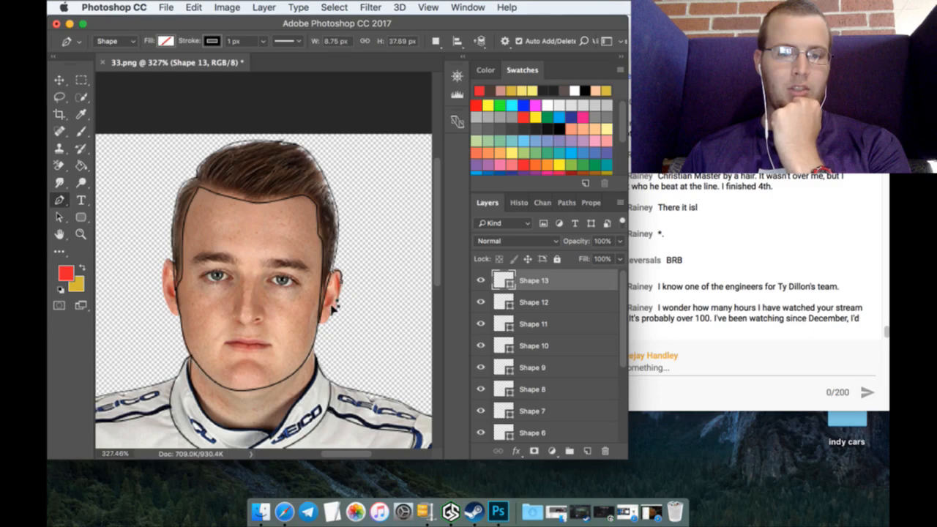
{"action": "left_click", "coordinate": [329, 319]}
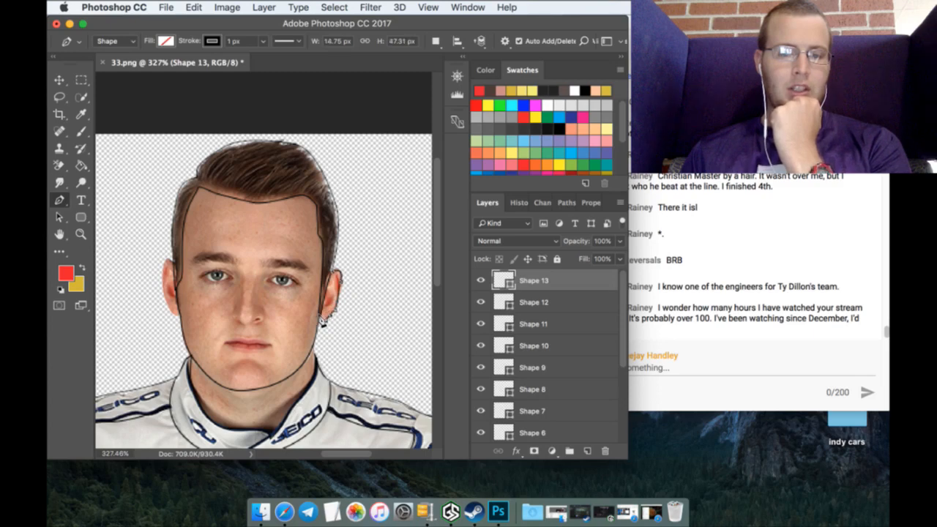
{"action": "left_click", "coordinate": [322, 323]}
{"action": "left_click", "coordinate": [321, 308]}
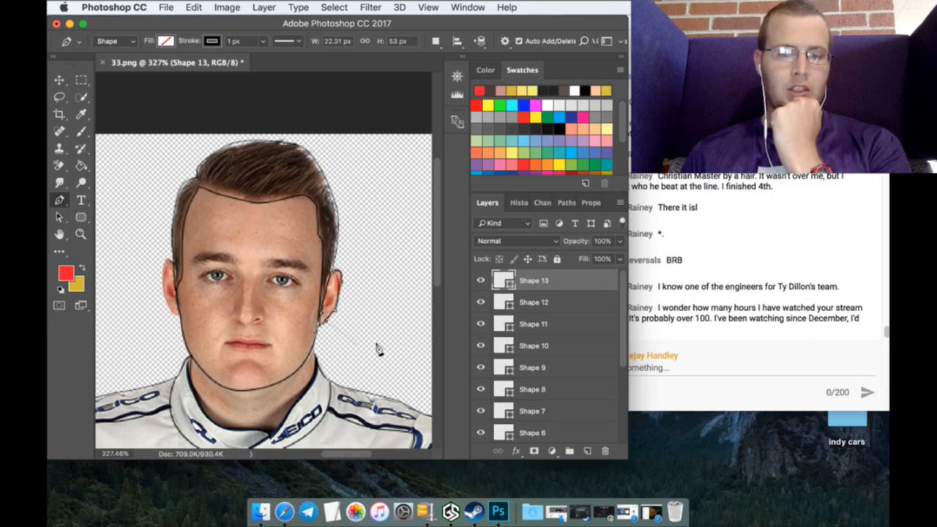
Step: On a new layer, trace the left-hand ear's outer edge from the hair down around the lobe to the jaw
{"action": "left_click", "coordinate": [585, 450]}
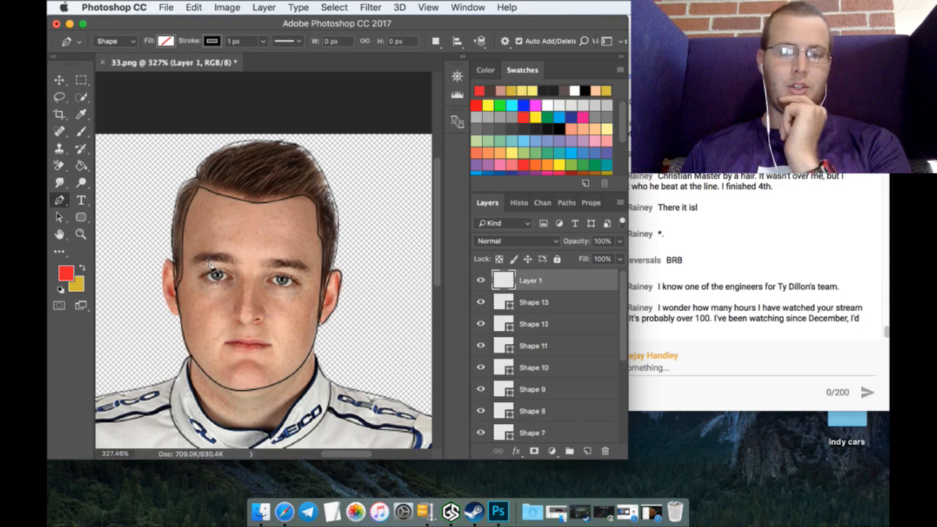
{"action": "left_click", "coordinate": [176, 262]}
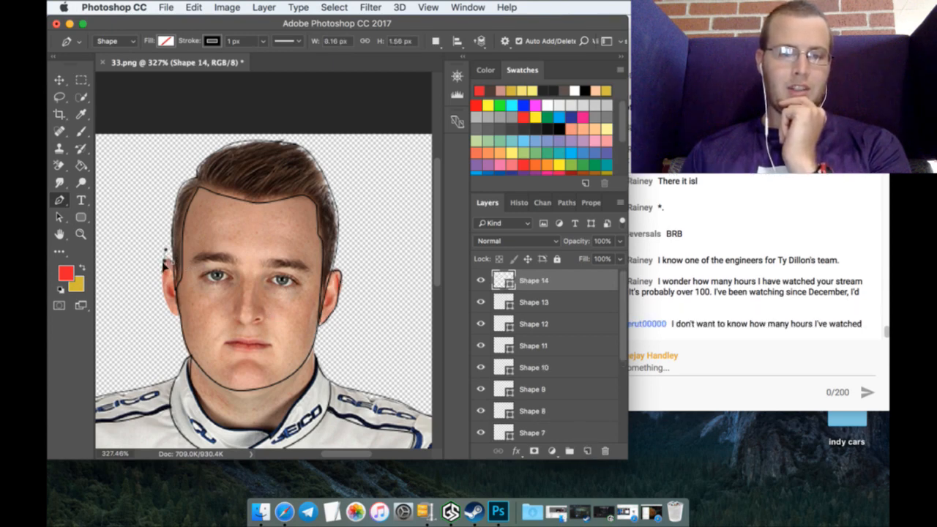
{"action": "left_click", "coordinate": [166, 266]}
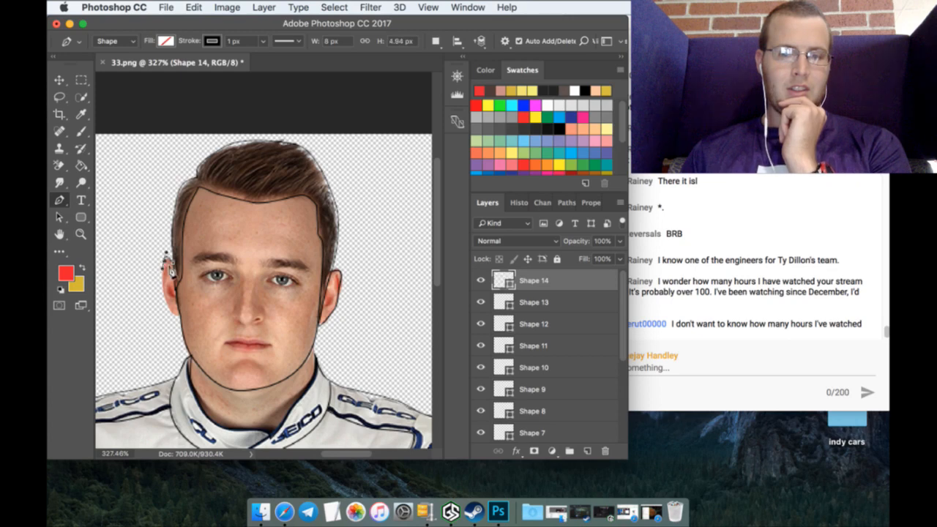
{"action": "left_click", "coordinate": [170, 299]}
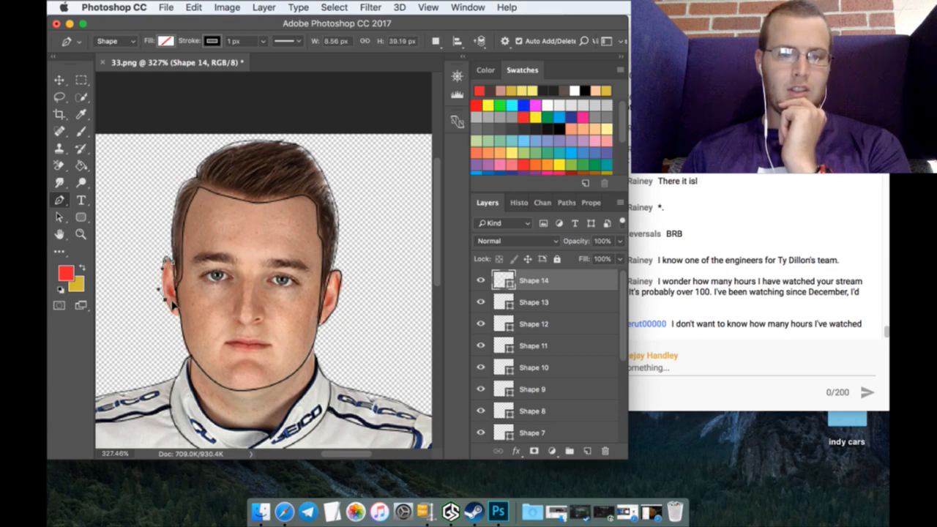
{"action": "left_click_drag", "start_coordinate": [171, 305], "coordinate": [186, 315]}
{"action": "left_click", "coordinate": [182, 313]}
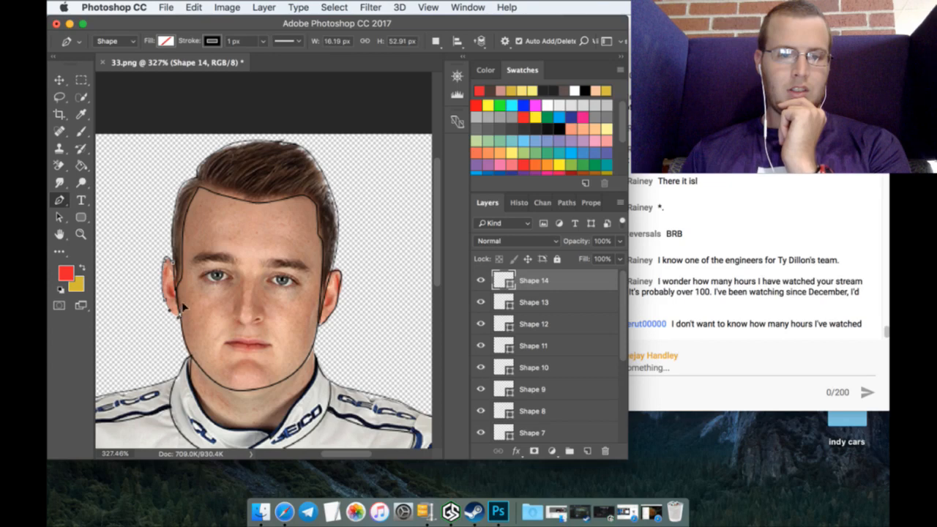
{"action": "scroll", "coordinate": [360, 360], "scroll_direction": "down", "scroll_amount": 3}
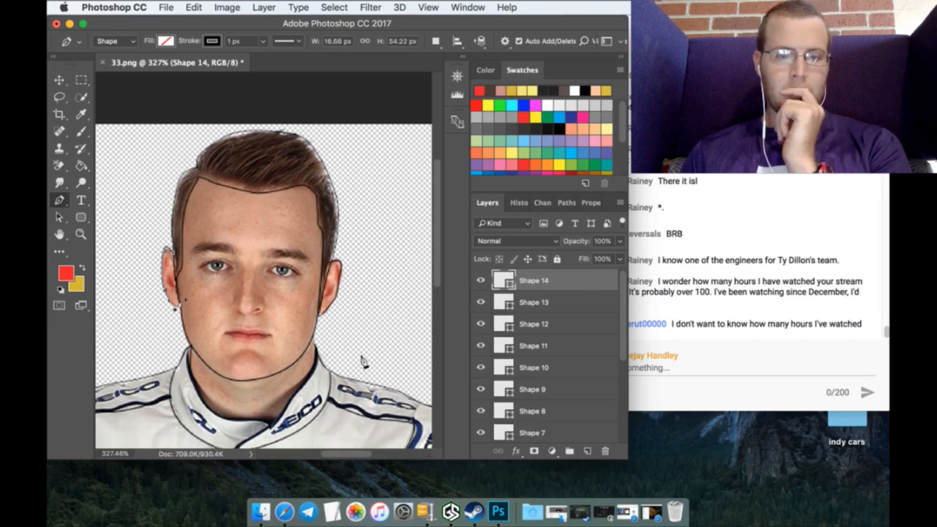
Step: Toggle the visibility of the driver photo layer to check the traced outlines without it, and leave the photo shown
{"action": "scroll", "coordinate": [542, 414], "scroll_direction": "down", "scroll_amount": 4}
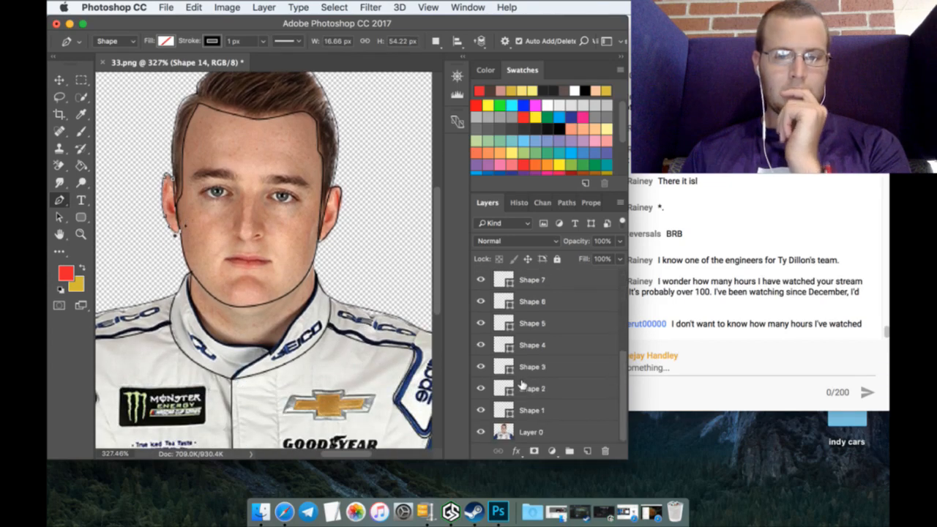
{"action": "left_click", "coordinate": [482, 432]}
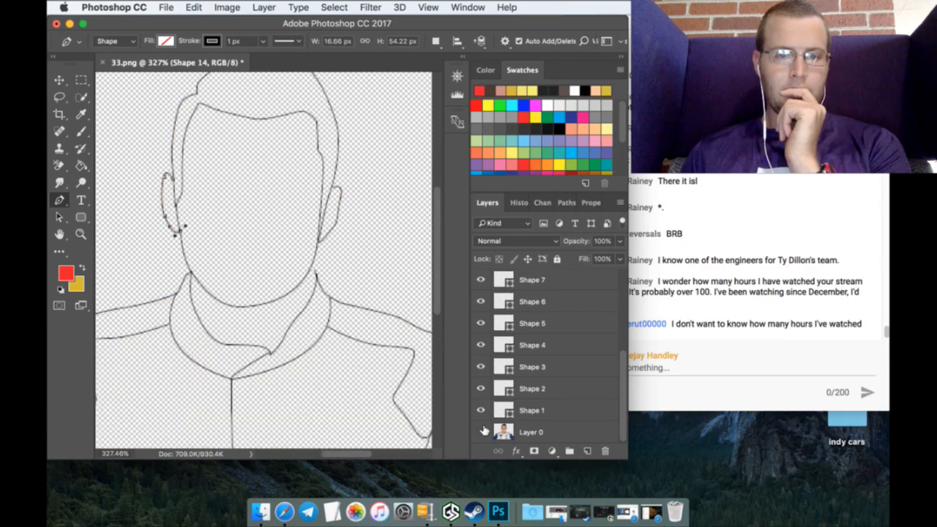
{"action": "left_click", "coordinate": [482, 432]}
{"action": "left_click", "coordinate": [482, 432]}
{"action": "left_click", "coordinate": [482, 431]}
{"action": "scroll", "coordinate": [490, 355], "scroll_direction": "up", "scroll_amount": 5}
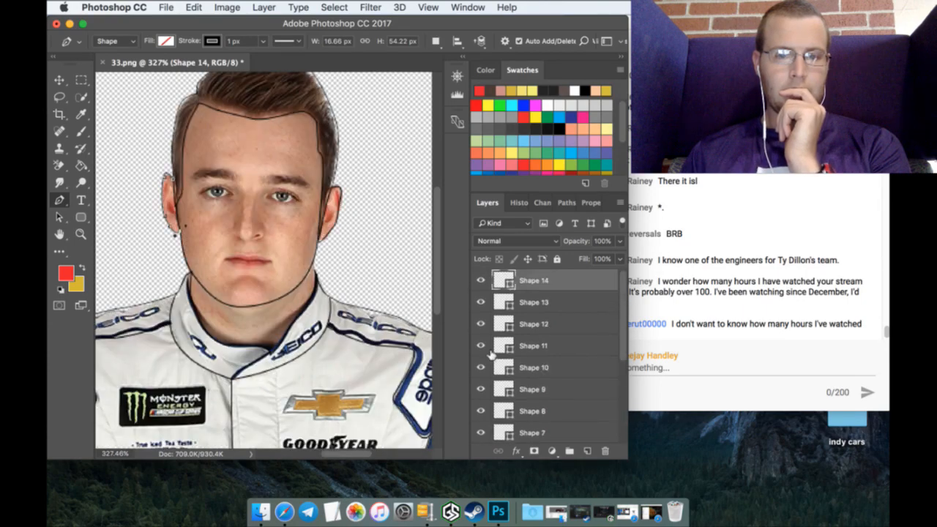
Step: Trace the upper and lower lid lines of the left-hand eye with the Pen tool, each on its own new layer
{"action": "left_click", "coordinate": [587, 451]}
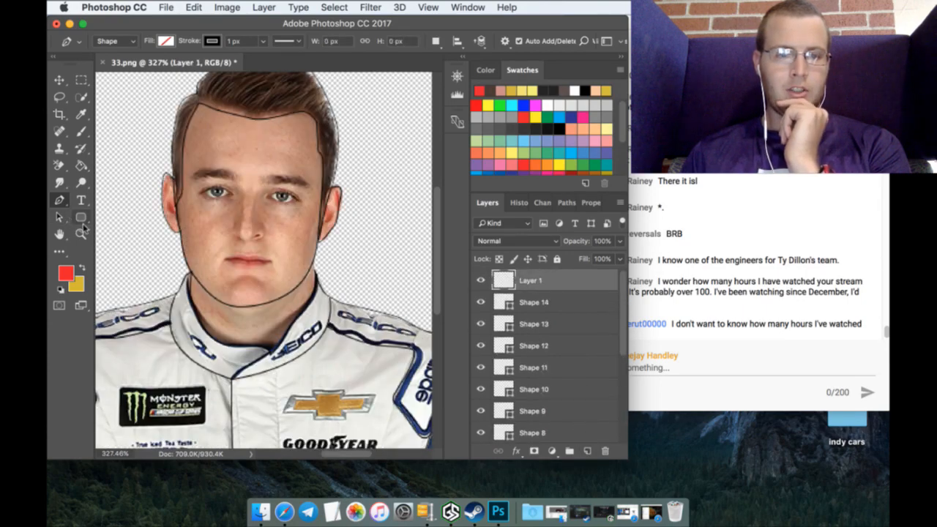
{"action": "left_click", "coordinate": [81, 234]}
{"action": "left_click_drag", "start_coordinate": [218, 204], "coordinate": [391, 197]}
{"action": "left_click", "coordinate": [59, 200]}
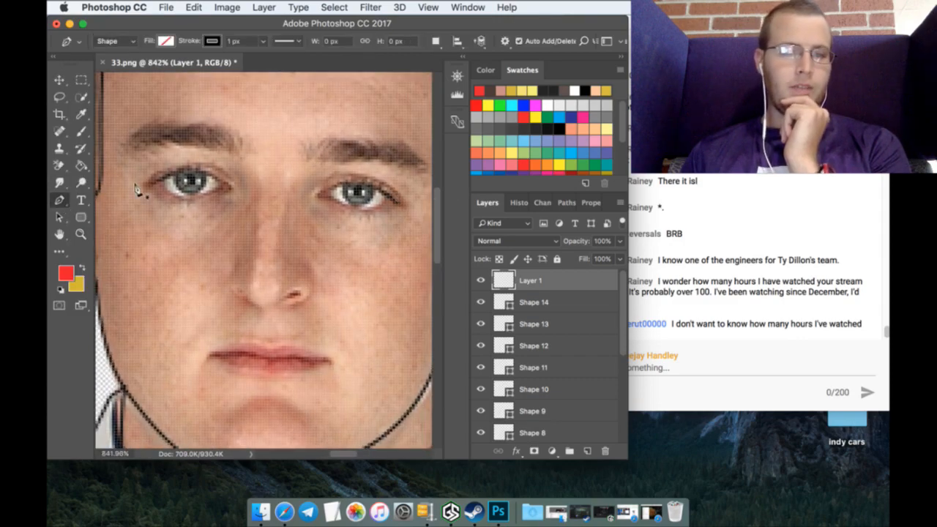
{"action": "left_click", "coordinate": [149, 188]}
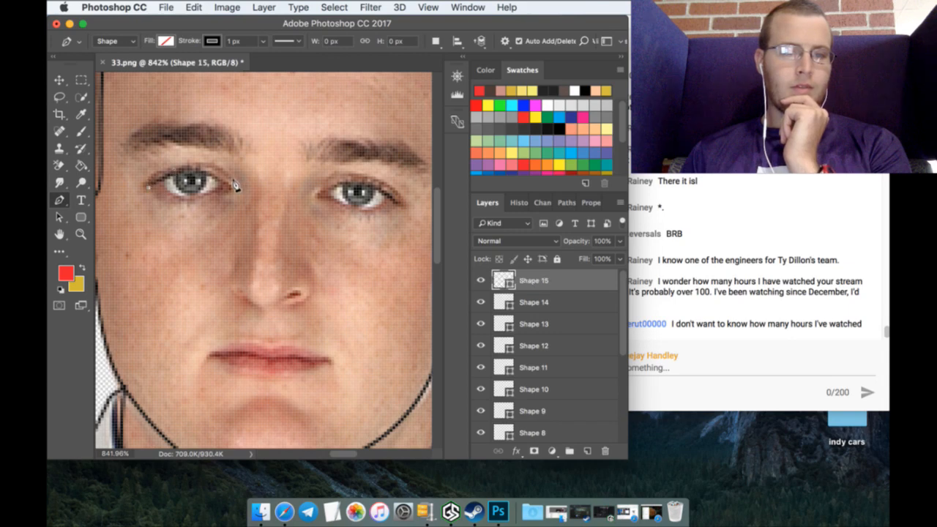
{"action": "left_click_drag", "start_coordinate": [233, 186], "coordinate": [271, 223]}
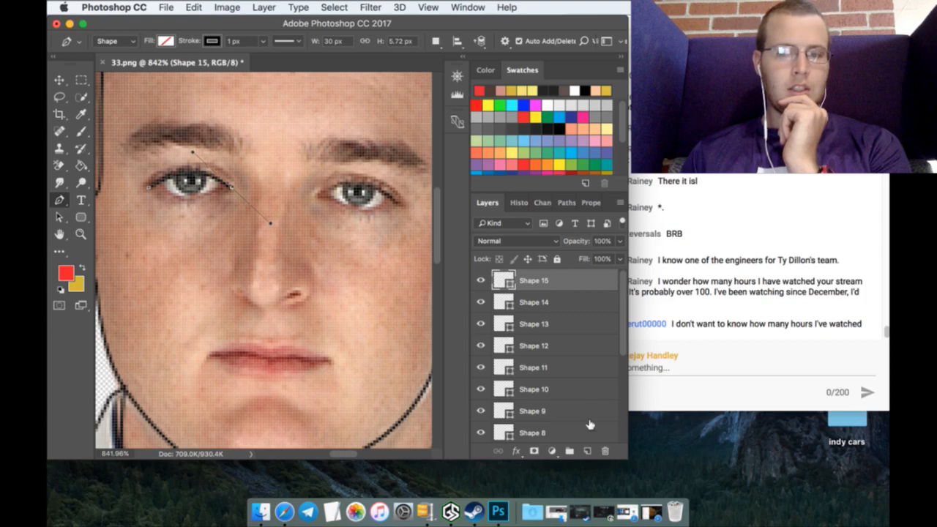
{"action": "left_click", "coordinate": [587, 451]}
{"action": "left_click", "coordinate": [167, 183]}
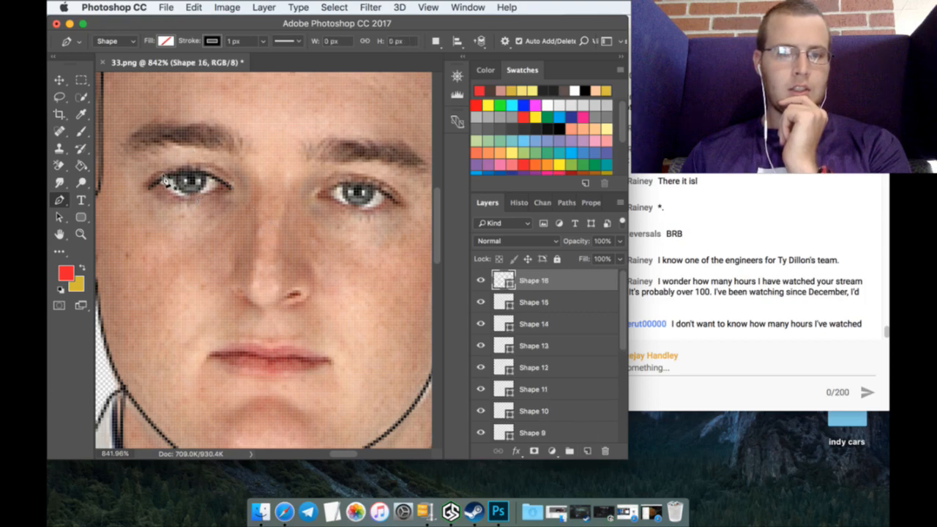
{"action": "left_click_drag", "start_coordinate": [226, 184], "coordinate": [269, 152]}
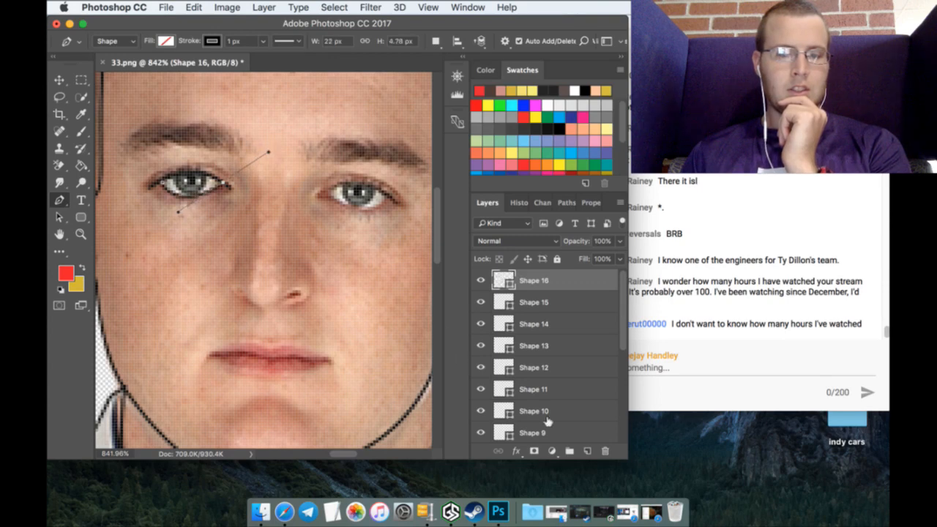
Step: Trace the upper and lower lid lines of the right-hand eye as curves, each on its own new layer
{"action": "left_click", "coordinate": [587, 451]}
{"action": "left_click", "coordinate": [320, 196]}
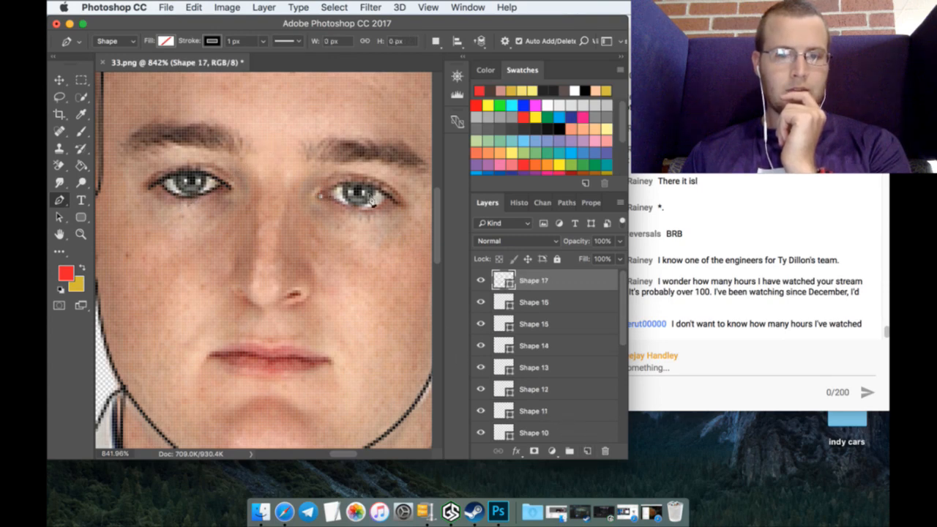
{"action": "left_click", "coordinate": [400, 203]}
{"action": "left_click_drag", "start_coordinate": [433, 233], "coordinate": [423, 239]}
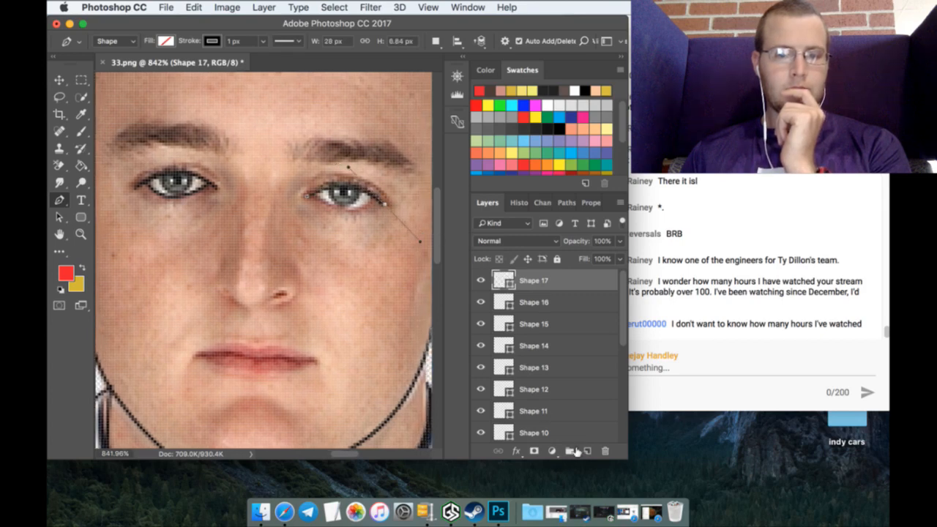
{"action": "left_click", "coordinate": [587, 451]}
{"action": "left_click", "coordinate": [333, 192]}
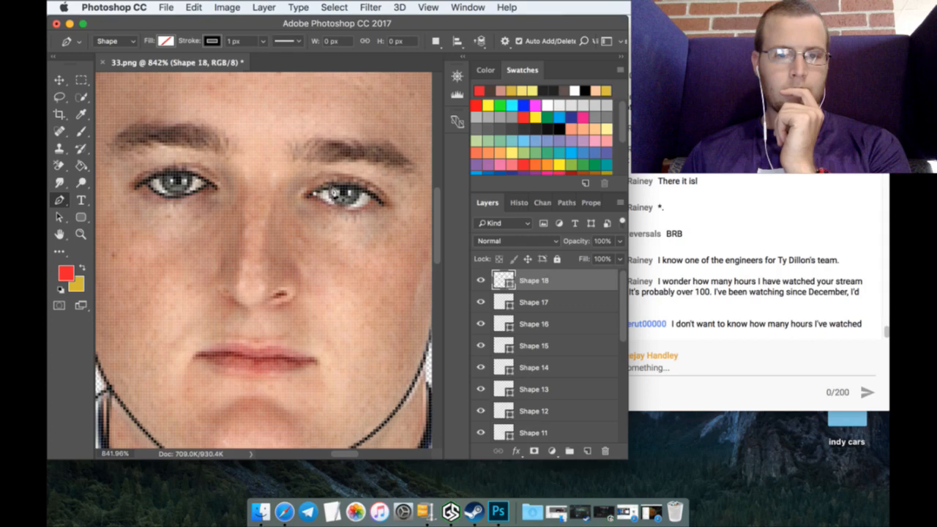
{"action": "left_click_drag", "start_coordinate": [372, 193], "coordinate": [399, 162]}
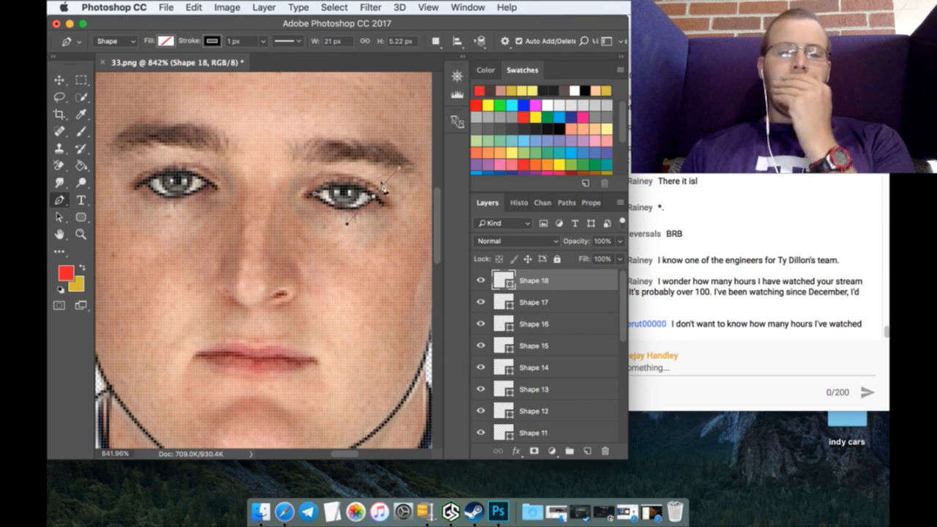
Step: On a new layer, trace the right-hand eyebrow as a closed four-cornered outline
{"action": "left_click", "coordinate": [586, 451]}
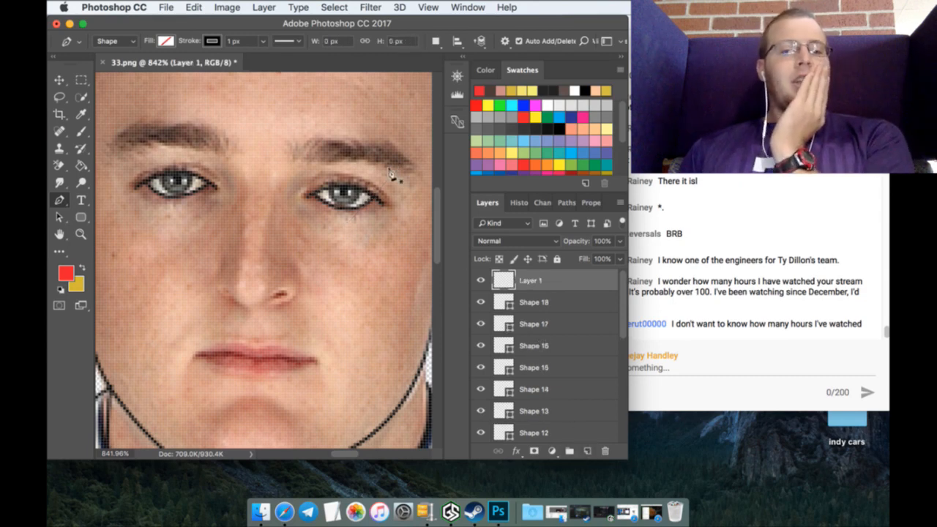
{"action": "left_click", "coordinate": [294, 159]}
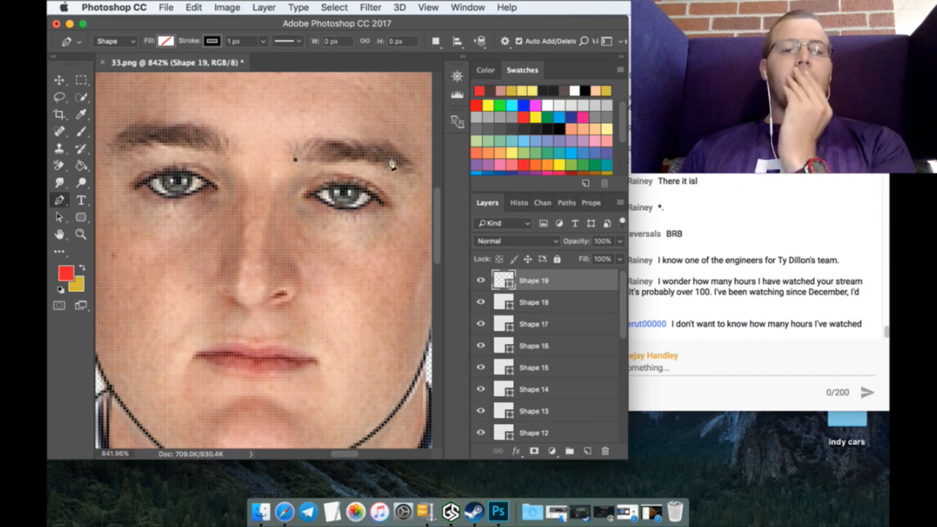
{"action": "left_click", "coordinate": [416, 167]}
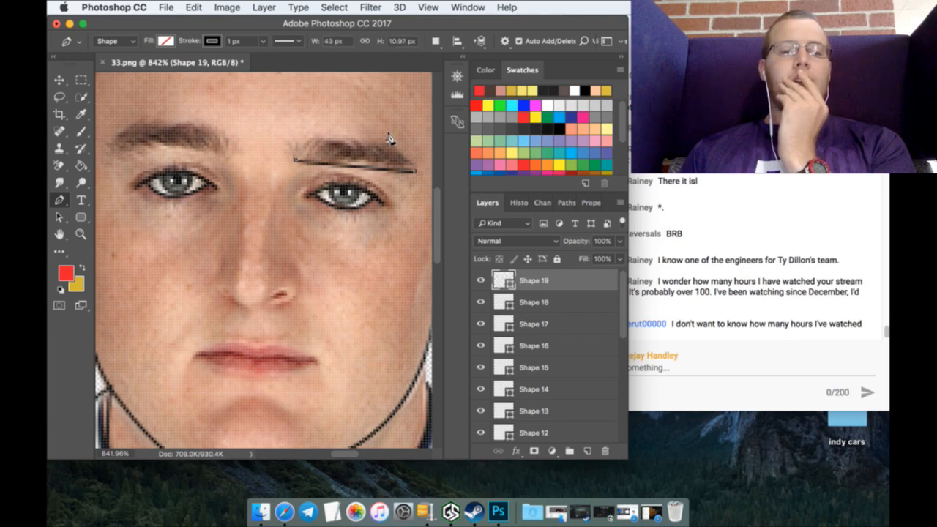
{"action": "left_click", "coordinate": [388, 139]}
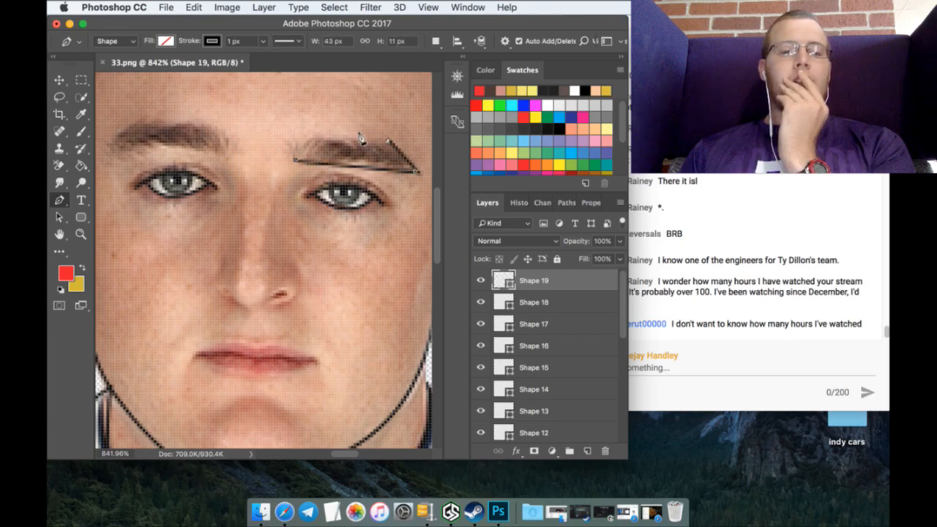
{"action": "left_click", "coordinate": [312, 134]}
{"action": "left_click", "coordinate": [296, 158]}
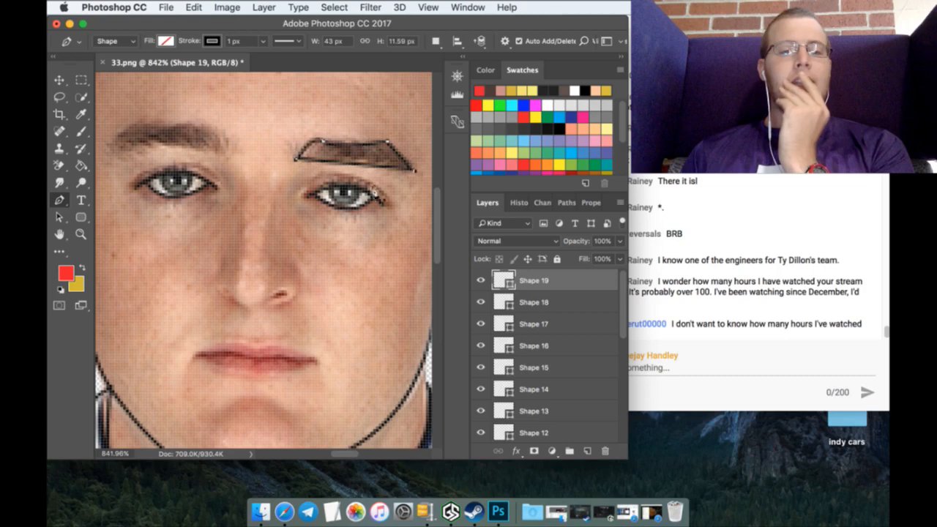
Step: On a new layer, trace the left-hand eyebrow as a closed outline with a curved lower edge
{"action": "left_click", "coordinate": [587, 451]}
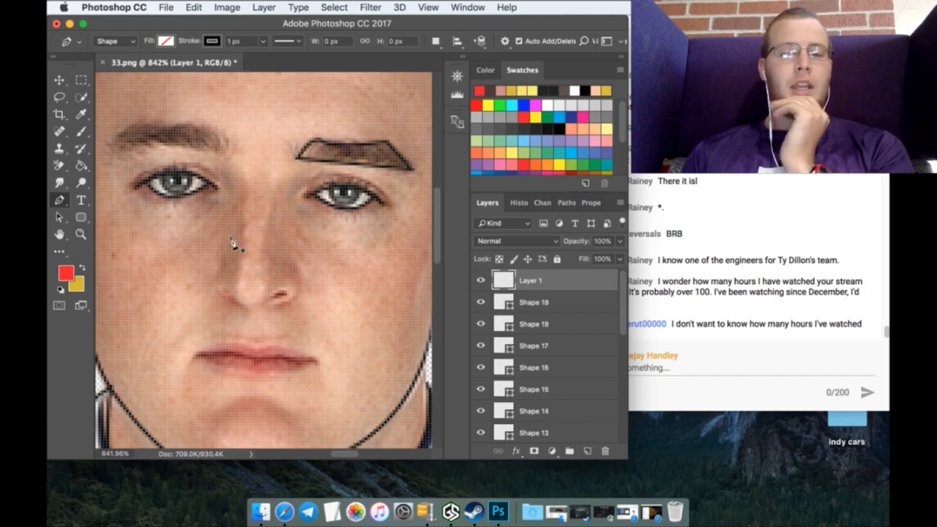
{"action": "left_click", "coordinate": [110, 153]}
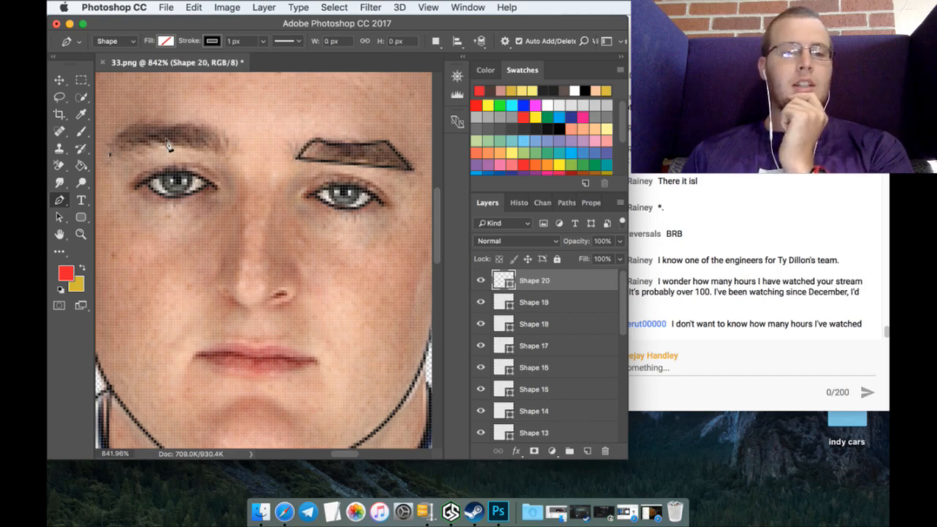
{"action": "left_click_drag", "start_coordinate": [172, 145], "coordinate": [193, 148]}
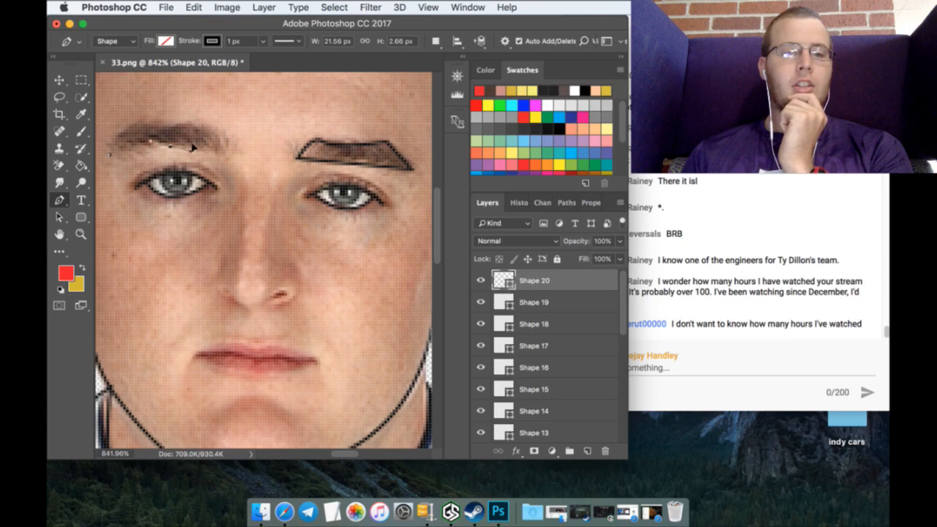
{"action": "left_click", "coordinate": [228, 153]}
{"action": "mouse_move", "coordinate": [203, 120]}
{"action": "left_mouse_down"}
{"action": "mouse_move", "coordinate": [129, 124]}
{"action": "mouse_move", "coordinate": [113, 162]}
{"action": "left_mouse_up"}
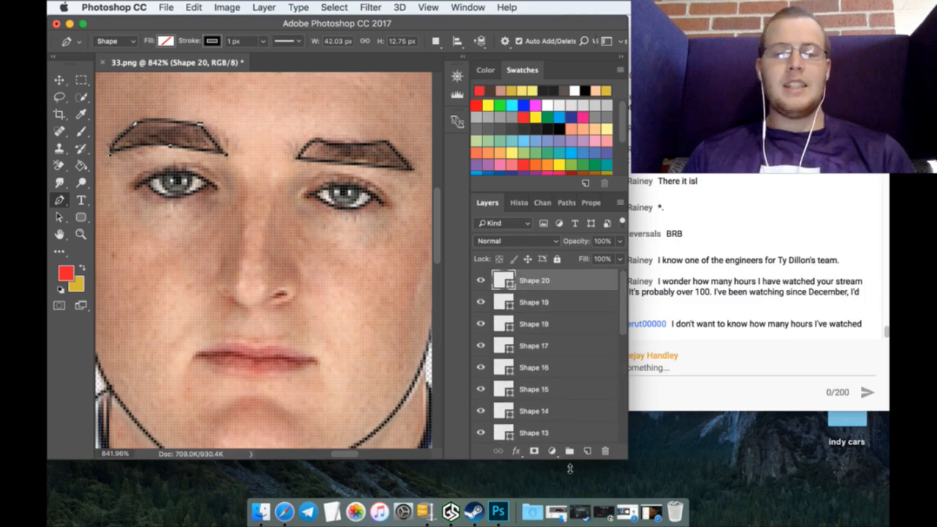
Step: On a new layer, trace the nose's lower outline from the left-hand nostril wing under the tip to the right-hand wing
{"action": "left_click", "coordinate": [585, 452]}
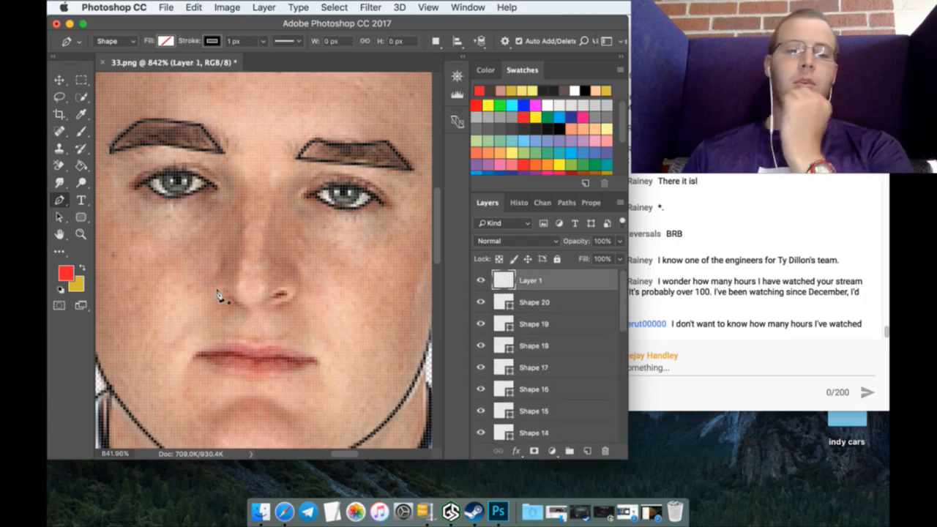
{"action": "left_click", "coordinate": [222, 267]}
{"action": "left_click", "coordinate": [209, 280]}
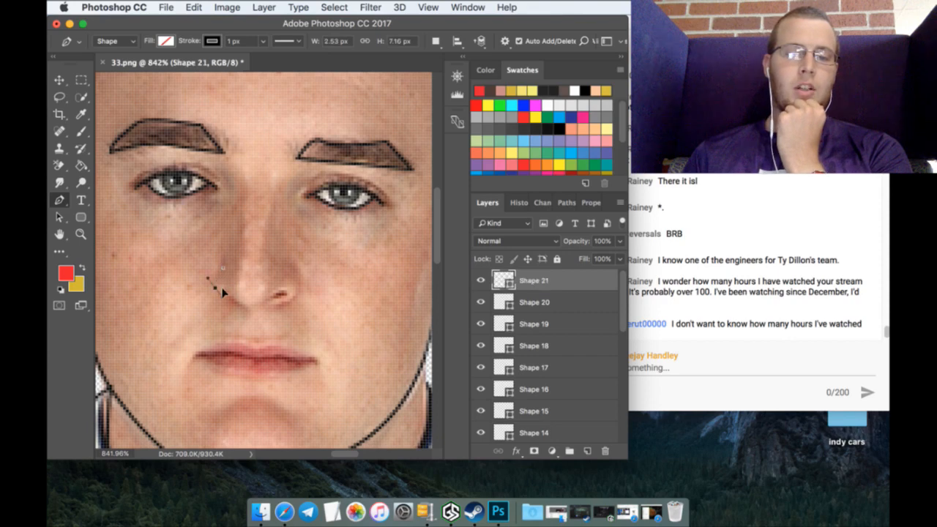
{"action": "left_click", "coordinate": [222, 290]}
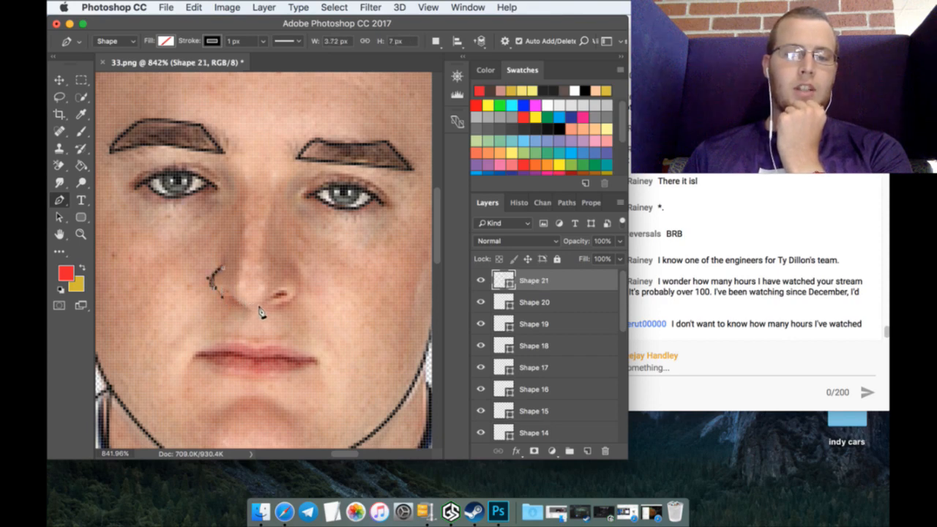
{"action": "left_click", "coordinate": [249, 305]}
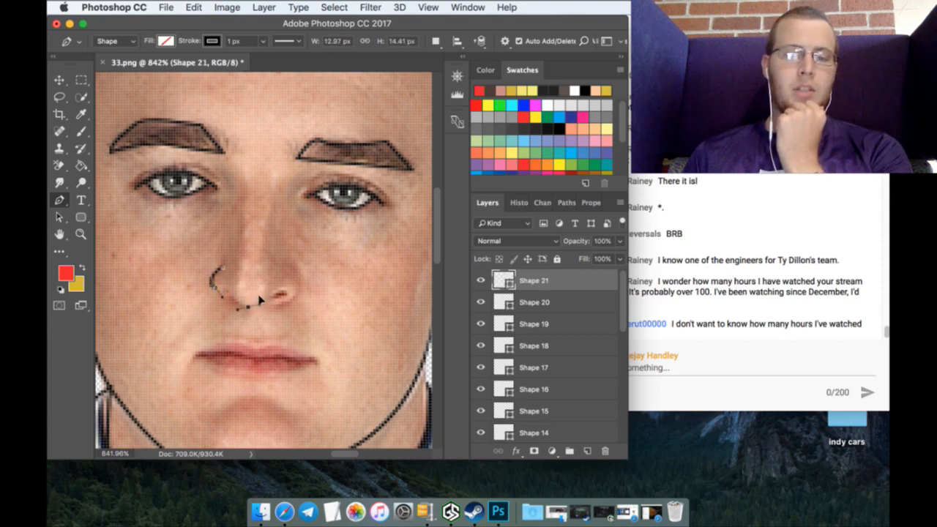
{"action": "left_click_drag", "start_coordinate": [260, 300], "coordinate": [300, 294]}
{"action": "left_click", "coordinate": [290, 297]}
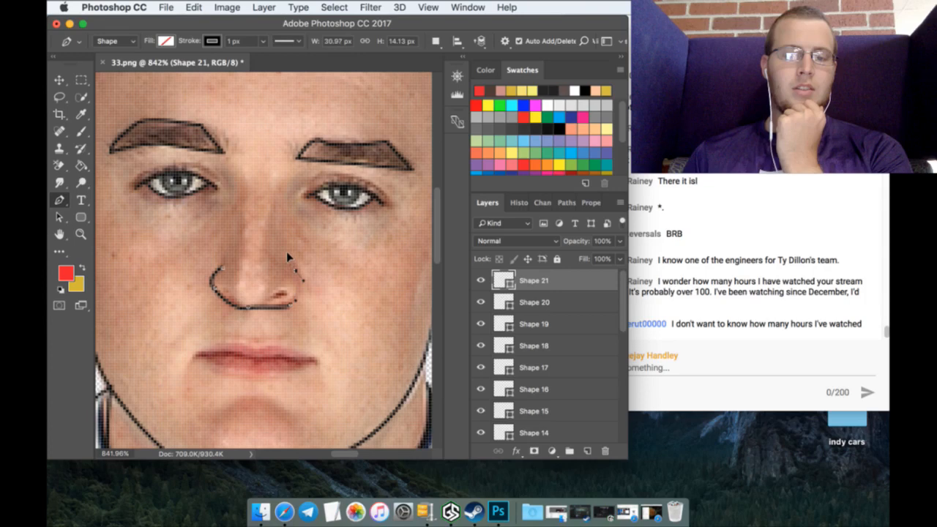
{"action": "left_click_drag", "start_coordinate": [286, 257], "coordinate": [297, 255]}
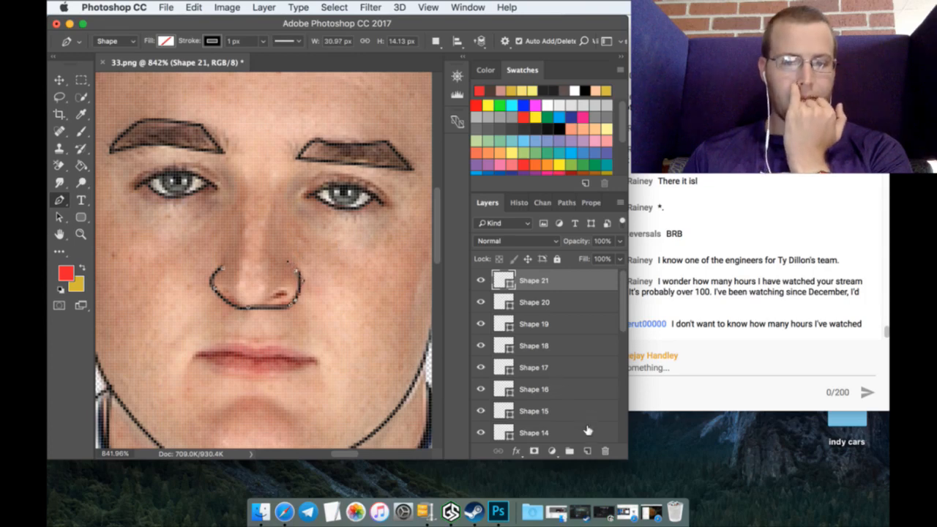
Step: On a new layer, trace the opening of the right-hand nostril with a short line
{"action": "left_click", "coordinate": [587, 451]}
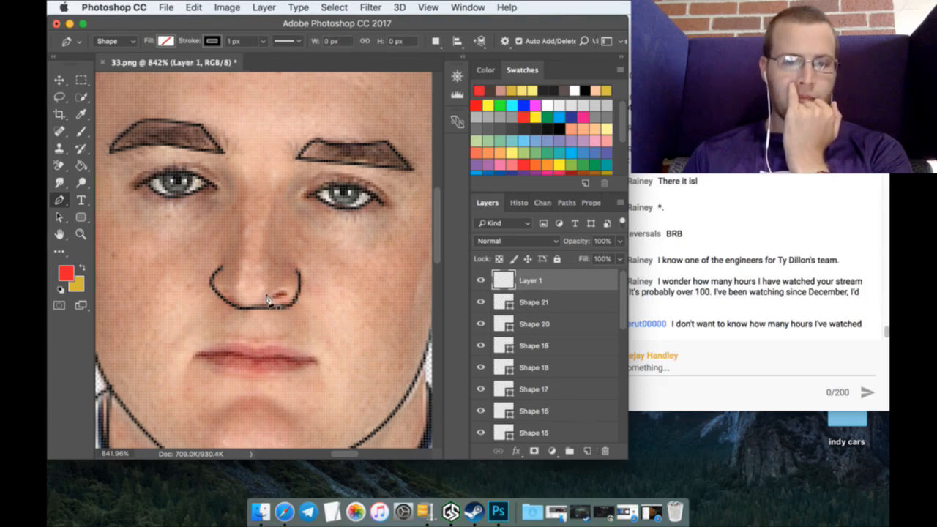
{"action": "left_click", "coordinate": [268, 297]}
{"action": "left_click", "coordinate": [281, 293]}
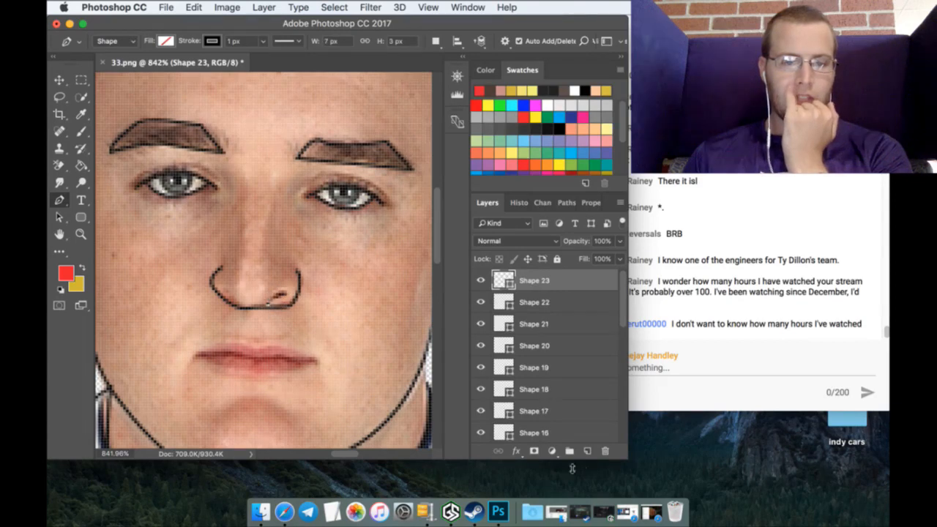
Step: Trace the left-hand and right-hand edges of the nose bridge as two near-vertical lines, each on its own new layer
{"action": "left_click", "coordinate": [587, 451]}
{"action": "scroll", "coordinate": [306, 362], "scroll_direction": "down", "scroll_amount": 3}
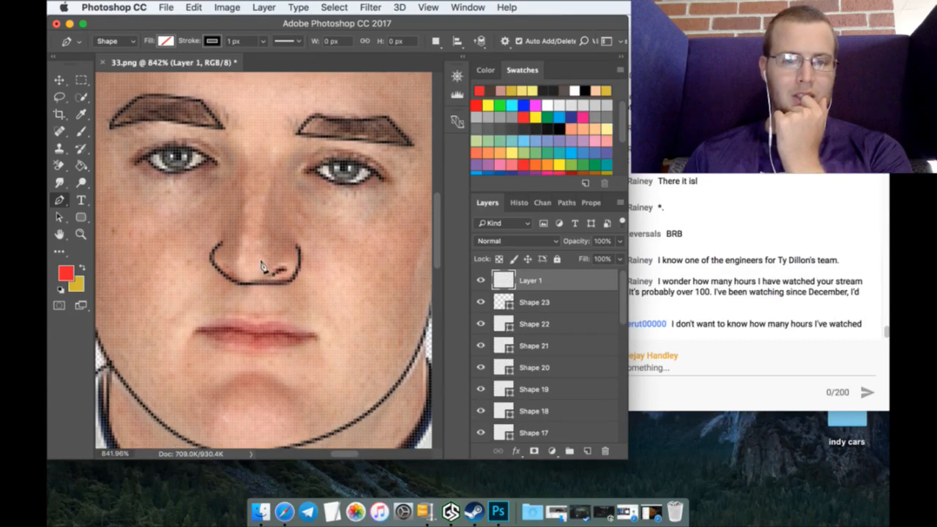
{"action": "left_click", "coordinate": [234, 256]}
{"action": "left_click", "coordinate": [246, 189]}
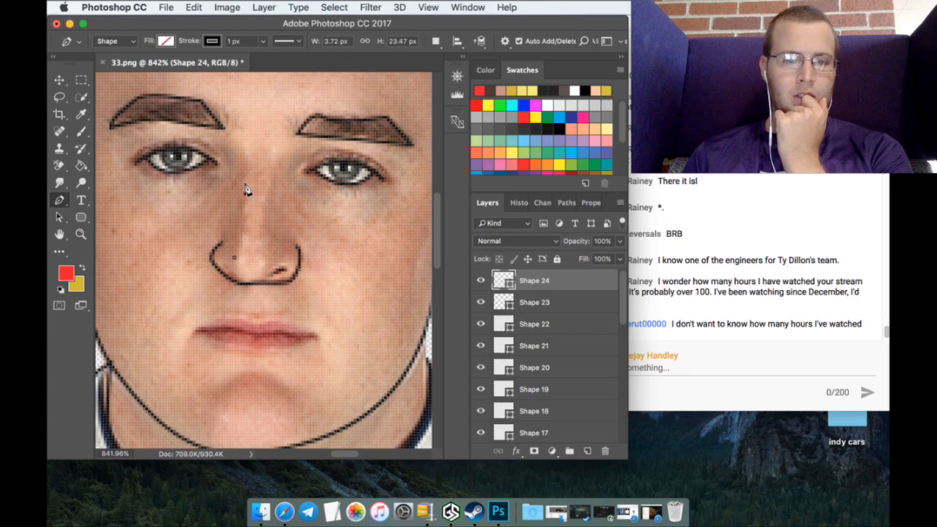
{"action": "left_click", "coordinate": [587, 451]}
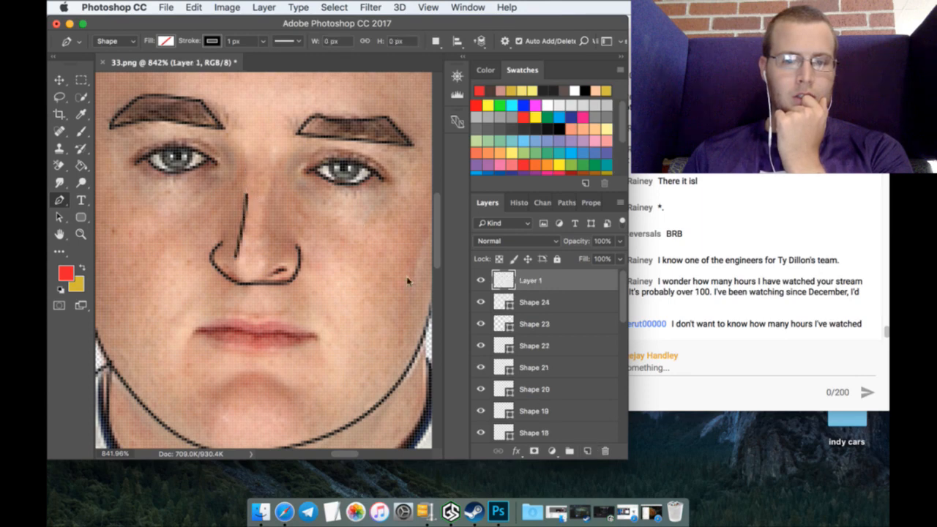
{"action": "left_click", "coordinate": [267, 254]}
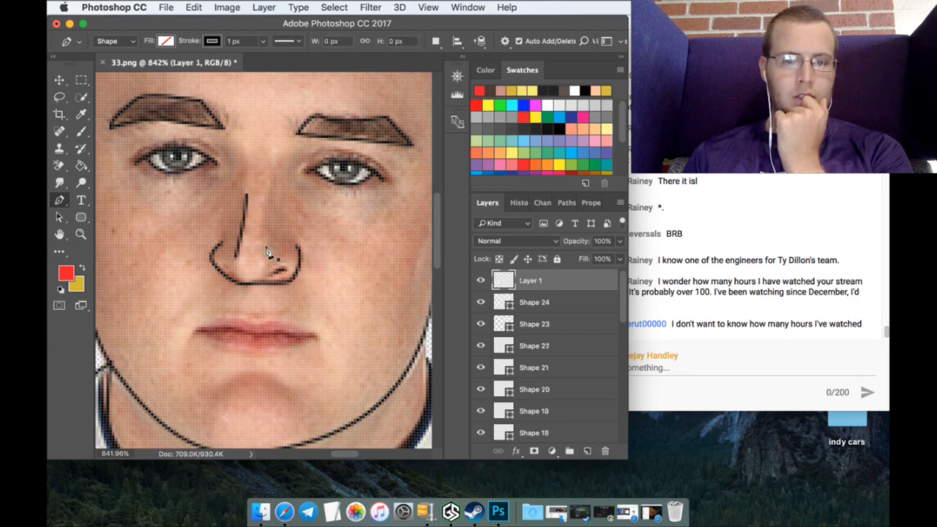
{"action": "left_click", "coordinate": [266, 206]}
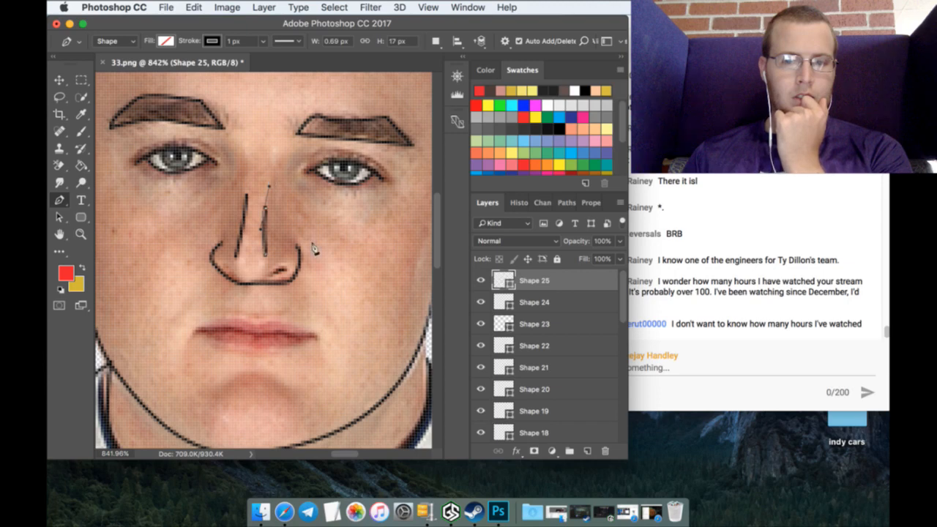
Step: On a new layer, trace the outer outline of the lips as a closed shape, with a dip in the middle of the upper edge
{"action": "scroll", "coordinate": [313, 329], "scroll_direction": "down", "scroll_amount": 3}
{"action": "left_click", "coordinate": [587, 451]}
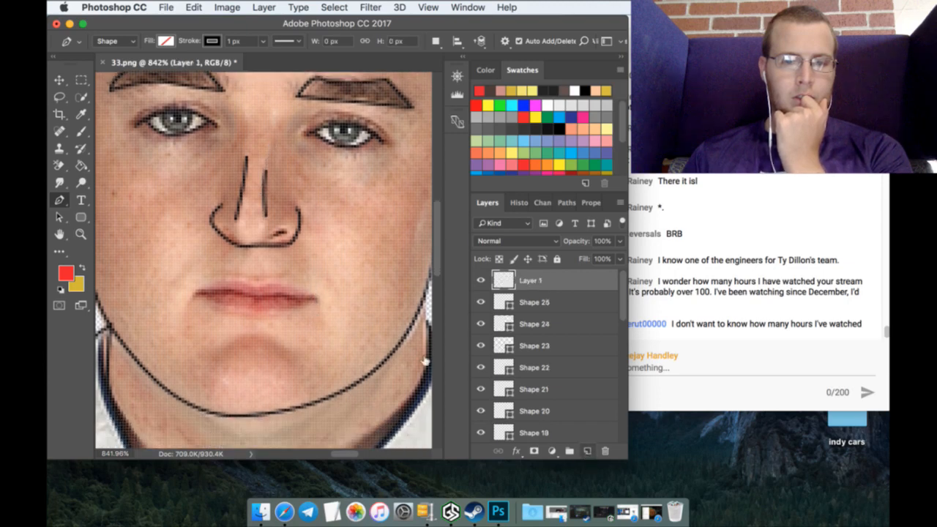
{"action": "left_click", "coordinate": [192, 292]}
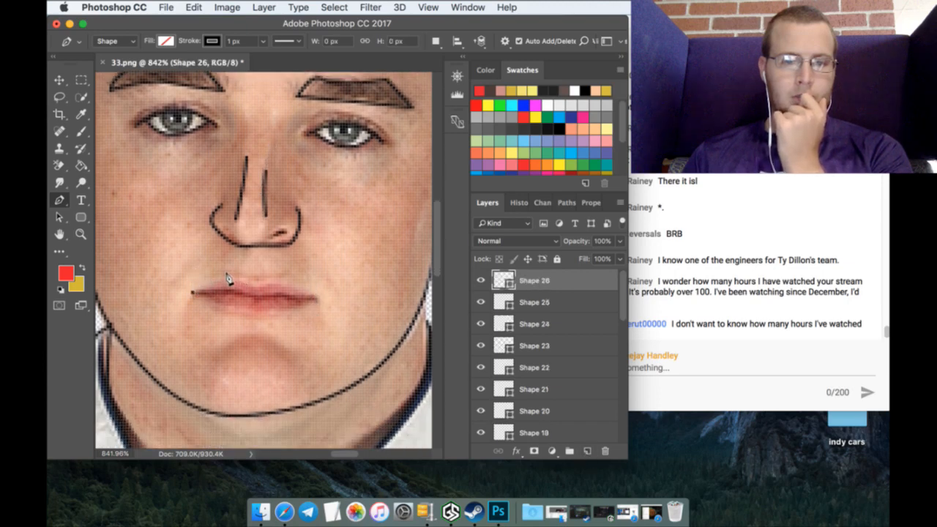
{"action": "left_click", "coordinate": [234, 280]}
{"action": "left_click", "coordinate": [251, 284]}
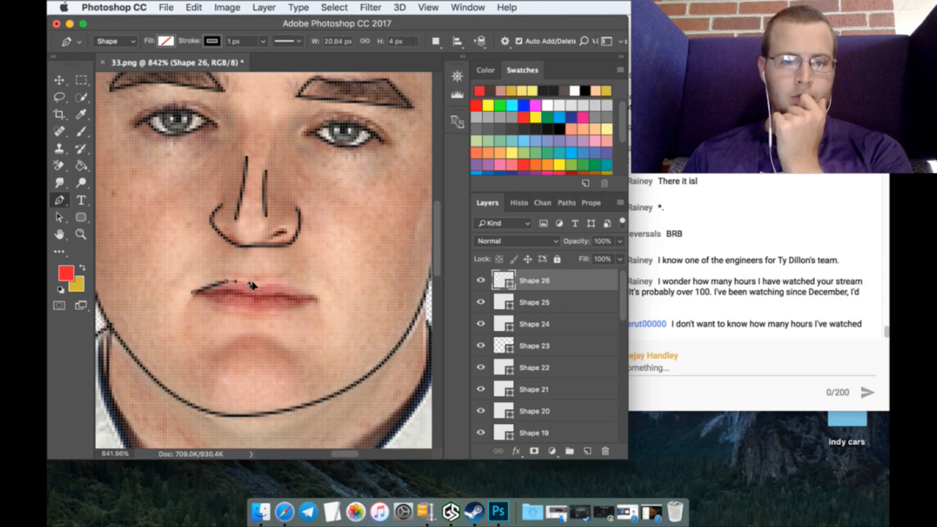
{"action": "left_click", "coordinate": [259, 283]}
{"action": "left_click", "coordinate": [268, 281]}
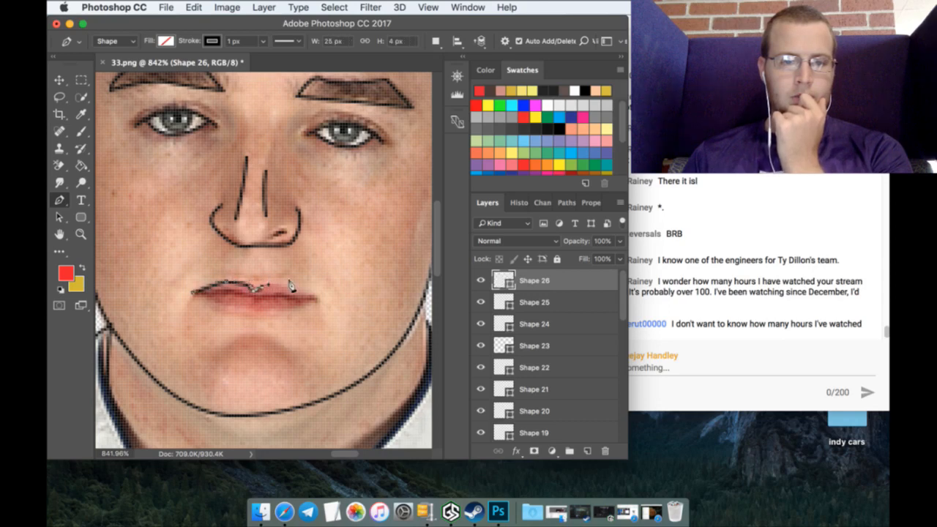
{"action": "left_click", "coordinate": [295, 286]}
{"action": "left_click", "coordinate": [322, 300]}
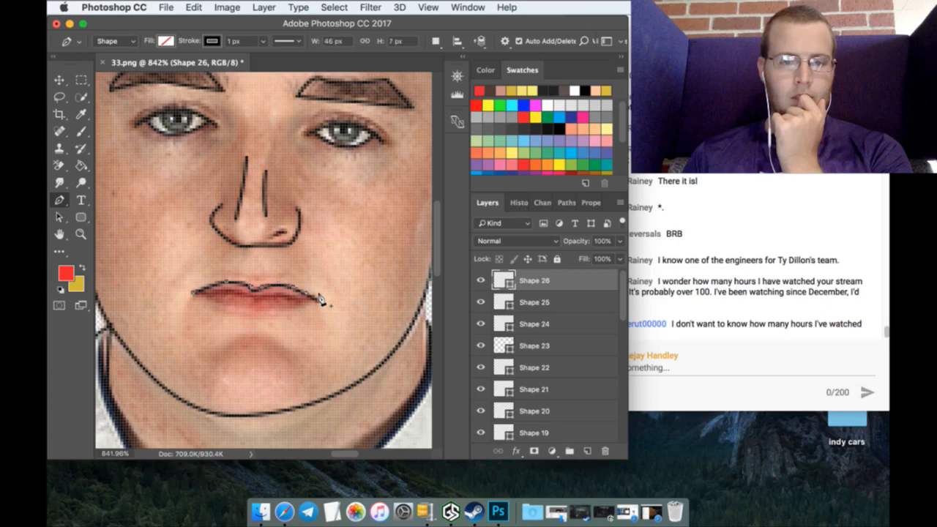
{"action": "left_click_drag", "start_coordinate": [297, 302], "coordinate": [248, 311]}
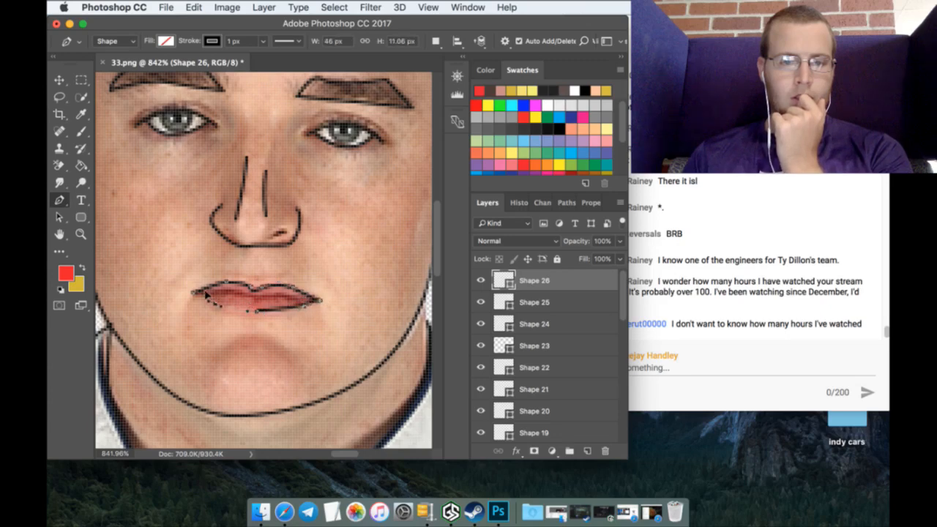
{"action": "left_click", "coordinate": [196, 292]}
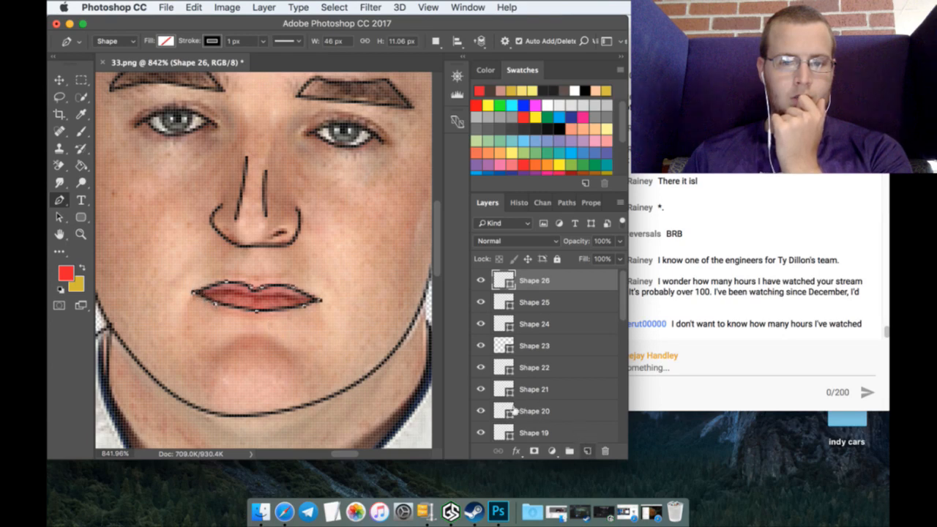
Step: On its own layer, trace the parting line between the lips as a curve from one mouth corner to the other
{"action": "left_click", "coordinate": [198, 292]}
{"action": "left_click_drag", "start_coordinate": [208, 291], "coordinate": [293, 292]}
{"action": "left_click", "coordinate": [316, 298]}
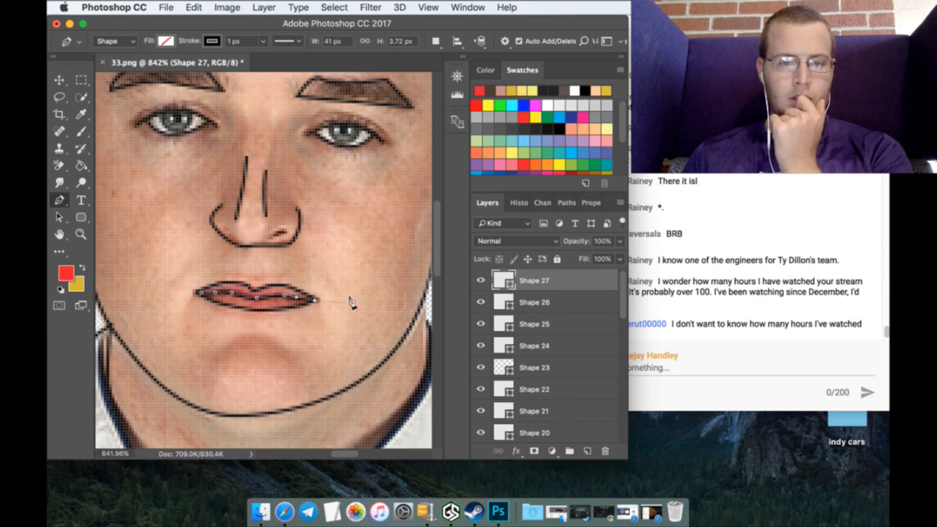
Step: On a new layer, trace the chin bulge as an open arch rising from the jawline and returning to it
{"action": "left_click", "coordinate": [588, 450]}
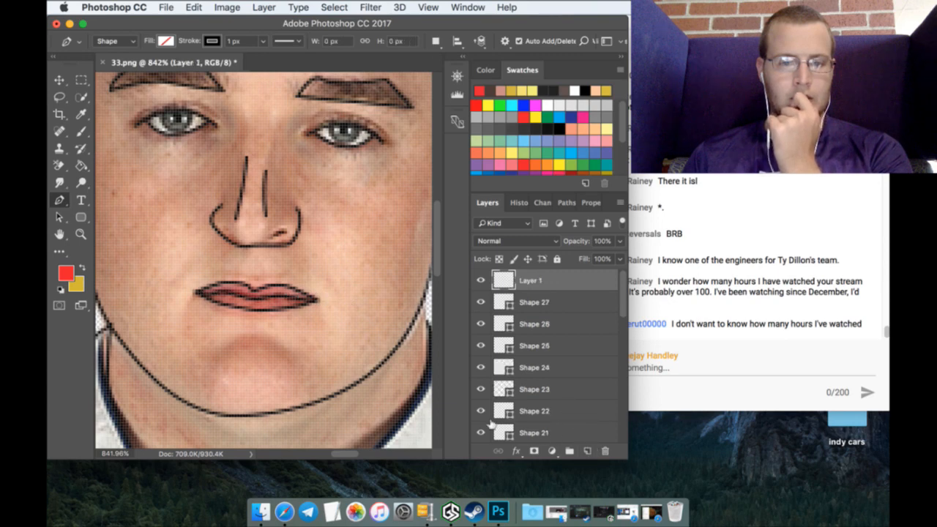
{"action": "left_click", "coordinate": [217, 407]}
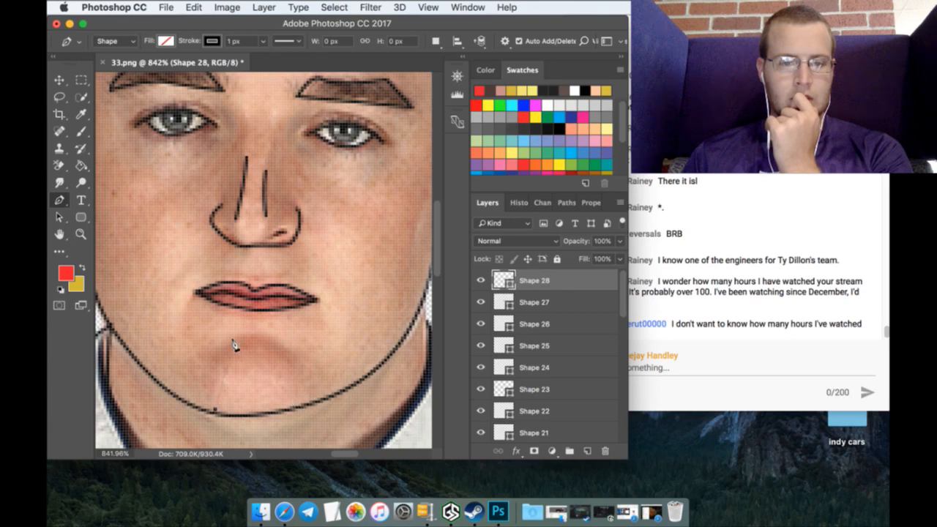
{"action": "left_click_drag", "start_coordinate": [238, 341], "coordinate": [279, 342]}
{"action": "left_click_drag", "start_coordinate": [293, 402], "coordinate": [287, 406]}
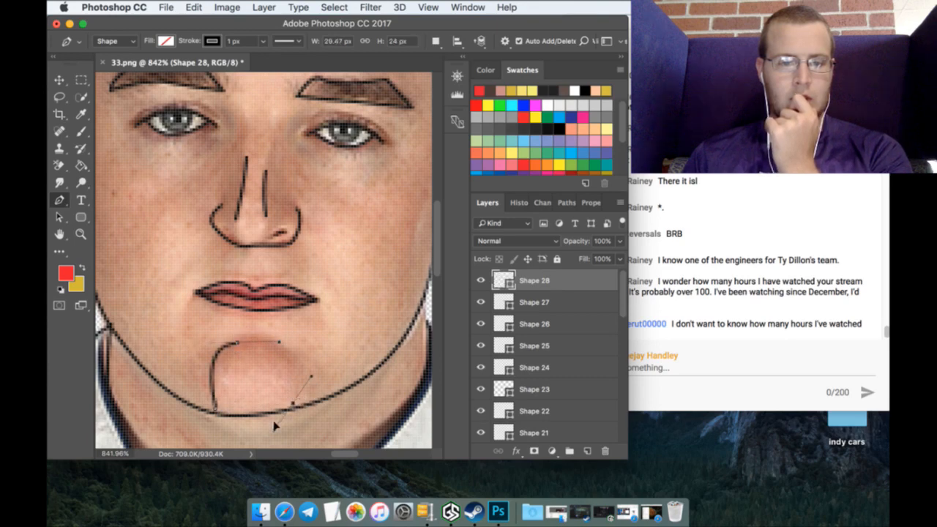
{"action": "left_click_drag", "start_coordinate": [268, 442], "coordinate": [285, 431]}
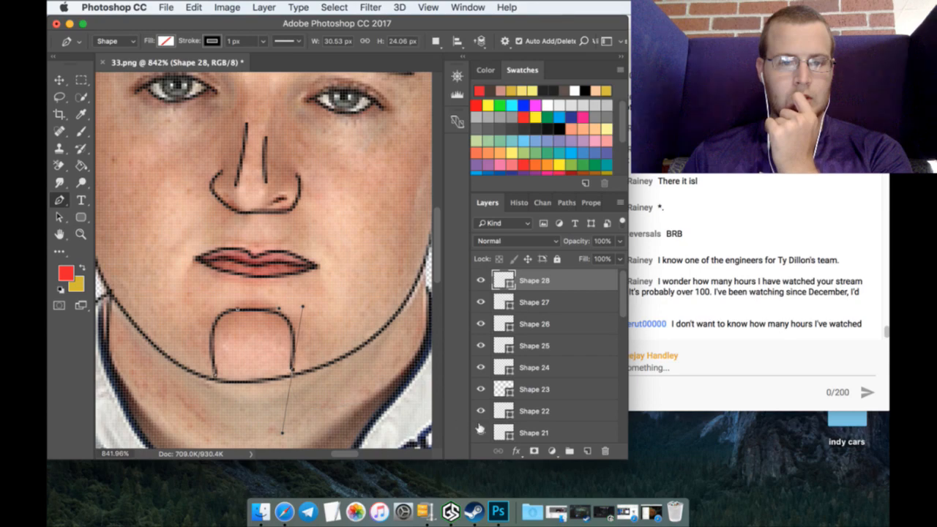
Step: Fit the whole image on screen, add an empty layer and toggle the photo layer's visibility to examine the line drawing alone
{"action": "key", "text": "z"}
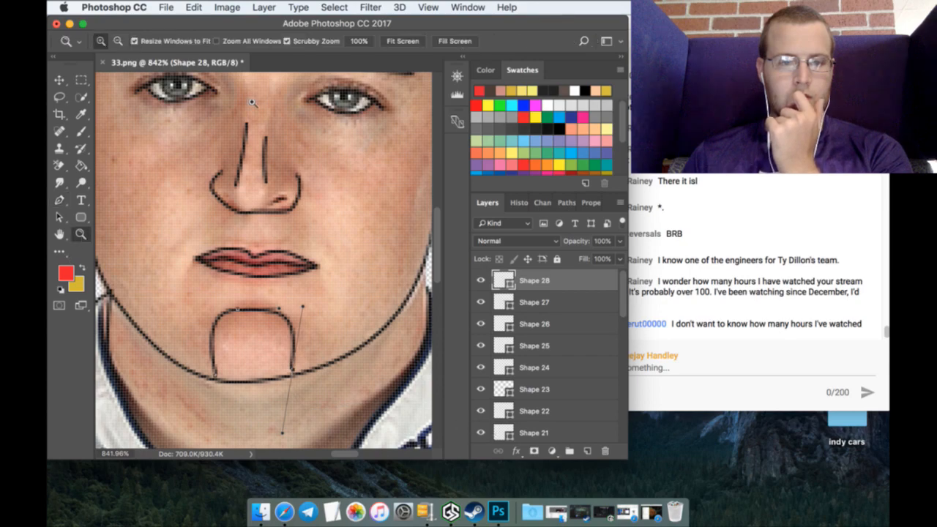
{"action": "left_click", "coordinate": [404, 41]}
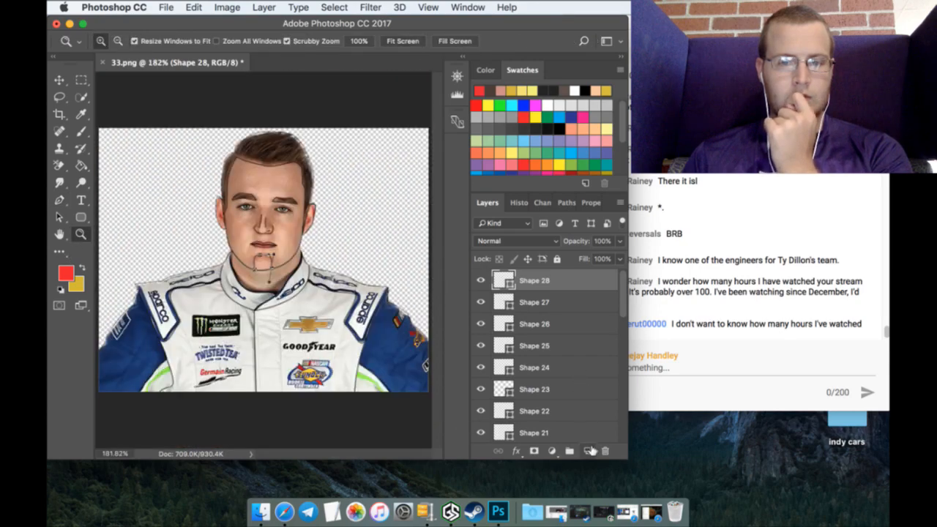
{"action": "left_click", "coordinate": [588, 451]}
{"action": "scroll", "coordinate": [521, 420], "scroll_direction": "down", "scroll_amount": 10}
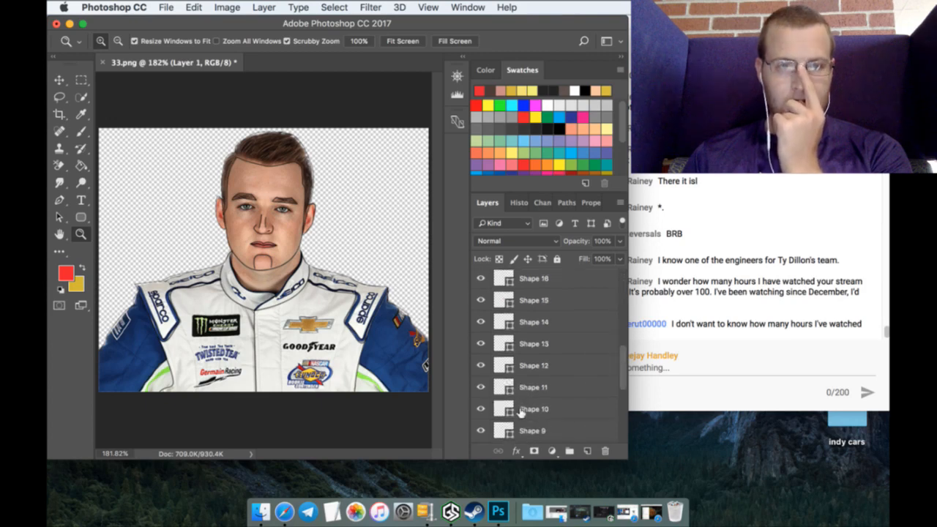
{"action": "left_click", "coordinate": [481, 431]}
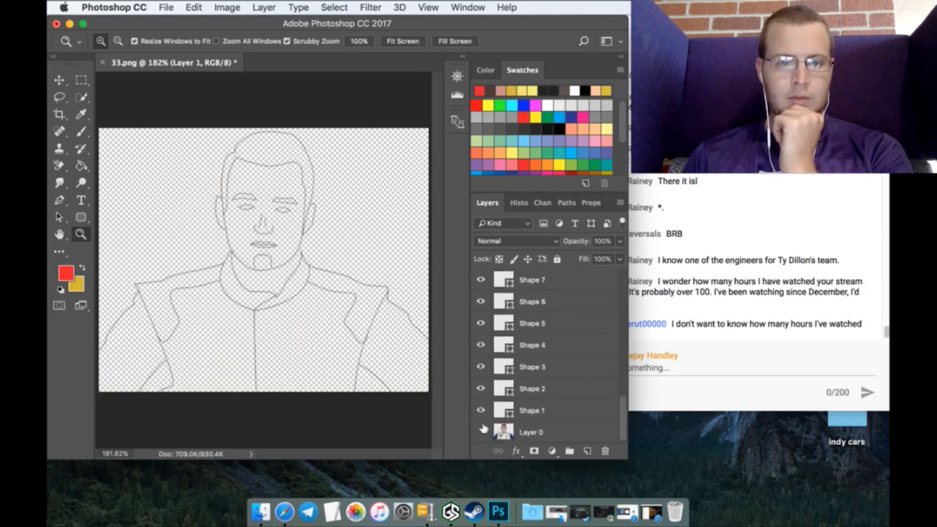
{"action": "left_click", "coordinate": [482, 431]}
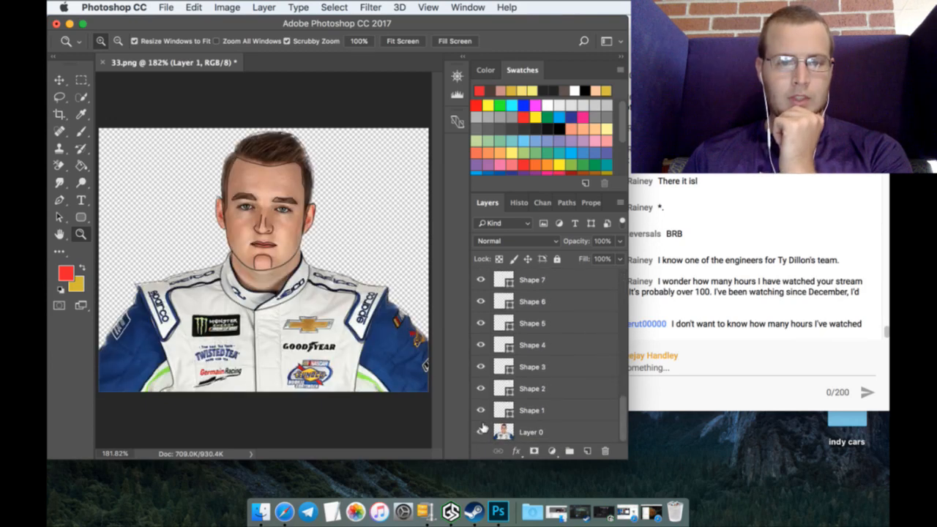
{"action": "left_click", "coordinate": [482, 430]}
{"action": "left_click", "coordinate": [482, 431]}
{"action": "scroll", "coordinate": [480, 366], "scroll_direction": "up", "scroll_amount": 10}
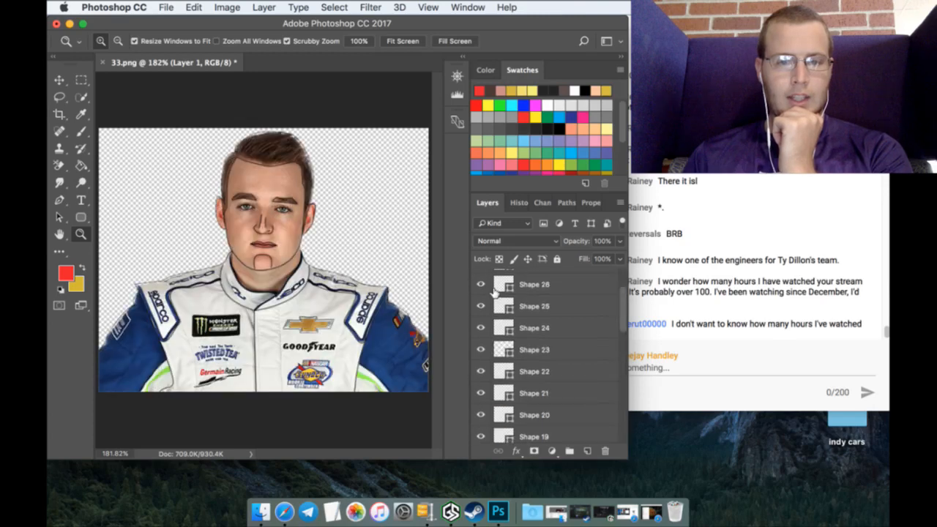
Step: Hide the empty layer and the chin outline layer, and check the remaining line drawing with the photo briefly hidden
{"action": "left_click", "coordinate": [481, 282]}
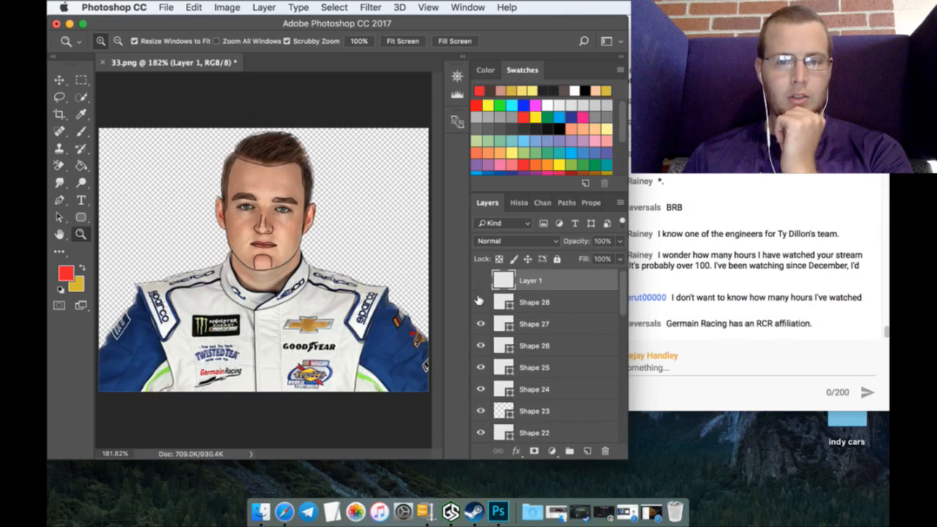
{"action": "scroll", "coordinate": [605, 360], "scroll_direction": "down", "scroll_amount": 8}
{"action": "scroll", "coordinate": [606, 359], "scroll_direction": "up", "scroll_amount": 10}
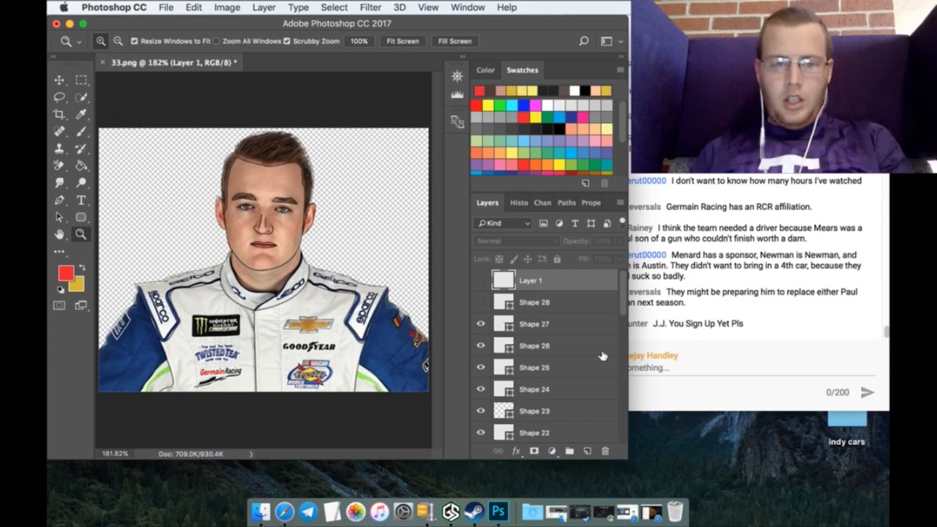
{"action": "scroll", "coordinate": [592, 350], "scroll_direction": "down", "scroll_amount": 10}
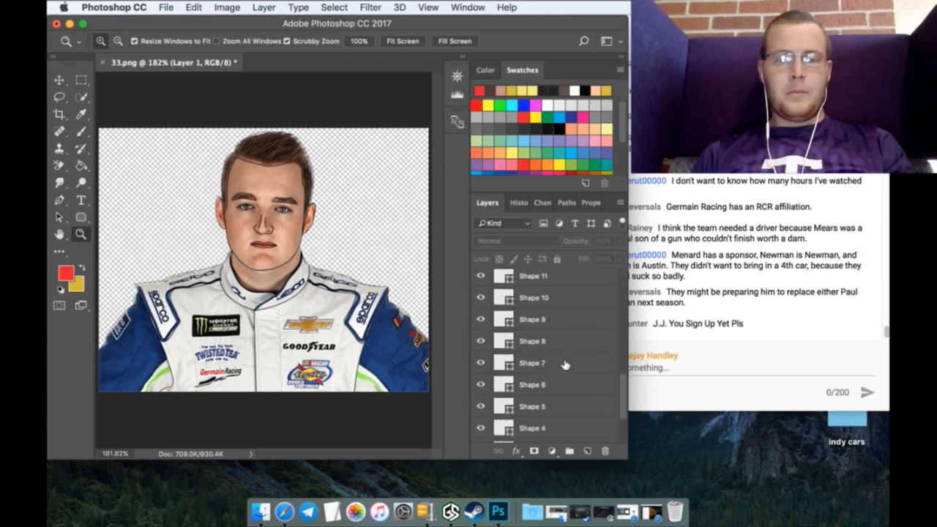
{"action": "left_click", "coordinate": [480, 430]}
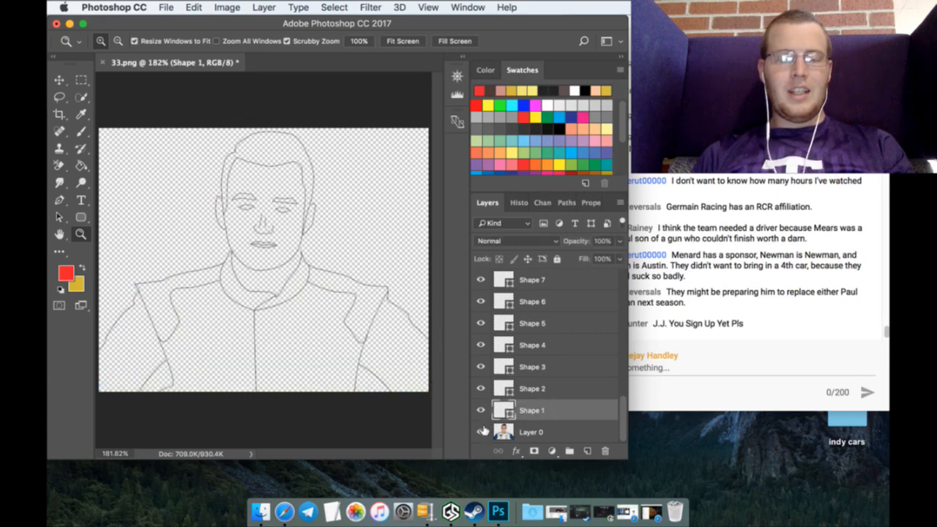
{"action": "left_click", "coordinate": [481, 431]}
Step: Sample a light skin tone from the driver's face as the foreground colour
{"action": "left_click", "coordinate": [80, 117]}
{"action": "left_click_drag", "start_coordinate": [263, 203], "coordinate": [289, 221]}
Step: Merge all the outline shape layers above the photo, including the hidden ones, into a single layer
{"action": "scroll", "coordinate": [578, 368], "scroll_direction": "up", "scroll_amount": 15}
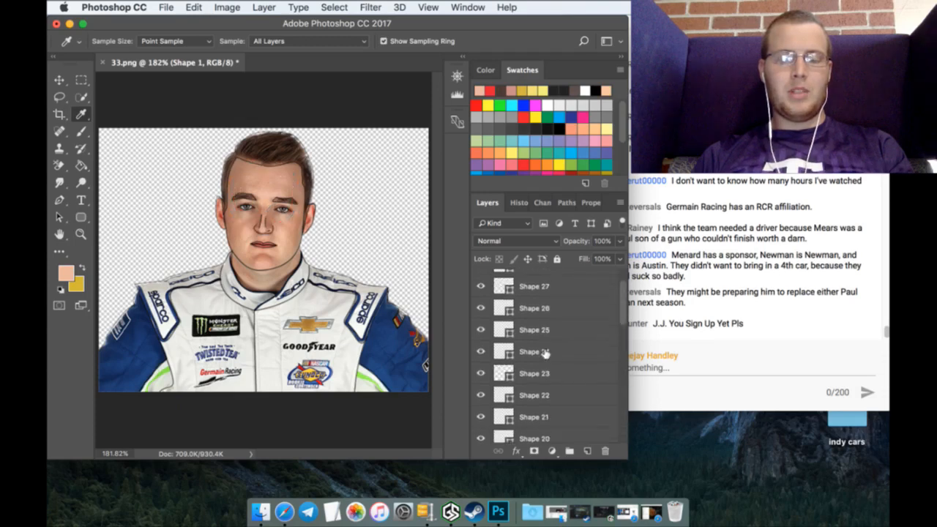
{"action": "right_click", "coordinate": [554, 280]}
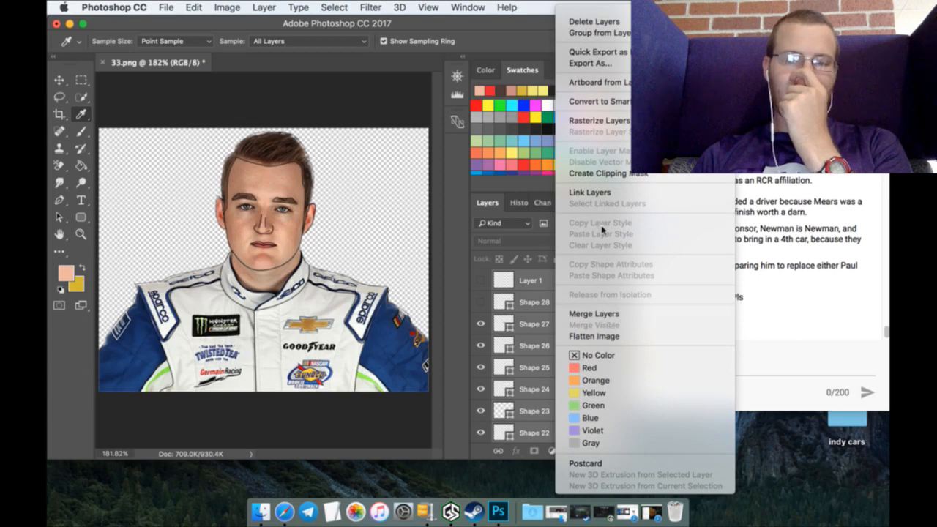
{"action": "left_click", "coordinate": [606, 315]}
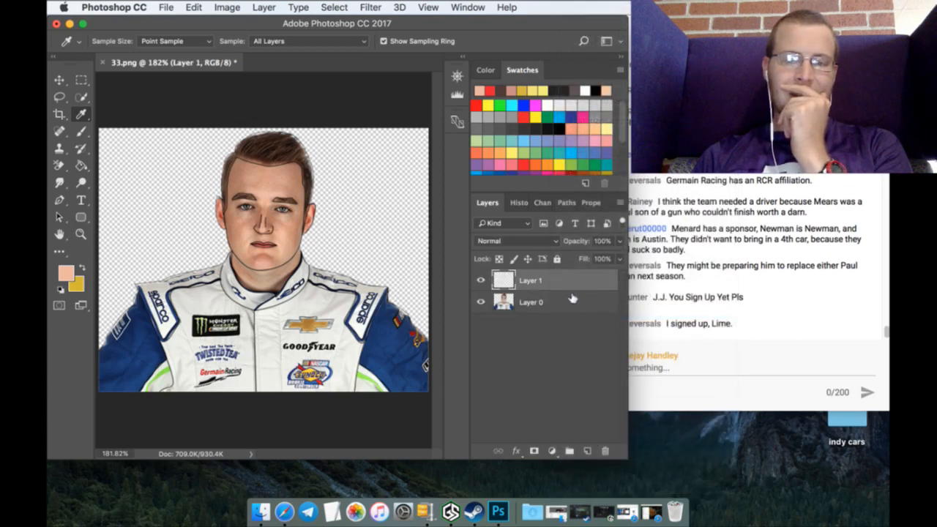
Step: Duplicate the merged outline layer as Layer 1 copy and merge the copy with the original to darken the lines
{"action": "right_click", "coordinate": [565, 284]}
{"action": "left_click", "coordinate": [578, 340]}
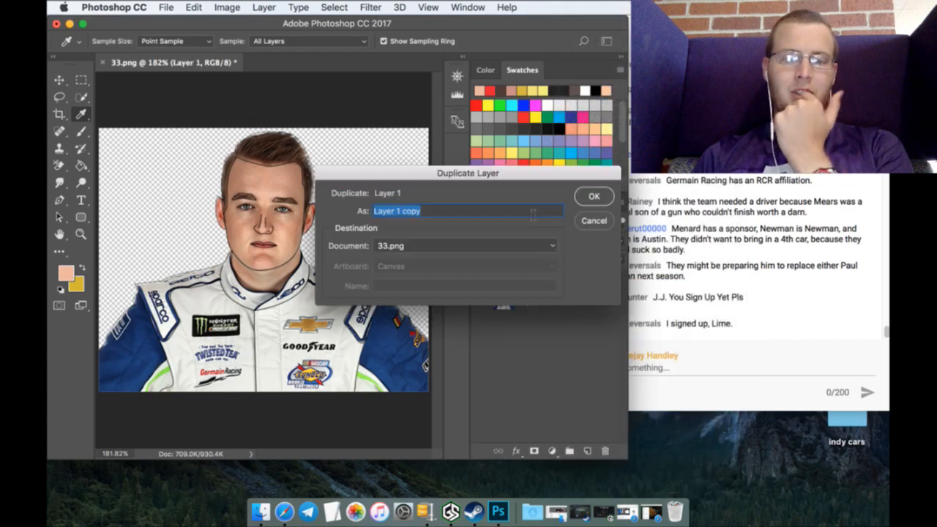
{"action": "left_click", "coordinate": [592, 196]}
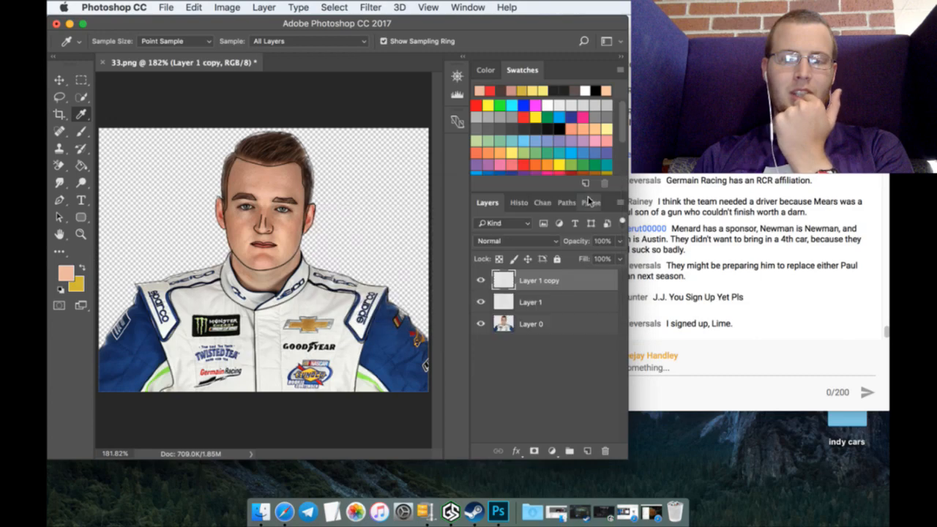
{"action": "left_click", "coordinate": [552, 301], "text": "shift"}
{"action": "right_click", "coordinate": [550, 296]}
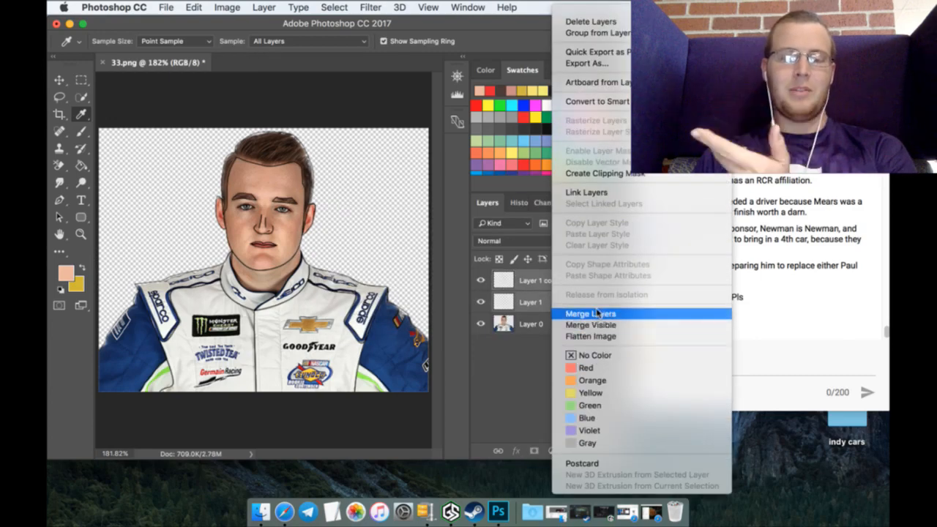
{"action": "left_click", "coordinate": [565, 316]}
Step: Hide the photo layer and fill the face area on the merged outline layer with the sampled skin tone
{"action": "left_click", "coordinate": [481, 301]}
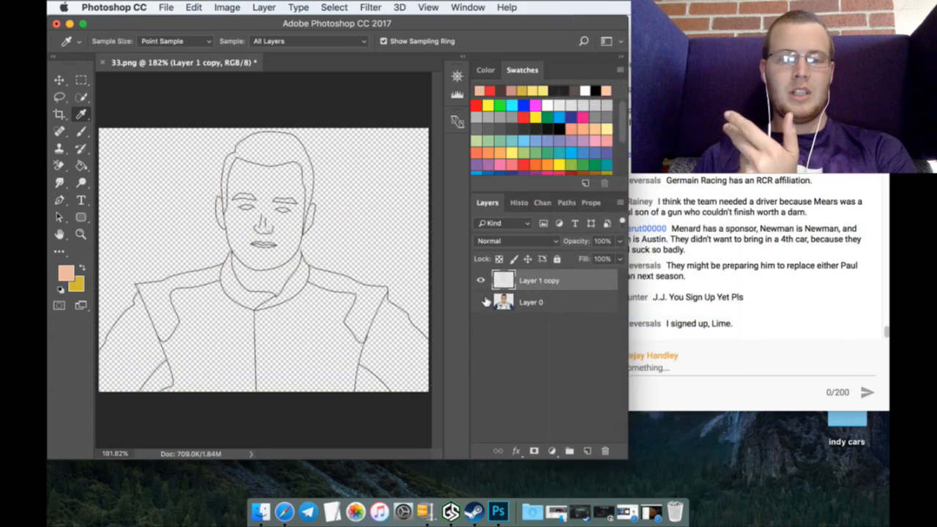
{"action": "left_click", "coordinate": [502, 300]}
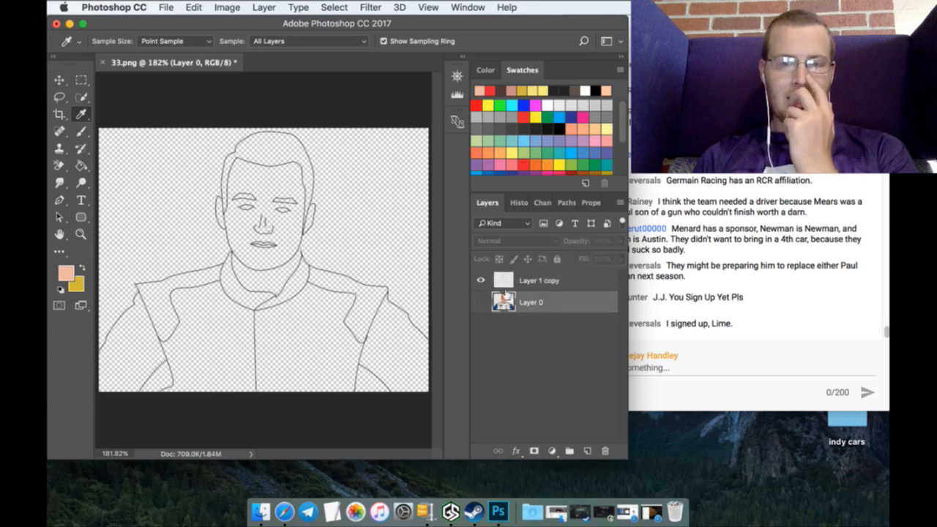
{"action": "left_click", "coordinate": [510, 284]}
{"action": "left_click", "coordinate": [82, 166]}
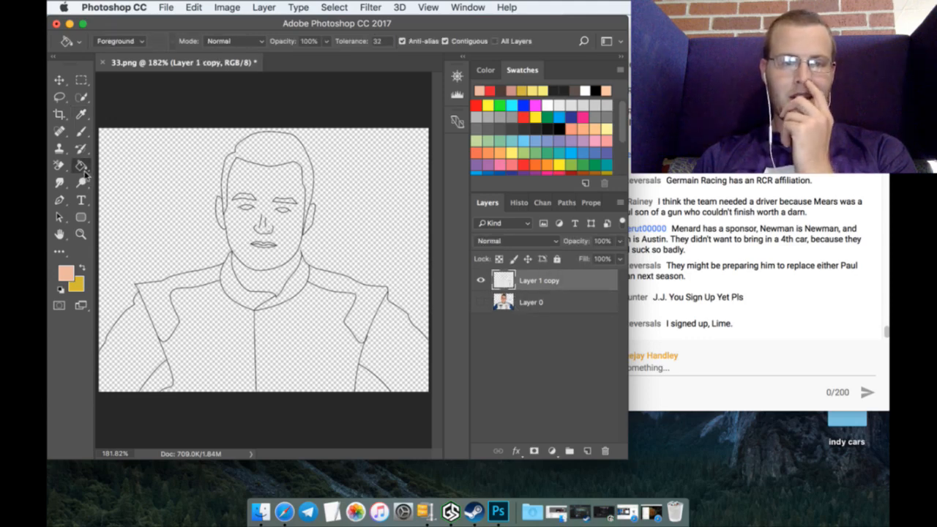
{"action": "left_click", "coordinate": [246, 176]}
Step: Try to fill the neck with the same skin tone, and undo that fill
{"action": "left_click", "coordinate": [278, 276]}
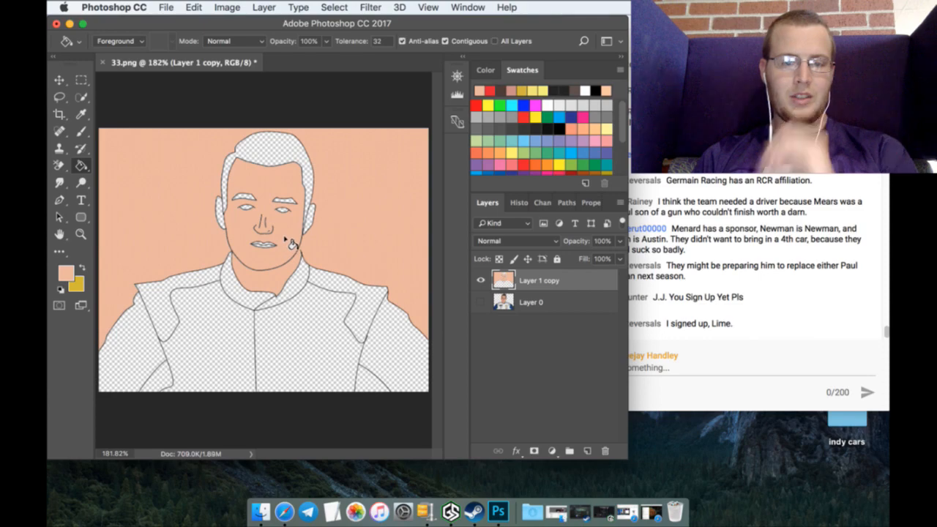
{"action": "key", "text": "super+z"}
Step: Close the gap in the outline where the neck meets the jaw and collar, using a black 2 px brush
{"action": "key", "text": "z"}
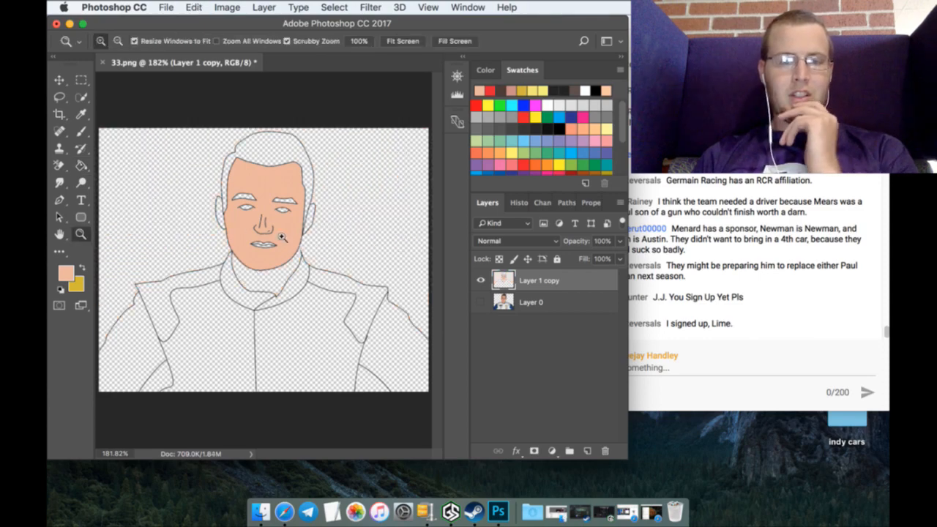
{"action": "left_click_drag", "start_coordinate": [282, 236], "coordinate": [339, 206]}
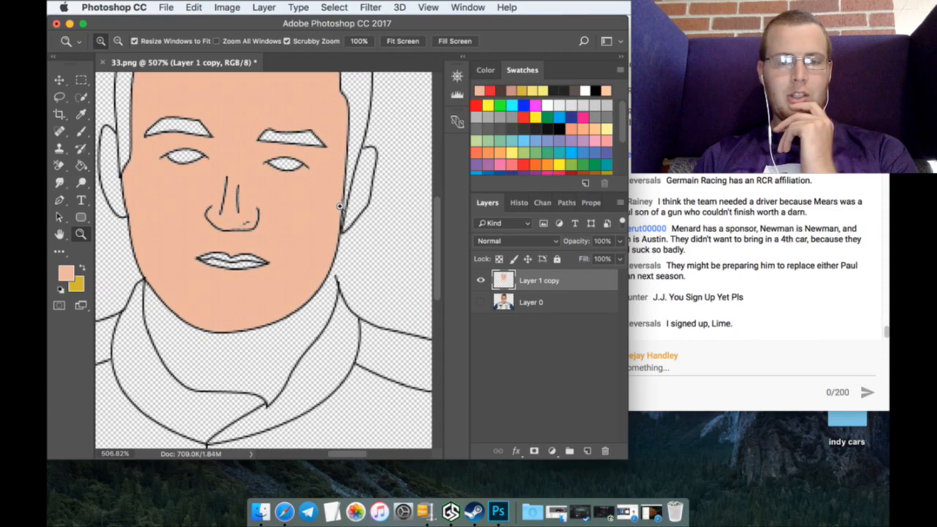
{"action": "left_click", "coordinate": [82, 133]}
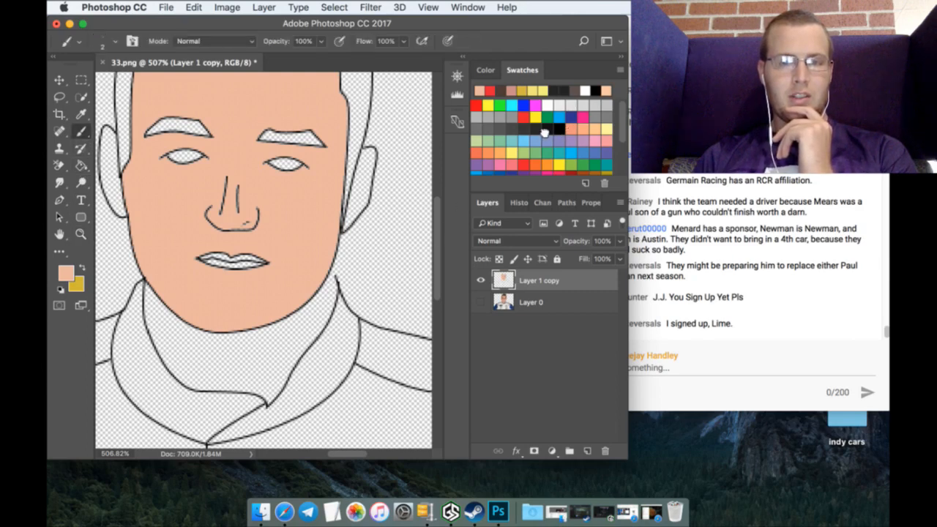
{"action": "left_click", "coordinate": [544, 132]}
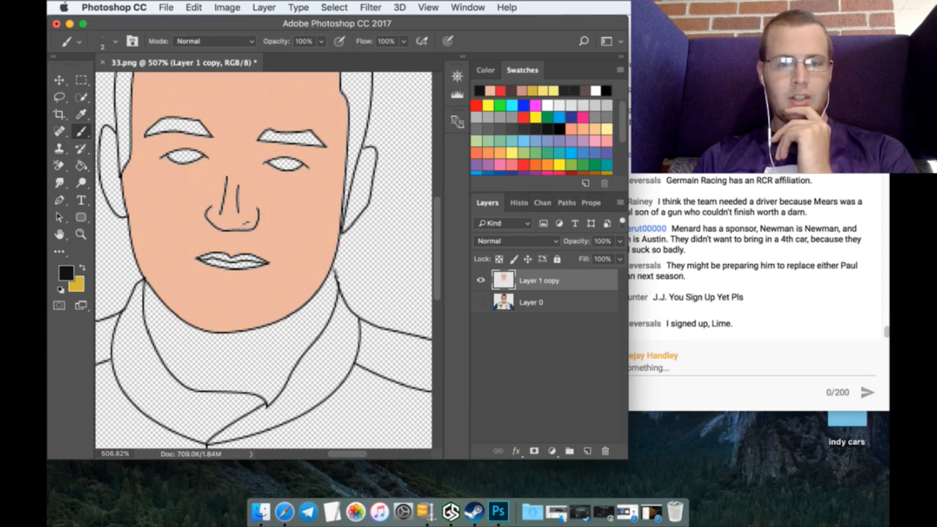
Step: Sample the skin tone from the face and fill the neck and both ears with it on the outline layer
{"action": "left_click", "coordinate": [81, 165]}
{"action": "left_click", "coordinate": [81, 114]}
{"action": "left_click", "coordinate": [164, 103]}
{"action": "left_click", "coordinate": [81, 166]}
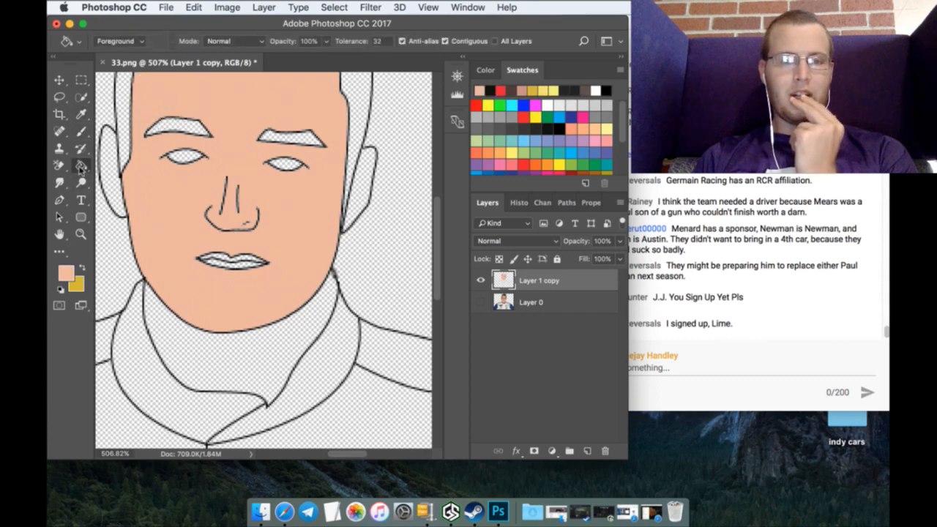
{"action": "left_click", "coordinate": [172, 340]}
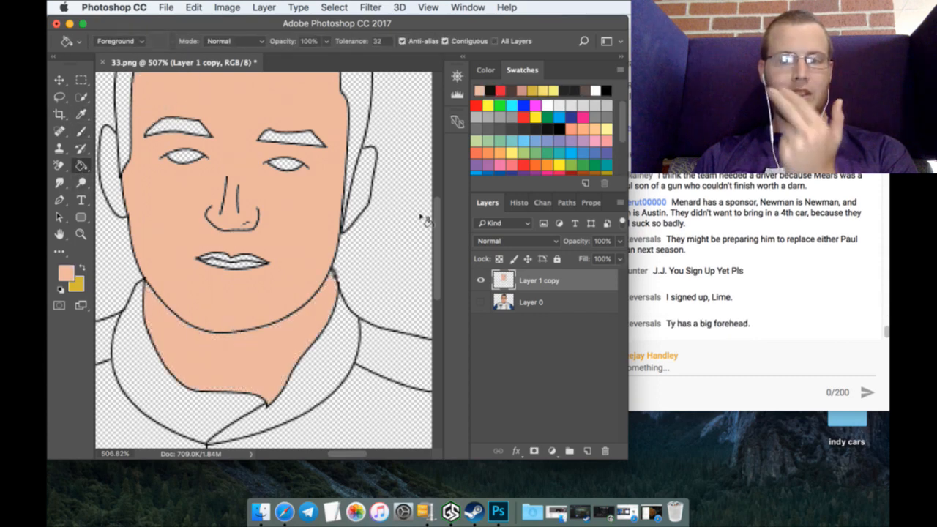
{"action": "left_click", "coordinate": [110, 173]}
Step: Show the photo layer, sample a brown from the driver's hair and fill the hair area on the outline layer
{"action": "scroll", "coordinate": [170, 290], "scroll_direction": "up", "scroll_amount": 5}
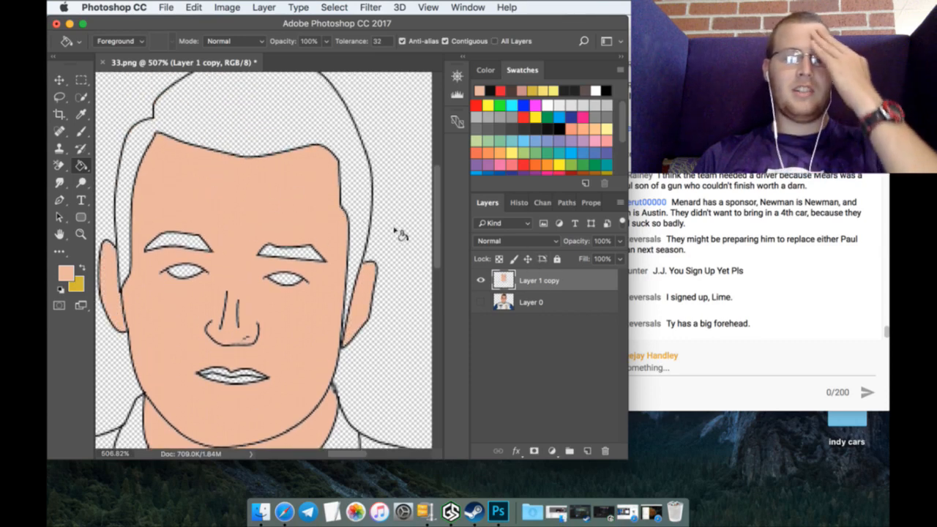
{"action": "left_click", "coordinate": [480, 301]}
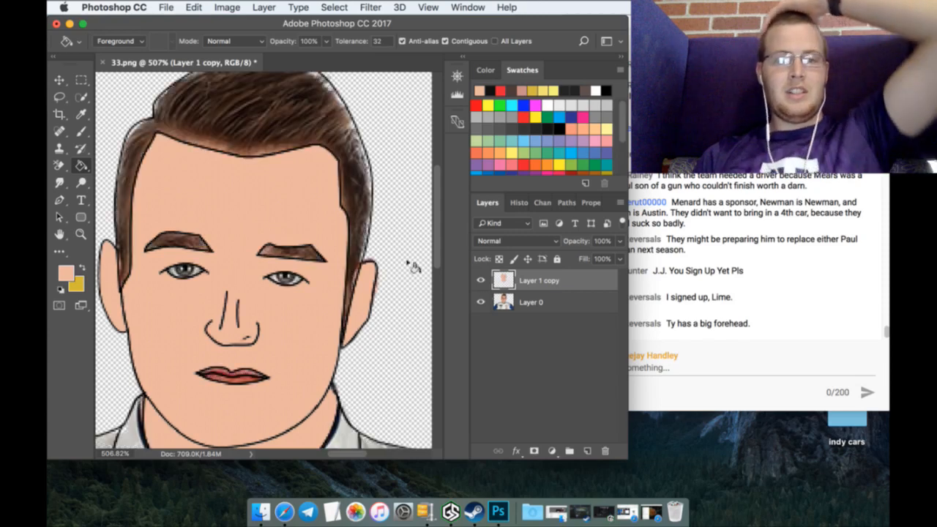
{"action": "left_click", "coordinate": [81, 98]}
{"action": "left_click", "coordinate": [81, 114]}
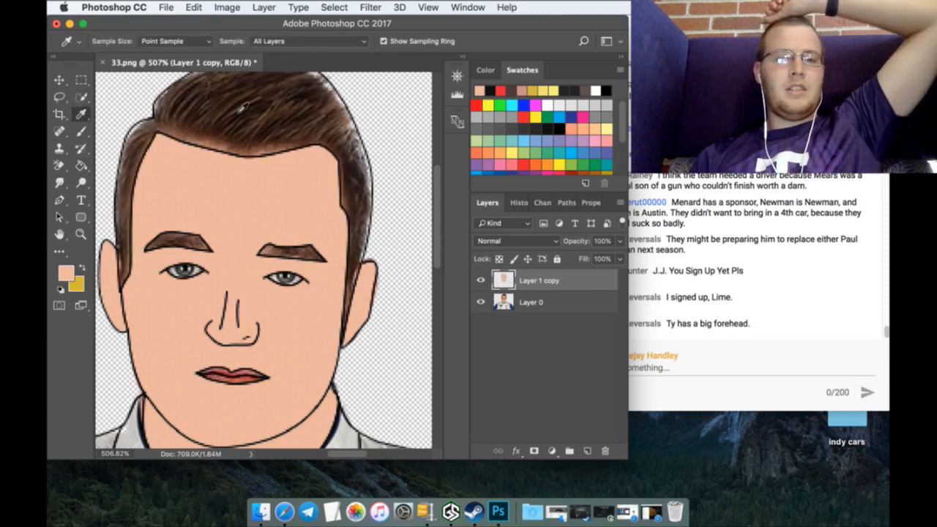
{"action": "left_click_drag", "start_coordinate": [233, 114], "coordinate": [198, 142]}
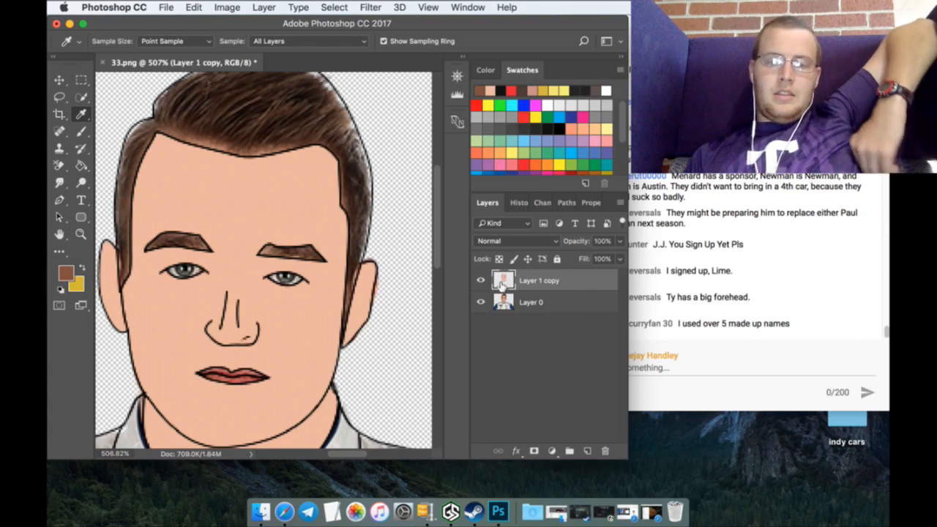
{"action": "left_click", "coordinate": [85, 166]}
{"action": "left_click", "coordinate": [285, 113]}
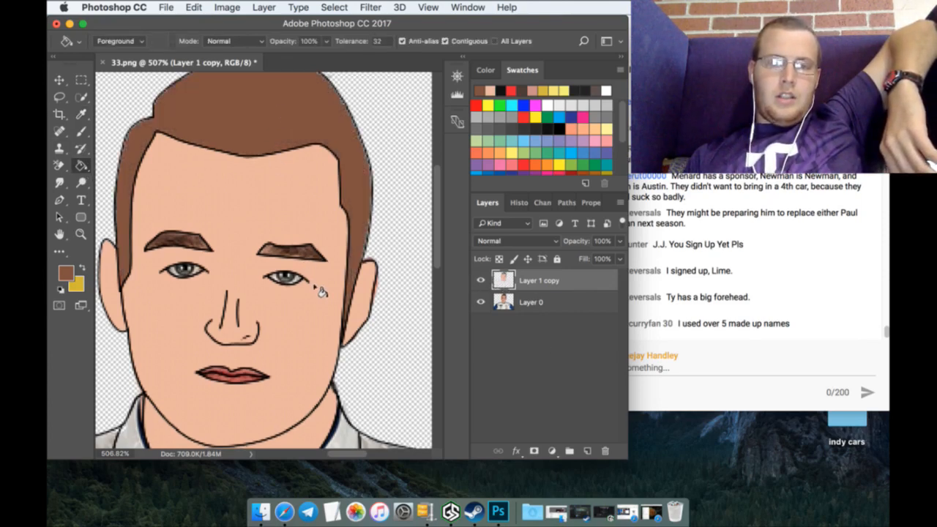
Step: Fill both eyebrows with the same brown as the hair
{"action": "scroll", "coordinate": [322, 292], "scroll_direction": "down", "scroll_amount": 5}
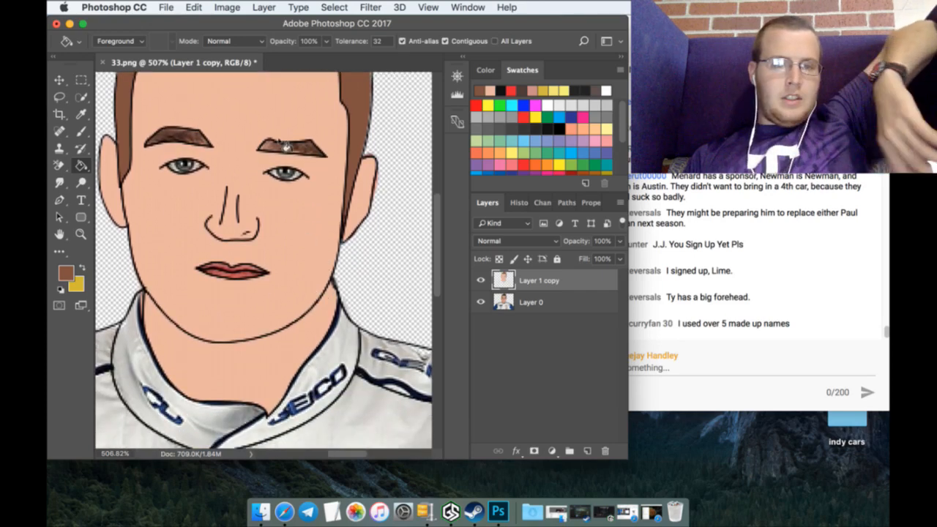
{"action": "left_click", "coordinate": [285, 147]}
{"action": "left_click", "coordinate": [187, 137]}
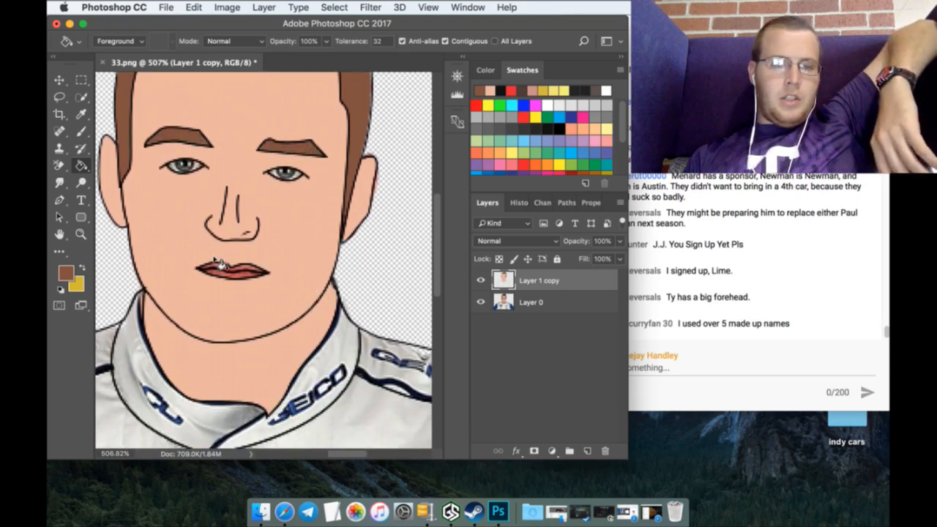
Step: Sample a pinkish red from the photo's lips and fill the mouth with it
{"action": "left_click", "coordinate": [81, 115]}
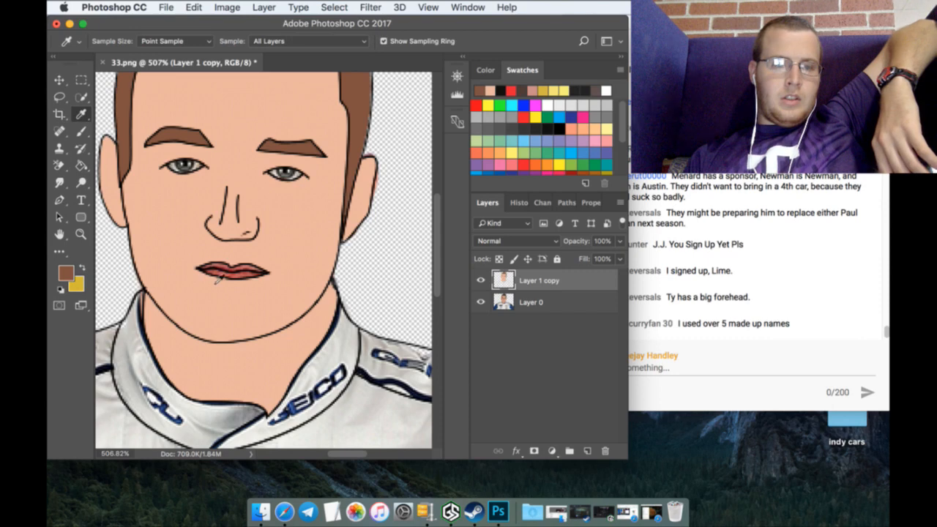
{"action": "left_click", "coordinate": [225, 283]}
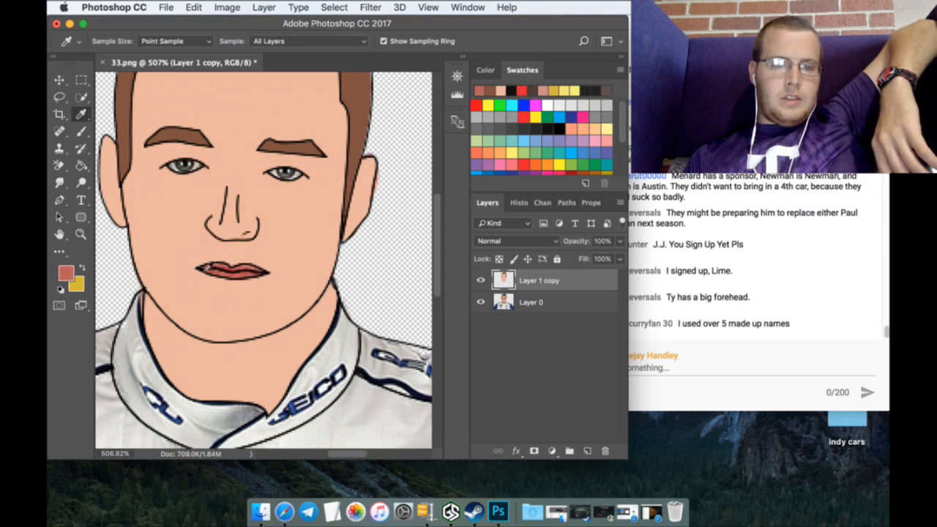
{"action": "left_click", "coordinate": [82, 167]}
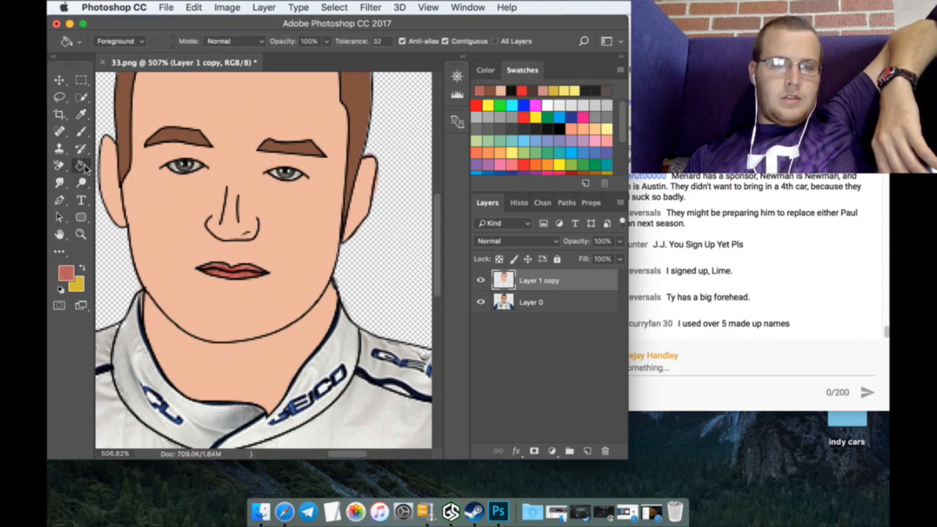
{"action": "left_click", "coordinate": [218, 276]}
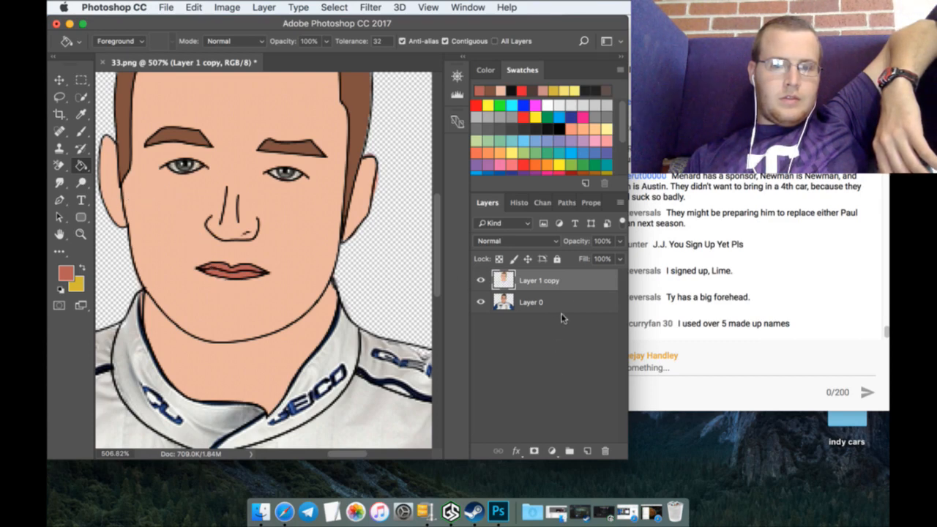
Step: Add a new layer between the photo and the outline layer and paint both eyes white on it with the 2 px brush
{"action": "left_click", "coordinate": [565, 302]}
{"action": "left_click", "coordinate": [588, 451]}
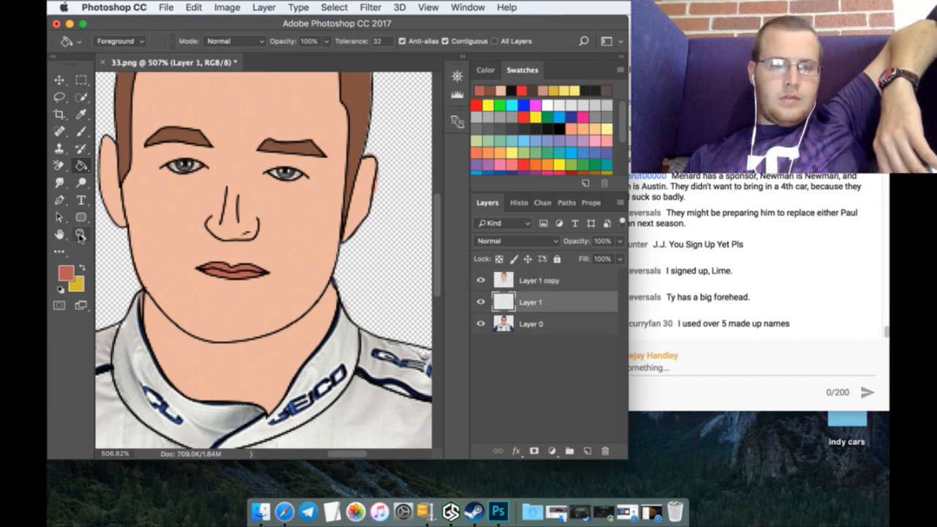
{"action": "key", "text": "z"}
{"action": "left_click", "coordinate": [161, 153]}
{"action": "left_click_drag", "start_coordinate": [212, 139], "coordinate": [230, 137]}
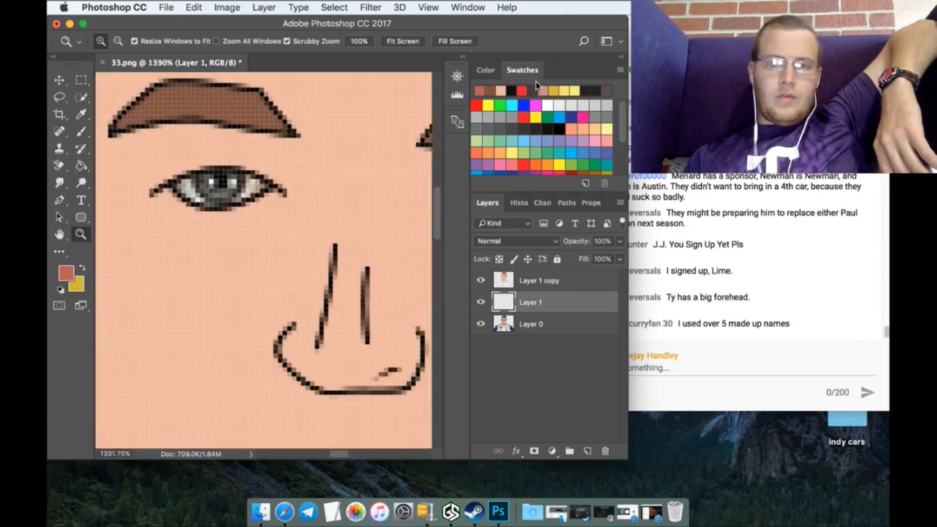
{"action": "left_click", "coordinate": [550, 108]}
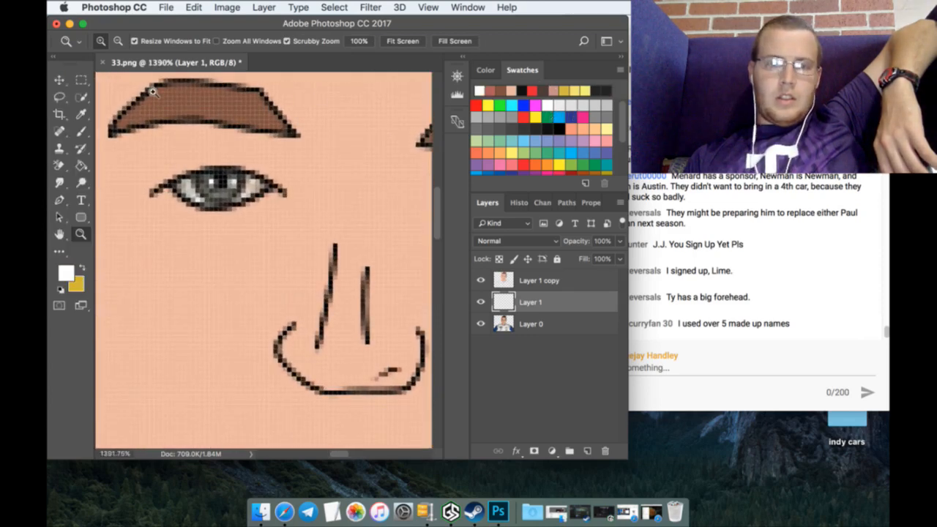
{"action": "left_click", "coordinate": [81, 131]}
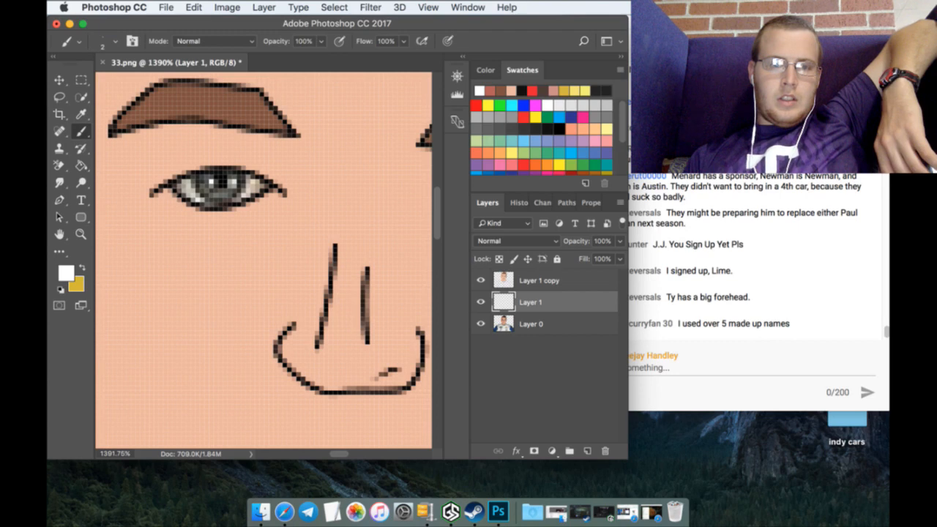
{"action": "mouse_move", "coordinate": [178, 187]}
{"action": "left_mouse_down"}
{"action": "mouse_move", "coordinate": [260, 180]}
{"action": "mouse_move", "coordinate": [197, 194]}
{"action": "mouse_move", "coordinate": [217, 202]}
{"action": "mouse_move", "coordinate": [223, 172]}
{"action": "mouse_move", "coordinate": [186, 171]}
{"action": "left_mouse_up"}
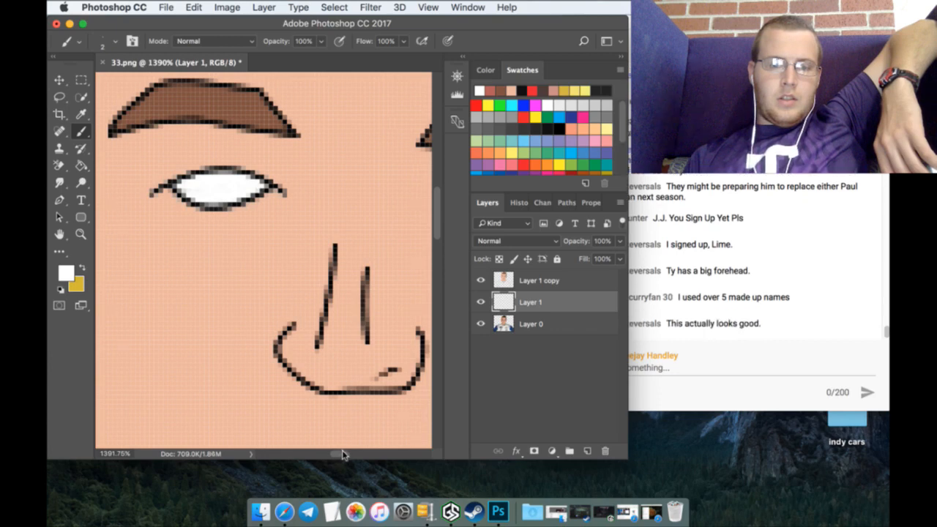
{"action": "left_click_drag", "start_coordinate": [342, 455], "coordinate": [352, 456]}
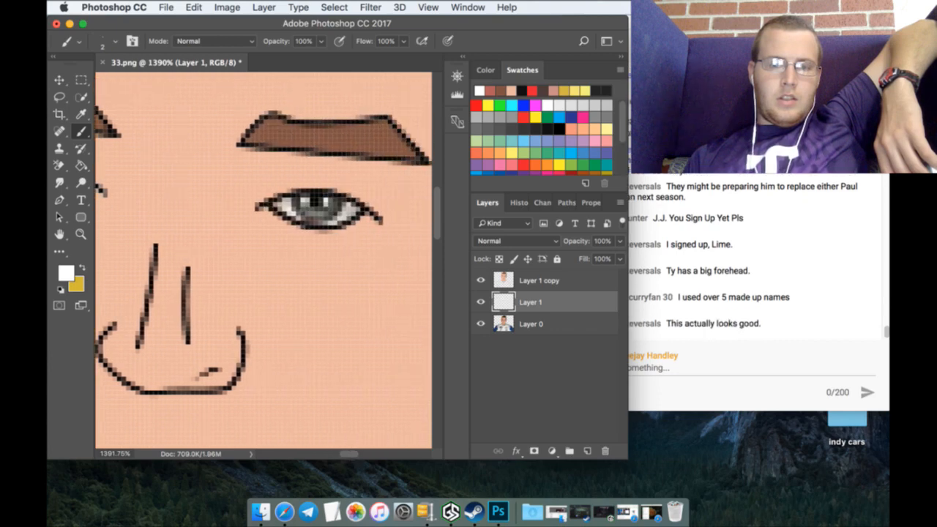
{"action": "mouse_move", "coordinate": [292, 206]}
{"action": "left_mouse_down"}
{"action": "mouse_move", "coordinate": [366, 212]}
{"action": "mouse_move", "coordinate": [333, 203]}
{"action": "left_mouse_up"}
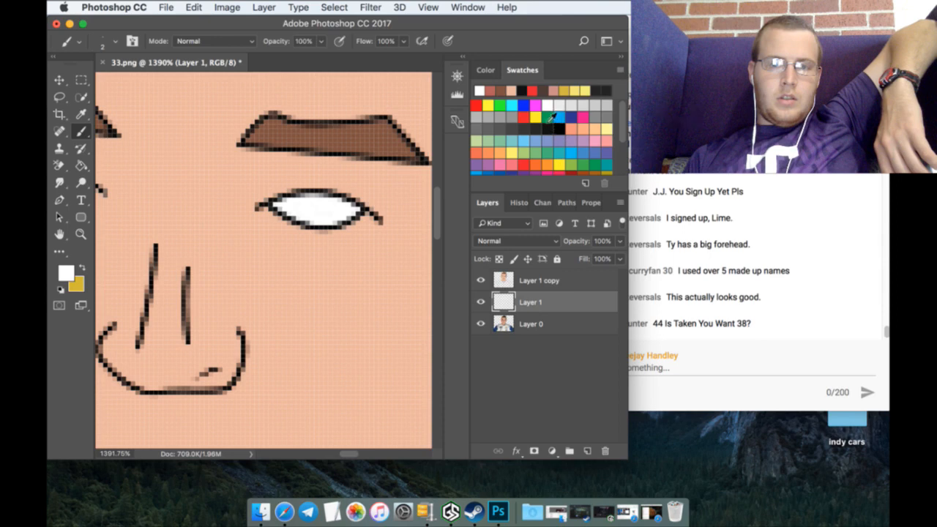
Step: Choose a teal green and paint the irises of both eyes with it on Layer 1
{"action": "left_click", "coordinate": [485, 70]}
{"action": "left_click", "coordinate": [610, 140]}
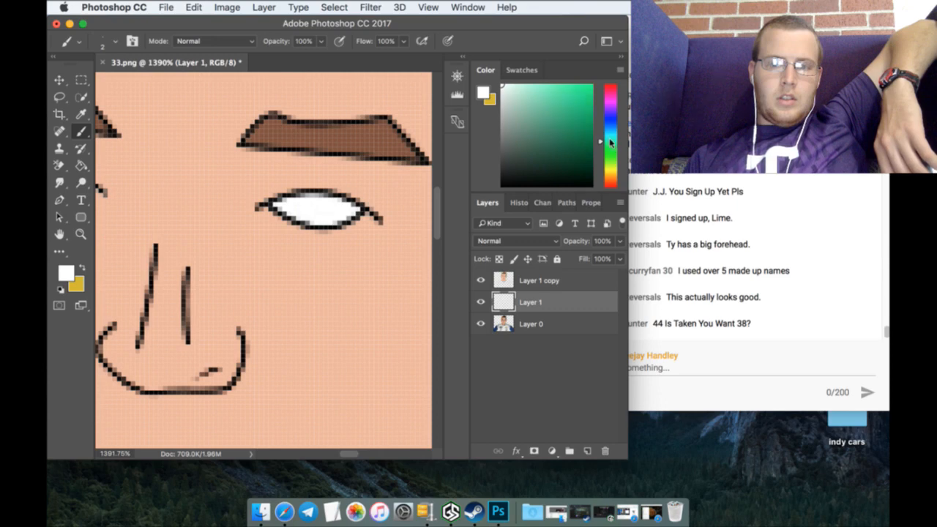
{"action": "left_click", "coordinate": [570, 116]}
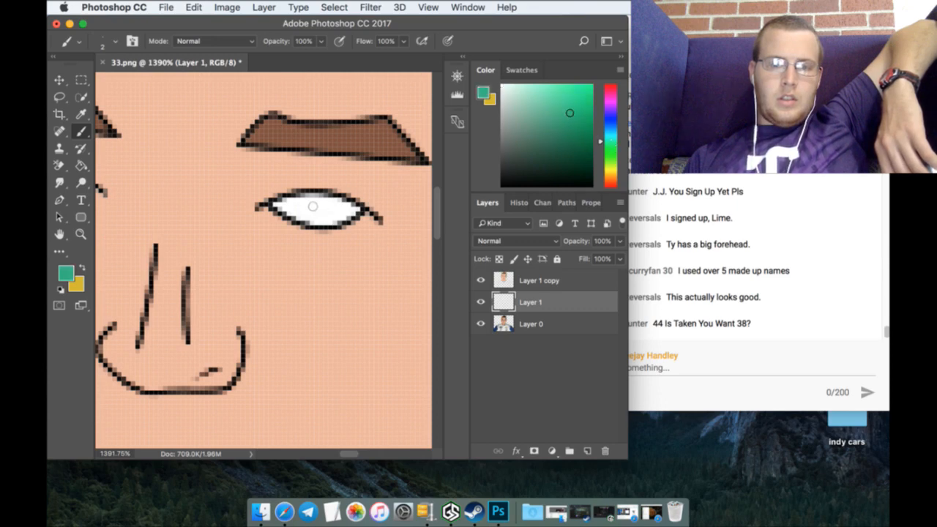
{"action": "mouse_move", "coordinate": [308, 213]}
{"action": "left_mouse_down"}
{"action": "mouse_move", "coordinate": [329, 220]}
{"action": "mouse_move", "coordinate": [334, 202]}
{"action": "mouse_move", "coordinate": [319, 212]}
{"action": "left_mouse_up"}
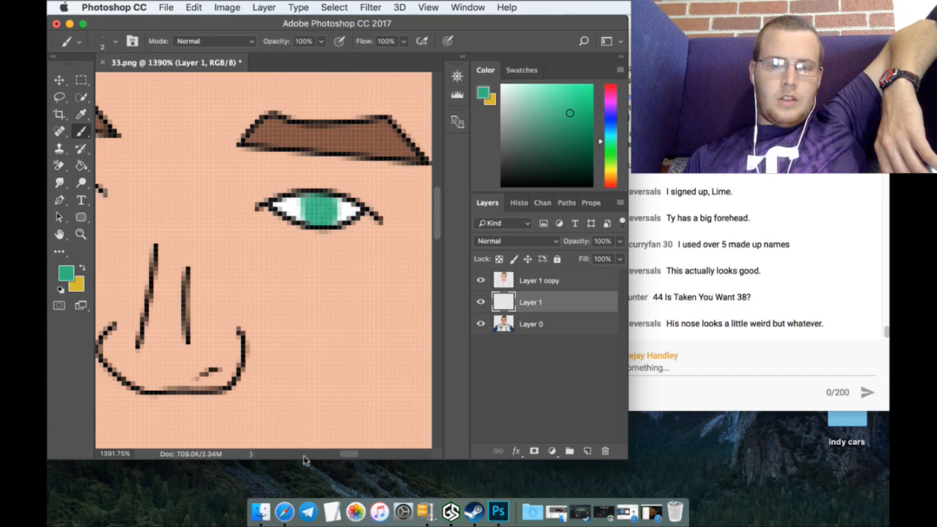
{"action": "left_click_drag", "start_coordinate": [348, 455], "coordinate": [335, 457]}
{"action": "mouse_move", "coordinate": [235, 176]}
{"action": "left_mouse_down"}
{"action": "mouse_move", "coordinate": [231, 197]}
{"action": "mouse_move", "coordinate": [252, 180]}
{"action": "mouse_move", "coordinate": [234, 194]}
{"action": "mouse_move", "coordinate": [247, 187]}
{"action": "left_mouse_up"}
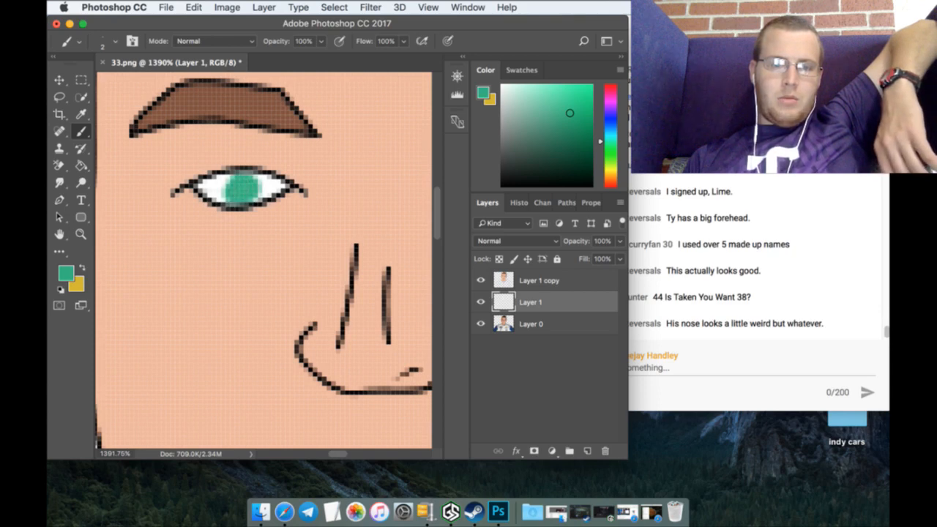
Step: Sample the bright green from the suit's side stripe and fill the chest panels and both sleeves on Layer 1 copy
{"action": "left_click", "coordinate": [82, 232]}
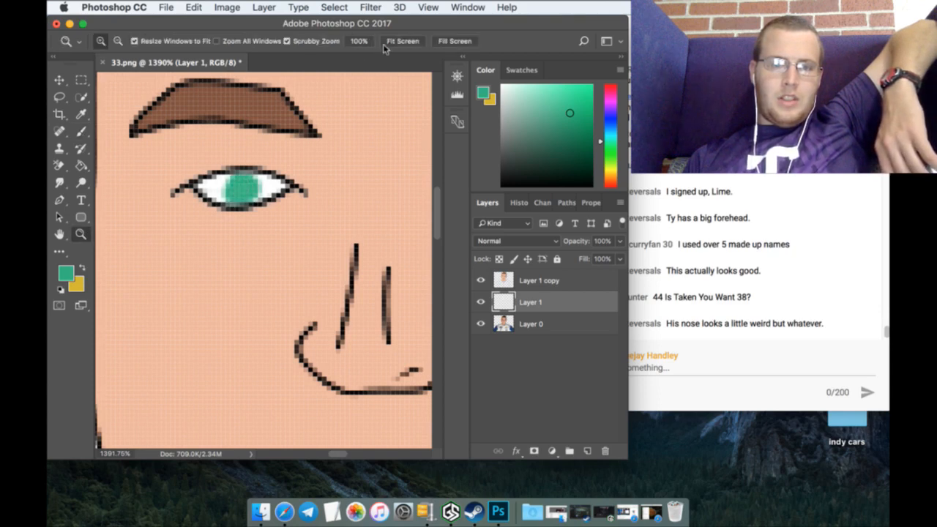
{"action": "left_click", "coordinate": [401, 41]}
{"action": "left_click", "coordinate": [547, 281]}
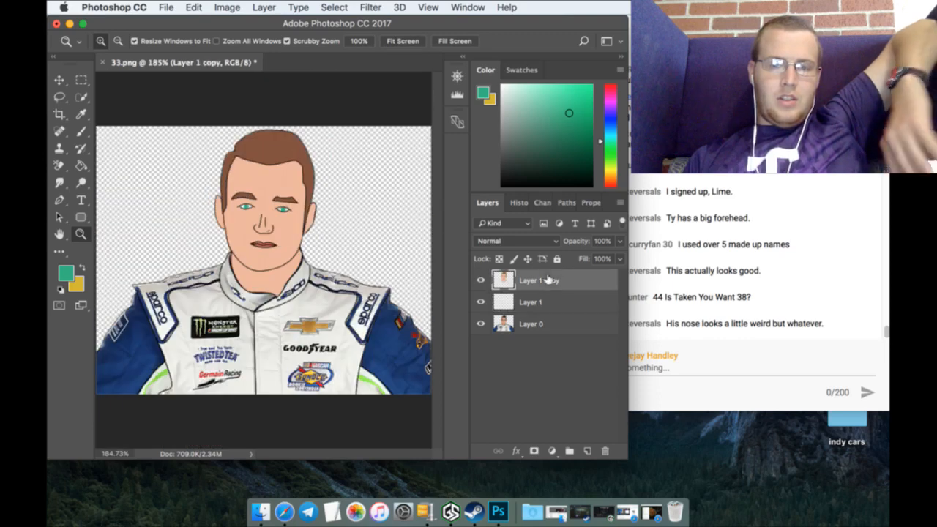
{"action": "left_click_drag", "start_coordinate": [515, 94], "coordinate": [411, 69]}
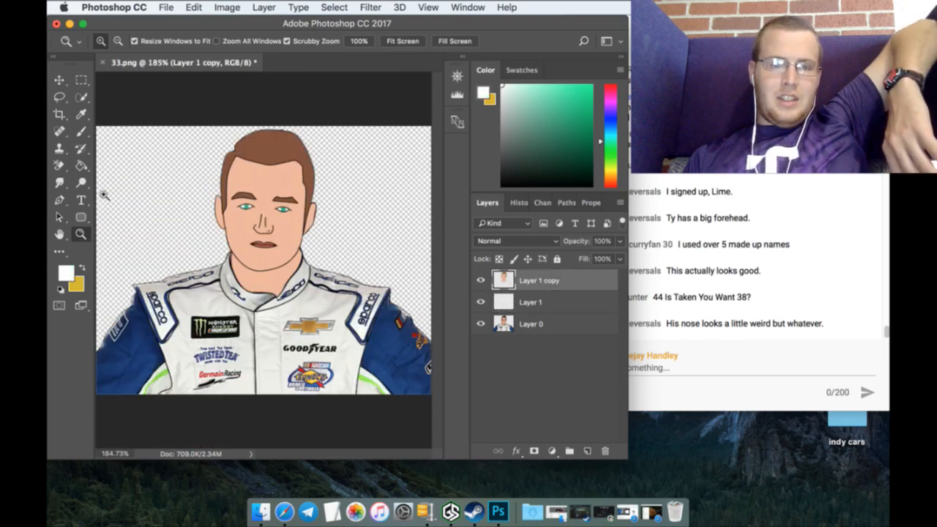
{"action": "left_click", "coordinate": [82, 166]}
{"action": "left_click", "coordinate": [82, 115]}
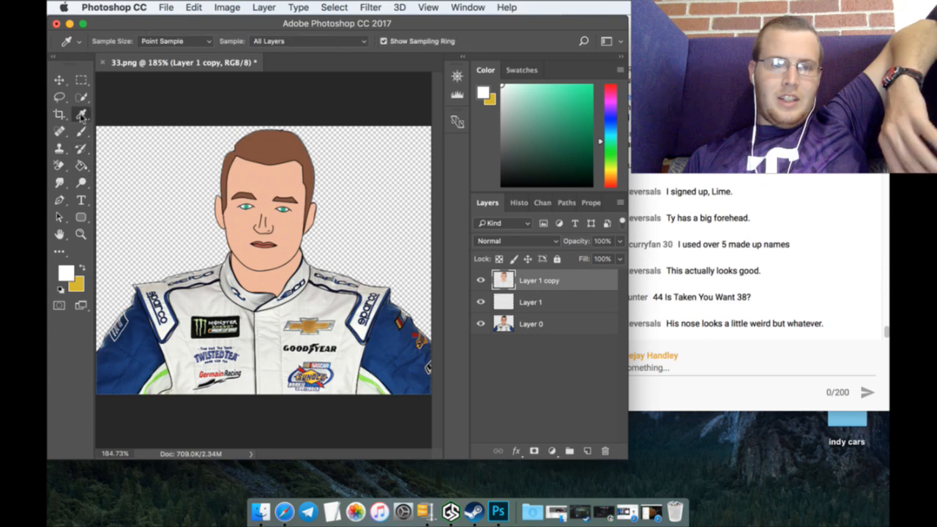
{"action": "left_click", "coordinate": [160, 375]}
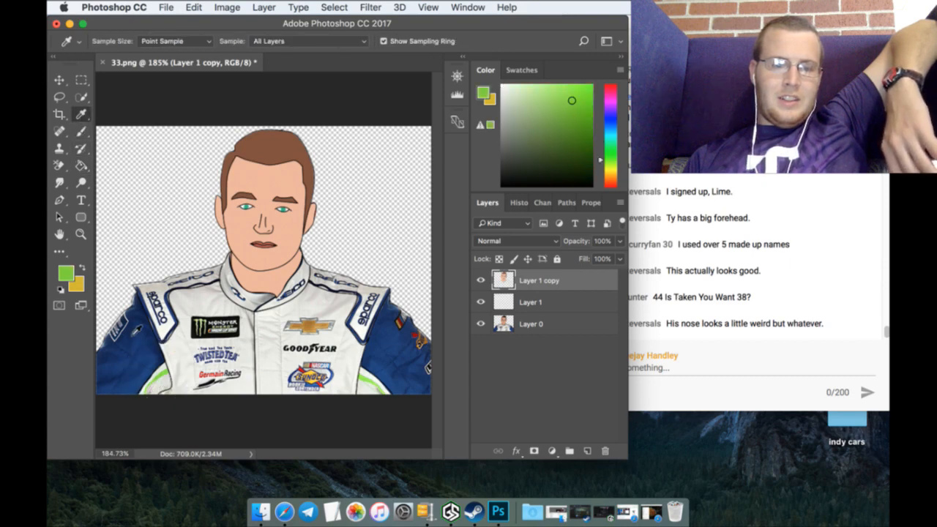
{"action": "left_click", "coordinate": [81, 168]}
{"action": "left_click", "coordinate": [293, 330]}
{"action": "left_click", "coordinate": [212, 329]}
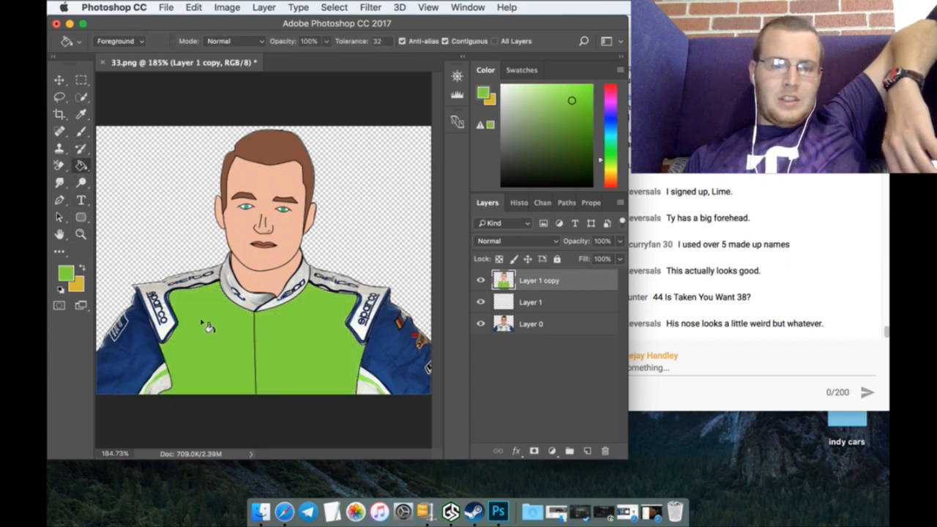
{"action": "left_click", "coordinate": [146, 335]}
{"action": "left_click", "coordinate": [407, 375]}
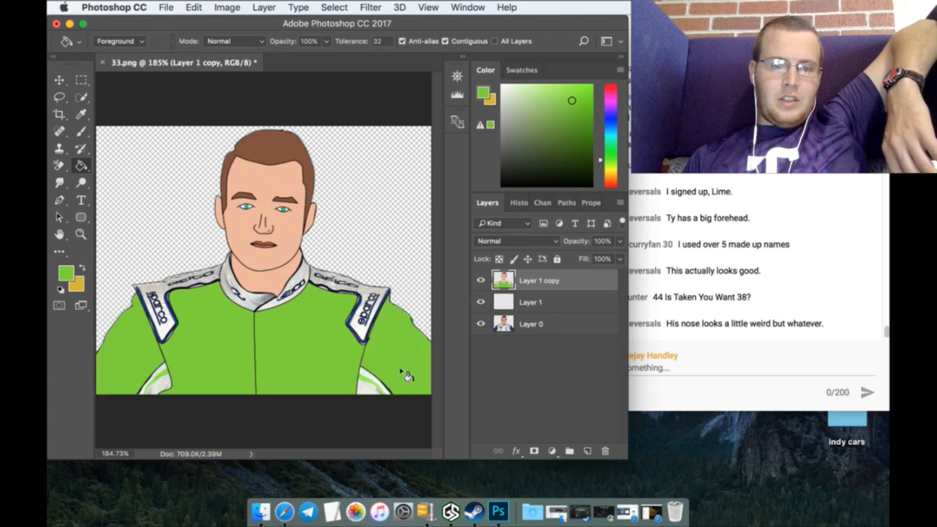
Step: Sample the navy blue from the suit's shoulder trim and fill the shoulder panels, the underarm pieces and the collar with it
{"action": "left_click", "coordinate": [81, 114]}
{"action": "left_click", "coordinate": [172, 341]}
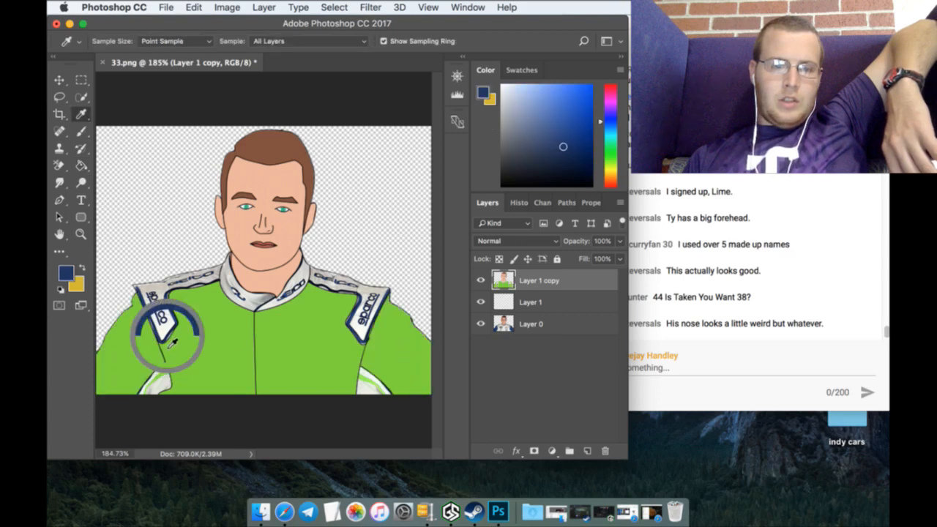
{"action": "left_click", "coordinate": [82, 166]}
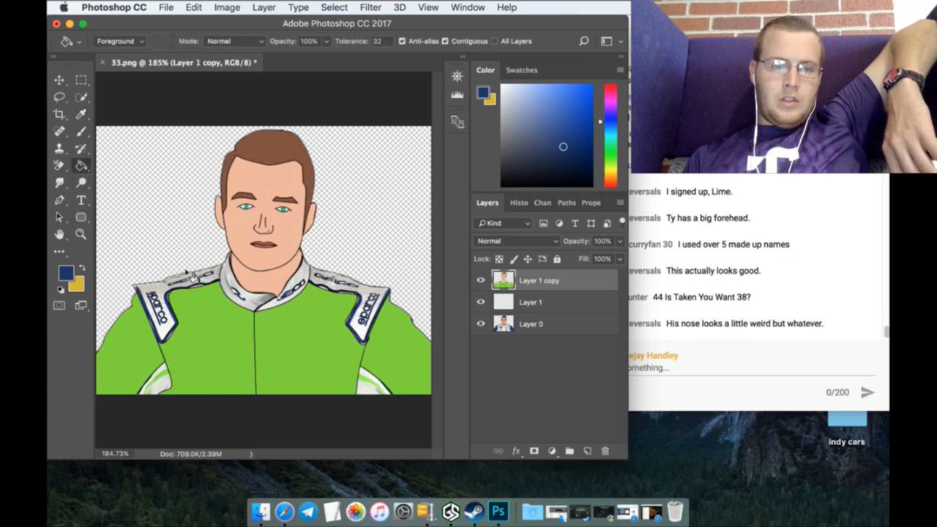
{"action": "left_click", "coordinate": [170, 311]}
{"action": "left_click", "coordinate": [164, 382]}
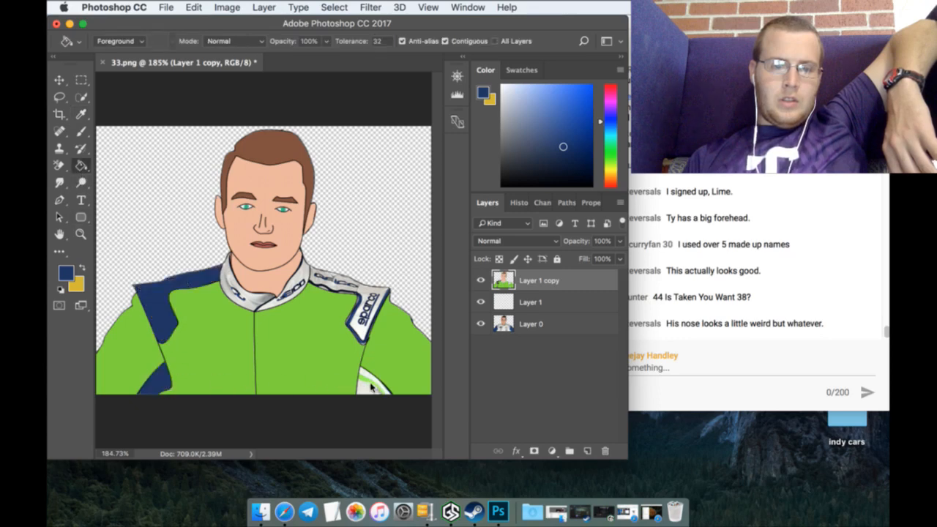
{"action": "left_click", "coordinate": [375, 384]}
{"action": "left_click", "coordinate": [371, 330]}
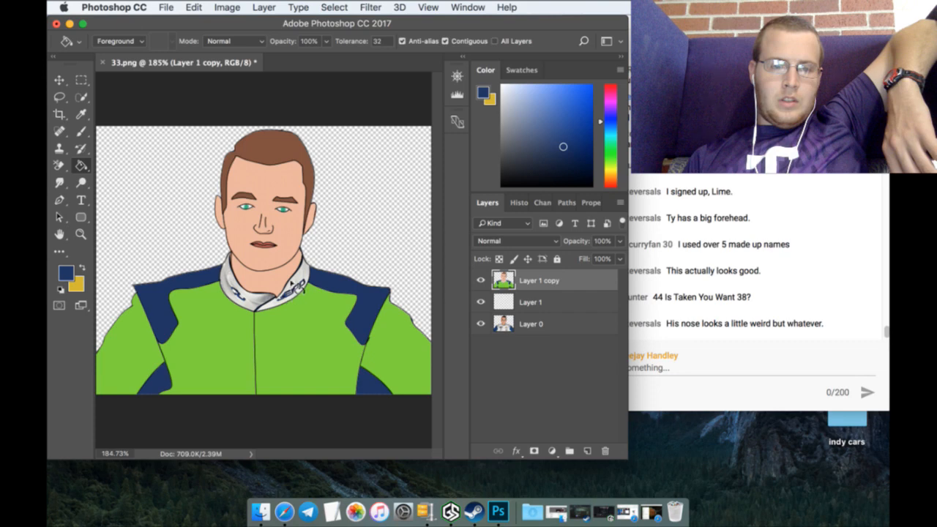
{"action": "left_click", "coordinate": [300, 288]}
{"action": "left_click", "coordinate": [261, 301]}
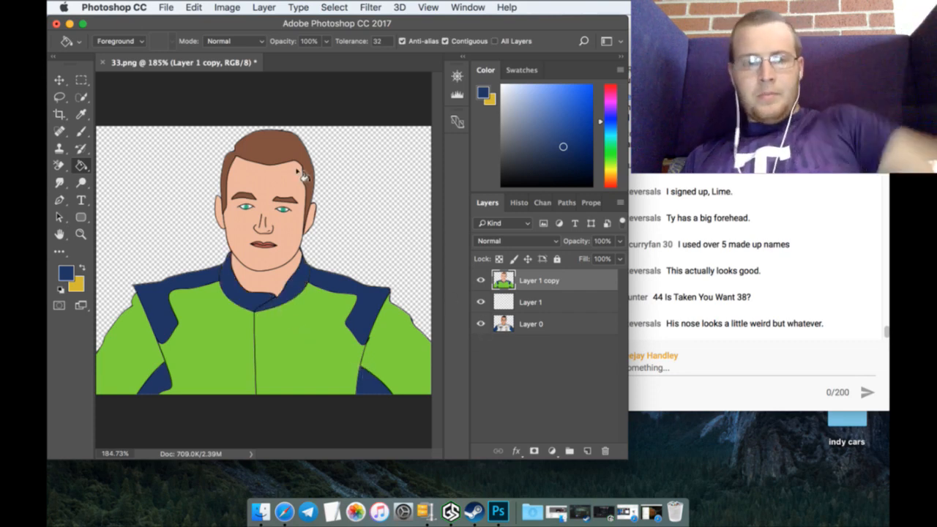
Step: Save the coloured driver drawing as A_33 in PNG format in the drivers folder
{"action": "left_click", "coordinate": [166, 8]}
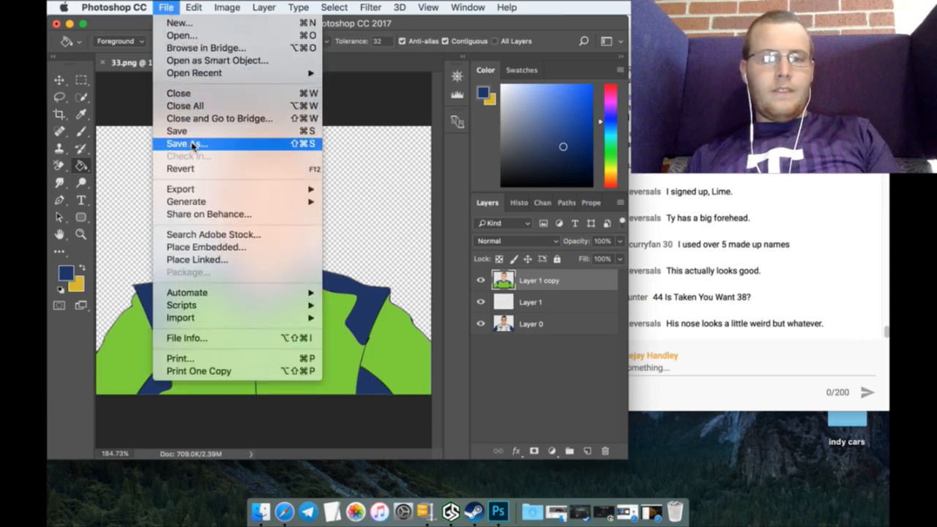
{"action": "left_click", "coordinate": [192, 144]}
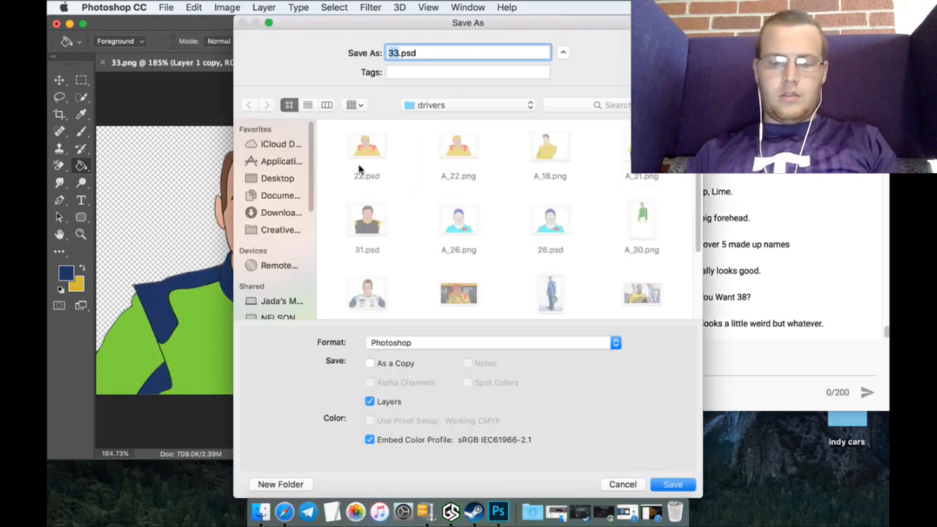
{"action": "key", "text": "Left"}
{"action": "type", "text": "A_"}
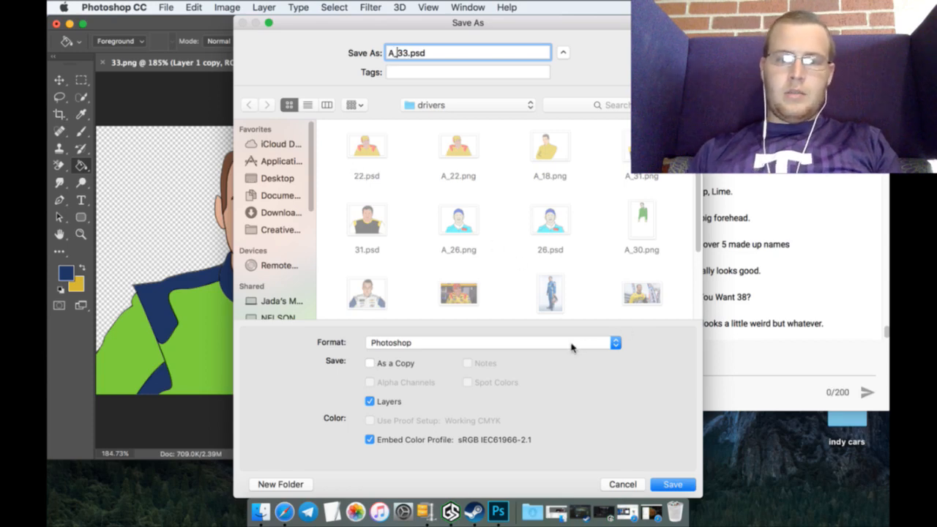
{"action": "left_click", "coordinate": [572, 343]}
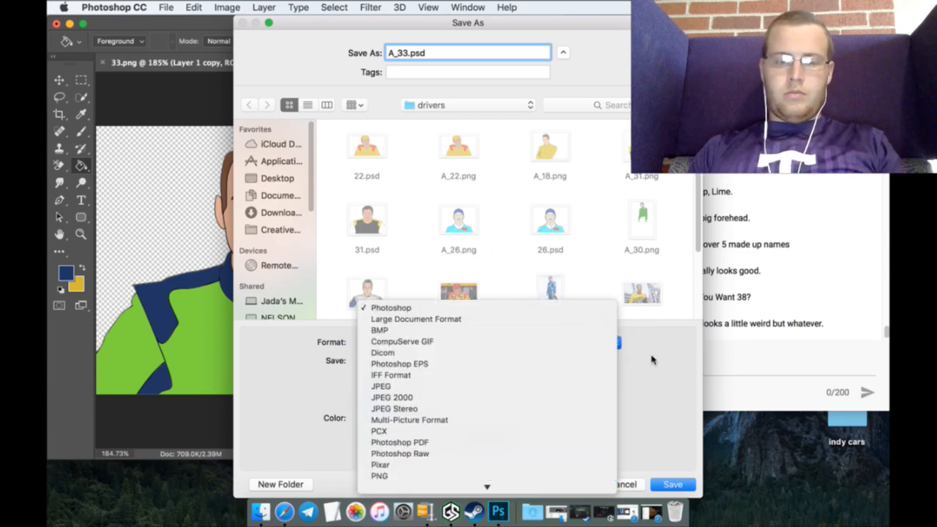
{"action": "type", "text": "png"}
{"action": "key", "text": "Return"}
{"action": "key", "text": "Return"}
{"action": "key", "text": "Return"}
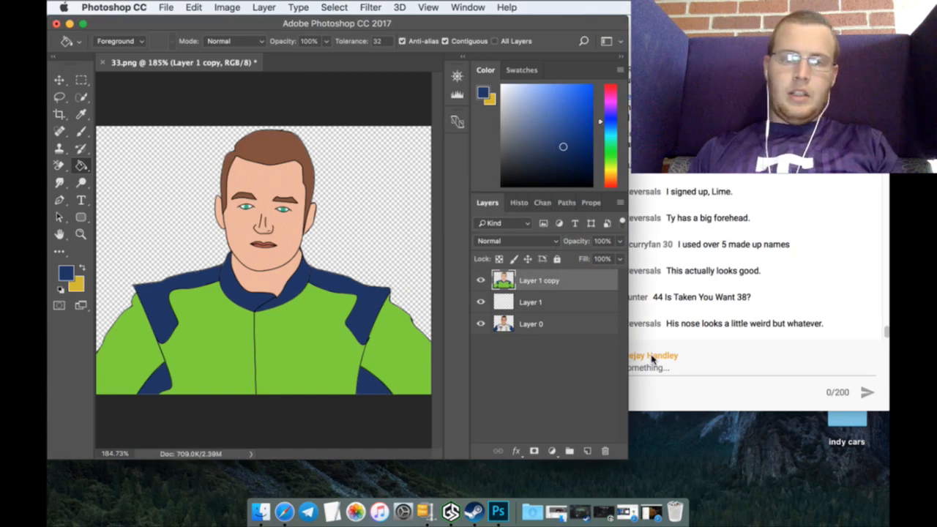
Step: Save the layered drawing as 33.psd in the drivers folder with maximum compatibility, and close the document and the program window
{"action": "left_click", "coordinate": [167, 8]}
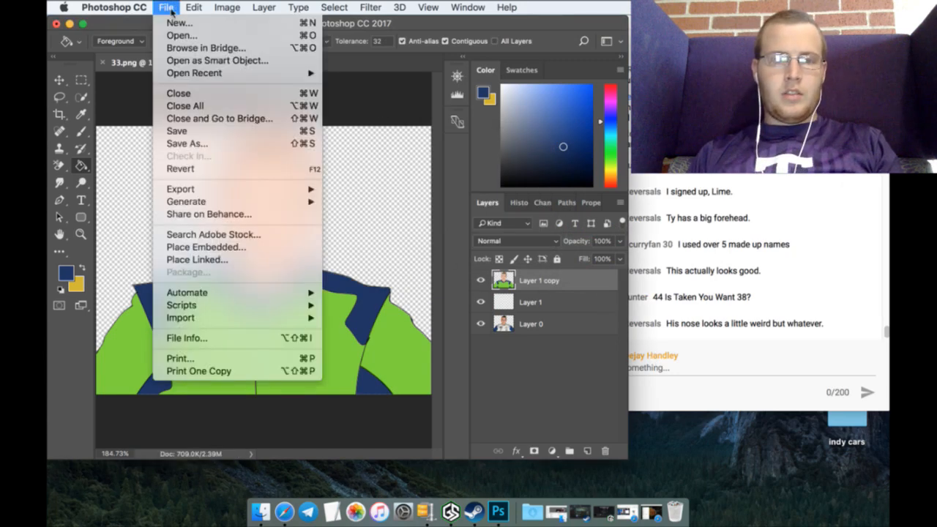
{"action": "left_click", "coordinate": [178, 133]}
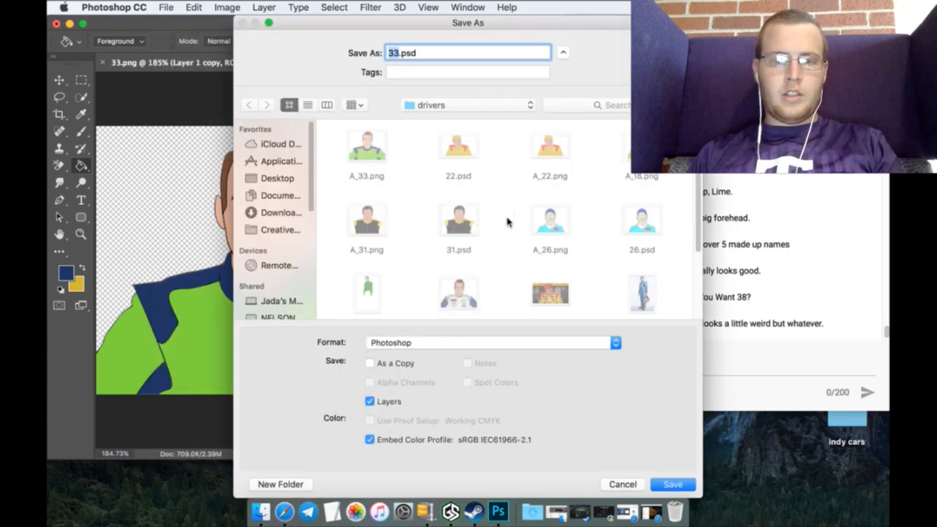
{"action": "left_click", "coordinate": [670, 485]}
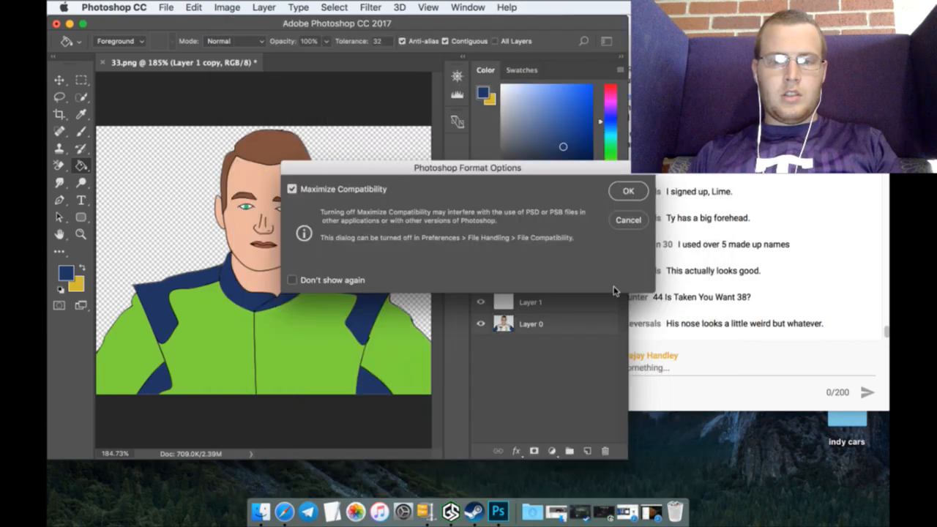
{"action": "left_click", "coordinate": [628, 191]}
{"action": "left_click", "coordinate": [102, 63]}
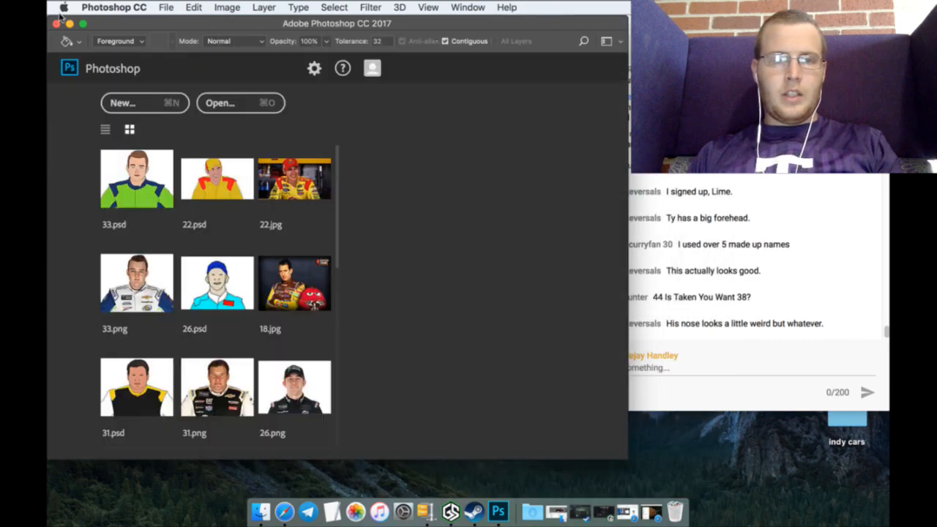
{"action": "left_click", "coordinate": [56, 24]}
{"action": "left_click_drag", "start_coordinate": [141, 128], "coordinate": [415, 309]}
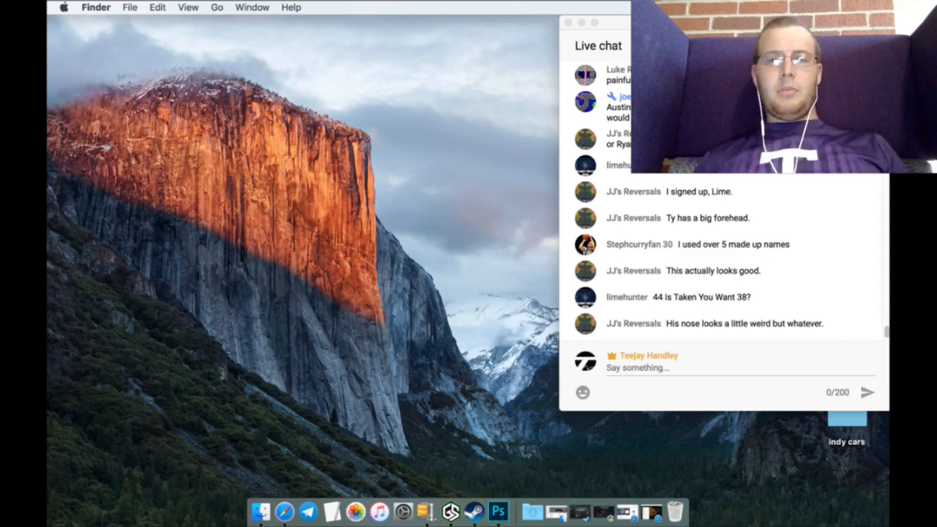
Step: Launch Adobe After Effects and dismiss the disk cache warning
{"action": "key", "text": "super+space"}
{"action": "type", "text": "after"}
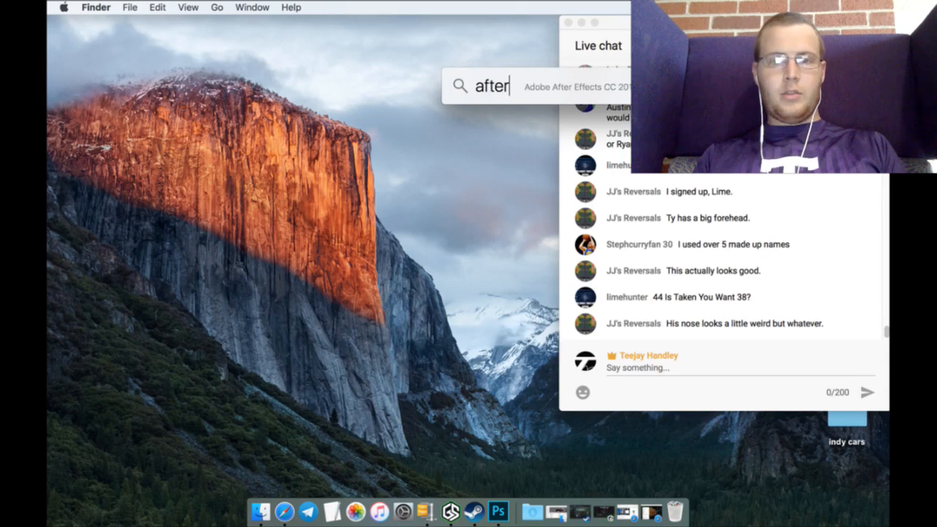
{"action": "key", "text": "Return"}
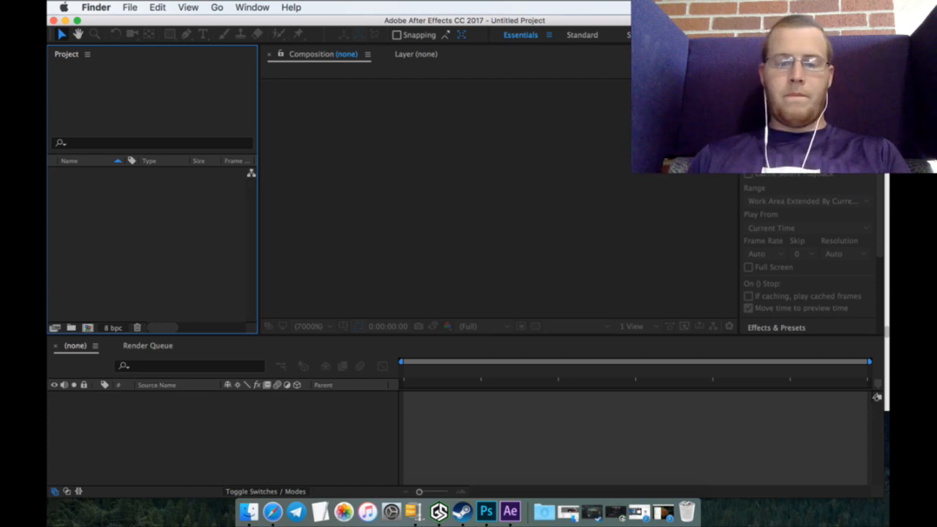
{"action": "left_click", "coordinate": [173, 10]}
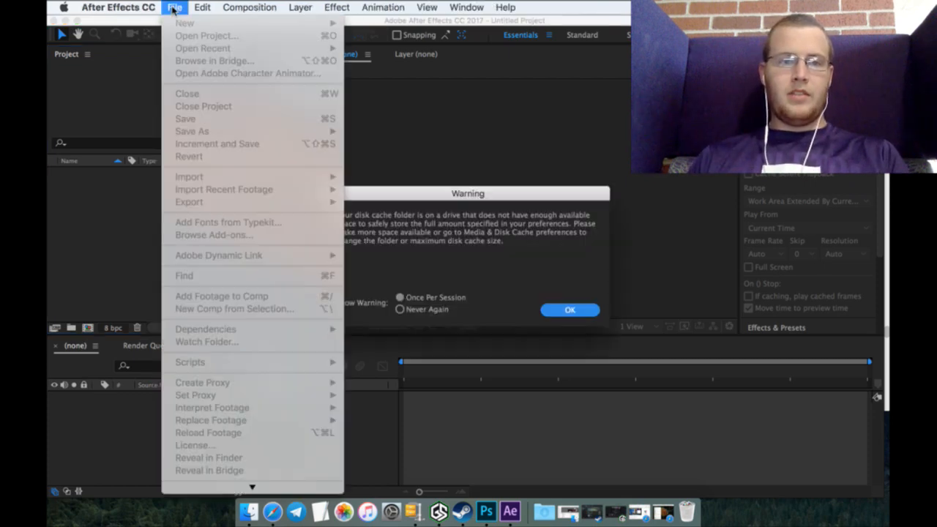
{"action": "left_click", "coordinate": [495, 185]}
{"action": "left_click", "coordinate": [570, 310]}
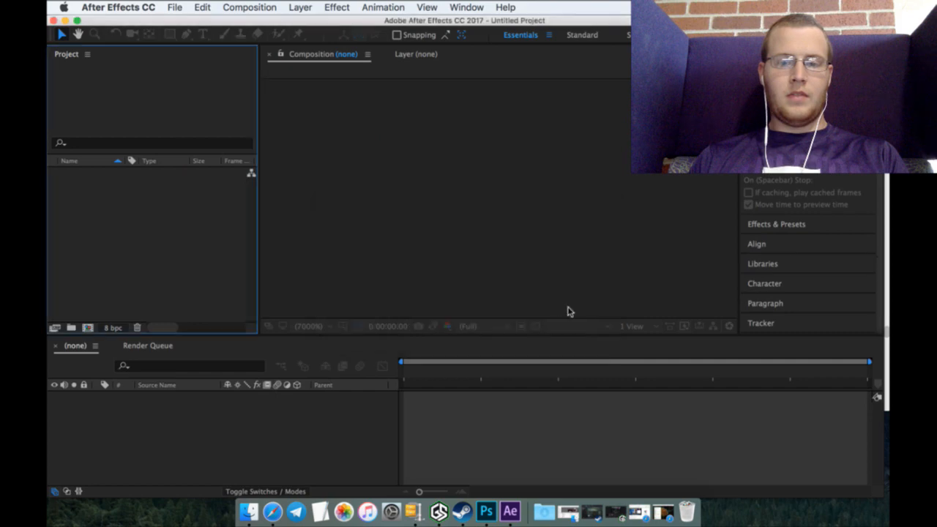
Step: Start a file import, browse to the drivers folder on the Desktop and sort its files by name
{"action": "left_click", "coordinate": [175, 7]}
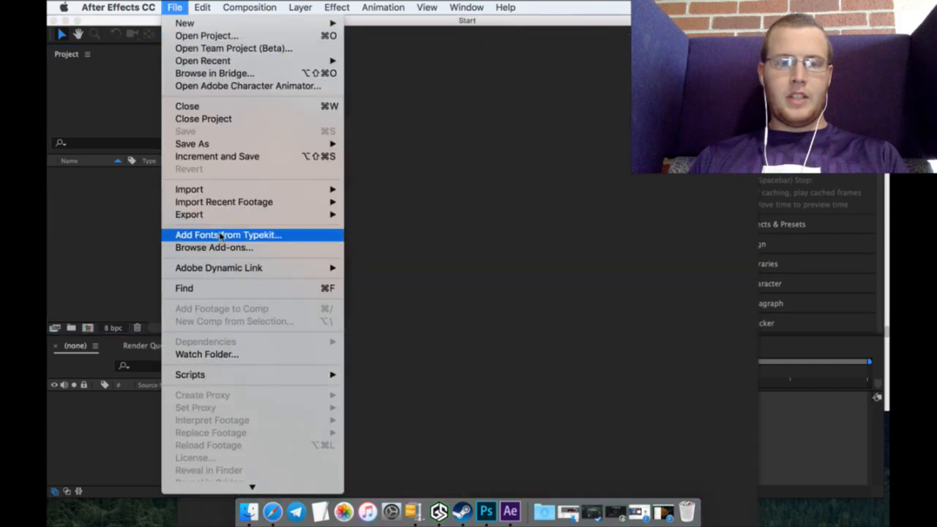
{"action": "mouse_move", "coordinate": [258, 194]}
{"action": "left_click", "coordinate": [368, 189]}
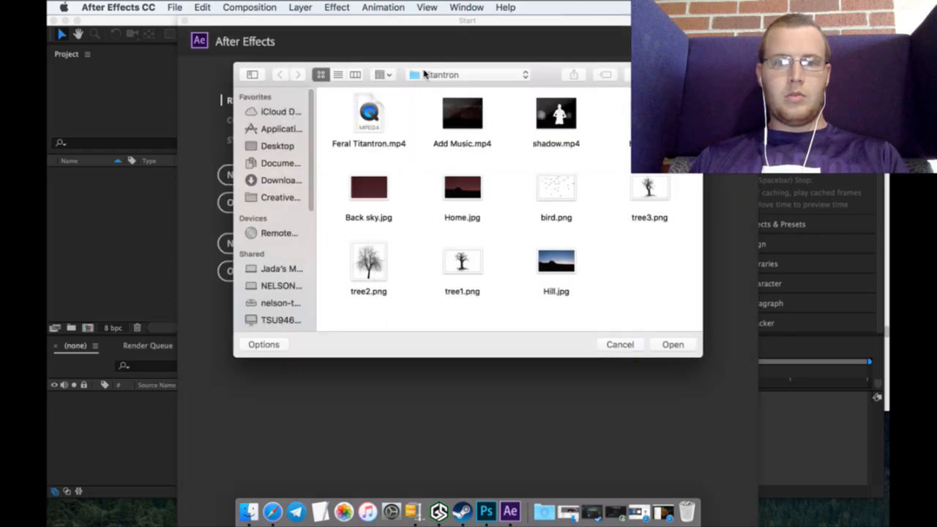
{"action": "left_click", "coordinate": [426, 75]}
{"action": "left_click", "coordinate": [428, 90]}
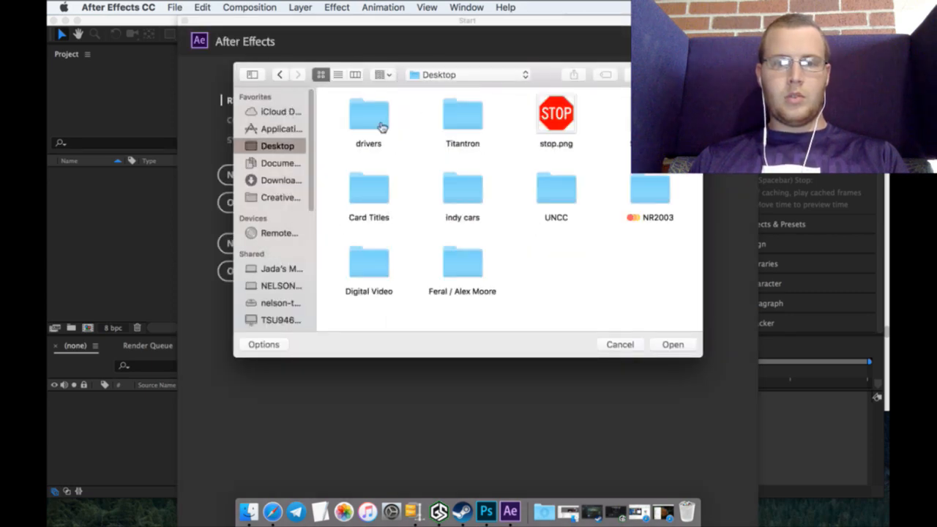
{"action": "double_click", "coordinate": [382, 128]}
{"action": "right_click", "coordinate": [415, 130]}
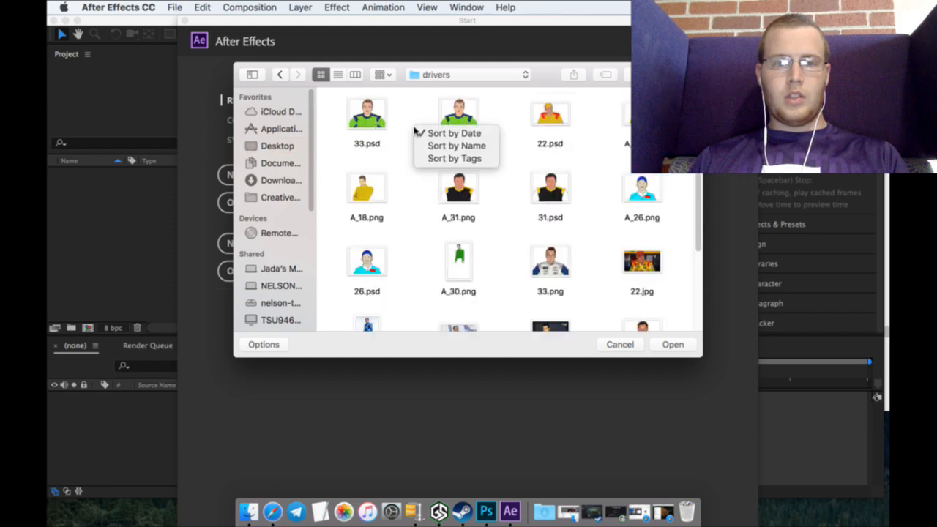
{"action": "left_click", "coordinate": [426, 147]}
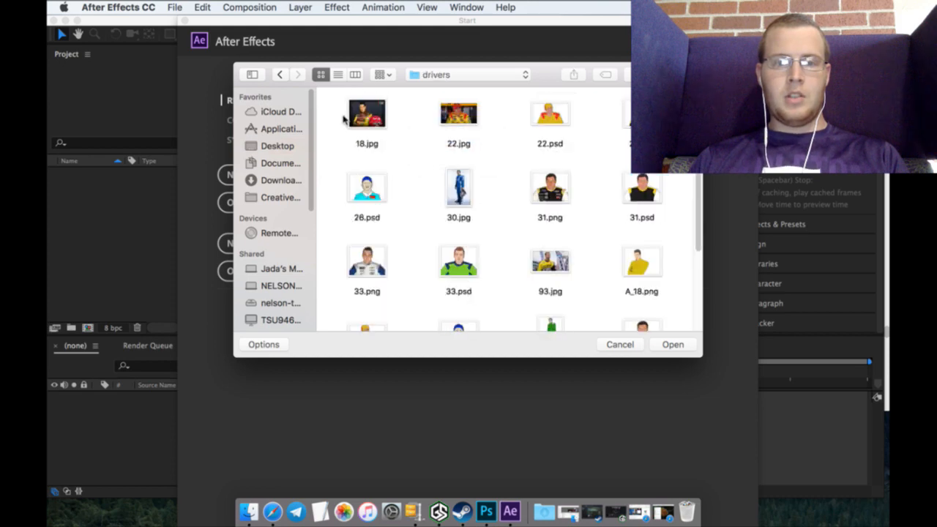
Step: Import A_18.png, A_22.png, A_26.png, A_30.png, A_31.png and A_33.png into the project
{"action": "scroll", "coordinate": [347, 218], "scroll_direction": "down", "scroll_amount": 4}
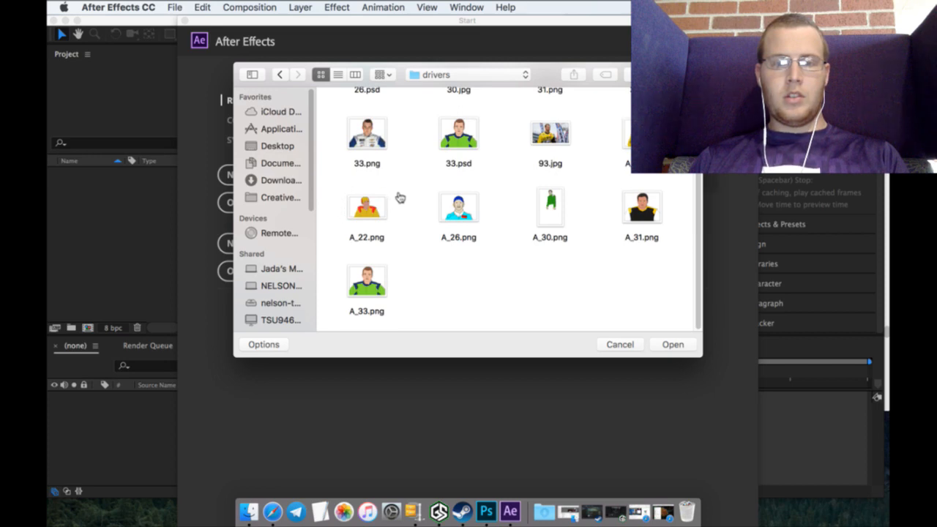
{"action": "left_click", "coordinate": [458, 139]}
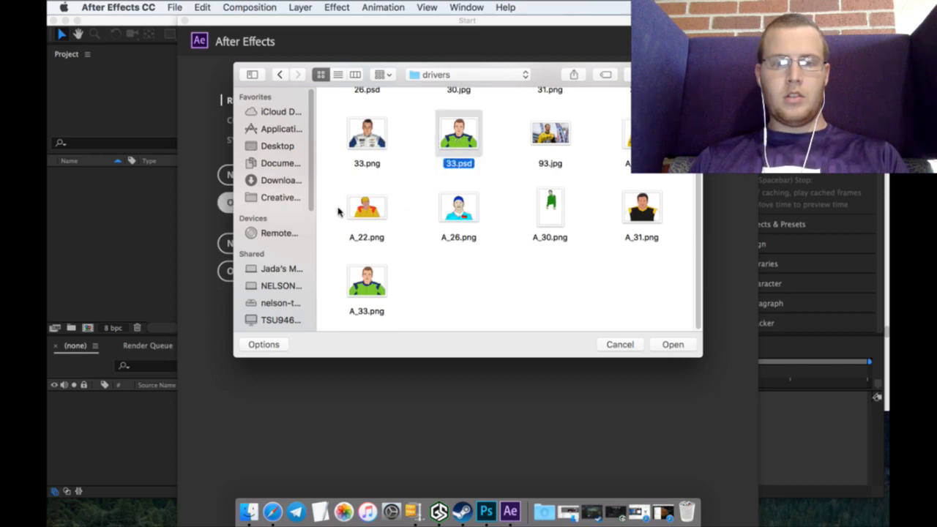
{"action": "left_click_drag", "start_coordinate": [338, 208], "coordinate": [686, 323]}
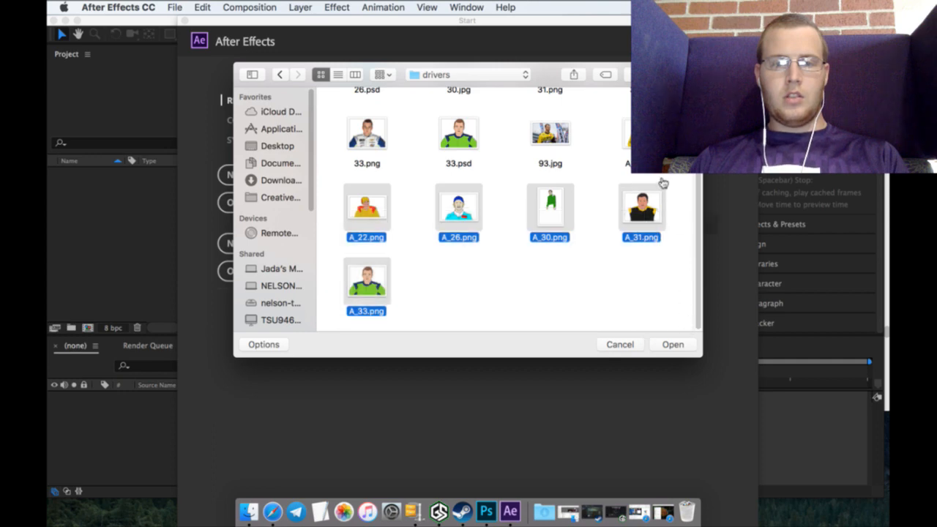
{"action": "left_click", "coordinate": [641, 139], "text": "super"}
{"action": "left_click", "coordinate": [672, 344]}
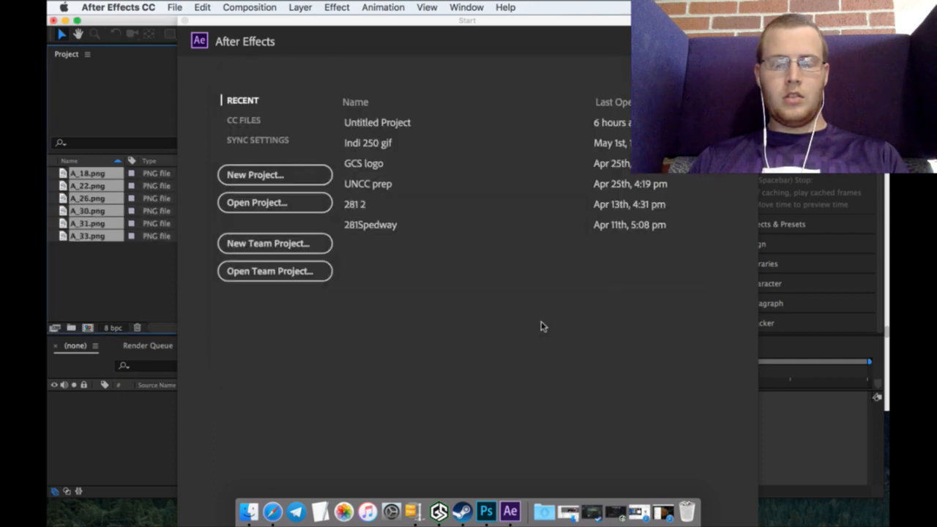
Step: Close the Start window, keeping the current untitled project open without saving it
{"action": "left_click", "coordinate": [281, 183]}
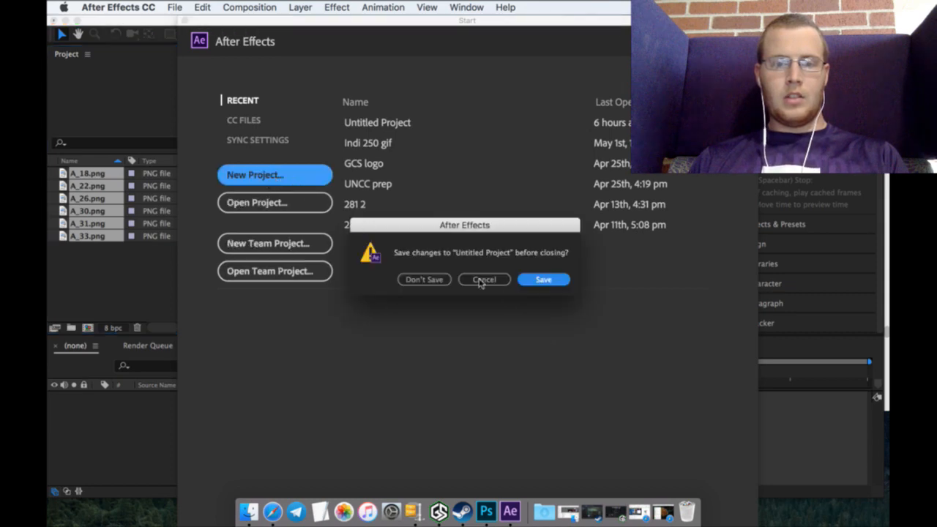
{"action": "left_click", "coordinate": [473, 285]}
{"action": "left_click", "coordinate": [150, 103]}
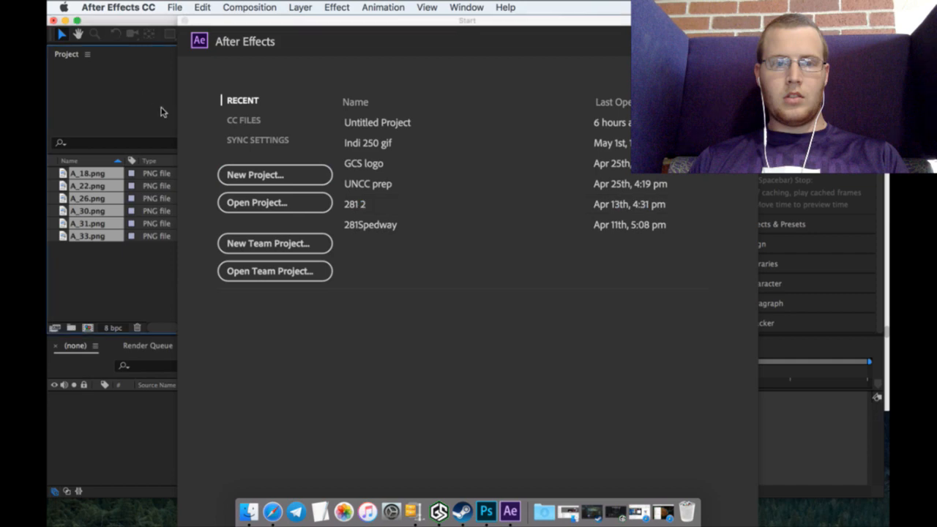
{"action": "left_click", "coordinate": [184, 21]}
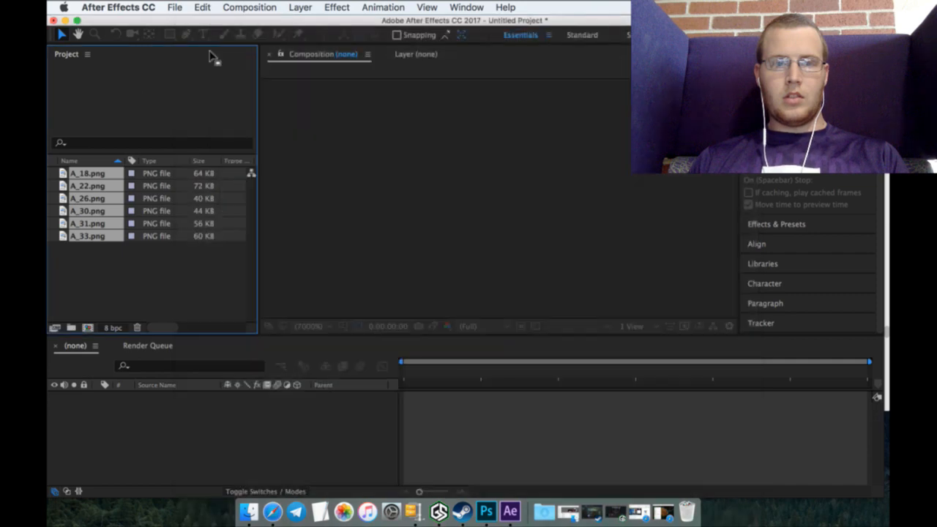
Step: Import the clips MyStream_12.mp4, MyStream_13.mp4, MyStream_14.mp4 and MyStream_15.mp4 into the project by searching This Mac
{"action": "left_click", "coordinate": [175, 8]}
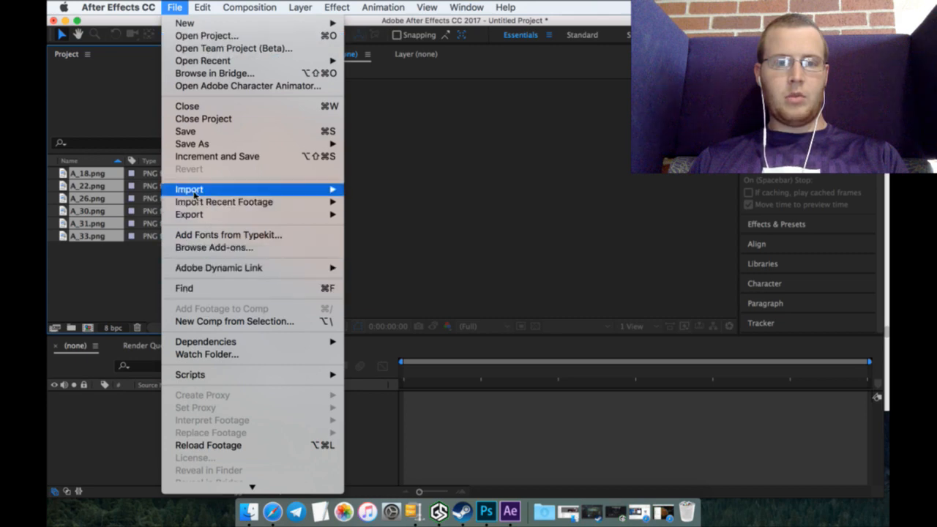
{"action": "mouse_move", "coordinate": [195, 192]}
{"action": "left_click", "coordinate": [369, 192]}
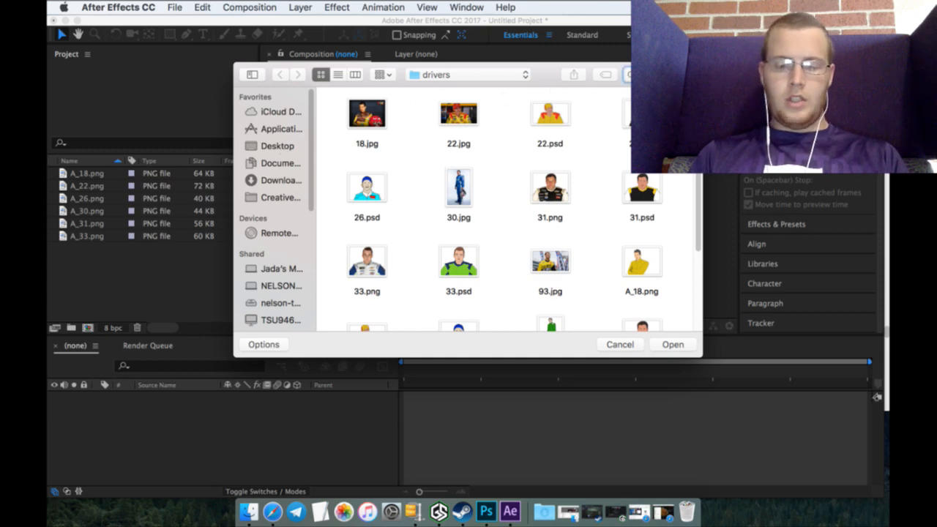
{"action": "type", "text": "a_"}
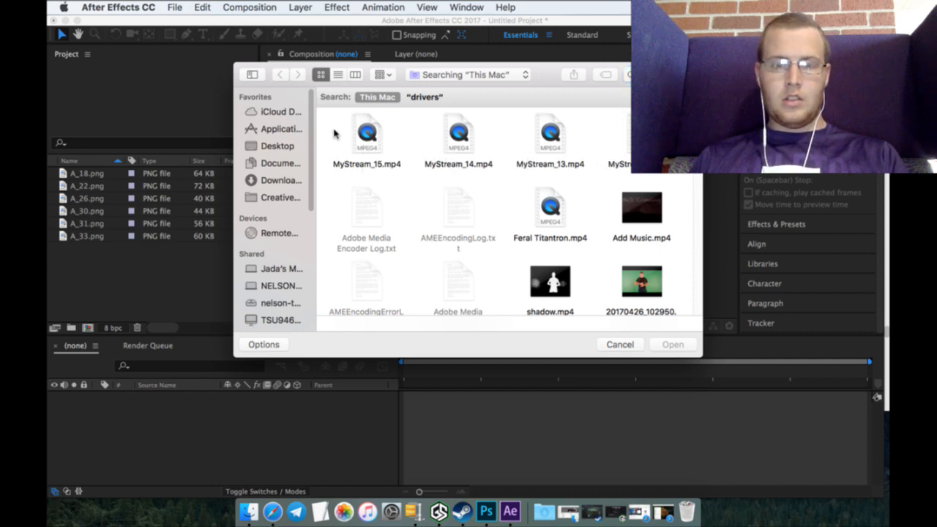
{"action": "scroll", "coordinate": [338, 135], "scroll_direction": "down", "scroll_amount": 3}
{"action": "scroll", "coordinate": [359, 157], "scroll_direction": "up", "scroll_amount": 3}
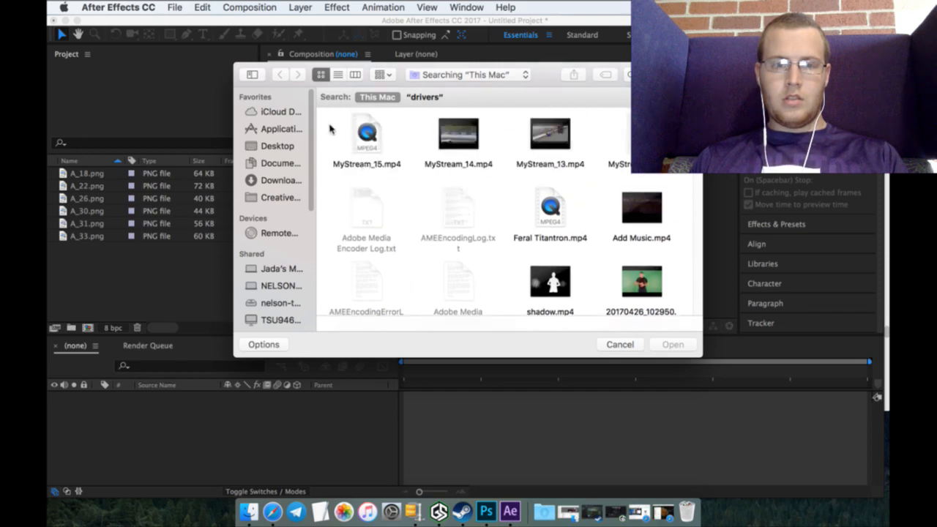
{"action": "left_click_drag", "start_coordinate": [330, 129], "coordinate": [647, 167]}
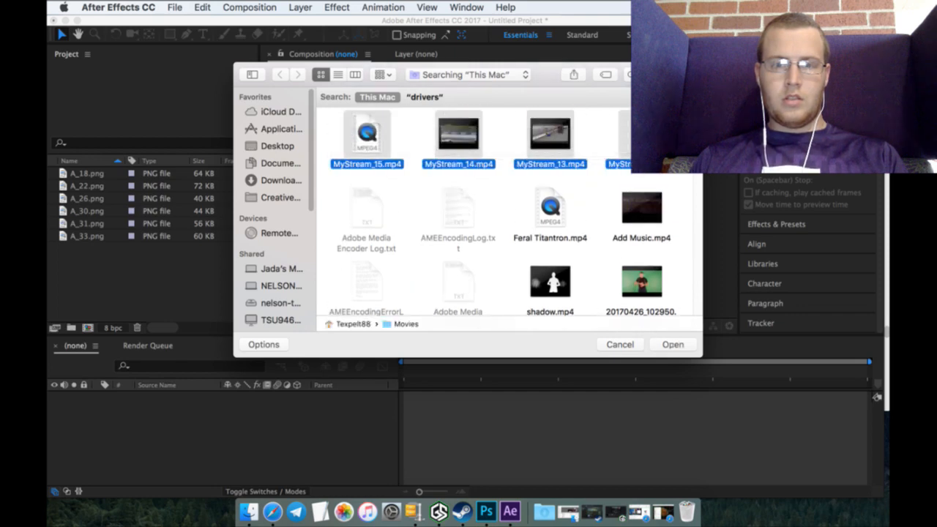
{"action": "left_click", "coordinate": [666, 345]}
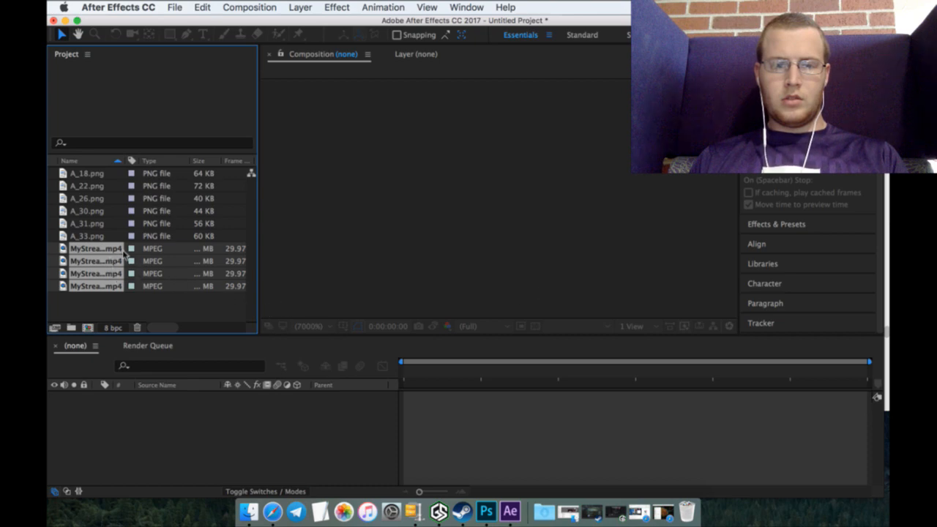
Step: Examine the thumbnail, frame size and duration of each imported MyStream clip in the project
{"action": "left_click_drag", "start_coordinate": [119, 260], "coordinate": [150, 255]}
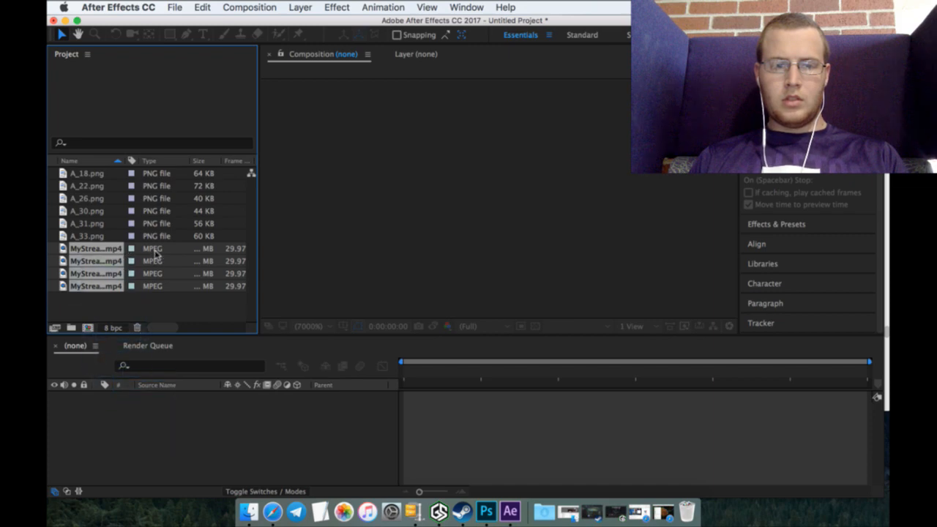
{"action": "left_click", "coordinate": [103, 235]}
{"action": "left_click", "coordinate": [105, 249]}
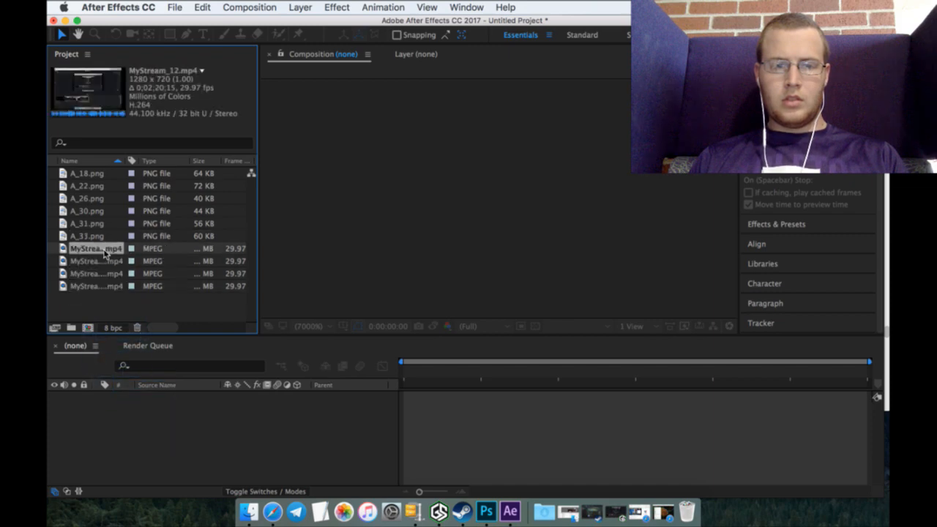
{"action": "left_click", "coordinate": [122, 261]}
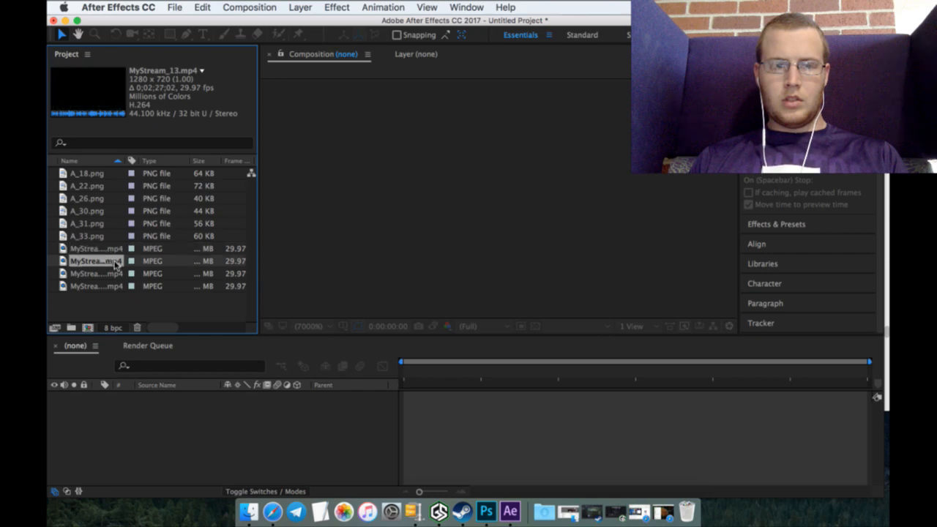
{"action": "left_click", "coordinate": [103, 273]}
{"action": "left_click", "coordinate": [104, 286]}
{"action": "left_click", "coordinate": [107, 273]}
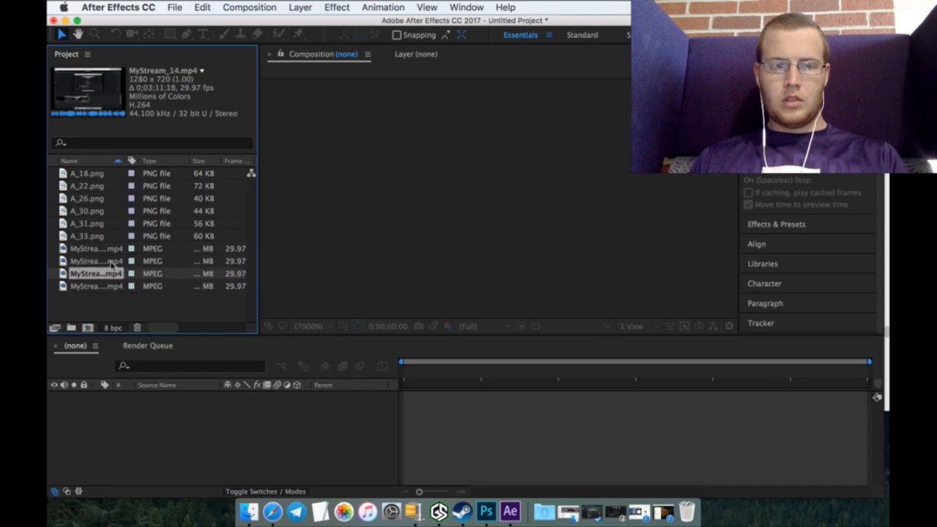
{"action": "left_click", "coordinate": [110, 262]}
{"action": "left_click", "coordinate": [111, 249]}
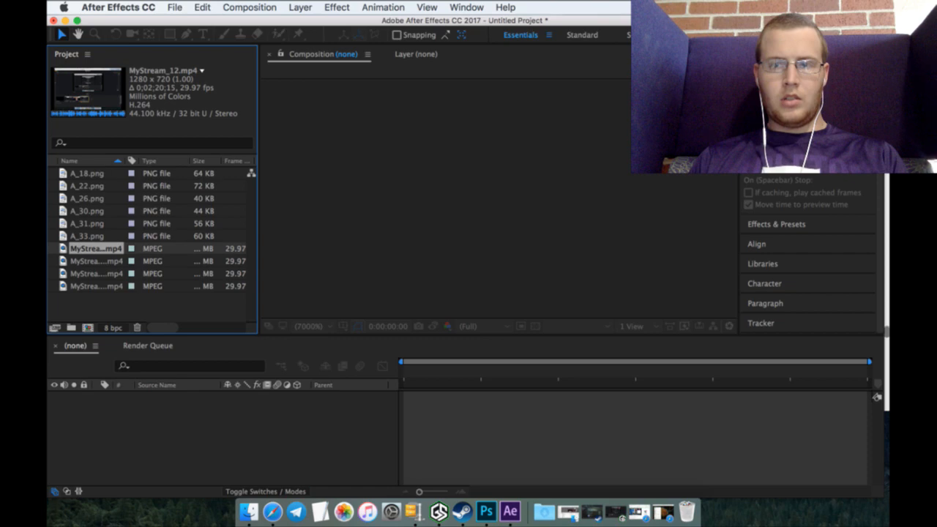
Step: Narrow the After Effects window so the live chat beside it is uncovered
{"action": "left_click_drag", "start_coordinate": [888, 101], "coordinate": [651, 109]}
{"action": "left_click_drag", "start_coordinate": [644, 396], "coordinate": [659, 396]}
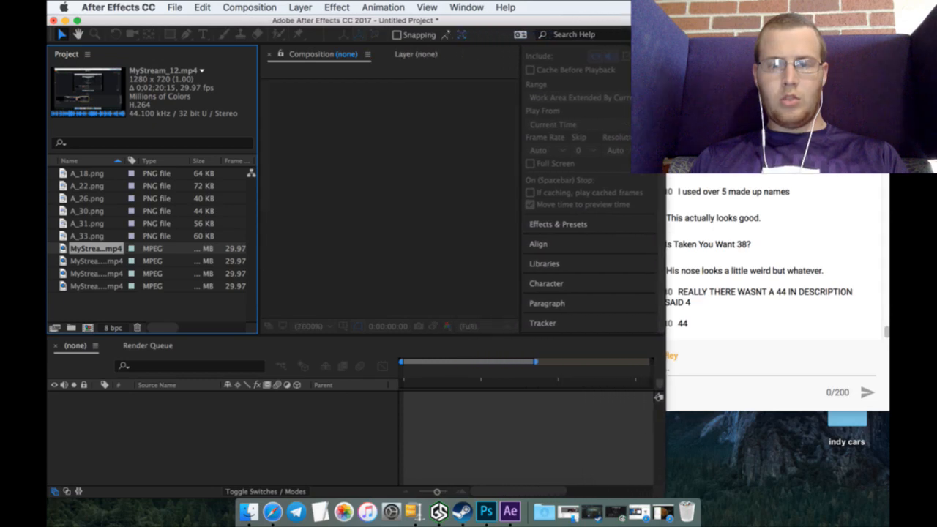
{"action": "left_click", "coordinate": [552, 68]}
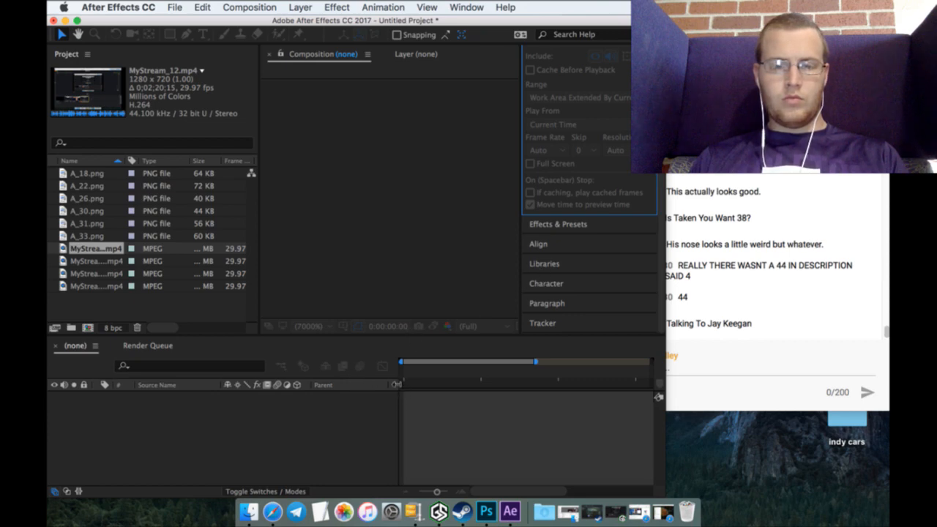
{"action": "left_click", "coordinate": [375, 388]}
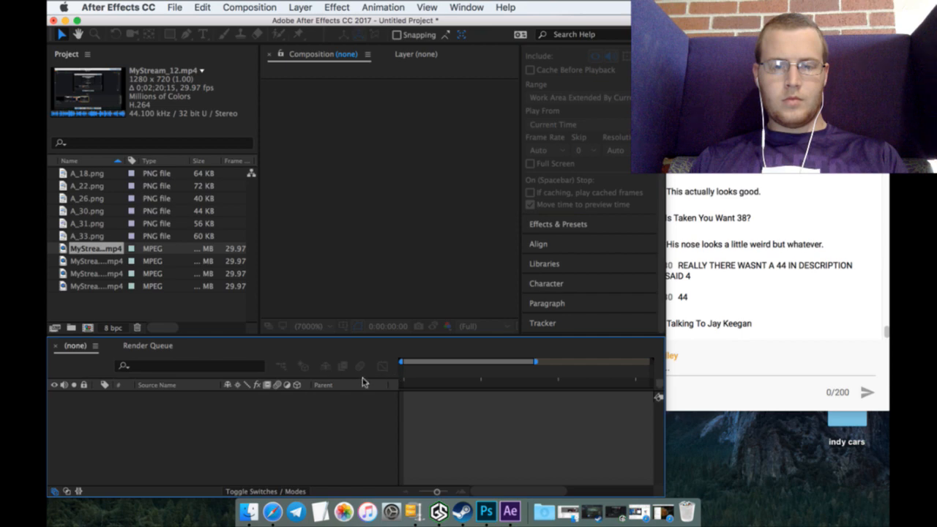
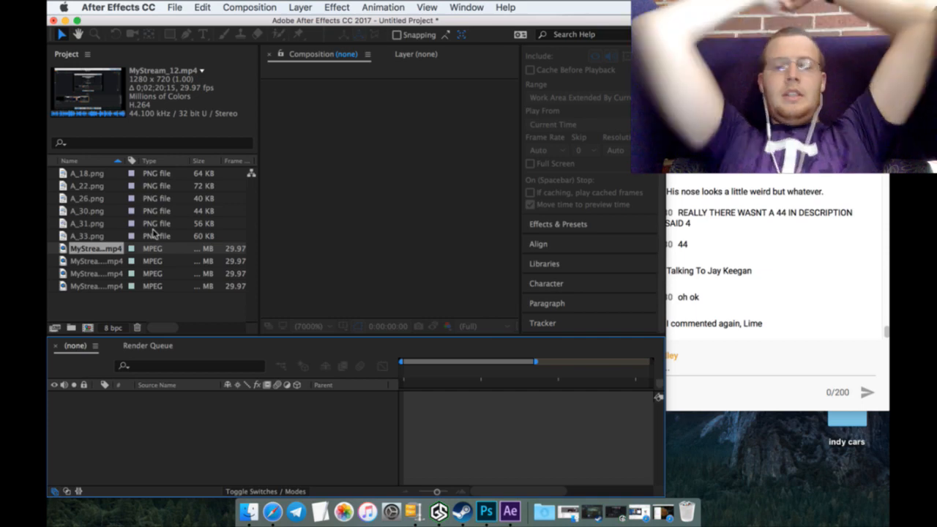
Step: Switch to Safari, bring up the Google Hangouts window and narrow it to uncover more of the live chat
{"action": "left_click", "coordinate": [281, 501]}
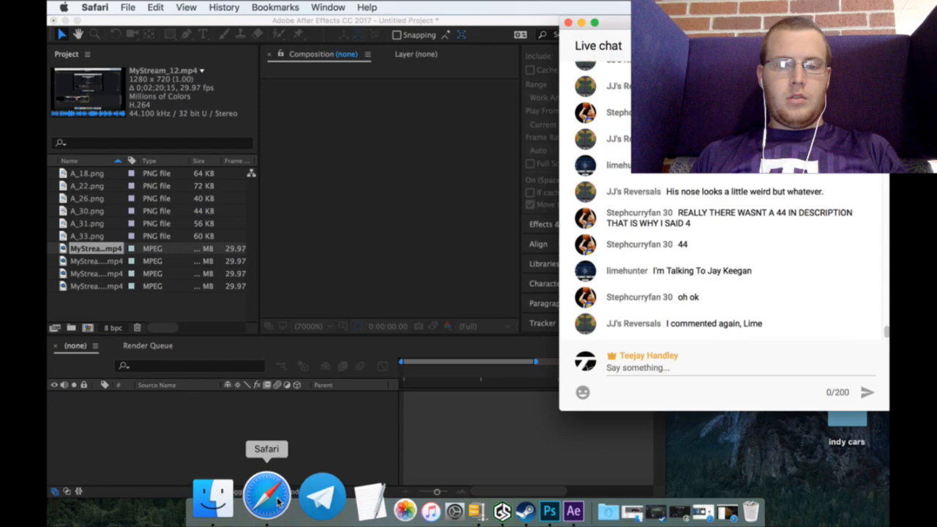
{"action": "left_click", "coordinate": [666, 498]}
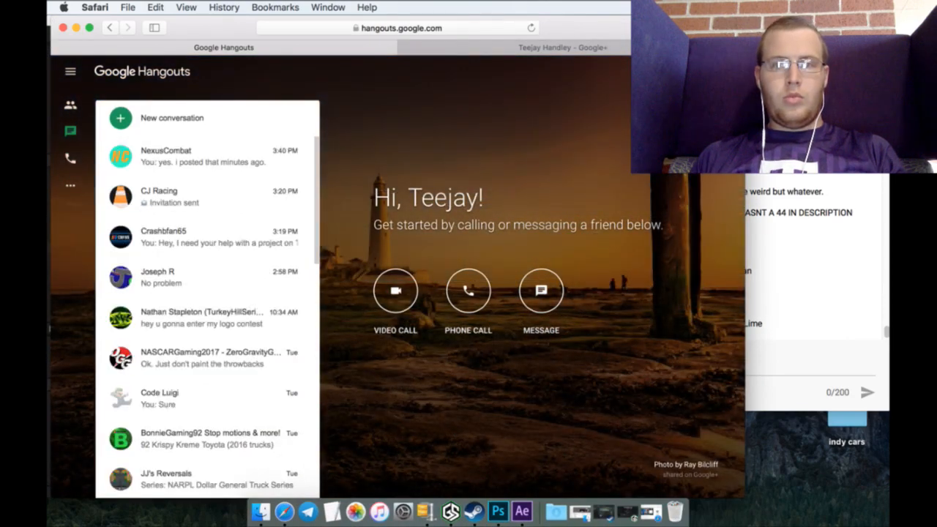
{"action": "left_click_drag", "start_coordinate": [745, 78], "coordinate": [642, 78]}
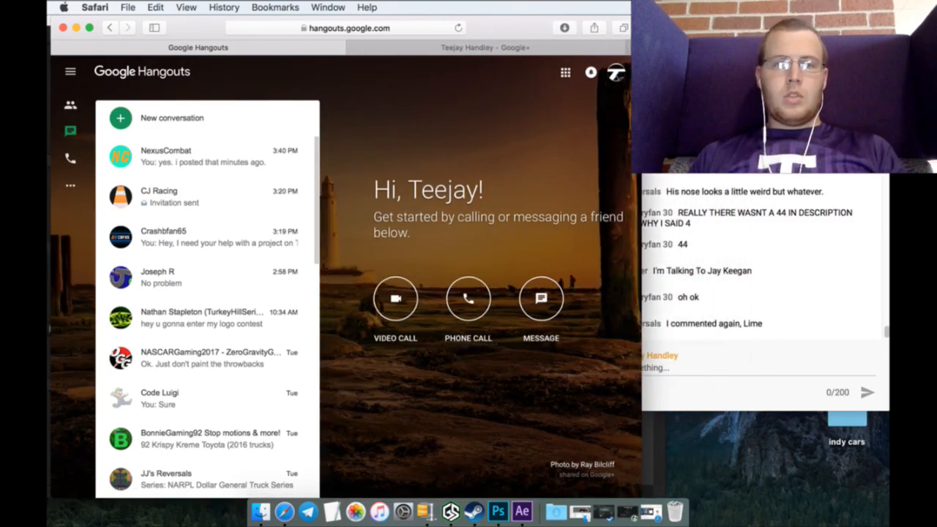
Step: Search the web in a new tab for "2017 top 100 billboard song" and open the Billboard Hot 100 chart
{"action": "left_click", "coordinate": [632, 47]}
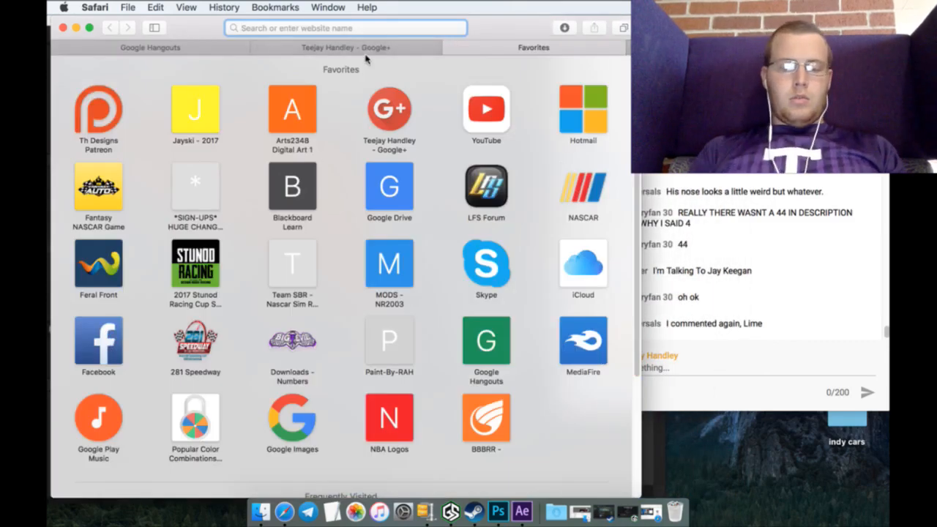
{"action": "type", "text": "2017 t"}
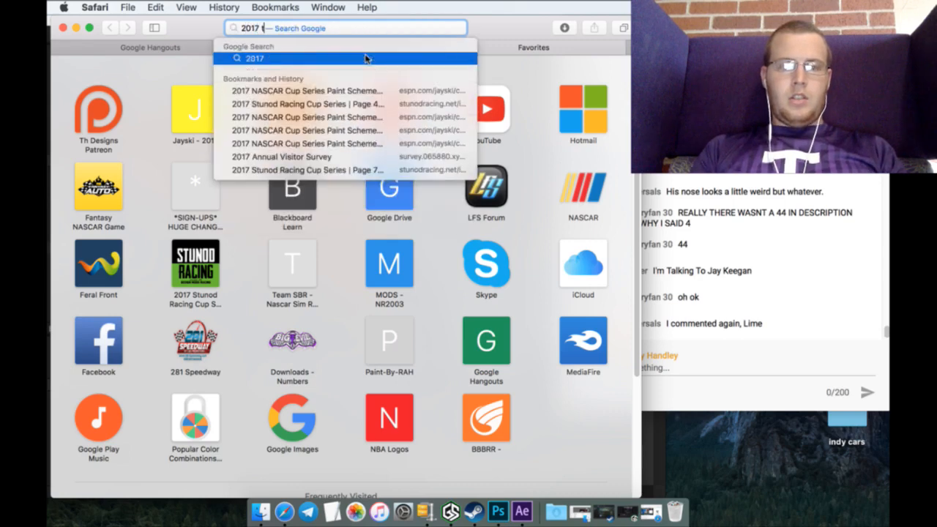
{"action": "type", "text": "op 100 bilboa"}
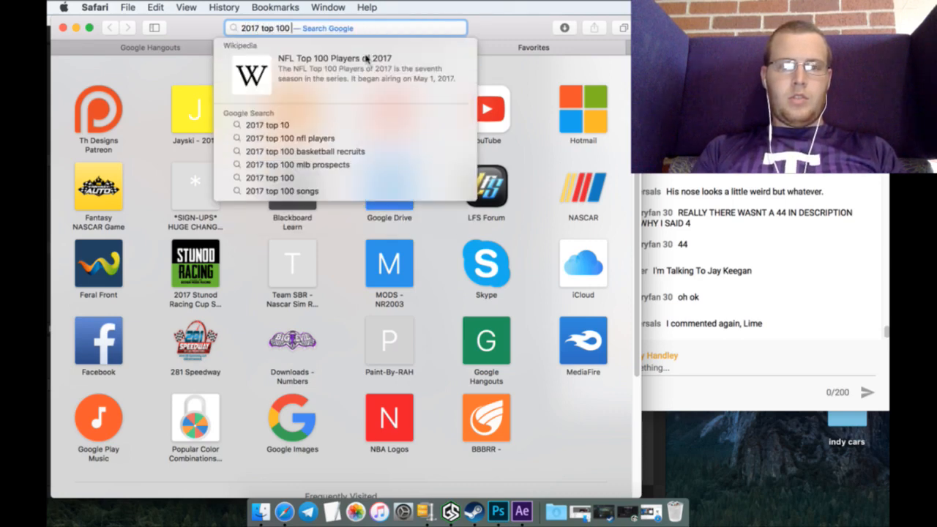
{"action": "key", "text": "BackSpace"}
{"action": "key", "text": "BackSpace"}
{"action": "key", "text": "BackSpace"}
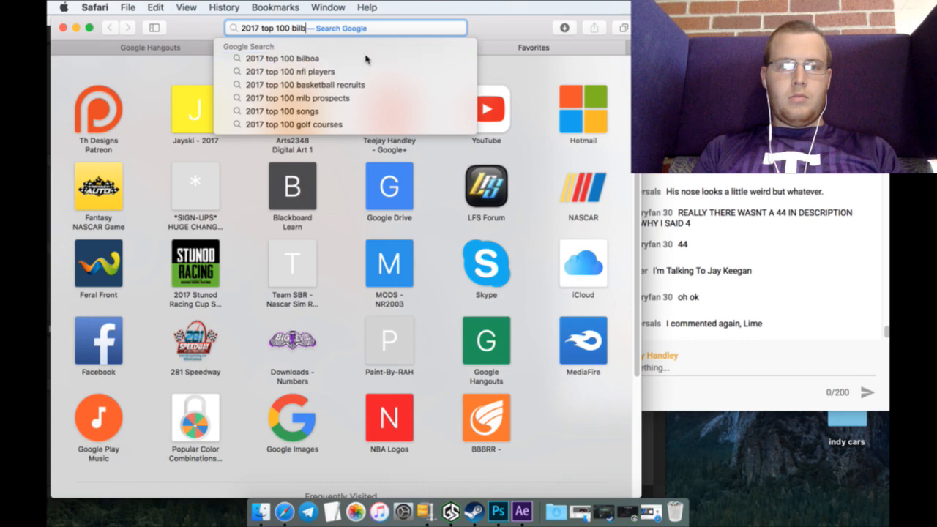
{"action": "type", "text": "lboard song"}
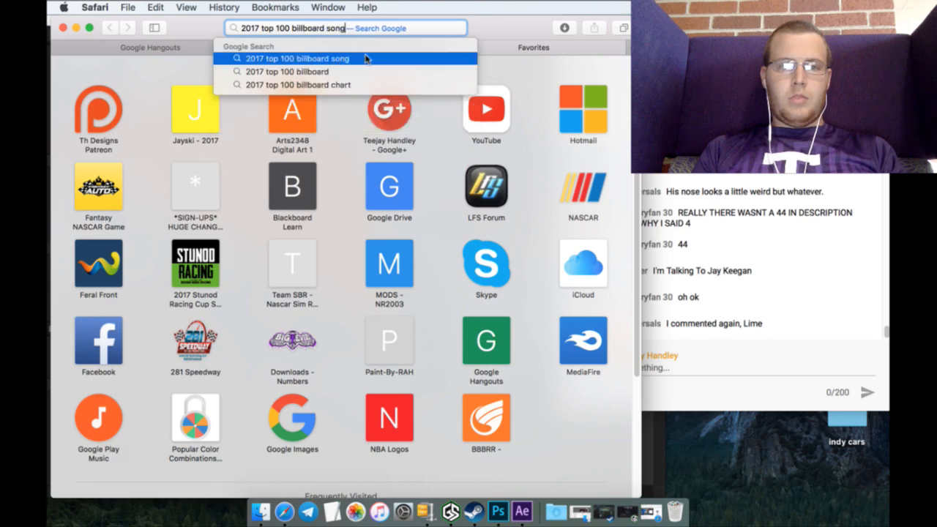
{"action": "key", "text": "Return"}
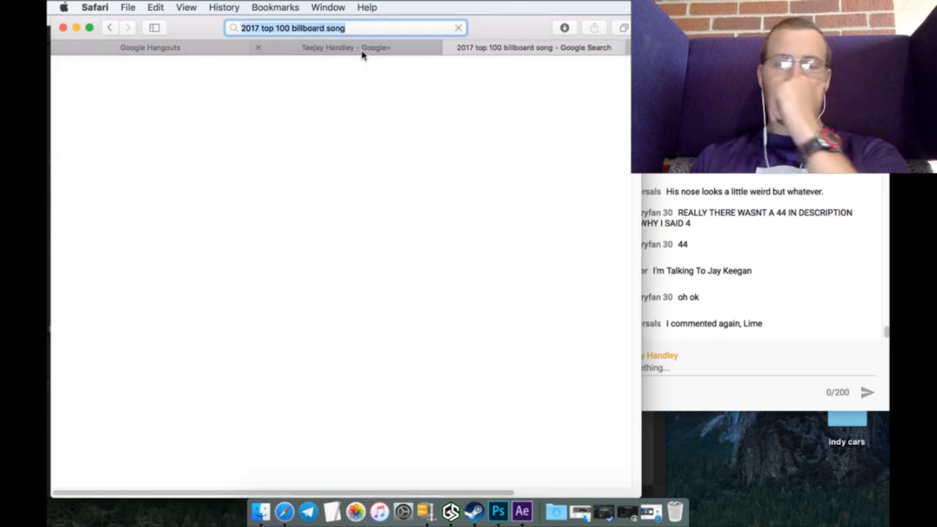
{"action": "left_click", "coordinate": [276, 178]}
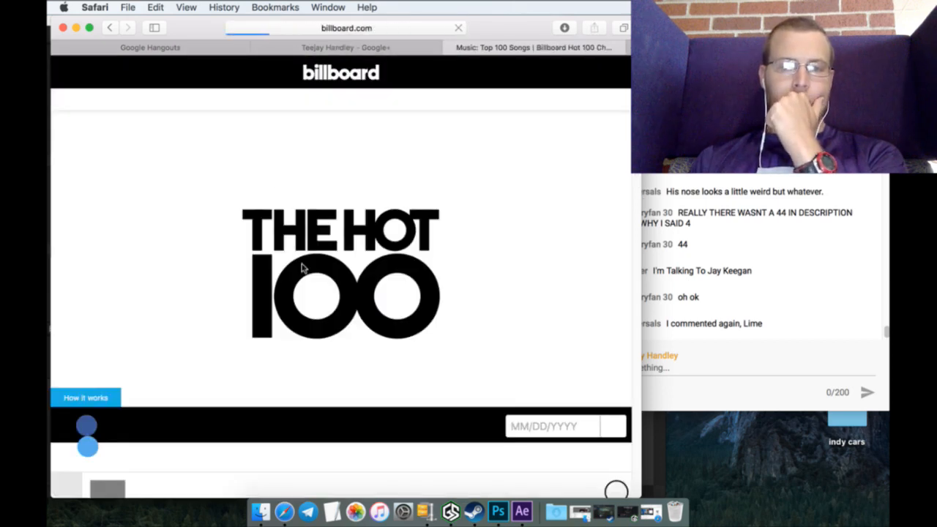
Step: Look through the top-ranked songs of the Billboard Hot 100 for the week of January 14, 2017, down to number 26
{"action": "scroll", "coordinate": [301, 267], "scroll_direction": "down", "scroll_amount": 5}
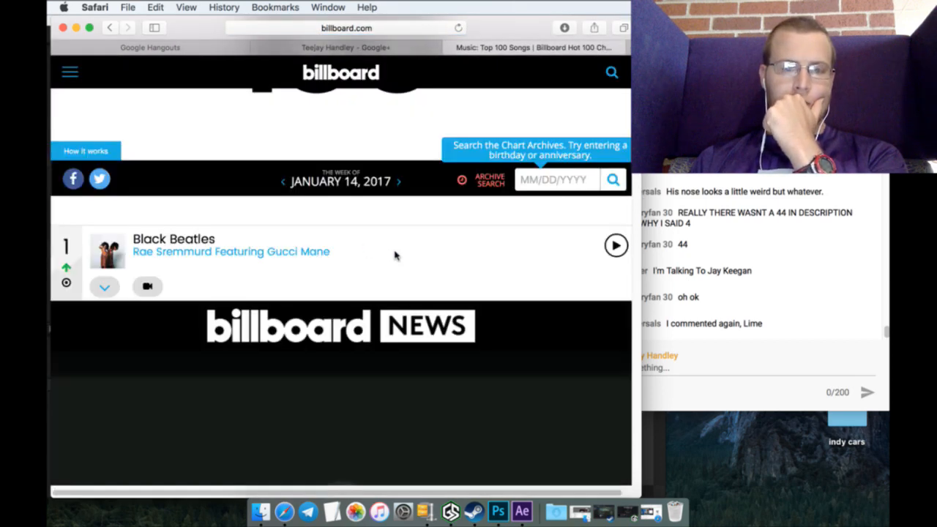
{"action": "scroll", "coordinate": [396, 254], "scroll_direction": "down", "scroll_amount": 5}
{"action": "scroll", "coordinate": [397, 255], "scroll_direction": "down", "scroll_amount": 6}
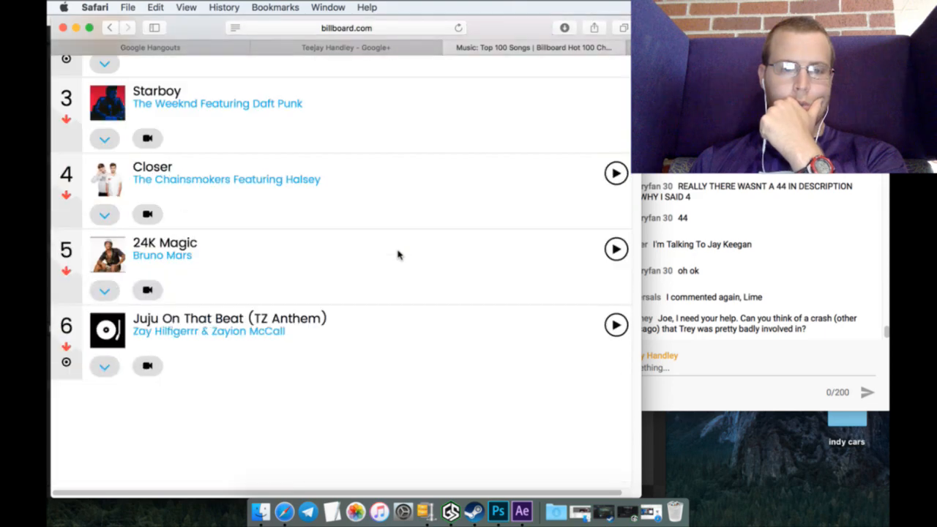
{"action": "scroll", "coordinate": [421, 261], "scroll_direction": "down", "scroll_amount": 5}
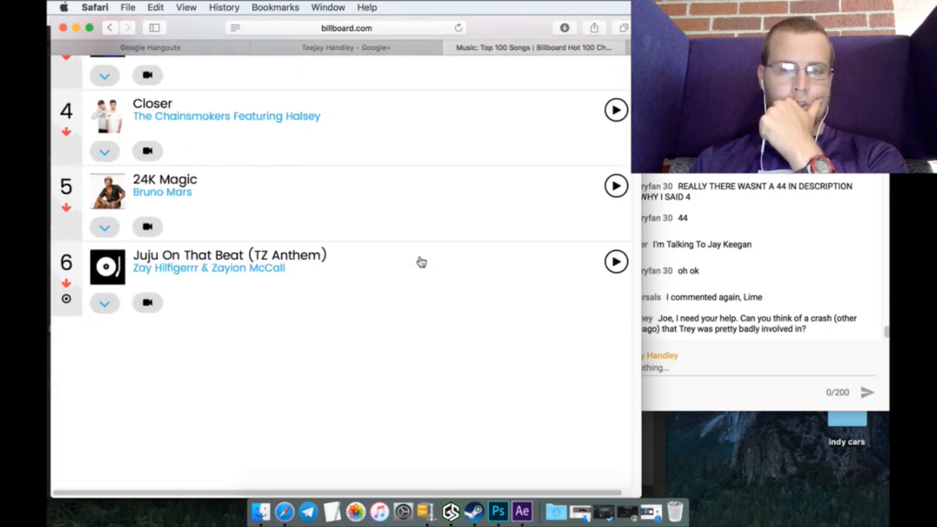
{"action": "scroll", "coordinate": [421, 261], "scroll_direction": "down", "scroll_amount": 3}
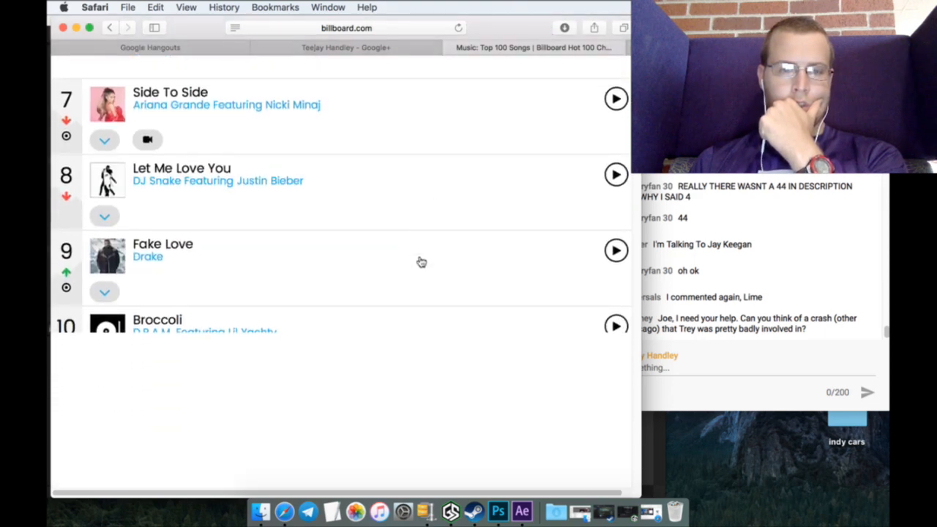
{"action": "scroll", "coordinate": [421, 262], "scroll_direction": "down", "scroll_amount": 1}
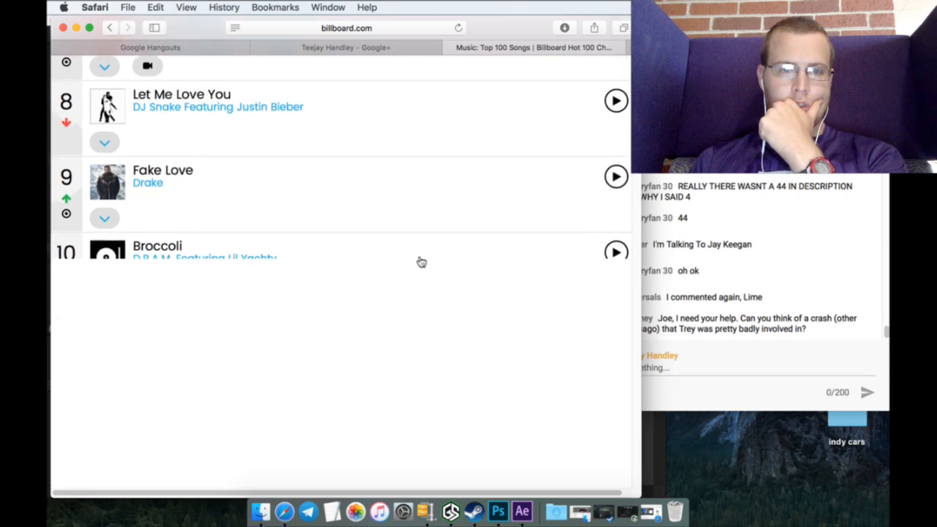
{"action": "scroll", "coordinate": [421, 261], "scroll_direction": "down", "scroll_amount": 2}
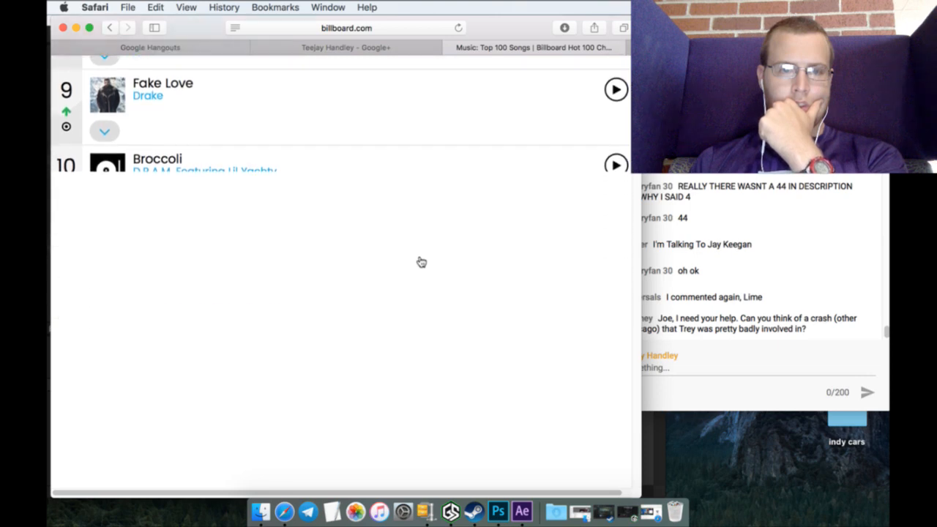
{"action": "scroll", "coordinate": [368, 240], "scroll_direction": "down", "scroll_amount": 3}
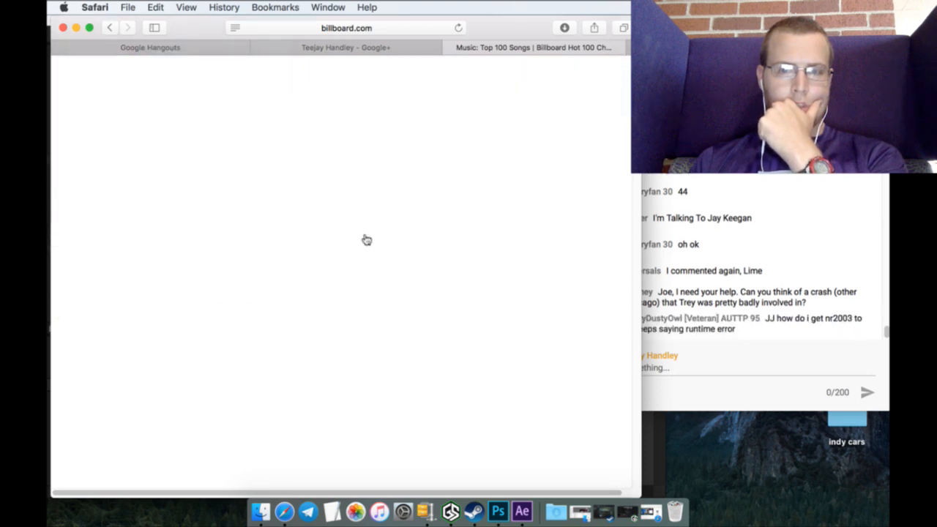
{"action": "scroll", "coordinate": [366, 240], "scroll_direction": "up", "scroll_amount": 15}
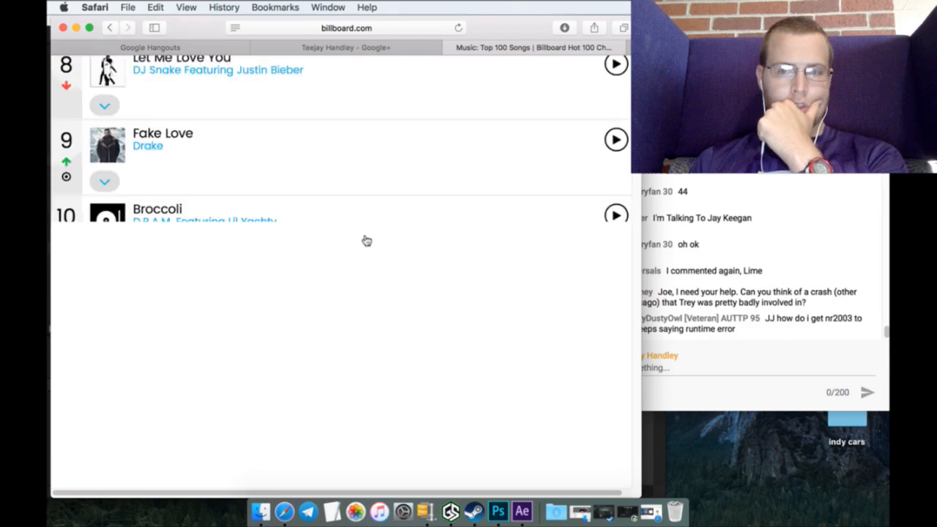
{"action": "scroll", "coordinate": [365, 245], "scroll_direction": "down", "scroll_amount": 7}
{"action": "scroll", "coordinate": [365, 245], "scroll_direction": "down", "scroll_amount": 10}
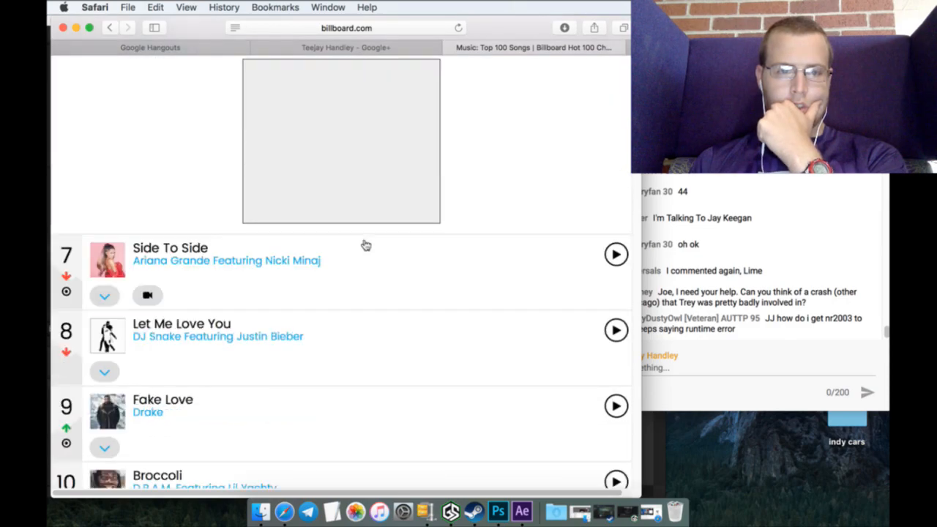
{"action": "scroll", "coordinate": [366, 243], "scroll_direction": "down", "scroll_amount": 1}
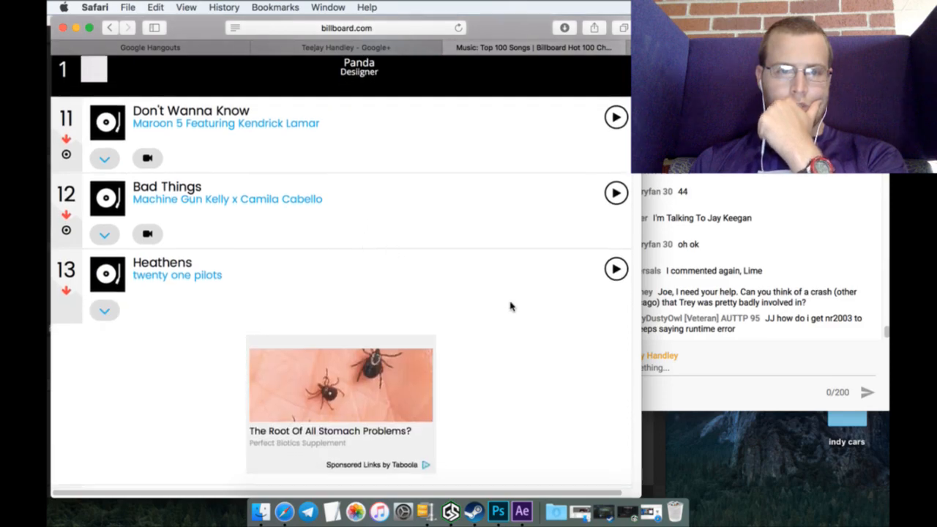
{"action": "scroll", "coordinate": [511, 307], "scroll_direction": "down", "scroll_amount": 8}
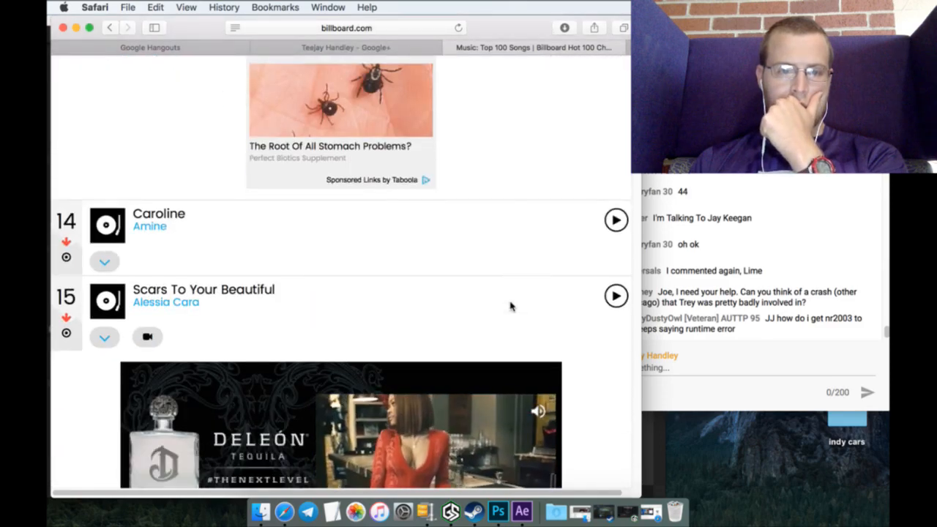
{"action": "scroll", "coordinate": [511, 307], "scroll_direction": "down", "scroll_amount": 13}
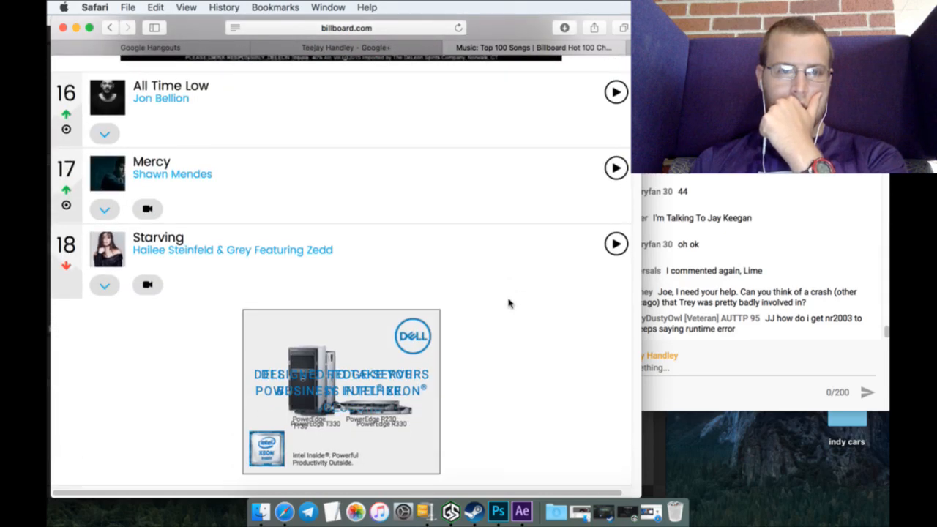
{"action": "scroll", "coordinate": [509, 303], "scroll_direction": "down", "scroll_amount": 3}
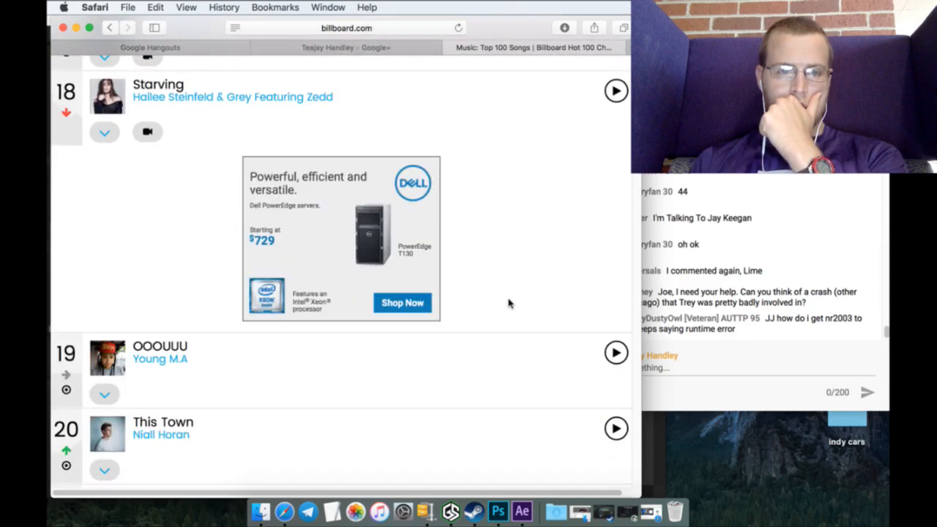
{"action": "scroll", "coordinate": [509, 303], "scroll_direction": "down", "scroll_amount": 3}
{"action": "scroll", "coordinate": [510, 303], "scroll_direction": "down", "scroll_amount": 2}
{"action": "scroll", "coordinate": [510, 303], "scroll_direction": "down", "scroll_amount": 6}
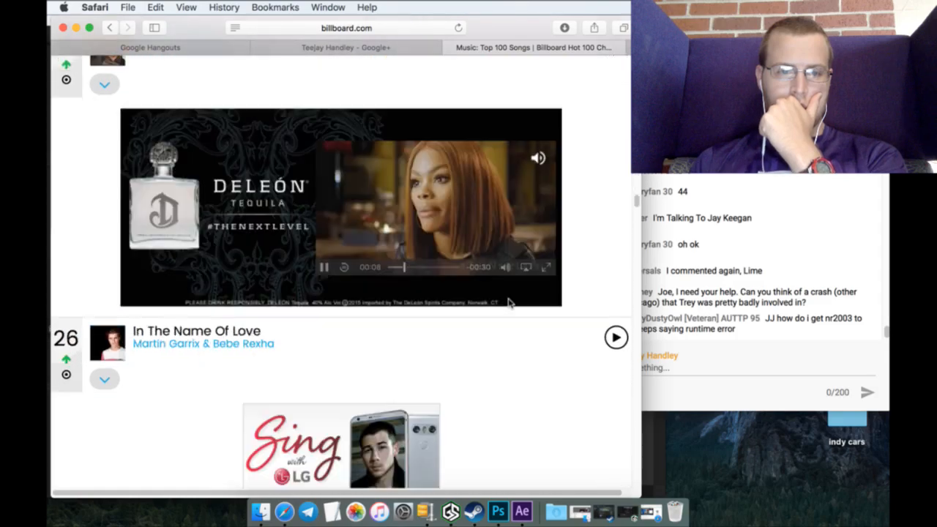
Step: Skip further down the Hot 100 chart and check the songs ranked 46 to 59 for a suitable track
{"action": "scroll", "coordinate": [510, 303], "scroll_direction": "up", "scroll_amount": 20}
{"action": "scroll", "coordinate": [511, 303], "scroll_direction": "down", "scroll_amount": 20}
{"action": "scroll", "coordinate": [510, 303], "scroll_direction": "up", "scroll_amount": 20}
{"action": "scroll", "coordinate": [510, 303], "scroll_direction": "down", "scroll_amount": 3}
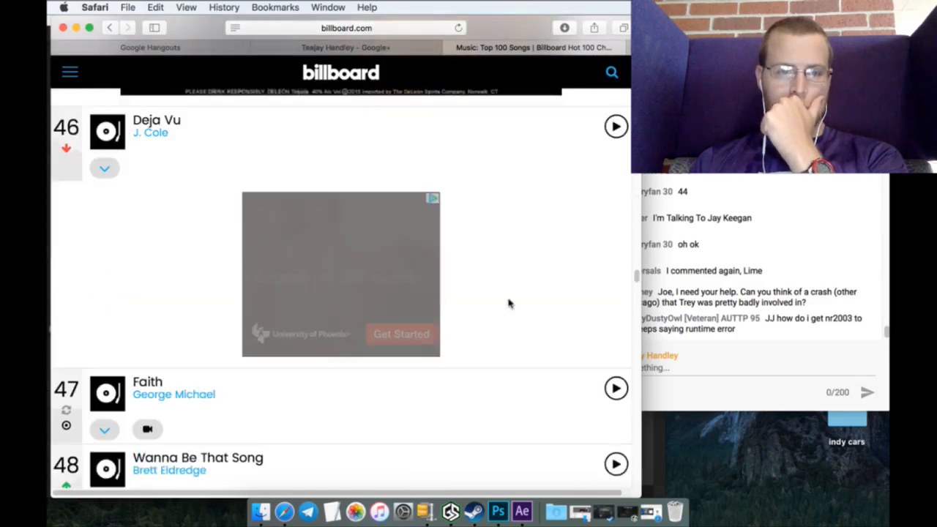
{"action": "scroll", "coordinate": [510, 303], "scroll_direction": "down", "scroll_amount": 3}
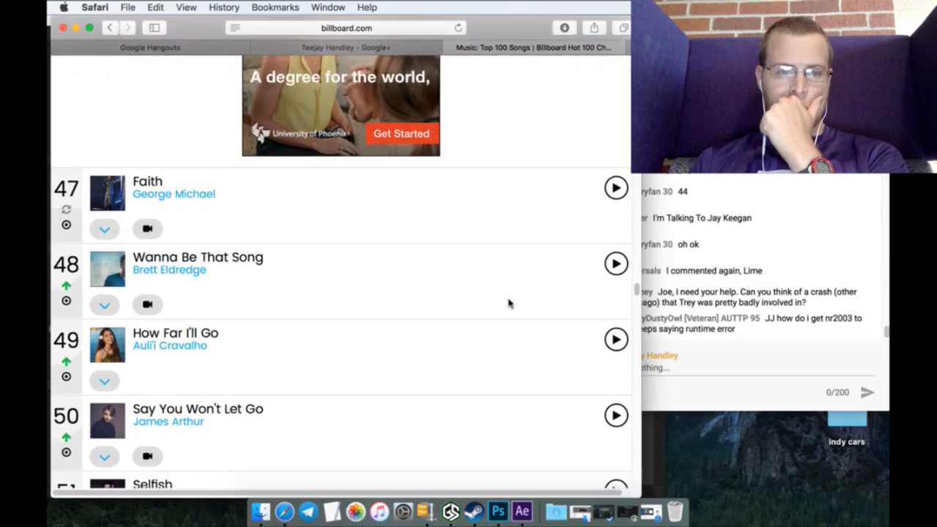
{"action": "scroll", "coordinate": [510, 303], "scroll_direction": "down", "scroll_amount": 1}
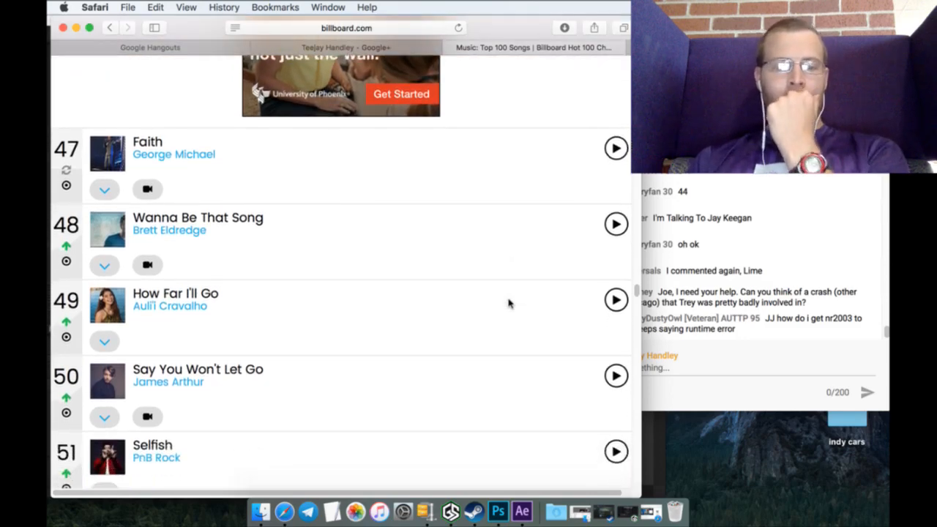
{"action": "scroll", "coordinate": [510, 303], "scroll_direction": "down", "scroll_amount": 2}
{"action": "scroll", "coordinate": [491, 313], "scroll_direction": "down", "scroll_amount": 8}
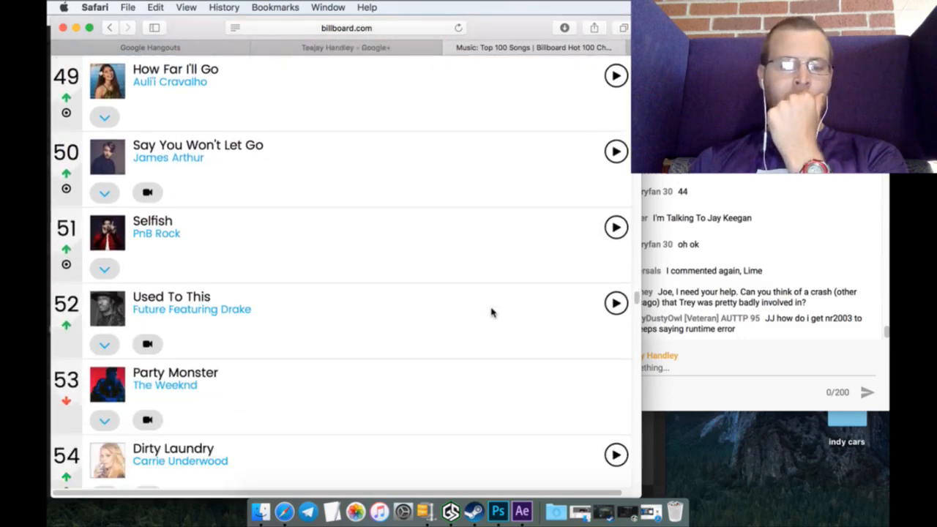
{"action": "scroll", "coordinate": [491, 312], "scroll_direction": "down", "scroll_amount": 3}
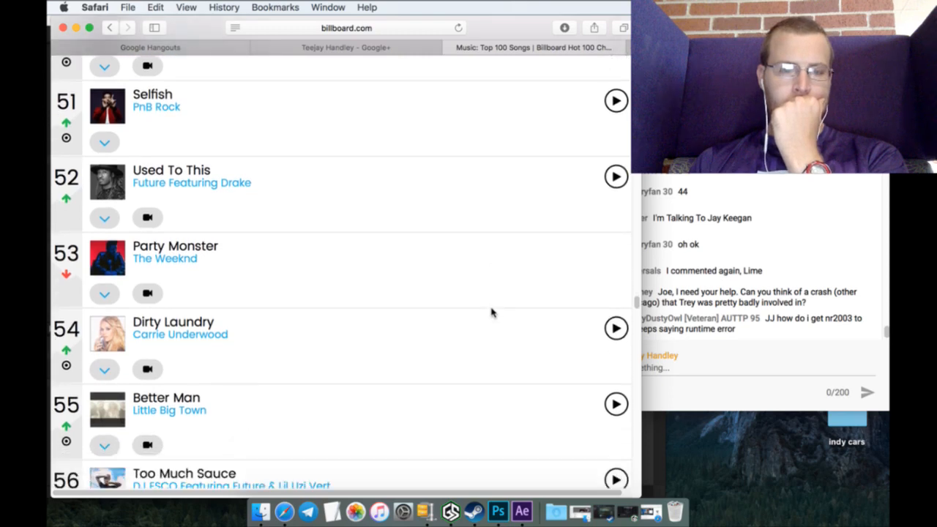
{"action": "scroll", "coordinate": [491, 313], "scroll_direction": "down", "scroll_amount": 3}
{"action": "scroll", "coordinate": [491, 313], "scroll_direction": "down", "scroll_amount": 6}
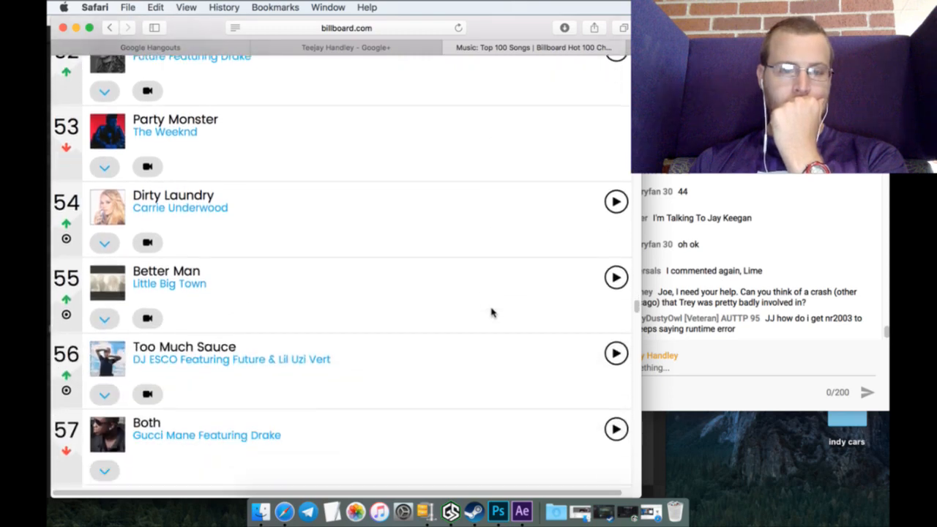
{"action": "scroll", "coordinate": [491, 313], "scroll_direction": "down", "scroll_amount": 3}
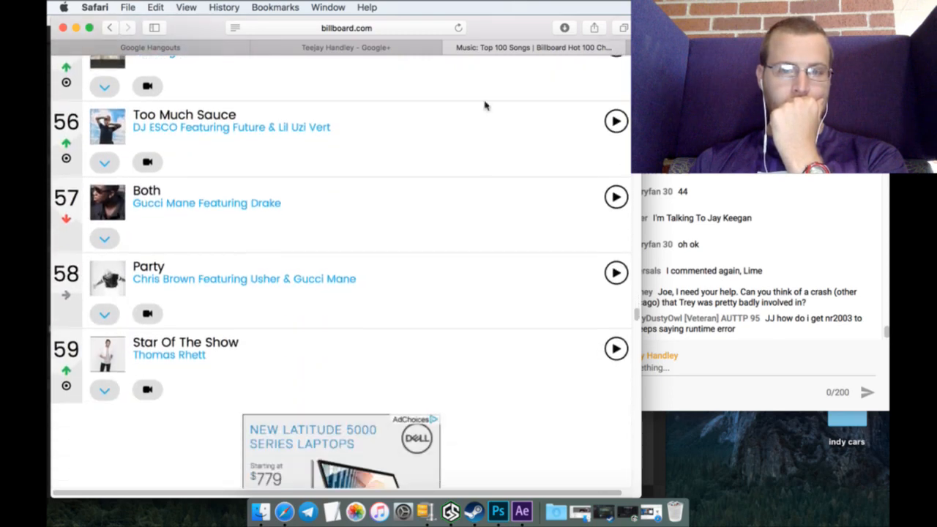
Step: Go to Google Play Music in place of the chart and open the Thumbs up auto-playlist from the music library
{"action": "key", "text": "super+l"}
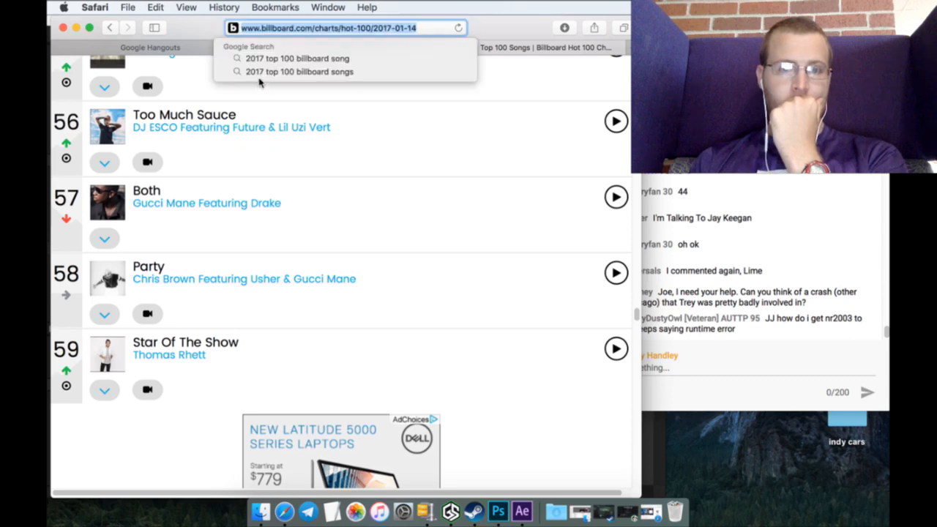
{"action": "key", "text": "BackSpace"}
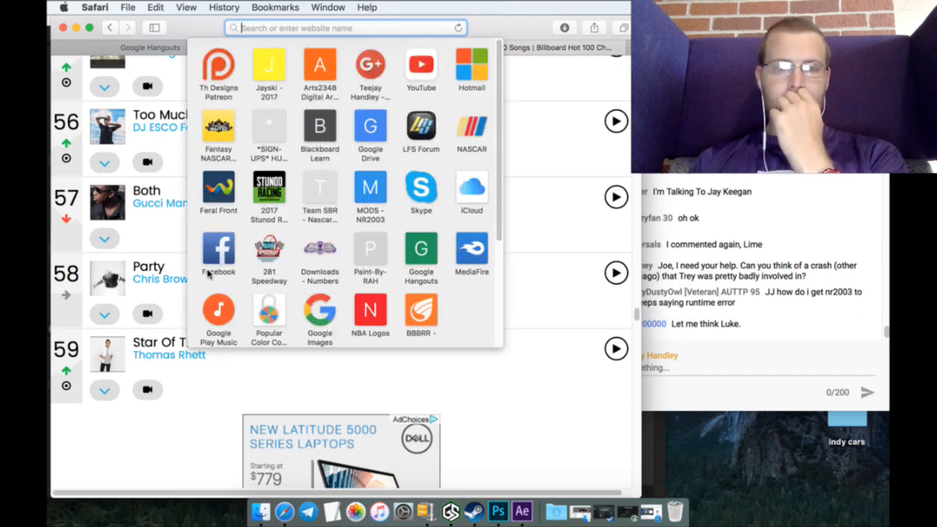
{"action": "left_click", "coordinate": [222, 308]}
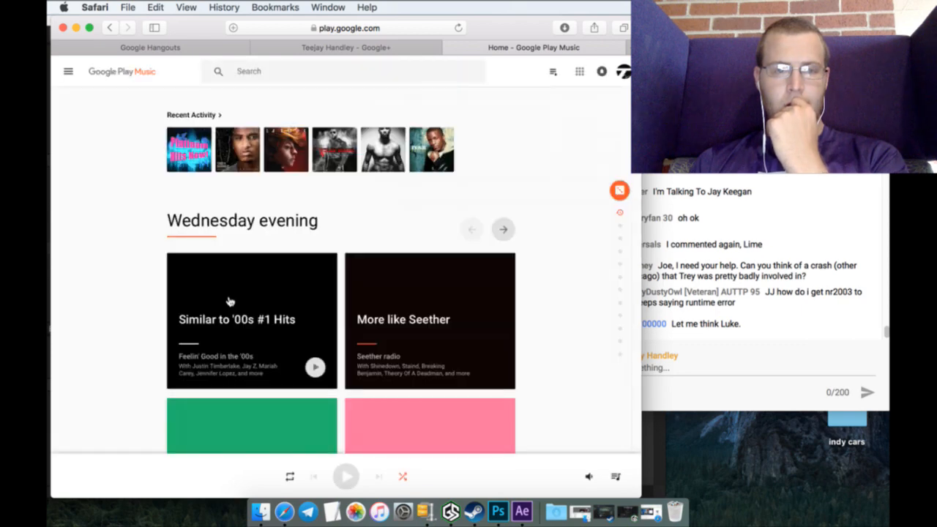
{"action": "left_click", "coordinate": [68, 72]}
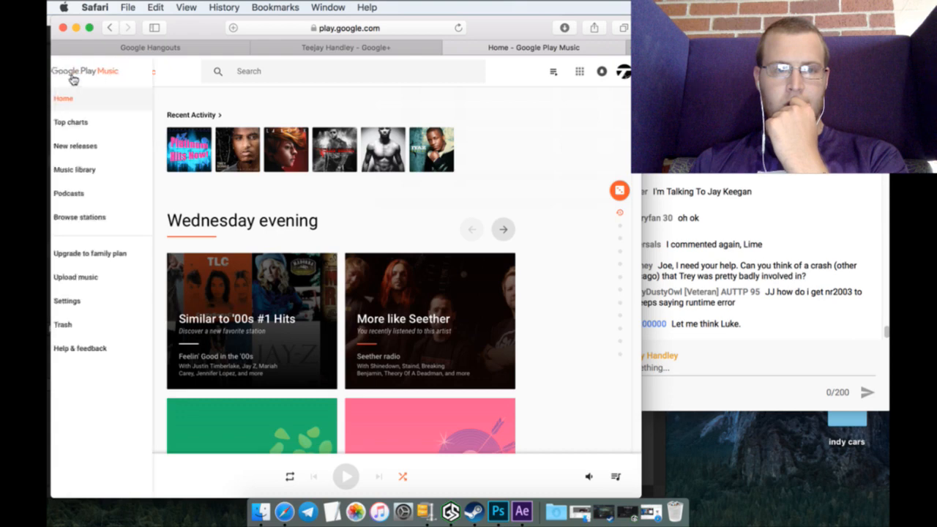
{"action": "left_click", "coordinate": [119, 170]}
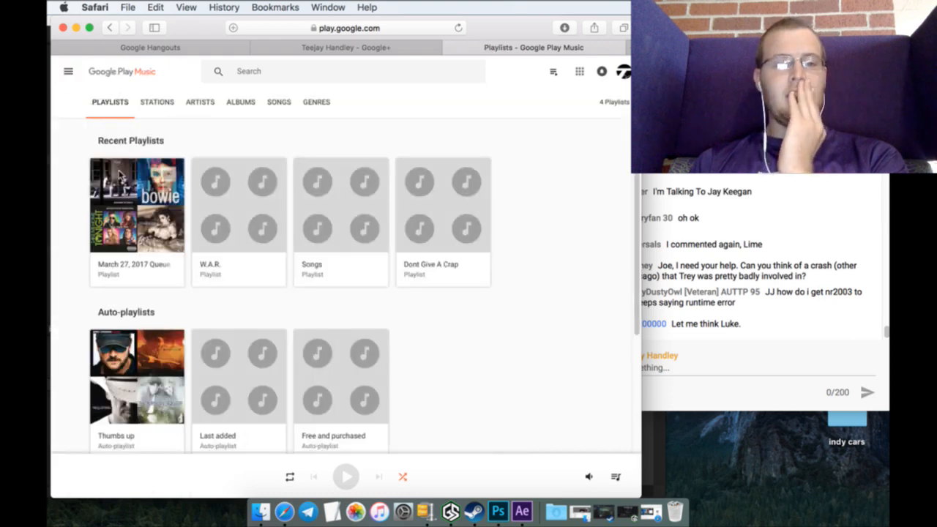
{"action": "left_click", "coordinate": [117, 436]}
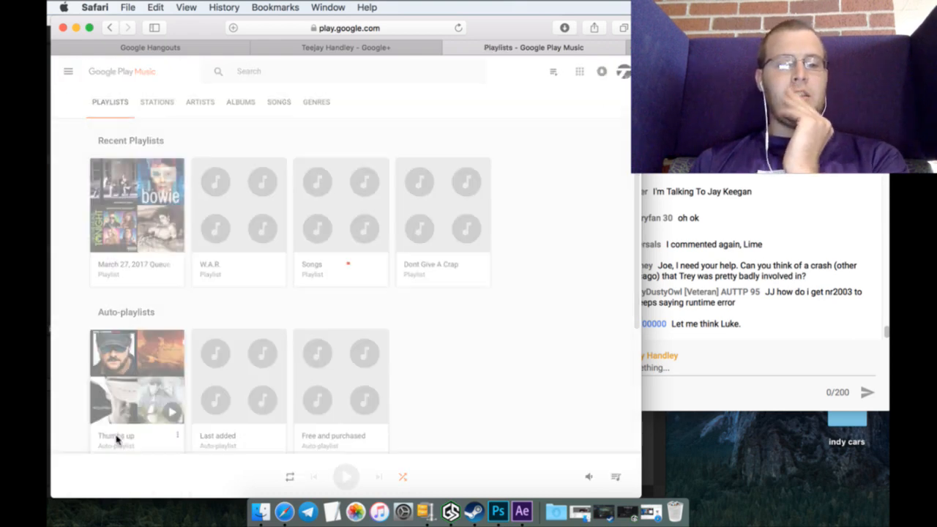
Step: Look through the songs in the Thumbs up playlist, from Homeboy down to I Know There's Something Going On, for a suitable track
{"action": "scroll", "coordinate": [79, 370], "scroll_direction": "down", "scroll_amount": 1}
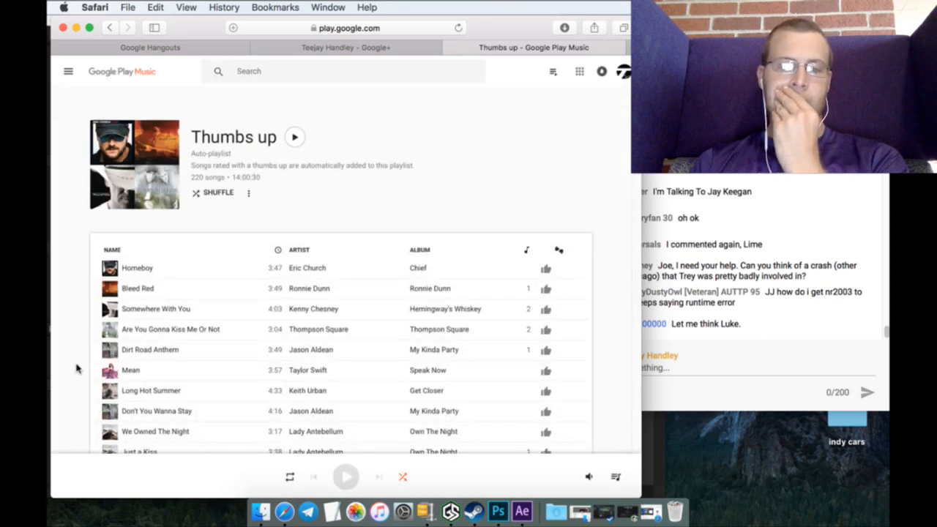
{"action": "scroll", "coordinate": [77, 368], "scroll_direction": "down", "scroll_amount": 3}
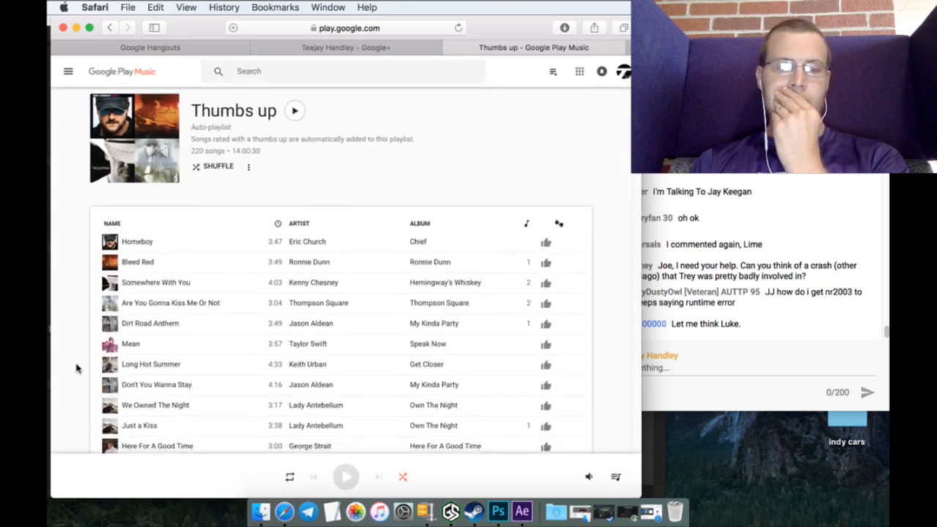
{"action": "scroll", "coordinate": [76, 368], "scroll_direction": "down", "scroll_amount": 4}
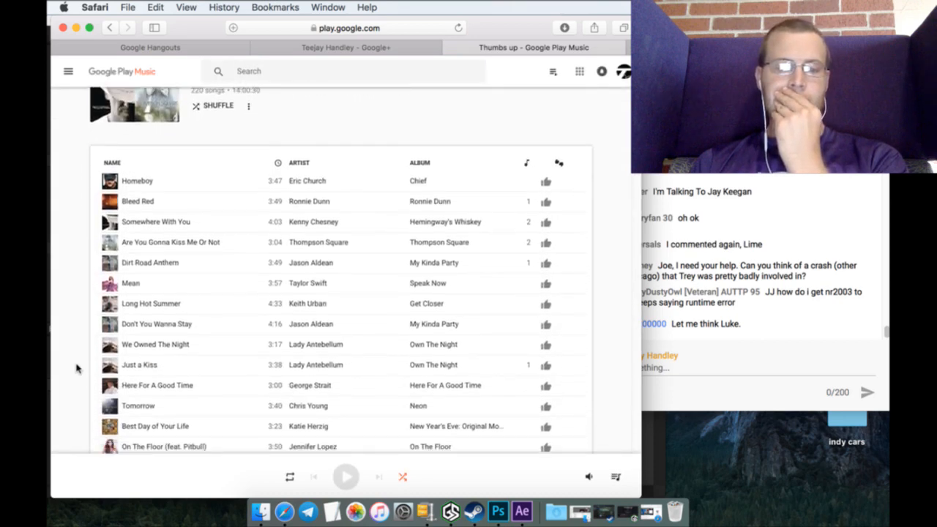
{"action": "scroll", "coordinate": [77, 368], "scroll_direction": "down", "scroll_amount": 3}
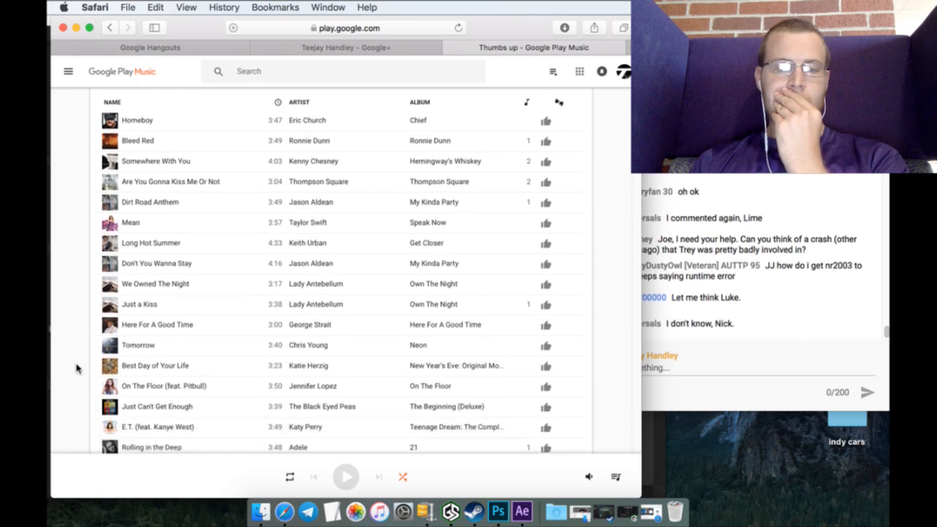
{"action": "scroll", "coordinate": [76, 368], "scroll_direction": "down", "scroll_amount": 1}
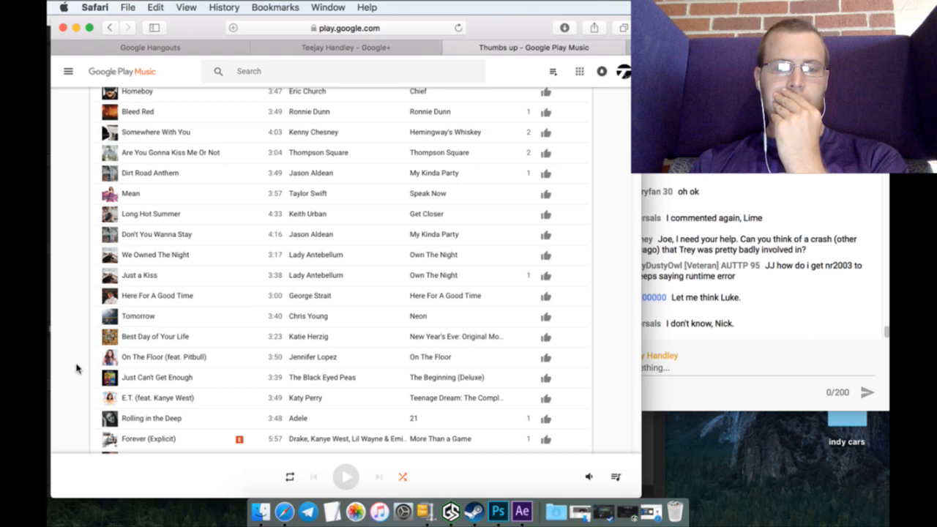
{"action": "scroll", "coordinate": [77, 368], "scroll_direction": "down", "scroll_amount": 3}
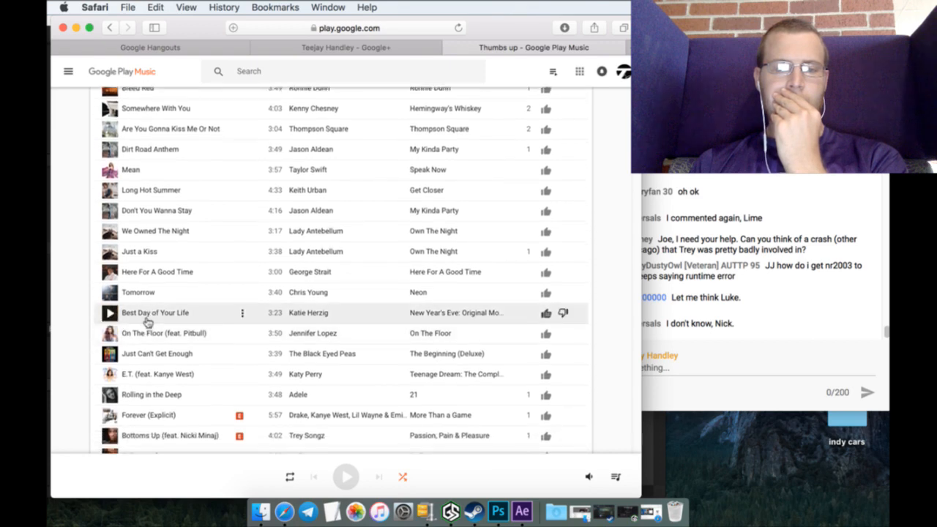
{"action": "scroll", "coordinate": [57, 395], "scroll_direction": "down", "scroll_amount": 5}
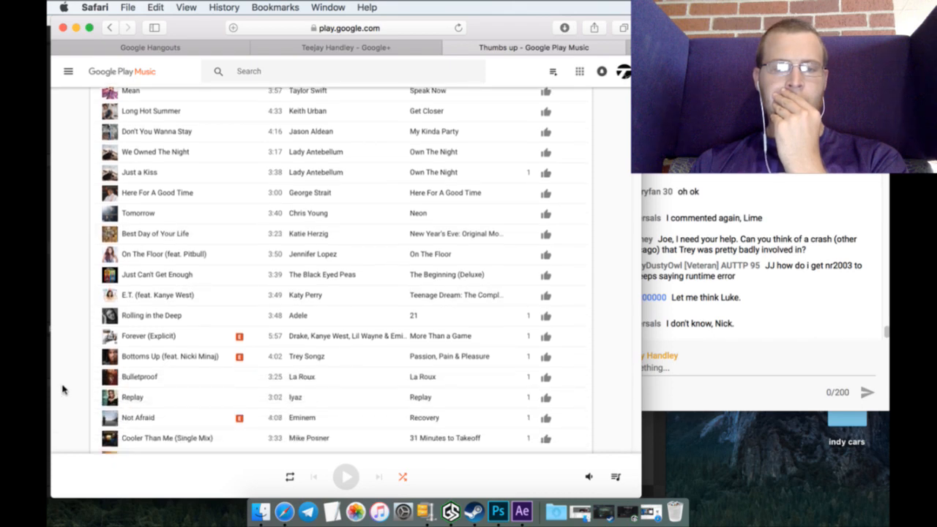
{"action": "scroll", "coordinate": [62, 389], "scroll_direction": "down", "scroll_amount": 1}
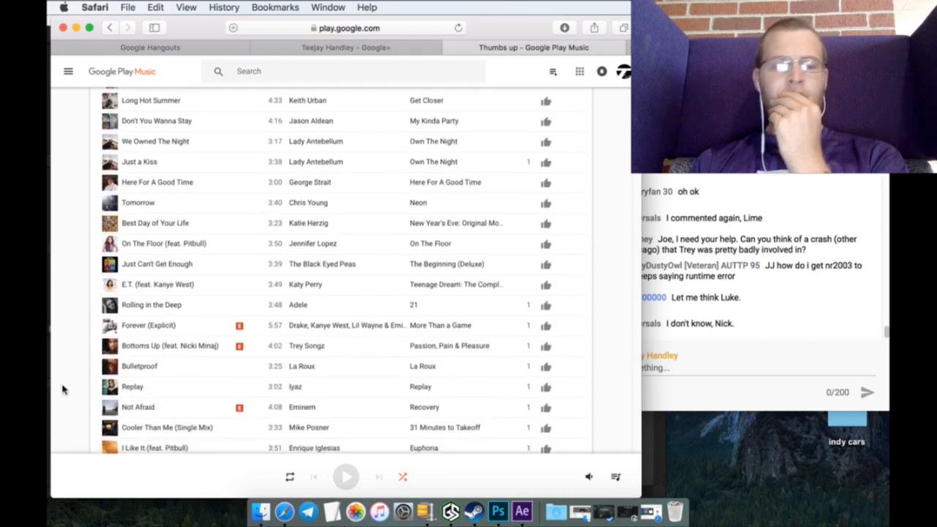
{"action": "scroll", "coordinate": [65, 384], "scroll_direction": "down", "scroll_amount": 1}
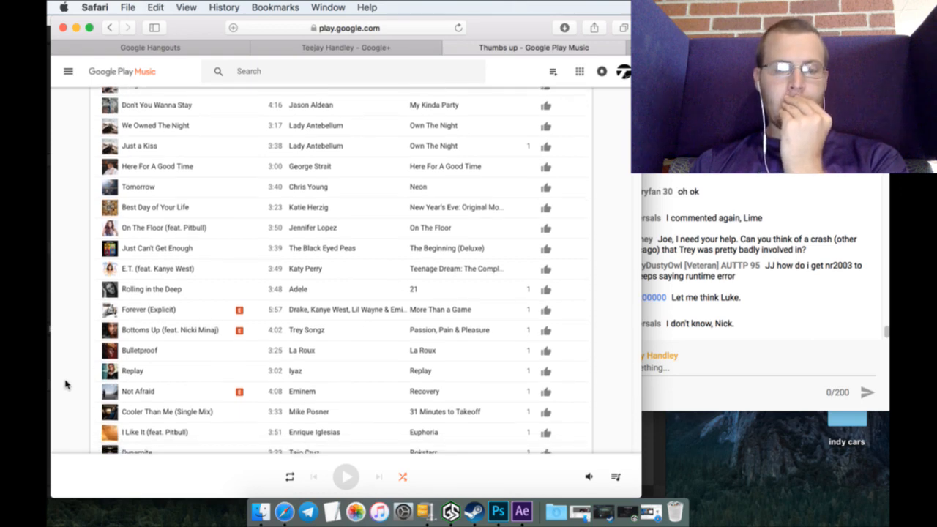
{"action": "scroll", "coordinate": [65, 384], "scroll_direction": "down", "scroll_amount": 1}
{"action": "scroll", "coordinate": [65, 384], "scroll_direction": "down", "scroll_amount": 5}
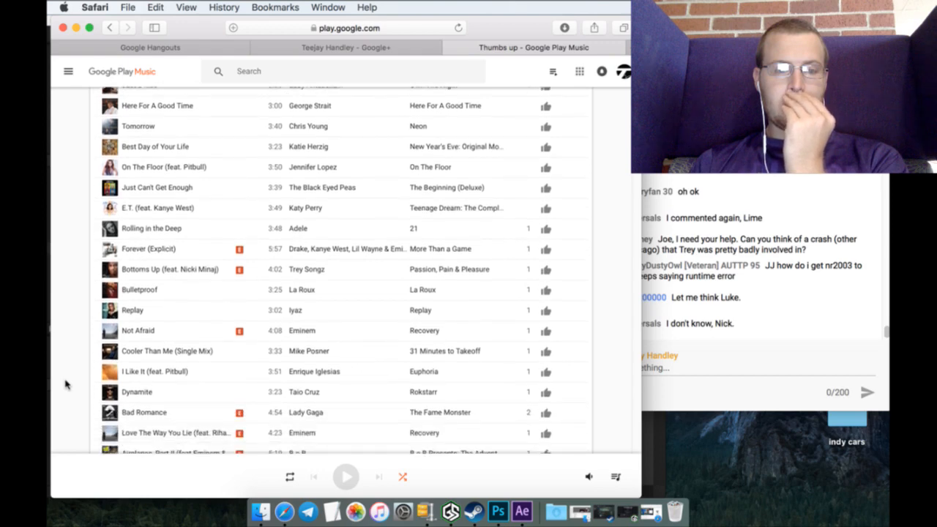
{"action": "scroll", "coordinate": [65, 384], "scroll_direction": "down", "scroll_amount": 1}
{"action": "scroll", "coordinate": [65, 384], "scroll_direction": "down", "scroll_amount": 1}
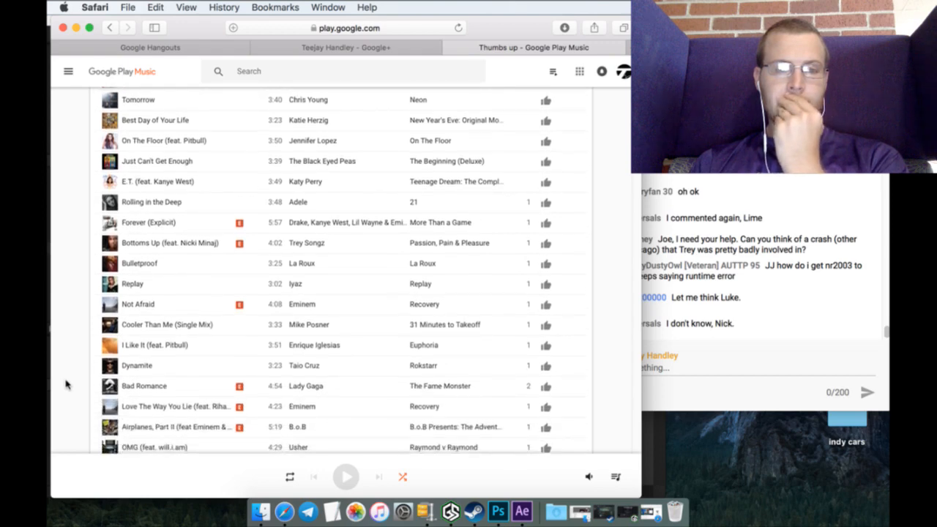
{"action": "scroll", "coordinate": [65, 384], "scroll_direction": "down", "scroll_amount": 1}
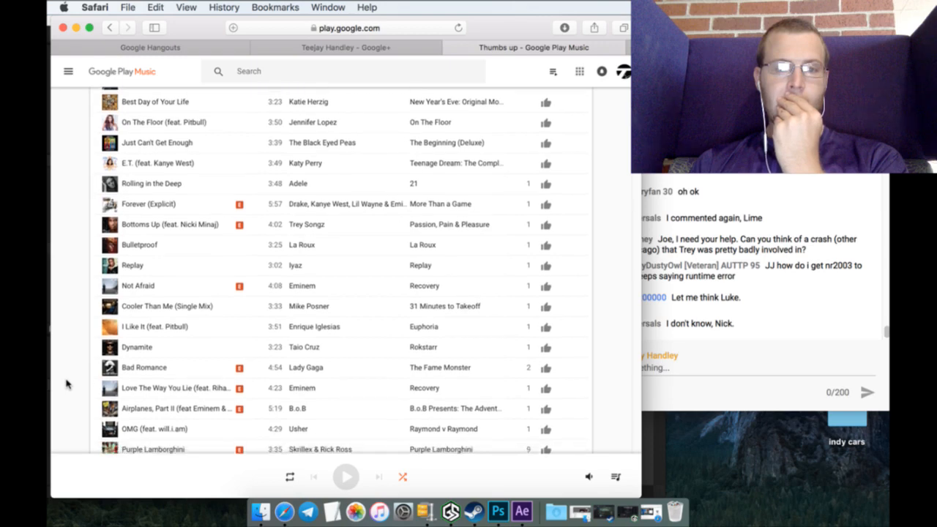
{"action": "scroll", "coordinate": [66, 385], "scroll_direction": "down", "scroll_amount": 1}
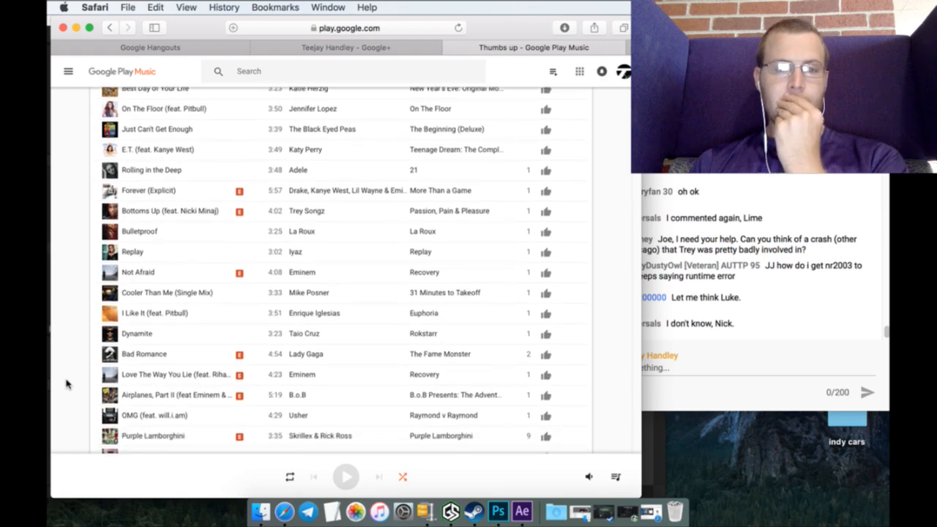
{"action": "scroll", "coordinate": [68, 382], "scroll_direction": "down", "scroll_amount": 4}
{"action": "scroll", "coordinate": [68, 382], "scroll_direction": "down", "scroll_amount": 4}
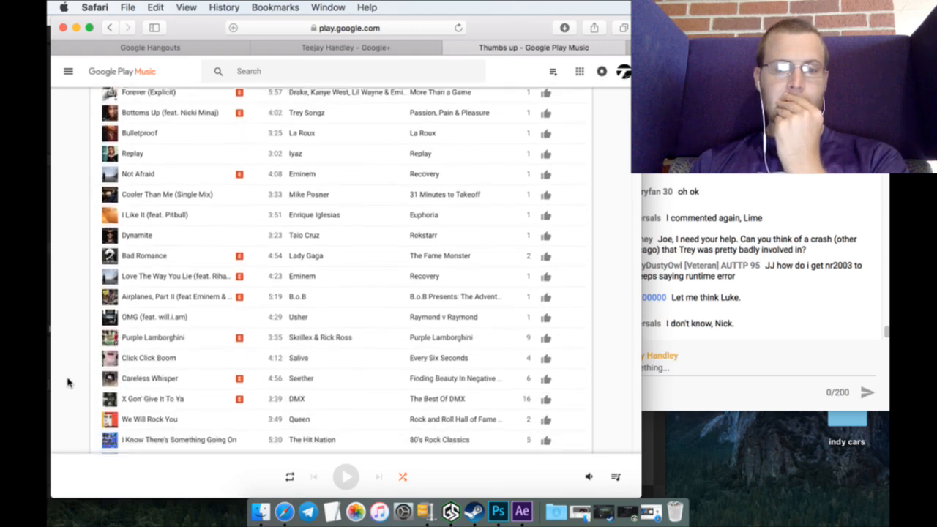
{"action": "scroll", "coordinate": [68, 382], "scroll_direction": "up", "scroll_amount": 20}
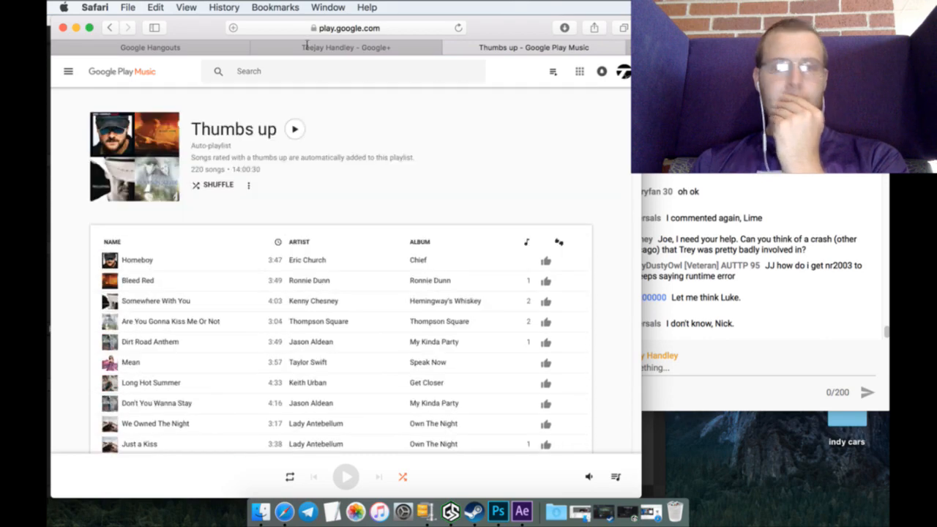
Step: Go to YouTube in place of the playlist and search for "2012 Daytona 500 promo"
{"action": "left_click", "coordinate": [432, 29]}
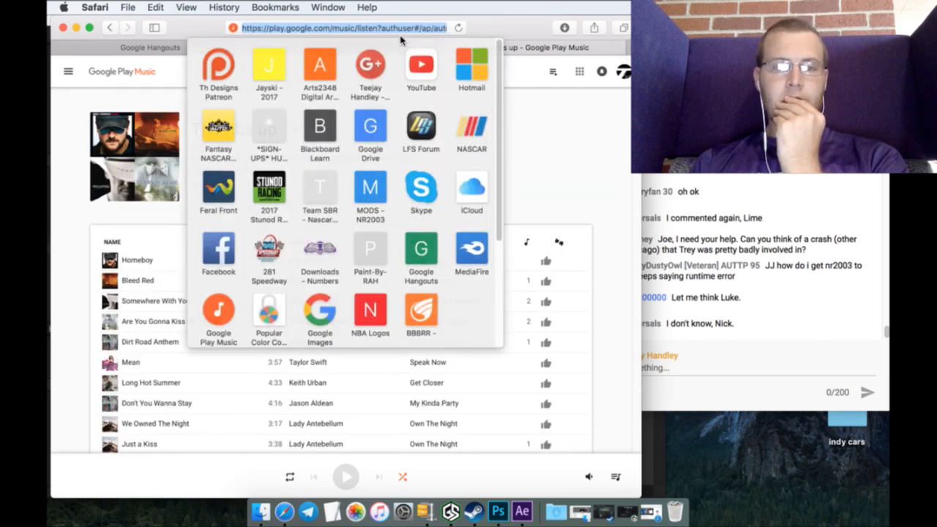
{"action": "left_click", "coordinate": [419, 70]}
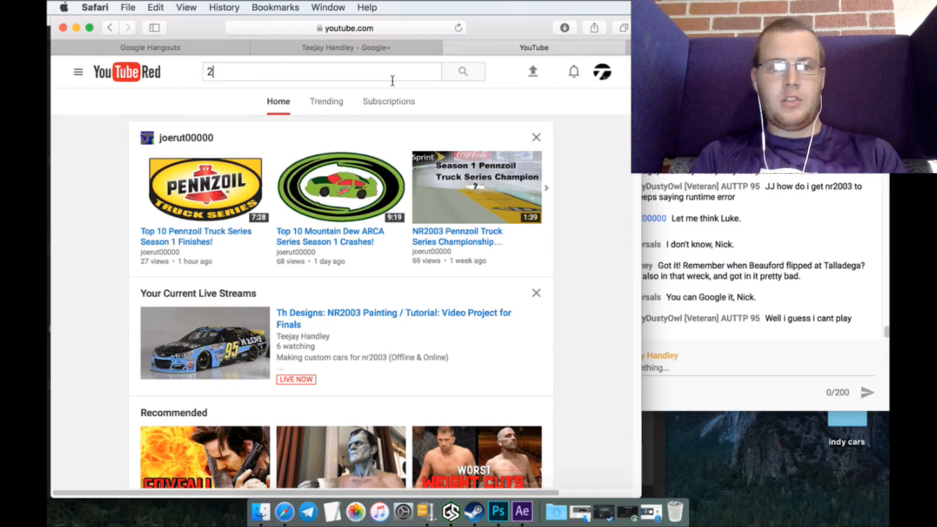
{"action": "type", "text": "012 Dayto"}
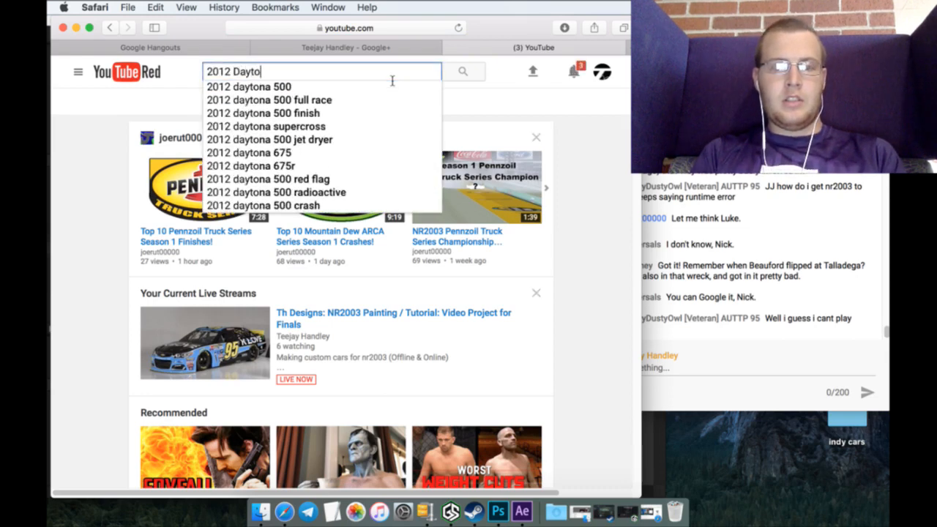
{"action": "type", "text": "na 500 promo"}
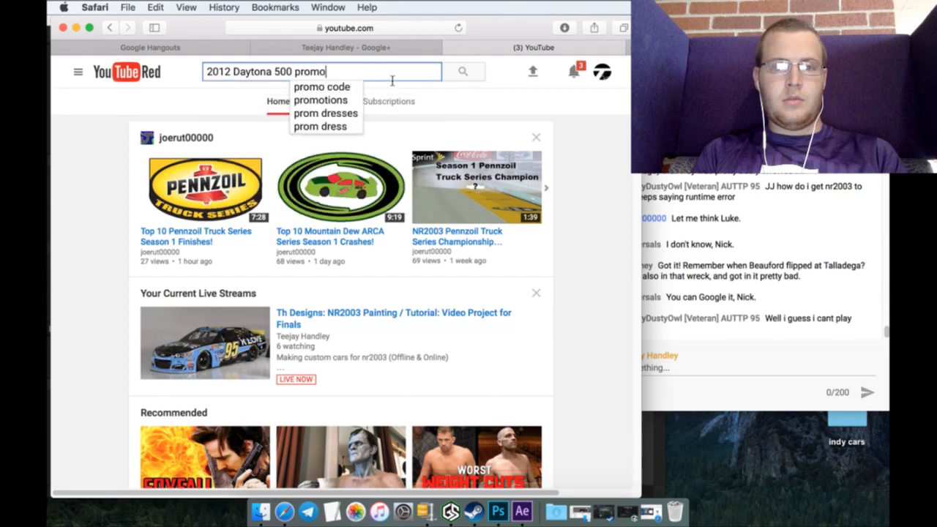
{"action": "key", "text": "Return"}
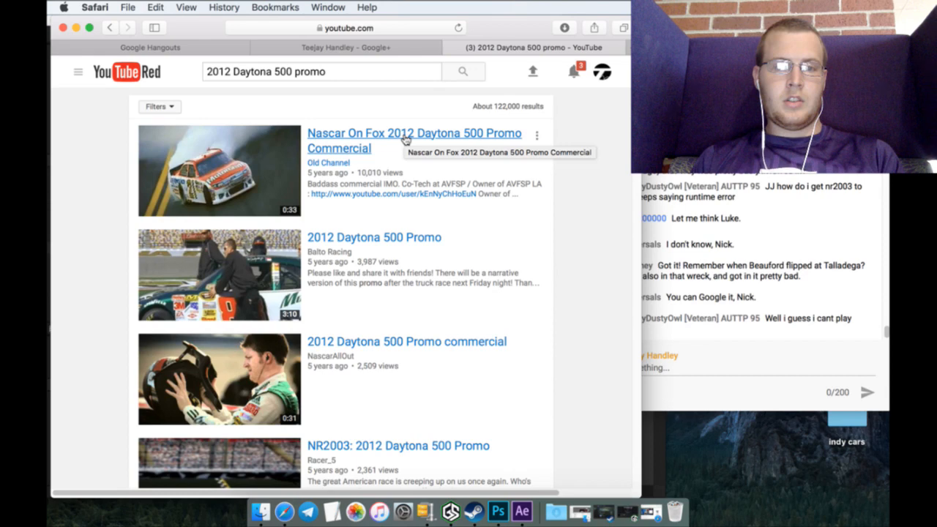
Step: Play Balto Racing's 2012 Daytona 500 Promo at a low volume and skip ahead through it to check its music
{"action": "left_click", "coordinate": [390, 242]}
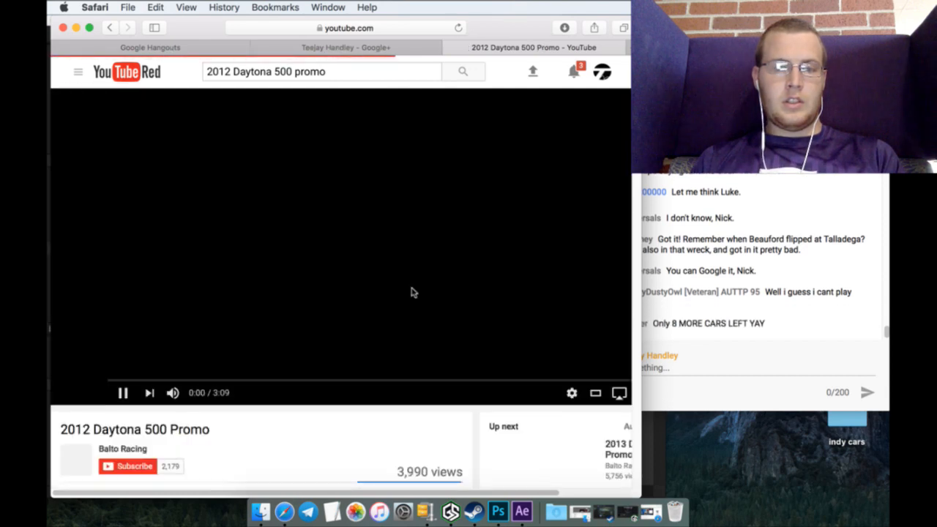
{"action": "left_click", "coordinate": [175, 393]}
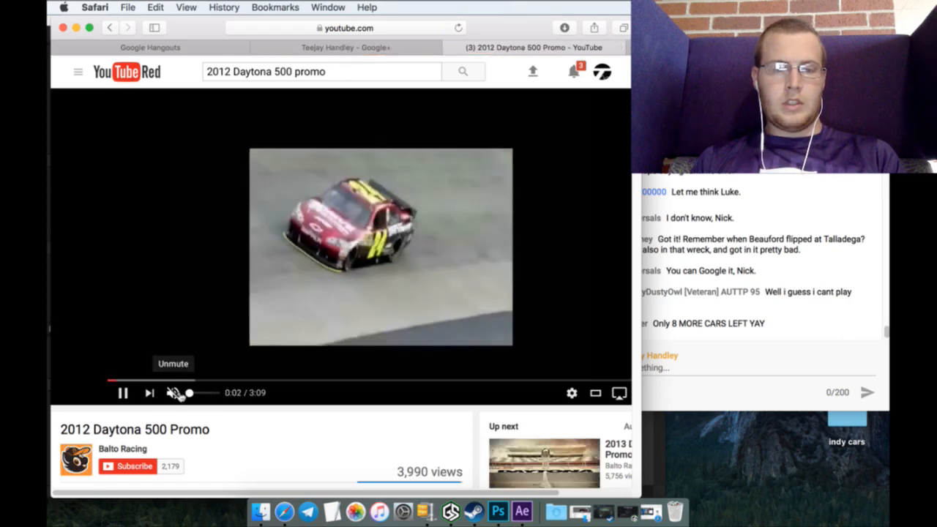
{"action": "left_click_drag", "start_coordinate": [189, 393], "coordinate": [195, 394]}
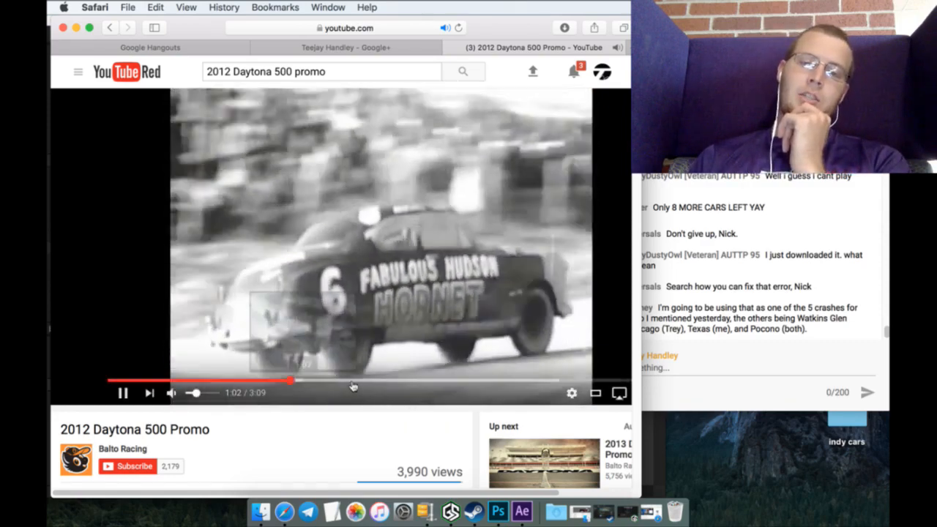
{"action": "left_click", "coordinate": [357, 380]}
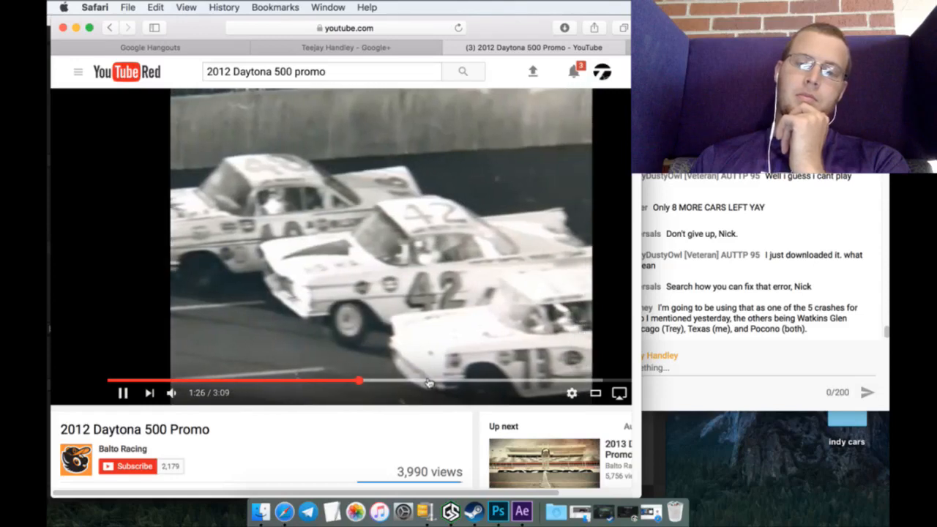
{"action": "left_click", "coordinate": [432, 381]}
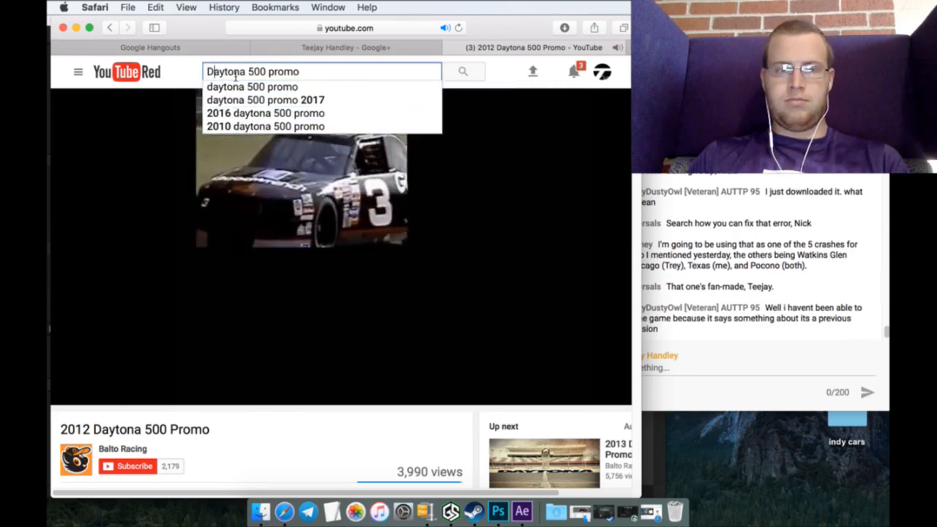
Step: Change the YouTube search to "daytona 500 commercial" and run it
{"action": "key", "text": "Right"}
{"action": "key", "text": "Right"}
{"action": "key", "text": "Right"}
{"action": "key", "text": "Right"}
{"action": "key", "text": "Right"}
{"action": "key", "text": "Right"}
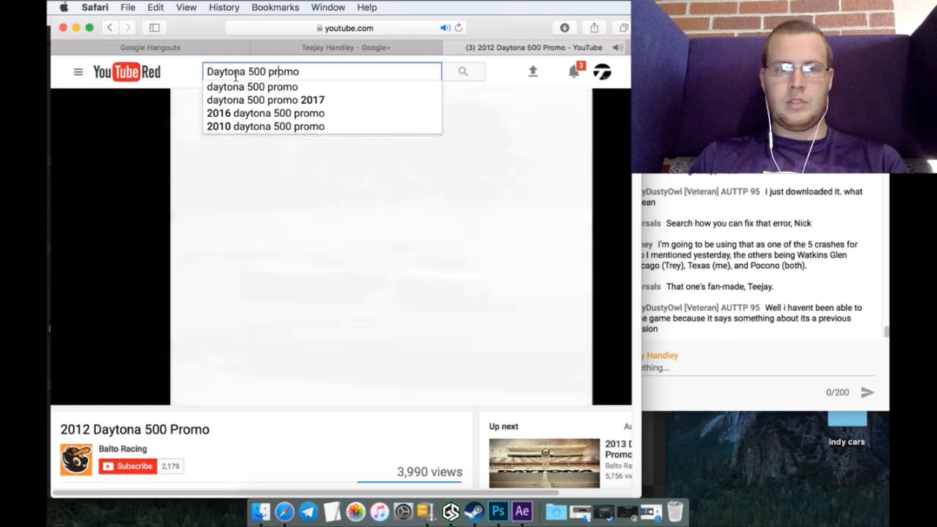
{"action": "key", "text": "BackSpace"}
{"action": "key", "text": "BackSpace"}
{"action": "key", "text": "BackSpace"}
{"action": "key", "text": "BackSpace"}
{"action": "key", "text": "BackSpace"}
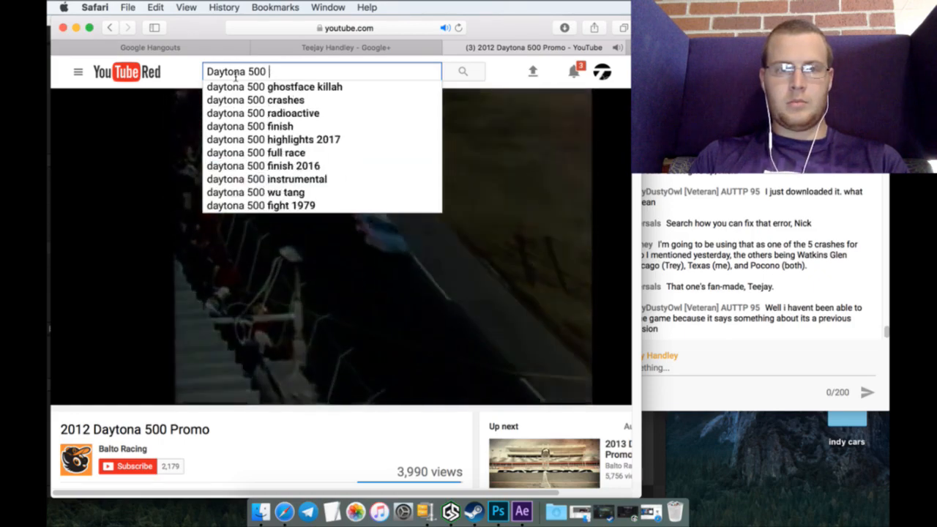
{"action": "type", "text": "comm"}
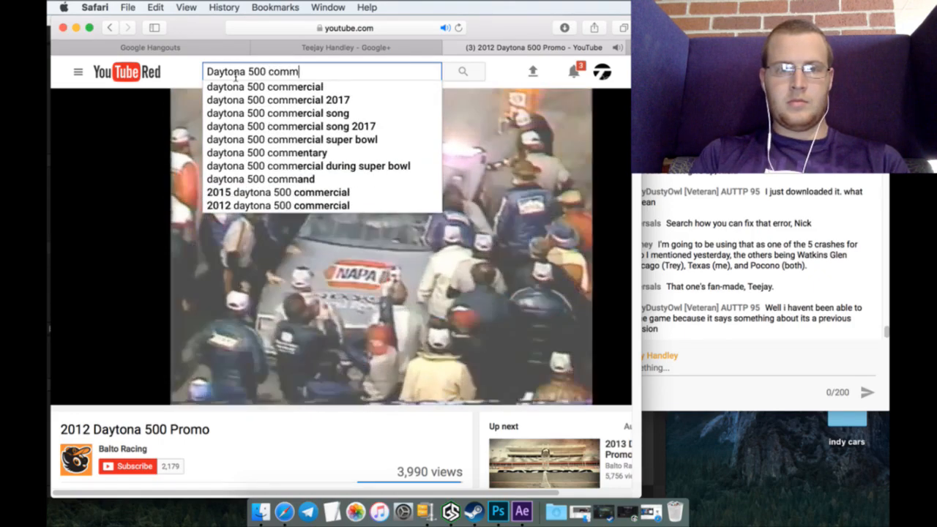
{"action": "key", "text": "Down"}
{"action": "key", "text": "Return"}
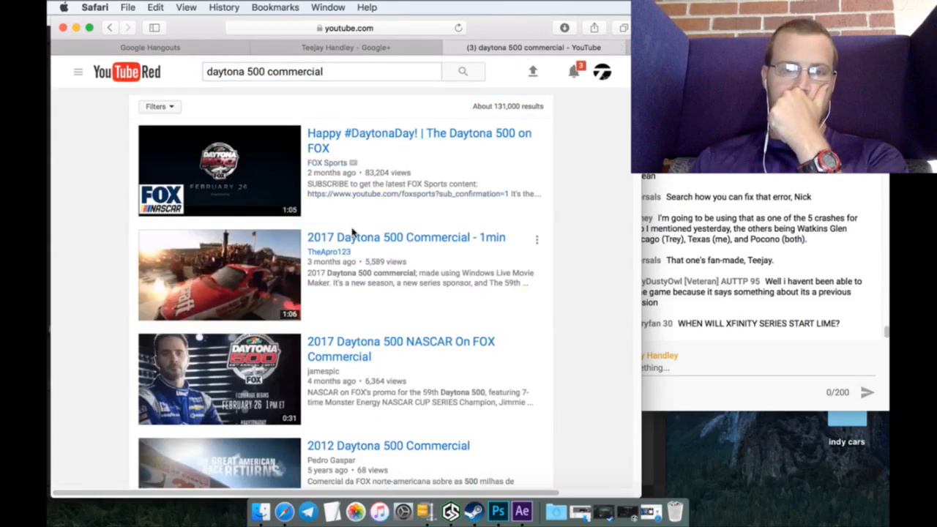
Step: Watch the 33-second 2012 Daytona 500 Commercial from the results and check its description and comments
{"action": "scroll", "coordinate": [409, 261], "scroll_direction": "down", "scroll_amount": 4}
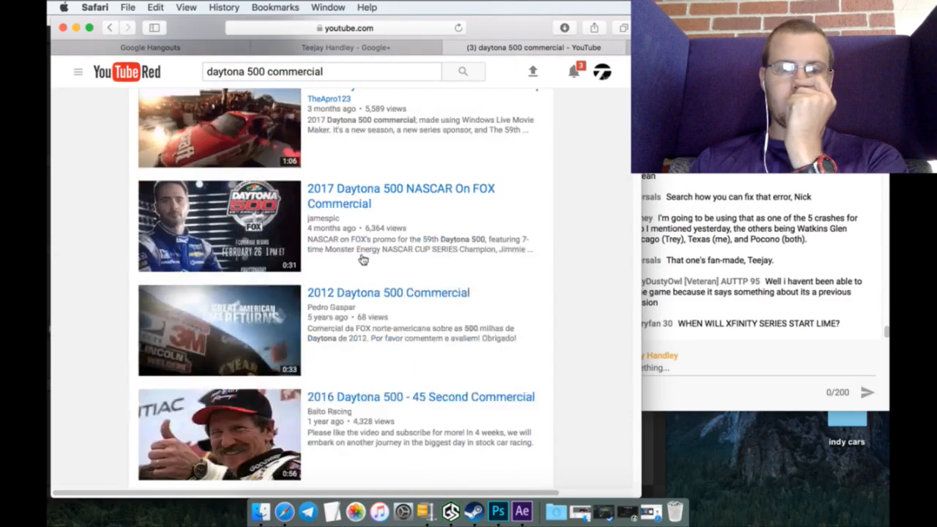
{"action": "scroll", "coordinate": [370, 276], "scroll_direction": "down", "scroll_amount": 1}
{"action": "left_click", "coordinate": [372, 286]}
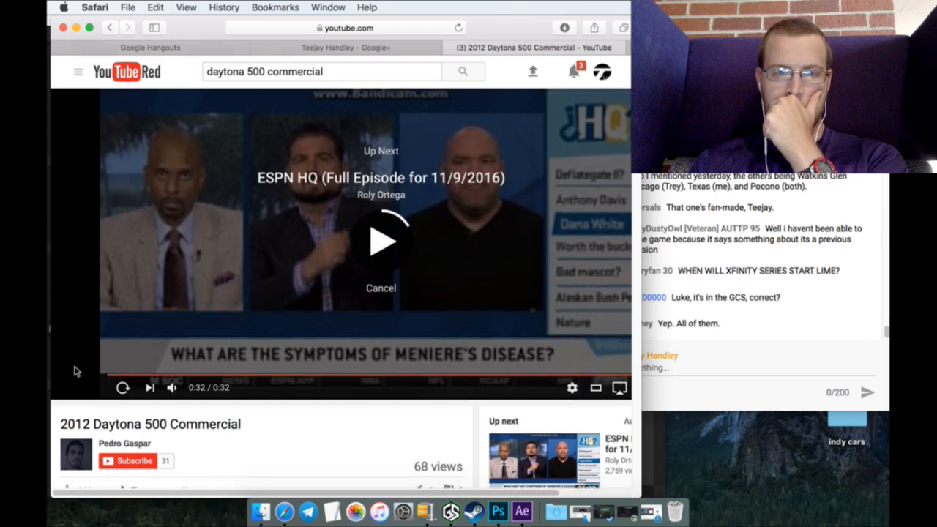
{"action": "scroll", "coordinate": [75, 375], "scroll_direction": "down", "scroll_amount": 5}
{"action": "scroll", "coordinate": [73, 368], "scroll_direction": "down", "scroll_amount": 1}
{"action": "scroll", "coordinate": [81, 363], "scroll_direction": "up", "scroll_amount": 1}
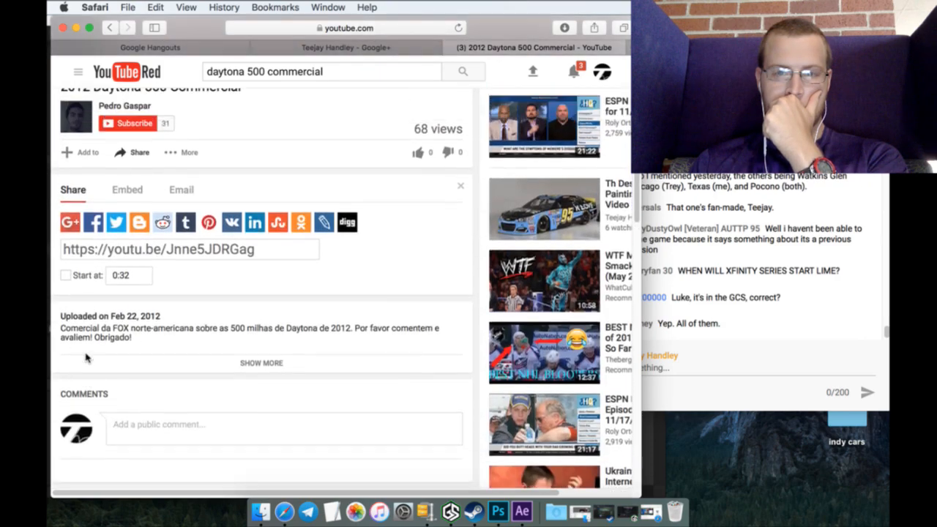
Step: Return to the "daytona 500 commercial" results and watch "Nascar on Fox: Daytona 500 Commercial"
{"action": "left_click", "coordinate": [108, 29]}
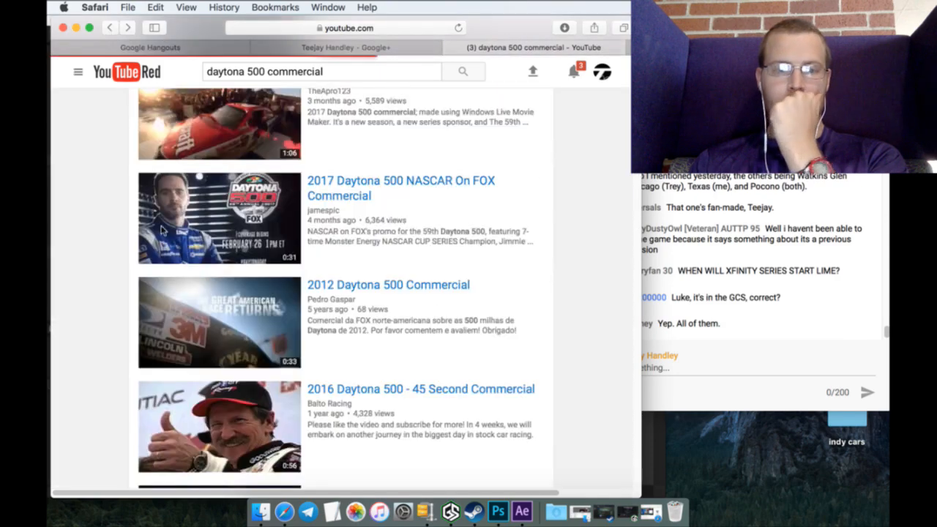
{"action": "scroll", "coordinate": [119, 289], "scroll_direction": "down", "scroll_amount": 2}
{"action": "scroll", "coordinate": [117, 288], "scroll_direction": "down", "scroll_amount": 1}
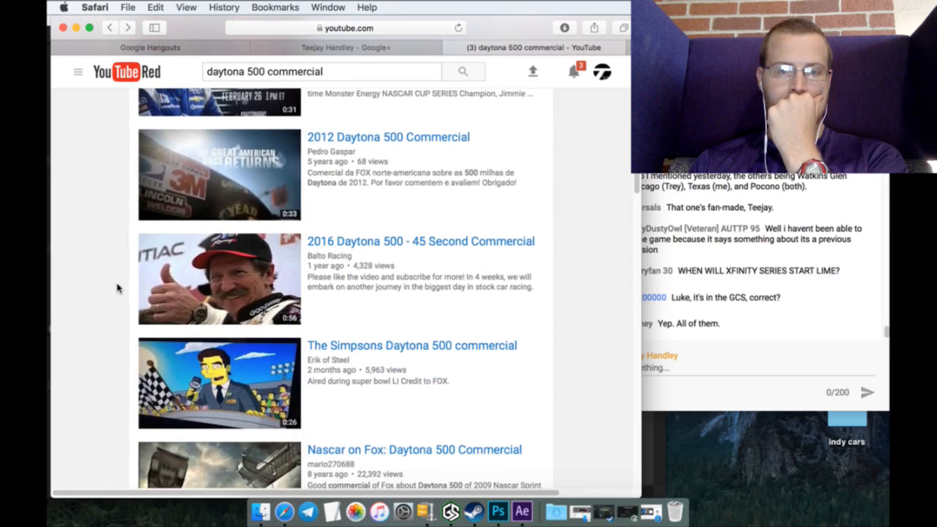
{"action": "scroll", "coordinate": [117, 289], "scroll_direction": "down", "scroll_amount": 3}
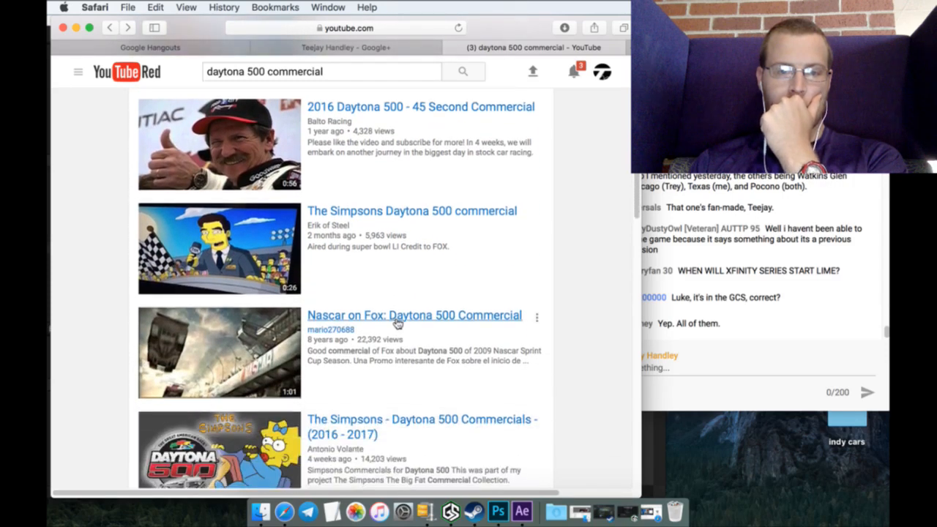
{"action": "left_click", "coordinate": [375, 316]}
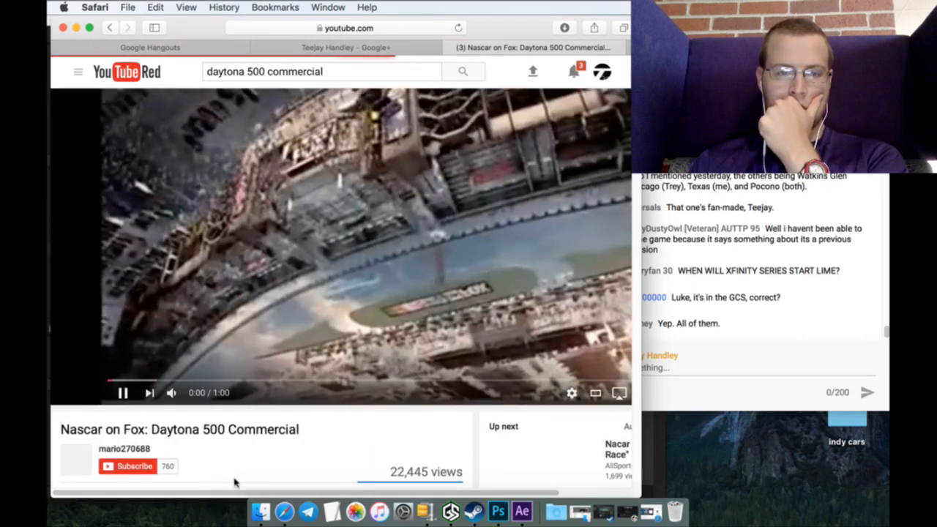
{"action": "left_click_drag", "start_coordinate": [247, 493], "coordinate": [285, 492]}
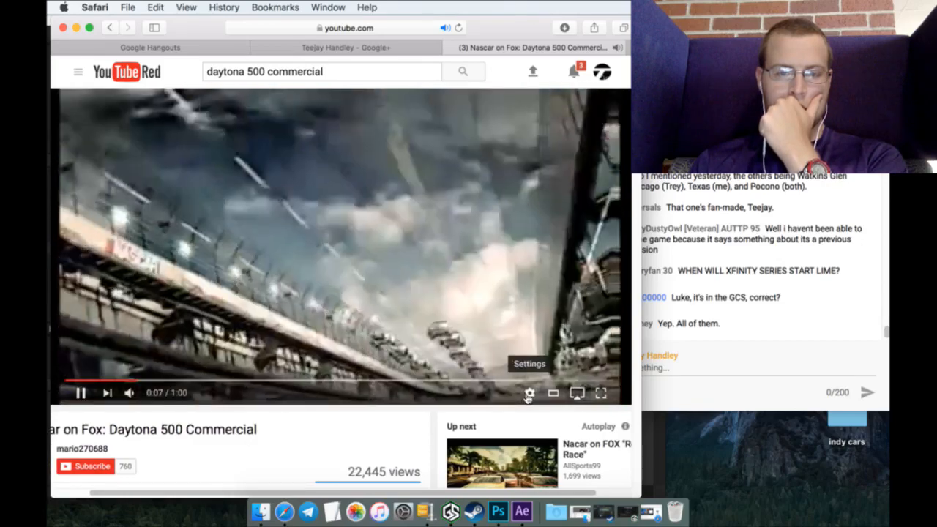
{"action": "left_click", "coordinate": [528, 394]}
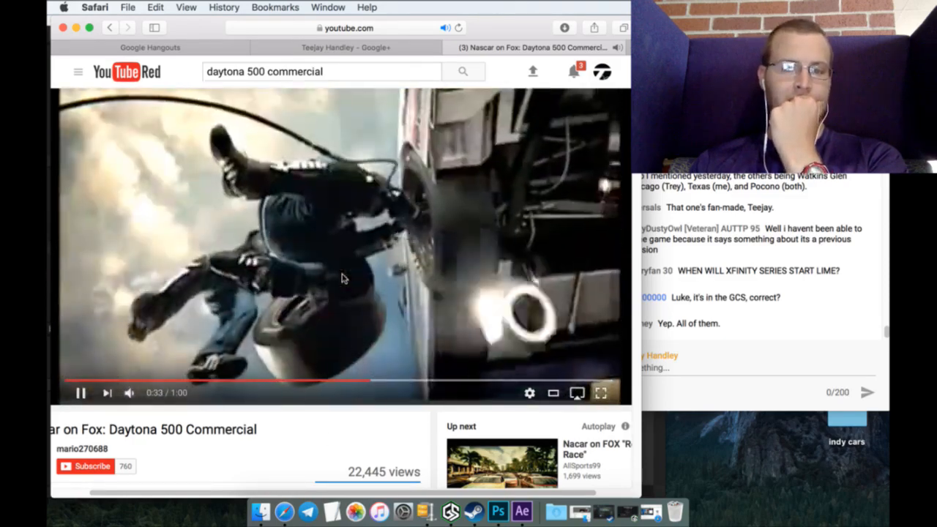
Step: Open the suggested video Nacar on FOX "Road Race", switch its playback quality to HD, and watch it
{"action": "scroll", "coordinate": [330, 419], "scroll_direction": "down", "scroll_amount": 2}
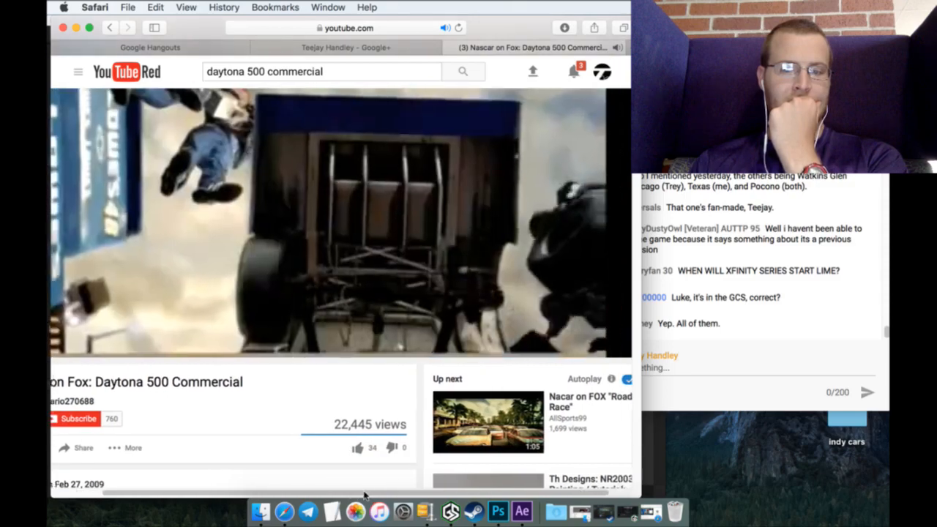
{"action": "mouse_move", "coordinate": [364, 492]}
{"action": "left_mouse_down"}
{"action": "mouse_move", "coordinate": [381, 493]}
{"action": "mouse_move", "coordinate": [347, 495]}
{"action": "mouse_move", "coordinate": [356, 495]}
{"action": "left_mouse_up"}
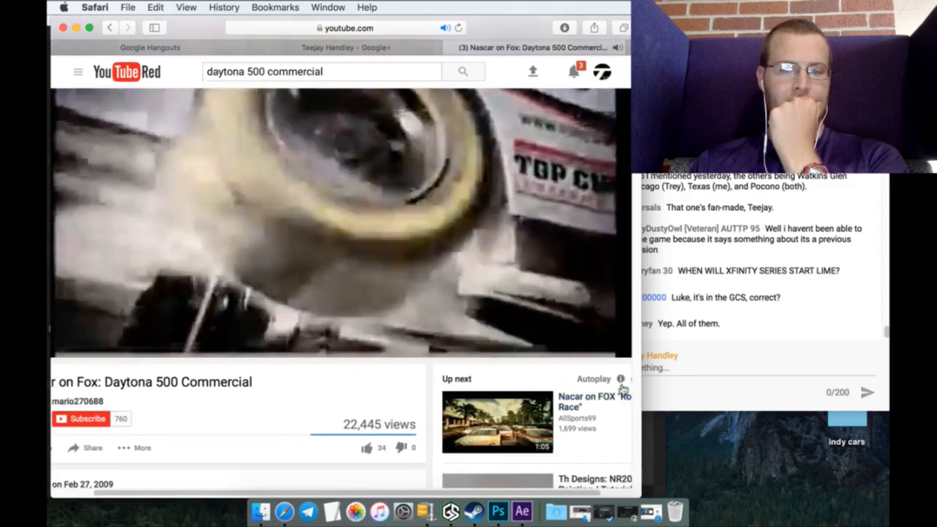
{"action": "left_click", "coordinate": [584, 405]}
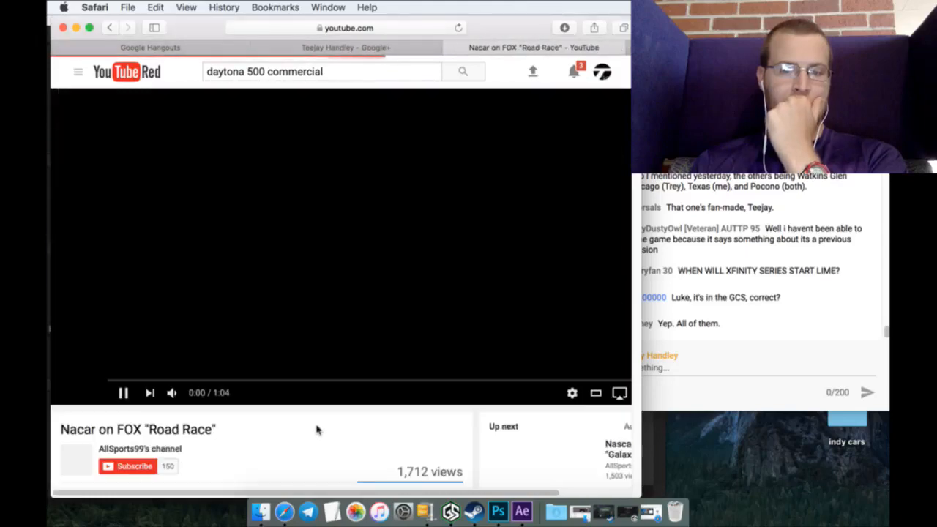
{"action": "left_click_drag", "start_coordinate": [216, 496], "coordinate": [257, 498]}
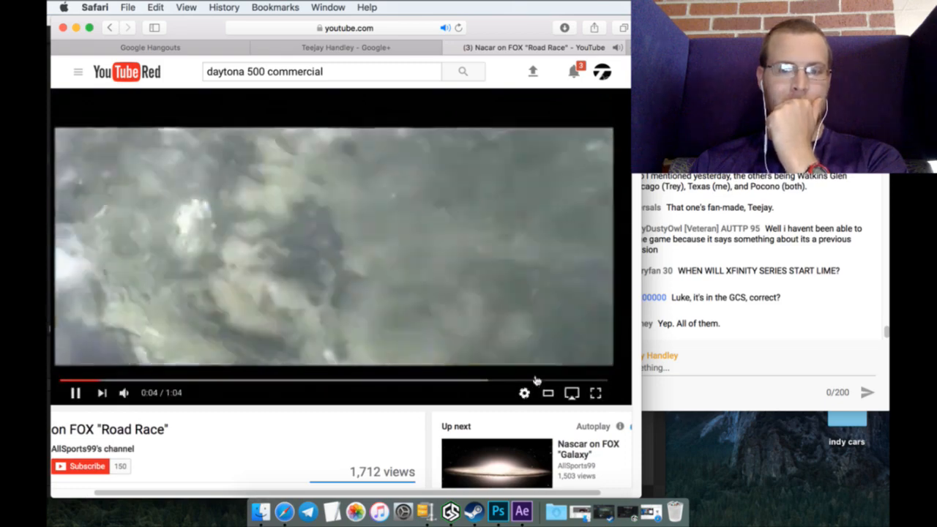
{"action": "left_click", "coordinate": [527, 393]}
{"action": "left_click", "coordinate": [556, 358]}
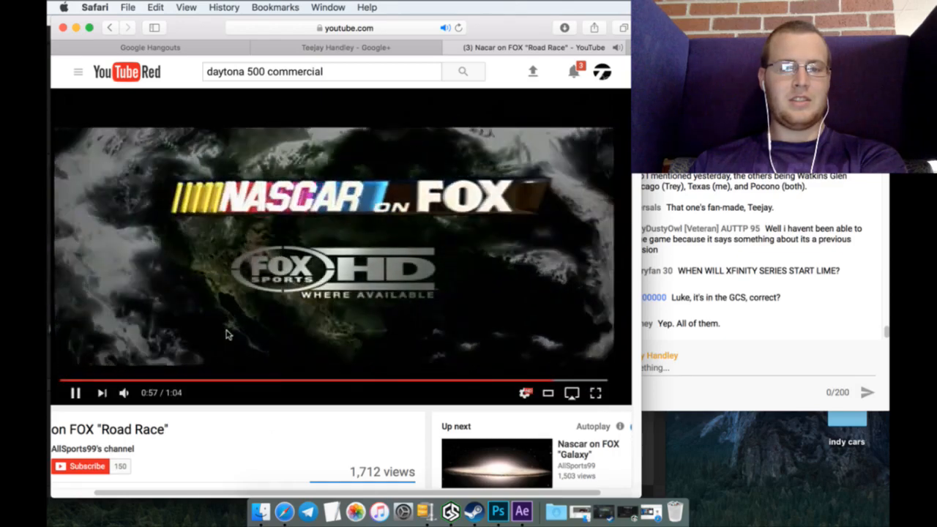
{"action": "left_click", "coordinate": [77, 394]}
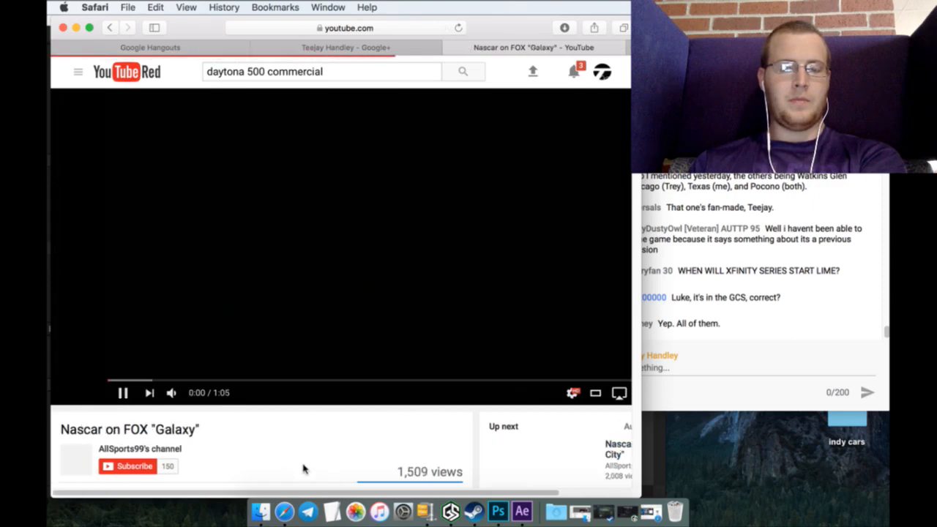
Step: Watch Nascar on FOX "Galaxy" to its end and look through its description, comments and suggested videos
{"action": "scroll", "coordinate": [246, 496], "scroll_direction": "right", "scroll_amount": 3}
{"action": "scroll", "coordinate": [280, 496], "scroll_direction": "right", "scroll_amount": 1}
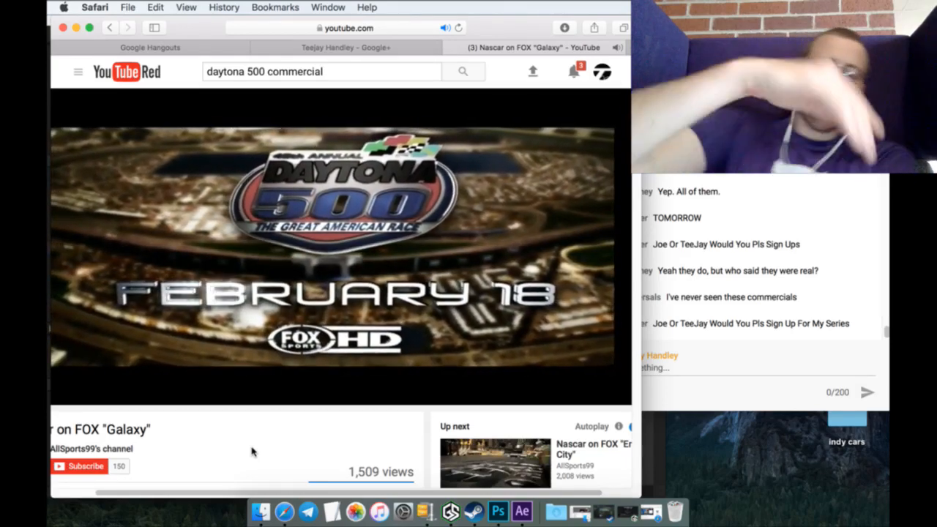
{"action": "mouse_move", "coordinate": [192, 291]}
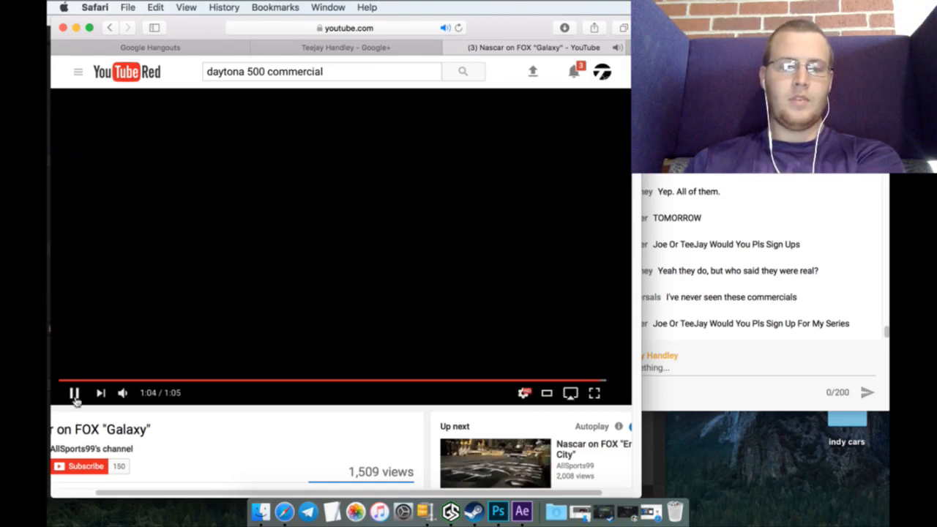
{"action": "scroll", "coordinate": [261, 334], "scroll_direction": "down", "scroll_amount": 5}
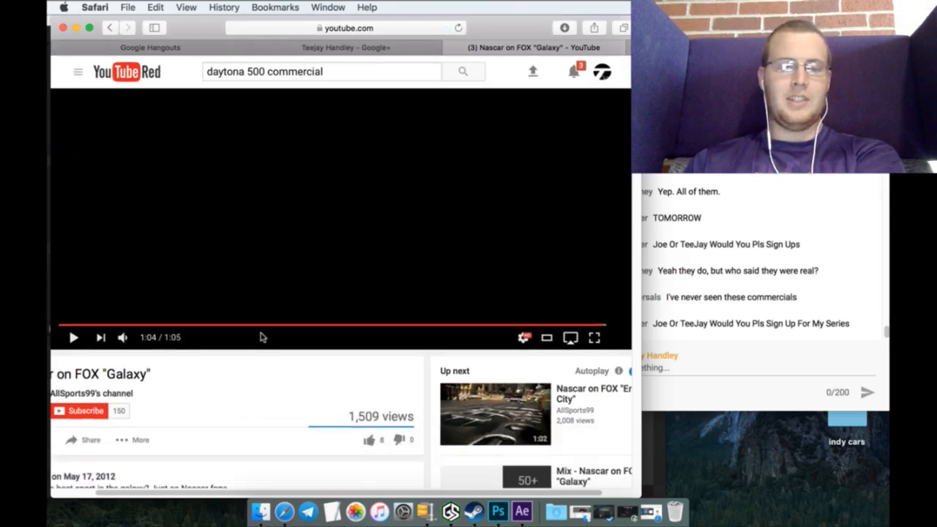
{"action": "scroll", "coordinate": [262, 337], "scroll_direction": "down", "scroll_amount": 7}
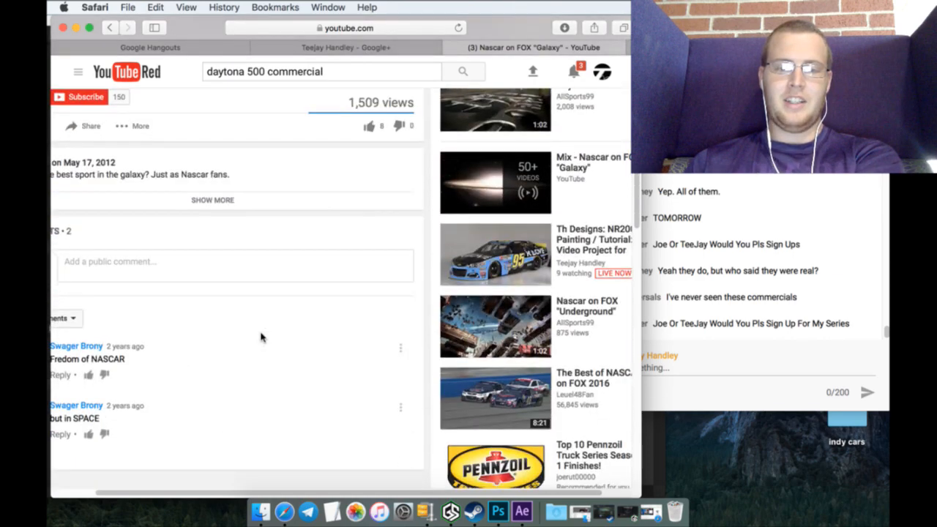
{"action": "scroll", "coordinate": [262, 337], "scroll_direction": "down", "scroll_amount": 5}
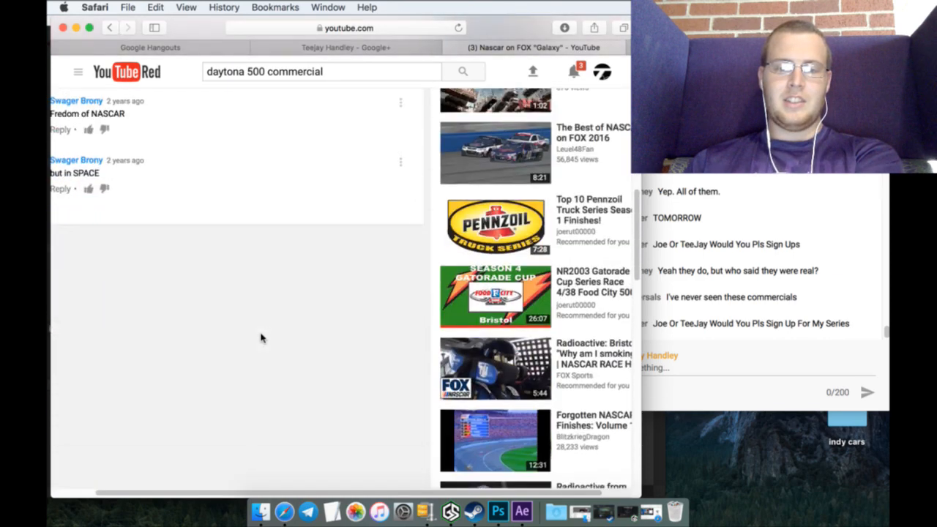
{"action": "scroll", "coordinate": [261, 337], "scroll_direction": "up", "scroll_amount": 15}
{"action": "scroll", "coordinate": [261, 337], "scroll_direction": "up", "scroll_amount": 3}
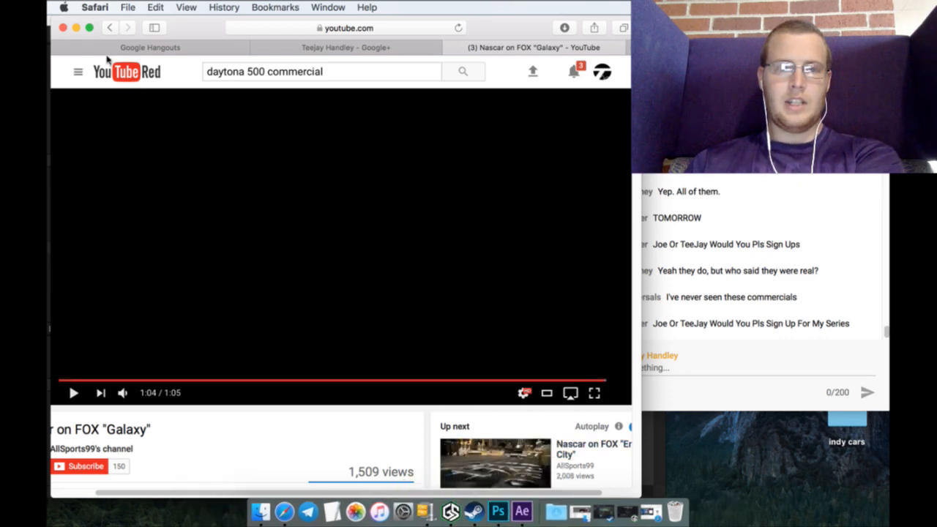
Step: Minimize the YouTube window, switch to After Effects, and start importing a file into the project
{"action": "left_click", "coordinate": [76, 28]}
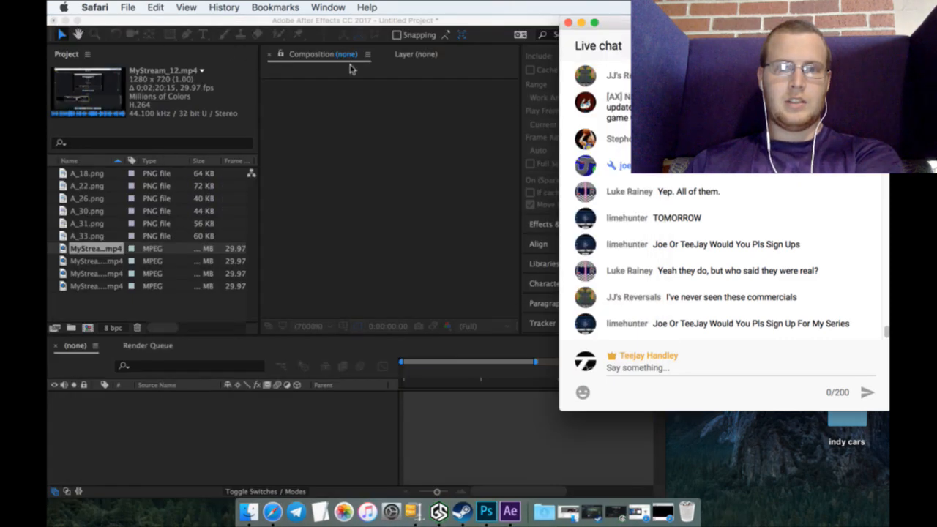
{"action": "left_click", "coordinate": [132, 22]}
{"action": "left_click", "coordinate": [176, 7]}
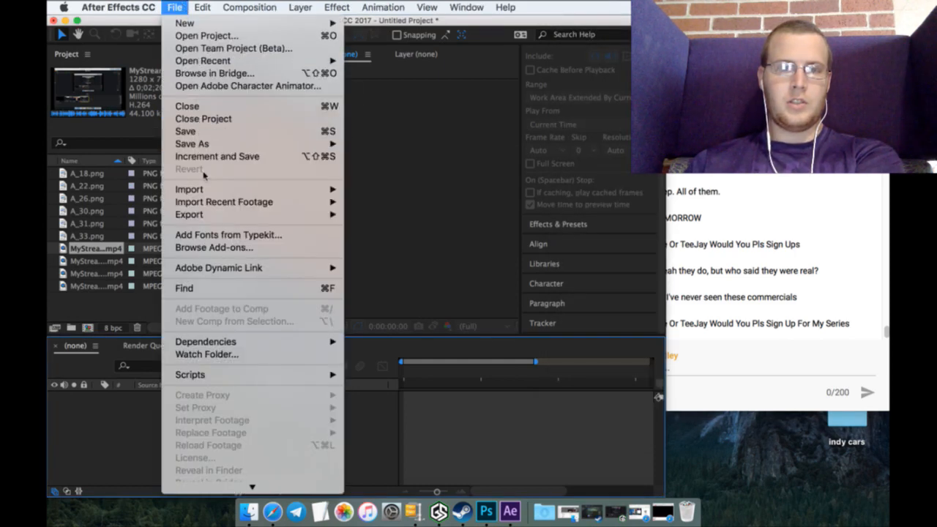
{"action": "mouse_move", "coordinate": [202, 192]}
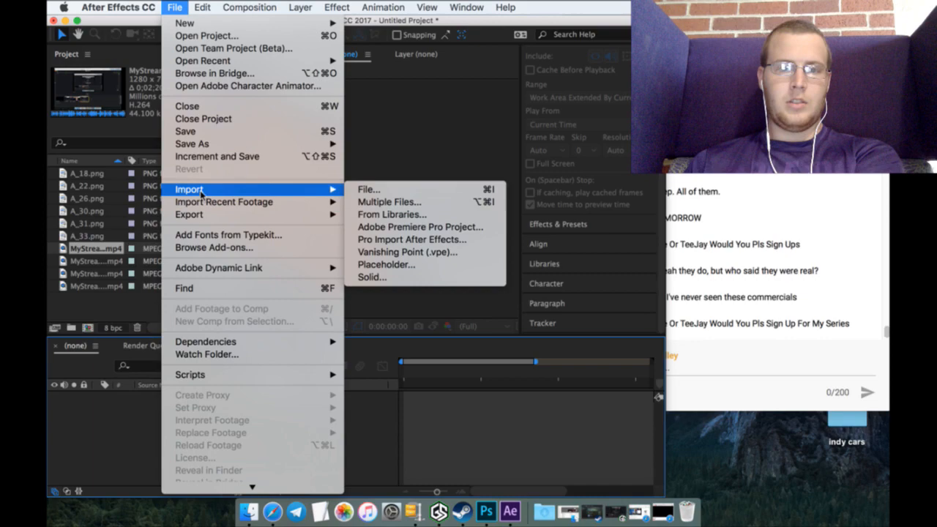
{"action": "left_click", "coordinate": [360, 190]}
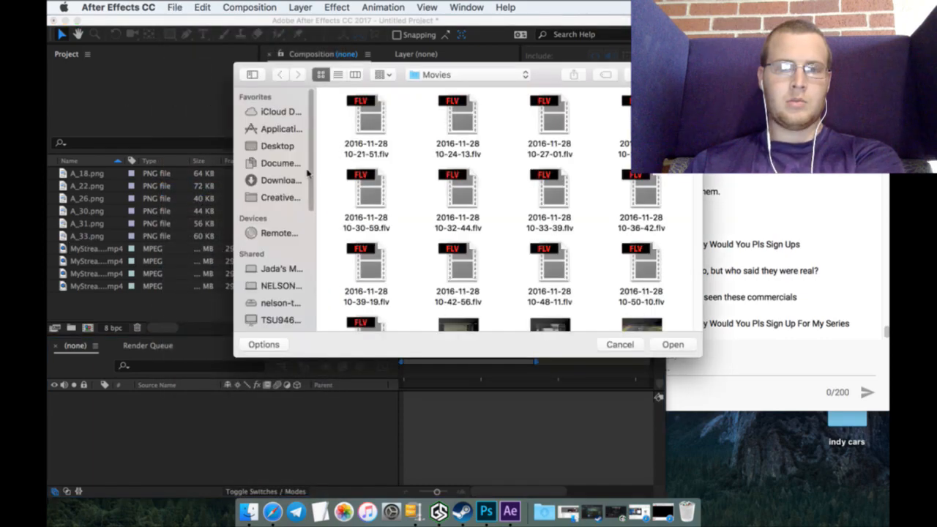
Step: Look through the Documents, Downloads and Desktop folders for a song file, and cancel the import
{"action": "left_click", "coordinate": [280, 162]}
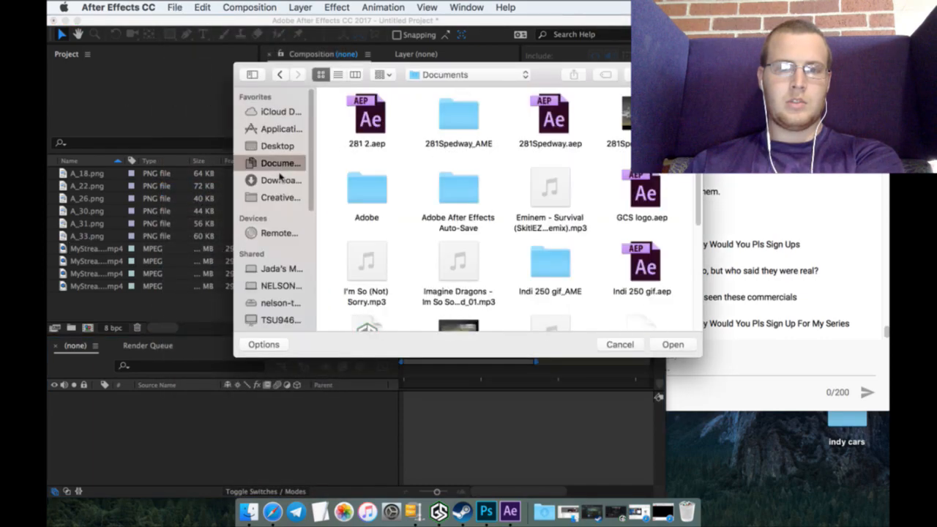
{"action": "left_click", "coordinate": [278, 180]}
{"action": "left_click", "coordinate": [275, 147]}
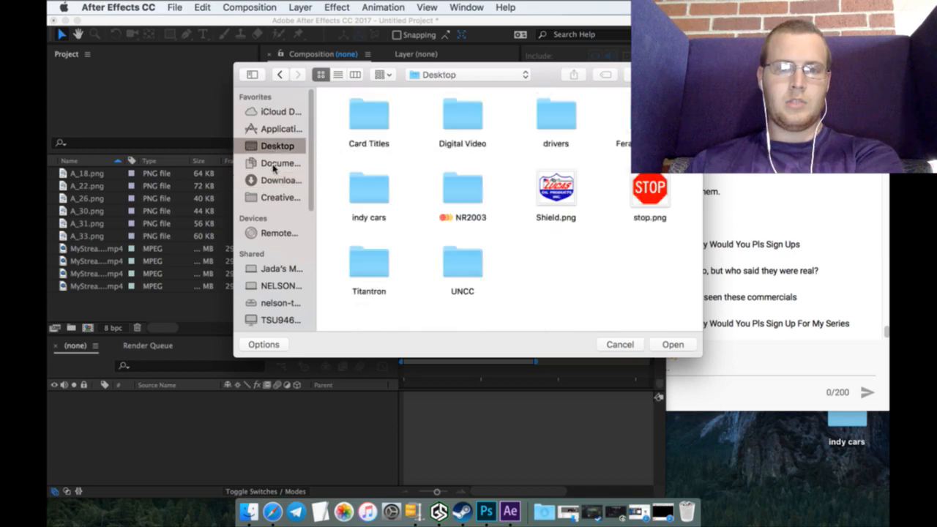
{"action": "left_click", "coordinate": [281, 162]}
{"action": "scroll", "coordinate": [422, 199], "scroll_direction": "down", "scroll_amount": 1}
{"action": "scroll", "coordinate": [421, 199], "scroll_direction": "down", "scroll_amount": 1}
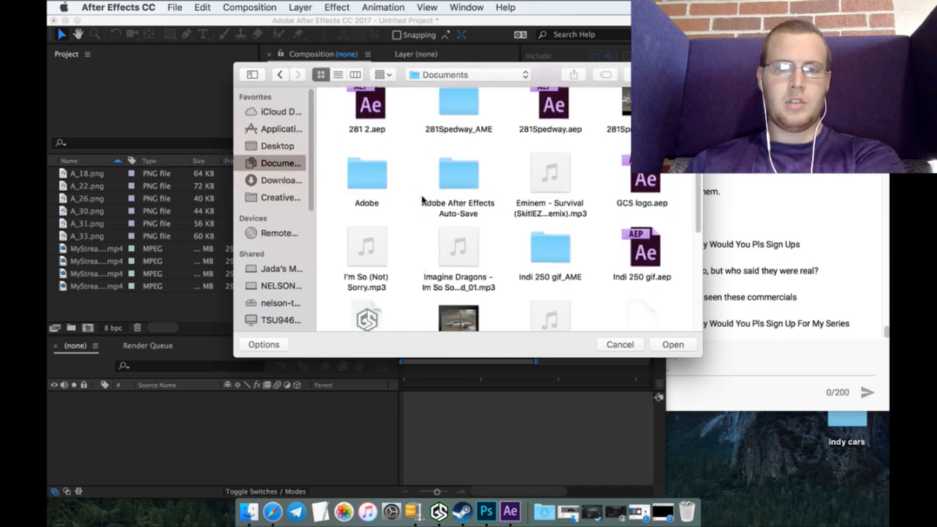
{"action": "scroll", "coordinate": [421, 199], "scroll_direction": "down", "scroll_amount": 2}
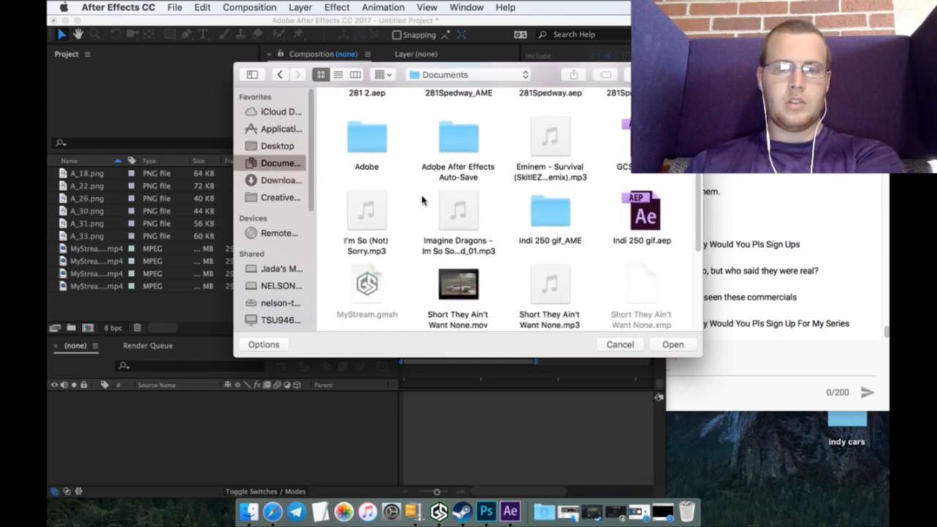
{"action": "left_click", "coordinate": [457, 205]}
{"action": "scroll", "coordinate": [425, 202], "scroll_direction": "down", "scroll_amount": 3}
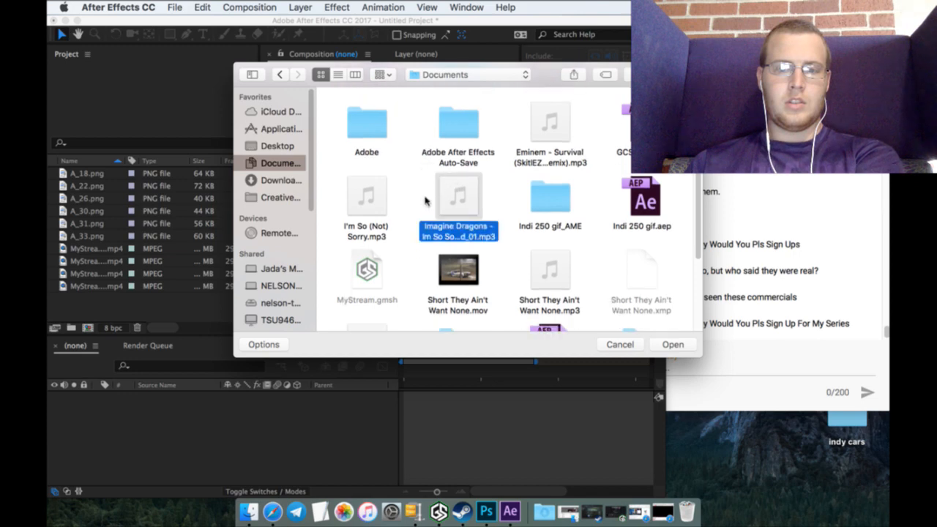
{"action": "scroll", "coordinate": [418, 201], "scroll_direction": "down", "scroll_amount": 5}
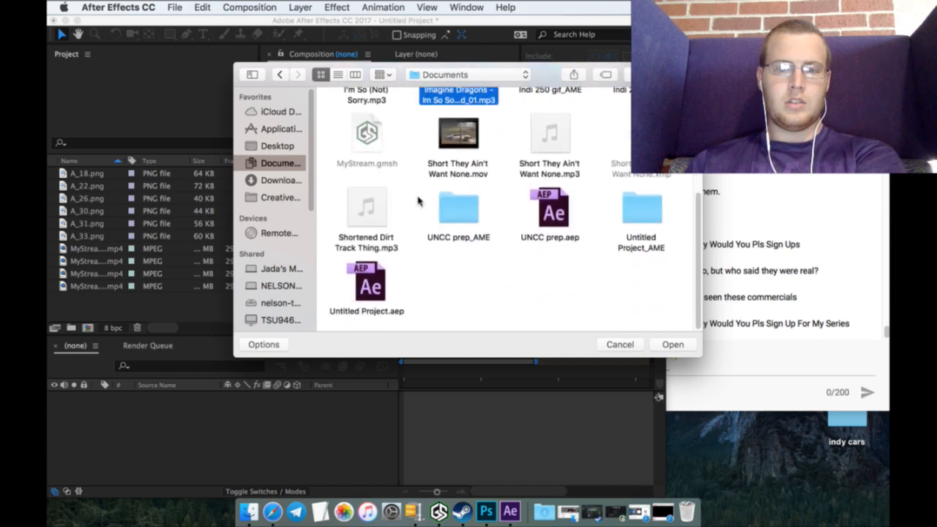
{"action": "scroll", "coordinate": [418, 201], "scroll_direction": "up", "scroll_amount": 8}
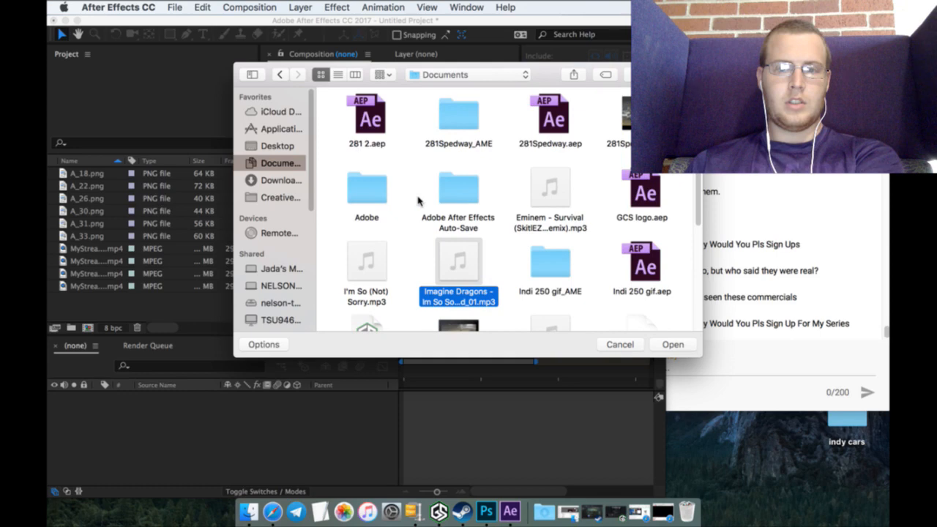
{"action": "left_click", "coordinate": [628, 345]}
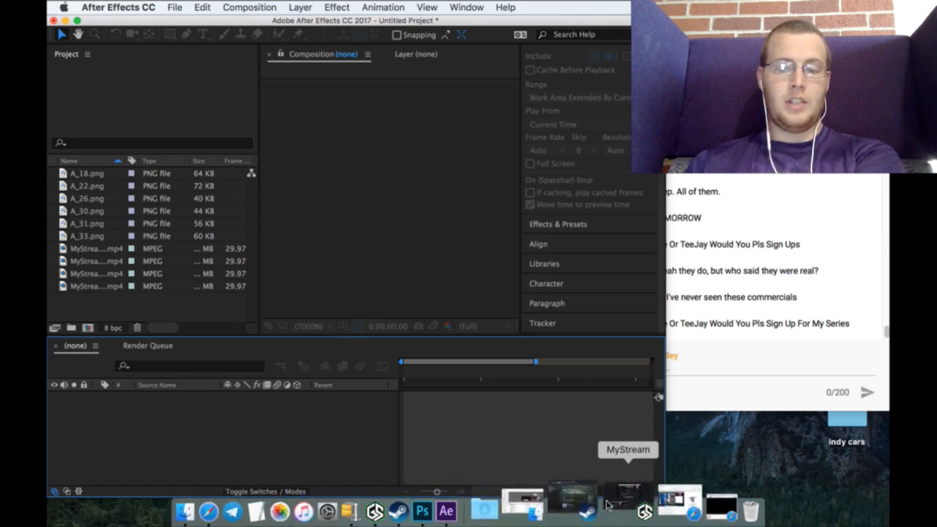
Step: Restore the YouTube window, switch to the MyStream window in Gameshow, and select the New Shot scene for the stream
{"action": "left_click", "coordinate": [662, 499]}
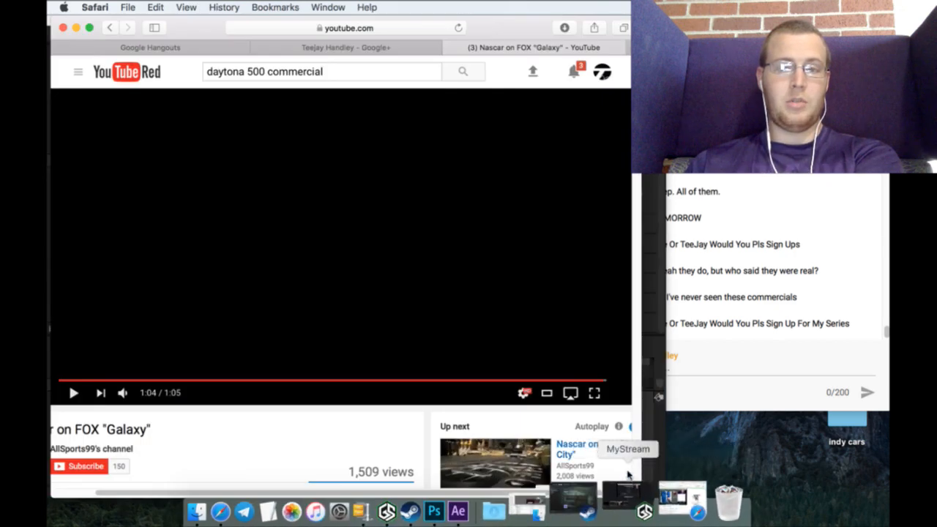
{"action": "left_click", "coordinate": [627, 507]}
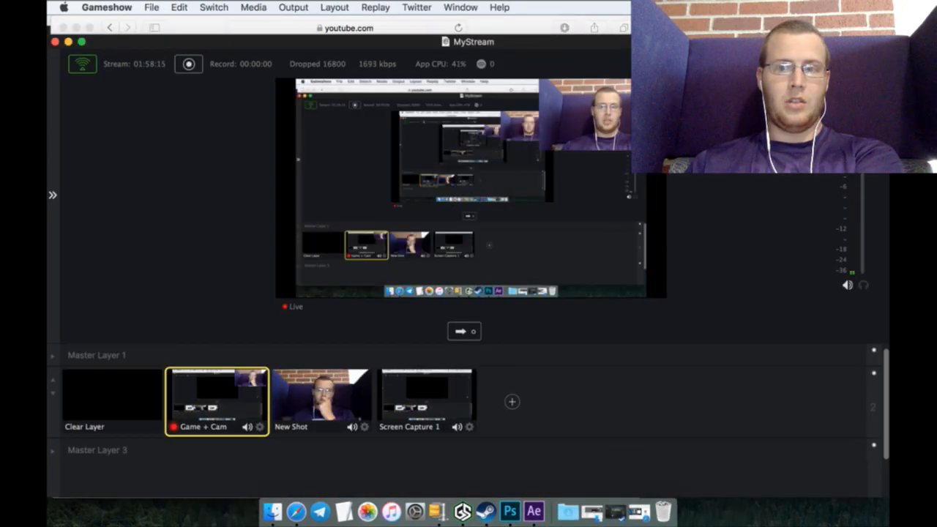
{"action": "left_click", "coordinate": [361, 412]}
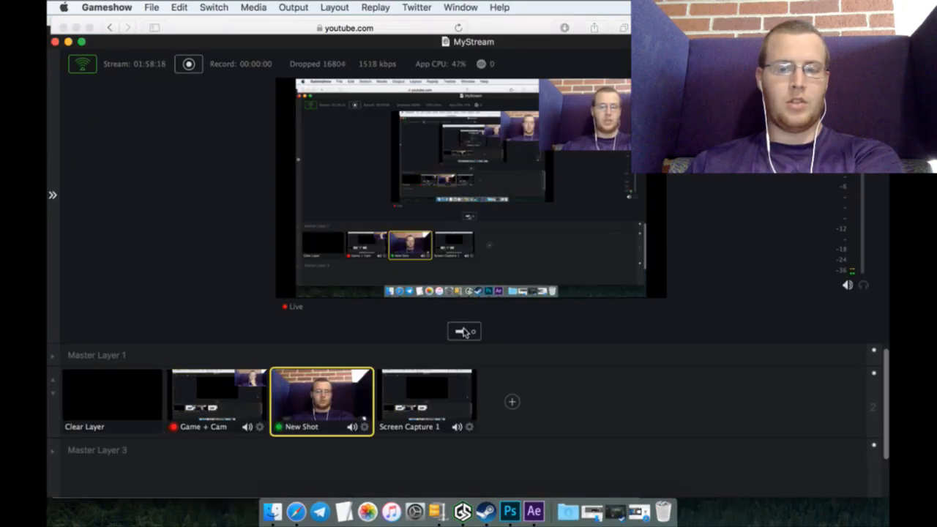